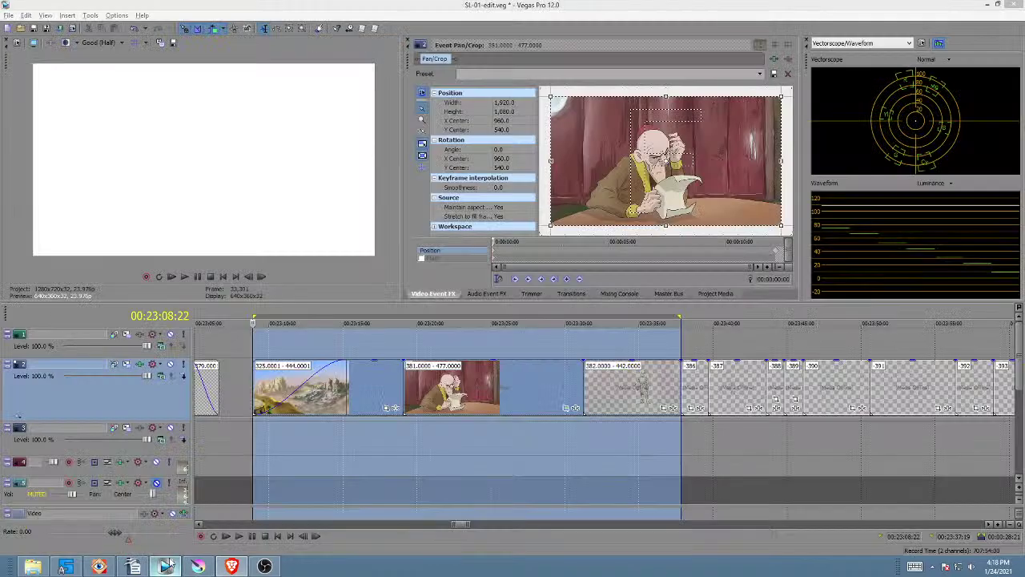
Step: Mark time ranges on the timeline spanning clips 325, 381 and the start of 382 to review the sequence
left_click(165, 567)
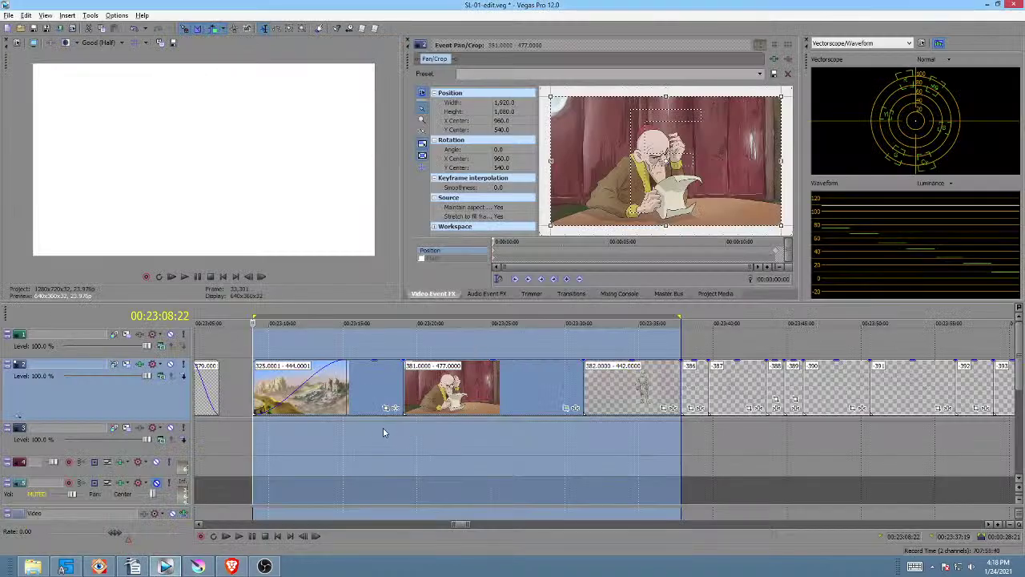
left_click_drag(376, 432, 599, 427)
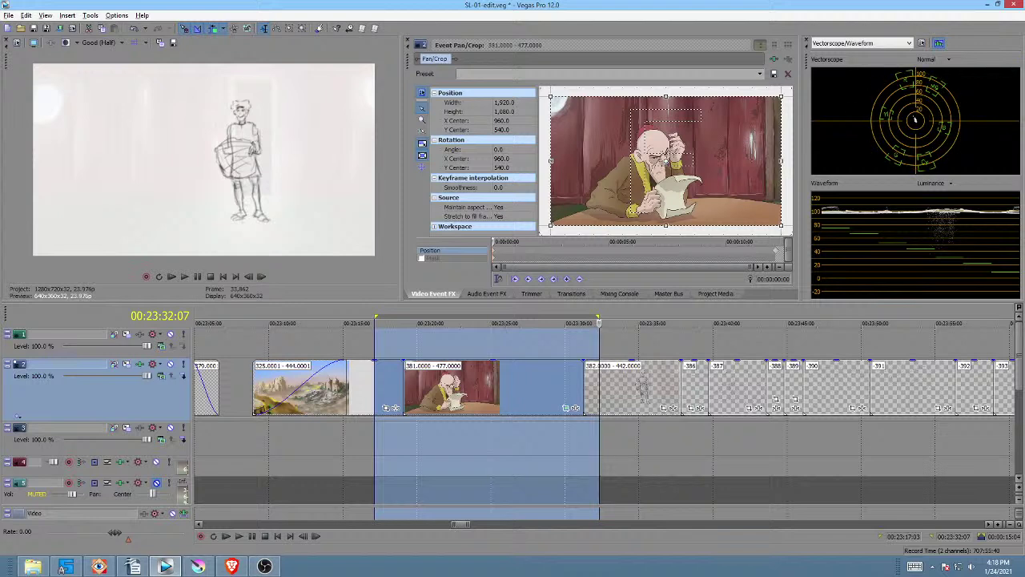
key("alt+Tab")
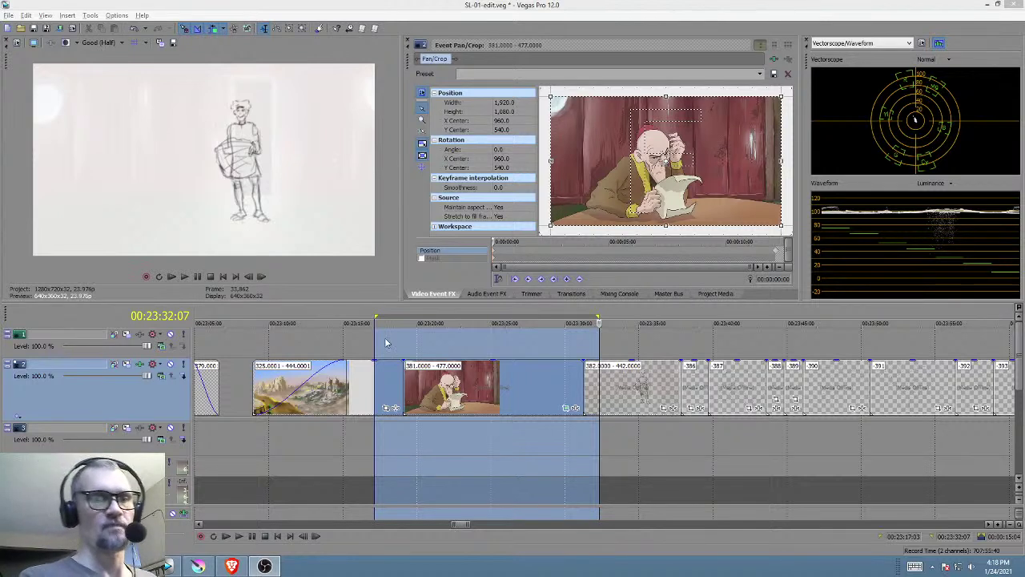
left_click_drag(403, 339, 586, 346)
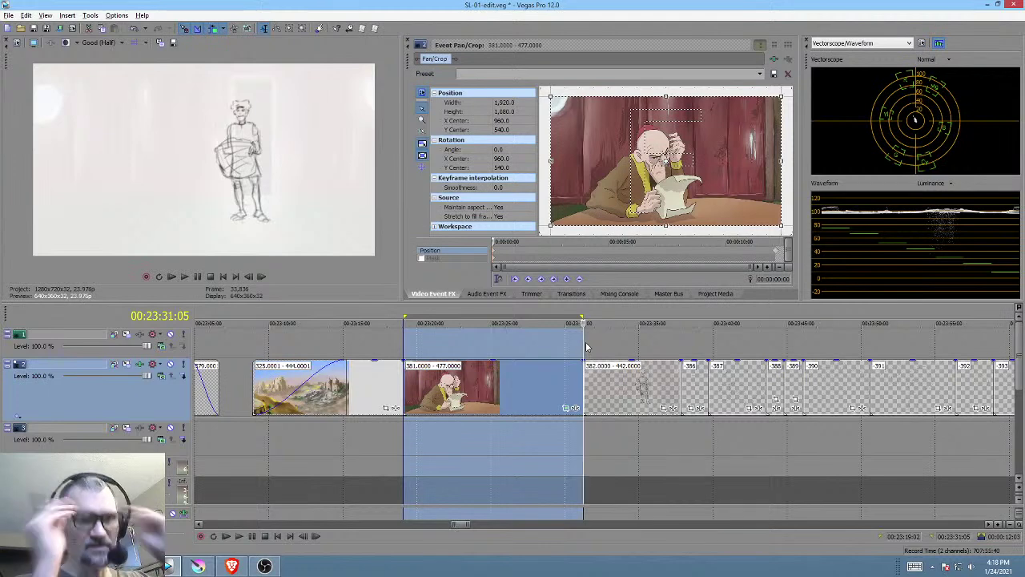
mouse_move(261, 316)
left_mouse_down()
mouse_move(611, 342)
mouse_move(584, 341)
left_mouse_up()
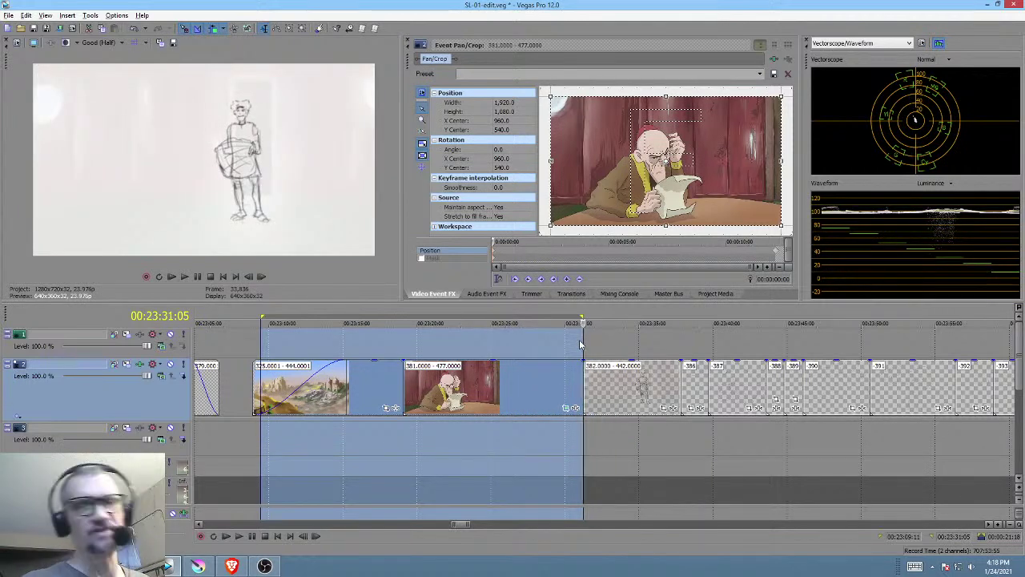
mouse_move(441, 344)
left_mouse_down()
mouse_move(602, 349)
mouse_move(587, 357)
left_mouse_up()
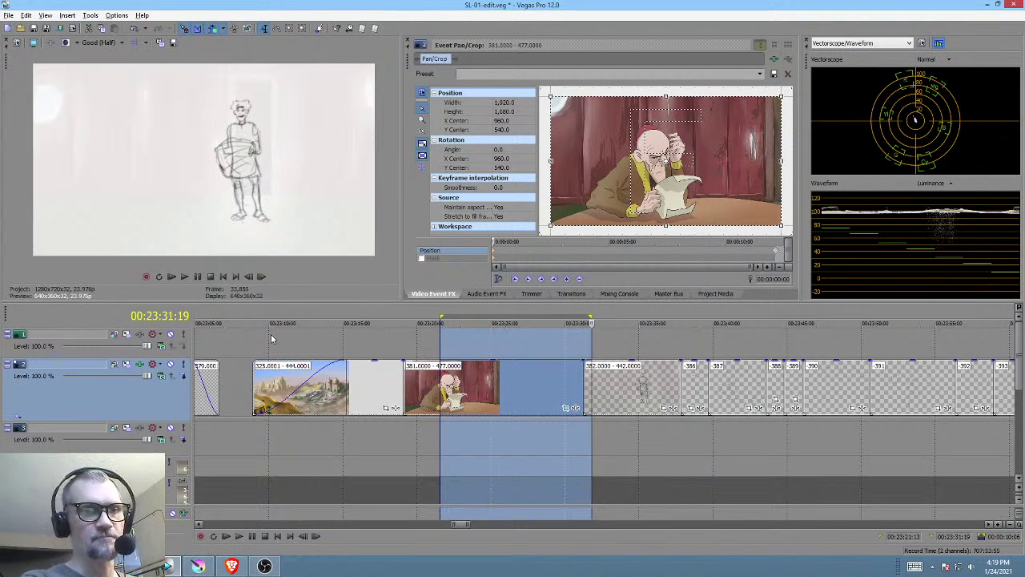
Step: Play back clip 381 from its beginning and again from partway through
left_click(407, 341)
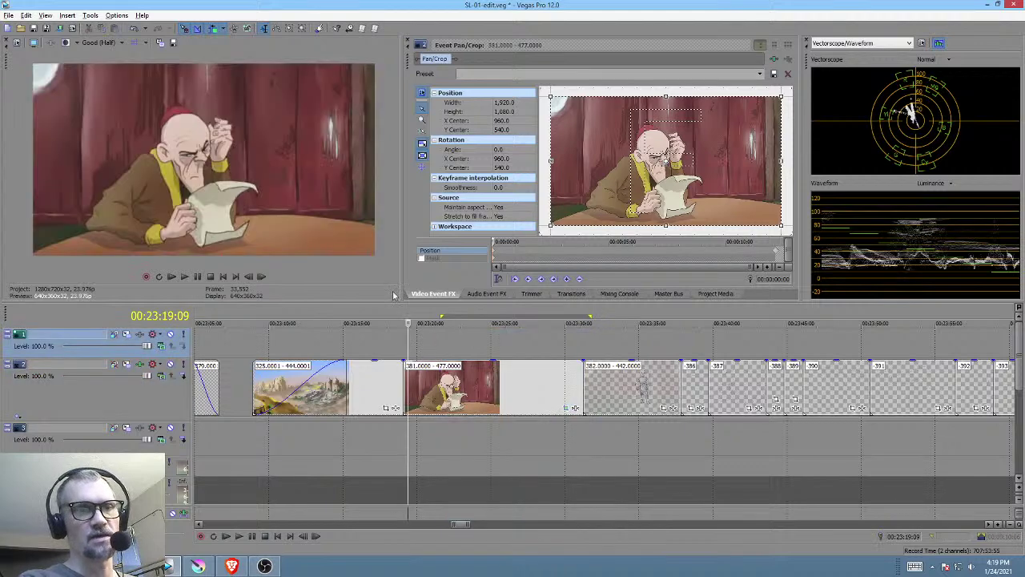
key("space")
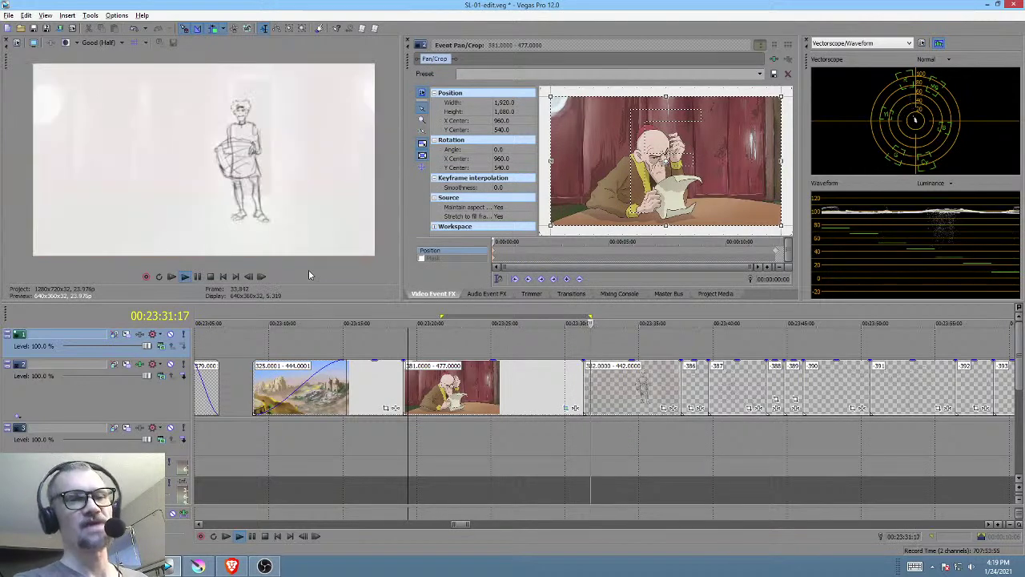
key("space")
left_click(498, 340)
key("space")
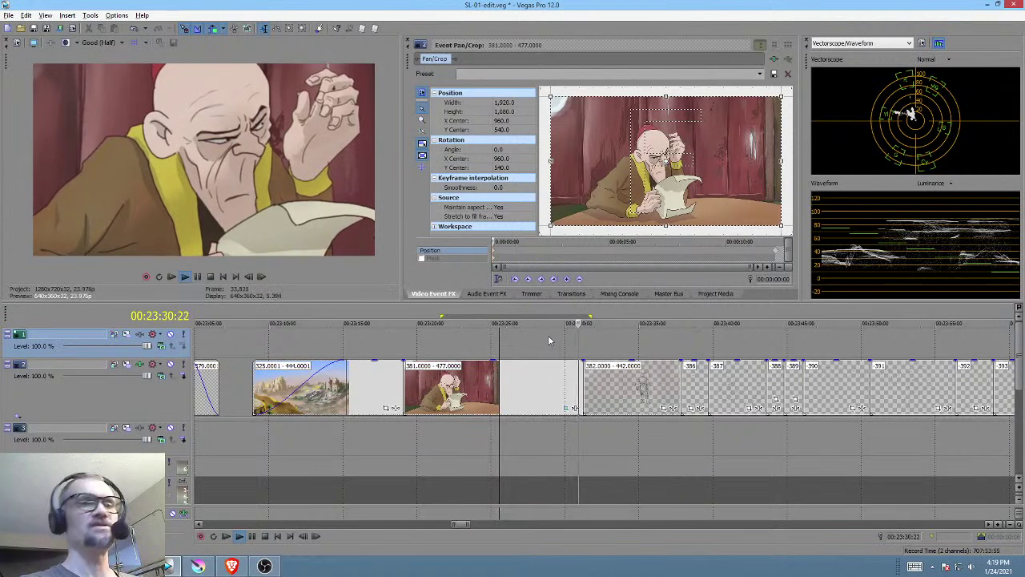
key("space")
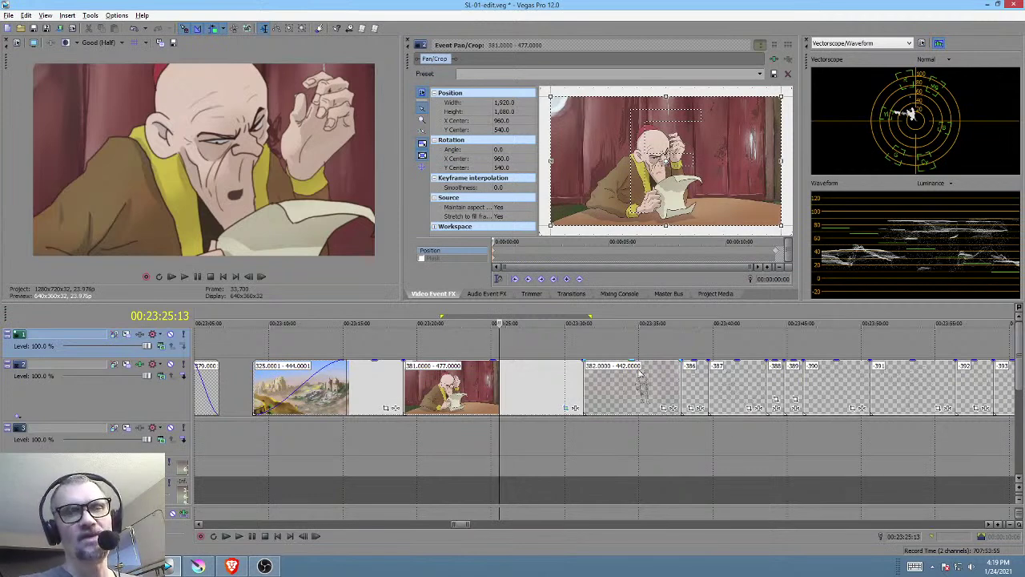
Step: Check the first frame of clip 382, then play the sequence from the end of clip 325 through clip 381
left_click(585, 343)
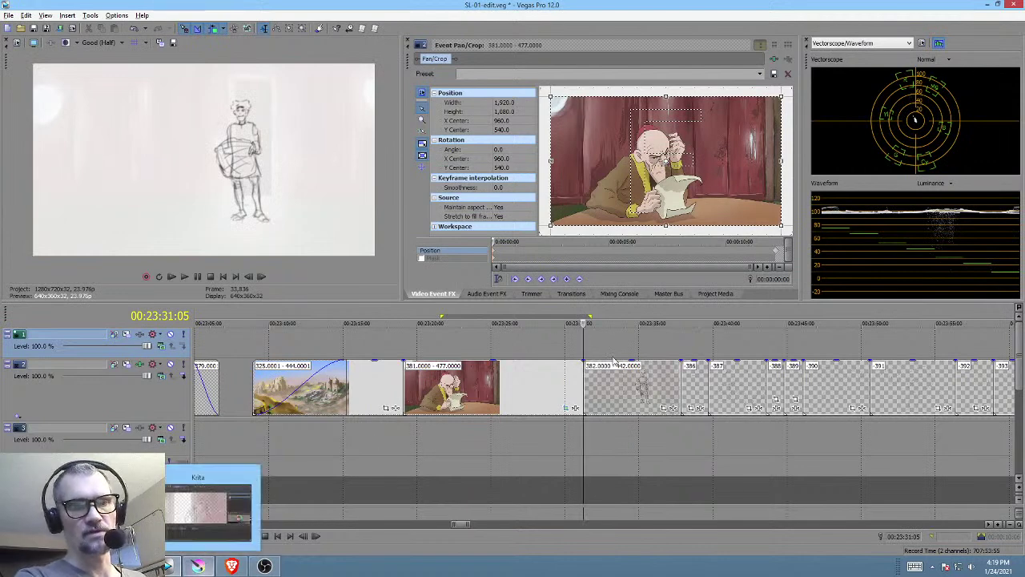
left_click_drag(410, 439, 577, 431)
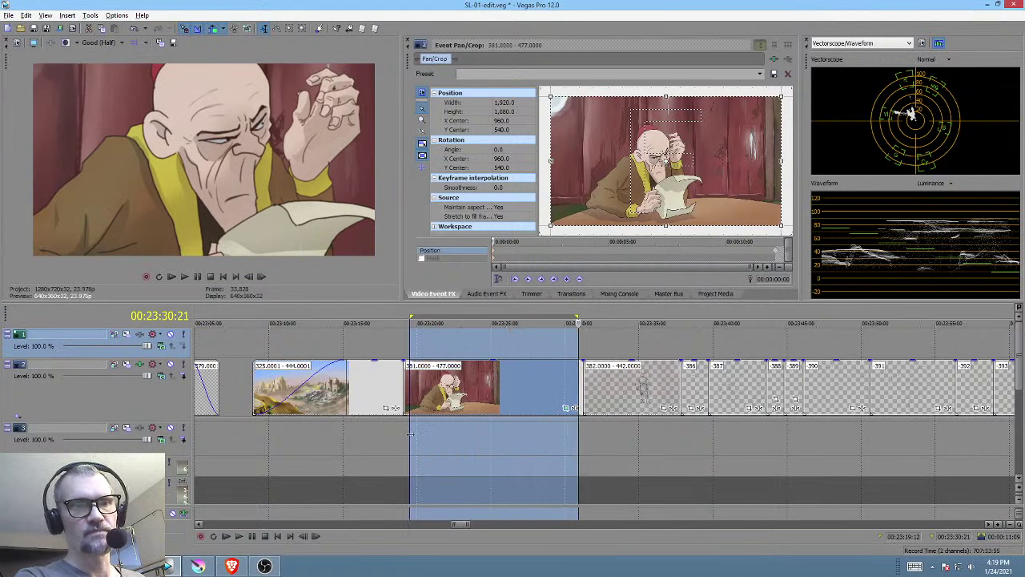
left_click(390, 432)
key("space")
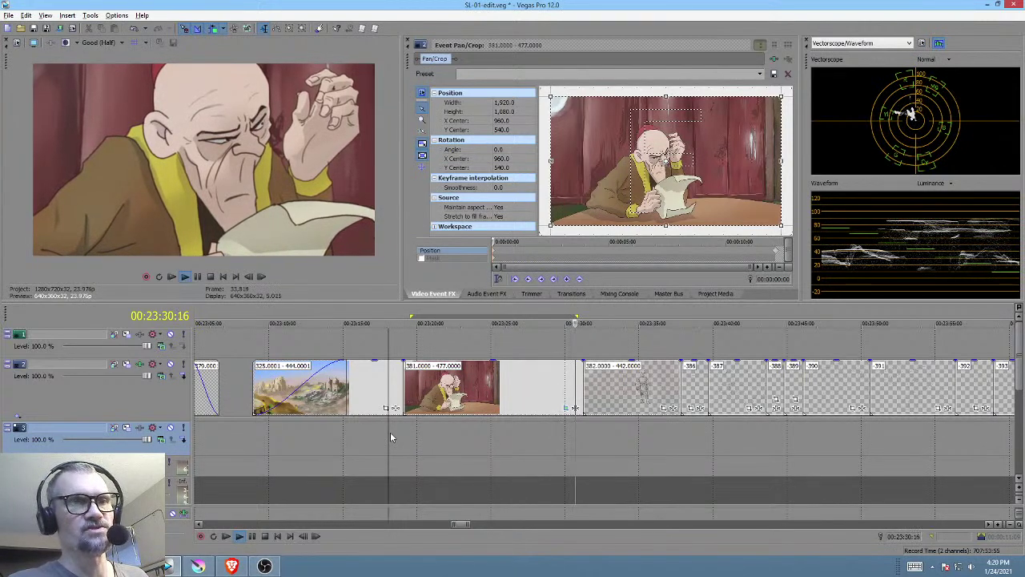
key("space")
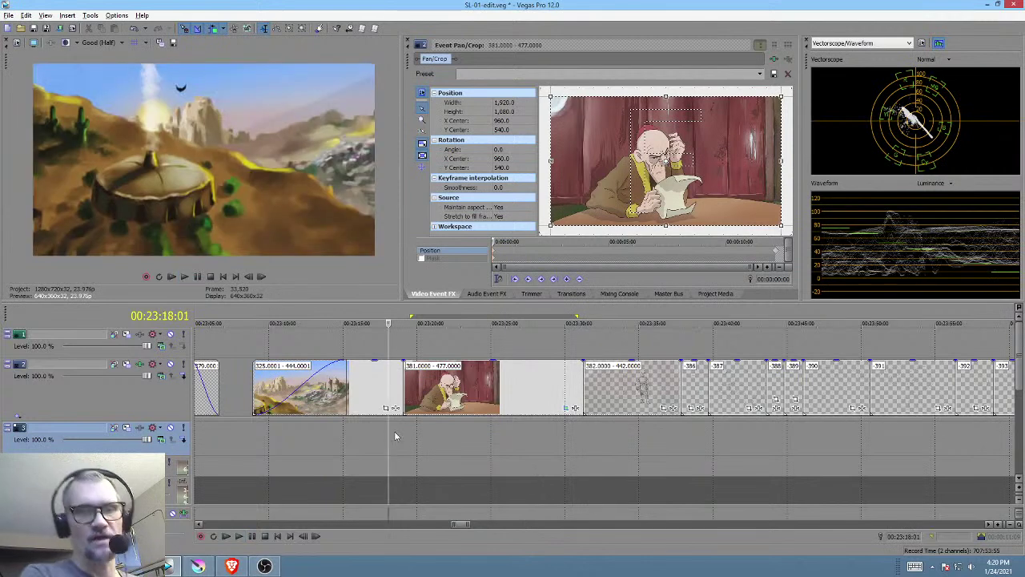
Step: Select clip 382, switch to Krita and play its inked character animation from frame 0
left_click(587, 388)
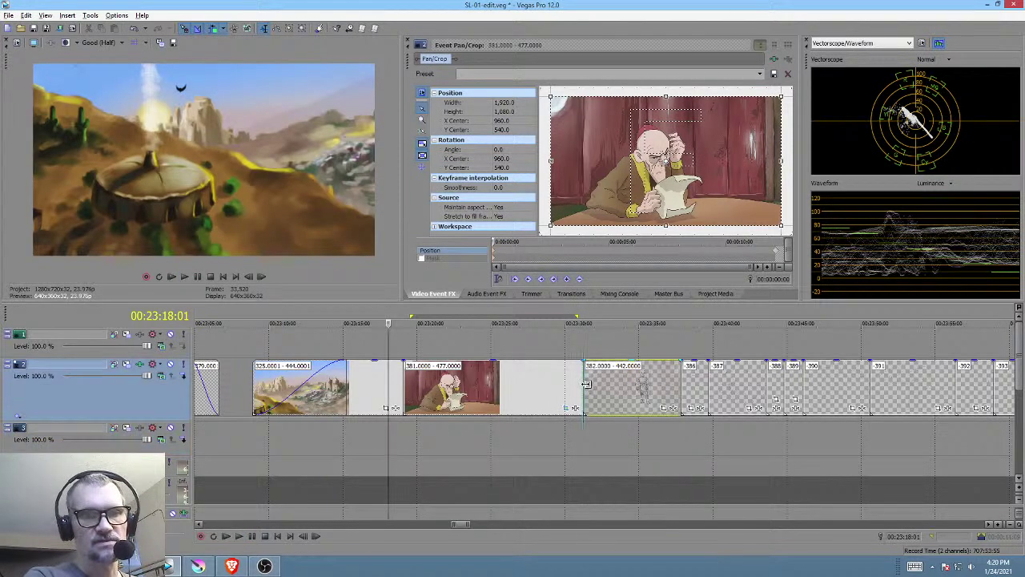
left_click(196, 566)
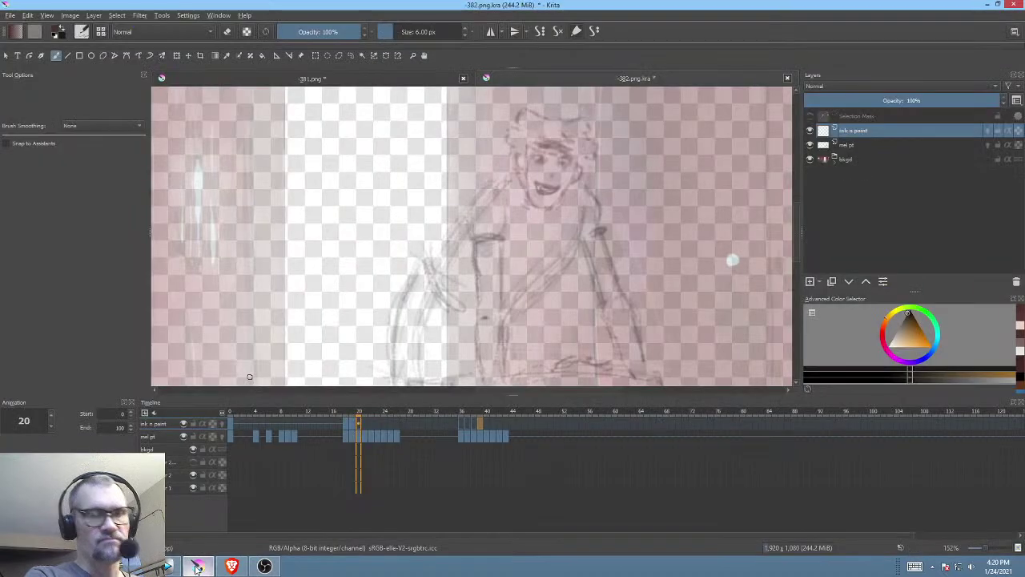
left_click(230, 424)
left_click_drag(516, 244, 554, 243)
key("space")
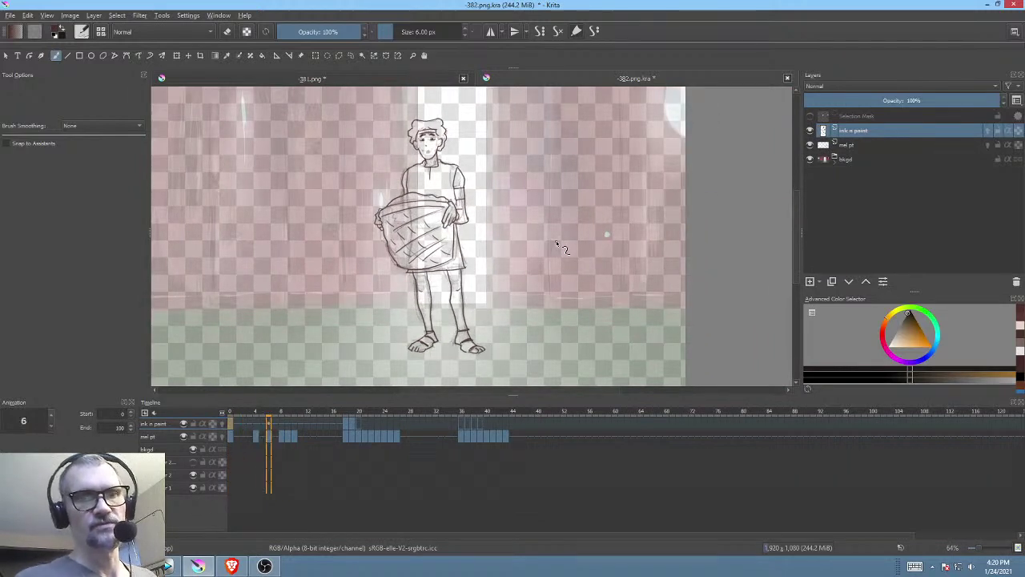
key("space")
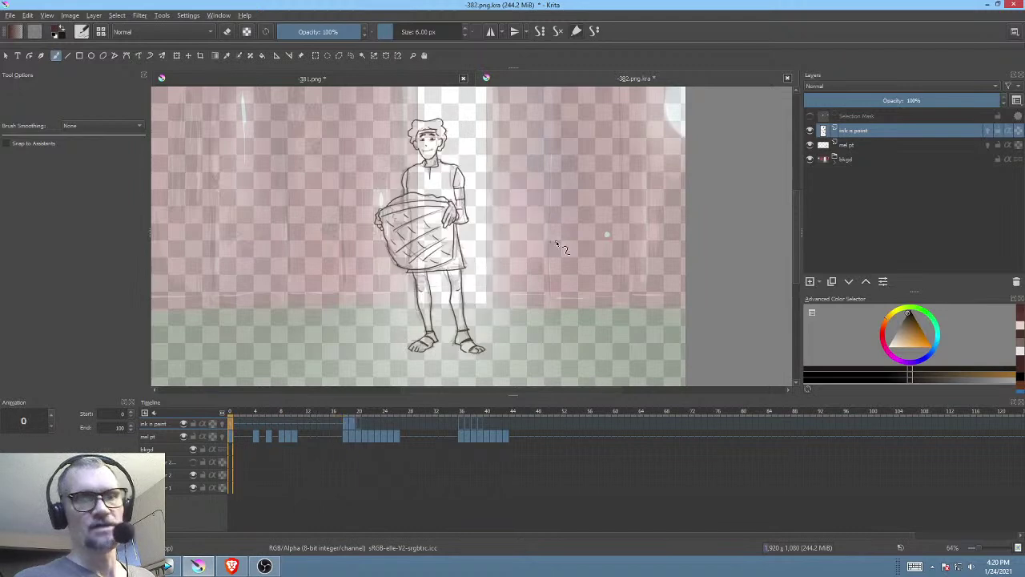
key("space")
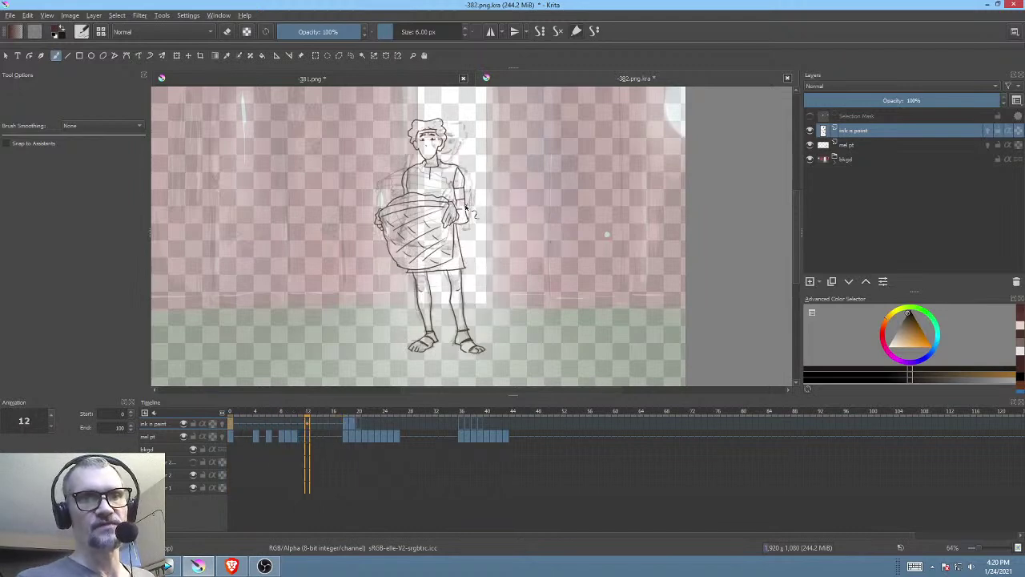
key("space")
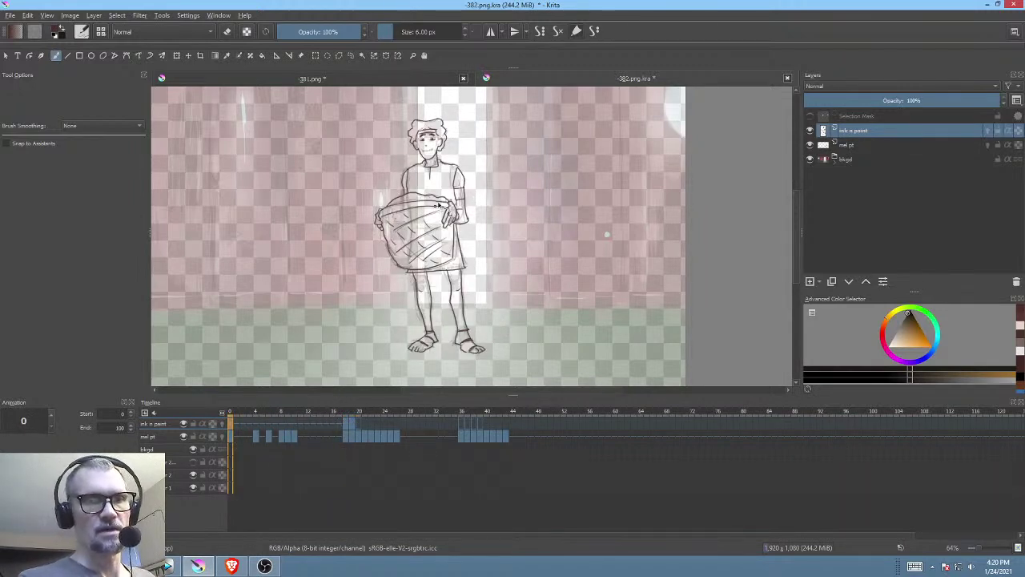
Step: Scrub the animation up to frame 19 and examine the inked pose with the basket
left_click_drag(486, 193, 482, 215)
mouse_move(274, 412)
left_mouse_down()
mouse_move(300, 414)
mouse_move(262, 413)
mouse_move(302, 426)
mouse_move(242, 422)
mouse_move(306, 423)
mouse_move(256, 423)
mouse_move(297, 425)
left_mouse_up()
left_click_drag(527, 261, 470, 261)
left_click_drag(313, 417, 352, 417)
scroll(545, 210, "down", 4)
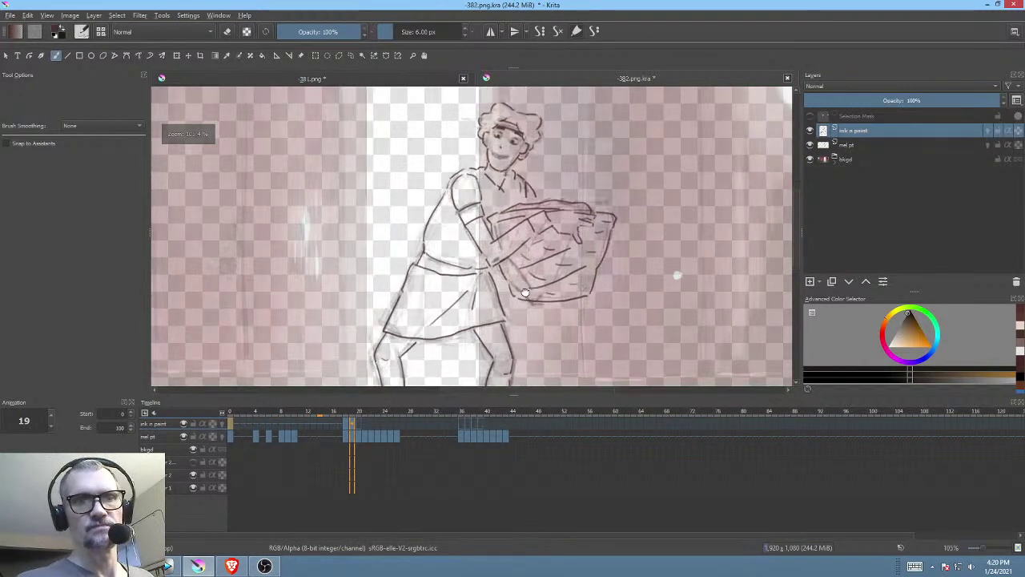
Step: Raise the bkgd layer's opacity to 88%
left_click(867, 157)
left_click_drag(885, 101, 977, 101)
left_click_drag(585, 242, 556, 286)
scroll(557, 286, "down", 1)
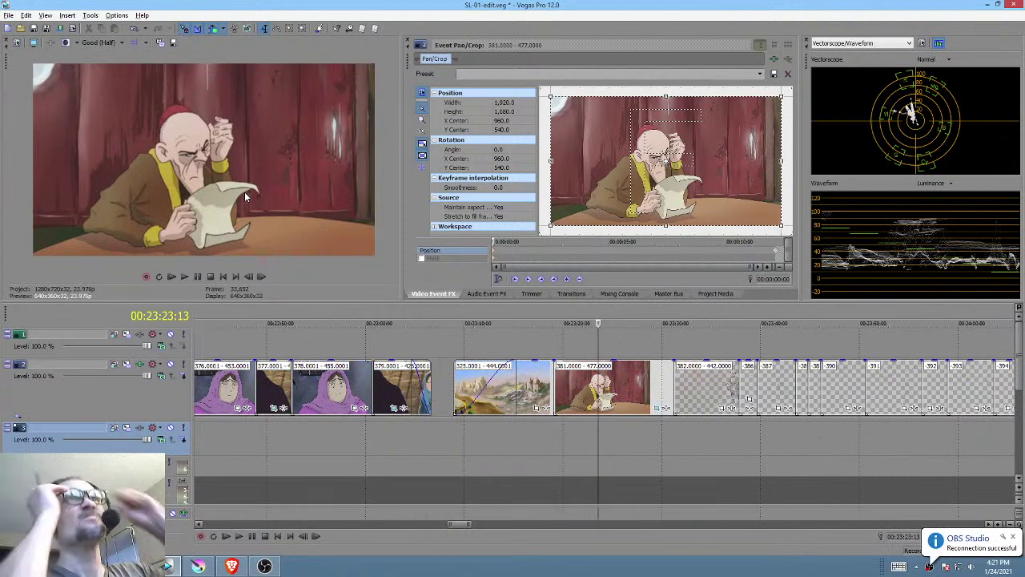
Step: Check the start of clip 382 in Vegas Pro, then return to Krita and inspect the drawing on frame 18
left_click(685, 423)
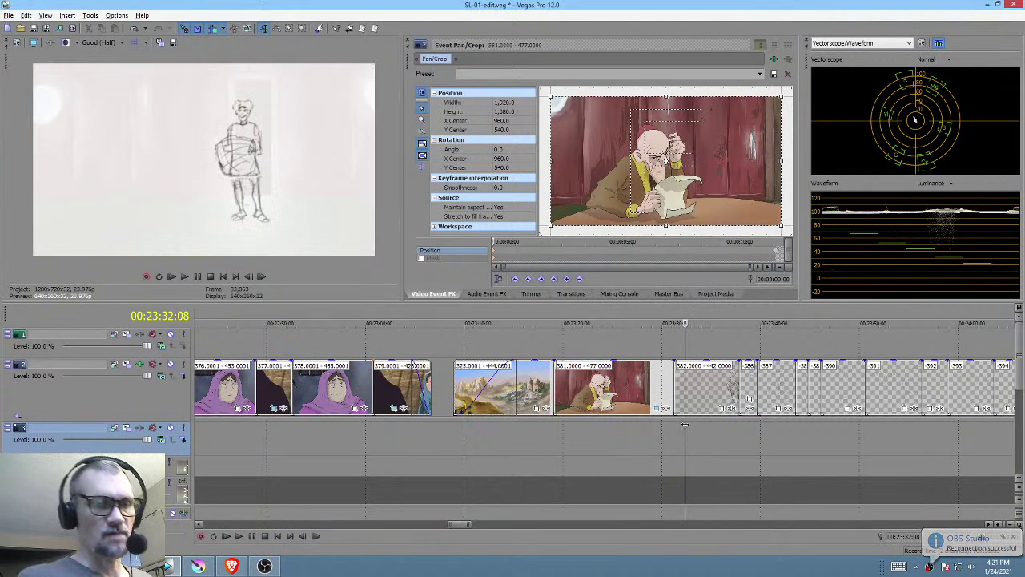
left_click(200, 566)
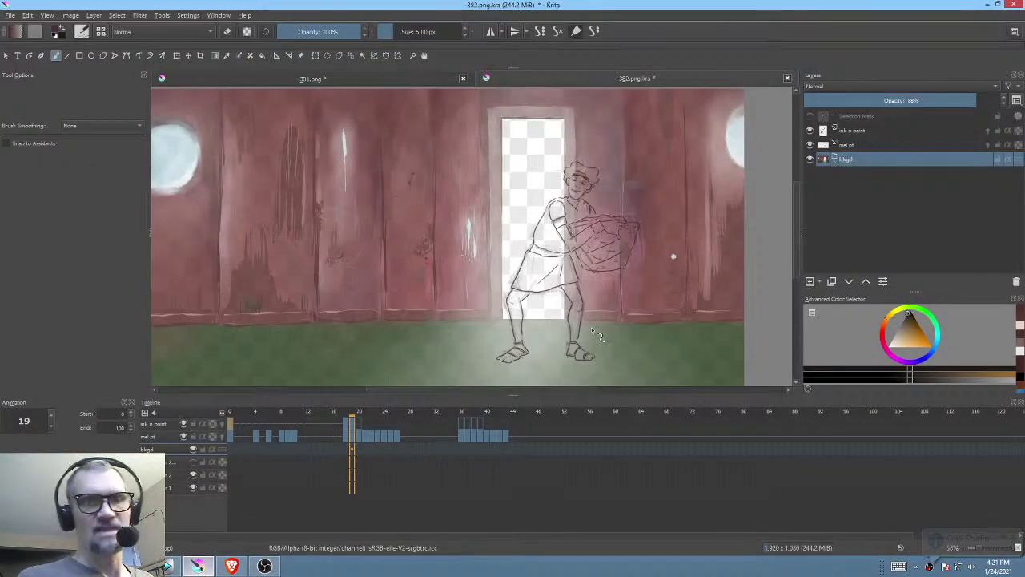
left_click(347, 424)
left_click_drag(540, 292, 580, 254)
left_click_drag(566, 186, 538, 250)
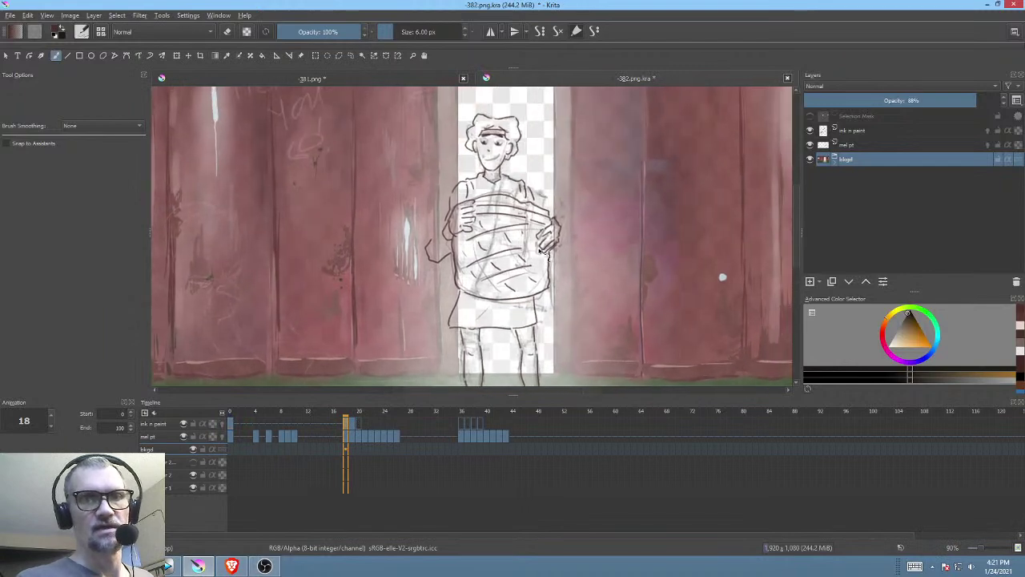
Step: Fade the bkgd layer to about 23% opacity and move to the rough sketch on frame 20
left_click_drag(921, 100, 840, 103)
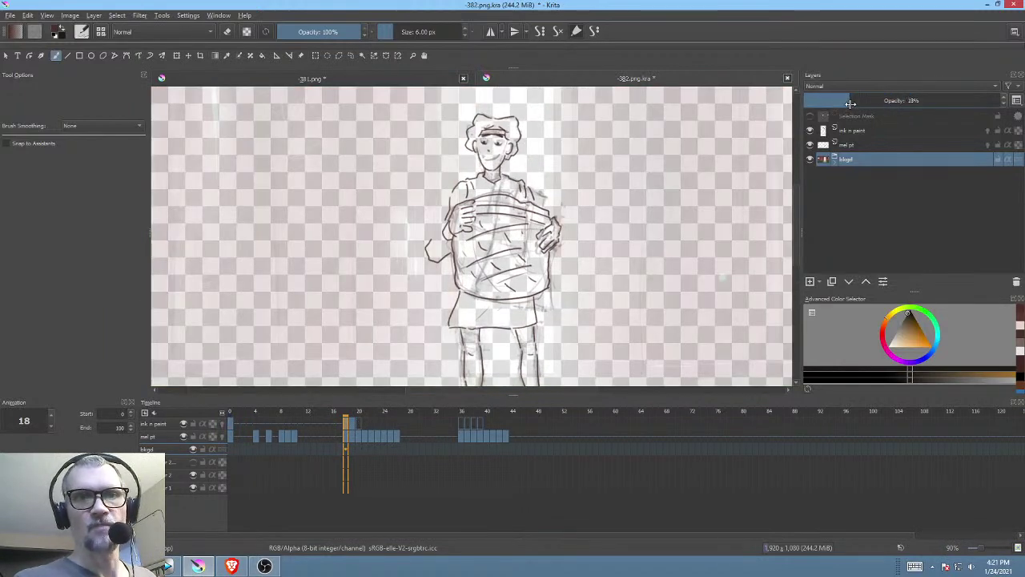
left_click(352, 423)
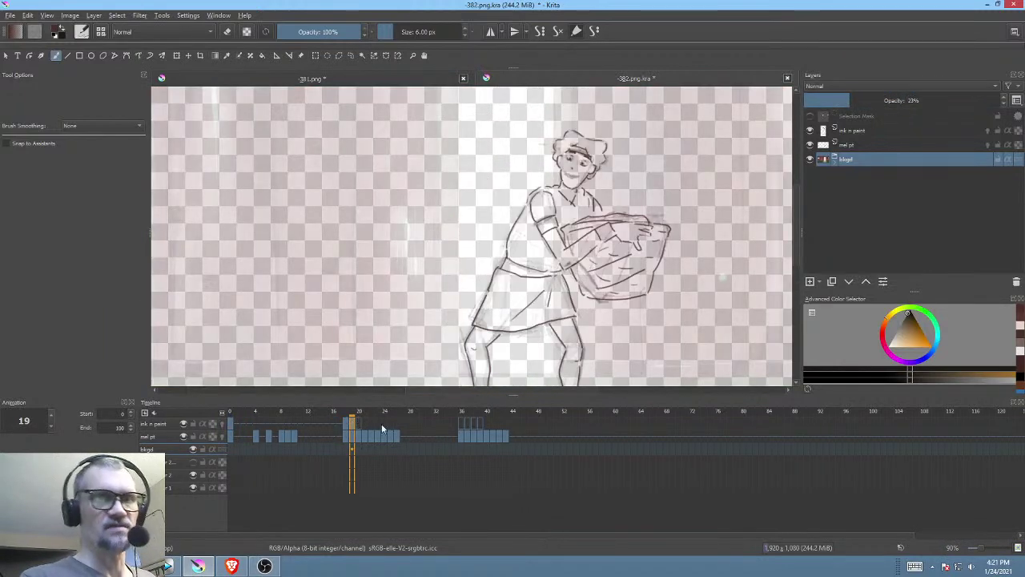
left_click(361, 422)
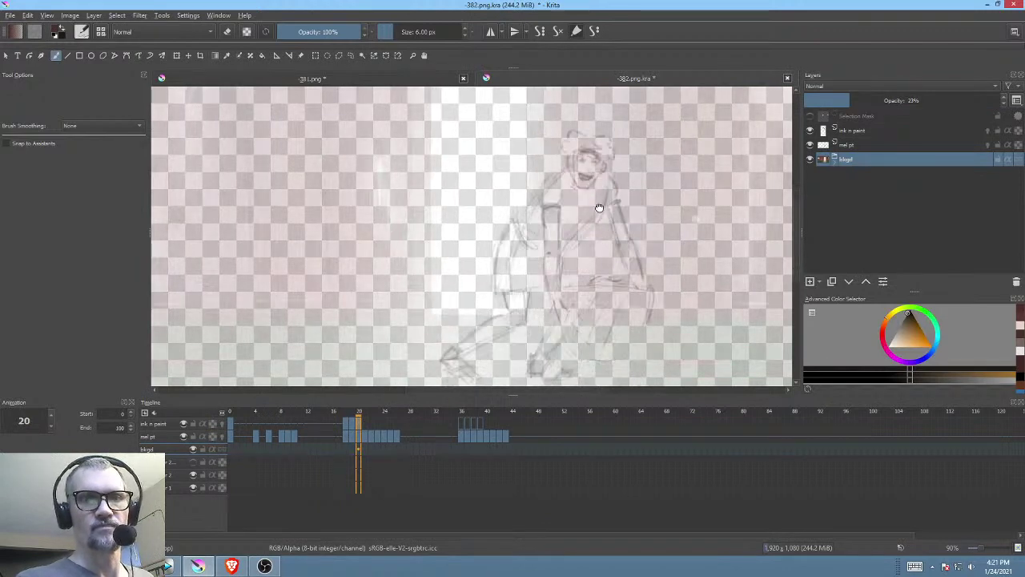
scroll(572, 230, "up", 5)
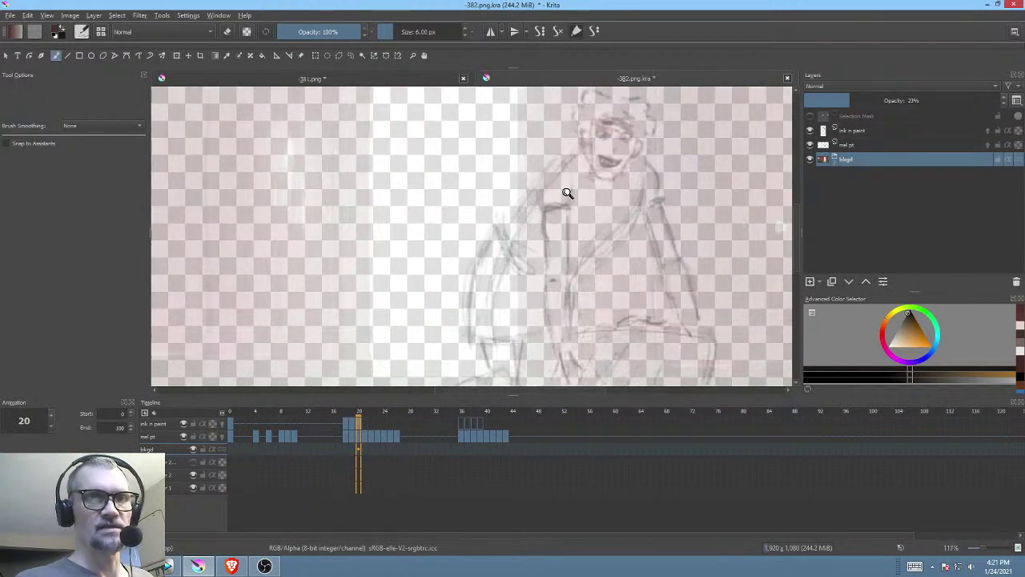
left_click_drag(583, 190, 583, 234)
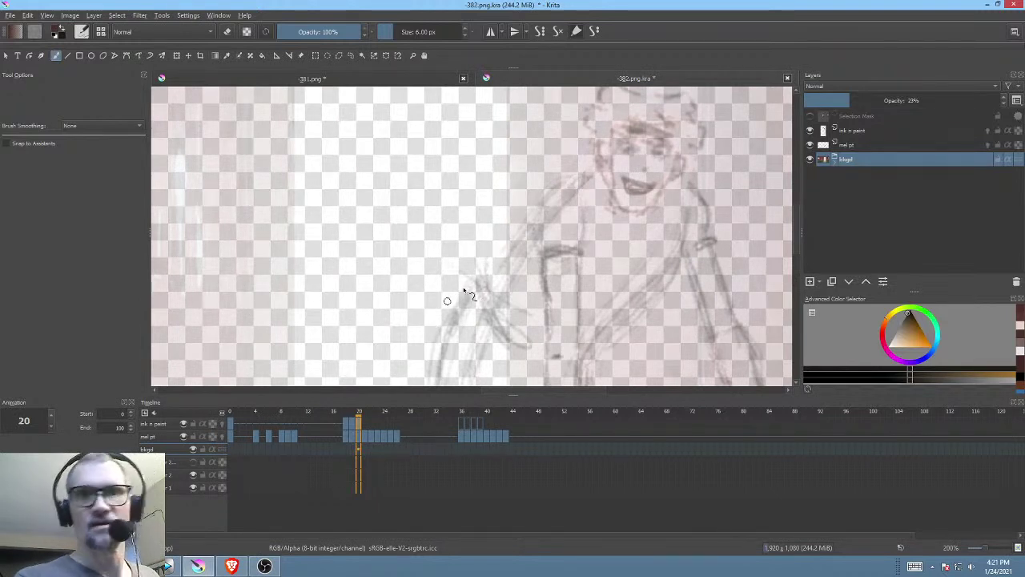
left_click_drag(881, 101, 847, 113)
Step: Make the ink n paint layer active and sample the dark brown line colour from the frame 19 drawing
left_click(879, 130)
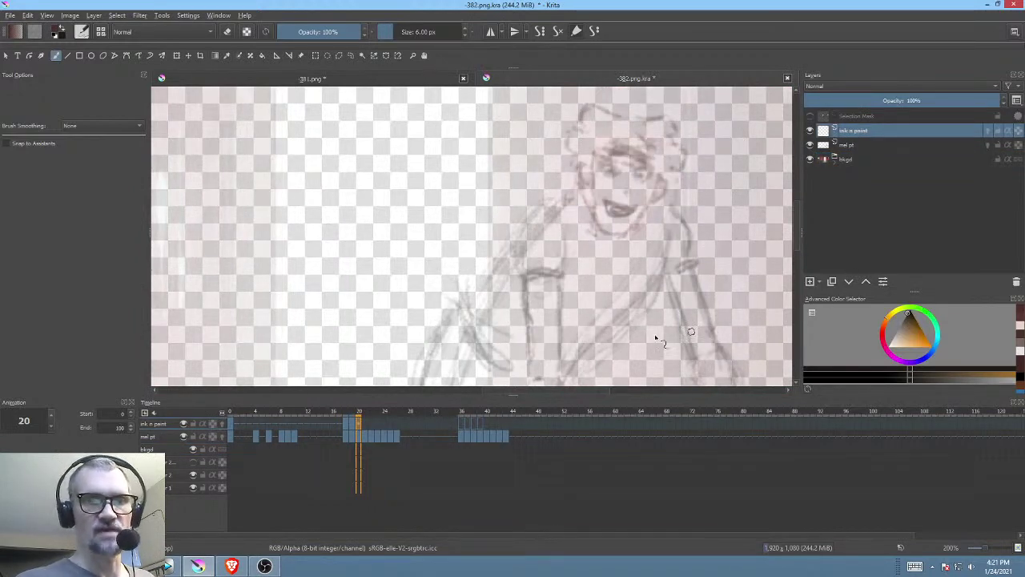
left_click(352, 422)
mouse_move(487, 280)
left_mouse_down()
mouse_move(563, 195)
mouse_move(549, 165)
left_mouse_up()
left_click_drag(533, 205, 584, 362)
left_click(532, 248, "ctrl")
left_click(533, 247, "ctrl")
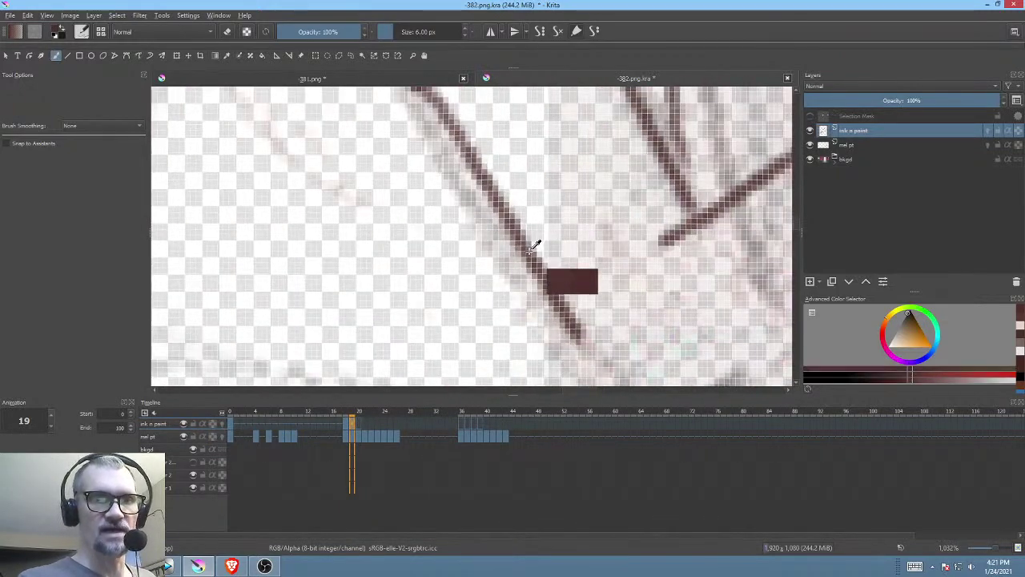
Step: On frame 20, ink the outer curve of the character's shoulder down to the sleeve cuff, redoing the first stroke
left_click(359, 422)
scroll(503, 321, "down", 3)
mouse_move(540, 249)
left_mouse_down()
mouse_move(517, 167)
mouse_move(479, 186)
mouse_move(460, 238)
mouse_move(471, 278)
left_mouse_up()
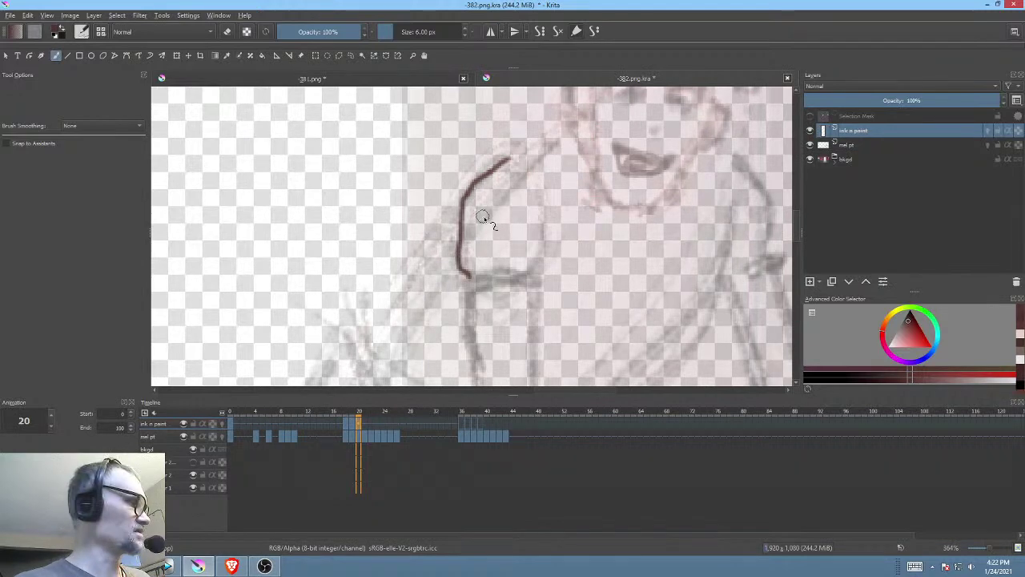
key("ctrl+z")
scroll(502, 219, "up", 2)
mouse_move(478, 163)
left_mouse_down()
mouse_move(420, 226)
mouse_move(409, 270)
mouse_move(420, 332)
left_mouse_up()
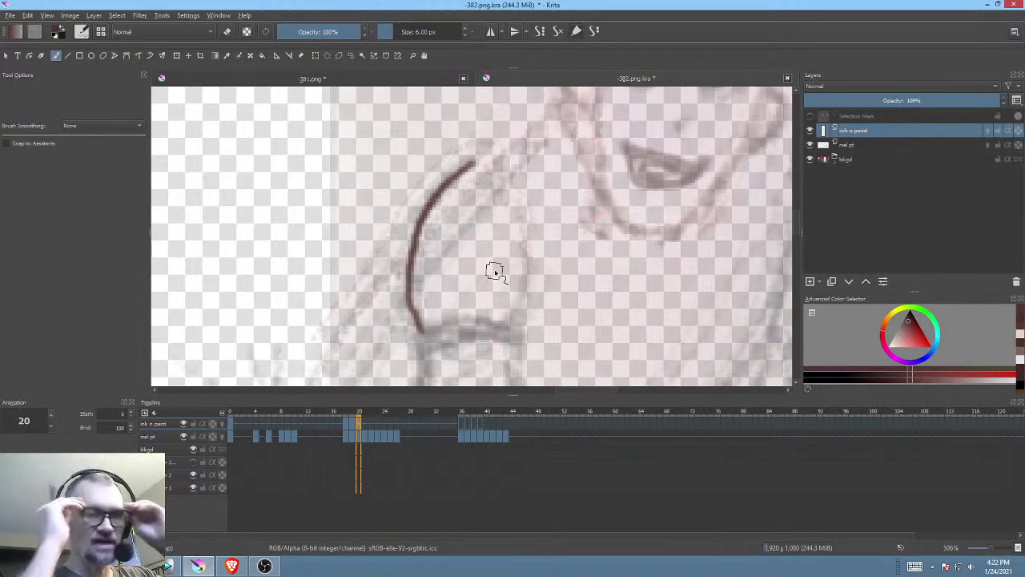
left_click_drag(565, 277, 619, 197)
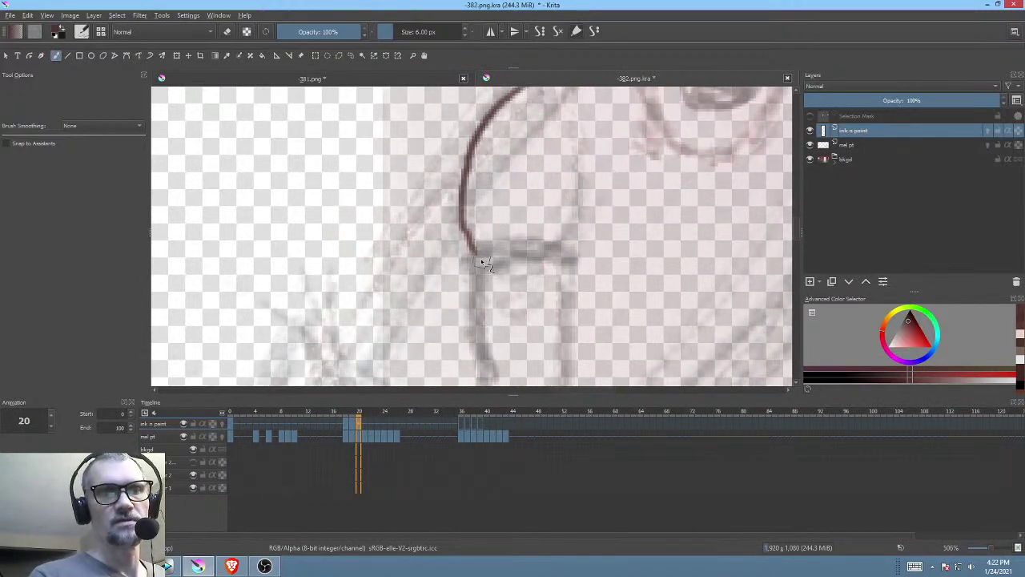
Step: On frame 20, ink the four edges of the near sleeve's cuff around the upper arm
key("Left")
mouse_move(515, 281)
left_mouse_down()
mouse_move(586, 359)
mouse_move(603, 472)
mouse_move(577, 322)
mouse_move(540, 281)
mouse_move(592, 255)
left_mouse_up()
key("Right")
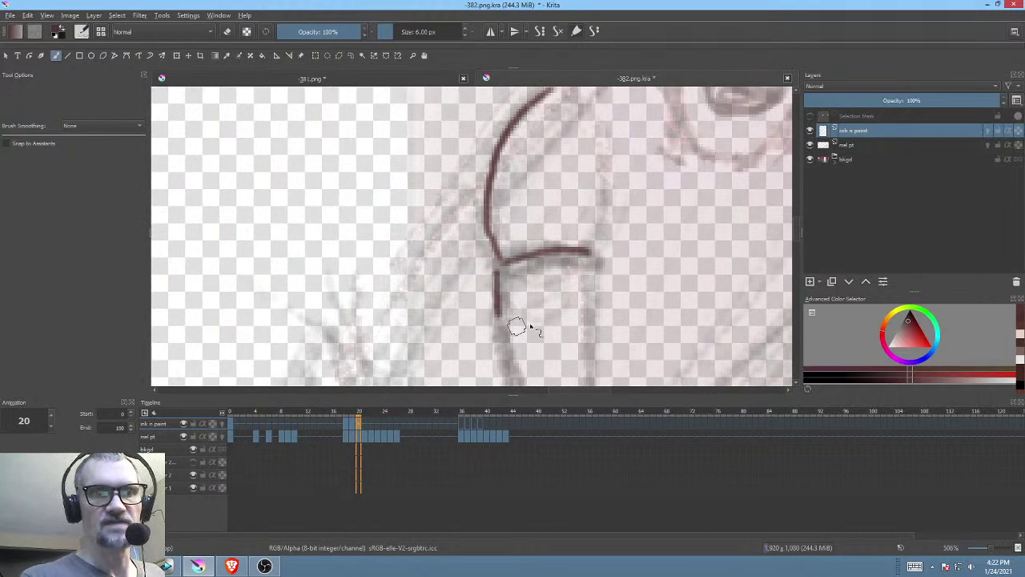
left_click_drag(550, 310, 520, 229)
left_click_drag(474, 257, 553, 242)
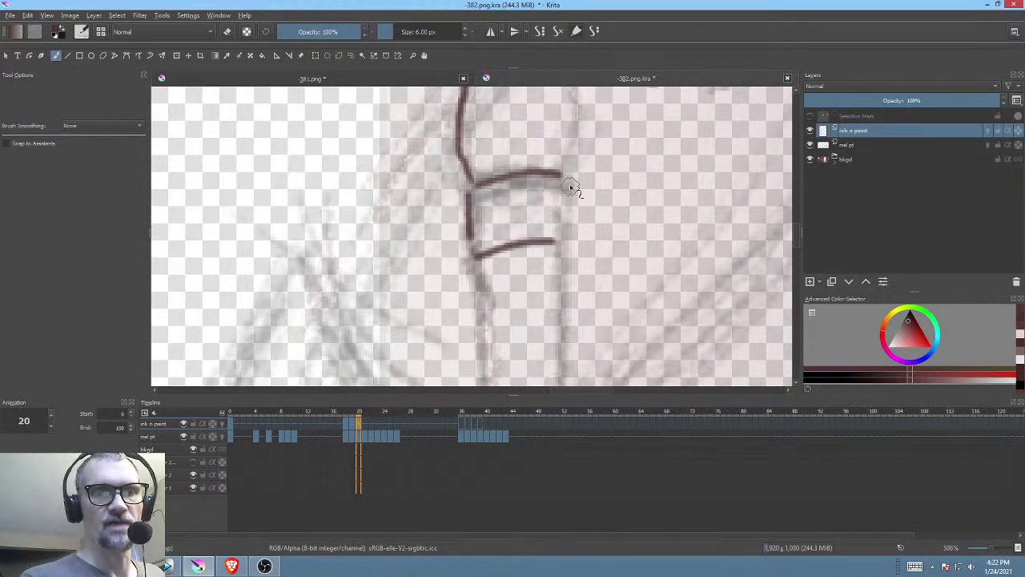
left_click_drag(569, 181, 574, 238)
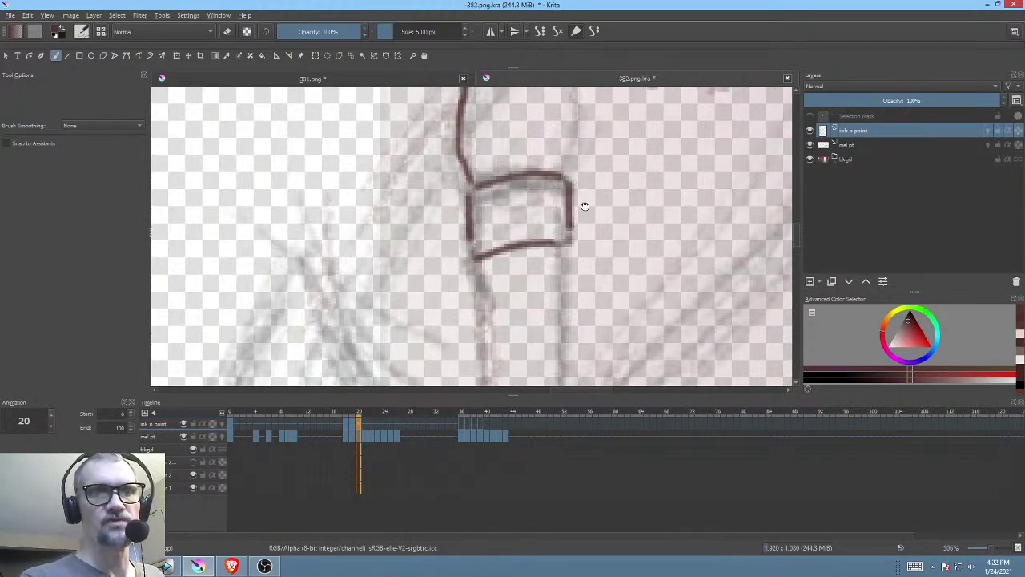
Step: Ink both long edges of the near arm below the cuff and a short crease at the elbow
left_click_drag(588, 188, 564, 283)
mouse_move(494, 117)
left_mouse_down()
mouse_move(546, 146)
mouse_move(553, 246)
mouse_move(592, 280)
mouse_move(617, 168)
mouse_move(577, 156)
mouse_move(532, 227)
mouse_move(595, 235)
mouse_move(533, 165)
left_mouse_up()
mouse_move(473, 155)
left_mouse_down()
mouse_move(470, 281)
mouse_move(547, 210)
mouse_move(501, 237)
mouse_move(521, 306)
left_mouse_up()
left_click_drag(614, 296, 596, 296)
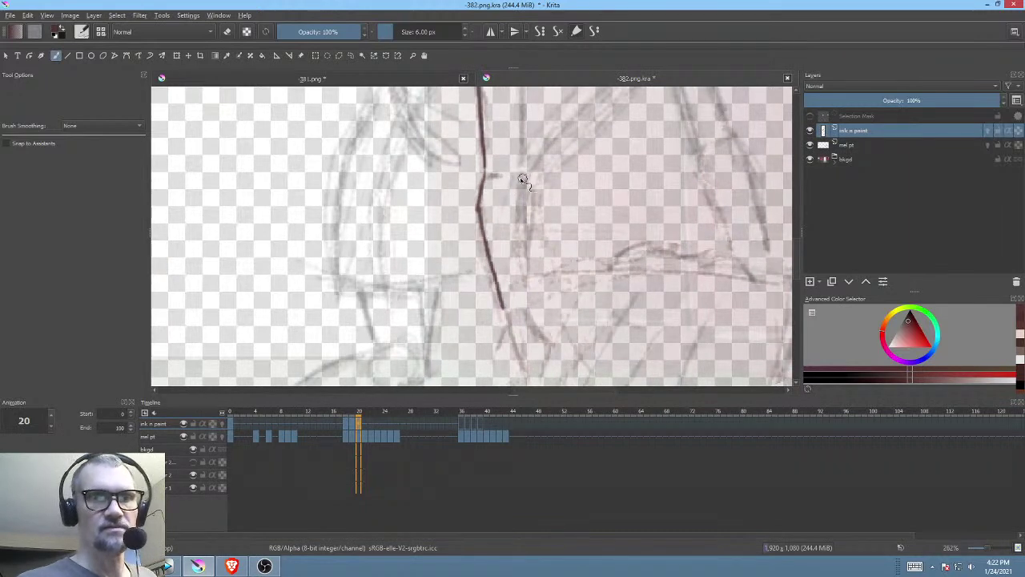
left_click_drag(498, 175, 504, 170)
left_click_drag(519, 217, 489, 315)
mouse_move(495, 166)
left_mouse_down()
mouse_move(496, 269)
mouse_move(517, 192)
mouse_move(510, 303)
mouse_move(526, 341)
left_mouse_up()
left_click_drag(558, 303, 467, 353)
mouse_move(556, 258)
left_mouse_down()
mouse_move(494, 296)
mouse_move(482, 341)
left_mouse_up()
Step: Ink the near sleeve's top and inner edge, and the shirt contour from the shoulder down the back
left_click_drag(420, 187, 480, 227)
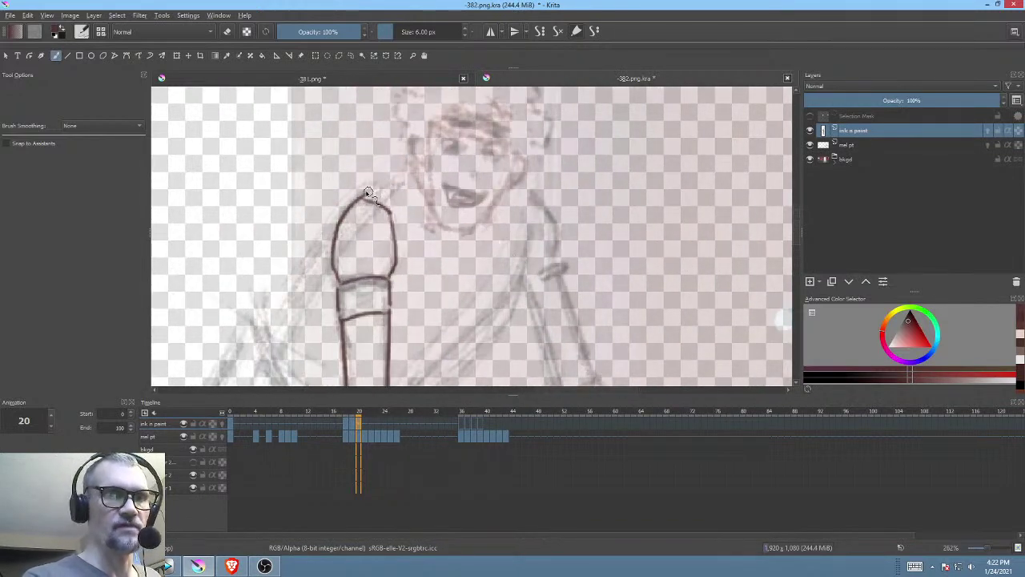
mouse_move(352, 193)
left_mouse_down()
mouse_move(396, 195)
mouse_move(333, 218)
mouse_move(322, 260)
mouse_move(423, 211)
mouse_move(391, 233)
mouse_move(370, 295)
left_mouse_up()
left_click_drag(487, 317, 502, 297)
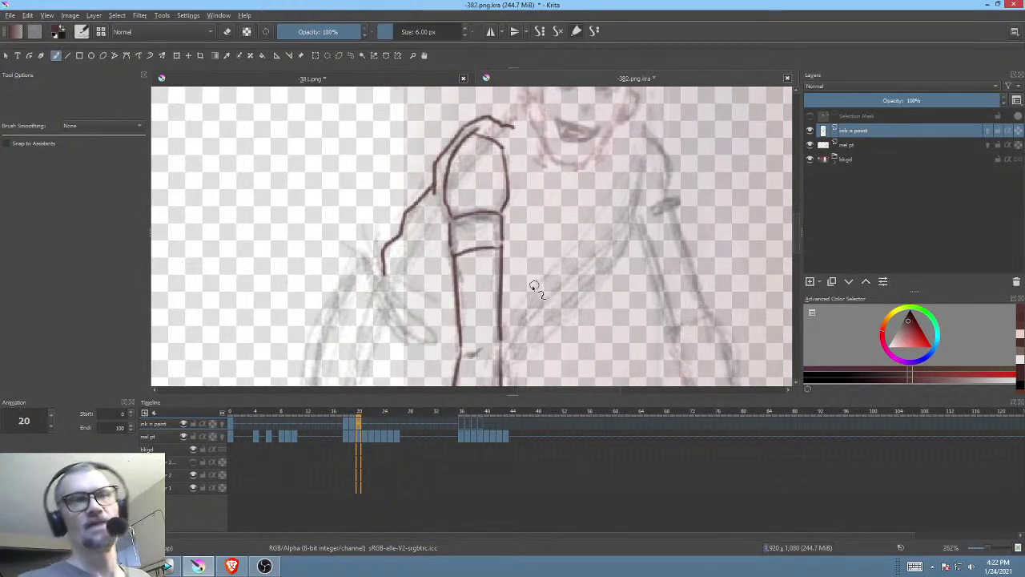
Step: Ink the two curved belt lines running from the lower back to the near arm
mouse_move(558, 279)
left_mouse_down()
mouse_move(576, 230)
mouse_move(588, 259)
mouse_move(545, 215)
mouse_move(550, 231)
mouse_move(559, 197)
left_mouse_up()
left_click_drag(336, 413, 358, 416)
left_click(357, 422)
mouse_move(421, 129)
left_mouse_down()
mouse_move(438, 130)
mouse_move(443, 182)
left_mouse_up()
left_click_drag(458, 250, 493, 257)
key("Left")
key("Right")
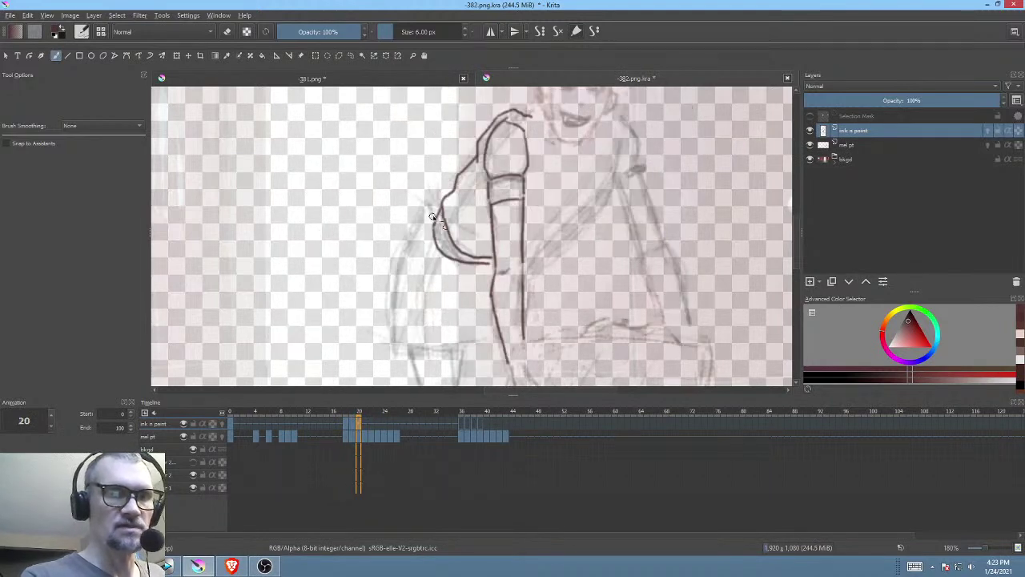
Step: Ink the rear outline and hem of the skirt, adding two short fold lines beneath the belt
mouse_move(424, 235)
left_mouse_down()
mouse_move(399, 341)
mouse_move(403, 299)
mouse_move(457, 296)
left_mouse_up()
mouse_move(541, 289)
left_mouse_down()
mouse_move(517, 335)
mouse_move(520, 353)
left_mouse_up()
key("Left")
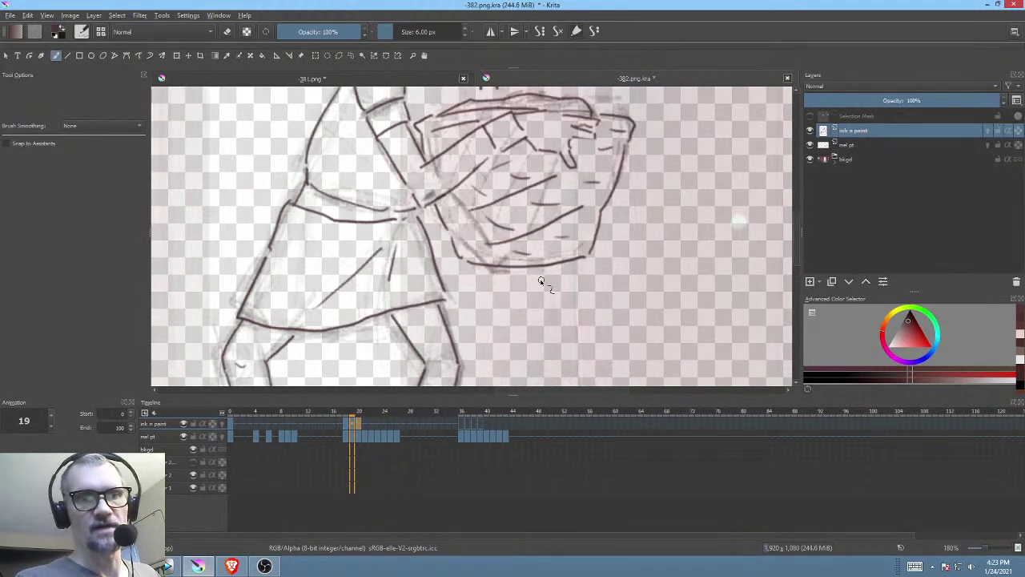
key("Right")
left_click_drag(428, 294, 381, 312)
left_click_drag(422, 313, 402, 328)
mouse_move(484, 312)
left_mouse_down()
mouse_move(486, 339)
mouse_move(452, 375)
left_mouse_up()
Step: Ink the front torso contour from the waist up to the far shoulder, using frame 19 as reference
key("Left")
key("Right")
key("Left")
key("Right")
left_click_drag(502, 314, 502, 276)
mouse_move(469, 310)
left_mouse_down()
mouse_move(519, 272)
mouse_move(547, 238)
left_mouse_up()
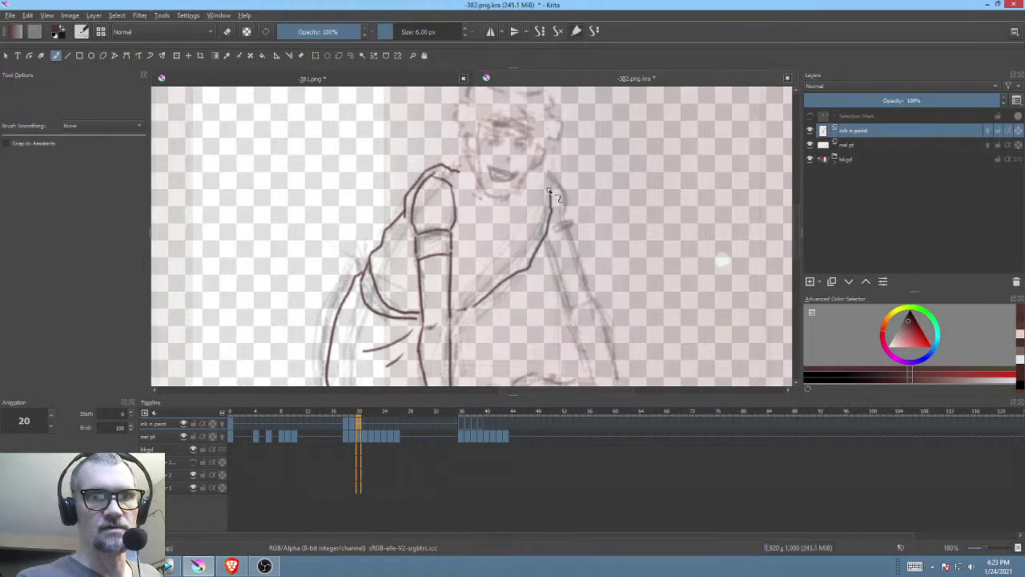
Step: Ink the far shoulder, its sleeve and cuff, and a short fold line on the chest
key("Left")
key("Right")
key("Left")
key("Right")
mouse_move(548, 192)
left_mouse_down()
mouse_move(532, 178)
mouse_move(552, 206)
left_mouse_up()
key("Left")
key("Right")
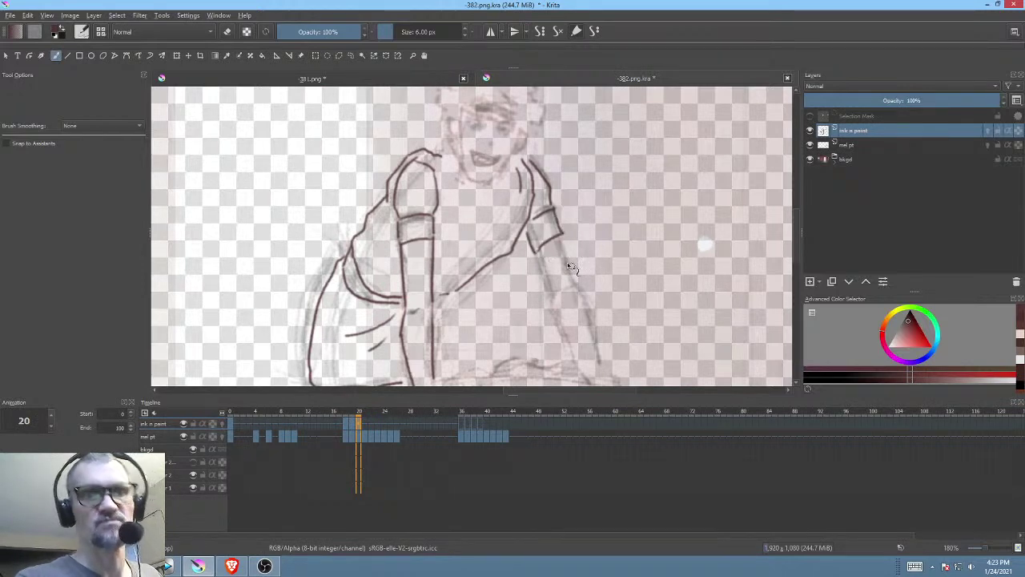
Step: Ink both edges of the far arm from the cuff down to the wrist, checking against frame 19
left_click_drag(575, 266, 551, 208)
key("Left")
key("Right")
left_click_drag(603, 253, 600, 316)
key("Left")
key("Right")
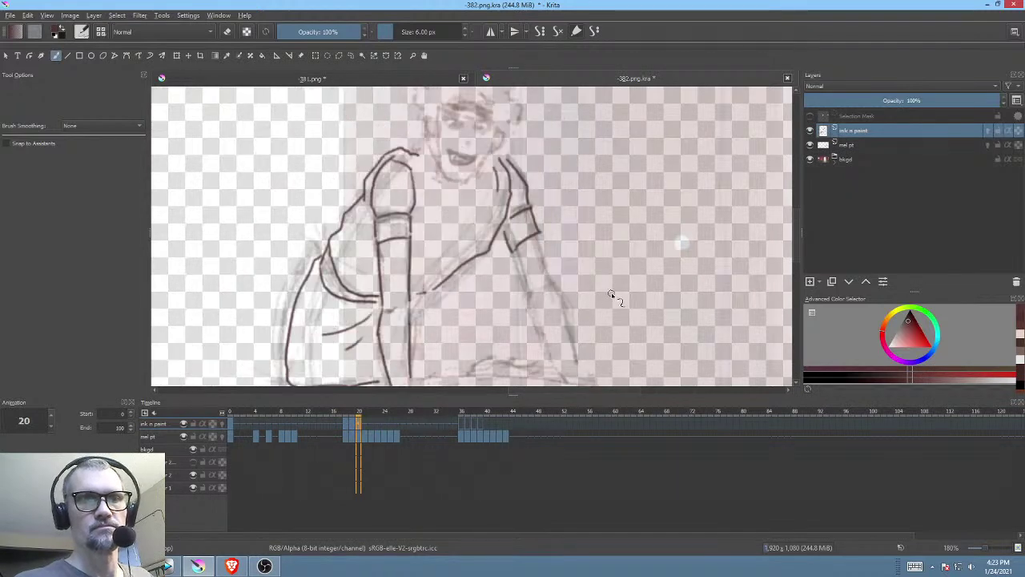
mouse_move(528, 285)
left_mouse_down()
mouse_move(567, 245)
mouse_move(540, 178)
left_mouse_up()
mouse_move(564, 229)
left_mouse_down()
mouse_move(549, 194)
mouse_move(571, 269)
left_mouse_up()
mouse_move(573, 191)
left_mouse_down()
mouse_move(592, 271)
mouse_move(642, 228)
mouse_move(670, 255)
mouse_move(567, 329)
mouse_move(537, 284)
mouse_move(546, 301)
left_mouse_up()
key("Left")
key("Right")
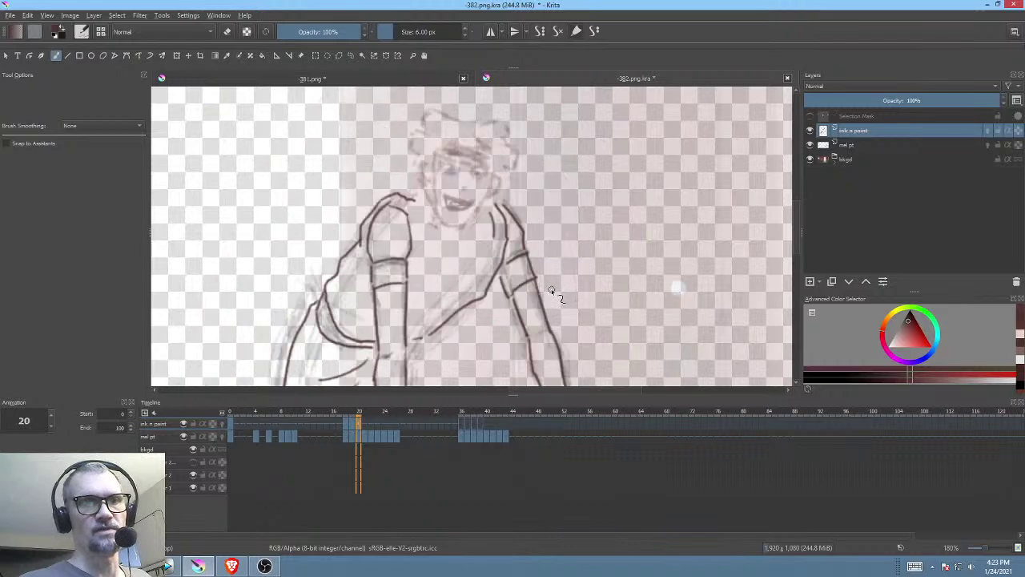
Step: Compare the head sketch on frame 20 with the inked heads on the preceding frames
left_click_drag(504, 215, 574, 269)
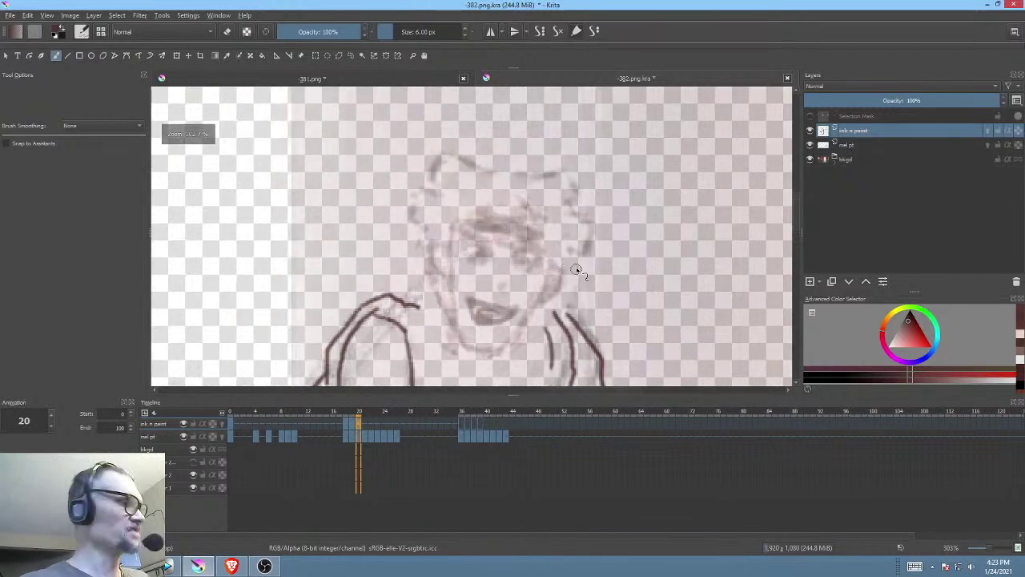
key("Left")
left_click_drag(476, 191, 549, 366)
key("Left")
key("Right")
key("Right")
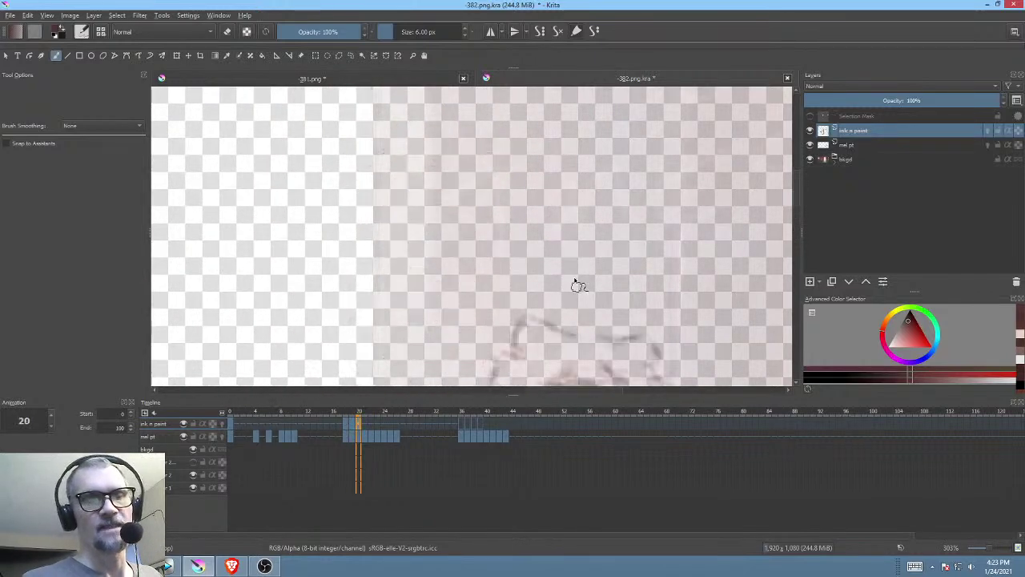
Step: With the canvas rotated, ink the two parallel headband lines across the character's forehead
left_click_drag(557, 232, 435, 140)
left_click_drag(580, 261, 586, 181)
mouse_move(489, 224)
left_mouse_down()
mouse_move(597, 222)
mouse_move(560, 165)
left_mouse_up()
scroll(542, 260, "up", 3)
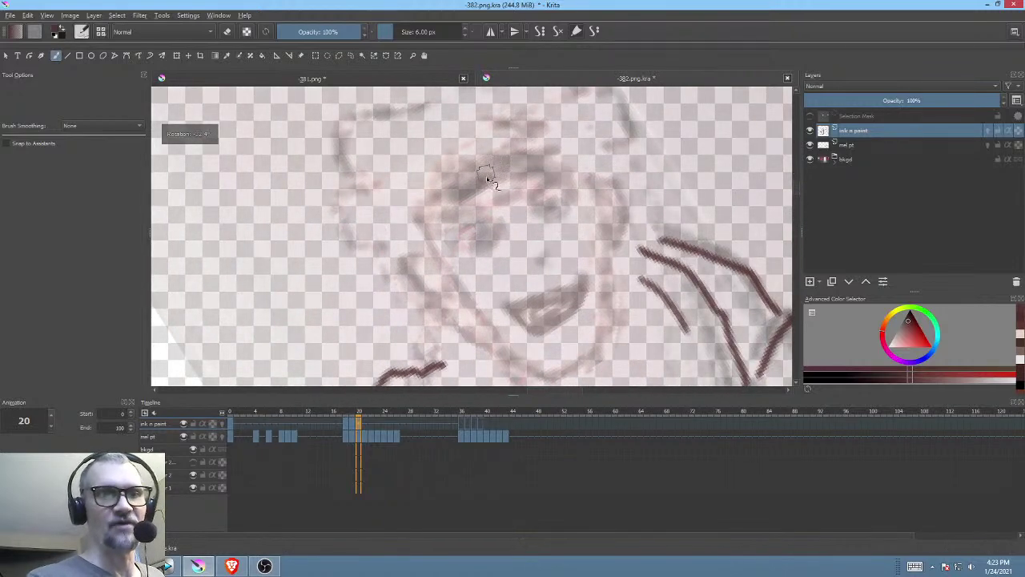
left_click_drag(439, 208, 559, 165)
mouse_move(445, 178)
left_mouse_down()
mouse_move(553, 142)
mouse_move(575, 161)
left_mouse_up()
left_click_drag(585, 200, 590, 165)
Step: Ink both eyes as solid dots and add a small mark for the nose
left_click_drag(489, 211, 484, 213)
left_click(556, 174)
left_click_drag(588, 175, 591, 158)
left_click(554, 210)
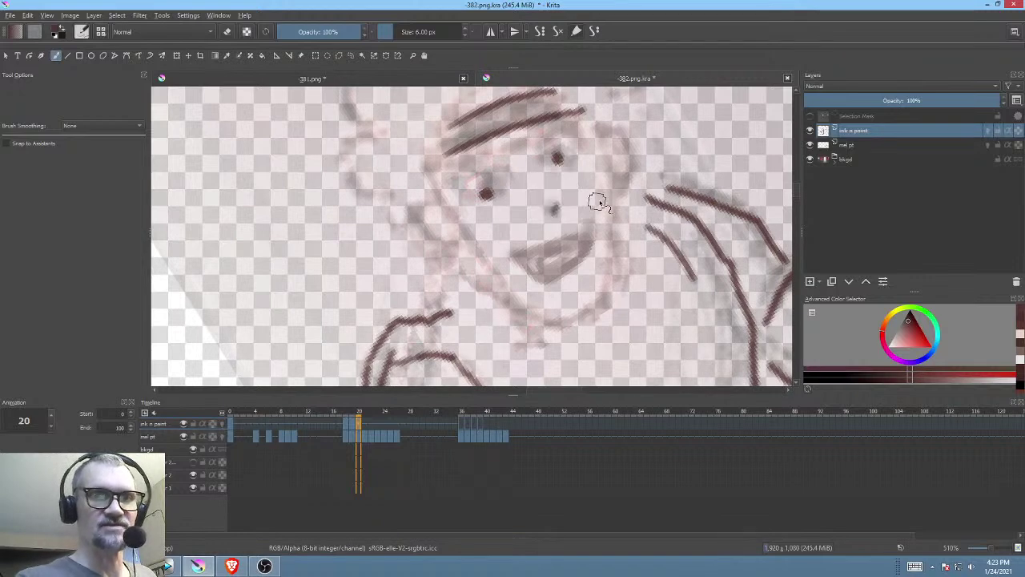
Step: Ink the outlines of both ears on the character's head
left_click_drag(597, 203, 537, 211)
mouse_move(544, 149)
left_mouse_down()
mouse_move(572, 137)
mouse_move(572, 189)
left_mouse_up()
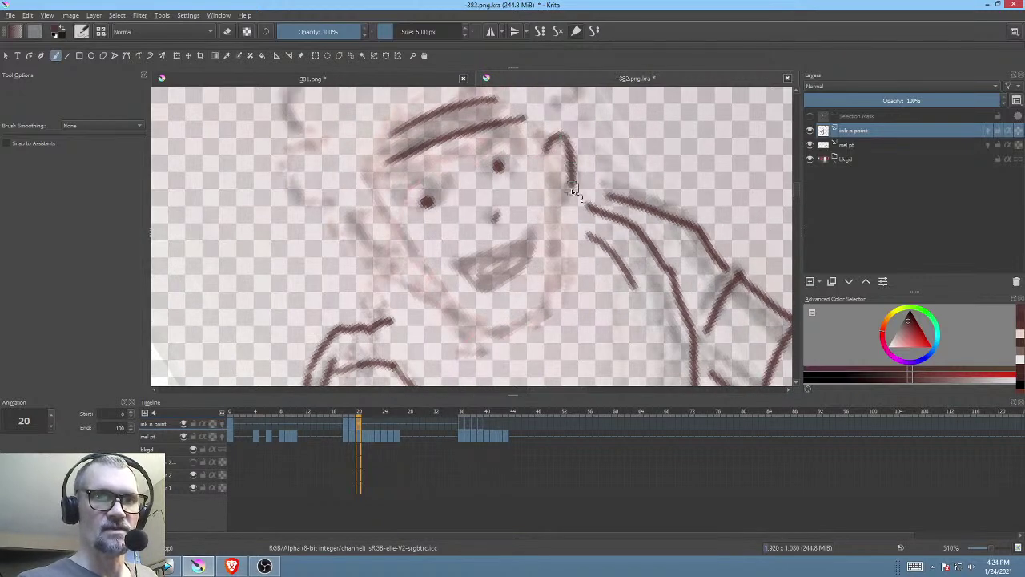
mouse_move(377, 207)
left_mouse_down()
mouse_move(357, 224)
mouse_move(371, 253)
mouse_move(401, 262)
left_mouse_up()
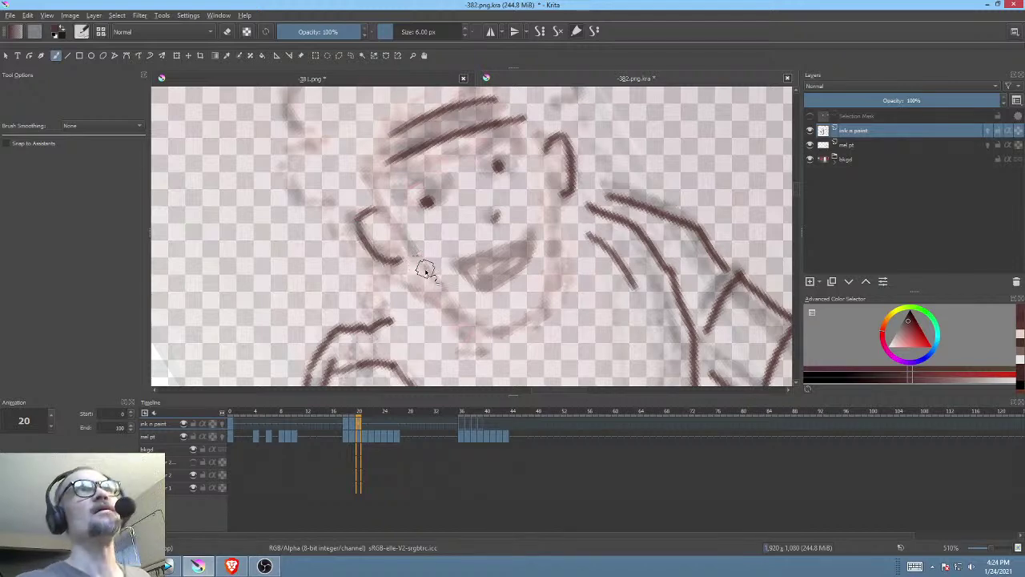
Step: Ink the jaw and chin between the ears and the short side line above the far ear
left_click_drag(514, 231, 532, 207)
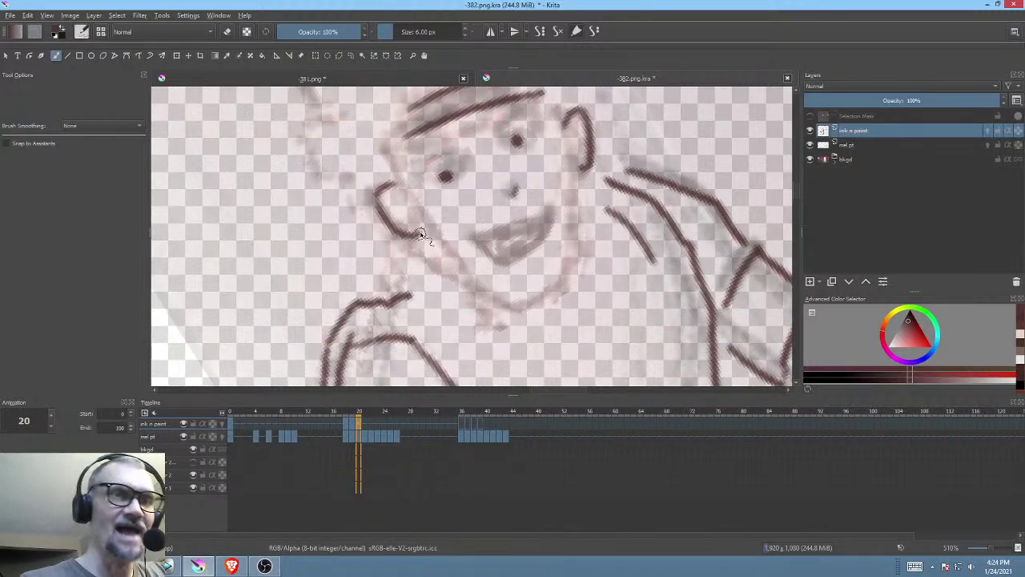
mouse_move(423, 226)
left_mouse_down()
mouse_move(460, 271)
mouse_move(524, 299)
mouse_move(575, 266)
left_mouse_up()
mouse_move(576, 169)
left_mouse_down()
mouse_move(574, 276)
mouse_move(595, 304)
mouse_move(597, 335)
left_mouse_up()
left_click_drag(560, 149, 574, 174)
left_click_drag(579, 182, 590, 221)
Step: Ink the near temple, the hair outline beside the near ear, and the neck line to the shoulder
mouse_move(430, 216)
left_mouse_down()
mouse_move(419, 224)
mouse_move(425, 256)
left_mouse_up()
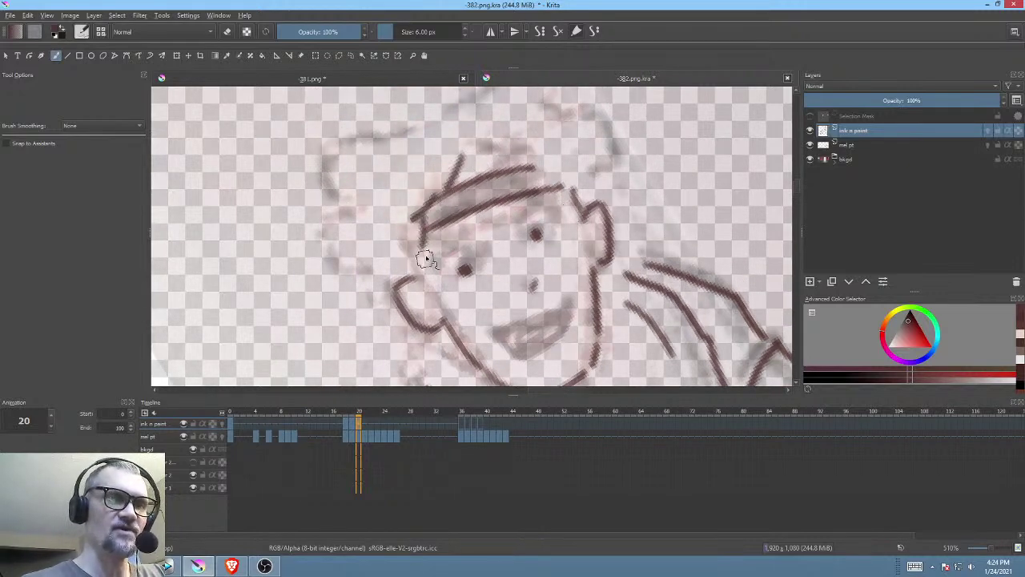
mouse_move(437, 121)
left_mouse_down()
mouse_move(379, 132)
mouse_move(344, 201)
mouse_move(340, 256)
mouse_move(373, 270)
mouse_move(384, 213)
mouse_move(373, 245)
mouse_move(409, 277)
left_mouse_up()
left_click_drag(515, 239, 521, 249)
left_click_drag(432, 337, 446, 314)
Step: Reset the canvas rotation, ink the collar below the chin, and close the gaps at the far shoulder and cuff
left_click_drag(576, 307, 631, 193)
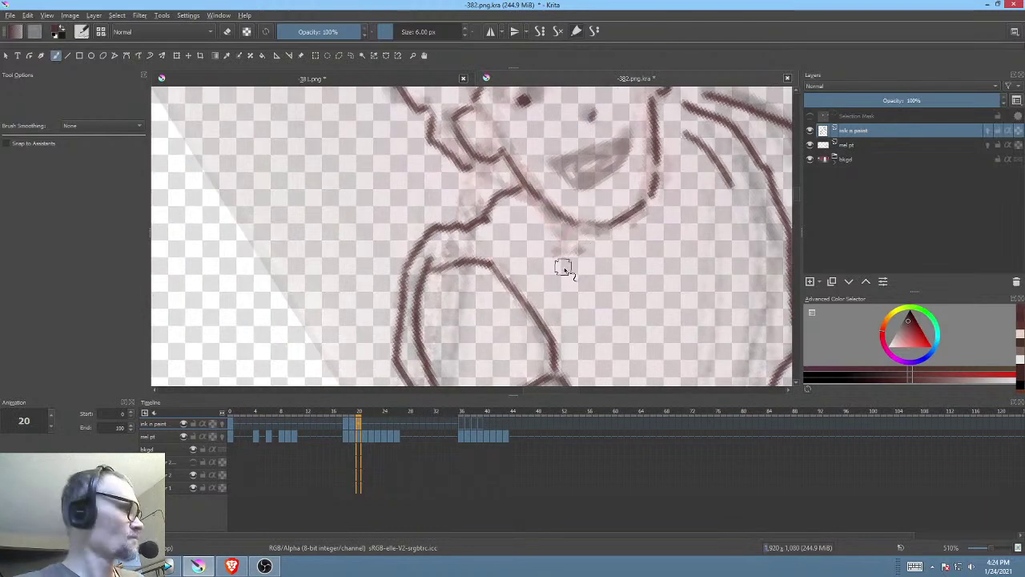
key("5")
left_click_drag(602, 245, 569, 209)
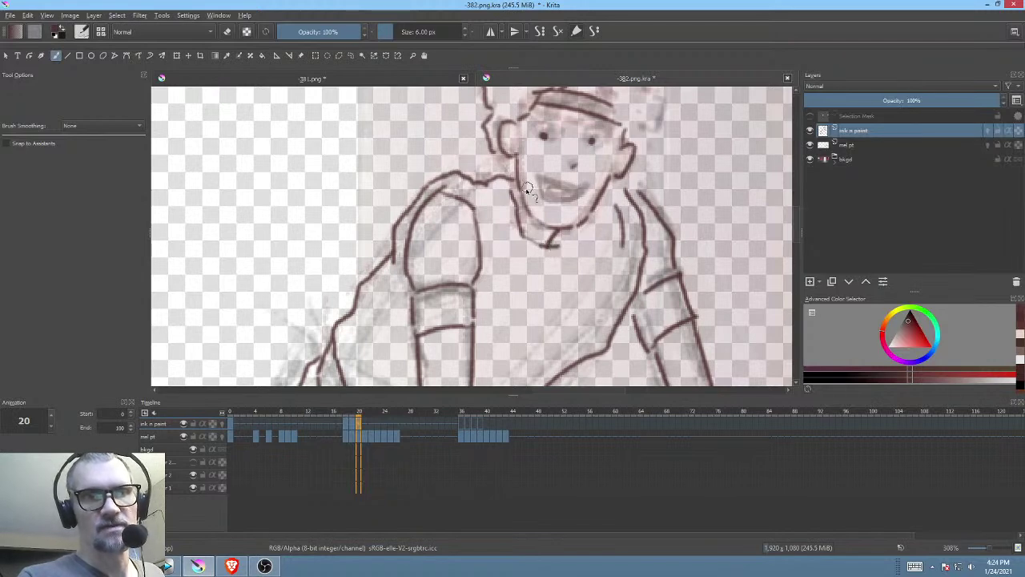
mouse_move(611, 216)
left_mouse_down()
mouse_move(587, 223)
mouse_move(584, 195)
mouse_move(618, 199)
left_mouse_up()
left_click_drag(645, 291, 673, 208)
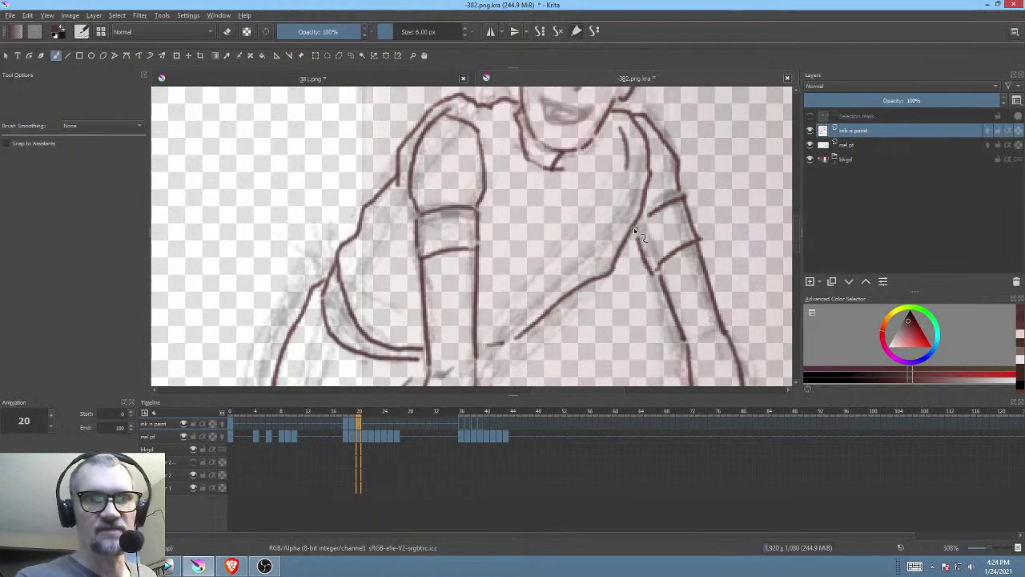
scroll(657, 270, "down", 10)
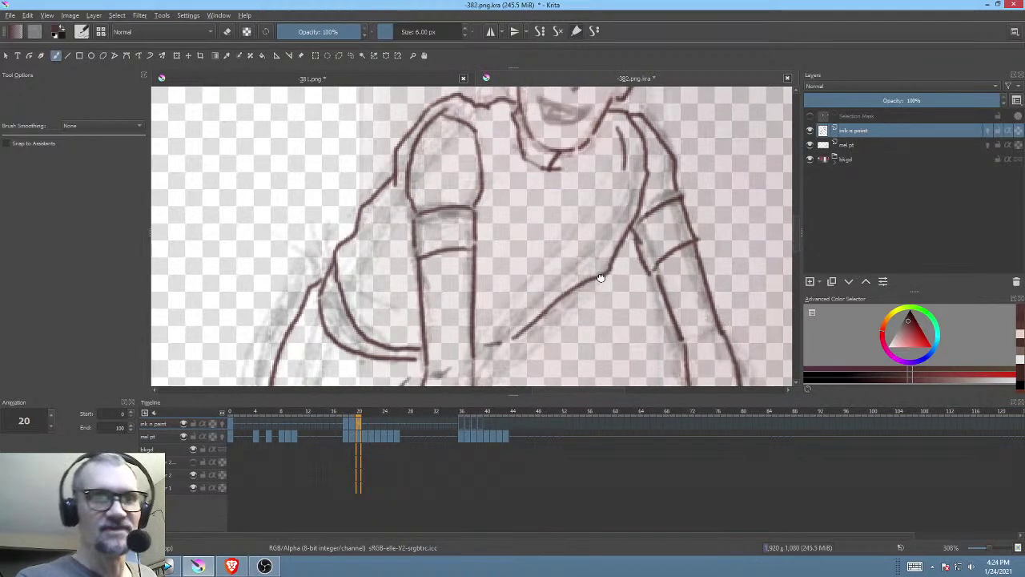
scroll(662, 247, "up", 1)
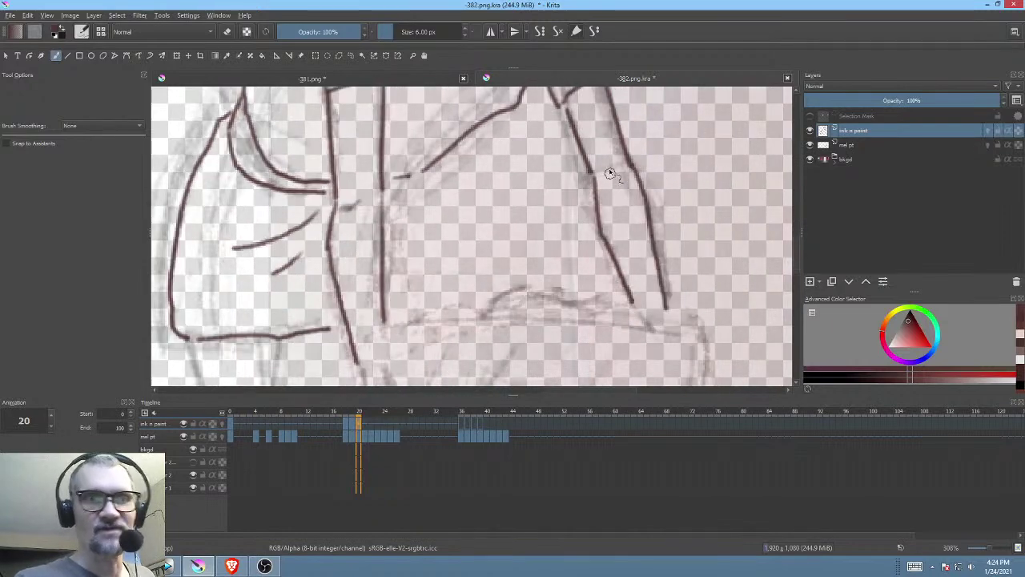
Step: Ink the rear leg's back contour from the skirt hem past the knee to the heel, checking against frame 19
left_click_drag(646, 278, 649, 165)
mouse_move(657, 218)
left_mouse_down()
mouse_move(665, 233)
mouse_move(636, 249)
mouse_move(697, 245)
left_mouse_up()
mouse_move(483, 297)
left_mouse_down()
mouse_move(641, 233)
mouse_move(585, 285)
mouse_move(544, 248)
left_mouse_up()
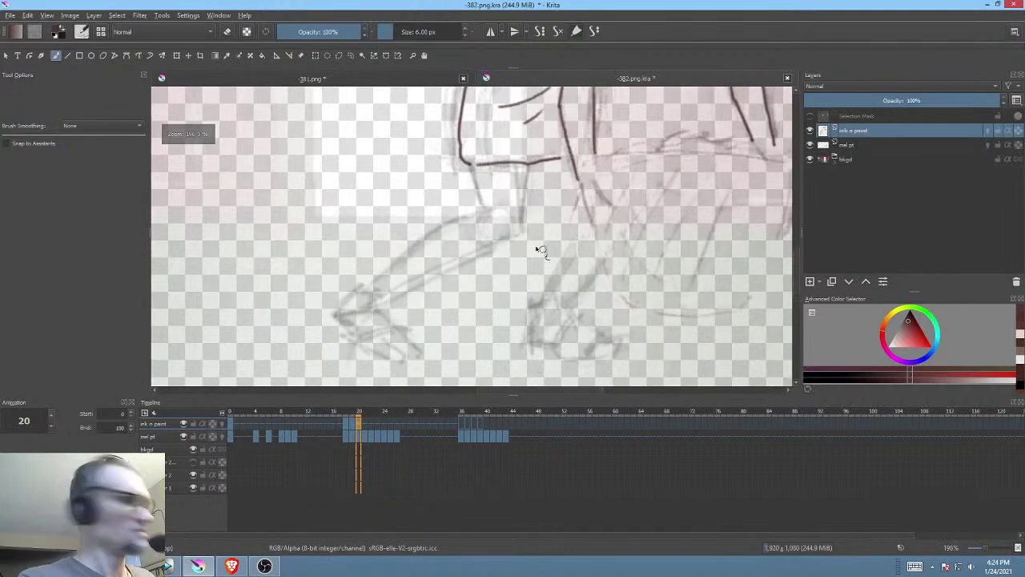
key("Left")
key("Right")
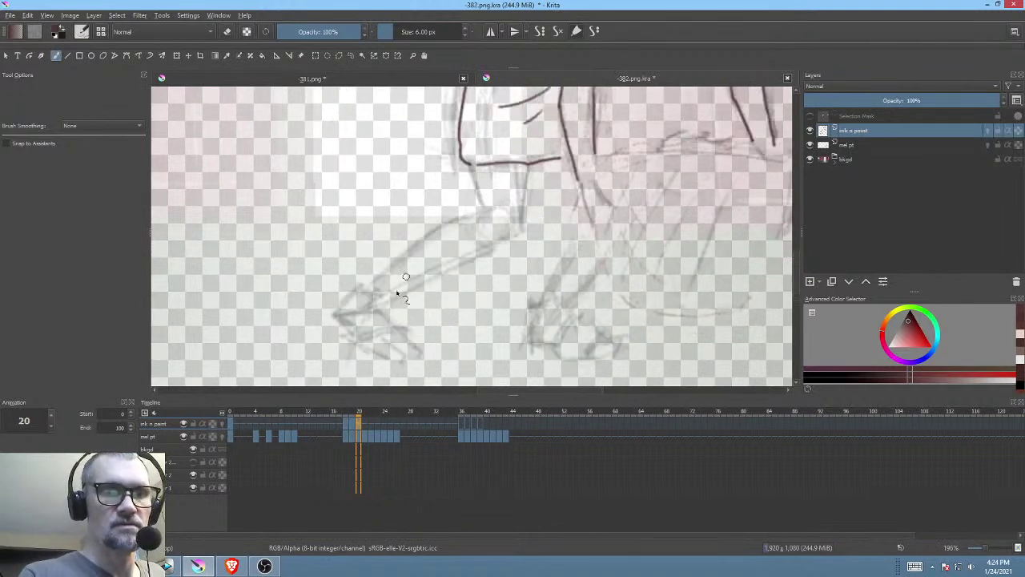
key("Left")
key("Right")
left_click_drag(479, 210, 377, 282)
key("Left")
key("Right")
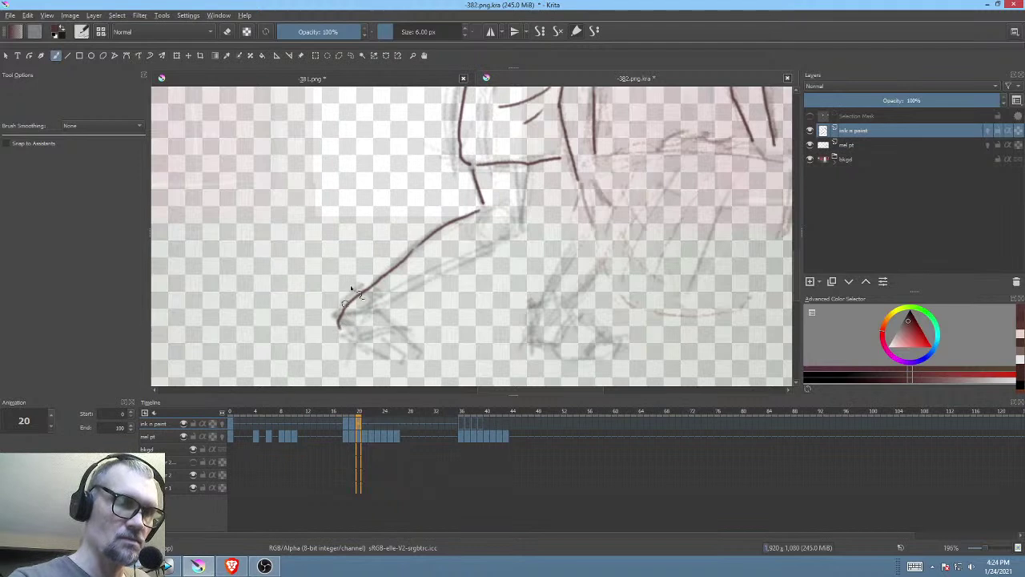
Step: Erase the end of the leg line at the heel and ink the rear foot's heel, sole and toes
key("p")
key("e")
left_click_drag(347, 298, 365, 289)
key("b")
key("e")
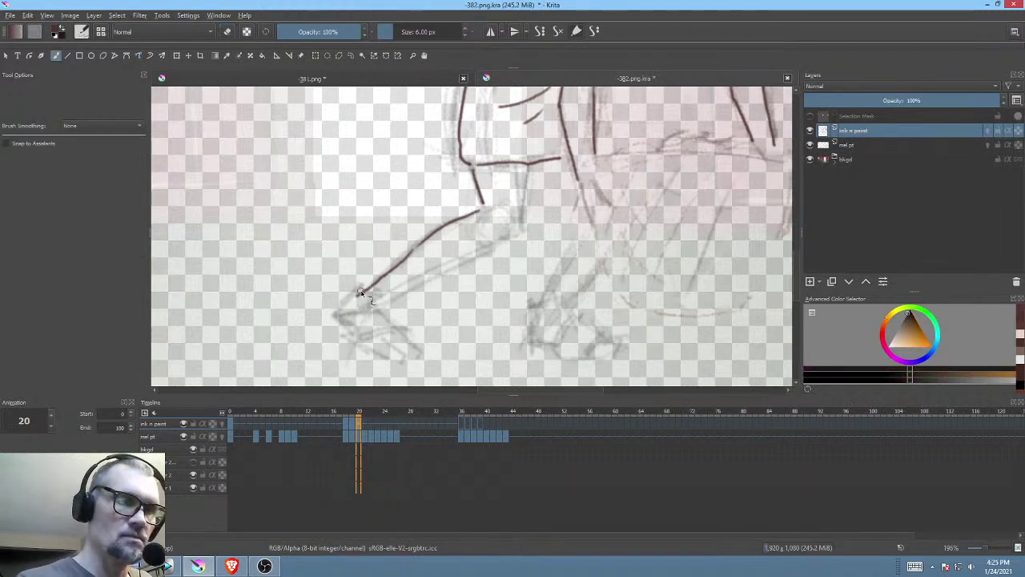
mouse_move(334, 315)
left_mouse_down()
mouse_move(390, 360)
mouse_move(425, 356)
left_mouse_up()
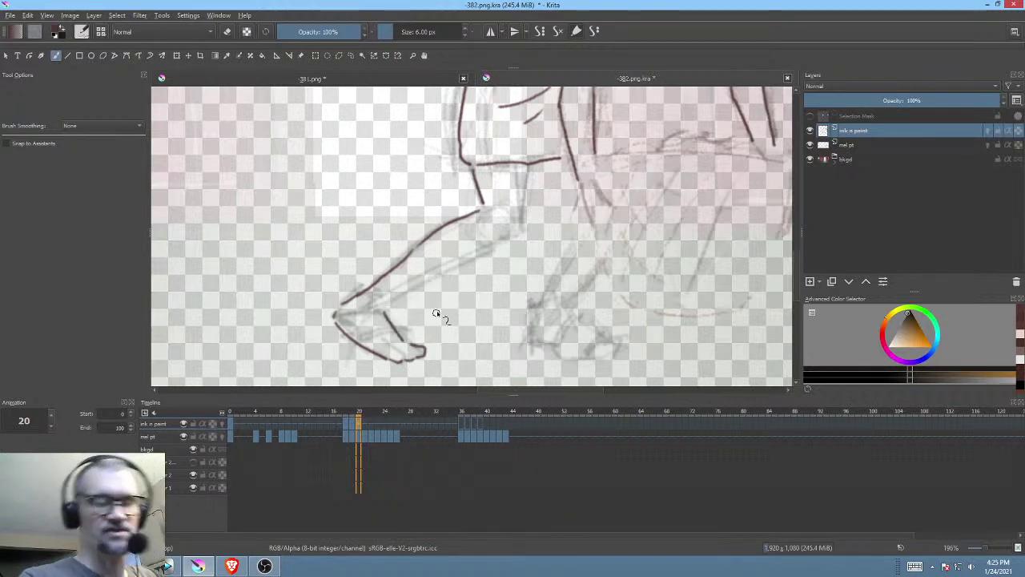
Step: Ink the rear leg's opposite contour from the ankle to the knee and up to the skirt hem
left_click_drag(459, 208, 435, 246)
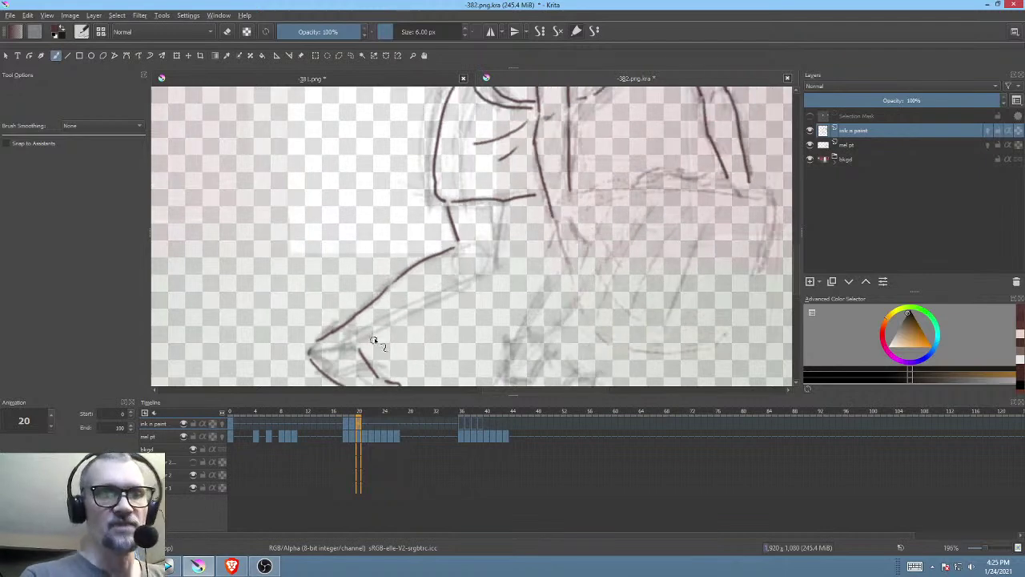
left_click_drag(370, 335, 492, 274)
left_click_drag(499, 200, 497, 258)
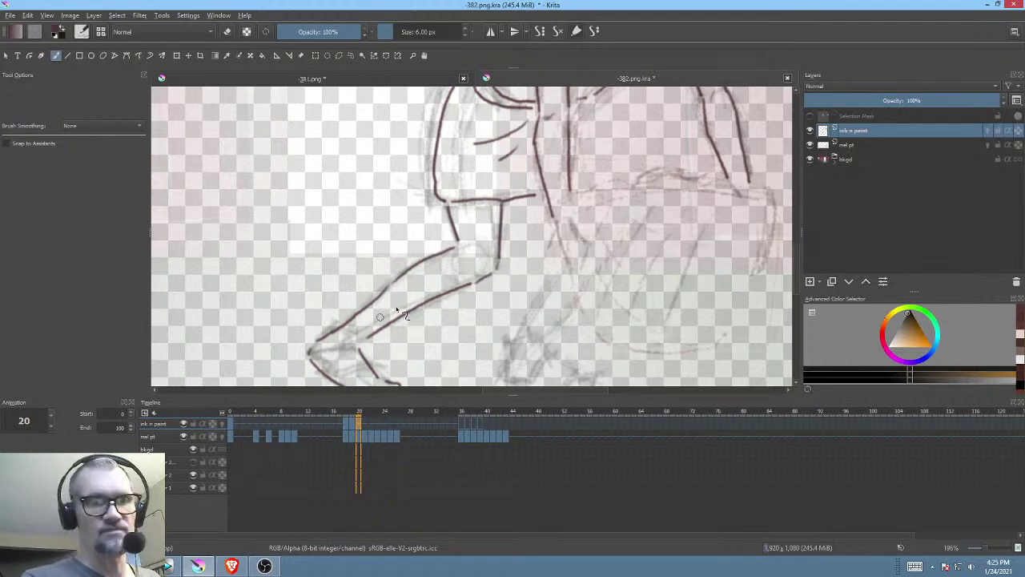
Step: Ink the ankle band and the sandal straps across the rear foot, using frame 19 as reference
left_click_drag(474, 258, 539, 206)
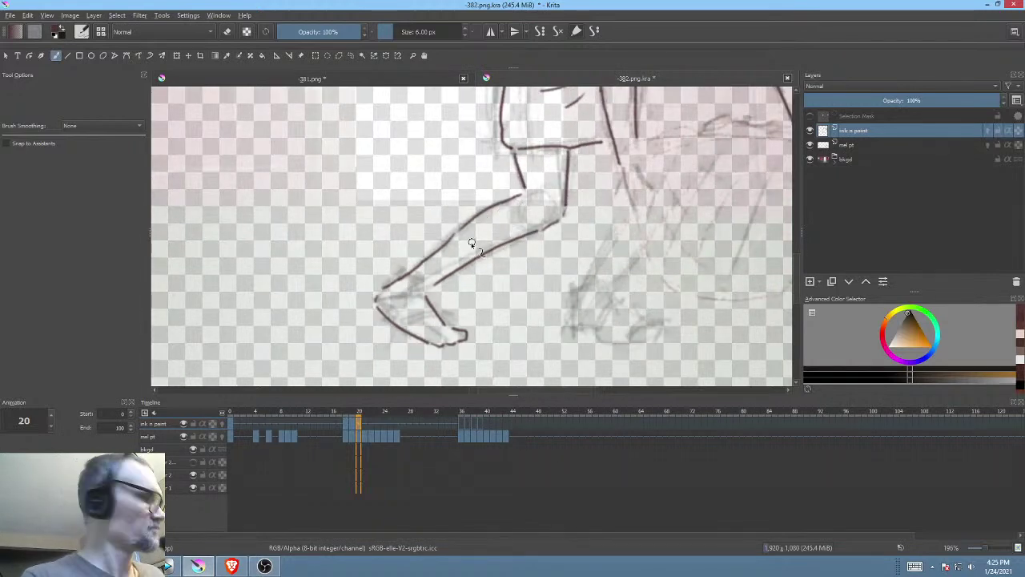
key("Left")
key("Right")
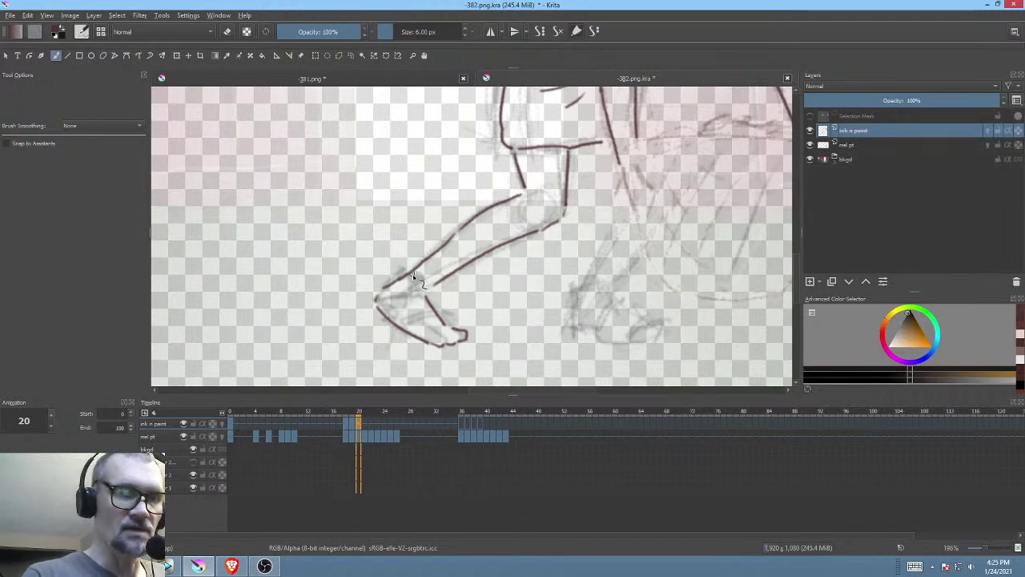
mouse_move(419, 284)
left_mouse_down()
mouse_move(429, 291)
mouse_move(401, 299)
mouse_move(422, 295)
mouse_move(432, 317)
mouse_move(410, 327)
left_mouse_up()
key("Left")
key("Right")
mouse_move(544, 301)
left_mouse_down()
mouse_move(463, 329)
mouse_move(463, 286)
left_mouse_up()
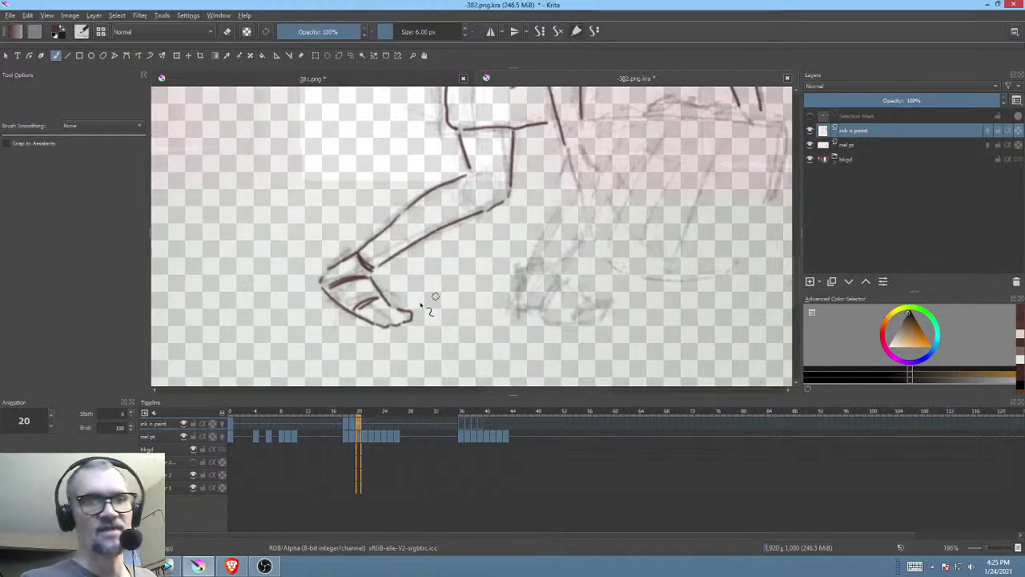
Step: Ink the wristband on the arm beside the skirt and the start of its hand, using frame 19 as reference
left_click_drag(573, 280, 531, 315)
mouse_move(568, 251)
left_mouse_down()
mouse_move(531, 306)
mouse_move(540, 366)
mouse_move(521, 462)
mouse_move(585, 260)
mouse_move(583, 272)
left_mouse_up()
key("Left")
key("Right")
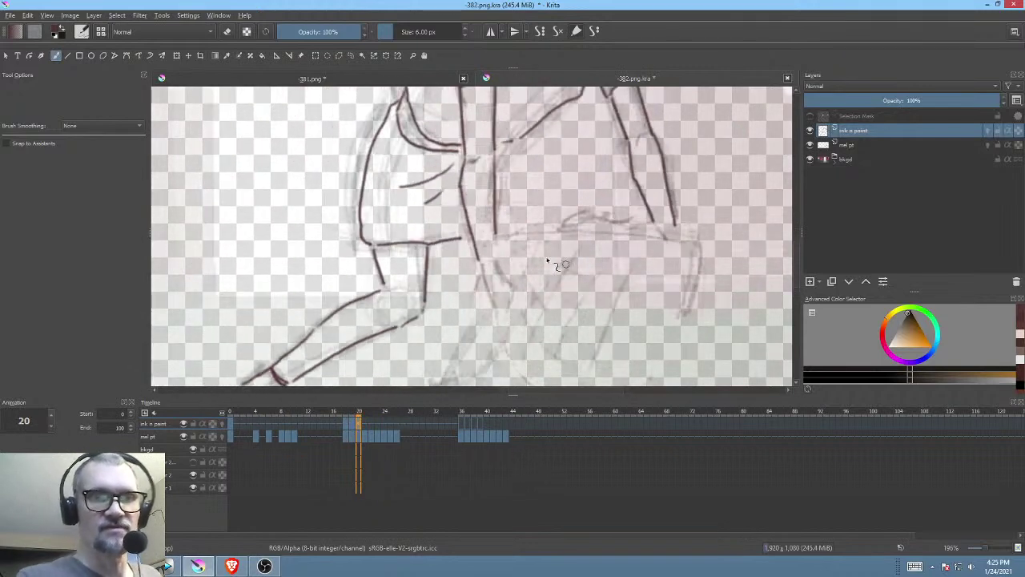
mouse_move(481, 261)
left_mouse_down()
mouse_move(499, 255)
mouse_move(489, 288)
mouse_move(512, 276)
left_mouse_up()
left_click_drag(496, 234, 500, 251)
left_click_drag(582, 243, 565, 222)
key("Left")
key("Right")
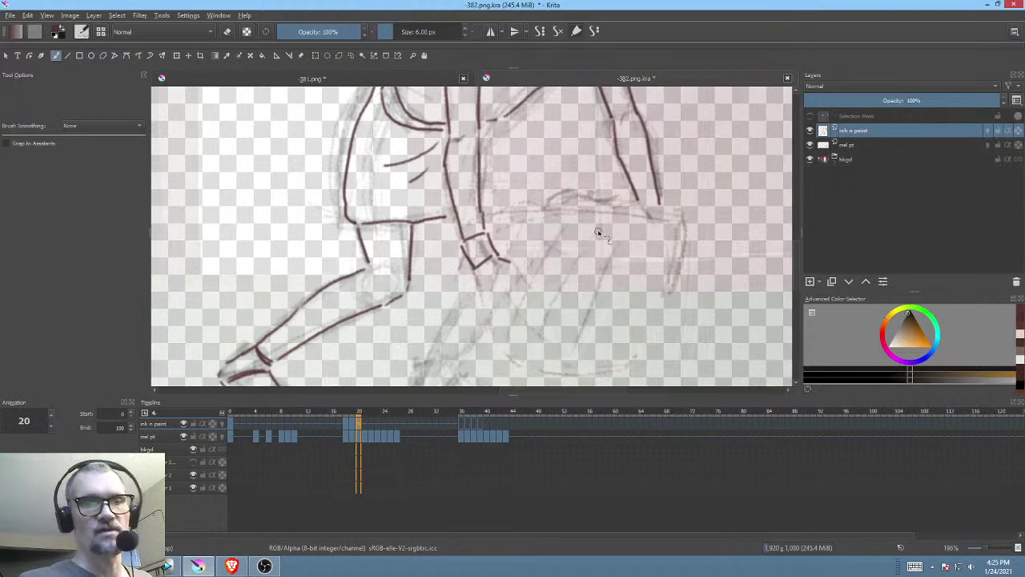
Step: Add a layer named "basket" directly below the ink n paint layer and create a keyframe on it at frame 20
scroll(597, 233, "down", 3)
mouse_move(365, 413)
left_mouse_down()
mouse_move(397, 412)
mouse_move(354, 415)
mouse_move(364, 418)
left_mouse_up()
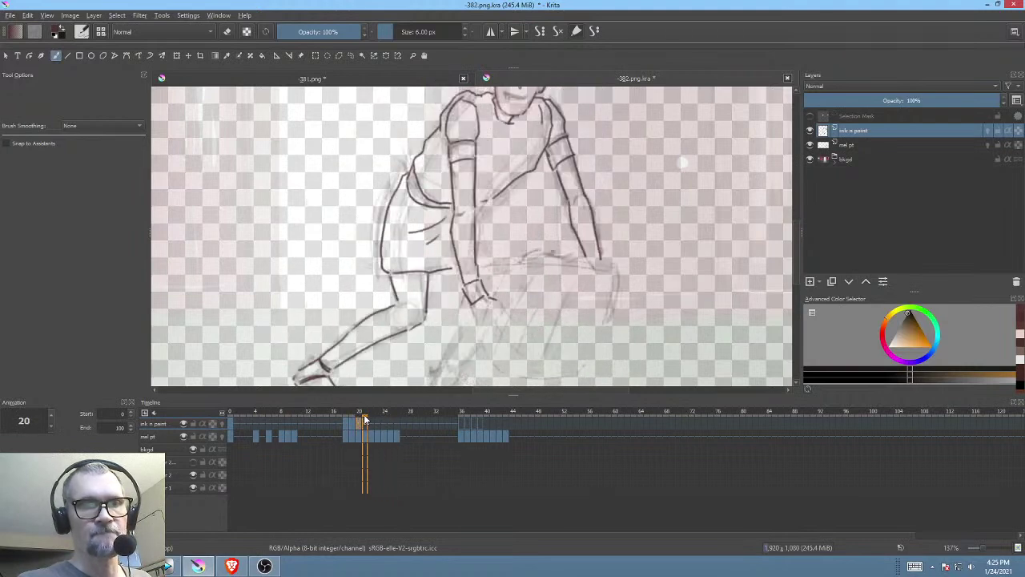
left_click_drag(530, 321, 531, 297)
left_click_drag(357, 431, 360, 420)
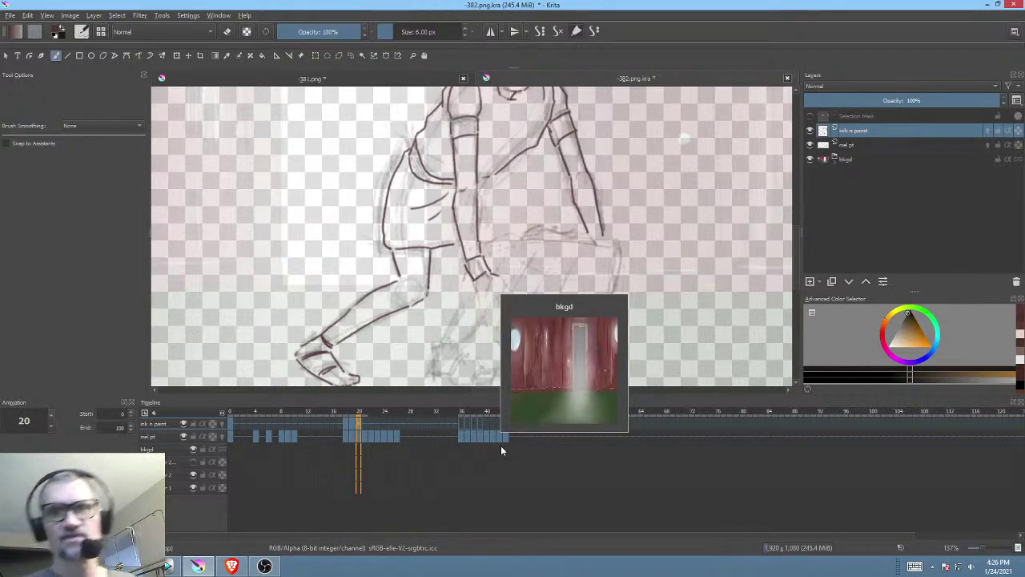
left_click(810, 283)
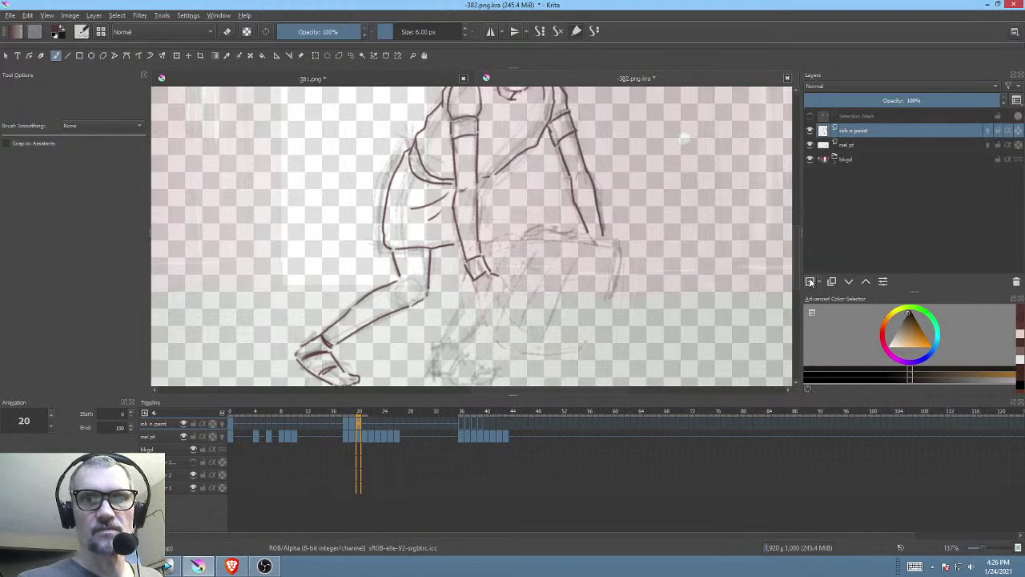
double_click(873, 131)
type("basket")
key("Return")
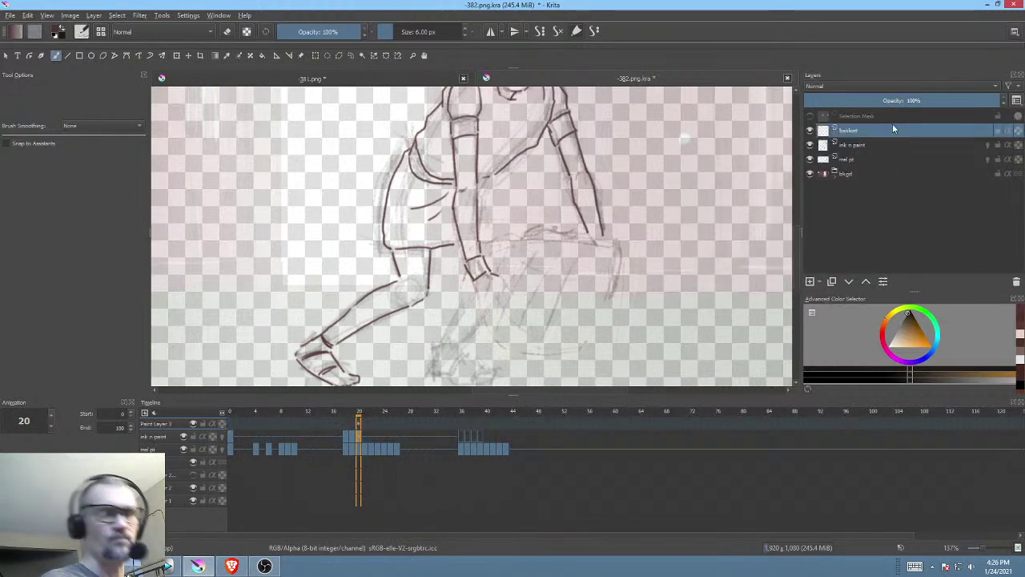
left_click(850, 282)
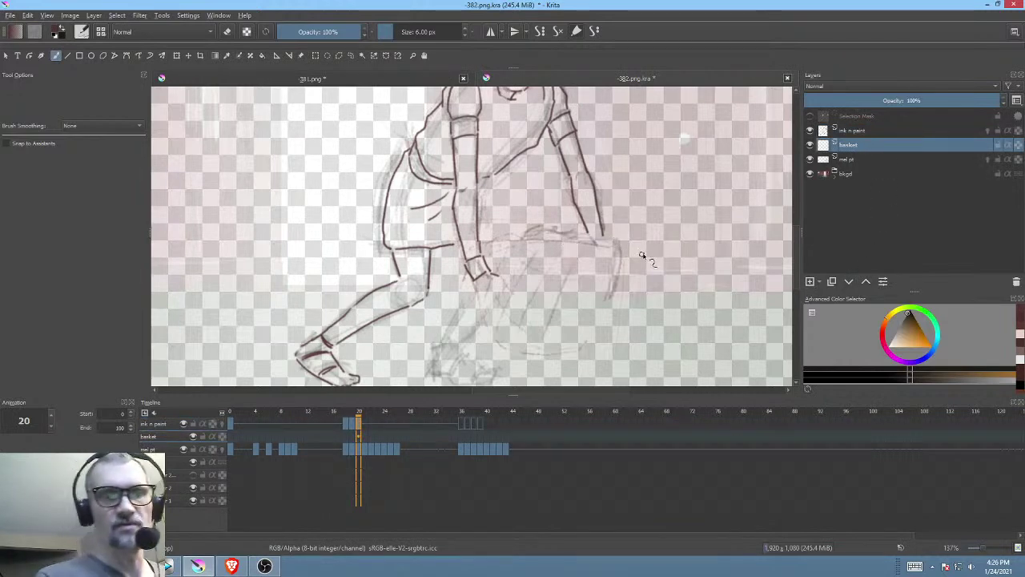
scroll(589, 290, "up", 3)
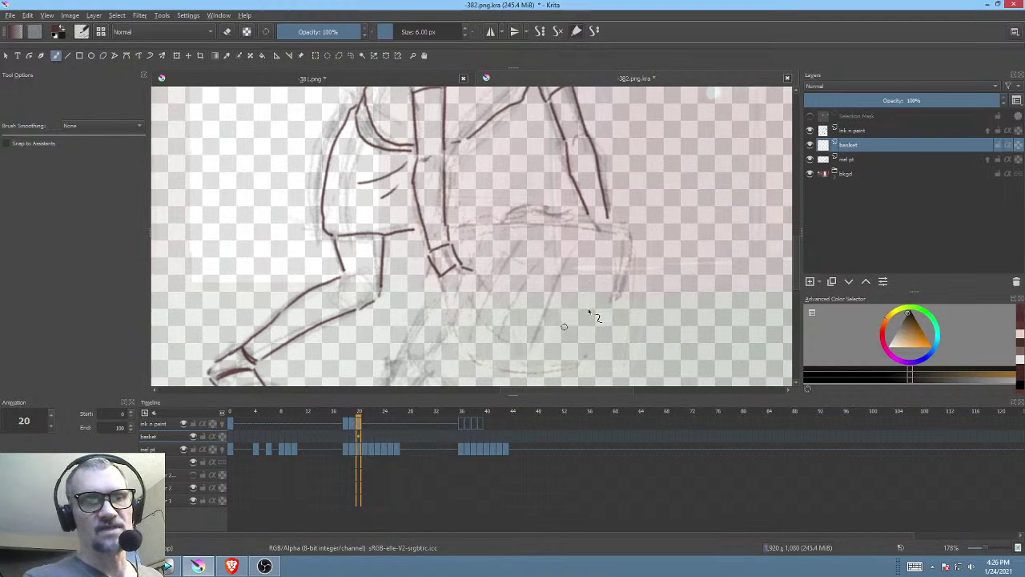
left_click(358, 436)
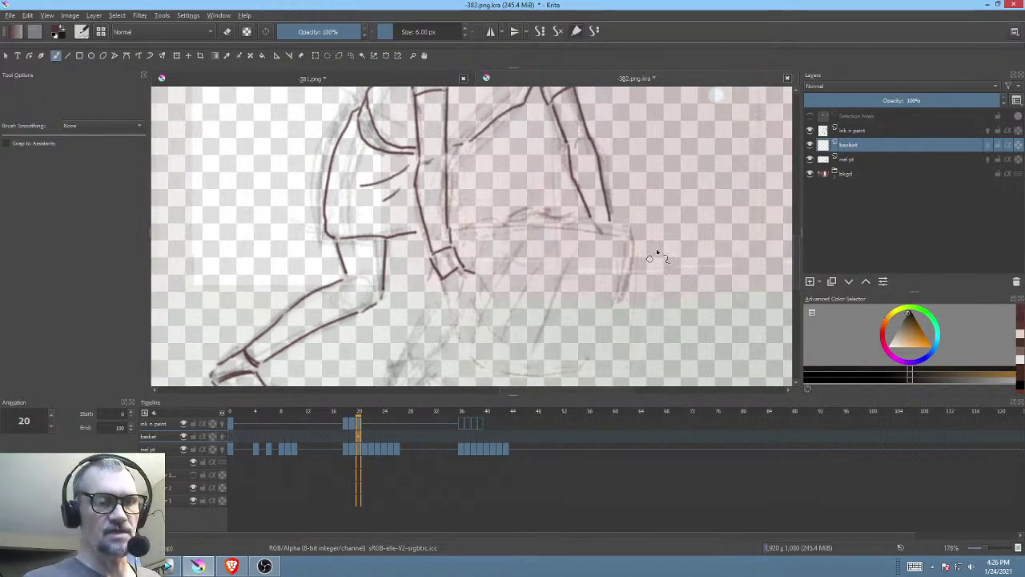
left_click_drag(627, 237, 463, 233)
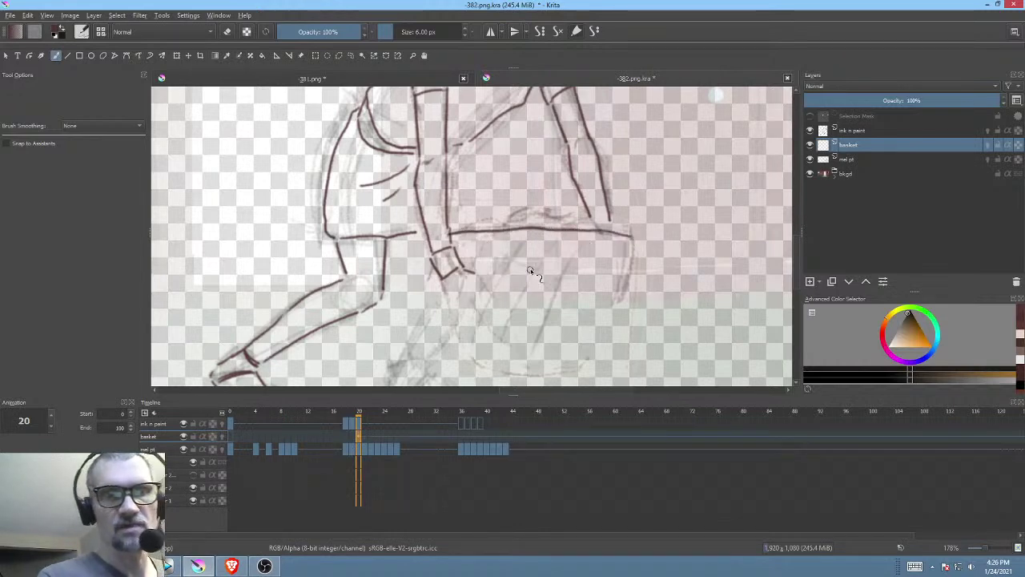
left_click_drag(545, 296, 544, 313)
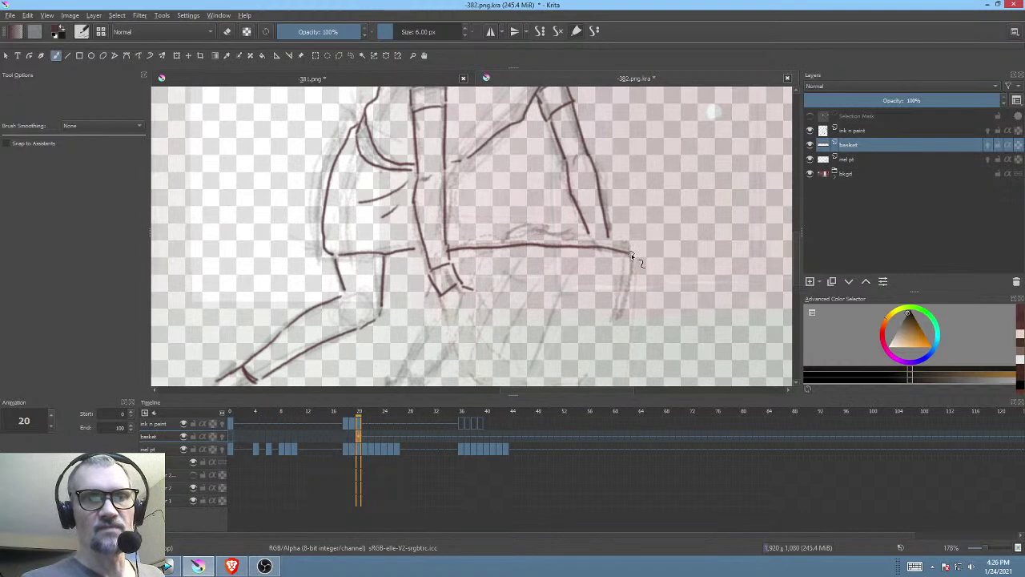
left_click_drag(663, 266, 612, 274)
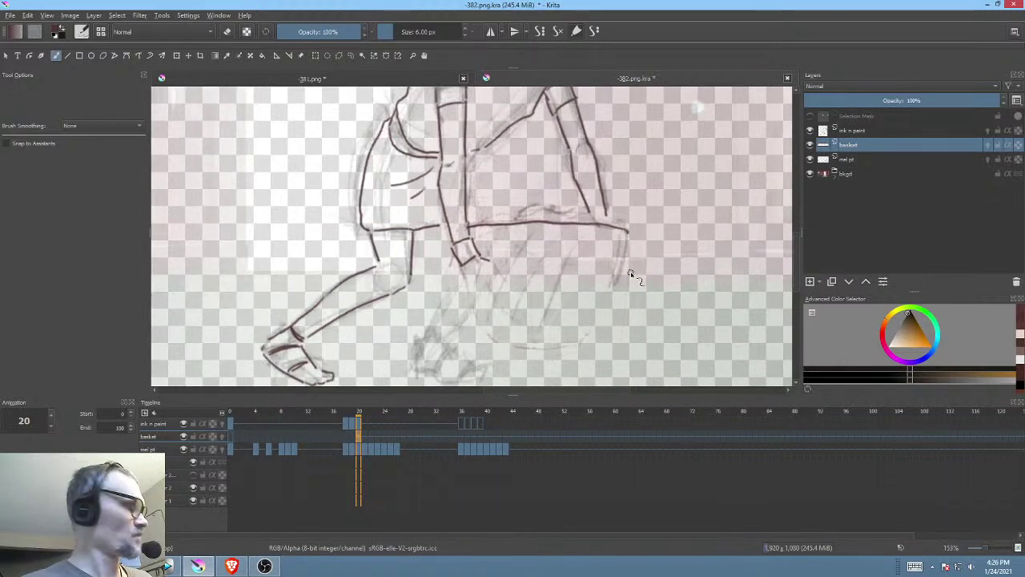
key("ctrl+z")
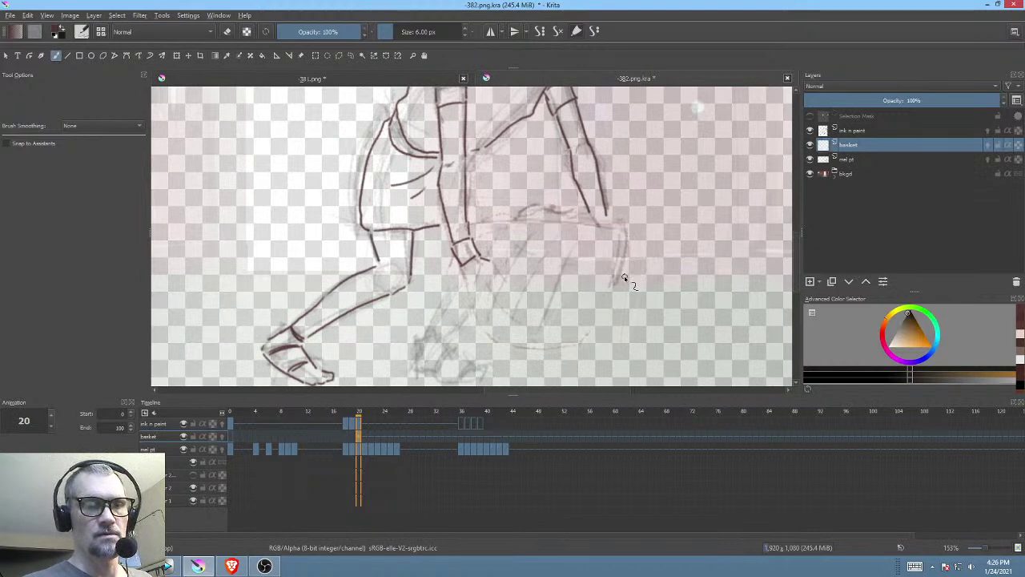
Step: Create a keyframe at frame 26 on the basket layer and ink the basket's upper rim over the rough sketch
left_click_drag(371, 418, 395, 415)
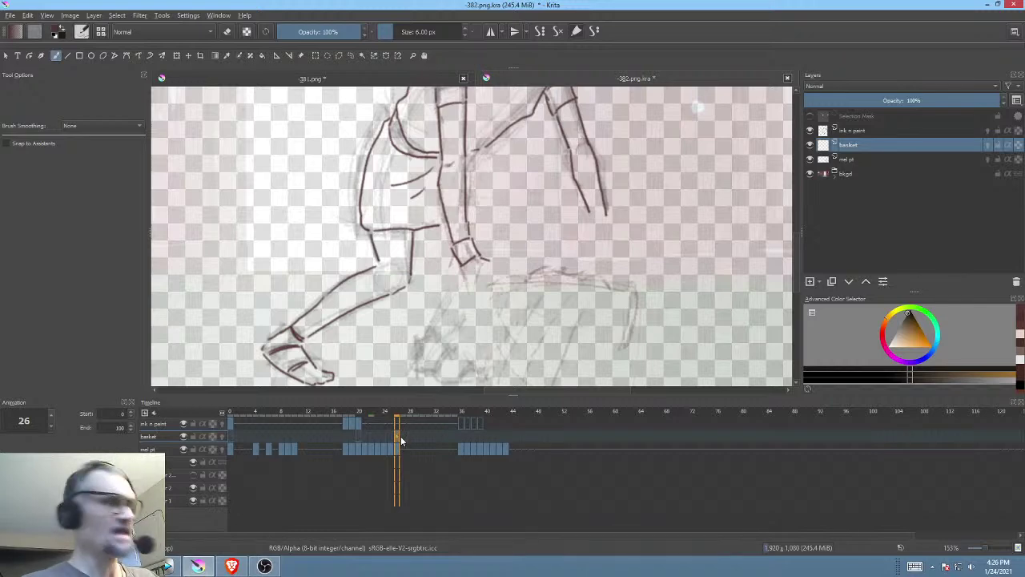
mouse_move(673, 255)
left_mouse_down()
mouse_move(617, 187)
mouse_move(638, 190)
mouse_move(592, 198)
left_mouse_up()
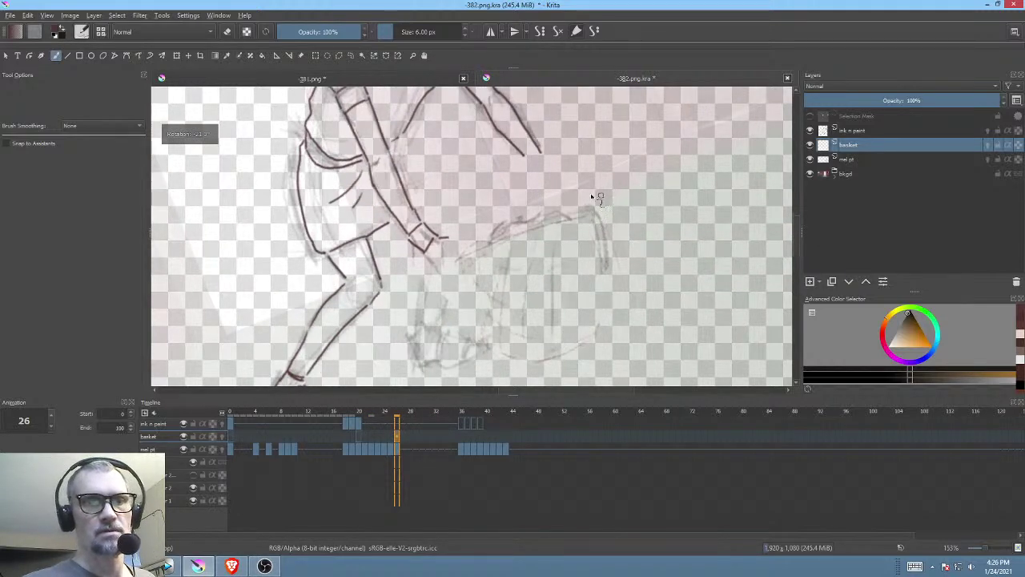
mouse_move(461, 266)
left_mouse_down()
mouse_move(594, 211)
mouse_move(652, 240)
left_mouse_up()
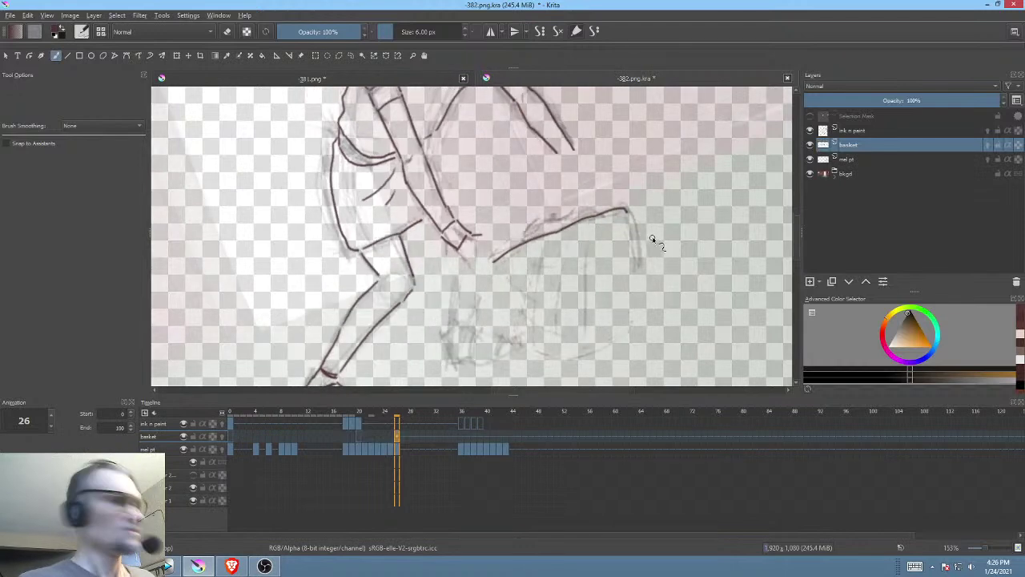
key("ctrl+z")
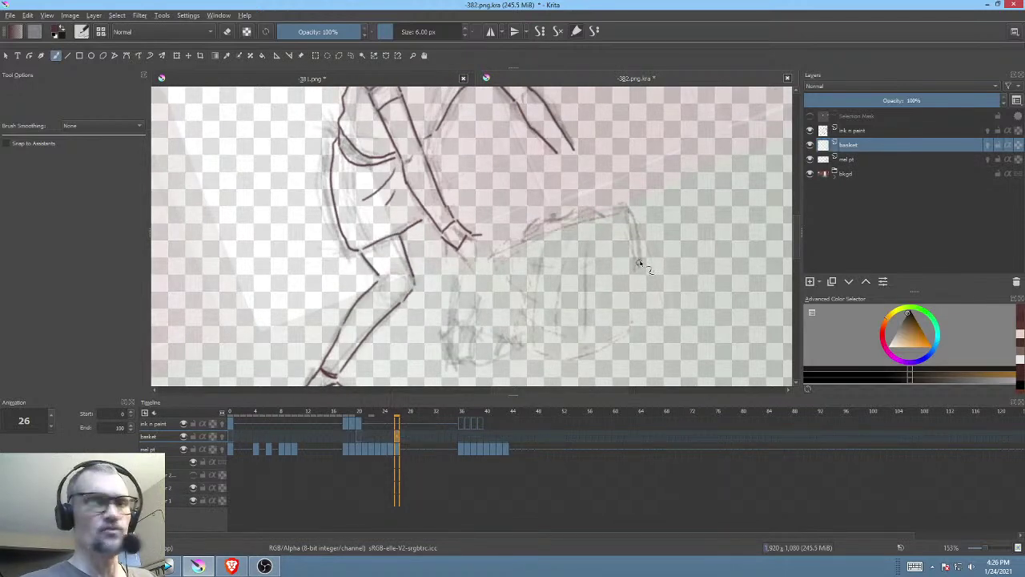
key("ctrl+shift+z")
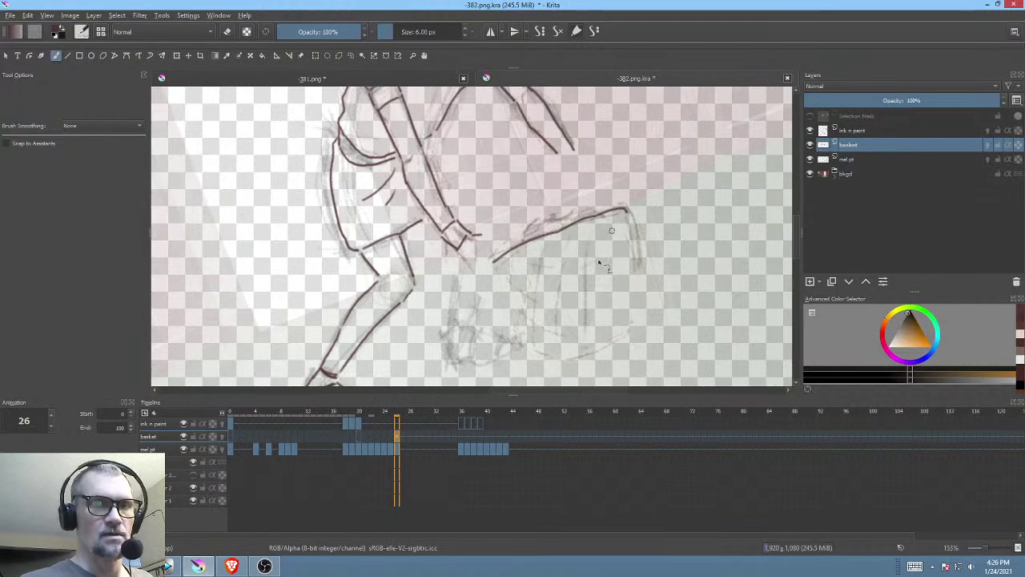
key("5")
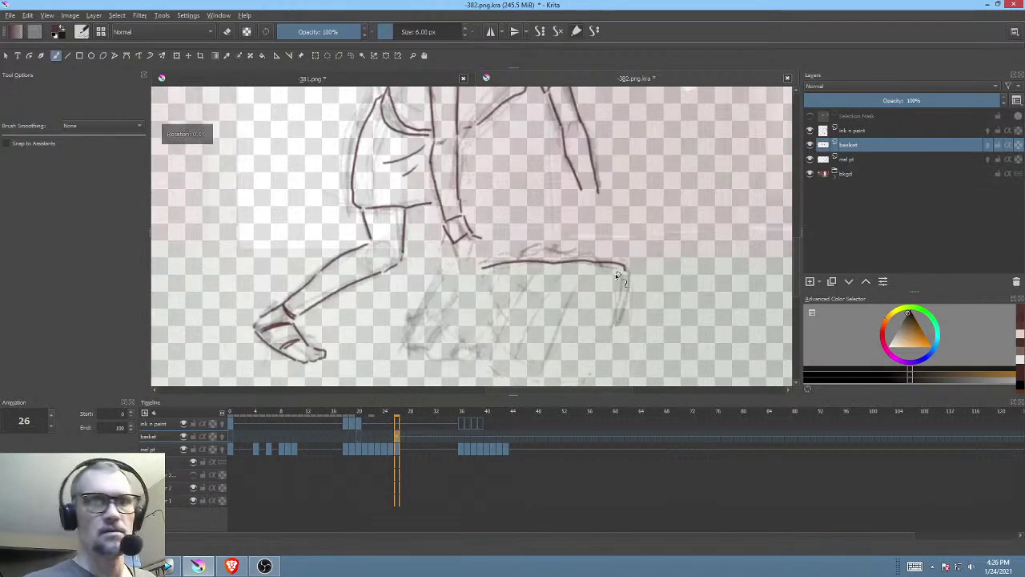
left_click_drag(484, 272, 485, 241)
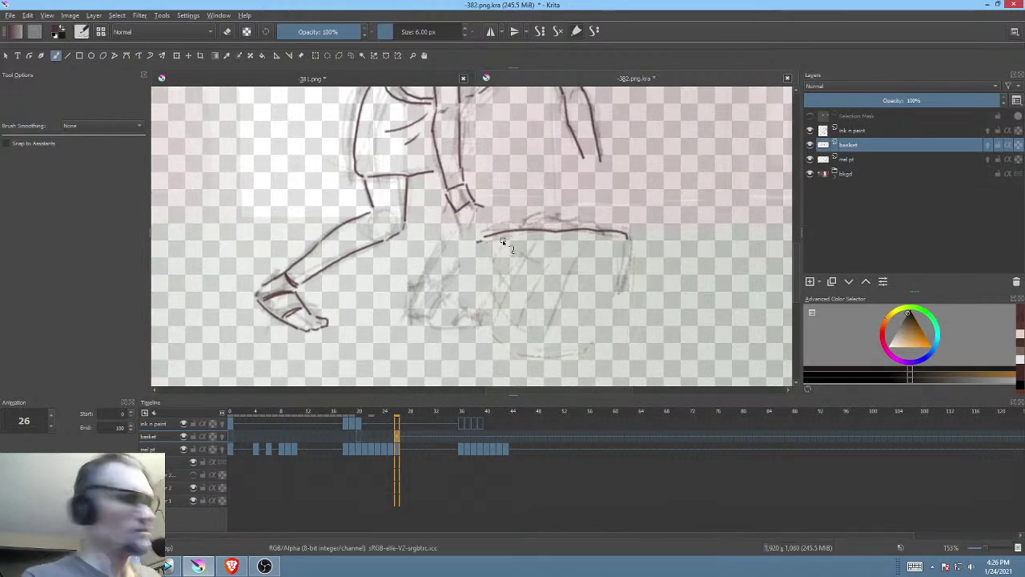
key("alt+Left")
key("alt+Right")
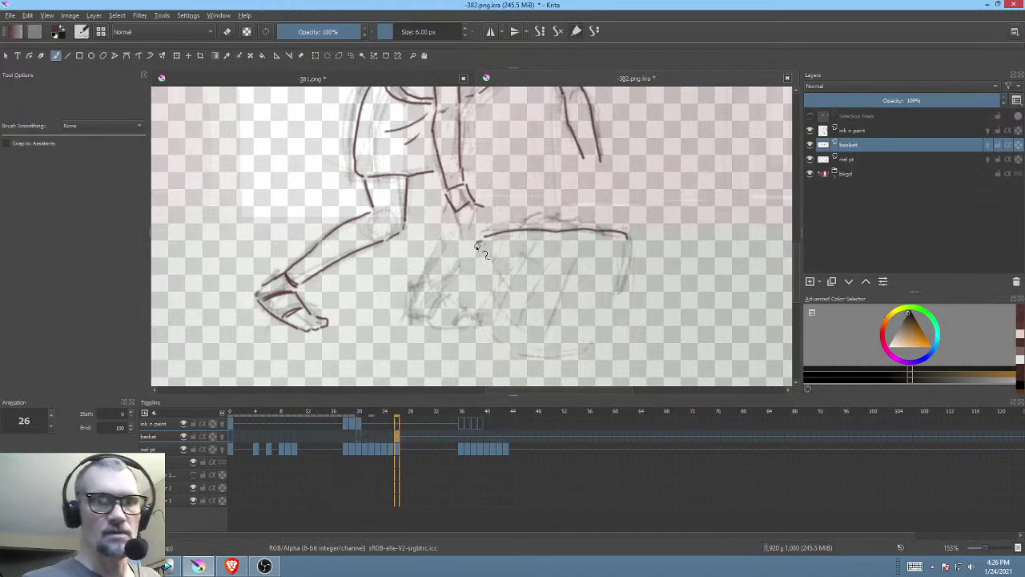
Step: Ink both sides and the curved bottom of the basket on frame 26
left_click_drag(477, 259, 502, 346)
mouse_move(632, 250)
left_mouse_down()
mouse_move(629, 318)
mouse_move(607, 342)
left_mouse_up()
left_click_drag(504, 352, 593, 355)
key("comma")
key("period")
Step: Ink the diagonal weave lines and short cross marks inside the basket on frame 26
left_click_drag(520, 245, 495, 274)
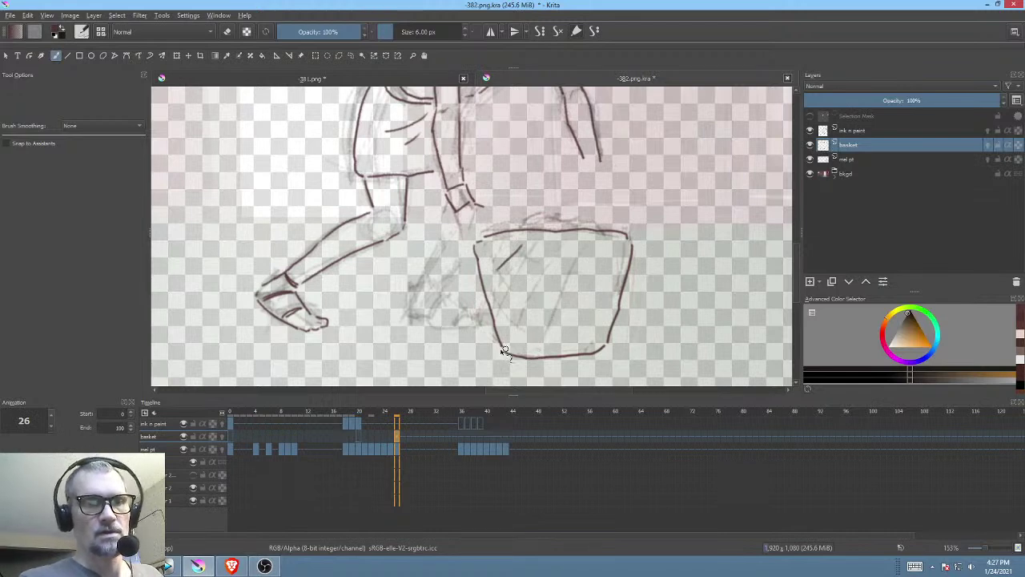
left_click(358, 423)
left_click(352, 424)
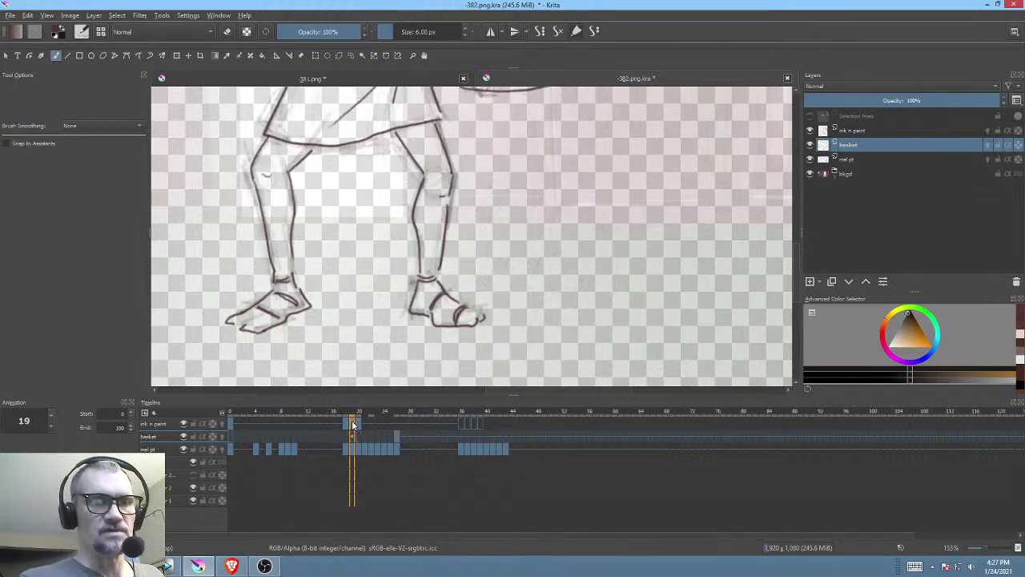
mouse_move(539, 211)
left_mouse_down()
mouse_move(510, 376)
mouse_move(526, 360)
left_mouse_up()
left_click(398, 436)
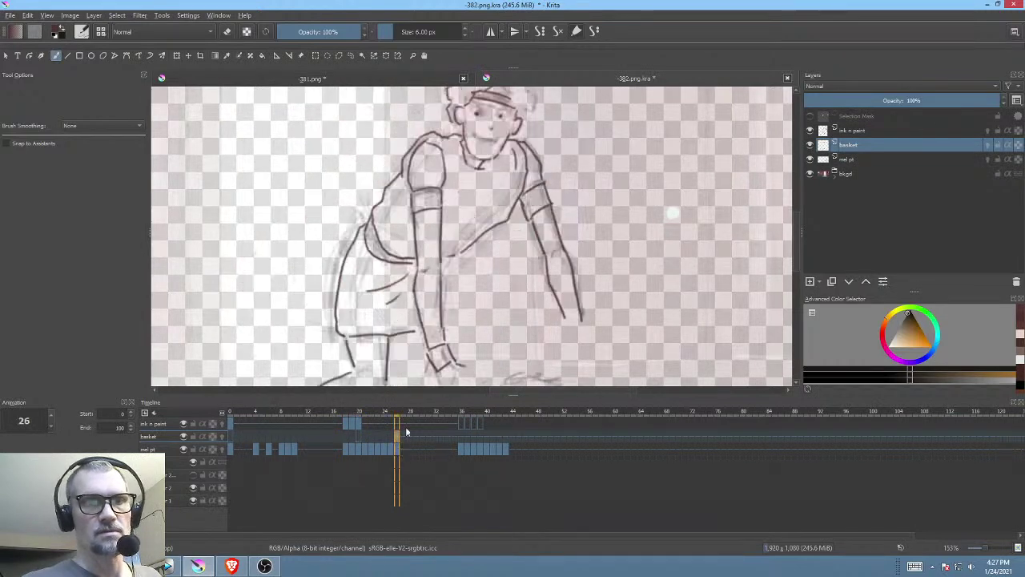
scroll(609, 251, "down", 8)
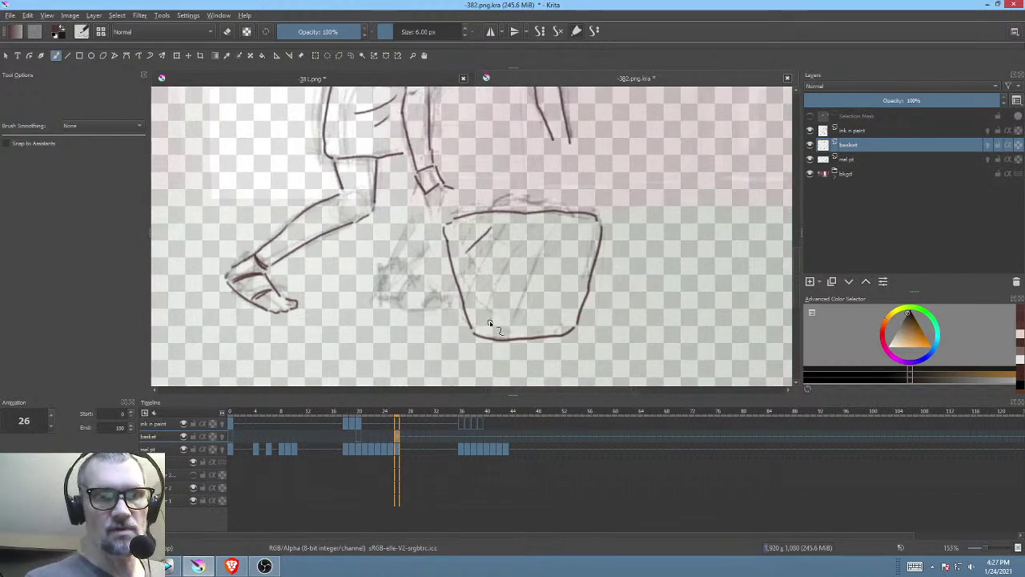
left_click_drag(541, 234, 476, 286)
left_click_drag(580, 242, 497, 310)
left_click_drag(565, 297, 547, 308)
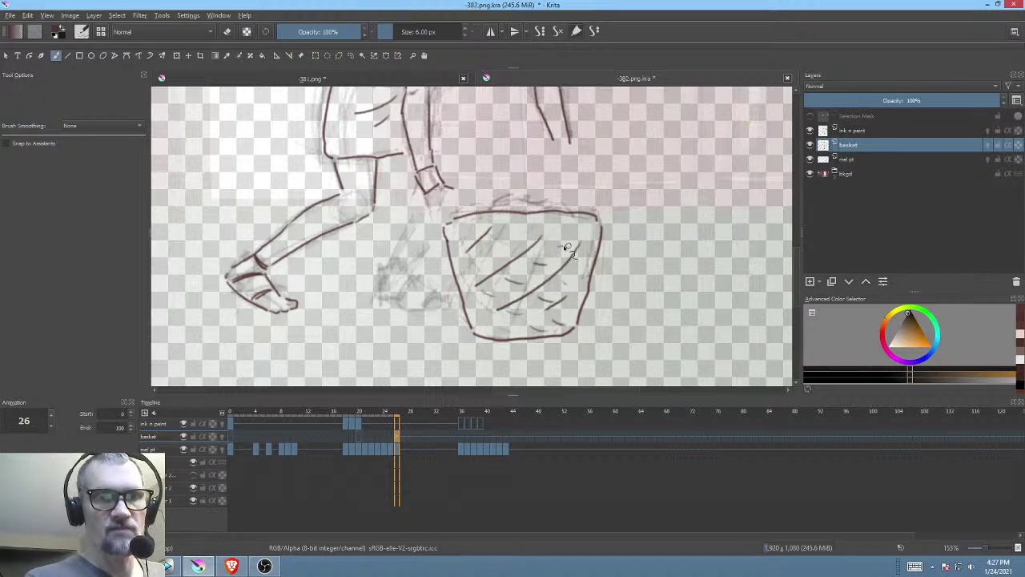
Step: Ink the rim band below the basket's upper edge and the outline of the contents heaped above it
left_click_drag(454, 237, 589, 223)
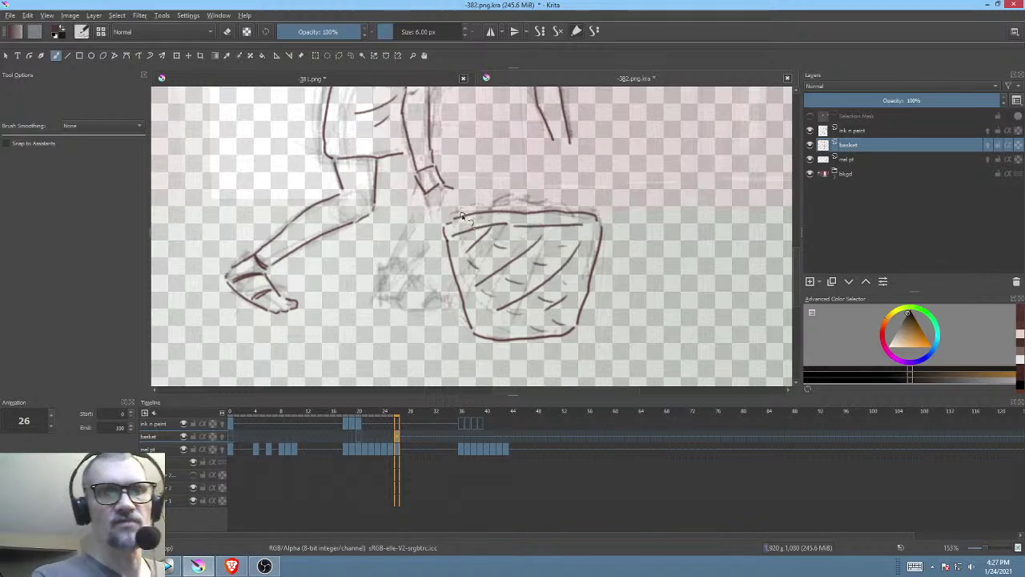
mouse_move(461, 218)
left_mouse_down()
mouse_move(507, 201)
mouse_move(571, 214)
left_mouse_up()
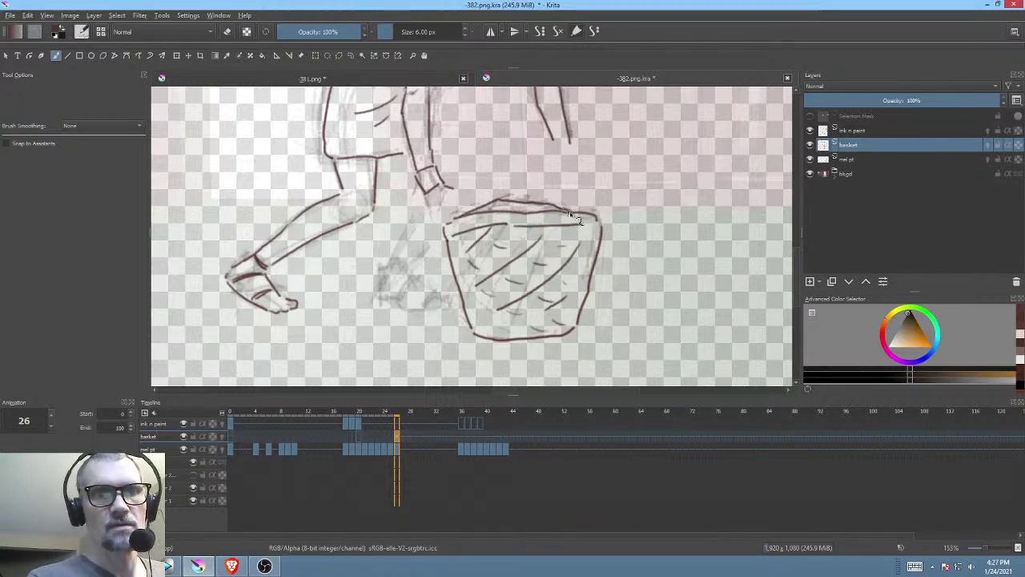
mouse_move(616, 294)
left_mouse_down()
mouse_move(671, 296)
mouse_move(629, 314)
mouse_move(600, 295)
left_mouse_up()
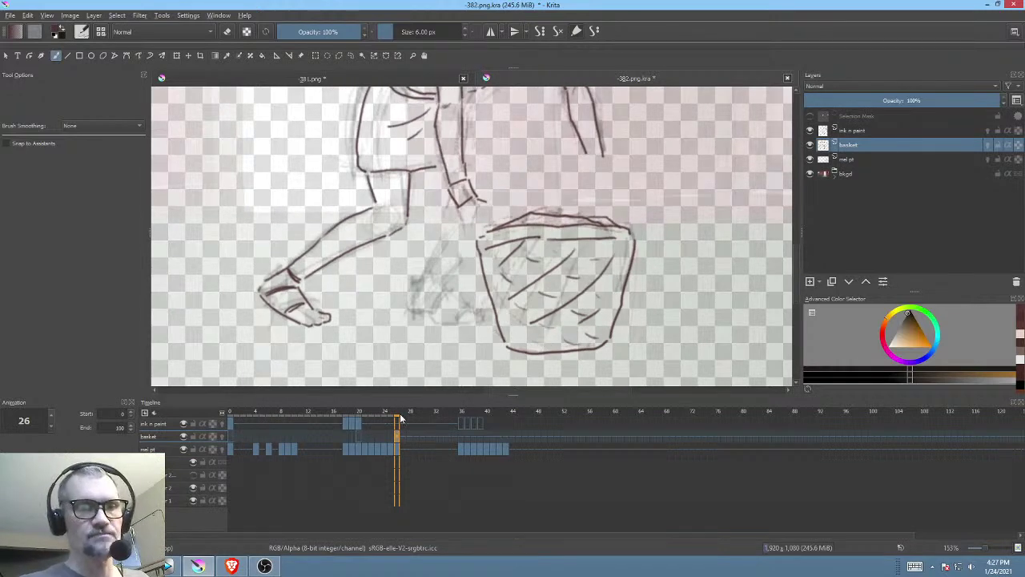
Step: On frame 20, ink the thumb, palm edges and fingers of the hand below the wristband
left_click(359, 420)
left_click_drag(488, 268, 500, 303)
left_click_drag(536, 227, 461, 332)
left_click_drag(531, 256, 443, 315)
mouse_move(360, 413)
left_mouse_down()
mouse_move(382, 417)
mouse_move(350, 411)
mouse_move(388, 411)
mouse_move(358, 410)
left_mouse_up()
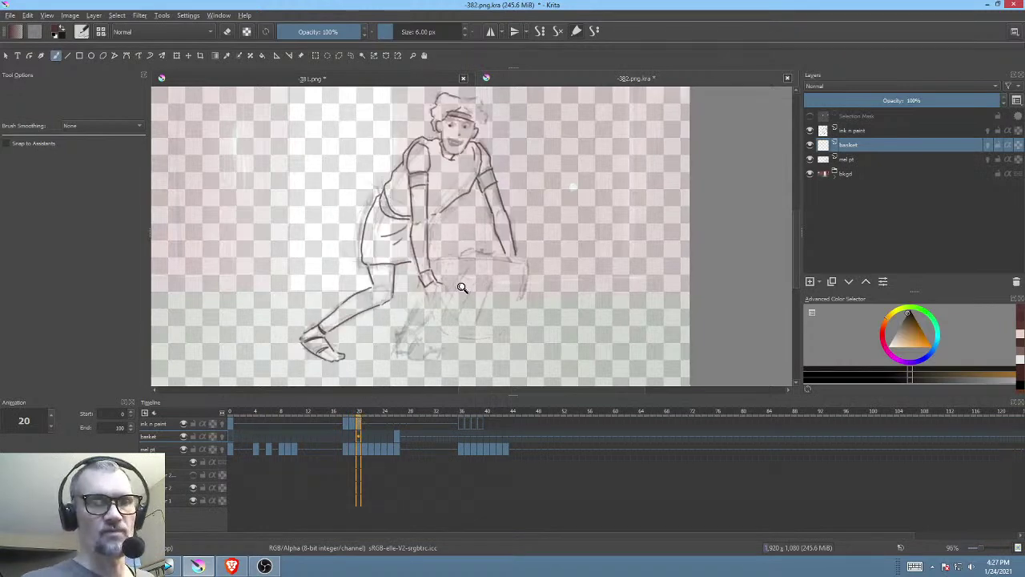
left_click_drag(455, 294, 457, 222)
left_click_drag(419, 265, 425, 270)
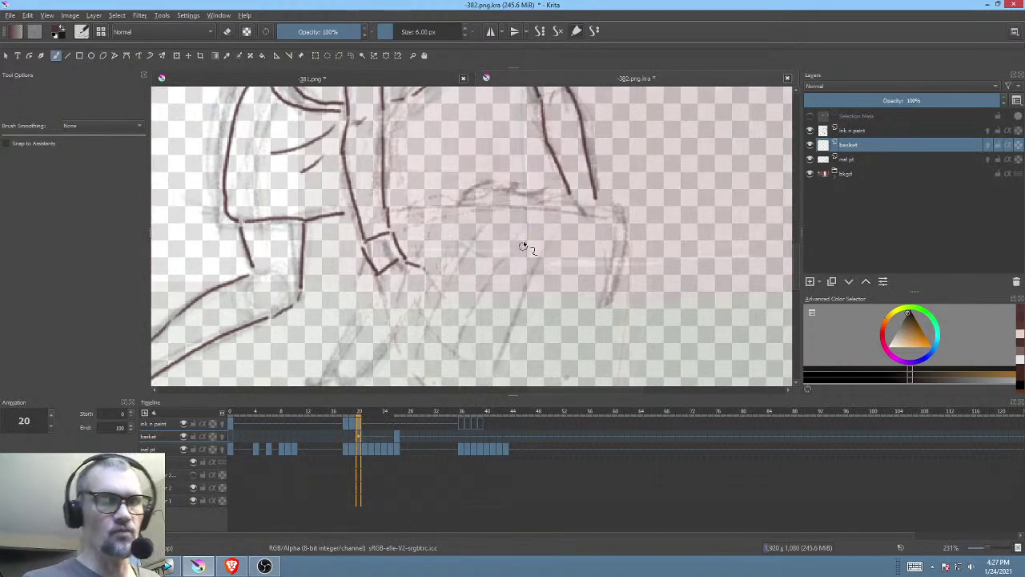
left_click_drag(524, 260, 561, 194)
mouse_move(467, 206)
left_mouse_down()
mouse_move(491, 214)
mouse_move(463, 237)
mouse_move(445, 274)
mouse_move(455, 284)
left_mouse_up()
left_click_drag(462, 239, 458, 279)
mouse_move(431, 246)
left_mouse_down()
mouse_move(428, 287)
mouse_move(445, 280)
left_mouse_up()
left_click_drag(413, 210, 425, 287)
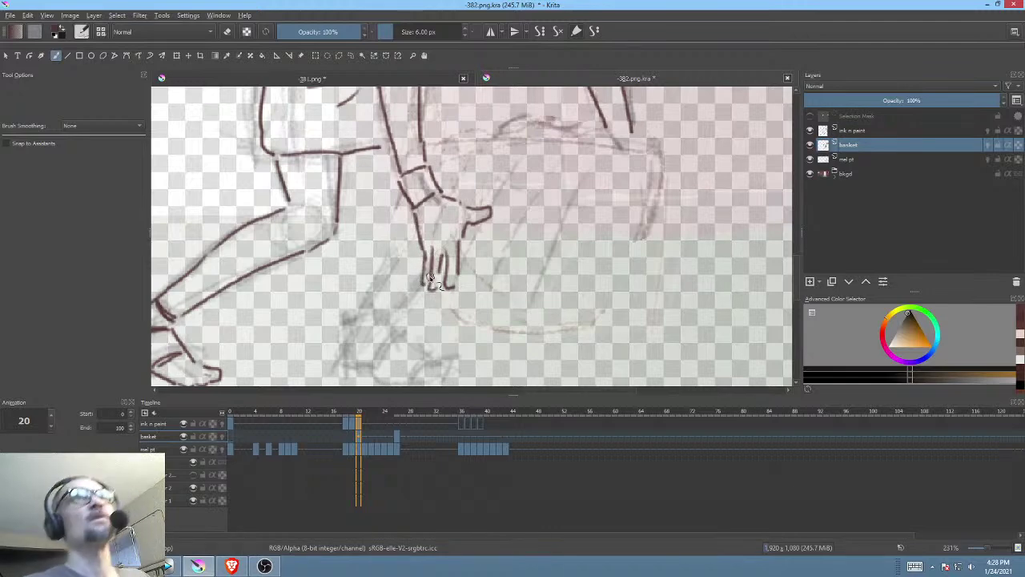
Step: Compare the inked hand and rough basket on frame 20 with the inked basket on frame 26
left_click_drag(562, 220, 541, 275)
left_click_drag(588, 243, 588, 190)
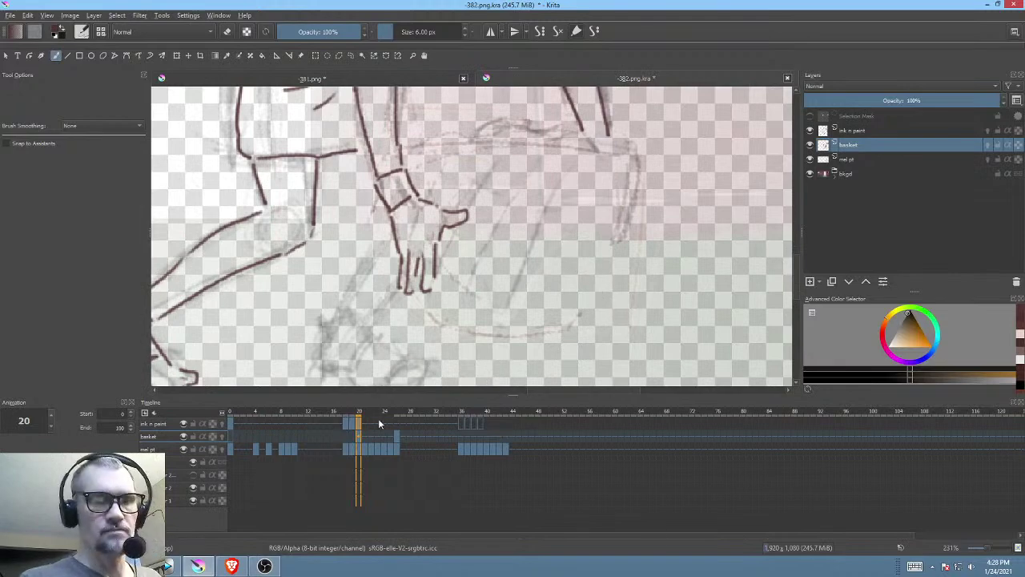
left_click_drag(481, 297, 469, 340)
left_click_drag(561, 234, 557, 271)
left_click(398, 430)
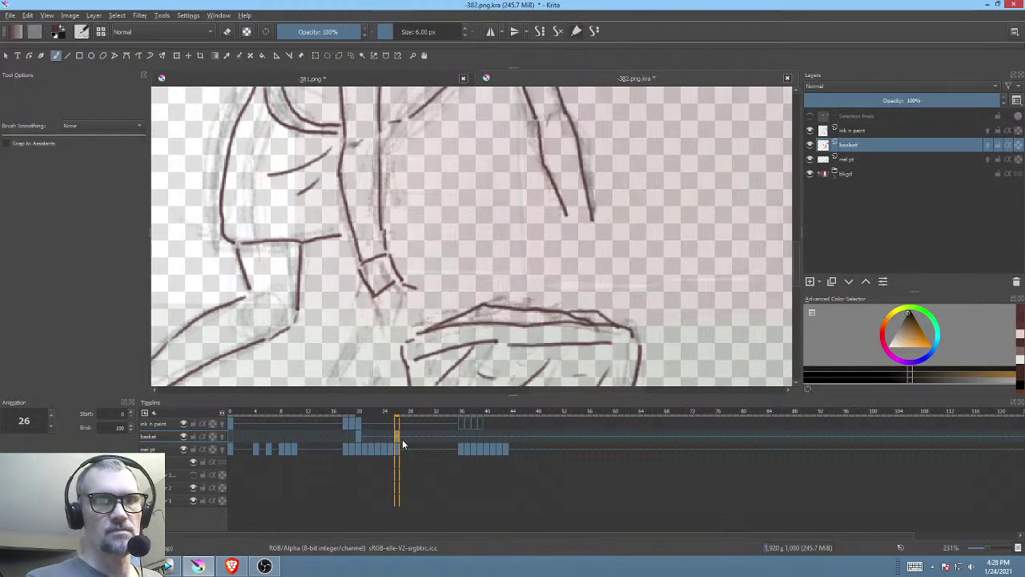
left_click(358, 436)
mouse_move(525, 274)
left_mouse_down()
mouse_move(529, 258)
mouse_move(542, 269)
left_mouse_up()
left_click(396, 434)
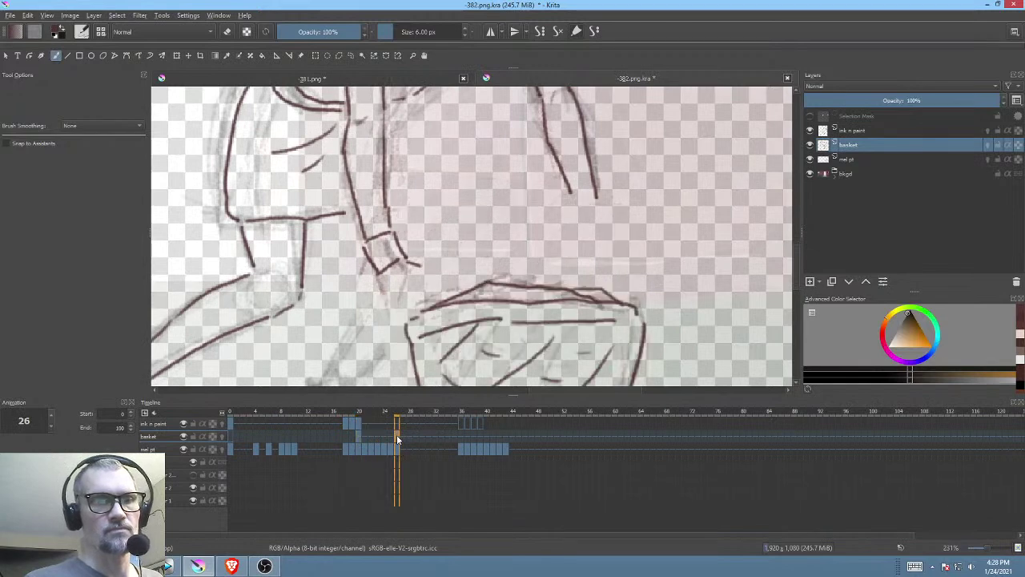
Step: Copy the inked basket's keyframe from frame 26 to frame 20 and transform it upward onto the rough basket
left_click_drag(397, 435, 359, 434, "ctrl")
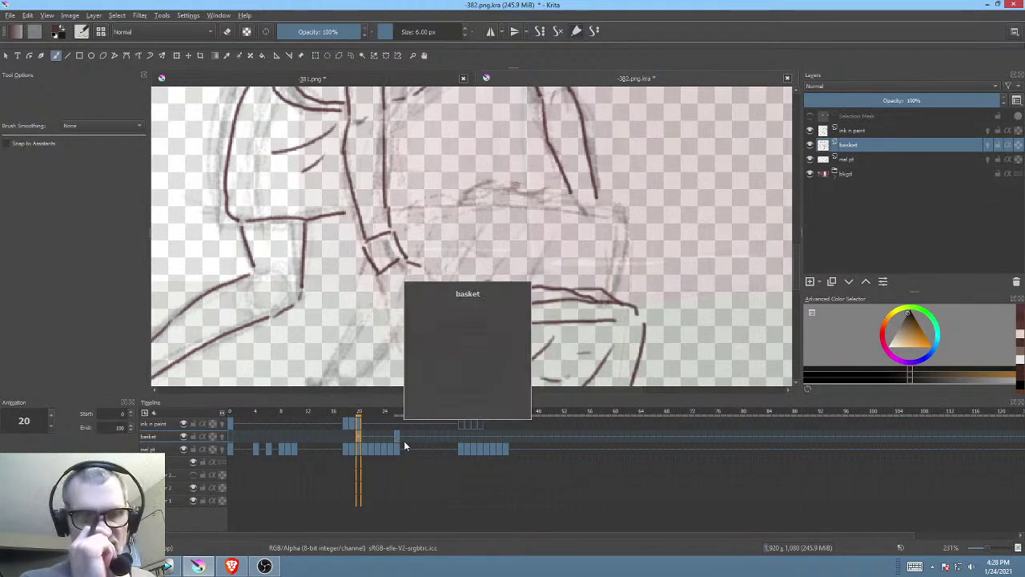
scroll(637, 191, "down", 3)
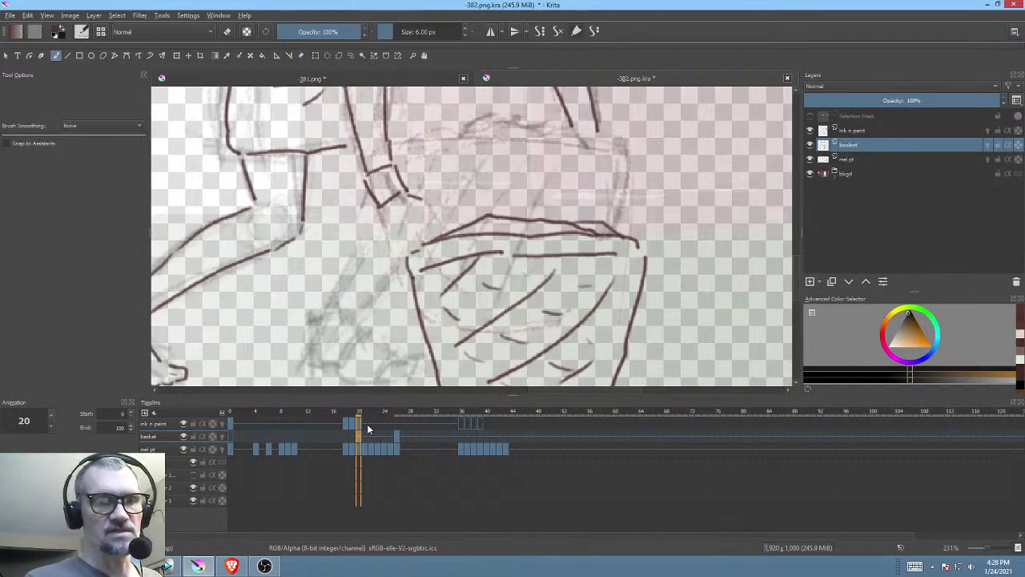
left_click_drag(581, 256, 595, 268)
key("ctrl+t")
left_click_drag(590, 320, 556, 222)
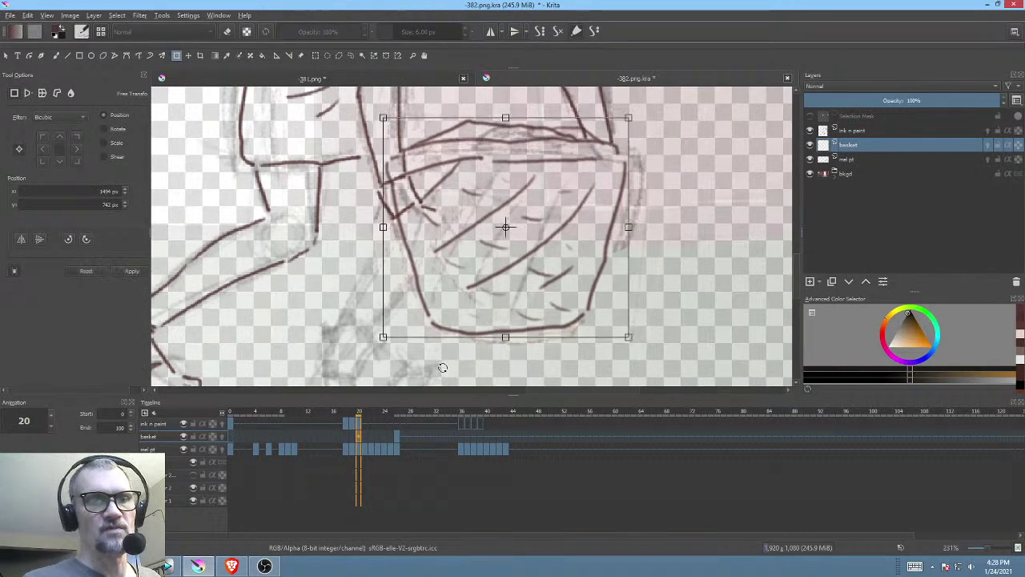
mouse_move(368, 416)
left_mouse_down()
mouse_move(419, 418)
mouse_move(351, 417)
mouse_move(408, 419)
mouse_move(358, 422)
left_mouse_up()
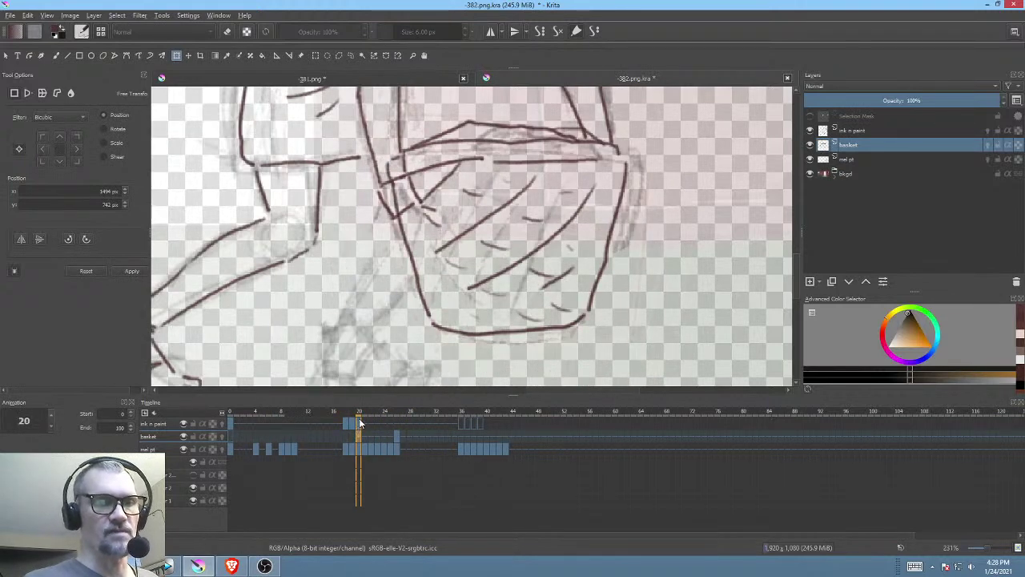
Step: Rename the "ink n paint" layer to "mel" and save the file
left_click(873, 132)
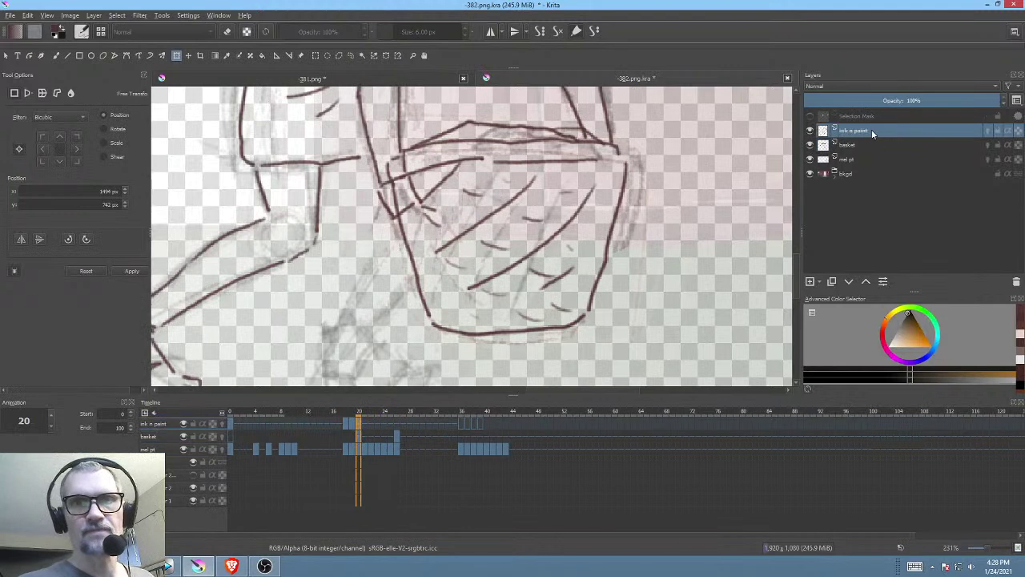
double_click(875, 130)
type("mel")
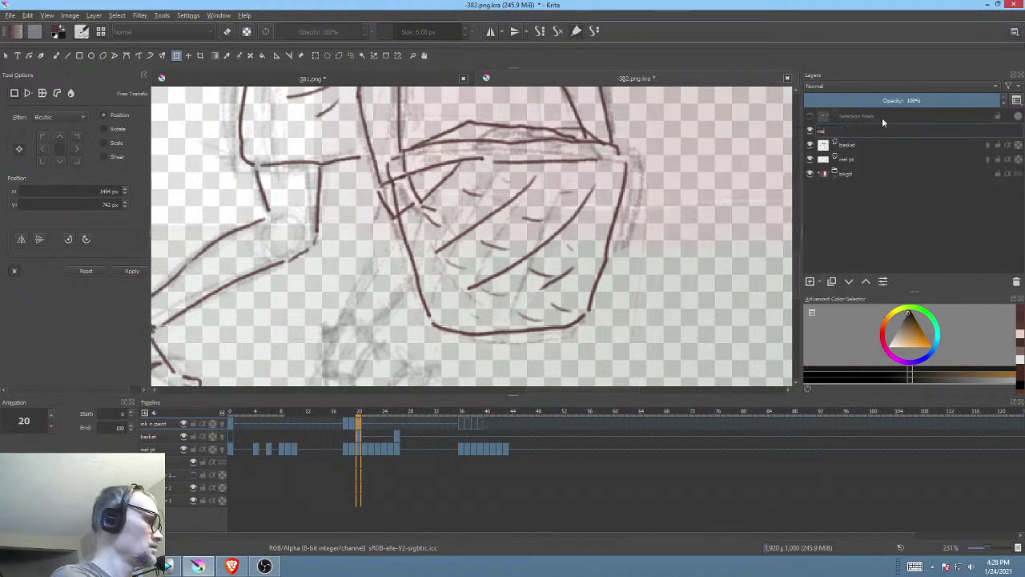
key("Return")
key("ctrl+s")
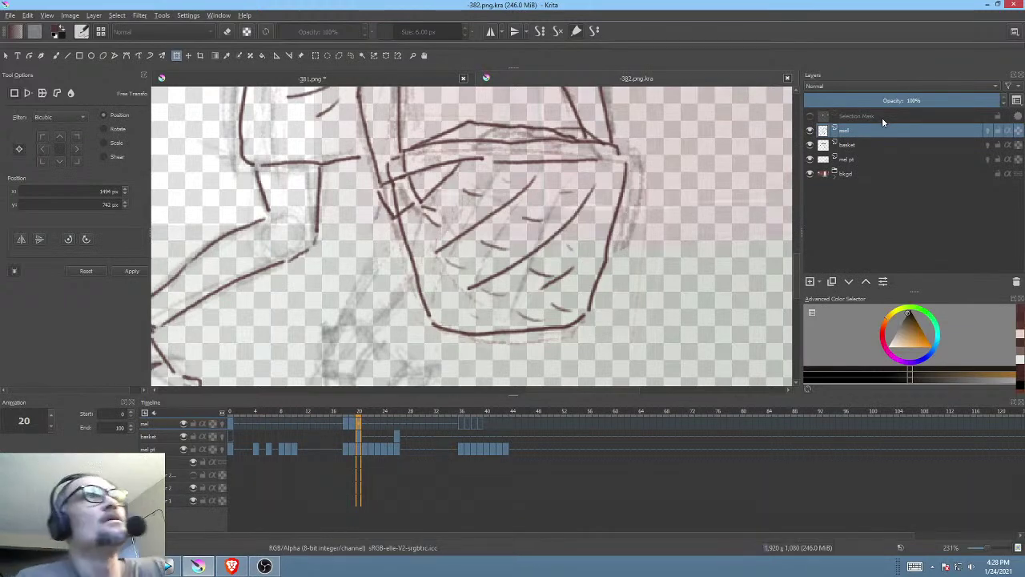
Step: Compare frames 20 and 26 with the basket layer shown and hidden, checking the hand against the basket
left_click_drag(522, 207, 566, 256)
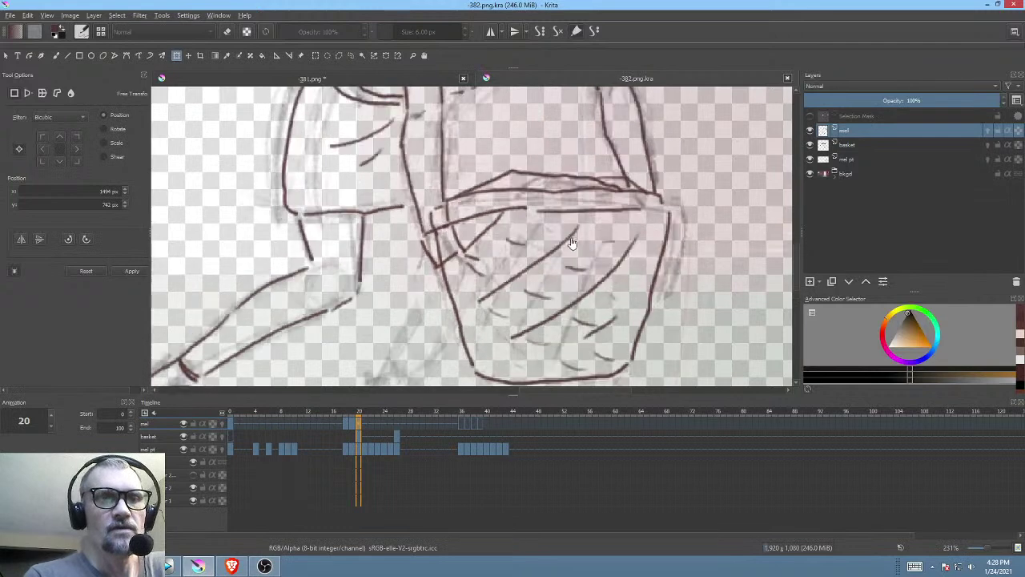
left_click(353, 426)
left_click(359, 424)
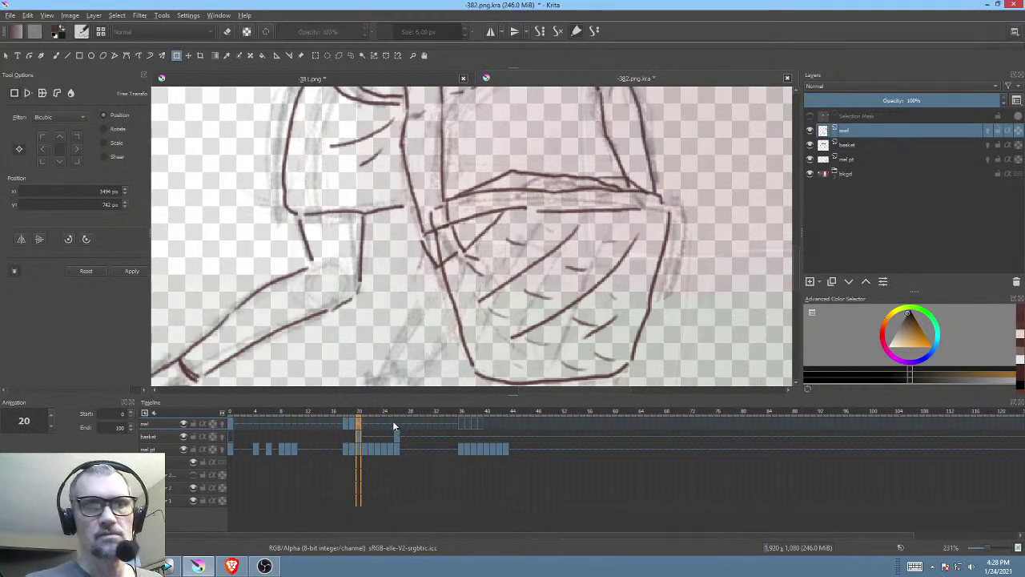
left_click(810, 144)
left_click_drag(537, 293, 566, 262)
left_click(398, 435)
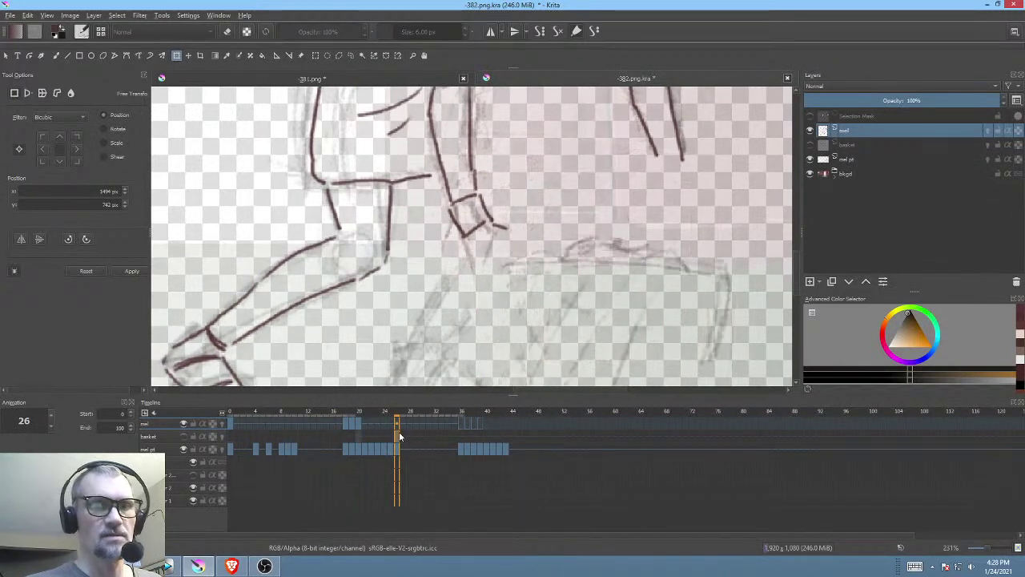
left_click(810, 145)
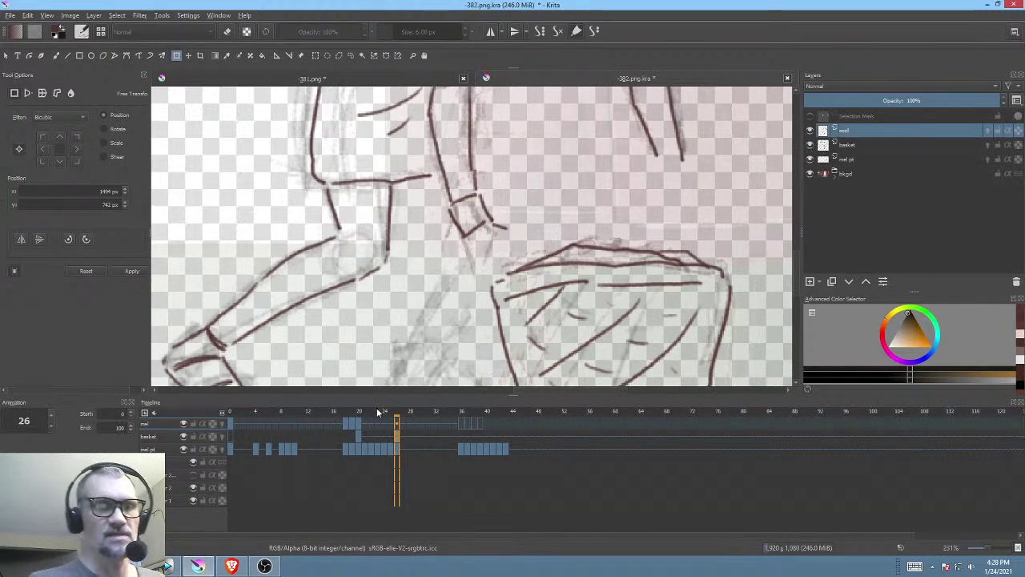
mouse_move(400, 422)
left_mouse_down()
mouse_move(332, 417)
mouse_move(398, 409)
left_mouse_up()
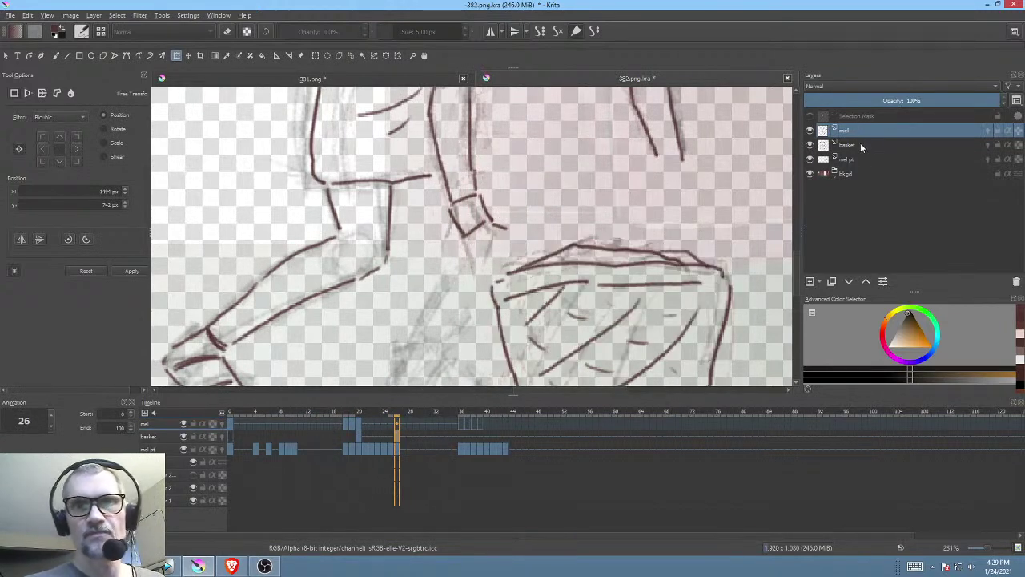
Step: Hide the basket layer and, on frame 20 of the mel layer, ink the near hand's thumb and index finger
left_click(810, 145)
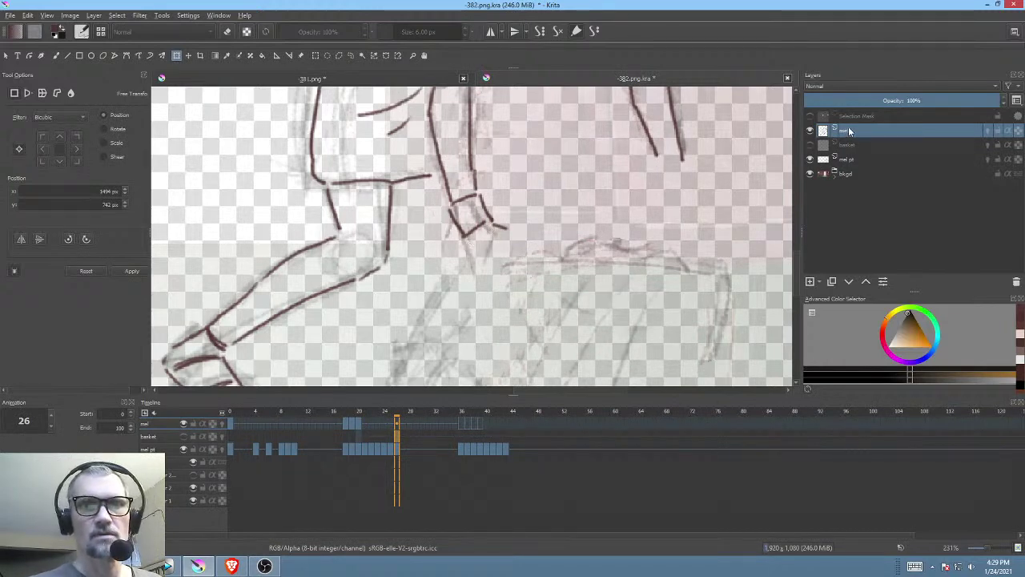
left_click(358, 422)
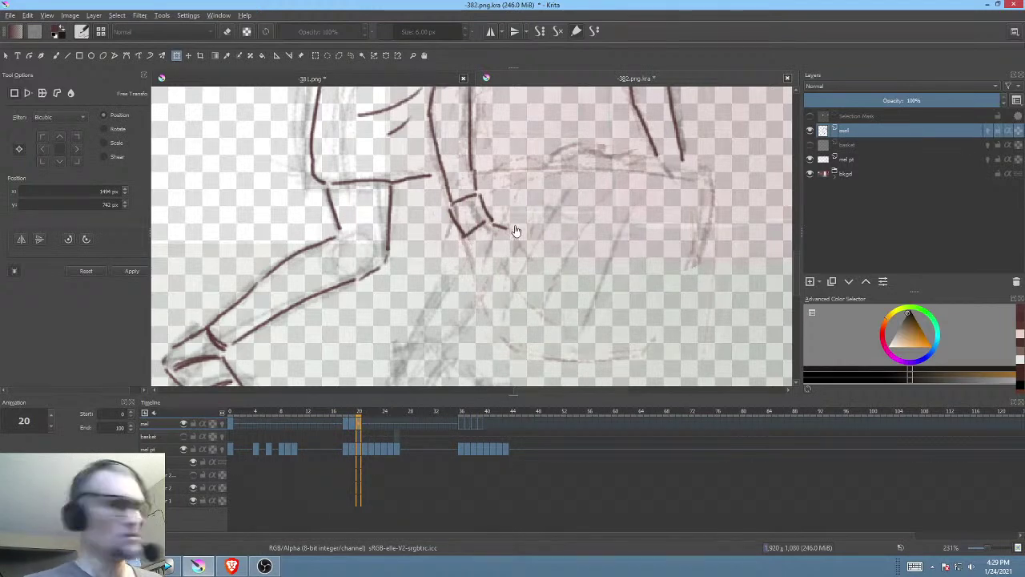
key("b")
mouse_move(515, 229)
left_mouse_down()
mouse_move(513, 273)
mouse_move(493, 263)
mouse_move(506, 304)
mouse_move(508, 255)
left_mouse_up()
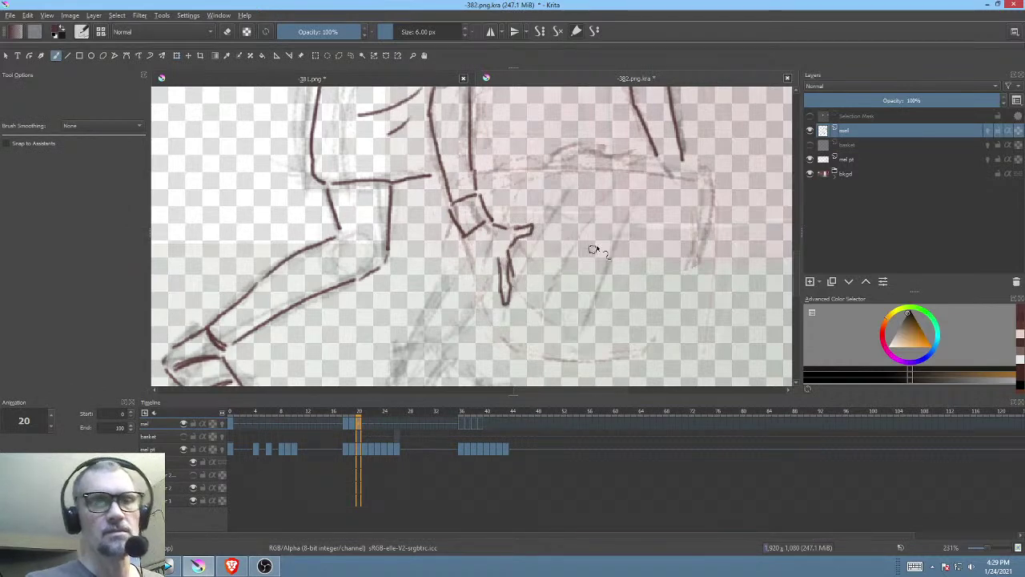
left_click_drag(586, 237, 561, 286)
left_click_drag(617, 245, 605, 210)
Step: Ink the outer palm edge and remaining fingers of the near hand on frame 20
left_click_drag(548, 233, 581, 221)
left_click_drag(524, 253, 505, 201)
mouse_move(402, 213)
left_mouse_down()
mouse_move(416, 275)
mouse_move(428, 281)
left_mouse_up()
left_click_drag(426, 237, 430, 284)
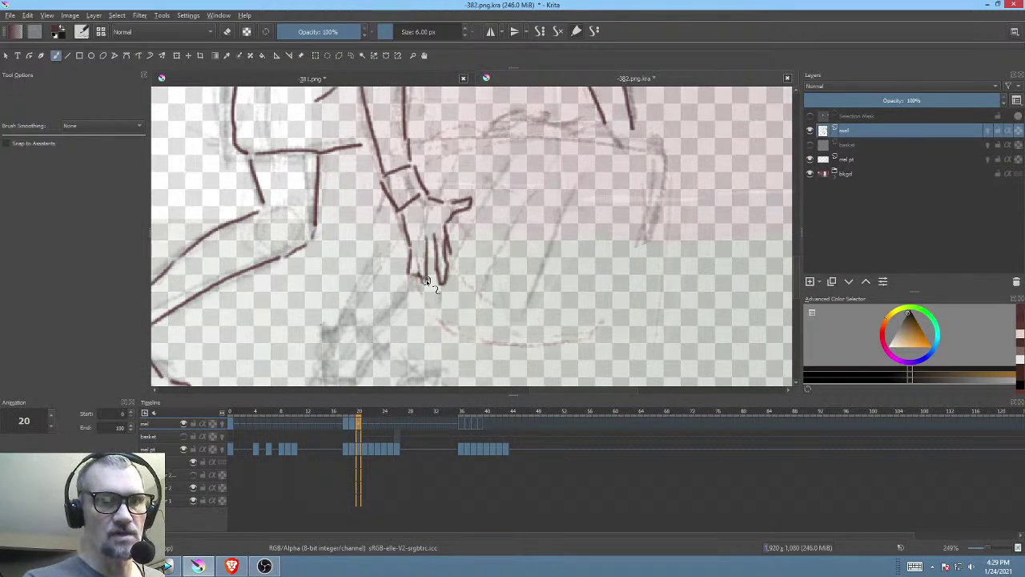
left_click_drag(416, 235, 420, 277)
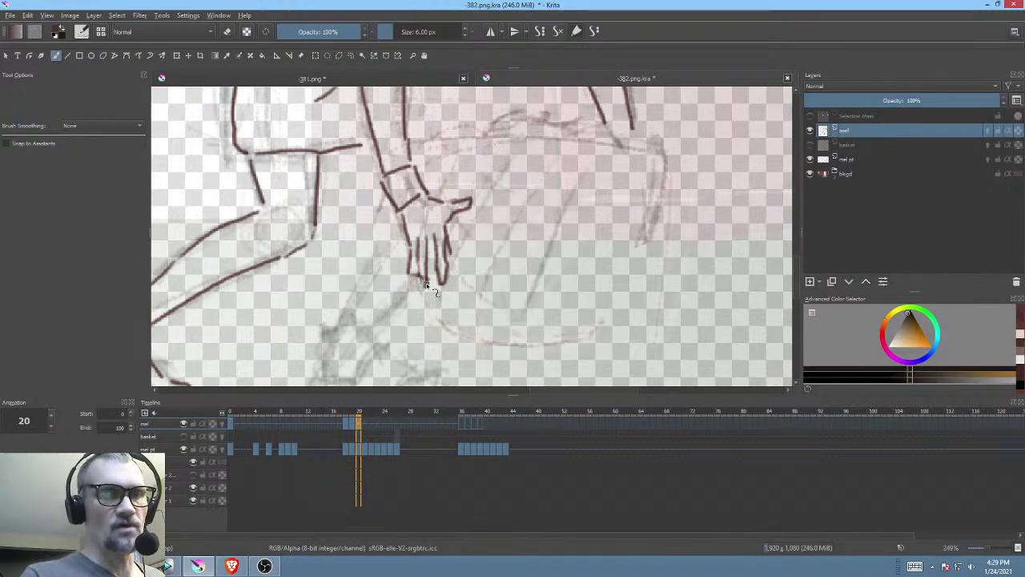
left_click_drag(490, 239, 487, 309)
mouse_move(551, 257)
left_mouse_down()
mouse_move(505, 289)
mouse_move(564, 237)
left_mouse_up()
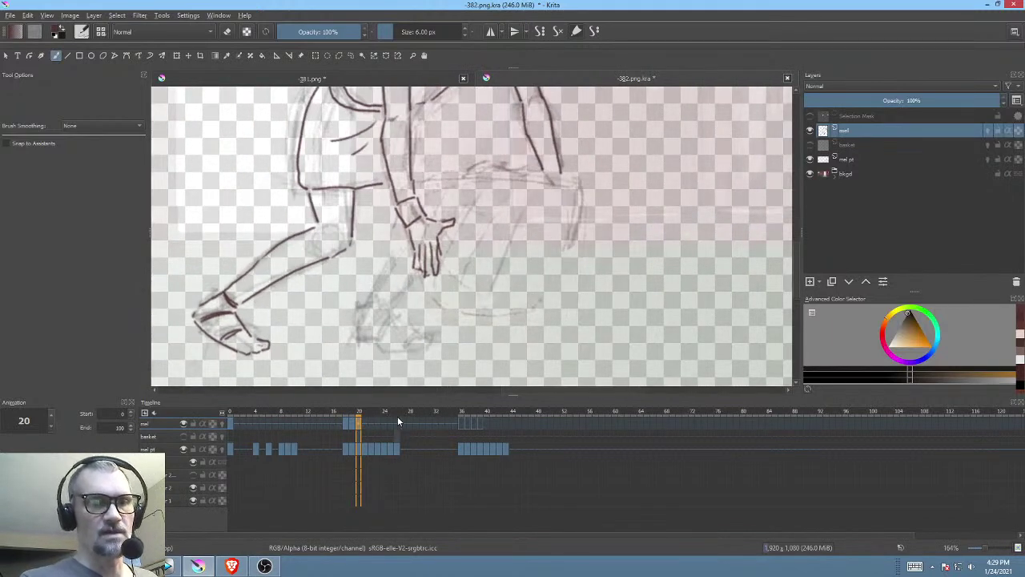
Step: Ink the wristband at the end of the outstretched far arm on frame 20
left_click(402, 411)
left_click(358, 422)
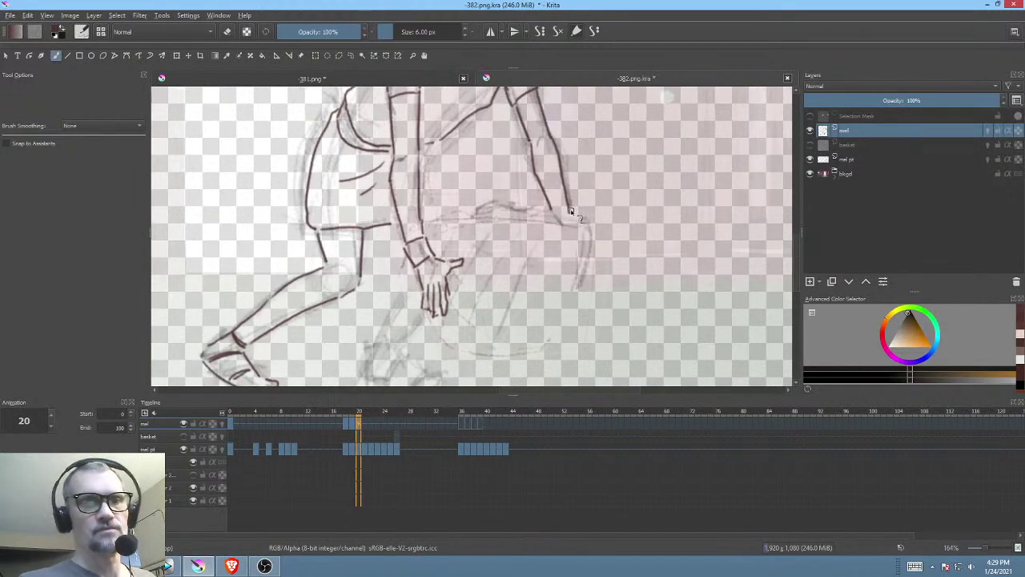
mouse_move(587, 252)
left_mouse_down()
mouse_move(591, 260)
mouse_move(585, 247)
mouse_move(594, 249)
left_mouse_up()
scroll(593, 257, "down", 2)
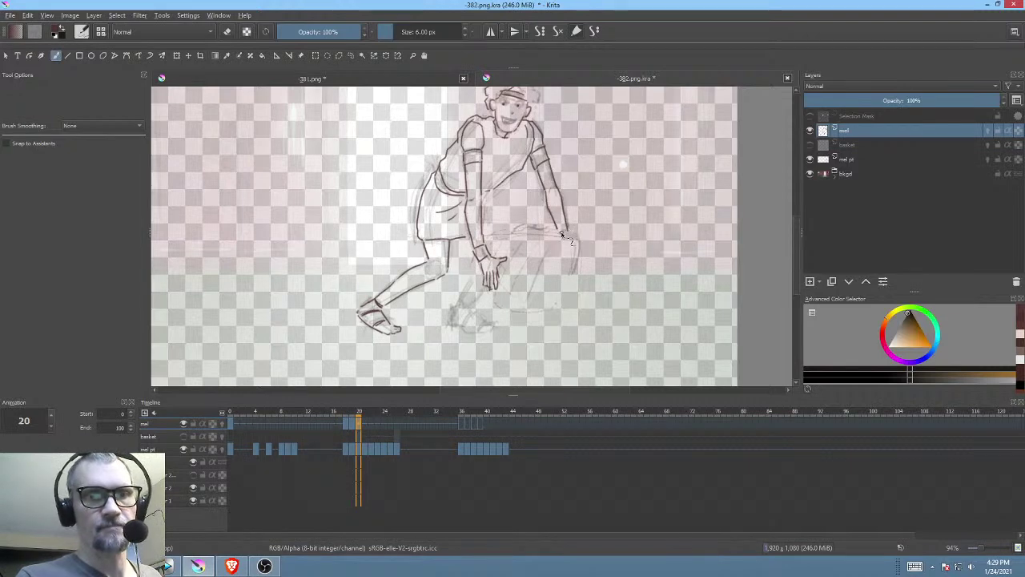
scroll(585, 209, "up", 4)
mouse_move(587, 196)
left_mouse_down()
mouse_move(566, 206)
mouse_move(595, 222)
mouse_move(610, 193)
mouse_move(591, 193)
mouse_move(599, 223)
left_mouse_up()
key("p")
key("e")
key("b")
key("e")
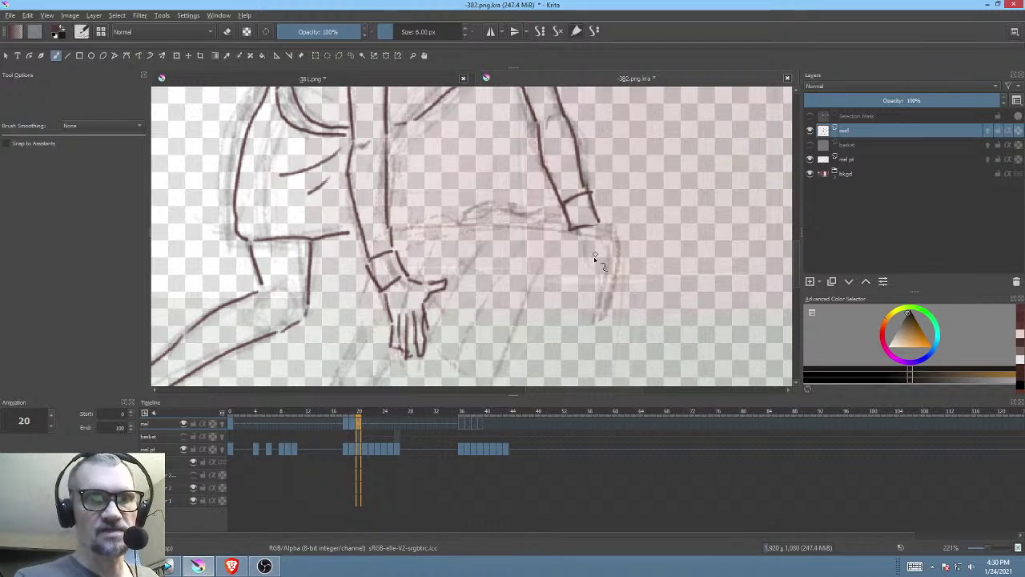
Step: Ink the back of the far hand, its thumb and its fingers below the wristband
mouse_move(593, 257)
left_mouse_down()
mouse_move(589, 280)
mouse_move(603, 281)
mouse_move(605, 259)
mouse_move(630, 284)
left_mouse_up()
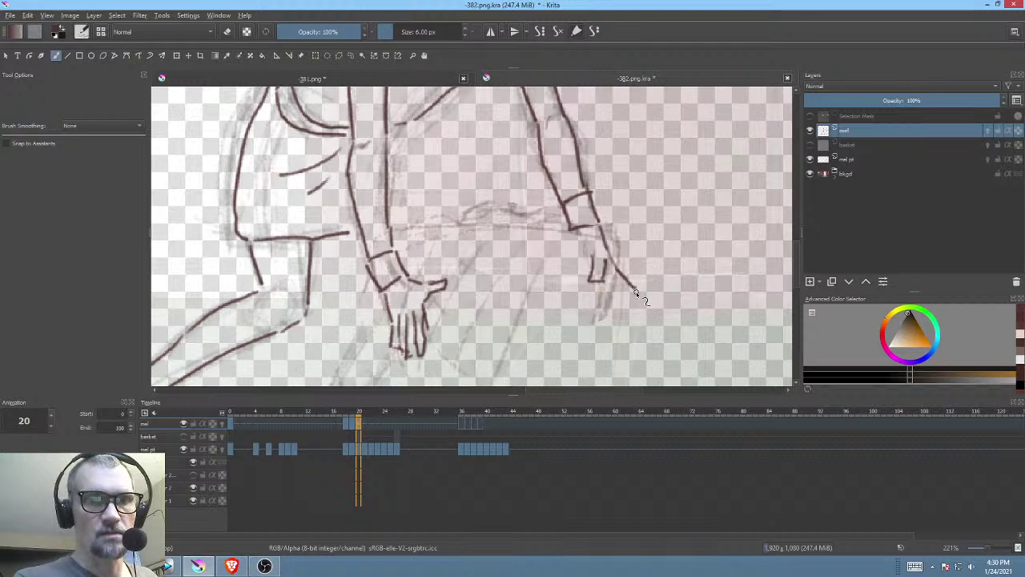
left_click_drag(577, 241, 597, 282)
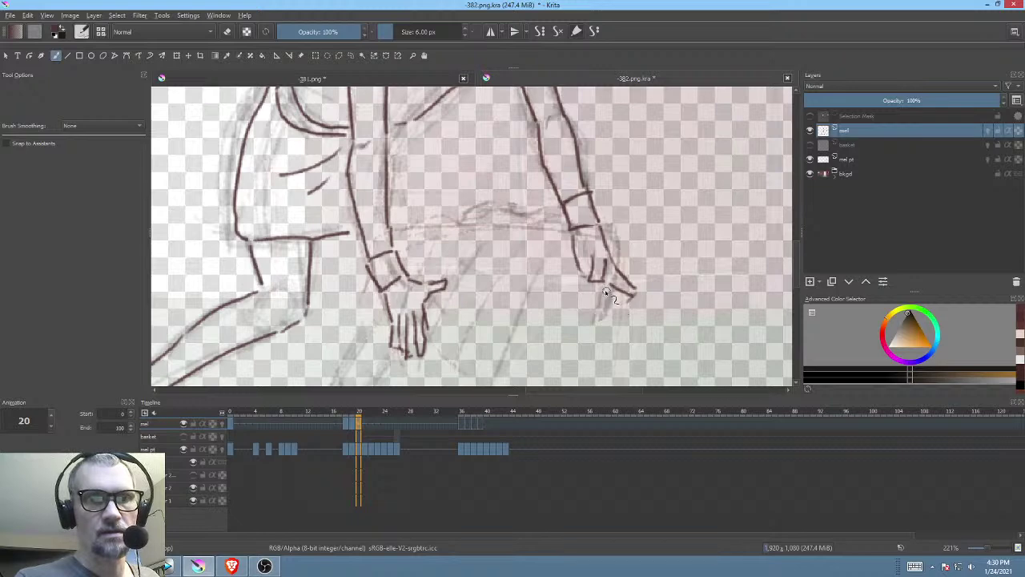
left_click_drag(596, 290, 617, 304)
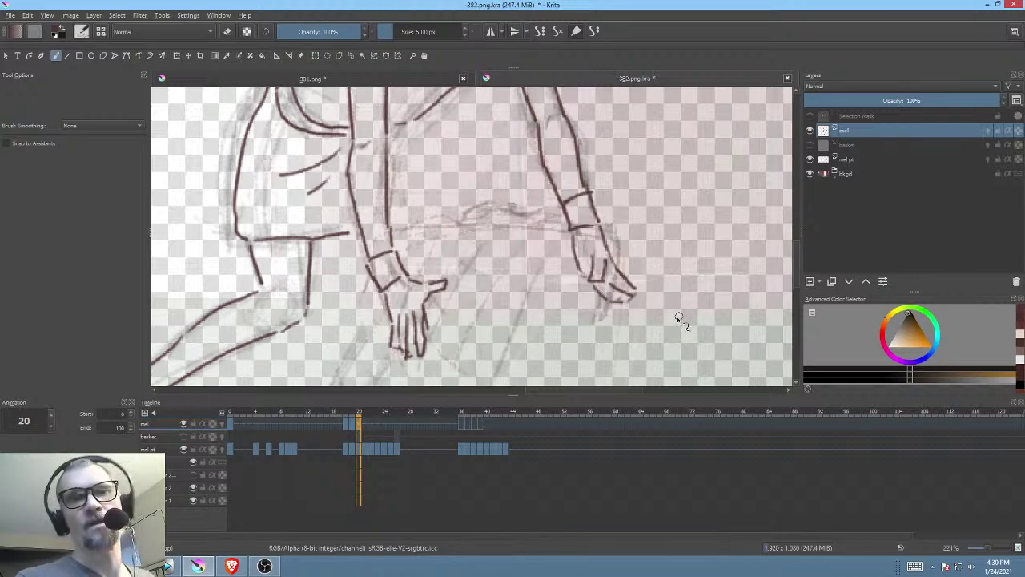
scroll(657, 290, "down", 5)
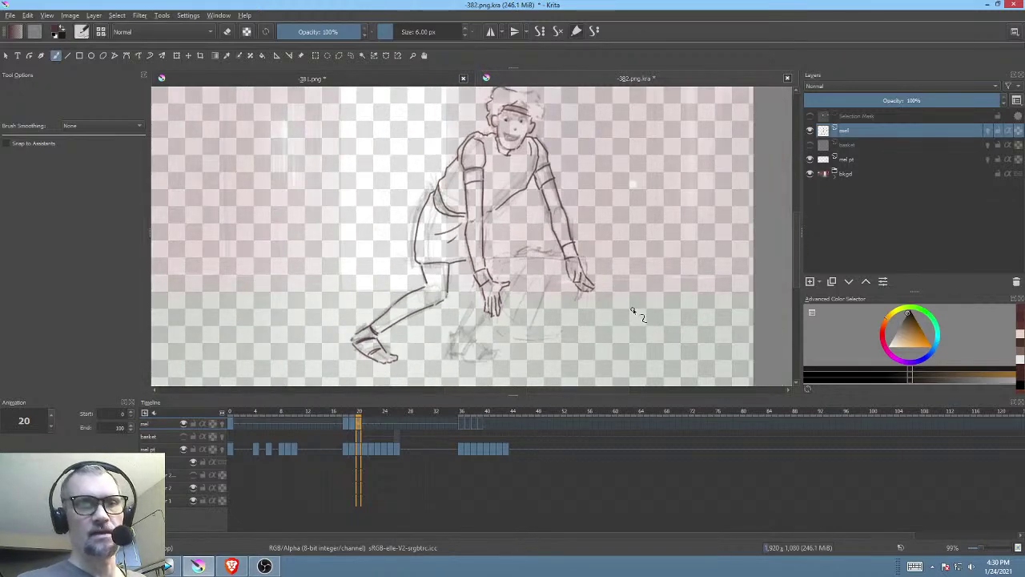
Step: On frame 20, ink the front edge and hem of the skirt, the front knee and the shin behind the near hand
left_click(366, 420)
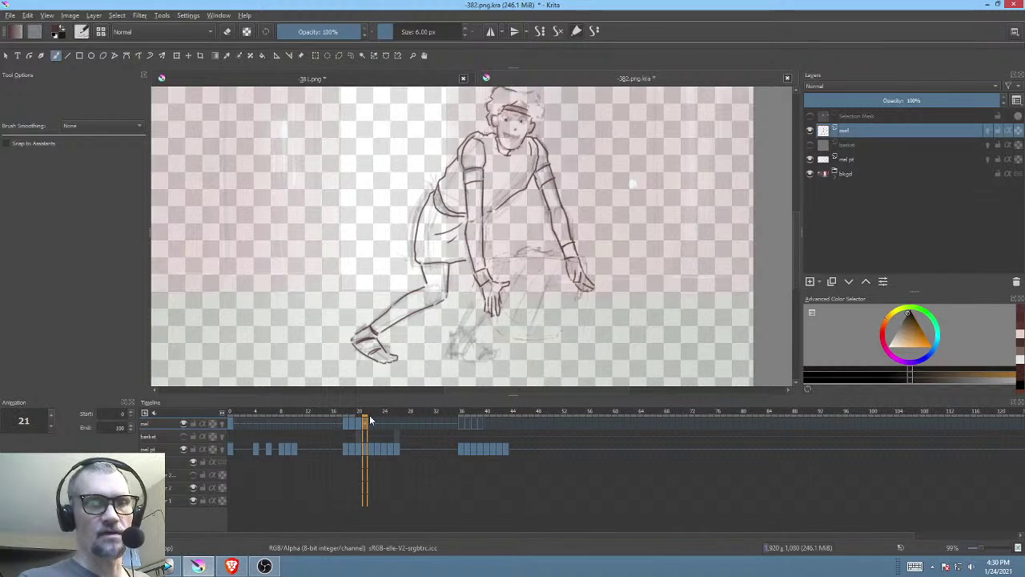
mouse_move(368, 410)
left_mouse_down()
mouse_move(424, 415)
mouse_move(360, 421)
left_mouse_up()
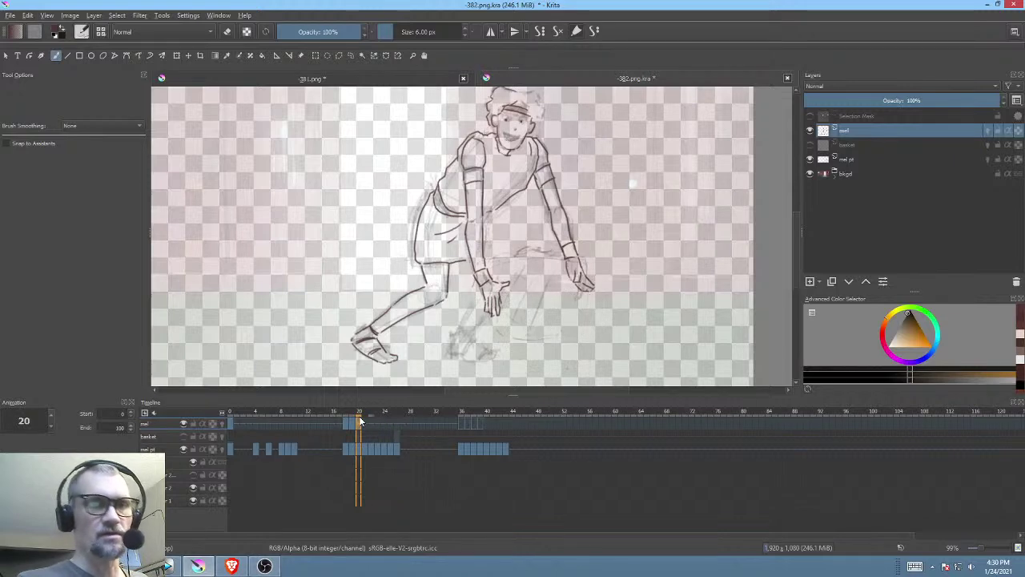
scroll(493, 270, "up", 3)
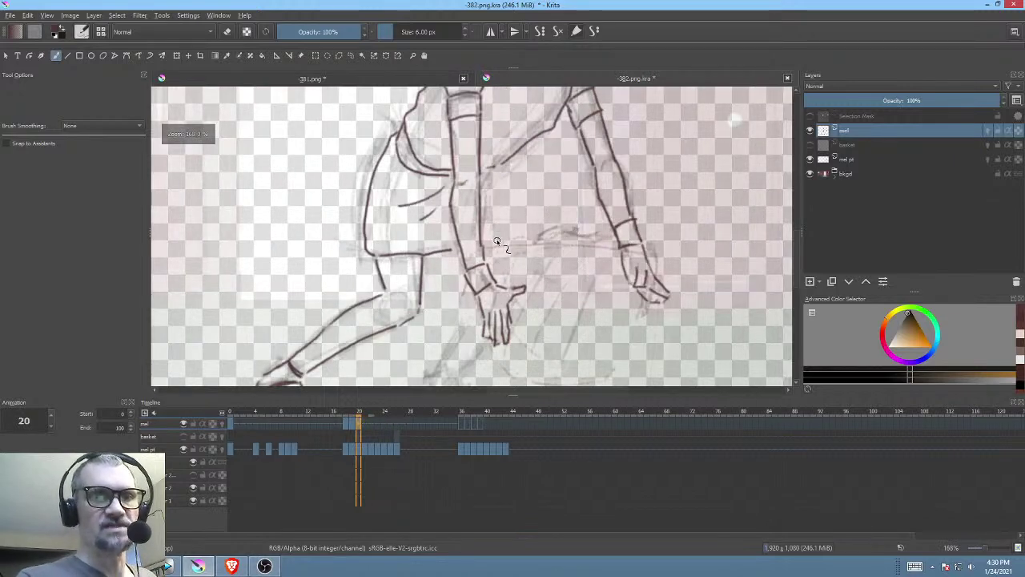
mouse_move(499, 175)
left_mouse_down()
mouse_move(520, 231)
mouse_move(496, 248)
mouse_move(520, 241)
left_mouse_up()
left_click_drag(570, 231, 604, 134)
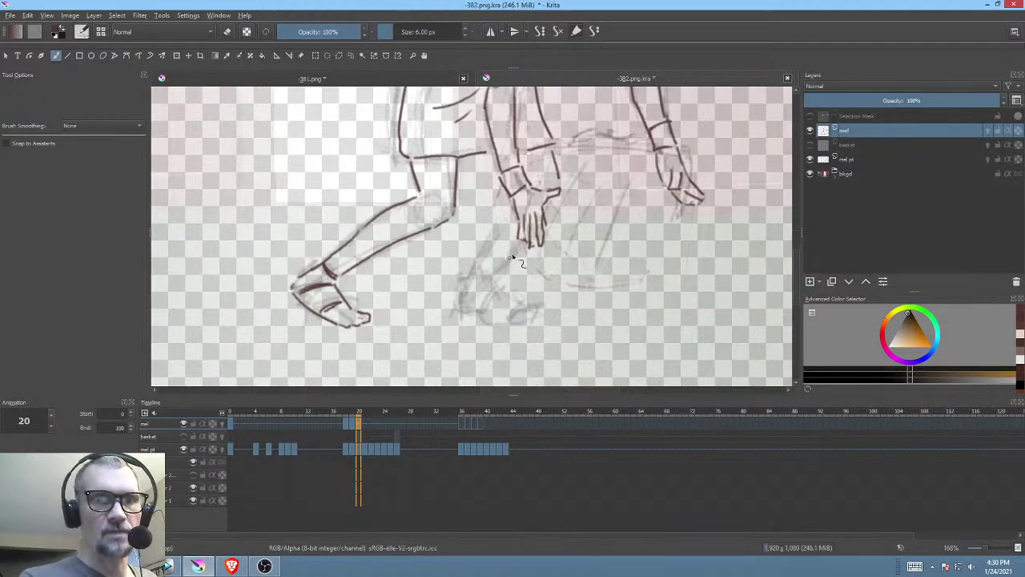
left_click_drag(506, 208, 465, 286)
scroll(459, 314, "down", 2)
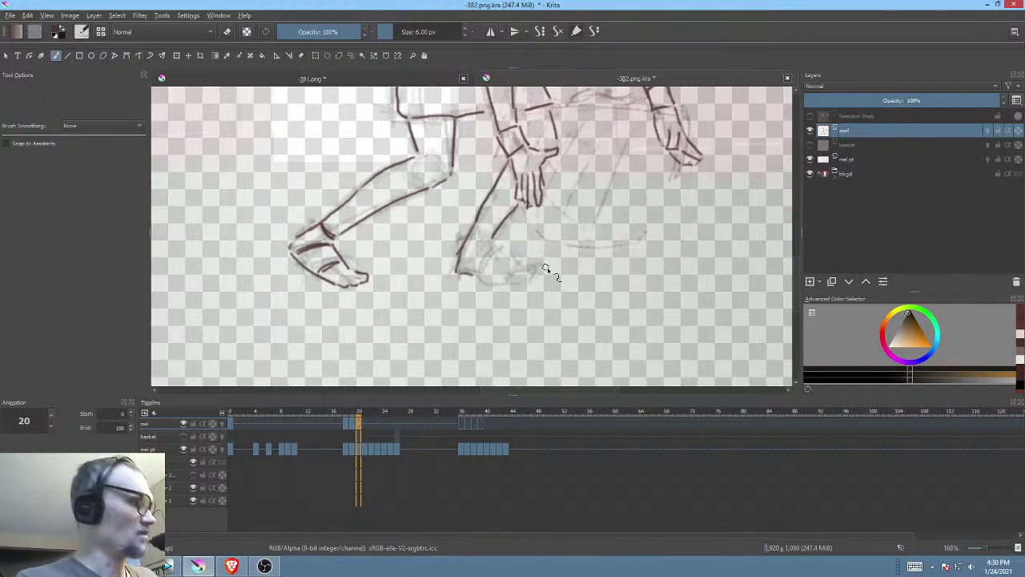
Step: Ink the front foot's instep, toes and sole in the mirrored view, and restore the normal orientation
key("m")
mouse_move(507, 246)
left_mouse_down()
mouse_move(529, 248)
mouse_move(561, 339)
mouse_move(542, 297)
left_mouse_up()
left_click_drag(507, 257, 496, 395)
left_click_drag(493, 309, 439, 246)
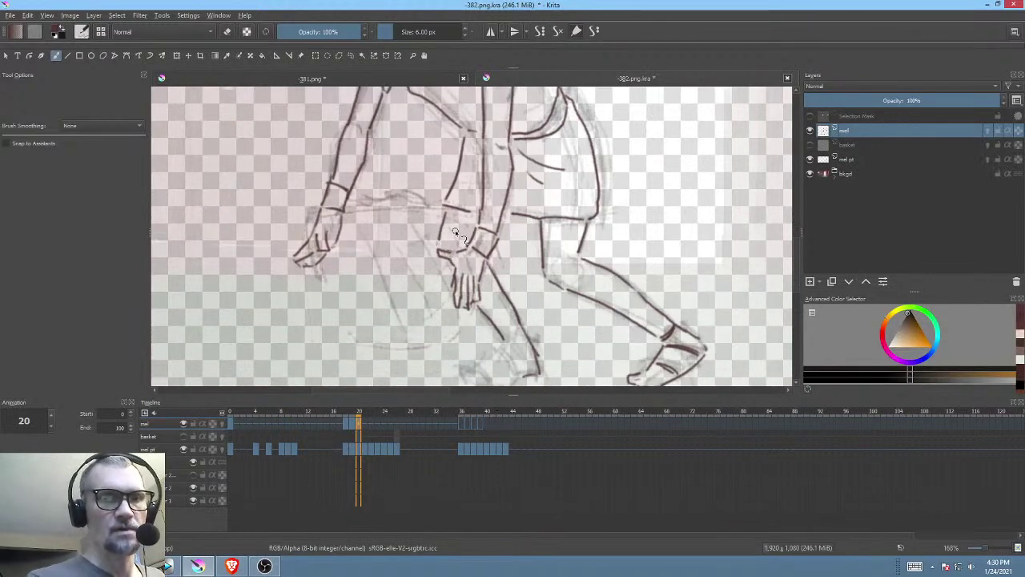
left_click_drag(439, 264, 451, 277)
mouse_move(530, 327)
left_mouse_down()
mouse_move(551, 260)
mouse_move(499, 301)
mouse_move(480, 354)
mouse_move(515, 345)
left_mouse_up()
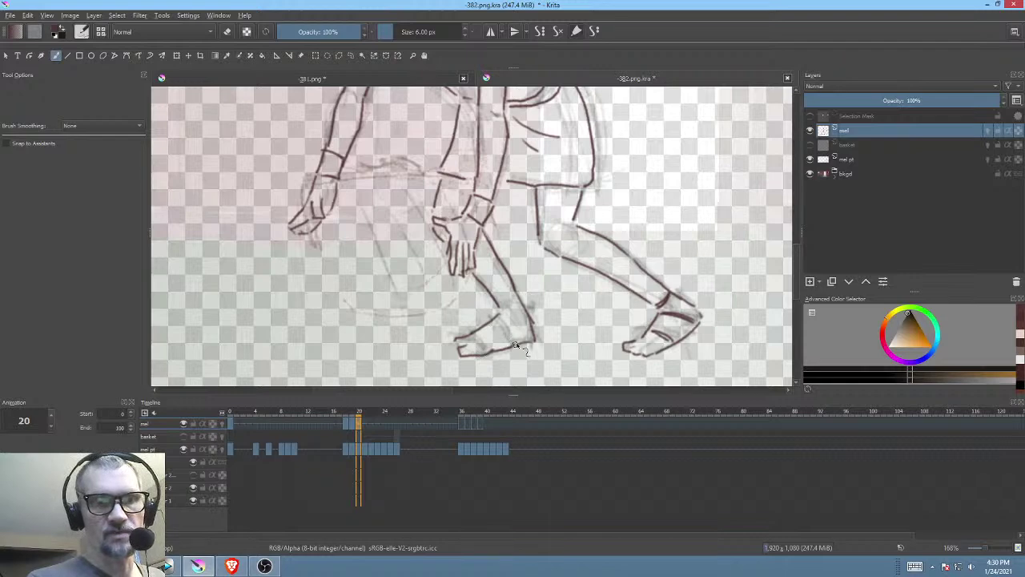
key("m")
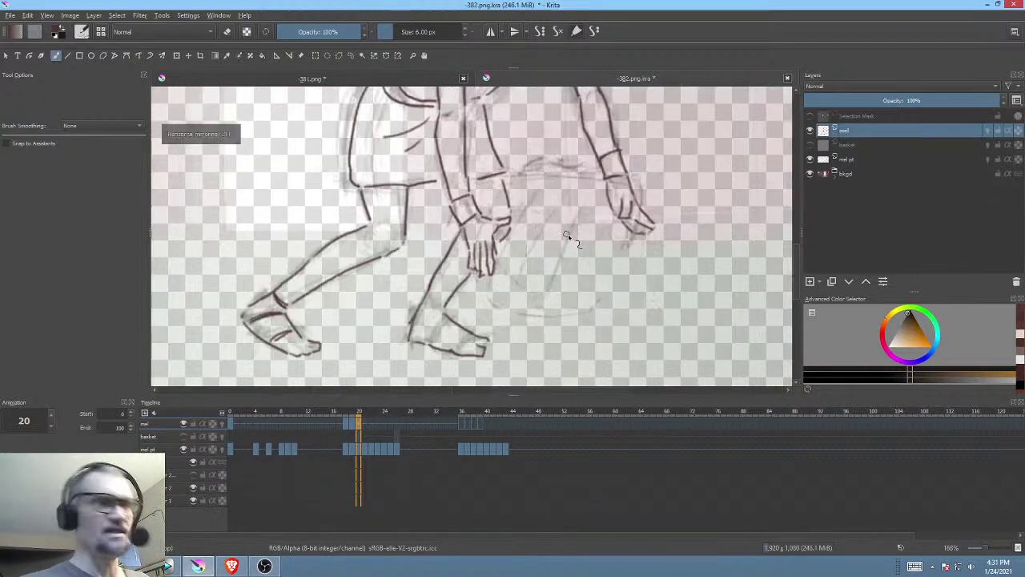
Step: Ink the sandal straps across the ankle and instep of the front foot on frame 20
left_click_drag(540, 187, 531, 270)
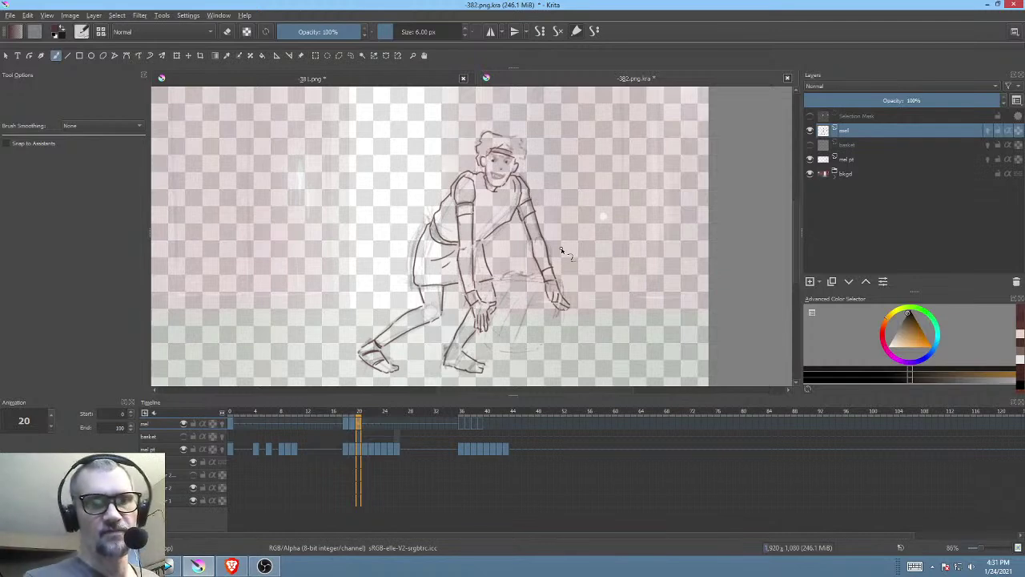
left_click_drag(494, 319, 553, 289)
left_click_drag(521, 366, 556, 229)
mouse_move(519, 266)
left_mouse_down()
mouse_move(481, 192)
mouse_move(525, 272)
left_mouse_up()
mouse_move(455, 245)
left_mouse_down()
mouse_move(495, 247)
mouse_move(475, 306)
left_mouse_up()
mouse_move(502, 263)
left_mouse_down()
mouse_move(479, 304)
mouse_move(549, 294)
mouse_move(534, 321)
mouse_move(541, 306)
mouse_move(583, 314)
left_mouse_up()
scroll(588, 228, "down", 8)
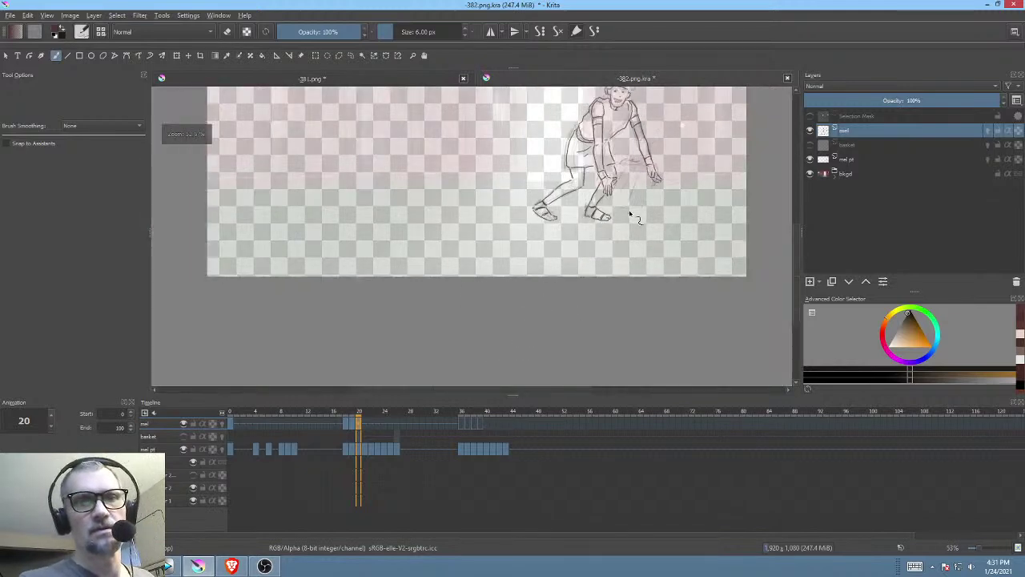
Step: Examine the rough sketch poses between frames 34 and 38 on the timeline
scroll(533, 309, "up", 1)
mouse_move(370, 413)
left_mouse_down()
mouse_move(461, 417)
mouse_move(447, 421)
left_mouse_up()
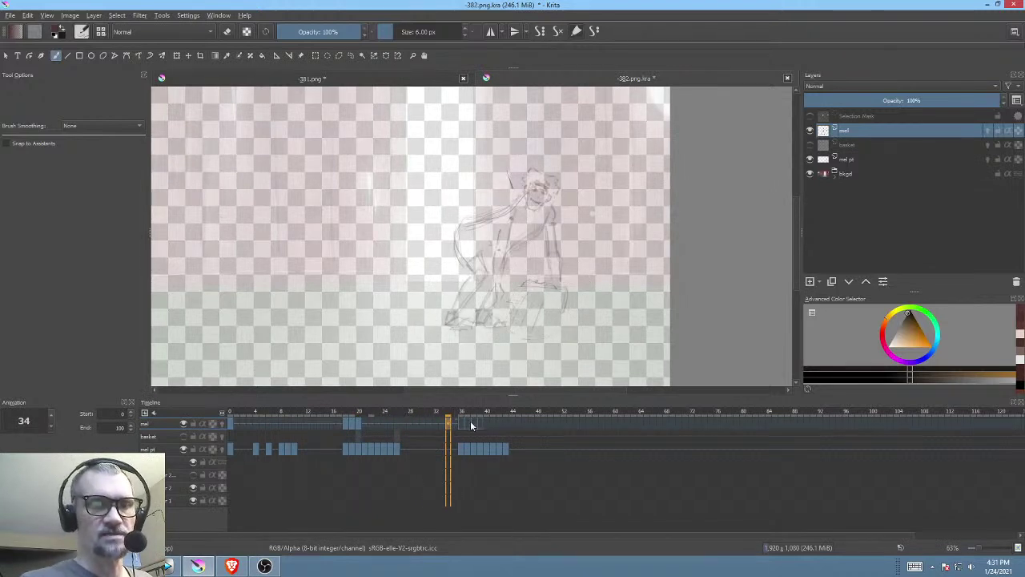
left_click(462, 422)
left_click_drag(528, 285, 546, 257)
mouse_move(505, 302)
left_mouse_down()
mouse_move(571, 222)
mouse_move(556, 318)
left_mouse_up()
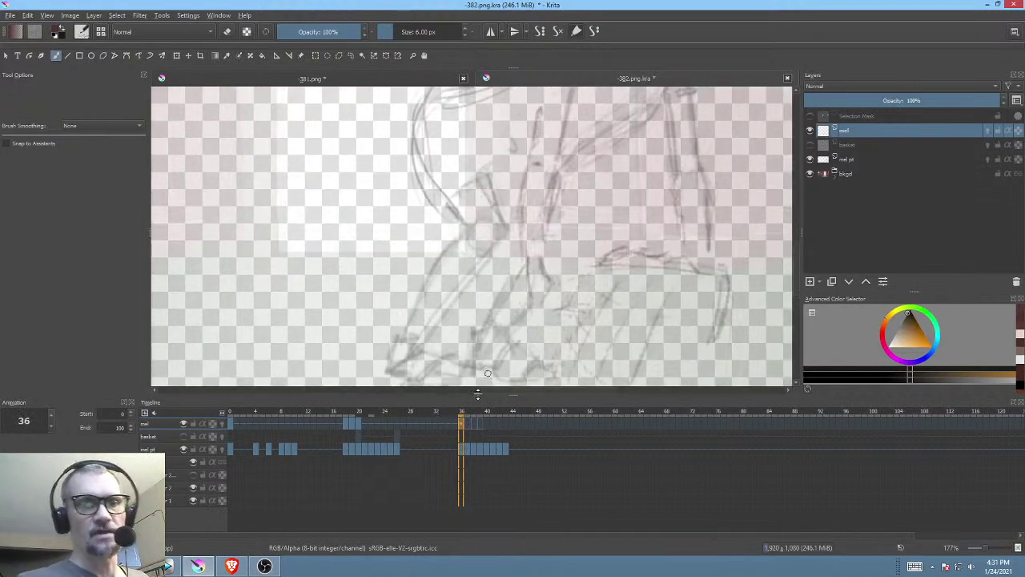
scroll(553, 286, "down", 3)
mouse_move(461, 411)
left_mouse_down()
mouse_move(488, 410)
mouse_move(475, 411)
left_mouse_up()
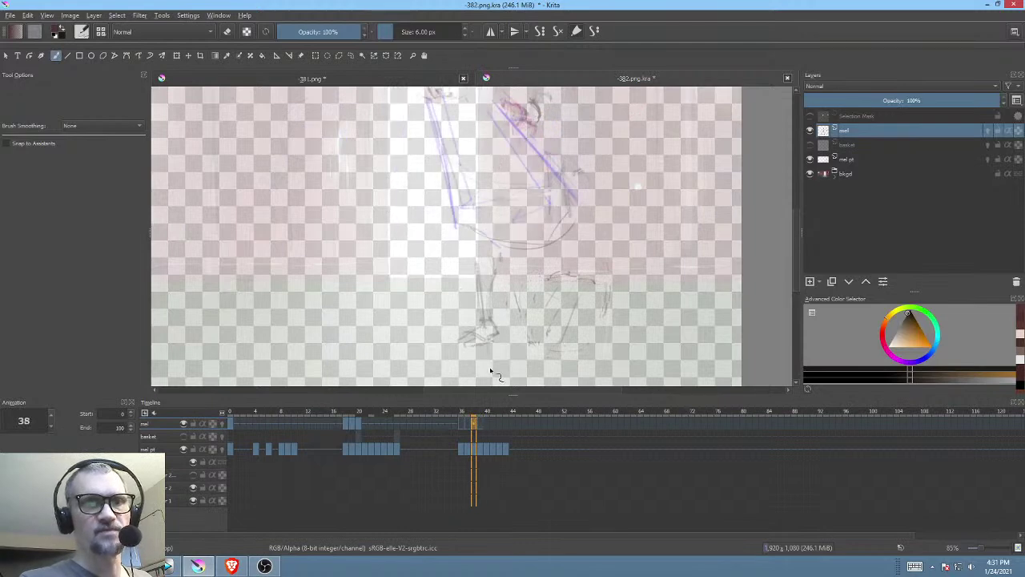
scroll(550, 297, "down", 3)
left_click(459, 416)
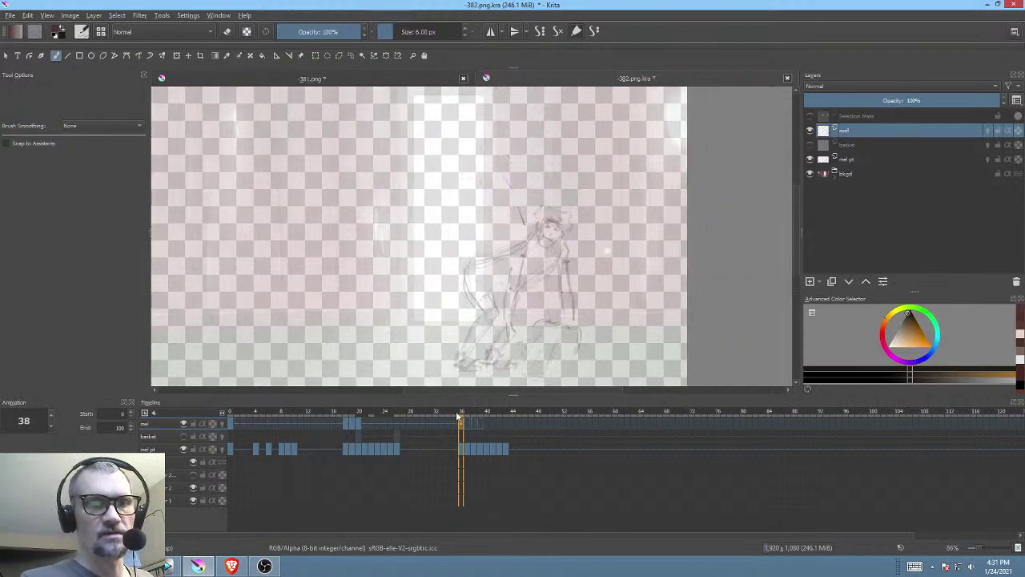
left_click_drag(462, 412, 482, 418)
mouse_move(486, 417)
left_mouse_down()
mouse_move(453, 412)
mouse_move(474, 416)
left_mouse_up()
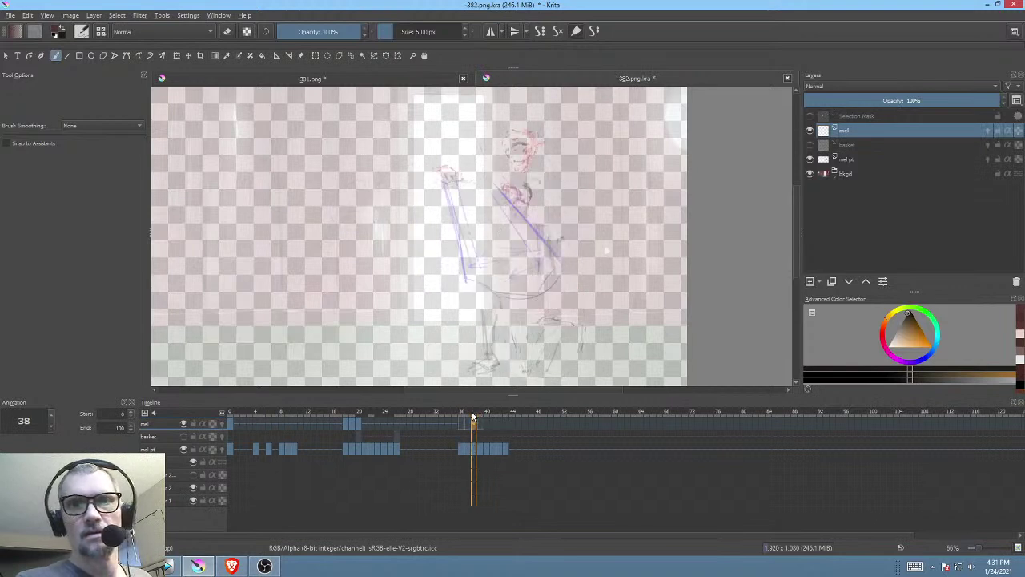
left_click(870, 159)
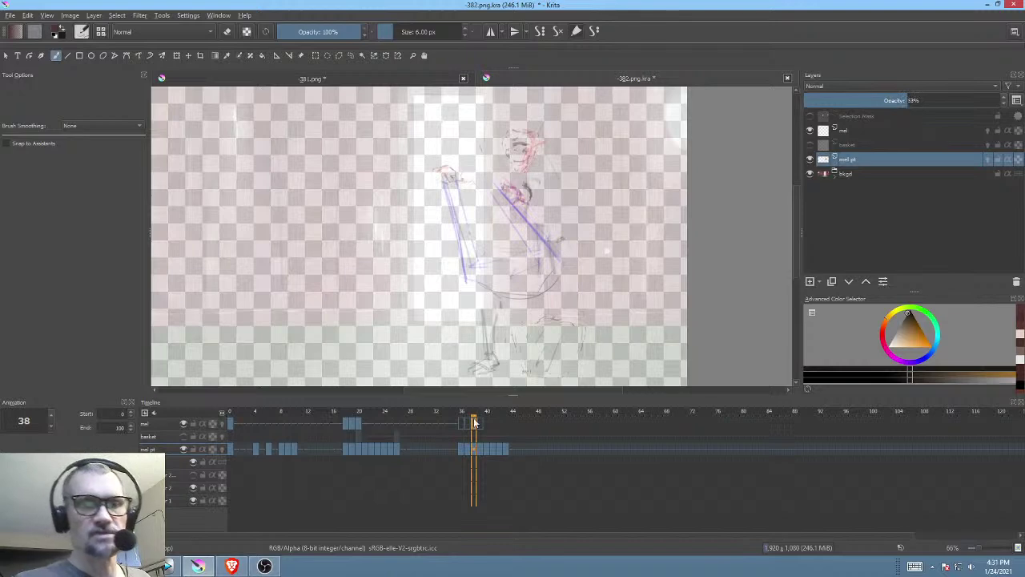
left_click_drag(477, 413, 462, 414)
Step: On frame 36 of the mel layer, ink the near shoulder, the upper arm and the armband over the rough sketch
scroll(587, 206, "up", 4)
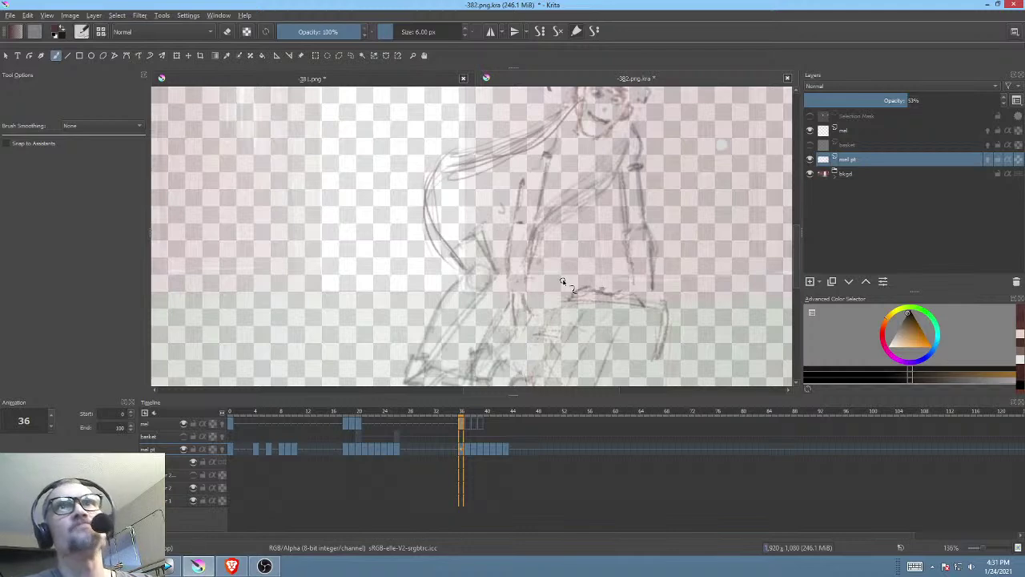
left_click_drag(567, 153, 579, 217)
left_click(859, 129)
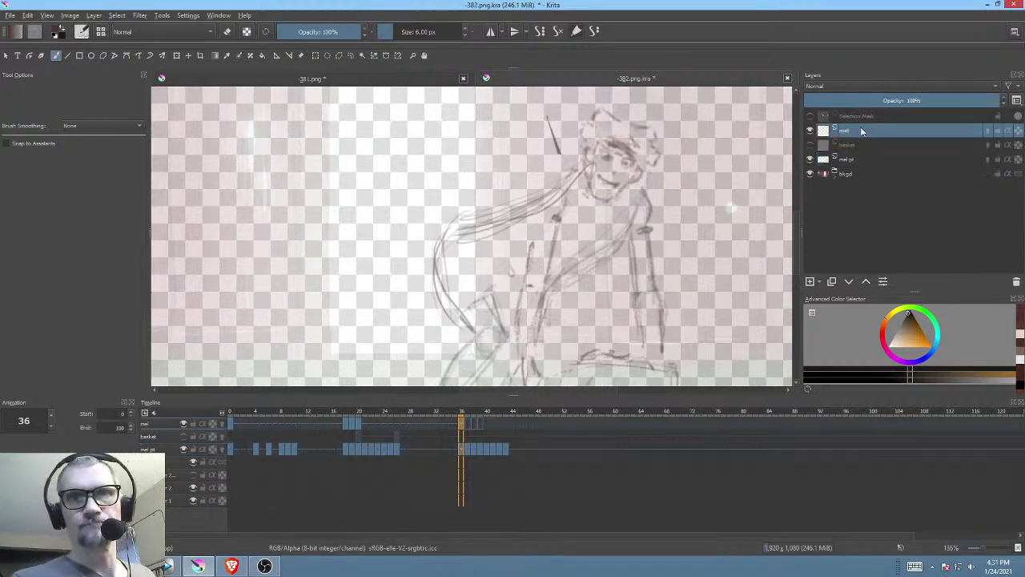
left_click(448, 422)
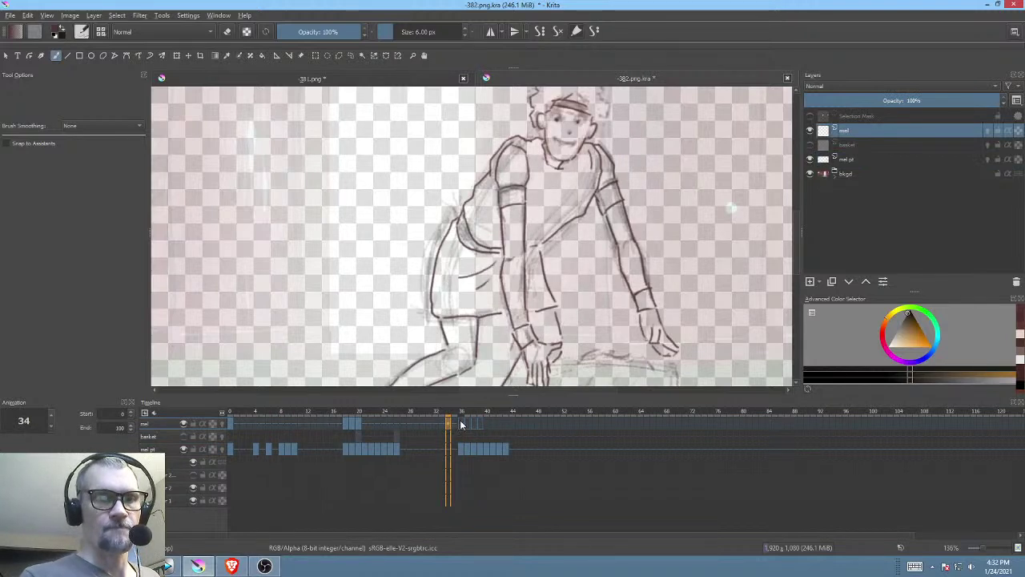
left_click(461, 421)
mouse_move(559, 186)
left_mouse_down()
mouse_move(536, 233)
mouse_move(563, 234)
mouse_move(537, 231)
mouse_move(529, 262)
mouse_move(564, 248)
mouse_move(567, 207)
mouse_move(678, 225)
mouse_move(663, 174)
left_mouse_up()
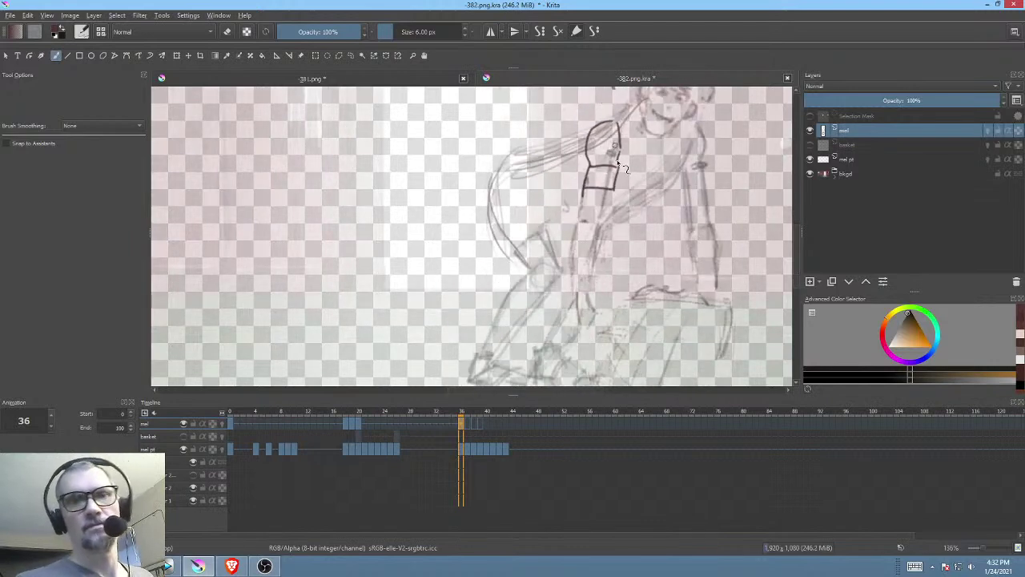
Step: Erase the front edge of the near upper arm and redraw it slightly further in, narrowing the arm
key("e")
mouse_move(629, 144)
left_mouse_down()
mouse_move(613, 150)
mouse_move(637, 158)
left_mouse_up()
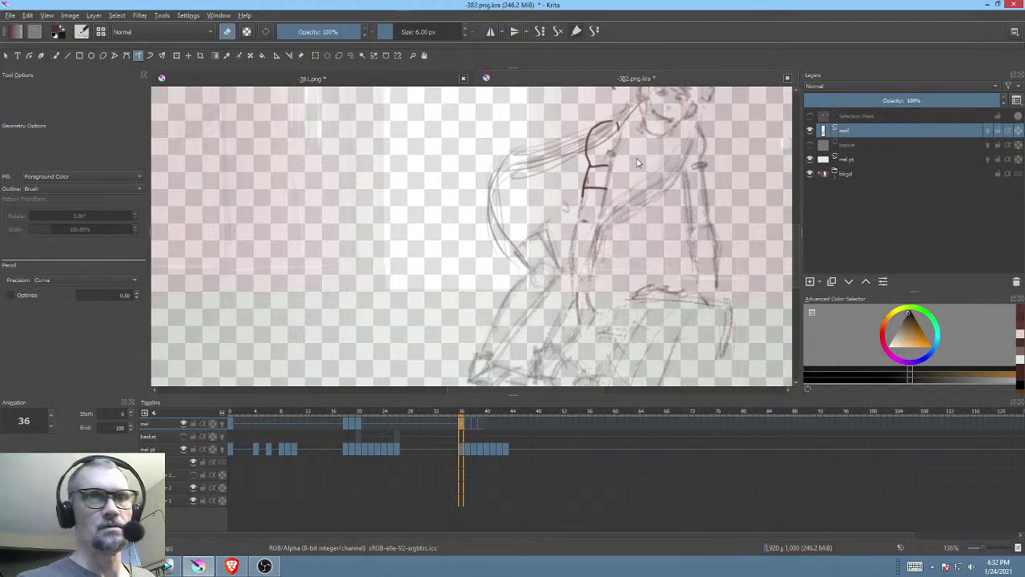
key("b")
key("e")
left_click_drag(619, 134, 612, 191)
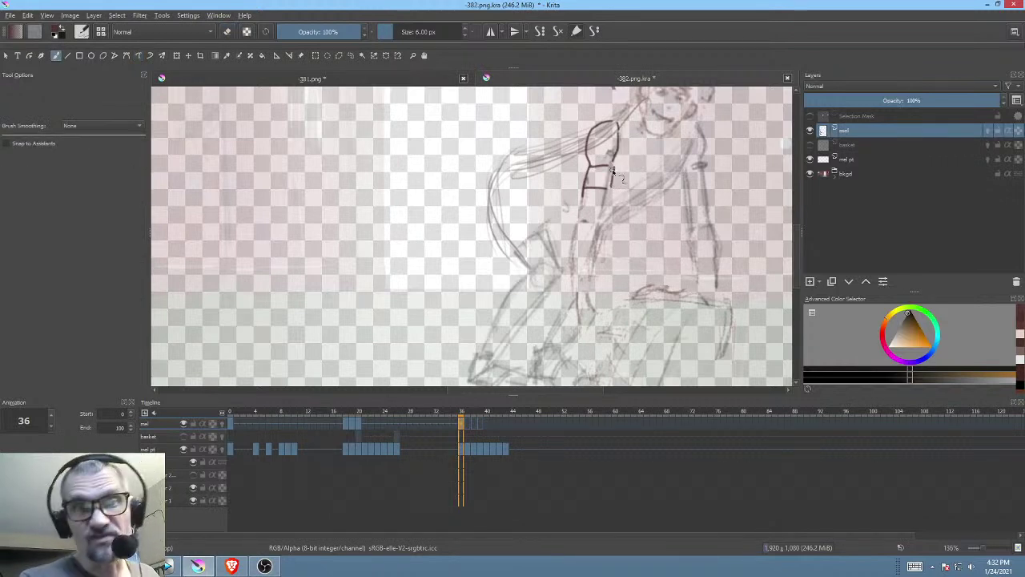
Step: Ink the near arm below the armband, with its elbow, forearm and wristband on frame 36
left_click_drag(628, 233, 636, 214)
left_click_drag(594, 176, 588, 198)
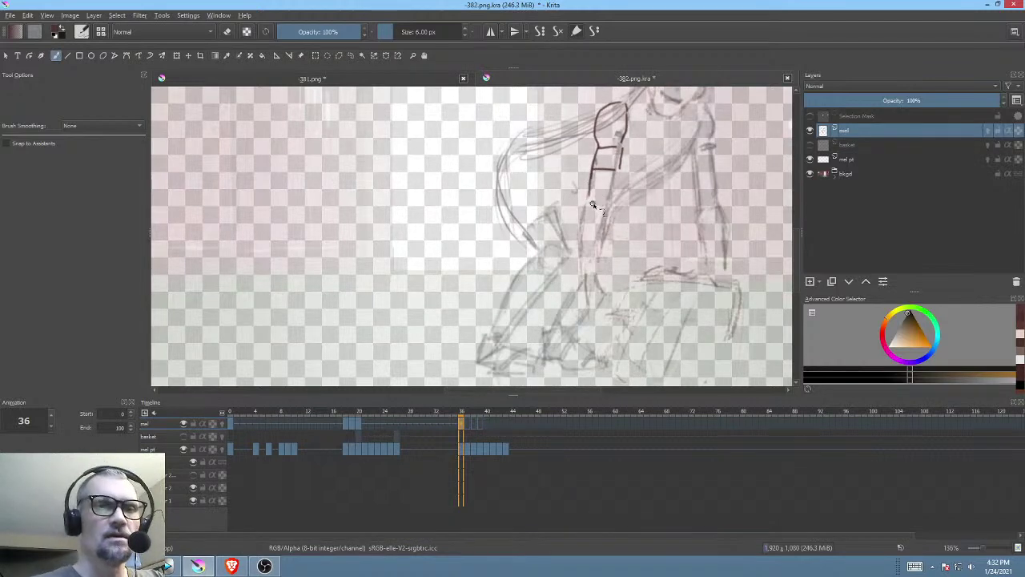
mouse_move(588, 199)
left_mouse_down()
mouse_move(581, 281)
mouse_move(601, 275)
mouse_move(582, 256)
left_mouse_up()
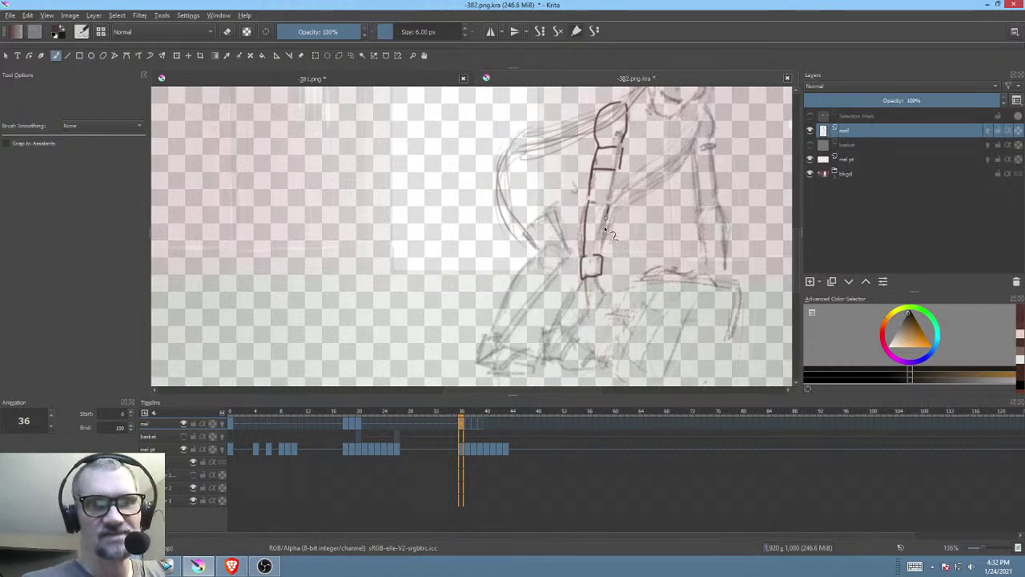
Step: Ink the line of the back from the near shoulder, the curved waistband and a first back edge for the skirt
mouse_move(693, 231)
left_mouse_down()
mouse_move(684, 252)
mouse_move(696, 270)
left_mouse_up()
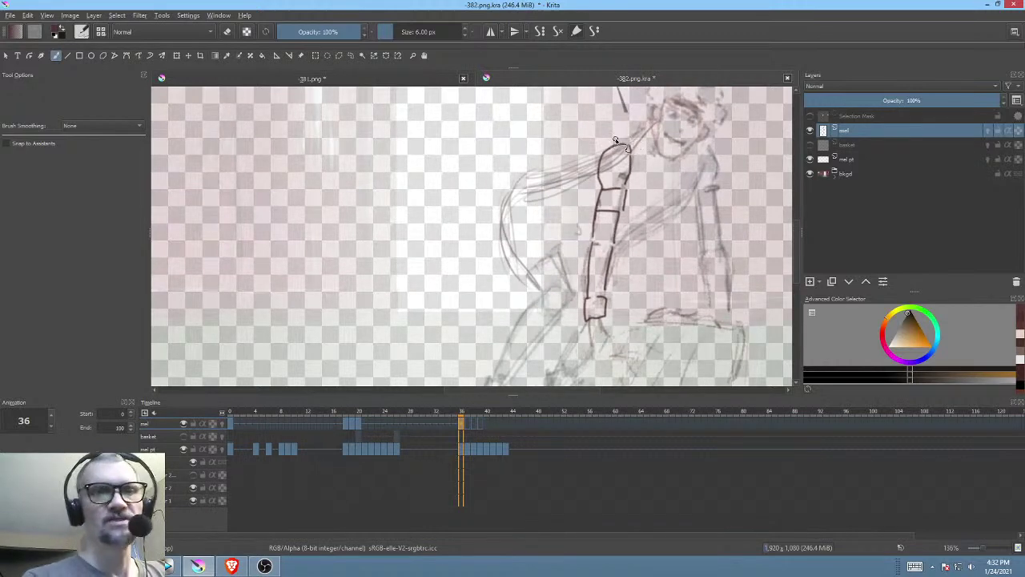
mouse_move(613, 142)
left_mouse_down()
mouse_move(638, 144)
mouse_move(547, 174)
mouse_move(570, 241)
mouse_move(580, 237)
left_mouse_up()
left_click_drag(545, 180, 542, 216)
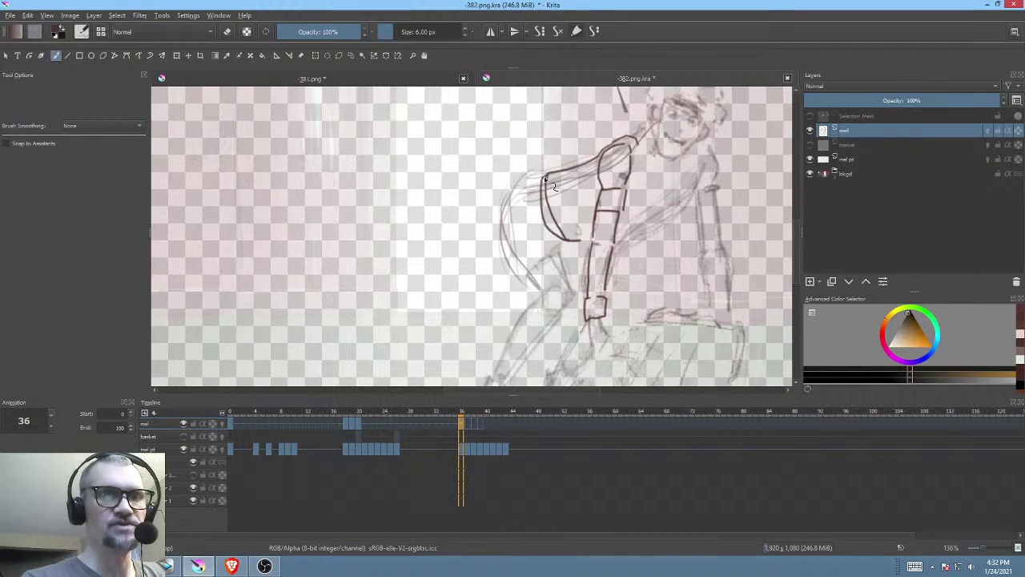
mouse_move(538, 180)
left_mouse_down()
mouse_move(515, 192)
mouse_move(517, 260)
left_mouse_up()
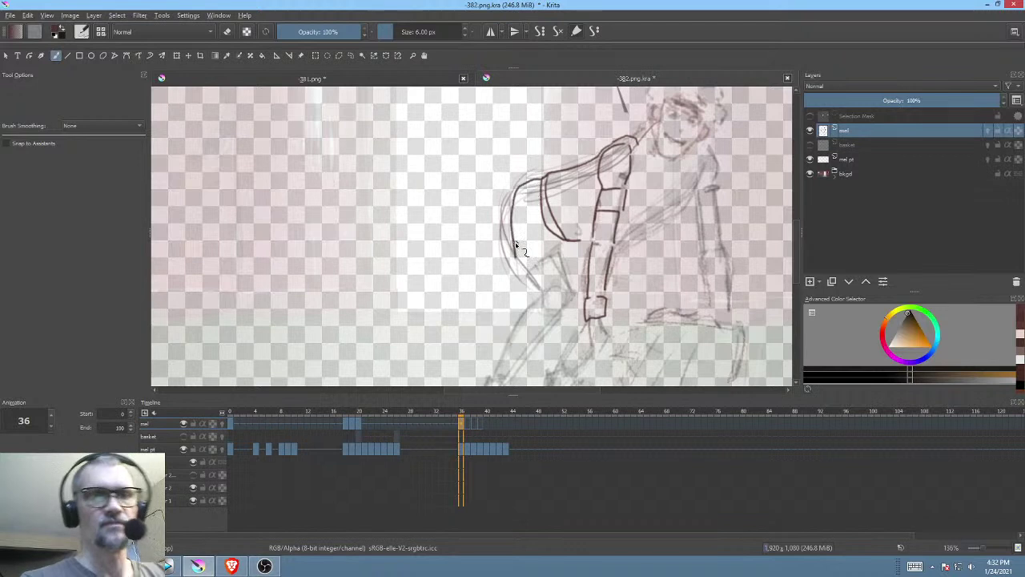
Step: Erase and redraw the back edge of the skirt further out, and ink the hem and the folds below the waistband
key("e")
left_click_drag(525, 194, 520, 269)
key("b")
mouse_move(526, 186)
left_mouse_down()
mouse_move(504, 223)
mouse_move(522, 277)
left_mouse_up()
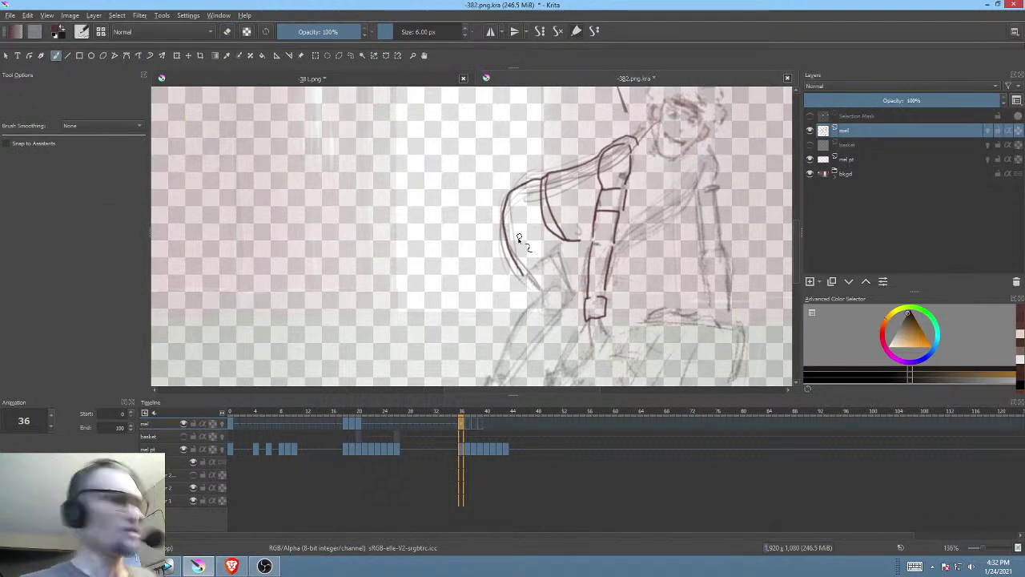
key("p")
key("e")
left_click_drag(509, 212, 527, 282)
key("b")
key("e")
mouse_move(507, 210)
left_mouse_down()
mouse_move(502, 273)
mouse_move(569, 257)
mouse_move(576, 241)
mouse_move(567, 237)
mouse_move(531, 245)
mouse_move(563, 239)
left_mouse_up()
Step: Ink the leg below the skirt on frame 36, with the thigh, the bent knee and the shin down to the heel
mouse_move(641, 297)
left_mouse_down()
mouse_move(678, 213)
mouse_move(655, 252)
mouse_move(678, 268)
mouse_move(636, 234)
left_mouse_up()
mouse_move(568, 195)
left_mouse_down()
mouse_move(627, 237)
mouse_move(604, 213)
mouse_move(581, 238)
mouse_move(523, 361)
mouse_move(645, 229)
left_mouse_up()
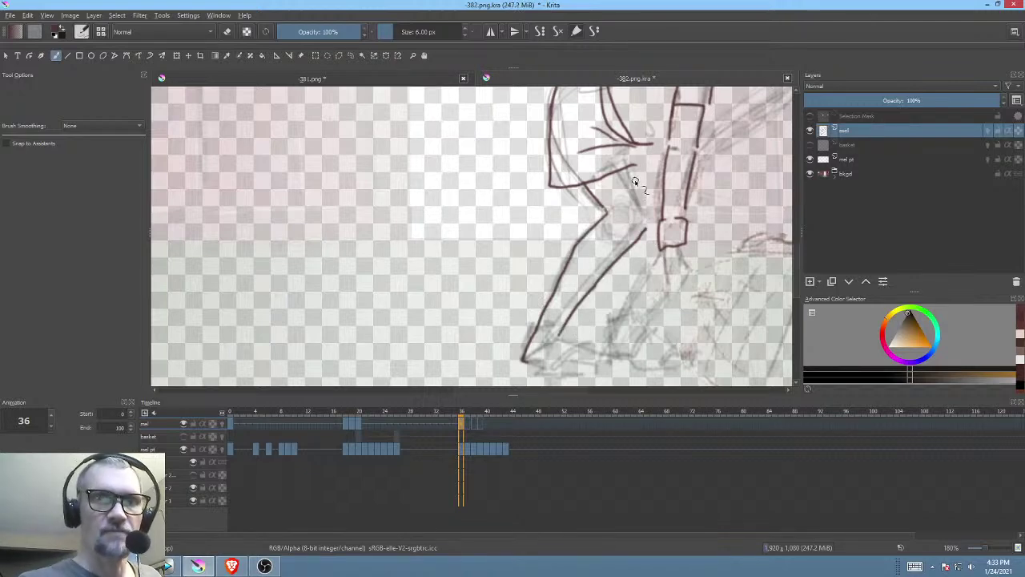
left_click_drag(628, 169, 650, 215)
mouse_move(653, 274)
left_mouse_down()
mouse_move(660, 255)
mouse_move(632, 208)
left_mouse_up()
Step: Ink the foot's sole and toes with the sandal straps across the ankle and instep
left_click_drag(632, 256, 608, 252)
mouse_move(526, 278)
left_mouse_down()
mouse_move(551, 287)
mouse_move(531, 321)
mouse_move(553, 295)
mouse_move(559, 308)
mouse_move(575, 301)
mouse_move(555, 328)
mouse_move(575, 298)
mouse_move(558, 321)
mouse_move(536, 319)
mouse_move(603, 319)
mouse_move(560, 323)
mouse_move(558, 299)
left_mouse_up()
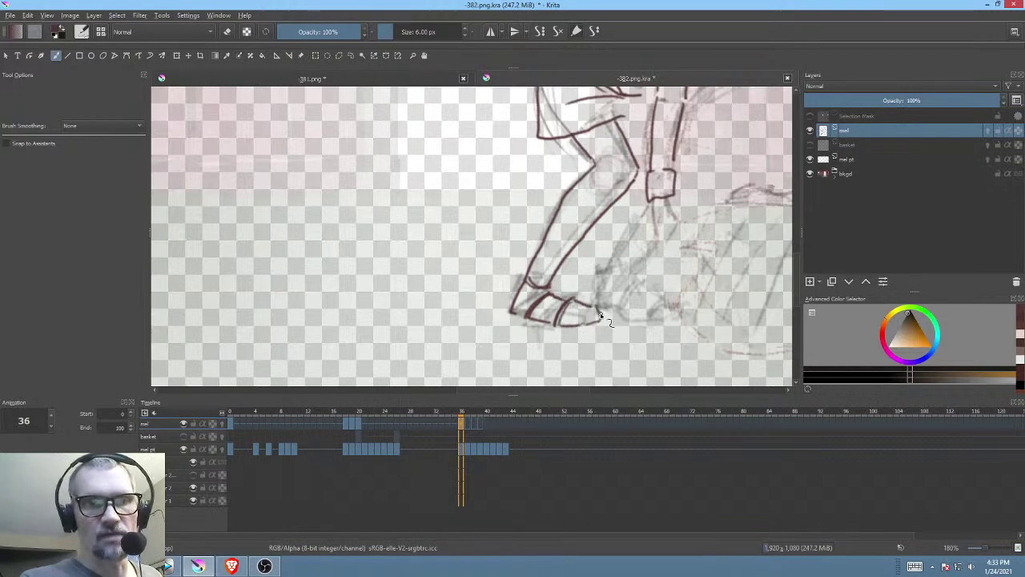
mouse_move(666, 277)
left_mouse_down()
mouse_move(569, 337)
mouse_move(564, 382)
left_mouse_up()
Step: Close the front edge of the near armband, and ink the neckline and the front of the torso from the far shoulder to the near elbow
mouse_move(521, 225)
left_mouse_down()
mouse_move(541, 227)
mouse_move(551, 256)
mouse_move(549, 282)
mouse_move(533, 281)
left_mouse_up()
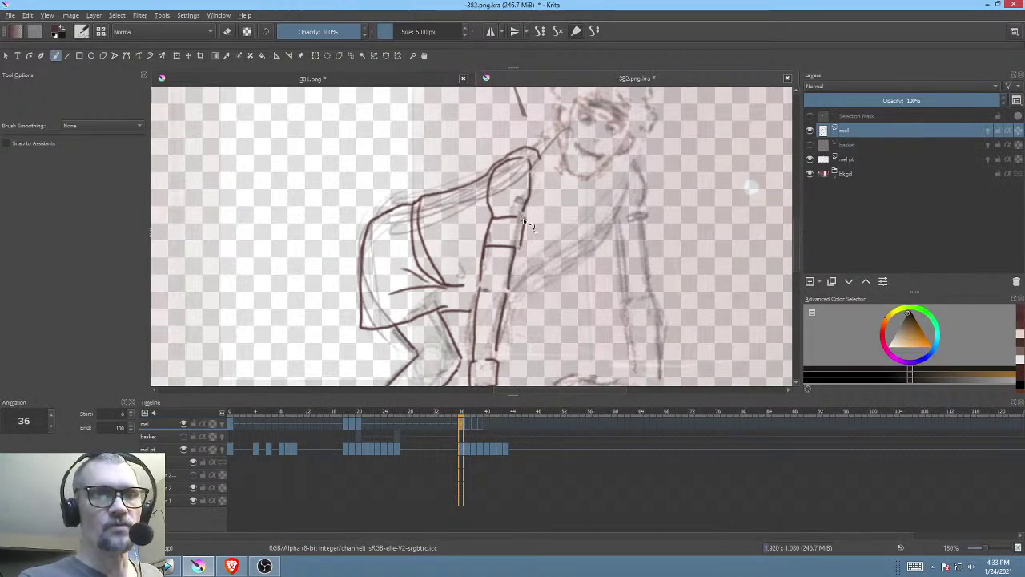
mouse_move(554, 225)
left_mouse_down()
mouse_move(588, 279)
mouse_move(589, 315)
left_mouse_up()
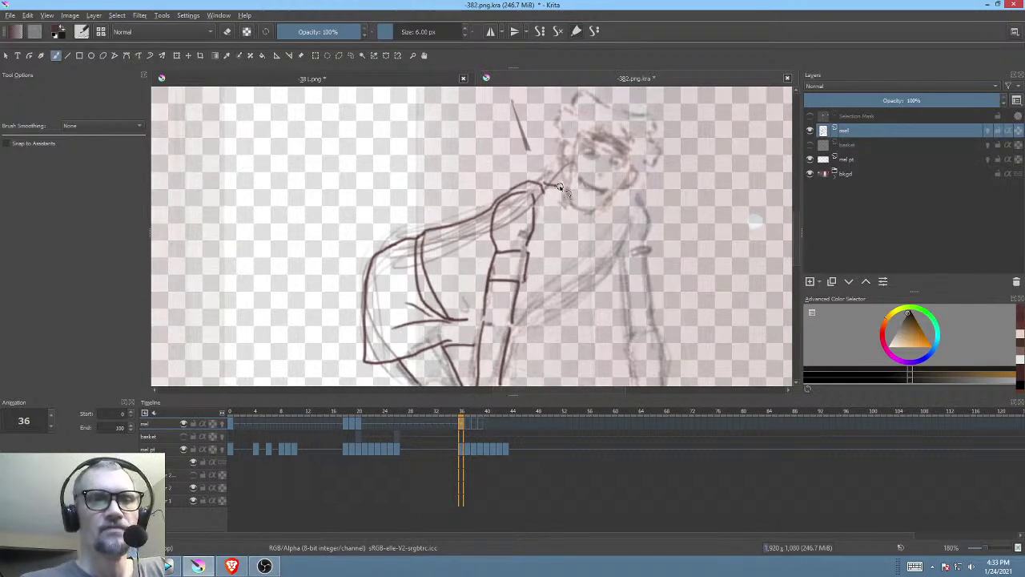
left_click_drag(643, 206, 626, 229)
left_click_drag(565, 274, 590, 254)
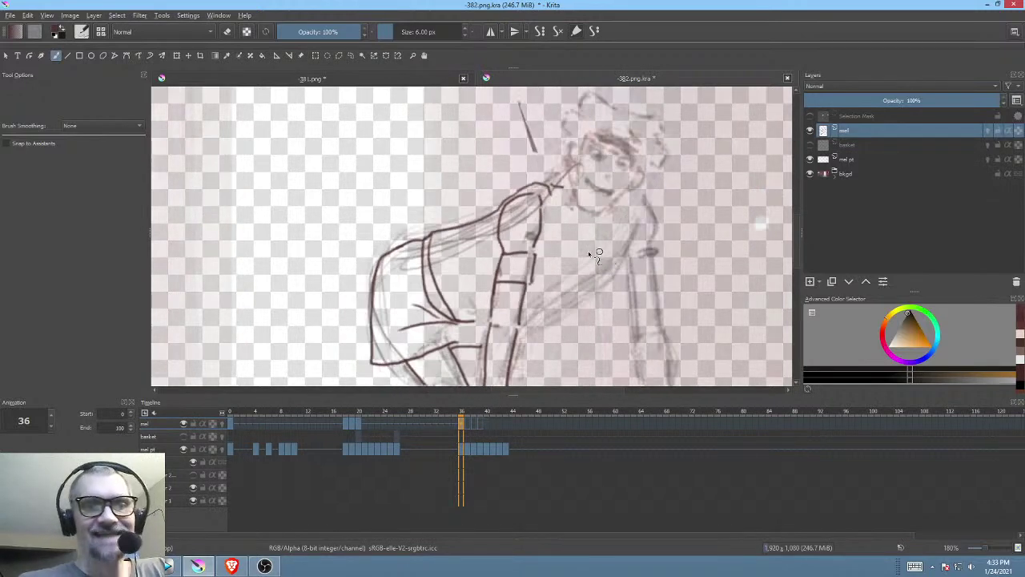
mouse_move(527, 323)
left_mouse_down()
mouse_move(619, 265)
mouse_move(640, 211)
mouse_move(635, 195)
mouse_move(559, 283)
left_mouse_up()
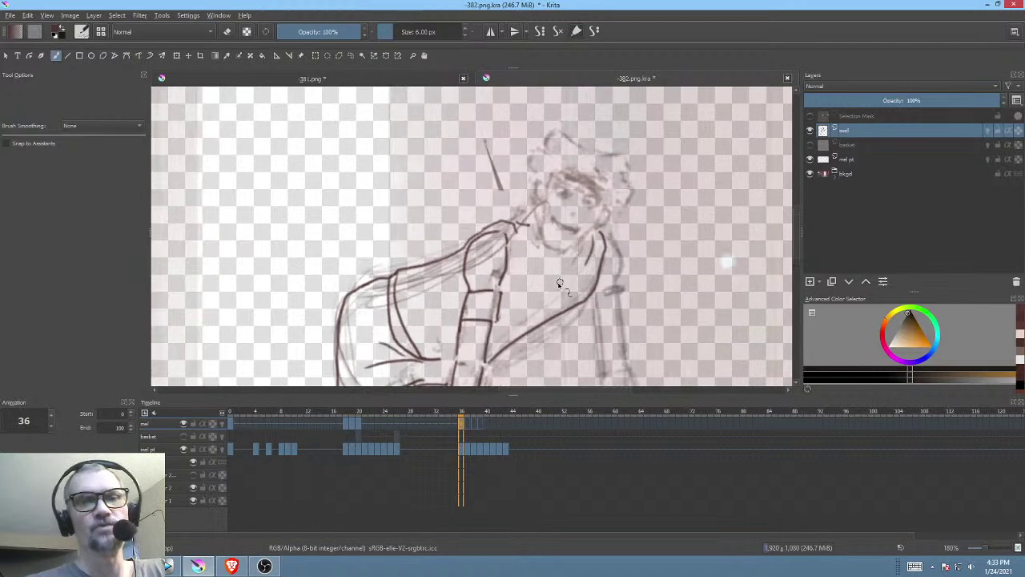
Step: Ink the far arm on frame 36, with the shoulder, upper arm, elbow and forearm down to the wristband
mouse_move(609, 239)
left_mouse_down()
mouse_move(614, 285)
mouse_move(646, 275)
mouse_move(659, 199)
mouse_move(613, 232)
mouse_move(618, 283)
mouse_move(631, 275)
mouse_move(622, 264)
mouse_move(632, 322)
mouse_move(685, 263)
mouse_move(667, 240)
left_mouse_up()
left_click_drag(640, 155, 628, 202)
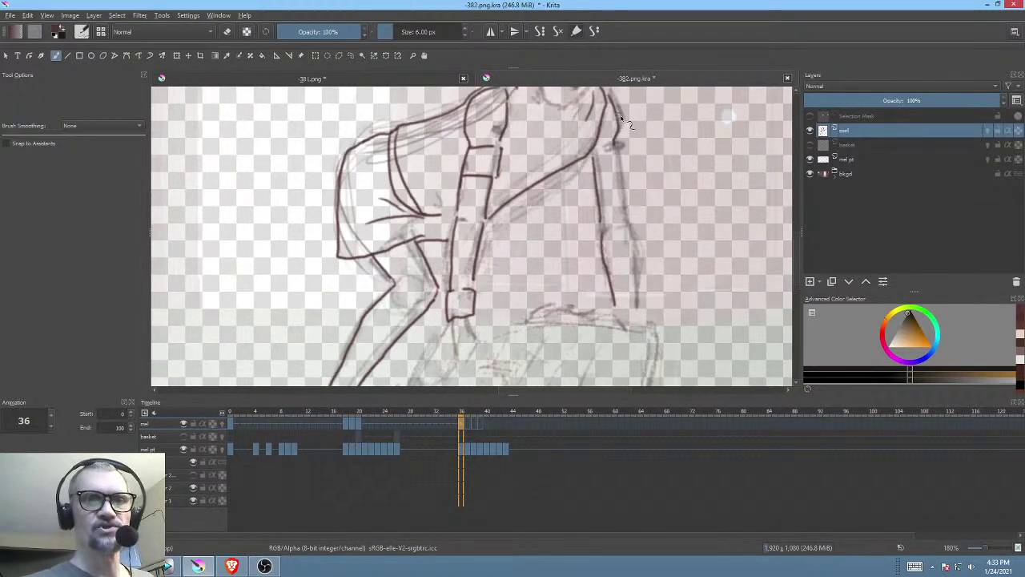
mouse_move(617, 144)
left_mouse_down()
mouse_move(638, 301)
mouse_move(615, 229)
mouse_move(624, 292)
mouse_move(649, 250)
left_mouse_up()
left_click_drag(647, 286, 639, 311)
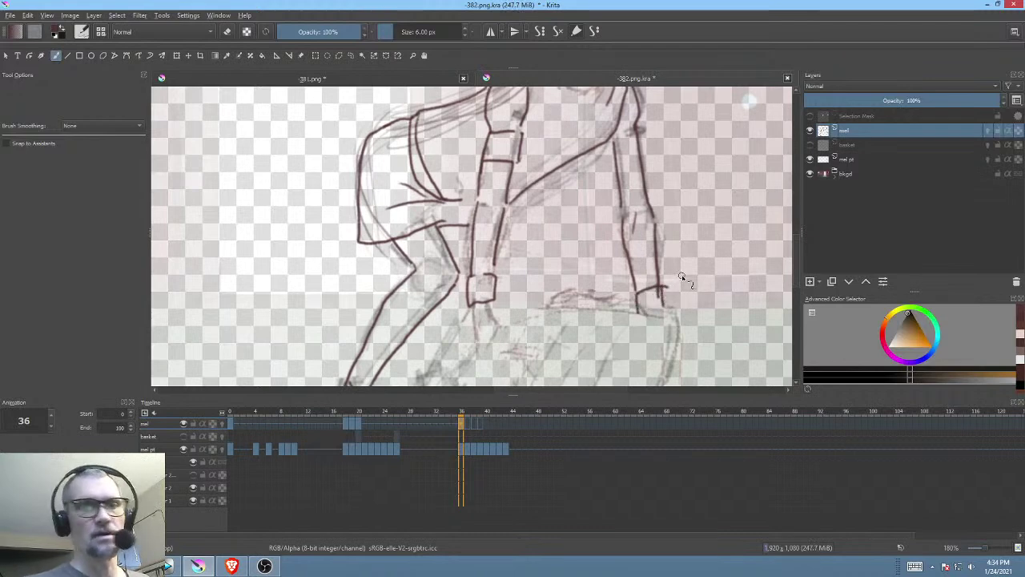
Step: Erase the overshooting end of the far wristband's upper line and tidy the wrist's outer edge
key("e")
mouse_move(671, 284)
left_mouse_down()
mouse_move(659, 274)
mouse_move(665, 309)
mouse_move(686, 272)
left_mouse_up()
key("b")
key("e")
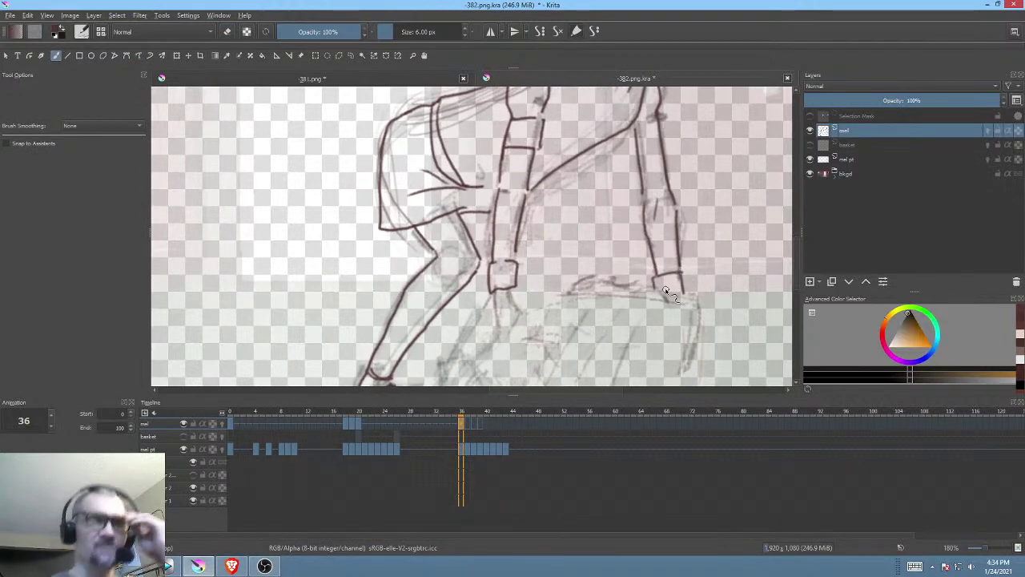
Step: Ink the first edge of the near hand below its wristband and the short waist line in front of the near elbow
mouse_move(621, 240)
left_mouse_down()
mouse_move(618, 217)
mouse_move(616, 245)
left_mouse_up()
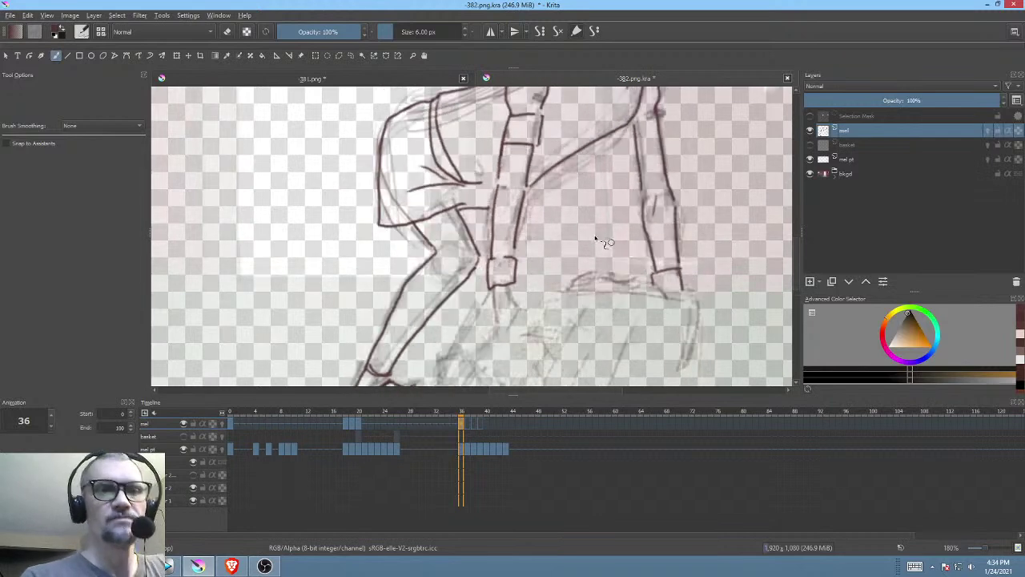
left_click_drag(497, 293, 497, 316)
left_click_drag(550, 257, 564, 197)
left_click_drag(612, 236, 626, 273)
scroll(626, 273, "down", 4)
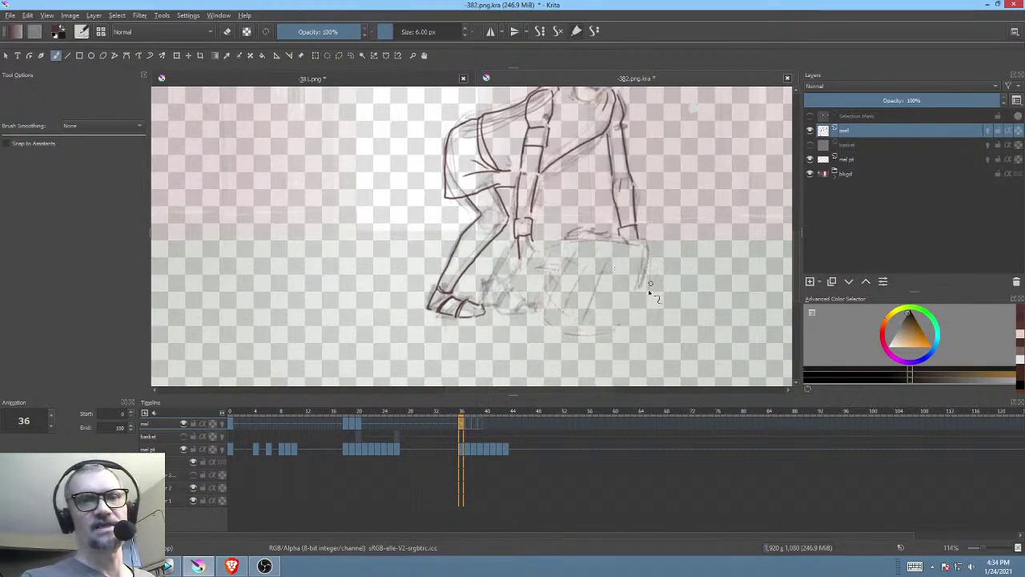
scroll(545, 269, "up", 4)
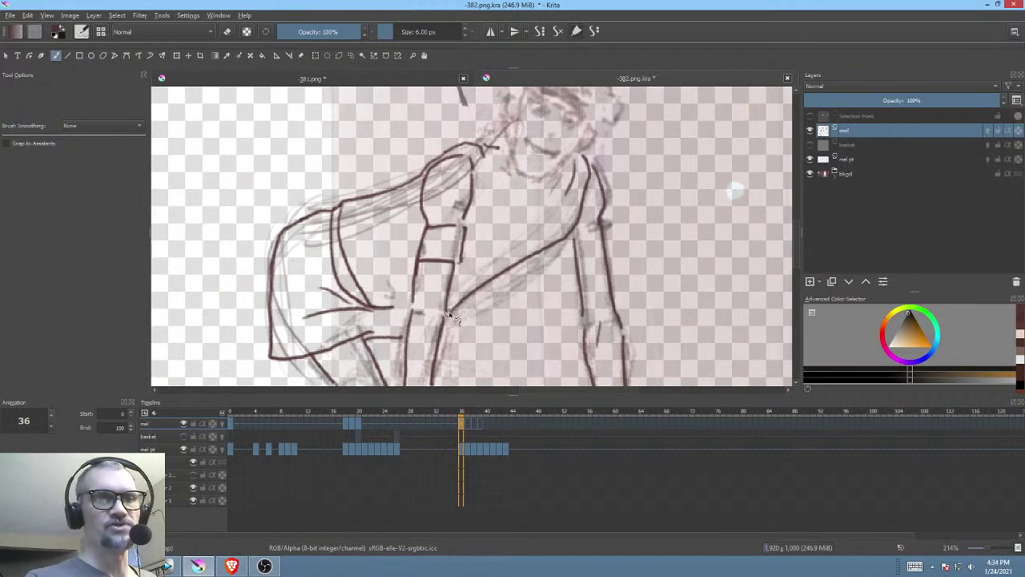
mouse_move(487, 338)
left_mouse_down()
mouse_move(529, 333)
mouse_move(577, 217)
mouse_move(655, 144)
mouse_move(612, 221)
mouse_move(615, 304)
left_mouse_up()
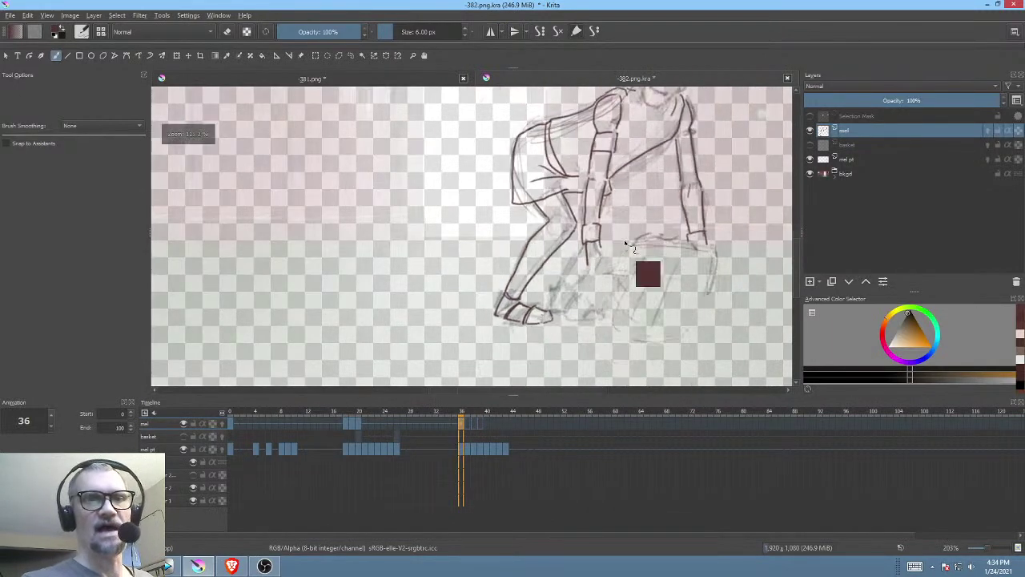
left_click_drag(632, 229, 598, 211)
Step: Compare the pose with frame 20, and ink the front edge and hem corner of the skirt beyond the near forearm on frame 36
key("comma")
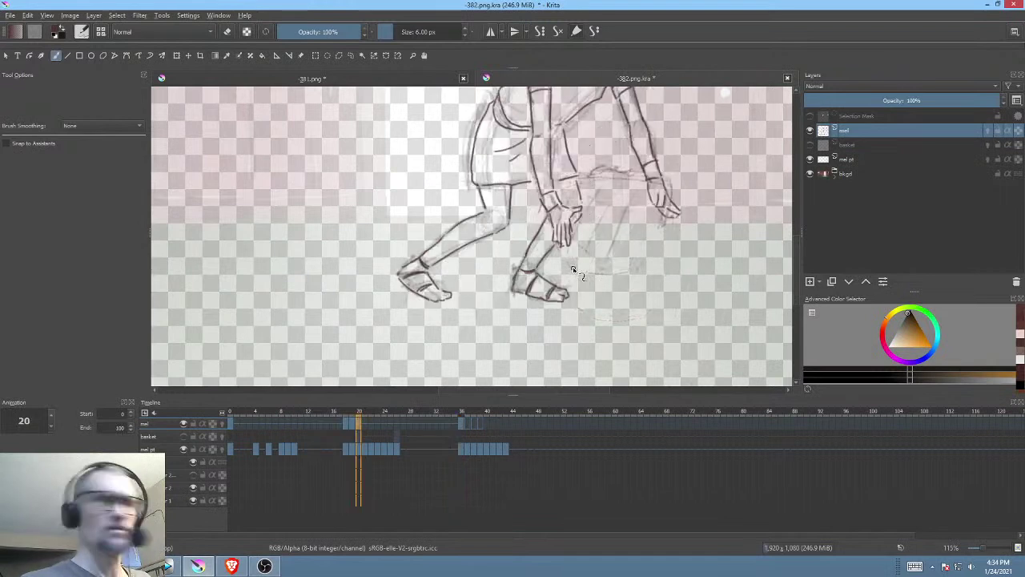
key("comma")
key("Right")
key("Down")
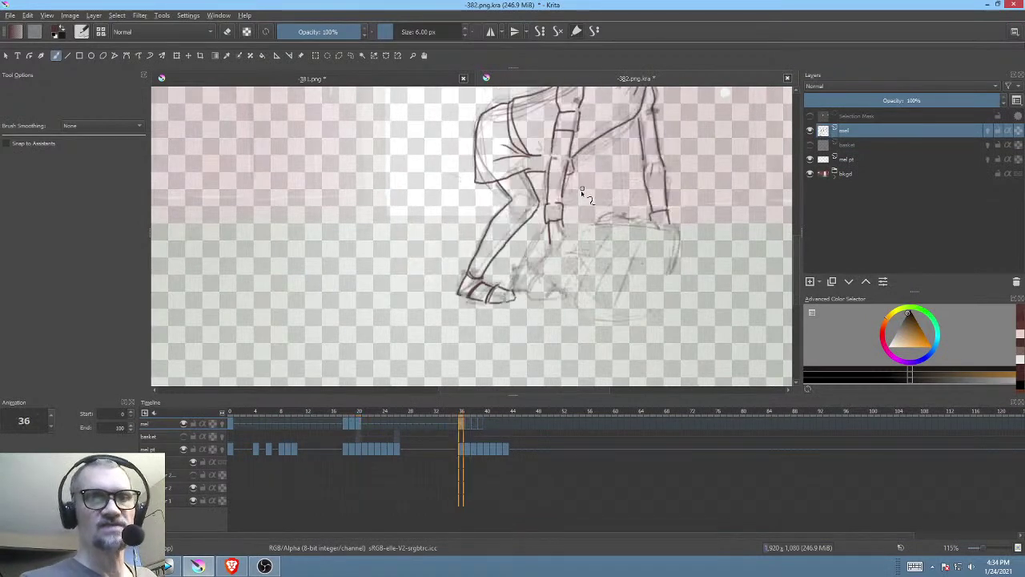
left_click_drag(573, 224, 586, 213)
left_click_drag(572, 175, 585, 218)
key("Up")
key("Down")
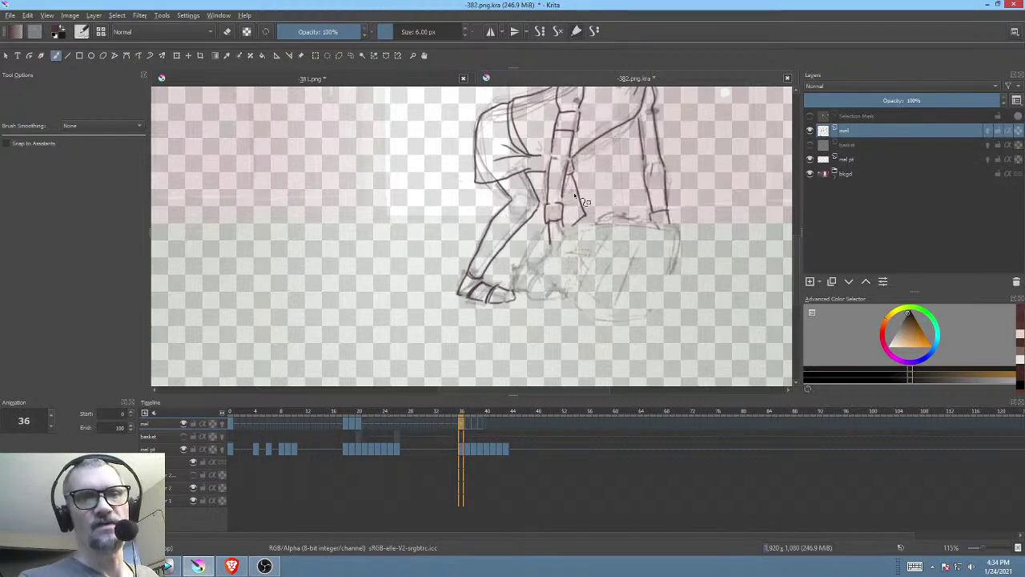
key("Up")
key("Down")
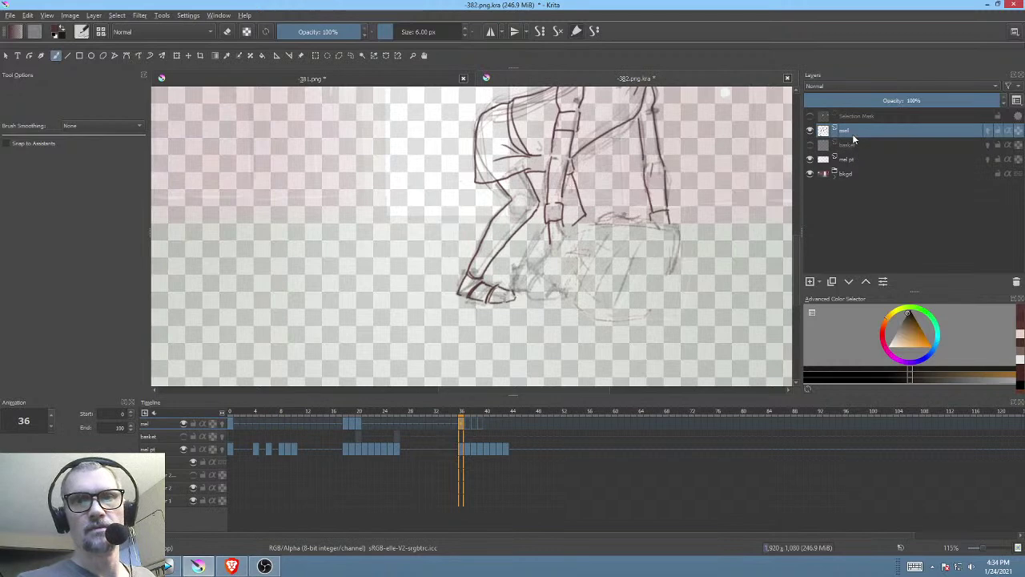
Step: Show the basket layer and outline-select the near arm from shoulder to hand on frame 36's mel layer
left_click(811, 145)
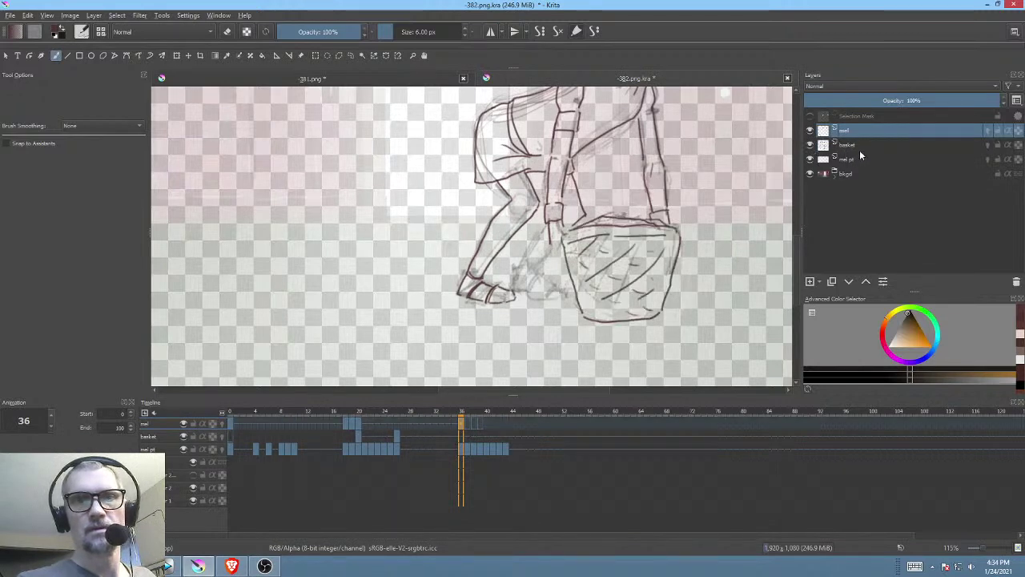
left_click_drag(620, 234, 612, 277)
left_click_drag(578, 212, 568, 242)
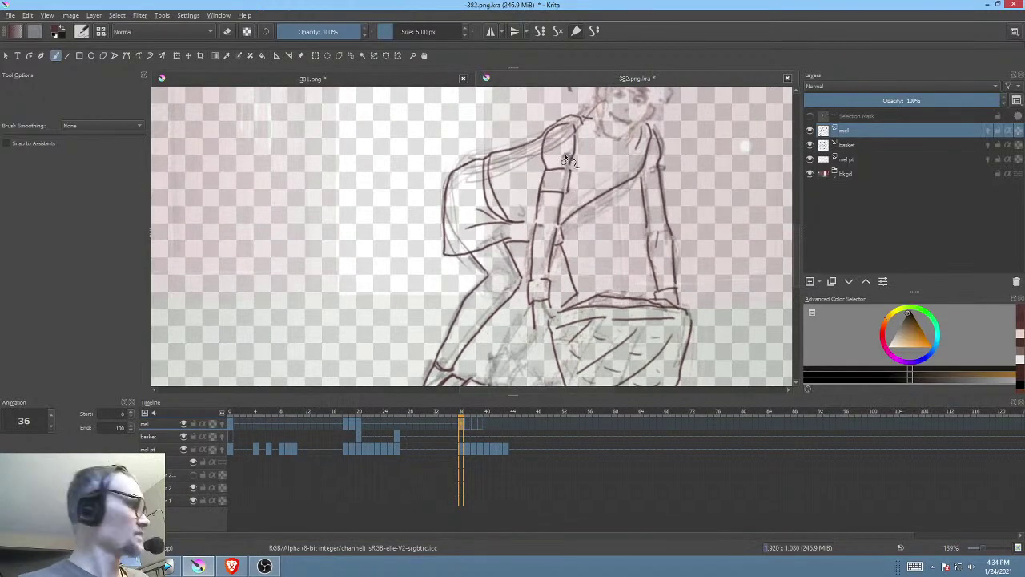
key("l")
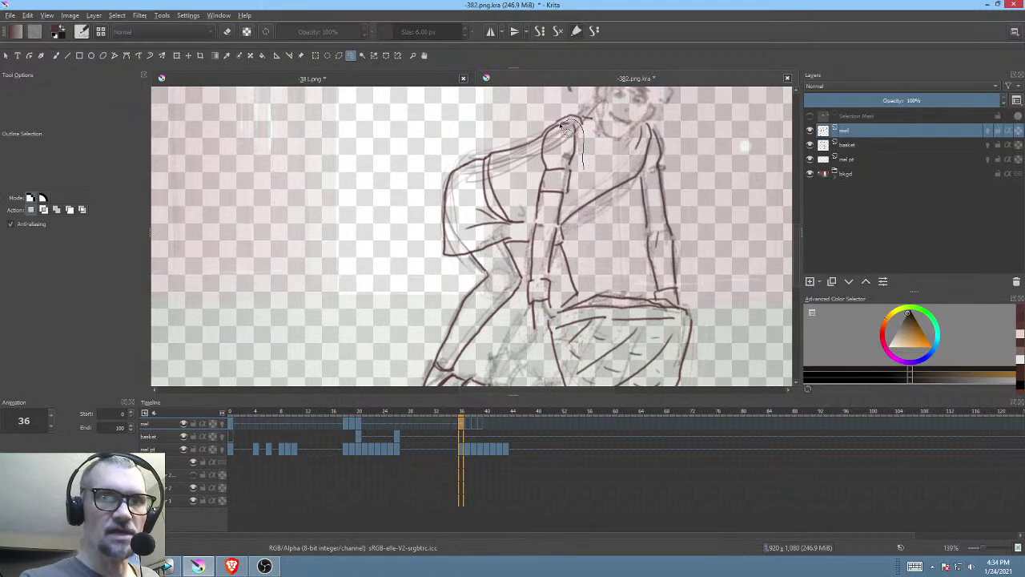
left_click_drag(547, 137, 539, 191)
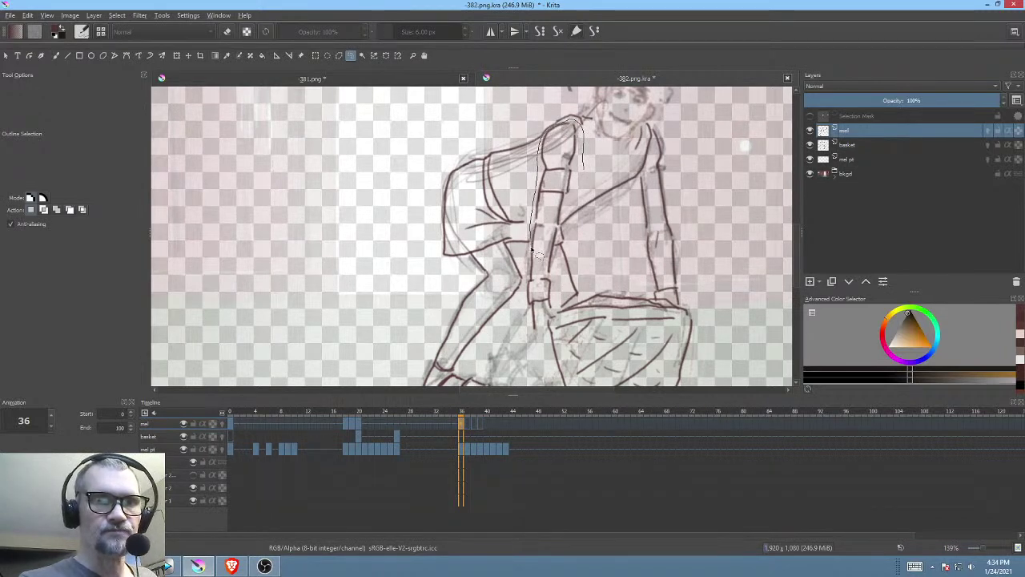
left_click_drag(527, 298, 542, 331)
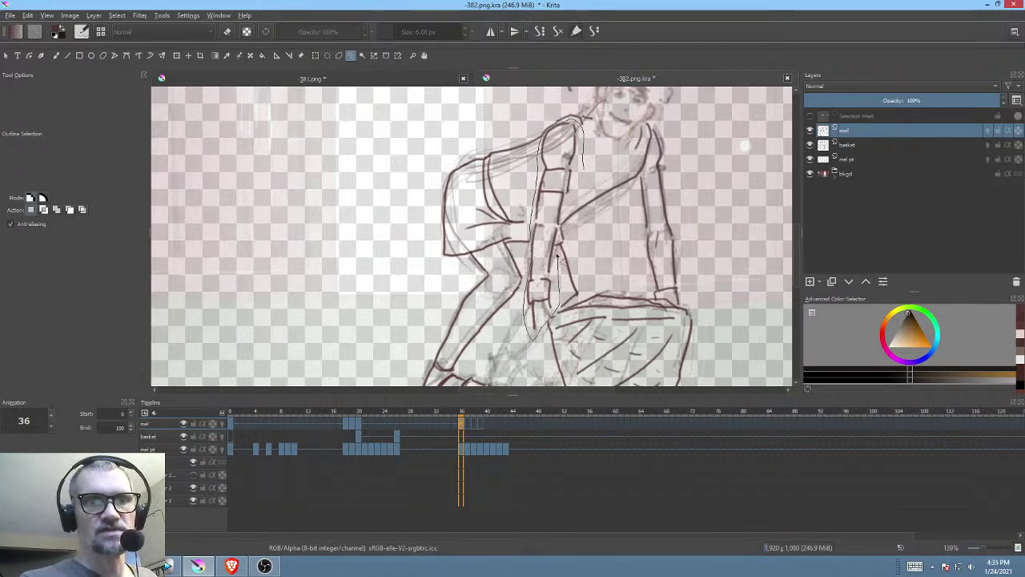
left_click_drag(559, 246, 565, 215)
left_click_drag(585, 163, 583, 159)
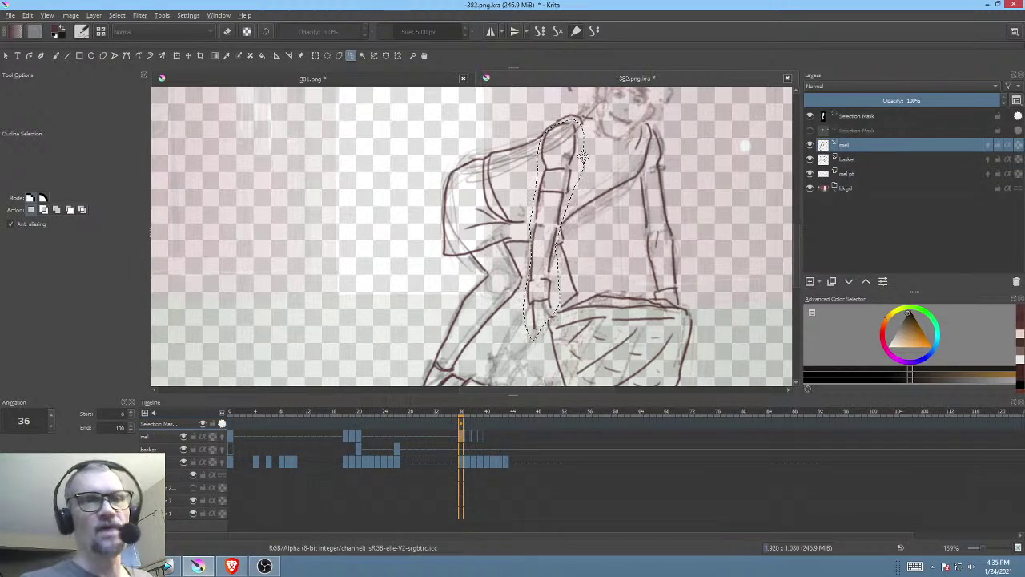
Step: Rotate the selected near arm about its shoulder so the hand meets the basket's rim, and clear the selection
key("ctrl+t")
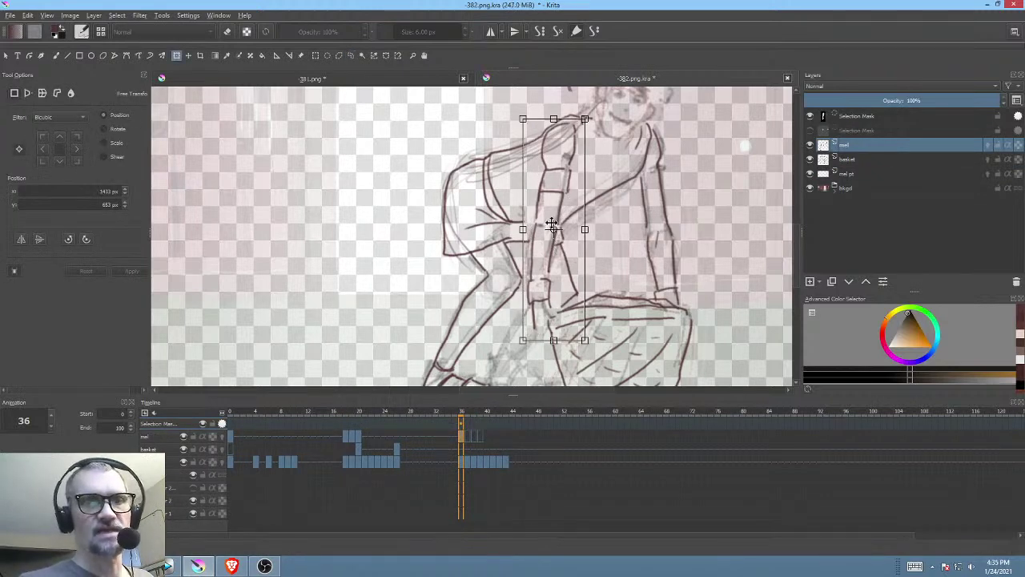
left_click_drag(555, 233, 564, 129)
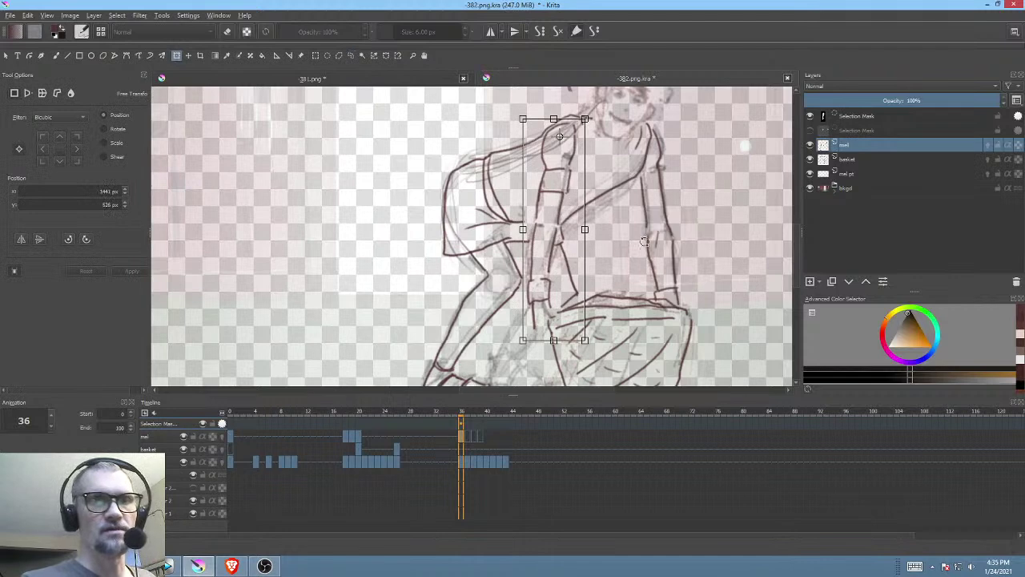
left_click_drag(630, 262, 651, 258)
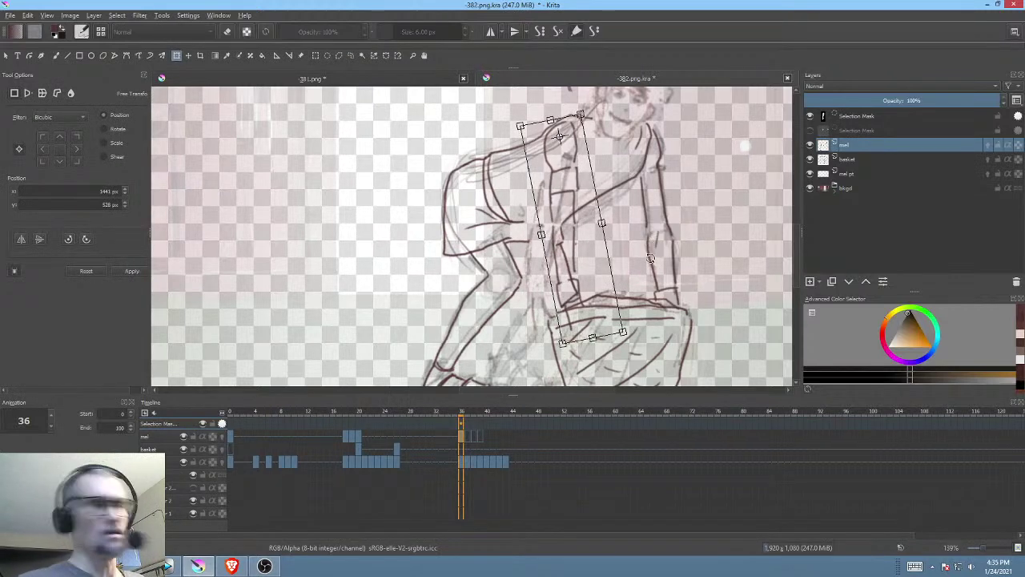
left_click_drag(626, 230, 622, 237)
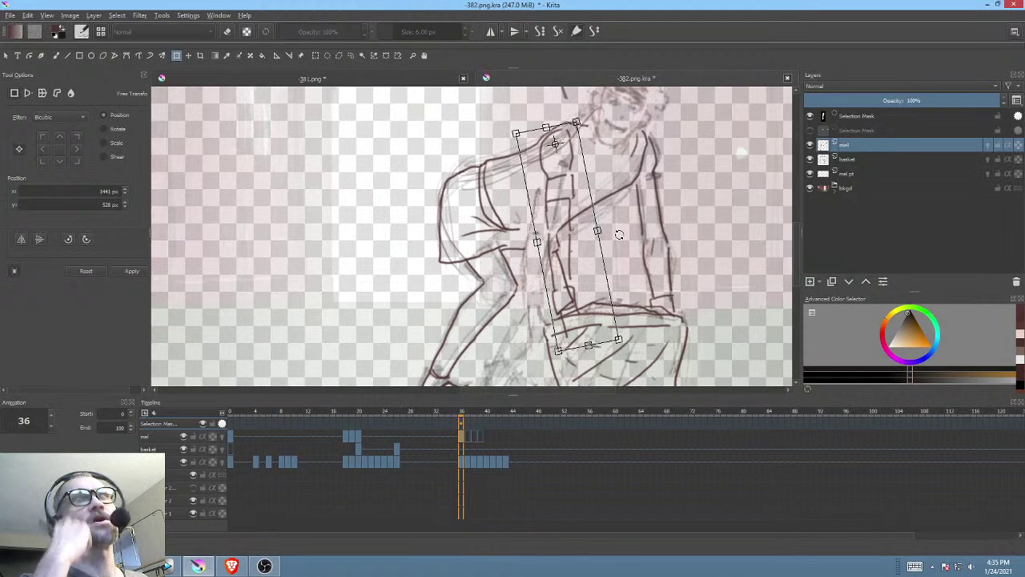
key("Return")
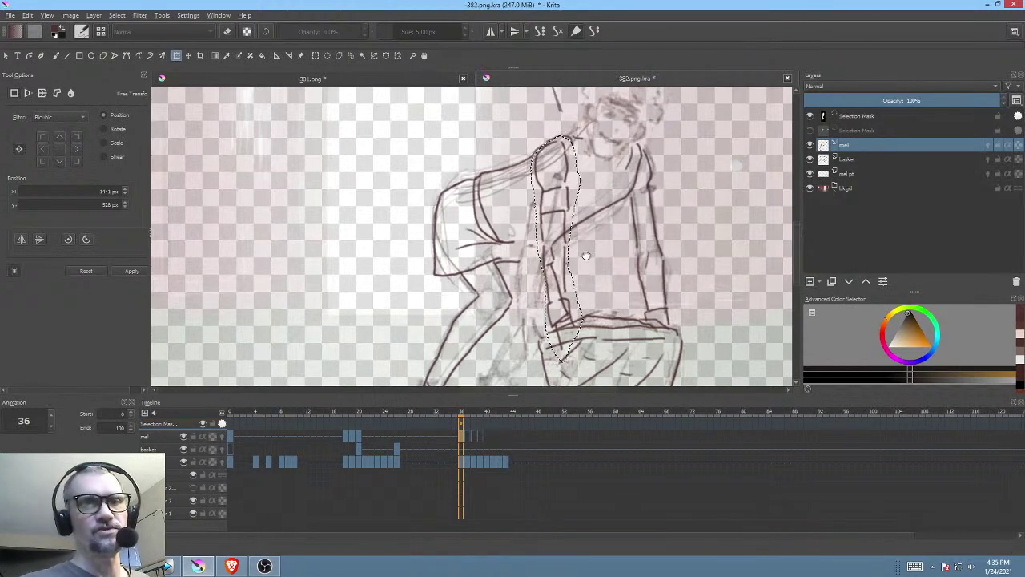
key("ctrl+shift+a")
Step: Erase the skirt and torso lines crossing the near forearm and the stray lines inside its wristband
scroll(620, 254, "up", 5)
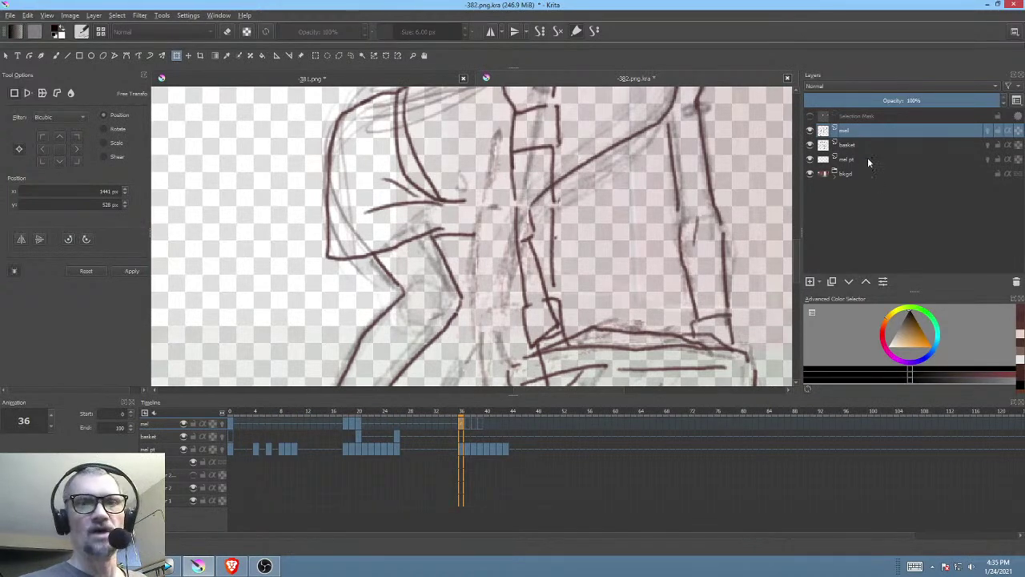
key("b")
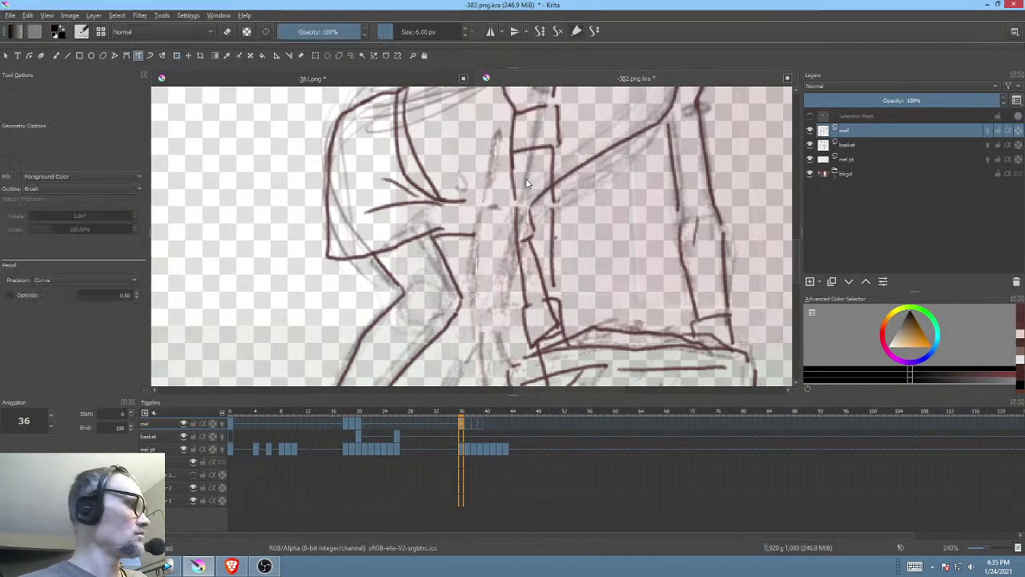
left_click_drag(541, 173, 526, 209)
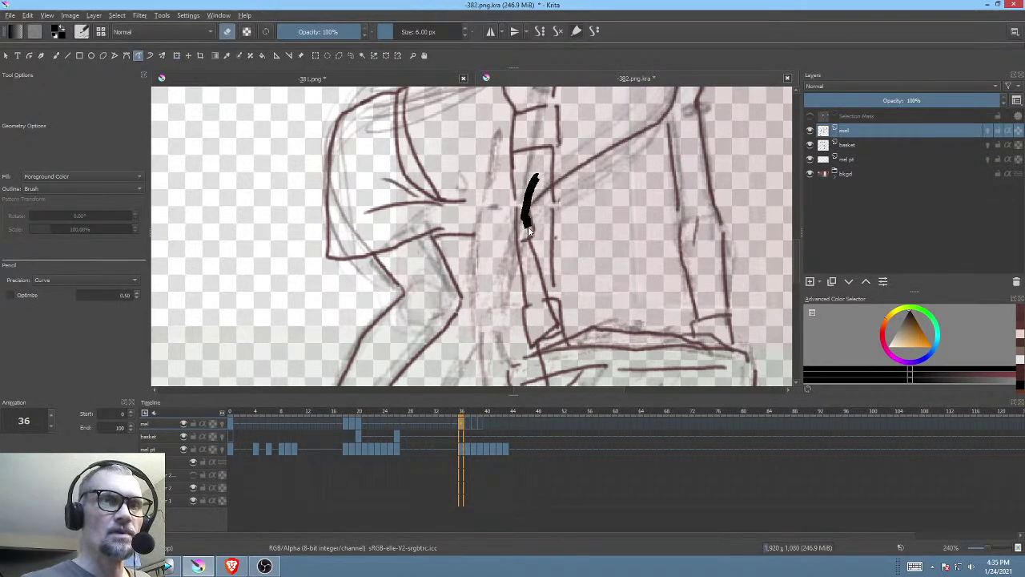
mouse_move(531, 247)
left_mouse_down()
mouse_move(547, 300)
mouse_move(548, 210)
left_mouse_up()
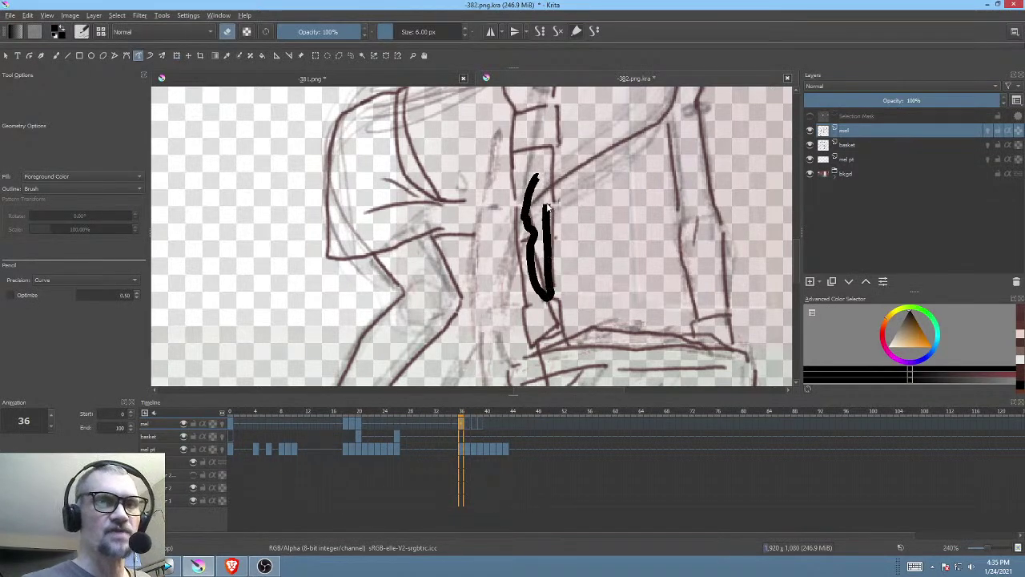
key("ctrl+z")
key("ctrl+z")
key("ctrl+z")
scroll(603, 193, "down", 2)
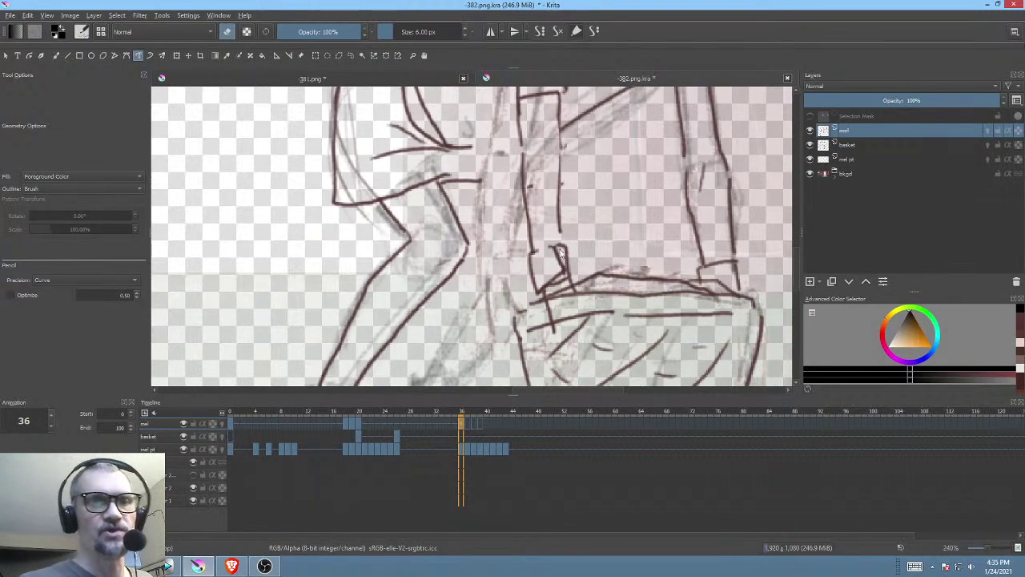
mouse_move(555, 249)
left_mouse_down()
mouse_move(550, 284)
mouse_move(567, 283)
mouse_move(563, 255)
mouse_move(606, 251)
left_mouse_up()
key("ctrl+z")
Step: Re-ink the near arm's front edge from the elbow downward and sample the dark red-brown line colour from the torso line
key("b")
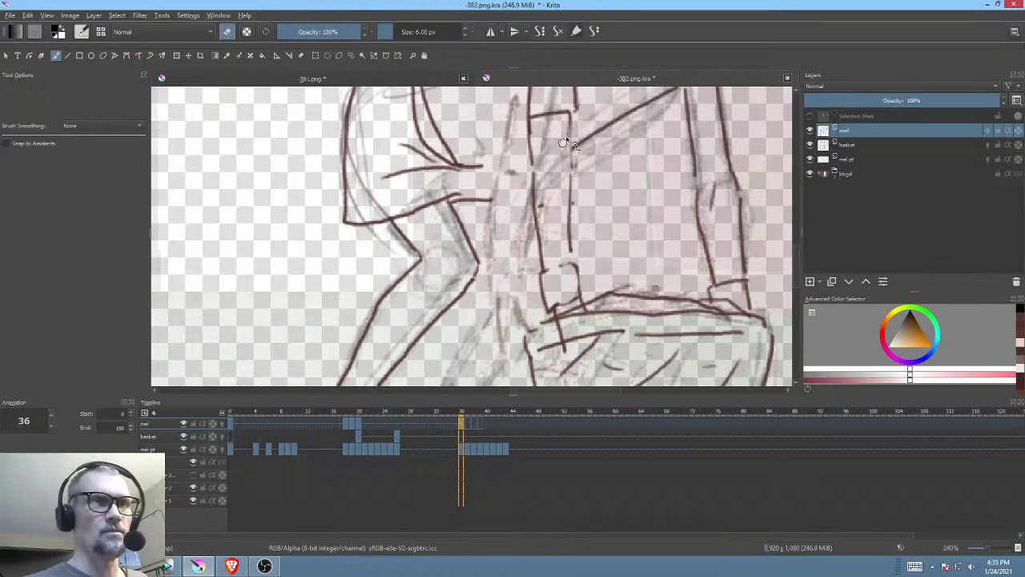
key("e")
left_click_drag(571, 112, 572, 200)
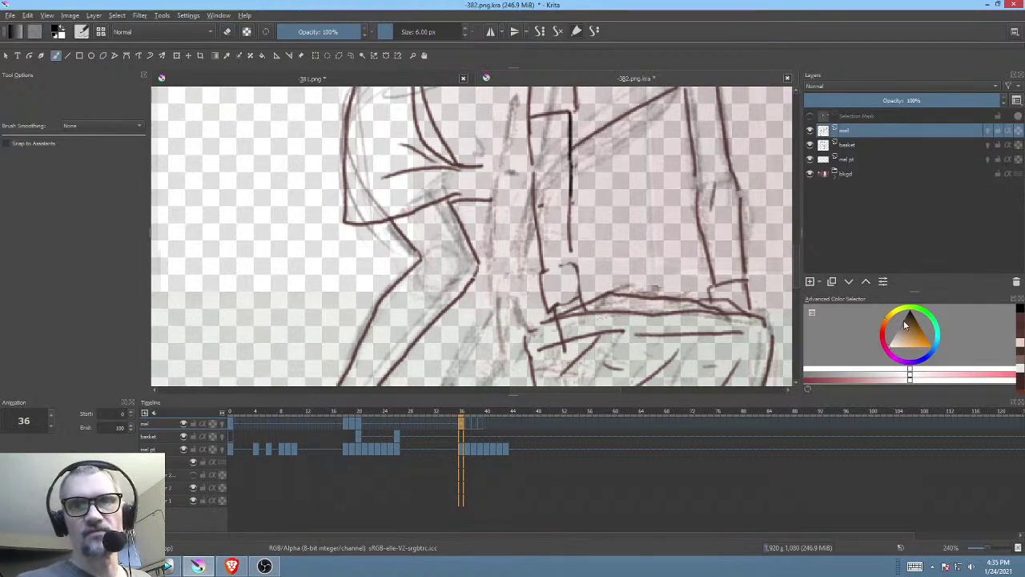
scroll(596, 200, "up", 5)
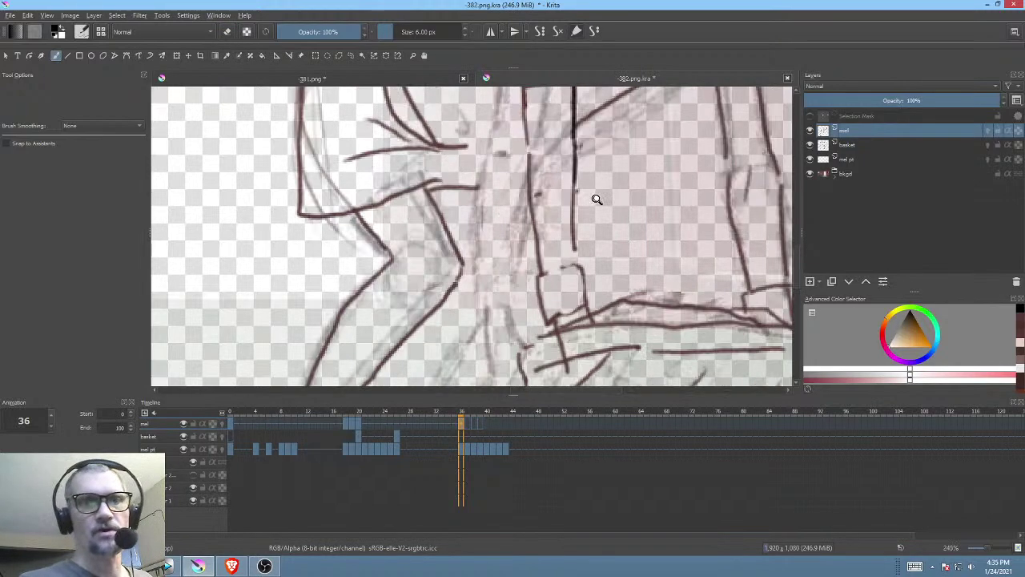
left_click_drag(572, 270, 538, 309)
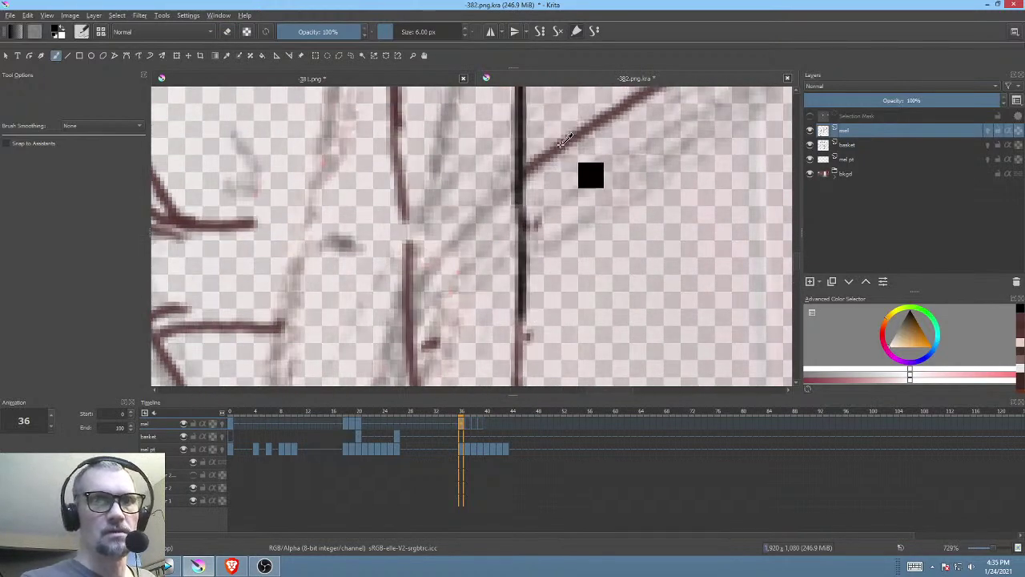
left_click(567, 145, "ctrl")
scroll(561, 201, "down", 2)
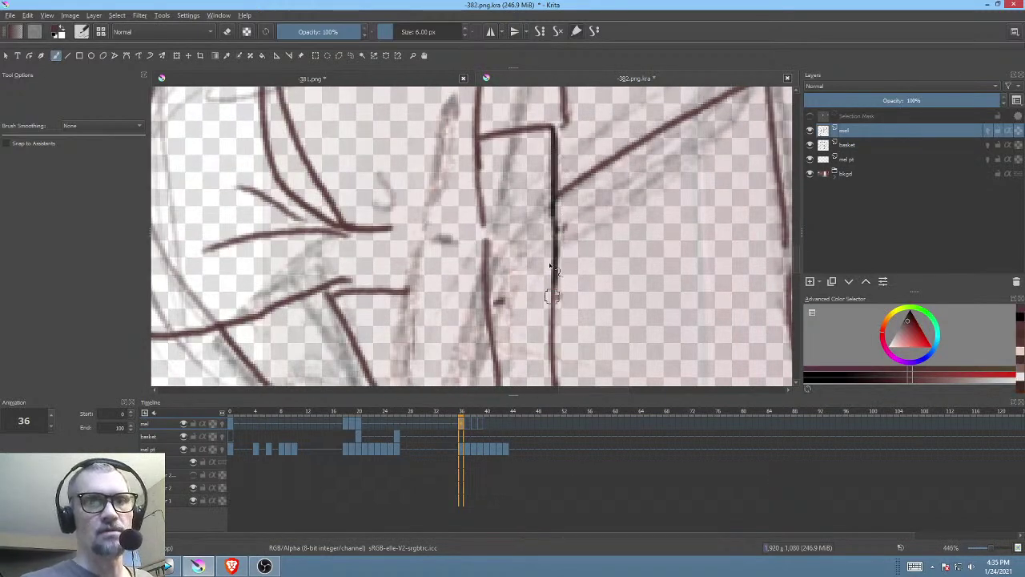
left_click_drag(564, 256, 568, 168)
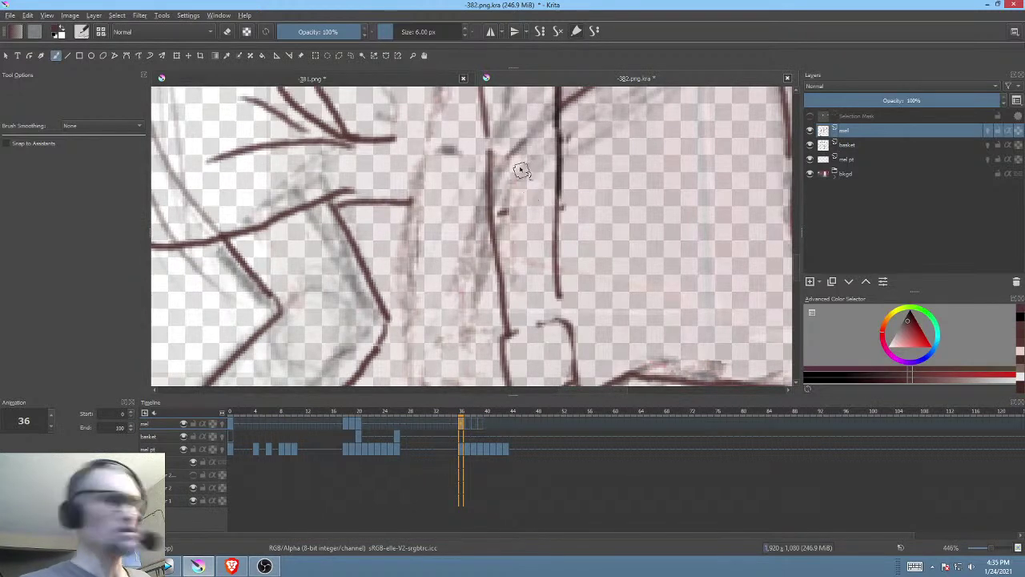
Step: Erase the leftover mark inside the near forearm beside its back edge
key("p")
key("e")
mouse_move(519, 189)
left_mouse_down()
mouse_move(500, 204)
mouse_move(505, 219)
mouse_move(497, 208)
mouse_move(506, 213)
left_mouse_up()
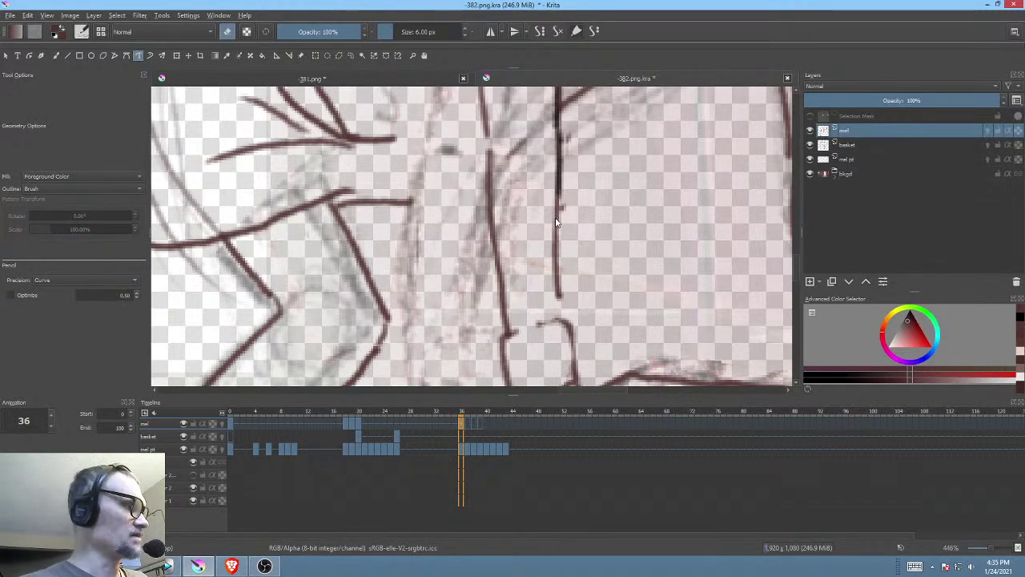
Step: Ink the near wristband's upper line across the wrist and go over its outer edge
key("b")
key("e")
mouse_move(571, 222)
left_mouse_down()
mouse_move(566, 286)
mouse_move(604, 173)
left_mouse_up()
left_click_drag(618, 240, 615, 204)
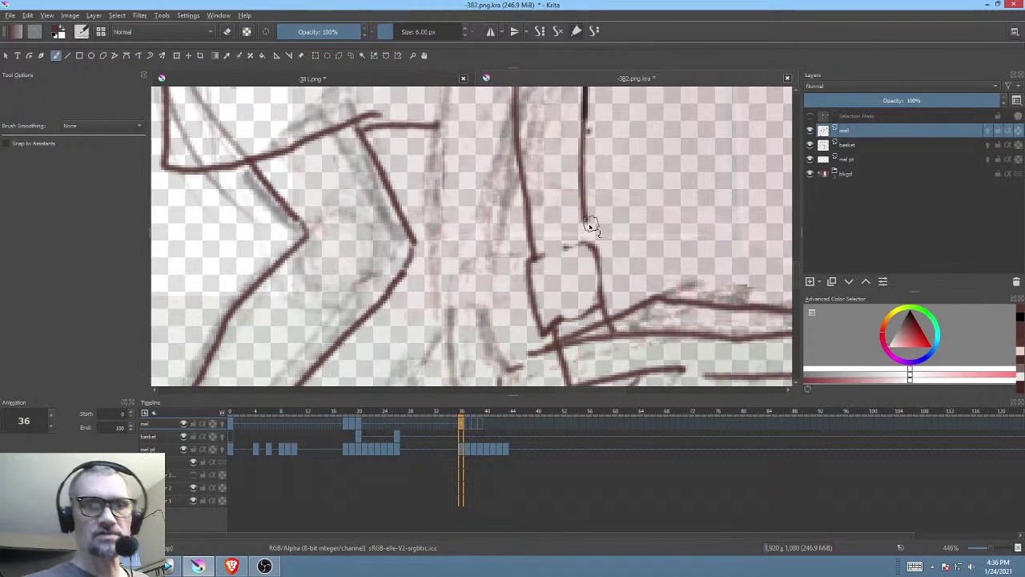
mouse_move(528, 260)
left_mouse_down()
mouse_move(598, 243)
mouse_move(606, 305)
left_mouse_up()
left_click_drag(596, 256, 609, 295)
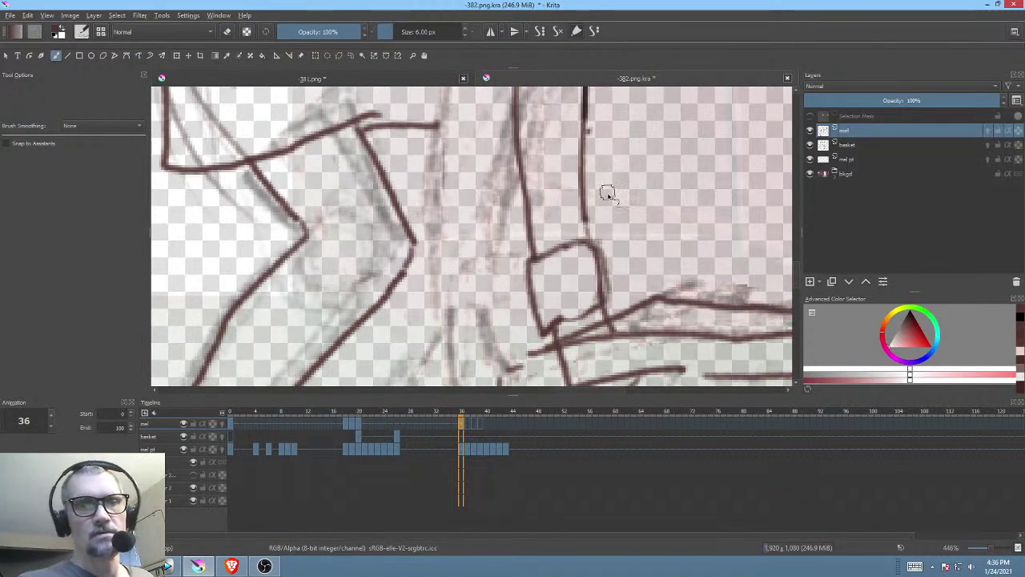
Step: Clean up the near wristband's doubled outer edge and ink its lower line across to that edge
key("p")
key("e")
mouse_move(612, 239)
left_mouse_down()
mouse_move(589, 255)
mouse_move(592, 300)
left_mouse_up()
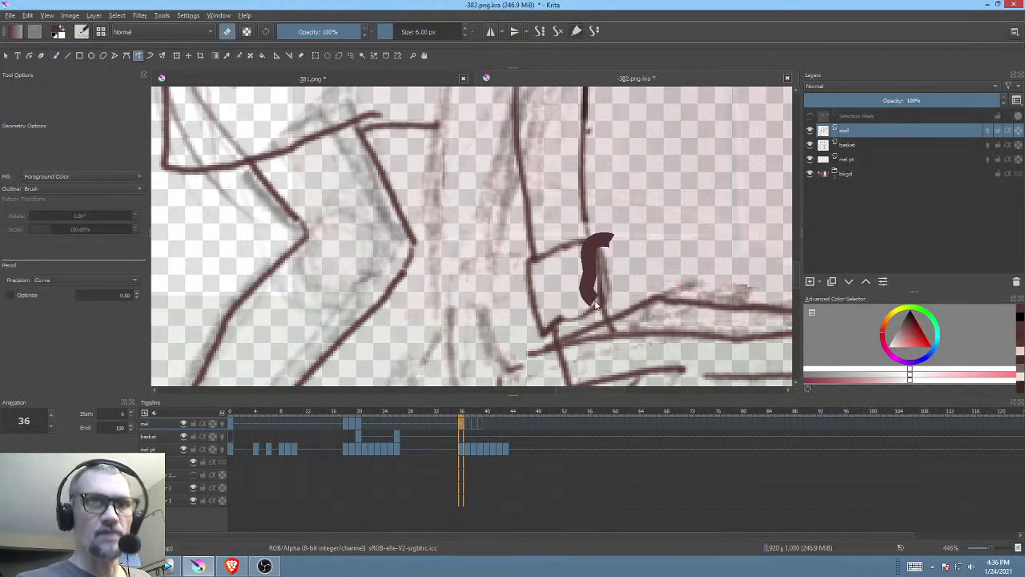
key("ctrl+z")
key("b")
left_click_drag(590, 240, 610, 305)
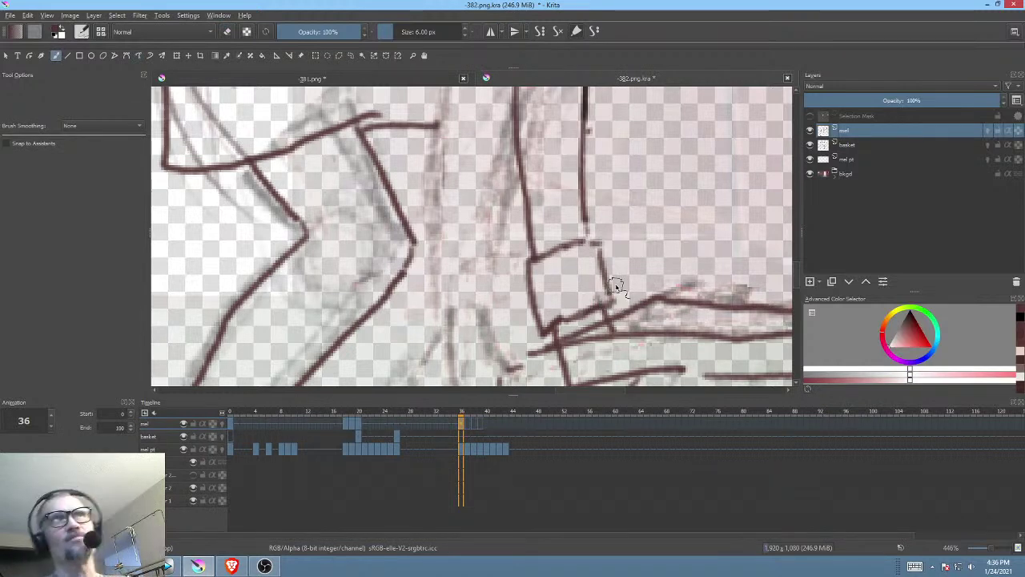
mouse_move(591, 230)
left_mouse_down()
mouse_move(655, 279)
mouse_move(652, 308)
mouse_move(687, 234)
mouse_move(571, 312)
left_mouse_up()
Step: Extend the waist line and the skirt's hem line across to the near arm
left_click_drag(478, 233, 507, 233)
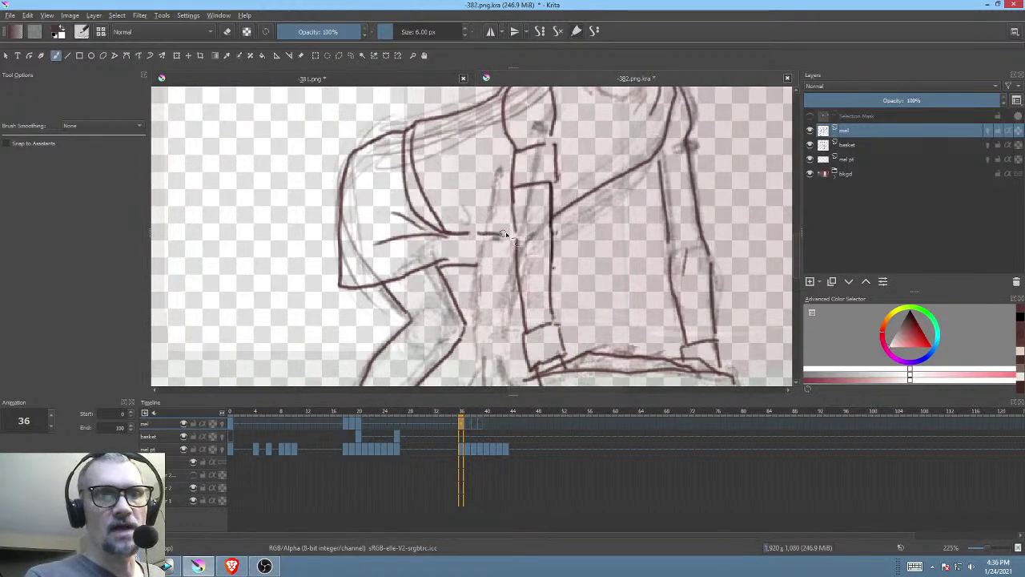
mouse_move(479, 265)
left_mouse_down()
mouse_move(534, 249)
mouse_move(600, 156)
left_mouse_up()
mouse_move(580, 215)
left_mouse_down()
mouse_move(610, 157)
mouse_move(597, 182)
mouse_move(583, 177)
mouse_move(566, 256)
mouse_move(606, 250)
mouse_move(646, 160)
left_mouse_up()
Step: Ink the lower part of the leg beside the basket, with both shin and calf edges and the sandalled foot
left_click_drag(530, 285, 575, 236)
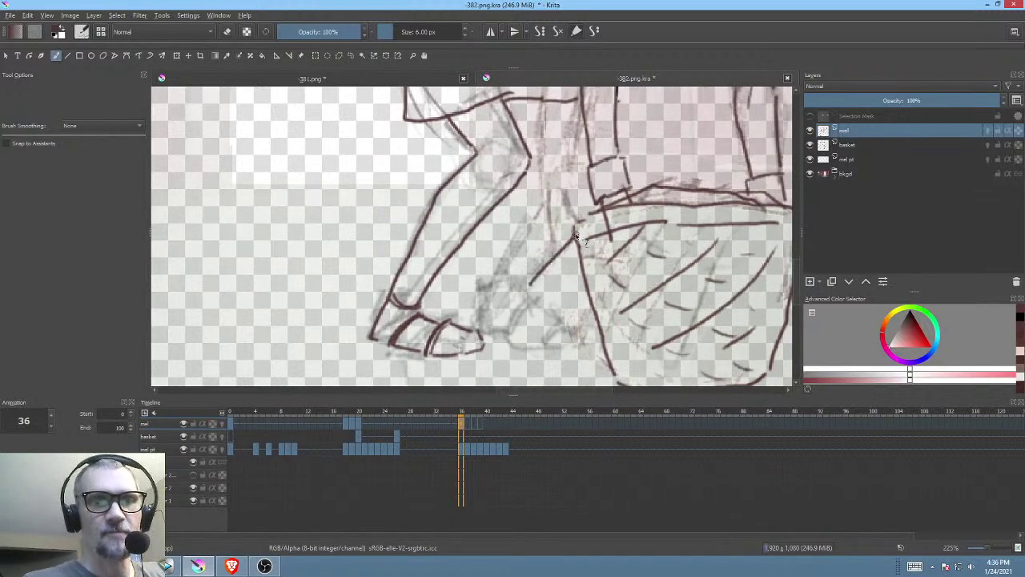
left_click_drag(564, 134, 585, 160)
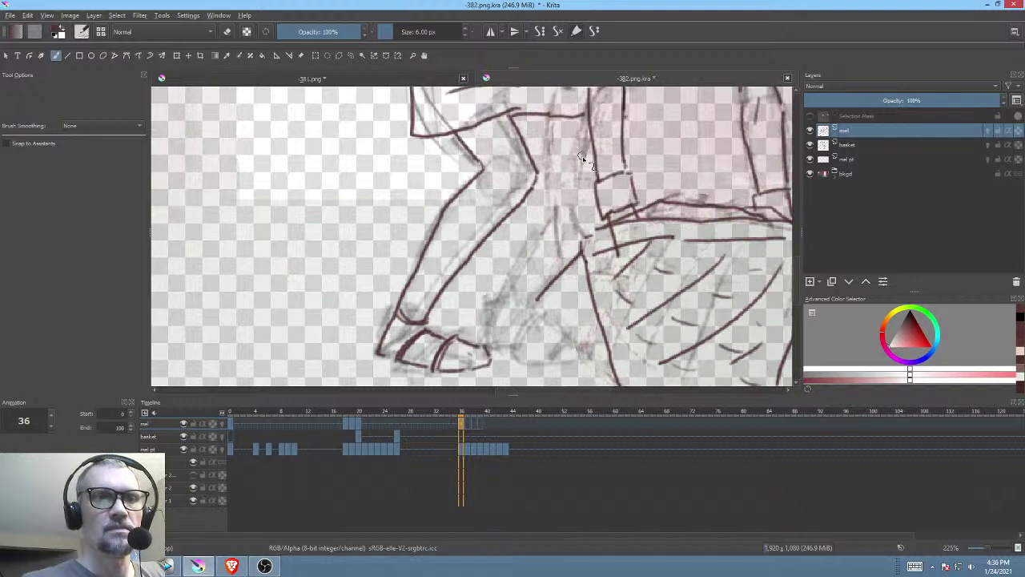
left_click_drag(511, 298, 549, 243)
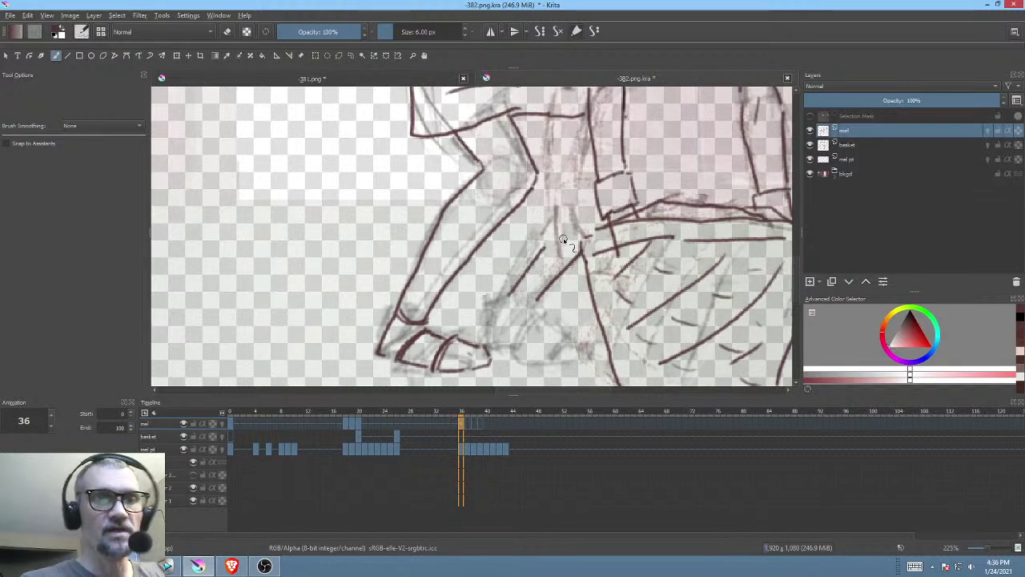
key("ctrl+z")
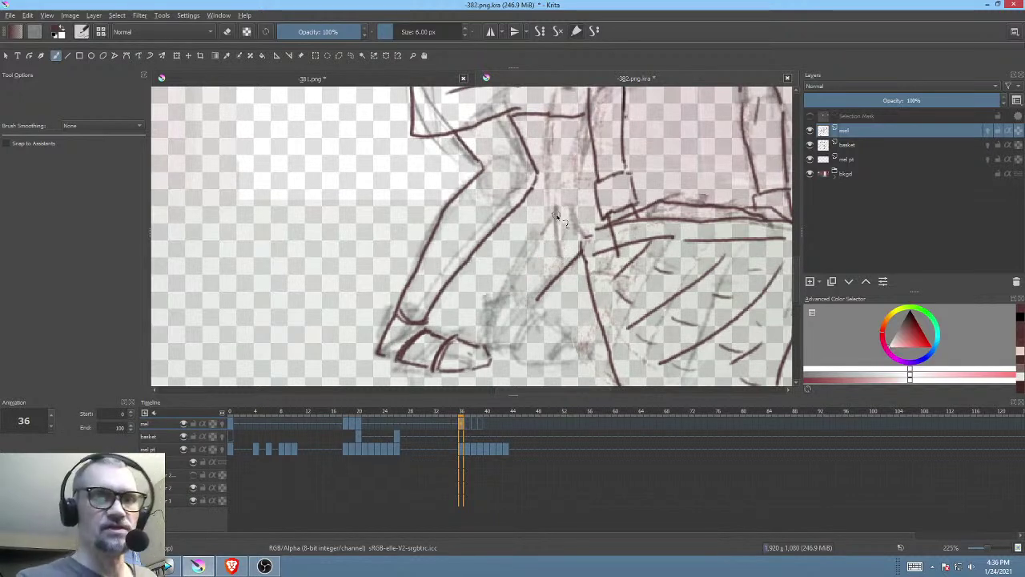
mouse_move(561, 210)
left_mouse_down()
mouse_move(490, 336)
mouse_move(537, 363)
mouse_move(528, 357)
mouse_move(598, 365)
left_mouse_up()
mouse_move(537, 306)
left_mouse_down()
mouse_move(590, 351)
mouse_move(559, 347)
mouse_move(564, 341)
mouse_move(522, 335)
left_mouse_up()
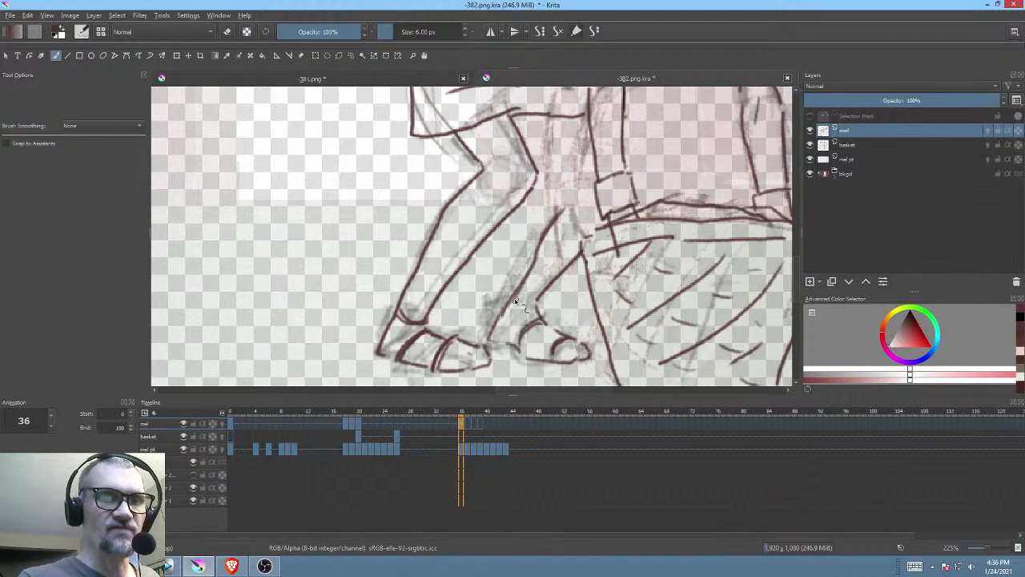
Step: Ink the back edge of that leg's thigh from the skirt hem down to the knee
scroll(575, 282, "up", 2)
left_click_drag(522, 168, 551, 249)
scroll(602, 242, "down", 4)
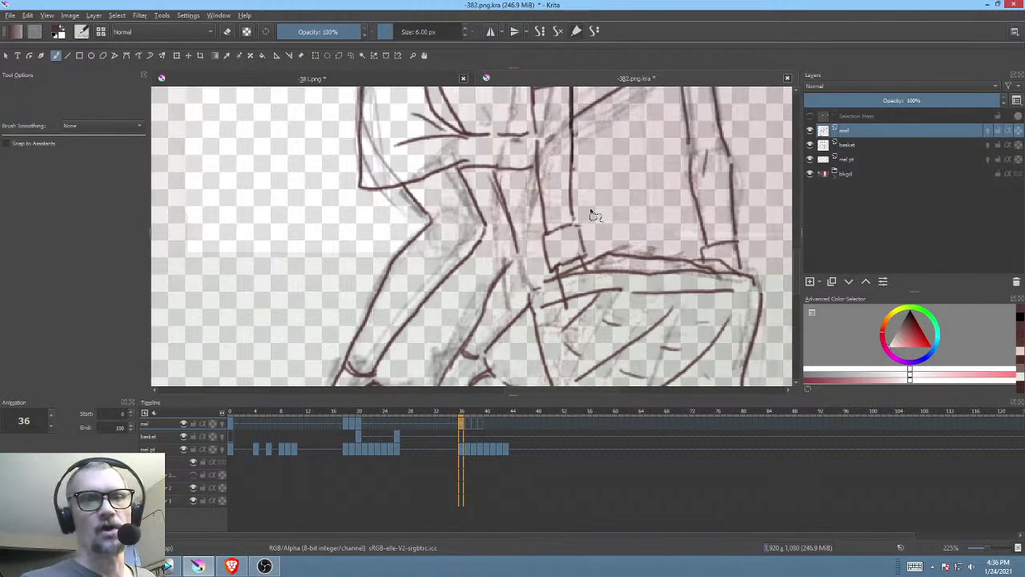
left_click_drag(639, 270, 601, 307)
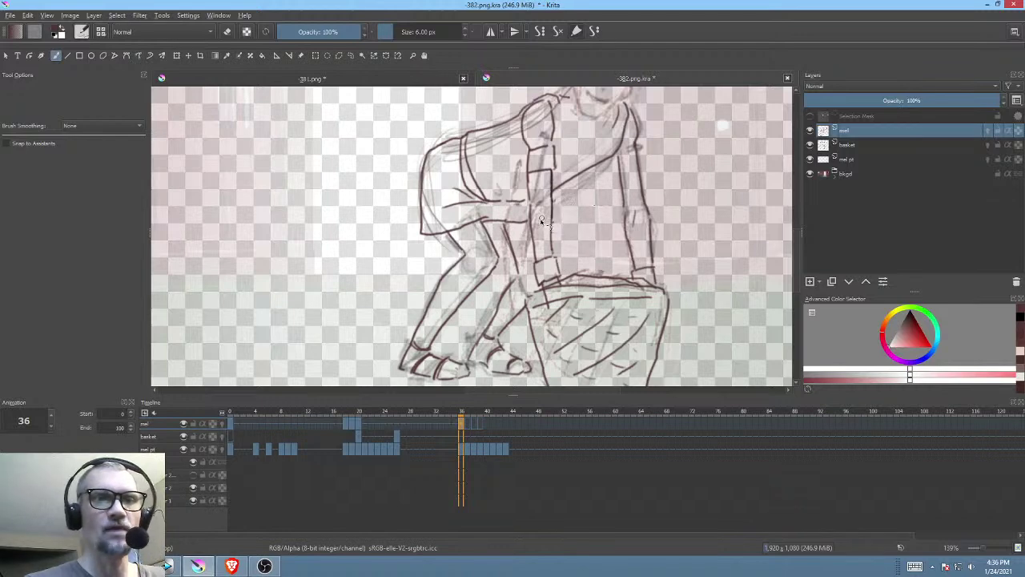
Step: Compare the sketched head in frame 36 with the inked head in frame 20
left_click_drag(565, 242, 508, 278)
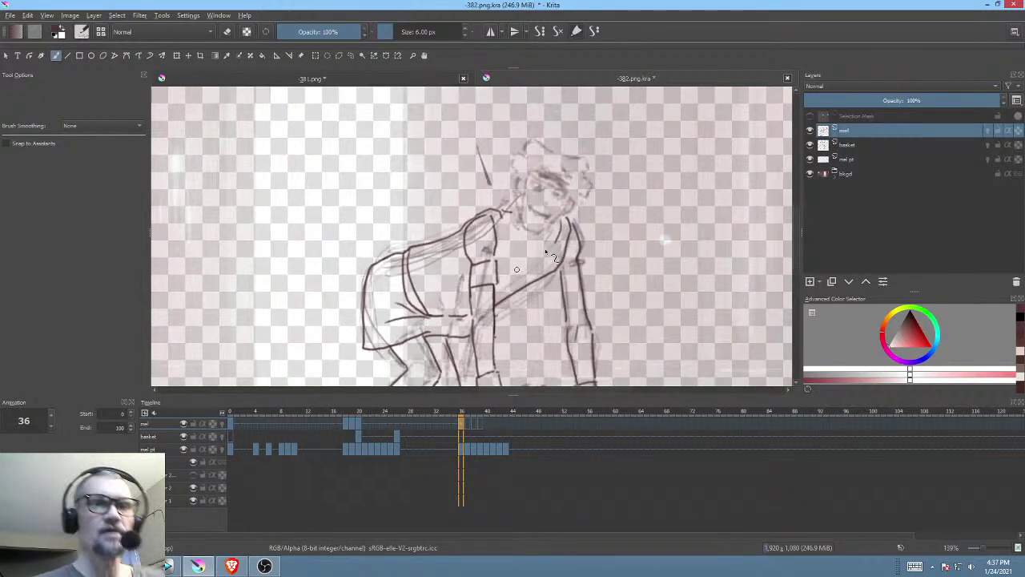
scroll(530, 178, "up", 2)
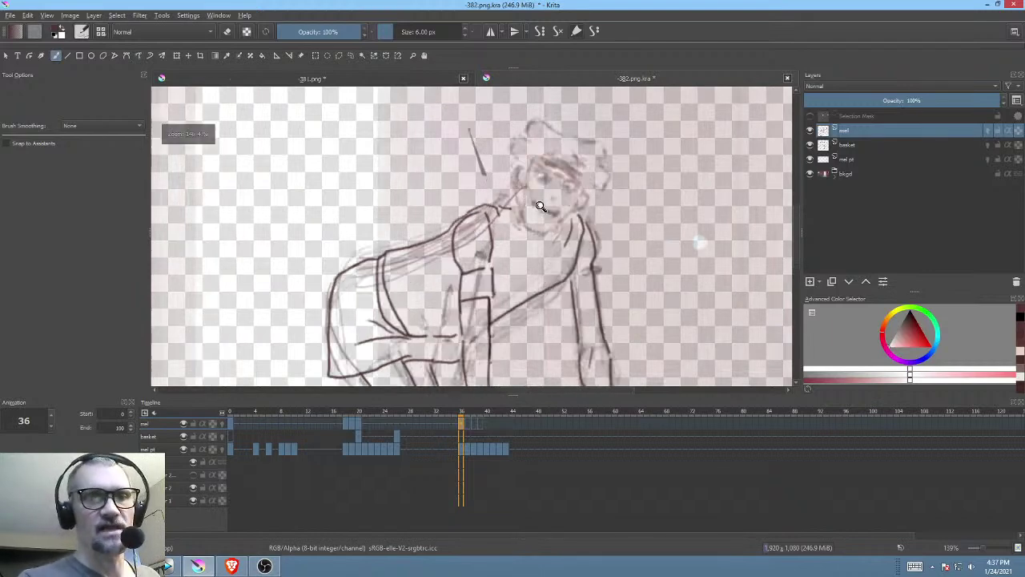
left_click_drag(564, 186, 553, 228)
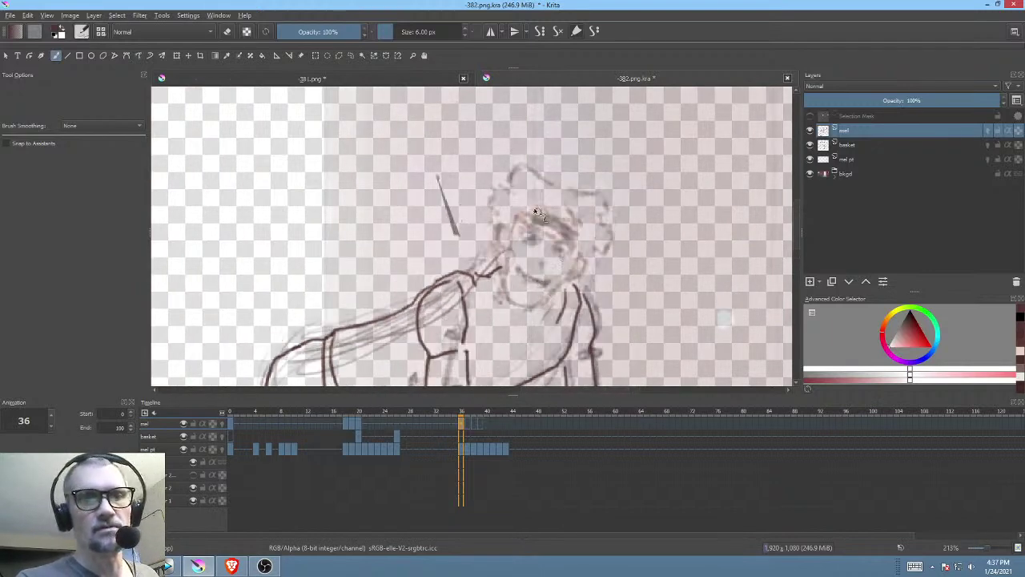
left_click_drag(557, 267, 596, 298)
key("comma")
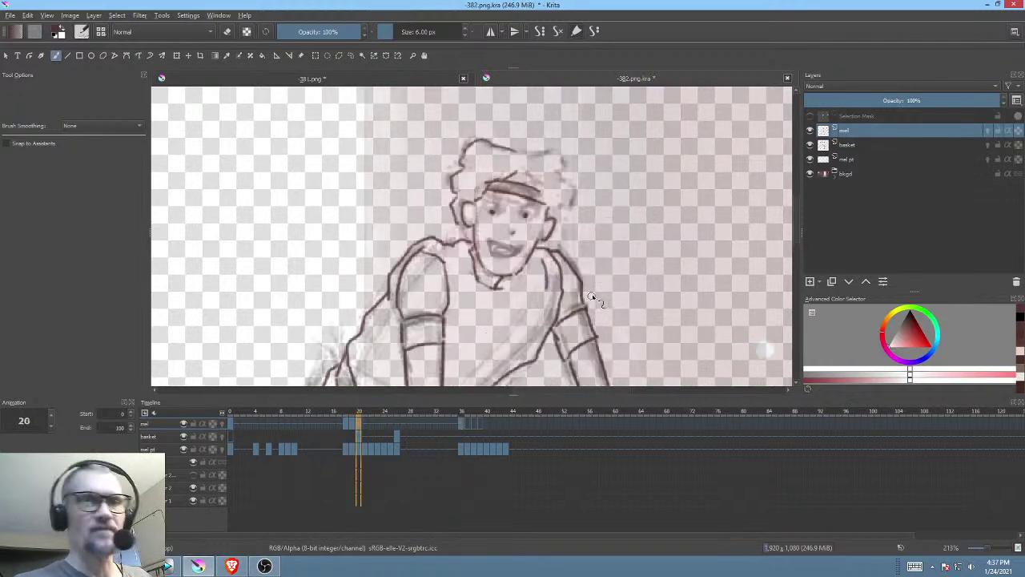
key("period")
key("comma")
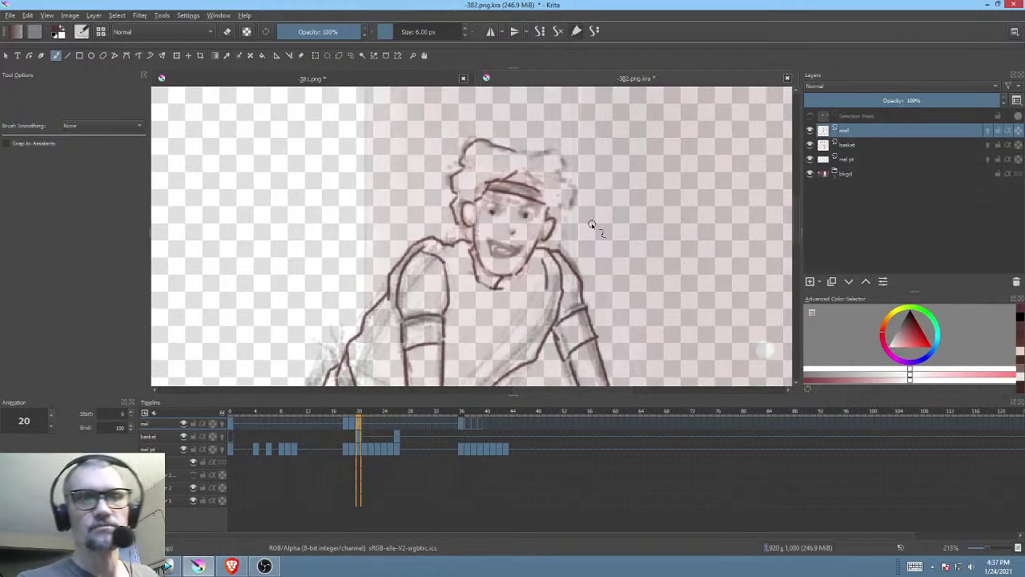
key("period")
key("comma")
key("period")
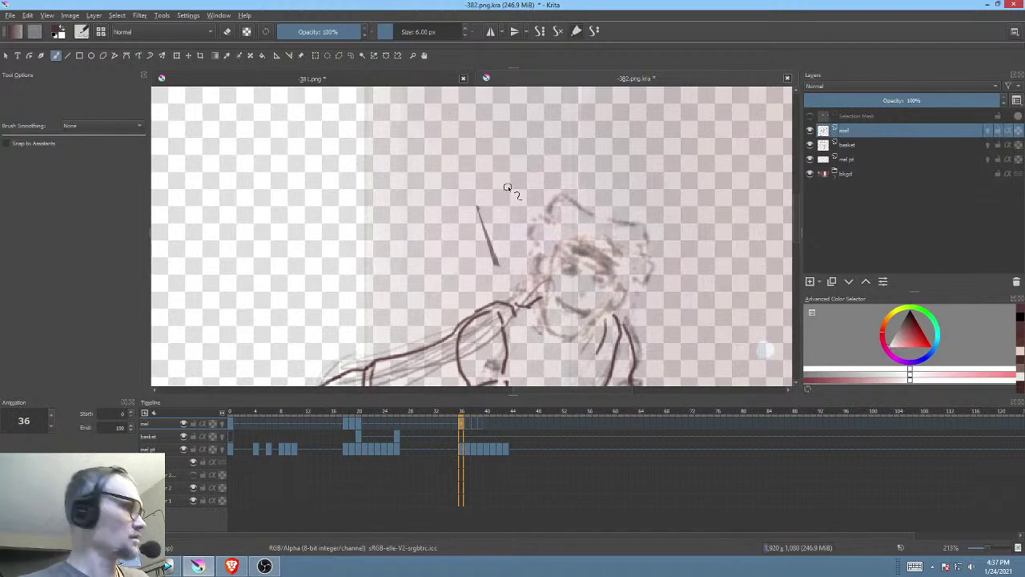
Step: Erase the stray slanted line beside frame 36's head from the mel pt layer
key("p")
key("e")
mouse_move(495, 180)
left_mouse_down()
mouse_move(517, 264)
mouse_move(506, 196)
left_mouse_up()
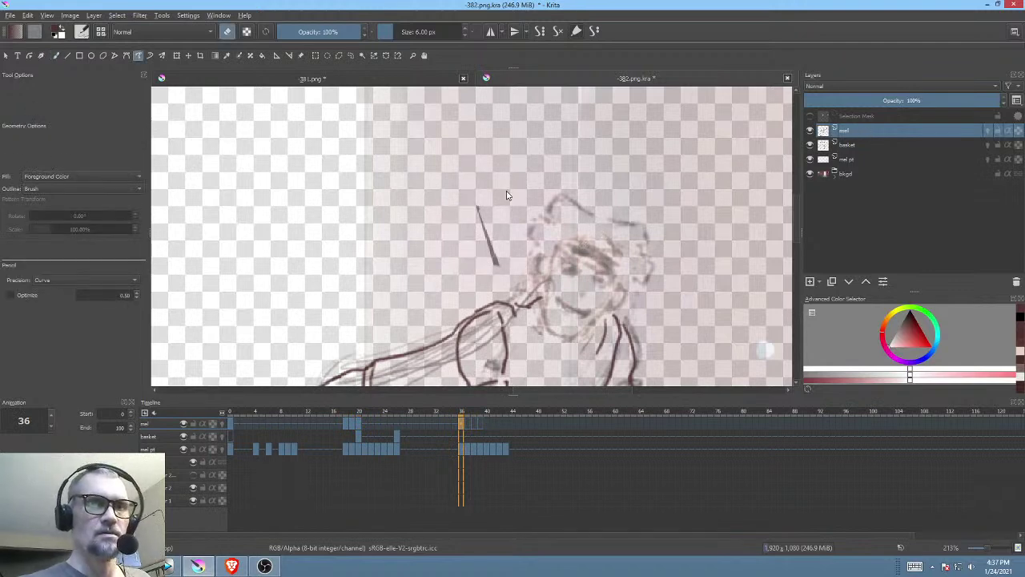
left_click(863, 144)
left_click(859, 160)
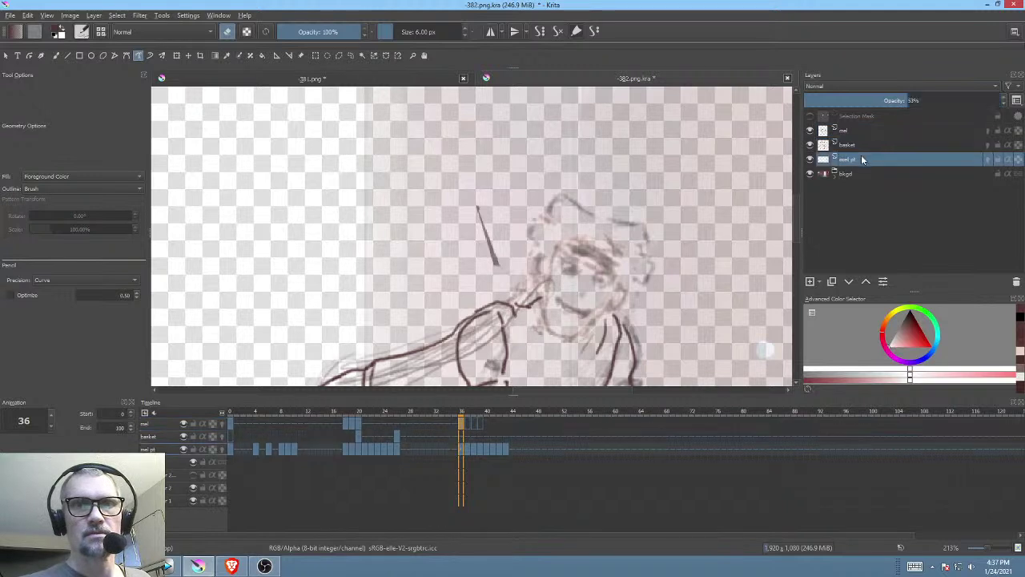
mouse_move(487, 196)
left_mouse_down()
mouse_move(499, 214)
mouse_move(493, 183)
left_mouse_up()
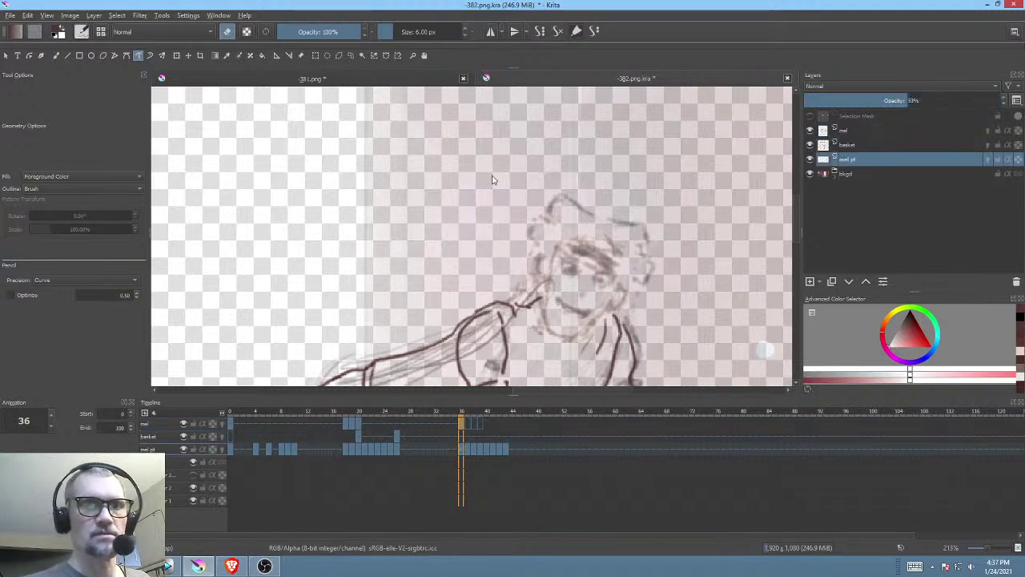
Step: Ink both ears, the jaw and chin, and the neckline below them on the mel layer in frame 36
left_click(856, 133)
key("b")
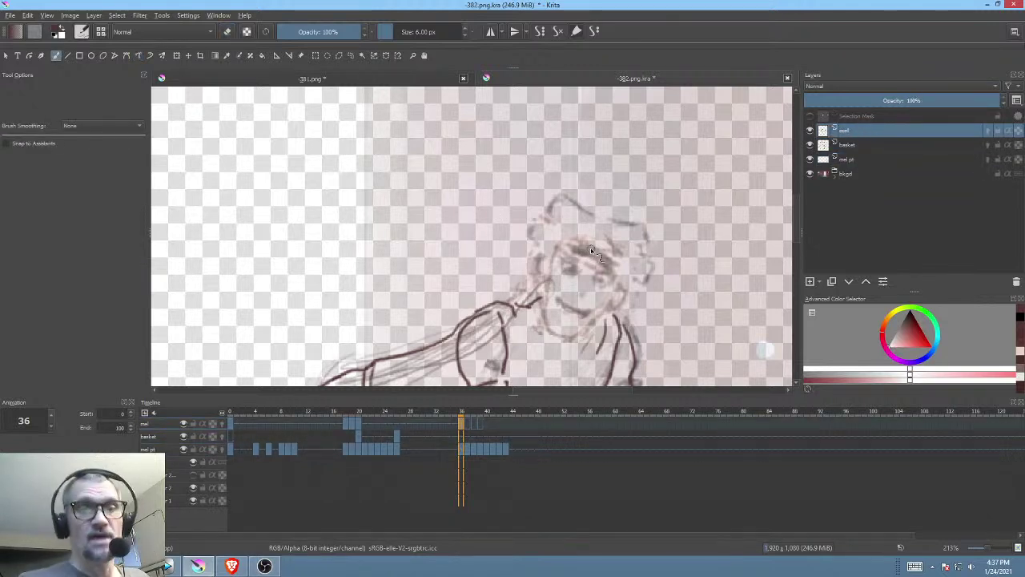
mouse_move(550, 246)
left_mouse_down()
mouse_move(546, 215)
mouse_move(539, 262)
left_mouse_up()
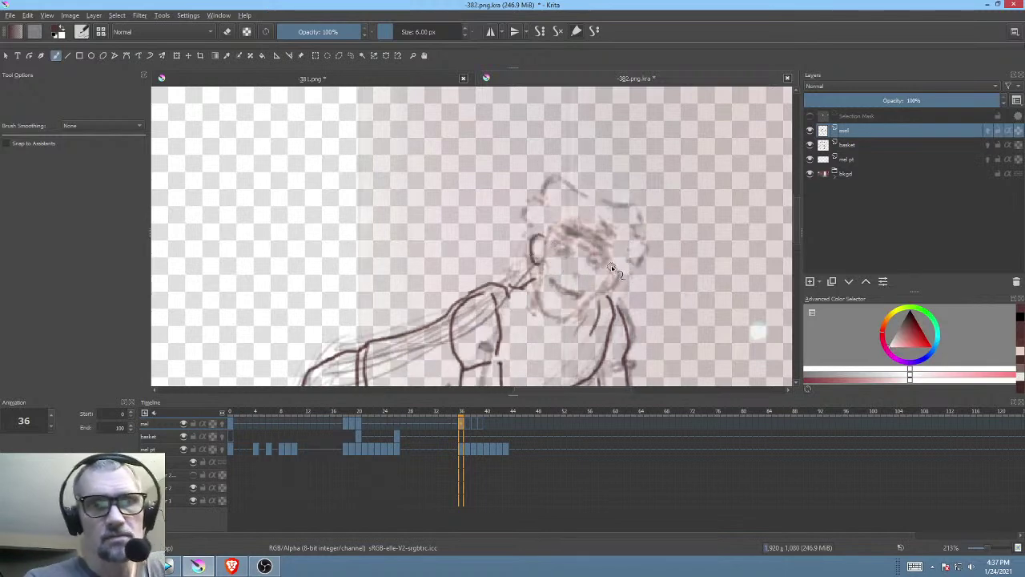
mouse_move(614, 267)
left_mouse_down()
mouse_move(602, 293)
mouse_move(607, 242)
left_mouse_up()
mouse_move(542, 238)
left_mouse_down()
mouse_move(543, 275)
mouse_move(582, 291)
mouse_move(562, 287)
mouse_move(545, 276)
mouse_move(595, 282)
mouse_move(576, 284)
mouse_move(615, 248)
left_mouse_up()
mouse_move(649, 212)
left_mouse_down()
mouse_move(618, 208)
mouse_move(657, 218)
mouse_move(612, 129)
mouse_move(543, 233)
mouse_move(500, 261)
mouse_move(530, 267)
mouse_move(534, 255)
mouse_move(491, 251)
left_mouse_up()
mouse_move(550, 231)
left_mouse_down()
mouse_move(520, 279)
mouse_move(546, 266)
mouse_move(537, 284)
mouse_move(556, 261)
mouse_move(544, 269)
mouse_move(539, 239)
mouse_move(603, 199)
mouse_move(578, 245)
mouse_move(589, 309)
left_mouse_up()
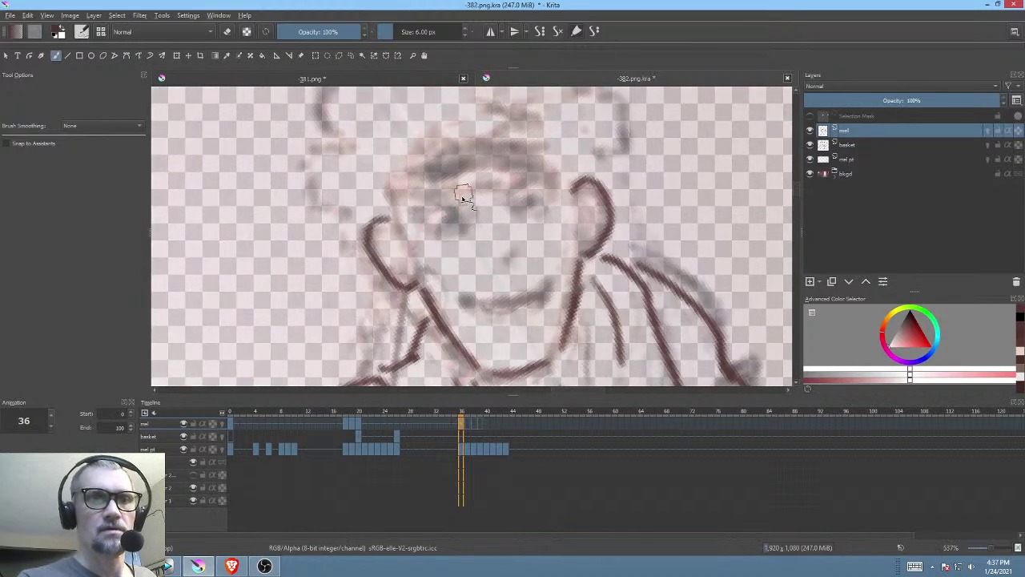
Step: Ink the two pupils as dots over frame 36's sketched eyes
left_click(452, 218)
left_click(533, 202)
scroll(561, 218, "down", 4)
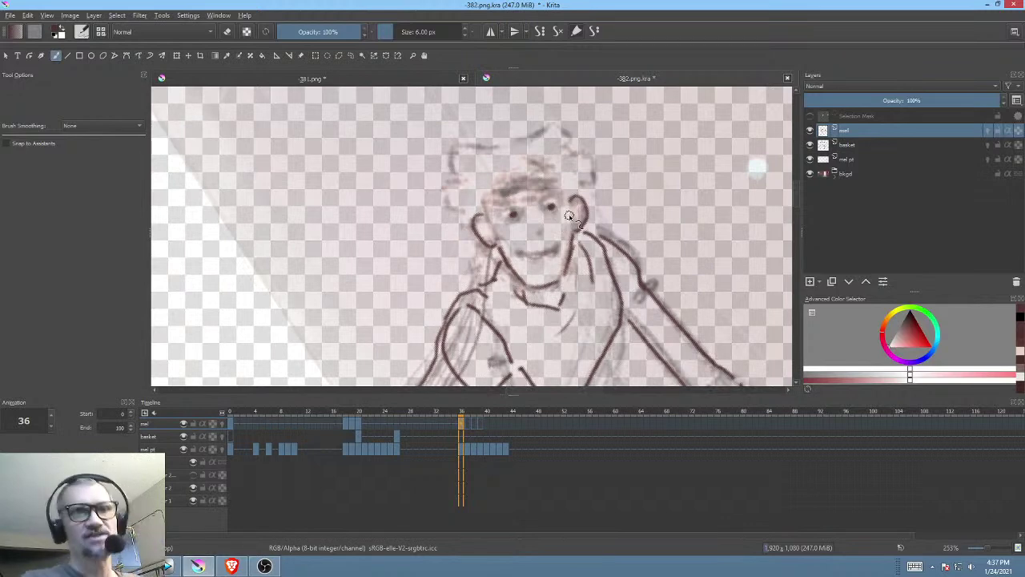
Step: Examine the shading in the -381.png document by hiding its tint, gradient and shd 1 layers and showing them again
left_click(376, 81)
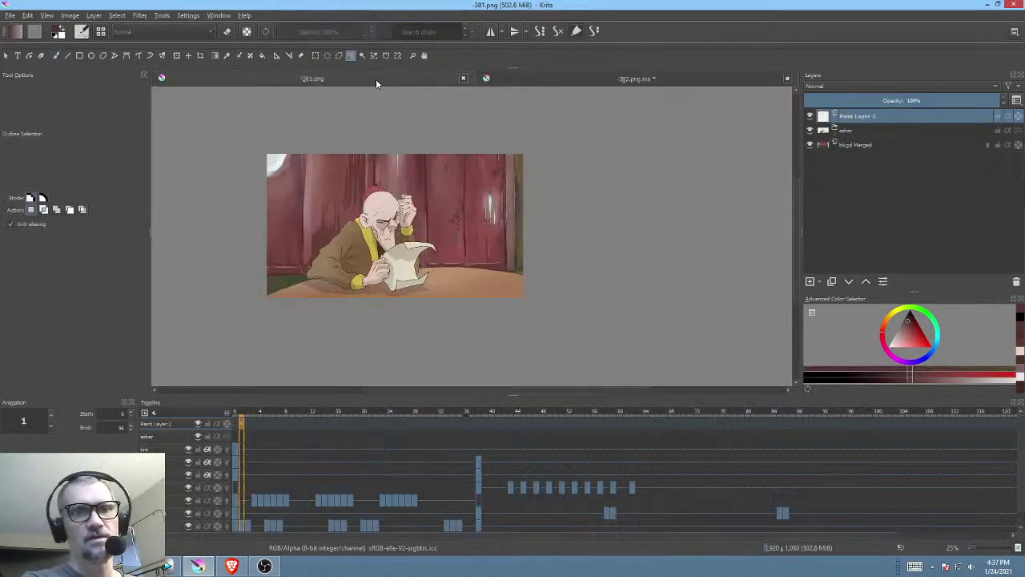
scroll(611, 186, "up", 3)
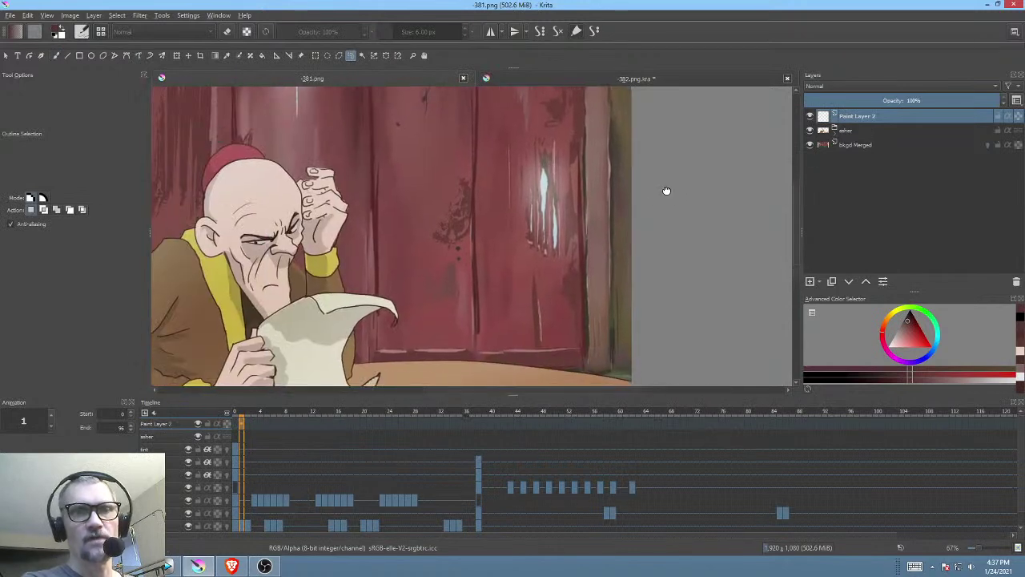
left_click(835, 130)
left_click(810, 145)
left_click(810, 159)
left_click(809, 173)
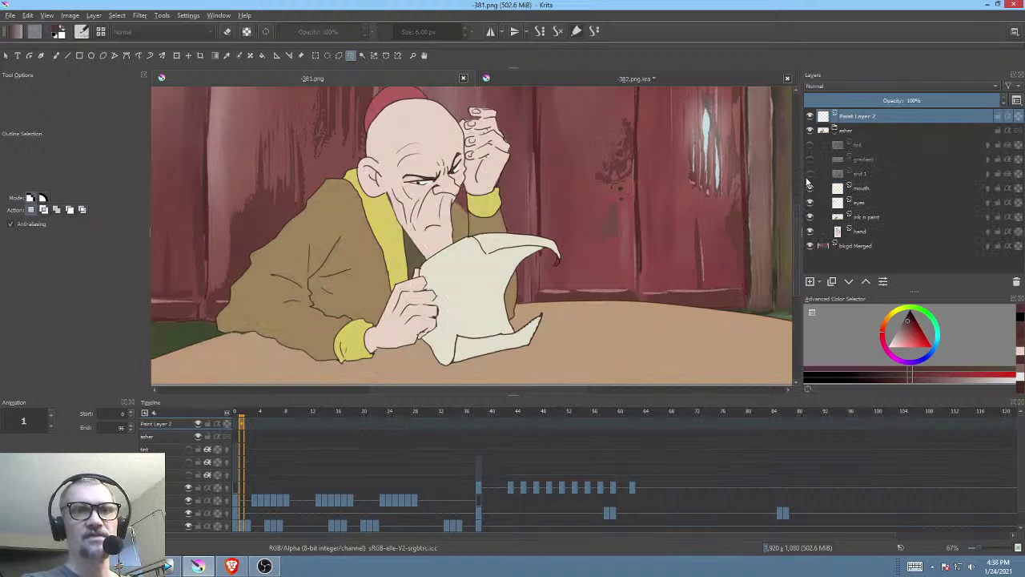
left_click(808, 178)
left_click(809, 160)
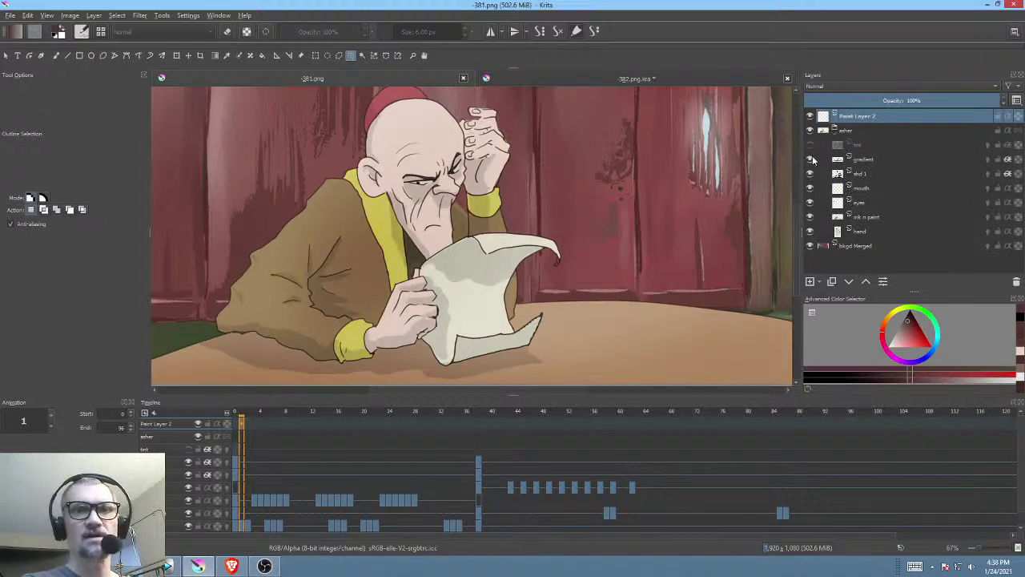
left_click(811, 145)
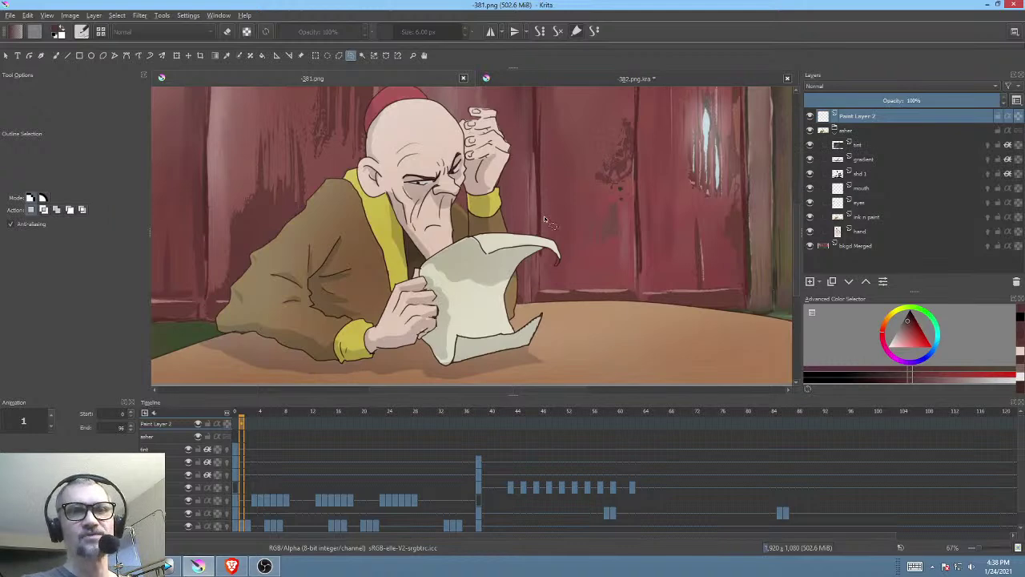
Step: Return to the -382.png.kra document and ink the headband's edges across the forehead in frame 36
left_click(698, 78)
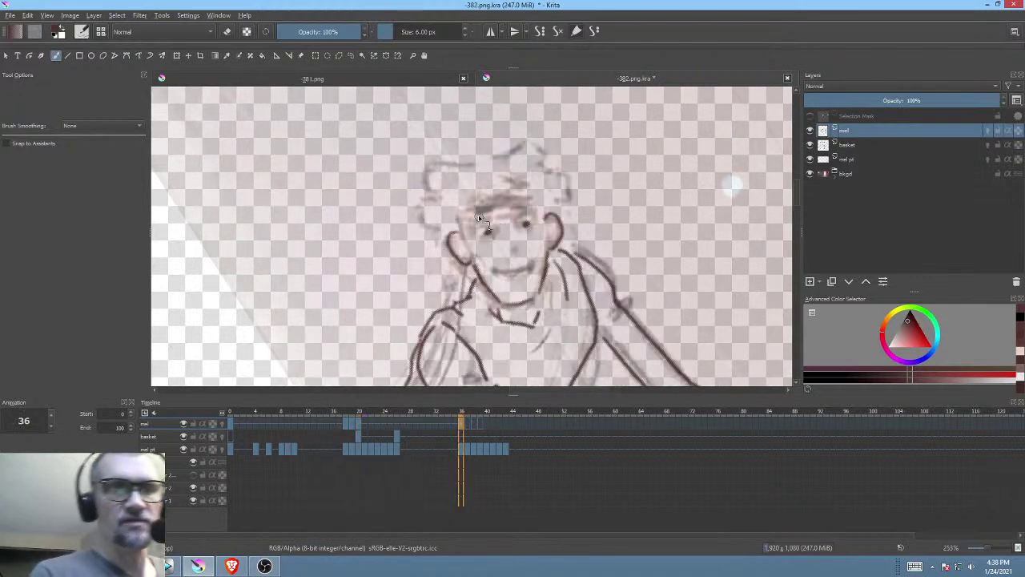
left_click_drag(471, 217, 512, 198)
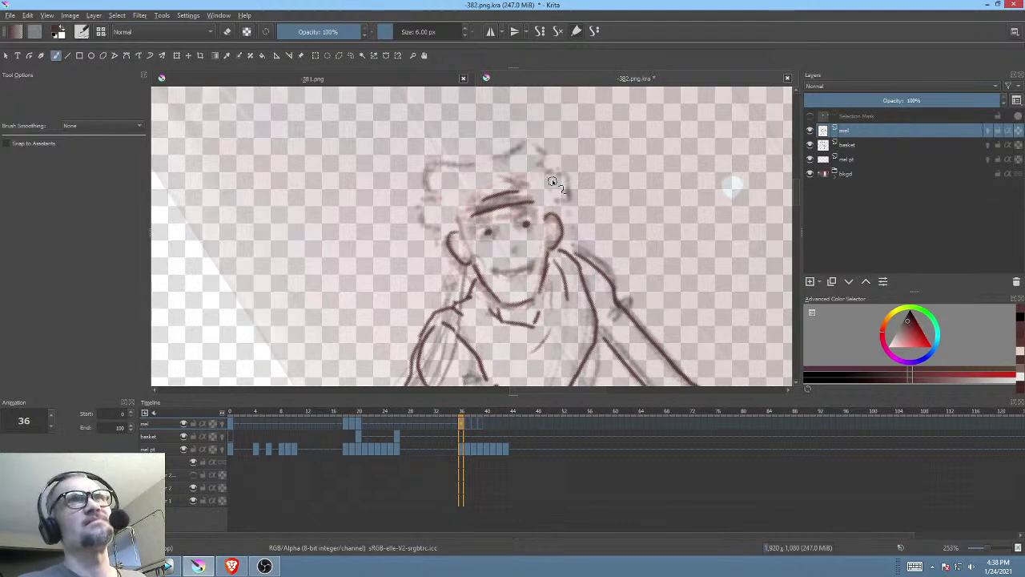
Step: Finish frame 20's hair outline over the crown and down to the ear beside the far shoulder
key("Left")
key("Right")
key("Up")
left_click_drag(580, 226, 622, 272)
key("Left")
key("Right")
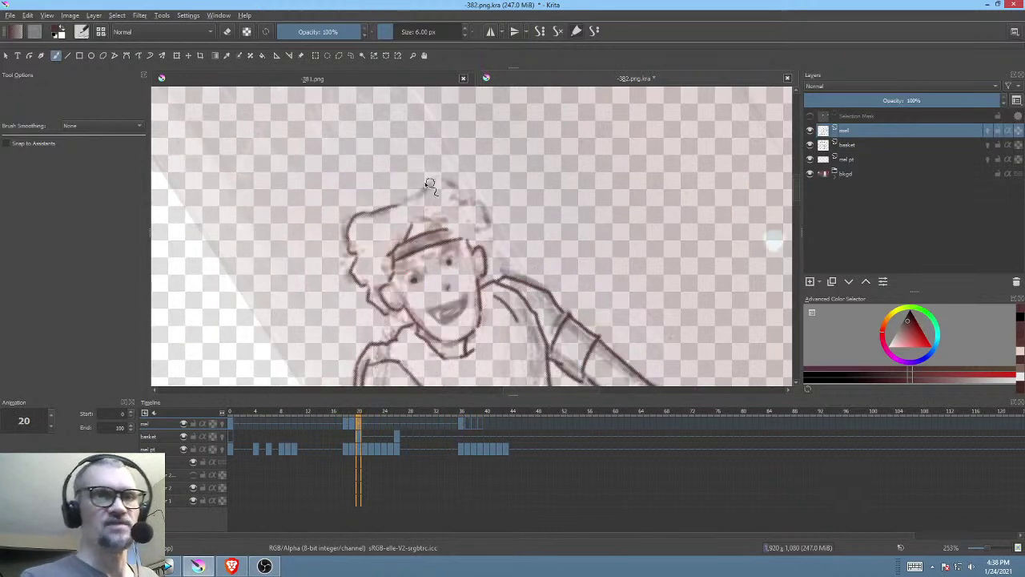
mouse_move(410, 201)
left_mouse_down()
mouse_move(437, 180)
mouse_move(483, 224)
left_mouse_up()
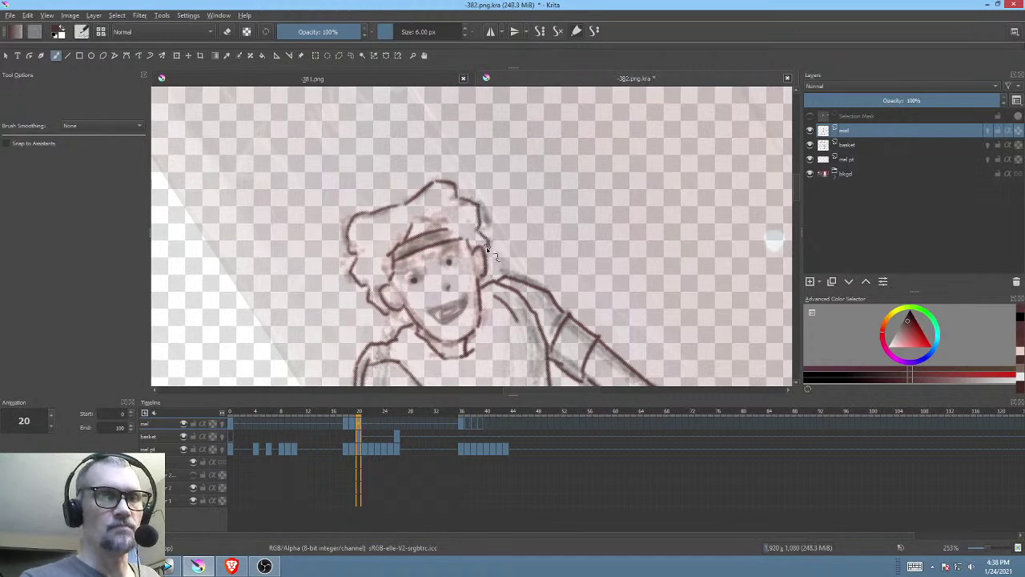
left_click_drag(565, 286, 588, 272)
mouse_move(456, 200)
left_mouse_down()
mouse_move(442, 209)
mouse_move(477, 199)
left_mouse_up()
Step: Ink frame 36's curly hair outline from ear to ear over the crown, with strands above the headband
key("period")
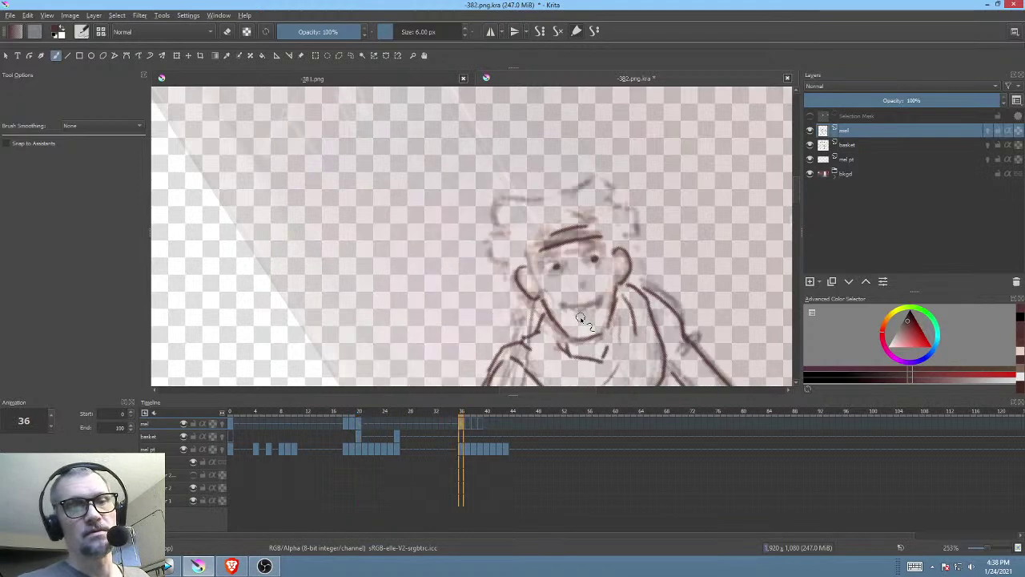
mouse_move(545, 200)
left_mouse_down()
mouse_move(496, 213)
mouse_move(508, 235)
mouse_move(497, 267)
mouse_move(532, 173)
mouse_move(519, 229)
left_mouse_up()
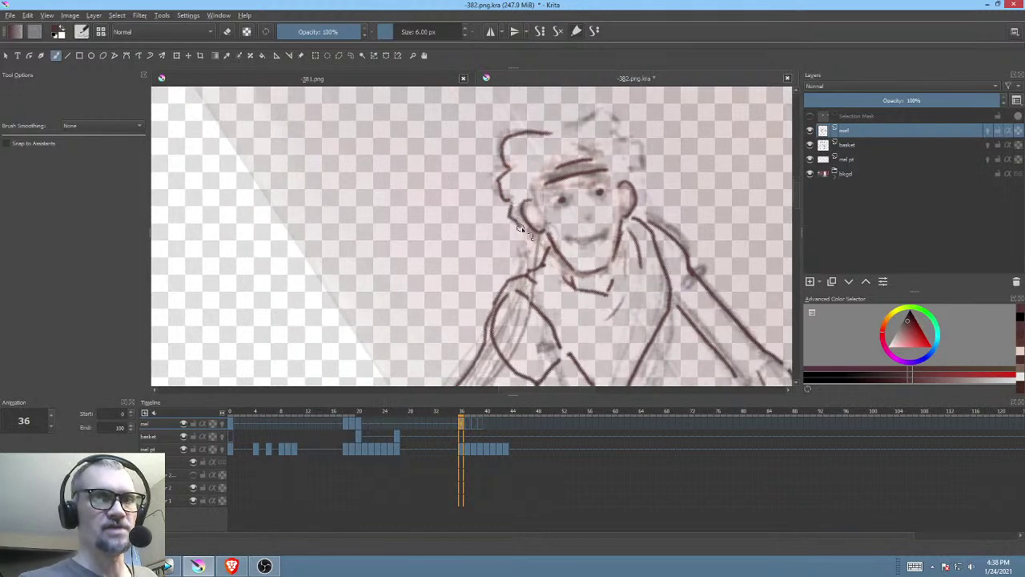
left_click_drag(584, 222, 490, 292)
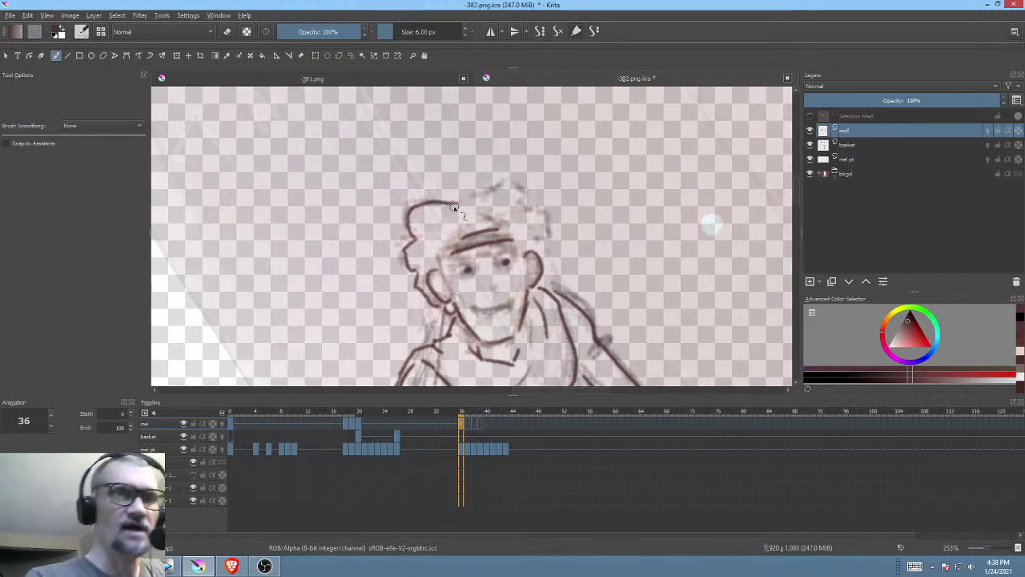
mouse_move(469, 205)
left_mouse_down()
mouse_move(505, 185)
mouse_move(521, 189)
mouse_move(541, 244)
left_mouse_up()
mouse_move(490, 220)
left_mouse_down()
mouse_move(536, 227)
mouse_move(452, 237)
mouse_move(471, 222)
mouse_move(468, 268)
mouse_move(450, 250)
mouse_move(448, 263)
mouse_move(517, 233)
left_mouse_up()
left_click_drag(602, 297, 639, 267)
Step: Compare the inked heads of frames 36 and 20, examining frame 20's face closely
key("Left")
key("Right")
key("Left")
key("Left")
key("Right")
left_click_drag(564, 259, 589, 247)
scroll(588, 247, "up", 1)
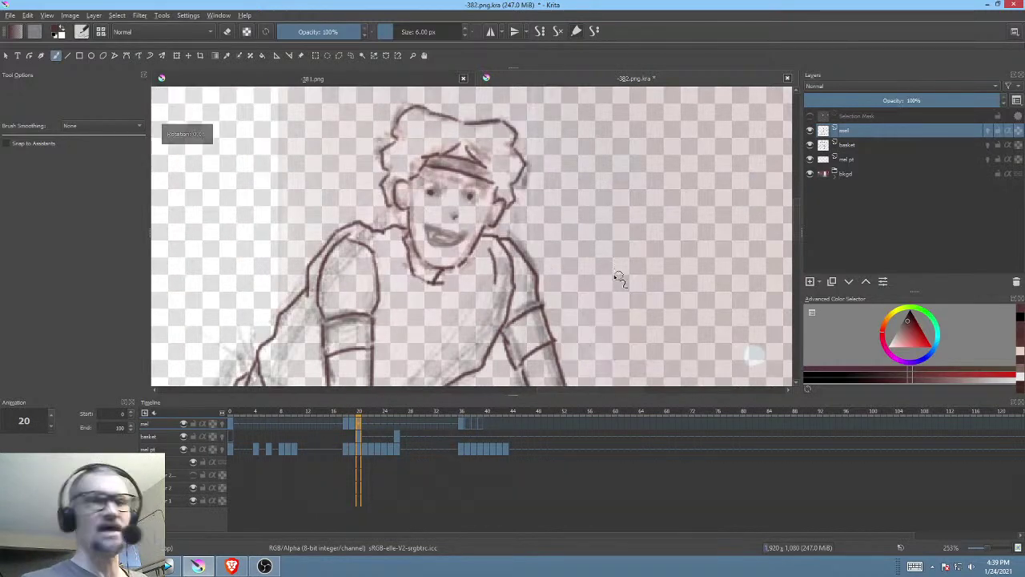
scroll(627, 279, "down", 1)
scroll(582, 218, "up", 3)
scroll(561, 220, "up", 1)
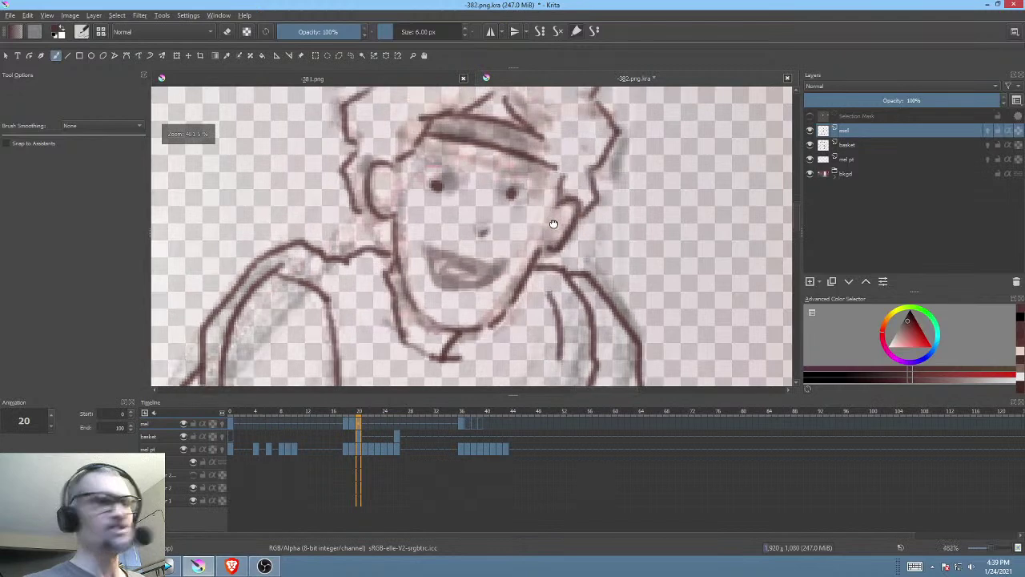
Step: Ink the upper eyelids and thick eyebrows on frame 20's face, just below the headband
key("Left")
key("Right")
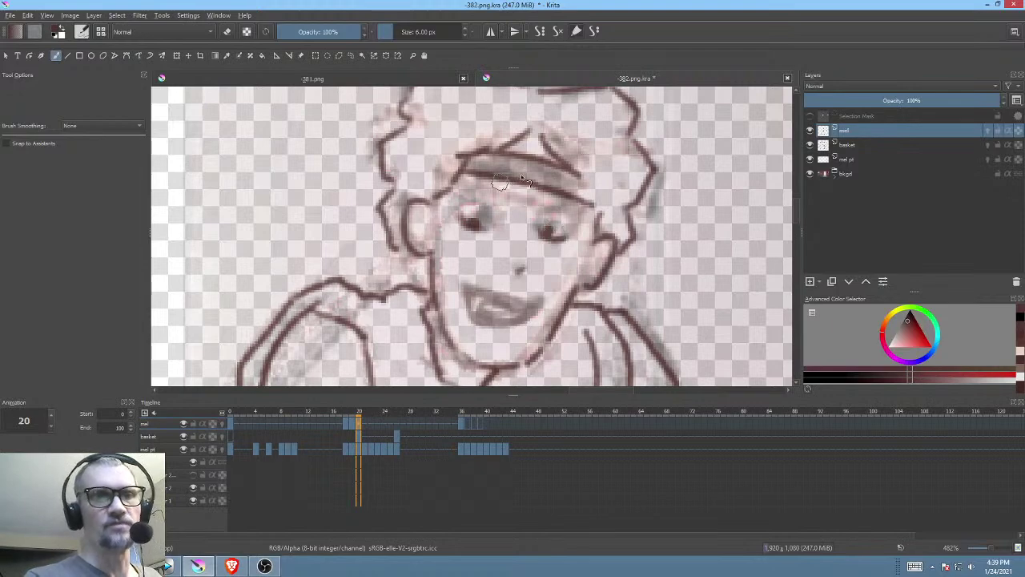
key("Left")
mouse_move(487, 237)
left_mouse_down()
mouse_move(564, 326)
mouse_move(576, 458)
mouse_move(604, 216)
mouse_move(588, 229)
mouse_move(525, 224)
left_mouse_up()
key("Right")
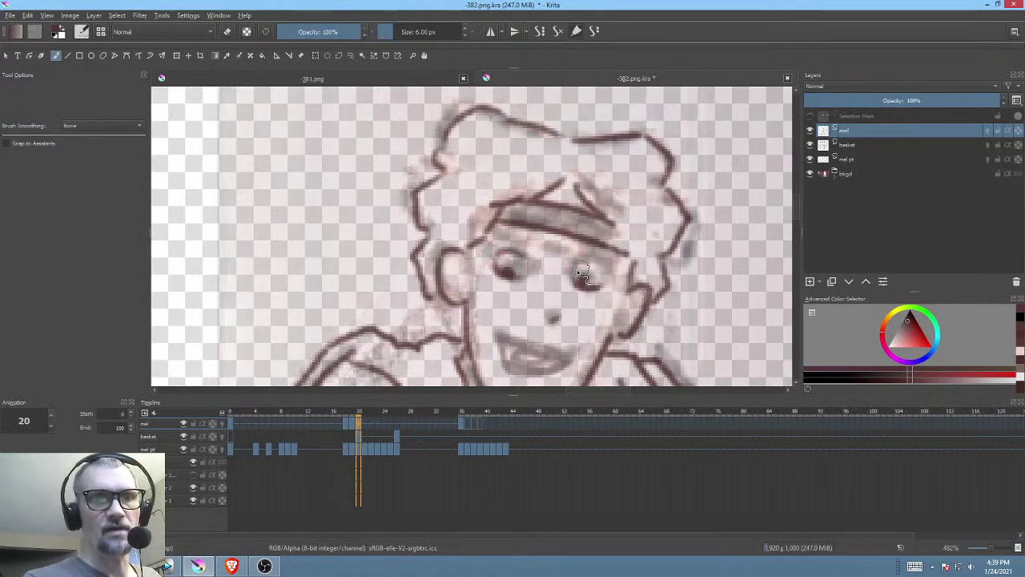
mouse_move(499, 239)
left_mouse_down()
mouse_move(615, 227)
mouse_move(575, 248)
mouse_move(610, 250)
mouse_move(615, 292)
mouse_move(636, 217)
left_mouse_up()
left_click_drag(629, 267, 618, 247)
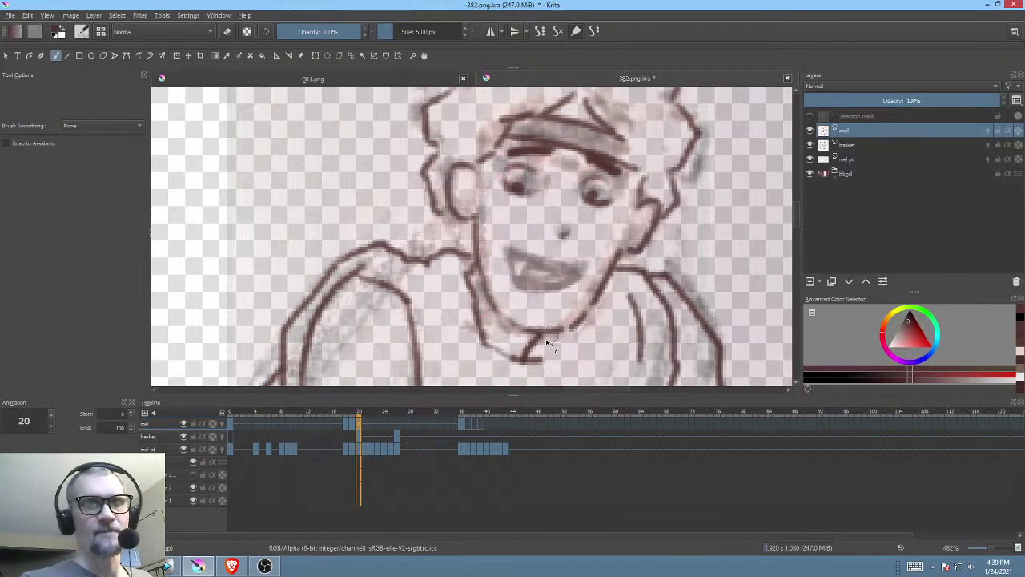
Step: Ink the upper eyelids over the pupils on frame 36's face
scroll(567, 297, "down", 1)
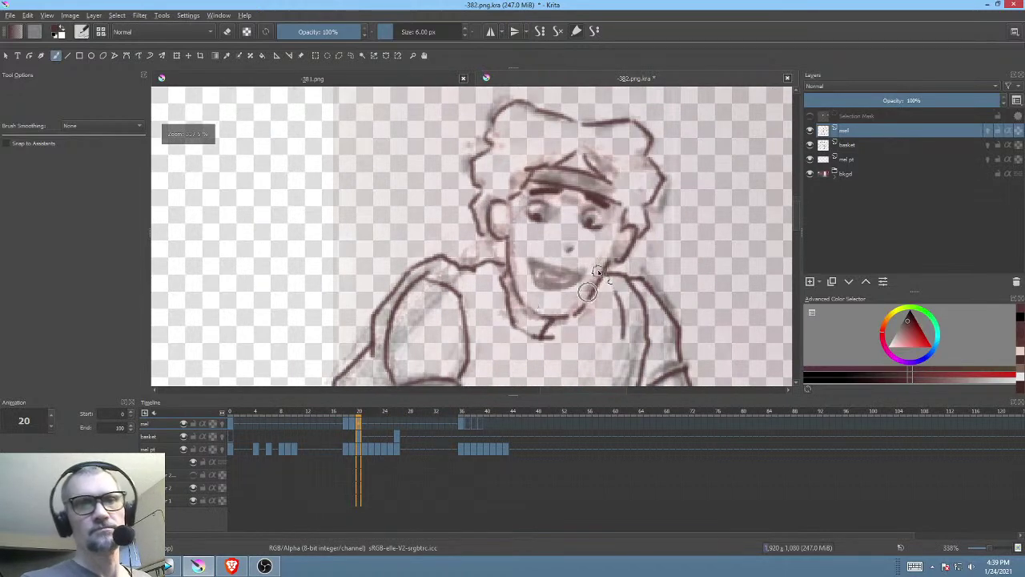
scroll(569, 256, "down", 1)
left_click_drag(581, 273, 550, 280)
left_click(461, 423)
left_click_drag(652, 272, 637, 278)
scroll(638, 278, "up", 2)
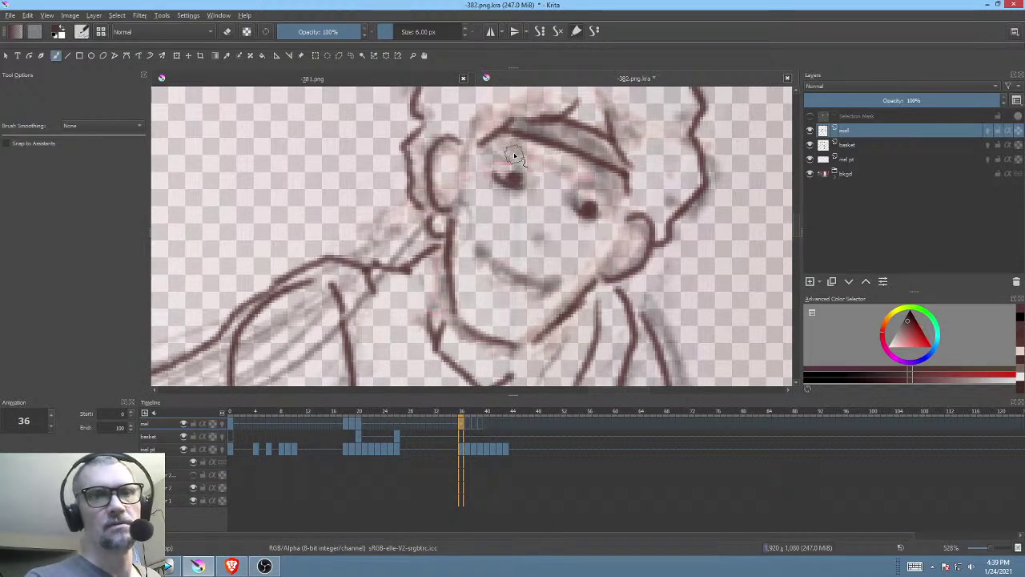
Step: Start frame 37's drawing on the mel layer by inking the curved back from the neck down to the waist
key("ctrl+Left")
mouse_move(542, 272)
left_mouse_down()
mouse_move(563, 449)
mouse_move(591, 415)
left_mouse_up()
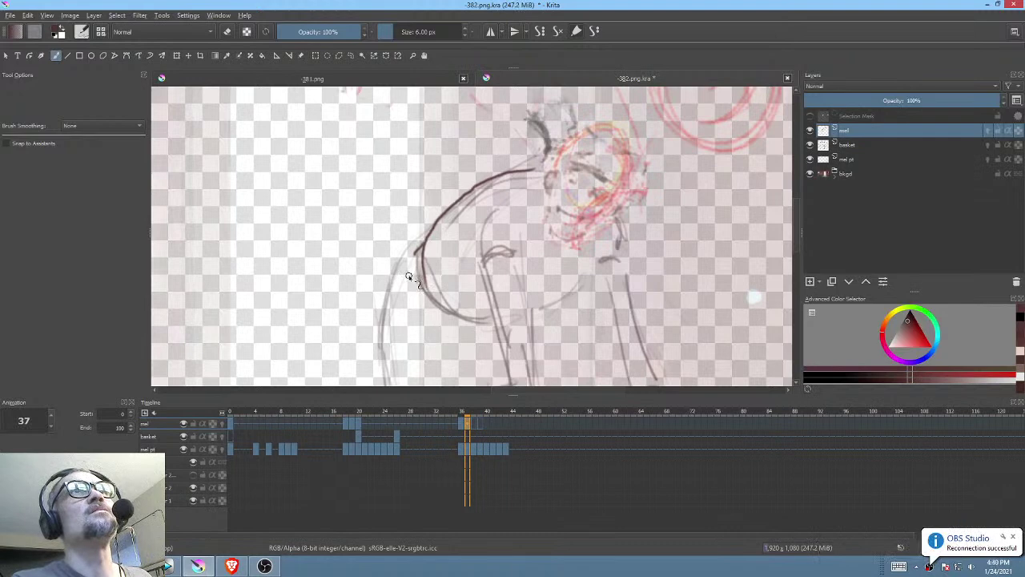
mouse_move(433, 271)
left_mouse_down()
mouse_move(457, 256)
mouse_move(459, 237)
left_mouse_up()
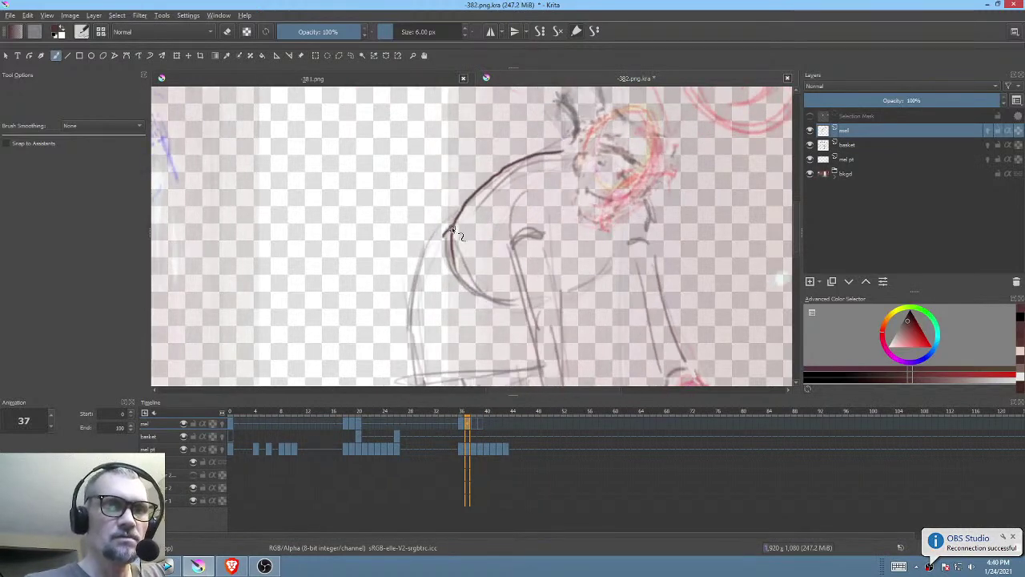
Step: Ink frame 37's double waistband line and the skirt's back edge down to the hem
mouse_move(479, 292)
left_mouse_down()
mouse_move(443, 265)
mouse_move(443, 238)
mouse_move(467, 203)
mouse_move(428, 262)
mouse_move(417, 374)
left_mouse_up()
left_click_drag(496, 323, 480, 277)
mouse_move(566, 296)
left_mouse_down()
mouse_move(577, 275)
mouse_move(570, 282)
mouse_move(568, 246)
mouse_move(559, 250)
left_mouse_up()
scroll(576, 272, "down", 1)
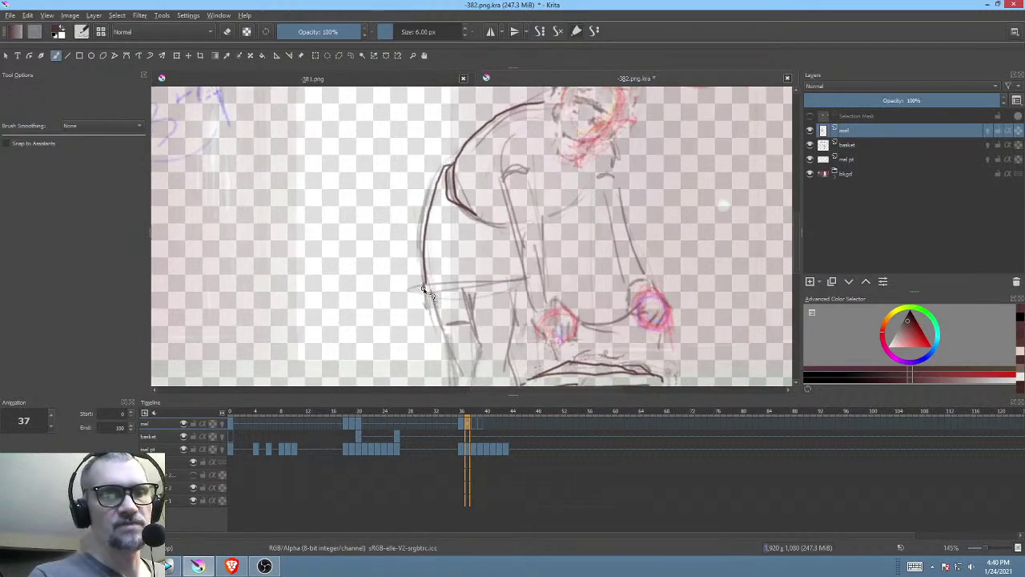
Step: Ink the skirt's hem from its back edge to the near arm and add short fold lines across the skirt
left_click_drag(430, 290, 528, 282)
mouse_move(597, 261)
left_mouse_down()
mouse_move(597, 290)
mouse_move(586, 290)
left_mouse_up()
mouse_move(483, 296)
left_mouse_down()
mouse_move(452, 257)
mouse_move(453, 297)
left_mouse_up()
mouse_move(502, 248)
left_mouse_down()
mouse_move(495, 286)
mouse_move(542, 268)
mouse_move(512, 267)
mouse_move(521, 233)
mouse_move(507, 255)
left_mouse_up()
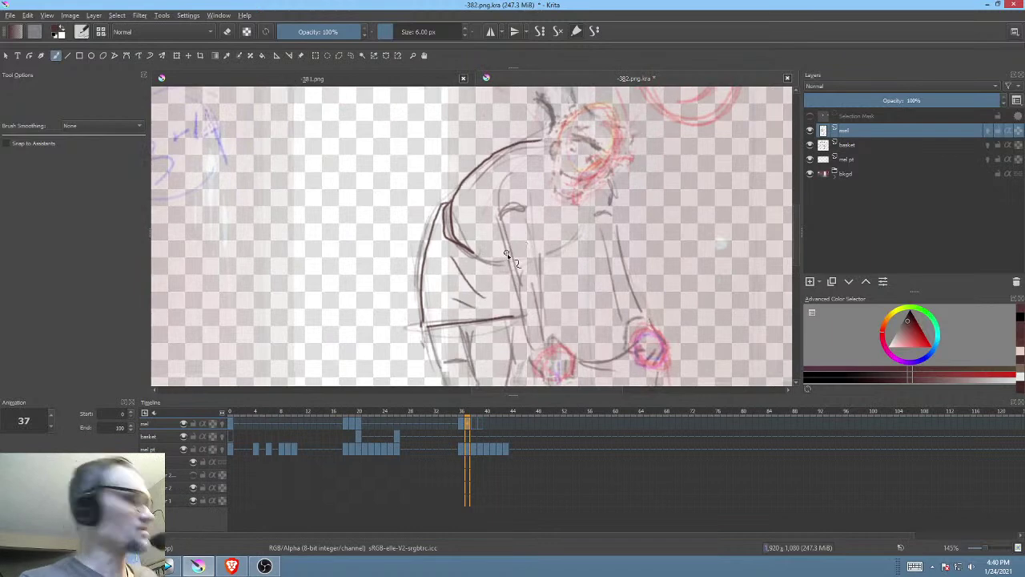
Step: Ink frame 37's near upper arm with its rounded shoulder and a two-line sleeve band below it
key("Left")
key("Right")
mouse_move(529, 194)
left_mouse_down()
mouse_move(528, 214)
mouse_move(540, 188)
left_mouse_up()
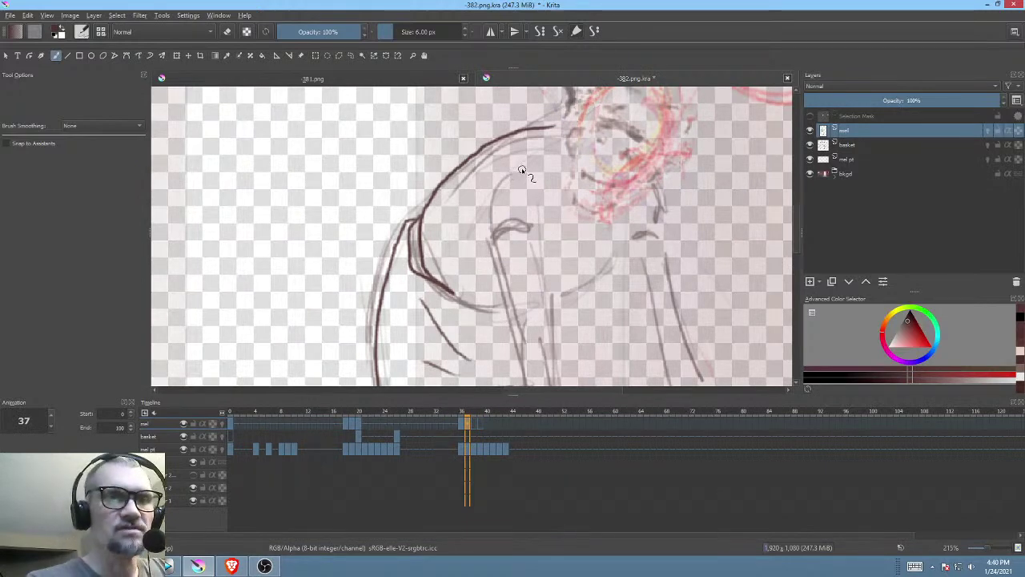
mouse_move(524, 166)
left_mouse_down()
mouse_move(499, 181)
mouse_move(492, 242)
left_mouse_up()
mouse_move(492, 189)
left_mouse_down()
mouse_move(493, 247)
mouse_move(491, 232)
mouse_move(496, 244)
mouse_move(529, 242)
mouse_move(515, 254)
mouse_move(499, 251)
mouse_move(534, 240)
mouse_move(499, 251)
mouse_move(503, 278)
mouse_move(546, 269)
mouse_move(549, 240)
left_mouse_up()
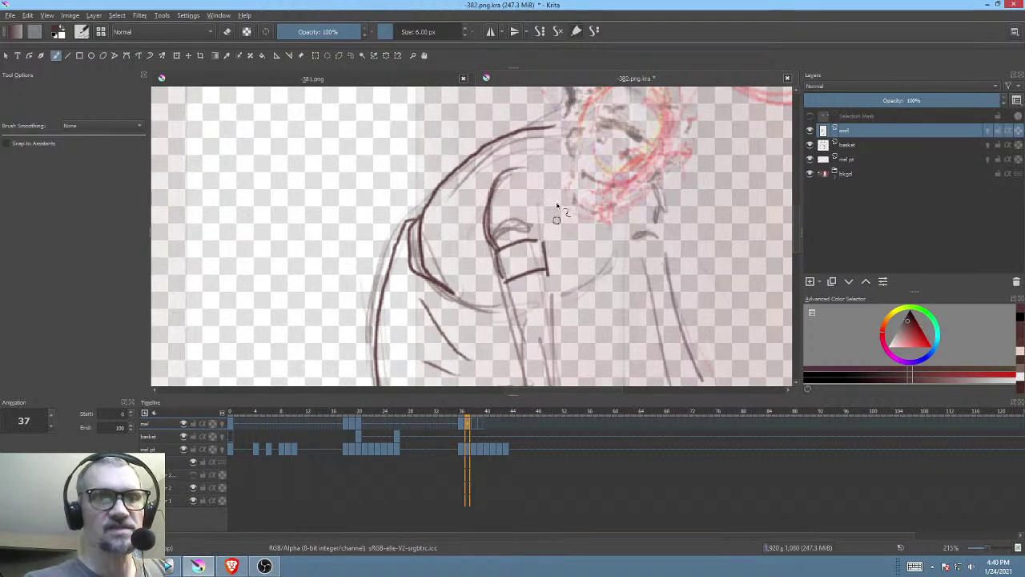
left_click_drag(522, 179, 546, 230)
mouse_move(598, 274)
left_mouse_down()
mouse_move(618, 190)
mouse_move(604, 172)
left_mouse_up()
mouse_move(599, 210)
left_mouse_down()
mouse_move(594, 252)
mouse_move(588, 233)
mouse_move(612, 214)
mouse_move(598, 265)
mouse_move(561, 224)
mouse_move(560, 181)
mouse_move(515, 221)
mouse_move(507, 195)
left_mouse_up()
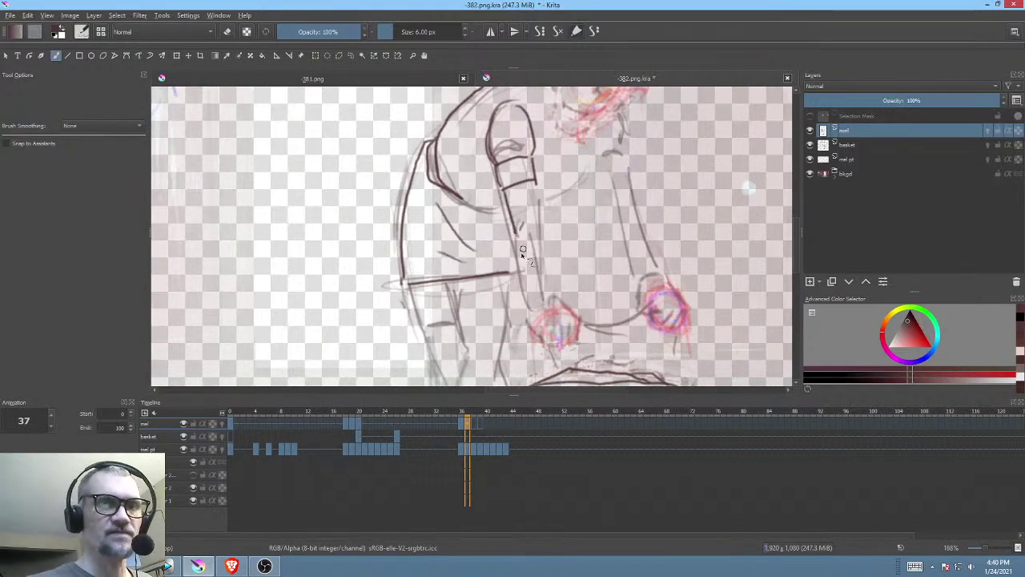
Step: Ink both edges of the near forearm and the wristband, and erase the arm line overlapping the band
left_click_drag(517, 230, 526, 318)
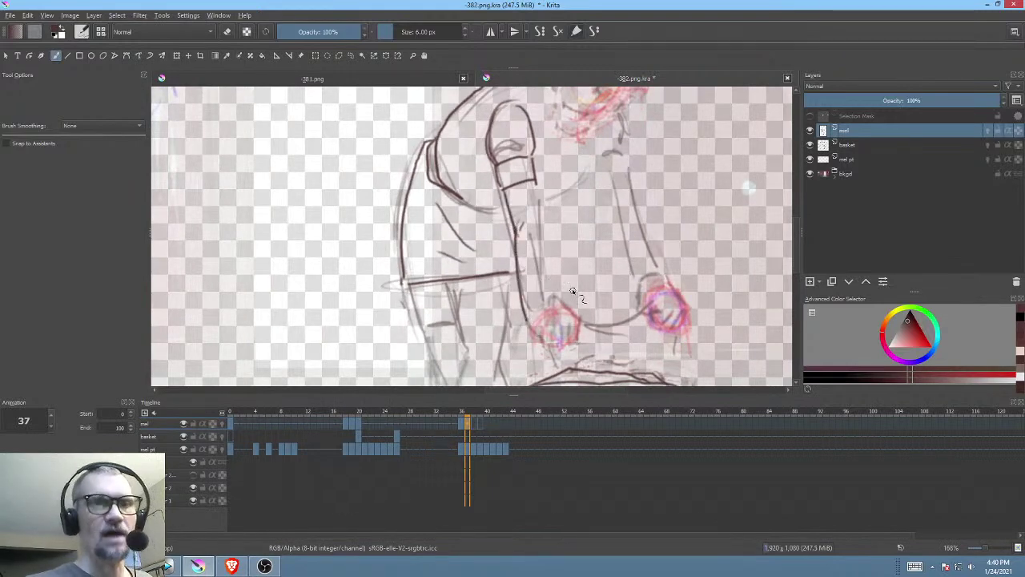
mouse_move(533, 181)
left_mouse_down()
mouse_move(547, 232)
mouse_move(545, 311)
mouse_move(538, 302)
mouse_move(526, 317)
mouse_move(545, 307)
mouse_move(543, 289)
mouse_move(528, 294)
mouse_move(545, 288)
mouse_move(525, 317)
left_mouse_up()
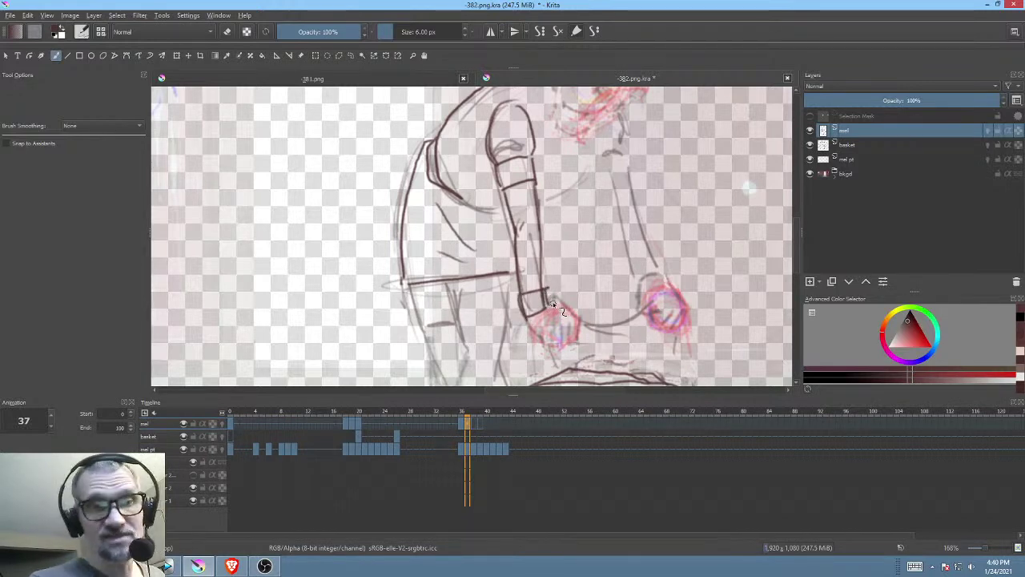
key("p")
key("e")
left_click_drag(536, 302, 559, 282)
key("b")
key("e")
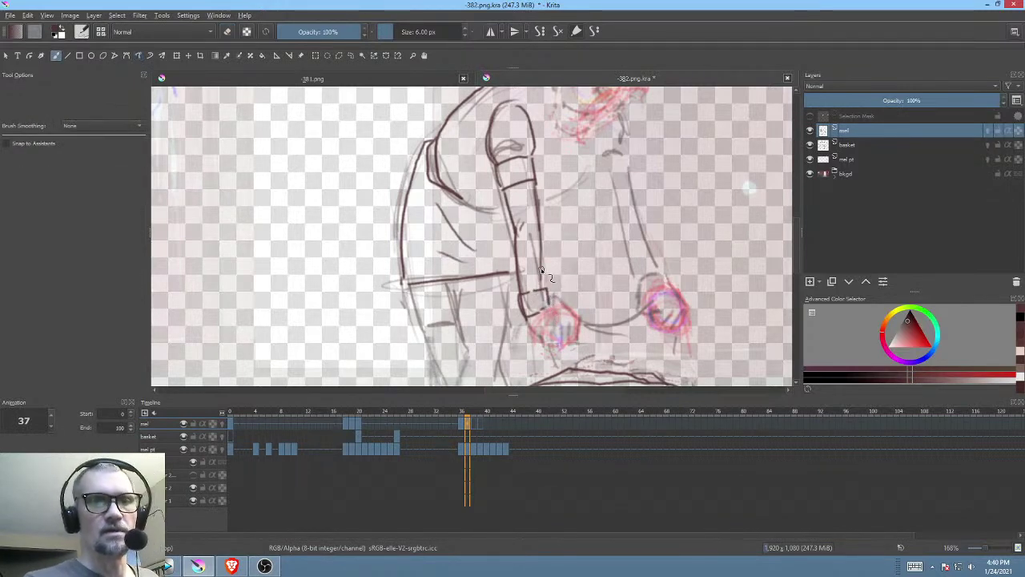
Step: Extend the waistband to the near arm and ink the lower chest line from the arm's other side toward the neck
mouse_move(579, 293)
left_mouse_down()
mouse_move(545, 301)
mouse_move(507, 339)
left_mouse_up()
mouse_move(569, 179)
left_mouse_down()
mouse_move(585, 187)
mouse_move(510, 251)
mouse_move(537, 234)
mouse_move(533, 223)
mouse_move(497, 229)
mouse_move(561, 176)
mouse_move(624, 149)
left_mouse_up()
left_click_drag(571, 202, 541, 249)
left_click_drag(605, 260, 598, 273)
key("Left")
key("Right")
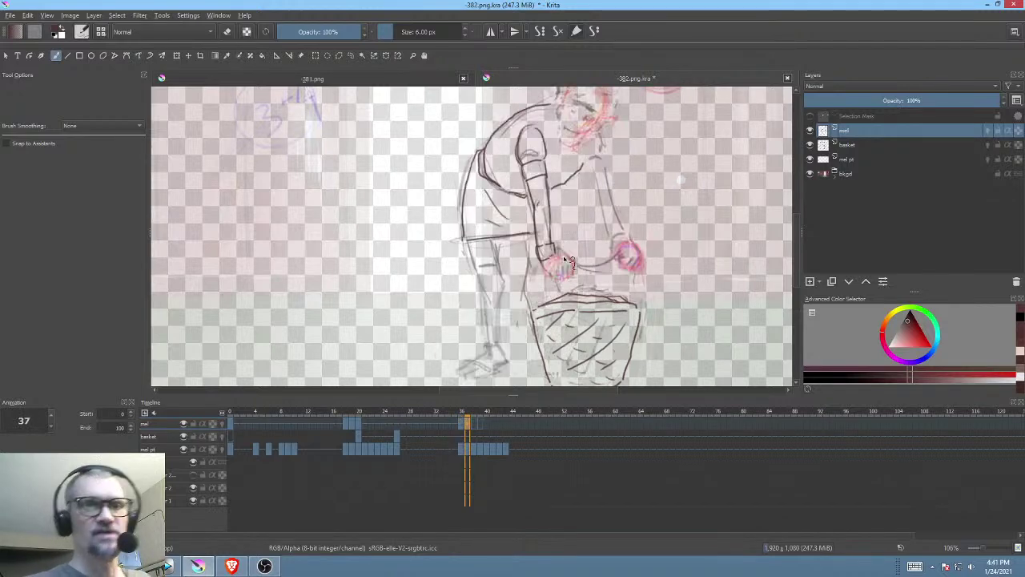
Step: Ink the back edge of the leg farther from the basket, from the skirt hem down to the ankle
key("period")
key("comma")
key("period")
key("comma")
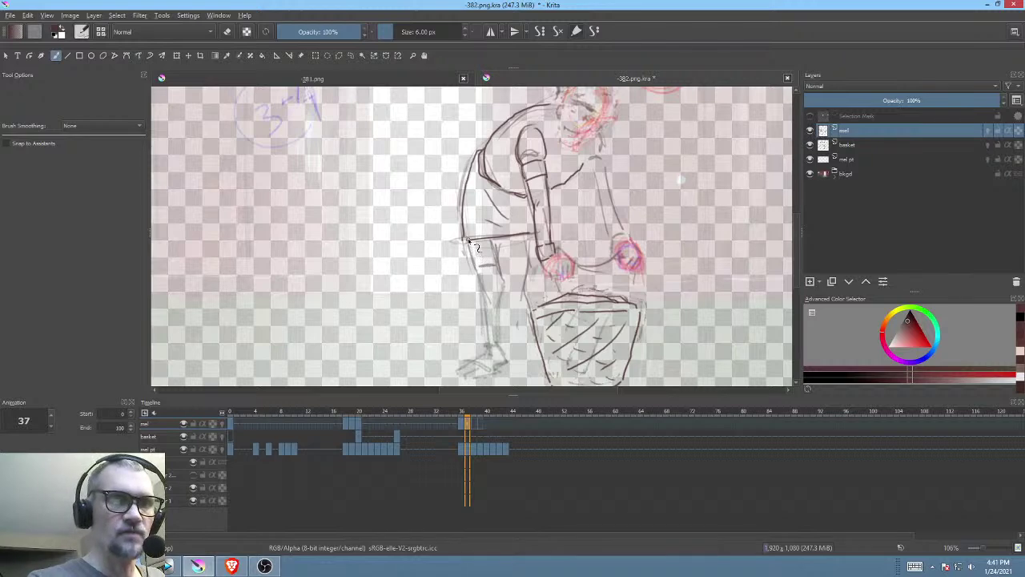
mouse_move(481, 278)
left_mouse_down()
mouse_move(488, 339)
mouse_move(528, 278)
left_mouse_up()
key("period")
key("comma")
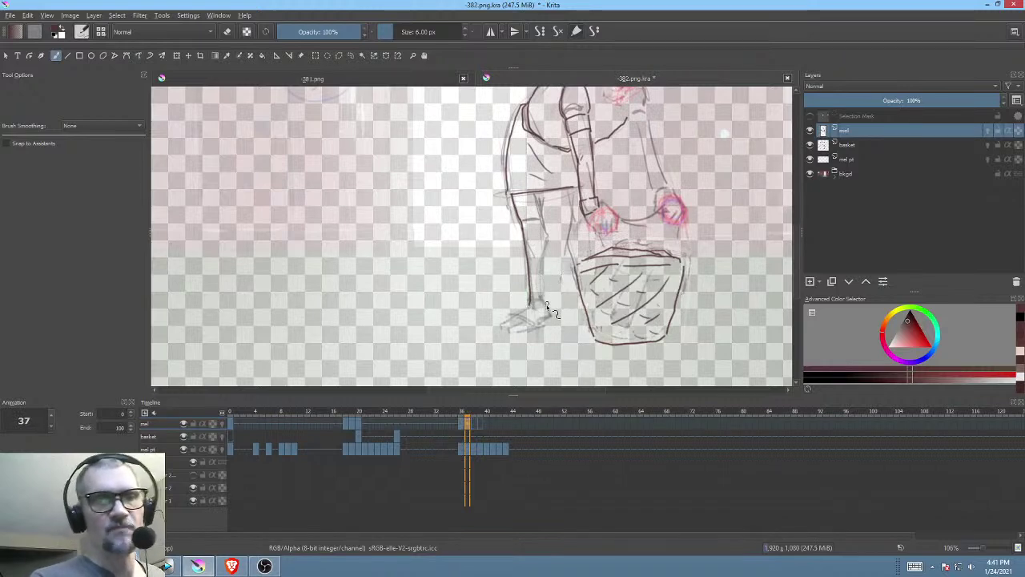
Step: Ink the foot outline of the leg farther from the basket and its inner edge from hem to ankle
scroll(545, 302, "up", 4)
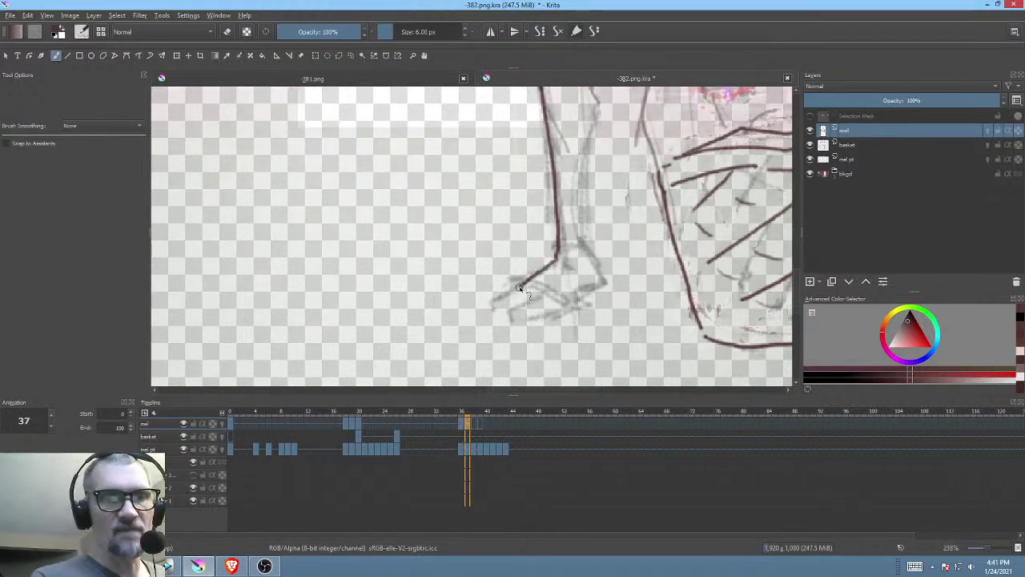
mouse_move(491, 310)
left_mouse_down()
mouse_move(529, 323)
mouse_move(568, 308)
mouse_move(608, 285)
mouse_move(601, 259)
left_mouse_up()
left_click_drag(643, 232, 574, 310)
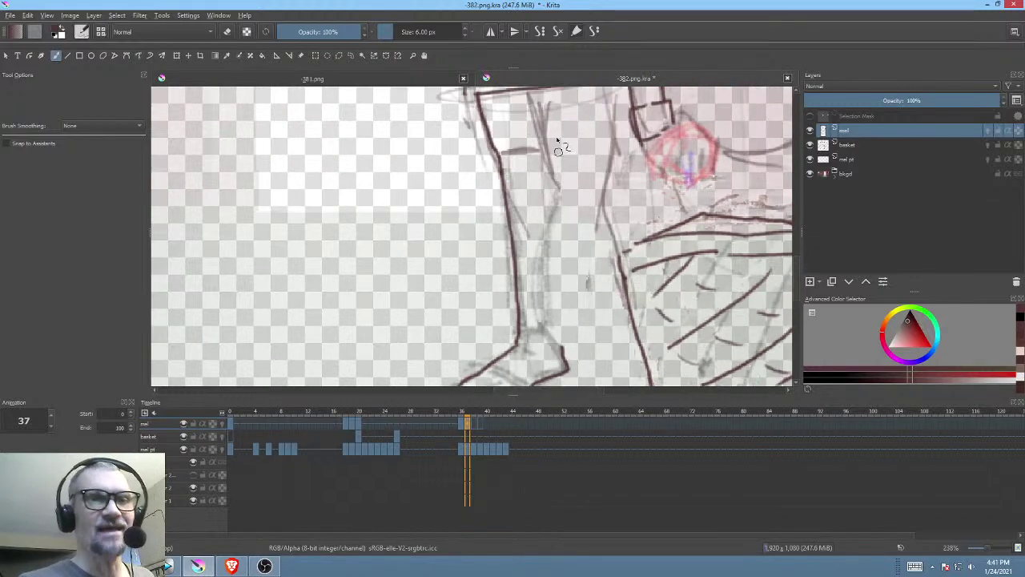
left_click_drag(565, 143, 548, 196)
mouse_move(522, 144)
left_mouse_down()
mouse_move(542, 227)
mouse_move(551, 166)
mouse_move(536, 278)
mouse_move(538, 328)
mouse_move(551, 341)
left_mouse_up()
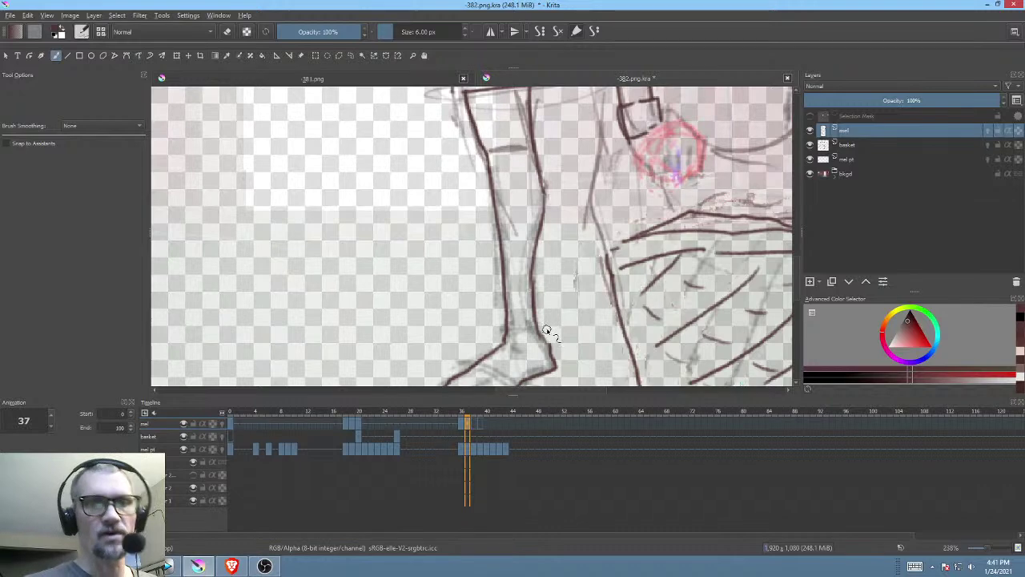
Step: Ink the sandal's straps, ankle line and toes on the foot farther from the basket
left_click_drag(653, 252, 621, 288)
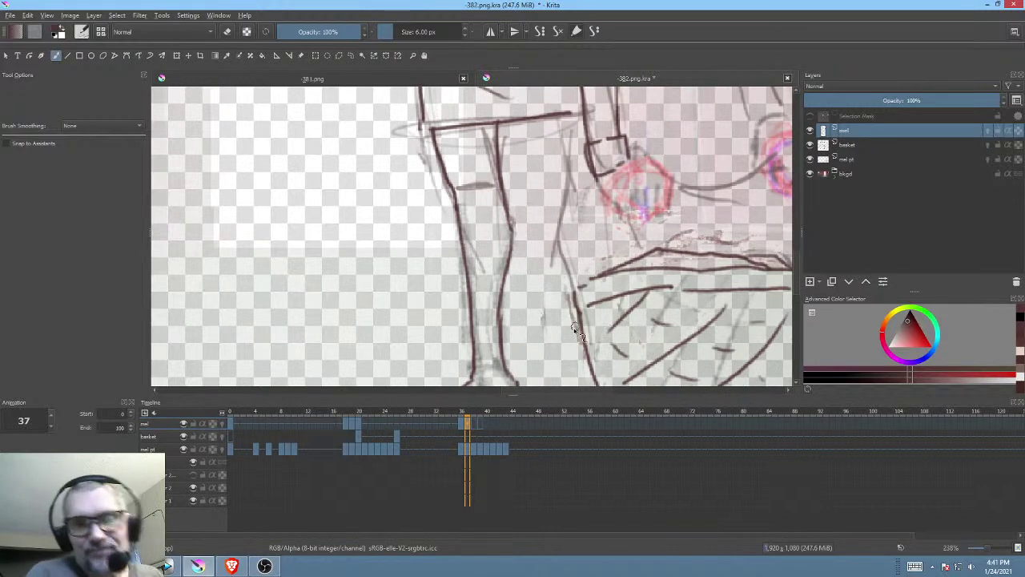
left_click_drag(558, 261, 615, 128)
mouse_move(535, 240)
left_mouse_down()
mouse_move(566, 238)
mouse_move(568, 277)
mouse_move(538, 290)
left_mouse_up()
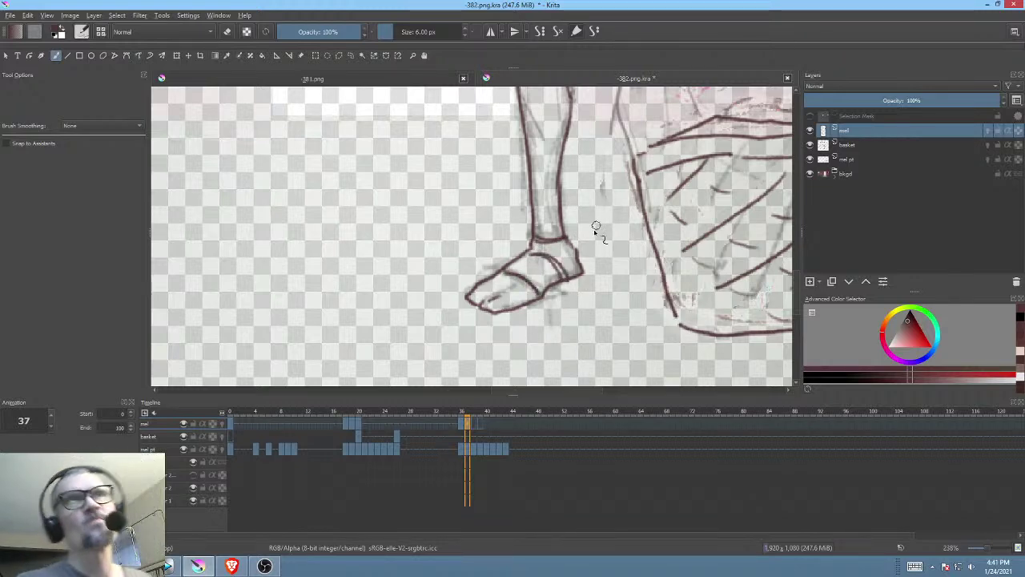
left_click_drag(624, 205, 573, 258)
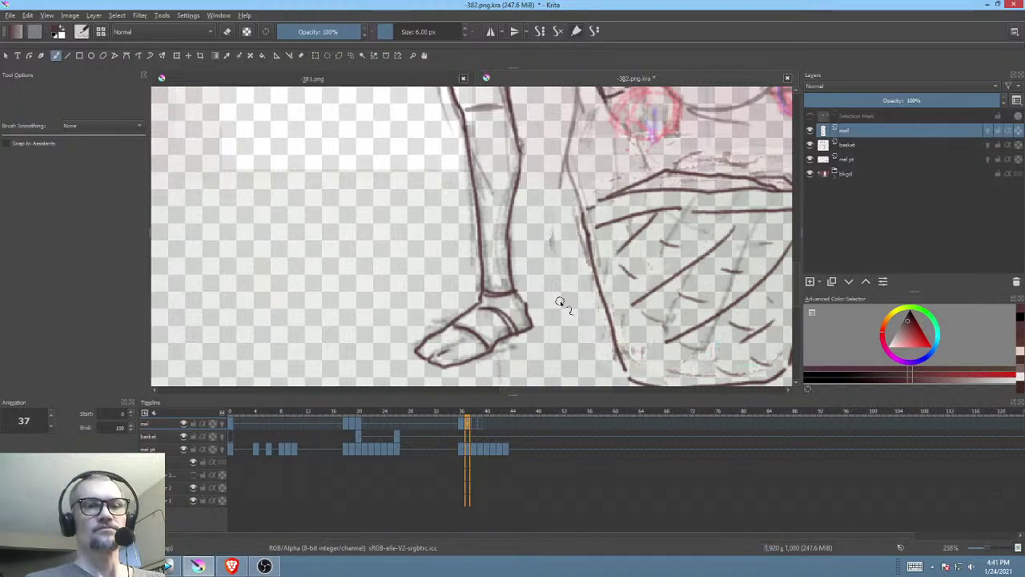
Step: Add the knee crease to the first leg and ink the back edge of the leg beside the basket
left_click_drag(787, 181, 680, 280)
left_click_drag(572, 240, 629, 203)
left_click_drag(397, 191, 411, 199)
left_click_drag(523, 222, 467, 287)
left_click_drag(487, 276, 514, 190)
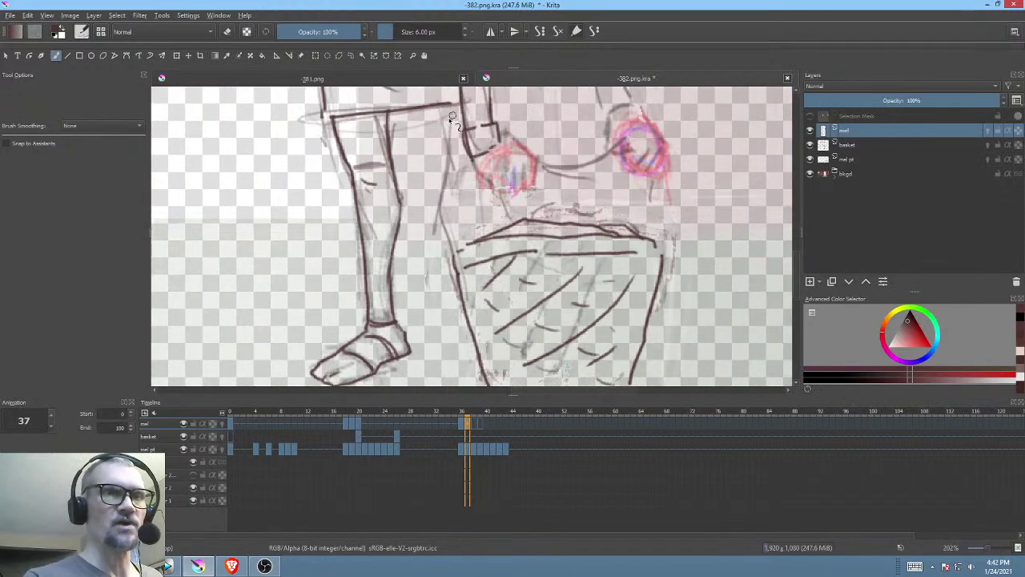
mouse_move(440, 166)
left_mouse_down()
mouse_move(428, 210)
mouse_move(431, 202)
mouse_move(439, 323)
left_mouse_up()
scroll(449, 348, "down", 5)
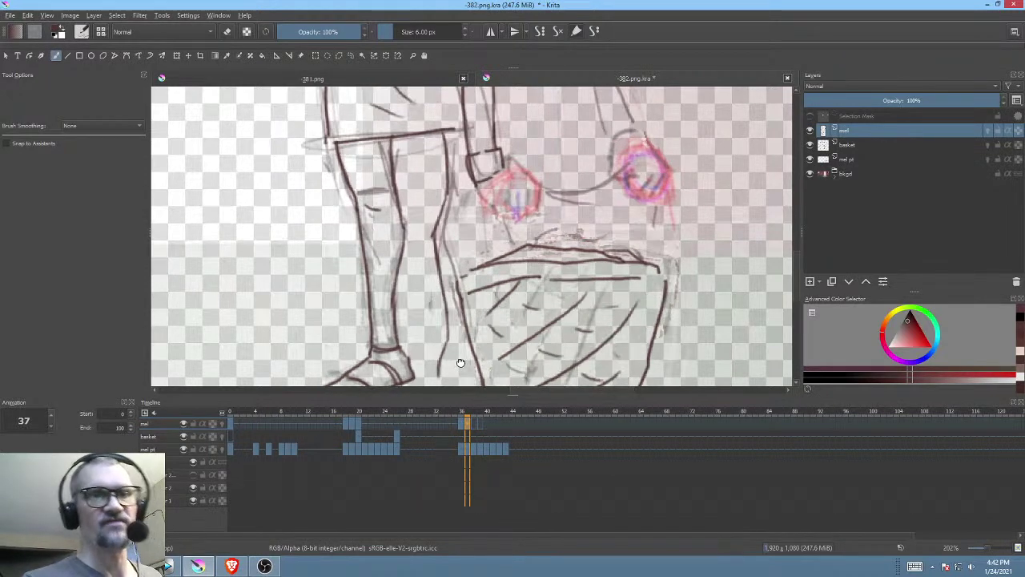
left_click_drag(559, 306, 547, 313)
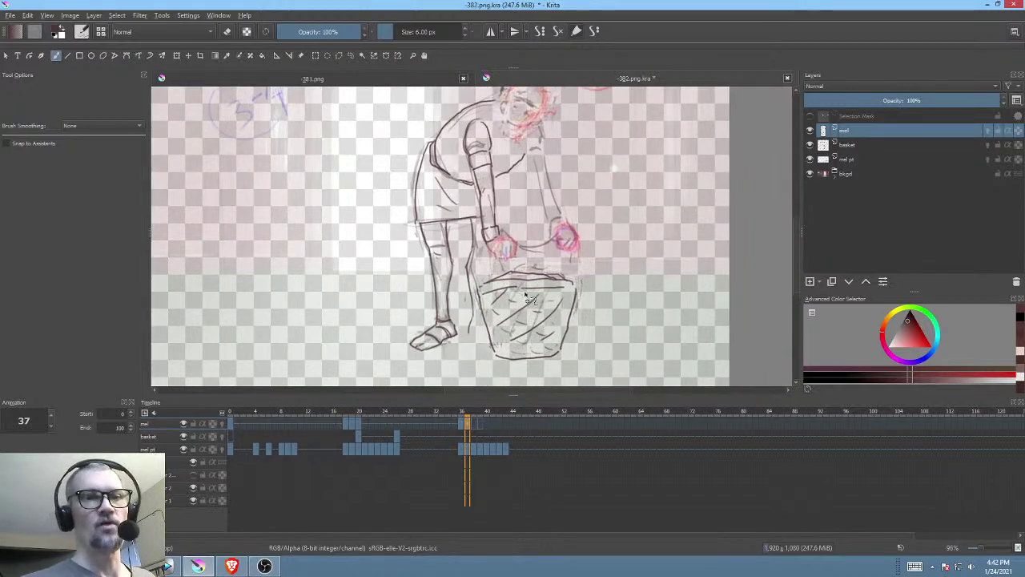
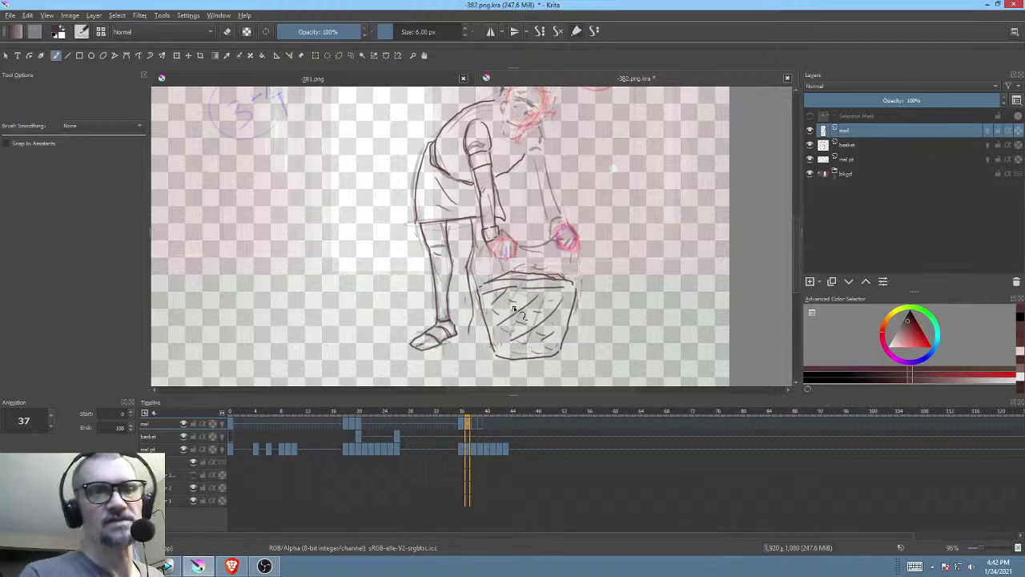
Step: Hide the basket layer and ink the second leg's sole, front edge, foot and sandal straps
scroll(514, 310, "up", 3)
left_click_drag(453, 330, 473, 336)
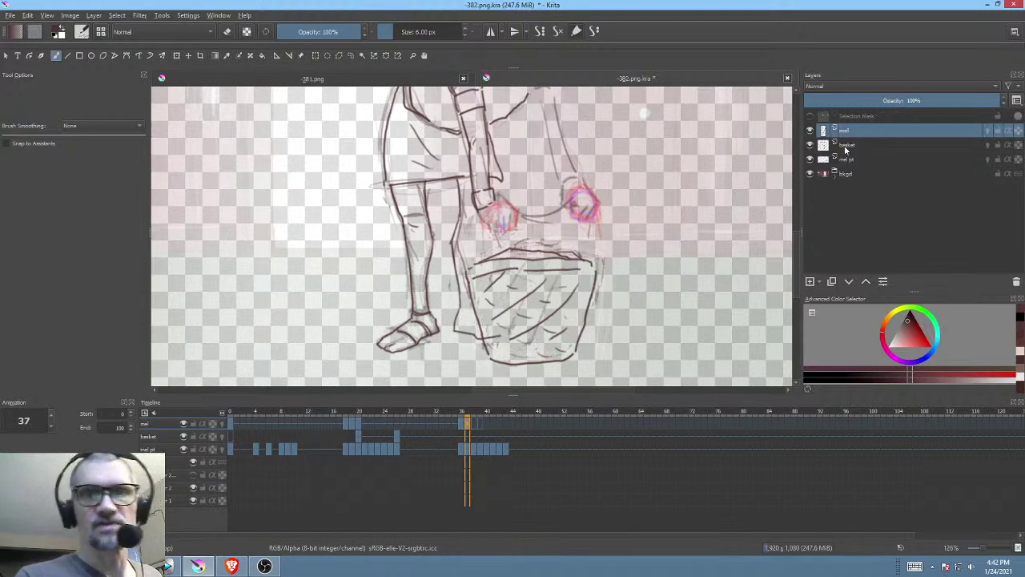
left_click(810, 145)
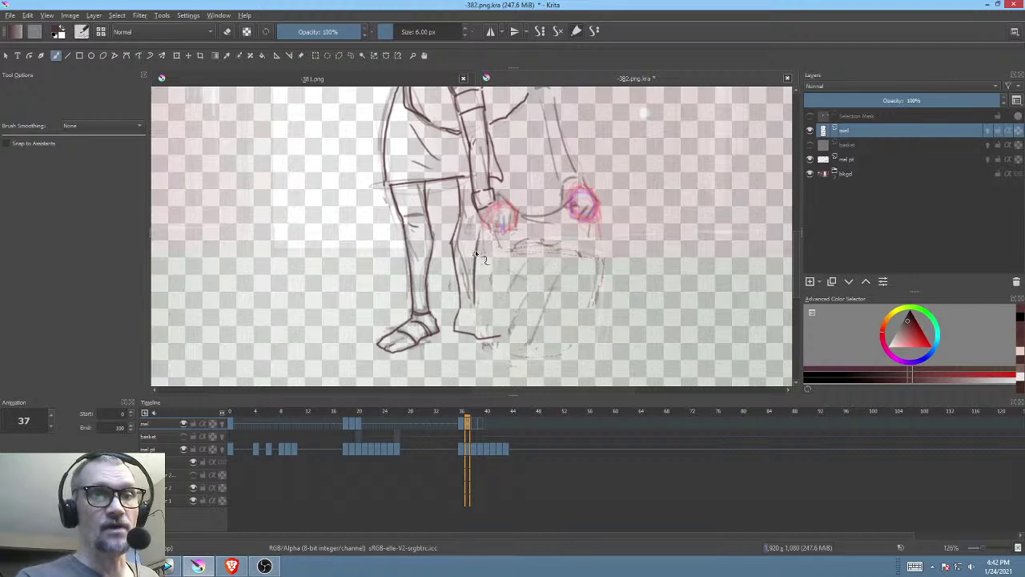
left_click_drag(525, 226, 544, 255)
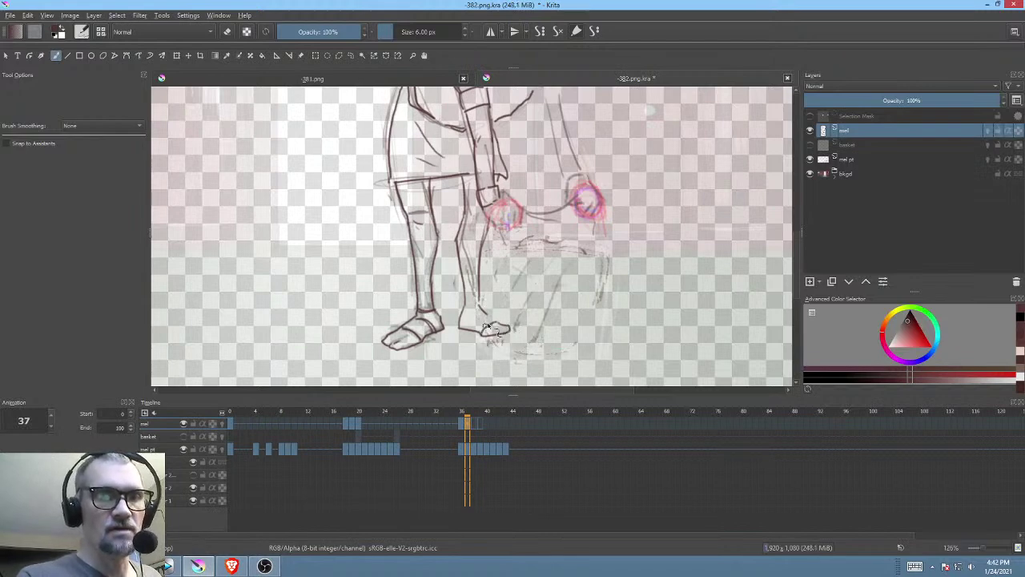
left_click_drag(480, 313, 474, 317)
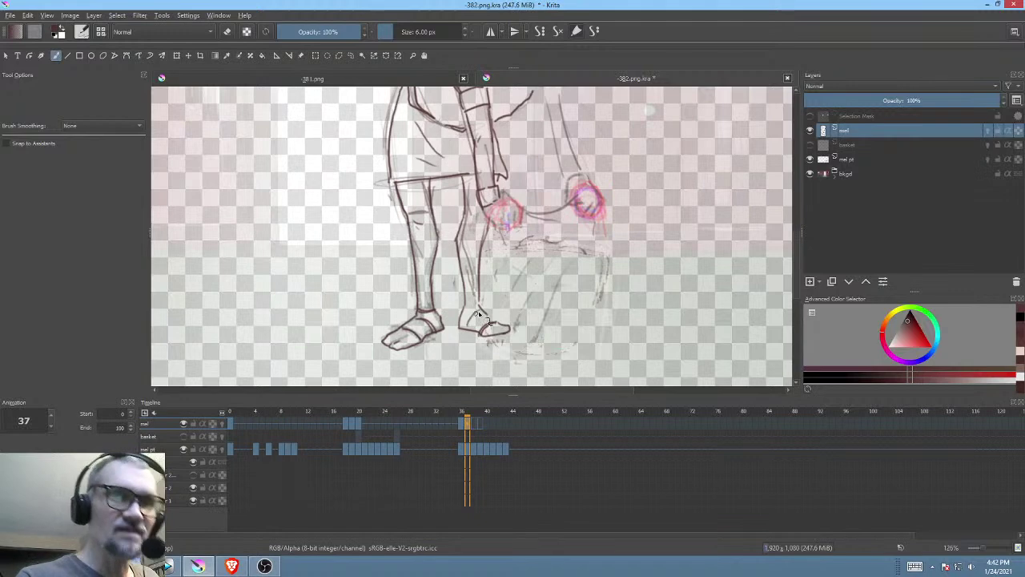
Step: Ink the skirt's front hem corner where it shows beyond the near forearm
scroll(515, 290, "up", 2)
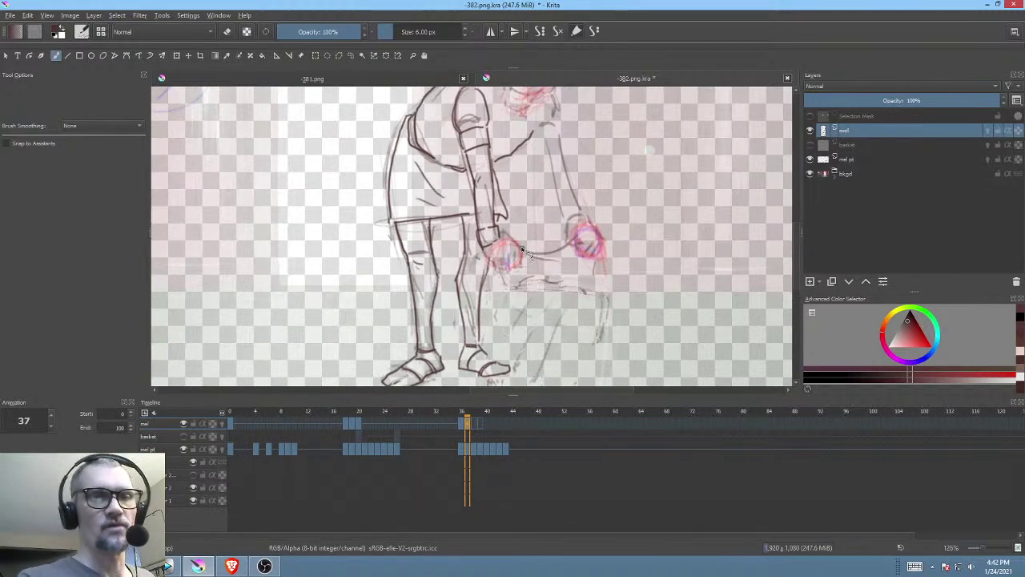
scroll(496, 268, "up", 2)
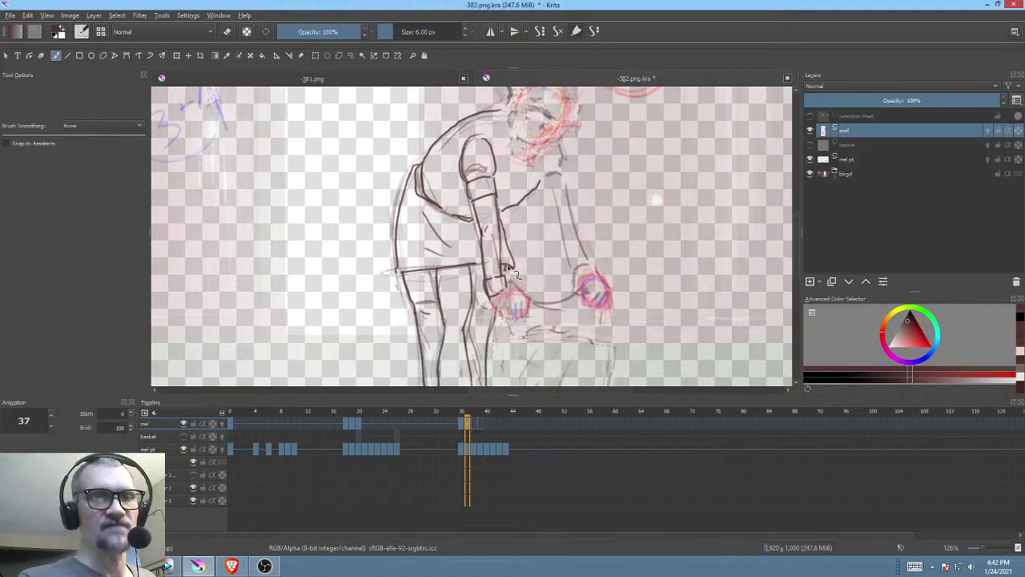
left_click_drag(396, 263, 398, 274)
mouse_move(513, 262)
left_mouse_down()
mouse_move(468, 308)
mouse_move(509, 269)
left_mouse_up()
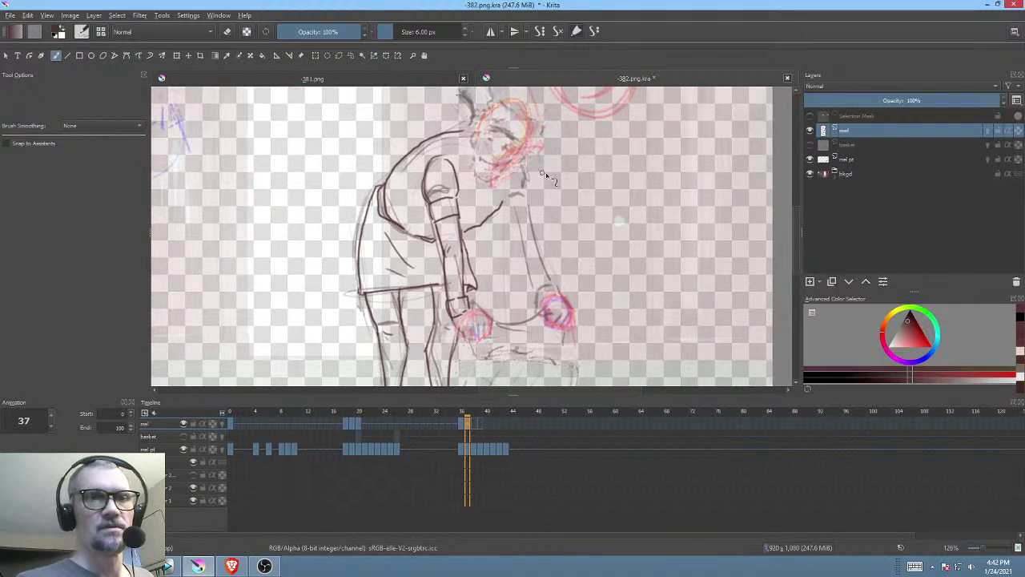
Step: Erase the front edge of the near upper arm from the shoulder down to the sleeve band
scroll(515, 213, "up", 5)
left_click_drag(515, 212, 550, 210)
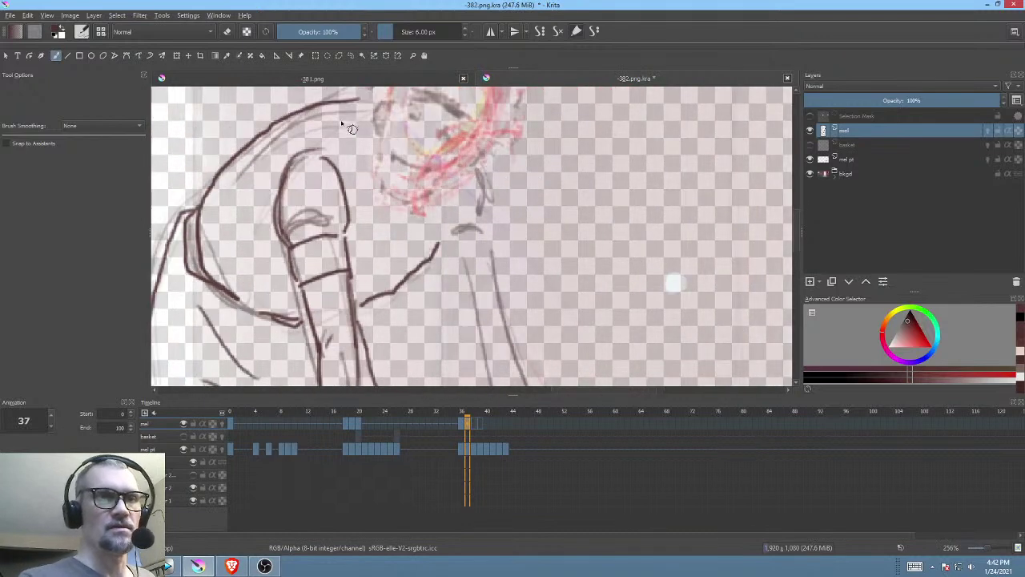
key("p")
key("e")
mouse_move(337, 146)
left_mouse_down()
mouse_move(330, 196)
mouse_move(352, 240)
left_mouse_up()
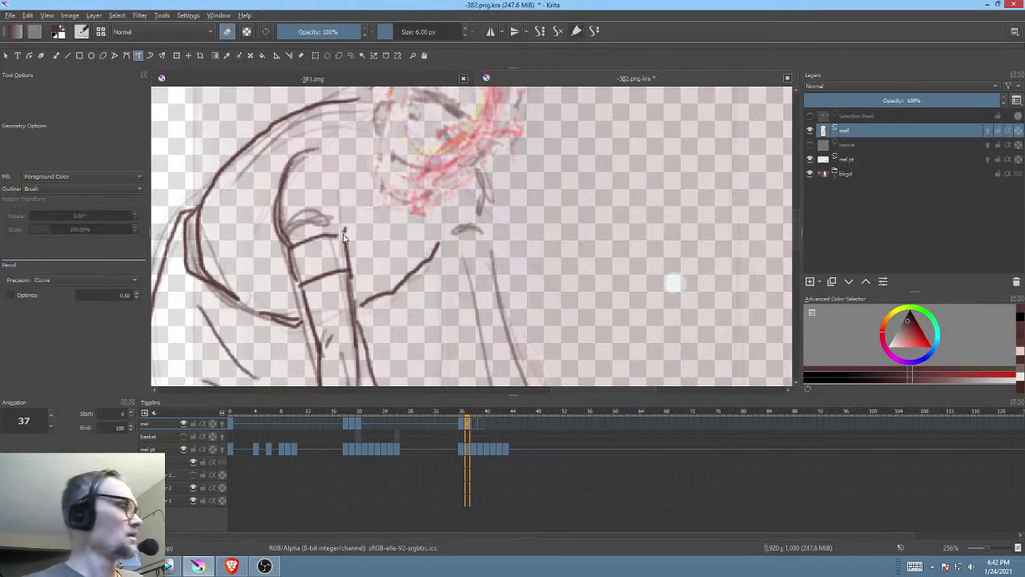
key("b")
key("e")
Step: Redraw the front edge of the near upper arm, sloping from the shoulder top to the sleeve band
scroll(378, 184, "down", 4)
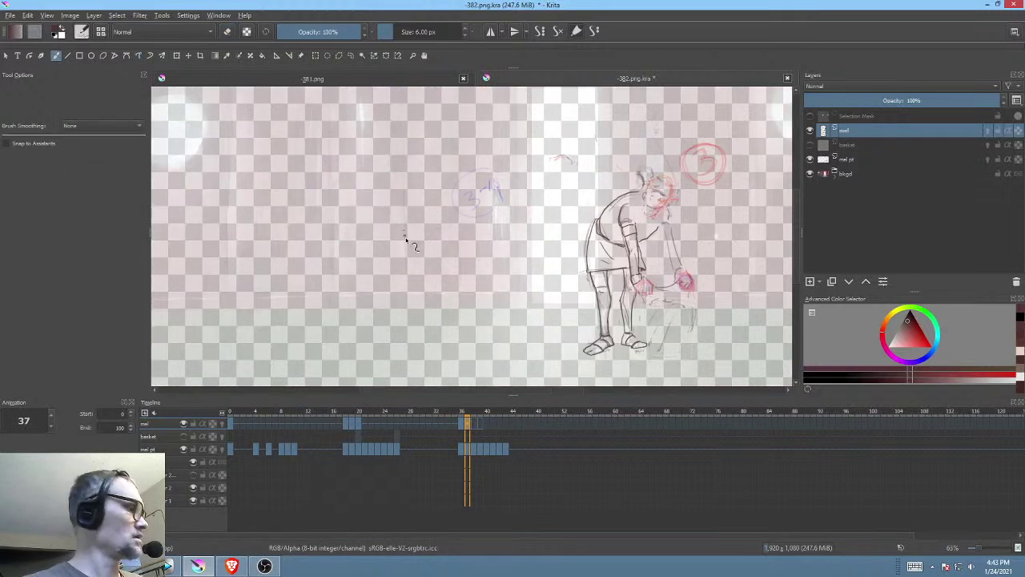
left_click_drag(527, 237, 528, 187)
left_click_drag(467, 248, 490, 261)
scroll(489, 260, "up", 4)
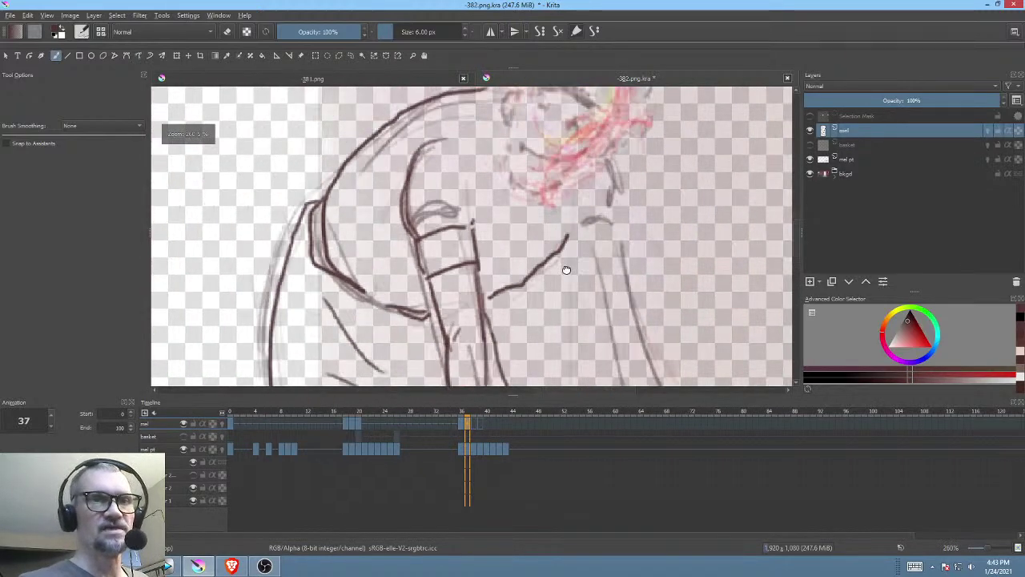
left_click(463, 426)
left_click(470, 426)
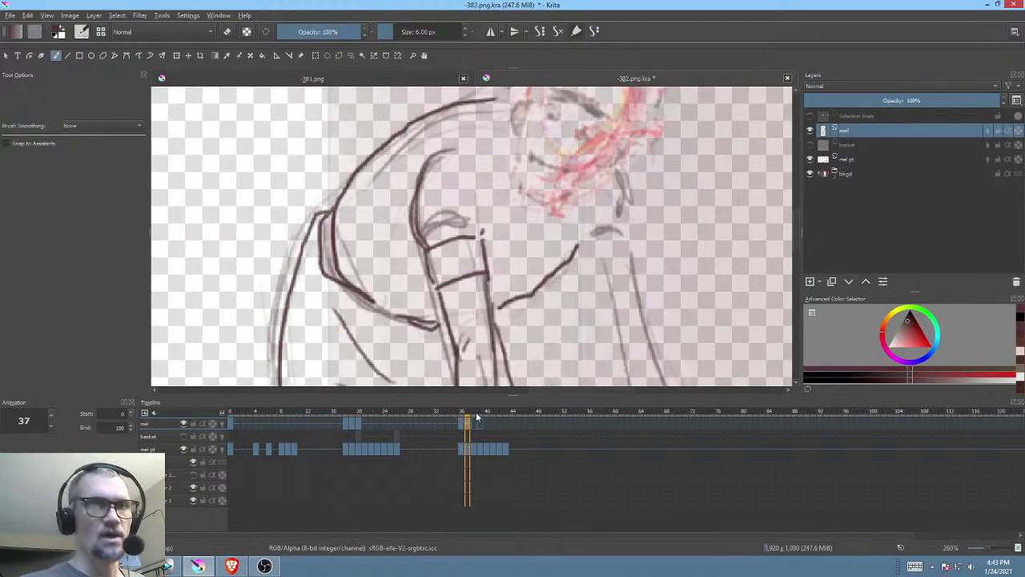
mouse_move(450, 159)
left_mouse_down()
mouse_move(478, 189)
mouse_move(480, 219)
left_mouse_up()
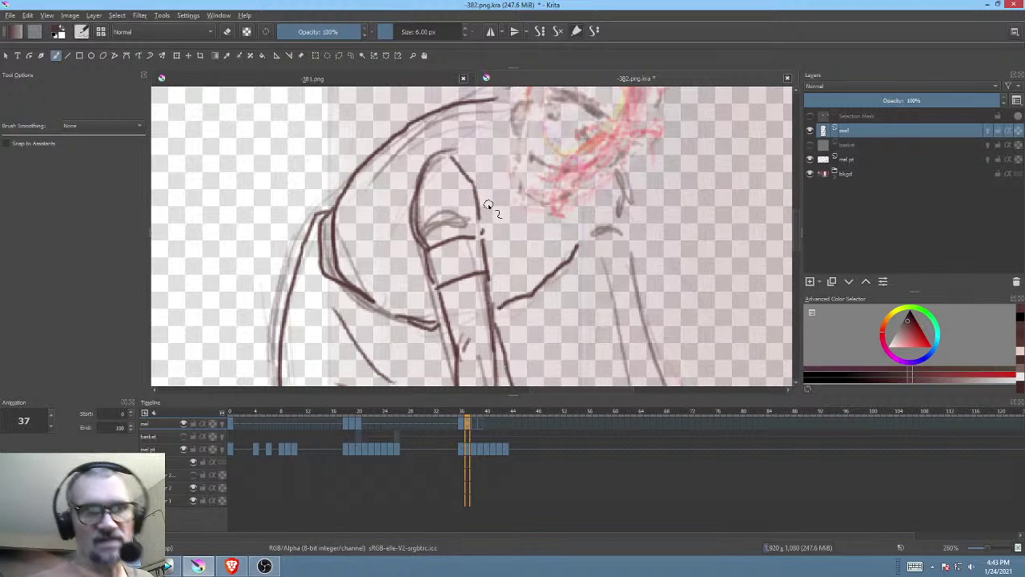
Step: Ink a short fold line beside the near shoulder and extend the chest line up toward the chin
mouse_move(454, 159)
left_mouse_down()
mouse_move(438, 151)
mouse_move(461, 150)
mouse_move(490, 192)
left_mouse_up()
key("f")
key("e")
key("b")
key("e")
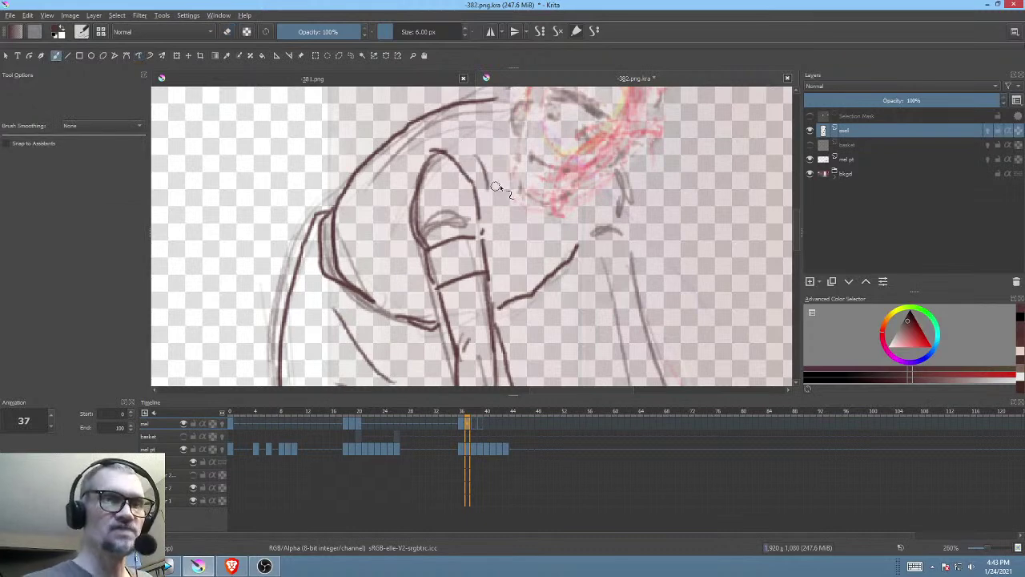
left_click_drag(592, 238, 576, 264)
left_click_drag(582, 211, 568, 260)
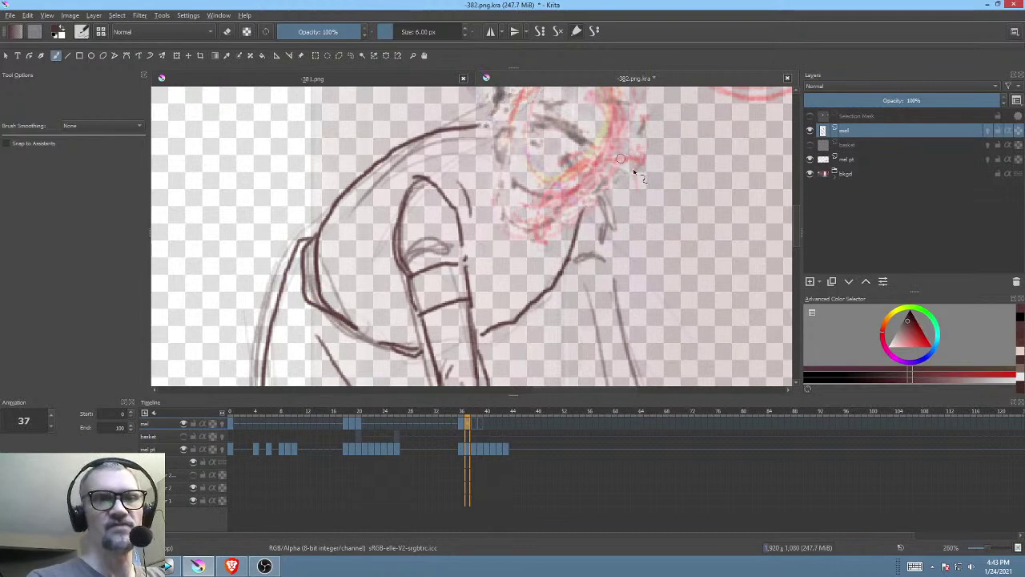
Step: Ink the outer edge of the far upper arm and the sleeve band around it
scroll(617, 159, "down", 2)
mouse_move(601, 155)
left_mouse_down()
mouse_move(607, 220)
mouse_move(636, 222)
mouse_move(641, 211)
mouse_move(628, 239)
mouse_move(594, 253)
mouse_move(587, 250)
mouse_move(612, 207)
mouse_move(650, 160)
left_mouse_up()
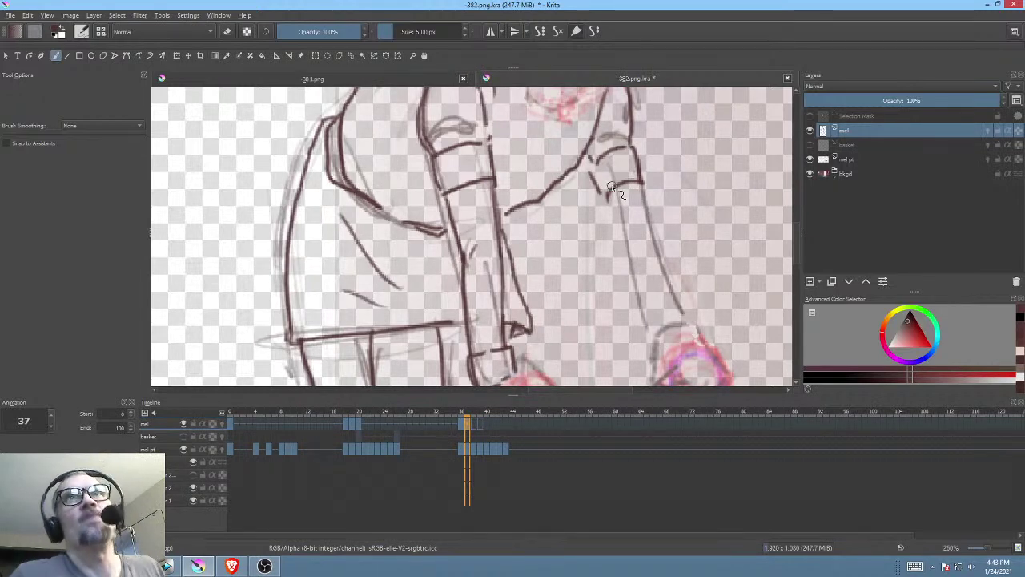
left_click_drag(647, 217, 642, 193)
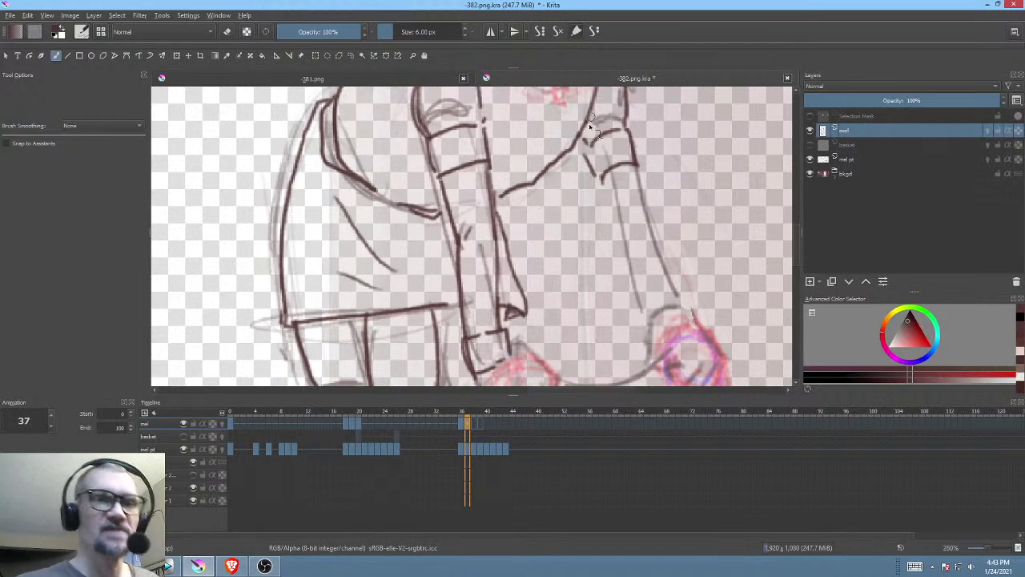
scroll(616, 164, "down", 2)
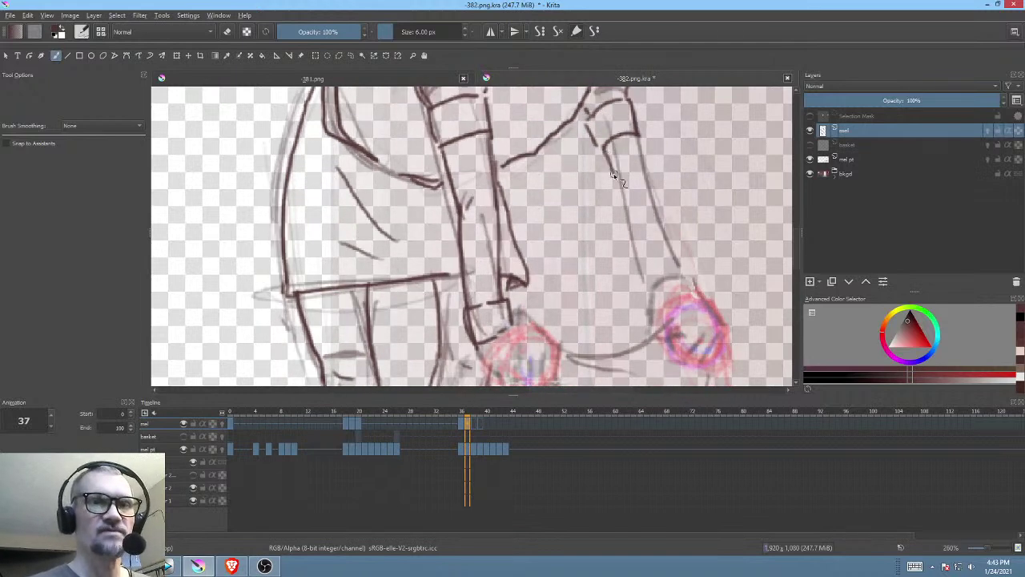
Step: Ink both edges of the far forearm down to the wrist and add the wrist band
mouse_move(624, 147)
left_mouse_down()
mouse_move(607, 164)
mouse_move(602, 207)
mouse_move(633, 300)
mouse_move(661, 273)
mouse_move(639, 312)
mouse_move(668, 301)
left_mouse_up()
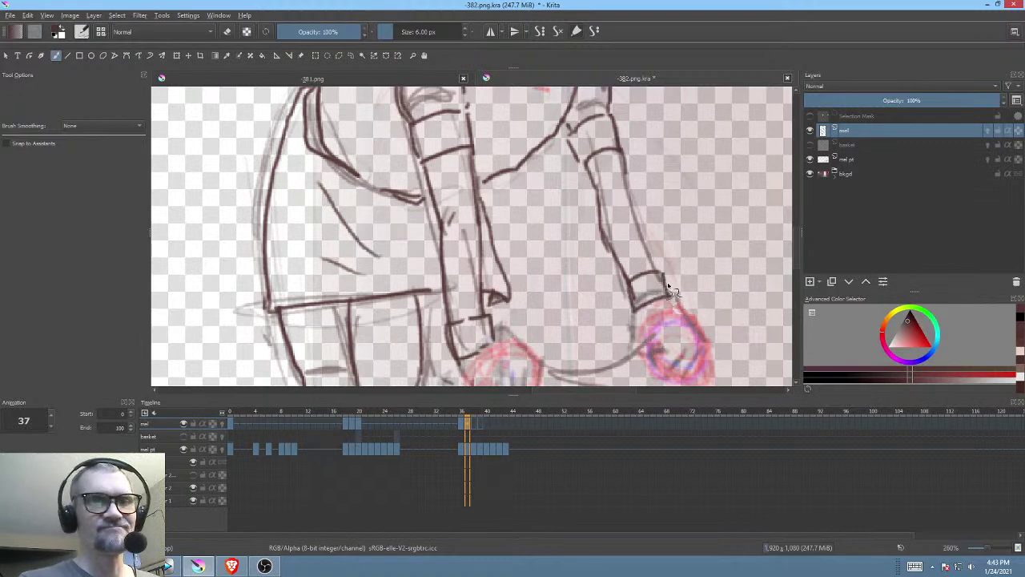
left_click_drag(637, 209, 653, 261)
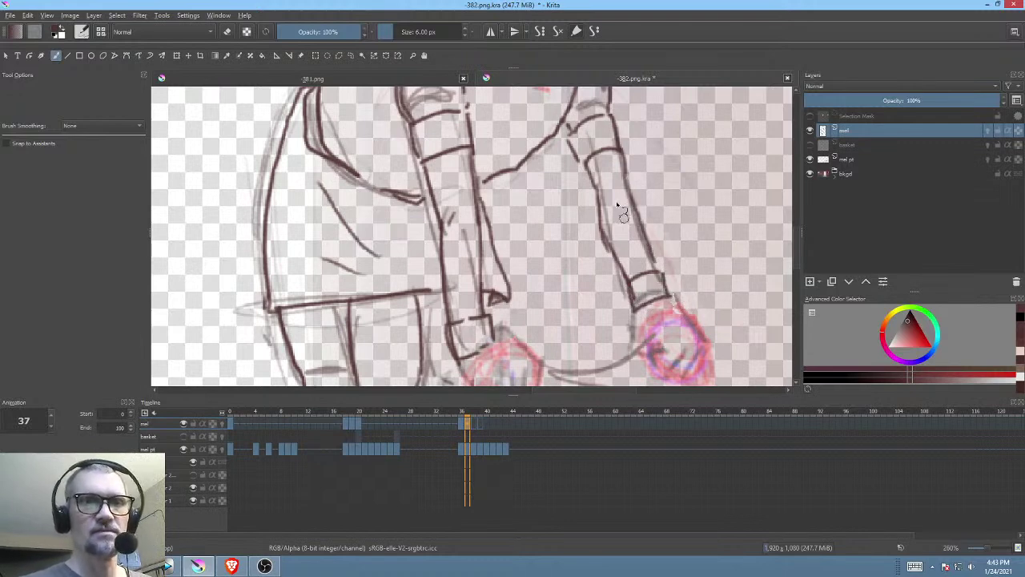
scroll(669, 215, "down", 3)
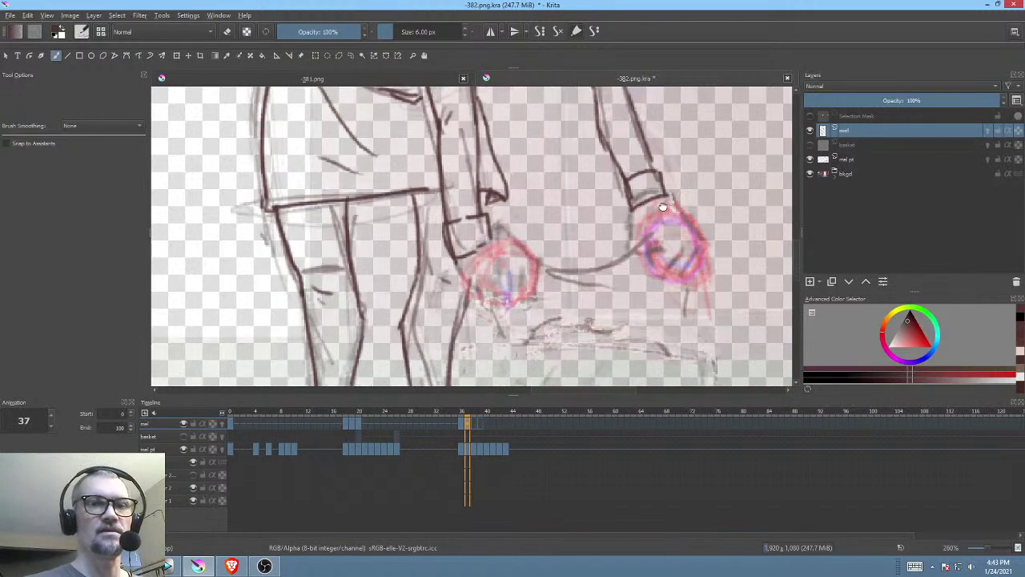
Step: Ink the far hand's outline below the wrist band, including the curled fingers
scroll(669, 215, "down", 1)
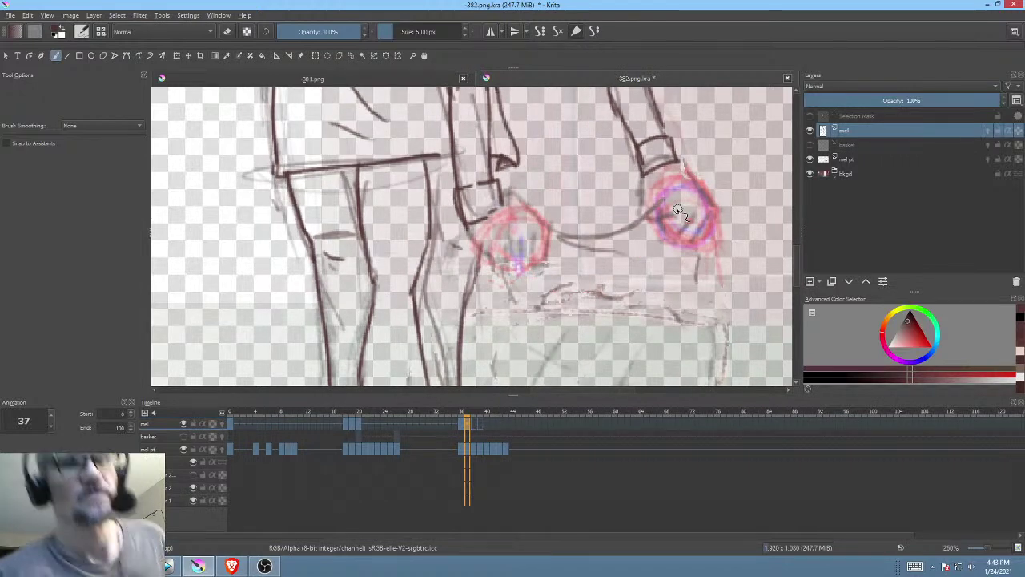
mouse_move(677, 210)
left_mouse_down()
mouse_move(649, 265)
mouse_move(649, 253)
left_mouse_up()
left_click_drag(627, 172, 586, 189)
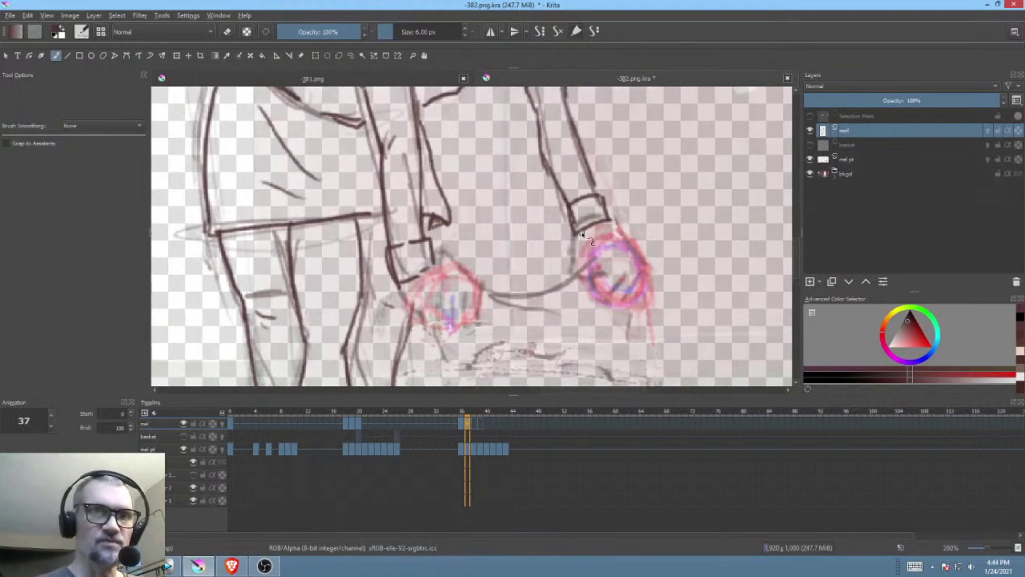
mouse_move(577, 234)
left_mouse_down()
mouse_move(571, 269)
mouse_move(585, 268)
left_mouse_up()
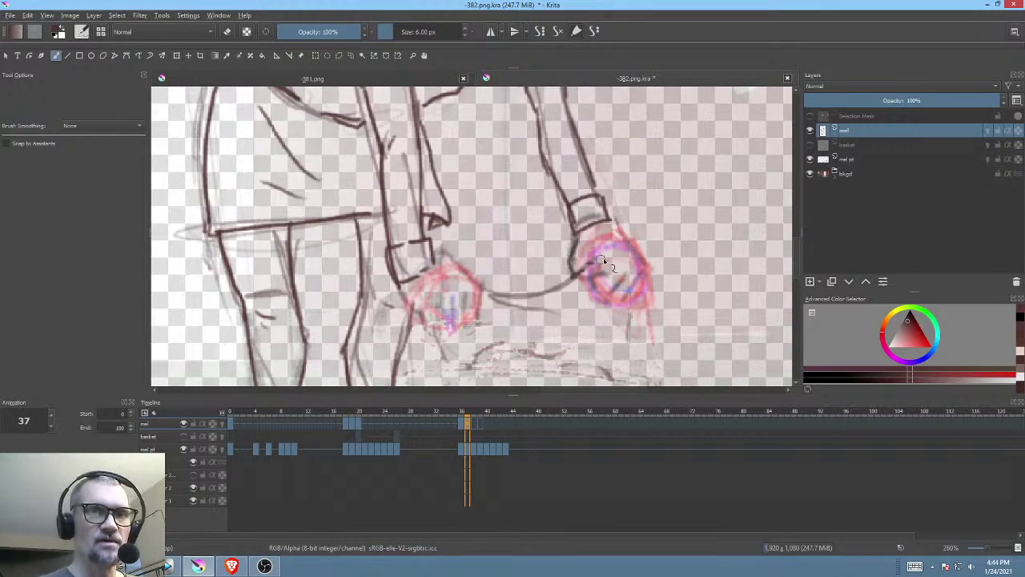
left_click_drag(610, 226, 647, 265)
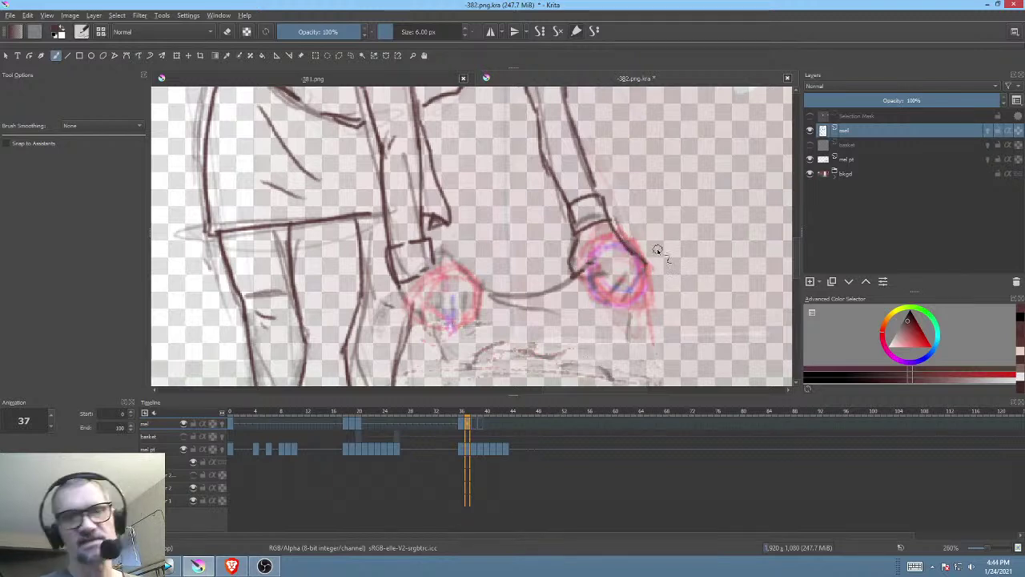
mouse_move(598, 274)
left_mouse_down()
mouse_move(608, 297)
mouse_move(596, 296)
mouse_move(613, 299)
mouse_move(645, 270)
left_mouse_up()
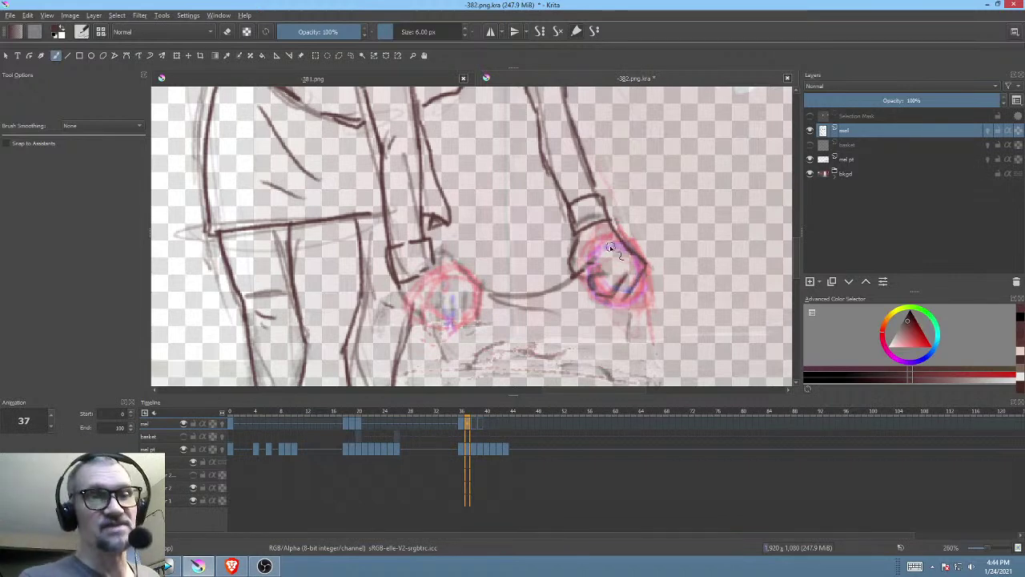
Step: Ink the near hand as a closed fist with short lines separating the fingers
left_click_drag(612, 247, 636, 234)
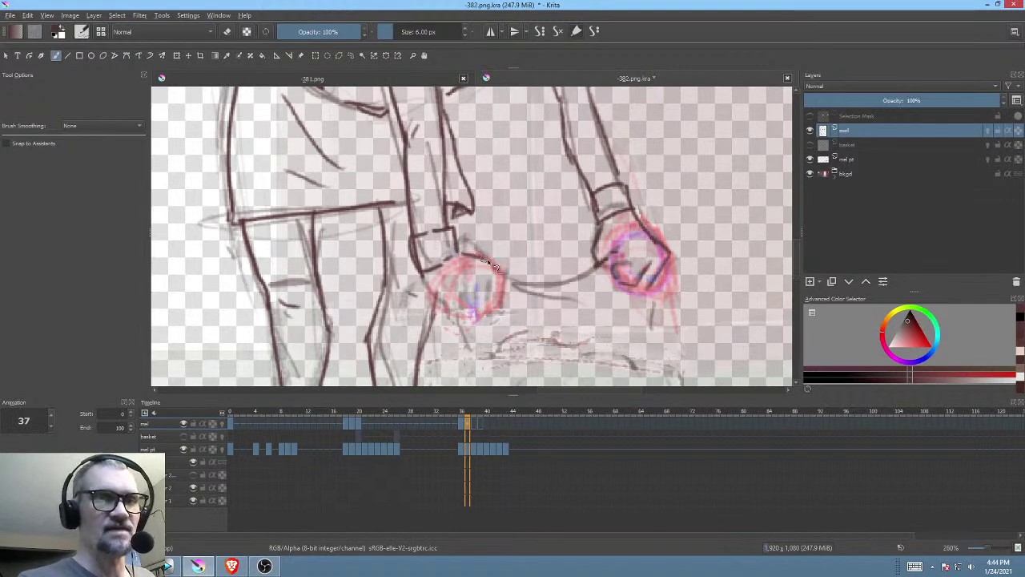
mouse_move(504, 266)
left_mouse_down()
mouse_move(506, 303)
mouse_move(495, 317)
left_mouse_up()
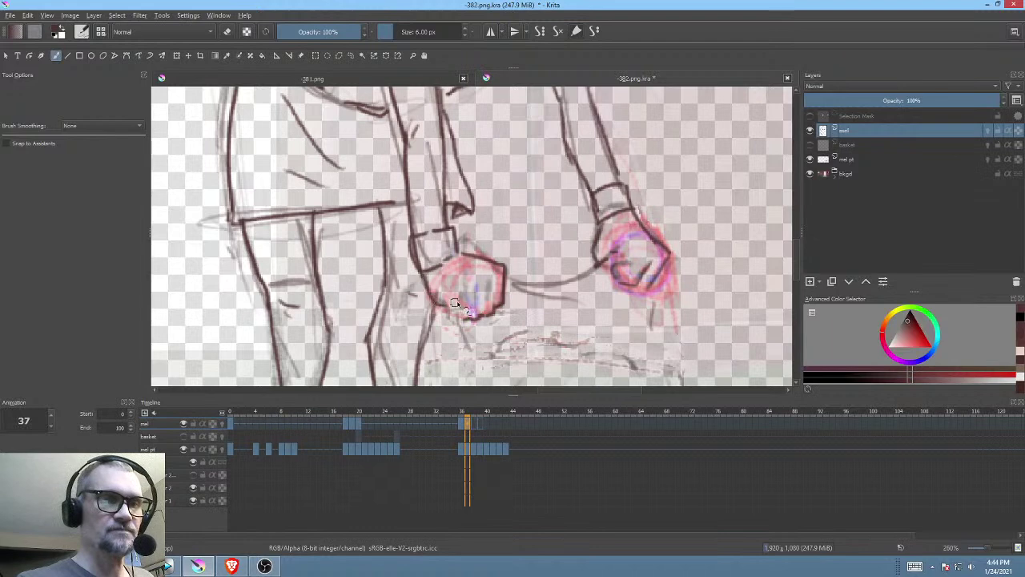
mouse_move(467, 292)
left_mouse_down()
mouse_move(469, 314)
mouse_move(488, 306)
left_mouse_up()
left_click_drag(569, 281, 573, 286)
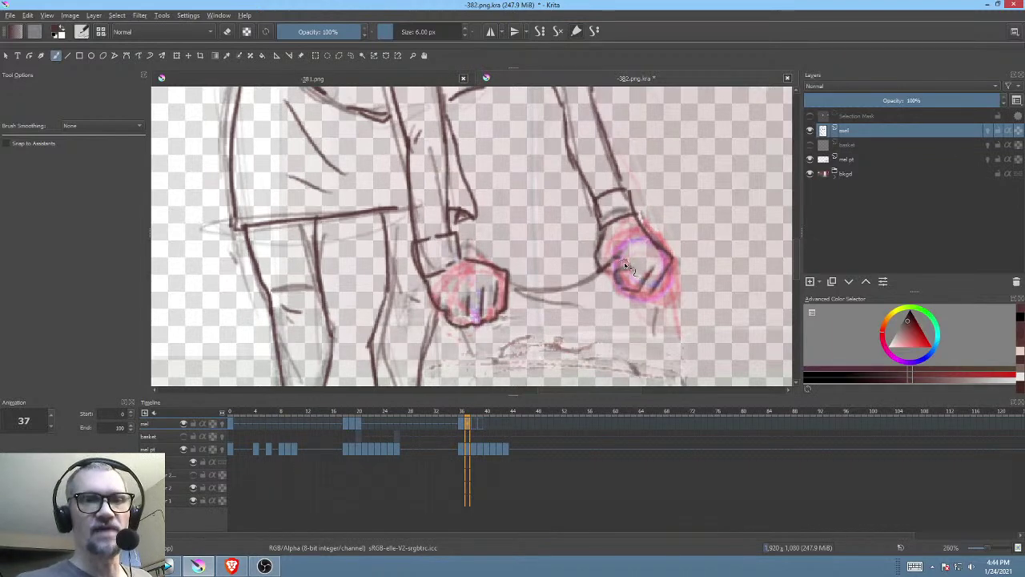
Step: Ink the sagging cloth edge held between both hands, with the hanging edges and fold lines below them
mouse_move(508, 287)
left_mouse_down()
mouse_move(594, 279)
mouse_move(618, 258)
left_mouse_up()
left_click_drag(666, 302, 683, 184)
mouse_move(646, 248)
left_mouse_down()
mouse_move(642, 263)
mouse_move(628, 253)
left_mouse_up()
left_click_drag(631, 186, 633, 249)
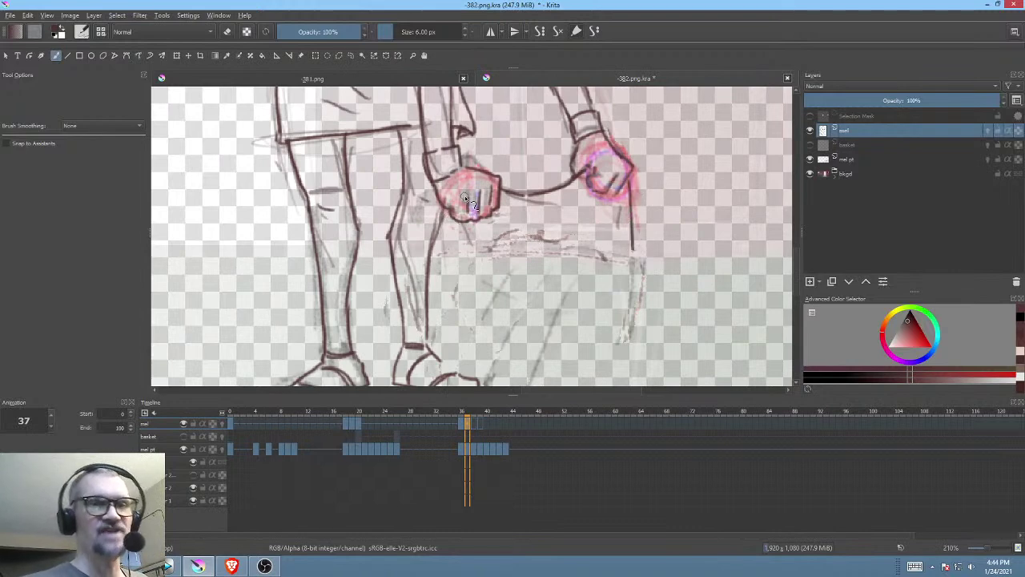
left_click_drag(475, 221, 473, 244)
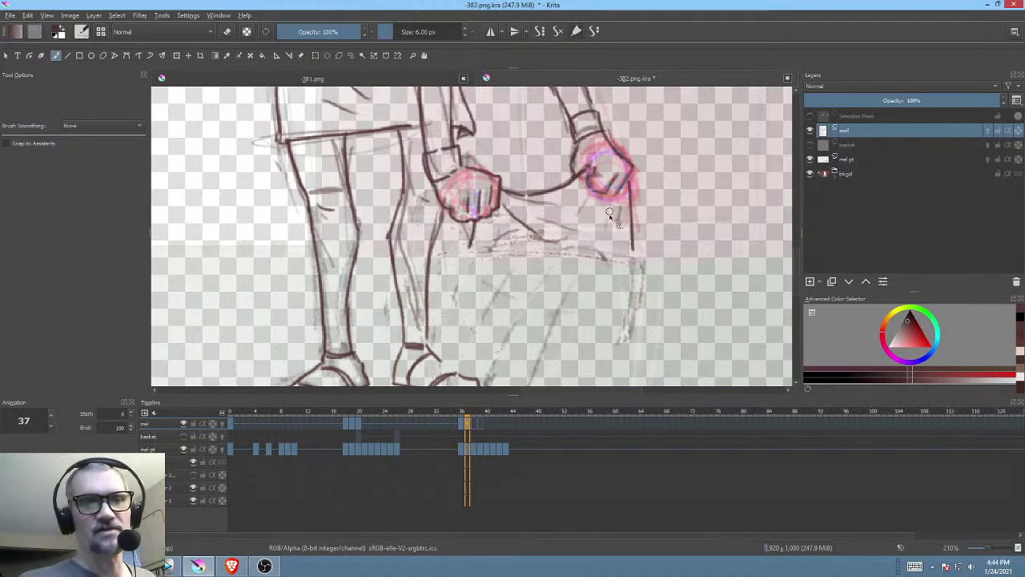
left_click_drag(633, 249, 633, 320)
left_click_drag(613, 273, 590, 351)
Step: Ink short fold lines on the back of the tunic just above the waistband
left_click_drag(551, 240, 542, 193)
scroll(542, 193, "up", 4)
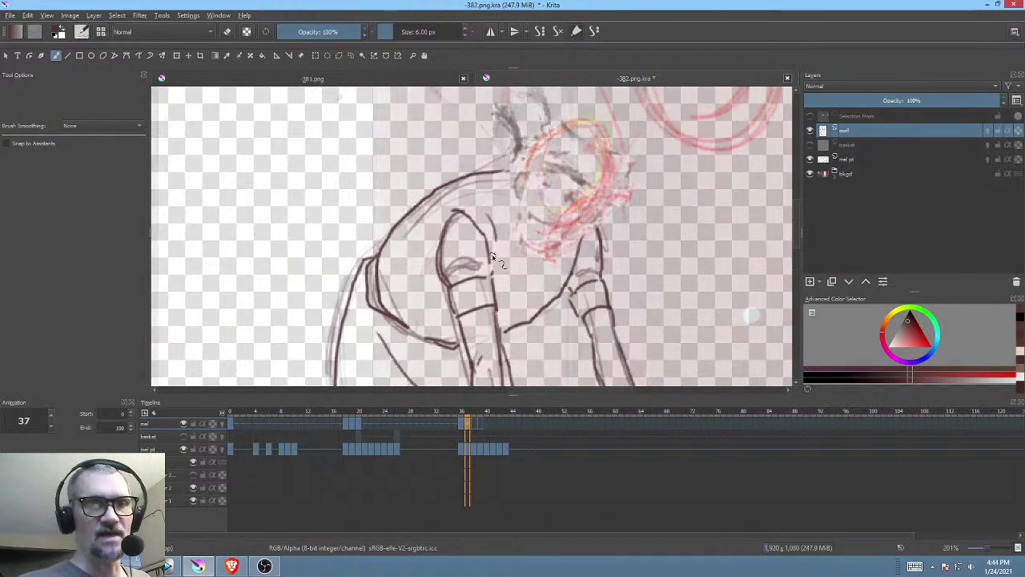
left_click_drag(544, 238, 565, 212)
key("i")
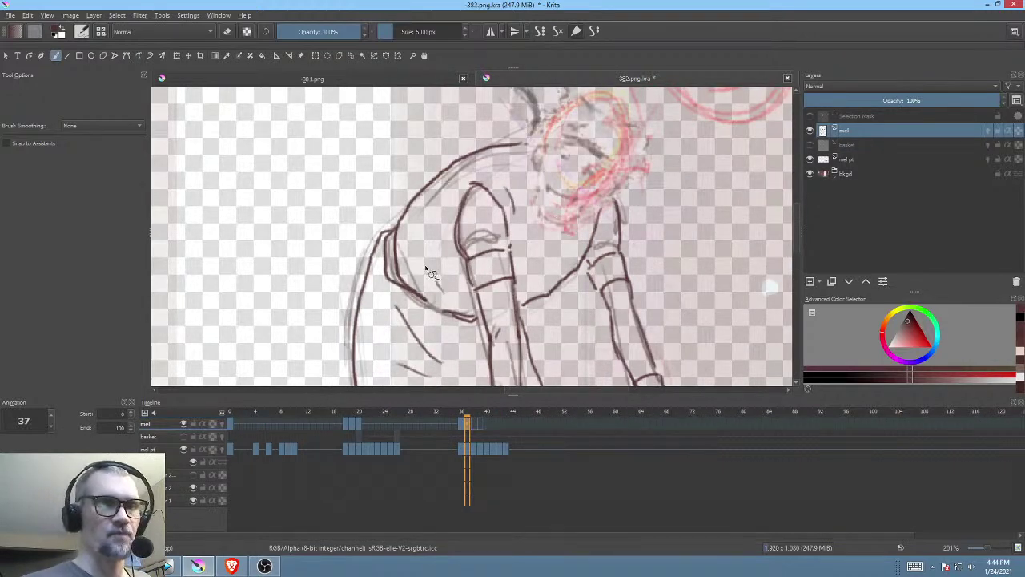
mouse_move(484, 289)
left_mouse_down()
mouse_move(489, 305)
mouse_move(440, 329)
left_mouse_up()
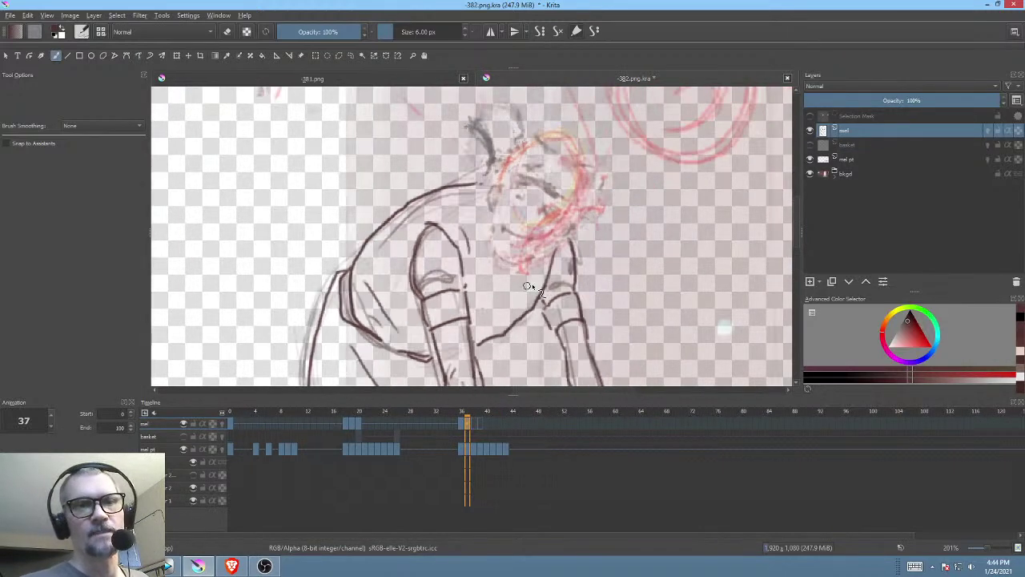
Step: Ink the near ear at the side of the head, checking it against the previous frame
left_click_drag(510, 302, 551, 263)
left_click_drag(576, 199, 567, 243)
key("Left")
key("Right")
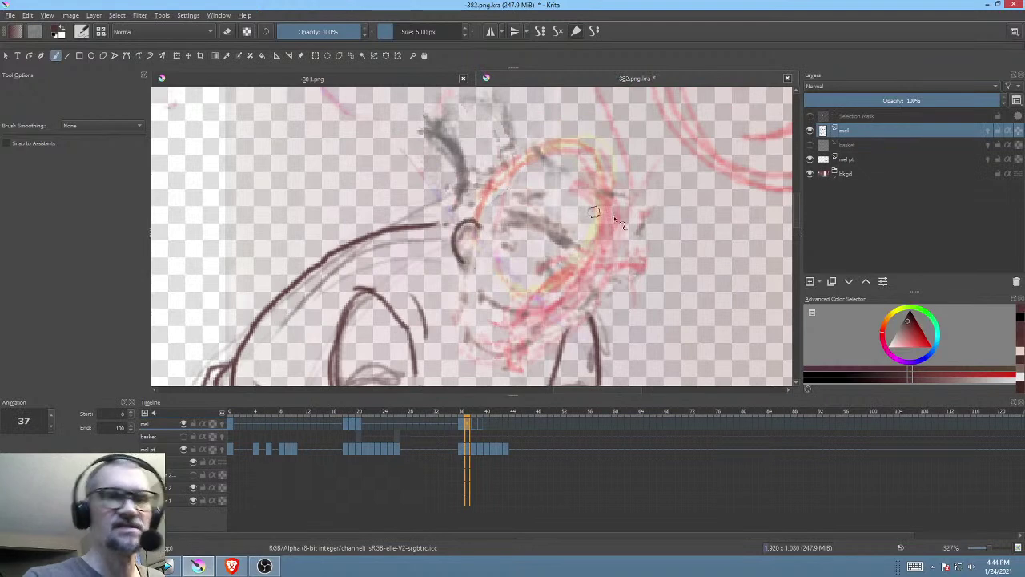
Step: Ink the far ear and the near side of the face down from the near ear
mouse_move(594, 272)
left_mouse_down()
mouse_move(590, 314)
mouse_move(572, 303)
left_mouse_up()
left_click_drag(596, 230, 619, 205)
left_click_drag(484, 239, 498, 314)
key("Left")
key("Right")
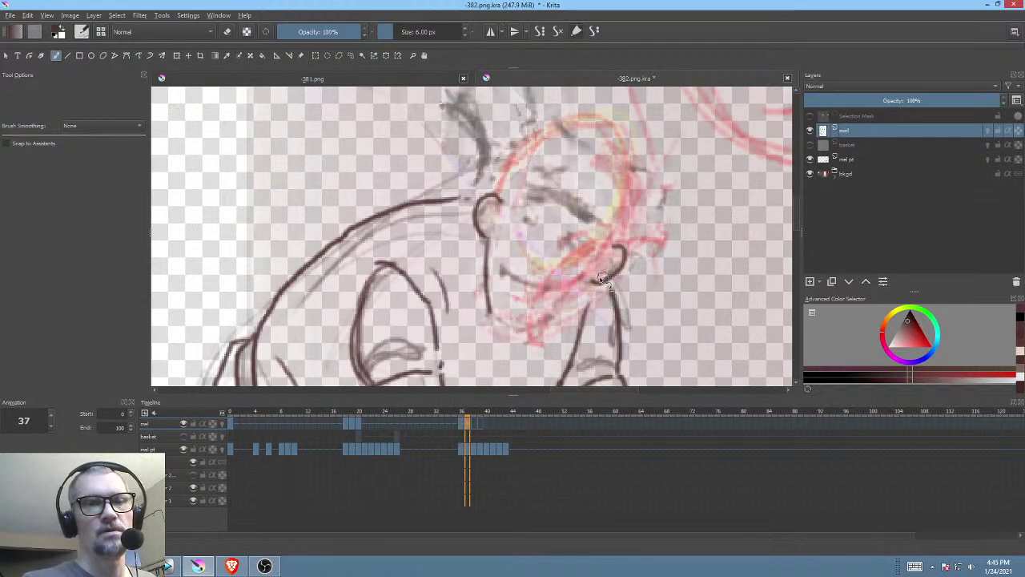
Step: Ink the chin and jaw line from the near cheek across to the far ear
mouse_move(488, 309)
left_mouse_down()
mouse_move(533, 329)
mouse_move(591, 280)
left_mouse_up()
left_click_drag(639, 240, 606, 226)
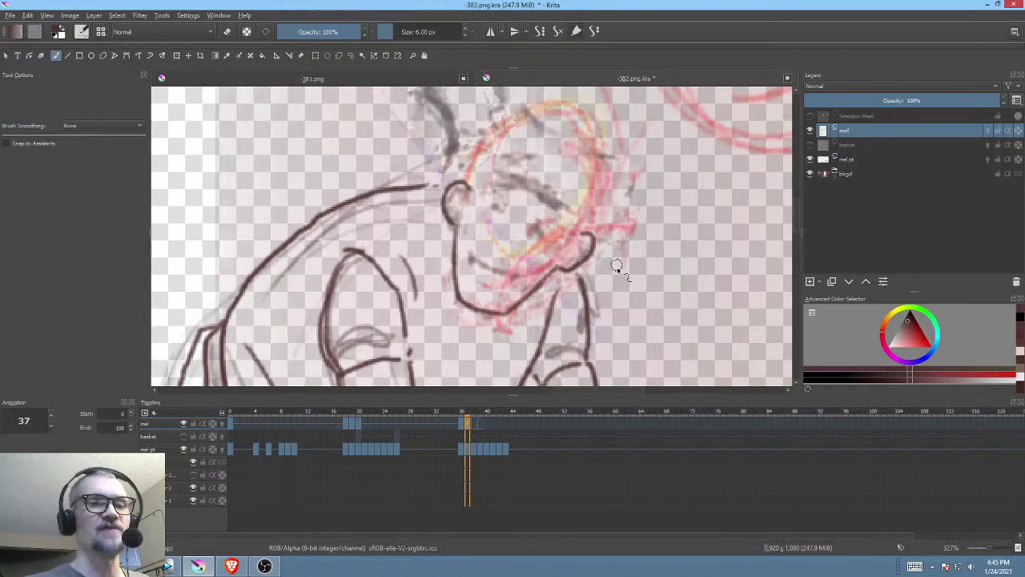
key("Left")
key("Right")
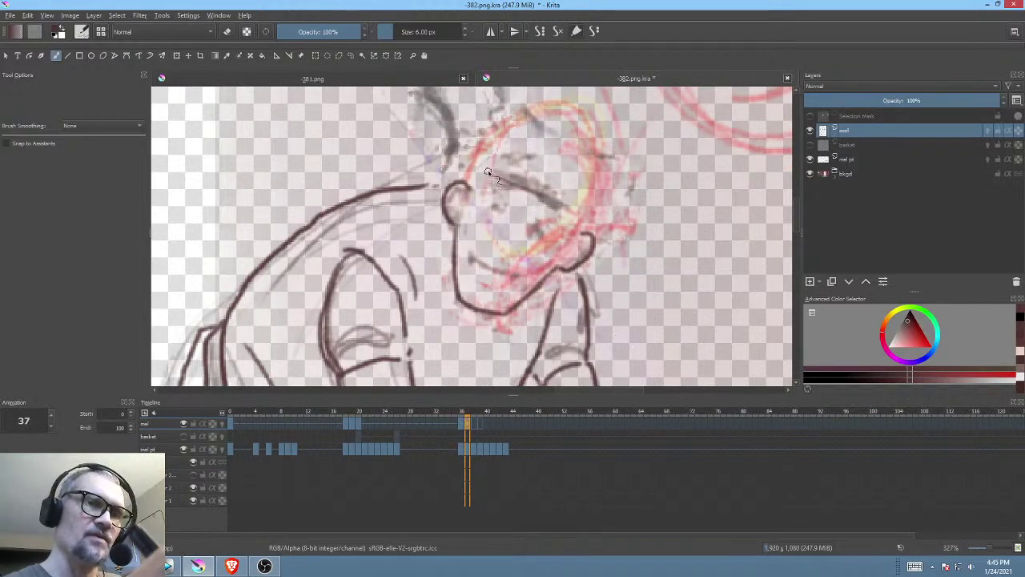
Step: Ink the headband's two edges across the forehead, with small hair strokes above it
left_click_drag(501, 157, 582, 194)
key("Left")
key("Right")
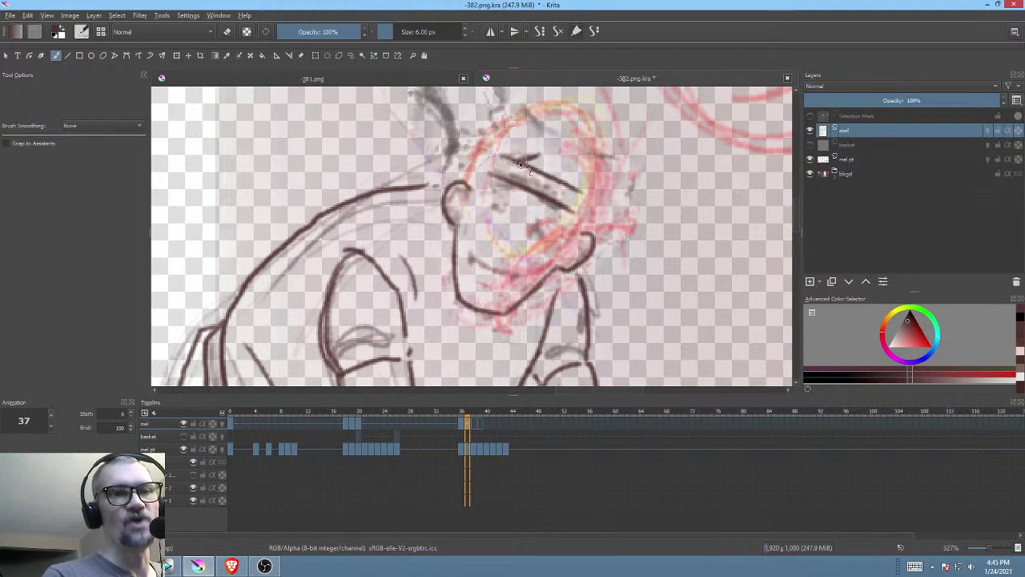
left_click_drag(480, 173, 471, 169)
mouse_move(568, 157)
left_mouse_down()
mouse_move(546, 156)
mouse_move(529, 176)
left_mouse_up()
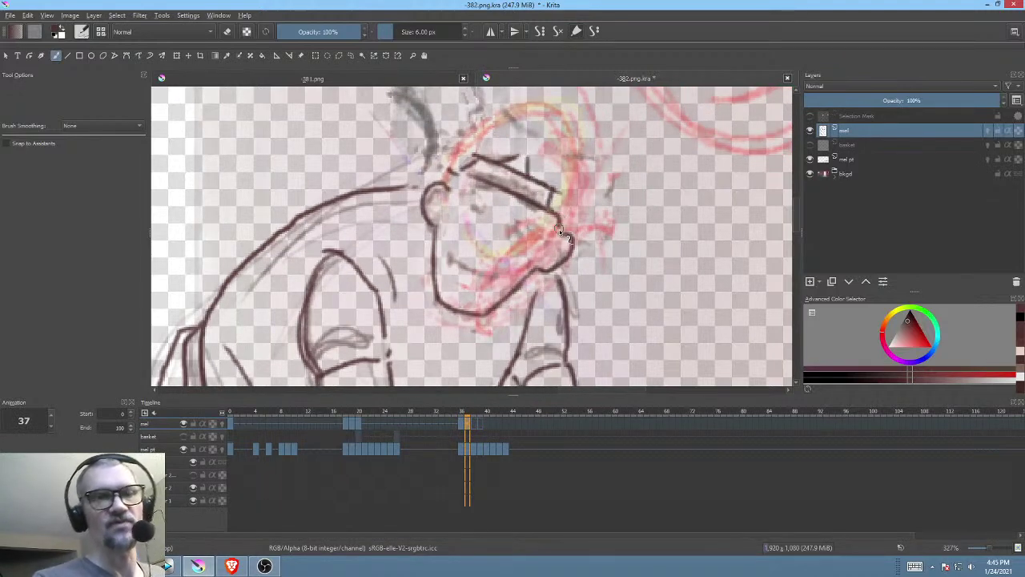
Step: Erase the overshooting end of the headband's upper line at the far side of the forehead
key("e")
mouse_move(568, 190)
left_mouse_down()
mouse_move(557, 181)
mouse_move(562, 191)
left_mouse_up()
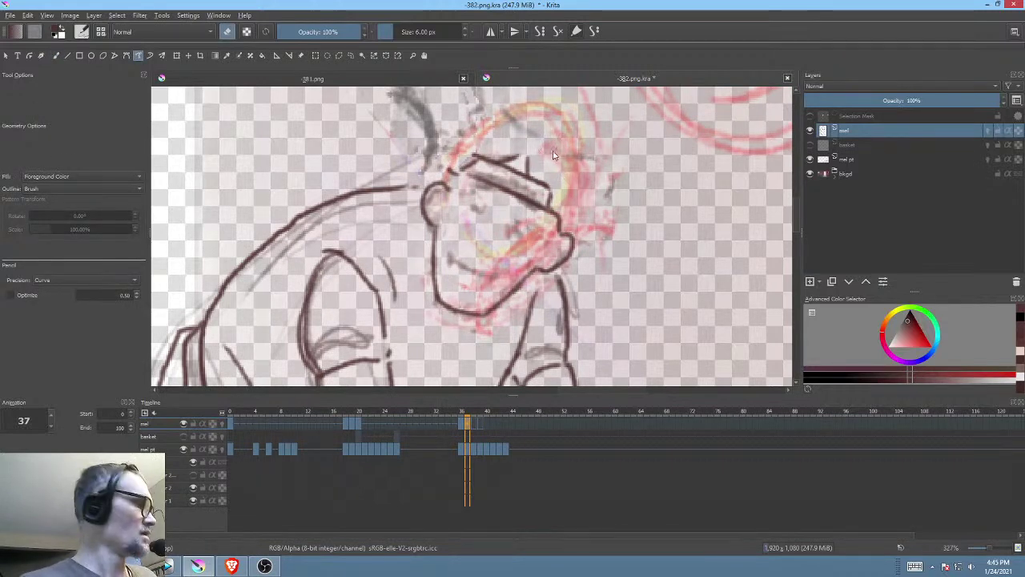
key("b")
key("e")
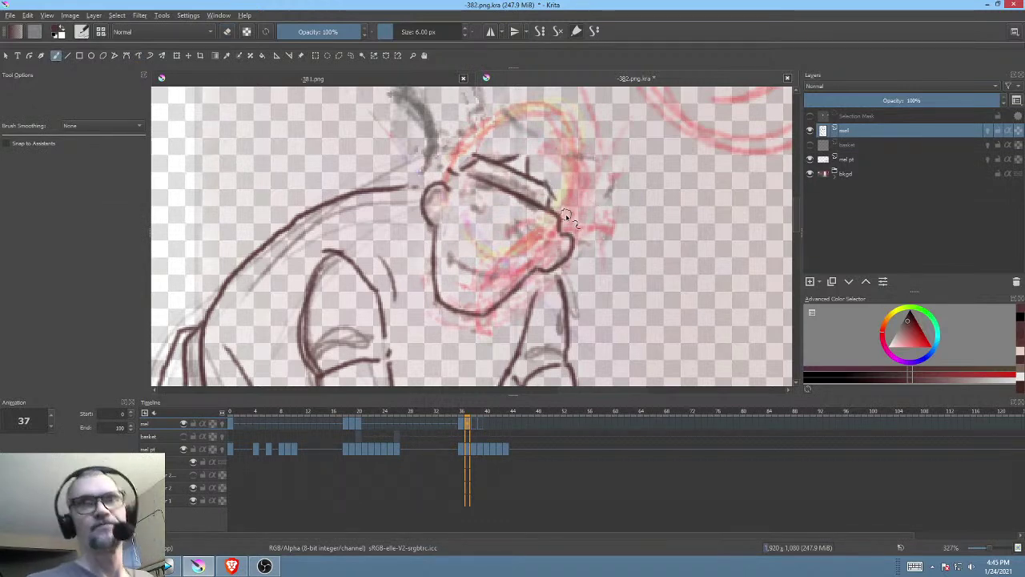
Step: Ink the curly hair outline from behind the near ear, over the crown and down behind the far ear
left_click_drag(571, 215, 619, 258)
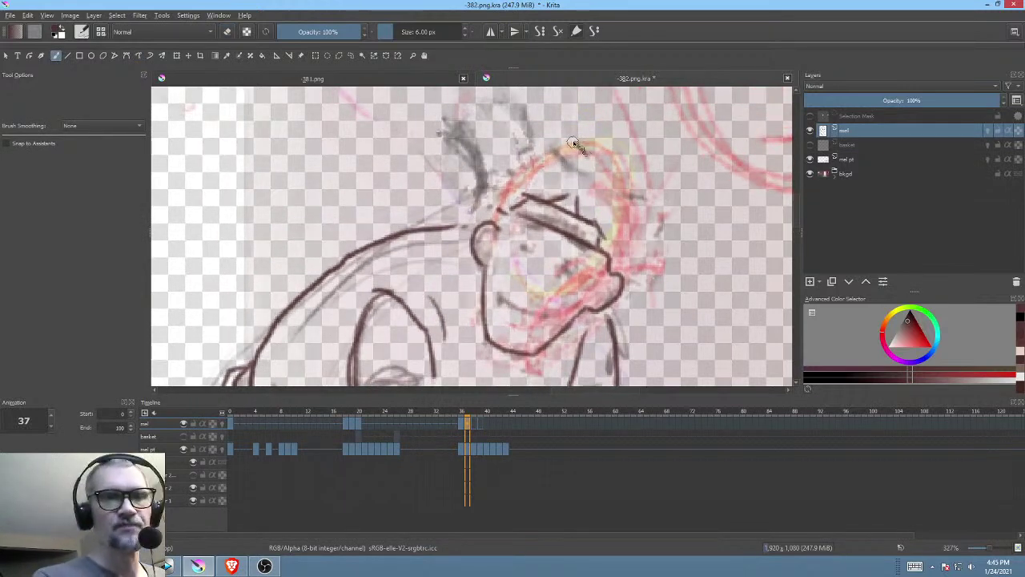
mouse_move(583, 153)
left_mouse_down()
mouse_move(551, 136)
mouse_move(522, 164)
mouse_move(499, 157)
mouse_move(463, 217)
left_mouse_up()
left_click_drag(642, 226, 616, 179)
mouse_move(570, 115)
left_mouse_down()
mouse_move(614, 128)
mouse_move(636, 169)
mouse_move(637, 212)
mouse_move(604, 264)
mouse_move(586, 265)
left_mouse_up()
mouse_move(566, 233)
left_mouse_down()
mouse_move(623, 207)
mouse_move(582, 246)
left_mouse_up()
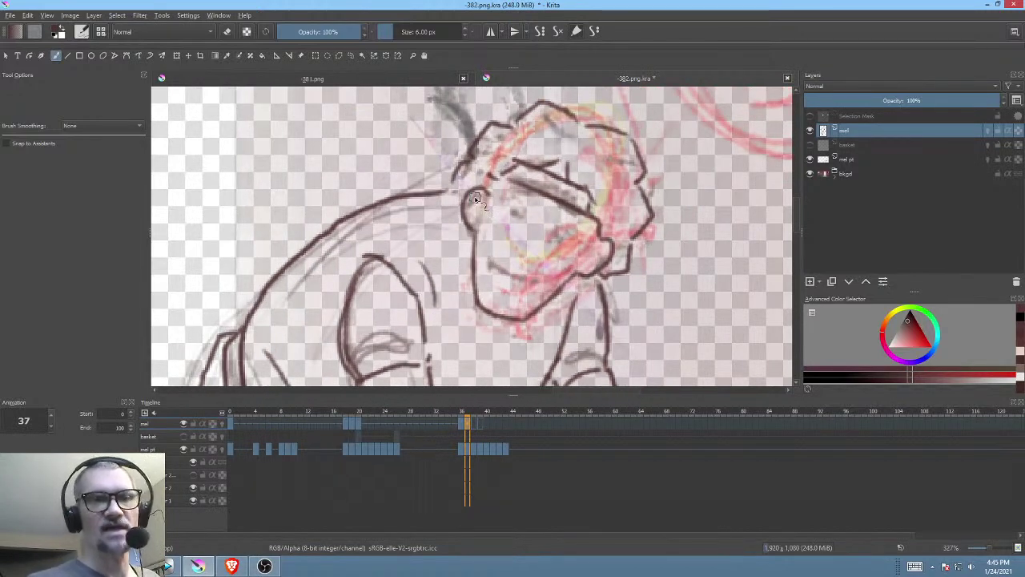
left_click_drag(606, 282, 602, 197)
left_click_drag(562, 227, 553, 272)
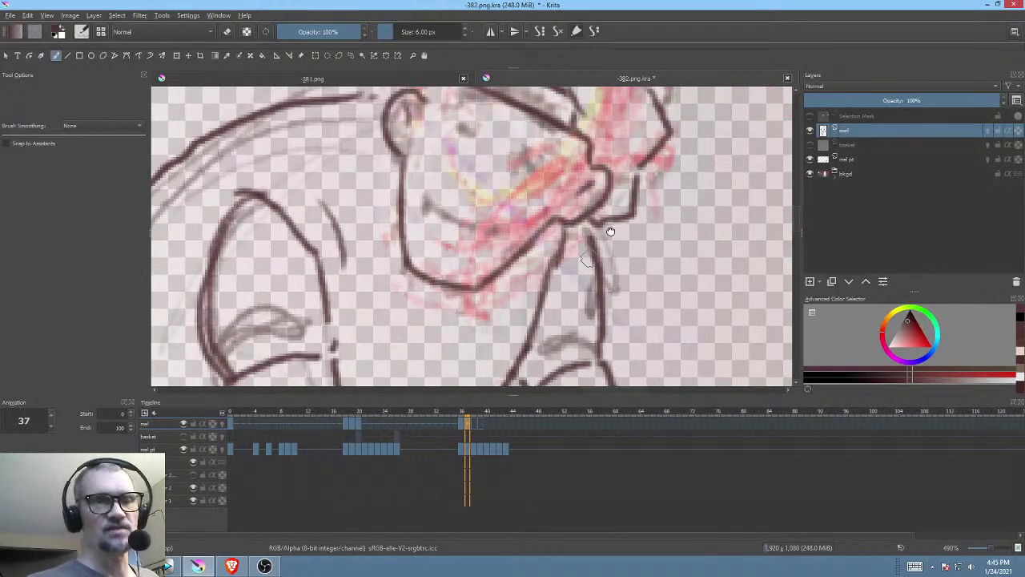
left_click_drag(600, 248, 660, 205)
scroll(610, 207, "down", 3)
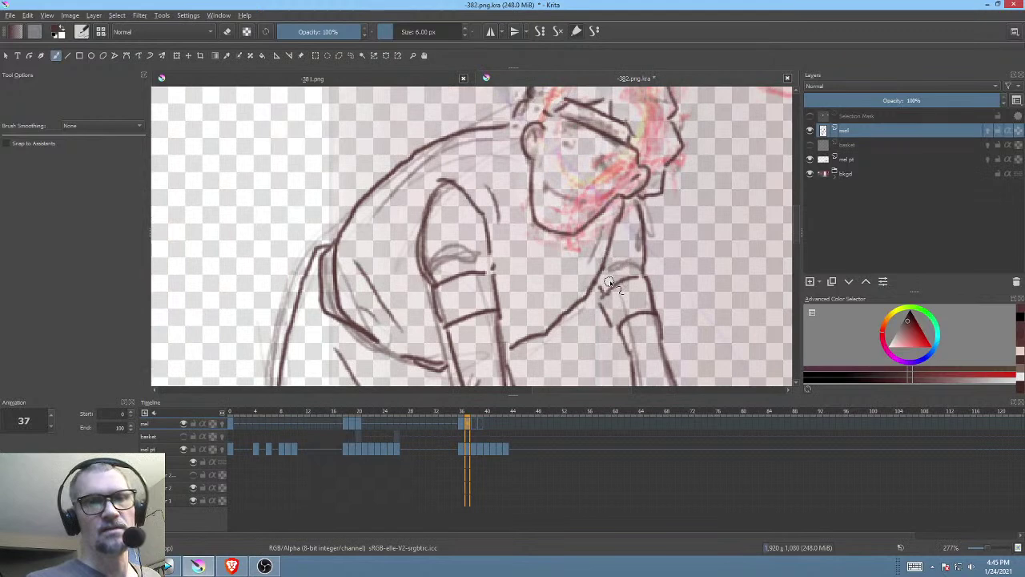
Step: Ink the eyebrows, eyes and mouth, and extend the back line up to the hair
left_click_drag(607, 281, 590, 305)
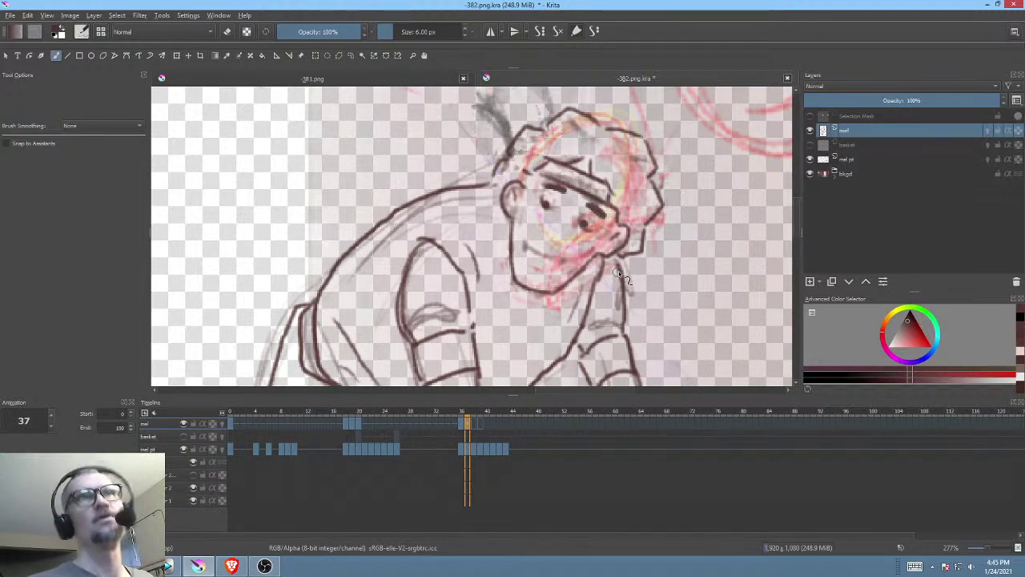
left_click_drag(640, 291, 630, 281)
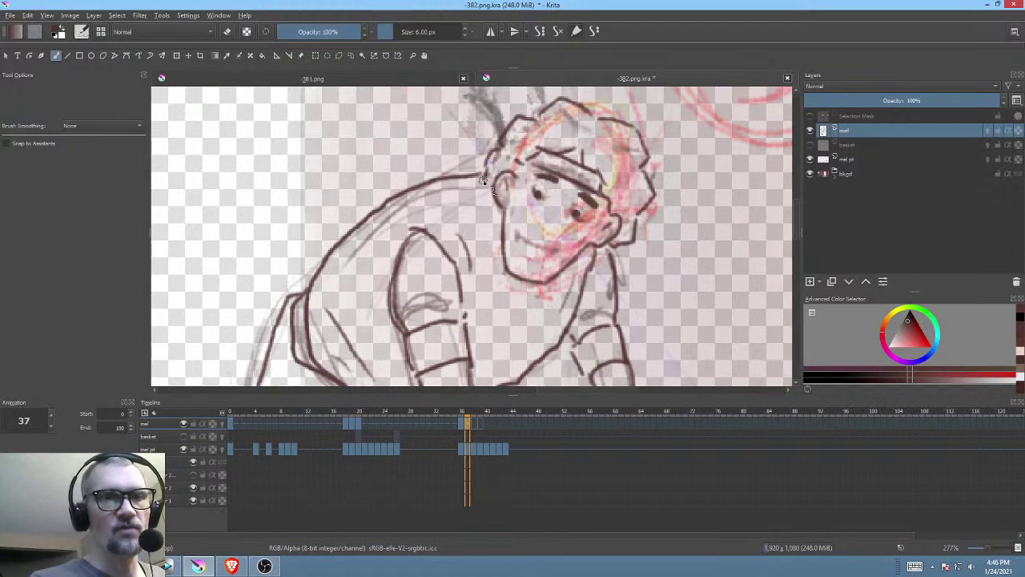
left_click_drag(582, 228, 554, 275)
left_click_drag(590, 260, 587, 207)
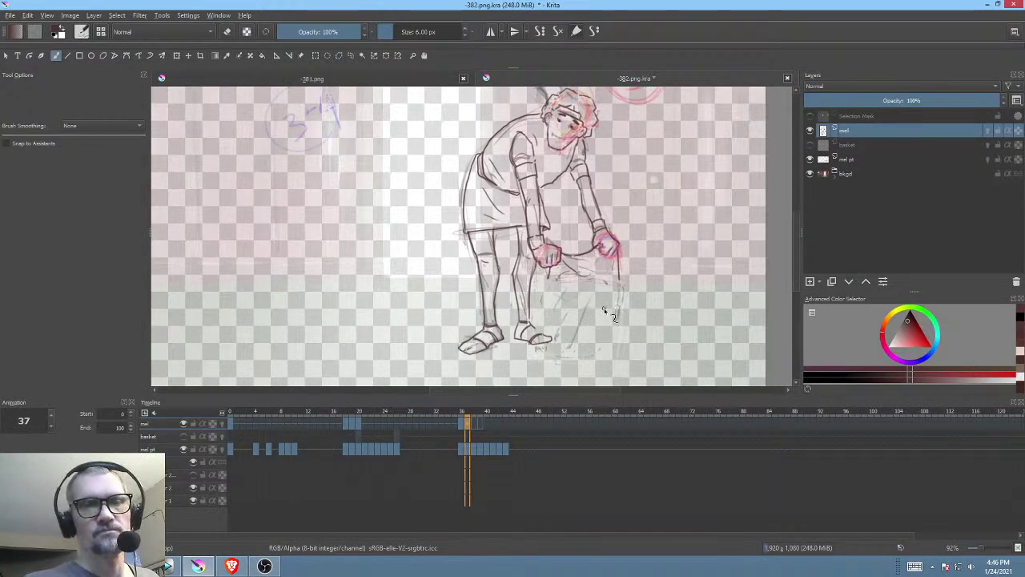
Step: Flip between frames 37 and 38 on the mel layer to check the inked pose
mouse_move(610, 272)
left_mouse_down()
mouse_move(567, 303)
mouse_move(586, 233)
mouse_move(586, 279)
mouse_move(545, 346)
left_mouse_up()
left_click(474, 420)
left_click(469, 425)
left_click(474, 422)
left_click_drag(503, 219, 513, 268)
left_click(470, 426)
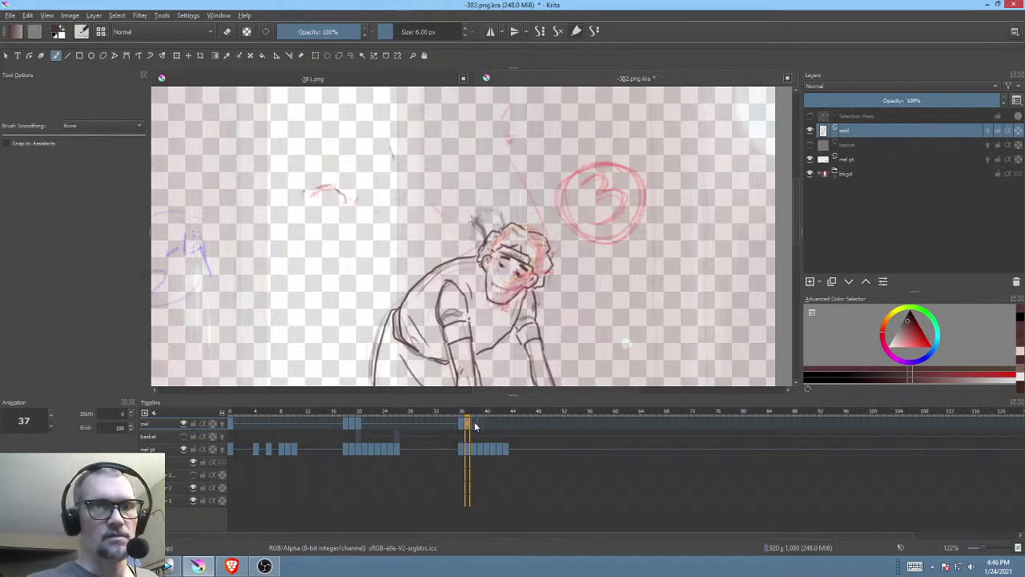
Step: On frame 38 of the mel layer, ink the face outline from the near ear around the chin to the far ear
left_click(475, 422)
mouse_move(519, 253)
left_mouse_down()
mouse_move(538, 300)
mouse_move(574, 225)
left_mouse_up()
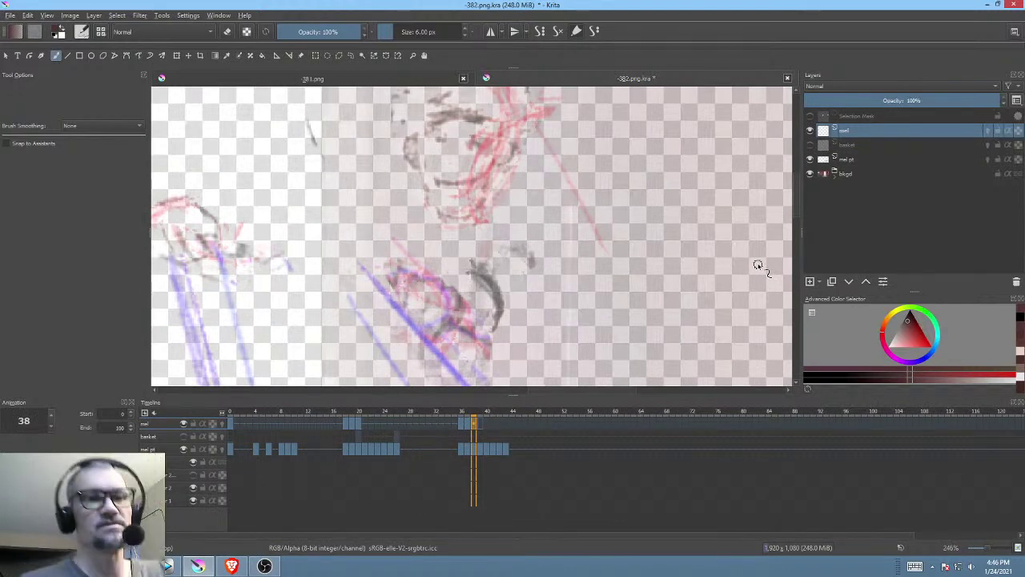
left_click_drag(503, 164, 560, 235)
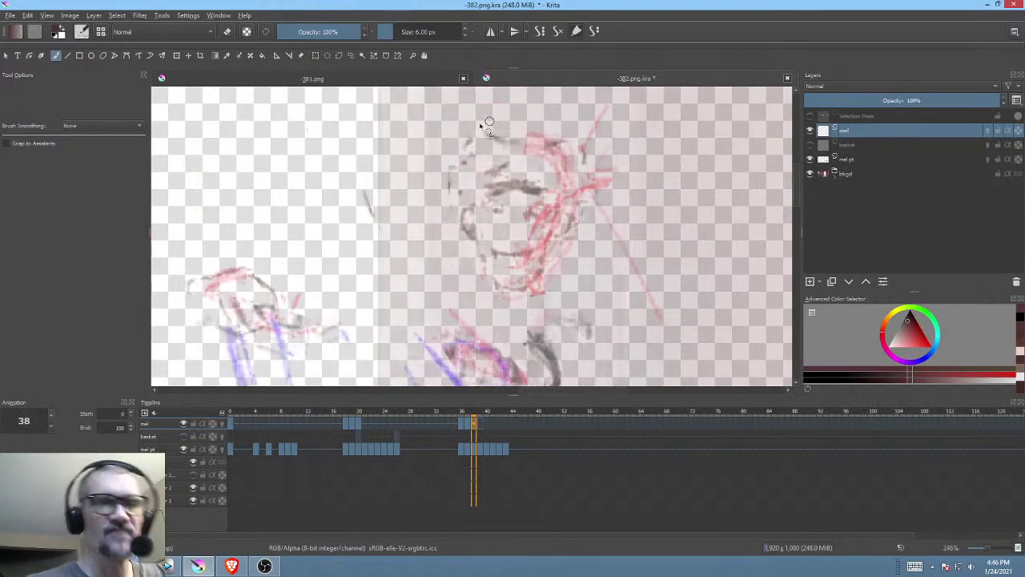
mouse_move(473, 210)
left_mouse_down()
mouse_move(473, 239)
mouse_move(485, 231)
mouse_move(482, 254)
mouse_move(501, 284)
mouse_move(491, 276)
mouse_move(513, 277)
mouse_move(515, 289)
mouse_move(502, 286)
mouse_move(535, 286)
mouse_move(567, 237)
left_mouse_up()
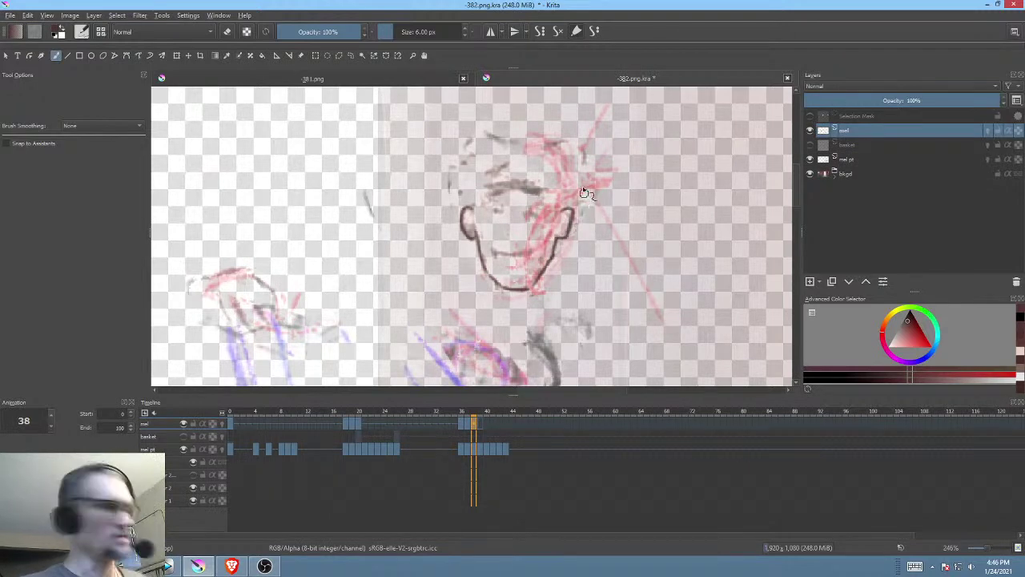
Step: Erase the far ear's outline and ink it again with a fuller shape joined to the jaw
key("e")
left_click_drag(572, 210, 561, 250)
key("b")
key("e")
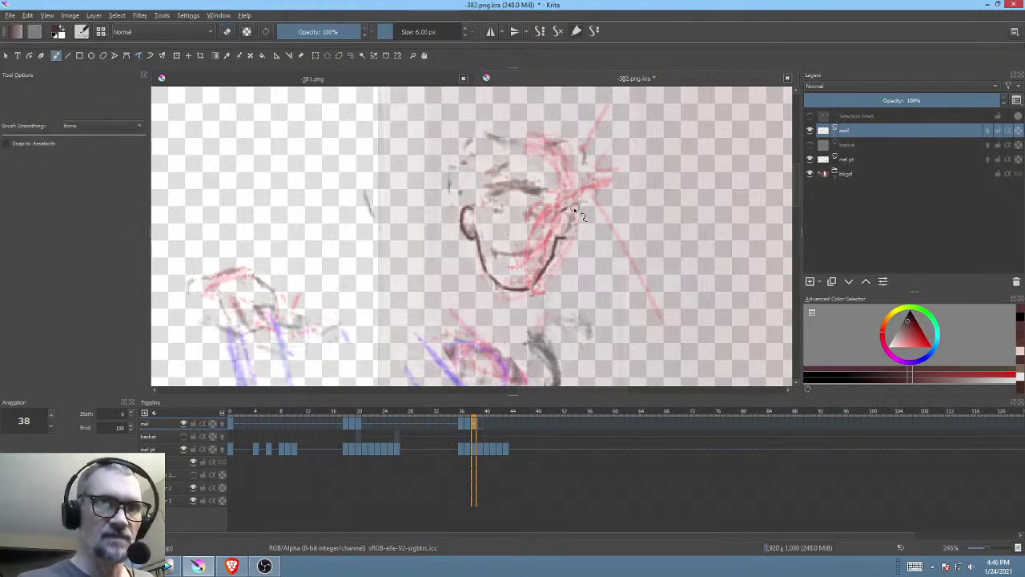
mouse_move(592, 220)
left_mouse_down()
mouse_move(610, 217)
mouse_move(616, 253)
left_mouse_up()
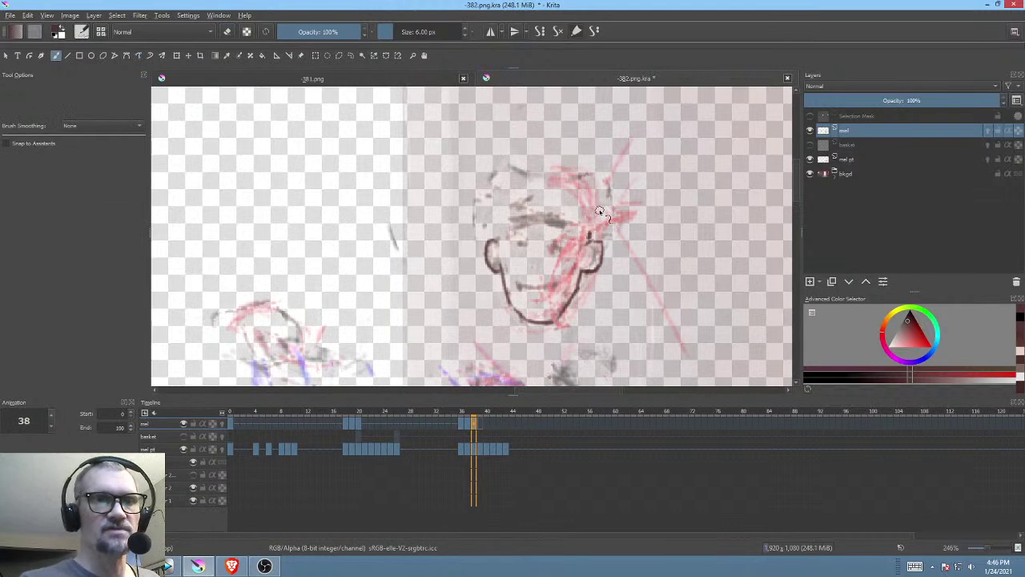
Step: Ink the headband's upper and lower lines and the curly hair outline over the crown and behind both ears
mouse_move(542, 206)
left_mouse_down()
mouse_move(500, 214)
mouse_move(562, 218)
left_mouse_up()
mouse_move(541, 178)
left_mouse_down()
mouse_move(504, 169)
mouse_move(487, 185)
mouse_move(489, 203)
mouse_move(476, 208)
mouse_move(483, 270)
left_mouse_up()
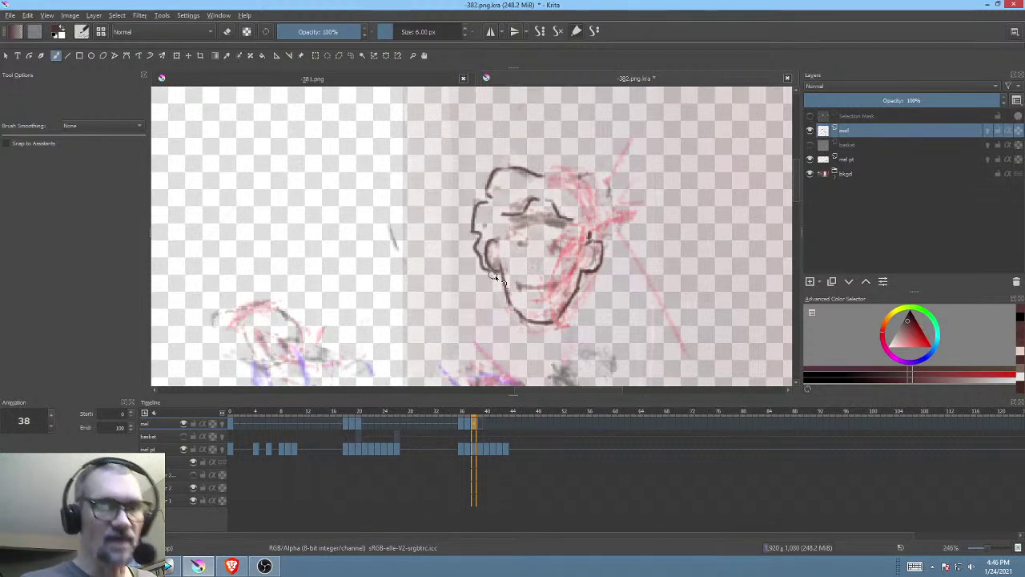
mouse_move(562, 174)
left_mouse_down()
mouse_move(593, 170)
mouse_move(584, 173)
mouse_move(596, 173)
mouse_move(609, 218)
left_mouse_up()
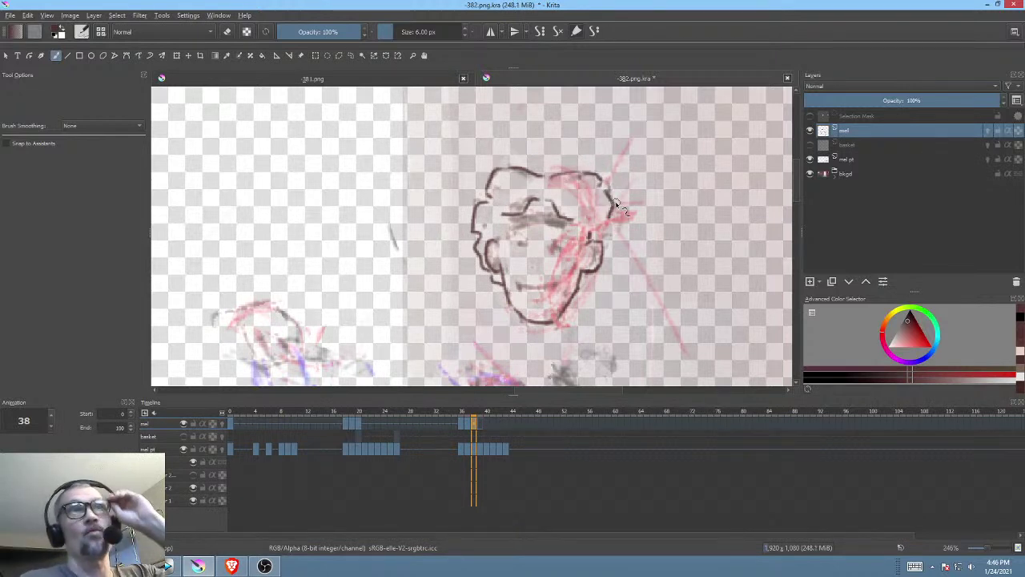
left_click_drag(617, 203, 618, 237)
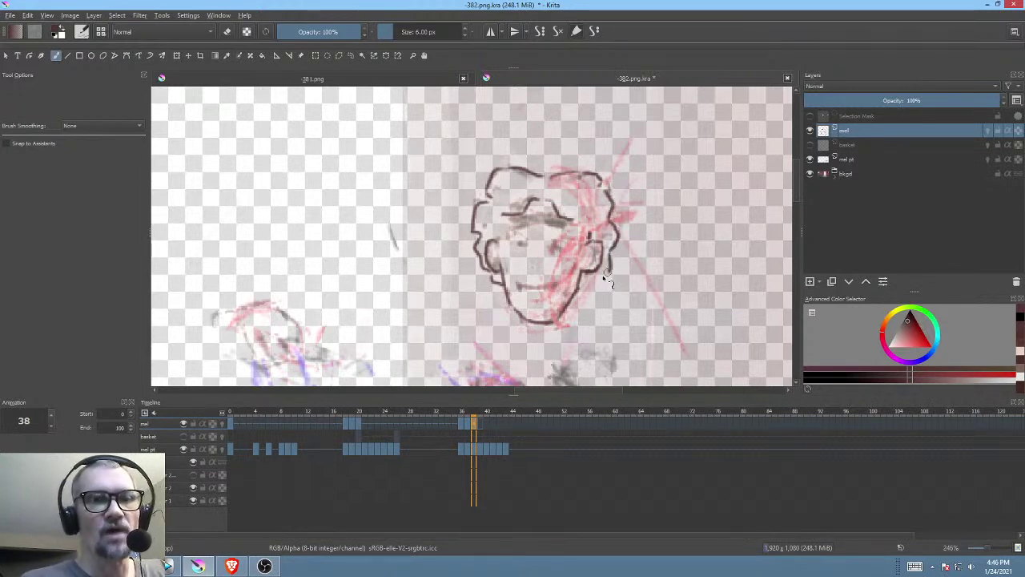
mouse_move(587, 290)
left_mouse_down()
mouse_move(595, 209)
mouse_move(593, 240)
left_mouse_up()
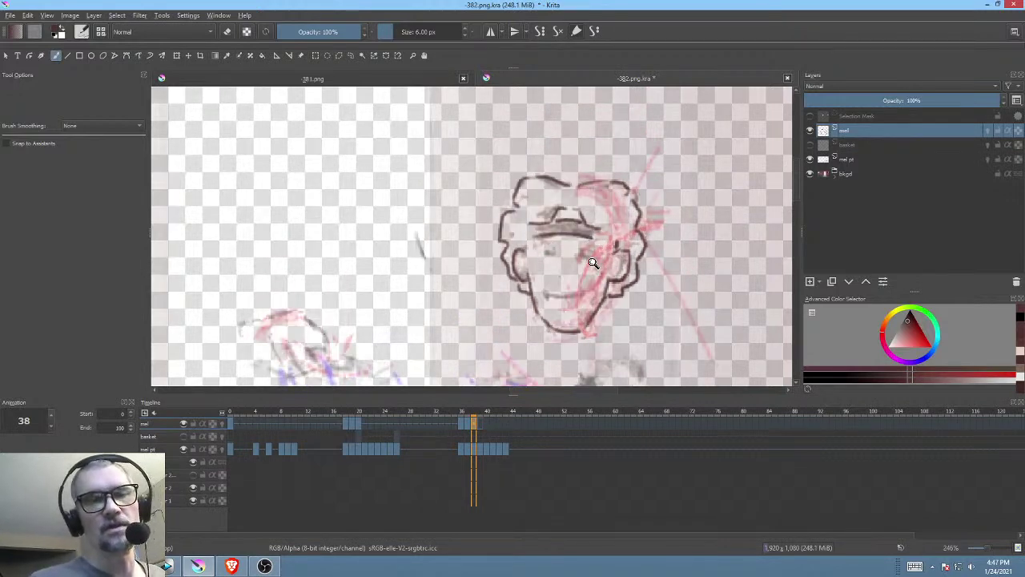
Step: Close the headband's near end and ink both eyes and the eyebrows beneath it
left_click(593, 262)
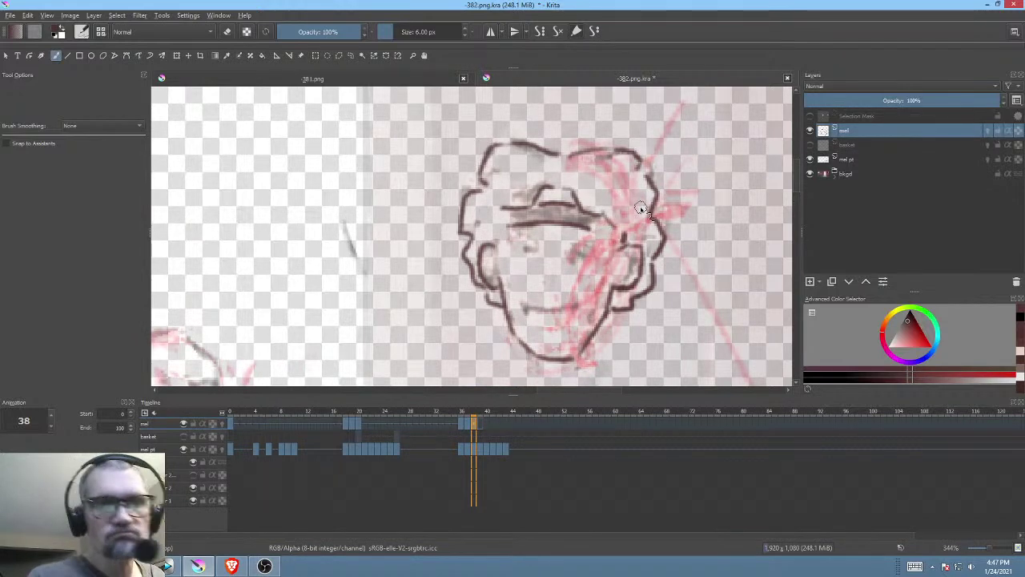
left_click_drag(504, 220, 501, 230)
left_click_drag(605, 279, 620, 245)
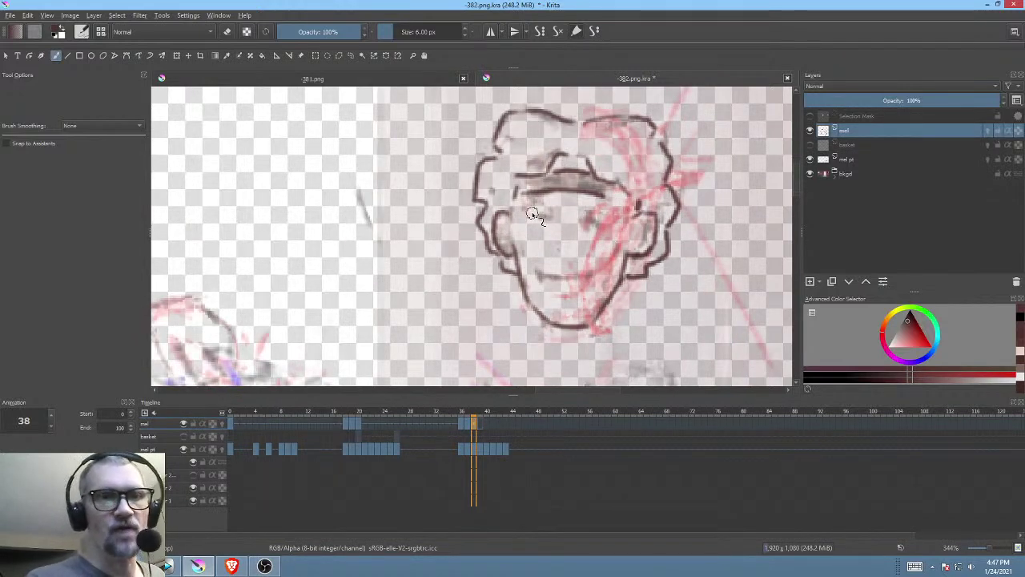
left_click_drag(538, 217, 610, 223)
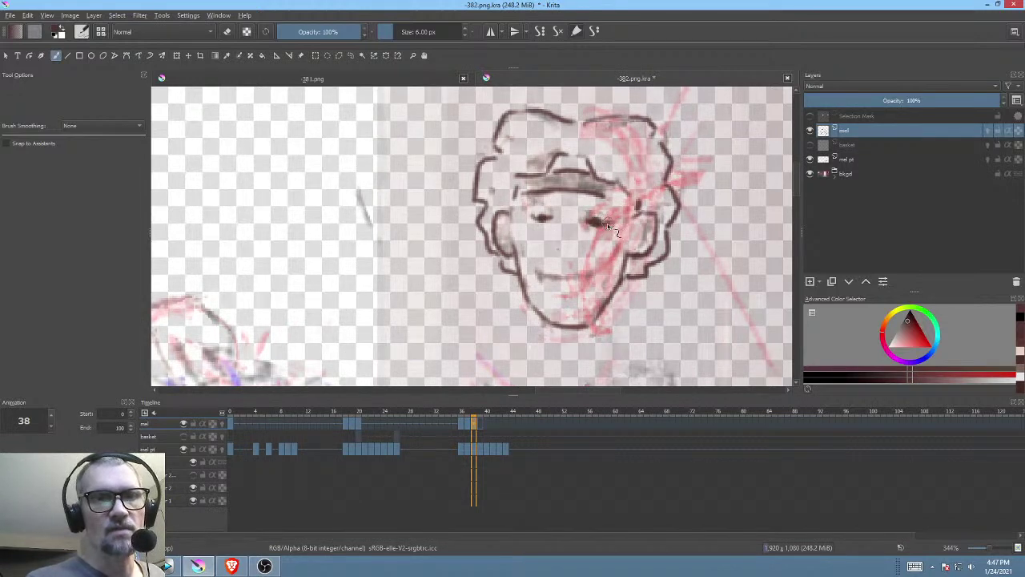
mouse_move(531, 202)
left_mouse_down()
mouse_move(570, 178)
mouse_move(634, 206)
mouse_move(605, 211)
left_mouse_up()
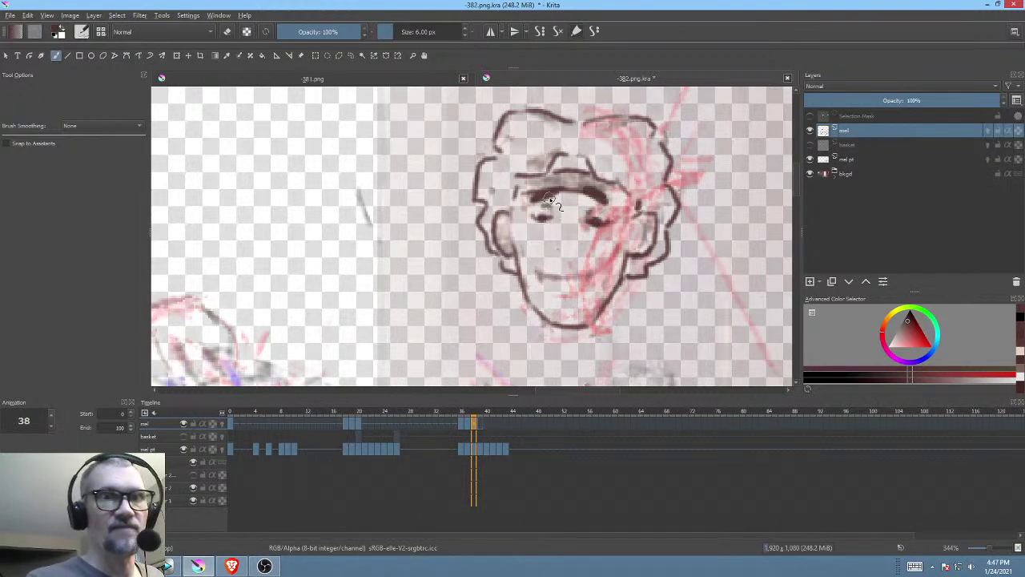
Step: Check frame 37's legs, then ink the lower leg's front and back lines and the foot with its toes on frame 38
left_click_drag(659, 236, 647, 210)
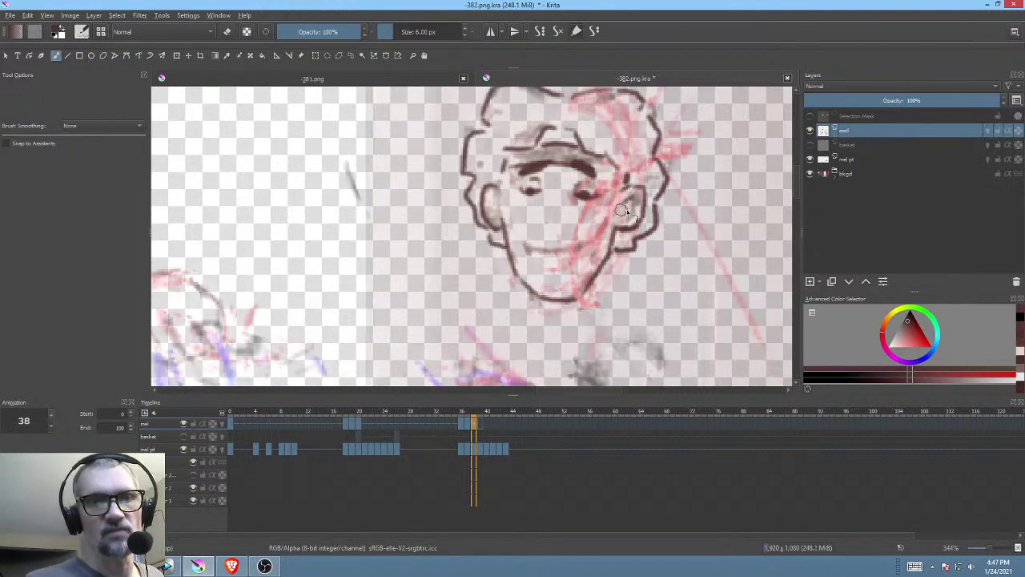
mouse_move(621, 250)
left_mouse_down()
mouse_move(618, 211)
mouse_move(574, 305)
mouse_move(640, 165)
left_mouse_up()
mouse_move(655, 230)
left_mouse_down()
mouse_move(656, 240)
mouse_move(623, 221)
mouse_move(647, 160)
mouse_move(640, 166)
left_mouse_up()
scroll(629, 210, "down", 3)
mouse_move(616, 213)
left_mouse_down()
mouse_move(614, 229)
mouse_move(624, 206)
left_mouse_up()
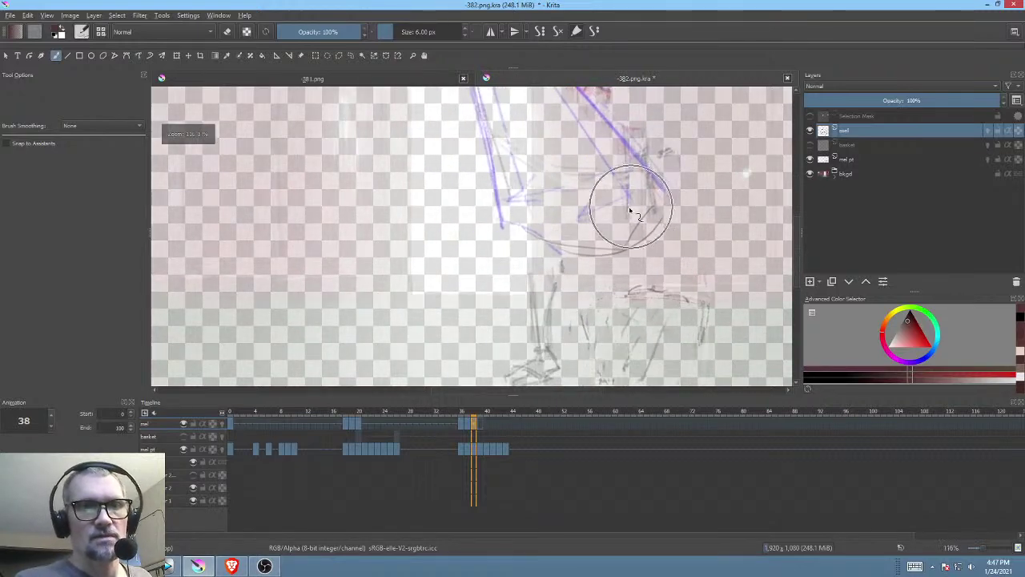
scroll(597, 268, "down", 3)
mouse_move(469, 430)
left_mouse_down()
mouse_move(463, 424)
mouse_move(479, 424)
mouse_move(470, 426)
left_mouse_up()
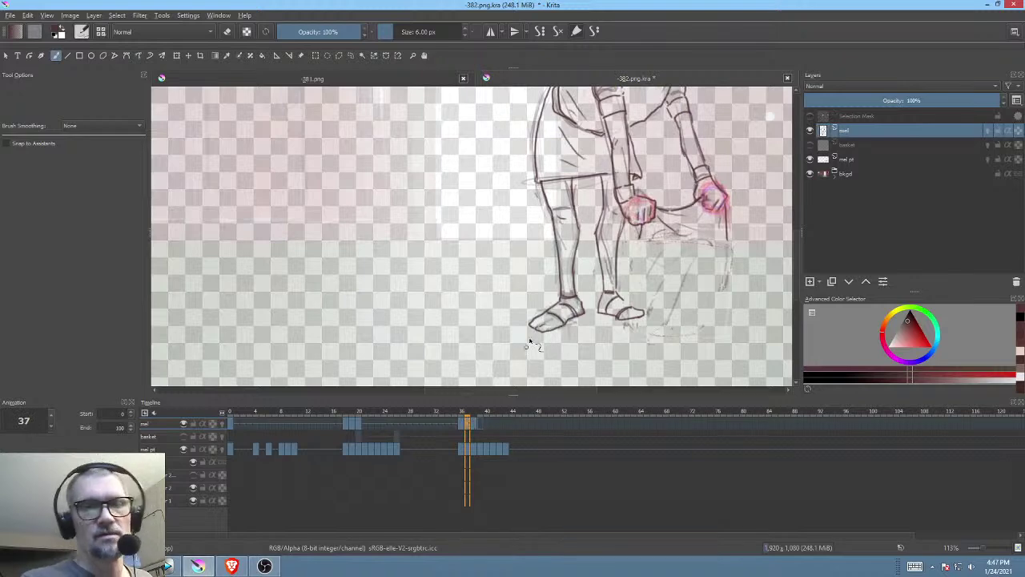
scroll(620, 239, "down", 2)
left_click(474, 423)
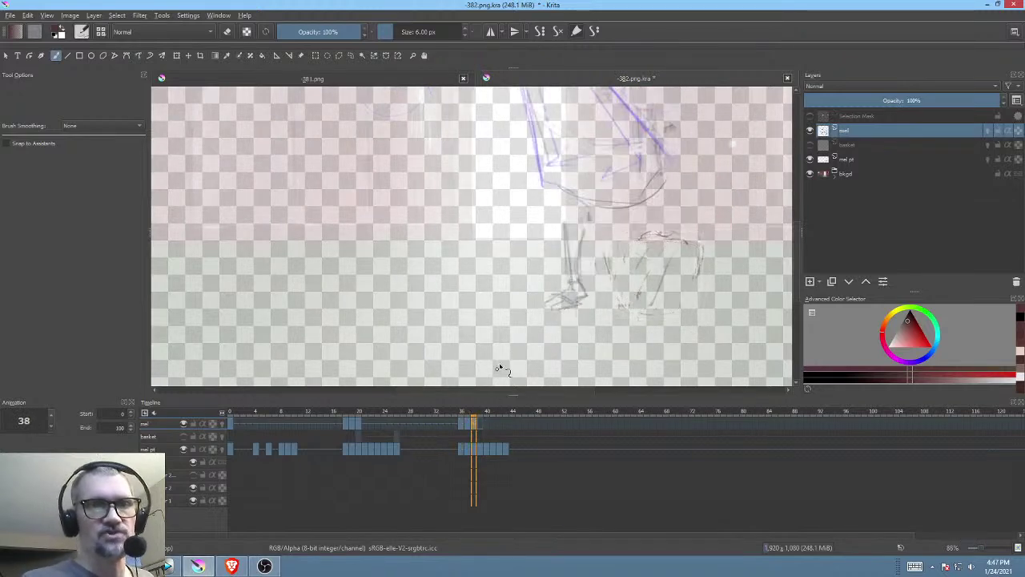
scroll(534, 268, "up", 4)
left_click_drag(487, 172, 496, 288)
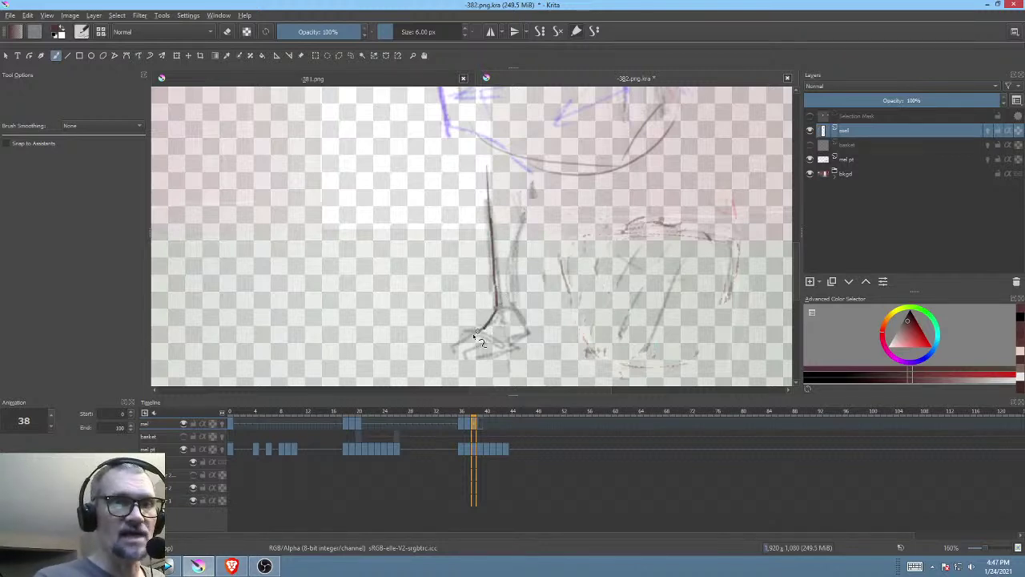
mouse_move(453, 353)
left_mouse_down()
mouse_move(529, 337)
mouse_move(516, 260)
mouse_move(529, 200)
left_mouse_up()
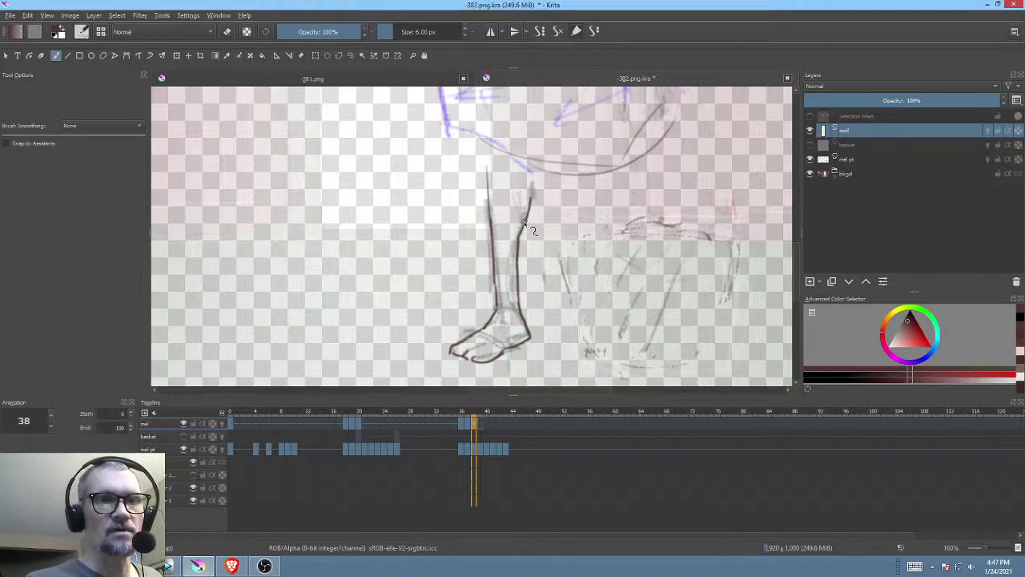
Step: Erase the upper part of the calf's back line on frame 38
left_click_drag(543, 242, 559, 229)
key("n")
key("e")
mouse_move(547, 172)
left_mouse_down()
mouse_move(560, 184)
mouse_move(579, 161)
left_mouse_up()
key("b")
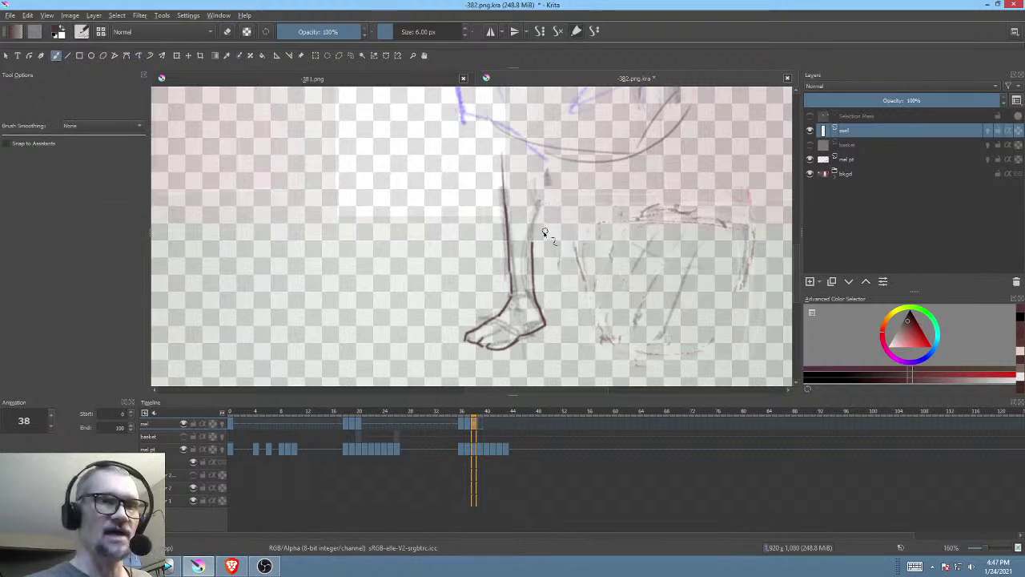
Step: Try to ink the calf's back line up past the knee
left_click_drag(535, 243, 545, 206)
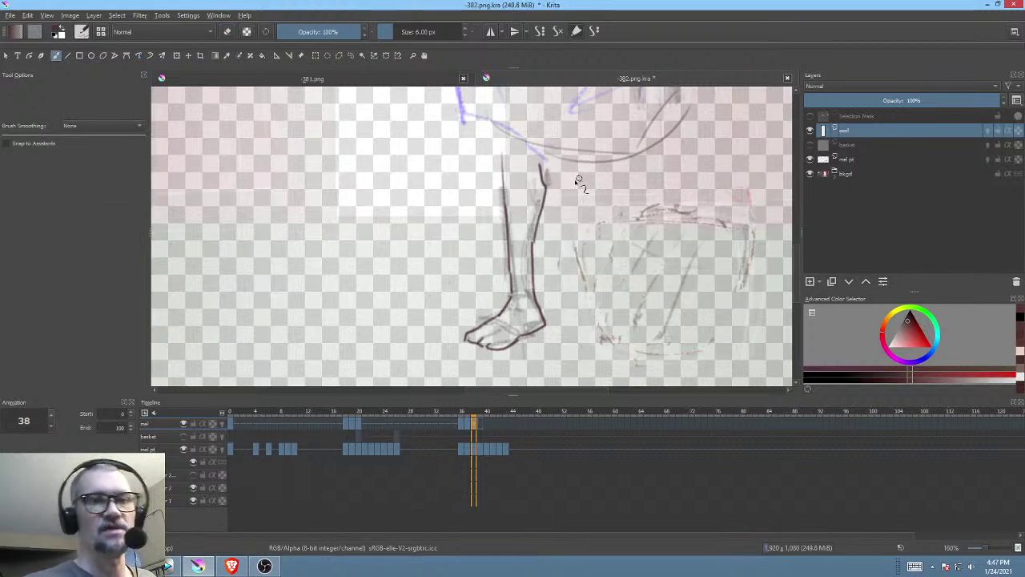
key("e")
left_click_drag(546, 164, 558, 168)
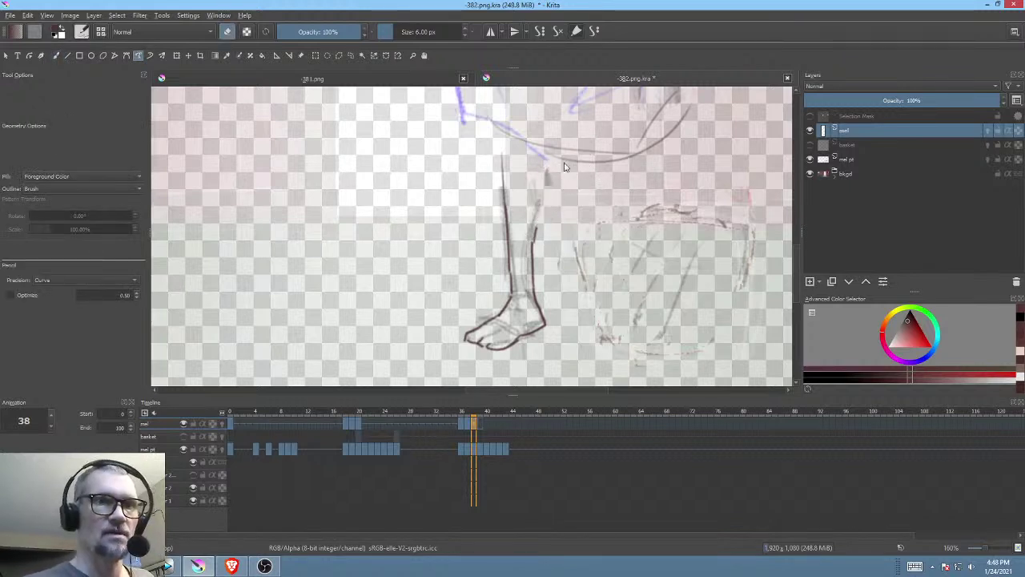
Step: Reink the back of the calf, trim its top end, and extend both leg lines up to the cloth hem
key("b")
left_click_drag(535, 243, 545, 198)
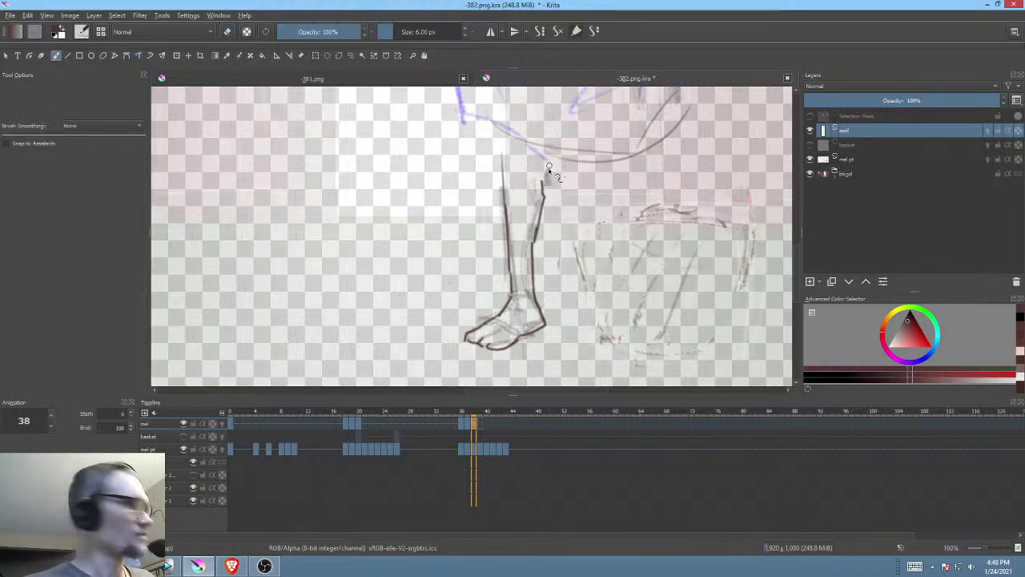
key("e")
left_click_drag(543, 193, 547, 149)
key("b")
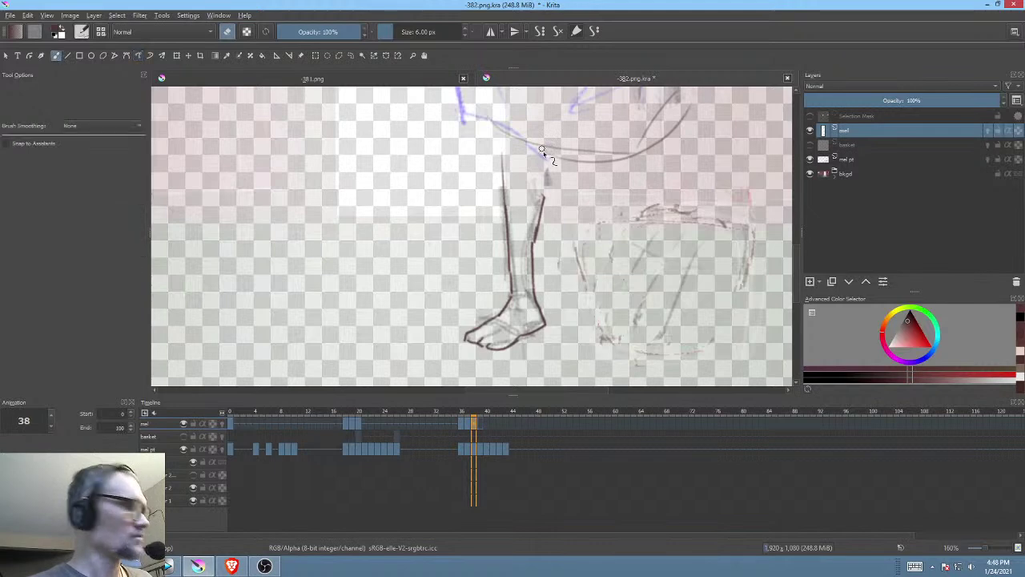
mouse_move(545, 198)
left_mouse_down()
mouse_move(546, 151)
mouse_move(506, 180)
left_mouse_up()
mouse_move(601, 262)
left_mouse_down()
mouse_move(588, 283)
mouse_move(588, 250)
left_mouse_up()
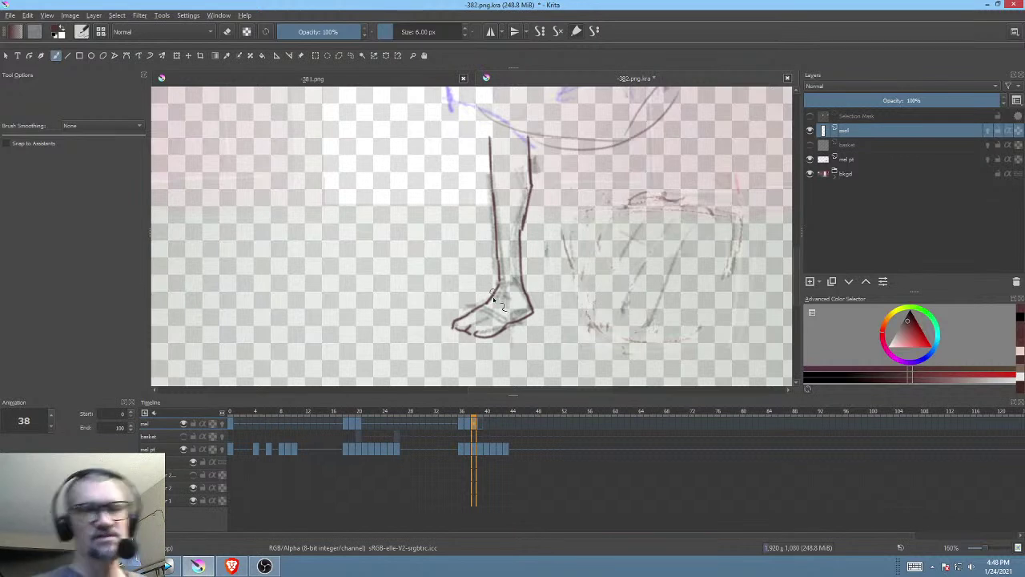
Step: Ink the ankle band and sandal straps across frame 38's foot, using frame 37 as reference
key("Left")
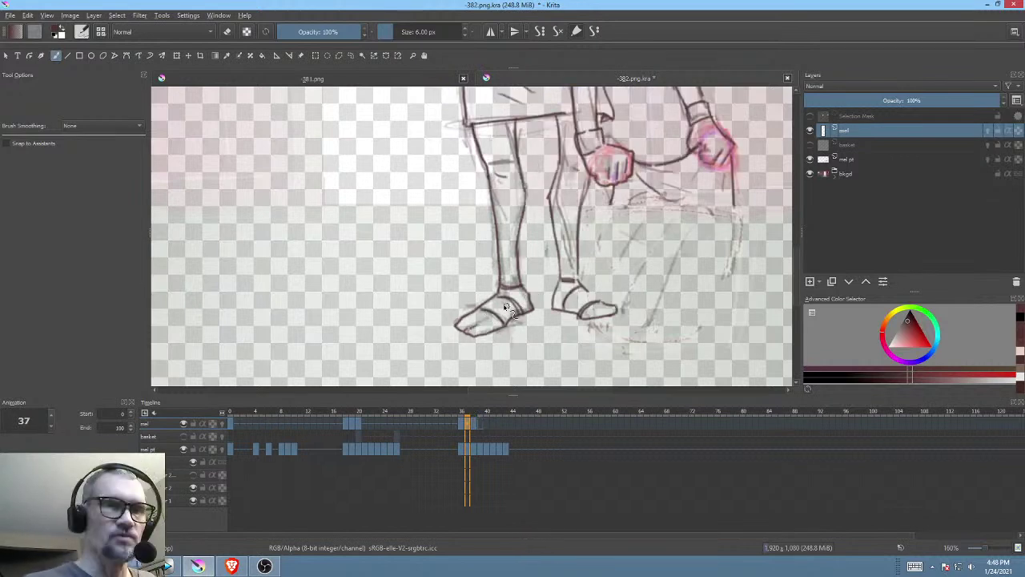
key("Right")
mouse_move(532, 314)
left_mouse_down()
mouse_move(503, 325)
mouse_move(519, 283)
left_mouse_up()
key("Left")
key("Right")
key("Left")
key("Right")
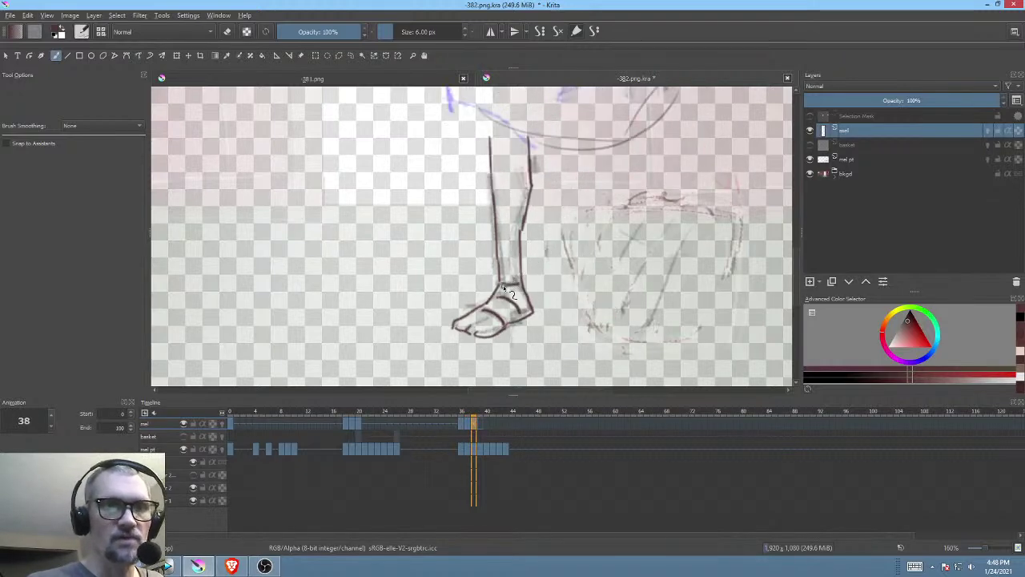
Step: Compare the leg between frames 37 and 38 and ink the small knee curve below the cloth hem
left_click_drag(637, 274, 631, 306)
key("Left")
key("Right")
key("Left")
key("Right")
left_click_drag(586, 234, 582, 269)
key("Left")
key("Right")
key("Left")
key("Right")
key("Left")
key("Right")
left_click_drag(576, 233, 549, 301)
left_click_drag(577, 256, 544, 293)
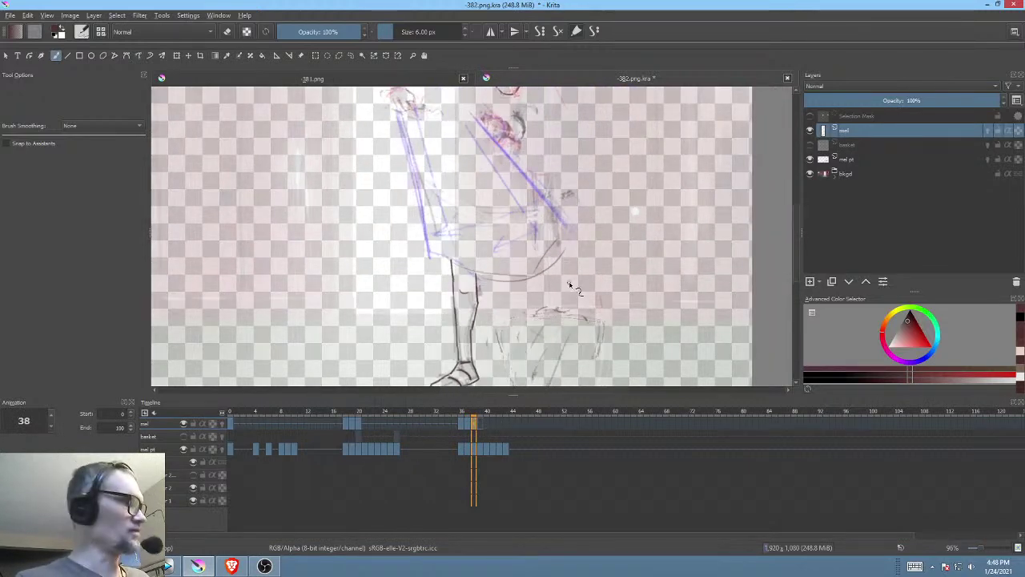
Step: Flip between frames 37, 38 and 39 to compare the inked pose with the rough body and arm positions
key("Left")
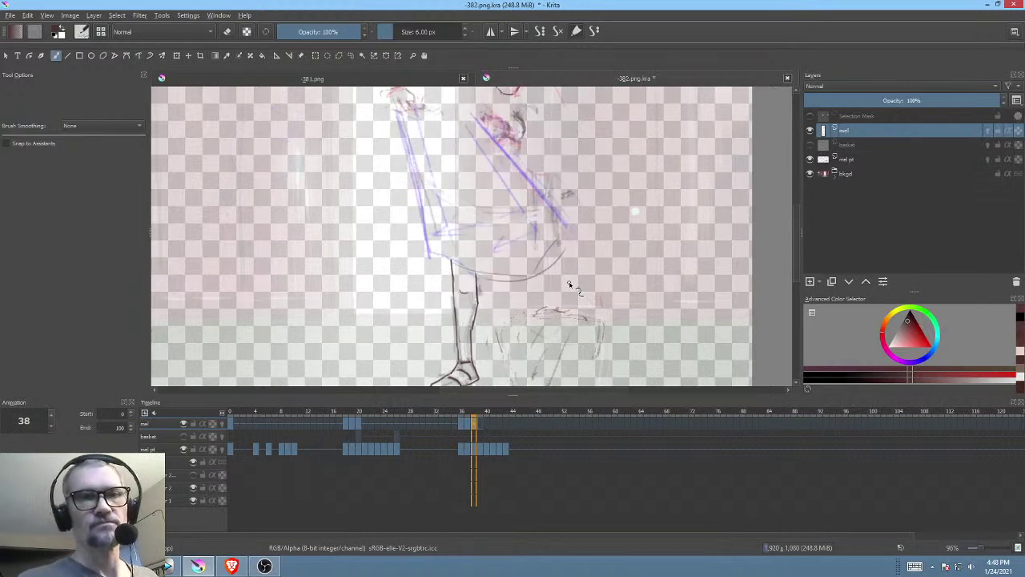
left_click_drag(553, 246, 557, 235)
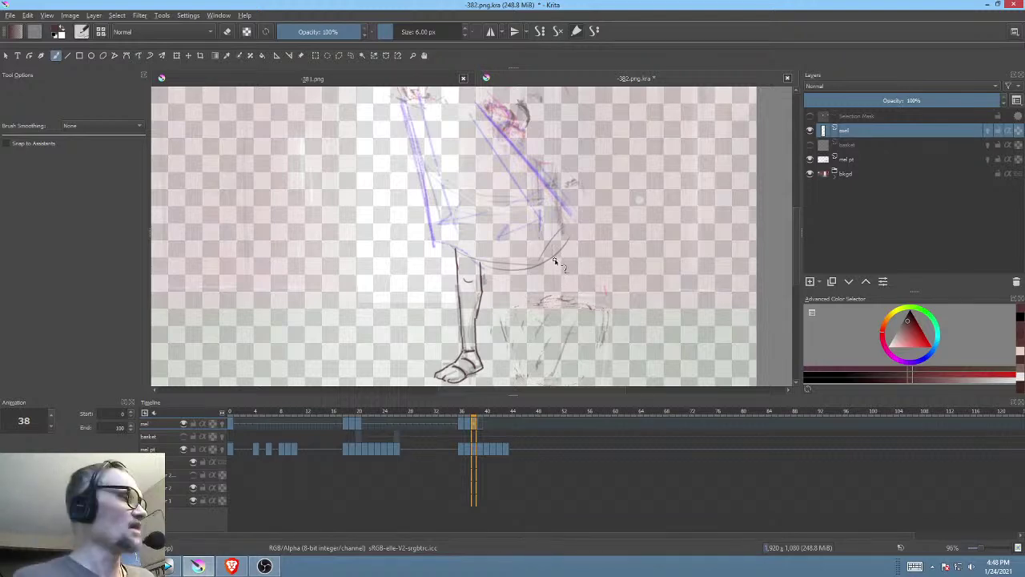
key("Left")
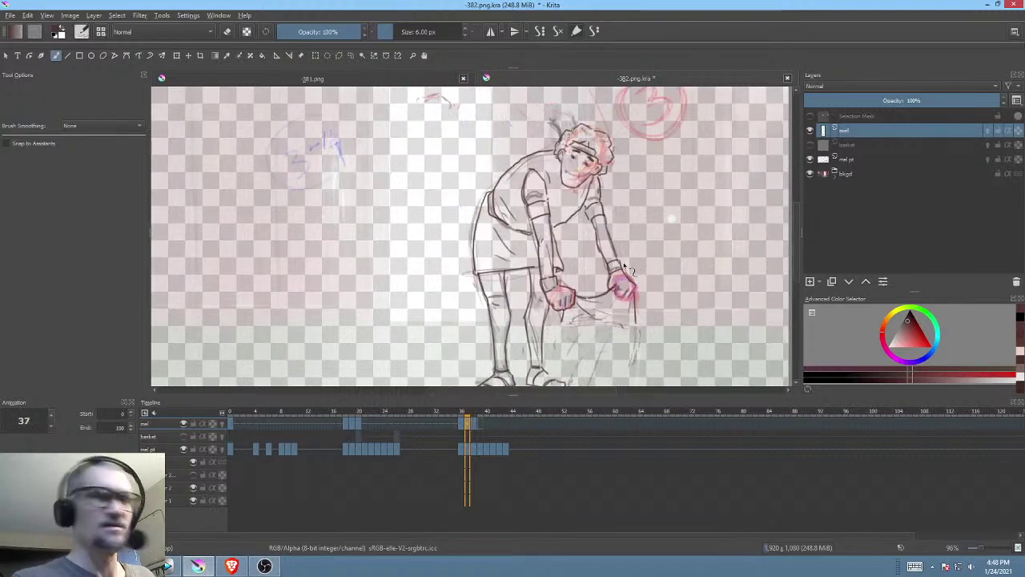
key("Right")
mouse_move(538, 284)
left_mouse_down()
mouse_move(547, 339)
mouse_move(566, 284)
mouse_move(610, 241)
mouse_move(579, 295)
left_mouse_up()
key("Left")
key("Right")
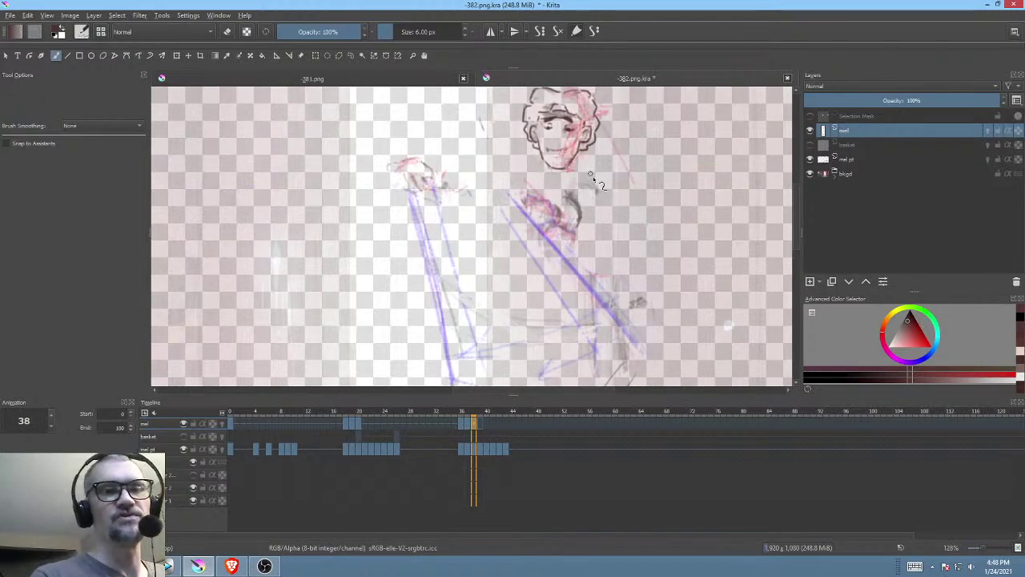
key("Right")
key("Left")
mouse_move(481, 411)
left_mouse_down()
mouse_move(520, 411)
mouse_move(464, 411)
mouse_move(478, 411)
left_mouse_up()
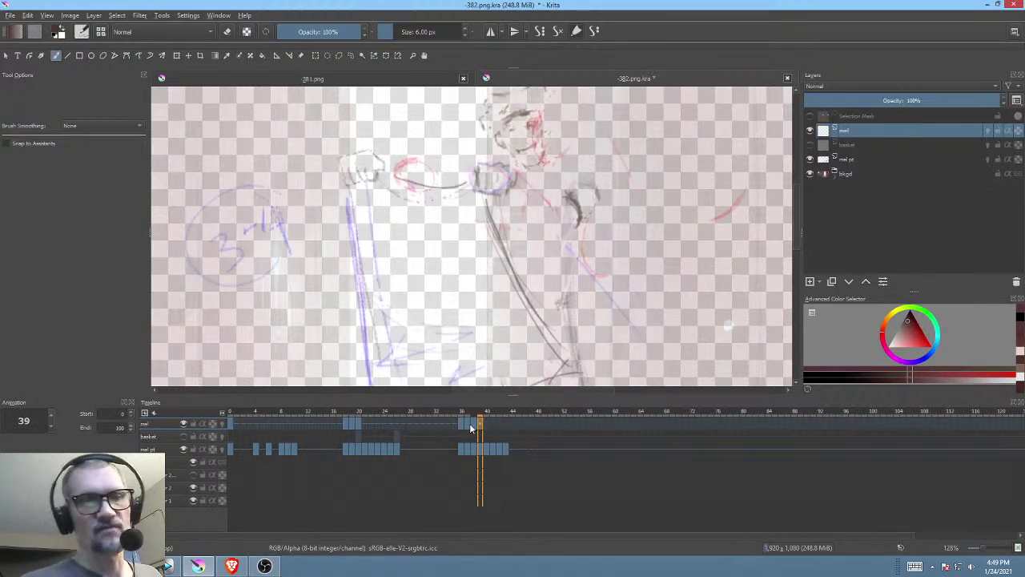
left_click(463, 424)
left_click(473, 426)
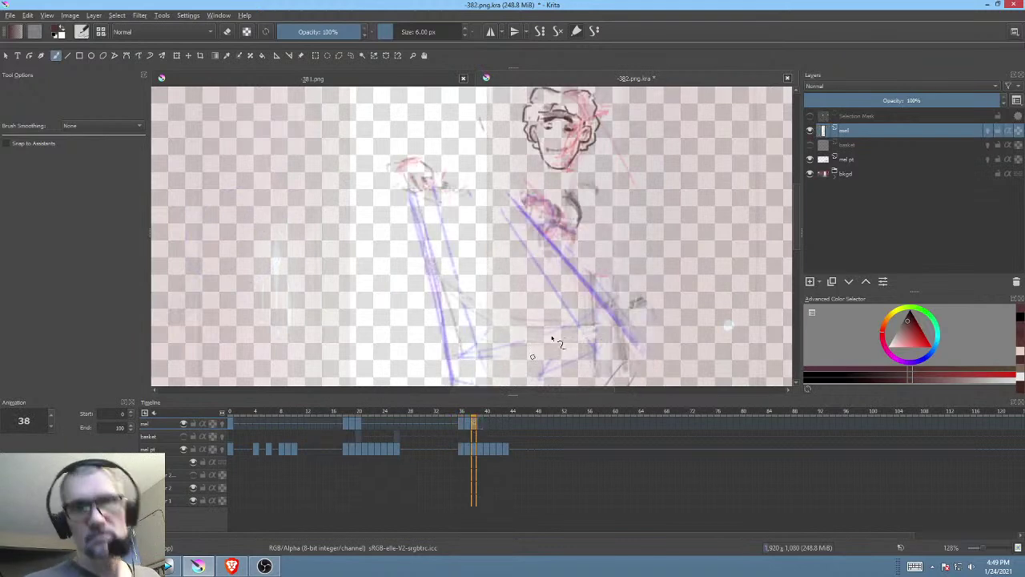
left_click(462, 422)
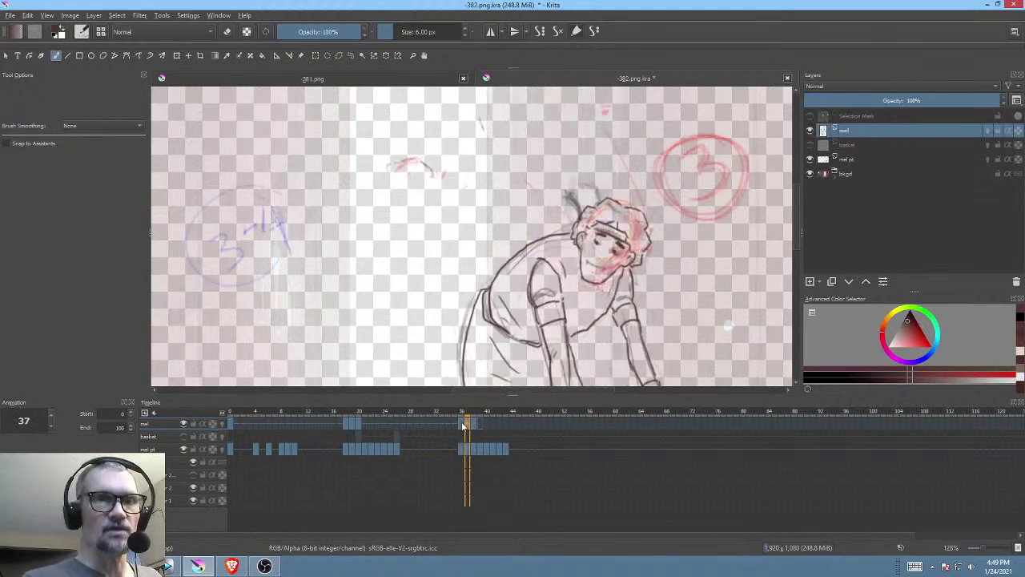
Step: Return to frame 38 and compare its legs with frame 37 below the cloth hem
left_click(476, 426)
mouse_move(615, 264)
left_mouse_down()
mouse_move(638, 201)
mouse_move(606, 247)
mouse_move(613, 190)
left_mouse_up()
left_click_drag(575, 291, 586, 188)
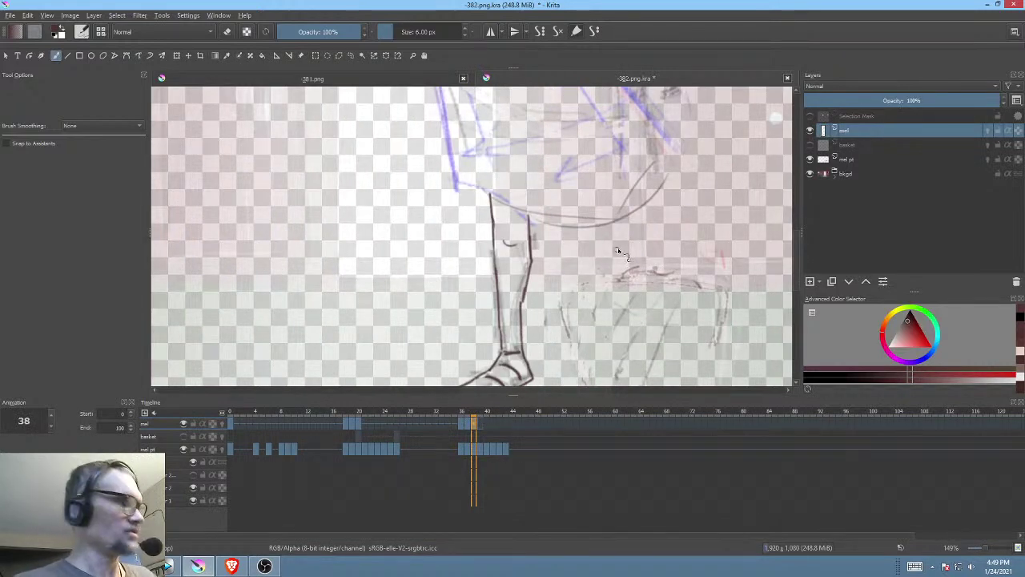
key("period")
key("comma")
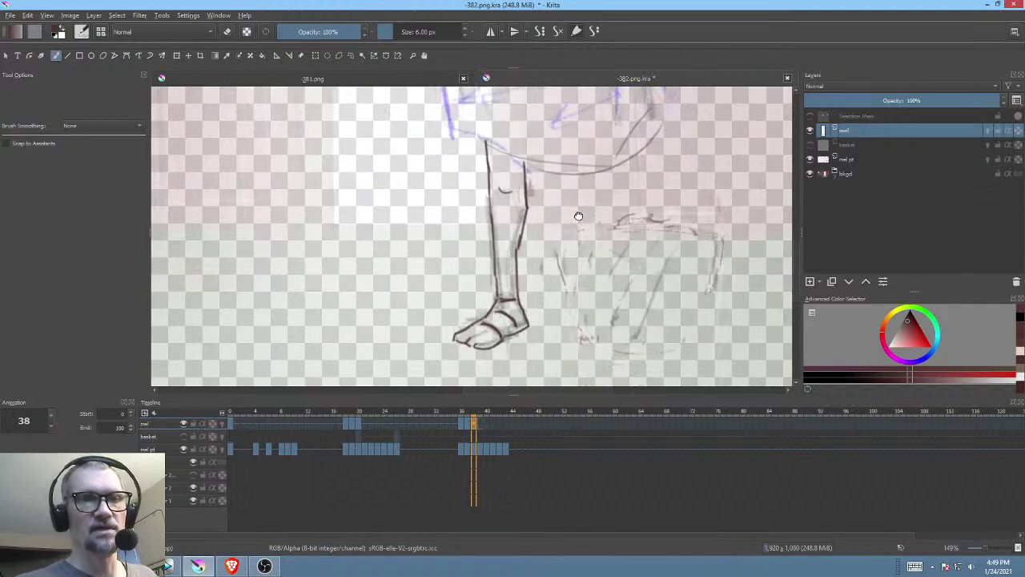
key("comma")
key("period")
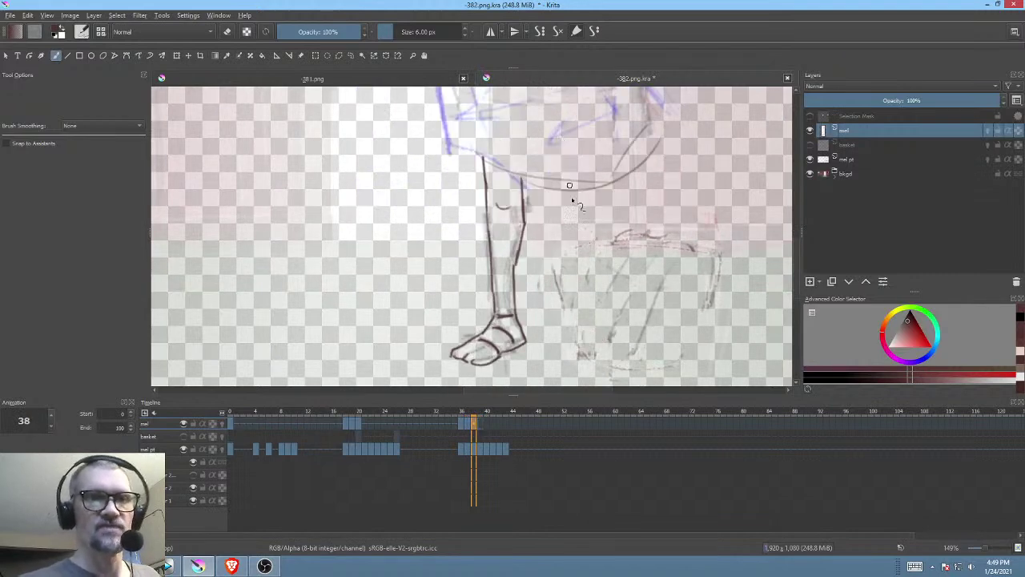
key("comma")
key("period")
key("comma")
key("period")
key("comma")
key("period")
Step: Ink the inner edge of frame 38's second leg from the cloth hem down to the heel, checking against frame 37
left_click_drag(555, 181, 553, 220)
key("comma")
key("period")
left_click_drag(554, 200, 545, 236)
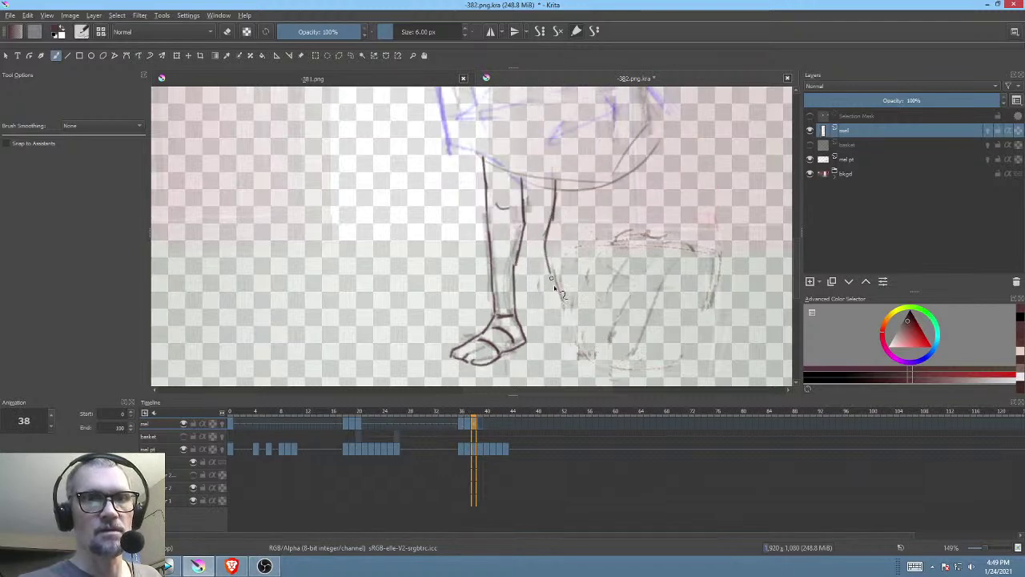
key("comma")
key("period")
left_click_drag(549, 269, 555, 317)
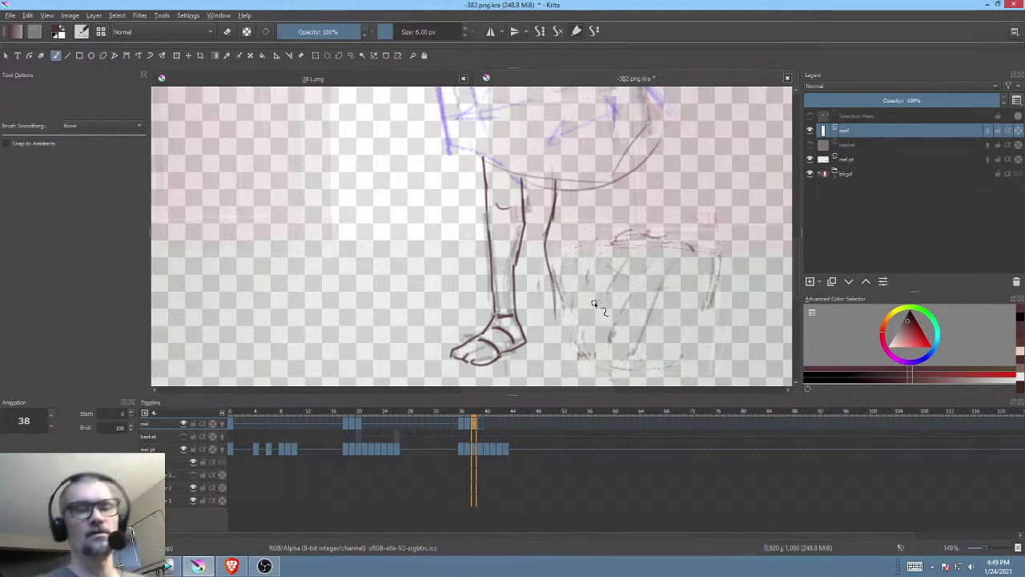
scroll(593, 303, "up", 4)
mouse_move(559, 213)
left_mouse_down()
mouse_move(566, 173)
mouse_move(539, 184)
mouse_move(554, 233)
mouse_move(548, 327)
left_mouse_up()
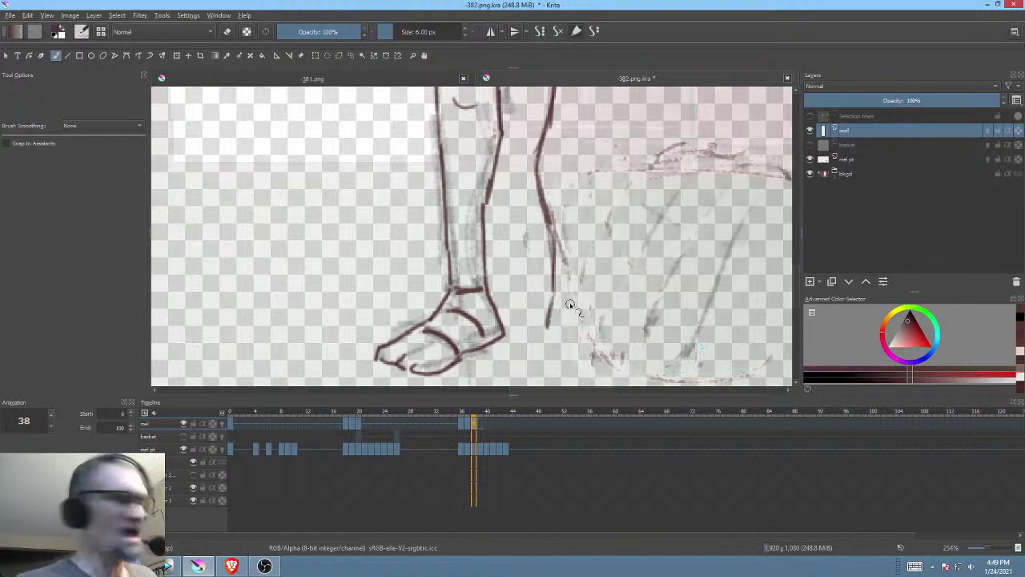
Step: Erase the lower part of the second leg's inner line up to just below the calf's bend
key("Left")
key("Right")
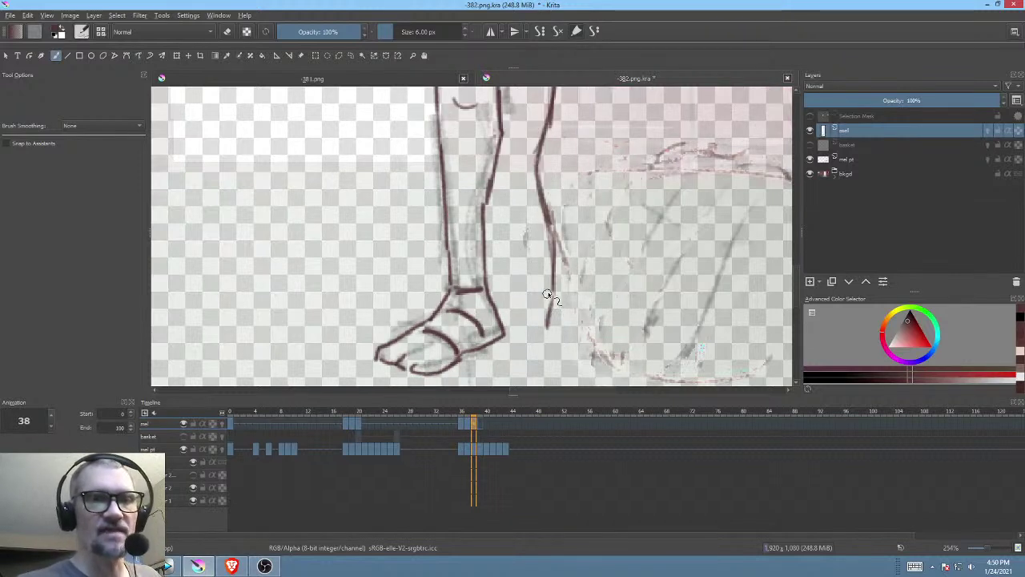
key("p")
key("e")
mouse_move(568, 259)
left_mouse_down()
mouse_move(542, 292)
mouse_move(566, 272)
mouse_move(590, 268)
left_mouse_up()
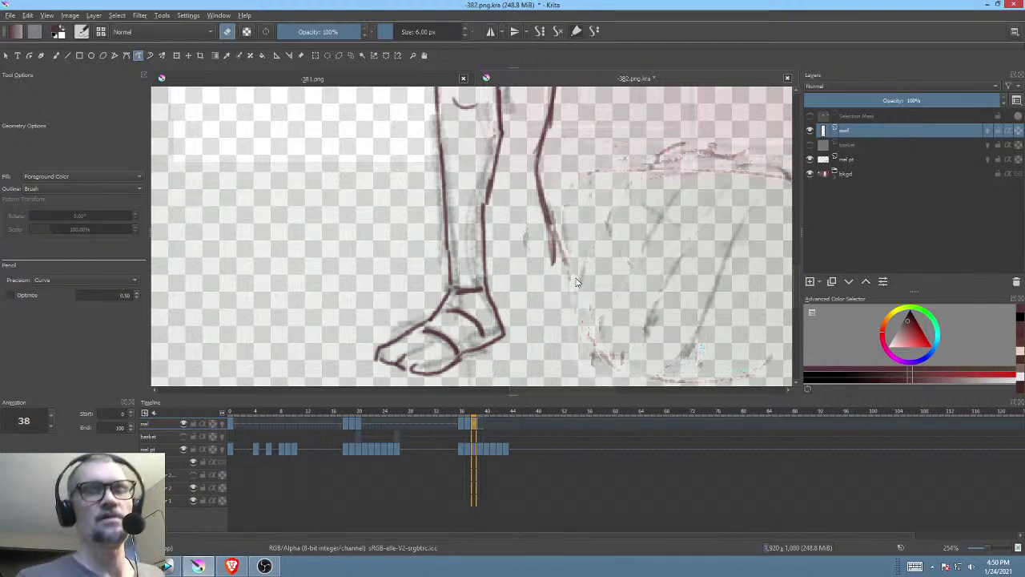
mouse_move(561, 200)
left_mouse_down()
mouse_move(583, 244)
mouse_move(582, 213)
mouse_move(524, 312)
mouse_move(607, 215)
left_mouse_up()
key("e")
key("ctrl+z")
key("ctrl+shift+z")
key("b")
key("e")
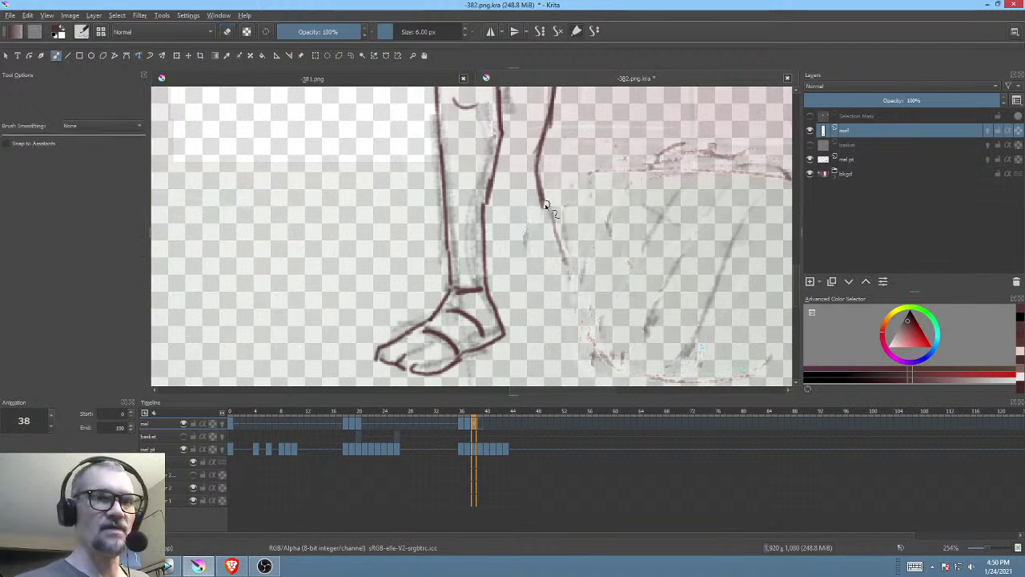
Step: Enable onion skins for the mel layer, reink the second leg's lower inner edge, and ink its foot outline, ankle band and sandal straps
left_click(223, 423)
mouse_move(545, 201)
left_mouse_down()
mouse_move(538, 318)
mouse_move(591, 349)
mouse_move(639, 330)
left_mouse_up()
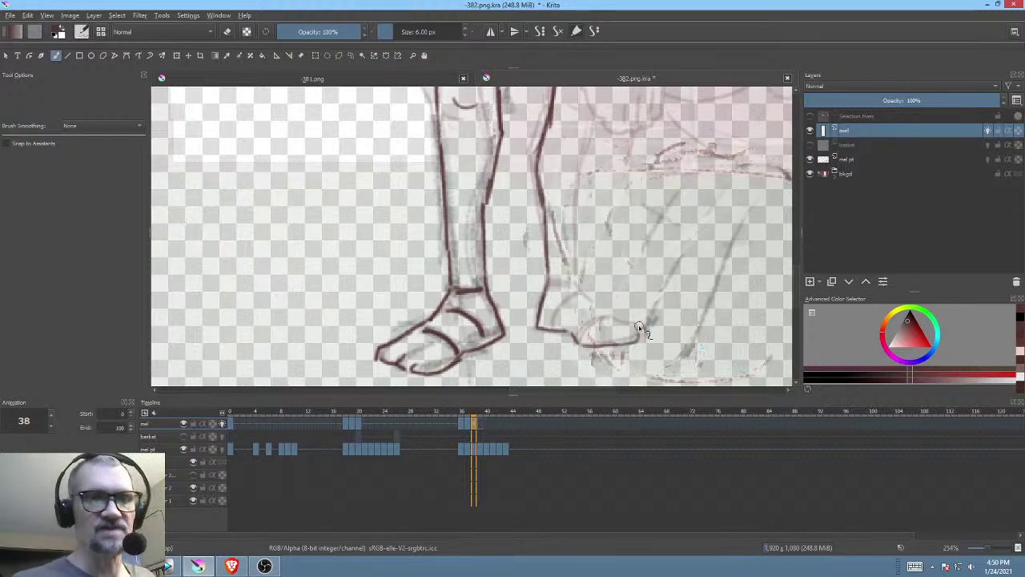
mouse_move(577, 282)
left_mouse_down()
mouse_move(641, 331)
mouse_move(616, 316)
mouse_move(580, 333)
left_mouse_up()
mouse_move(576, 291)
left_mouse_down()
mouse_move(553, 324)
mouse_move(573, 281)
left_mouse_up()
Step: Ink the outer edge of the second leg from knee to ankle and its small knee curve, checking against frame 37
left_click_drag(629, 248, 606, 307)
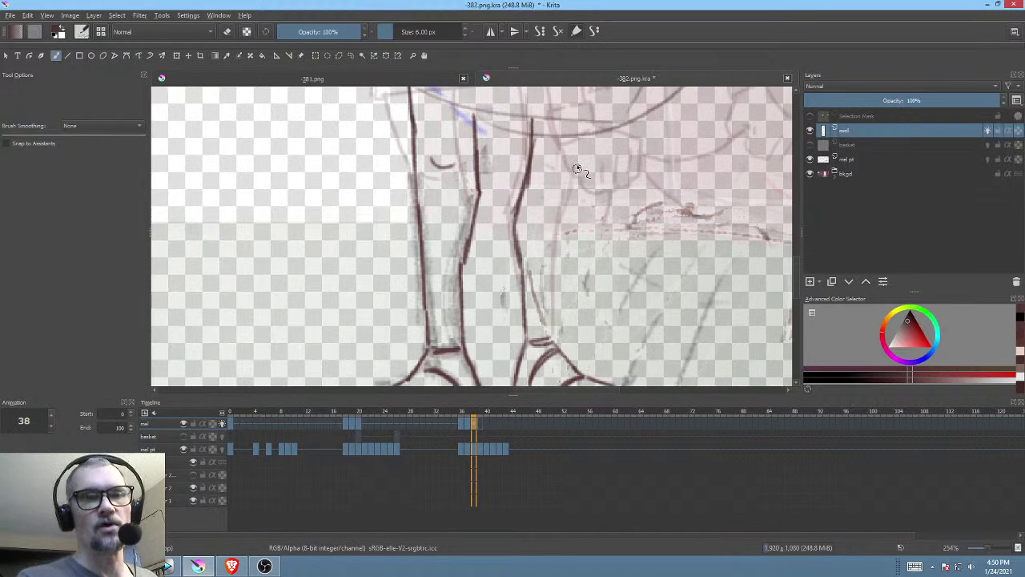
left_click_drag(573, 165, 555, 271)
mouse_move(559, 229)
left_mouse_down()
mouse_move(552, 325)
mouse_move(609, 343)
left_mouse_up()
left_click_drag(564, 194, 576, 195)
mouse_move(589, 243)
left_mouse_down()
mouse_move(604, 286)
mouse_move(594, 296)
mouse_move(578, 288)
left_mouse_up()
key("Left")
key("Right")
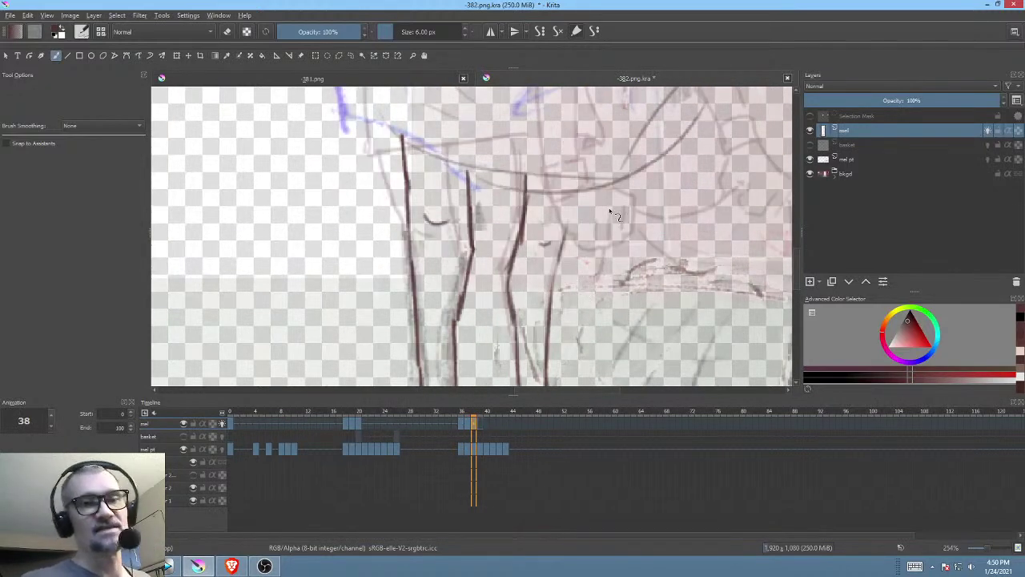
Step: Compare the head, neck and upper-body positions on frames 37 and 38 before inking the neck
scroll(611, 198, "down", 3)
mouse_move(636, 205)
left_mouse_down()
mouse_move(595, 245)
mouse_move(556, 252)
mouse_move(569, 308)
left_mouse_up()
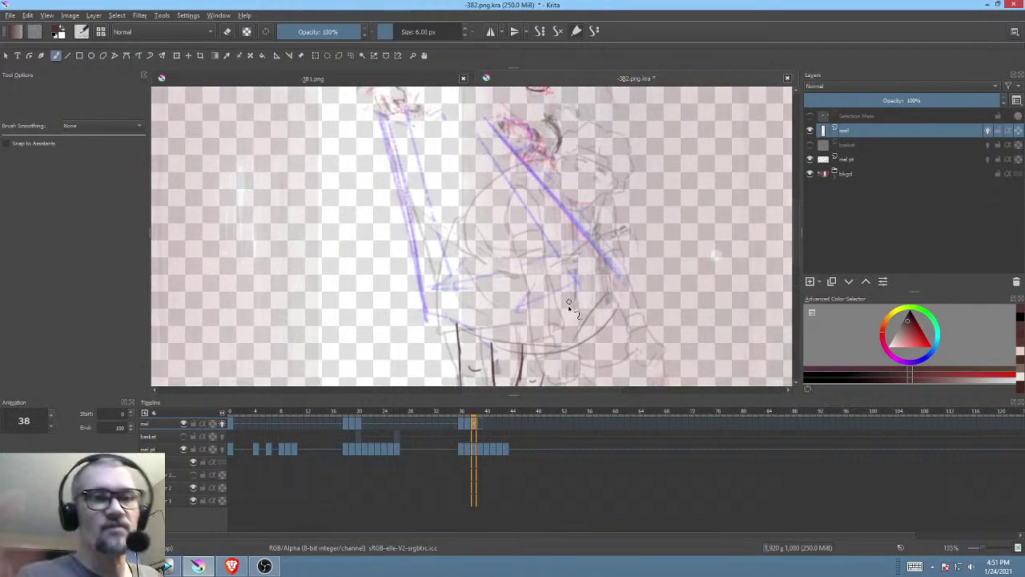
left_click_drag(564, 198, 603, 218)
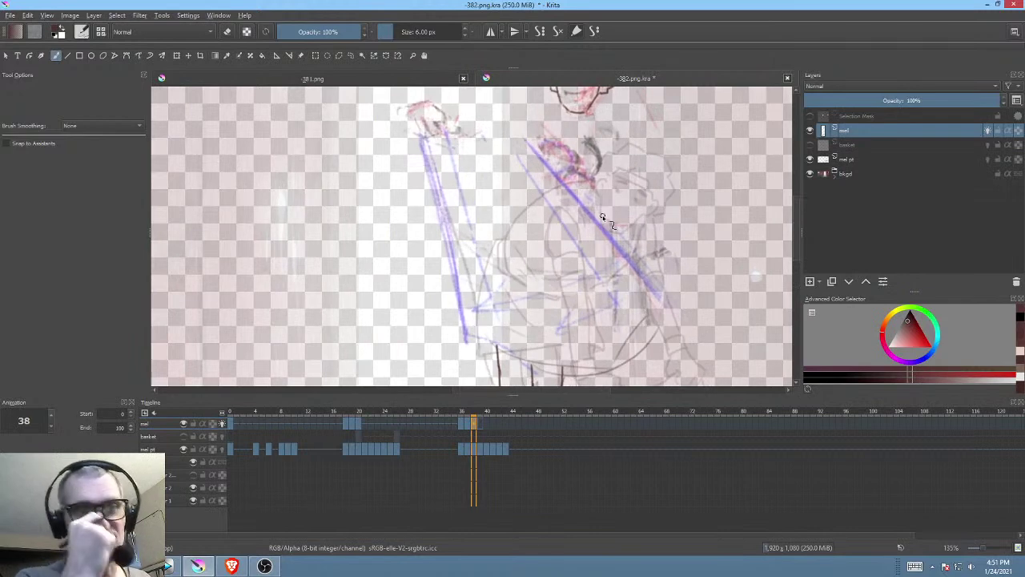
left_click_drag(533, 189, 547, 218)
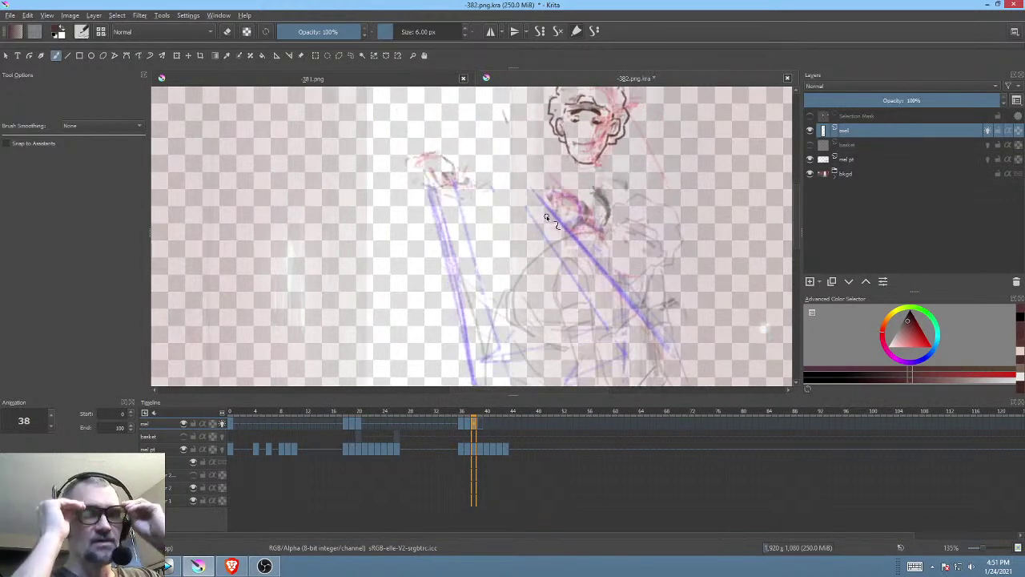
key("Left")
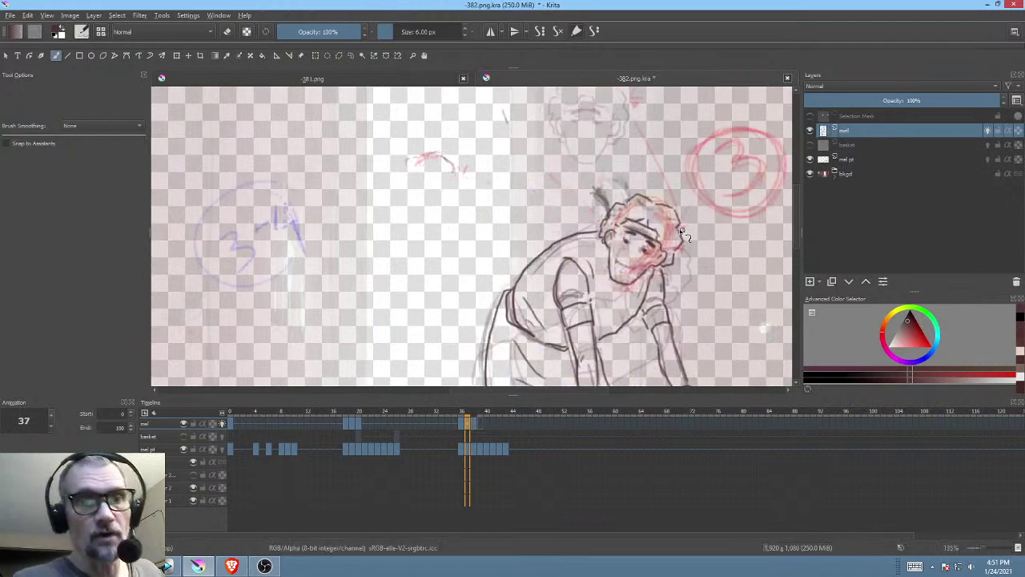
key("Right")
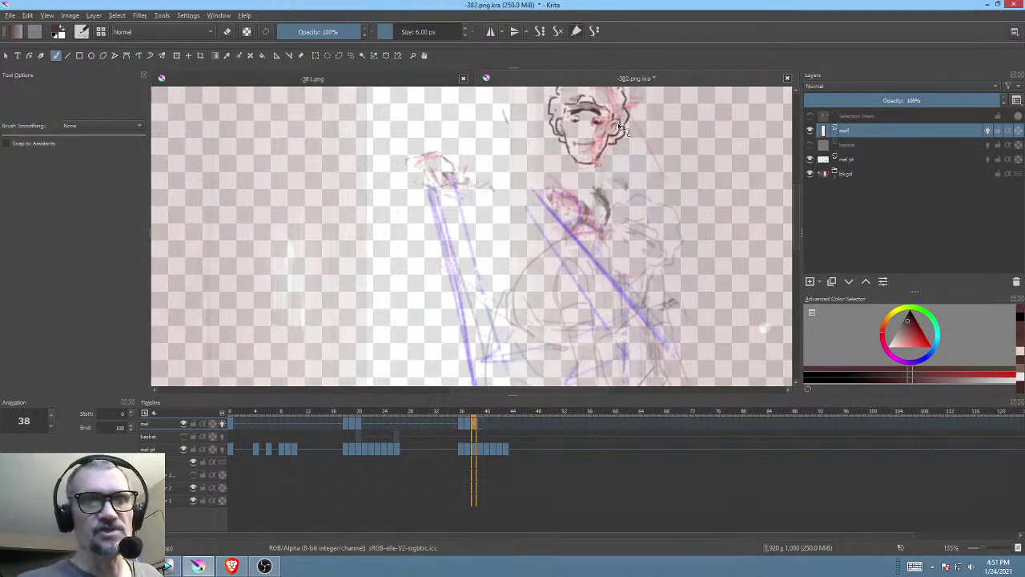
scroll(625, 149, "up", 6)
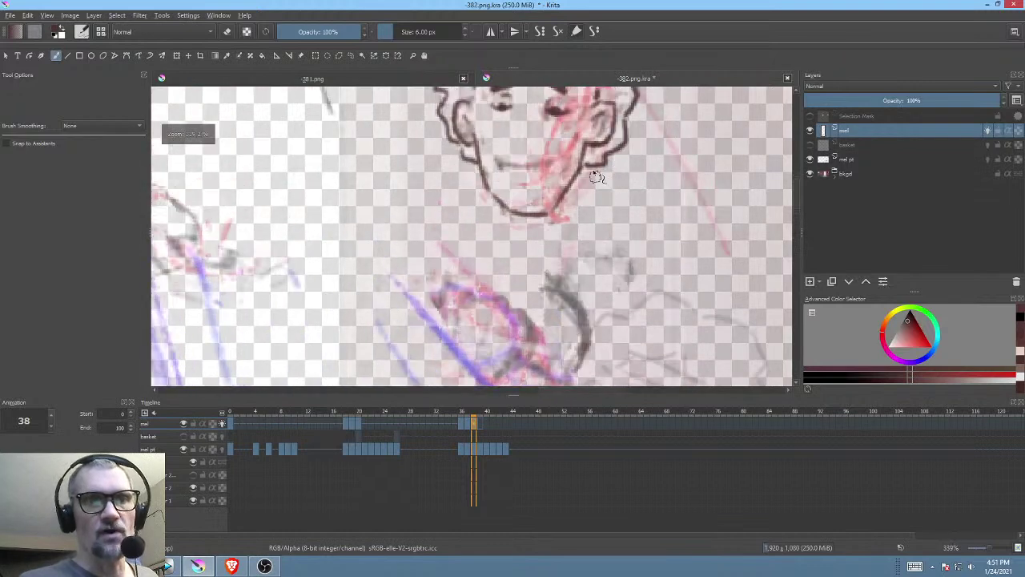
key("Left")
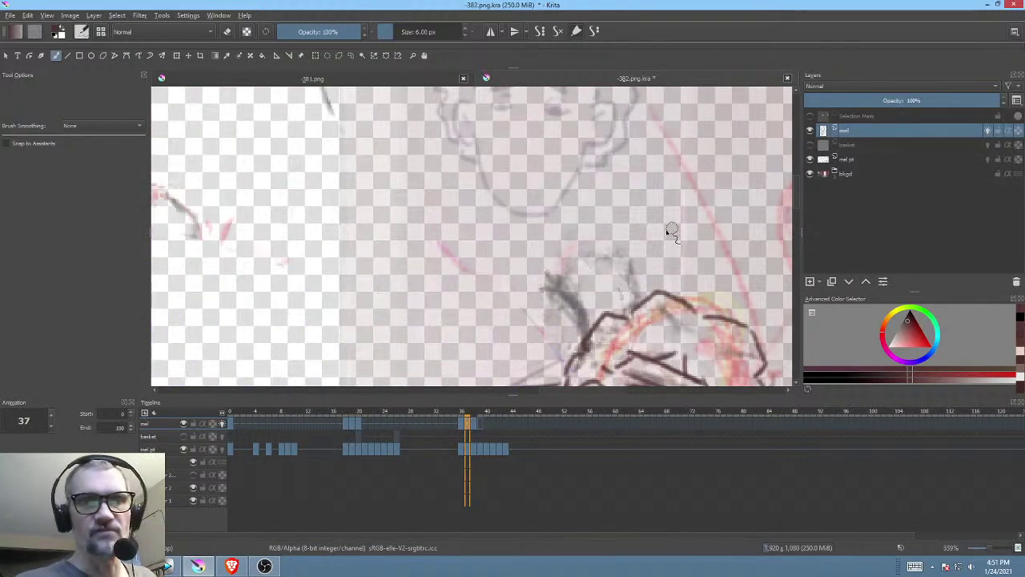
key("Right")
Step: Ink both sides of frame 38's neck below the jaw and the pointed neckline between them
mouse_move(567, 202)
left_mouse_down()
mouse_move(571, 244)
mouse_move(622, 257)
left_mouse_up()
key("Left")
key("Right")
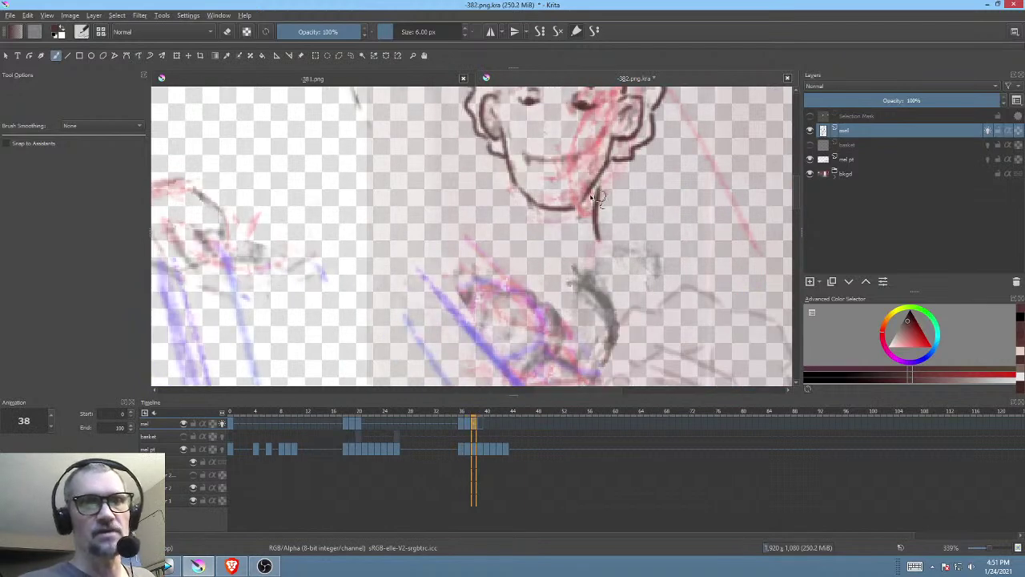
mouse_move(542, 215)
left_mouse_down()
mouse_move(539, 255)
mouse_move(623, 266)
mouse_move(619, 217)
mouse_move(556, 229)
mouse_move(579, 248)
left_mouse_up()
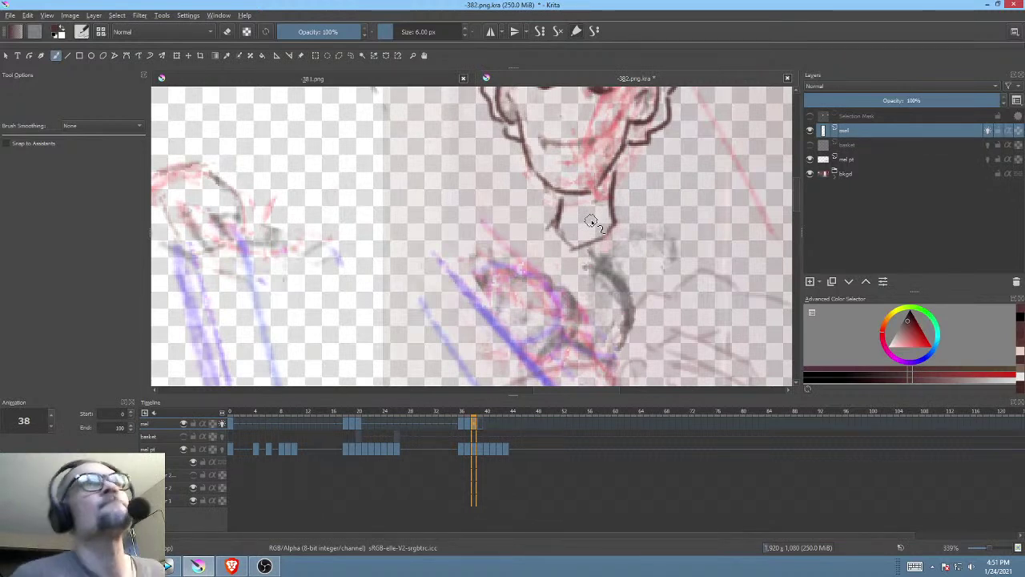
Step: Ink the shoulder lines outward from both sides of the neck, using frame 37 for comparison
left_click_drag(559, 208, 534, 214)
left_click_drag(621, 207, 639, 215)
scroll(653, 232, "down", 3)
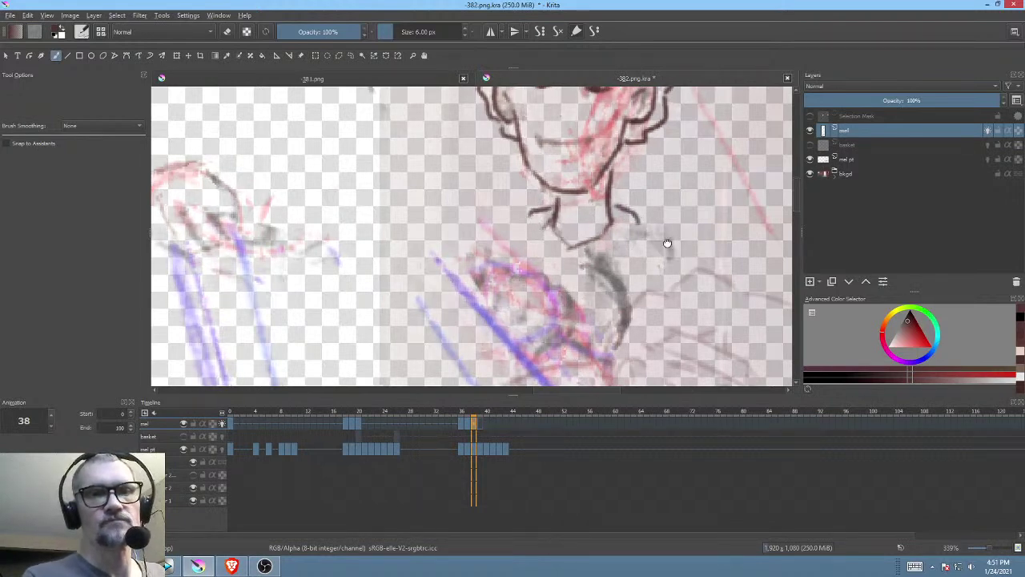
key("Left")
key("Right")
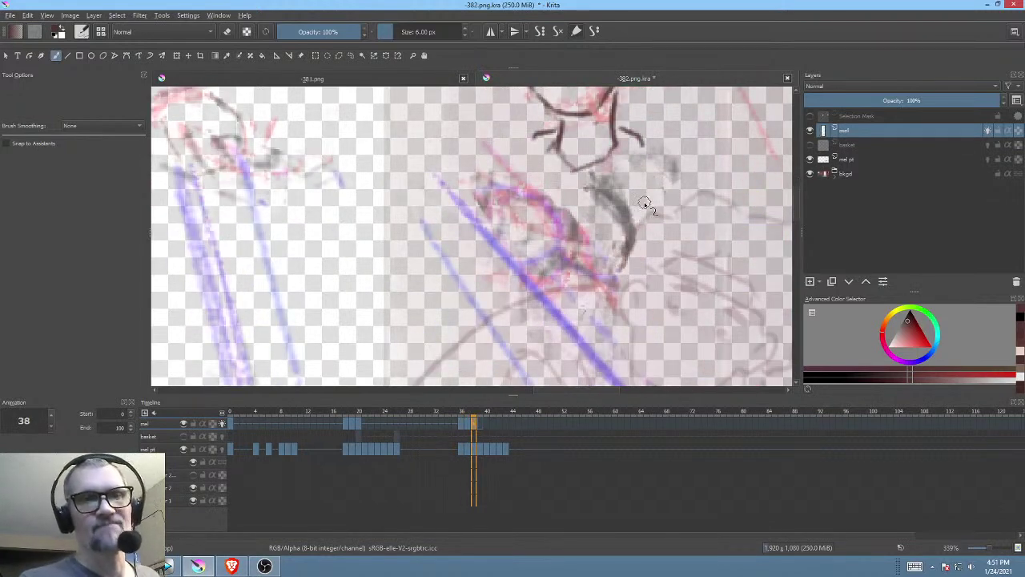
scroll(641, 241, "down", 5)
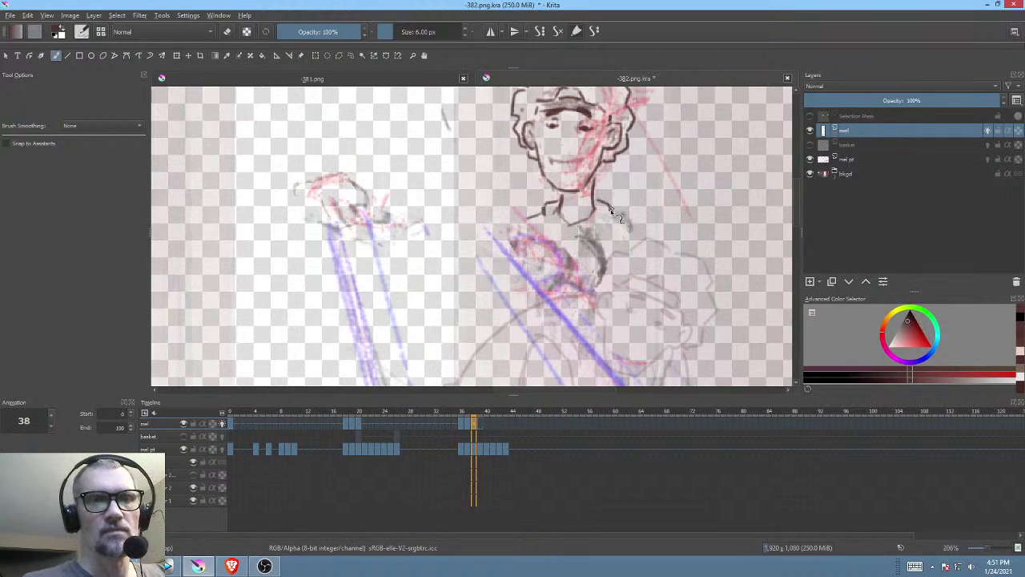
mouse_move(612, 215)
left_mouse_down()
mouse_move(671, 229)
mouse_move(636, 240)
mouse_move(651, 238)
left_mouse_up()
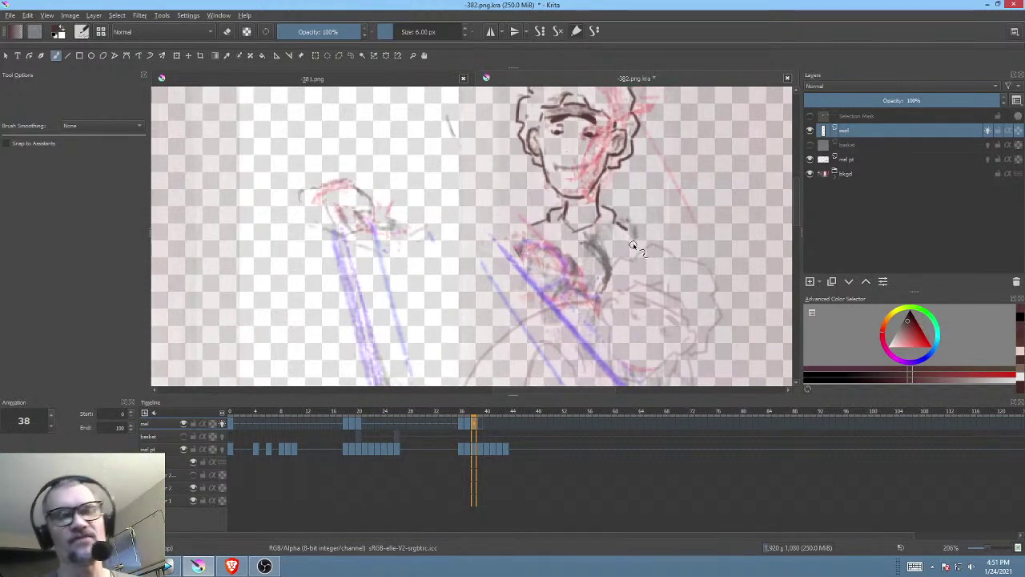
mouse_move(638, 239)
left_mouse_down()
mouse_move(639, 214)
mouse_move(650, 215)
left_mouse_up()
Step: Review frame 38's whole inked figure, check the rough pose on frame 39, and inspect frame 38's legs up close
scroll(664, 238, "down", 2)
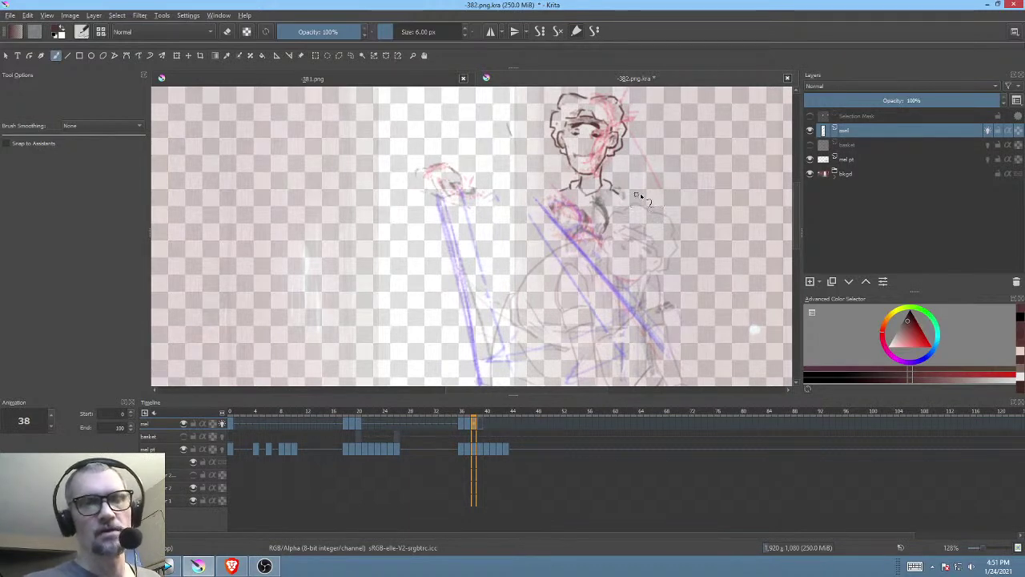
left_click_drag(653, 228, 650, 210)
scroll(650, 218, "down", 3)
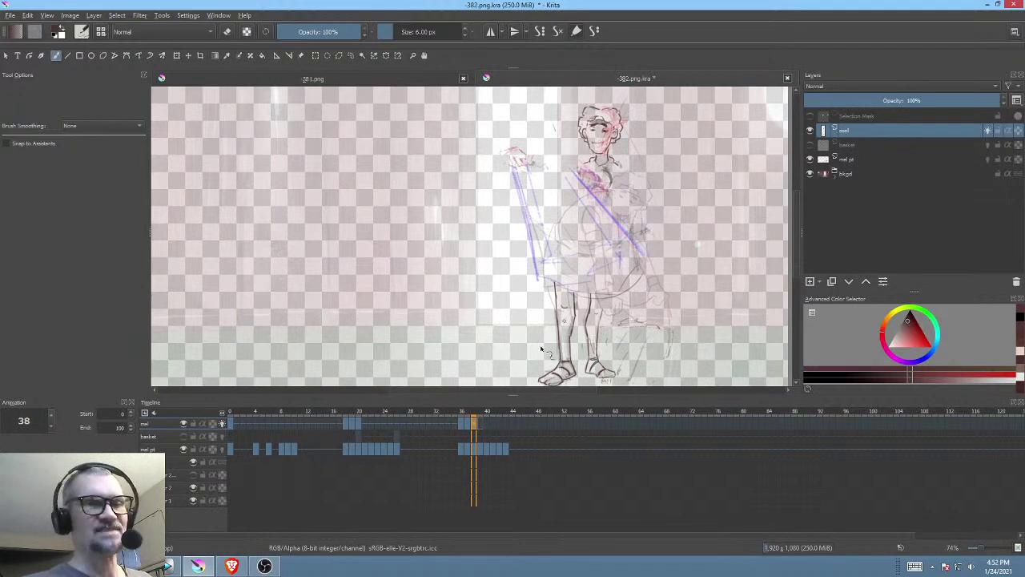
left_click(484, 425)
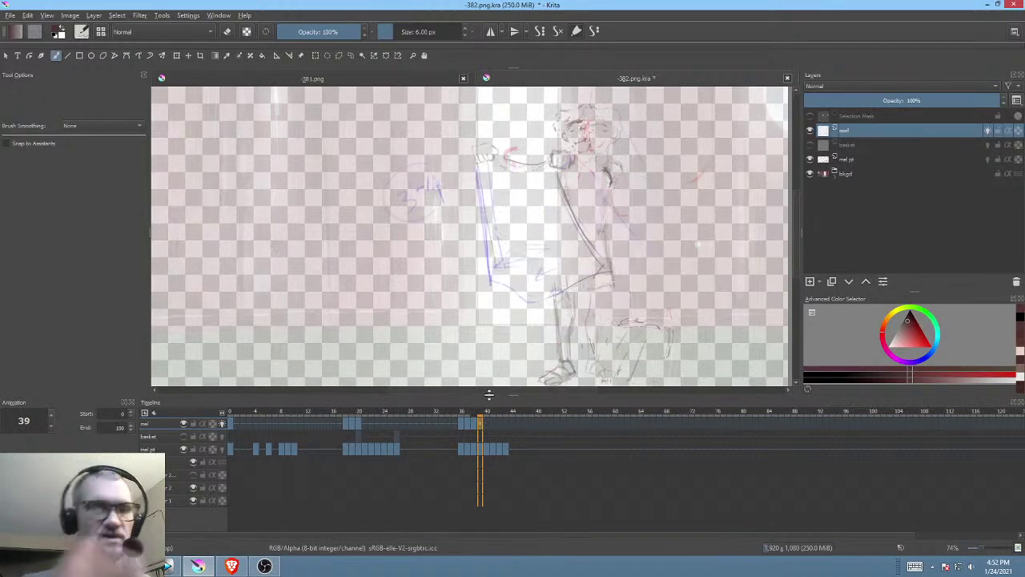
left_click(476, 425)
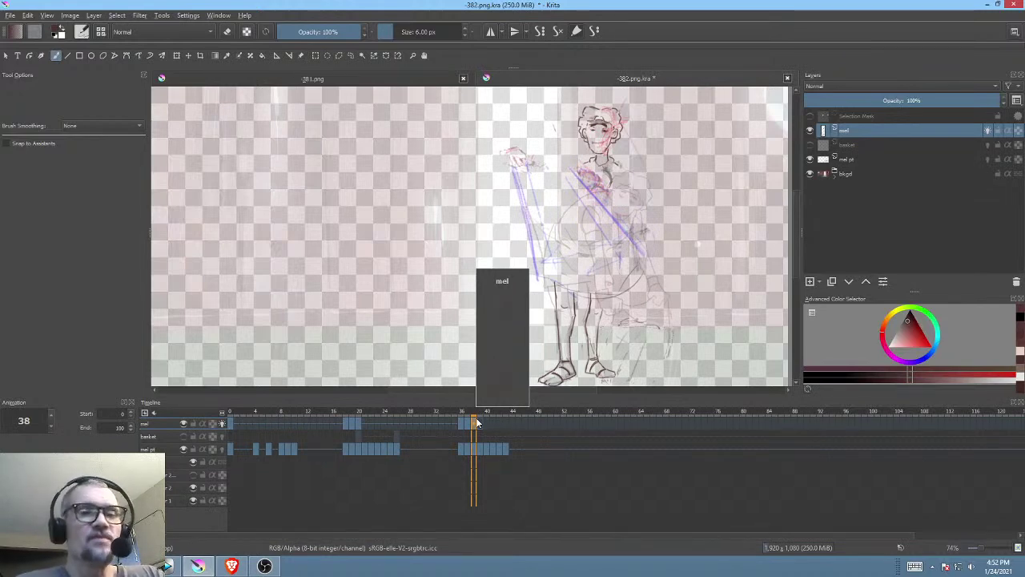
left_click_drag(631, 306, 616, 248)
left_click_drag(591, 286, 616, 211)
left_click_drag(595, 134, 603, 124)
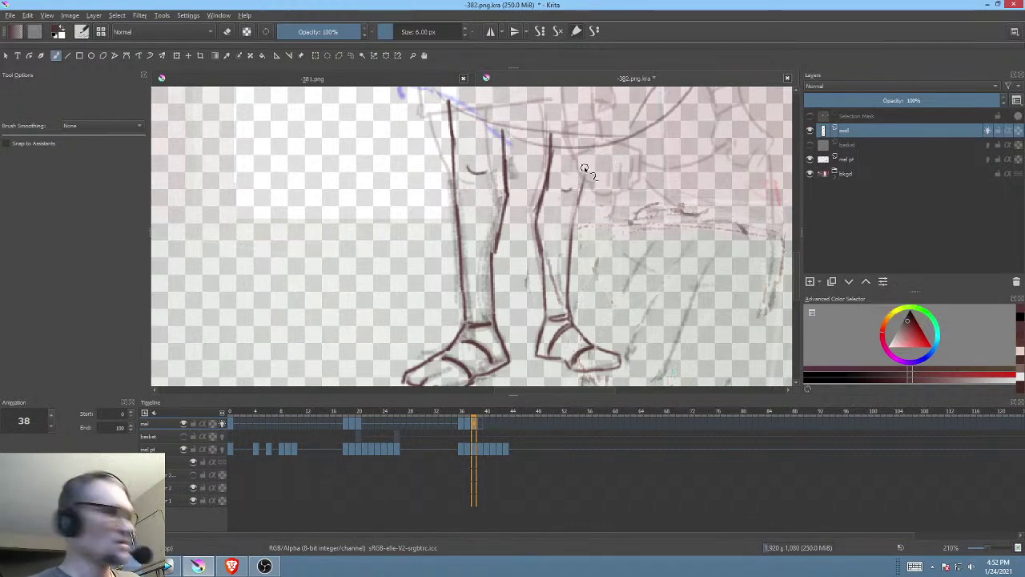
Step: Lasso the outer calf line of the leg on the right, nudge it into alignment with a free transform, and deselect
key("l")
left_click_drag(586, 171, 558, 266)
mouse_move(571, 316)
left_mouse_down()
mouse_move(589, 172)
mouse_move(616, 201)
left_mouse_up()
key("ctrl+t")
left_click_drag(587, 238, 590, 236)
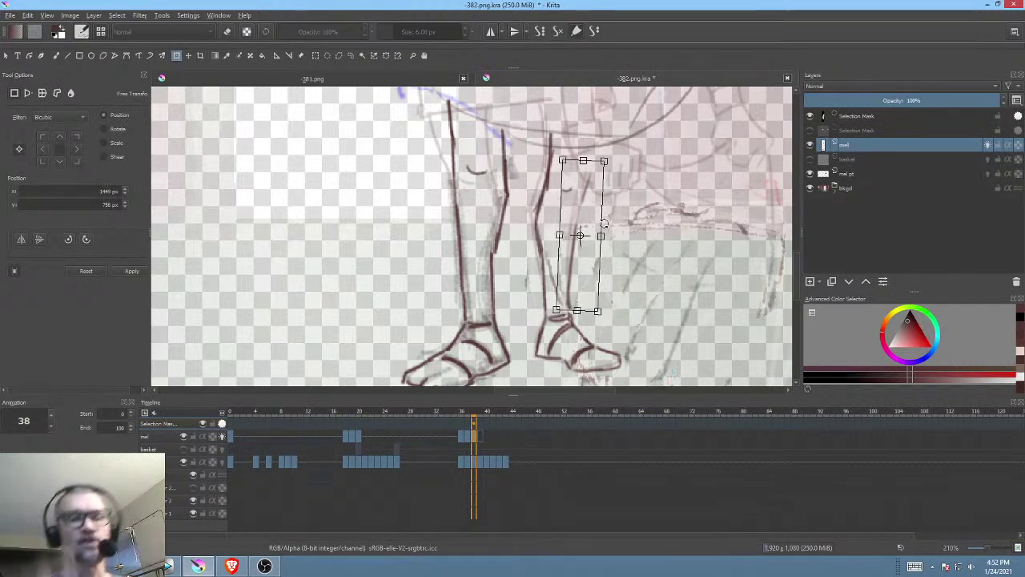
left_click_drag(637, 204, 618, 238)
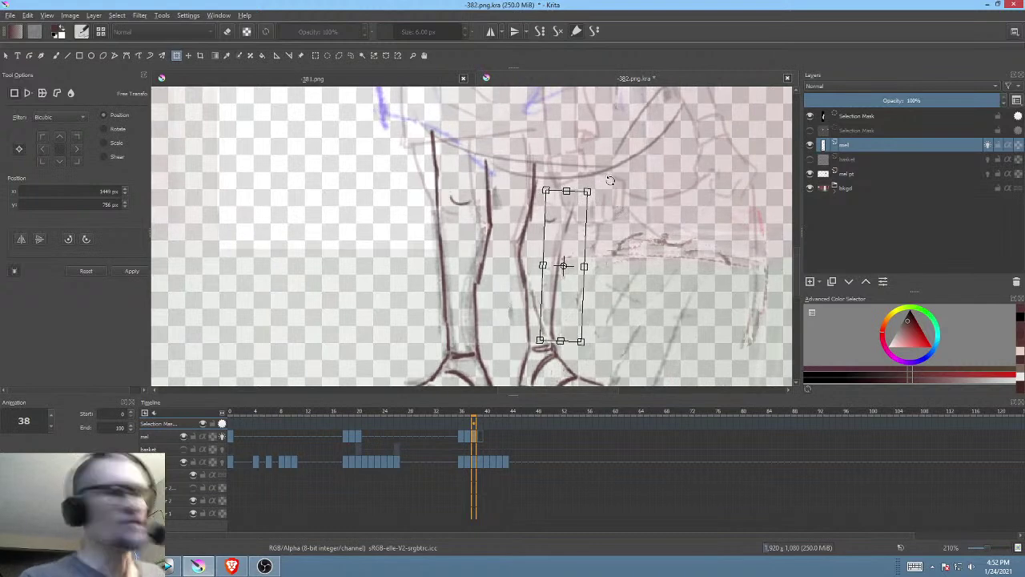
key("Return")
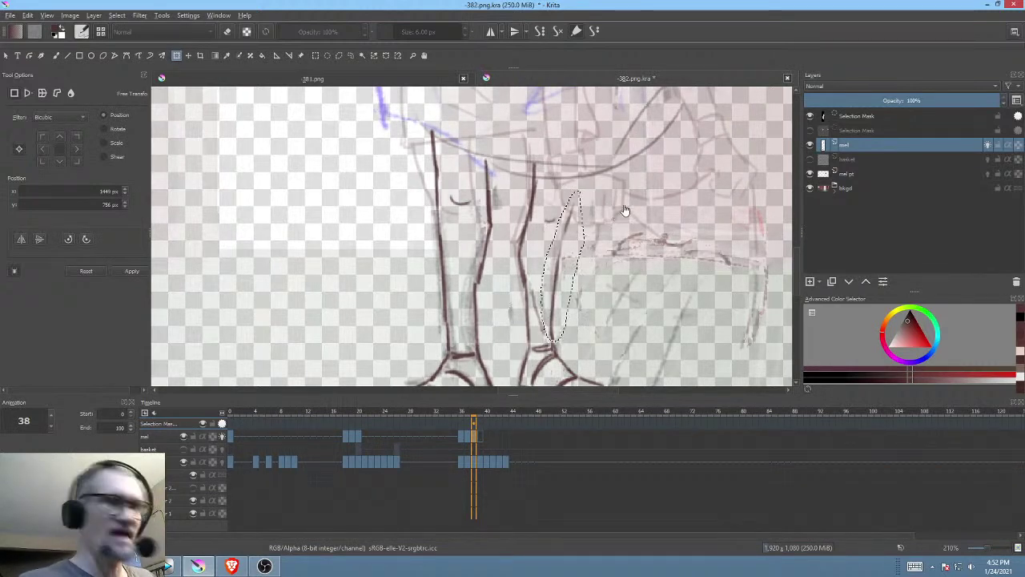
key("ctrl+shift+a")
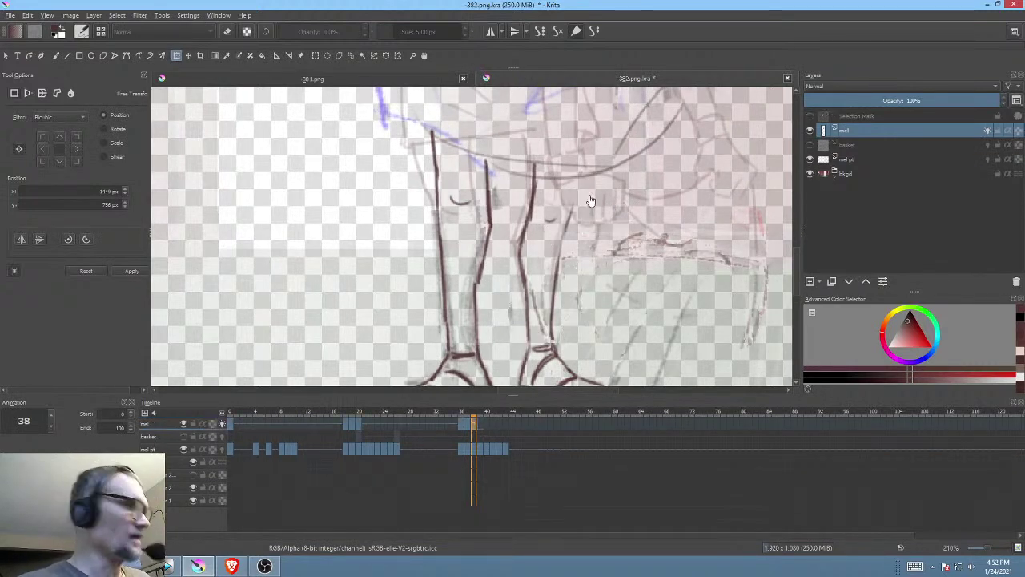
Step: Draw the outer knee and lower-thigh line of the leg on the right, joining it to the calf line
key("b")
left_click_drag(580, 178, 569, 228)
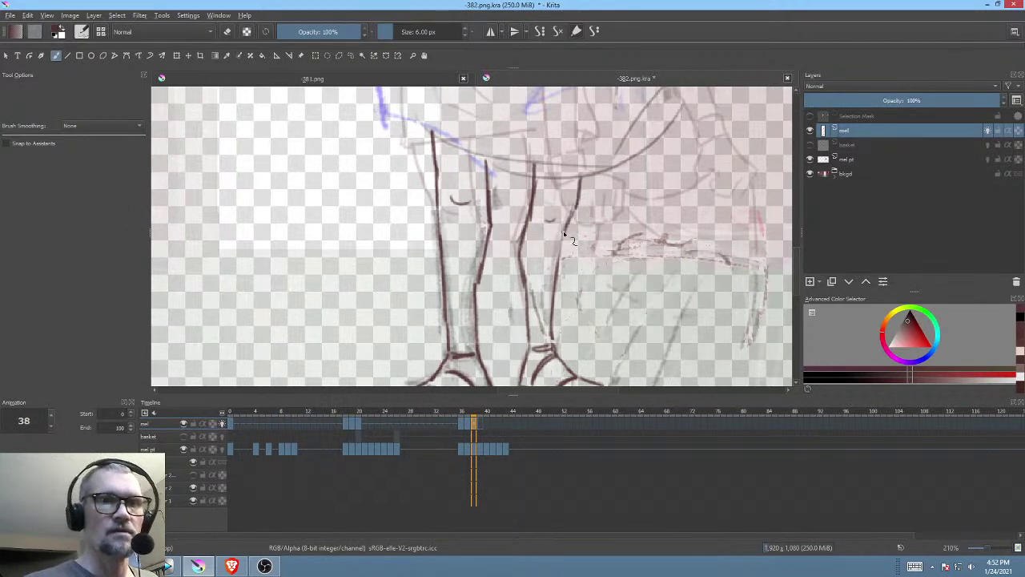
scroll(605, 282, "up", 1)
mouse_move(616, 270)
left_mouse_down()
mouse_move(571, 327)
mouse_move(577, 307)
left_mouse_up()
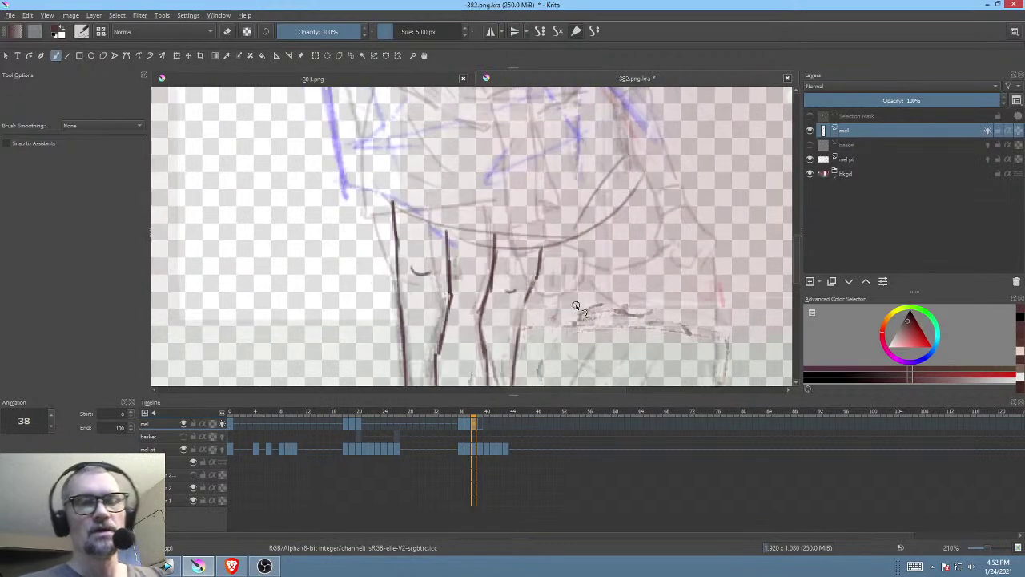
left_click_drag(585, 233, 542, 306)
Step: Ink the fist in front of the chest over the rough sketch, with a bumpy knuckle outline and short finger lines
scroll(545, 305, "down", 3)
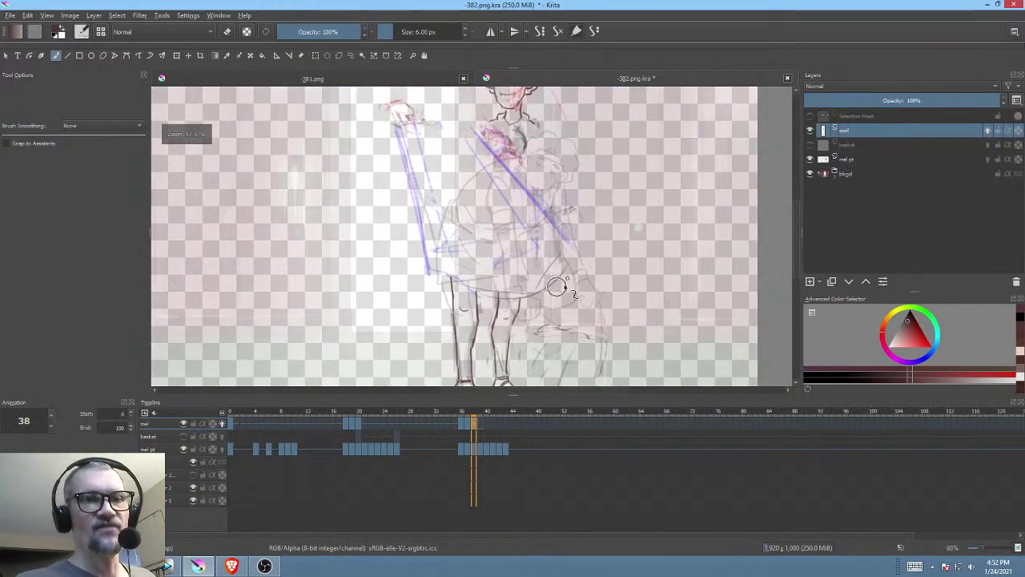
left_click_drag(543, 298, 588, 364)
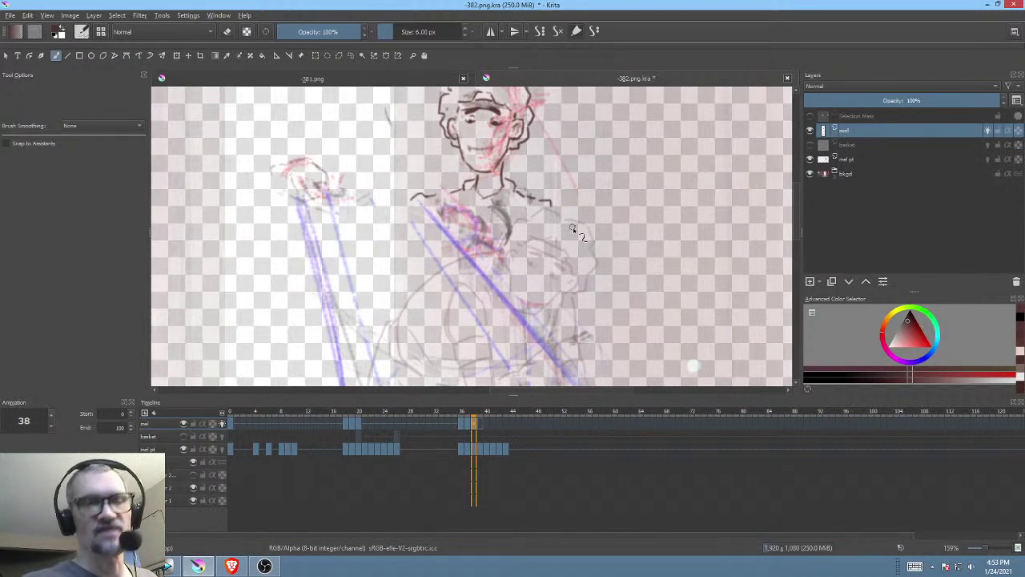
left_click_drag(578, 226, 604, 219)
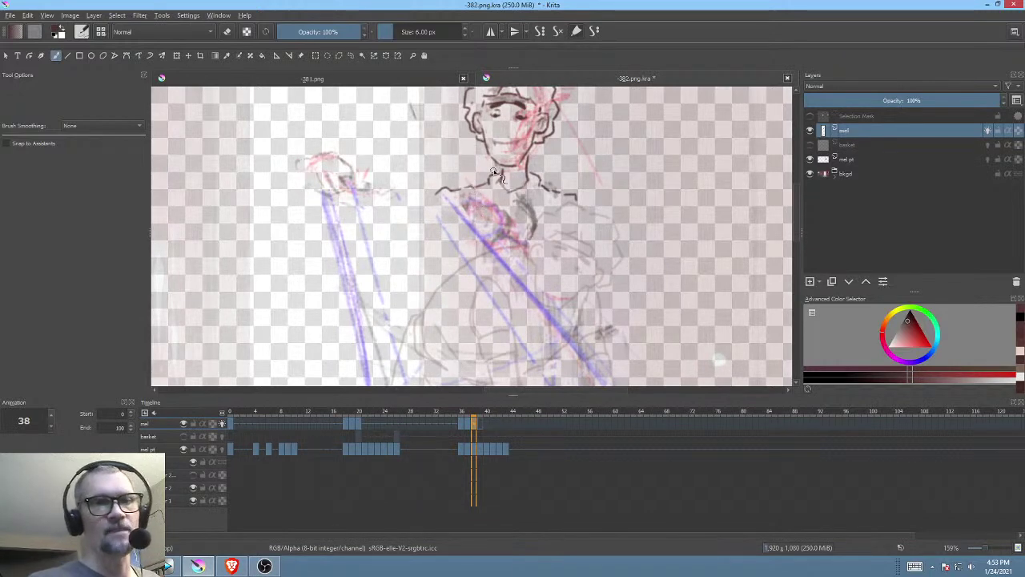
left_click_drag(570, 233, 592, 236)
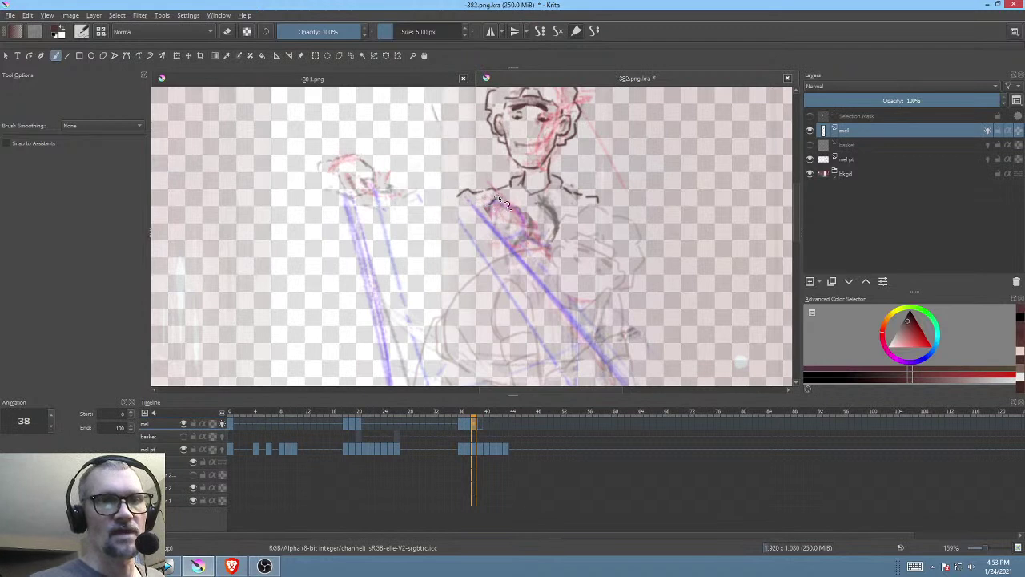
mouse_move(508, 206)
left_mouse_down()
mouse_move(534, 235)
mouse_move(540, 217)
mouse_move(502, 211)
mouse_move(482, 231)
left_mouse_up()
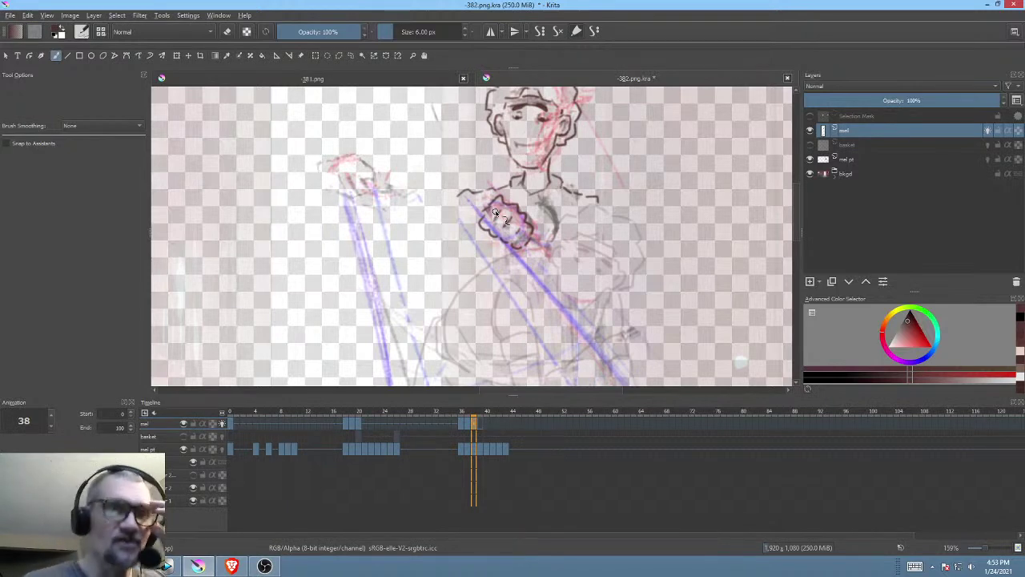
Step: Ink the outstretched fist over its rough sketch, including the knuckle outline, curled fingers and finger separations
scroll(496, 212, "up", 4)
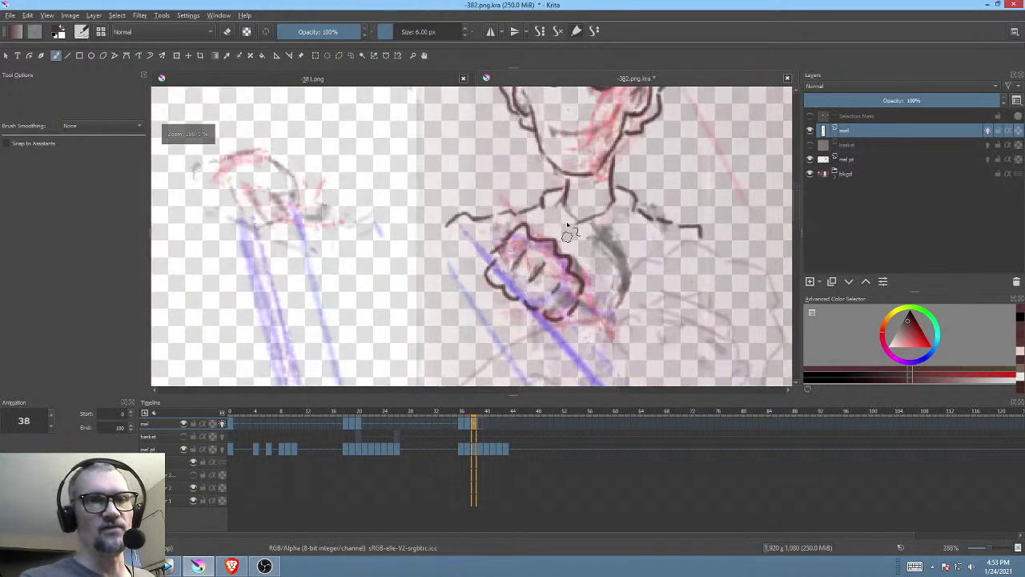
left_click_drag(523, 265, 593, 272)
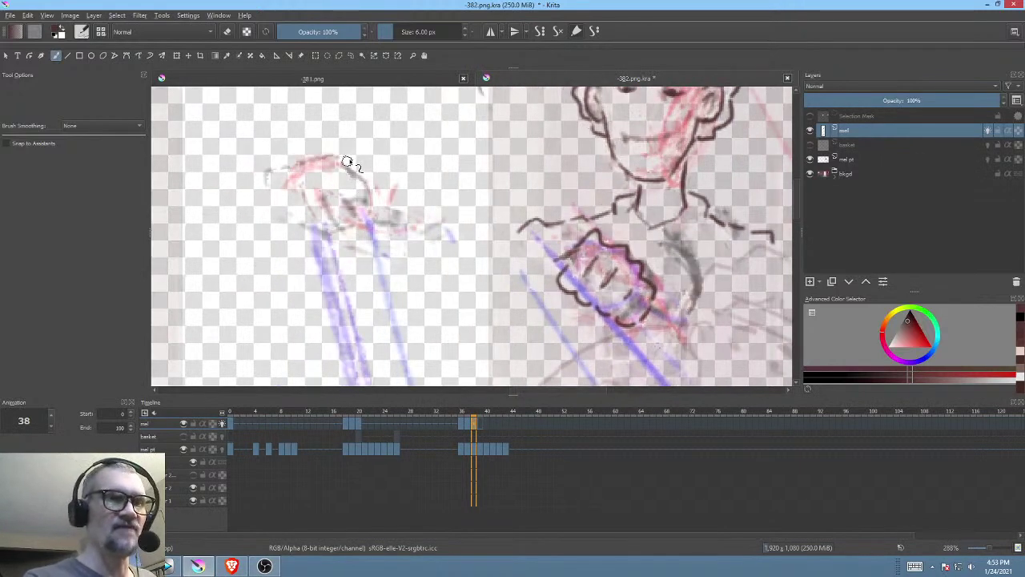
mouse_move(354, 172)
left_mouse_down()
mouse_move(299, 183)
mouse_move(283, 230)
mouse_move(300, 258)
mouse_move(316, 263)
mouse_move(365, 214)
left_mouse_up()
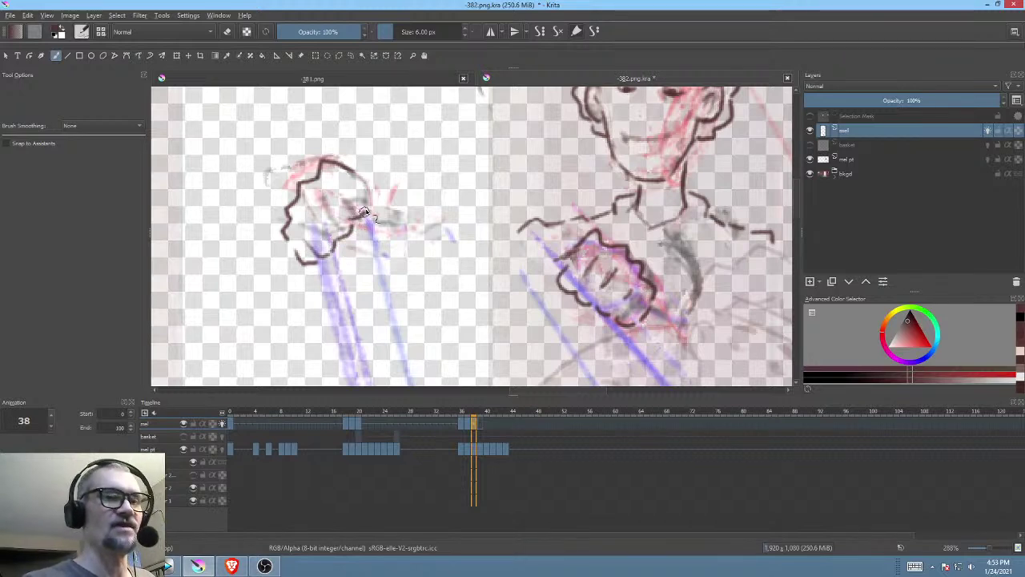
mouse_move(361, 173)
left_mouse_down()
mouse_move(385, 207)
mouse_move(326, 189)
mouse_move(337, 210)
mouse_move(306, 210)
mouse_move(324, 226)
left_mouse_up()
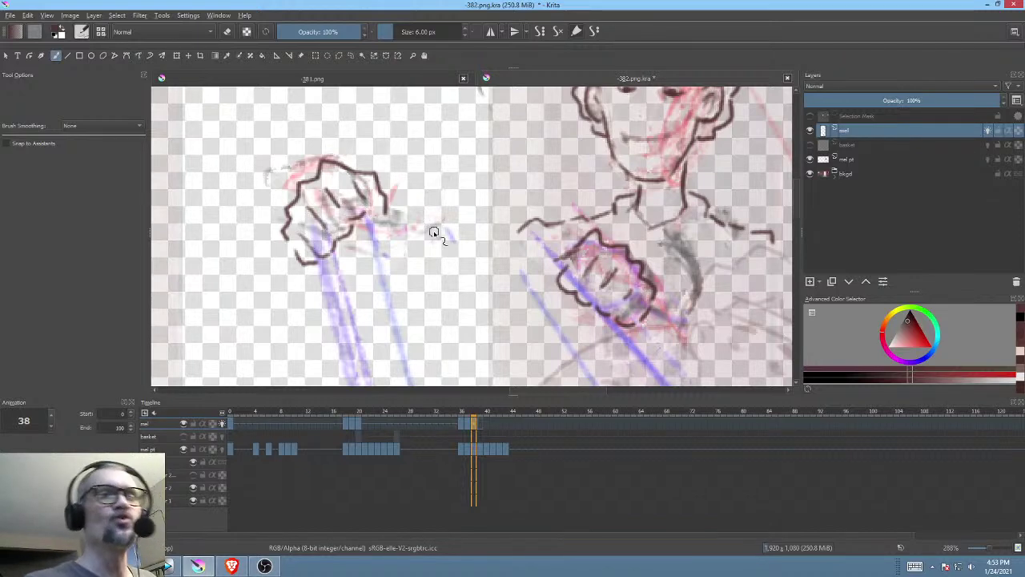
Step: Ink the bent arm behind the chest fist, drawing the rounded shoulder and elbow, the wrist cuff, the forearm edges and the elbow creases
left_click_drag(487, 242, 398, 278)
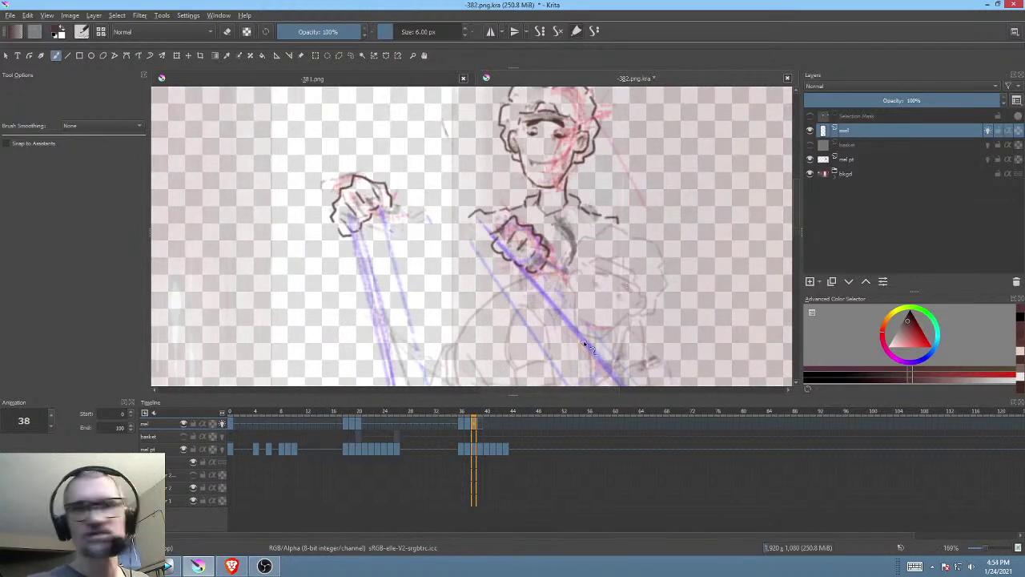
left_click_drag(593, 253, 561, 215)
mouse_move(586, 182)
left_mouse_down()
mouse_move(653, 233)
mouse_move(627, 213)
mouse_move(612, 233)
mouse_move(654, 244)
left_mouse_up()
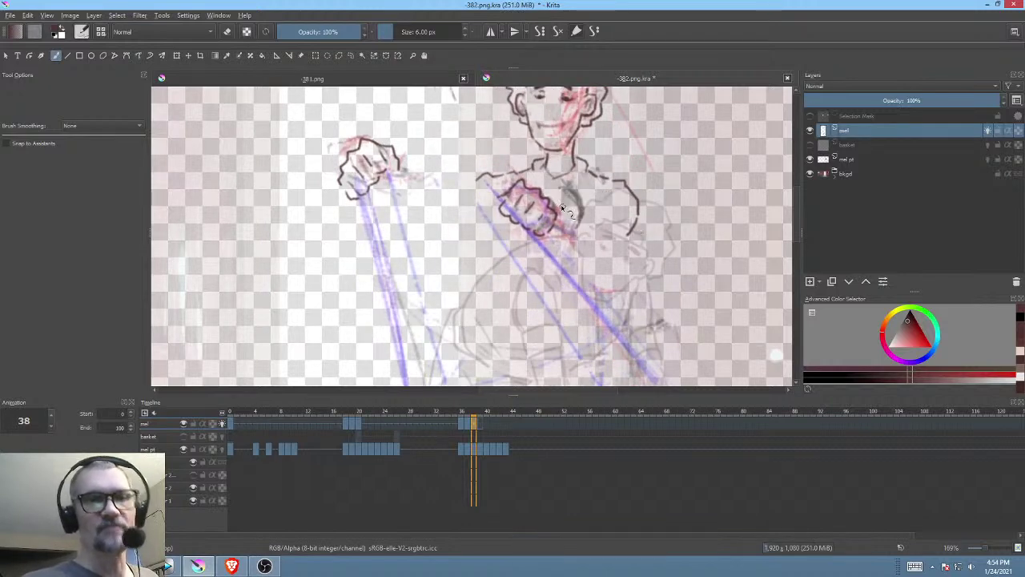
mouse_move(558, 206)
left_mouse_down()
mouse_move(560, 231)
mouse_move(558, 205)
left_mouse_up()
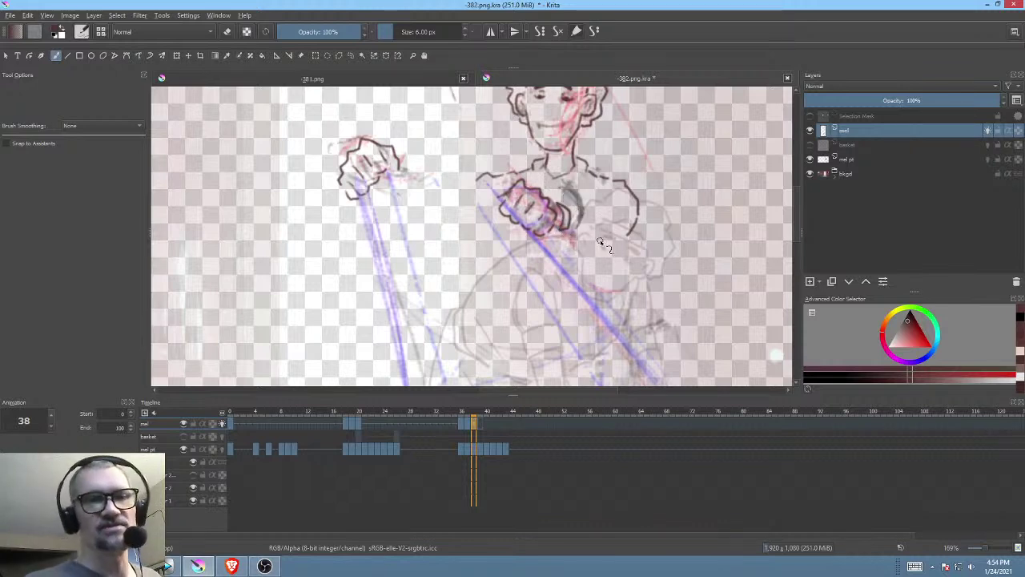
mouse_move(605, 224)
left_mouse_down()
mouse_move(570, 210)
mouse_move(617, 205)
left_mouse_up()
mouse_move(571, 237)
left_mouse_down()
mouse_move(596, 246)
mouse_move(624, 243)
left_mouse_up()
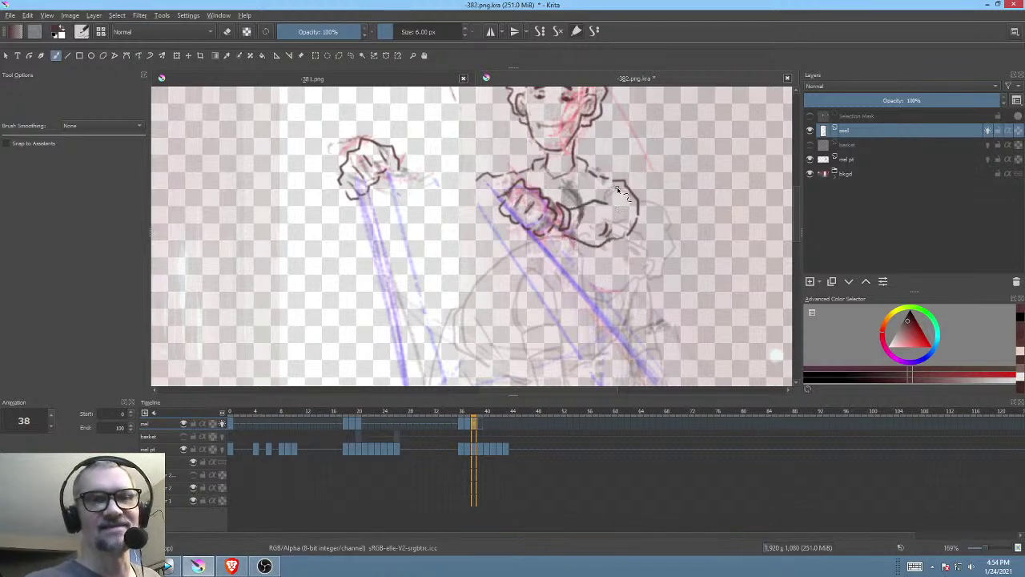
Step: Flip between frame 38 and its neighbouring frames to compare the inked pose with the adjacent drawings
scroll(694, 259, "down", 5)
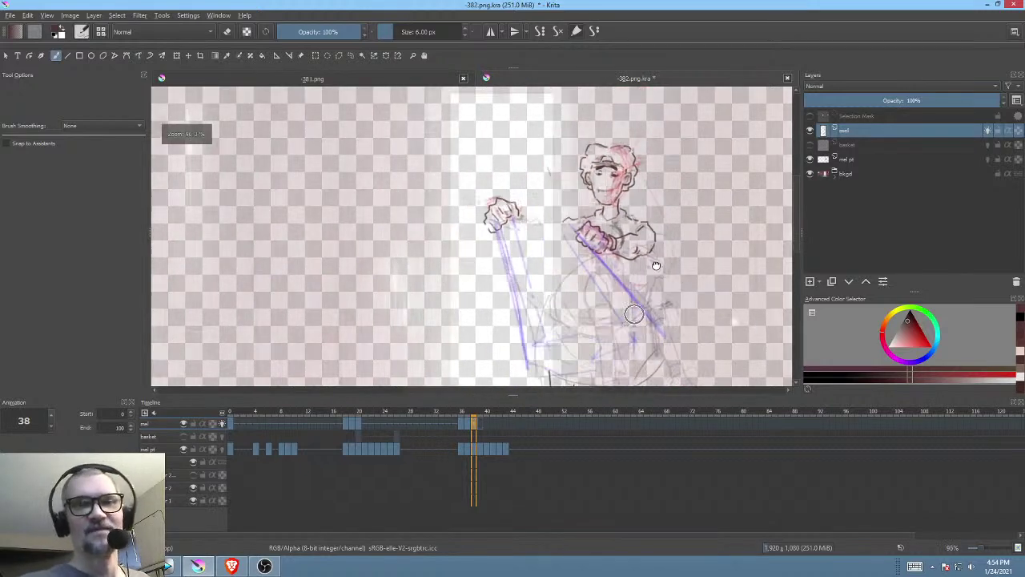
mouse_move(623, 287)
left_mouse_down()
mouse_move(641, 229)
mouse_move(624, 258)
left_mouse_up()
key("Left")
key("Right")
key("Right")
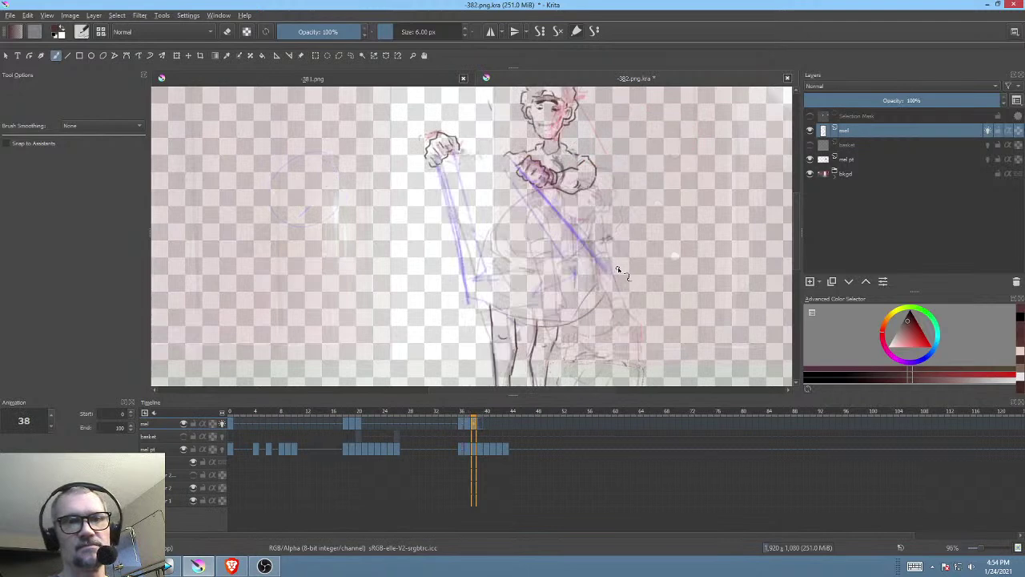
key("Left")
key("Left")
key("Right")
key("Right")
key("Left")
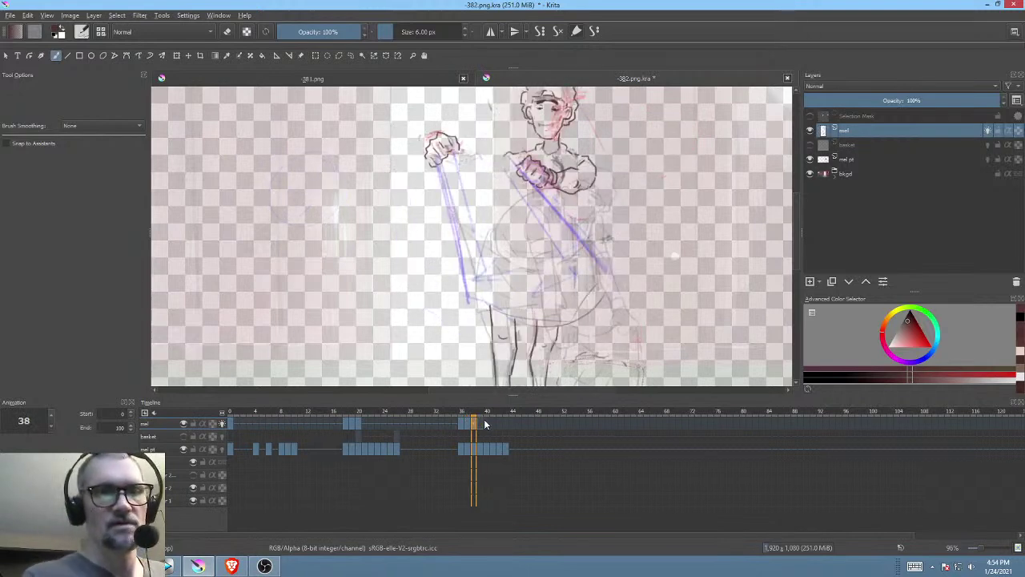
Step: Ink the outline of the cloth held between the two fists: the top edge, both slanted sides and the wavy bottom hem
left_click_drag(574, 197, 665, 204)
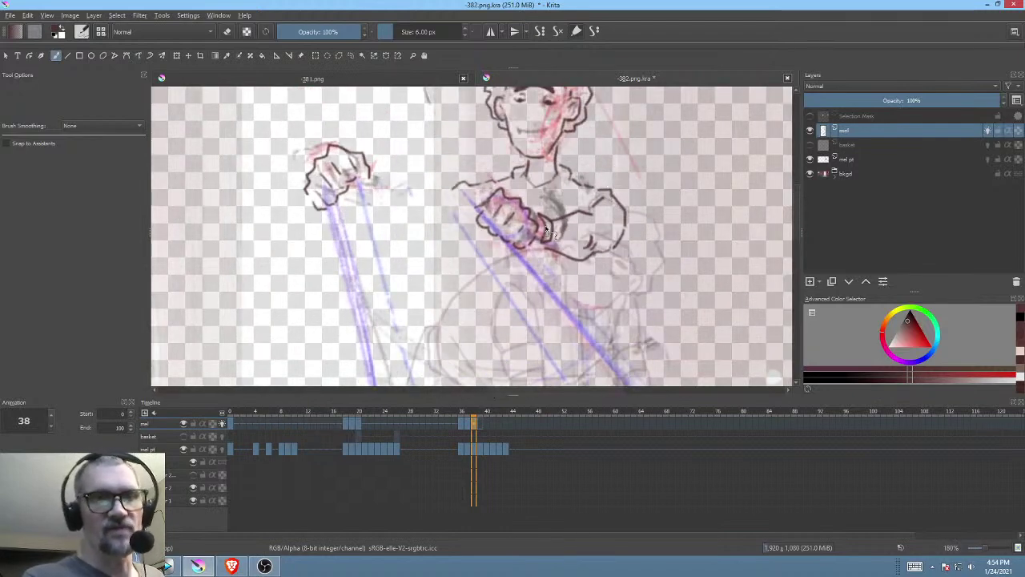
mouse_move(484, 189)
left_mouse_down()
mouse_move(513, 197)
mouse_move(498, 166)
mouse_move(381, 157)
left_mouse_up()
left_click_drag(447, 192, 498, 98)
left_click_drag(395, 94, 445, 337)
mouse_move(570, 318)
left_mouse_down()
mouse_move(519, 359)
mouse_move(467, 317)
left_mouse_up()
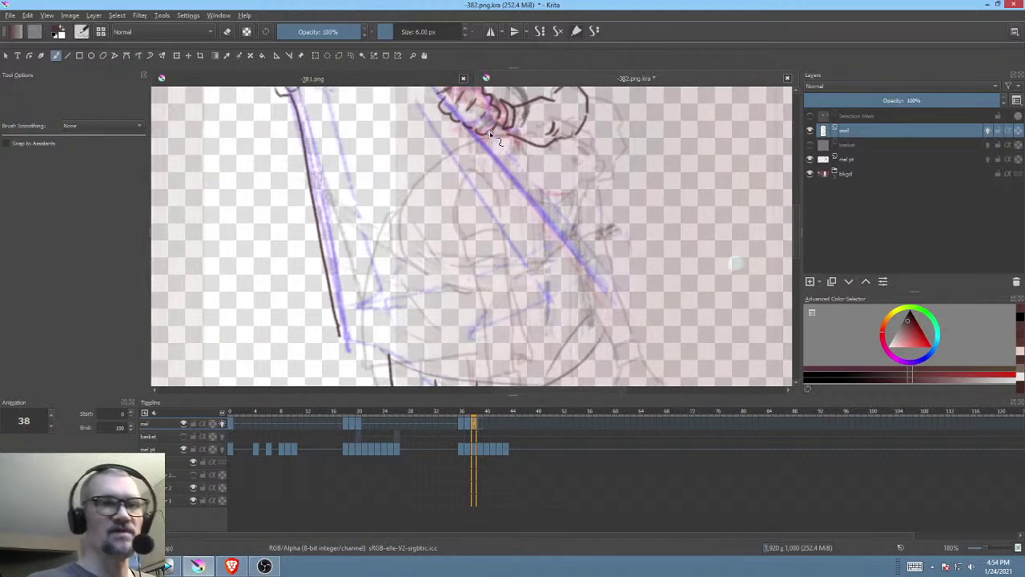
mouse_move(483, 138)
left_mouse_down()
mouse_move(616, 294)
mouse_move(695, 257)
left_mouse_up()
left_click_drag(401, 298, 480, 321)
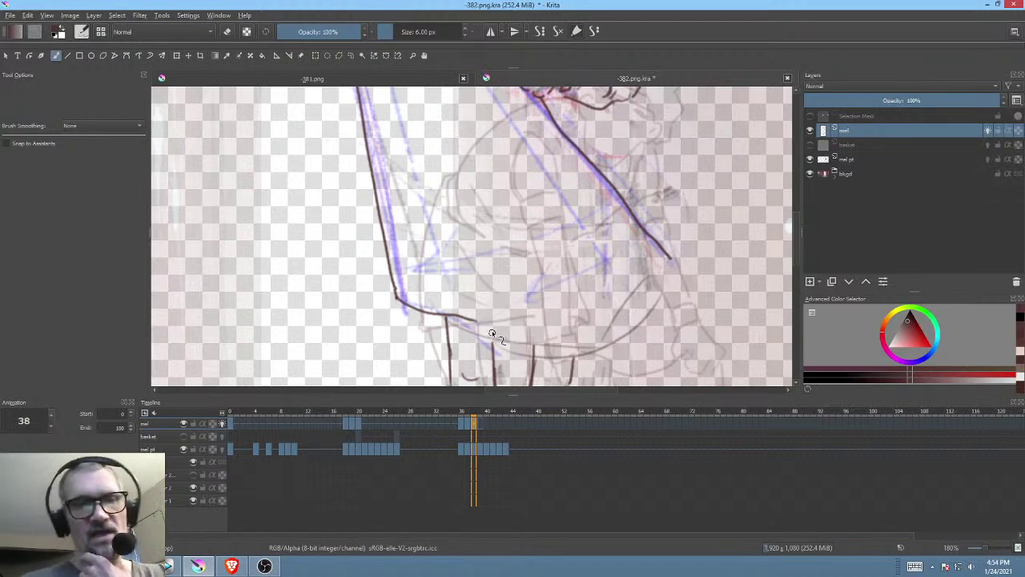
mouse_move(484, 325)
left_mouse_down()
mouse_move(520, 335)
mouse_move(618, 320)
mouse_move(682, 281)
left_mouse_up()
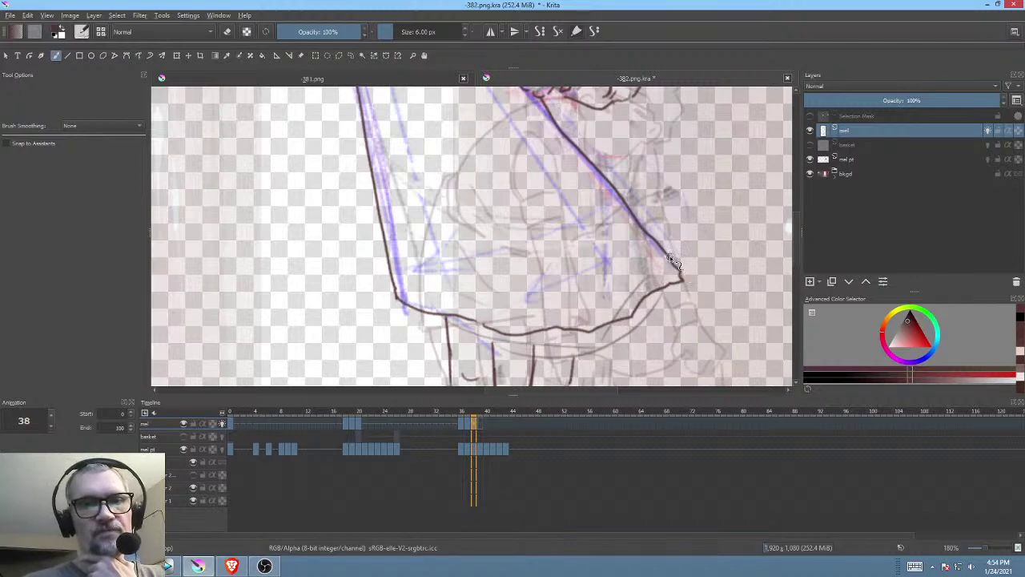
Step: Extend the leg outlines upward to meet the hem of the cloth
mouse_move(606, 354)
left_mouse_down()
mouse_move(621, 245)
mouse_move(584, 206)
left_mouse_up()
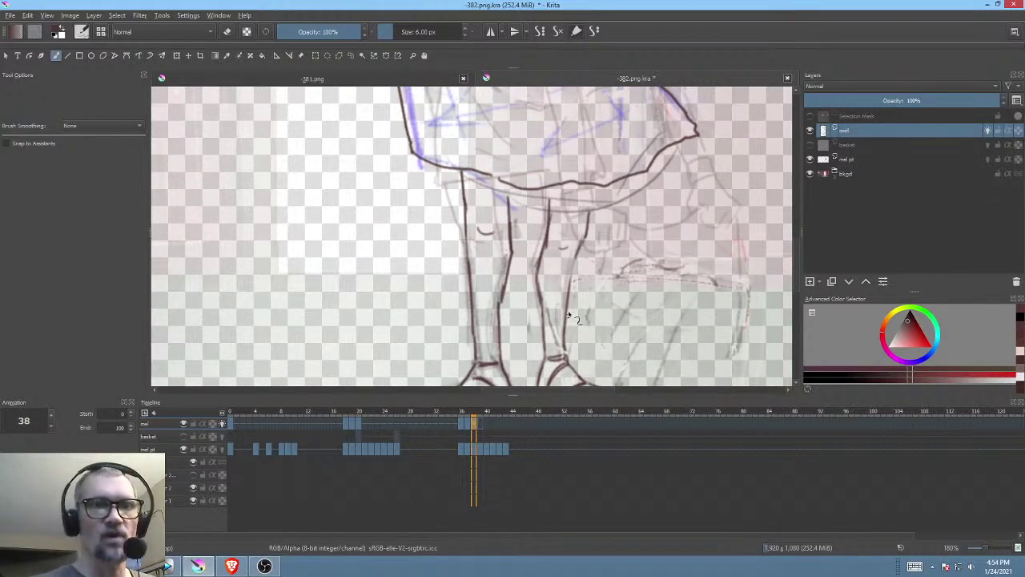
mouse_move(551, 188)
left_mouse_down()
mouse_move(594, 185)
mouse_move(589, 223)
mouse_move(597, 211)
mouse_move(640, 275)
left_mouse_up()
left_click_drag(529, 234, 525, 275)
mouse_move(622, 224)
left_mouse_down()
mouse_move(556, 324)
mouse_move(567, 347)
left_mouse_up()
left_click_drag(590, 286, 552, 343)
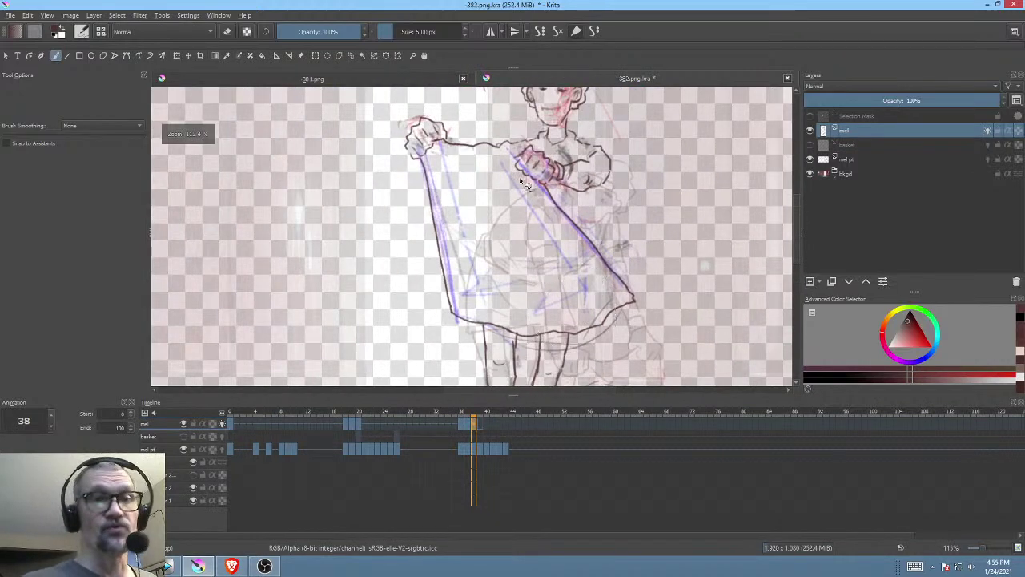
Step: Draw three long diagonal fold lines inside the cloth, running down from its top edge
left_click_drag(517, 179, 583, 293)
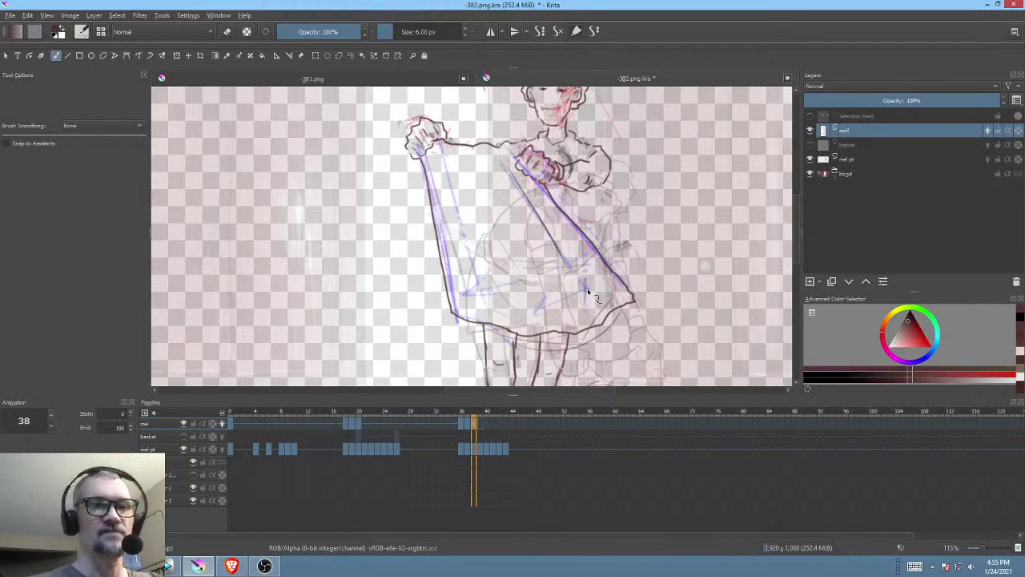
left_click_drag(440, 160, 475, 268)
left_click_drag(469, 169, 497, 225)
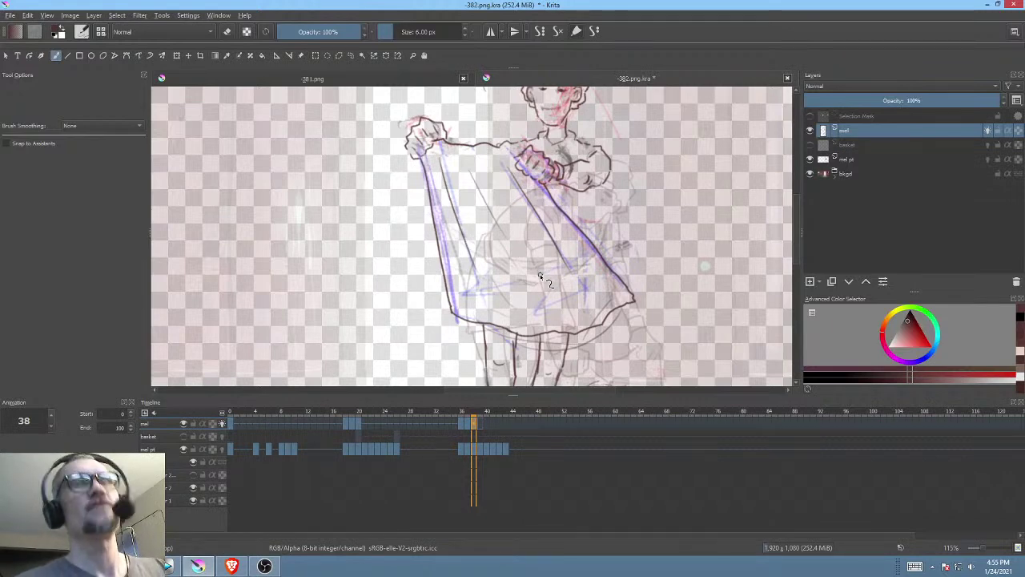
Step: Connect the cloth's top edge to the chest fist and add light crease marks just below that edge
left_click_drag(574, 171, 574, 128)
left_click_drag(558, 128, 616, 222)
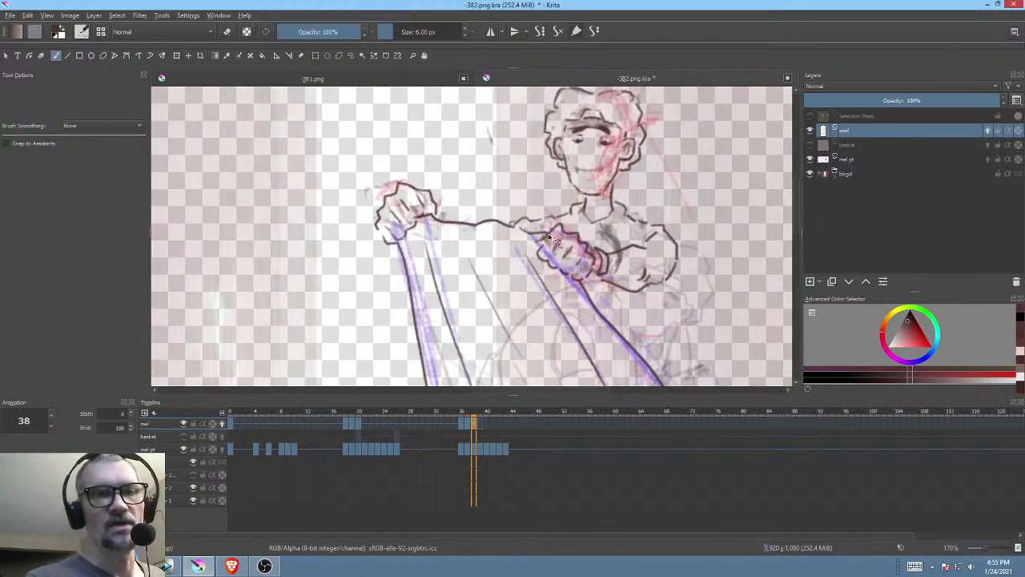
left_click_drag(575, 269, 563, 192)
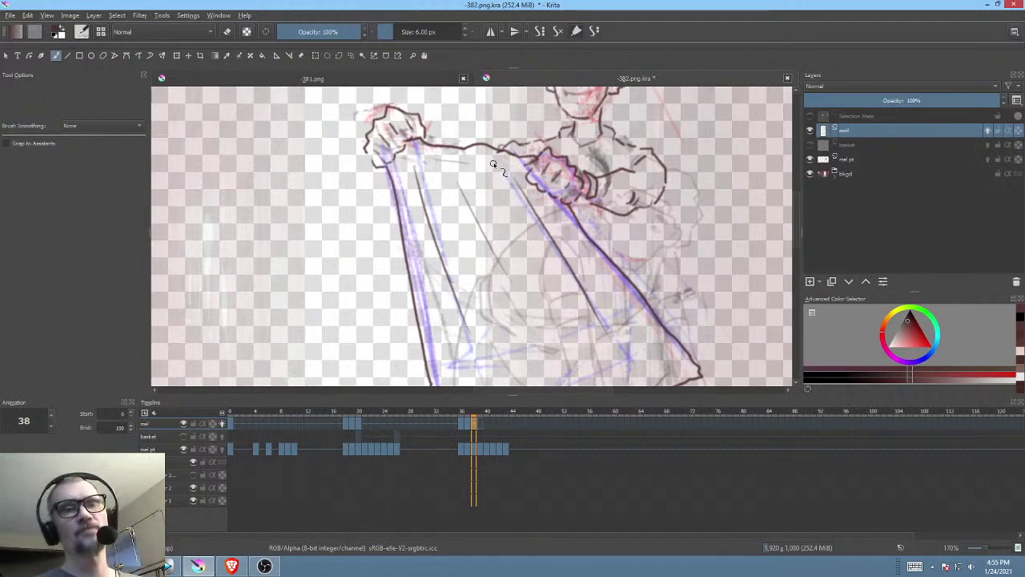
Step: Draw the side of the torso from beneath the bent arm's sleeve down to the slanted edge of the cloth
left_click_drag(657, 238, 628, 213)
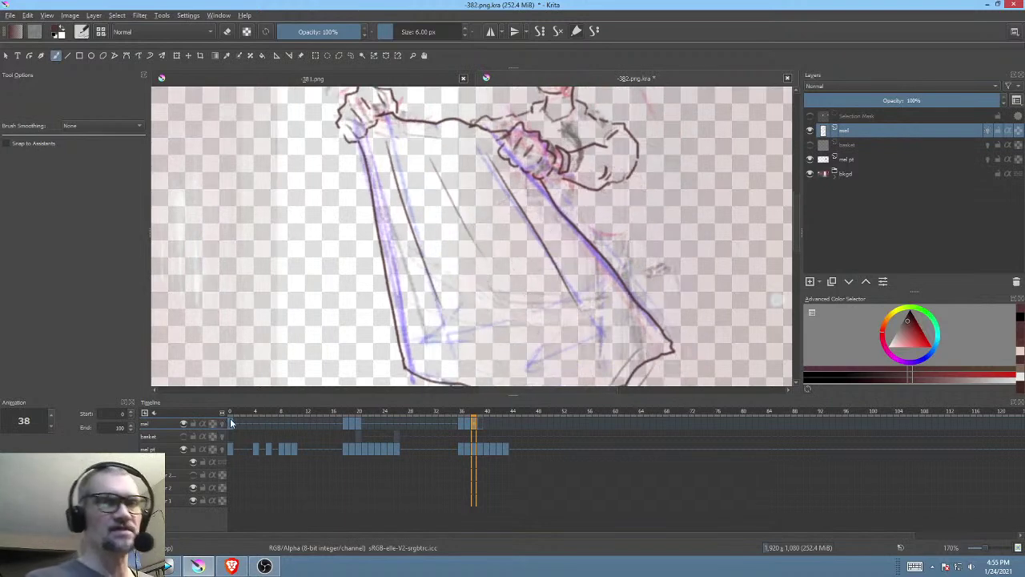
scroll(631, 260, "down", 3)
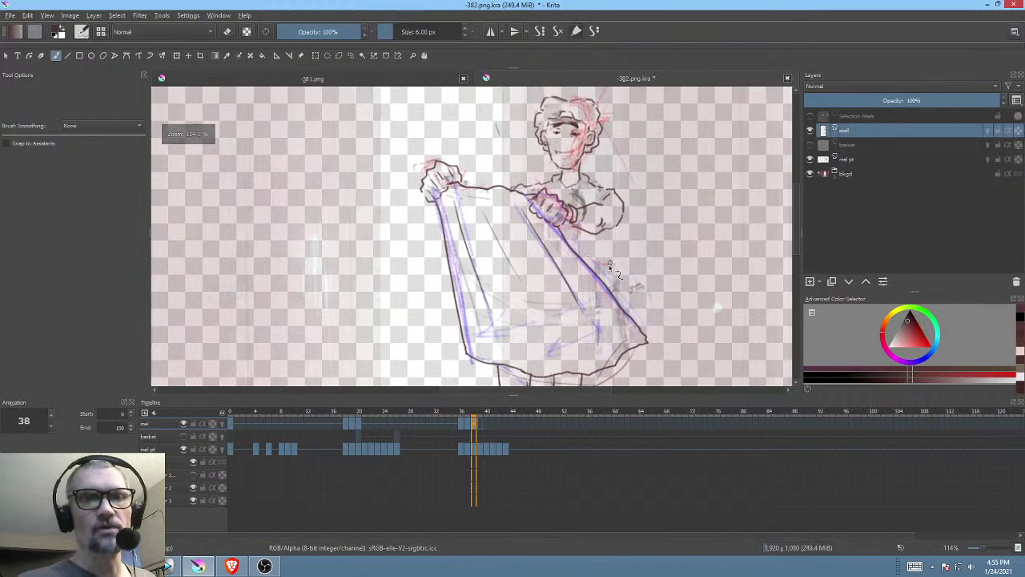
scroll(625, 264, "up", 3)
mouse_move(619, 190)
left_mouse_down()
mouse_move(607, 224)
mouse_move(606, 303)
left_mouse_up()
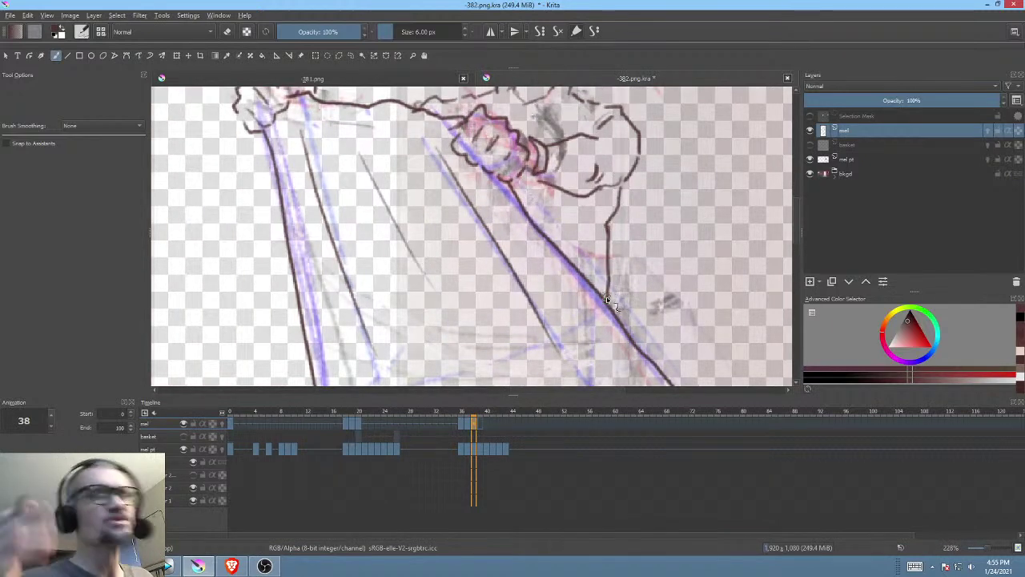
Step: Select the torso side line beneath the bent arm's sleeve in frame 38 and rotate it slightly clockwise
mouse_move(597, 228)
left_mouse_down()
mouse_move(623, 232)
mouse_move(634, 251)
mouse_move(666, 192)
left_mouse_up()
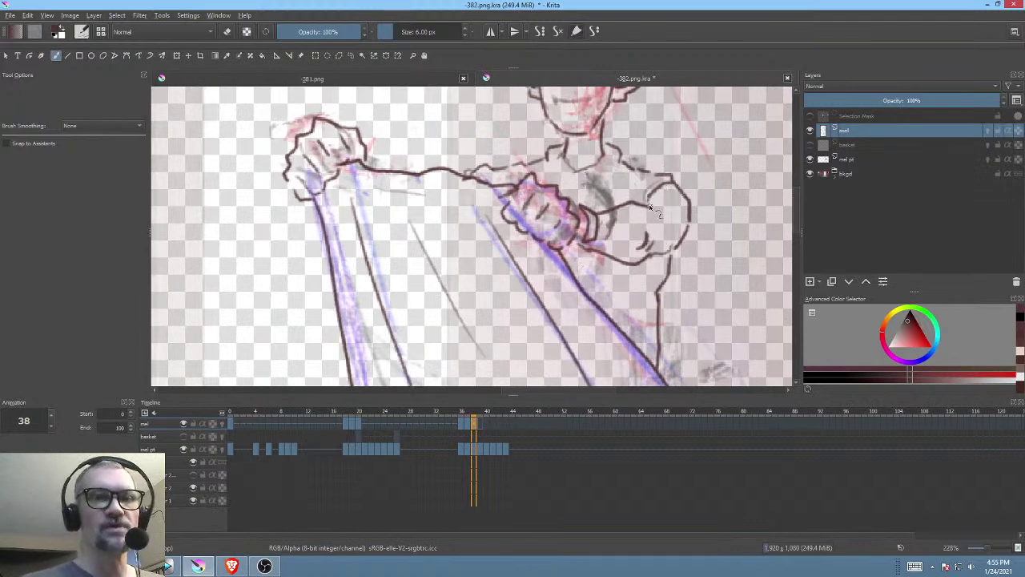
mouse_move(709, 240)
left_mouse_down()
mouse_move(698, 247)
mouse_move(708, 216)
mouse_move(698, 234)
mouse_move(675, 212)
mouse_move(667, 272)
mouse_move(638, 224)
mouse_move(646, 271)
mouse_move(636, 289)
mouse_move(618, 279)
left_mouse_up()
scroll(642, 233, "down", 3)
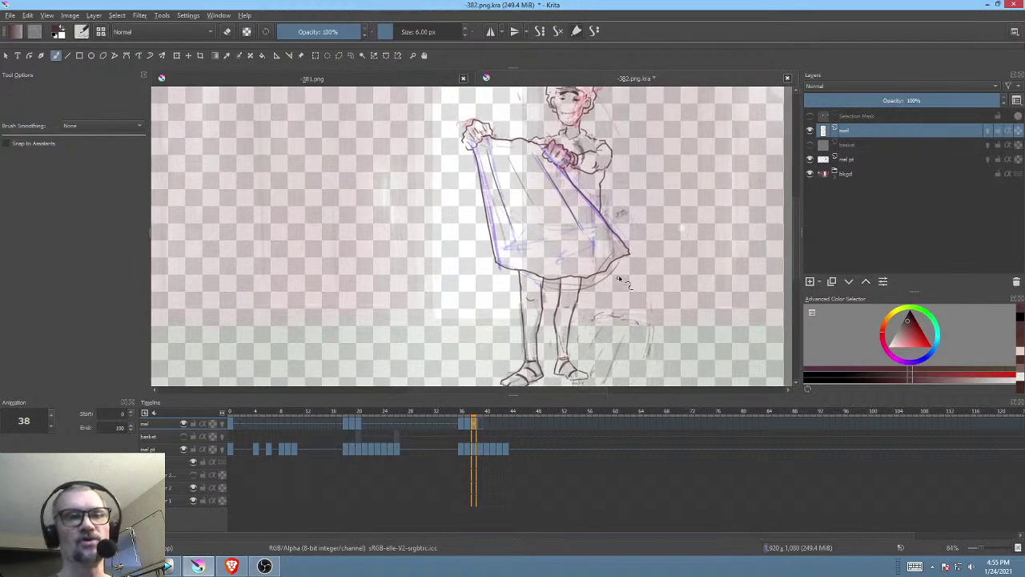
left_click_drag(597, 242, 611, 289)
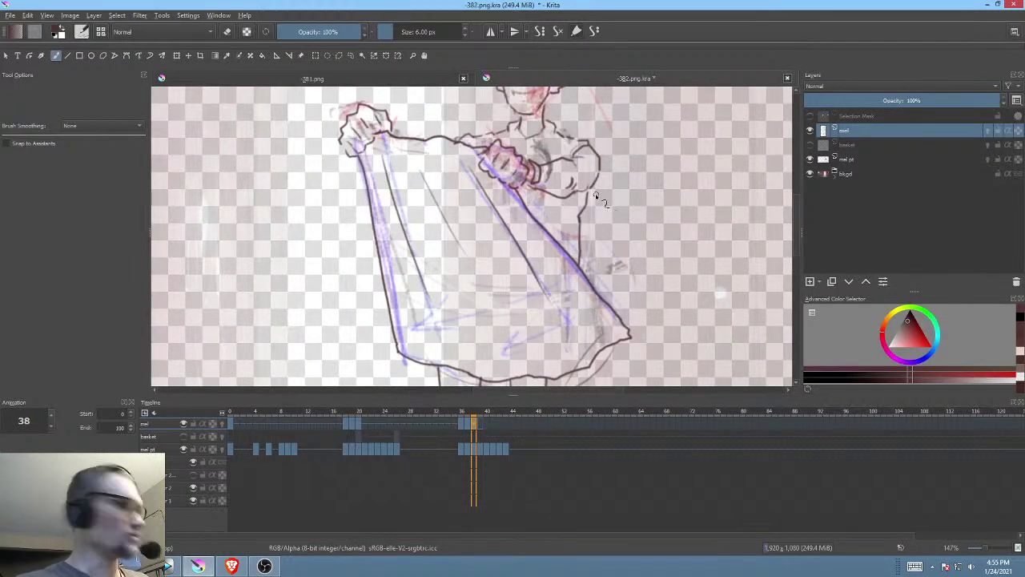
key("l")
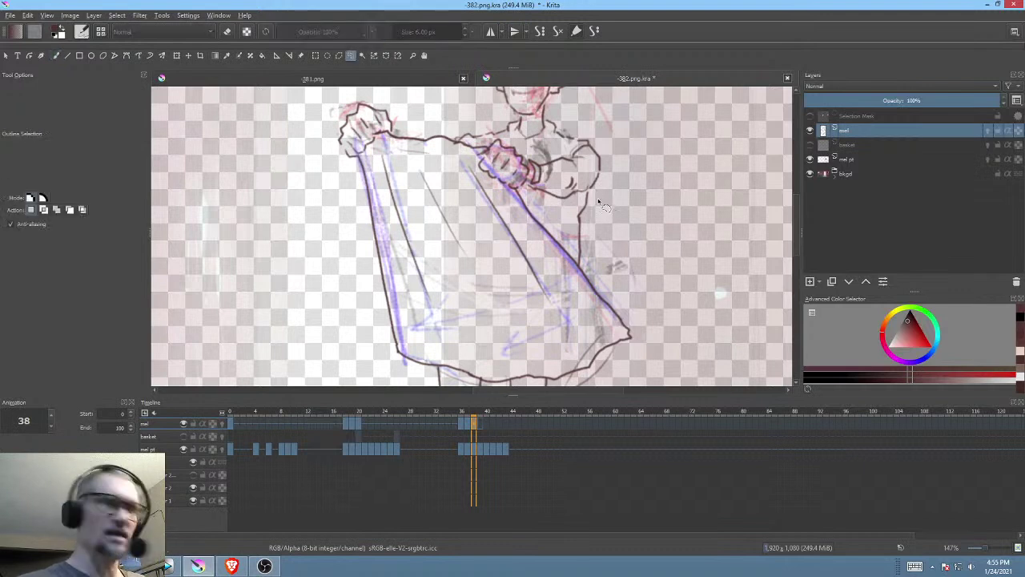
mouse_move(573, 249)
left_mouse_down()
mouse_move(583, 267)
mouse_move(596, 200)
left_mouse_up()
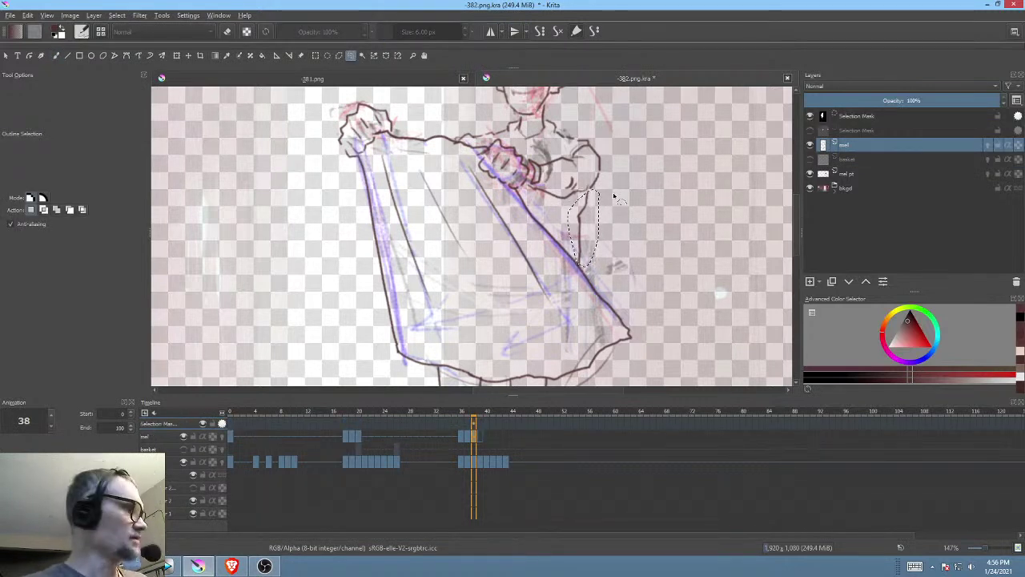
key("ctrl+t")
left_click_drag(584, 189, 604, 200)
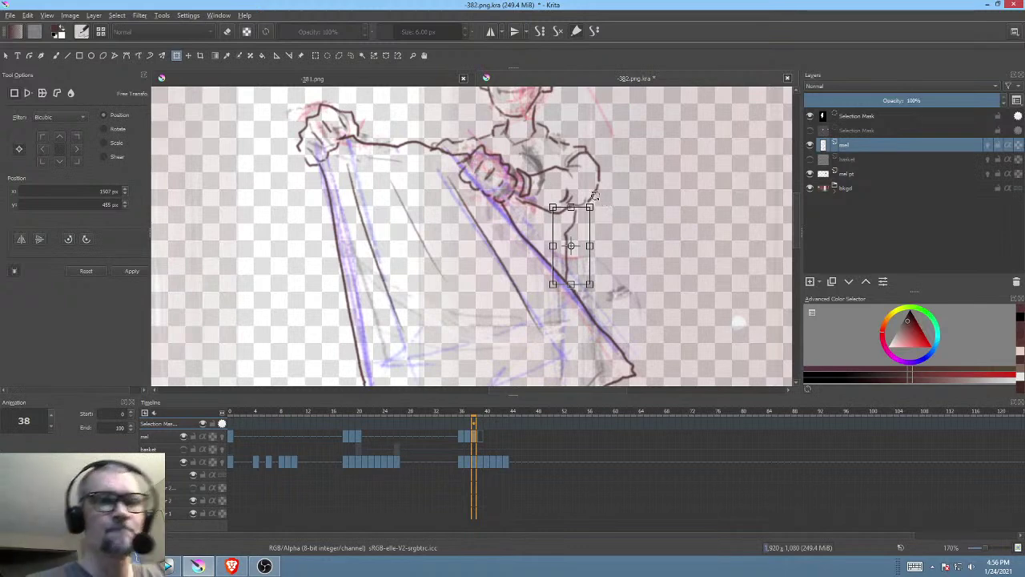
left_click_drag(600, 201, 575, 204)
left_click_drag(572, 244, 574, 242)
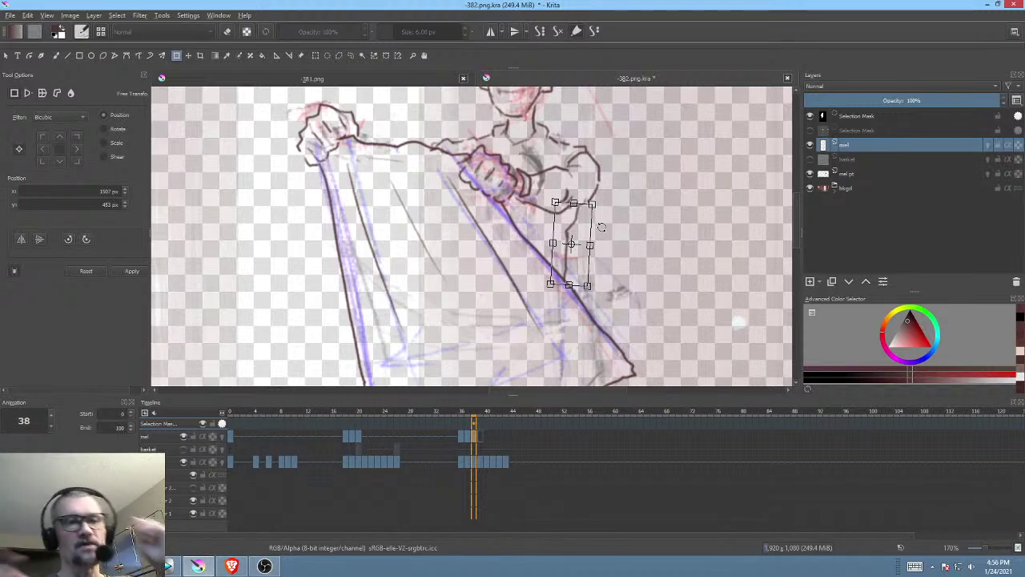
Step: Go to frame 39 on the character's ink layer and clear the selection
left_click(481, 432)
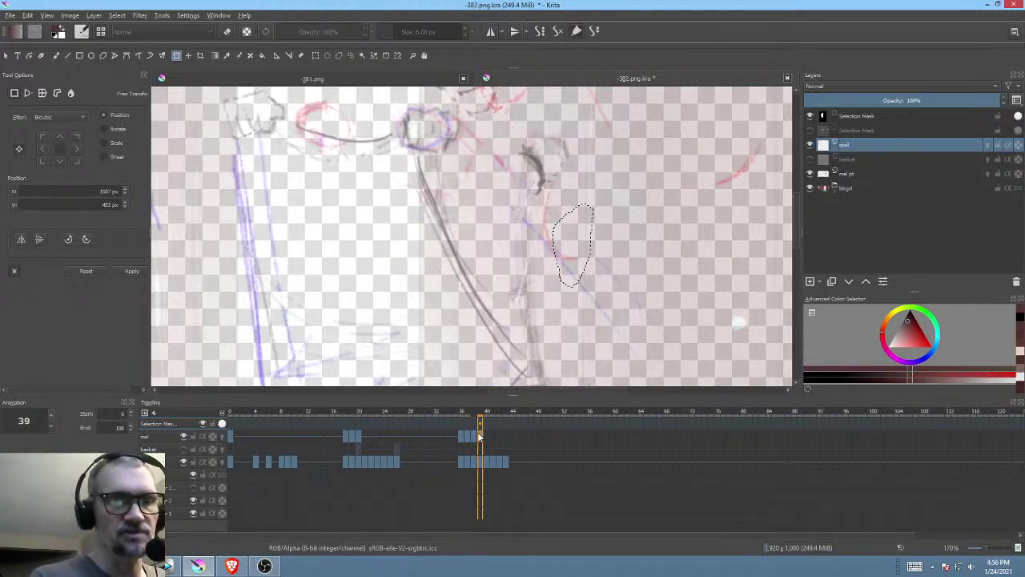
left_click(475, 436)
left_click(480, 436)
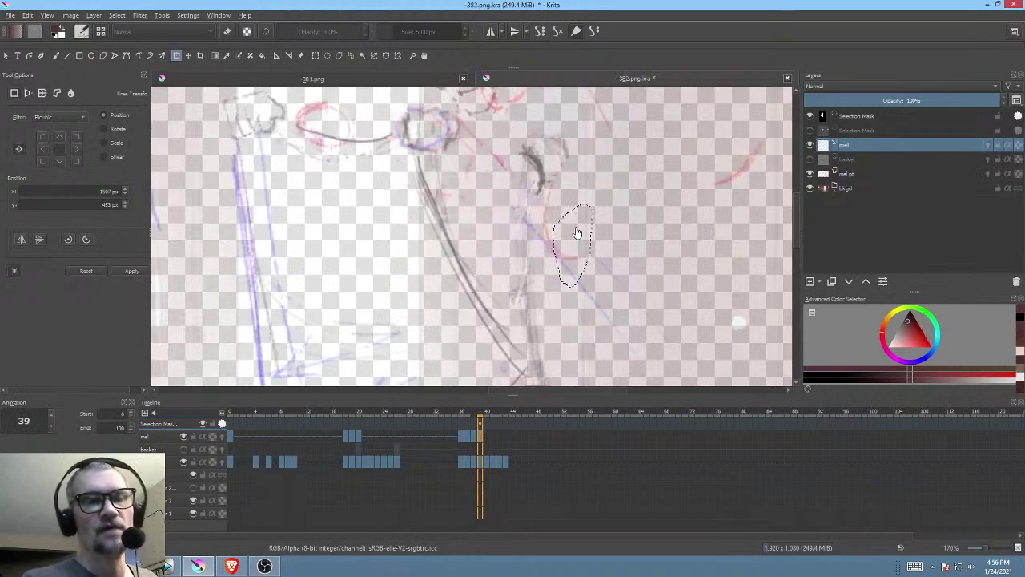
scroll(580, 252, "down", 4)
left_click_drag(598, 238, 598, 223)
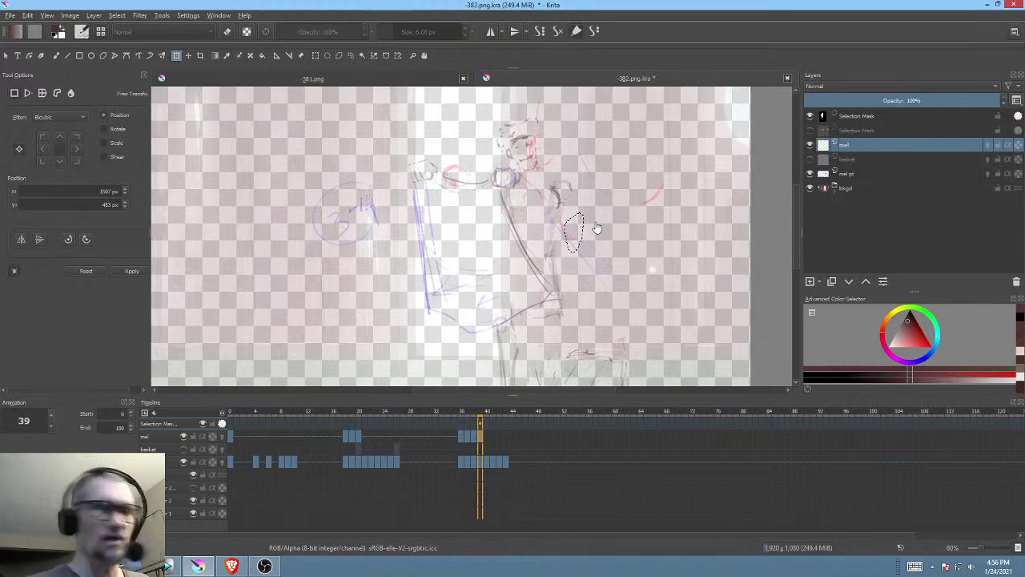
scroll(584, 227, "up", 1)
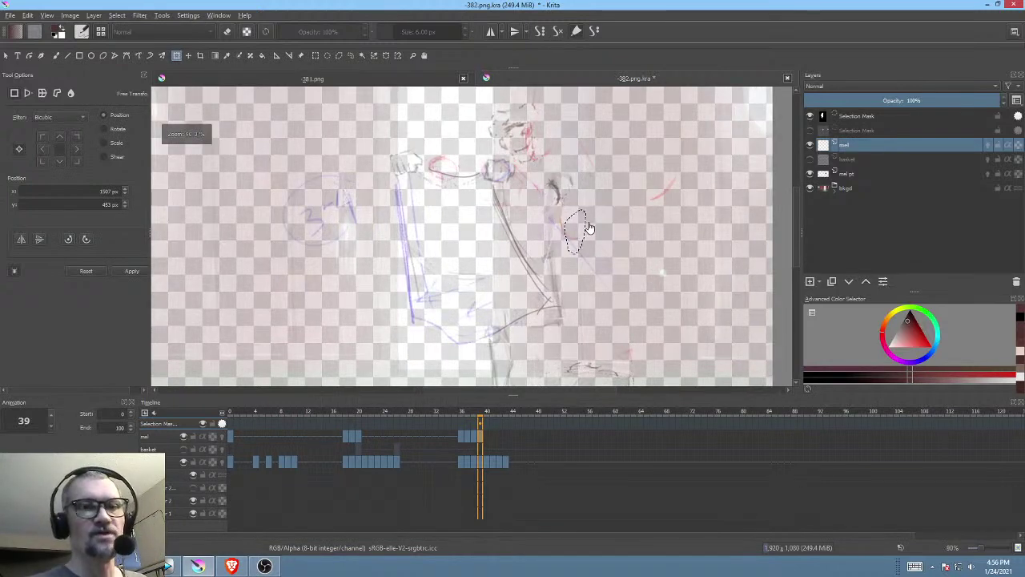
key("ctrl+shift+a")
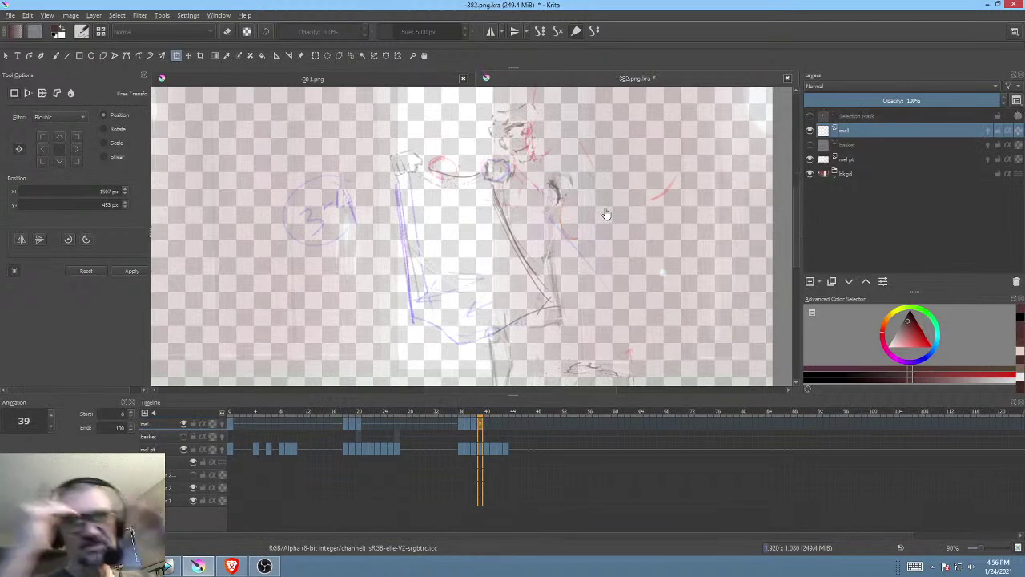
Step: Compare the inked pose in frame 38 with the rough sketch in frame 39
left_click_drag(577, 281, 596, 191)
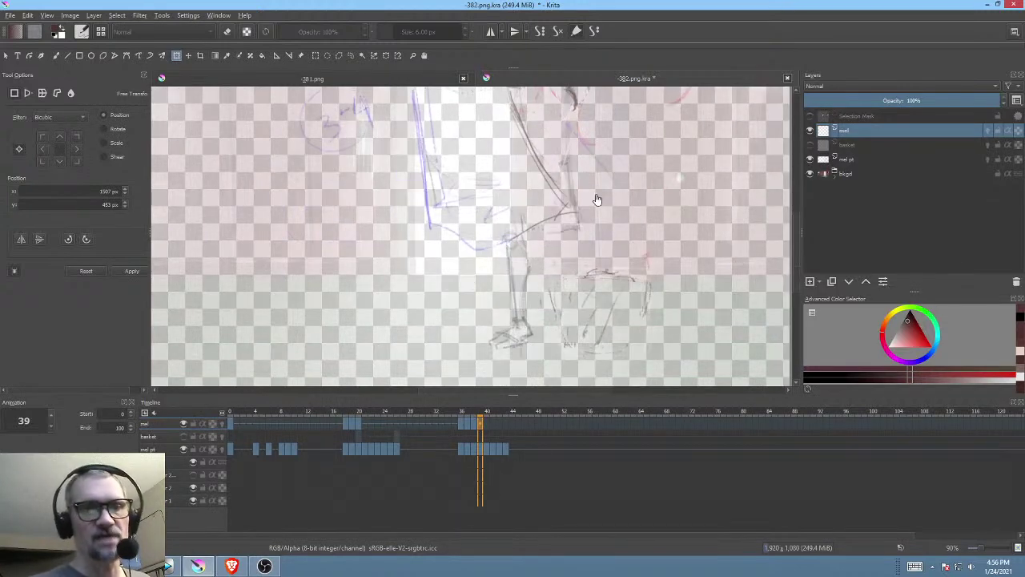
left_click(469, 422)
left_click(474, 422)
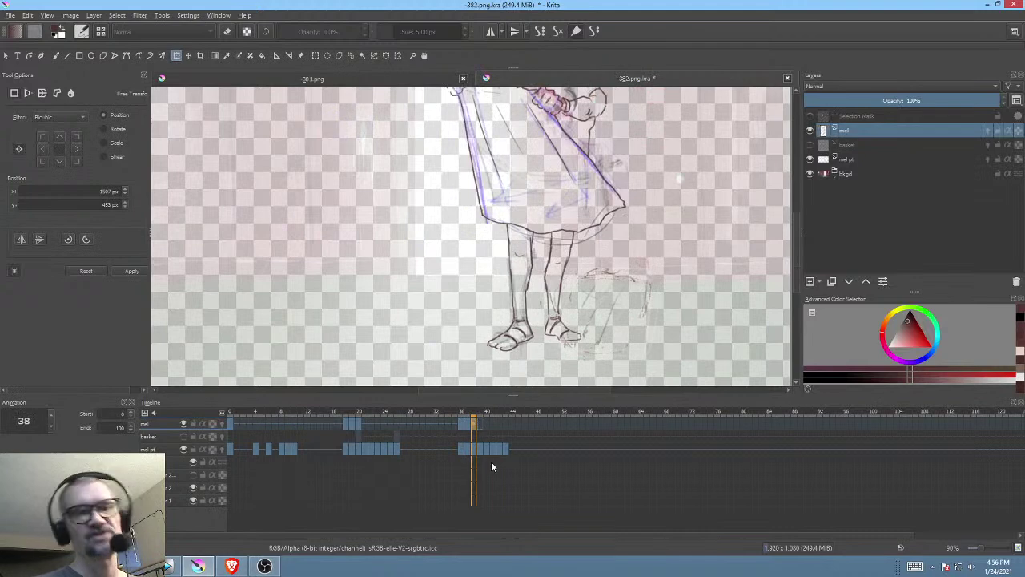
mouse_move(484, 477)
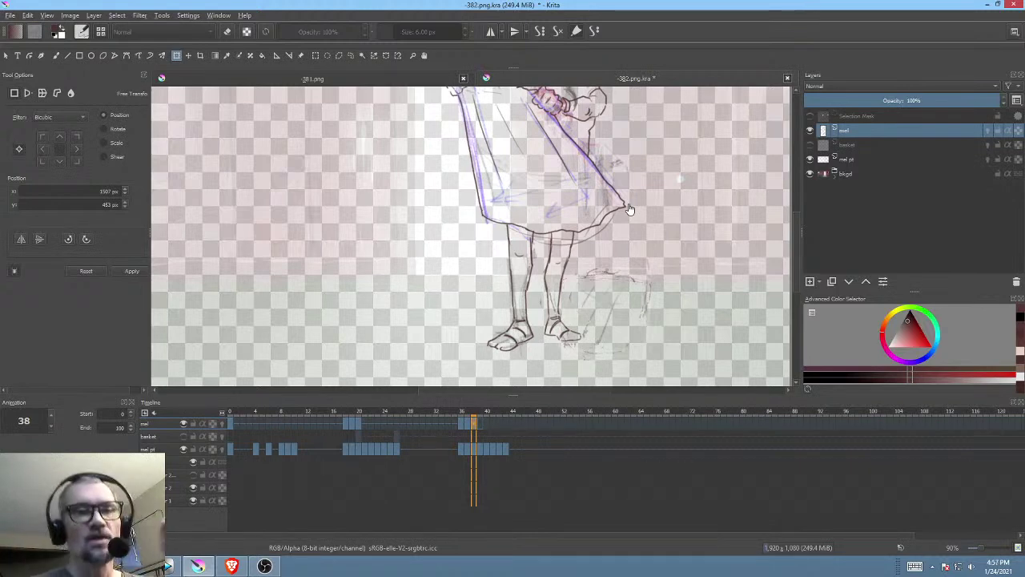
left_click_drag(590, 223, 593, 282)
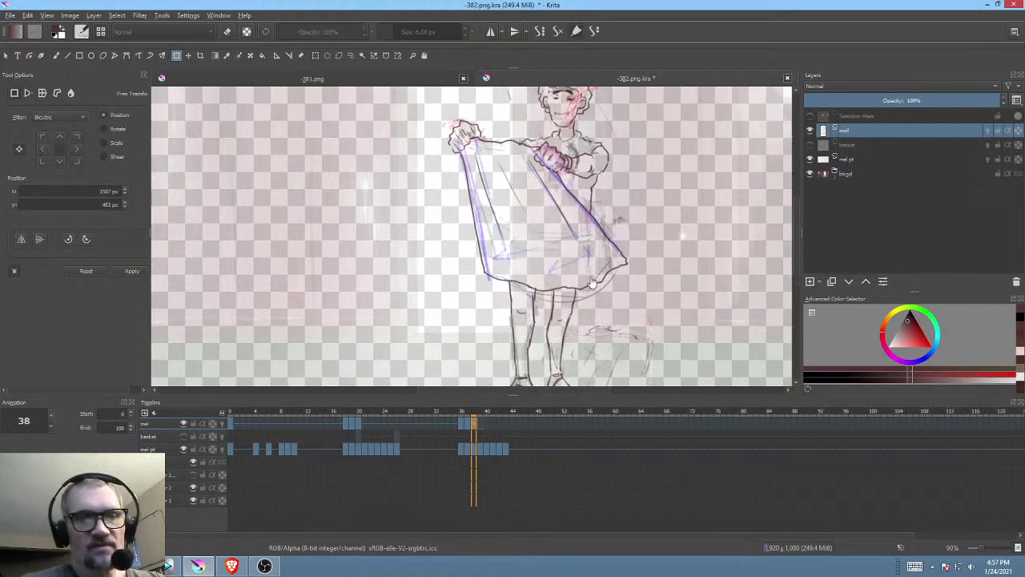
left_click(479, 422)
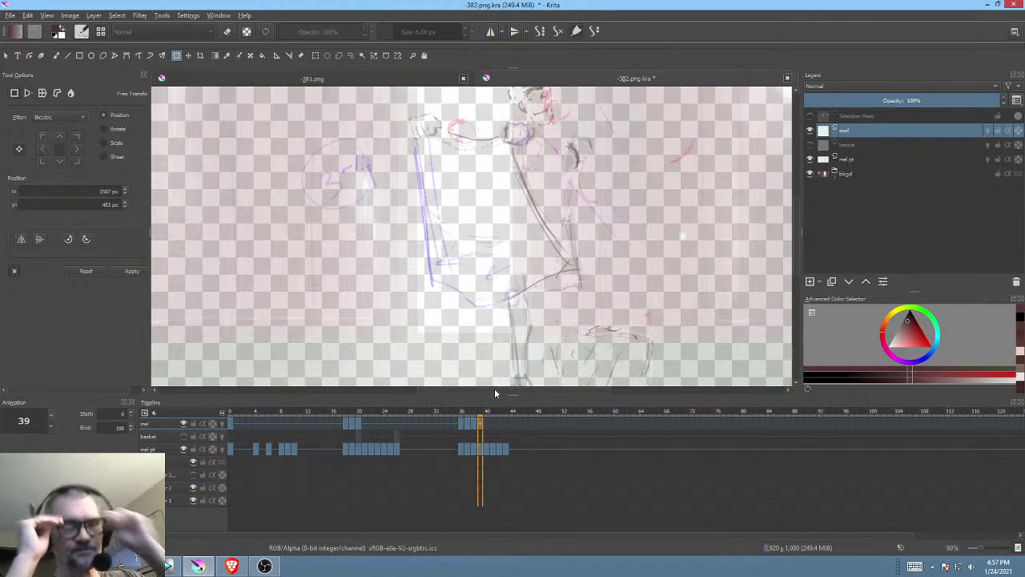
mouse_move(593, 282)
left_mouse_down()
mouse_move(607, 248)
mouse_move(597, 290)
mouse_move(591, 264)
mouse_move(583, 272)
left_mouse_up()
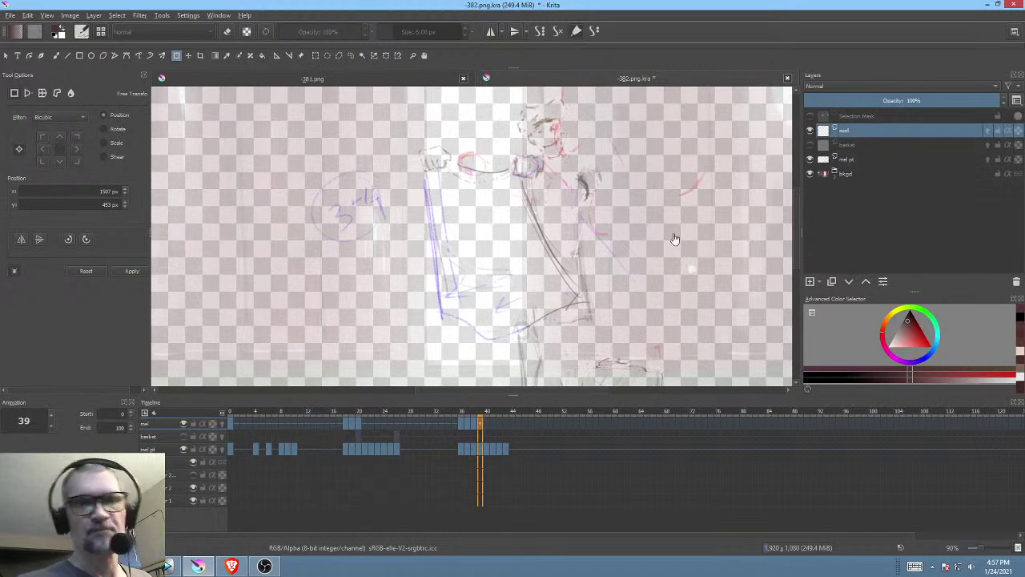
left_click(474, 426)
left_click(480, 424)
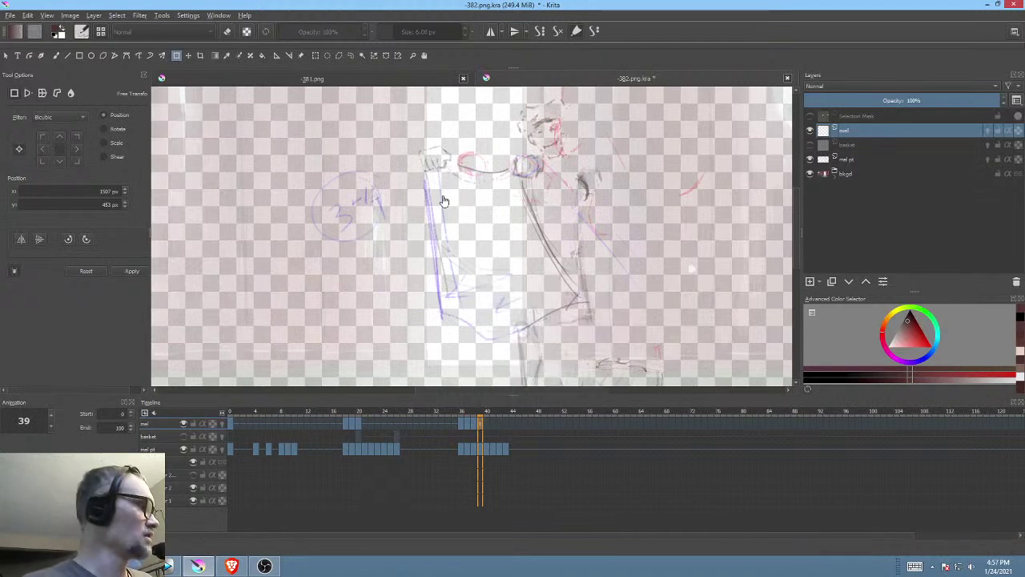
Step: Ink both clenched fists with their finger lines in frame 39 and add the cuff at the chest-side wrist, using the 6 px brush
key("b")
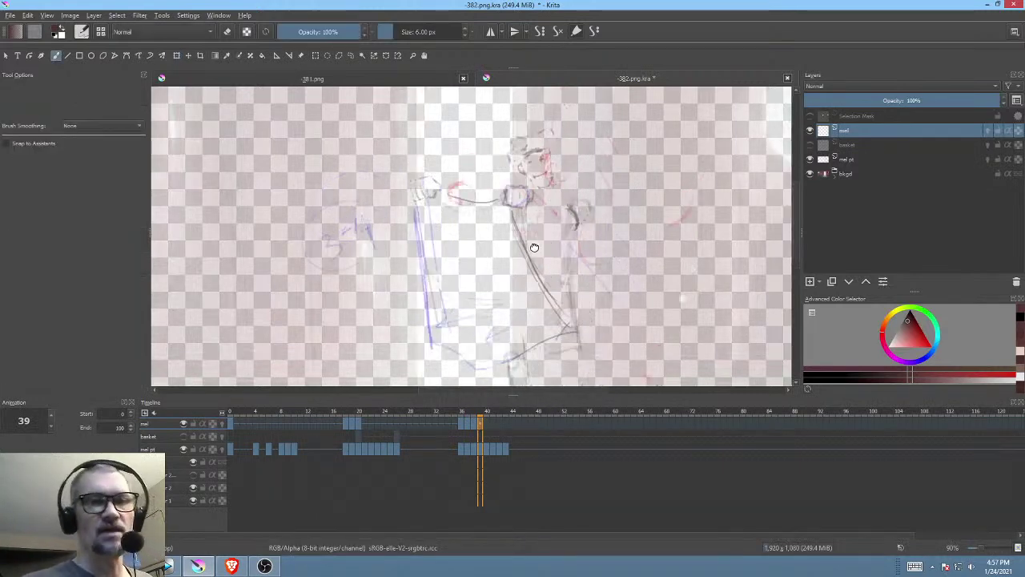
scroll(584, 208, "up", 4)
left_click_drag(606, 238, 614, 248)
mouse_move(542, 182)
left_mouse_down()
mouse_move(571, 187)
mouse_move(581, 207)
mouse_move(527, 211)
mouse_move(539, 217)
left_mouse_up()
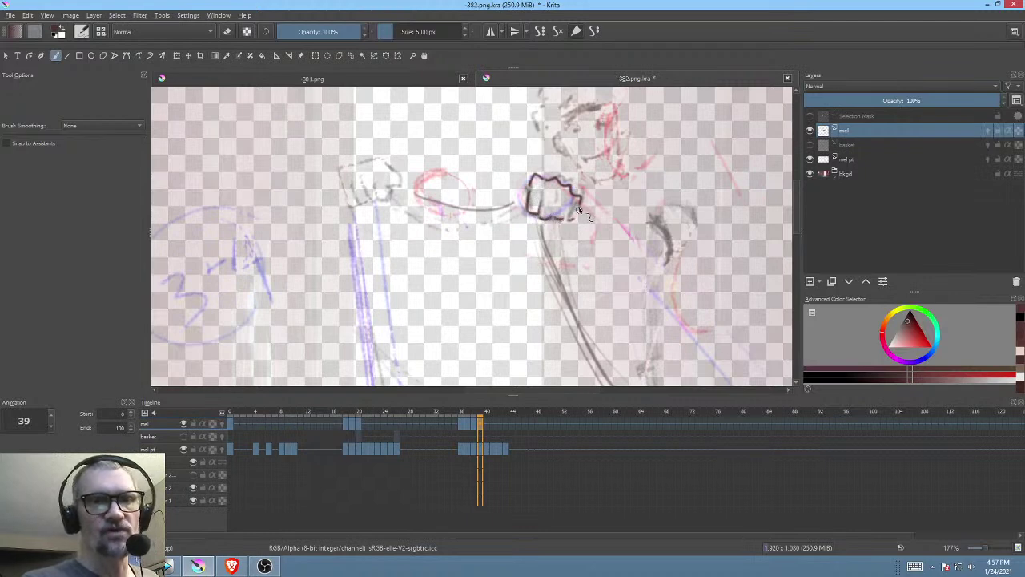
left_click_drag(546, 190, 548, 202)
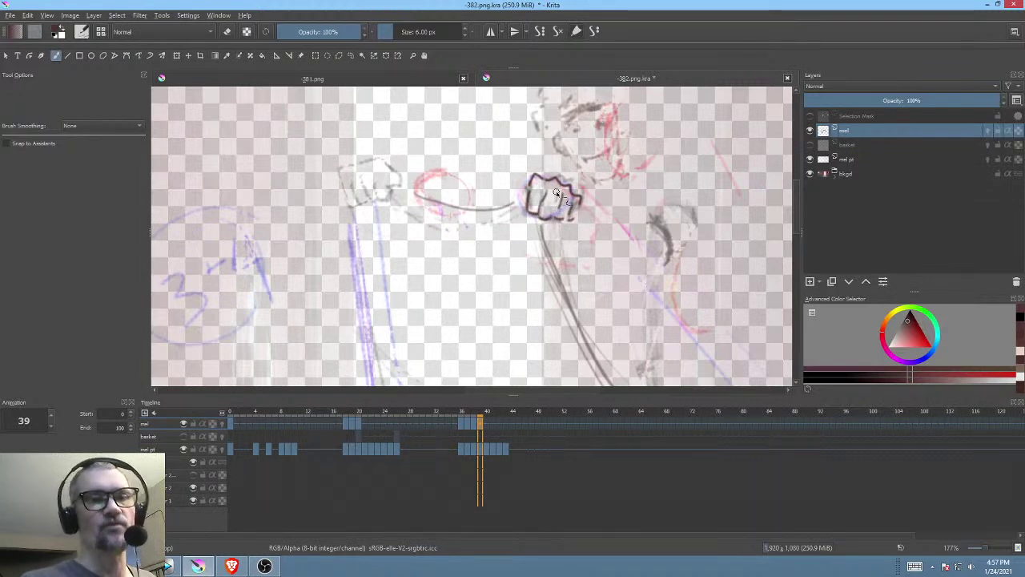
scroll(639, 237, "down", 2)
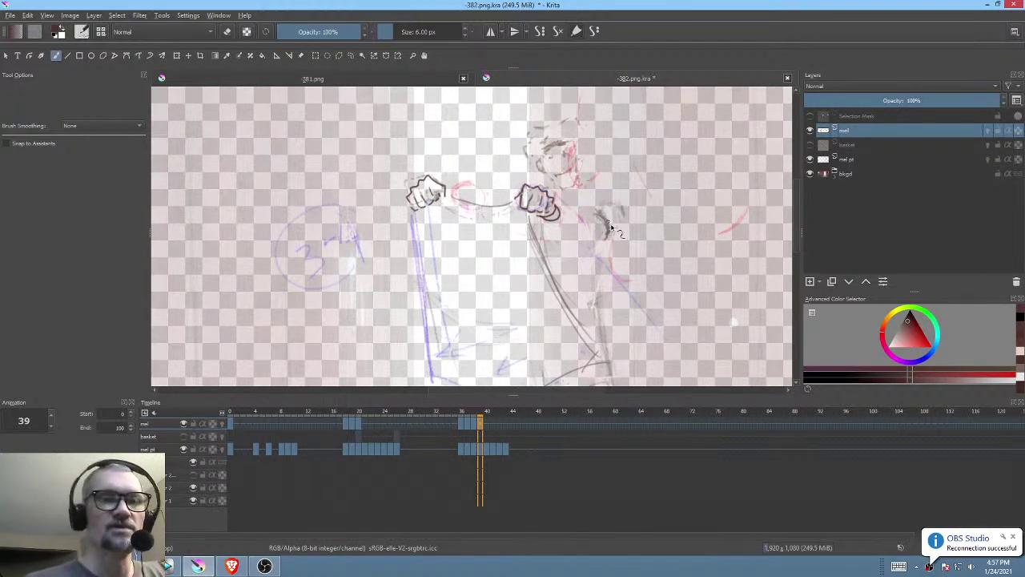
Step: Ink the bent arm's outer elbow curve and the underside of its forearm in frame 39, using frame 38 as reference
left_click_drag(615, 205, 612, 231)
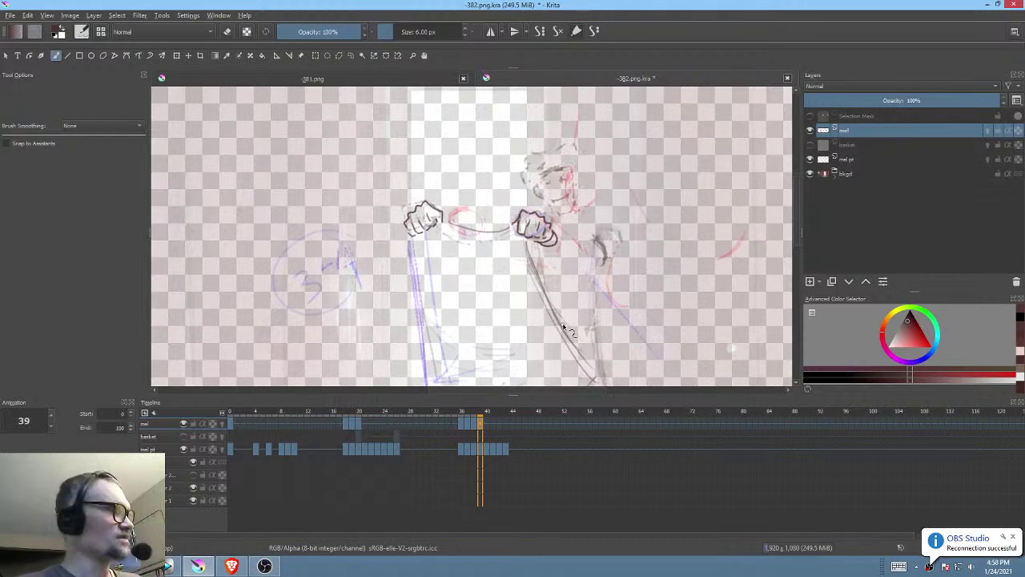
key("Left")
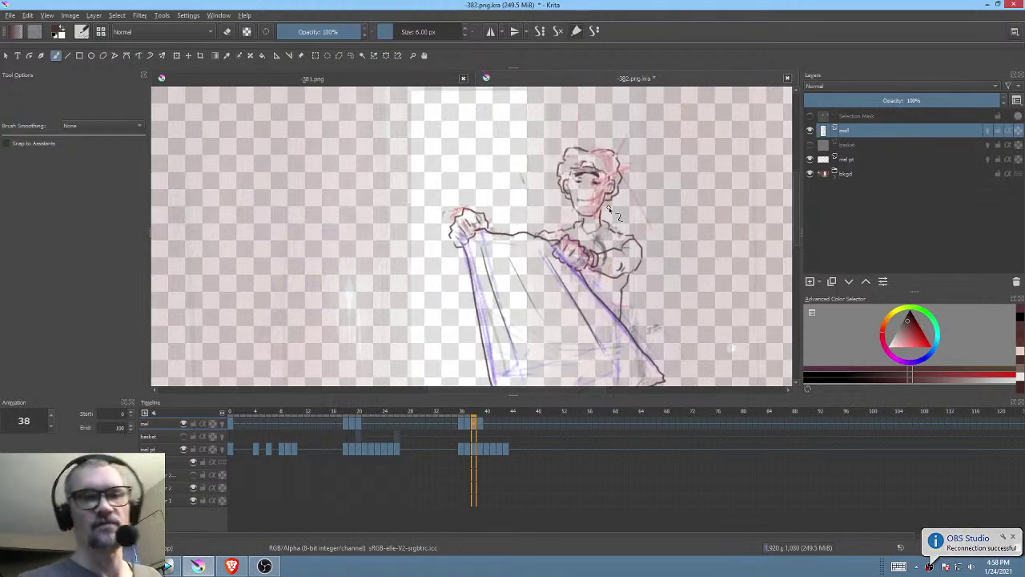
key("Right")
mouse_move(600, 230)
left_mouse_down()
mouse_move(600, 263)
mouse_move(621, 189)
mouse_move(646, 209)
left_mouse_up()
key("Left")
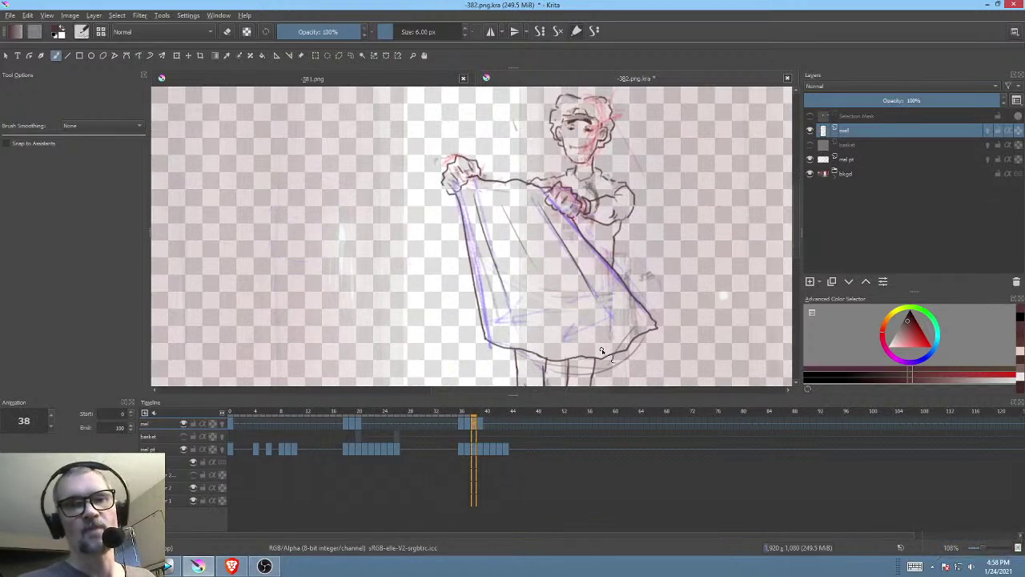
key("Right")
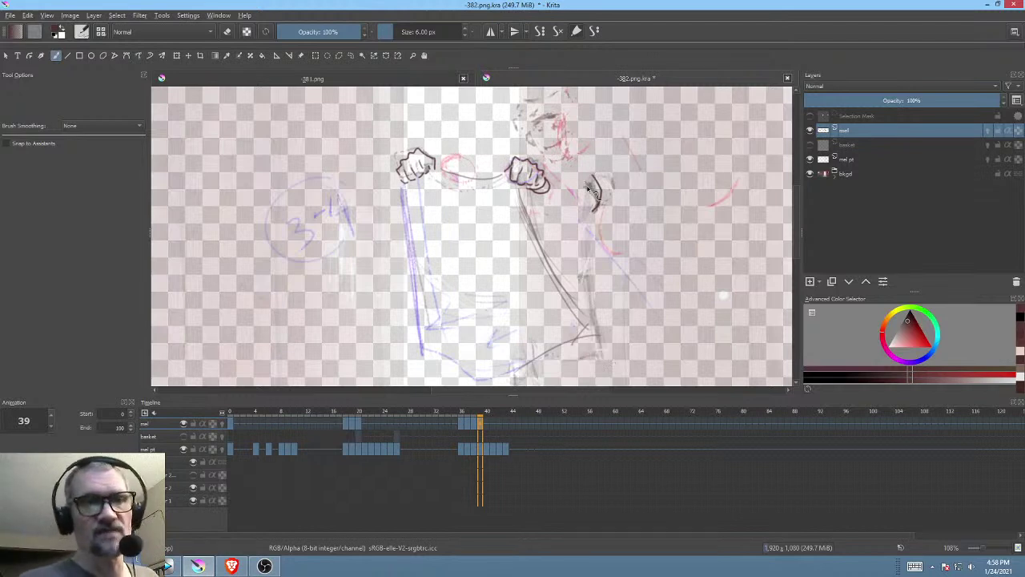
left_click_drag(613, 218, 609, 228)
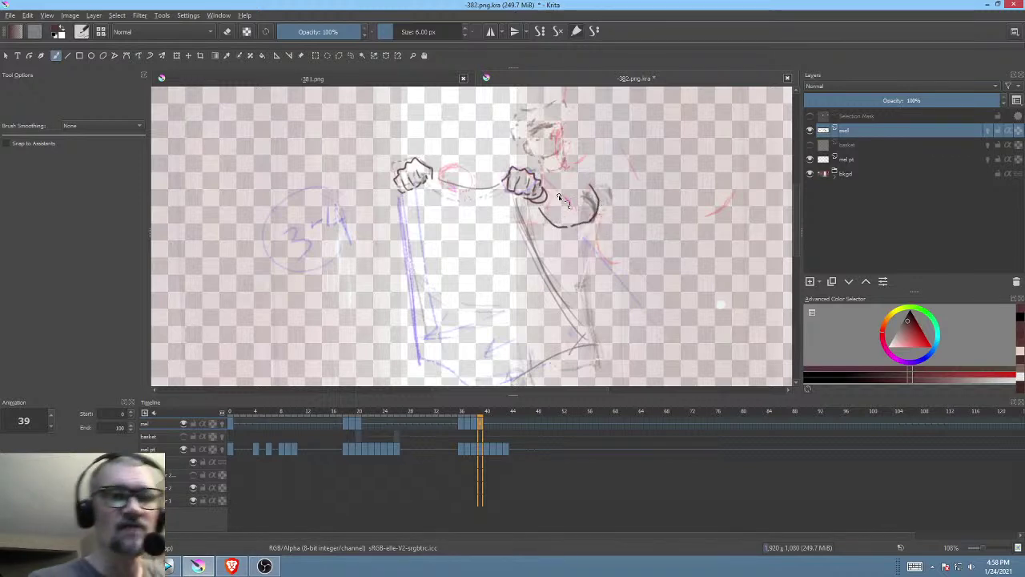
Step: Ink the forearm's upper edge from the cuff toward the elbow, and draw the top and inner curve of the elbow fold
scroll(579, 176, "up", 4)
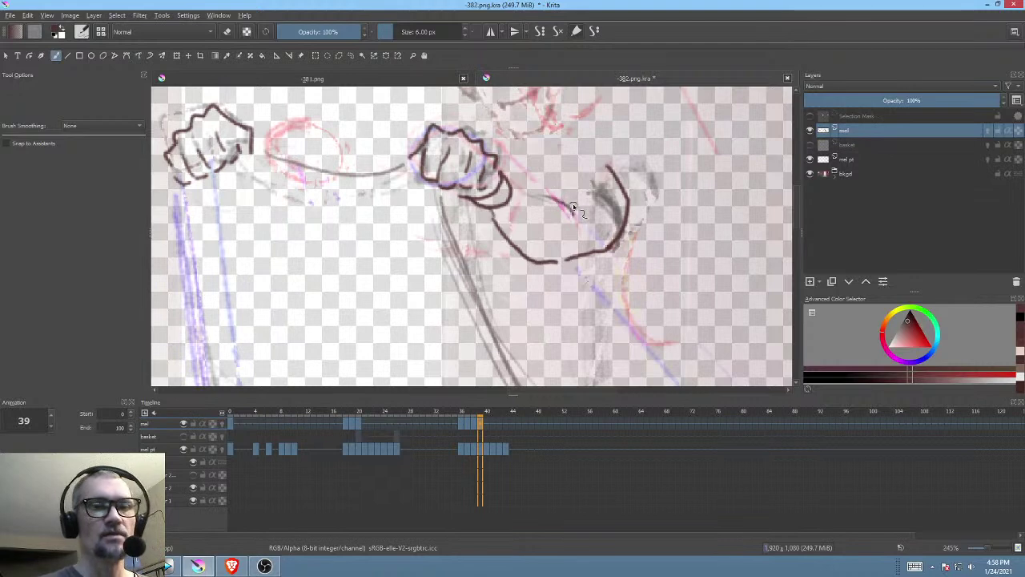
mouse_move(622, 224)
left_mouse_down()
mouse_move(638, 262)
mouse_move(694, 210)
mouse_move(664, 217)
left_mouse_up()
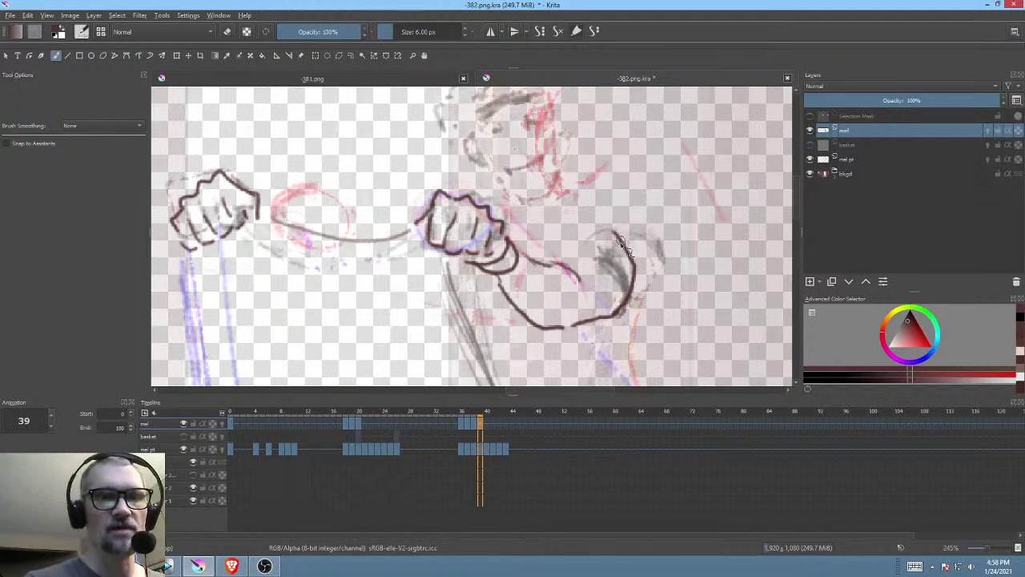
mouse_move(588, 254)
left_mouse_down()
mouse_move(617, 271)
mouse_move(623, 302)
left_mouse_up()
mouse_move(599, 245)
left_mouse_down()
mouse_move(587, 253)
mouse_move(675, 189)
mouse_move(676, 200)
mouse_move(686, 172)
left_mouse_up()
scroll(661, 216, "down", 2)
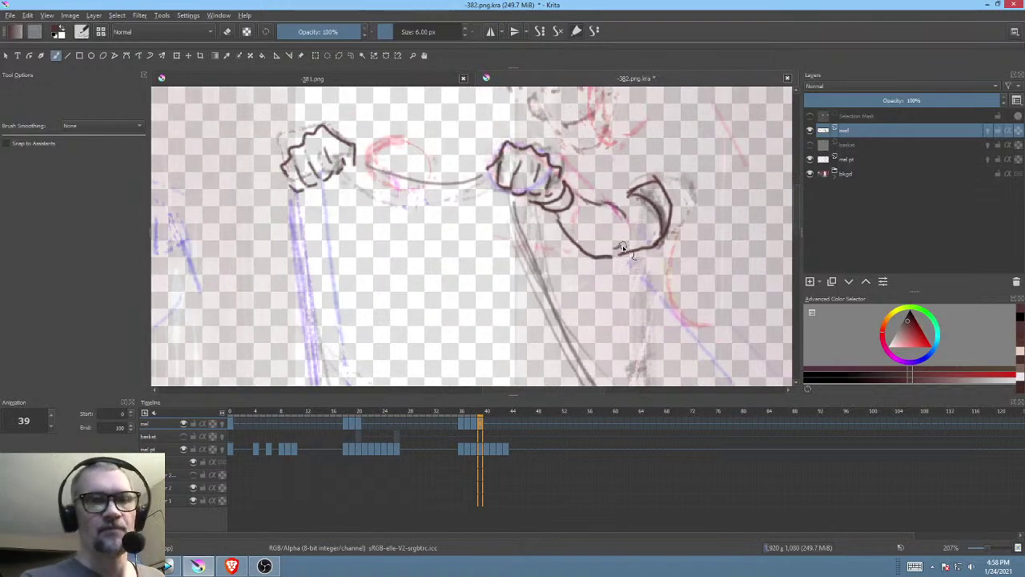
Step: Join the forearm's upper edge to the elbow fold, close the gap in the arm's lower outline and add small crease marks above it
left_click_drag(632, 241, 599, 261)
scroll(619, 262, "down", 2)
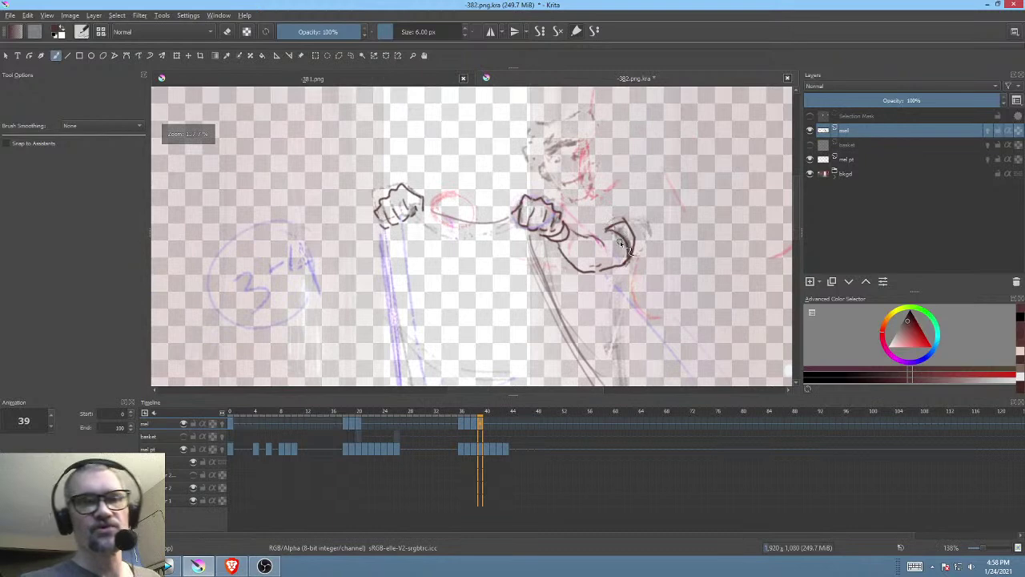
scroll(594, 258, "up", 4)
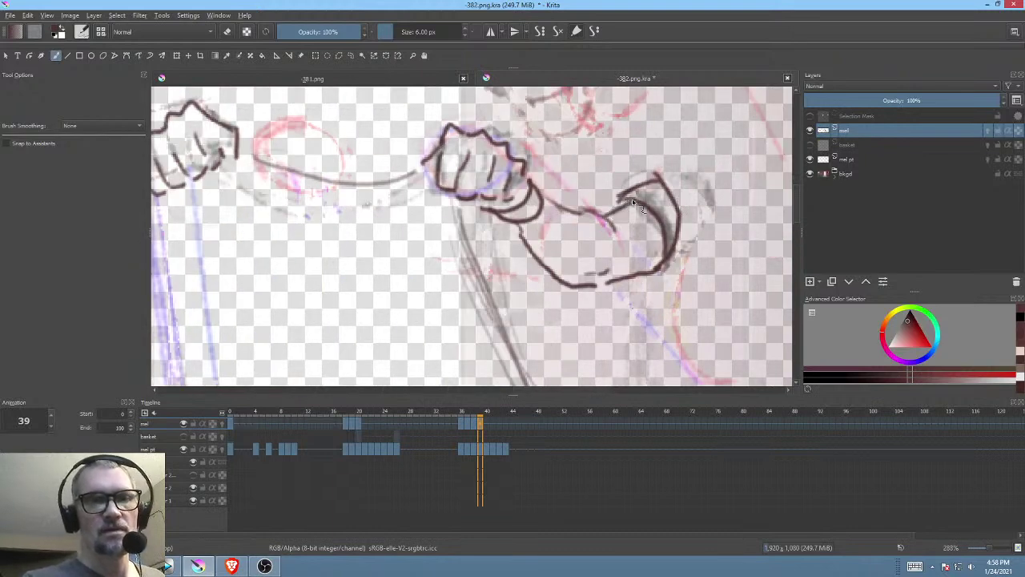
scroll(642, 234, "down", 1)
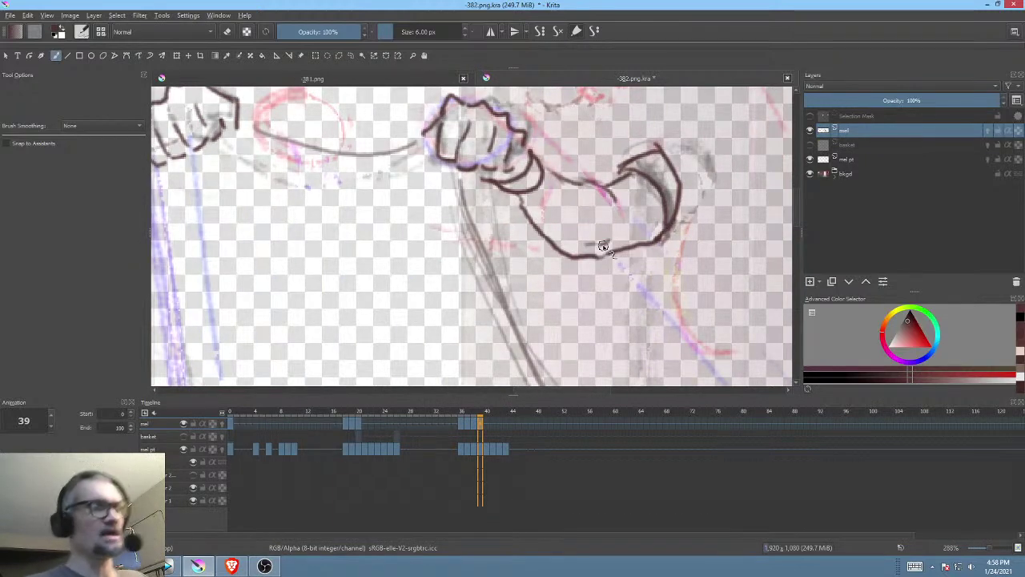
mouse_move(556, 203)
left_mouse_down()
mouse_move(601, 226)
mouse_move(667, 219)
left_mouse_up()
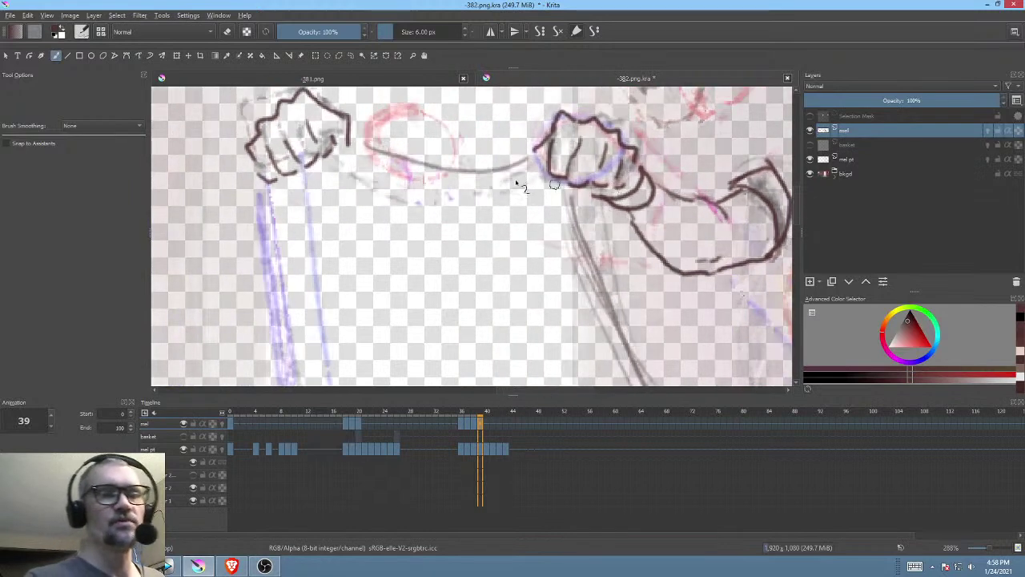
Step: Ink the cloth's sagging top edge between the two fists in frame 39, using frame 38 as reference
key("Left")
key("Right")
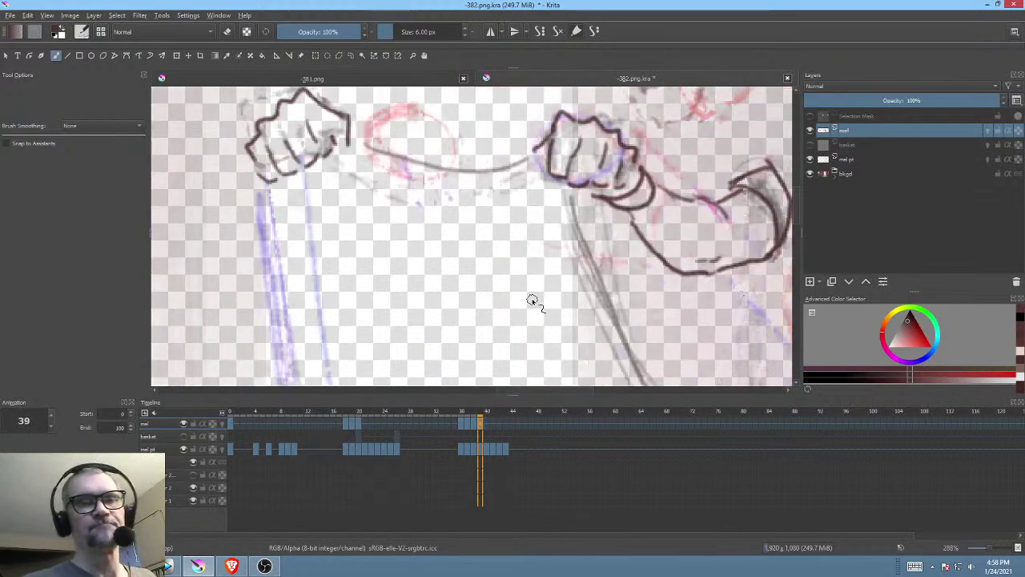
mouse_move(339, 146)
left_mouse_down()
mouse_move(391, 164)
mouse_move(555, 162)
mouse_move(573, 137)
left_mouse_up()
left_click_drag(558, 215, 622, 179)
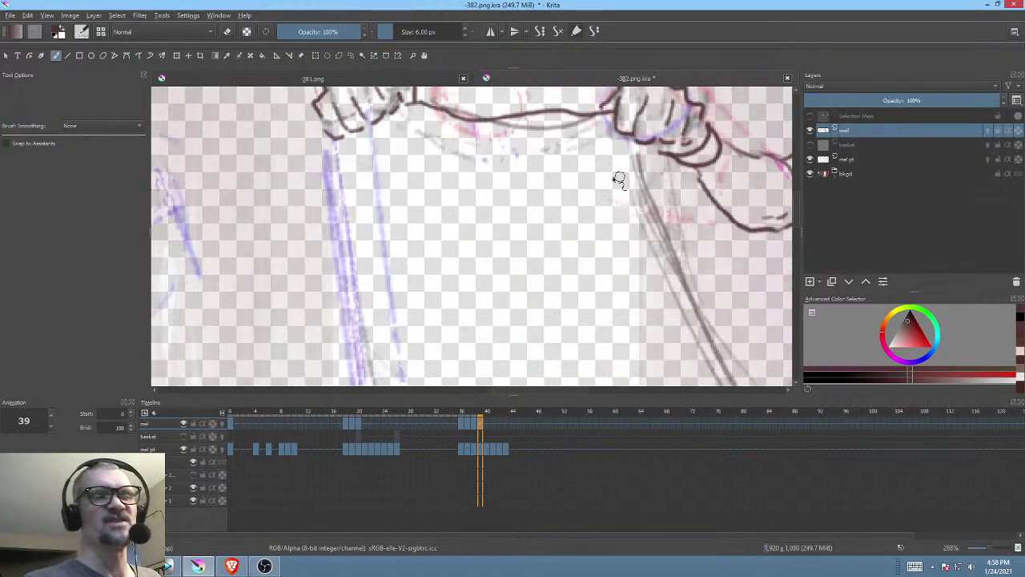
left_click_drag(506, 225, 503, 267)
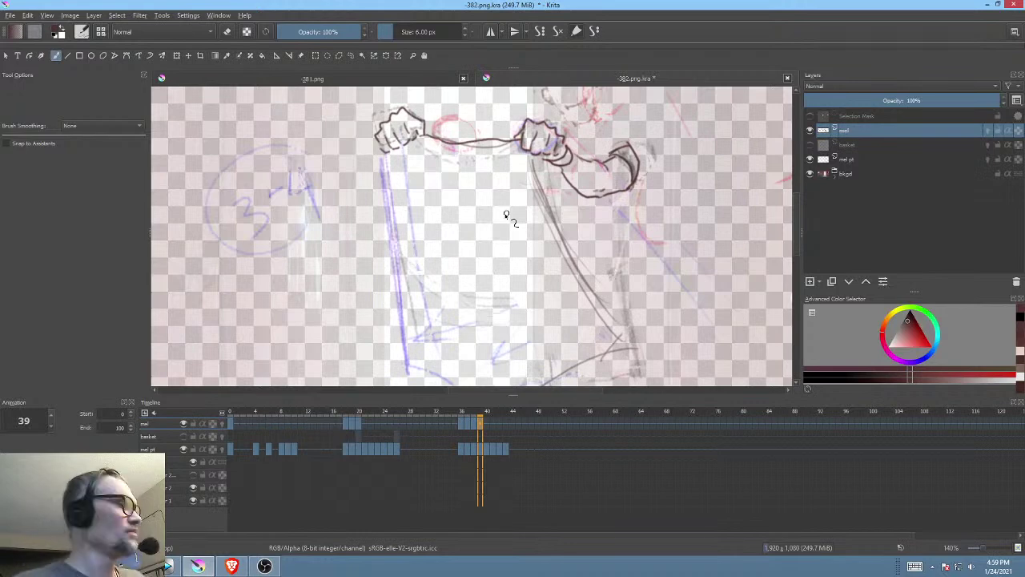
Step: Ink both long side edges of the cloth from the fists downward and its wavy bottom hem in frame 39
key("Left")
key("Right")
mouse_move(541, 164)
left_mouse_down()
mouse_move(584, 287)
mouse_move(629, 353)
left_mouse_up()
left_click_drag(692, 278, 717, 268)
left_click_drag(465, 171, 453, 141)
mouse_move(395, 112)
left_mouse_down()
mouse_move(419, 316)
mouse_move(449, 343)
mouse_move(521, 360)
mouse_move(648, 307)
left_mouse_up()
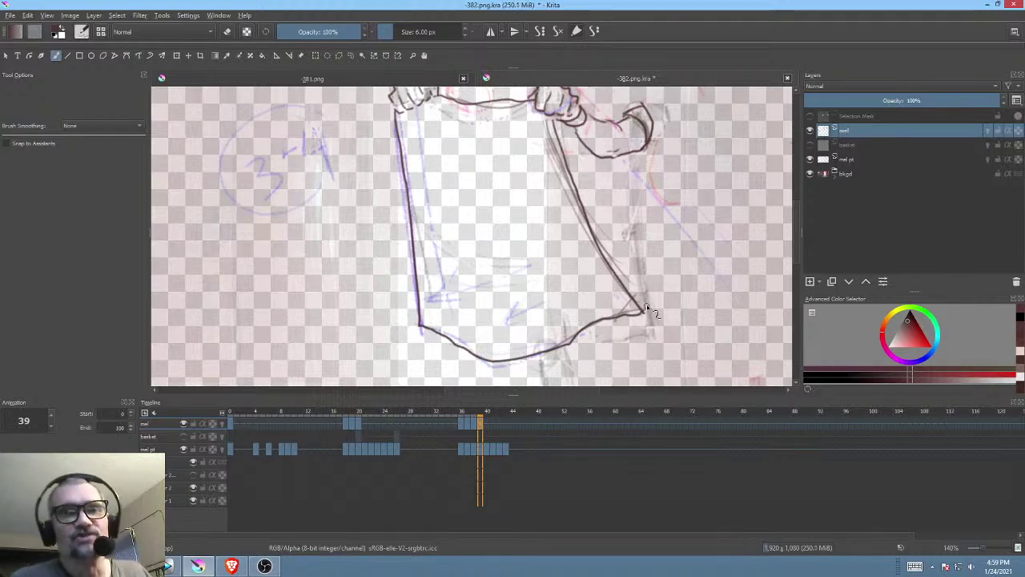
Step: Draw the long slanting fold lines inside the cloth in frame 39, following the folds in frame 38
key("Left")
key("Left")
key("Right")
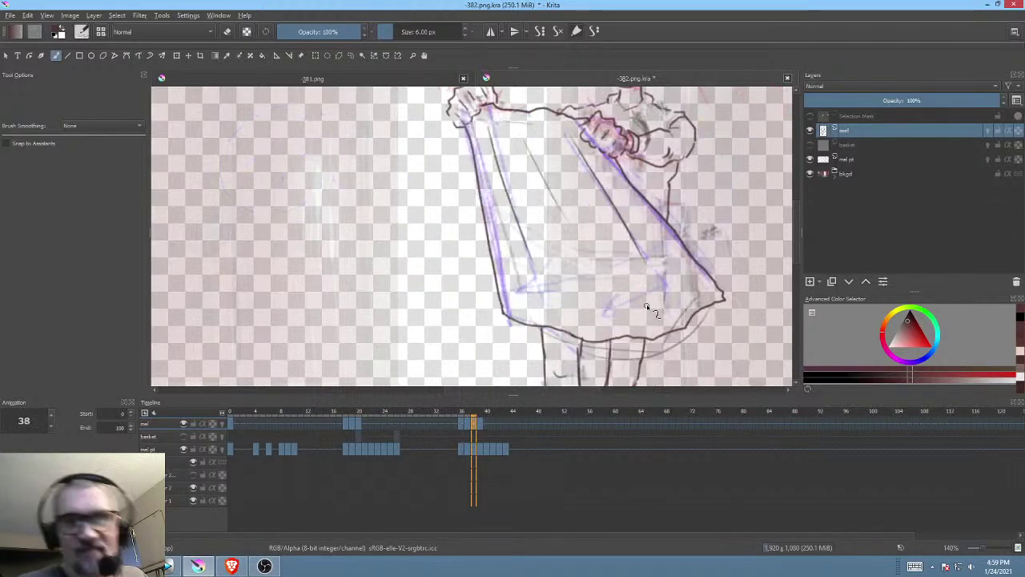
key("Right")
left_click_drag(415, 131, 449, 258)
left_click_drag(447, 133, 501, 272)
left_click_drag(527, 152, 567, 253)
mouse_move(647, 294)
left_mouse_down()
mouse_move(652, 282)
mouse_move(682, 373)
left_mouse_up()
left_click_drag(679, 309, 664, 316)
Step: Compare frames 37 to 39, and move the lassoed lower outline of the forearm slightly upward in frame 39
key("Left")
key("Right")
key("Left")
key("Left")
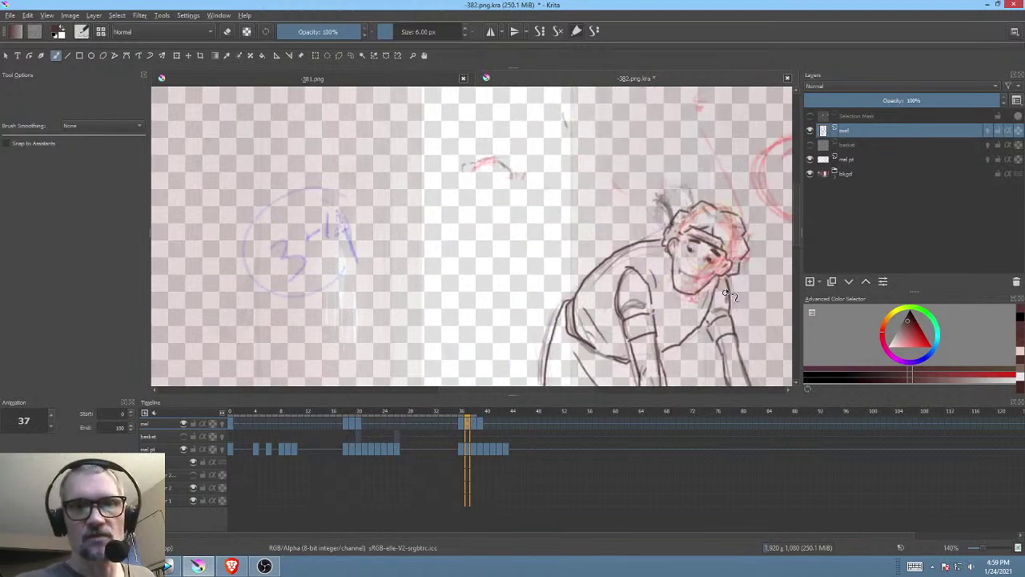
key("Right")
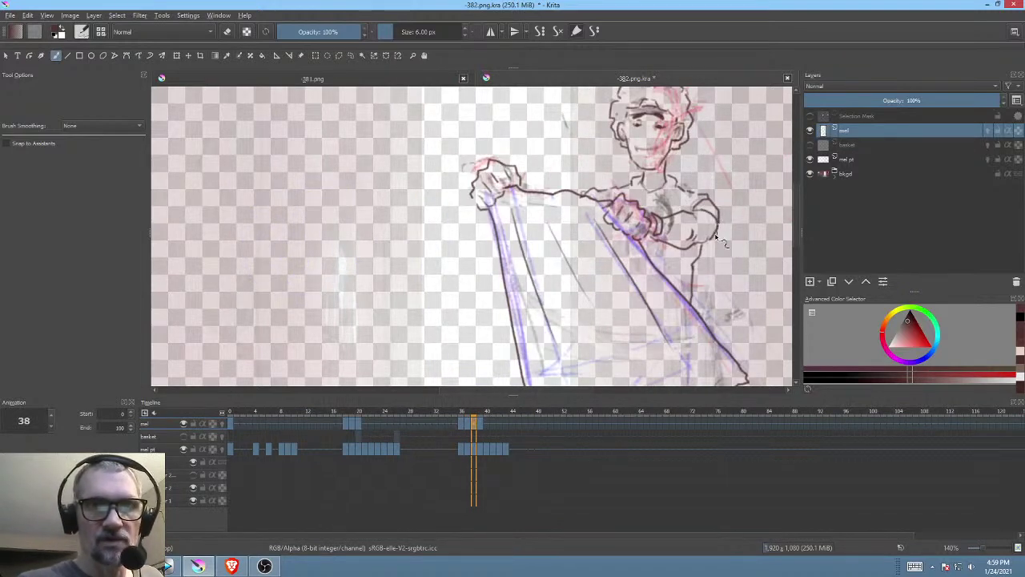
key("Right")
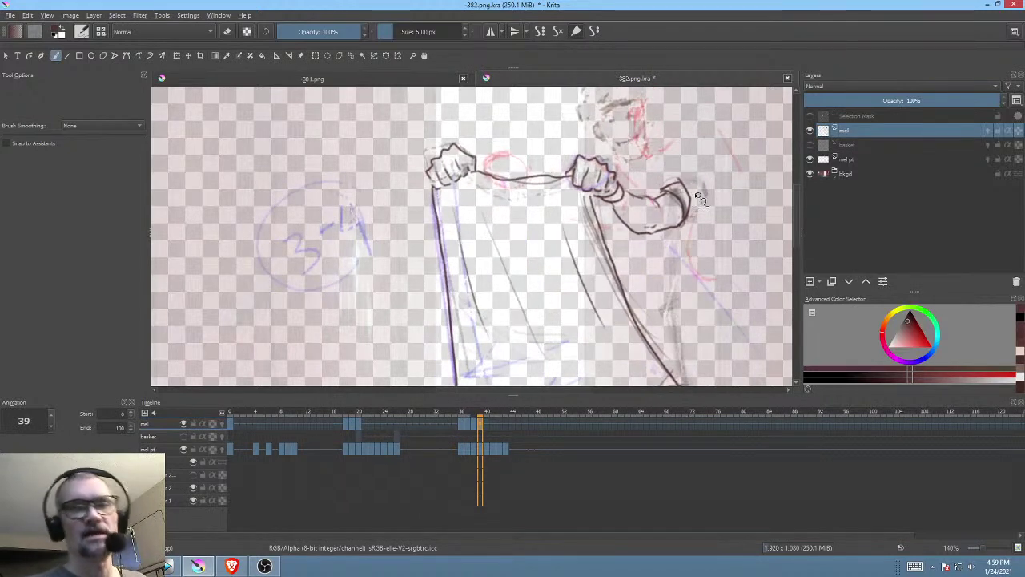
key("l")
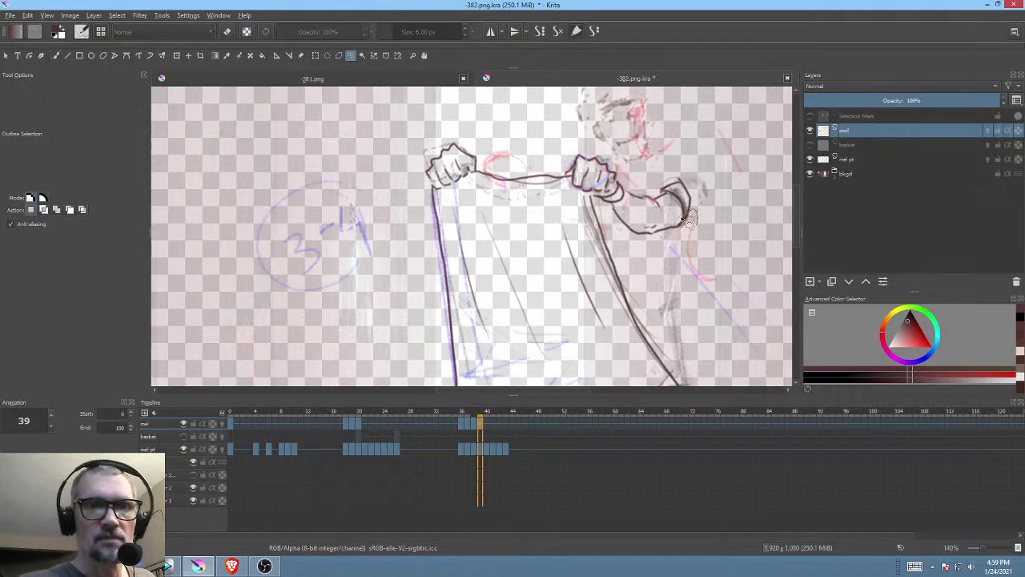
mouse_move(633, 217)
left_mouse_down()
mouse_move(666, 250)
mouse_move(677, 222)
mouse_move(702, 241)
mouse_move(689, 274)
left_mouse_up()
key("ctrl+t")
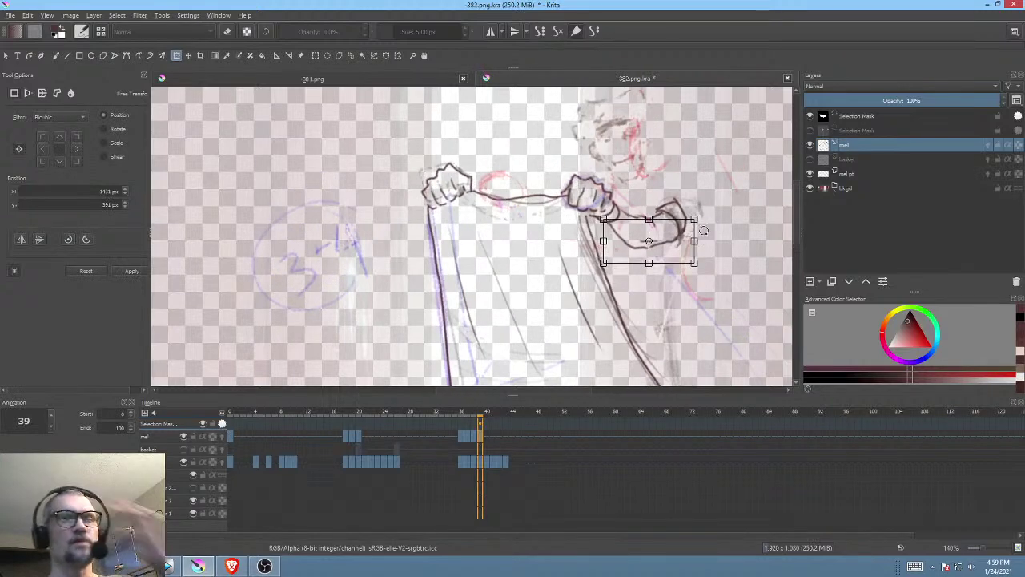
key("Return")
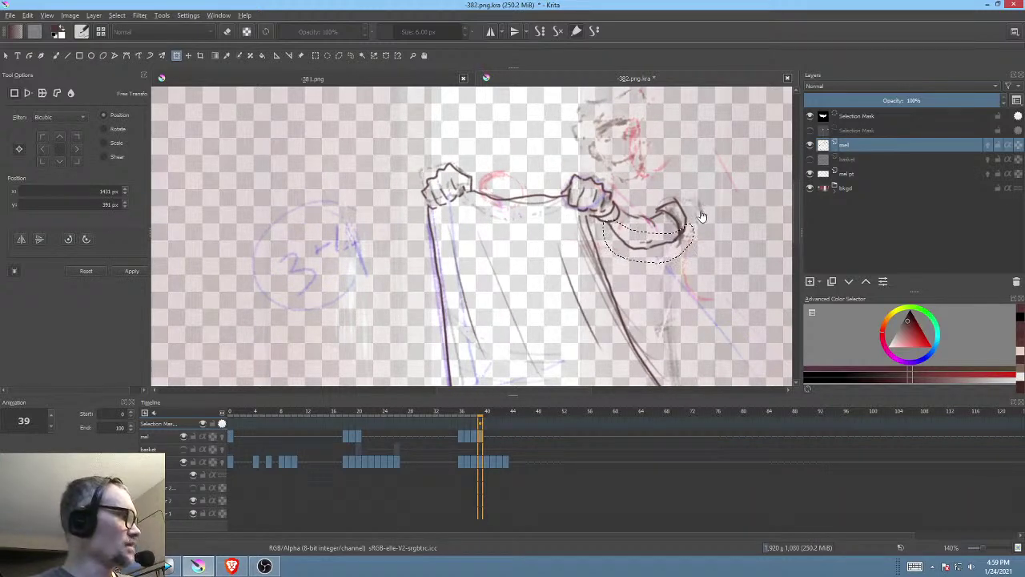
key("ctrl+shift+a")
left_click_drag(694, 243, 659, 245)
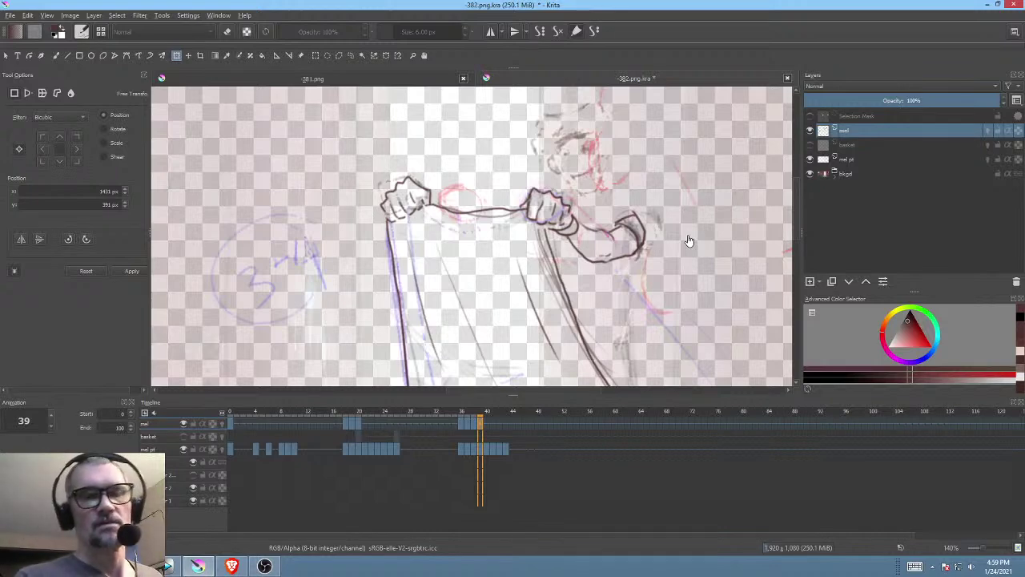
Step: Clean up the top of the elbow fold and ink the upper arm's outer curve and inner edge up to the shoulder
scroll(618, 267, "up", 3)
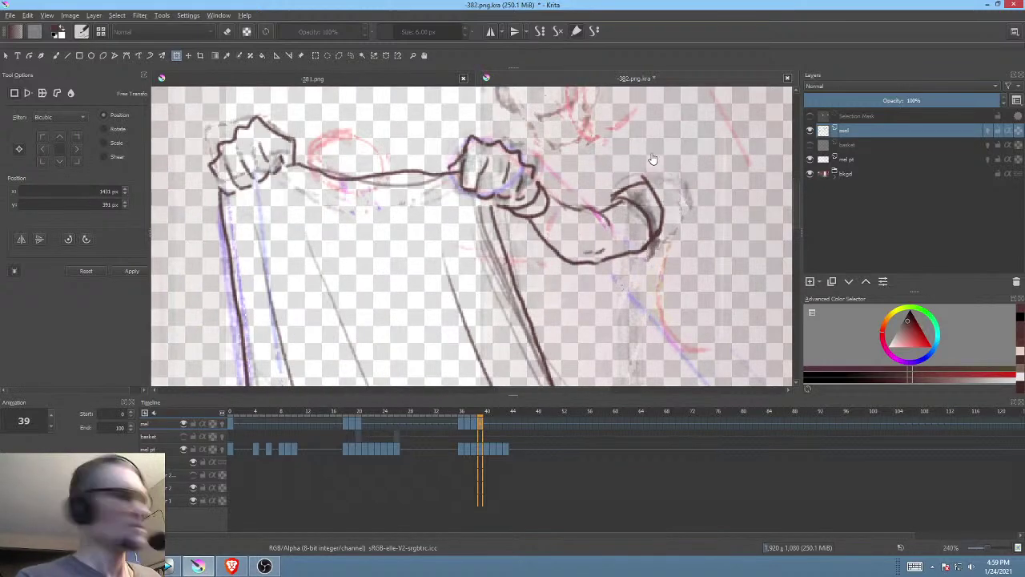
key("b")
key("e")
left_click_drag(658, 167, 626, 168)
key("ctrl+z")
left_click_drag(689, 204, 701, 201)
key("b")
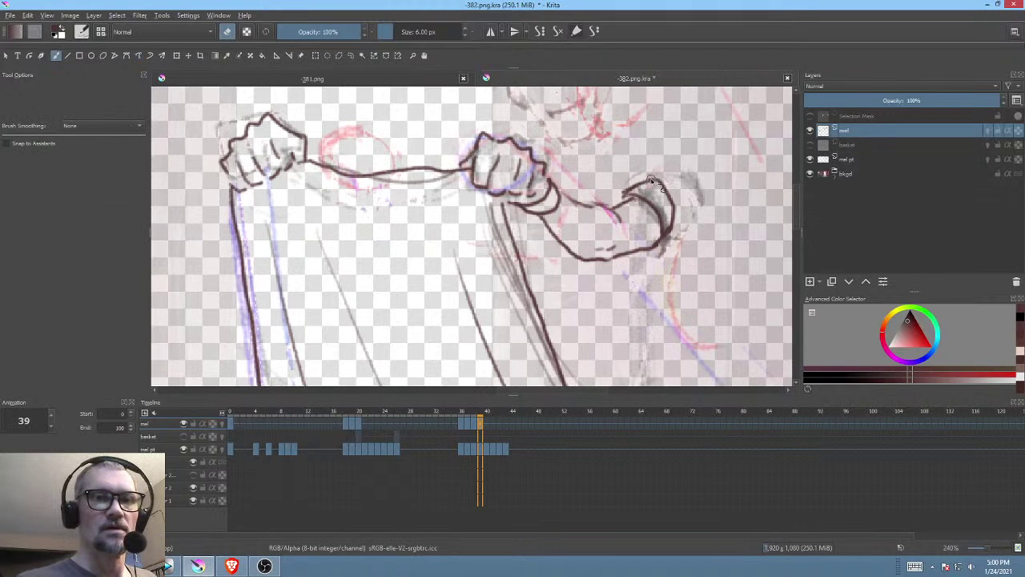
key("e")
mouse_move(670, 150)
left_mouse_down()
mouse_move(689, 184)
mouse_move(672, 224)
mouse_move(712, 284)
mouse_move(697, 307)
left_mouse_up()
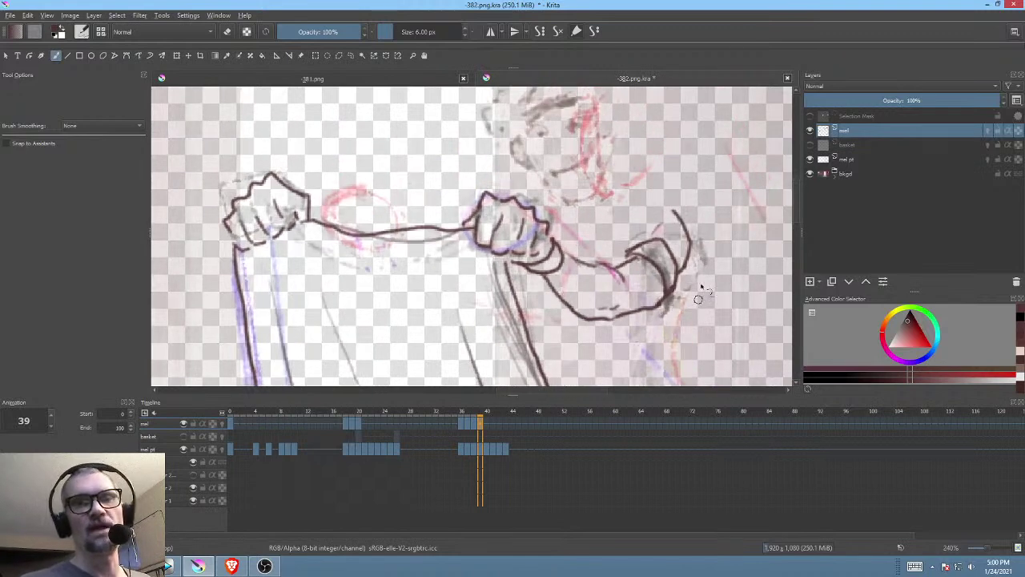
left_click_drag(672, 210, 648, 239)
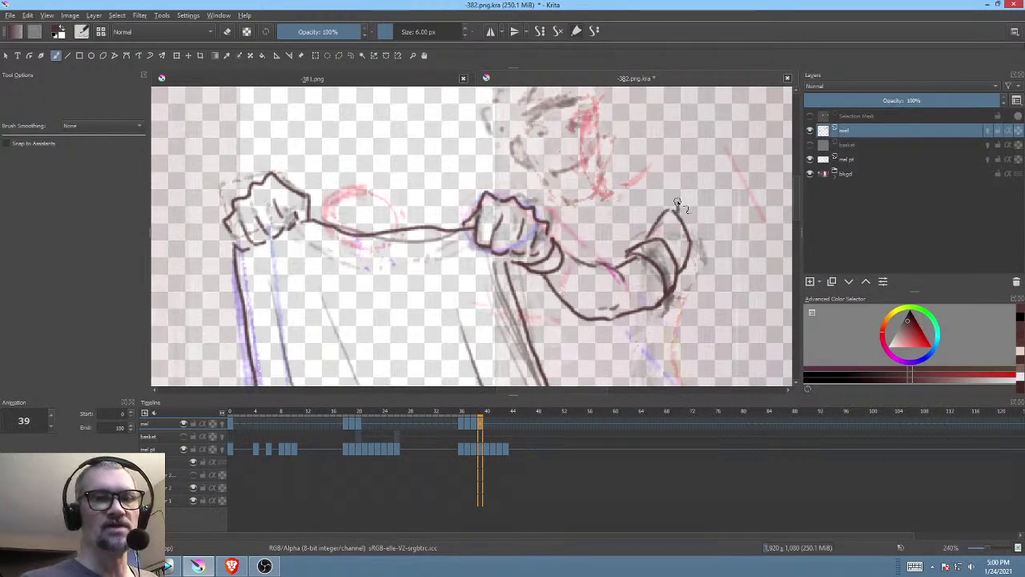
Step: Ink the shoulder line toward the neck, the chest line above the forearm and the short shirt creases between them
mouse_move(652, 196)
left_mouse_down()
mouse_move(678, 209)
mouse_move(613, 196)
left_mouse_up()
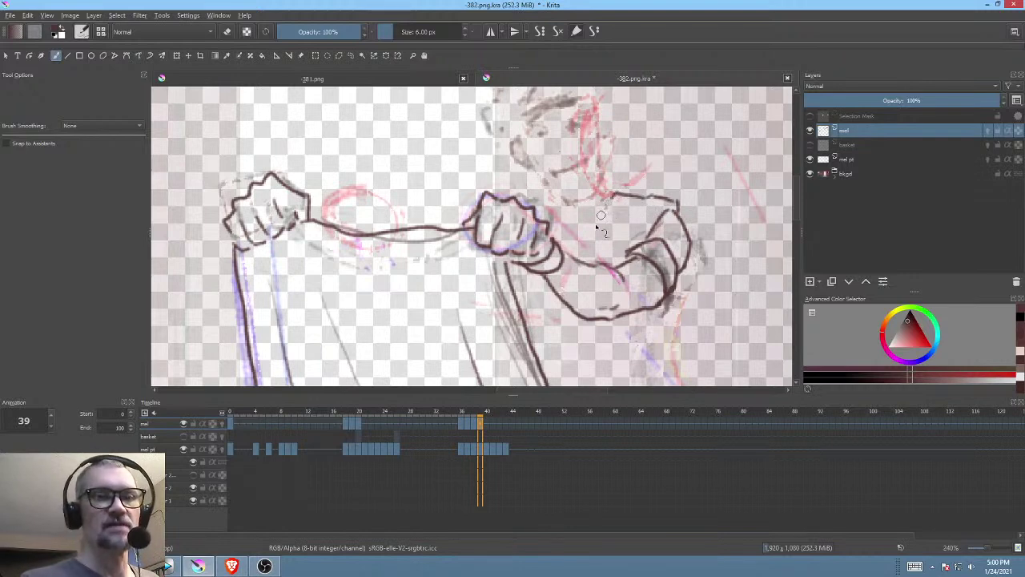
mouse_move(597, 226)
left_mouse_down()
mouse_move(577, 235)
mouse_move(635, 221)
left_mouse_up()
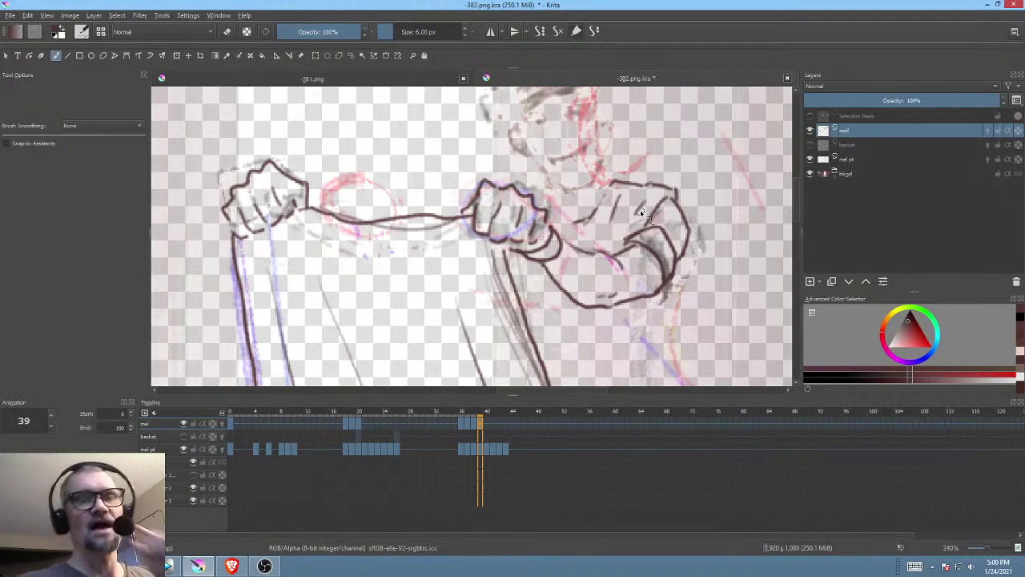
left_click_drag(622, 188, 642, 215)
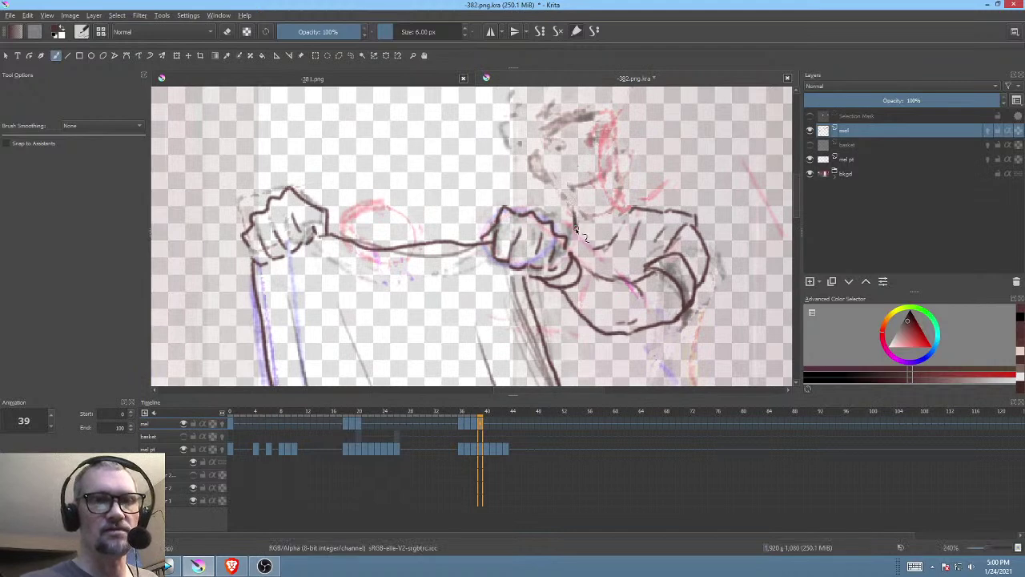
left_click_drag(630, 186, 638, 193)
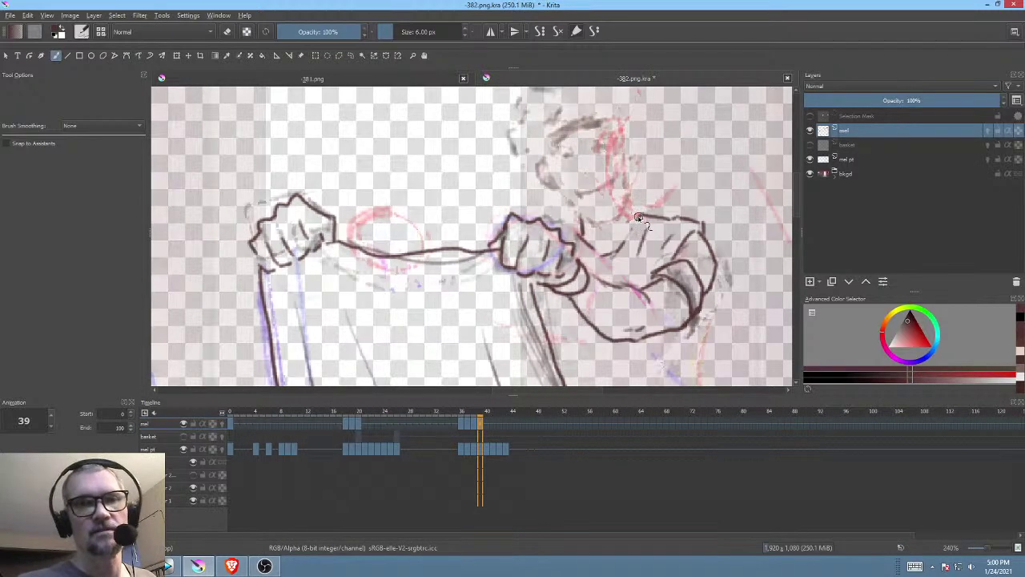
Step: Ink the torso's side line below the elbow and the waistband lines beside the cloth in frame 39
mouse_move(621, 278)
left_mouse_down()
mouse_move(581, 229)
mouse_move(579, 272)
mouse_move(576, 247)
left_mouse_up()
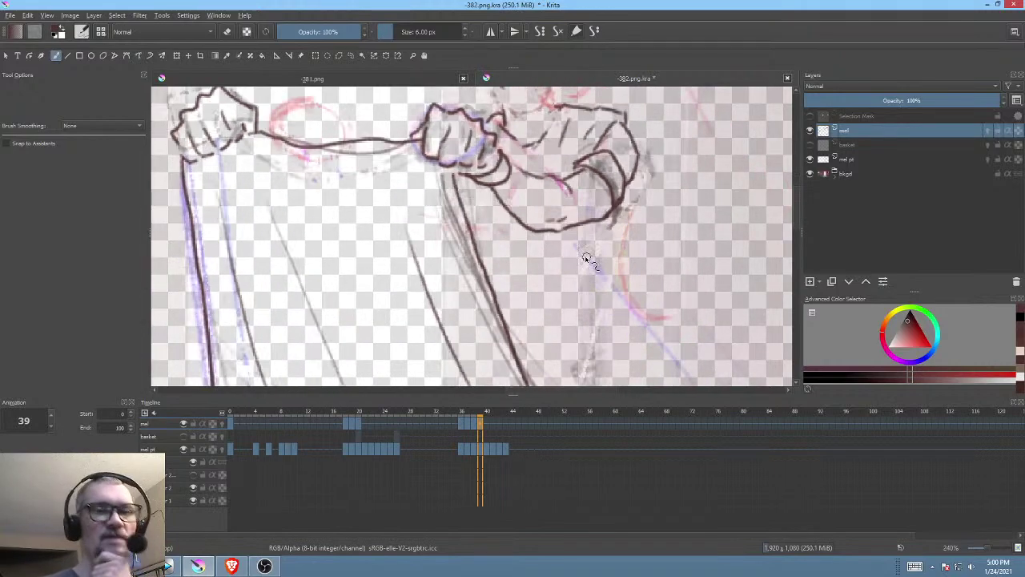
mouse_move(636, 238)
left_mouse_down()
mouse_move(657, 226)
mouse_move(616, 260)
left_mouse_up()
scroll(658, 226, "down", 3)
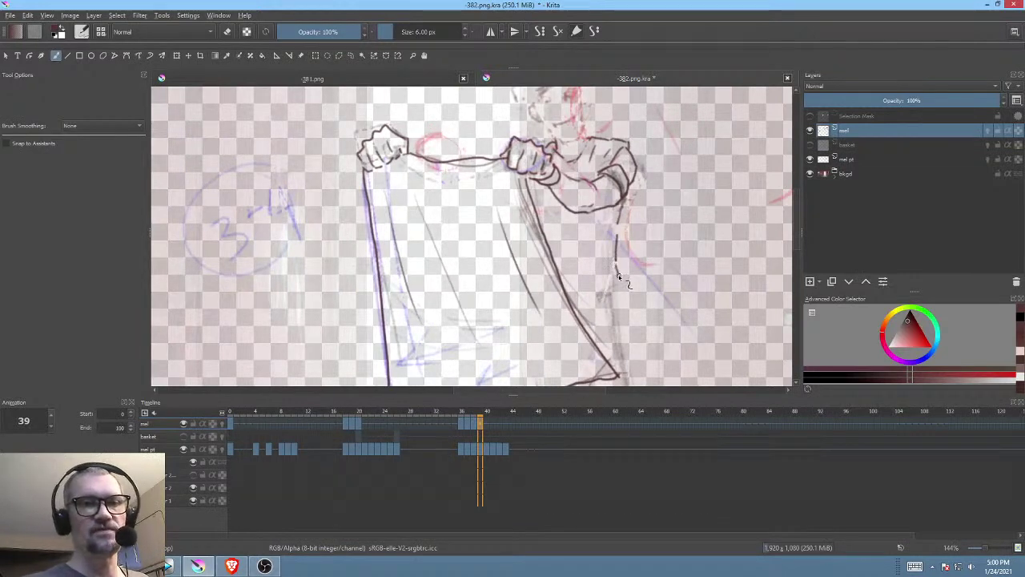
key("Left")
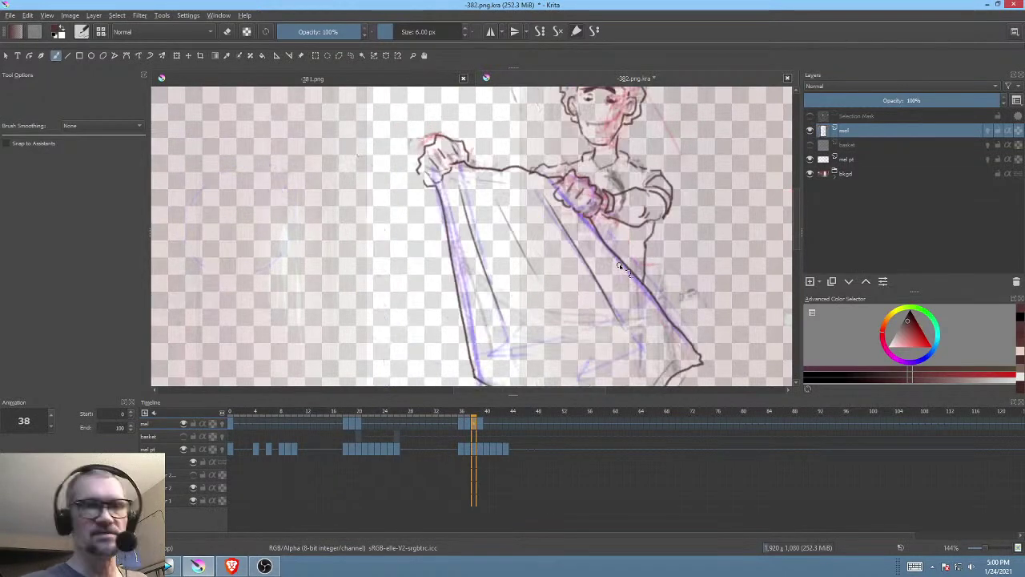
key("Right")
mouse_move(610, 287)
left_mouse_down()
mouse_move(572, 290)
mouse_move(612, 303)
mouse_move(660, 248)
mouse_move(662, 264)
left_mouse_up()
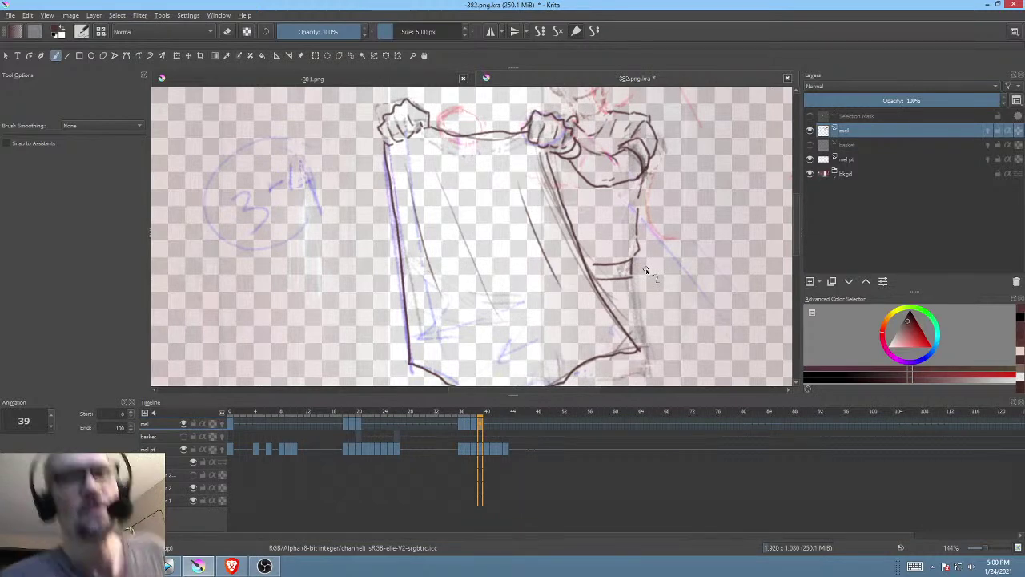
Step: Ink the skirt's side edge below the waist and its hem behind the cloth's lower corner
mouse_move(649, 269)
left_mouse_down()
mouse_move(671, 164)
mouse_move(643, 237)
mouse_move(648, 262)
mouse_move(680, 261)
mouse_move(641, 312)
mouse_move(672, 282)
mouse_move(592, 291)
left_mouse_up()
key("Left")
key("Right")
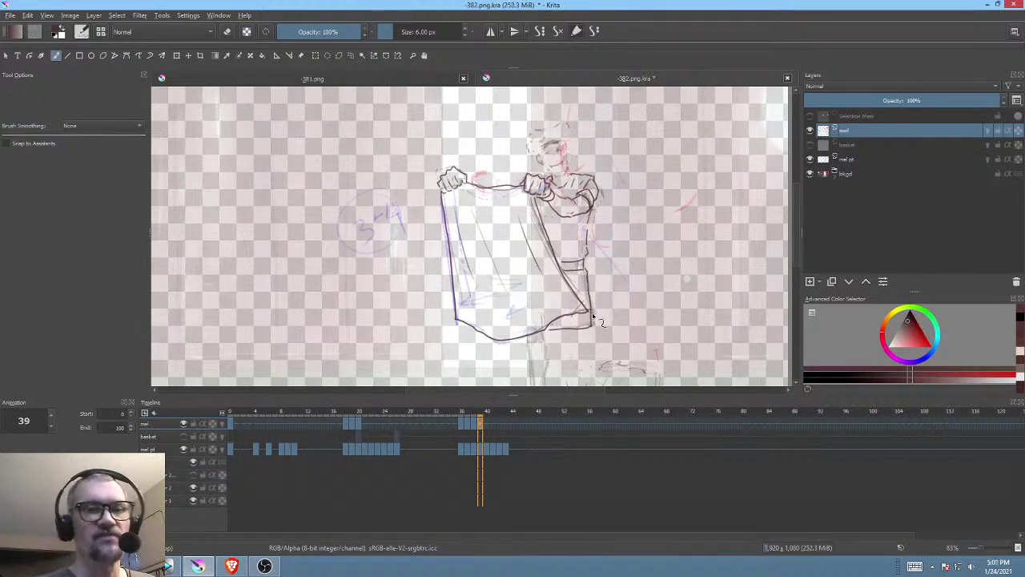
Step: Compare the figure's pose and legs in frame 39 with frames 37 and 38
left_click_drag(622, 311, 656, 247)
key("Left")
left_click_drag(632, 291, 612, 310)
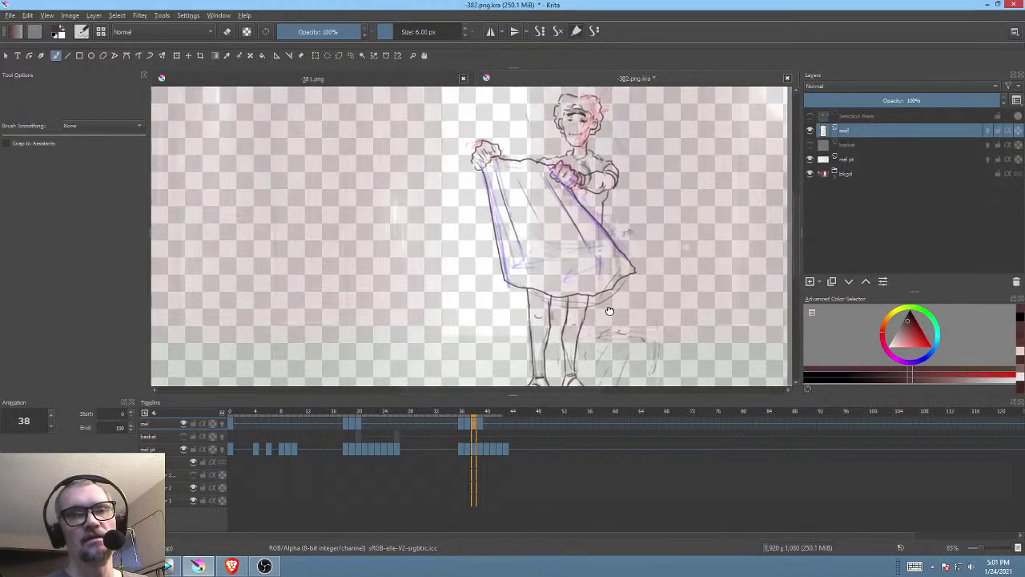
key("Right")
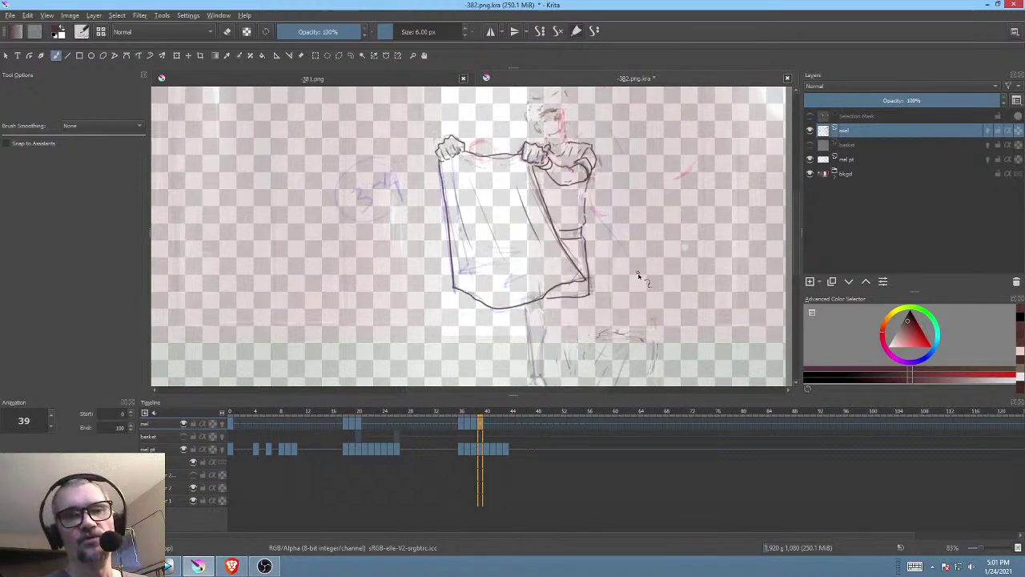
key("Left")
key("Left")
key("Right")
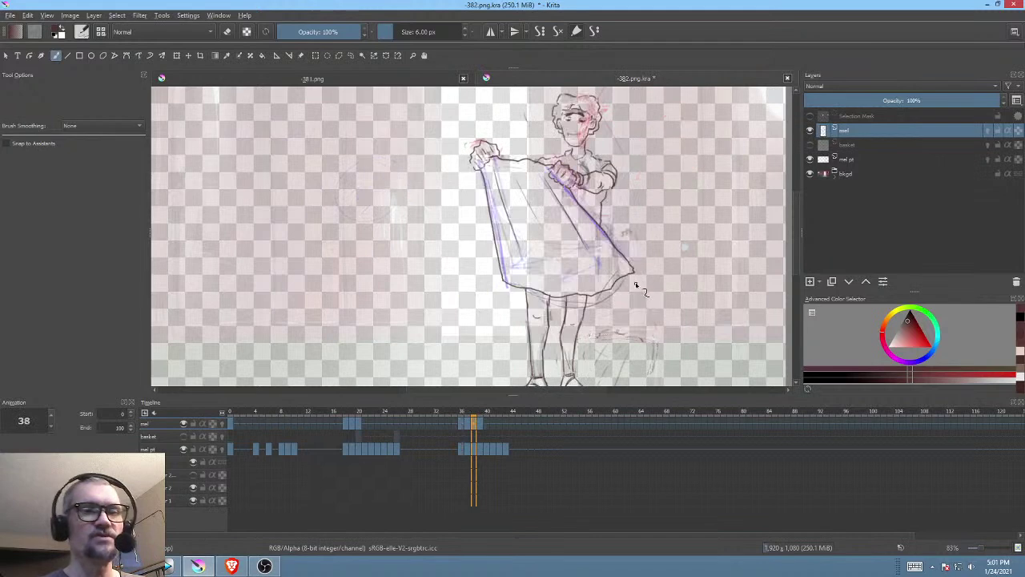
key("Right")
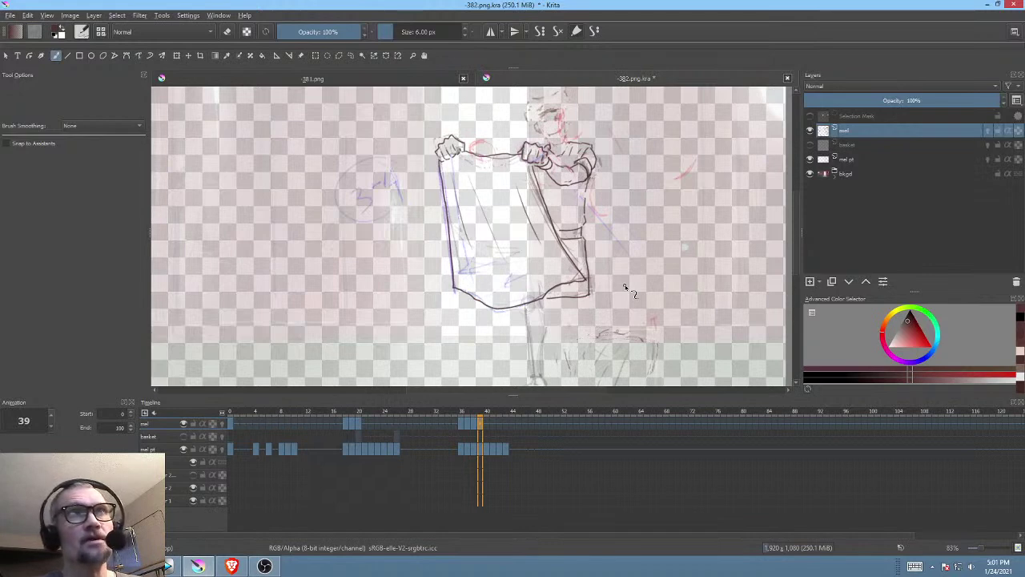
key("Left")
key("Left")
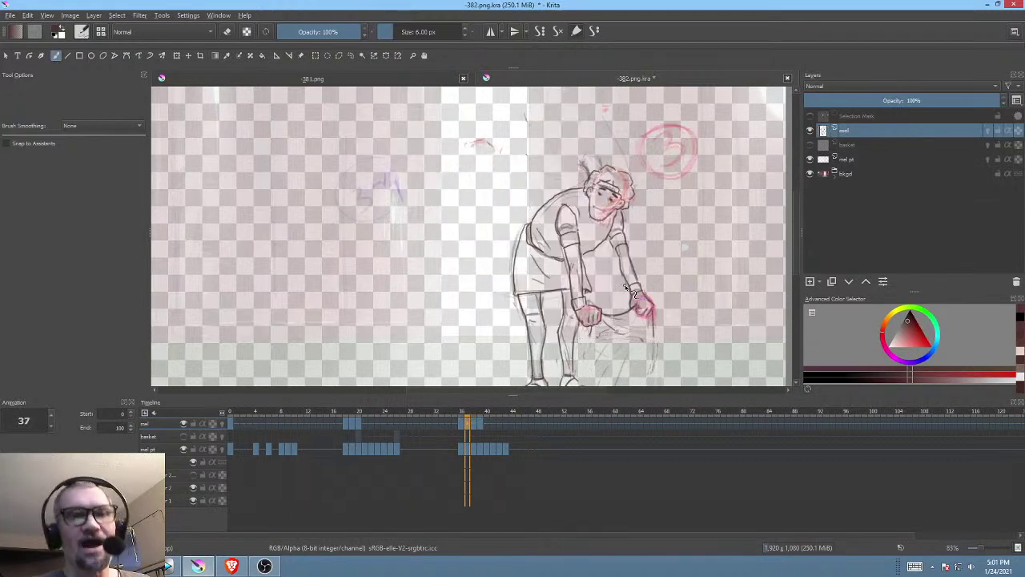
key("Right")
key("Right")
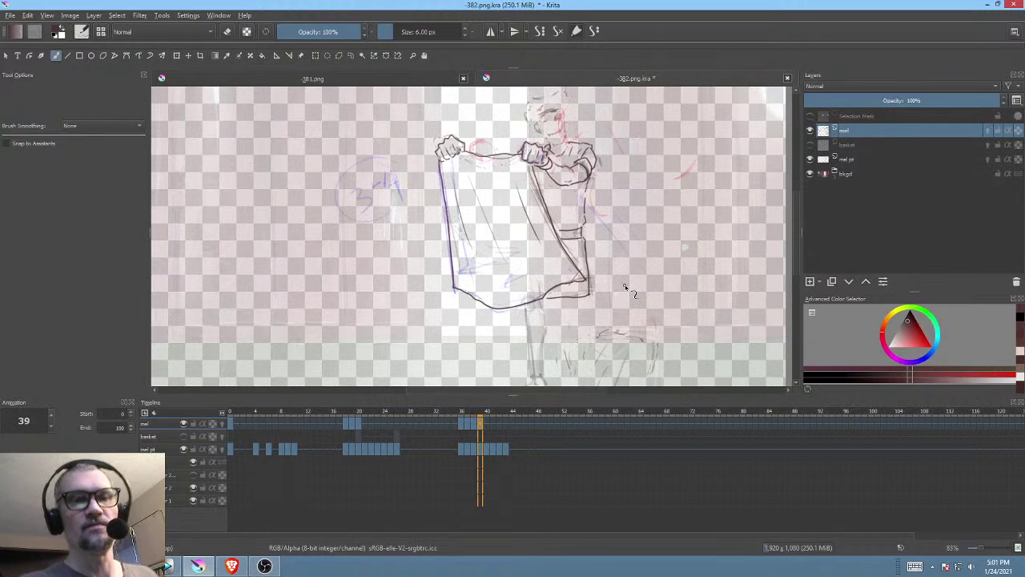
key("Left")
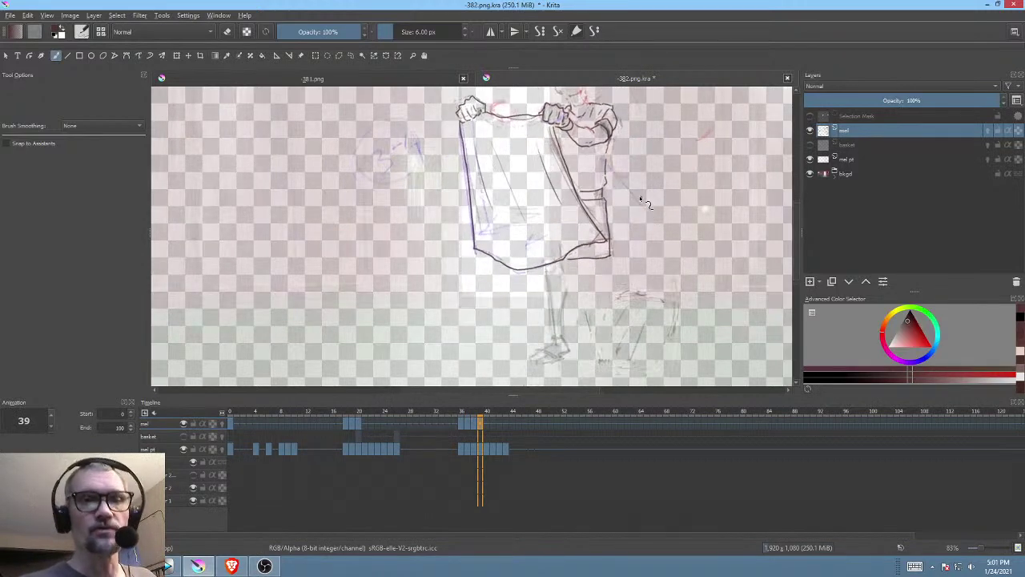
key("Right")
Step: Ink the front line of the leg from the cloth's hem down to the ankle in frame 39
left_click_drag(581, 332, 601, 283)
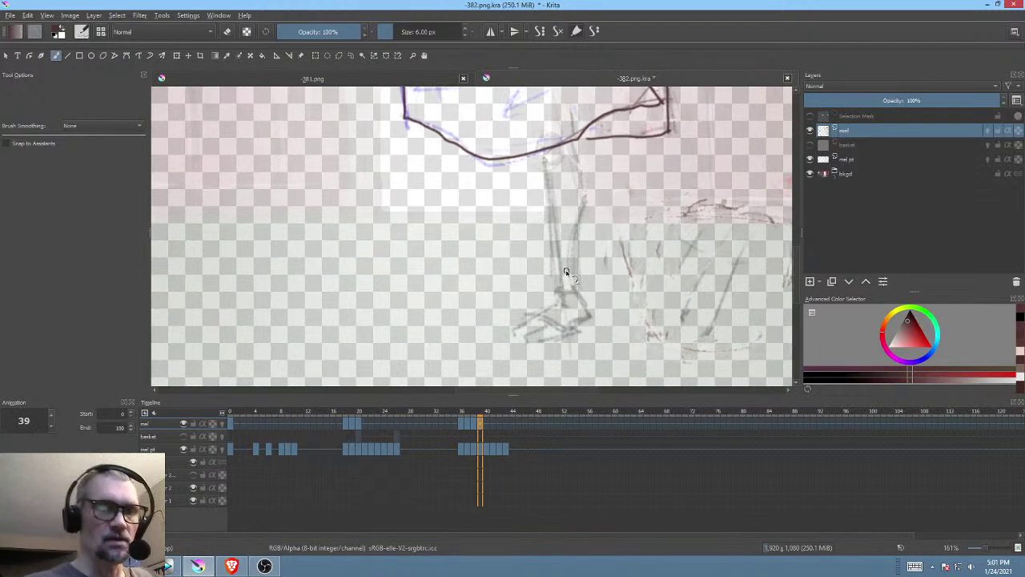
key("Left")
key("Right")
left_click_drag(540, 160, 552, 297)
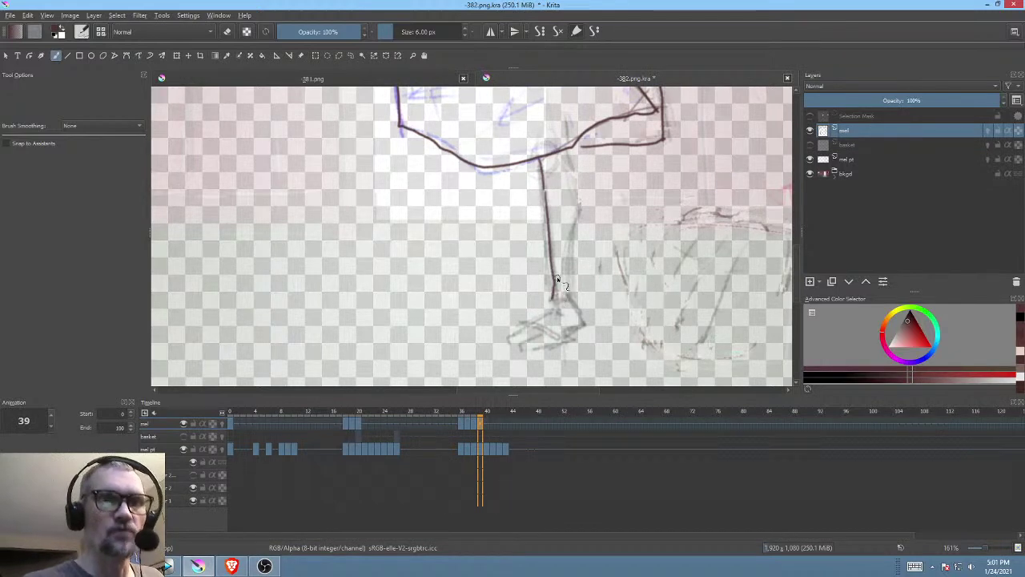
key("Left")
key("Right")
Step: Ink the foot's instep, toes, sole and heel below the leg in frame 39, checking against frame 38
mouse_move(552, 299)
left_mouse_down()
mouse_move(542, 319)
mouse_move(550, 322)
mouse_move(503, 346)
mouse_move(542, 355)
mouse_move(581, 330)
left_mouse_up()
key("Left")
key("Right")
key("Left")
key("Right")
key("Left")
key("Right")
left_click_drag(574, 295, 583, 319)
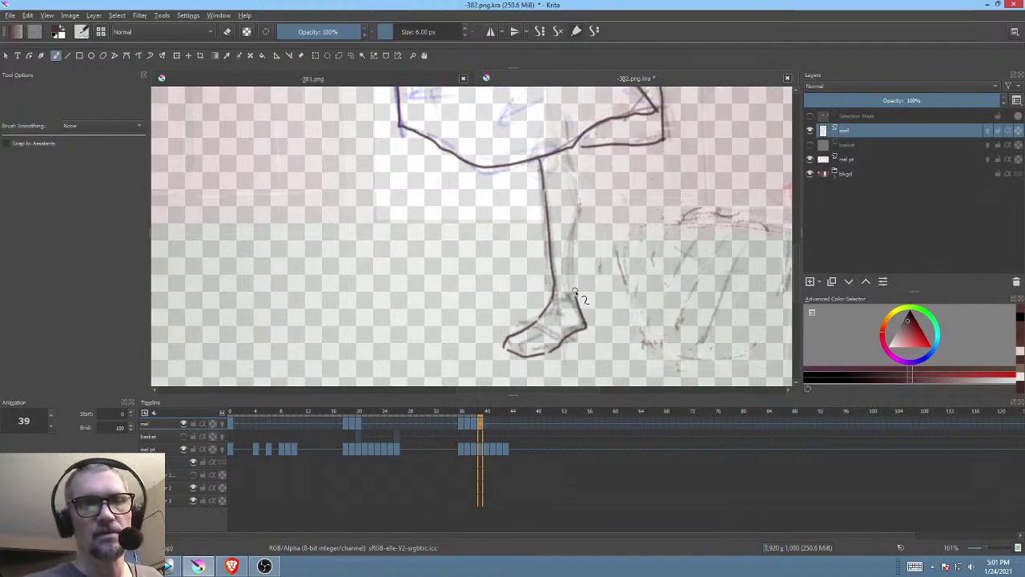
Step: Ink the back line of the leg from the heel up to the skirt hem in frame 39, checking against frame 38
key("Left")
key("Right")
key("Left")
key("Right")
key("Left")
key("Right")
left_click_drag(580, 169, 585, 277)
key("Left")
key("Right")
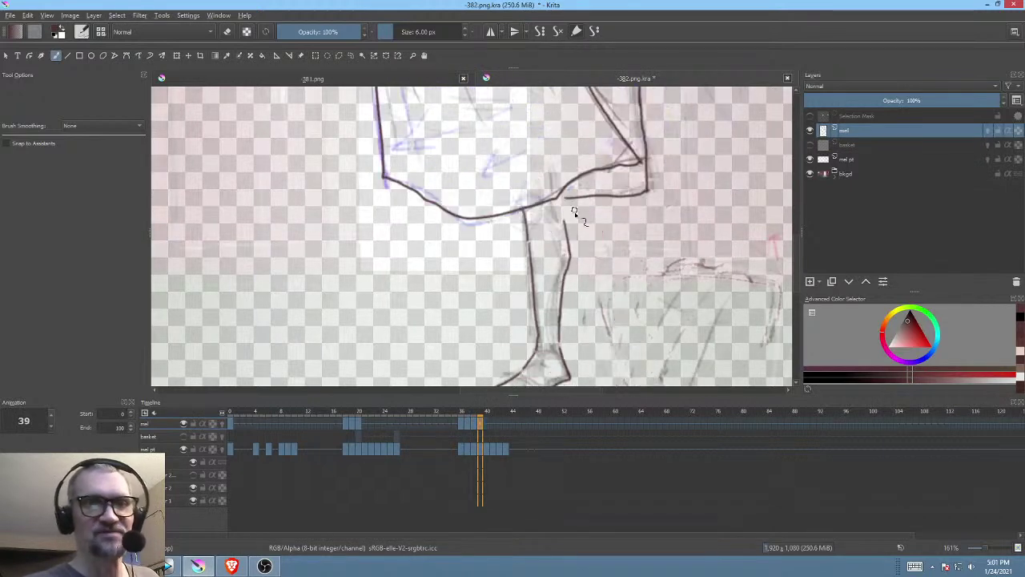
left_click_drag(623, 214, 616, 221)
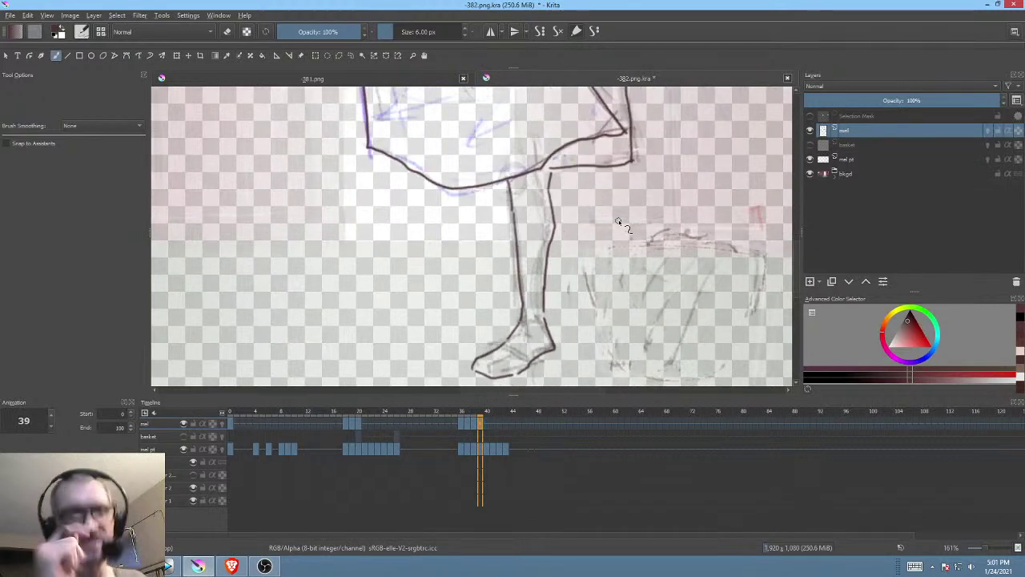
Step: In frame 38, select the upper inner line of the first leg, rotate and nudge it slightly inward, check against frame 37, and deselect
key("Left")
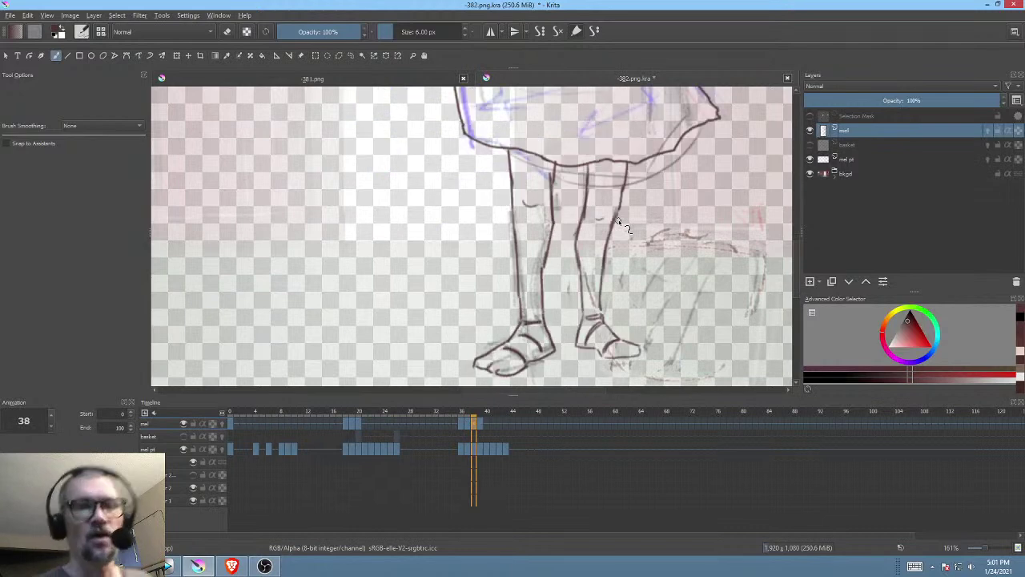
left_click_drag(600, 266, 618, 272)
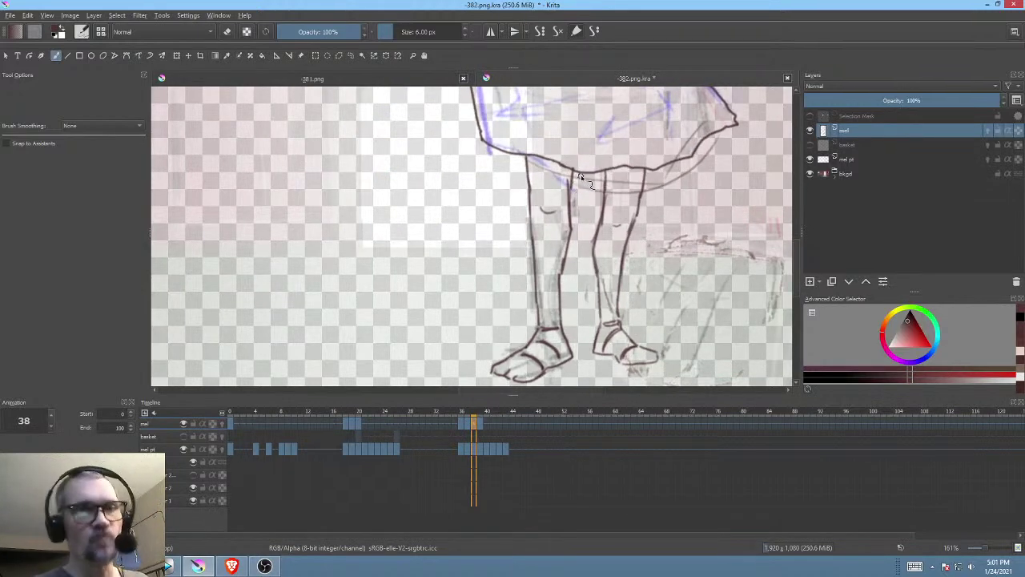
key("l")
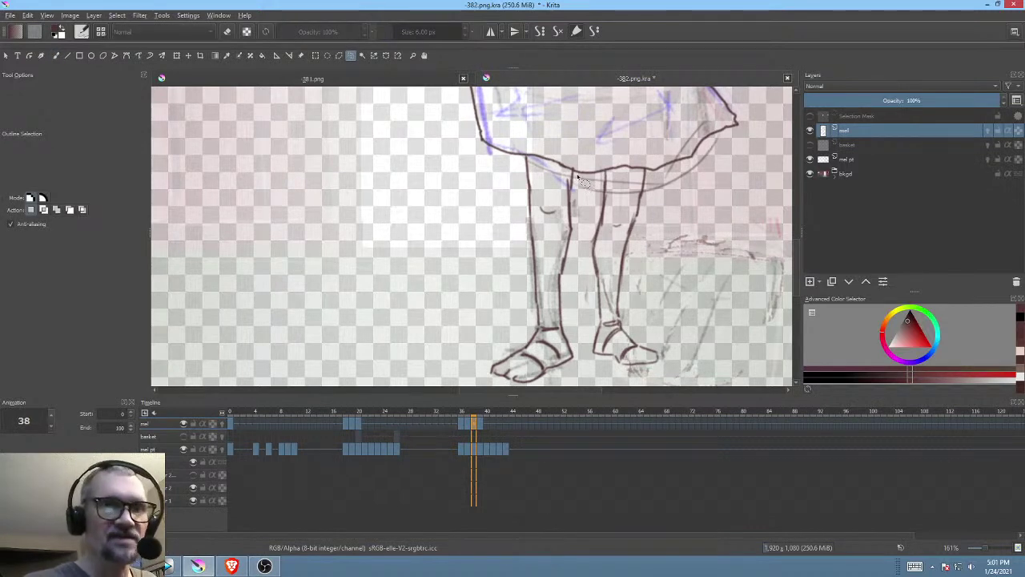
mouse_move(568, 176)
left_mouse_down()
mouse_move(561, 273)
mouse_move(570, 173)
left_mouse_up()
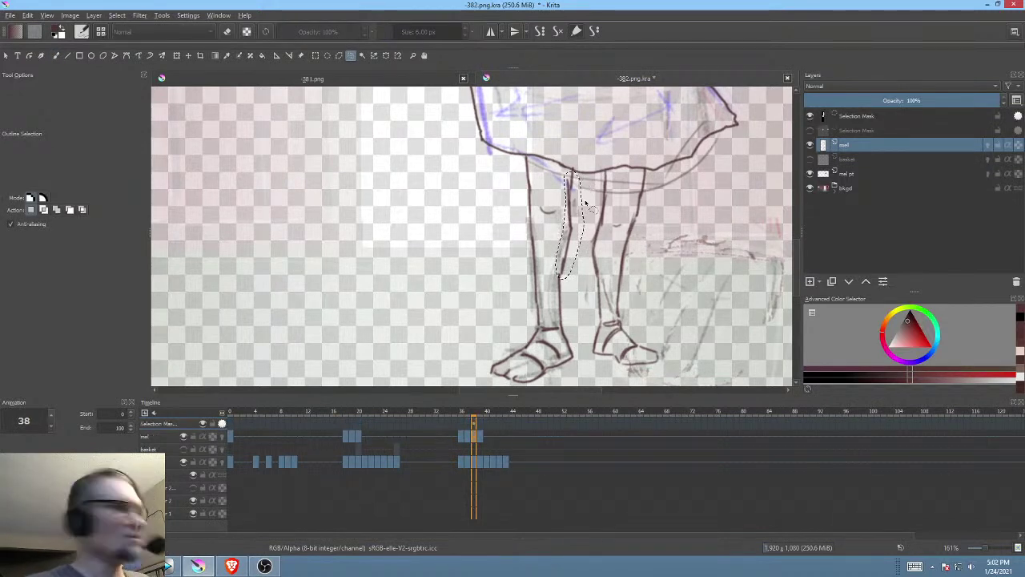
key("ctrl+t")
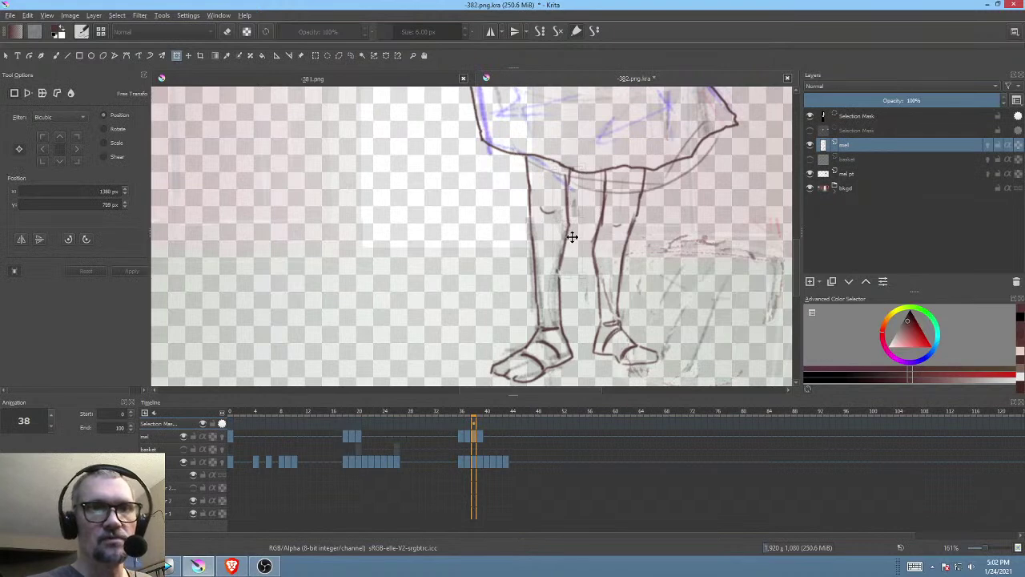
left_click_drag(577, 294, 581, 292)
left_click_drag(572, 242, 570, 244)
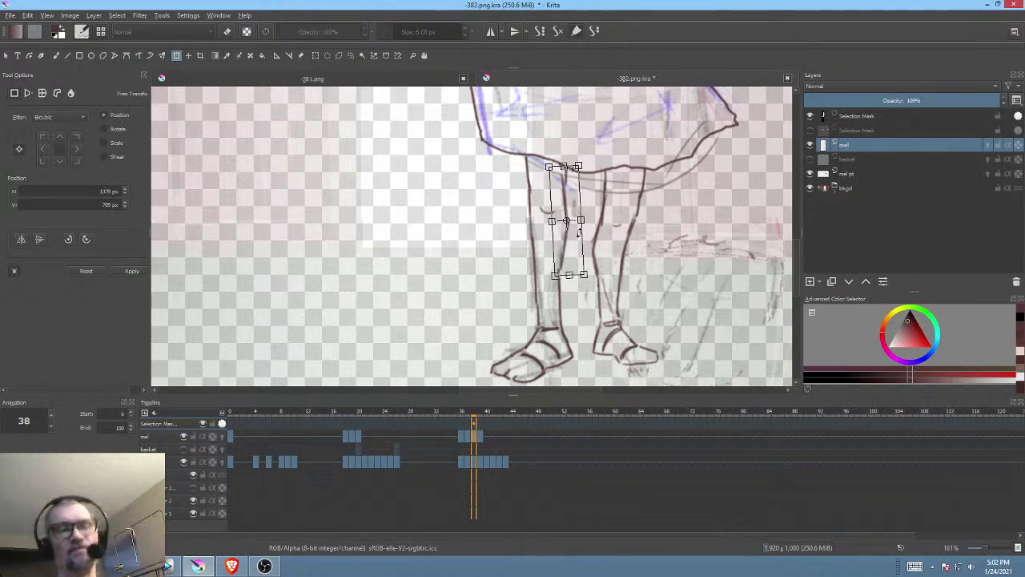
left_click(461, 436)
left_click(470, 436)
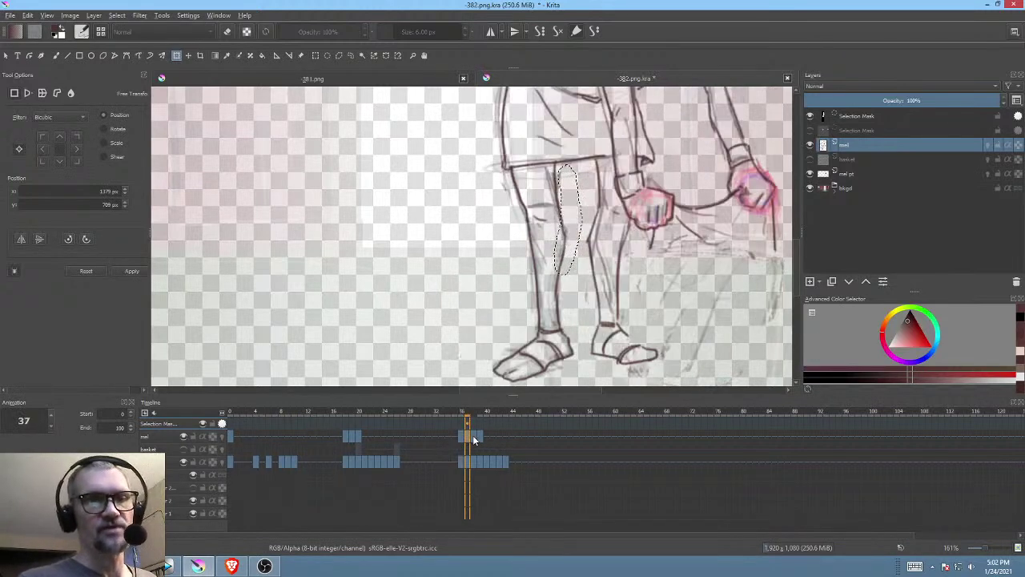
left_click(474, 435)
key("ctrl+shift+a")
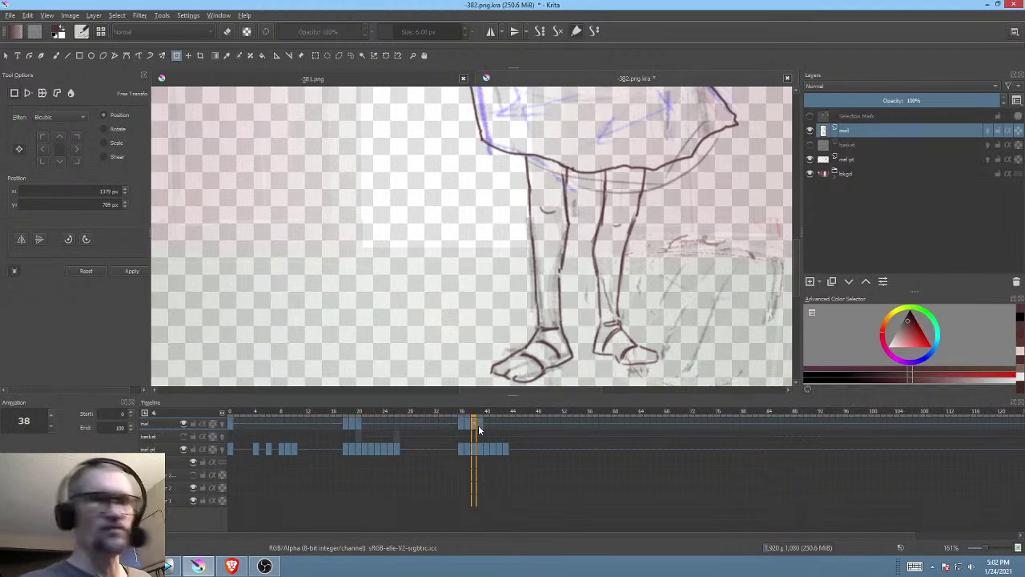
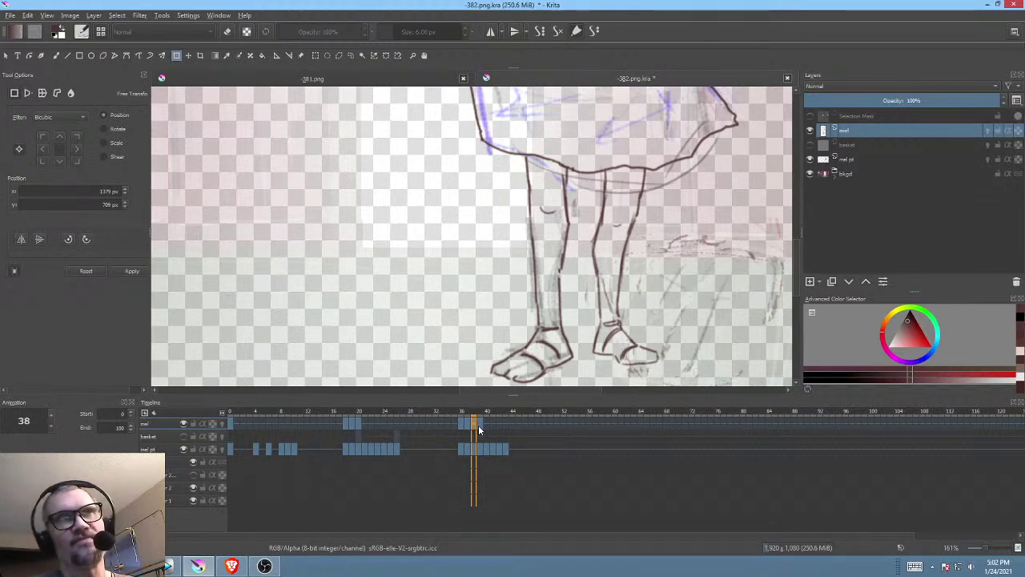
Step: Compare the legs' position and shape across frames 37, 38 and 39
mouse_move(657, 238)
left_mouse_down()
mouse_move(590, 222)
mouse_move(604, 247)
mouse_move(604, 183)
left_mouse_up()
mouse_move(618, 281)
left_mouse_down()
mouse_move(590, 291)
mouse_move(565, 329)
left_mouse_up()
left_click_drag(531, 276, 549, 269)
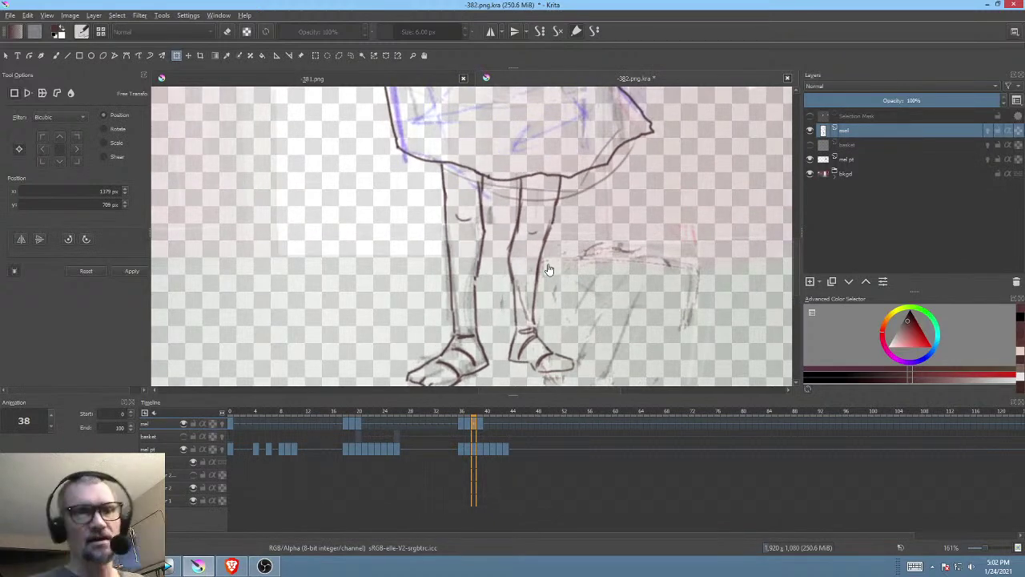
left_click(469, 422)
left_click(475, 423)
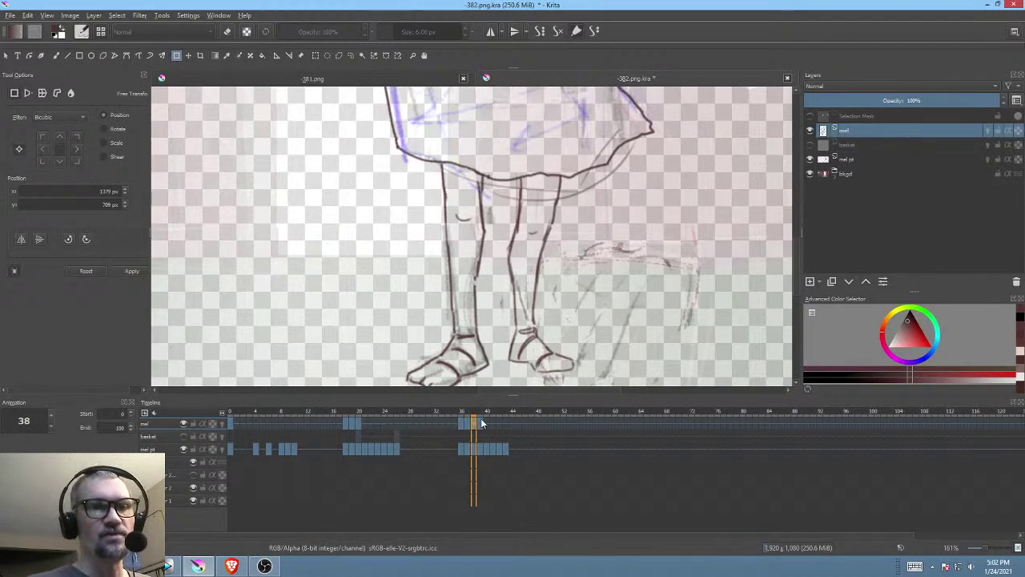
left_click(480, 420)
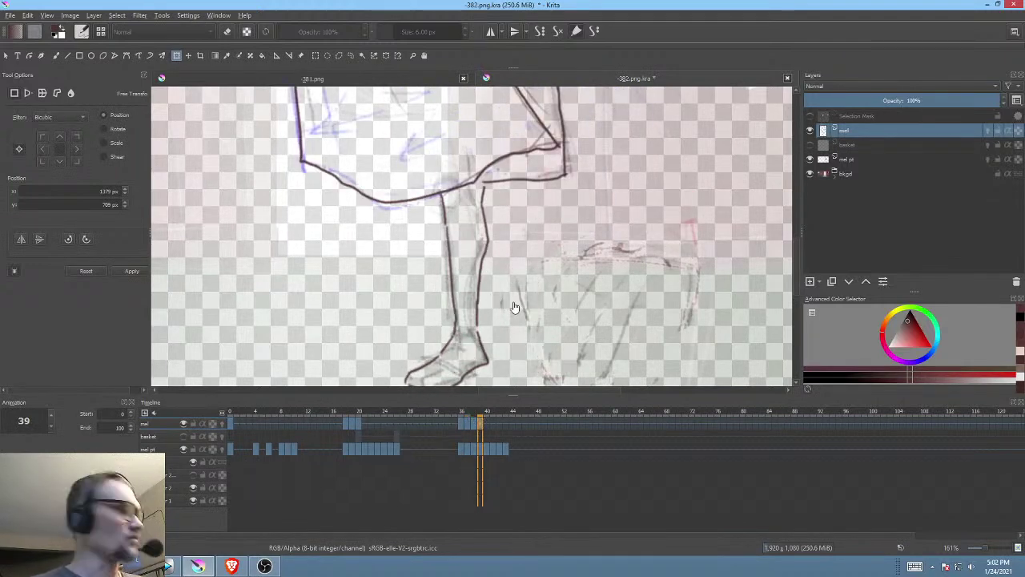
Step: Ink the sandal's ankle, instep and toe straps on the first foot in frame 39, matching frame 38
key("b")
key("Left")
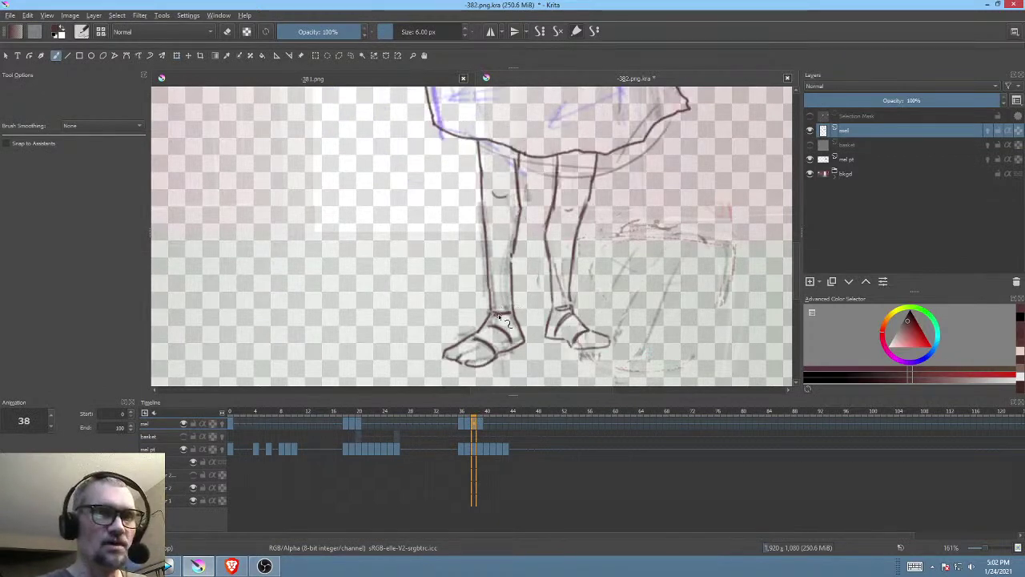
key("Right")
key("Left")
key("Right")
key("Left")
key("Right")
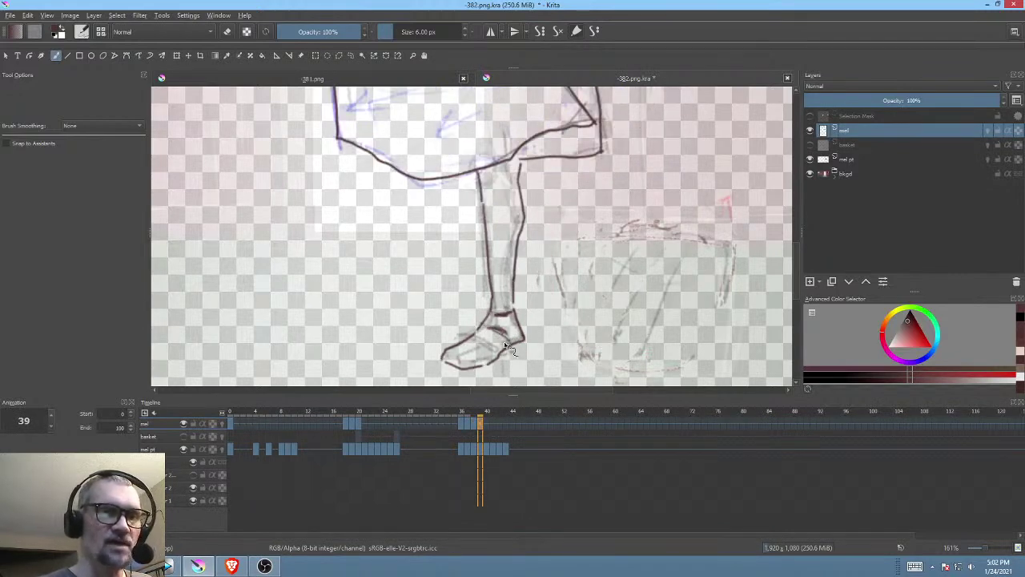
key("Left")
key("Right")
key("Left")
key("Right")
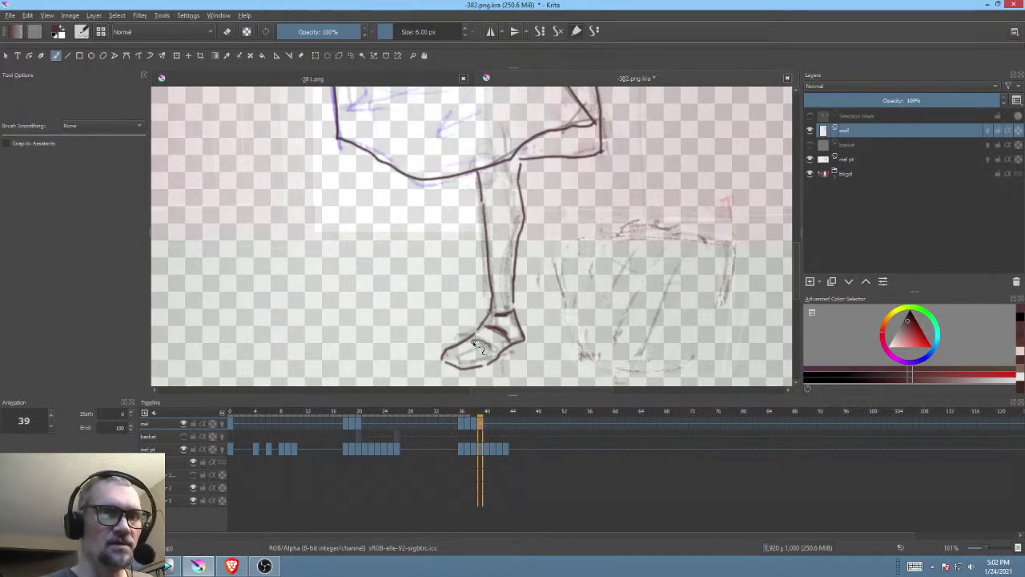
Step: Ink the upper part of the second leg's inner line below the skirt hem in frame 39, using frame 38 as reference
key("Left")
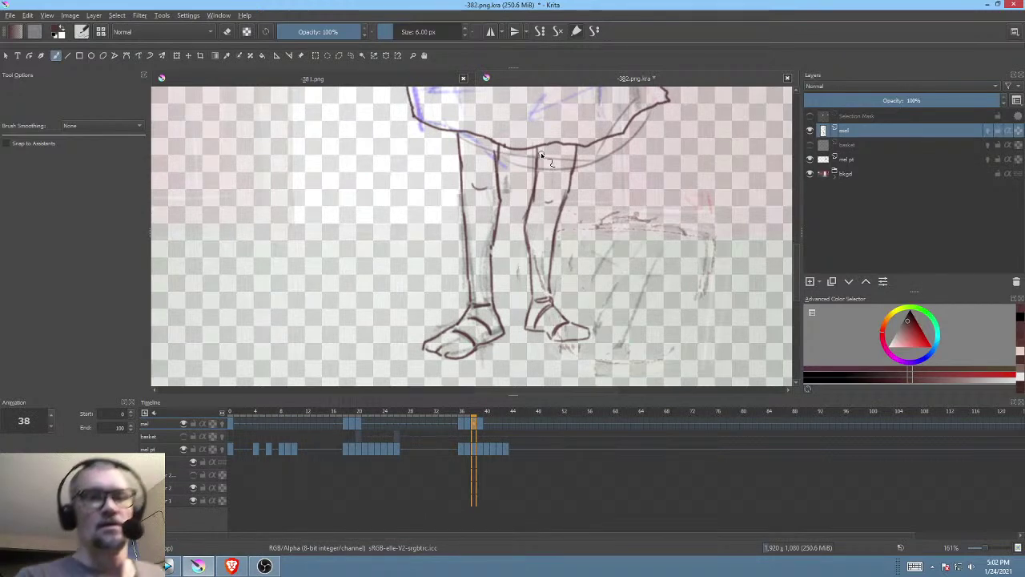
key("Right")
key("Left")
key("Right")
left_click_drag(531, 155, 528, 194)
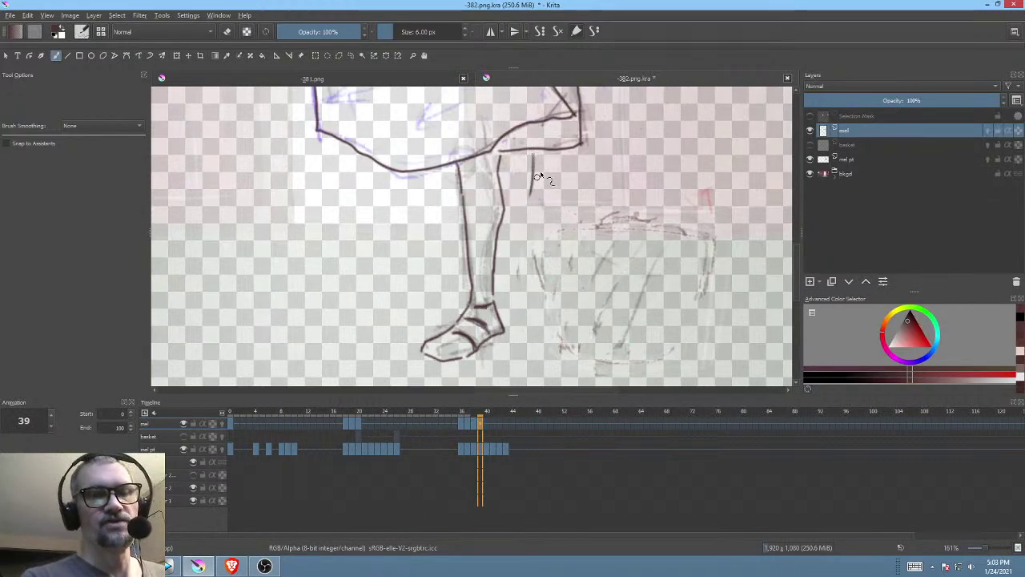
left_click_drag(561, 307, 555, 315)
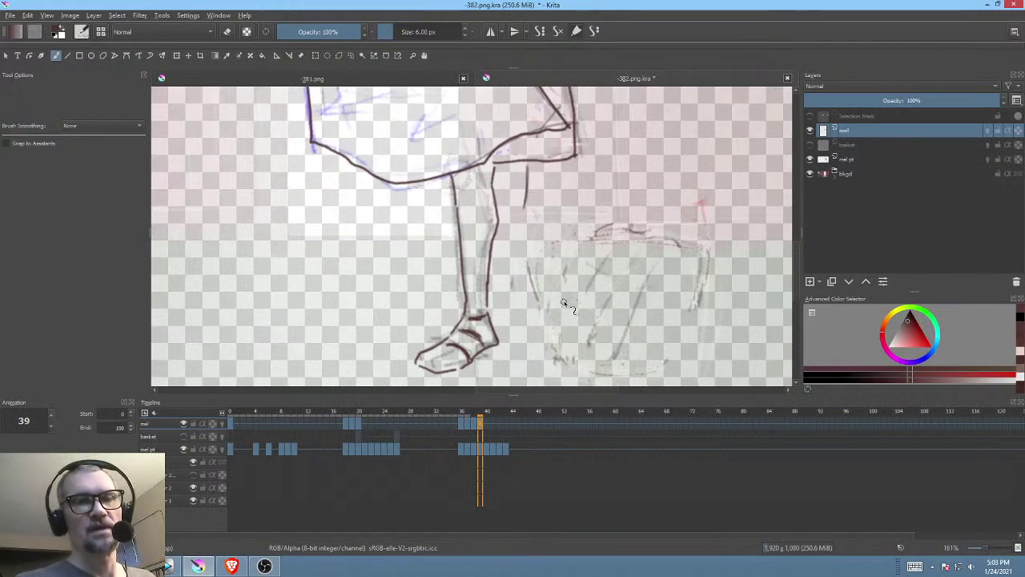
key("Left")
key("Right")
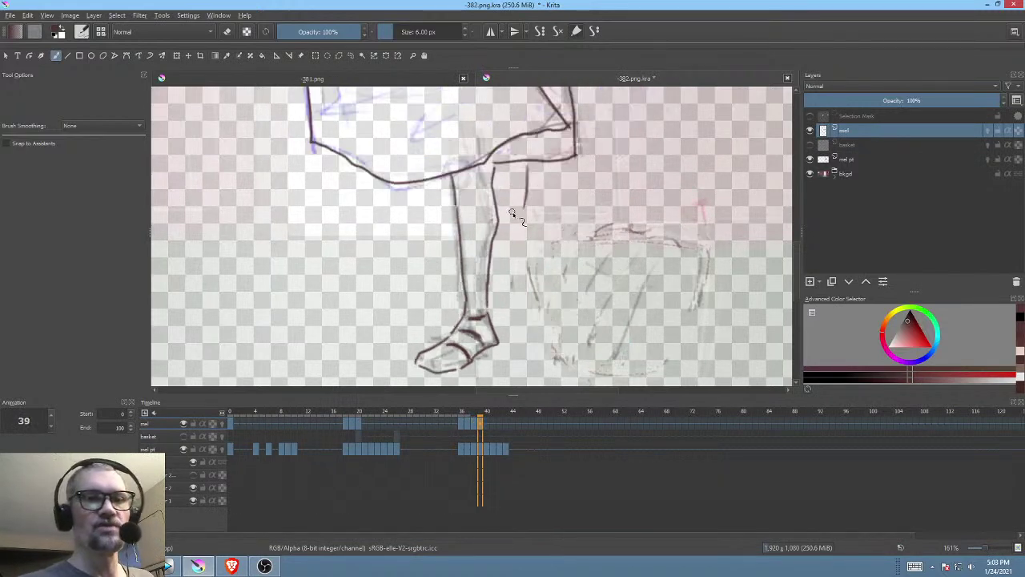
Step: Switch to Vegas Pro, examine the shots in the edit timeline, and return to the Krita drawing
left_click(169, 566)
left_click_drag(268, 459, 279, 436)
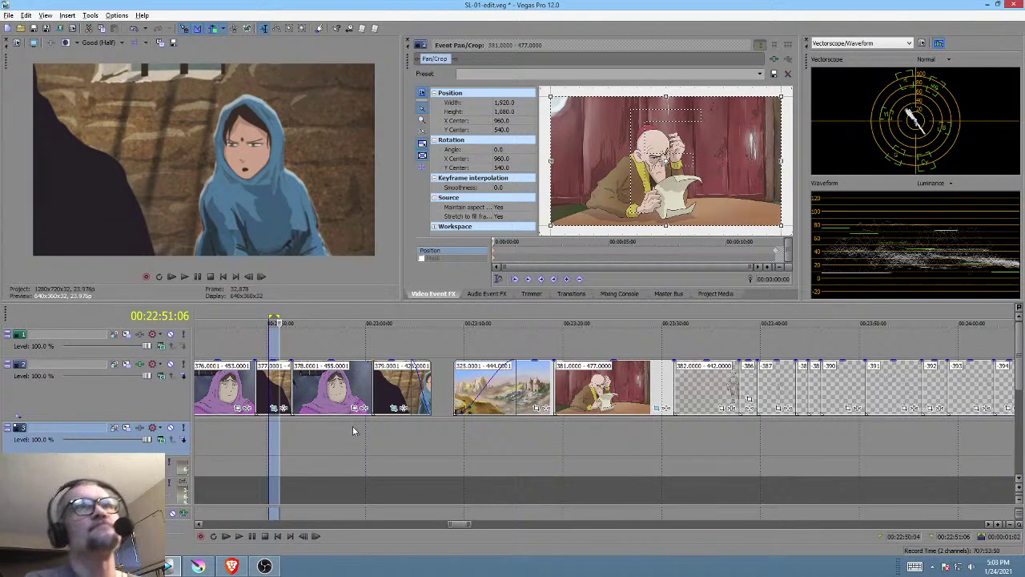
left_click(202, 567)
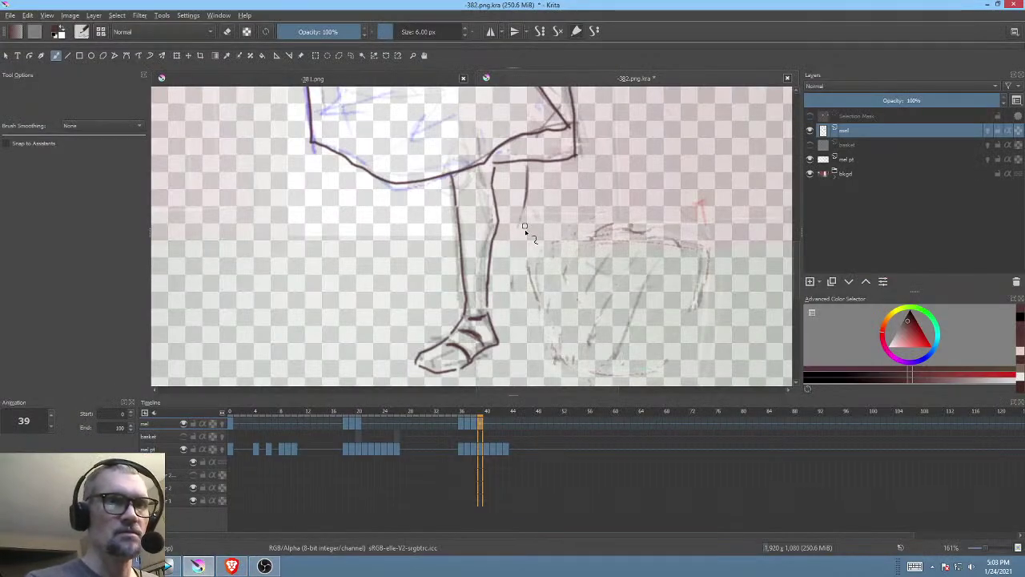
Step: Continue the second leg's inner line down to the heel in frame 39, flipping to frame 38 for reference
key("Left")
key("Right")
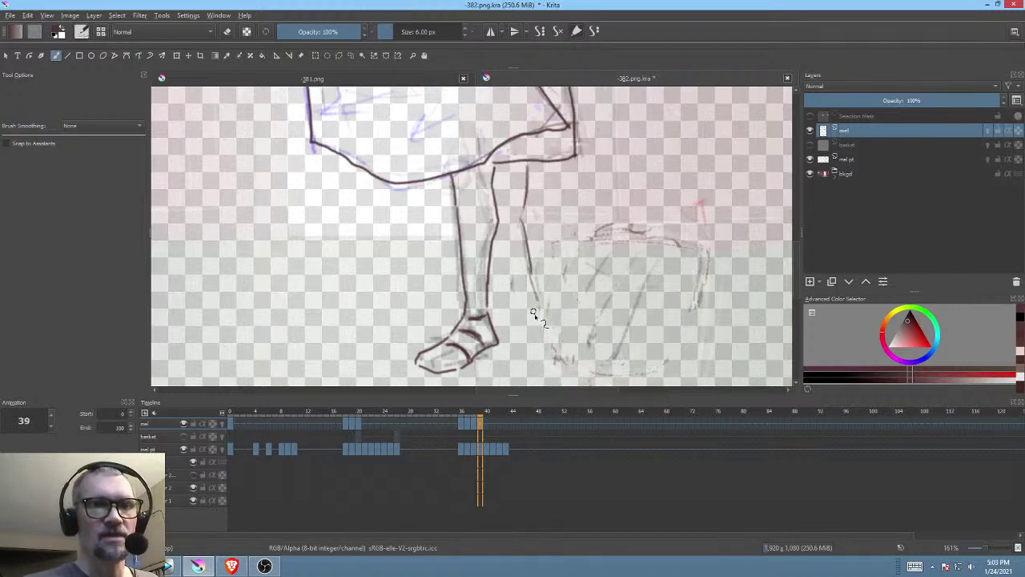
key("Left")
key("Right")
key("Left")
key("Right")
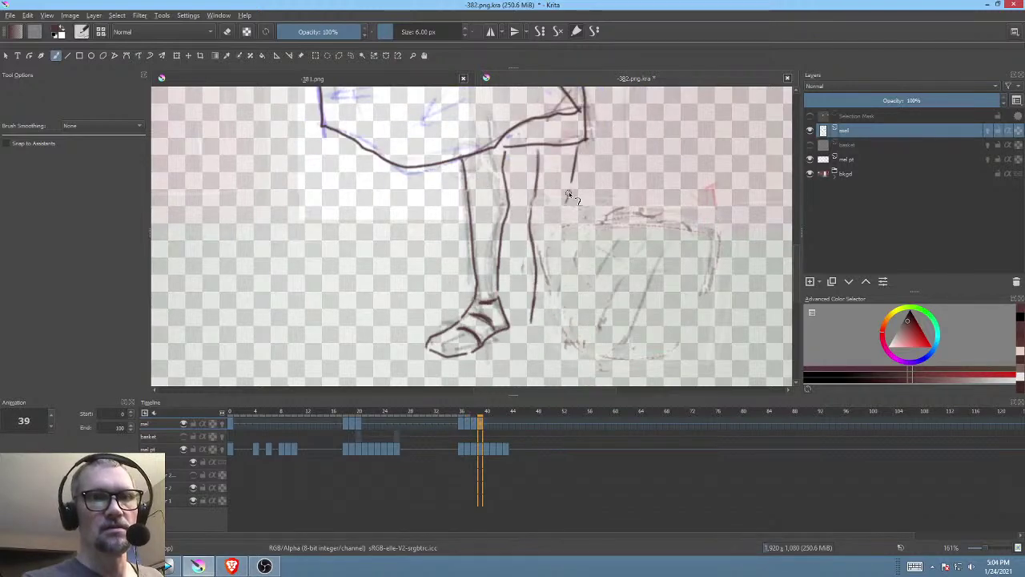
Step: Ink the second leg's outer line from the skirt hem to the ankle and add its knee mark in frame 39
key("Left")
key("Right")
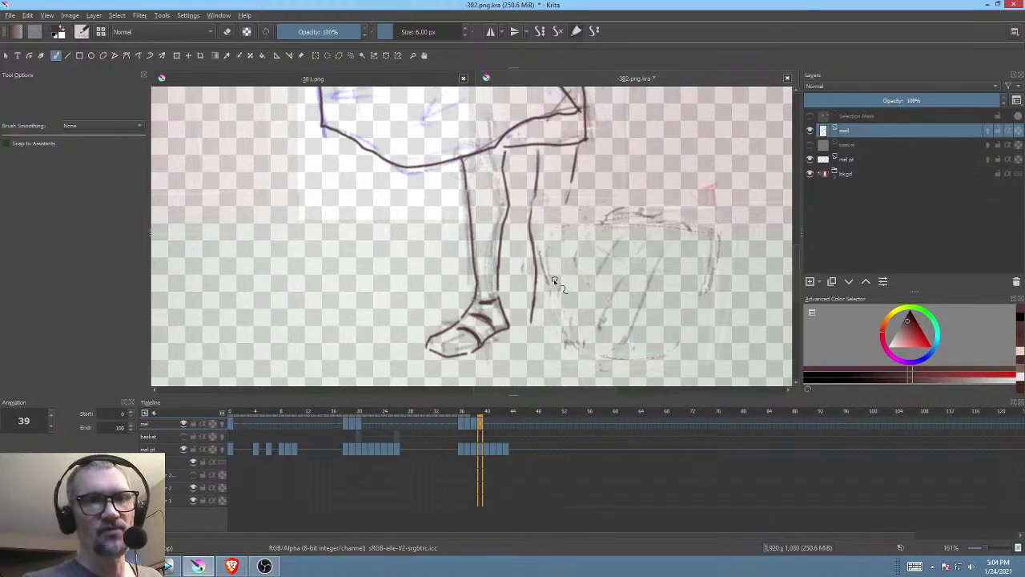
key("Left")
key("Right")
mouse_move(554, 295)
left_mouse_down()
mouse_move(569, 188)
mouse_move(571, 196)
left_mouse_up()
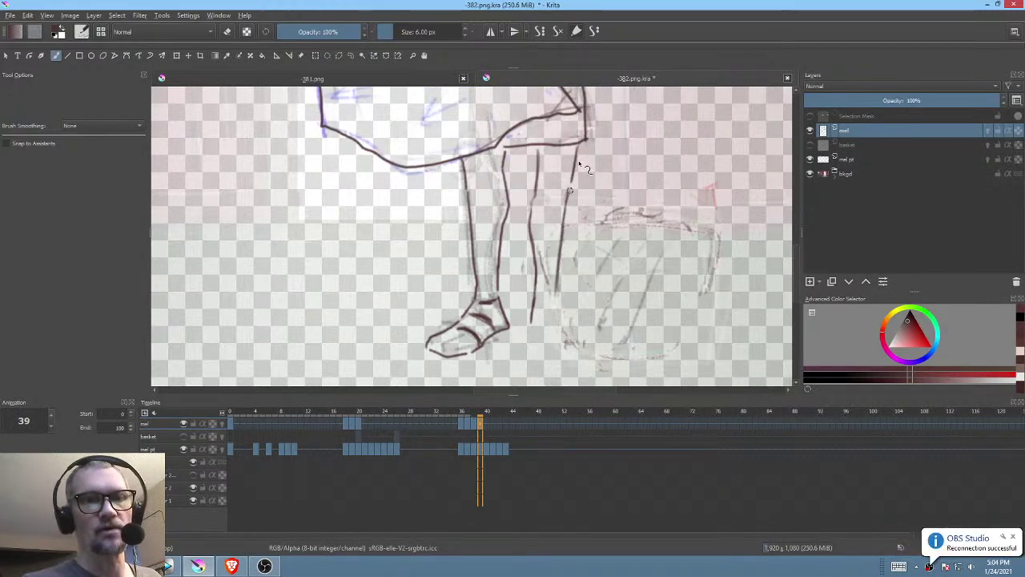
key("Left")
key("Right")
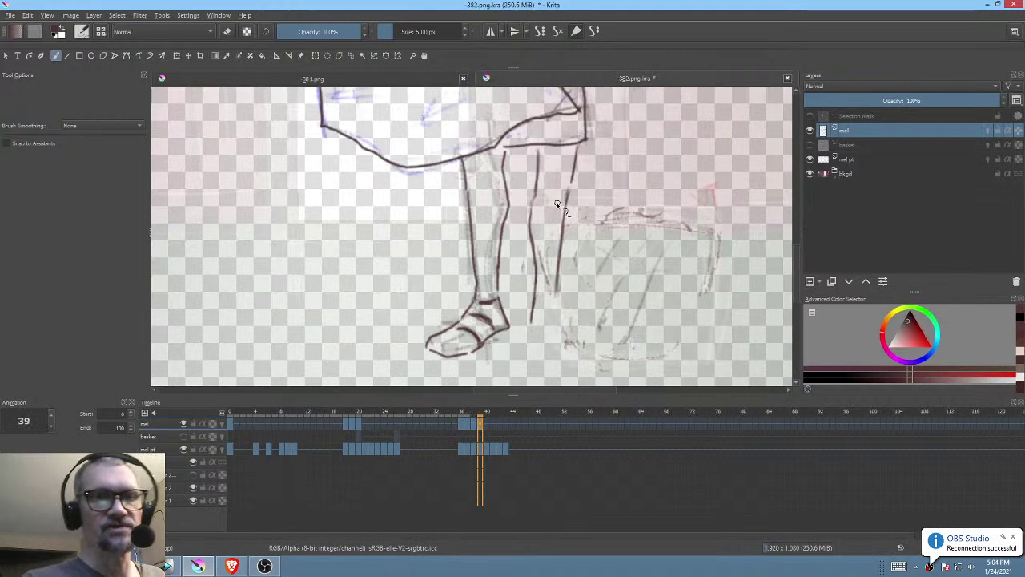
key("Left")
key("Right")
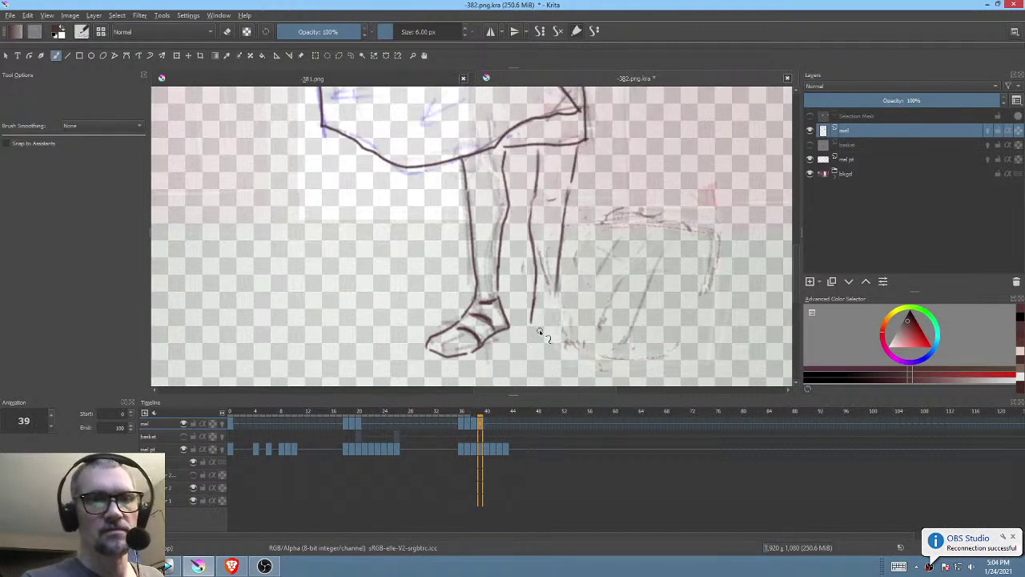
Step: Ink the second foot's heel, sole, toes and instep in frame 39, checking against frame 38
key("Left")
key("Right")
key("Left")
key("Right")
key("Left")
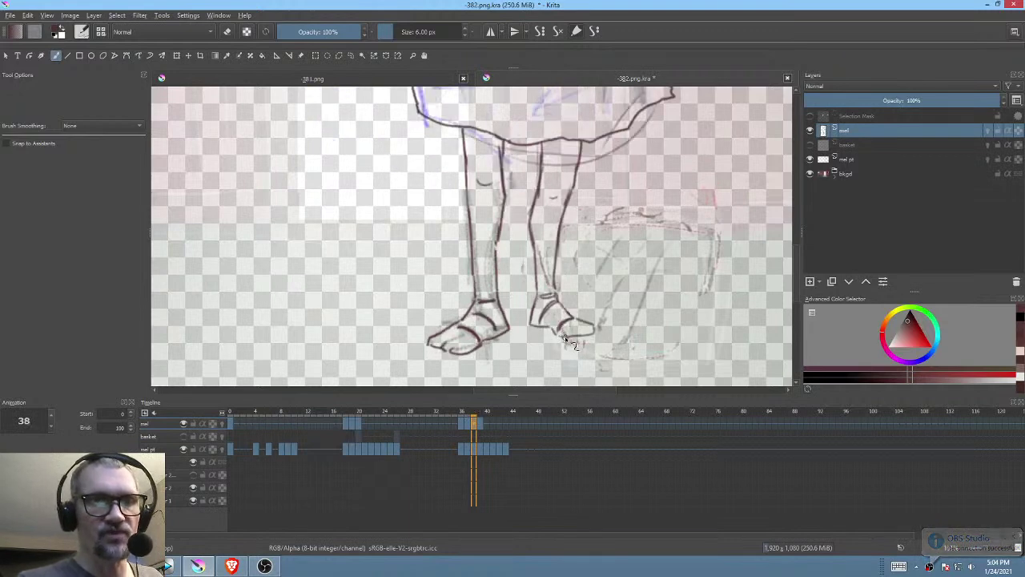
key("Right")
key("Left")
key("Right")
left_click_drag(572, 340, 599, 338)
key("Left")
key("Right")
key("Left")
key("Right")
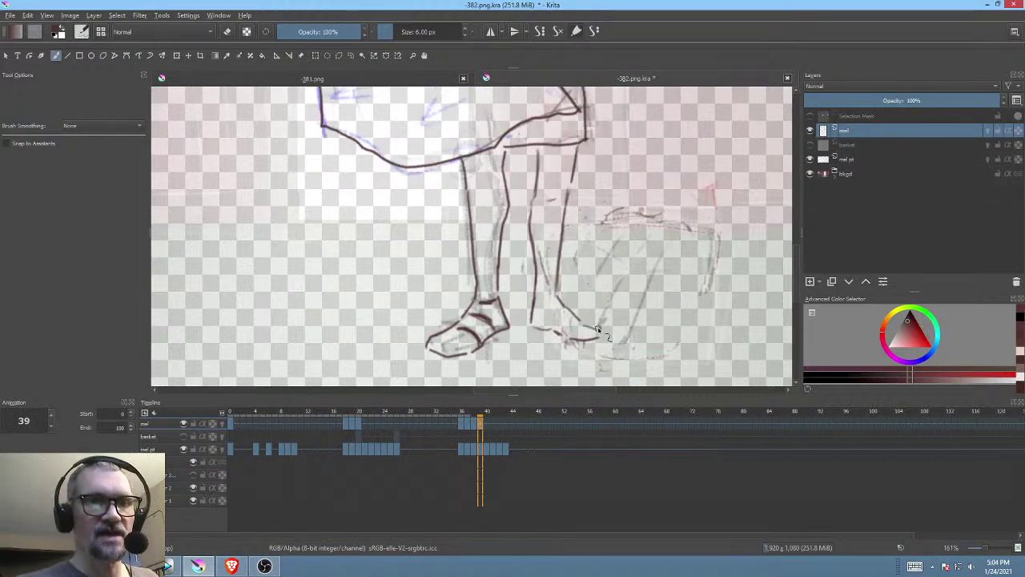
Step: Ink the sandal straps and ankle band on the second foot in frame 39, flipping to frame 38 for reference
key("Left")
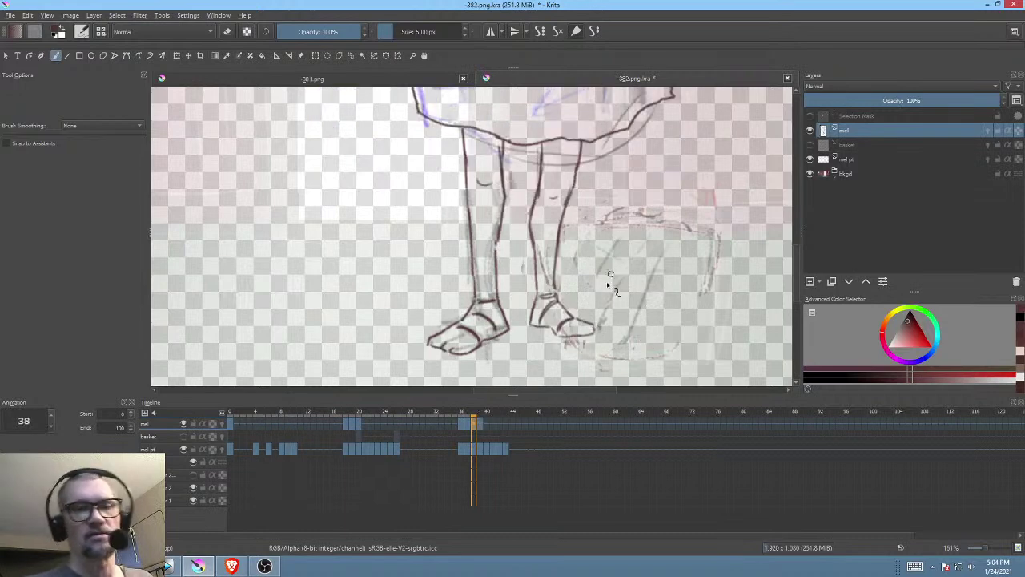
key("Right")
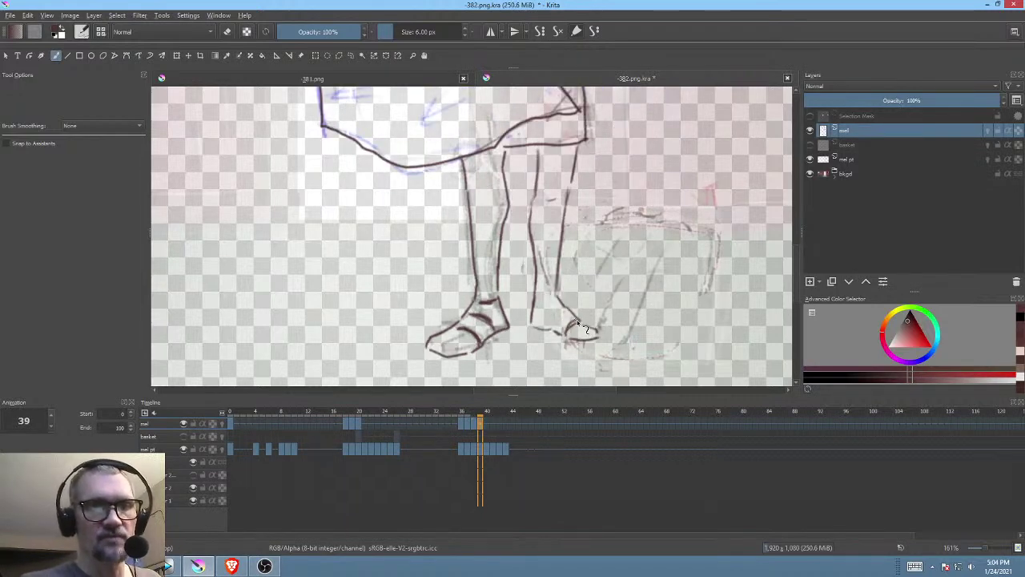
key("Left")
key("Right")
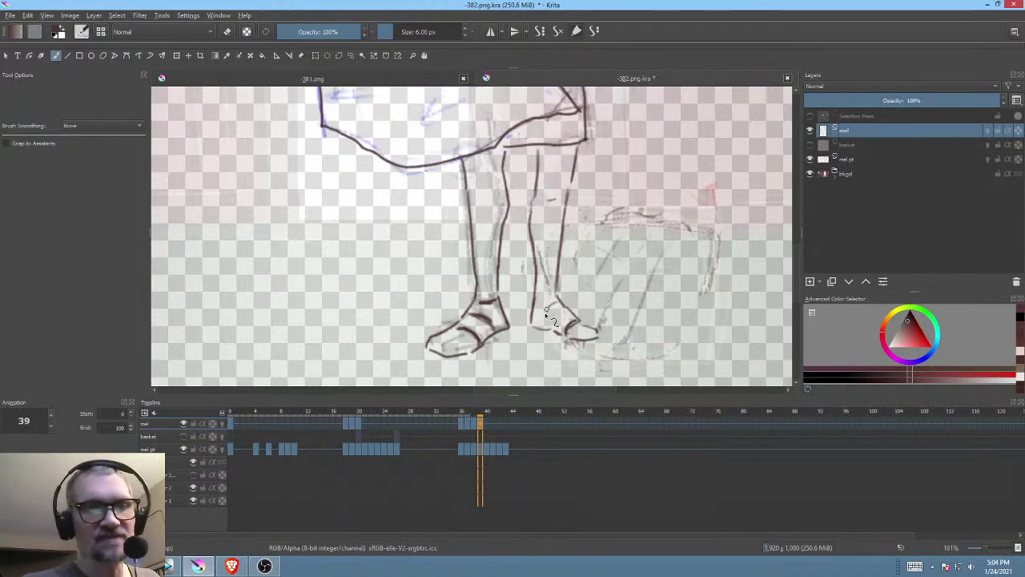
key("Left")
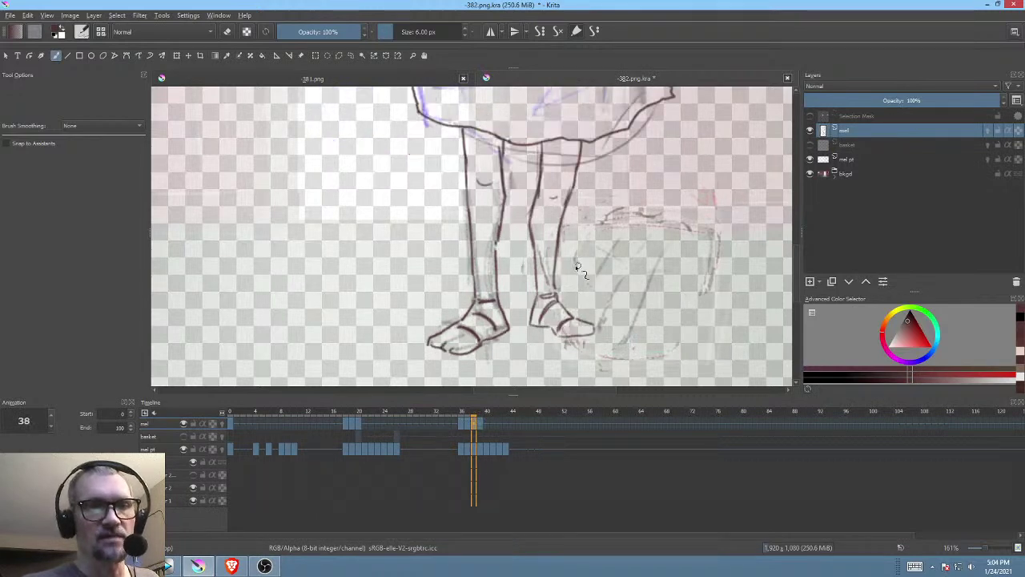
key("Right")
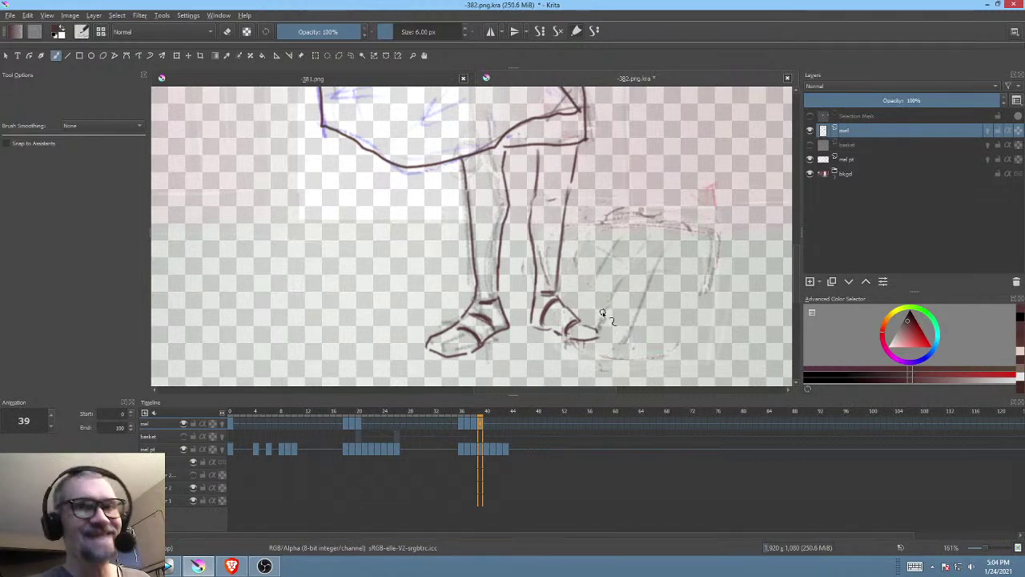
left_click_drag(602, 327, 609, 320)
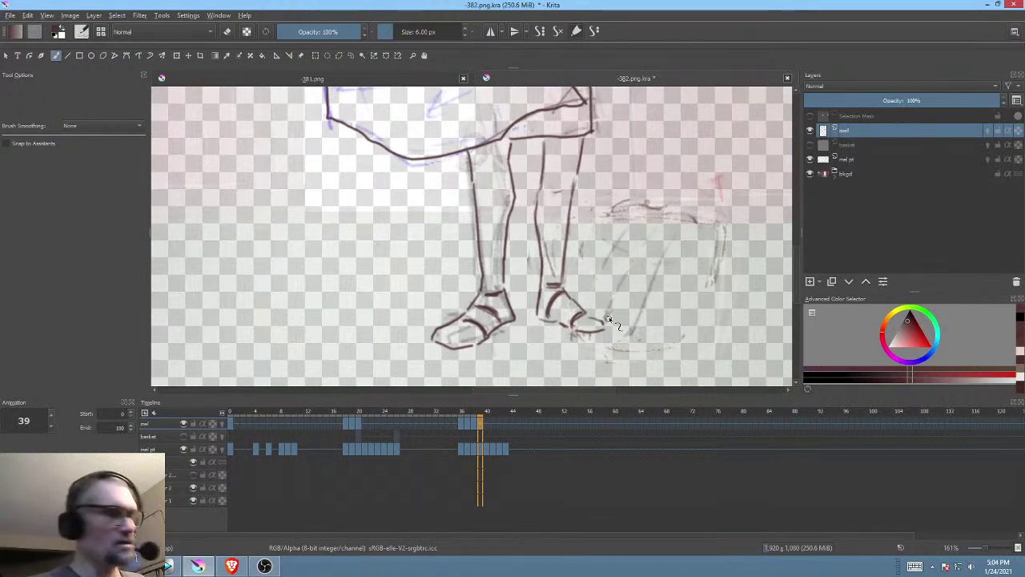
key("Left")
key("Right")
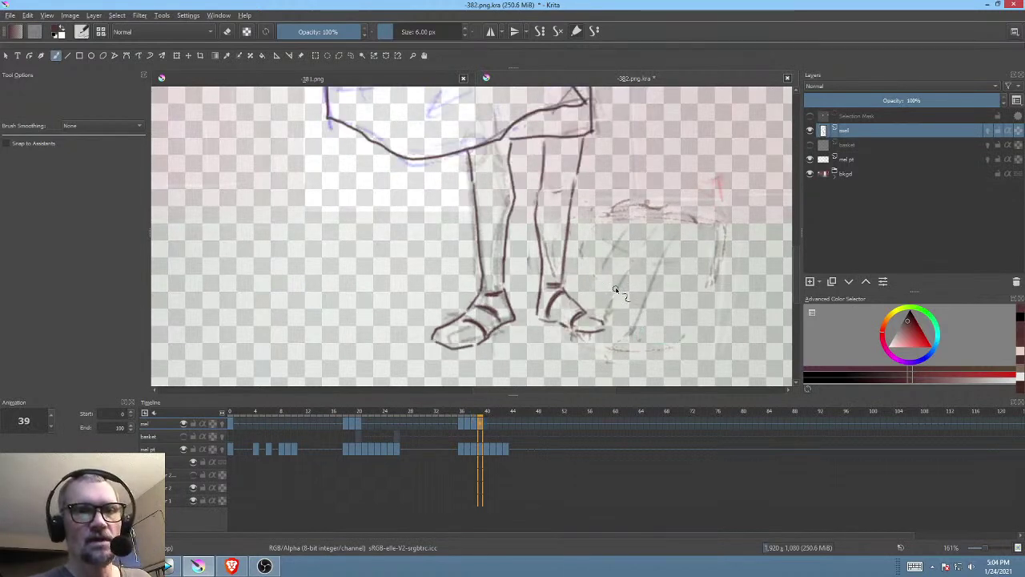
Step: Compare the full figure's pose across frames 37, 38 and 39
scroll(599, 286, "down", 5)
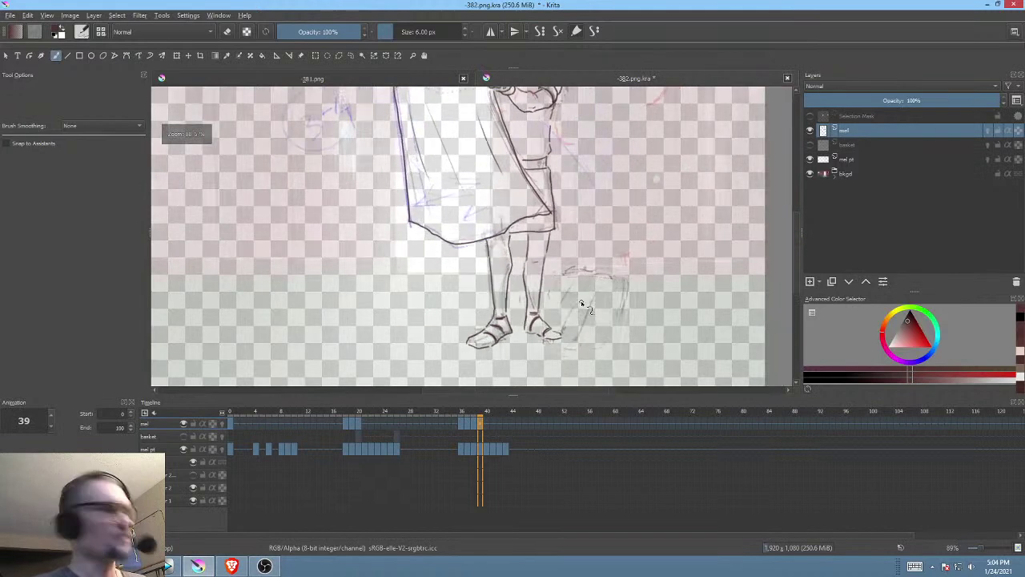
key("Left")
key("Left")
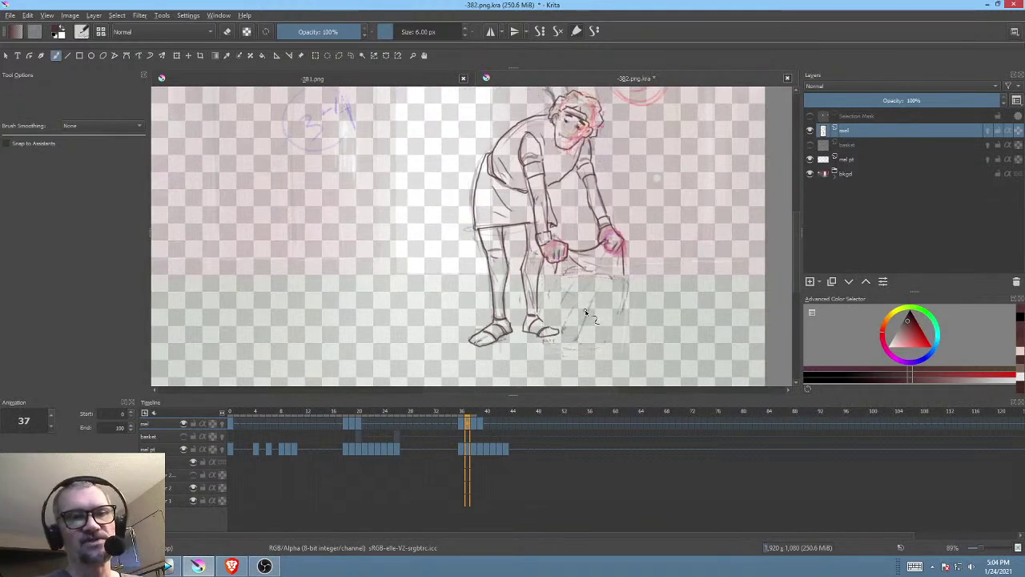
key("Right")
key("Right")
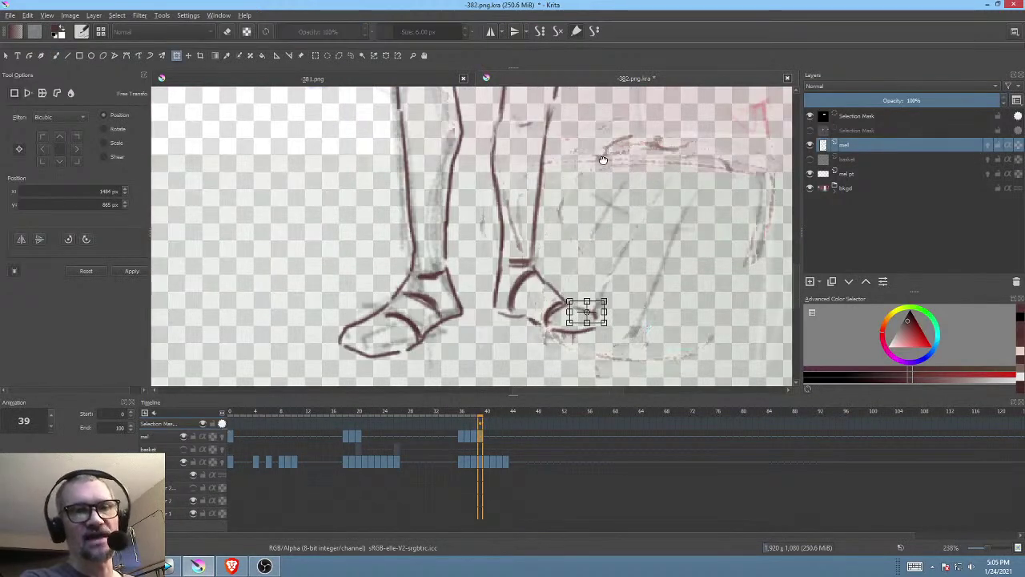
Step: Leave the transform on the second foot's toe tip, return to the brush at the shoulders and clear the selection
left_click_drag(603, 159, 579, 286)
key("Escape")
scroll(584, 209, "down", 1)
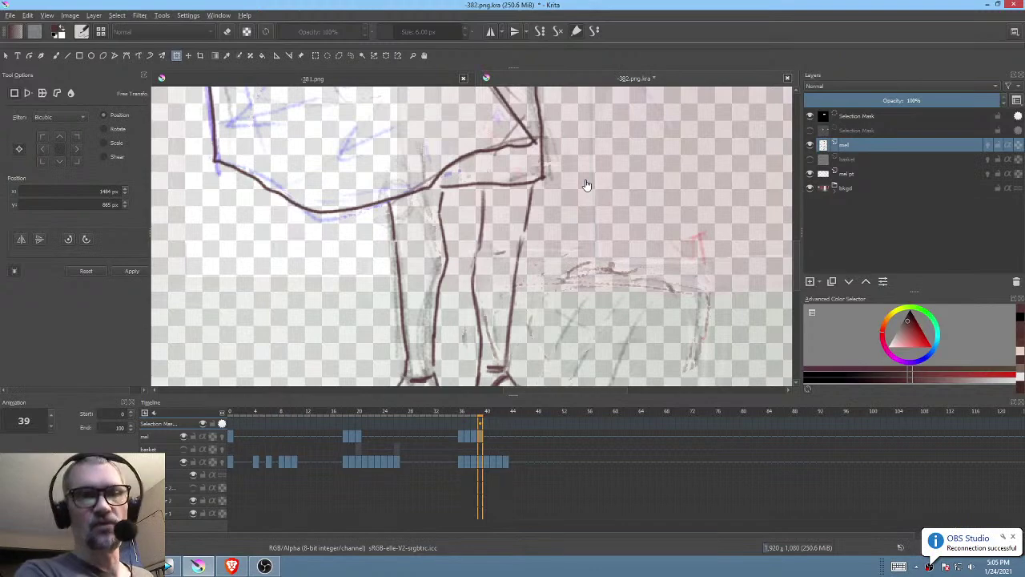
left_click_drag(586, 185, 591, 213)
scroll(590, 218, "down", 4)
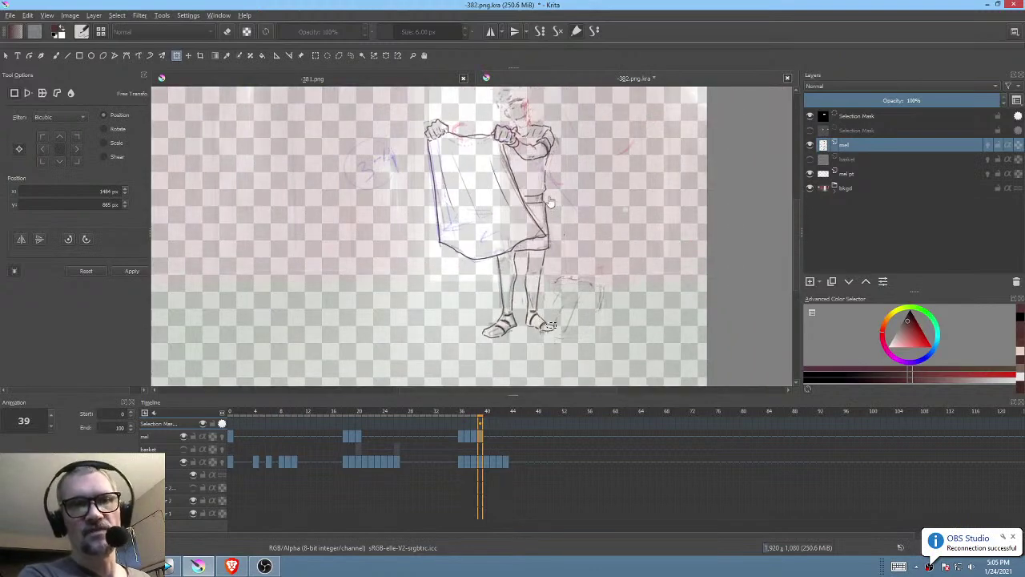
scroll(551, 202, "up", 5)
left_click_drag(571, 157, 588, 248)
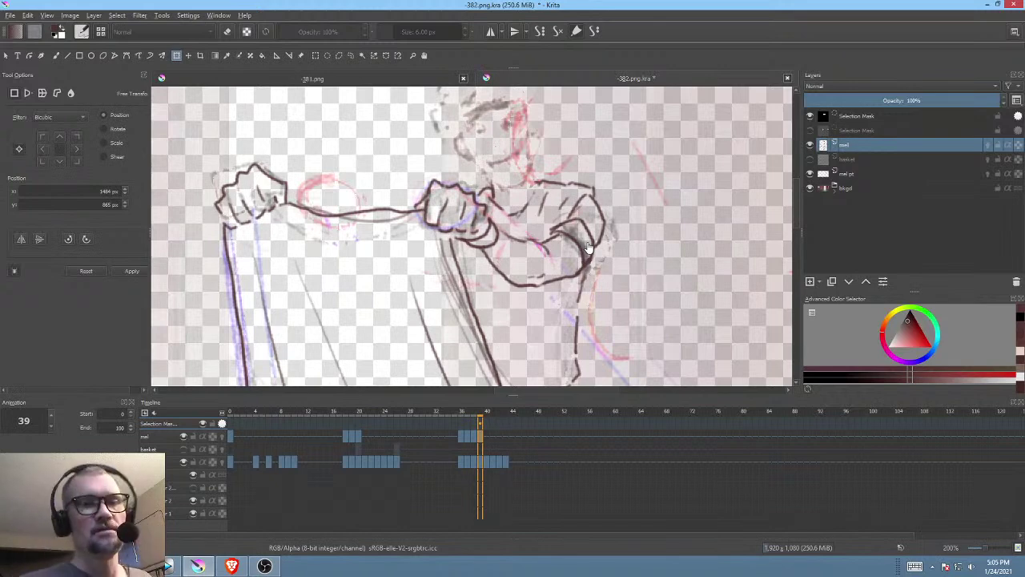
left_click_drag(566, 238, 571, 264)
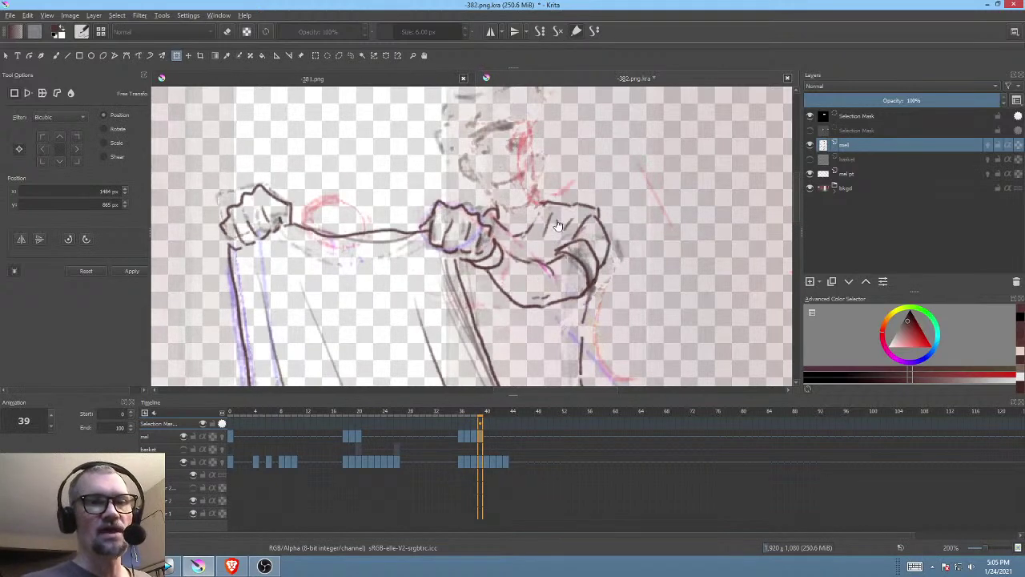
left_click_drag(532, 223, 582, 186)
scroll(560, 192, "up", 2)
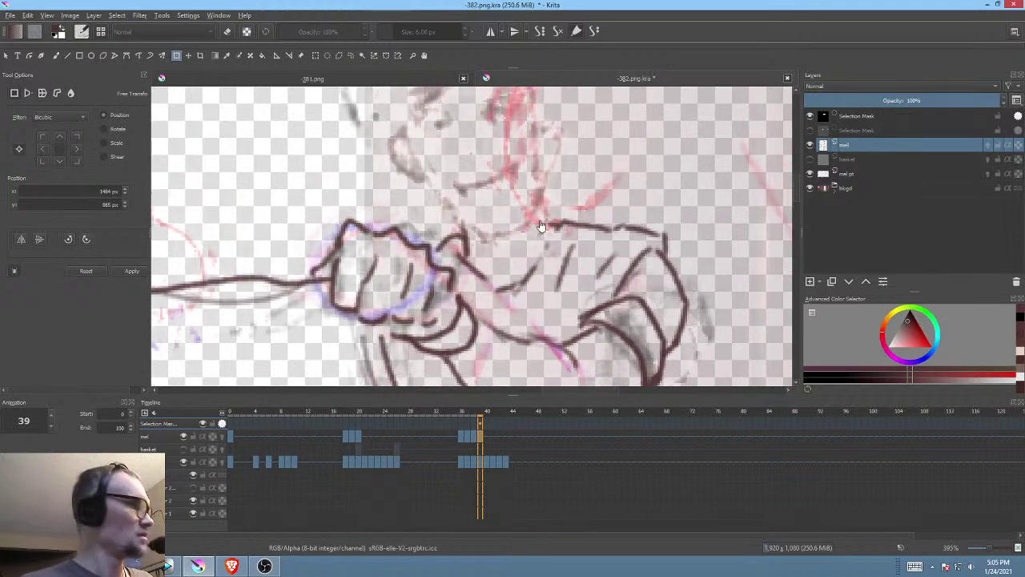
key("b")
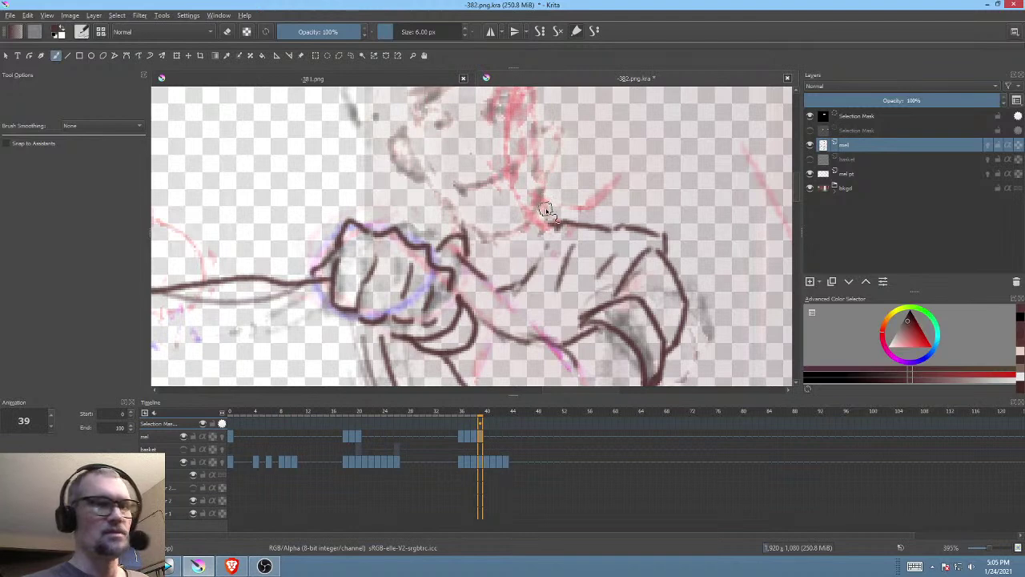
key("ctrl+shift+a")
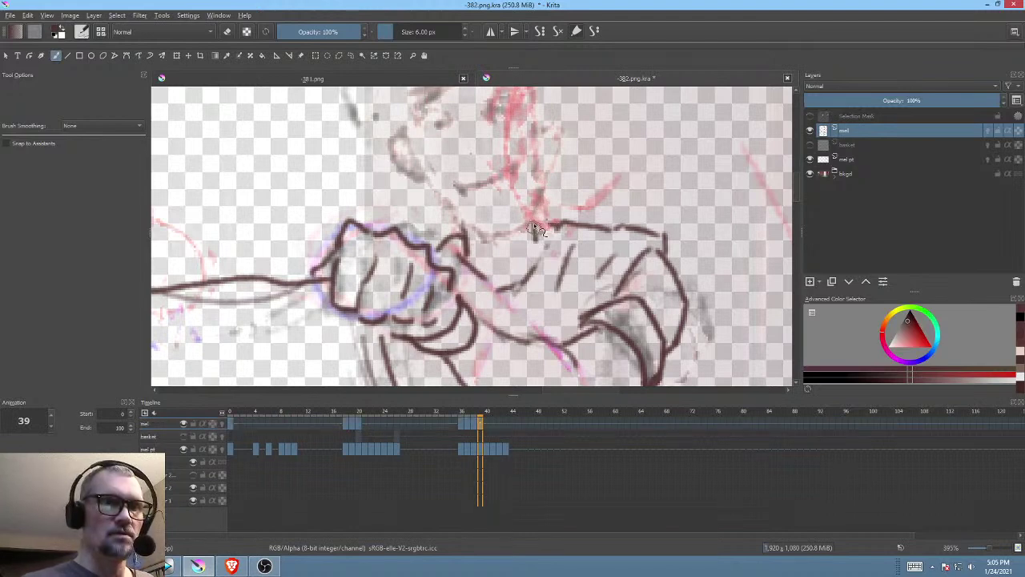
Step: Ink both ears of the head over the sketch in frame 39, flipping to frame 38 for reference
mouse_move(535, 225)
left_mouse_down()
mouse_move(549, 217)
mouse_move(576, 233)
mouse_move(588, 216)
mouse_move(577, 295)
left_mouse_up()
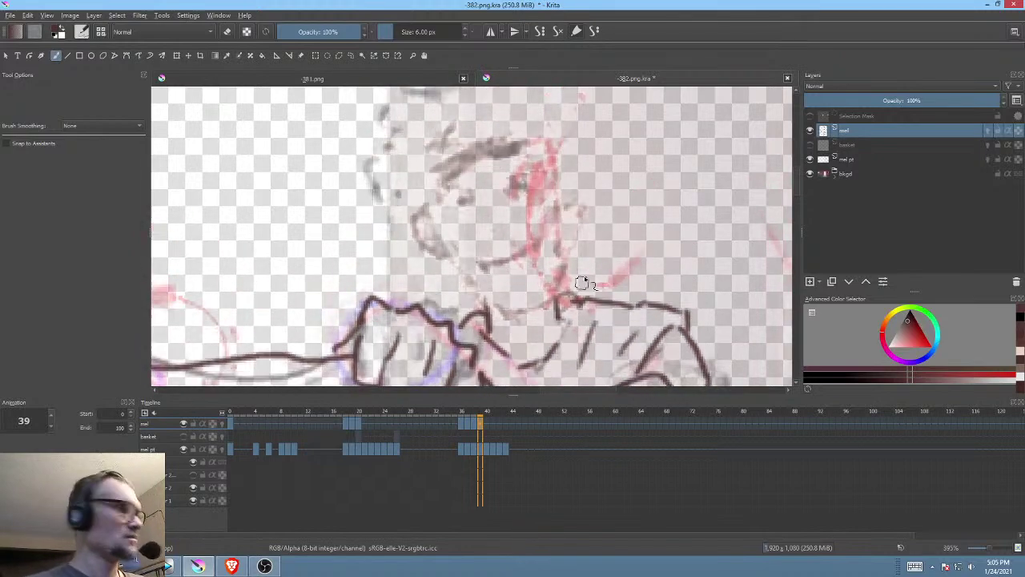
key("Left")
key("Right")
key("Left")
key("Right")
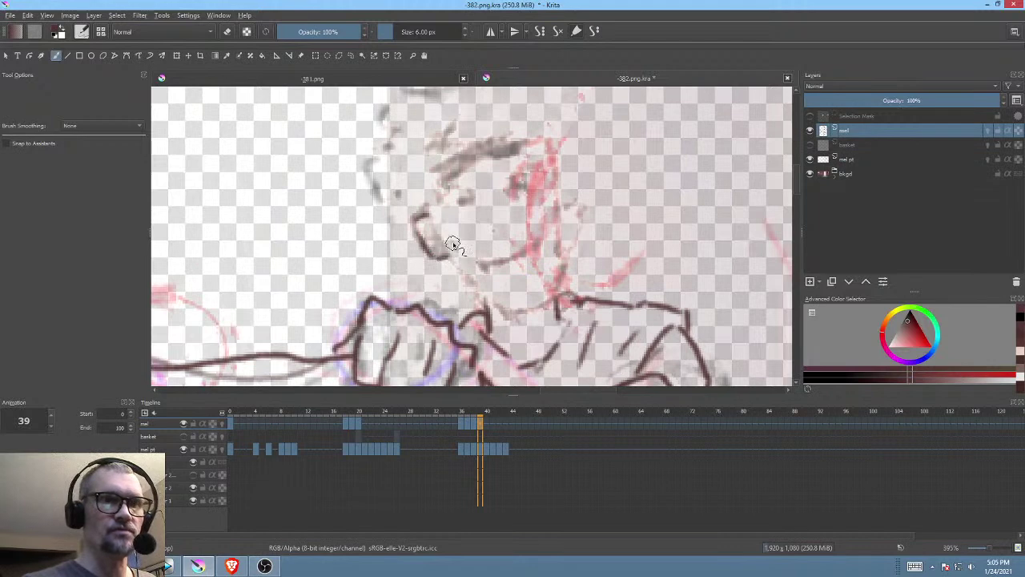
key("Left")
key("Right")
key("Left")
key("Right")
mouse_move(563, 174)
left_mouse_down()
mouse_move(578, 210)
mouse_move(564, 221)
mouse_move(627, 201)
left_mouse_up()
key("Left")
key("Right")
Step: Ink the jawline from both ears down around the chin in frame 39, checking against frame 38
mouse_move(479, 217)
left_mouse_down()
mouse_move(496, 251)
mouse_move(490, 237)
mouse_move(519, 272)
left_mouse_up()
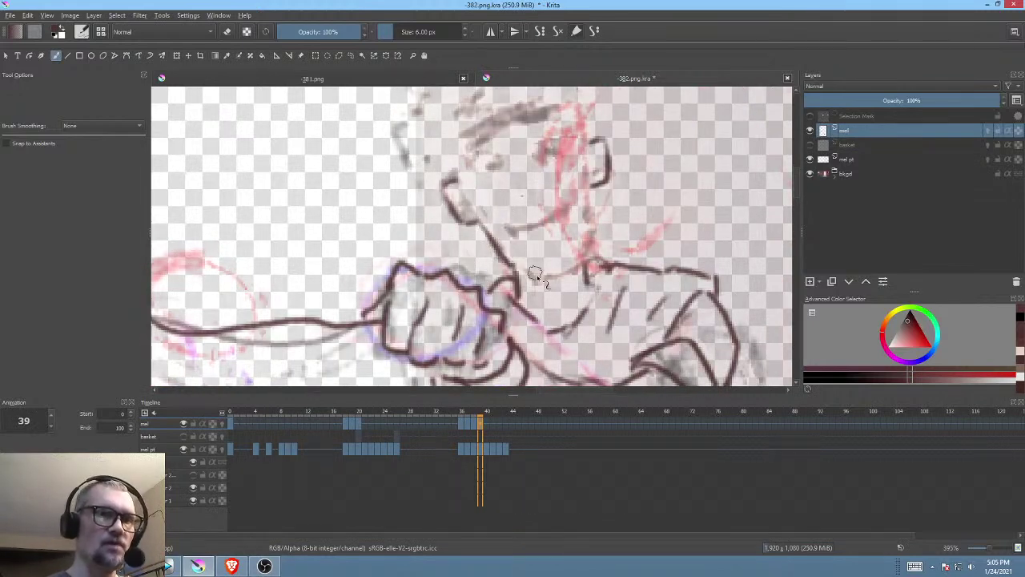
key("Left")
key("Right")
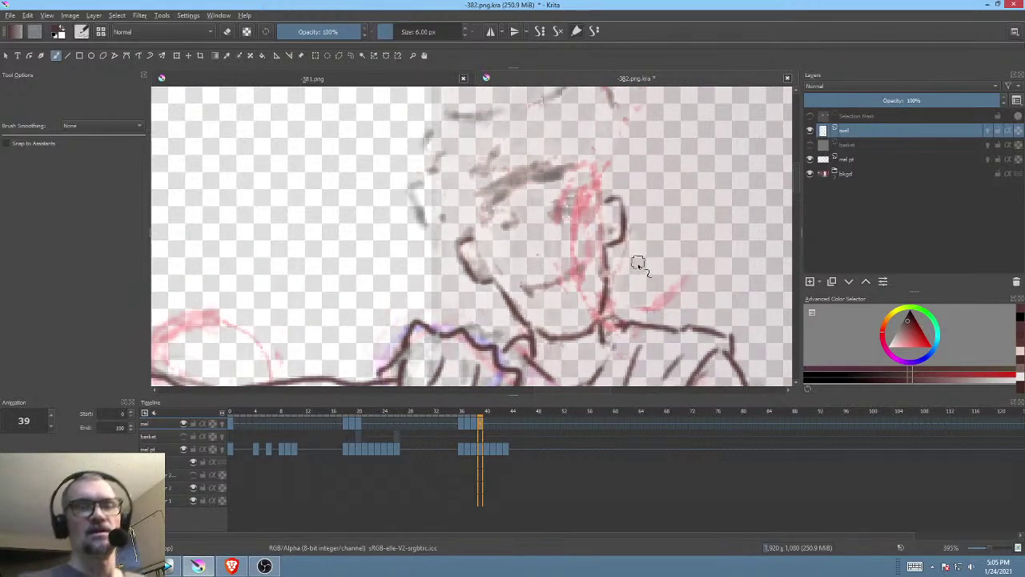
key("Left")
key("Right")
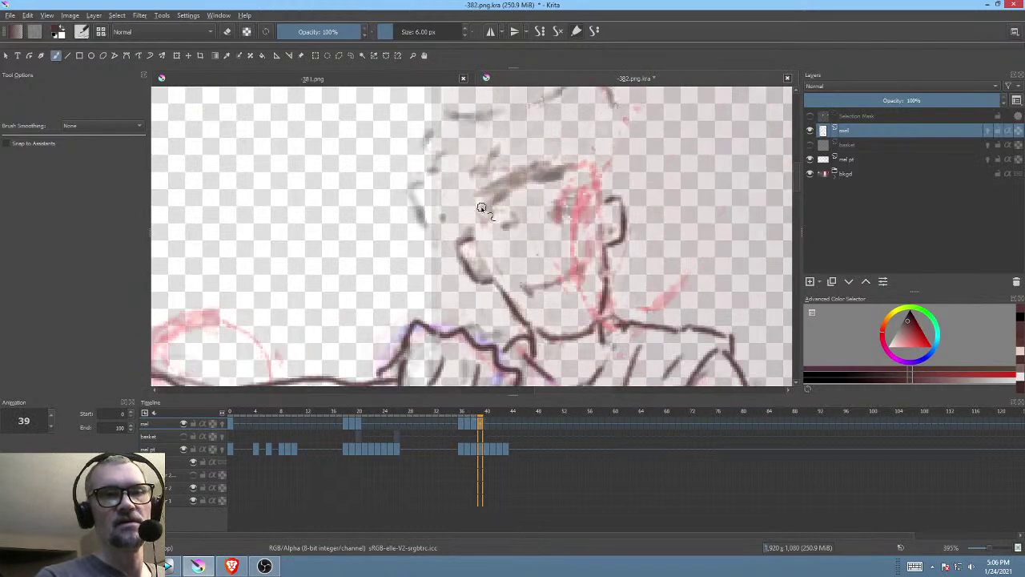
Step: Ink the lower and upper edges of the headband in frame 39 and compare them with frame 38
left_click_drag(482, 206, 571, 173)
left_click_drag(475, 175, 552, 153)
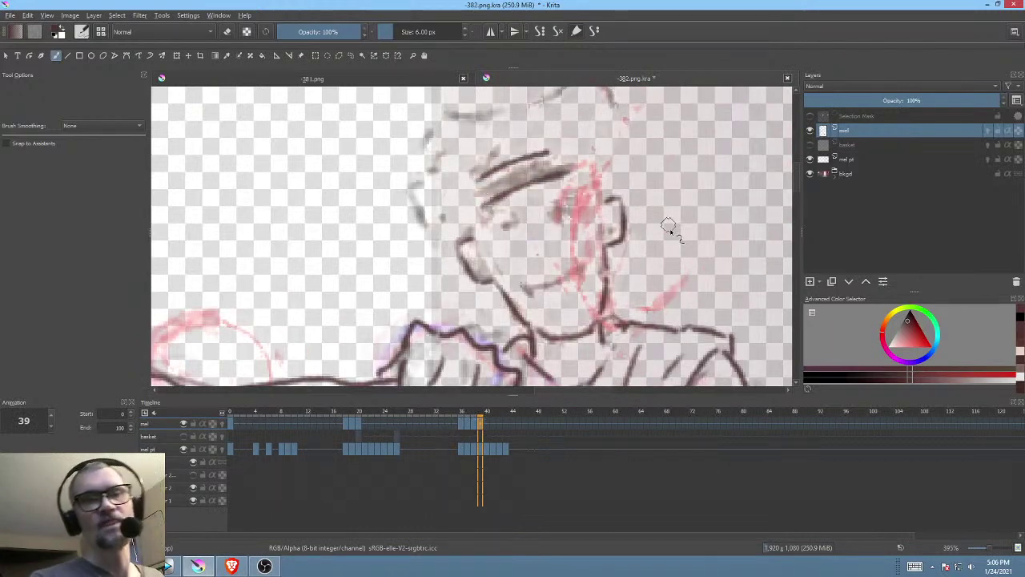
left_click_drag(649, 240, 668, 256)
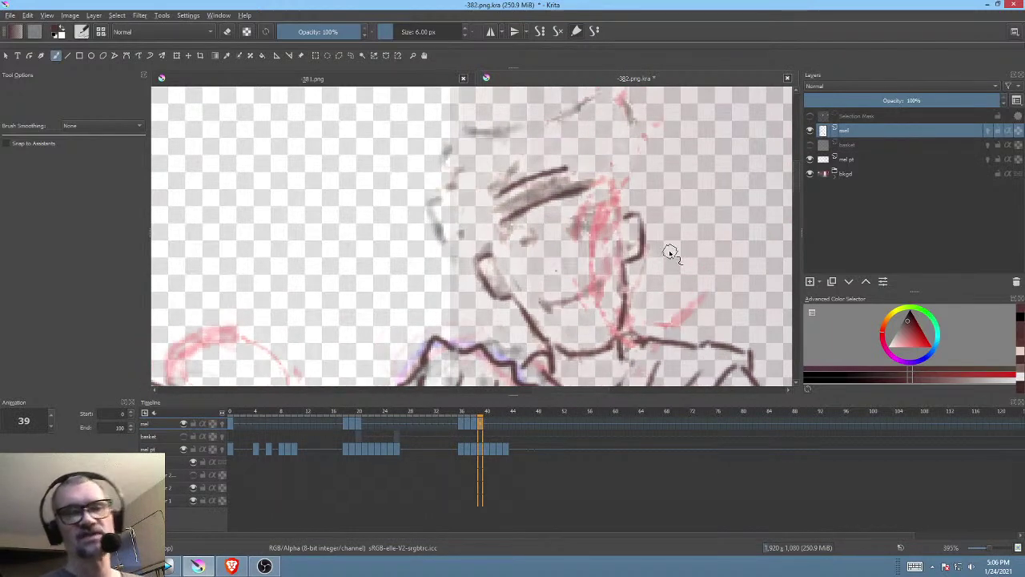
key("Left")
key("Right")
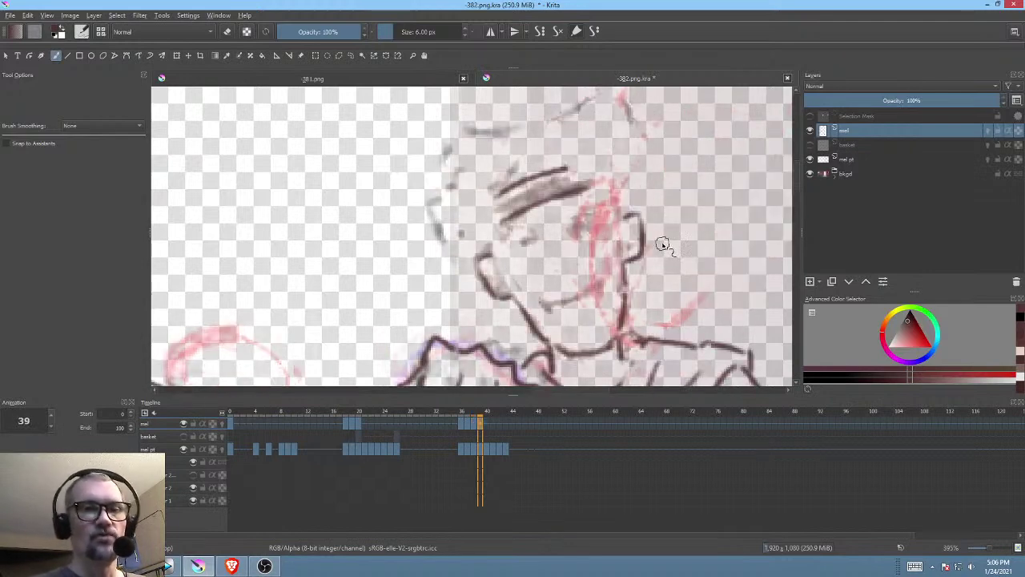
Step: Ink both eyes below the headband in frame 39, using the faces in frames 37 and 38 as reference
key("Left")
key("Left")
key("Right")
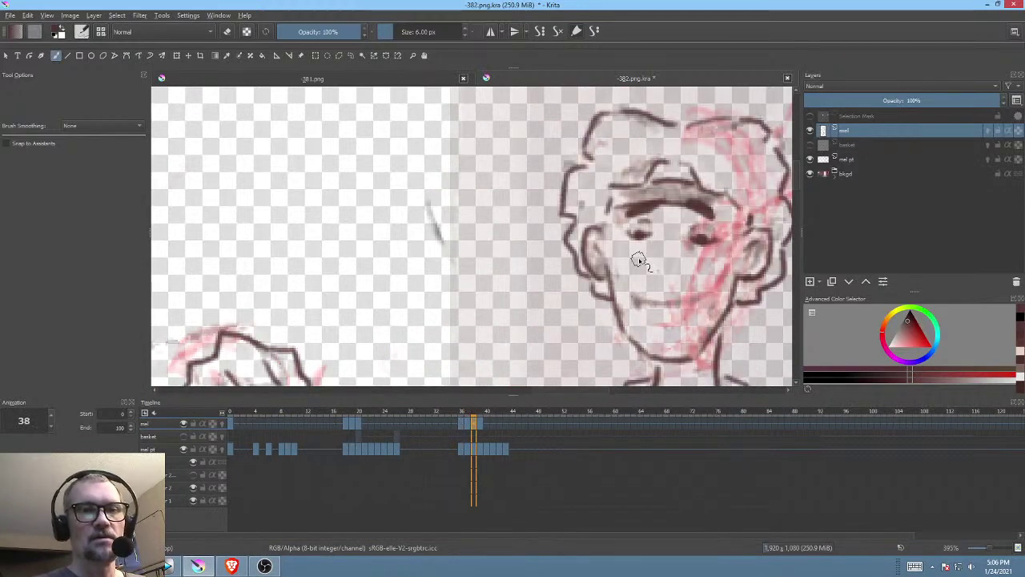
left_click_drag(641, 259, 573, 304)
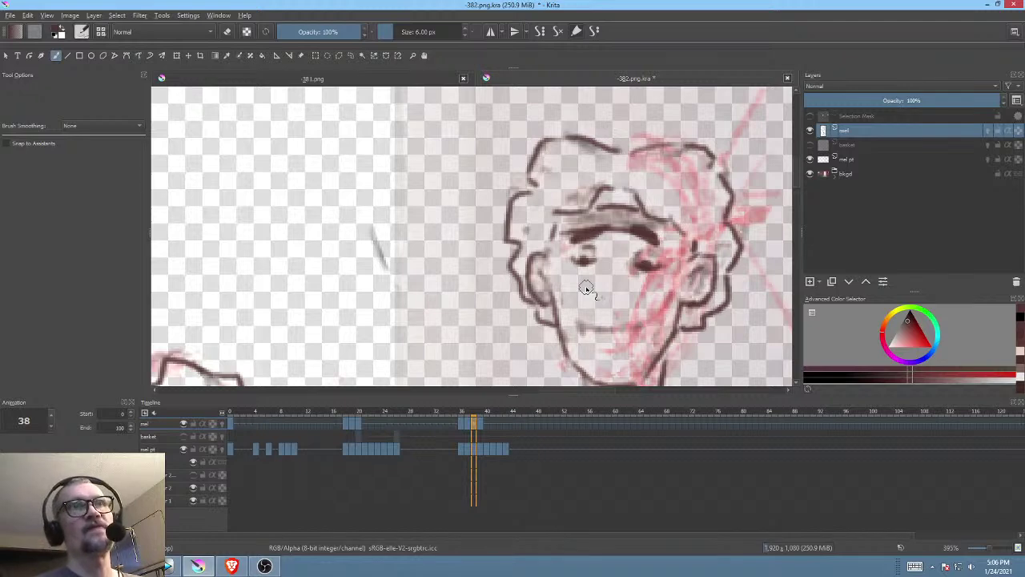
key("period")
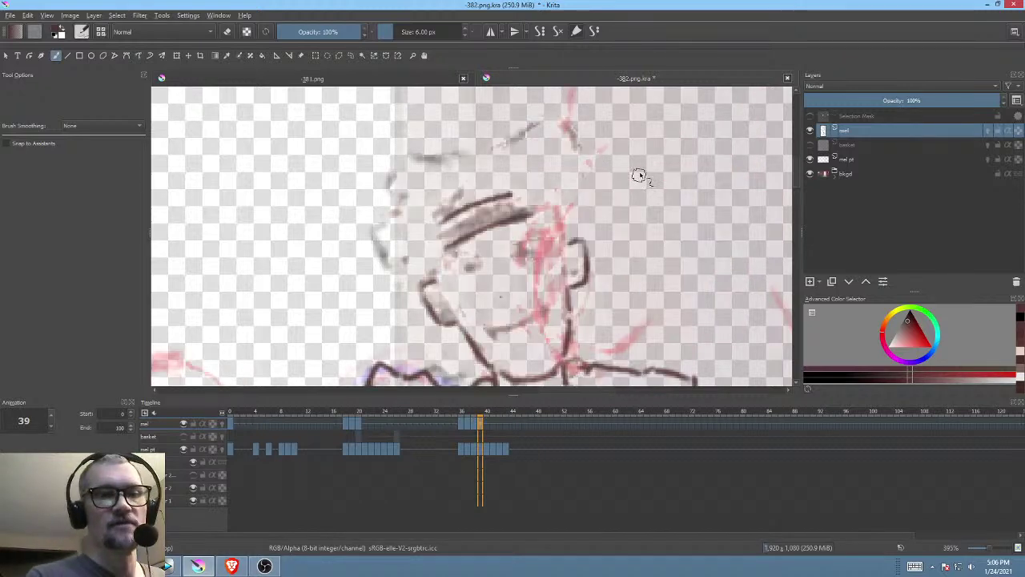
key("comma")
key("period")
left_click_drag(478, 271, 553, 255)
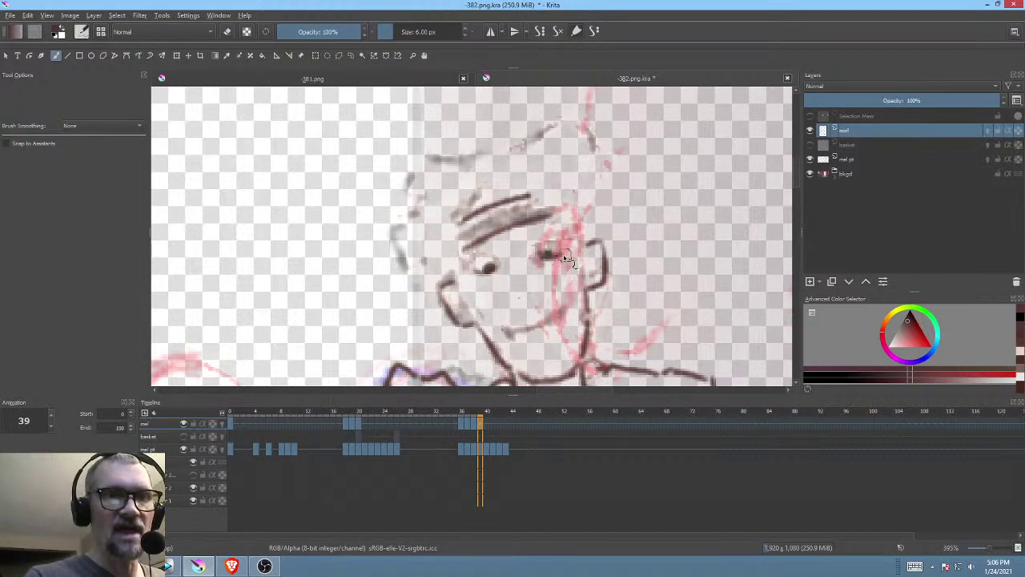
key("comma")
key("period")
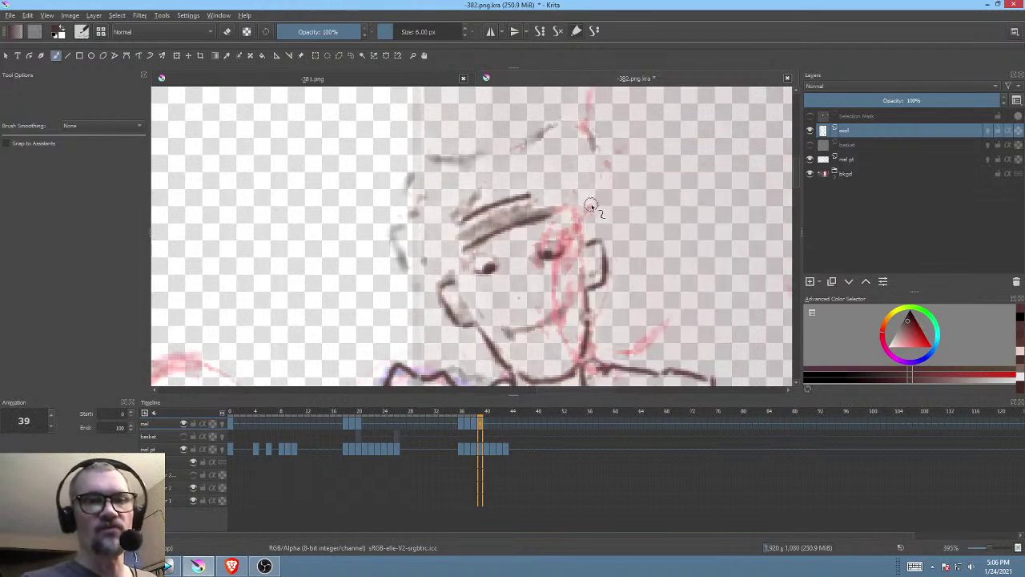
Step: Ink both eyebrows and the hair strands at the near end of the headband in frame 39, checking frame 38
left_click_drag(470, 251, 558, 228)
key("comma")
key("period")
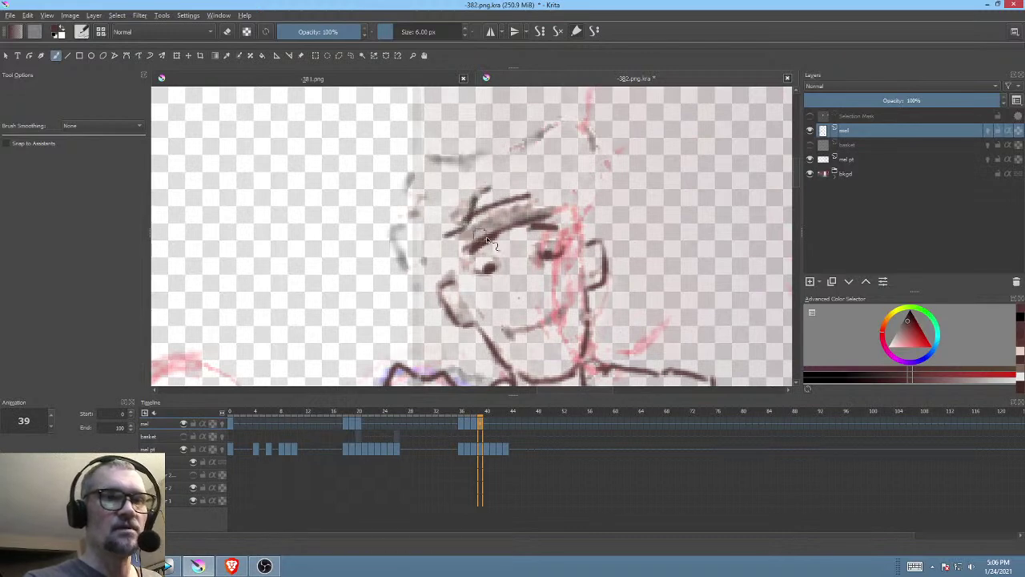
key("comma")
key("period")
Step: Ink the small forelock curls above the headband in frame 39
left_click_drag(514, 189, 538, 203)
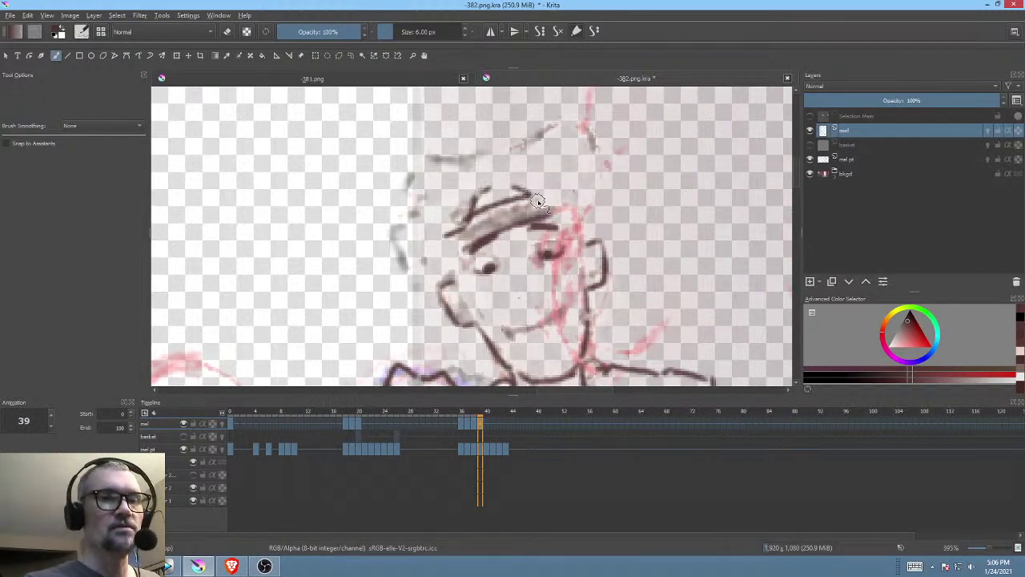
left_click(508, 188)
left_click_drag(579, 176, 610, 171)
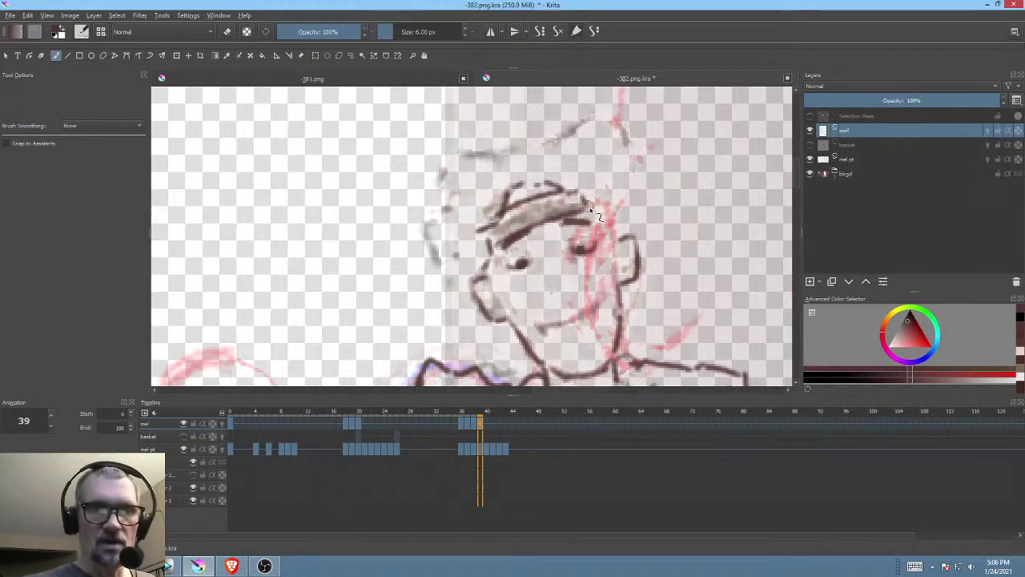
Step: Ink the hair outline from the front of the crown down to the near ear in frame 39, checking frame 38
key("comma")
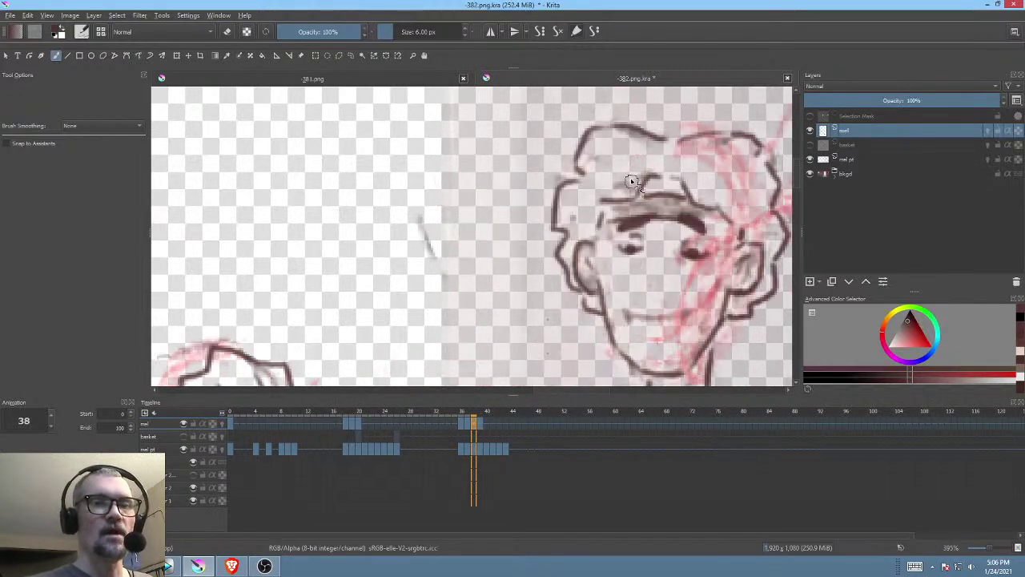
key("period")
left_click_drag(512, 143, 462, 150)
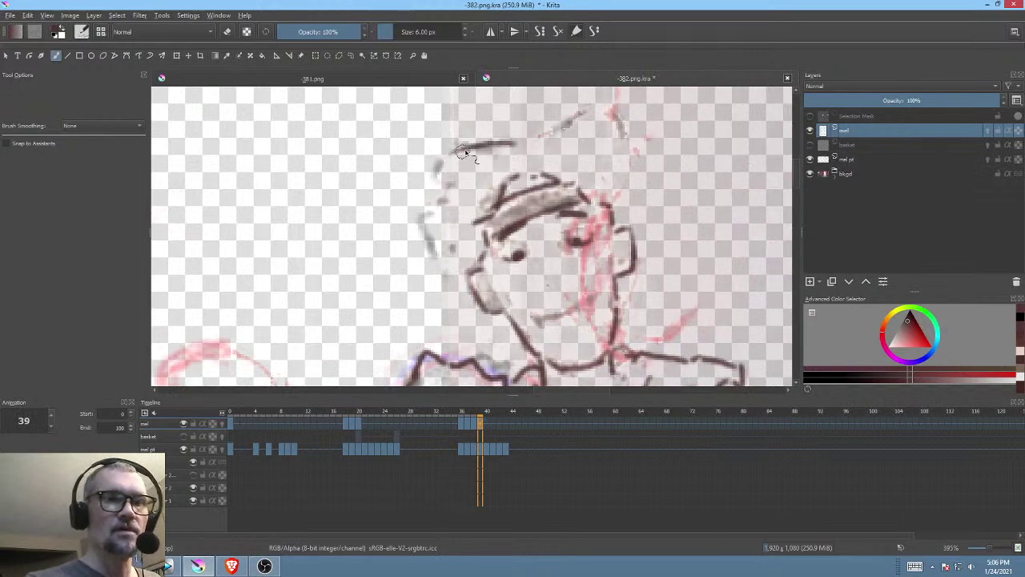
key("comma")
key("period")
key("comma")
key("period")
left_click_drag(442, 250, 459, 289)
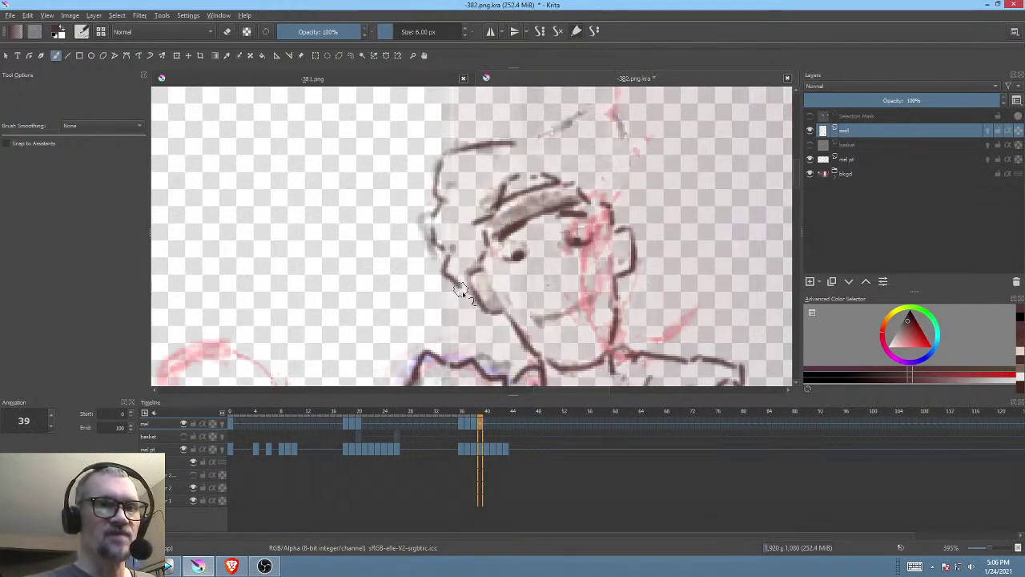
Step: Ink the remaining hair outline over the crown and down behind the far ear in frame 39, comparing with frame 38
left_click_drag(593, 268, 497, 343)
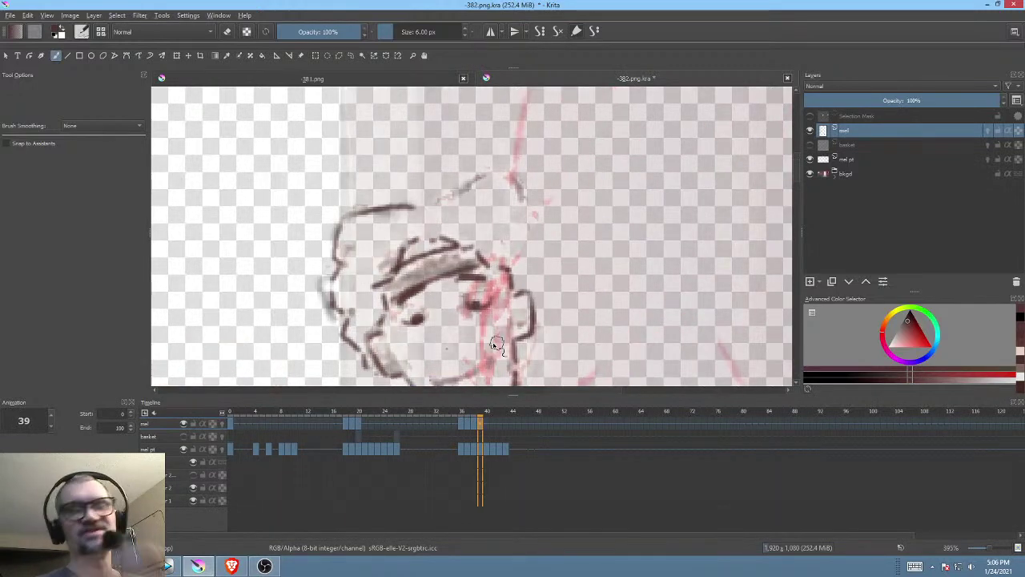
key("comma")
key("period")
mouse_move(422, 210)
left_mouse_down()
mouse_move(520, 174)
mouse_move(501, 183)
mouse_move(530, 209)
mouse_move(521, 212)
mouse_move(543, 245)
mouse_move(545, 338)
mouse_move(567, 280)
mouse_move(587, 290)
mouse_move(624, 239)
left_mouse_up()
key("comma")
key("period")
key("comma")
key("period")
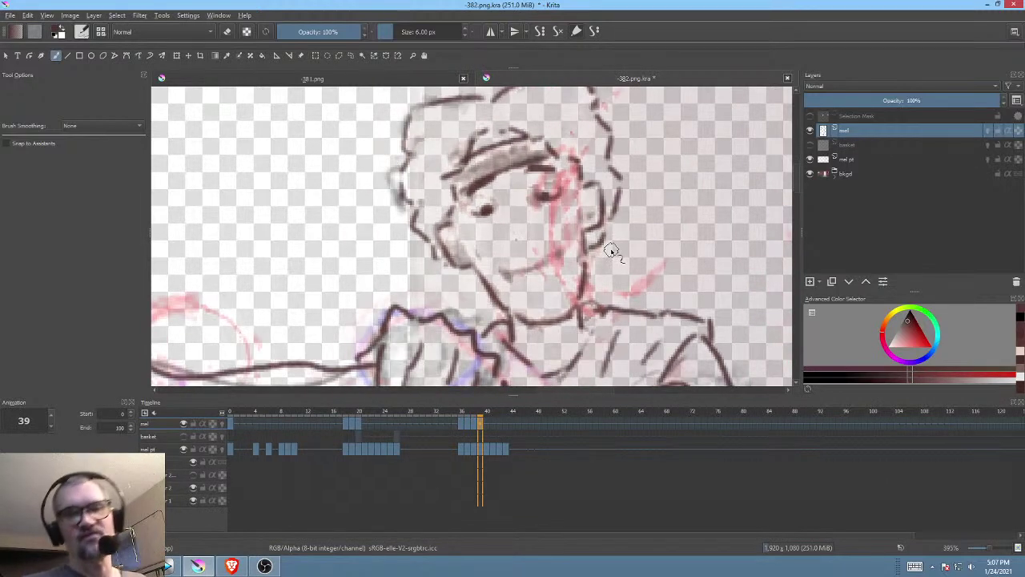
Step: Ink a small nose mark on the character's face in frames 38 and 39, checking frame 37
key("Left")
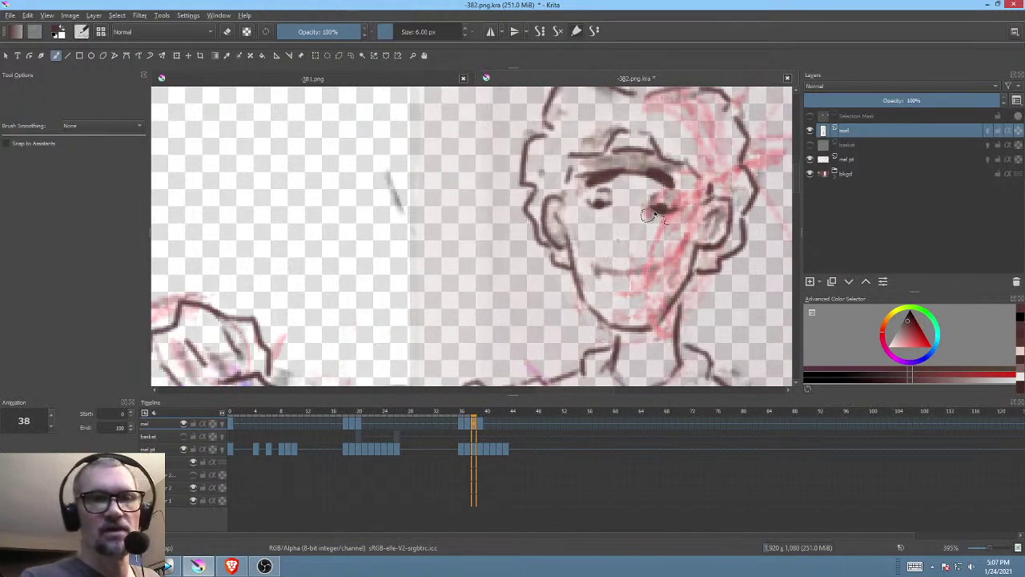
key("Left")
key("Right")
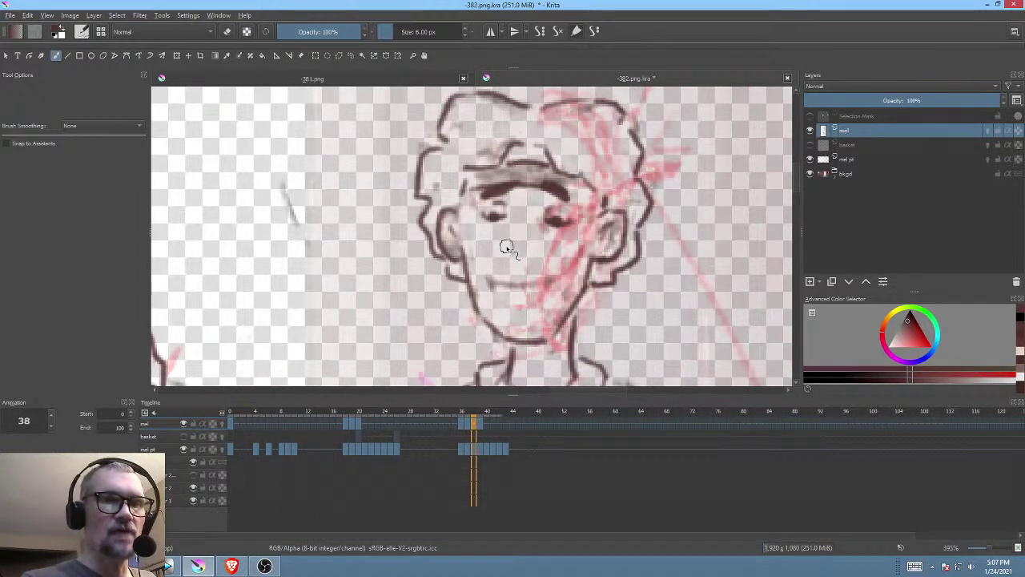
key("Right")
left_click_drag(405, 248, 417, 248)
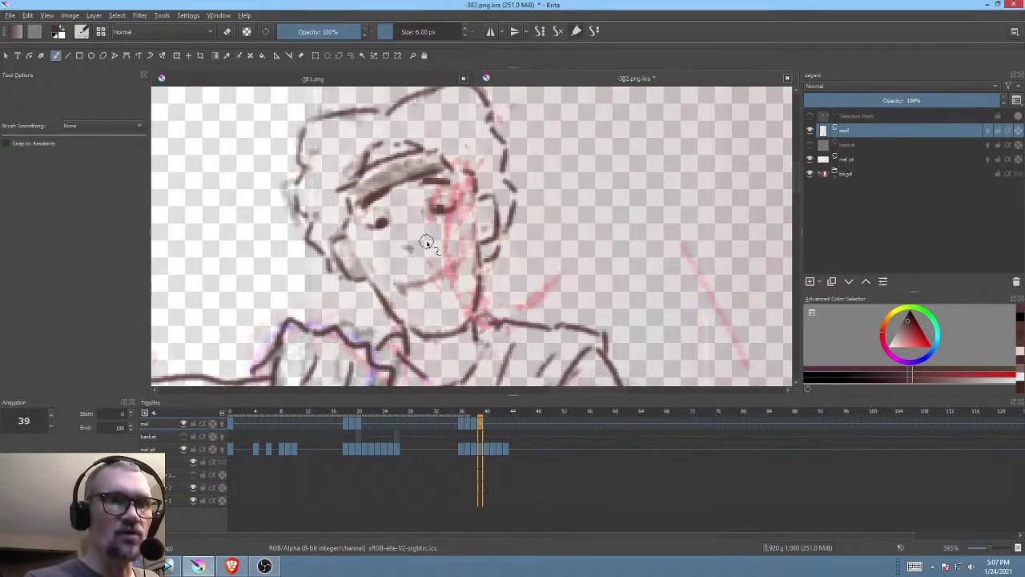
Step: Flip through frames 37, 38 and 39 to examine how the head, face and hair move between drawings
left_click_drag(568, 240, 615, 227)
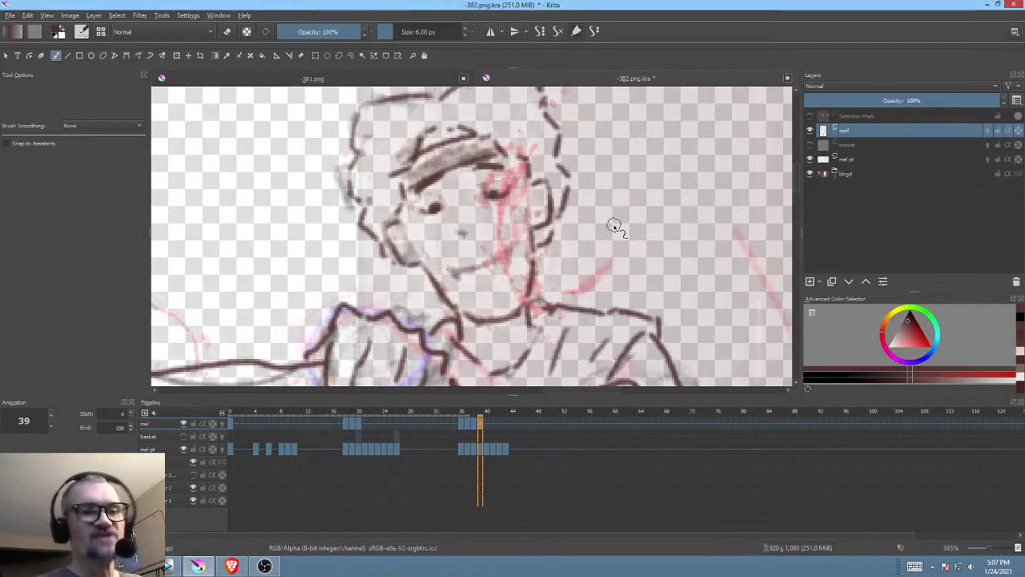
mouse_move(550, 226)
left_mouse_down()
mouse_move(604, 229)
mouse_move(584, 229)
left_mouse_up()
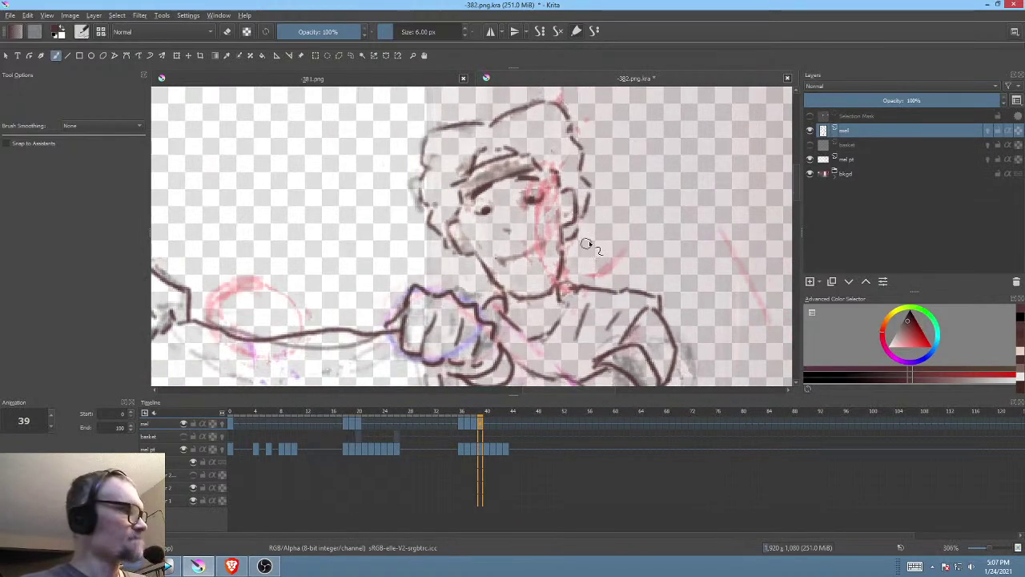
key("Left")
key("Left")
key("Right")
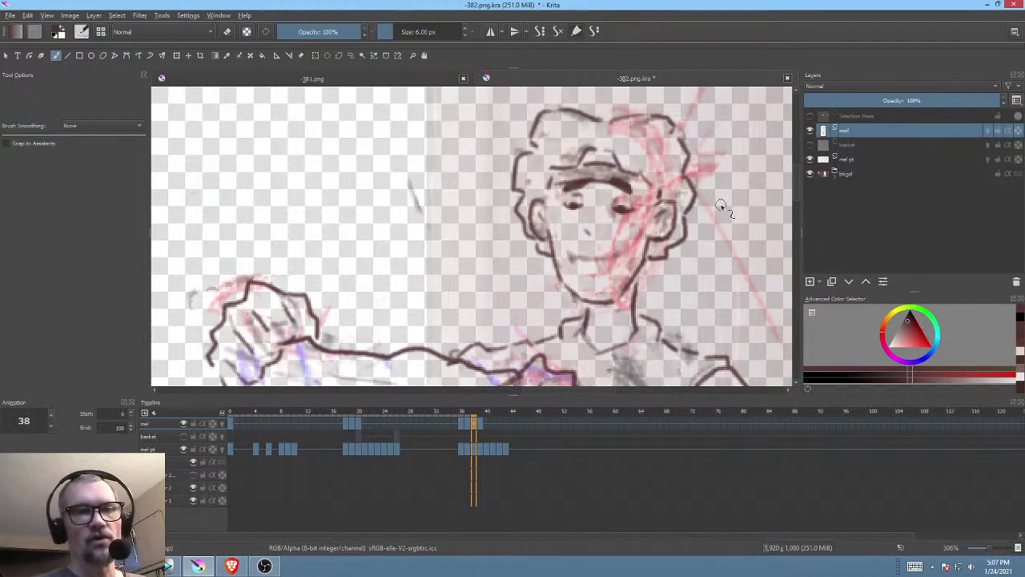
key("Right")
key("Left")
key("Right")
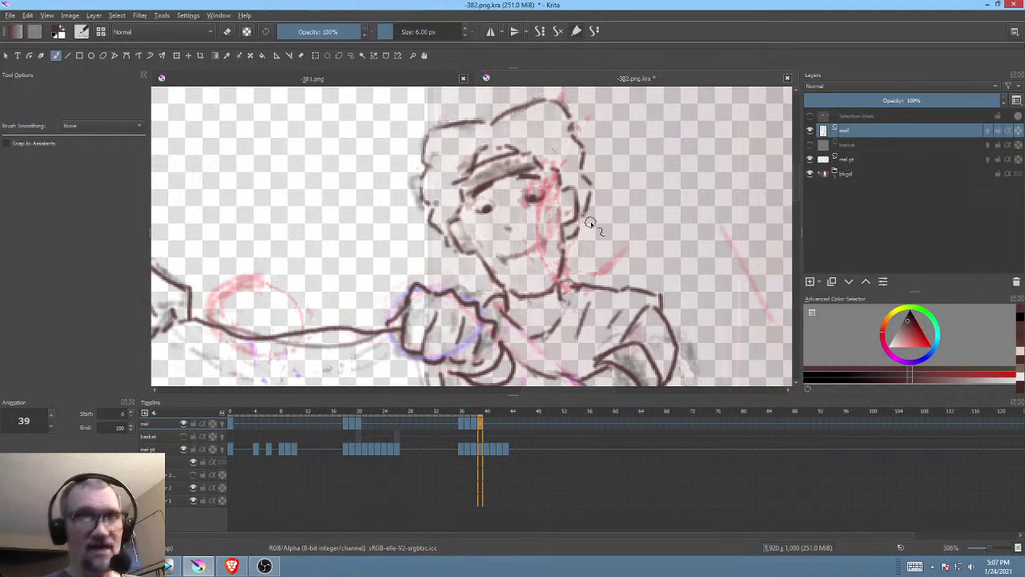
key("Left")
key("Right")
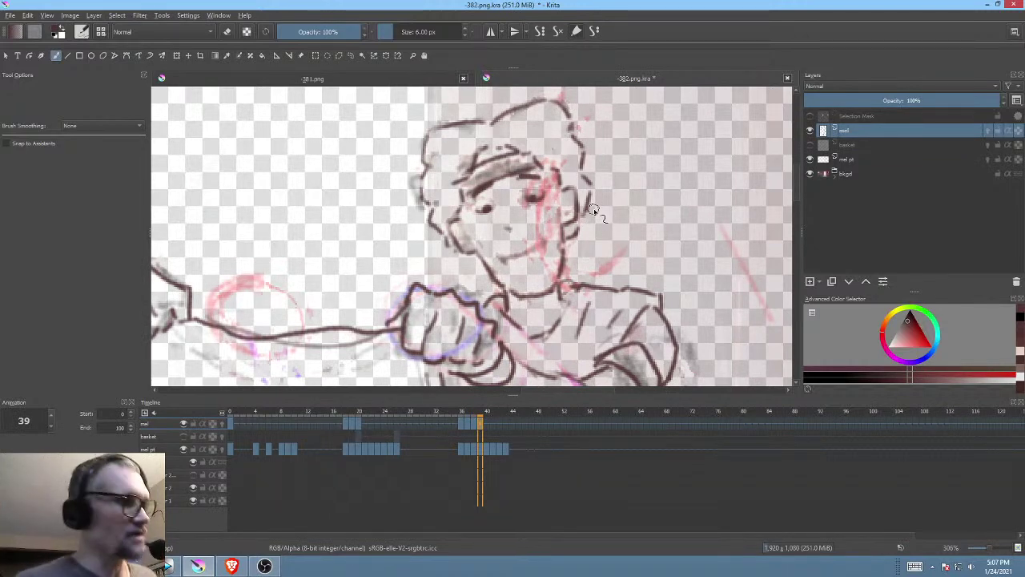
key("Left")
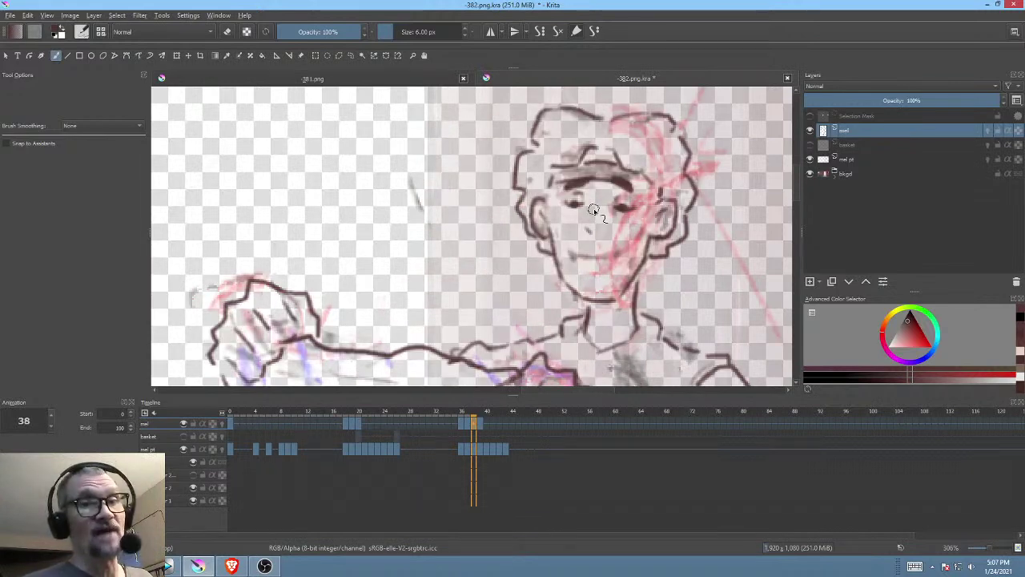
mouse_move(631, 268)
left_mouse_down()
mouse_move(607, 248)
mouse_move(601, 274)
mouse_move(568, 265)
left_mouse_up()
key("Left")
key("Right")
key("Right")
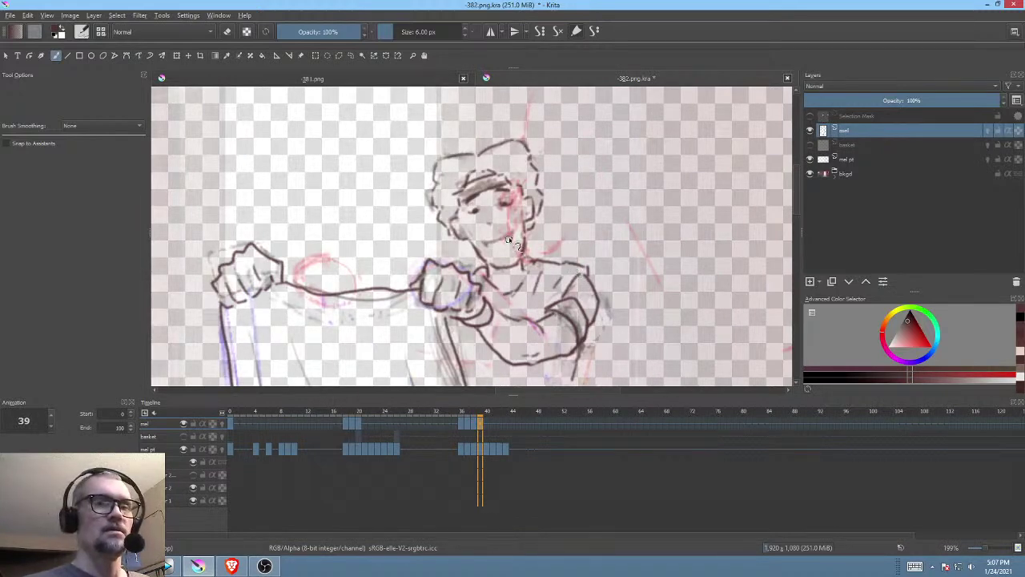
key("Left")
key("Right")
key("Left")
key("Right")
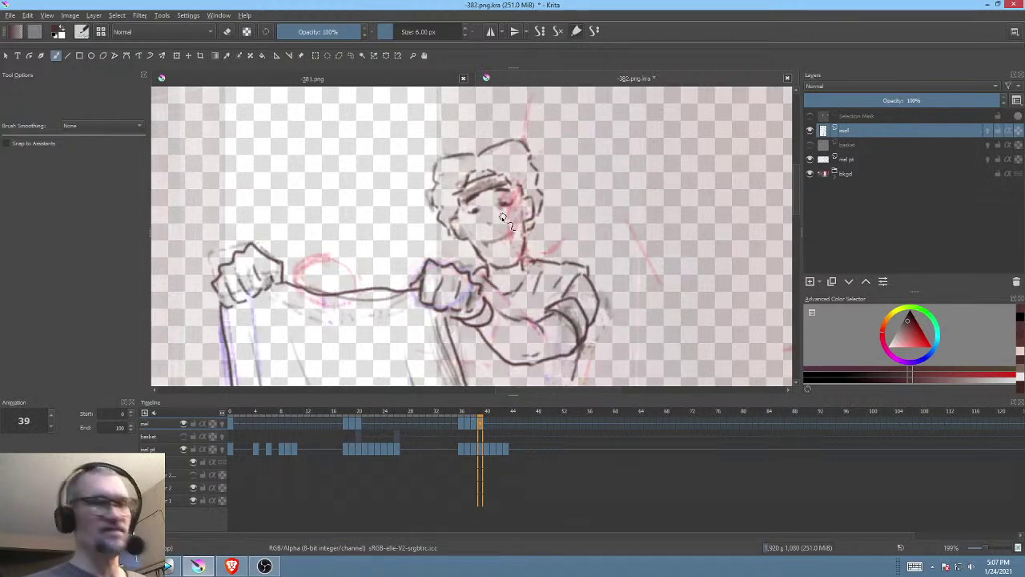
Step: Lasso the chin and jaw in frame 39, shift them slightly upward with a free transform, and clear the selection
key("l")
mouse_move(488, 244)
left_mouse_down()
mouse_move(479, 260)
mouse_move(507, 275)
mouse_move(532, 255)
mouse_move(527, 238)
left_mouse_up()
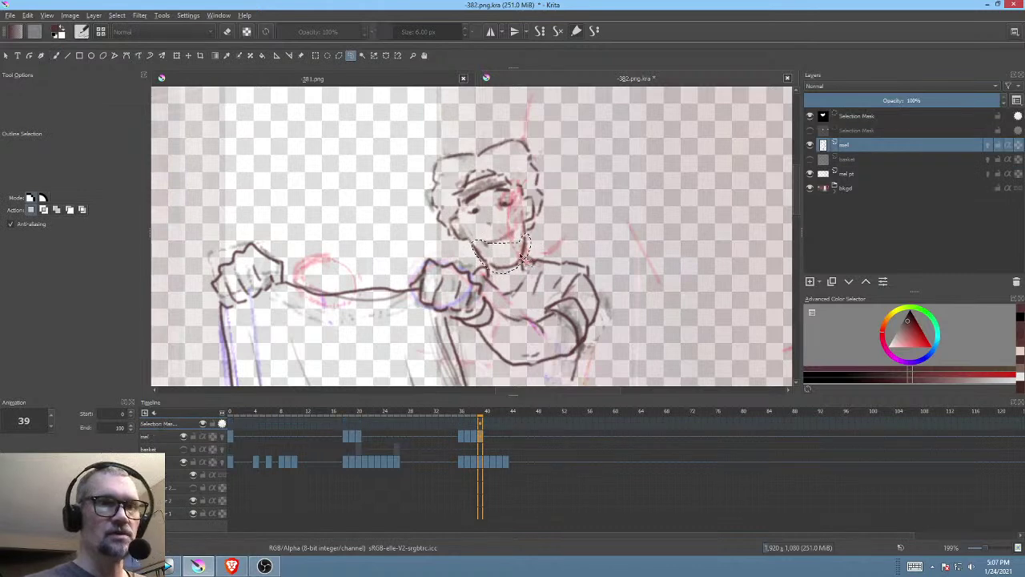
key("ctrl+t")
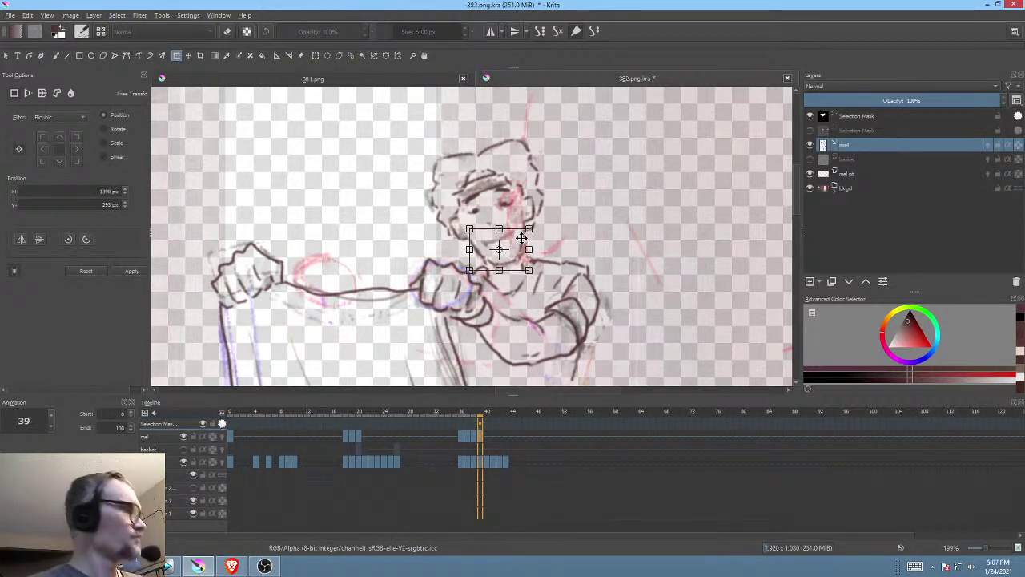
key("Return")
key("ctrl+shift+a")
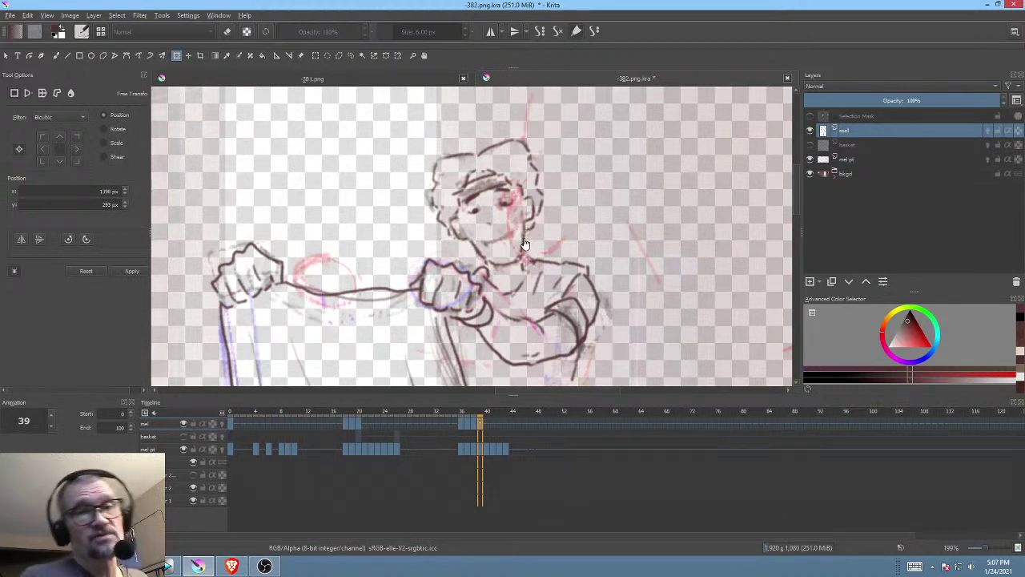
Step: Examine the full figure and the held cloth across frames 38 and 39
left_click_drag(526, 315, 531, 303)
mouse_move(453, 412)
left_mouse_down()
mouse_move(492, 411)
mouse_move(482, 413)
left_mouse_up()
left_click_drag(517, 368, 526, 337)
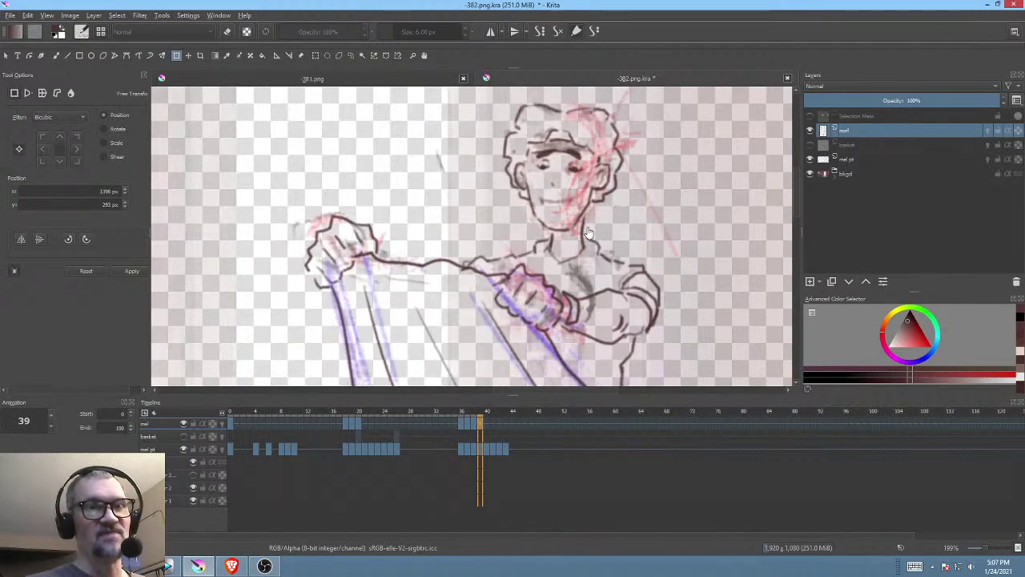
scroll(589, 233, "down", 5)
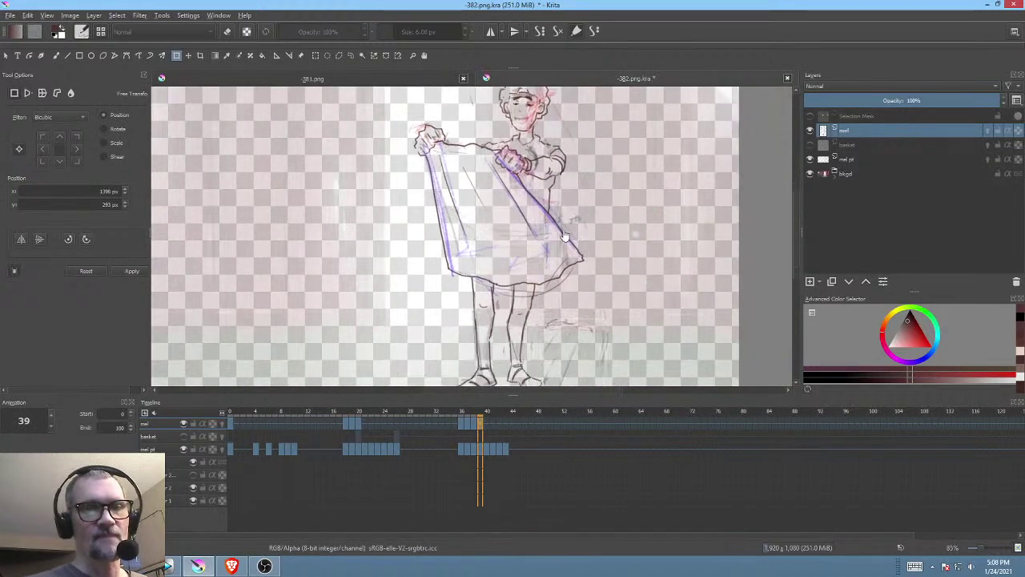
scroll(565, 236, "down", 2)
Step: Compare the drawing against the sketches in frames 39 and 40, and duplicate frame 39's inked drawing into frame 40
left_click(489, 421)
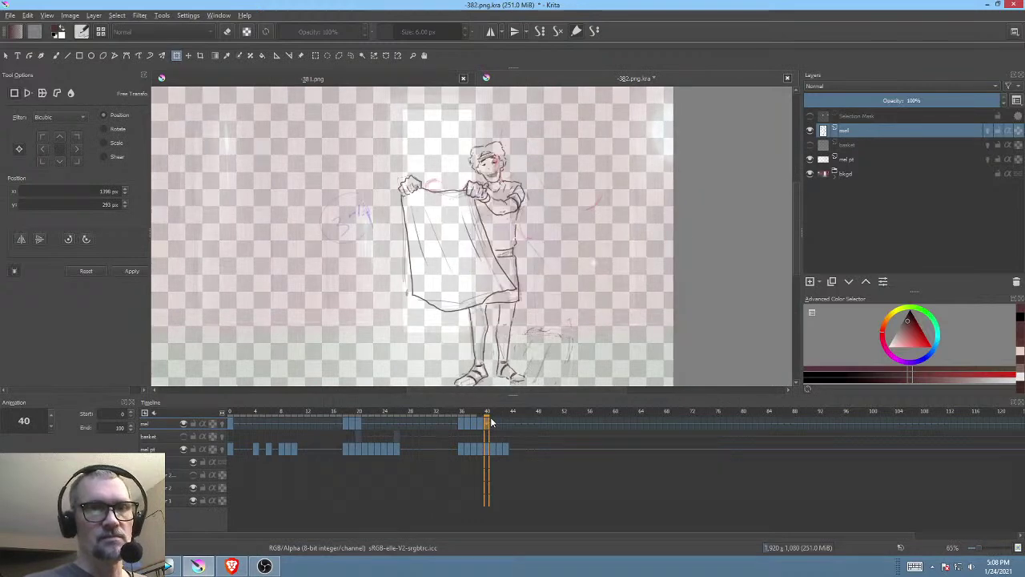
left_click(496, 425)
left_click(486, 423)
left_click(480, 427)
left_click(487, 424)
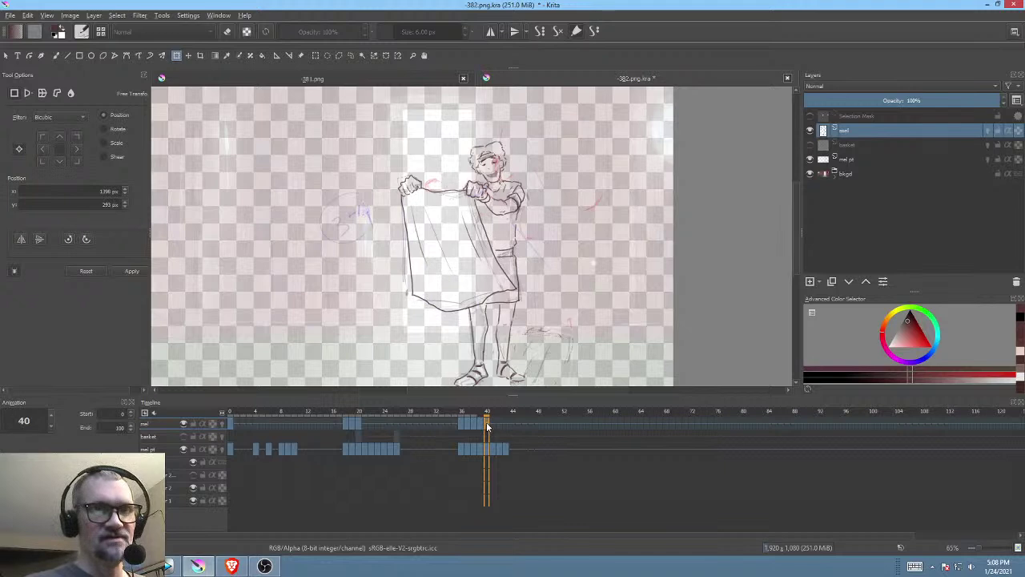
left_click(481, 429)
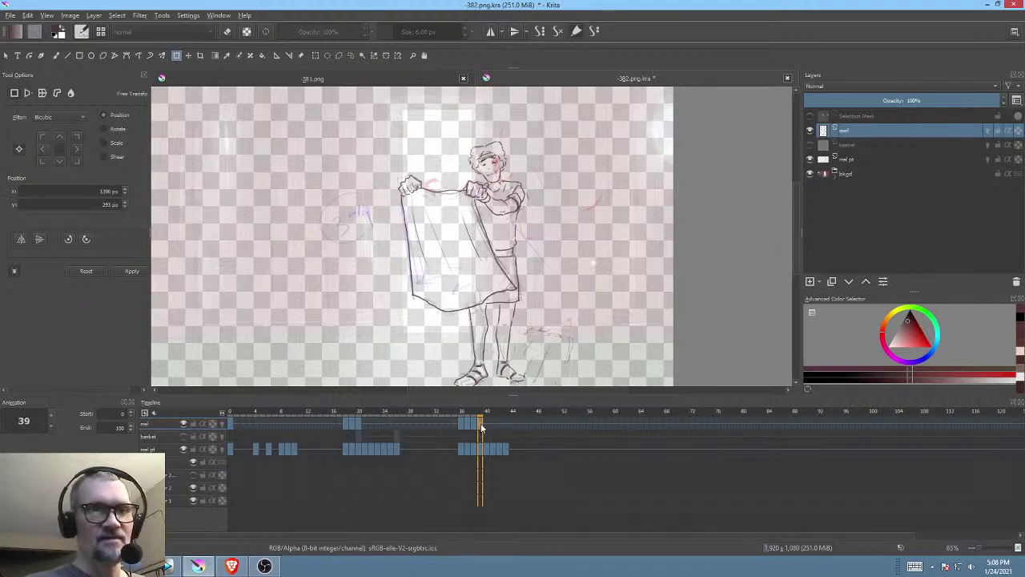
left_click(487, 424)
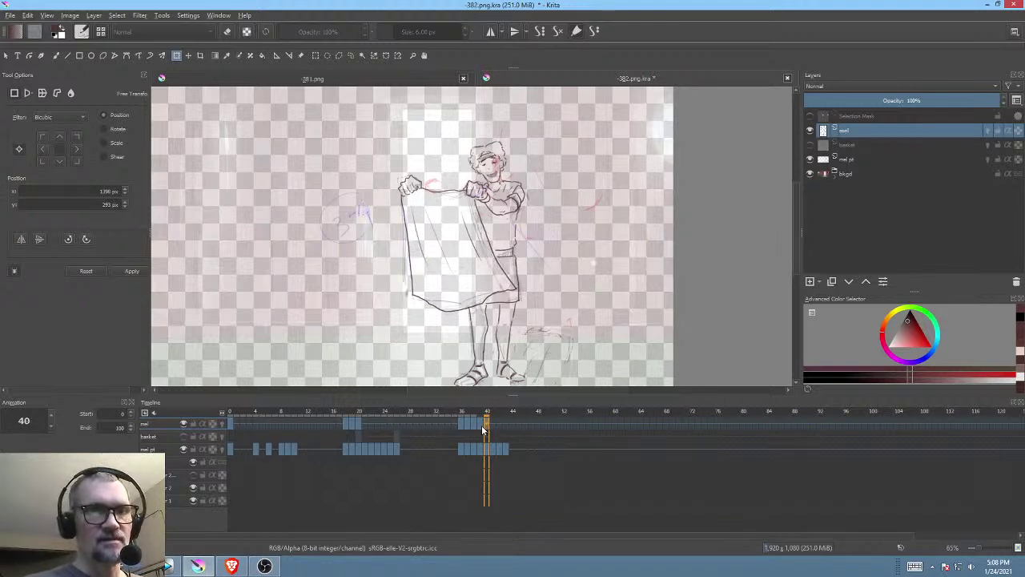
left_click(482, 429)
left_click(488, 431)
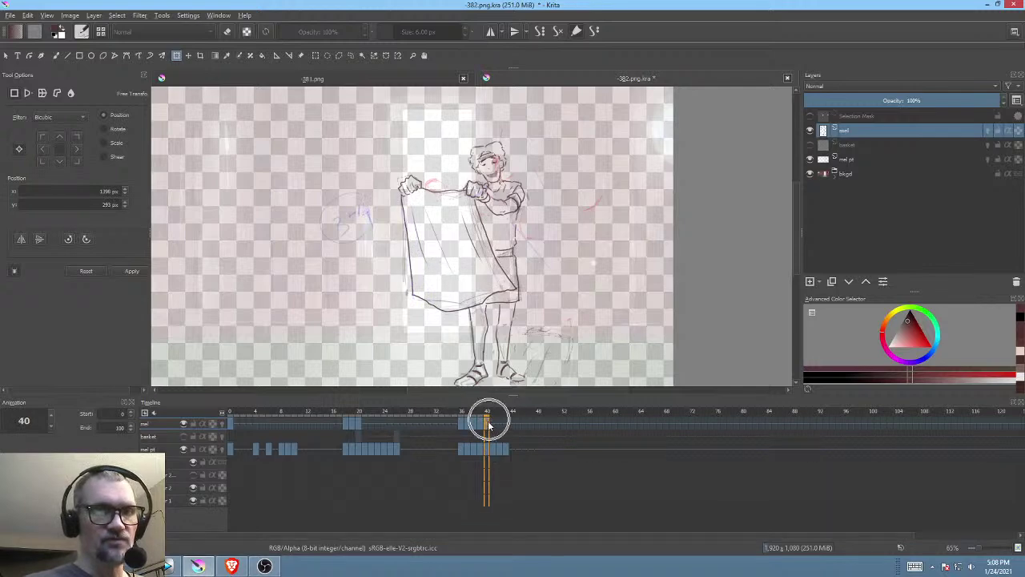
Step: Erase the side and bottom outlines of the held cloth in frame 40
mouse_move(482, 292)
left_mouse_down()
mouse_move(506, 322)
mouse_move(540, 270)
left_mouse_up()
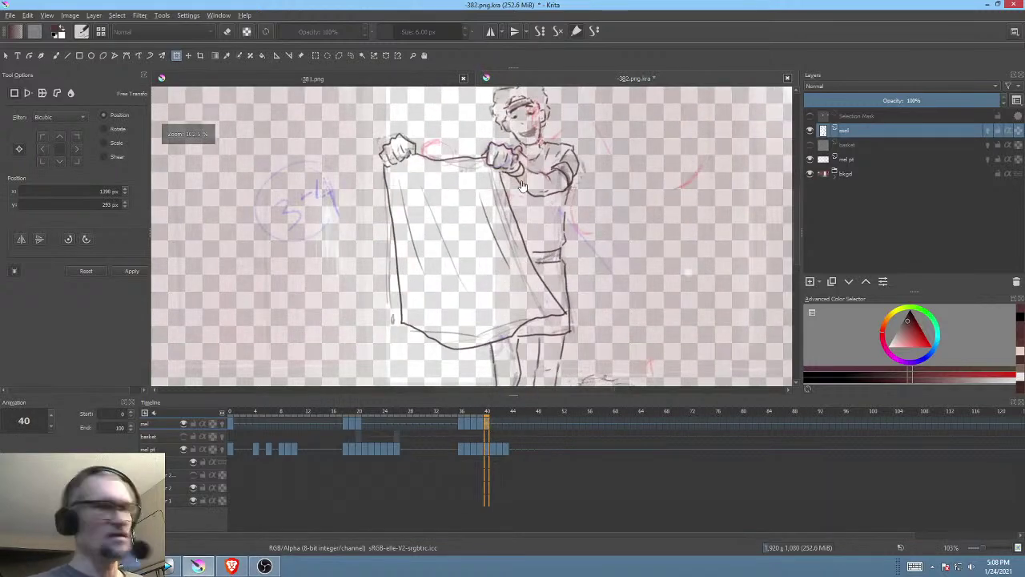
key("b")
key("e")
mouse_move(506, 181)
left_mouse_down()
mouse_move(529, 302)
mouse_move(565, 317)
mouse_move(543, 260)
mouse_move(529, 305)
mouse_move(496, 324)
mouse_move(396, 311)
mouse_move(403, 351)
mouse_move(446, 361)
mouse_move(555, 319)
left_mouse_up()
left_click_drag(385, 182, 381, 177)
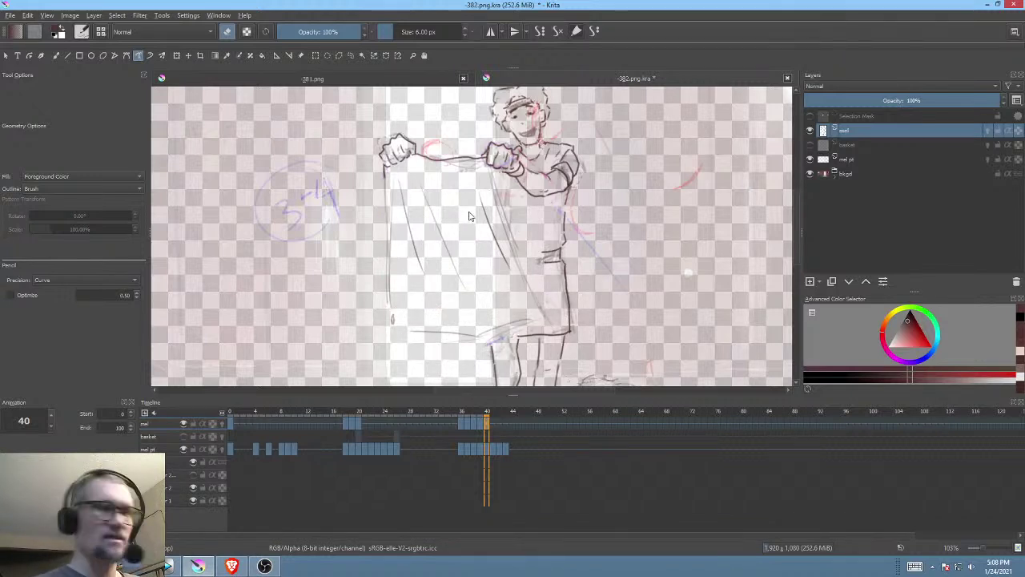
Step: Ink the cloth's new left edge and slanted right edge over the sketch in frame 40
key("b")
key("e")
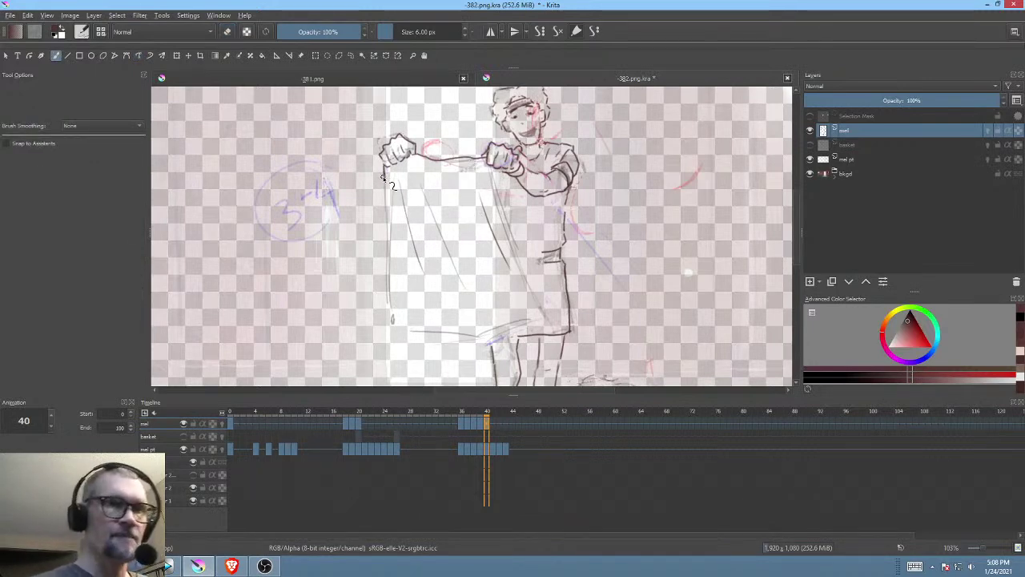
left_click_drag(384, 186, 394, 329)
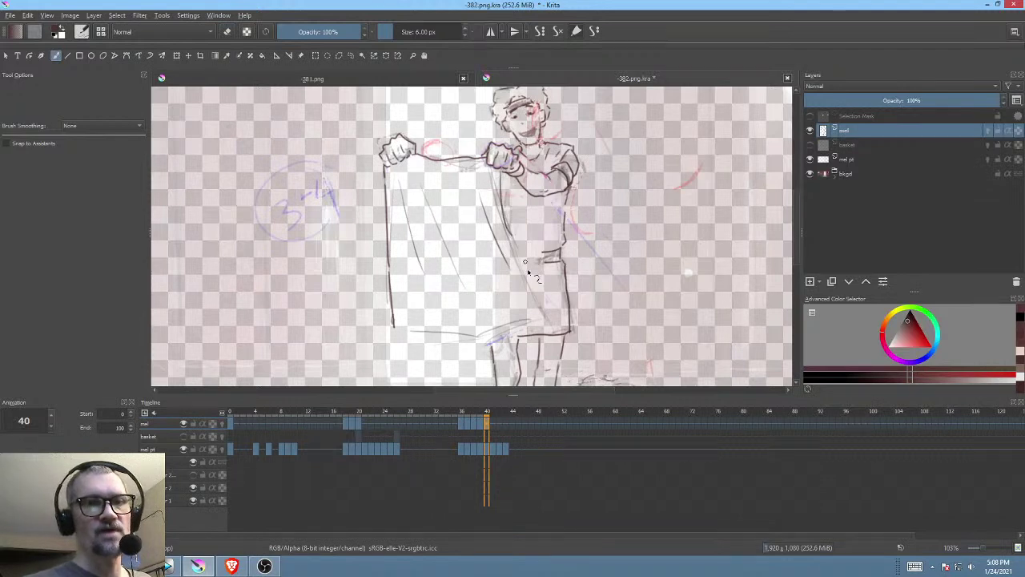
left_click_drag(513, 237, 537, 306)
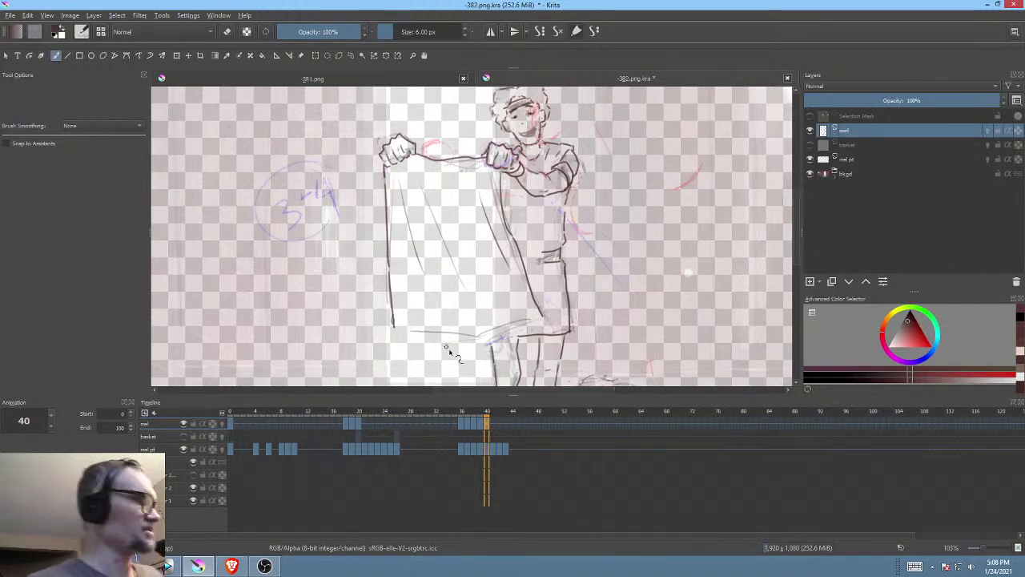
Step: Ink the cloth's bottom edge over the sketch in frame 40 and check it against frame 39
key("Left")
key("Right")
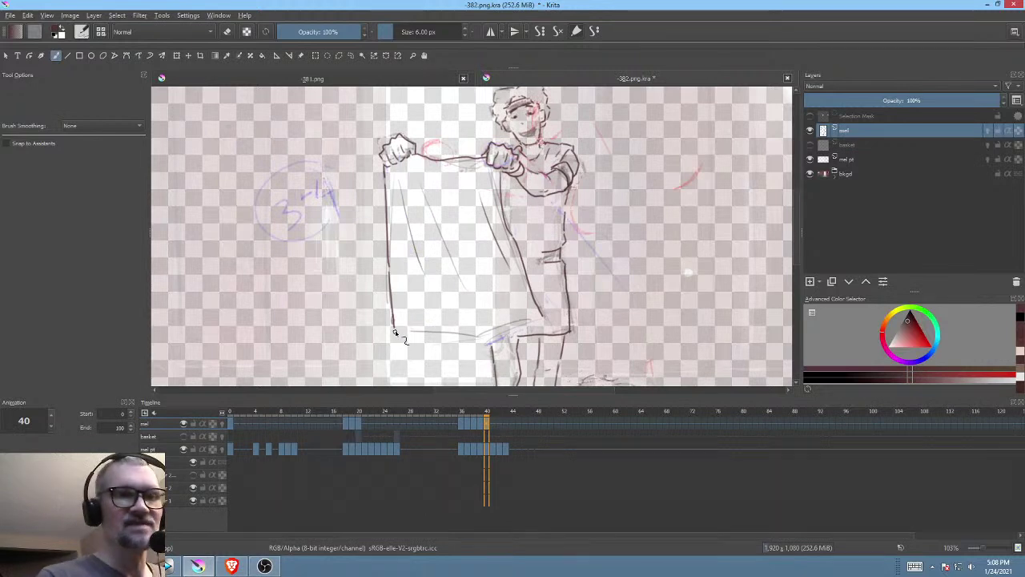
key("Left")
key("Right")
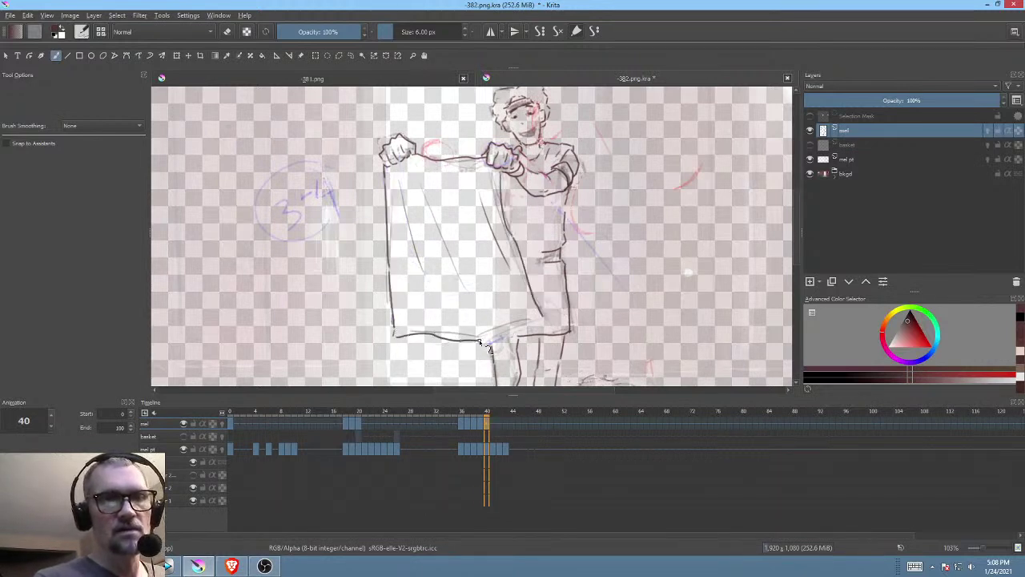
key("Left")
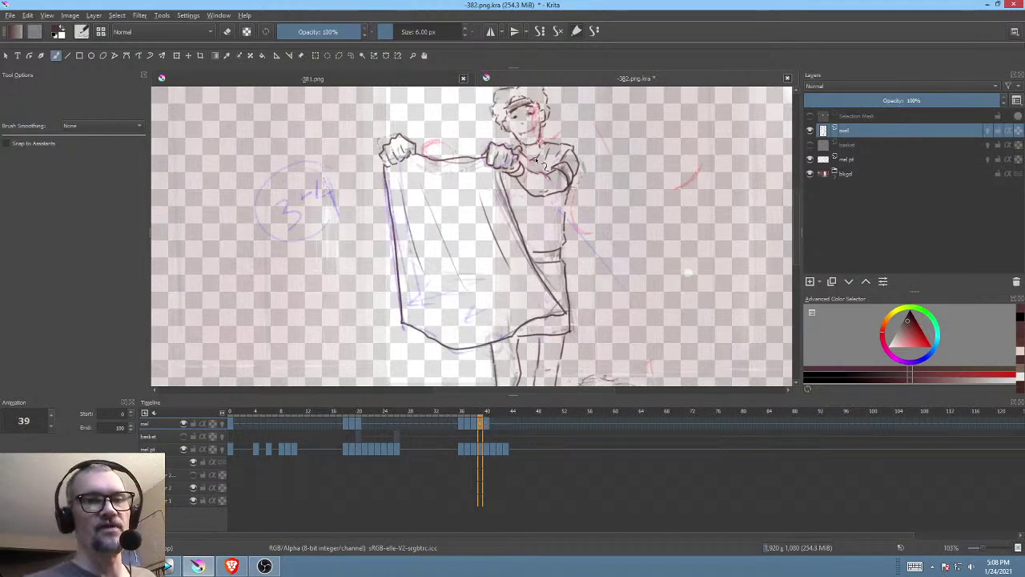
key("Left")
key("Right")
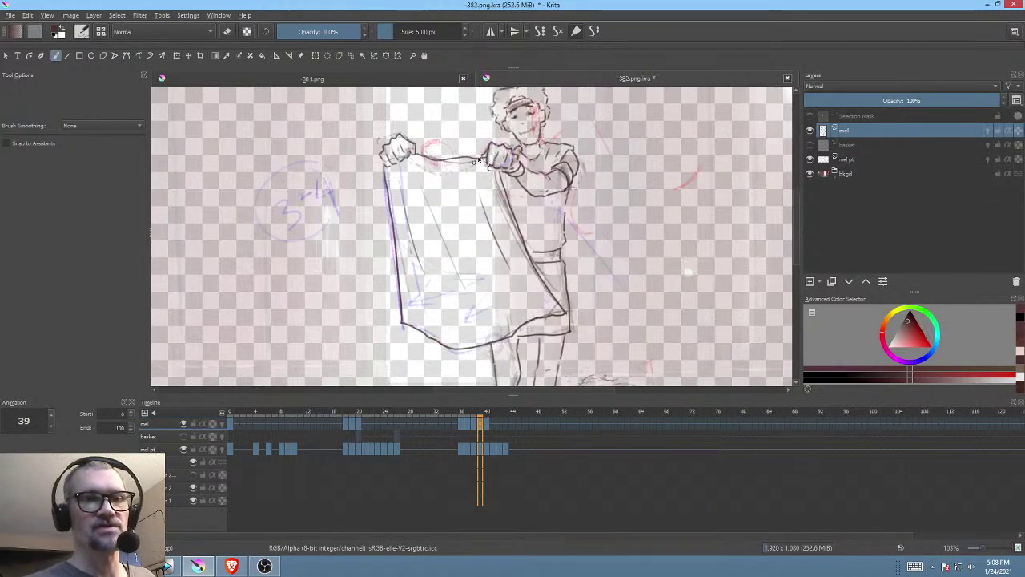
key("Right")
Step: Duplicate frame 40's inked drawing into frame 41 and erase the side and bottom outlines of the cloth there
left_click(493, 421)
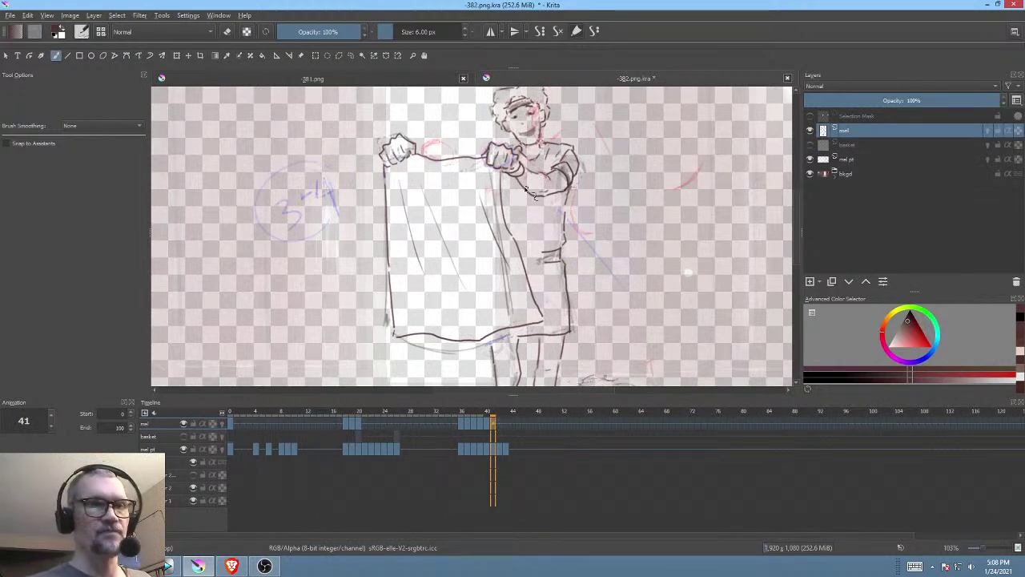
key("n")
key("e")
mouse_move(505, 182)
left_mouse_down()
mouse_move(522, 302)
mouse_move(539, 325)
mouse_move(550, 313)
mouse_move(393, 328)
mouse_move(413, 349)
mouse_move(442, 352)
mouse_move(553, 322)
left_mouse_up()
mouse_move(392, 183)
left_mouse_down()
mouse_move(378, 227)
mouse_move(391, 340)
left_mouse_up()
left_click_drag(386, 209, 383, 328)
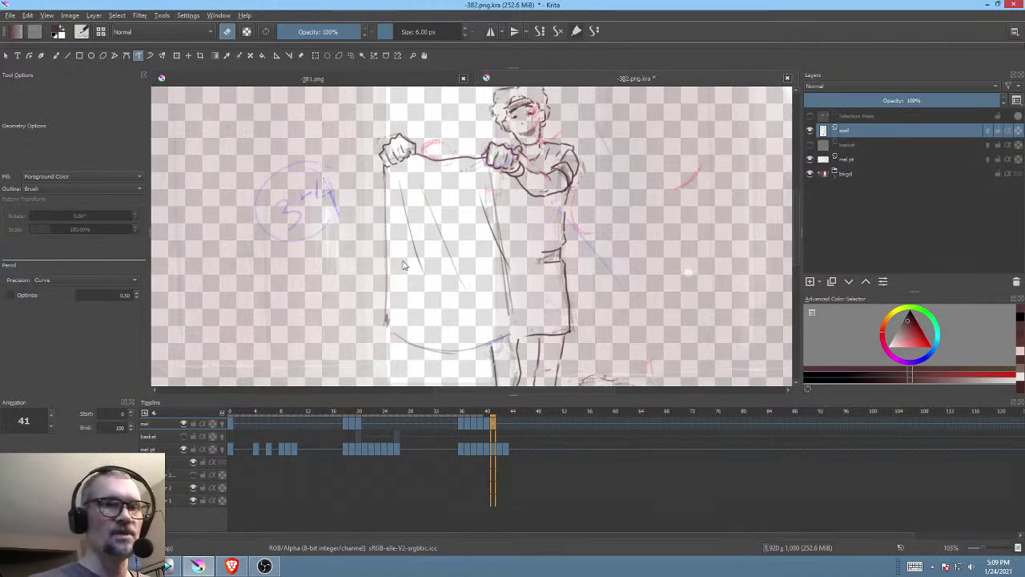
Step: Ink the cloth's straight left edge over the sketch in frame 41, comparing it with frame 39's drawing
left_click(489, 427)
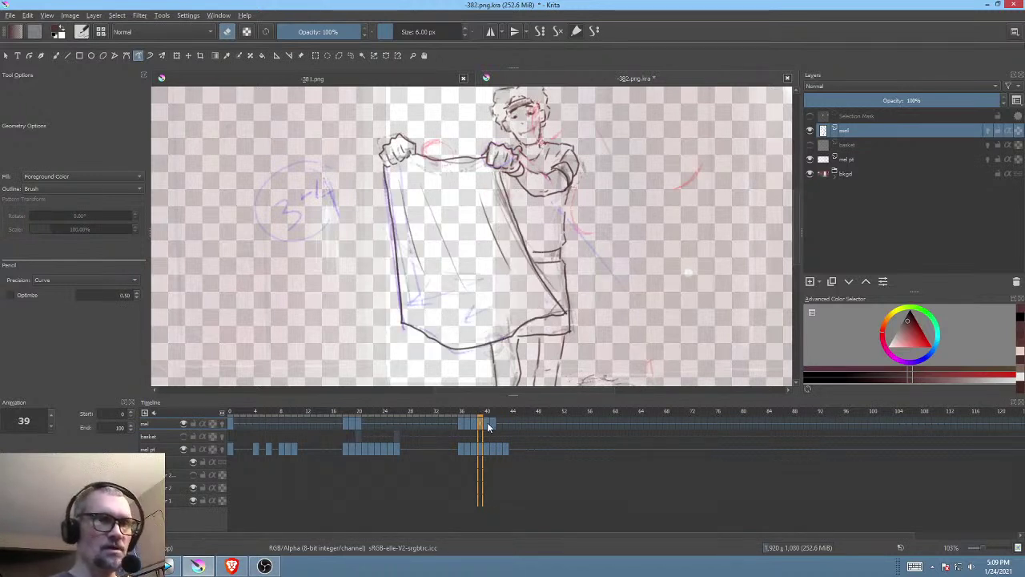
left_click(494, 420)
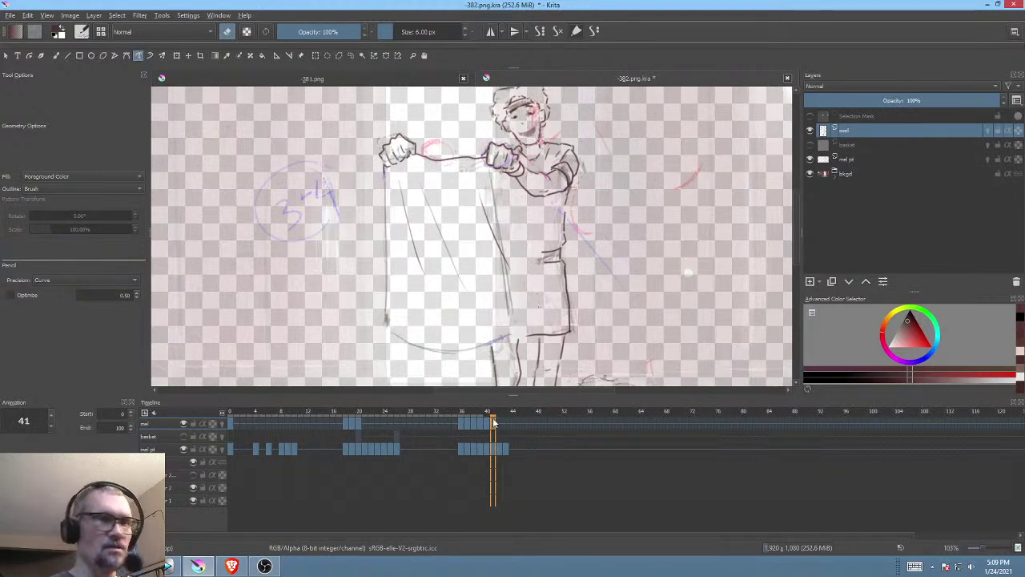
key("b")
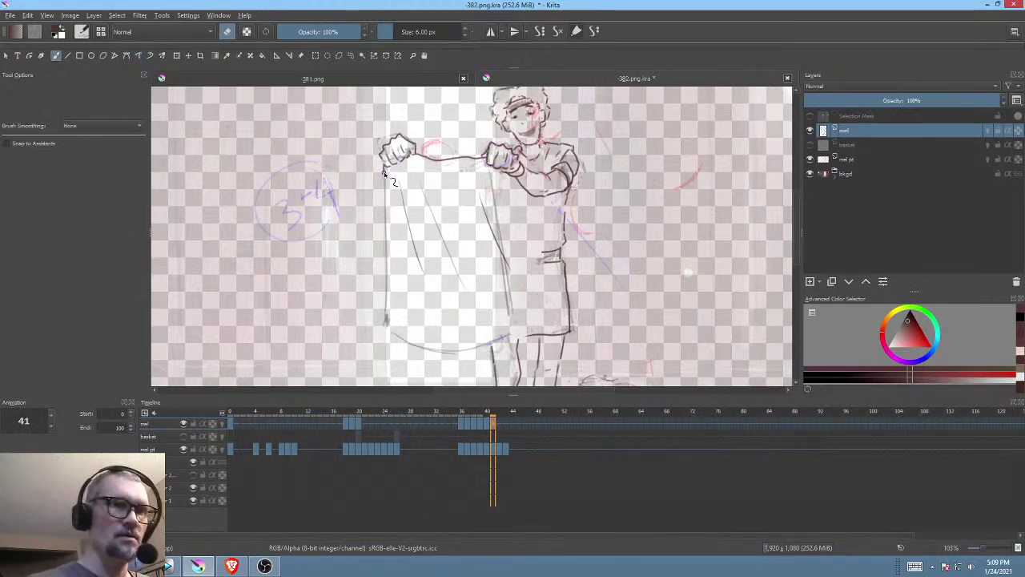
left_click(481, 425)
left_click(492, 423)
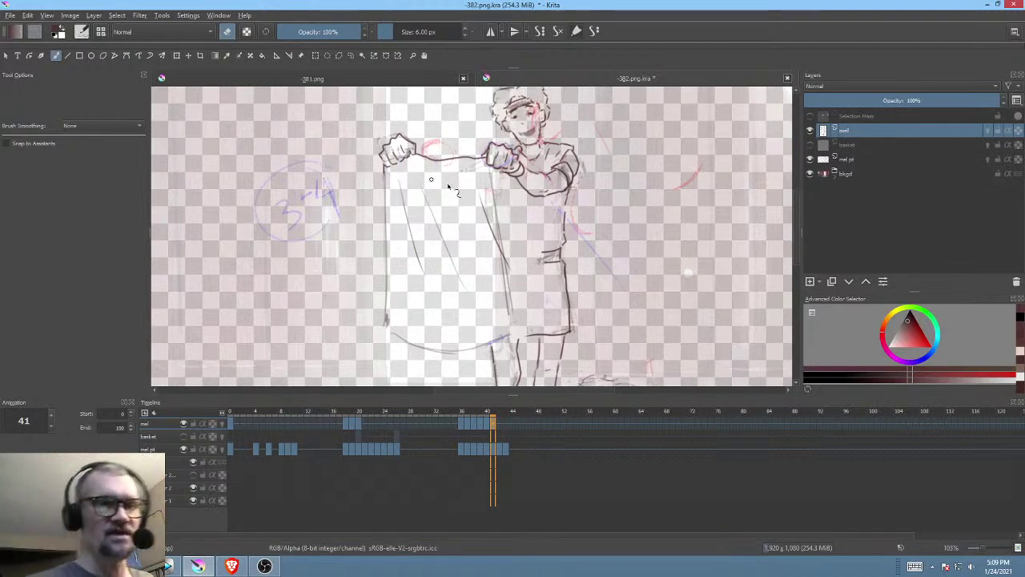
key("e")
left_click_drag(434, 263, 495, 184)
left_click_drag(383, 101, 386, 340)
left_click_drag(476, 337, 425, 303)
key("Left")
key("Right")
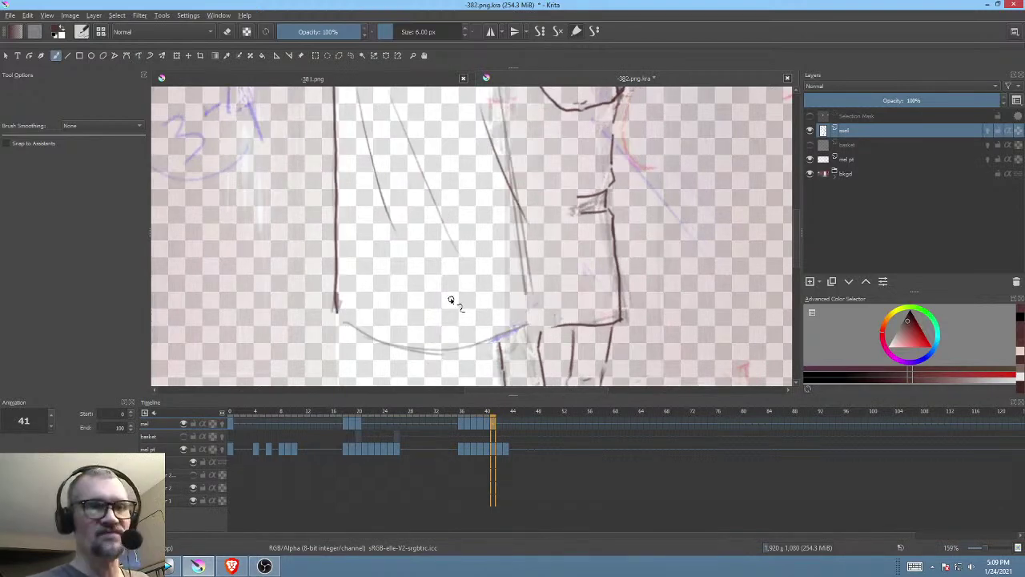
Step: Ink the cloth's curved bottom edge and its right edge down to the corner in frame 41
mouse_move(336, 314)
left_mouse_down()
mouse_move(411, 349)
mouse_move(484, 342)
mouse_move(528, 324)
left_mouse_up()
left_click_drag(580, 289, 572, 345)
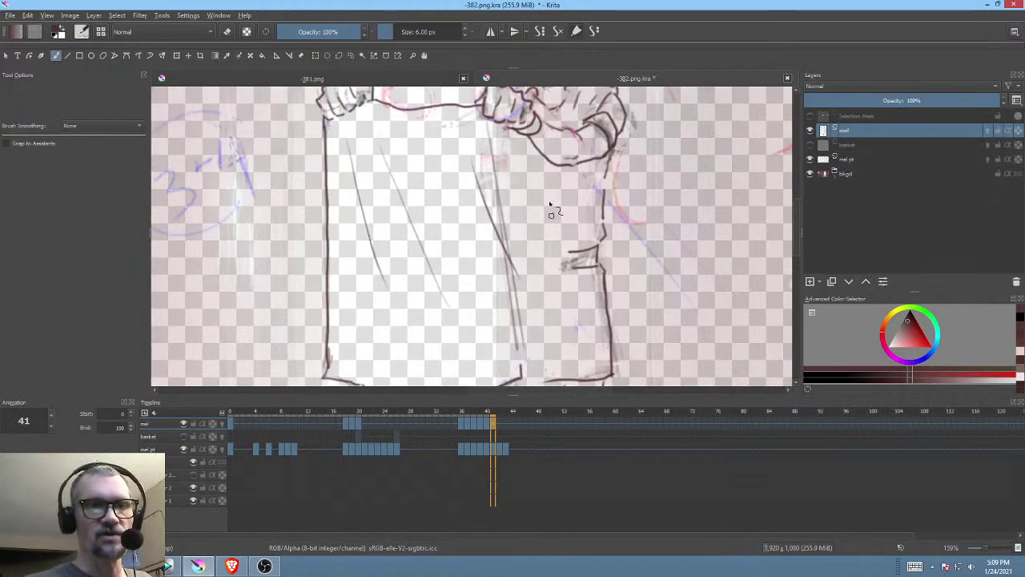
key("Left")
key("Left")
key("Right")
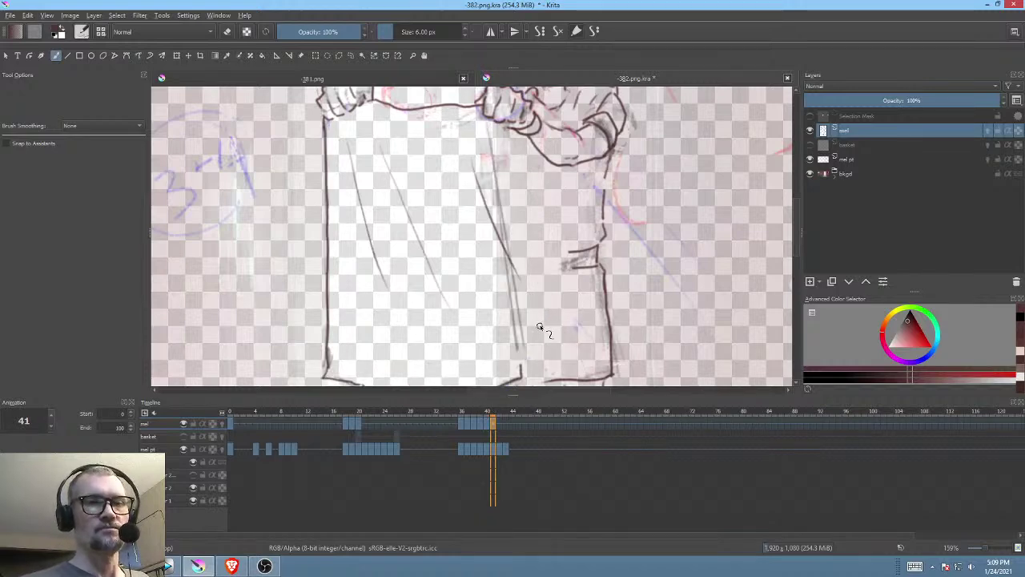
key("period")
left_click_drag(496, 104, 518, 308)
Step: Compare the cloth's edges and fold lines between frames 39 and 40
key("comma")
key("comma")
key("comma")
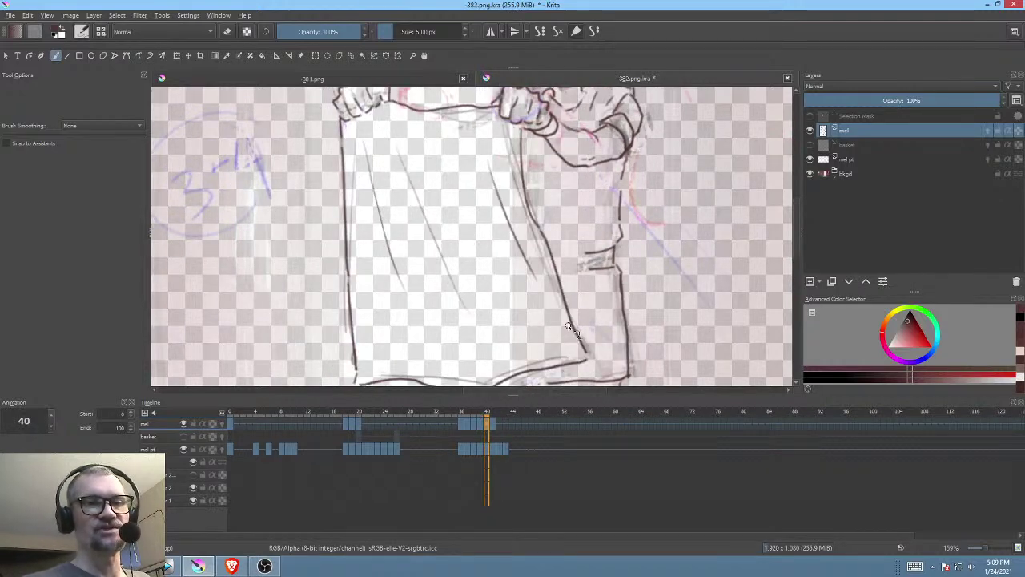
key("period")
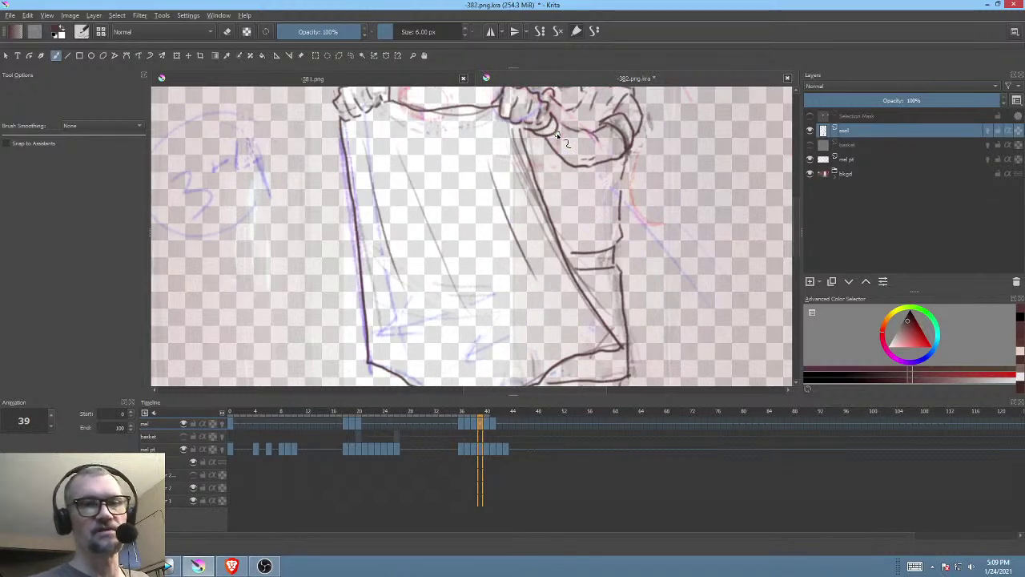
key("period")
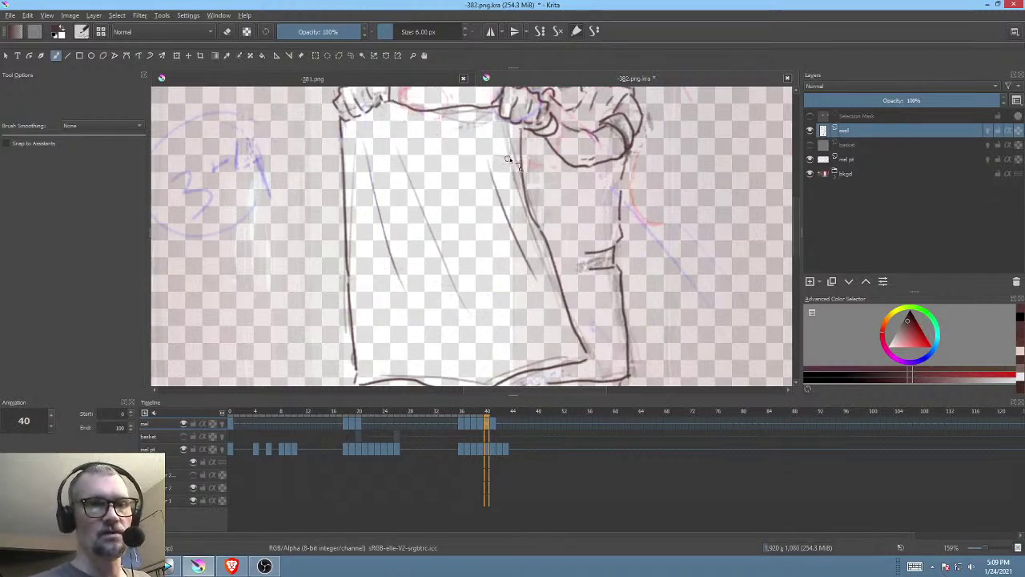
key("comma")
key("comma")
key("period")
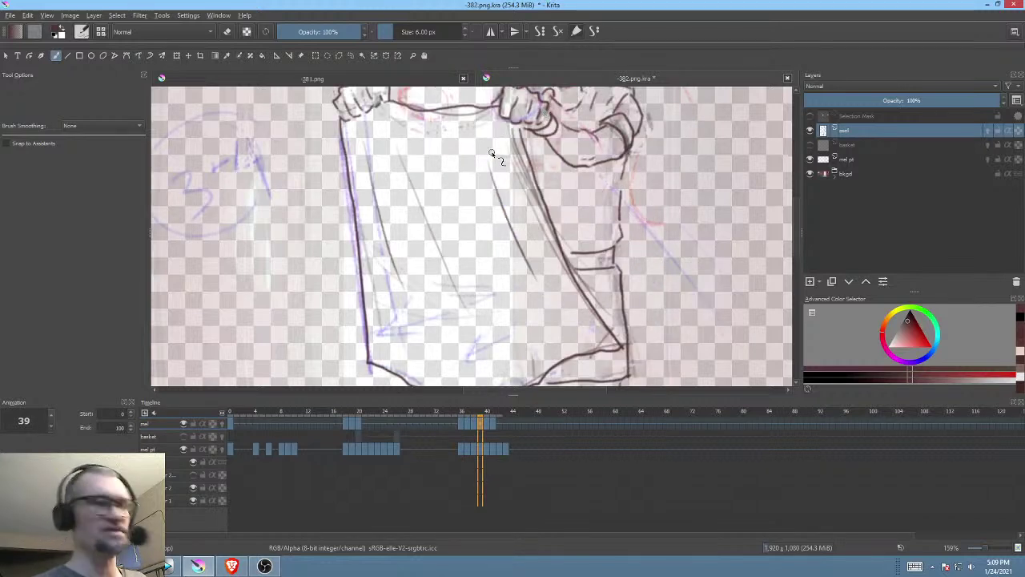
Step: Select the cloth's rightmost inner fold line in frame 39, rotate it steeper and move it slightly left, and clear the selection
key("s")
mouse_move(488, 146)
left_mouse_down()
mouse_move(510, 271)
mouse_move(492, 147)
left_mouse_up()
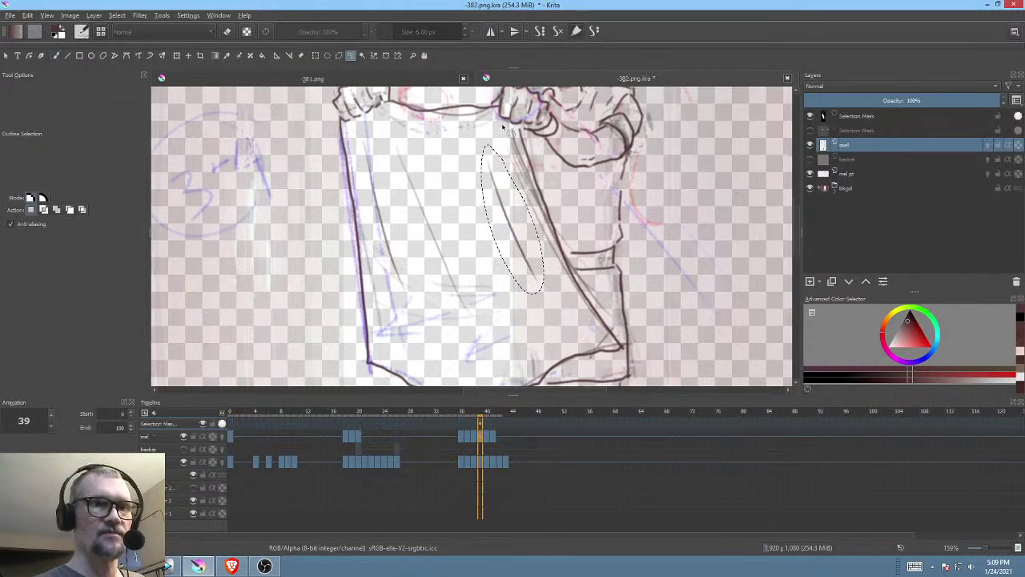
key("ctrl+t")
left_click_drag(558, 296, 552, 302)
left_click_drag(525, 264, 552, 296)
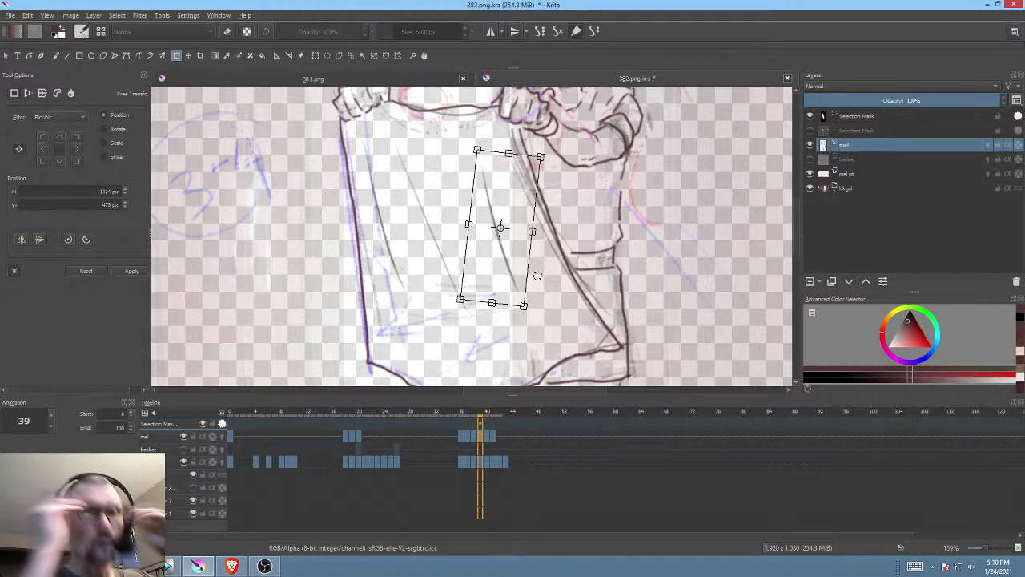
left_click(461, 436)
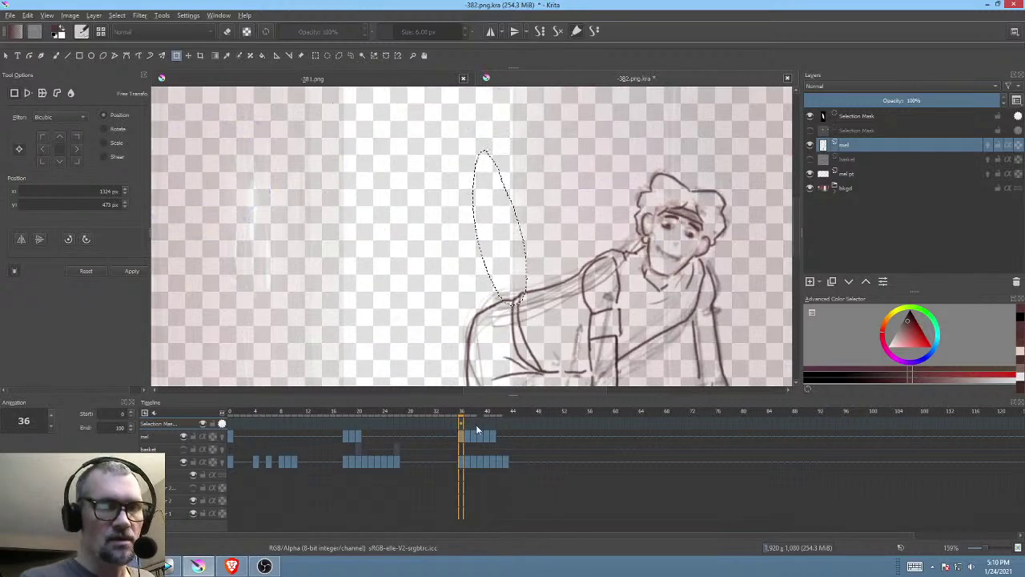
key("ctrl+shift+a")
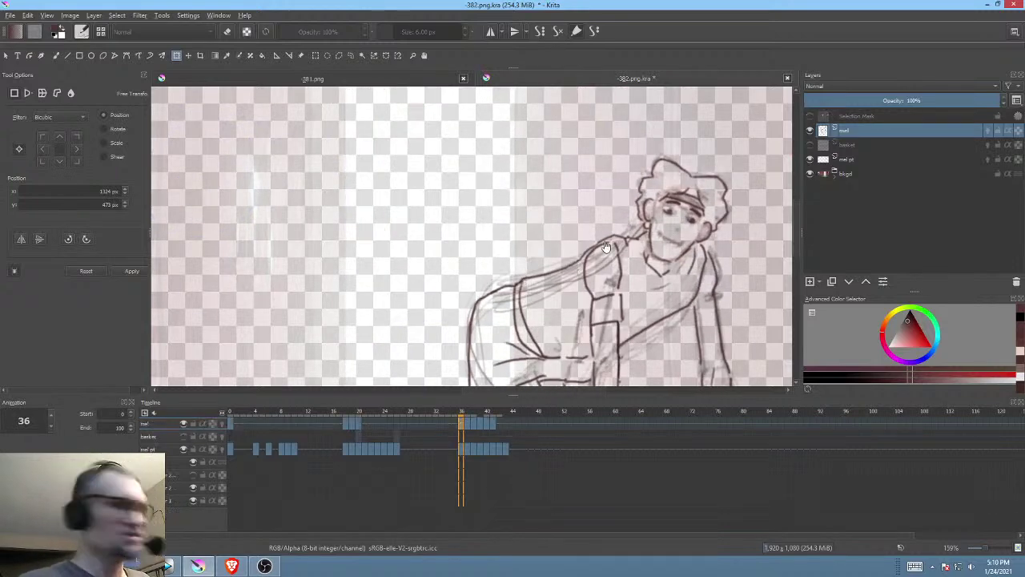
Step: Review the drawings from frame 36 through 41, and duplicate frame 41's inked drawing into frame 42
scroll(585, 271, "down", 2)
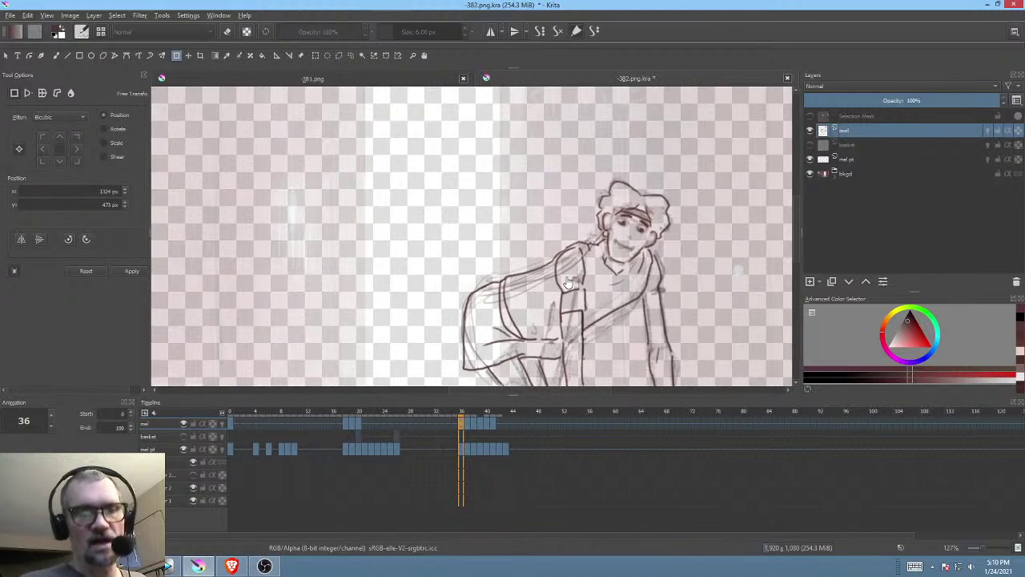
key("period")
key("period")
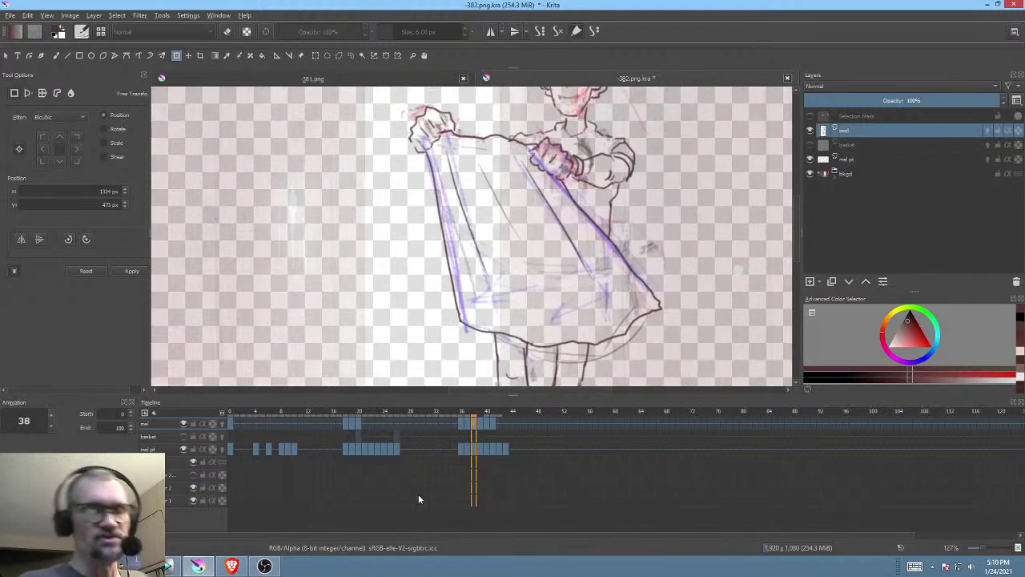
left_click(481, 427)
left_click(487, 424)
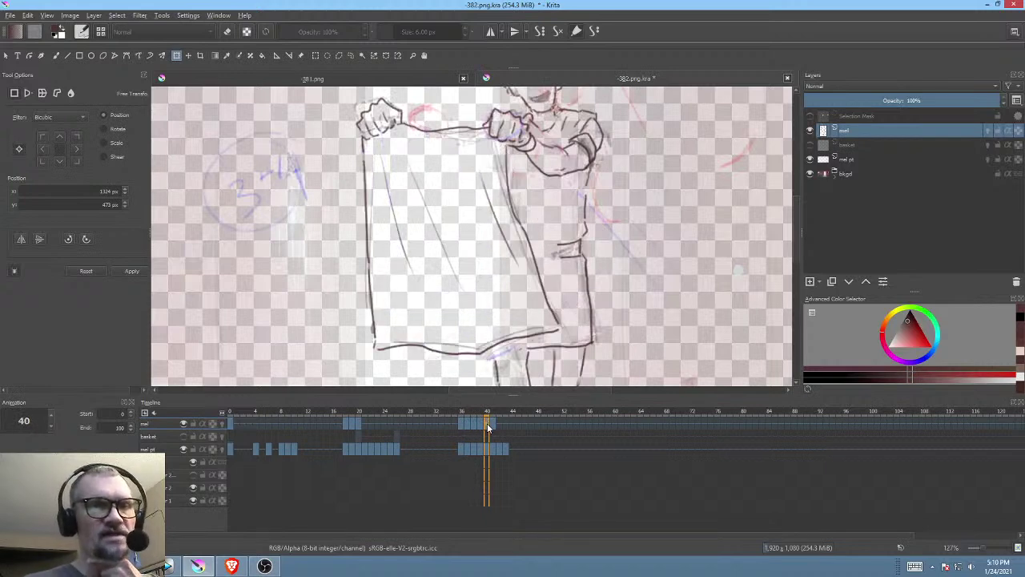
left_click(493, 422)
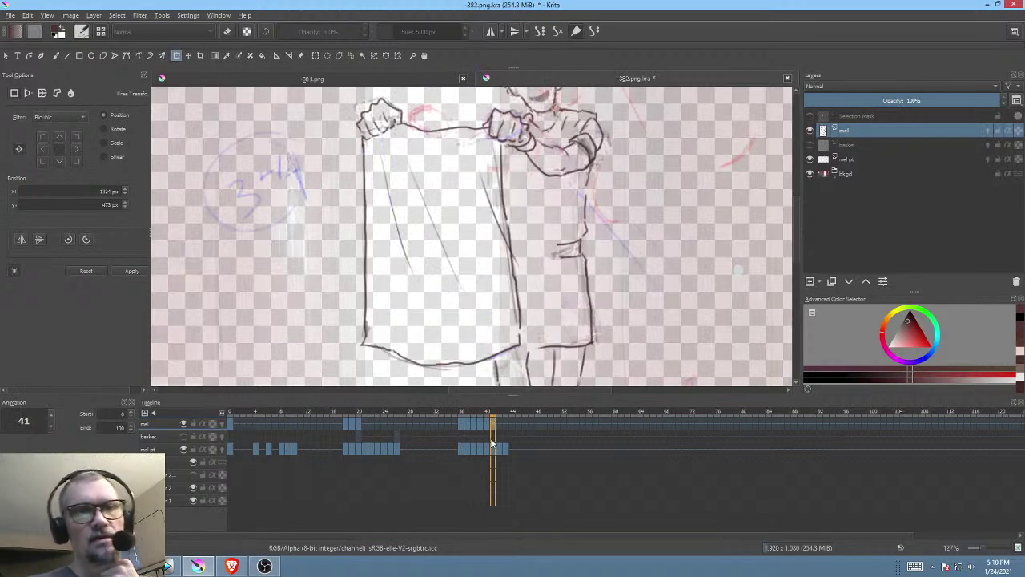
right_click(491, 443)
left_click(392, 520)
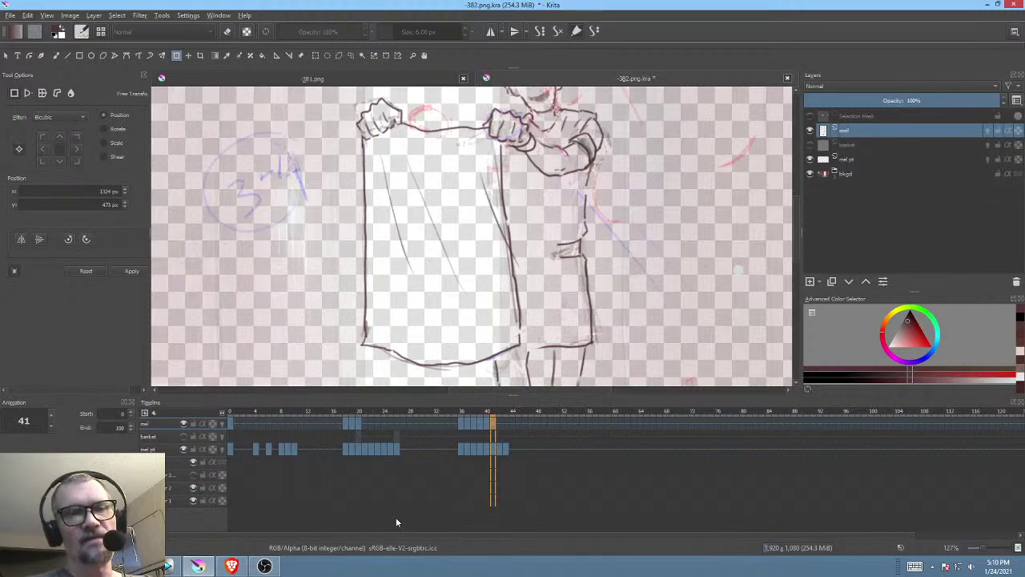
left_click(498, 421)
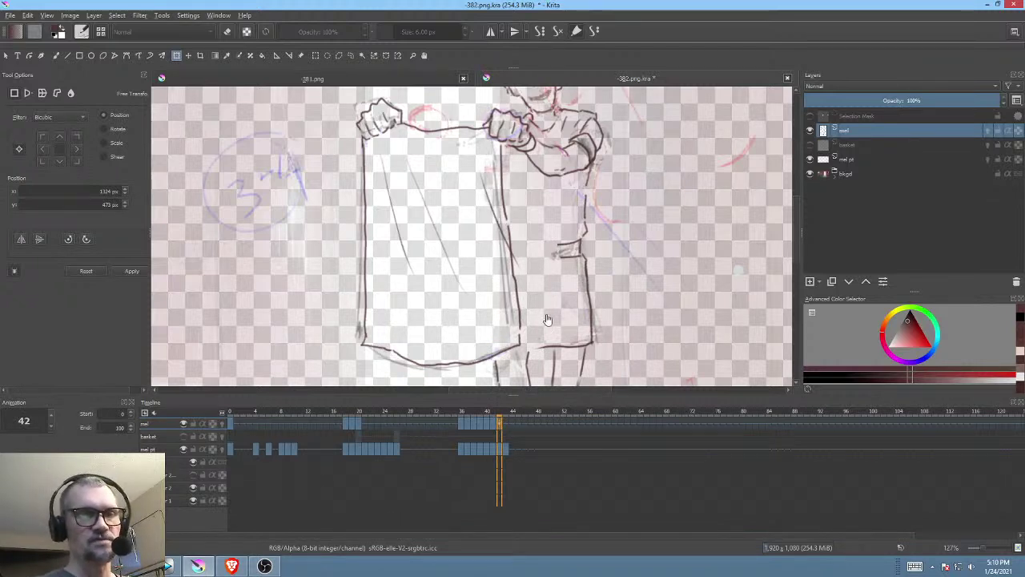
Step: Outline a freehand selection around the cloth below the hands in frame 42
key("l")
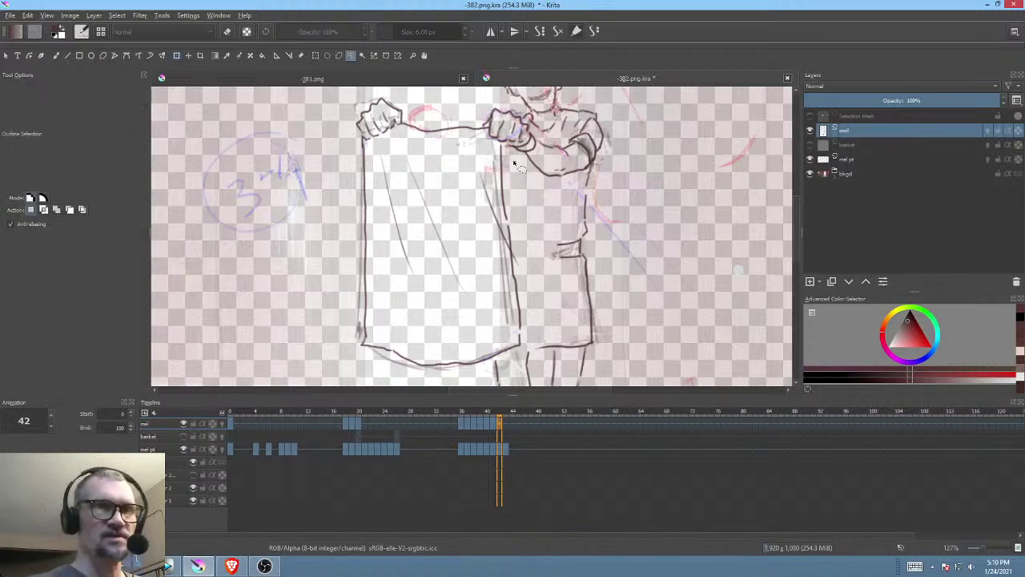
mouse_move(353, 157)
left_mouse_down()
mouse_move(351, 257)
mouse_move(333, 342)
left_mouse_up()
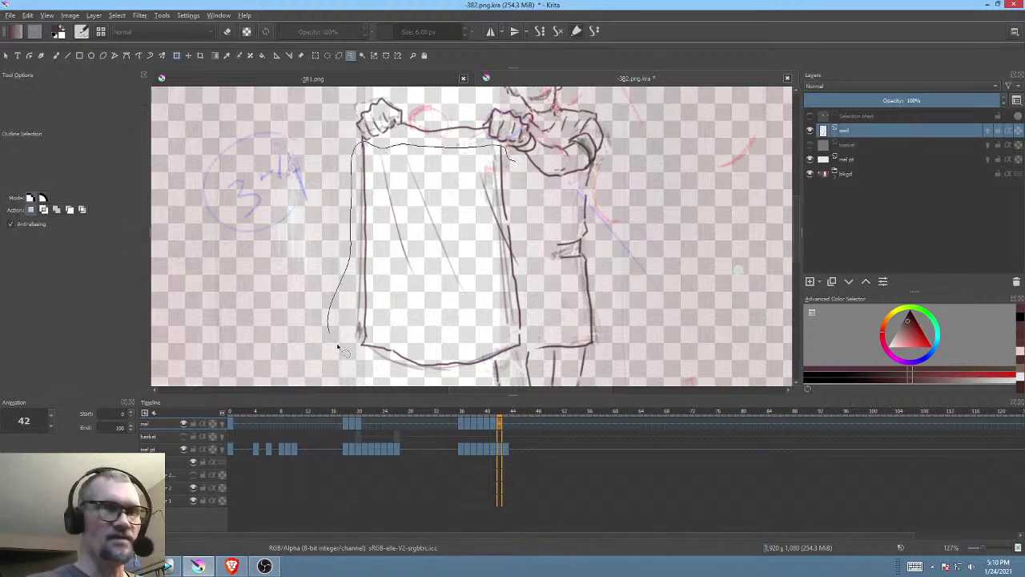
left_click_drag(532, 323, 525, 246)
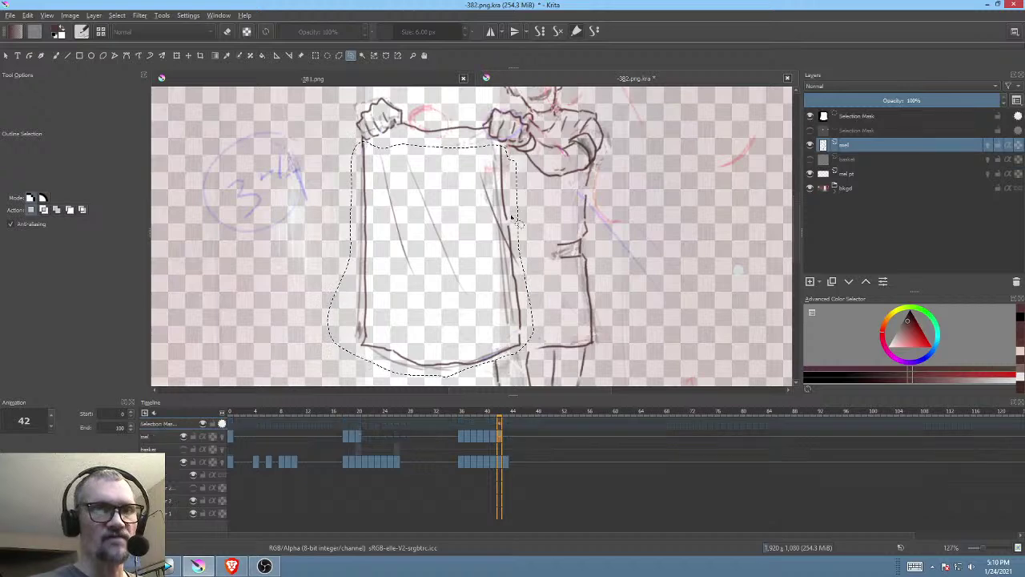
scroll(479, 265, "down", 2)
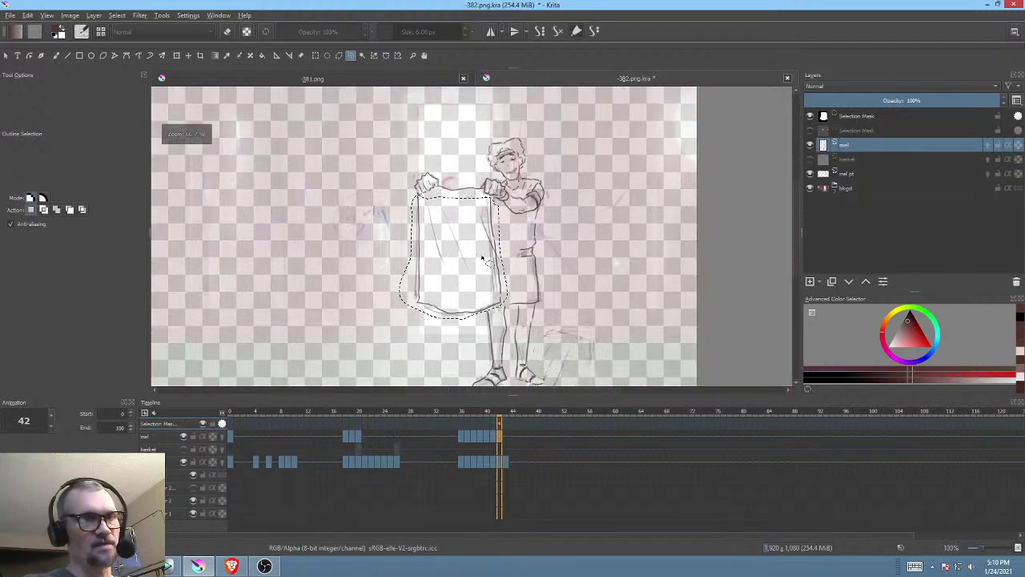
scroll(480, 266, "up", 1)
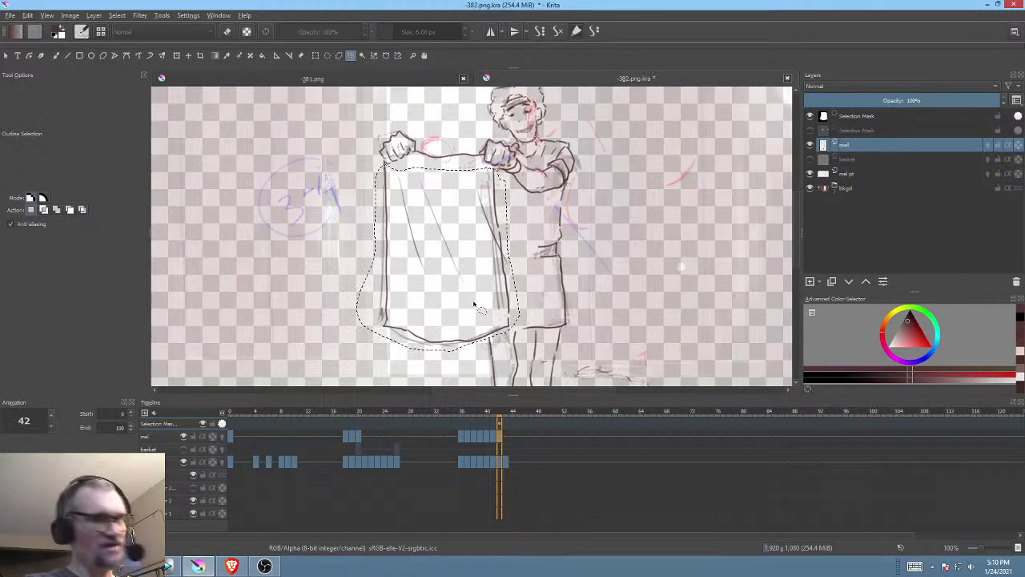
Step: Liquify the selected cloth in frame 42 so its lower part swings left, and duplicate the drawing into frame 43
key("ctrl+t")
right_click(476, 295)
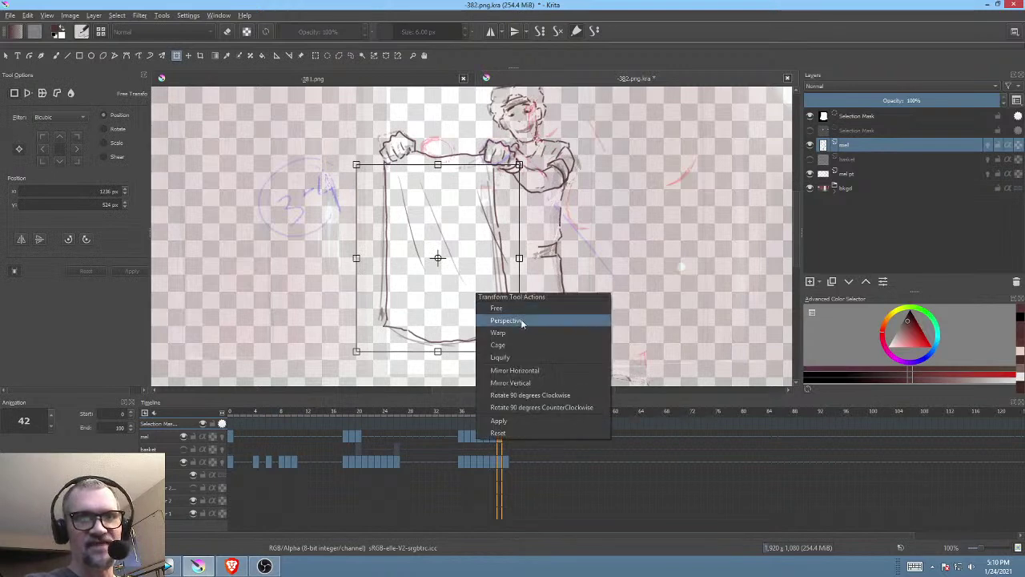
left_click(499, 357)
mouse_move(443, 335)
left_mouse_down()
mouse_move(470, 335)
mouse_move(430, 335)
left_mouse_up()
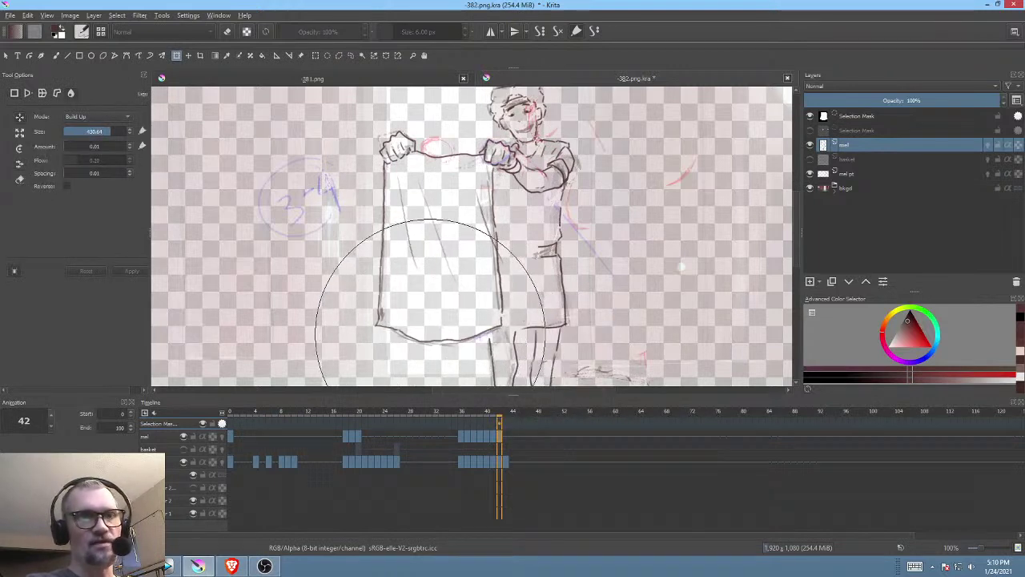
left_click(506, 435)
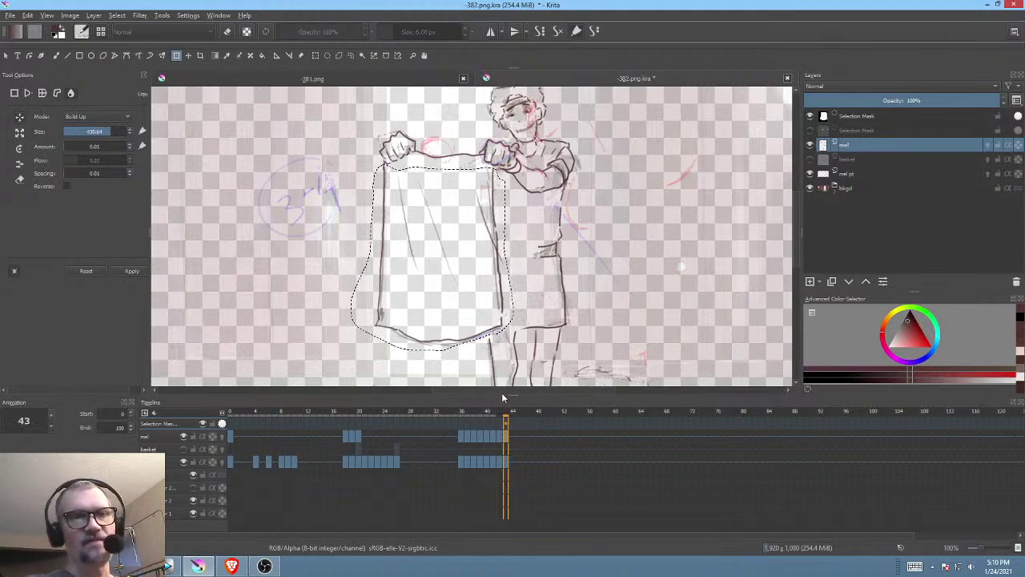
Step: Clear the freehand selection around the cloth
scroll(572, 274, "up", 1)
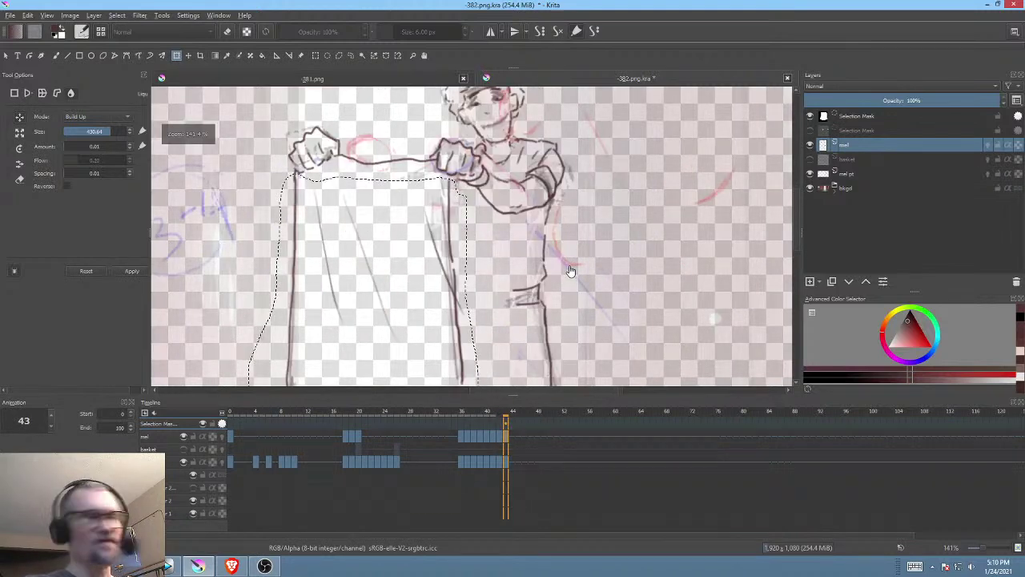
key("ctrl+shift+a")
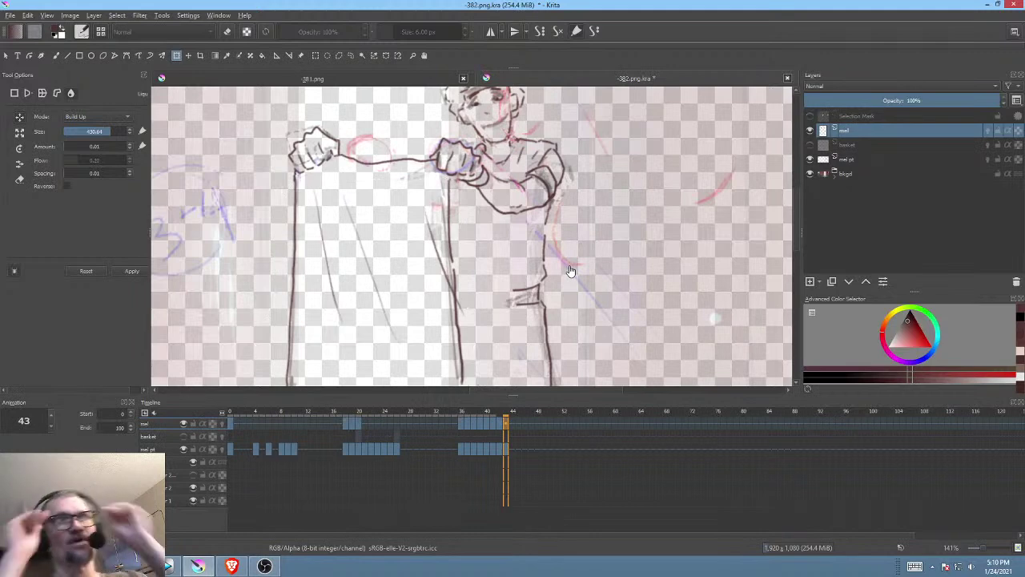
left_click_drag(564, 266, 565, 220)
scroll(572, 210, "down", 1)
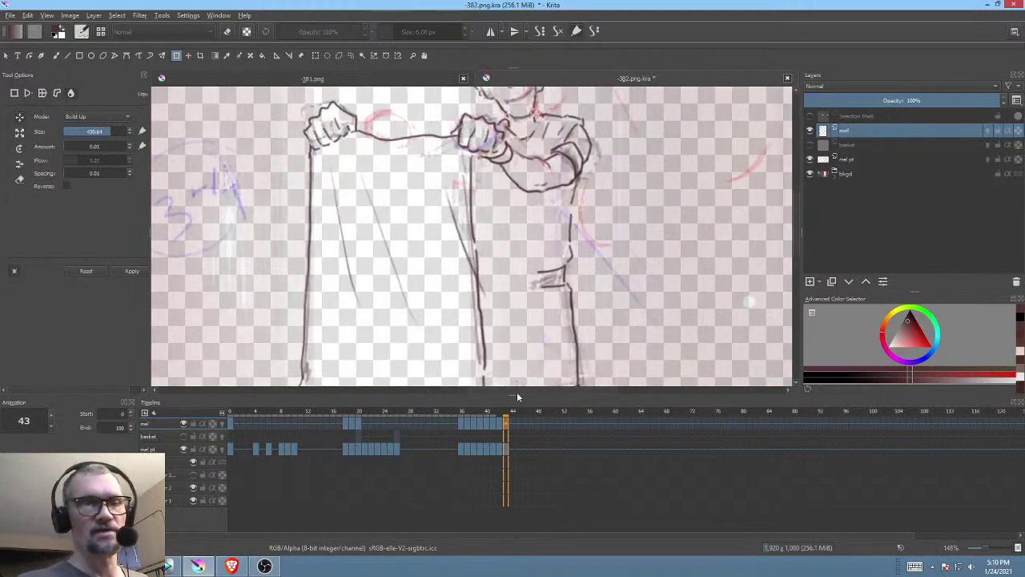
Step: View the bending pose in frame 36 and play back the animation from frame 18
left_click(460, 413)
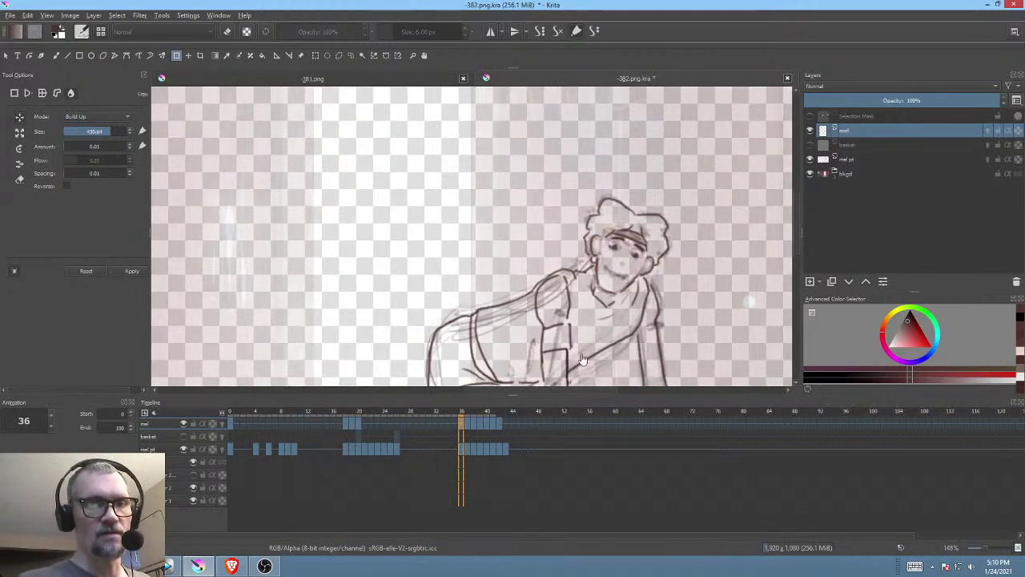
left_click_drag(583, 290, 586, 238)
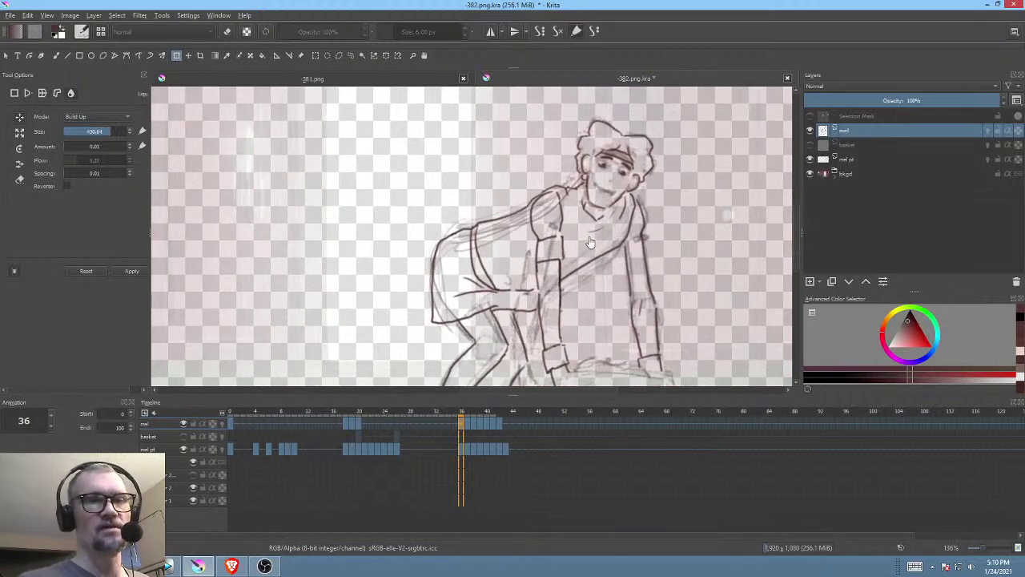
left_click_drag(567, 283, 569, 272)
left_click(344, 423)
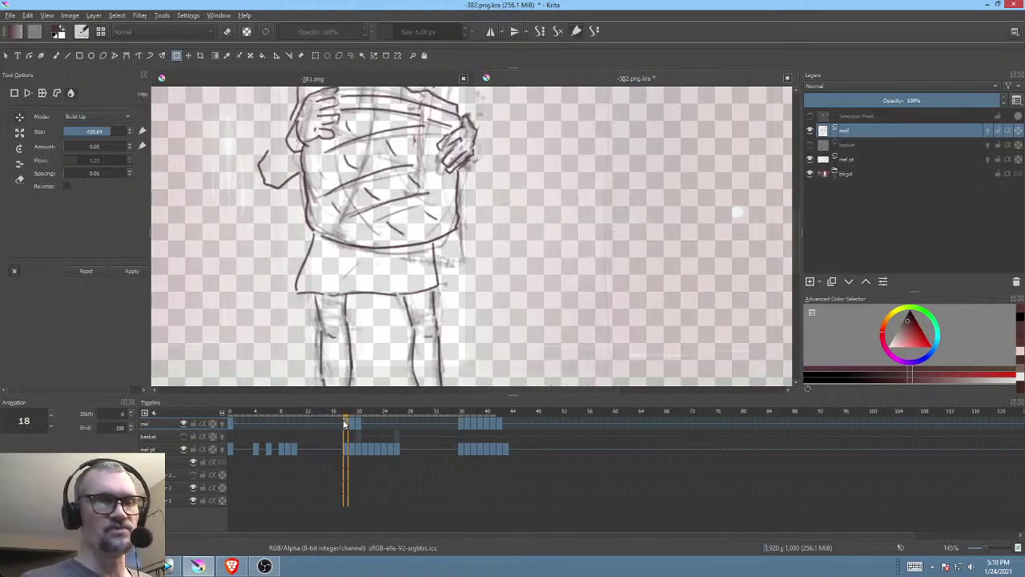
key("space")
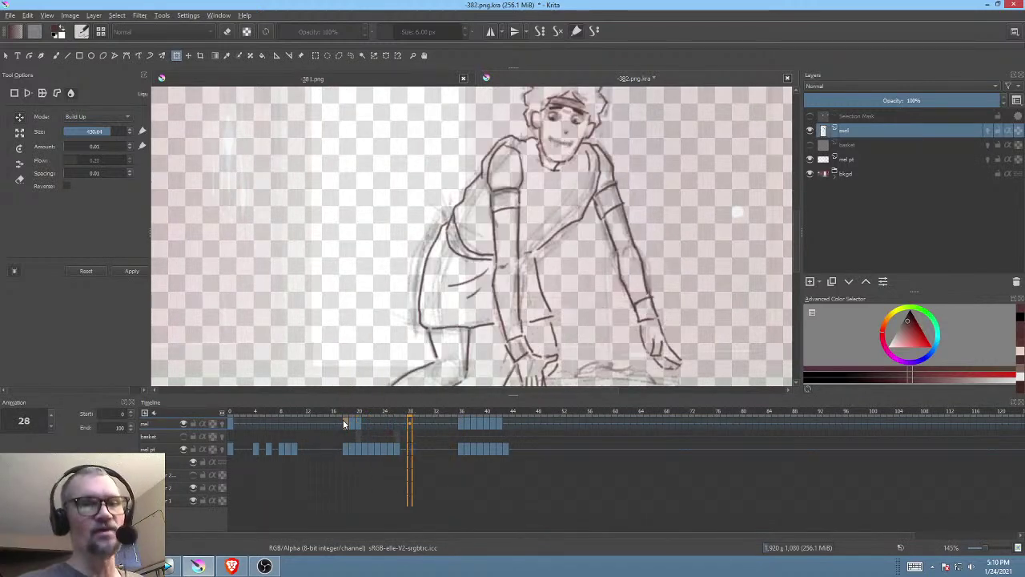
key("space")
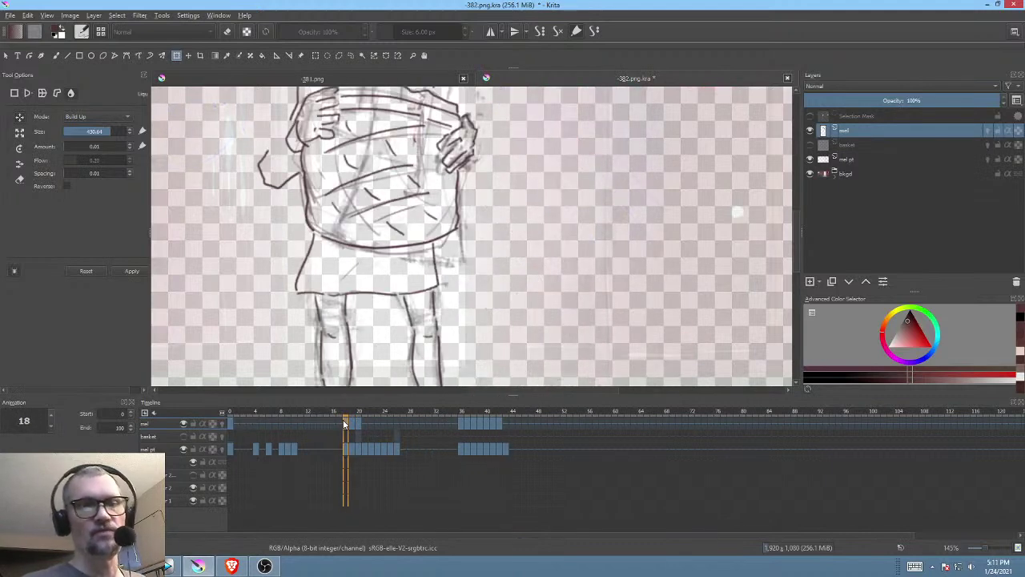
mouse_move(551, 247)
left_mouse_down()
mouse_move(545, 277)
mouse_move(570, 247)
mouse_move(585, 281)
left_mouse_up()
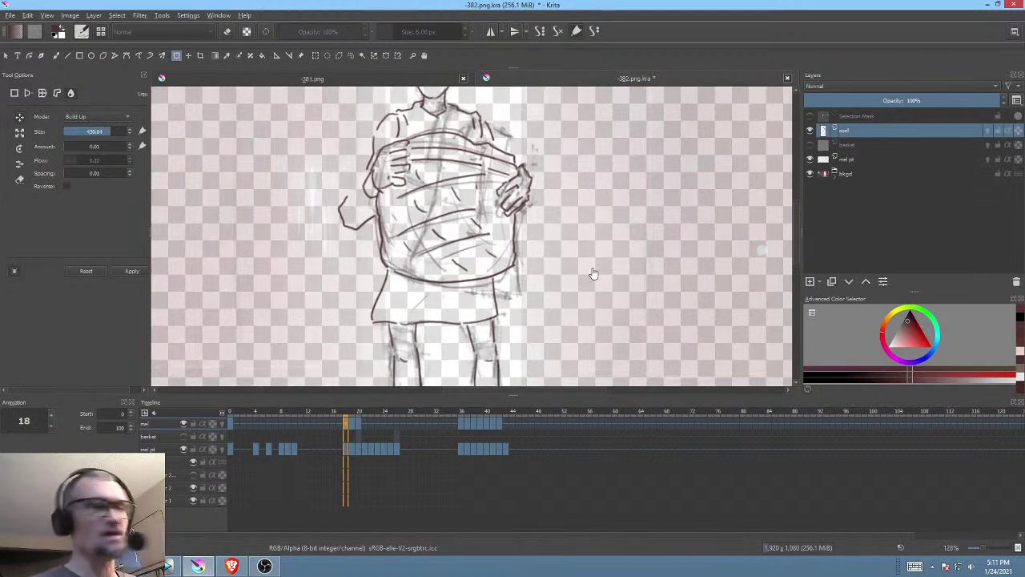
key("l")
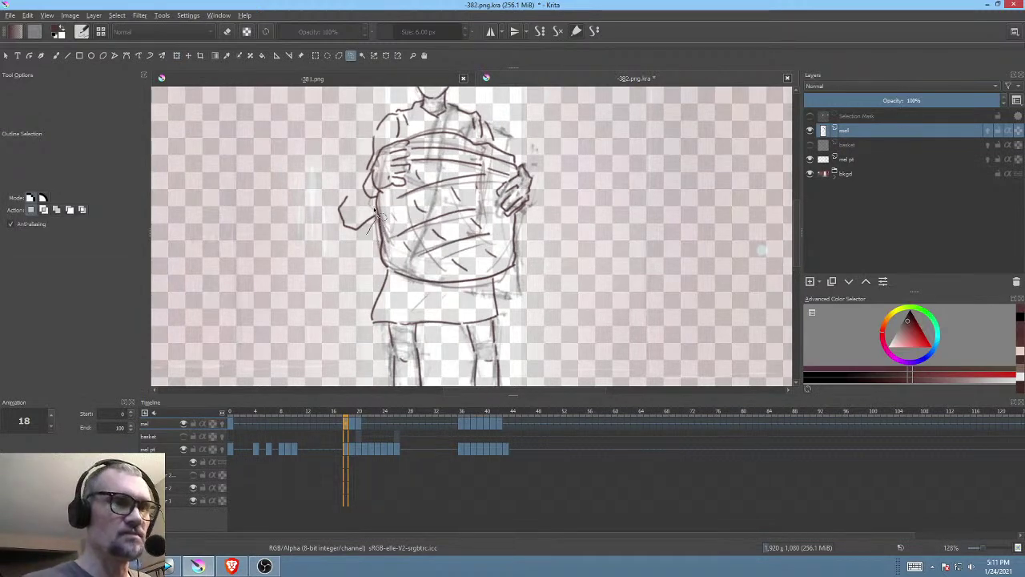
mouse_move(325, 222)
left_mouse_down()
mouse_move(327, 210)
mouse_move(368, 221)
left_mouse_up()
key("ctrl+t")
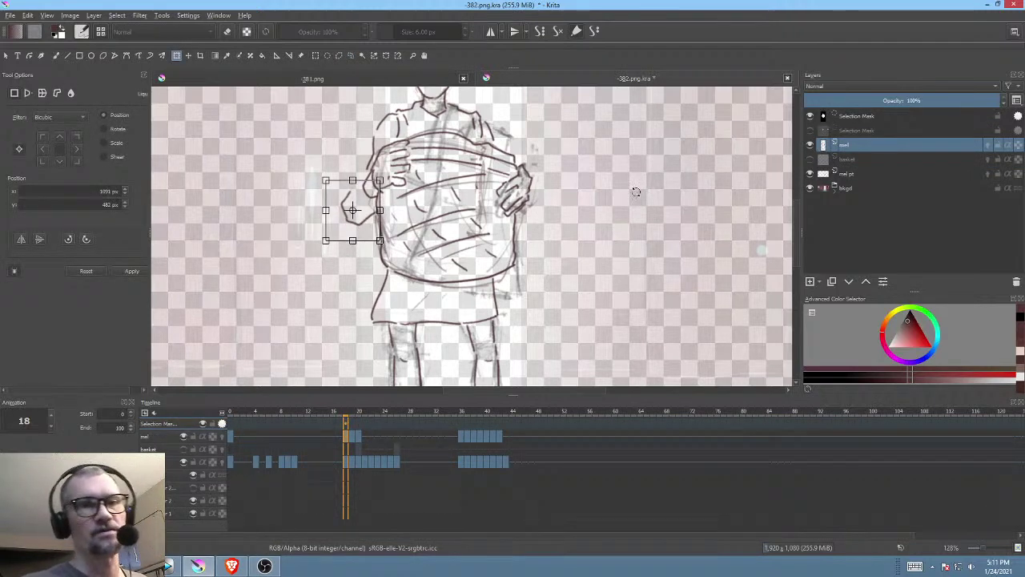
Step: Review the basket-carrying drawings from frame 14 through 18 and clear the selection
left_click(319, 435)
key("space")
key("space")
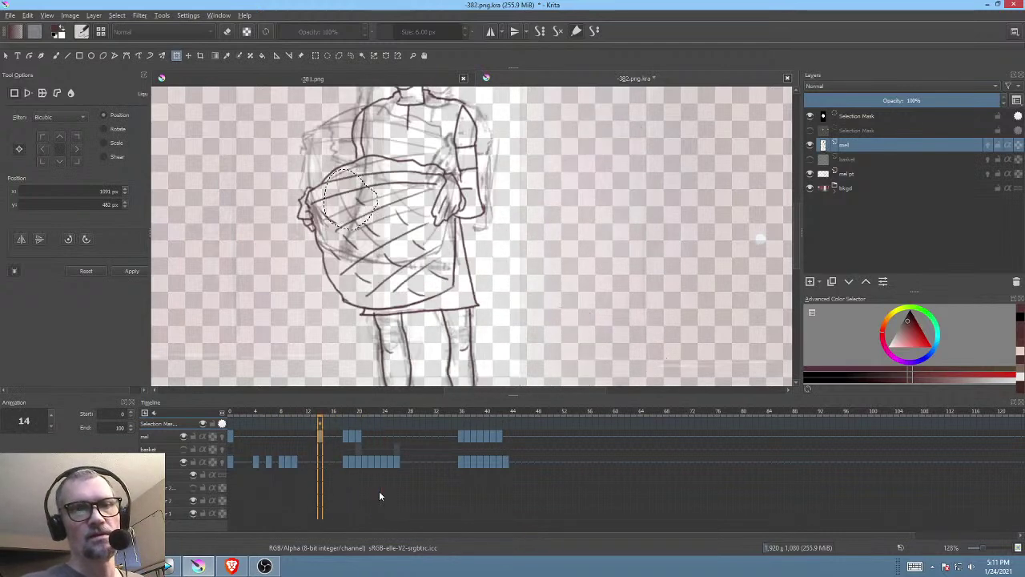
scroll(566, 254, "down", 2)
left_click_drag(577, 254, 574, 258)
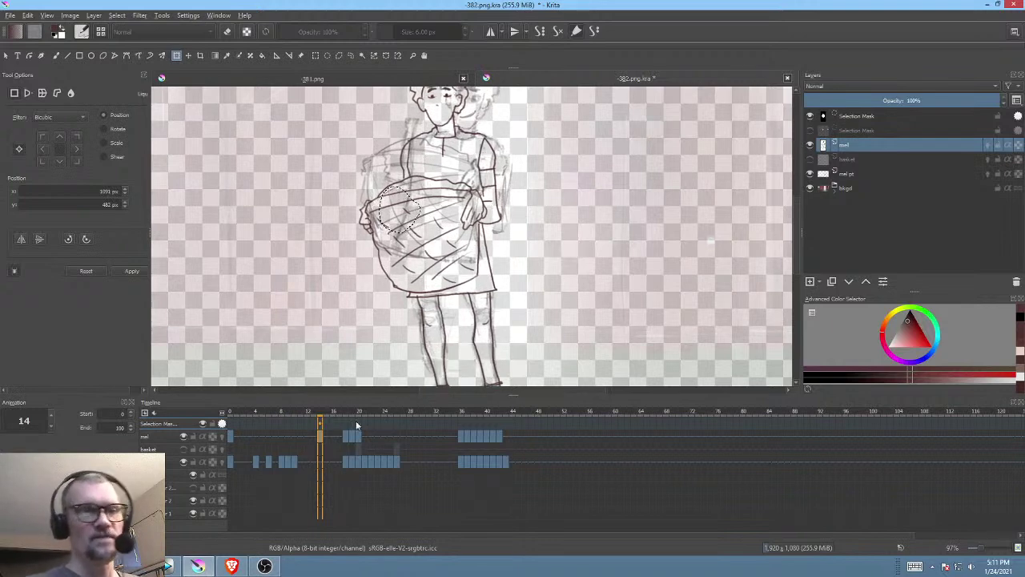
mouse_move(339, 411)
left_mouse_down()
mouse_move(405, 413)
mouse_move(333, 403)
mouse_move(350, 399)
left_mouse_up()
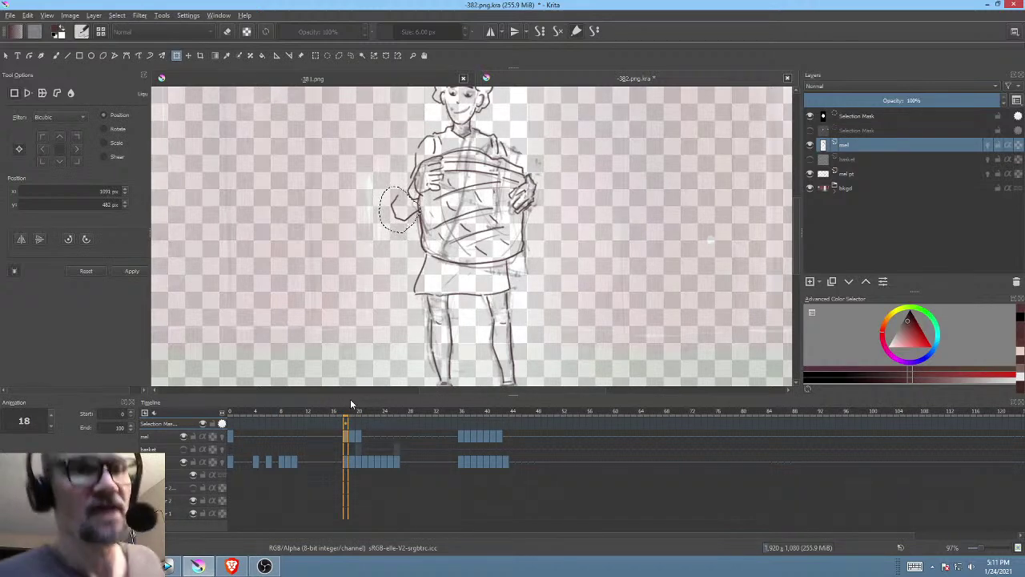
key("ctrl+shift+a")
left_click_drag(537, 207, 569, 215)
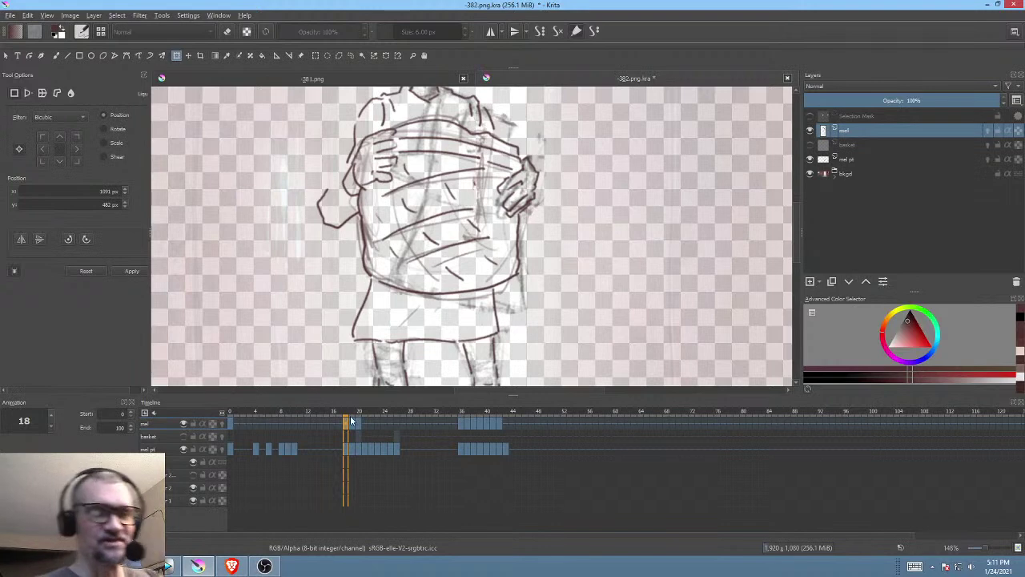
Step: Scrub through the drawings from frame 18 to frame 42 to check the character's movement and cloth
mouse_move(353, 417)
left_mouse_down()
mouse_move(504, 418)
mouse_move(448, 419)
mouse_move(478, 419)
mouse_move(461, 423)
left_mouse_up()
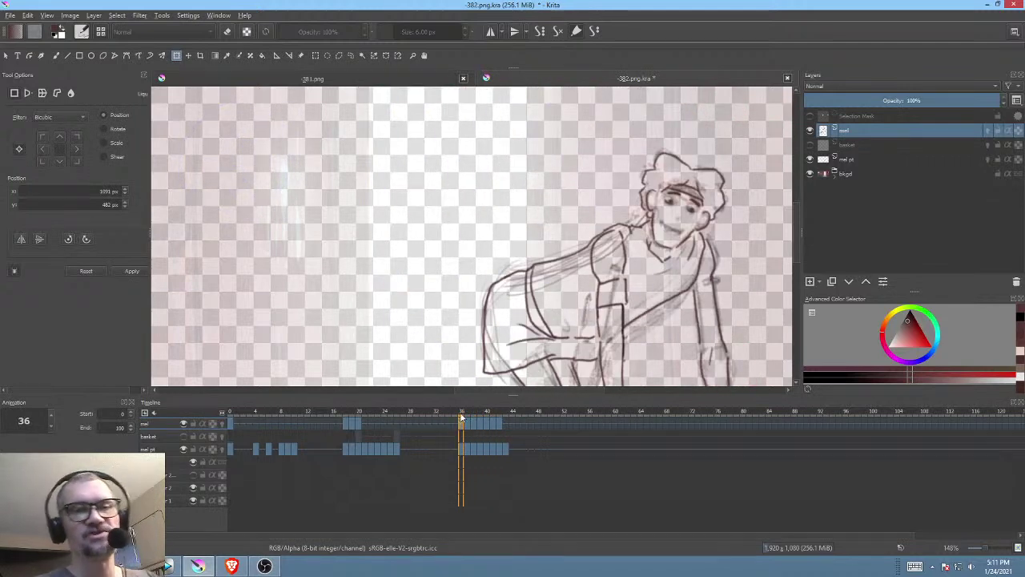
left_click_drag(665, 234, 611, 221)
left_click_drag(603, 259, 593, 308)
left_click_drag(531, 385, 503, 354)
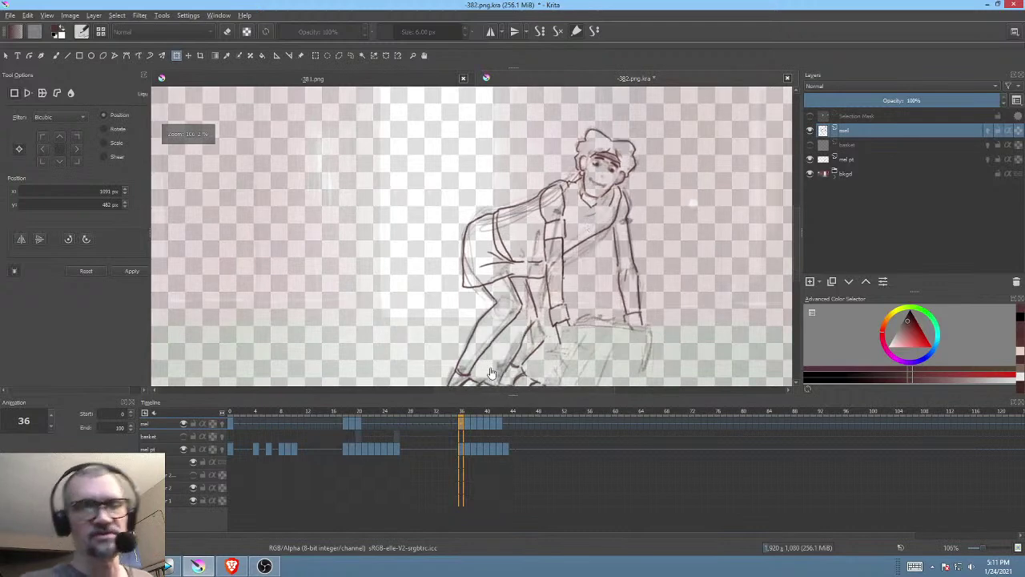
mouse_move(461, 420)
left_mouse_down()
mouse_move(495, 415)
mouse_move(505, 419)
mouse_move(460, 420)
mouse_move(499, 429)
left_mouse_up()
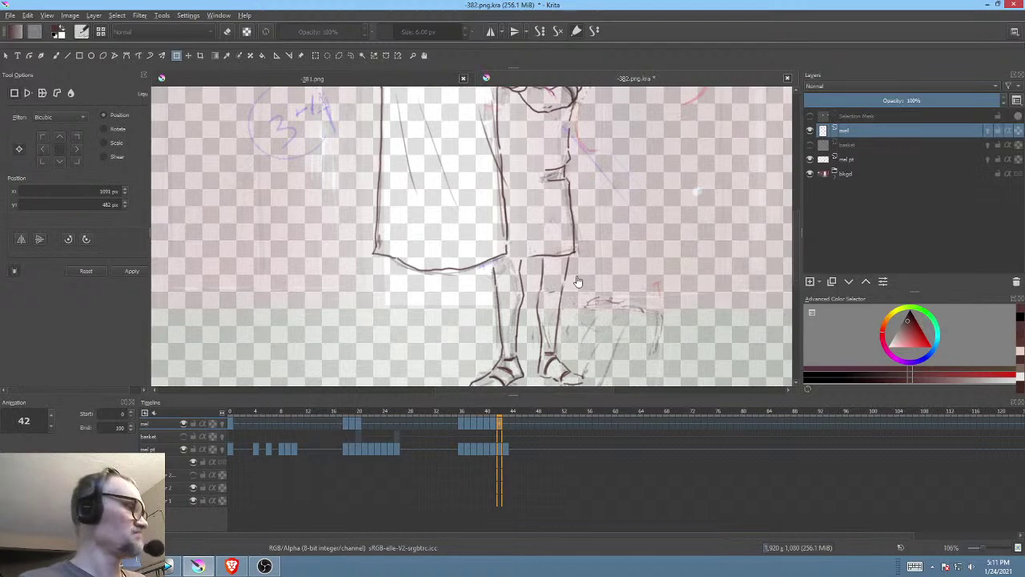
Step: Compare the waistband across frames 39 to 42, and ink it across to the cloth's edge in frame 40 with the 6 px brush
key("b")
left_click_drag(661, 242, 665, 174)
left_click_drag(634, 214, 633, 190)
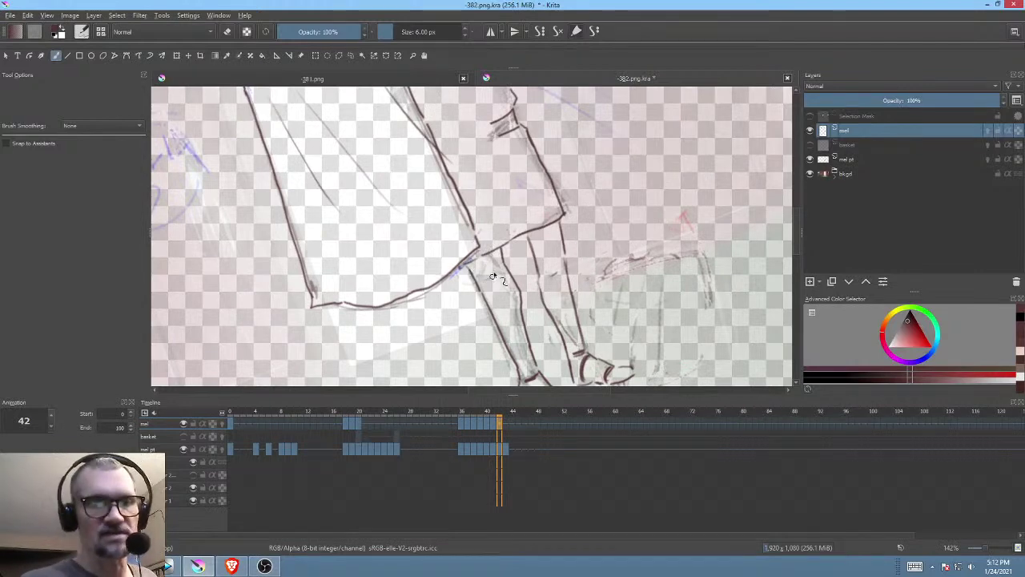
scroll(506, 241, "up", 3)
scroll(506, 241, "up", 4)
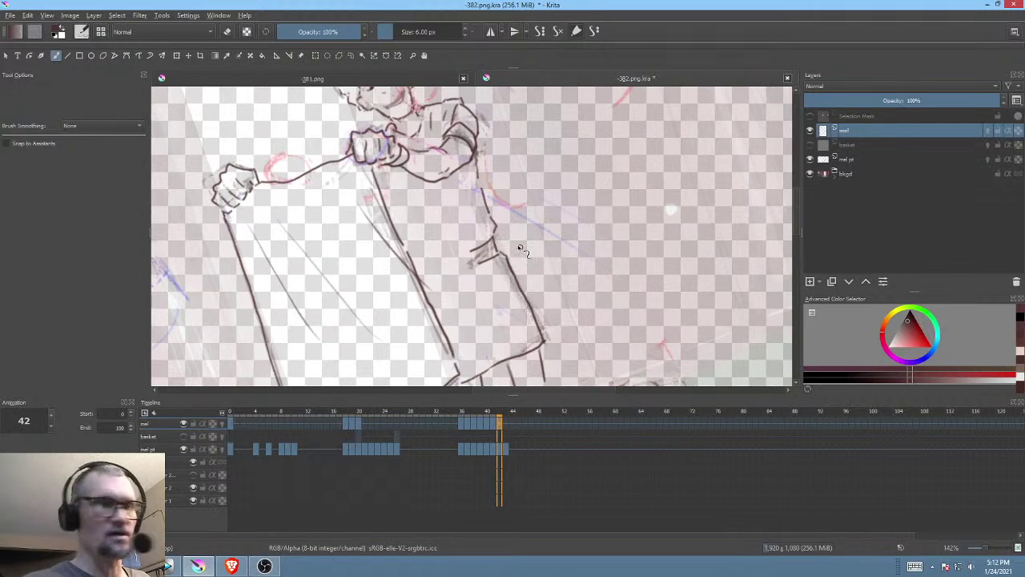
key("Left")
key("Left")
key("Left")
key("Left")
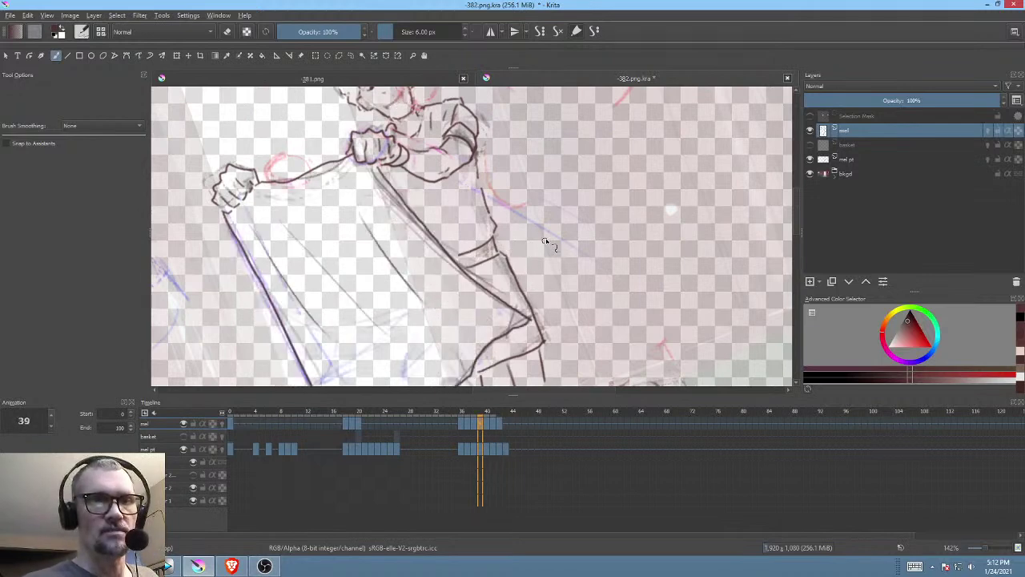
key("Right")
key("Right")
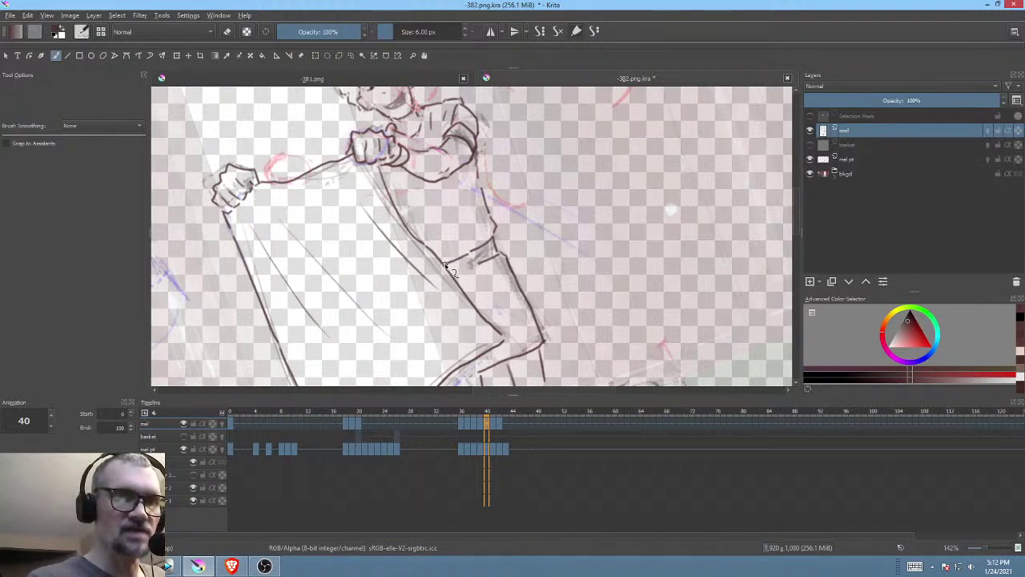
key("Left")
key("Right")
Step: Ink both waistband lines across to the cloth's right edge in frame 41, checking them against frame 40
key("Right")
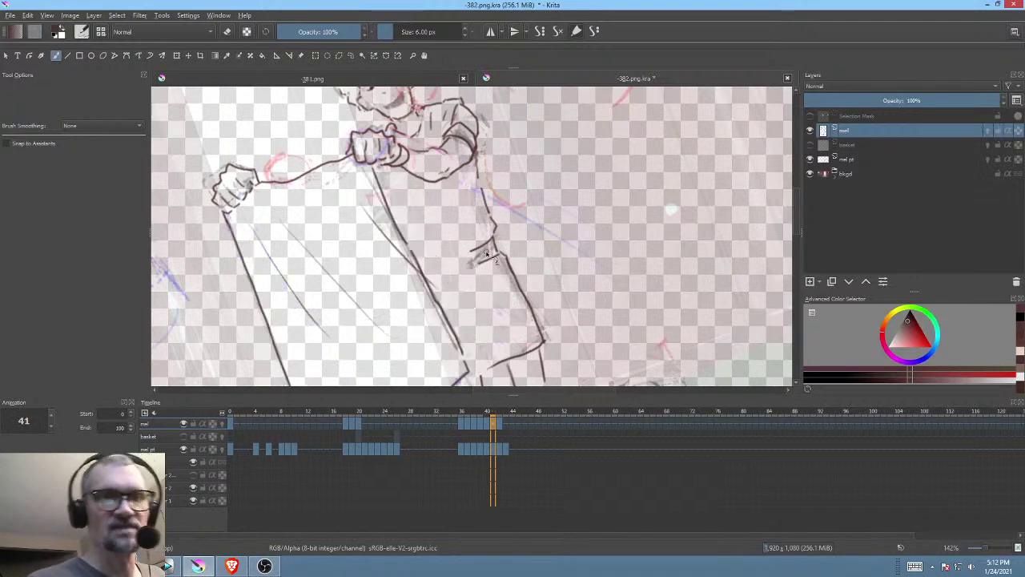
mouse_move(428, 268)
left_mouse_down()
mouse_move(472, 250)
mouse_move(479, 267)
left_mouse_up()
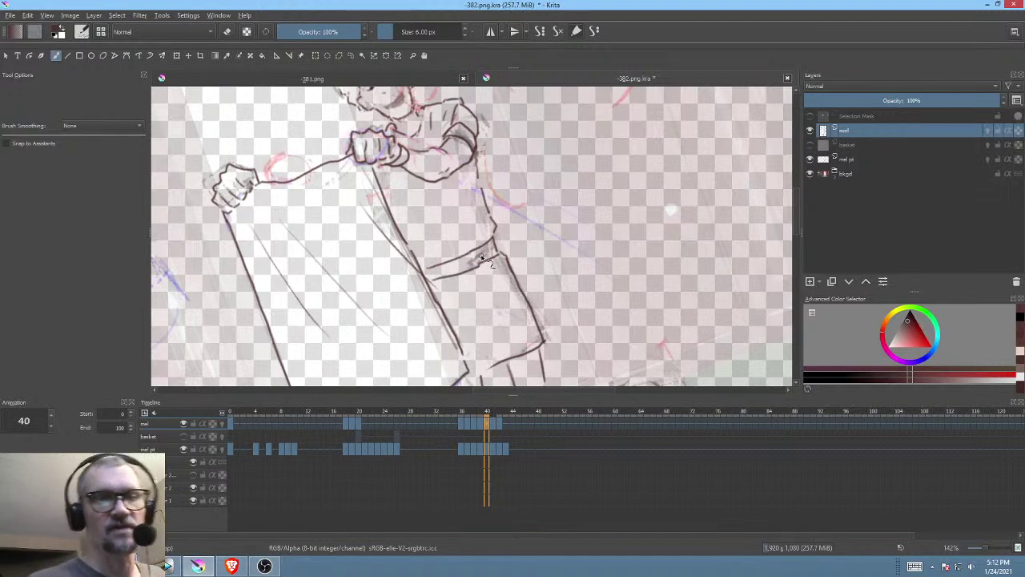
key("Left")
key("Right")
Step: Ink the waistband lines across to the cloth's edge in frame 42, matching them to frame 41
key("Right")
key("Left")
key("Right")
left_click_drag(473, 267, 437, 277)
key("Left")
key("Right")
Step: Select the new part of the lower waistband line in frame 42, rotate it slightly and move it slightly down and left
left_click_drag(540, 242, 556, 245)
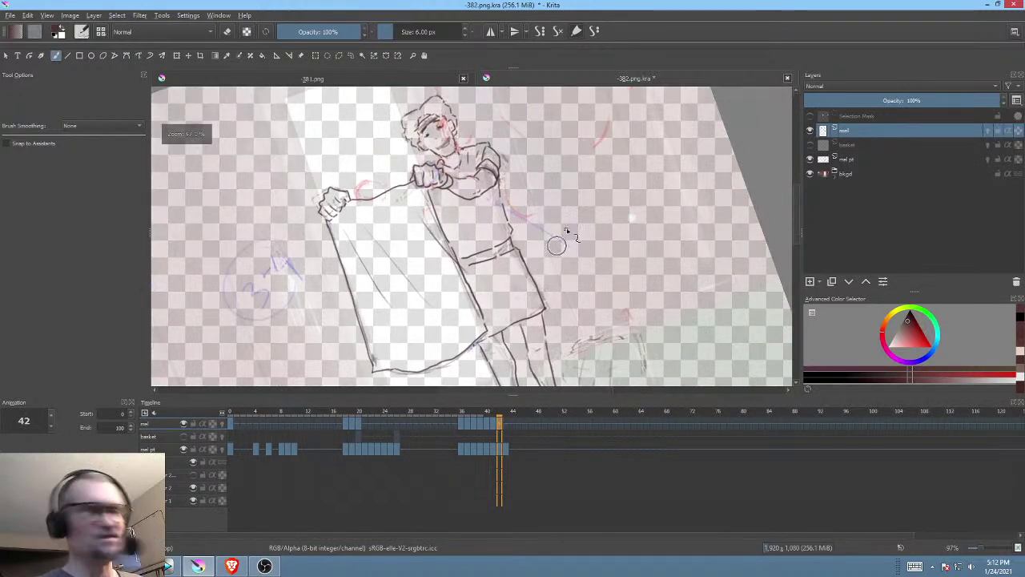
key("5")
scroll(560, 231, "up", 3)
key("l")
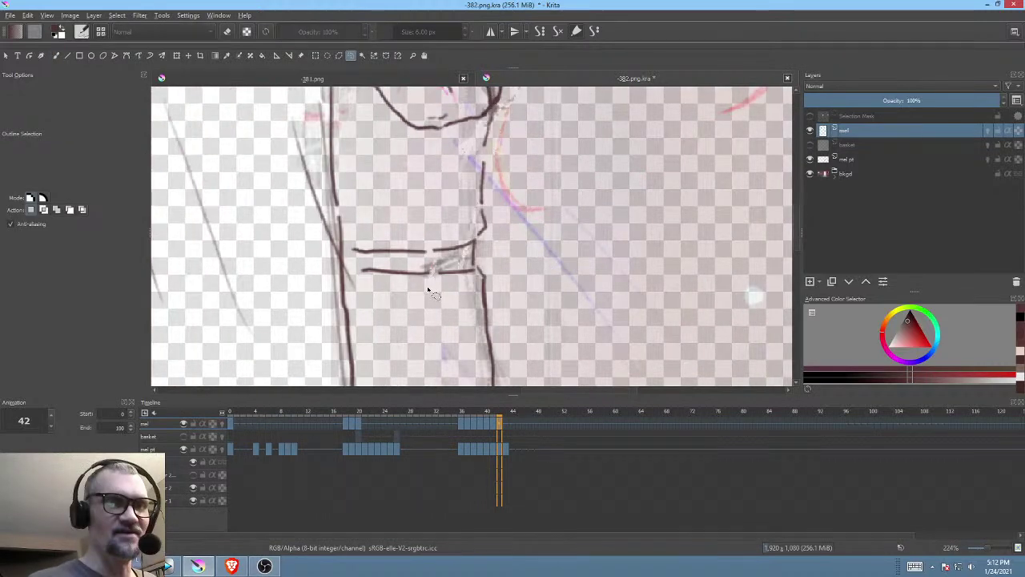
left_click_drag(369, 264, 367, 267)
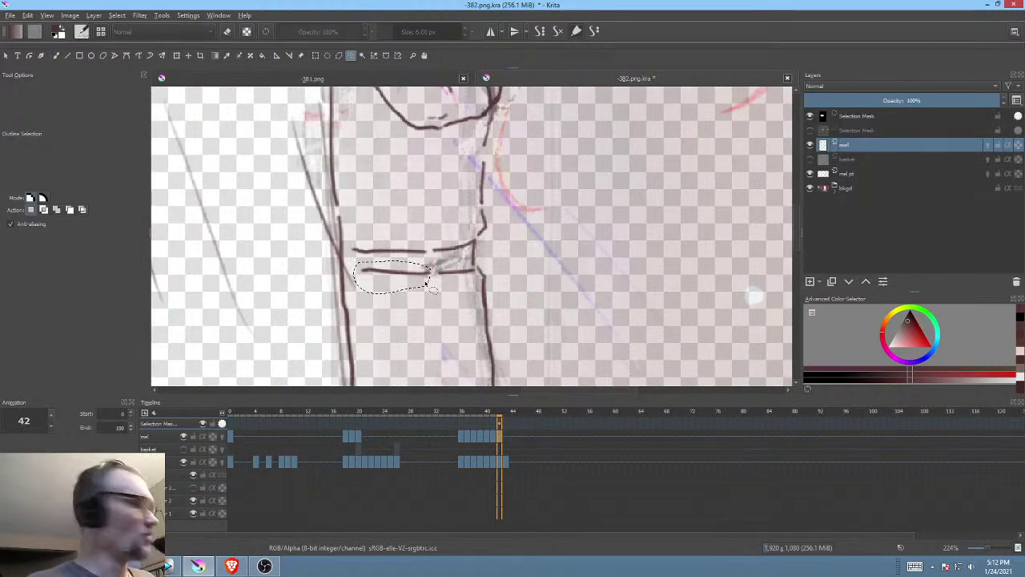
key("ctrl+t")
mouse_move(429, 297)
left_mouse_down()
mouse_move(440, 296)
mouse_move(408, 284)
left_mouse_up()
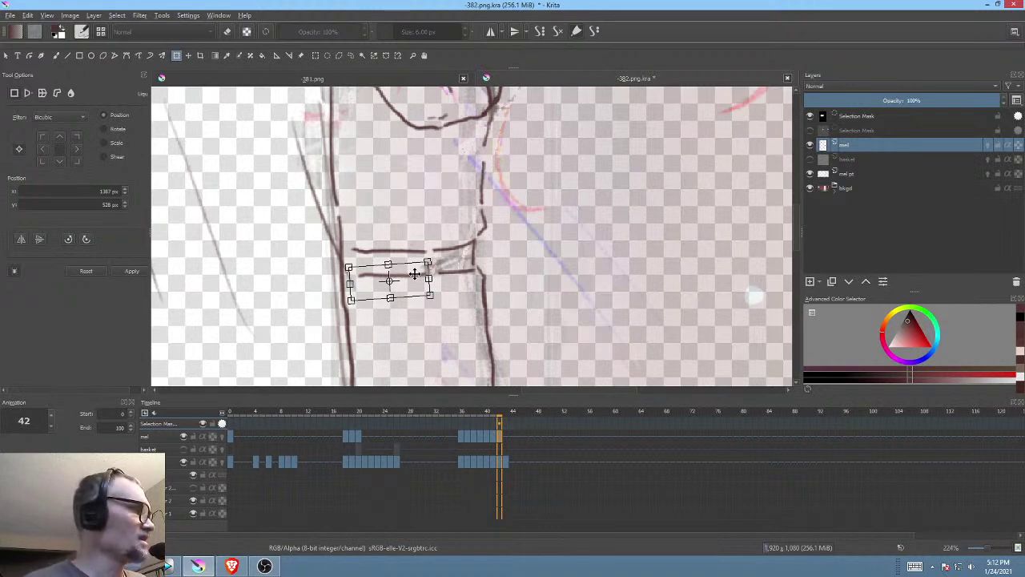
key("Return")
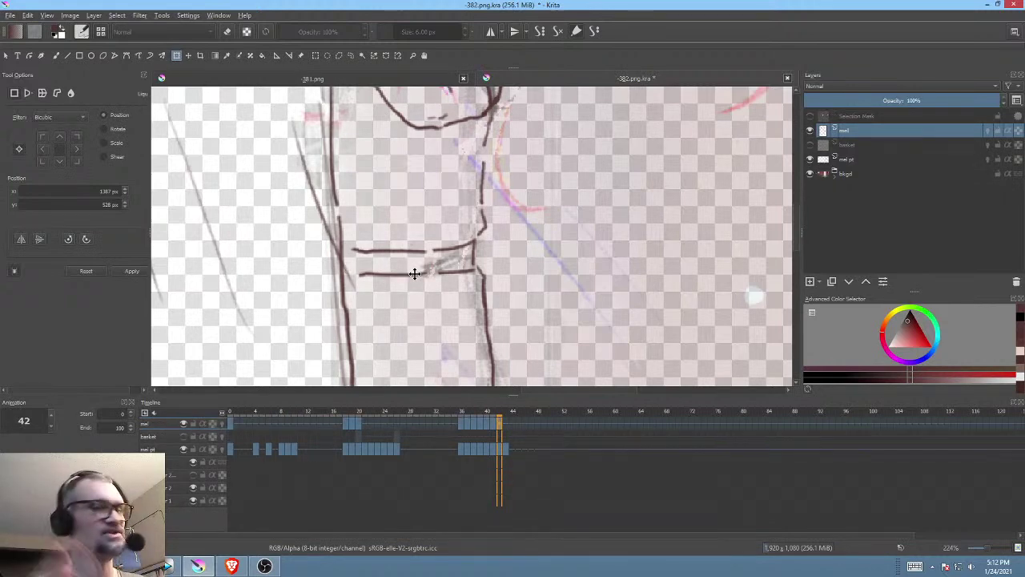
Step: Play back the animation from frame 35 and compare the cloth and waistband in frames 40 through 42
scroll(543, 239, "down", 4)
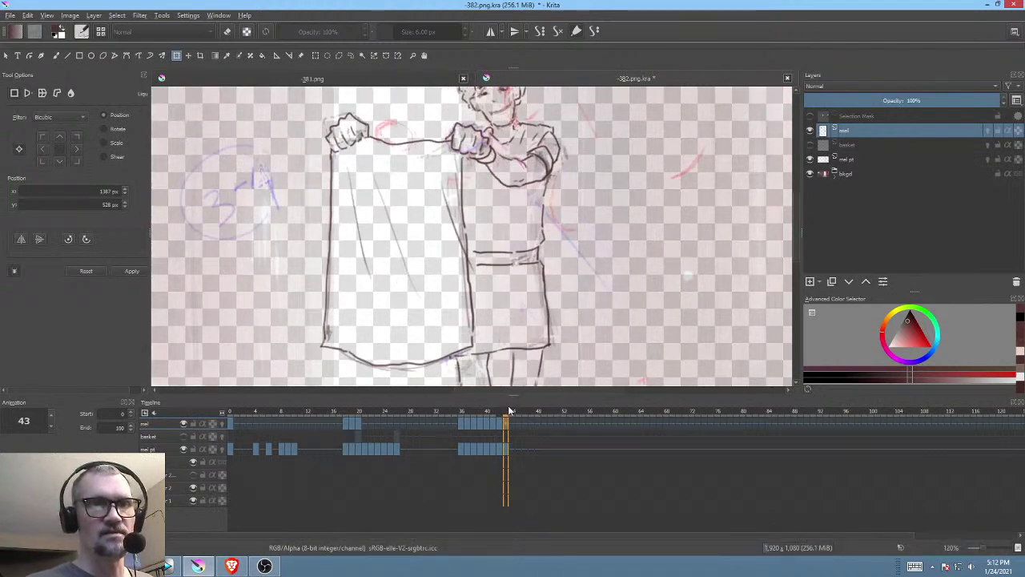
left_click_drag(489, 417, 454, 405)
key("space")
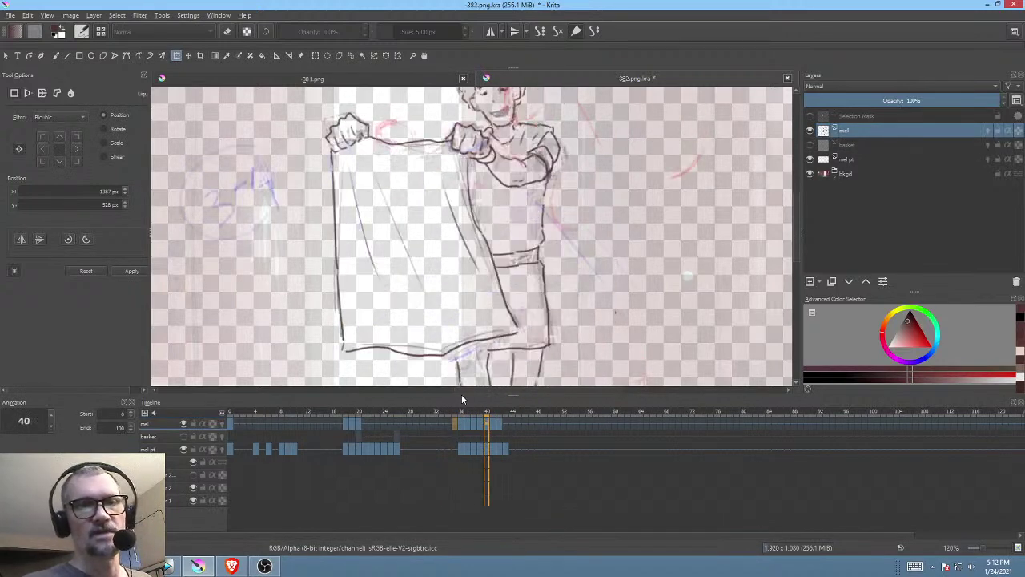
key("space")
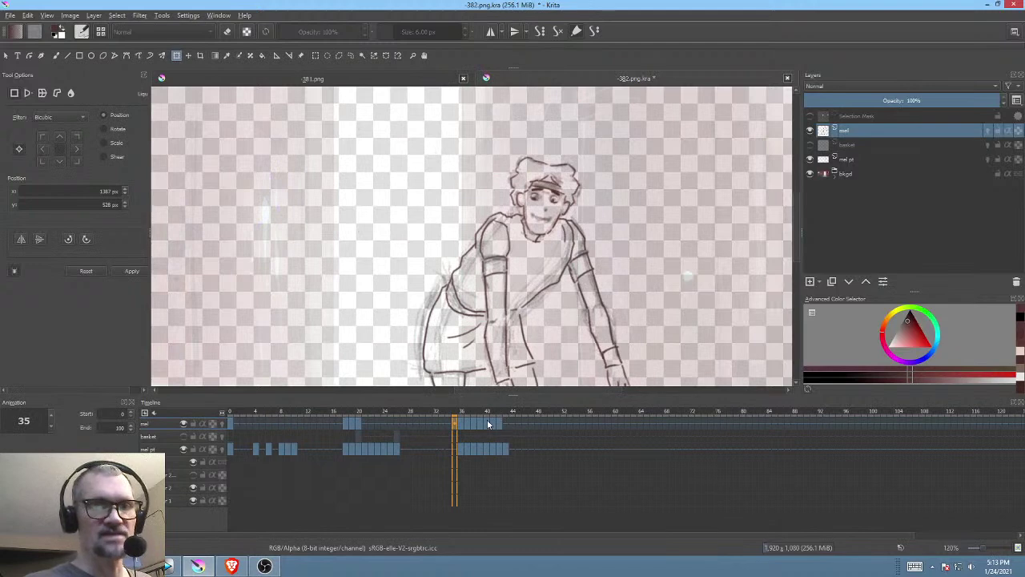
left_click(489, 423)
left_click(494, 423)
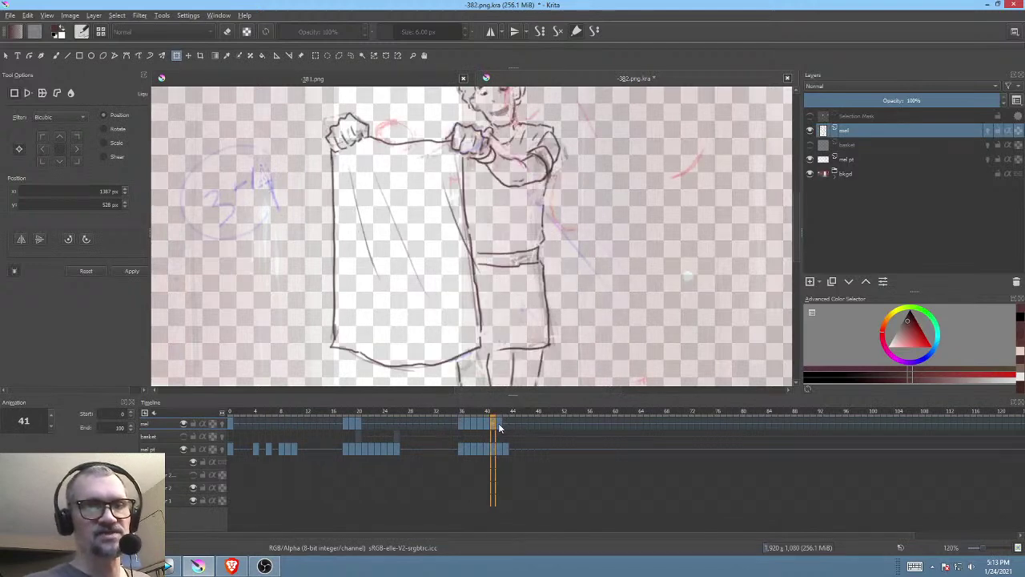
left_click(500, 423)
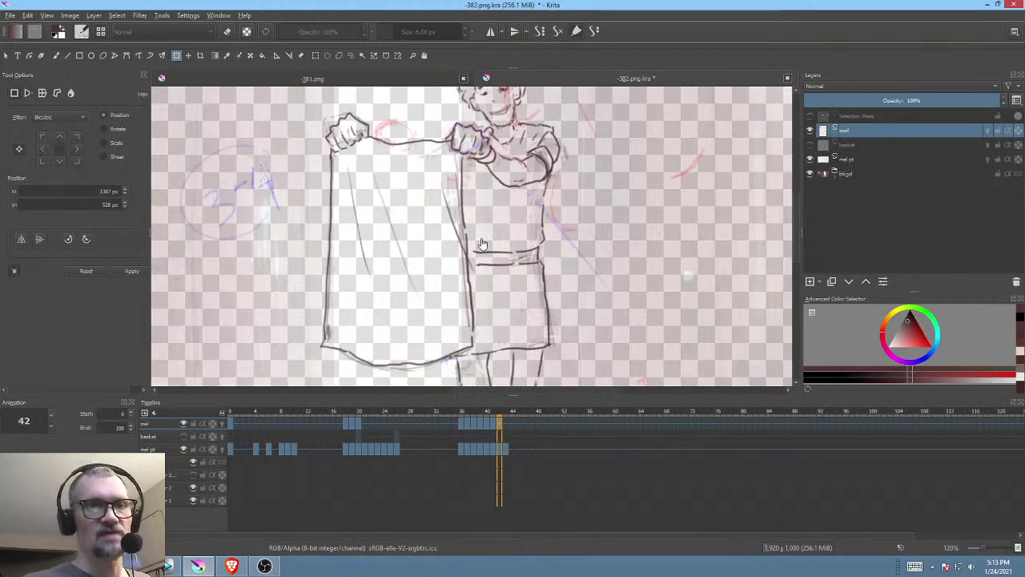
mouse_move(489, 413)
left_mouse_down()
mouse_move(469, 412)
mouse_move(498, 411)
mouse_move(488, 411)
mouse_move(500, 412)
mouse_move(495, 429)
left_mouse_up()
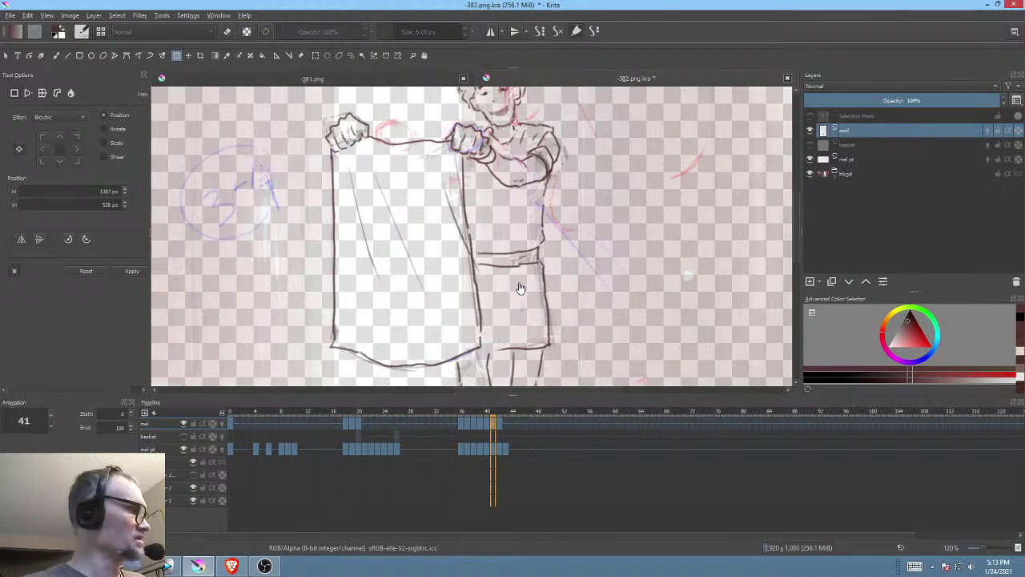
Step: Erase the inked waistband lines beside the cloth's edge in frames 41 and 40 with the filled freehand path in eraser mode
key("p")
mouse_move(525, 279)
left_mouse_down()
mouse_move(486, 245)
mouse_move(481, 275)
mouse_move(527, 280)
mouse_move(522, 244)
mouse_move(499, 236)
left_mouse_up()
key("e")
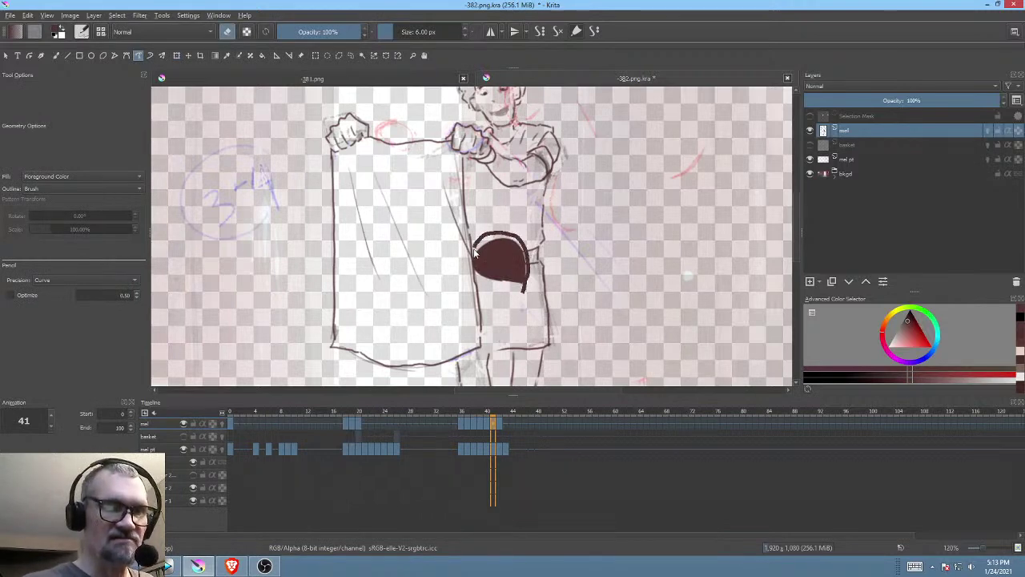
left_click_drag(489, 294, 525, 284)
left_click(487, 426)
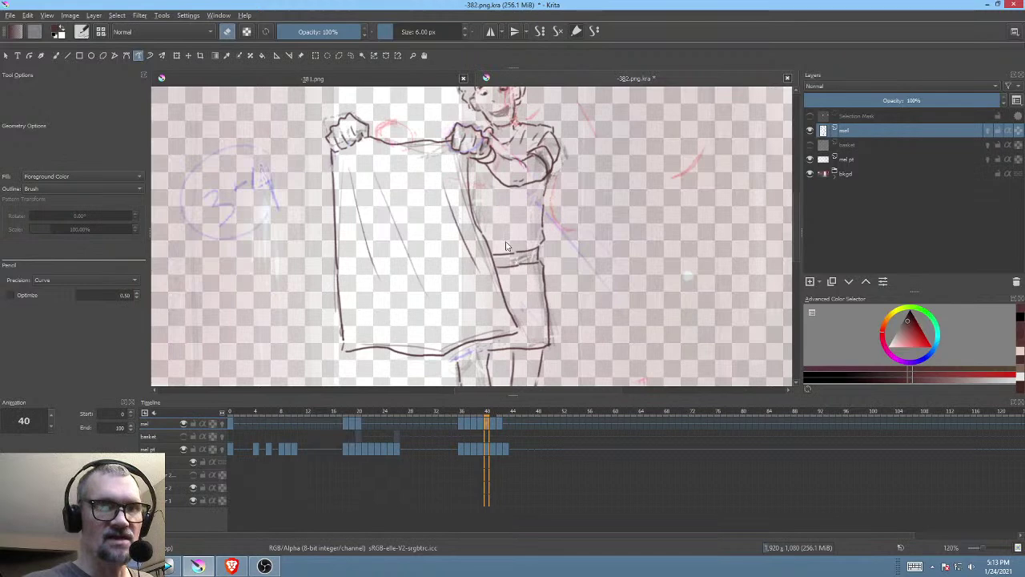
left_click_drag(499, 269, 495, 261)
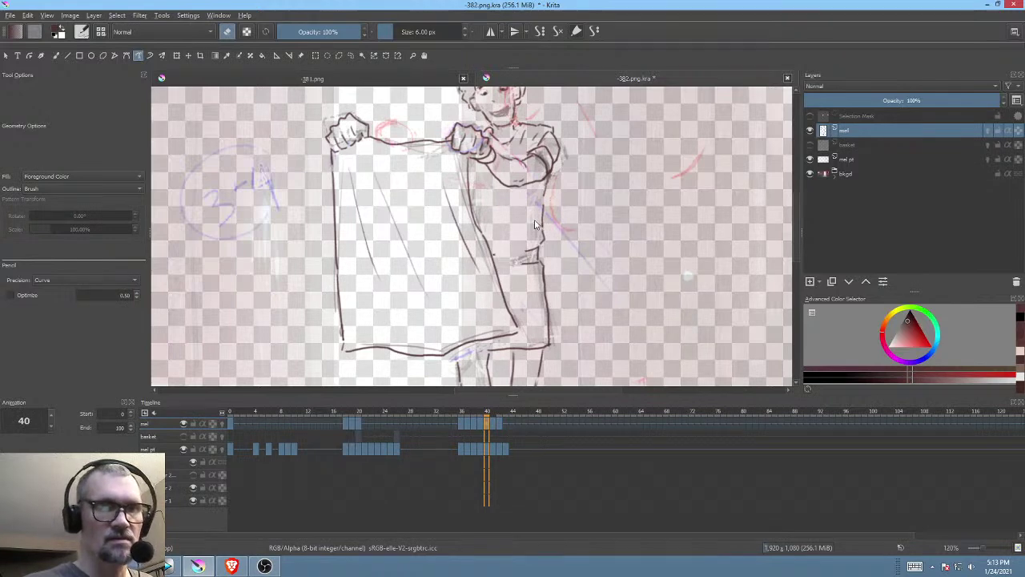
Step: Ink the waistband lines up to the cloth's edge in frame 39 and close the gap in the torso's side line
left_click(481, 423)
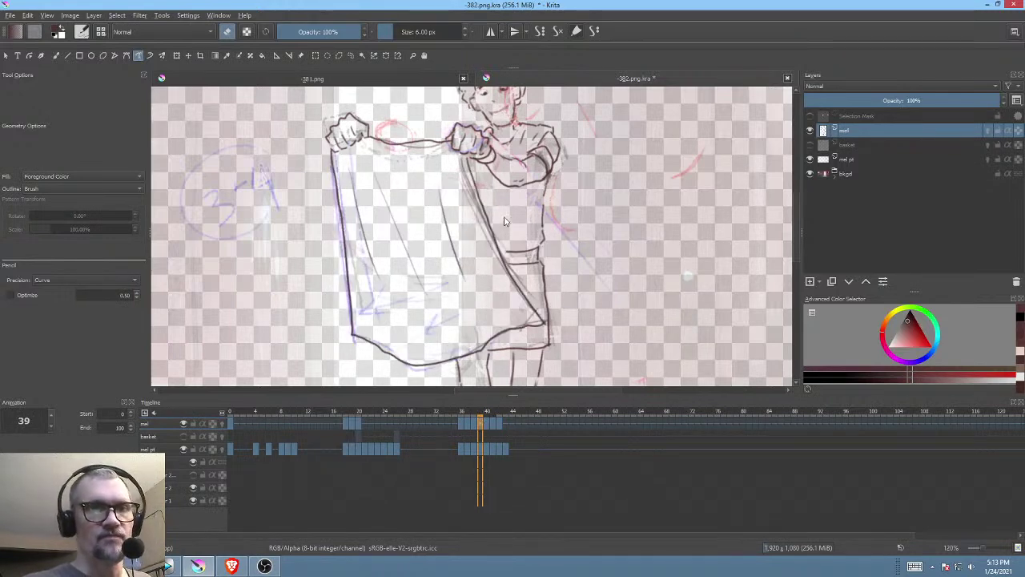
key("b")
scroll(522, 274, "up", 5)
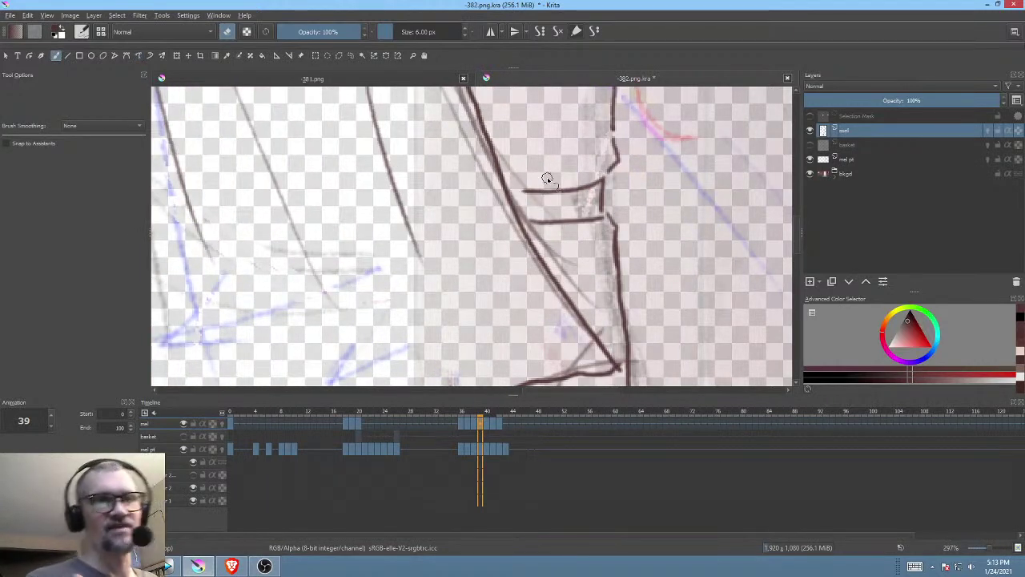
key("e")
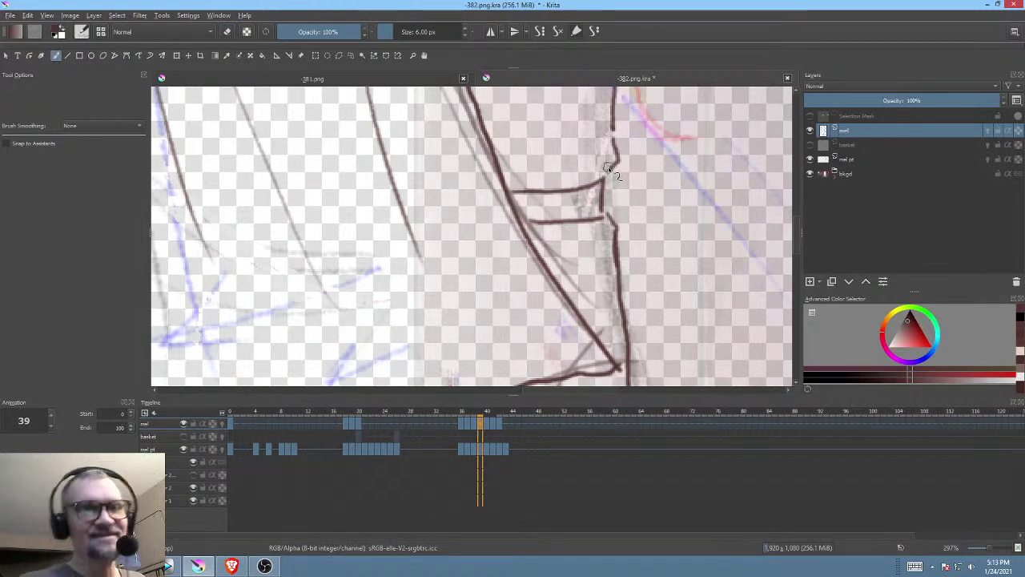
scroll(561, 240, "down", 4)
mouse_move(557, 266)
left_mouse_down()
mouse_move(546, 302)
mouse_move(556, 274)
mouse_move(553, 282)
left_mouse_up()
scroll(560, 280, "up", 5)
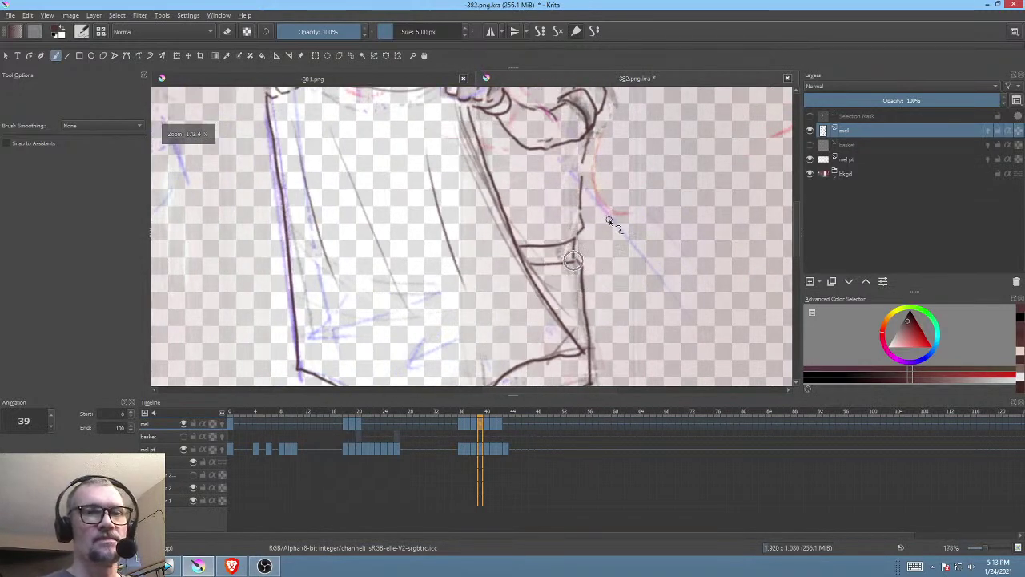
scroll(593, 232, "down", 2)
scroll(570, 254, "up", 2)
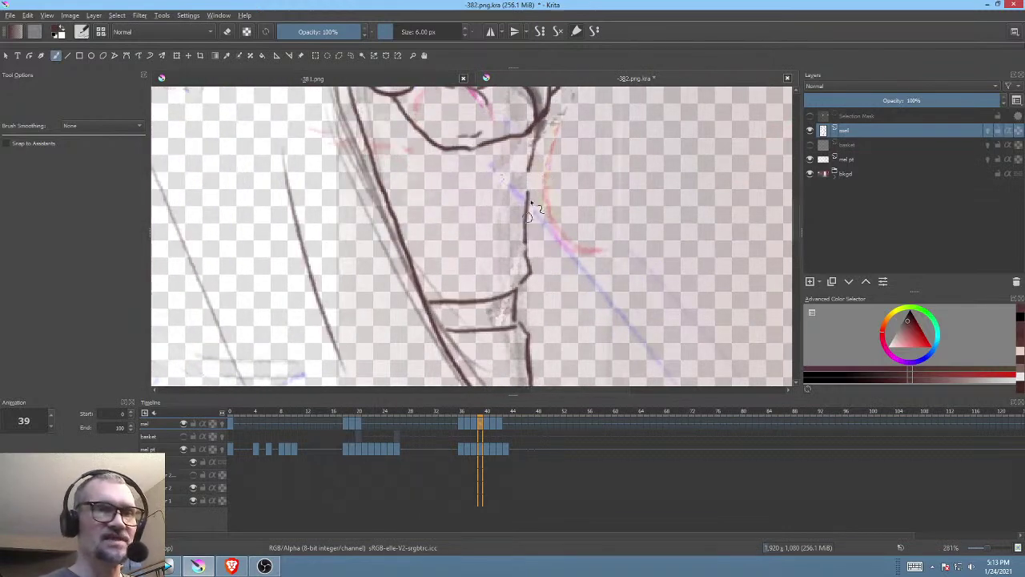
scroll(545, 229, "down", 3)
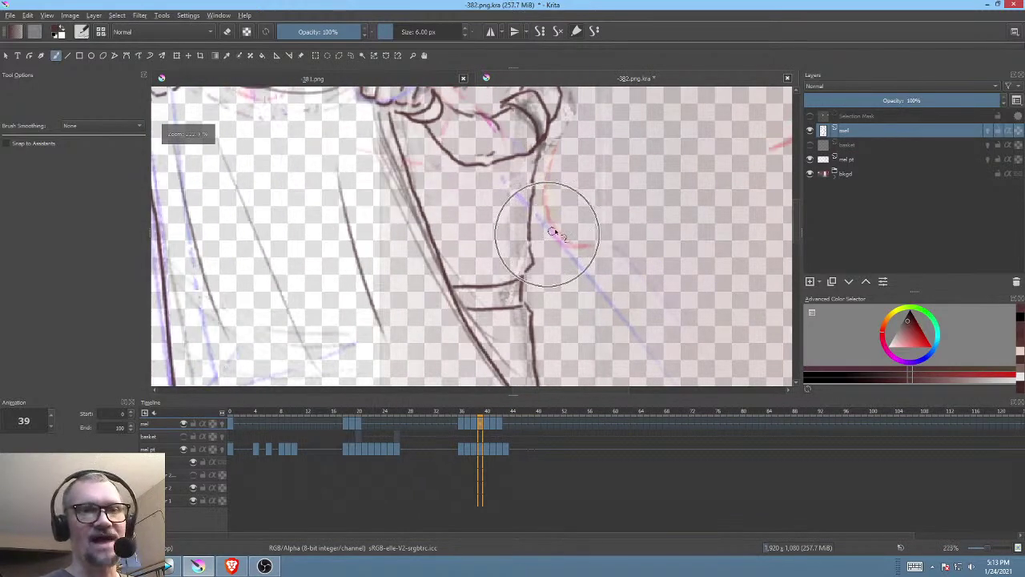
scroll(545, 234, "down", 2)
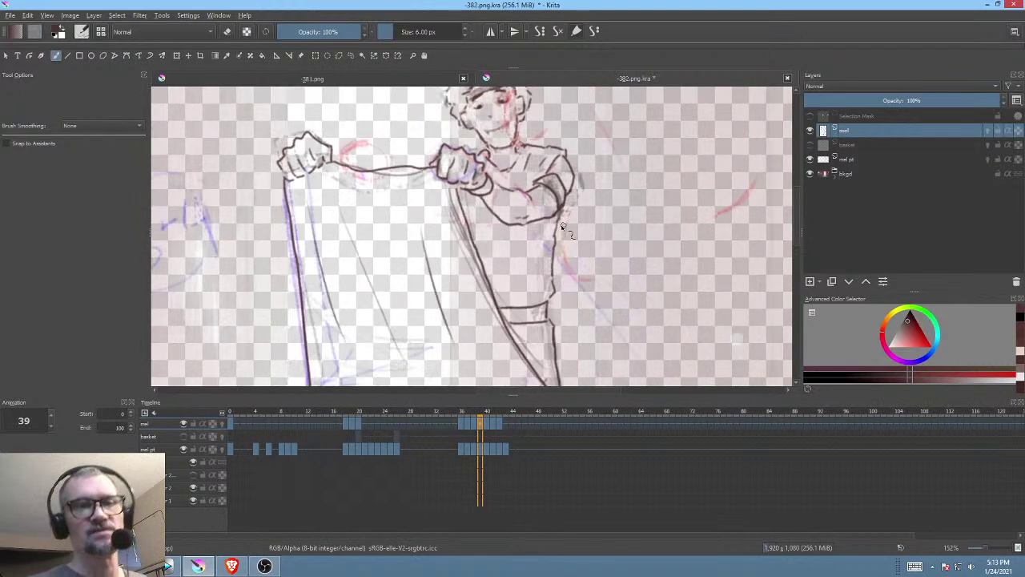
scroll(593, 234, "down", 2)
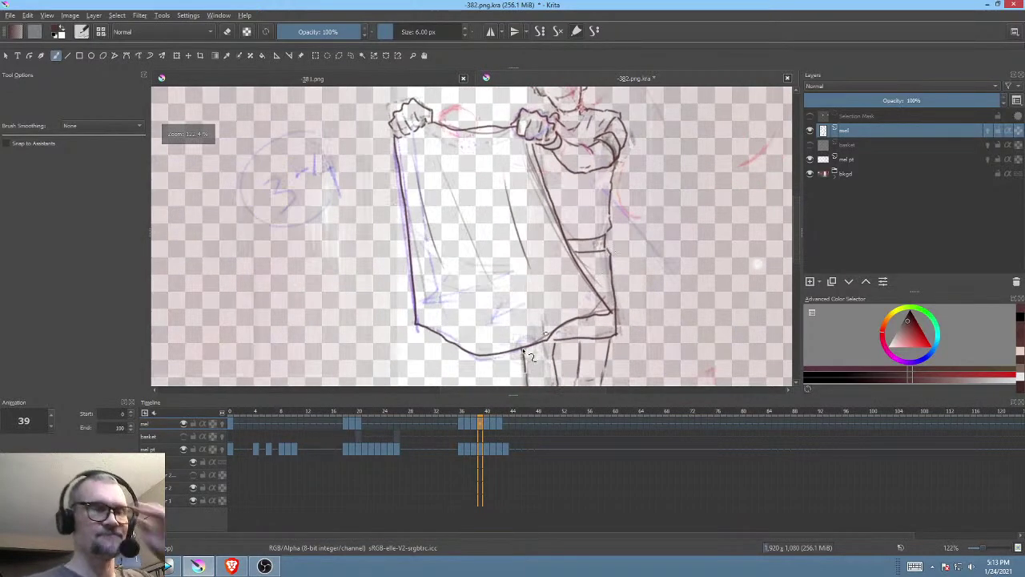
Step: Scrub through frames 36 to 41, return to frame 0 and review the animation up to frame 37
mouse_move(461, 413)
left_mouse_down()
mouse_move(512, 426)
mouse_move(382, 422)
mouse_move(539, 424)
mouse_move(490, 422)
left_mouse_up()
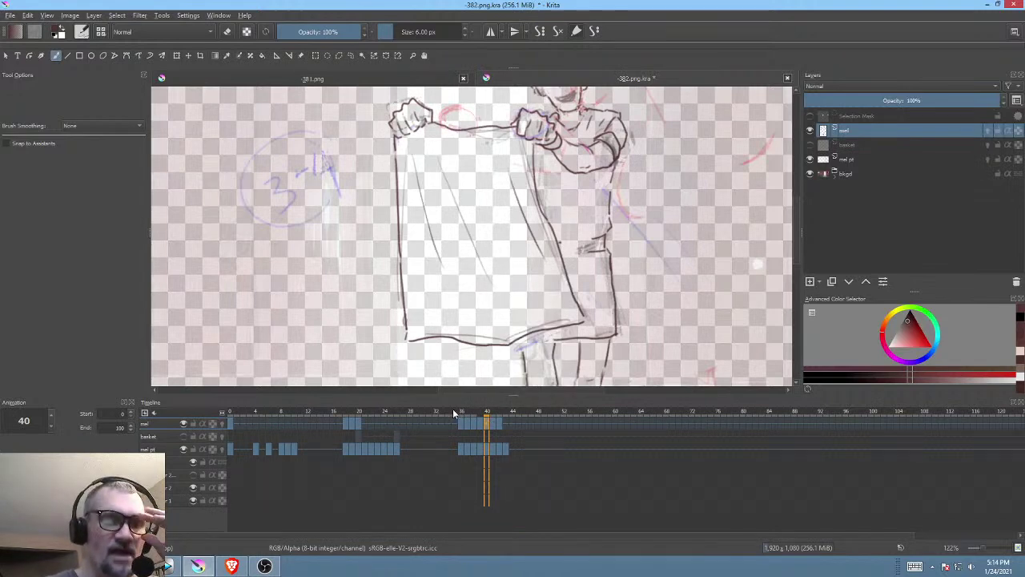
left_click(453, 410)
left_click(340, 411)
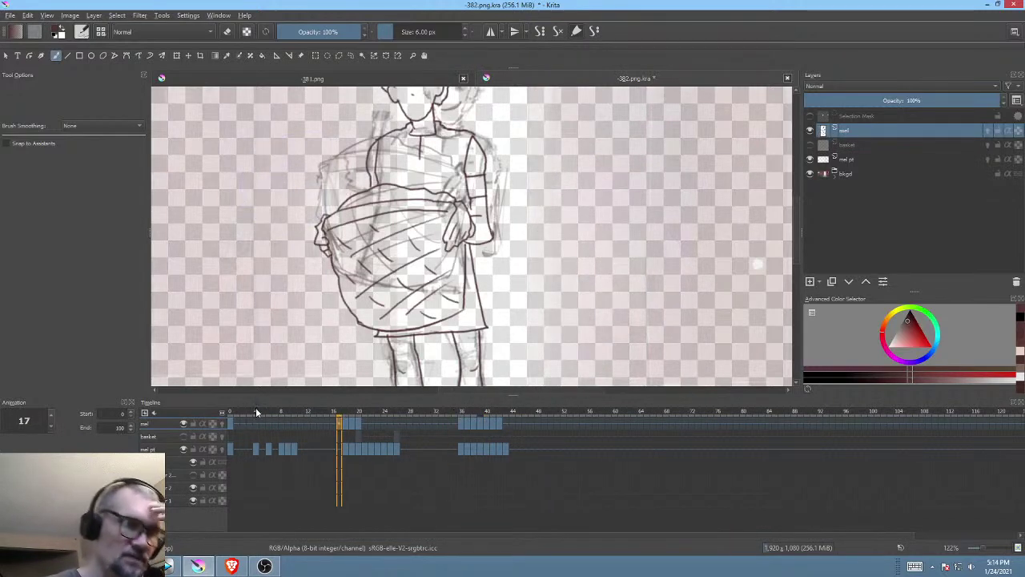
left_click(233, 419)
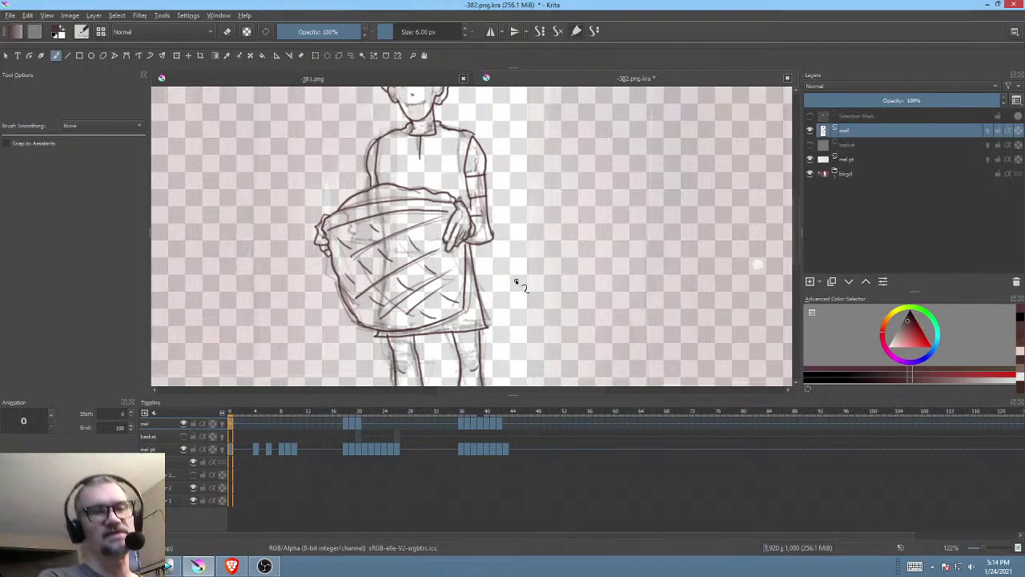
left_click_drag(503, 232, 540, 280)
scroll(540, 280, "down", 1)
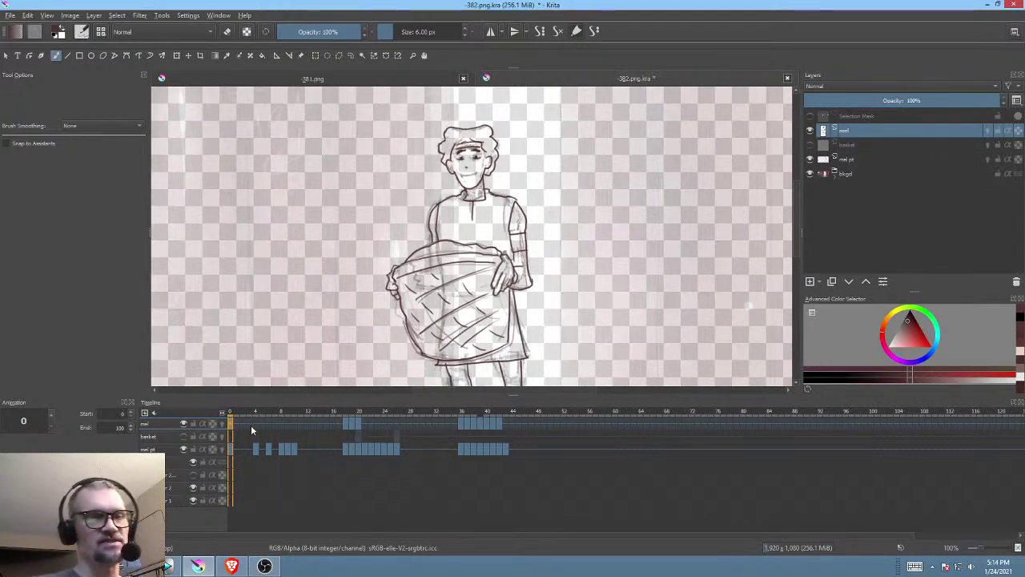
left_click_drag(234, 414, 469, 415)
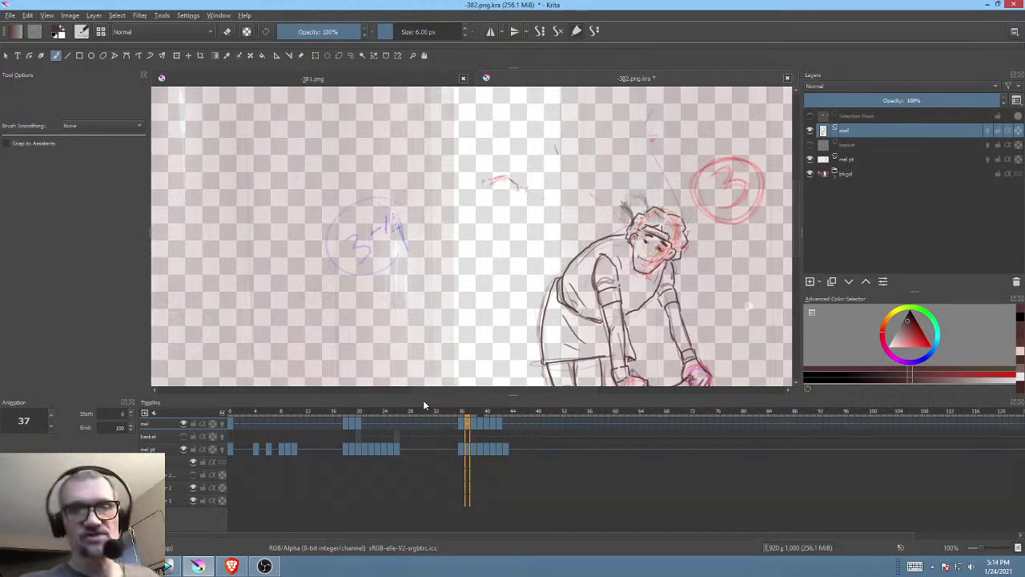
Step: Examine the figure's poses between frames 0, 17, 18 and 40 by scrubbing through the timeline
left_click(231, 420)
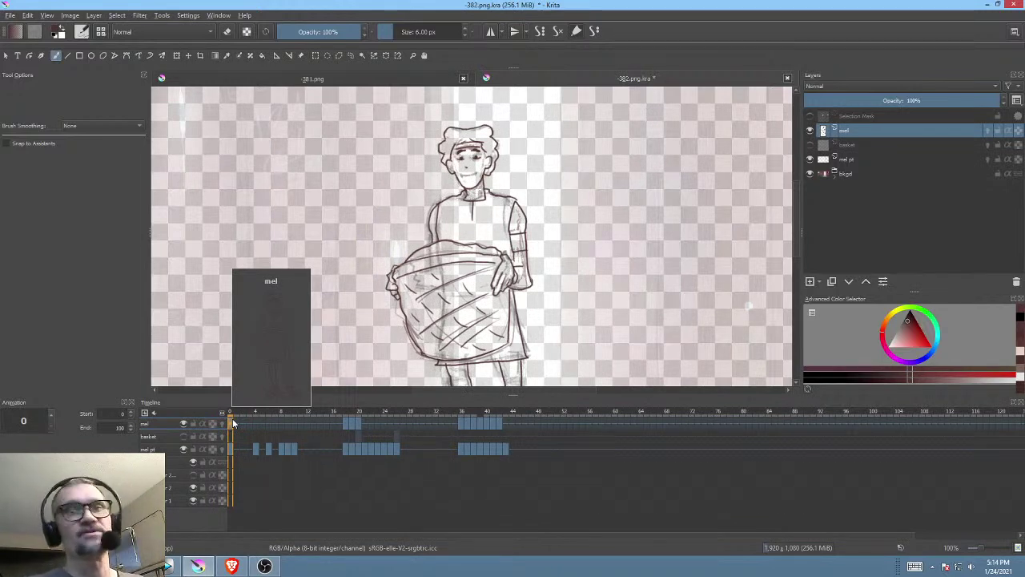
mouse_move(239, 416)
left_mouse_down()
mouse_move(435, 420)
mouse_move(519, 436)
mouse_move(334, 437)
mouse_move(487, 448)
mouse_move(387, 457)
mouse_move(343, 444)
left_mouse_up()
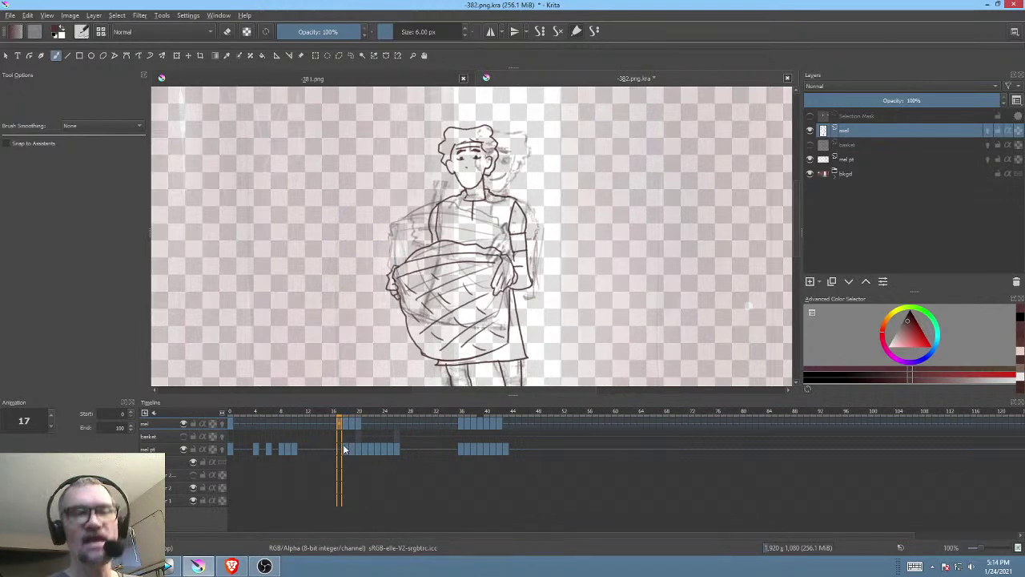
mouse_move(344, 448)
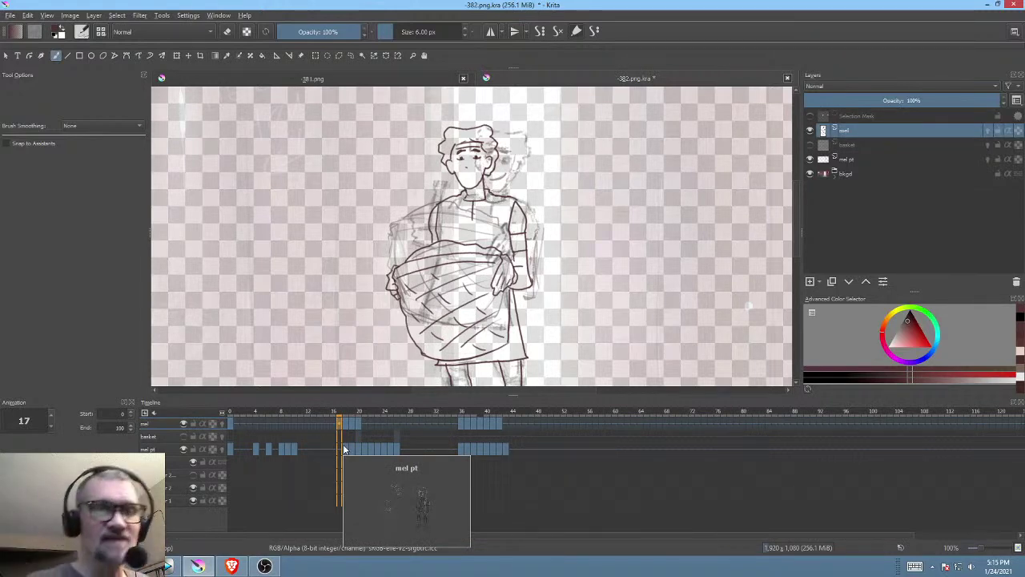
left_click(236, 411)
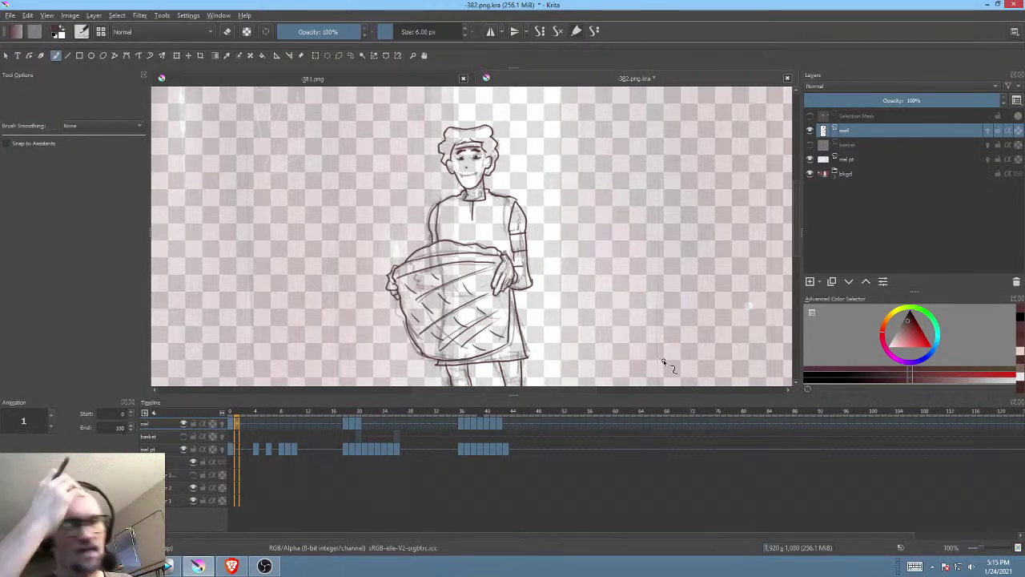
mouse_move(234, 422)
left_mouse_down()
mouse_move(234, 412)
mouse_move(510, 418)
mouse_move(232, 412)
mouse_move(526, 413)
mouse_move(226, 414)
left_mouse_up()
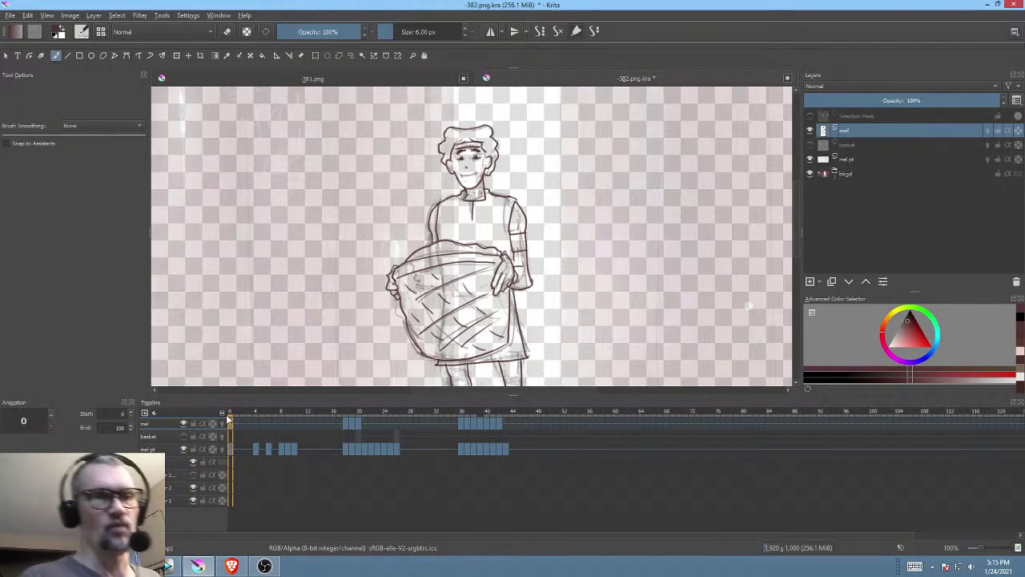
mouse_move(225, 414)
left_mouse_down()
mouse_move(351, 430)
mouse_move(510, 428)
mouse_move(230, 438)
left_mouse_up()
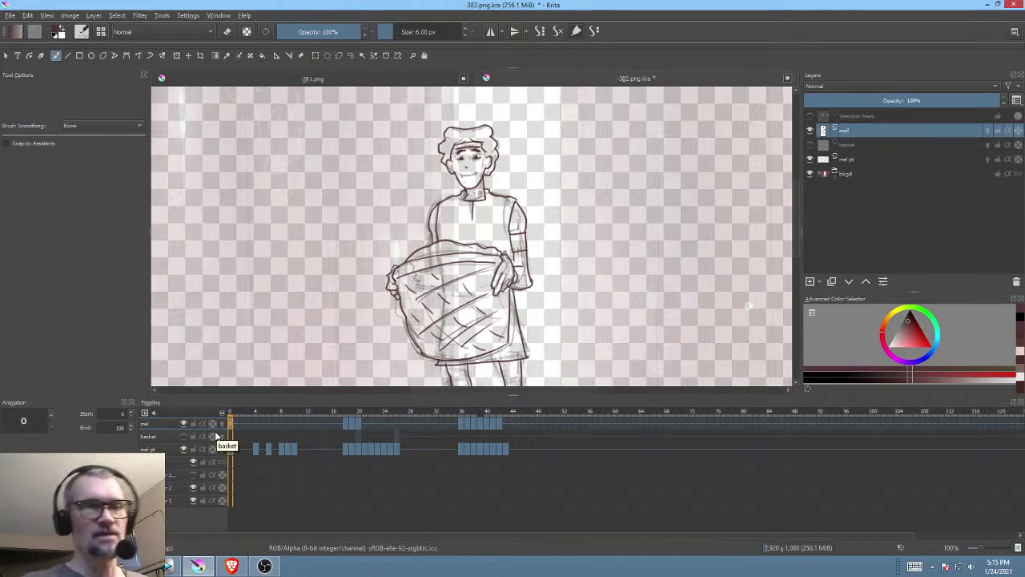
left_click_drag(245, 415, 484, 436)
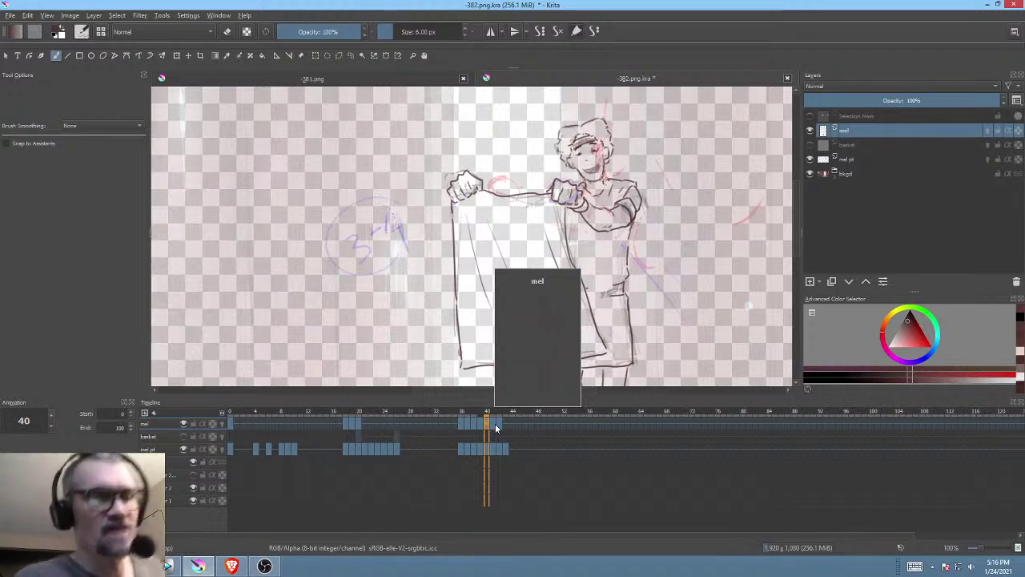
left_click_drag(305, 413, 346, 422)
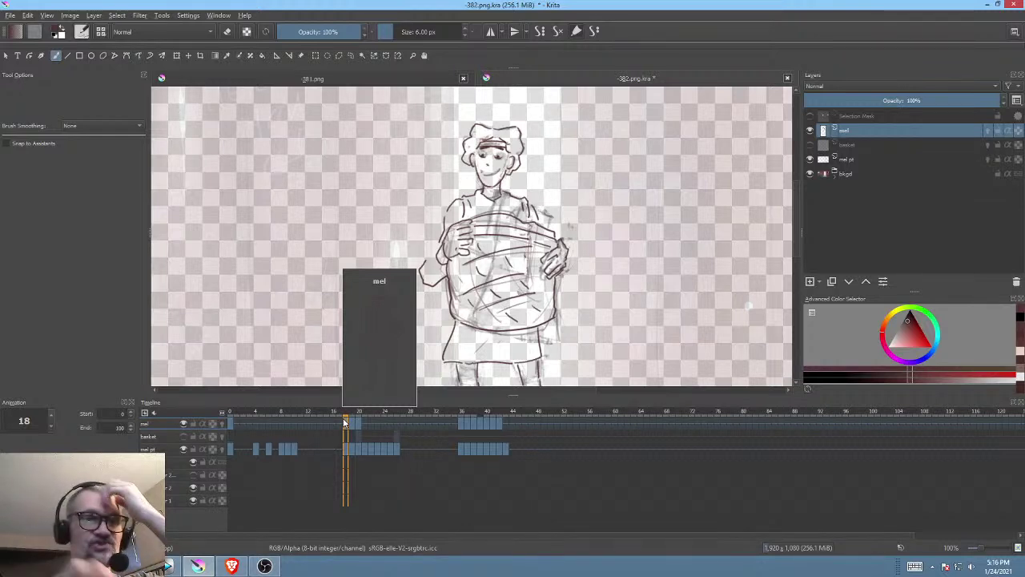
mouse_move(349, 415)
left_mouse_down()
mouse_move(516, 423)
mouse_move(215, 425)
left_mouse_up()
Step: Bring the whole figure into view and play back the animation from frame 0
left_click_drag(569, 252, 582, 270)
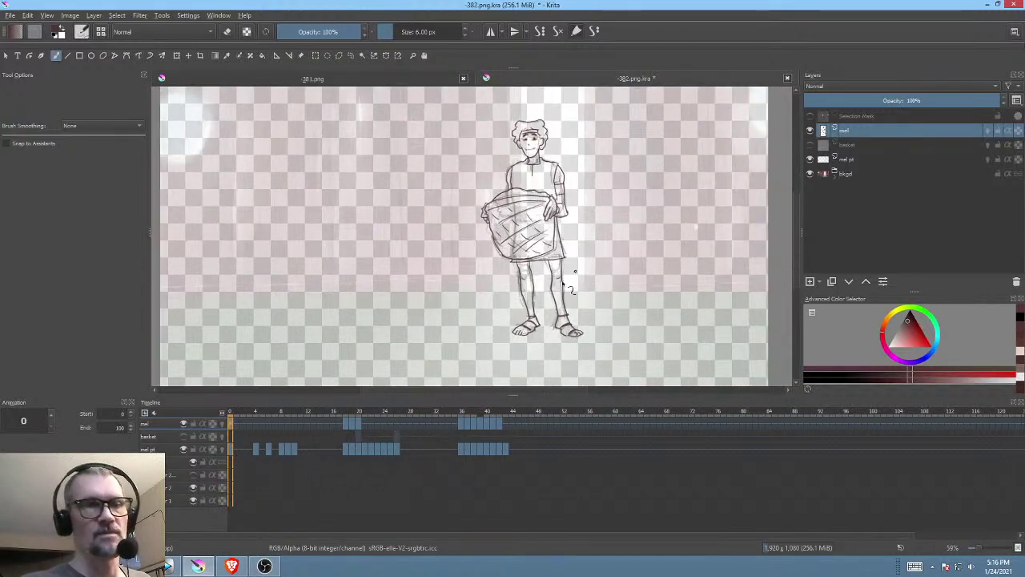
key("space")
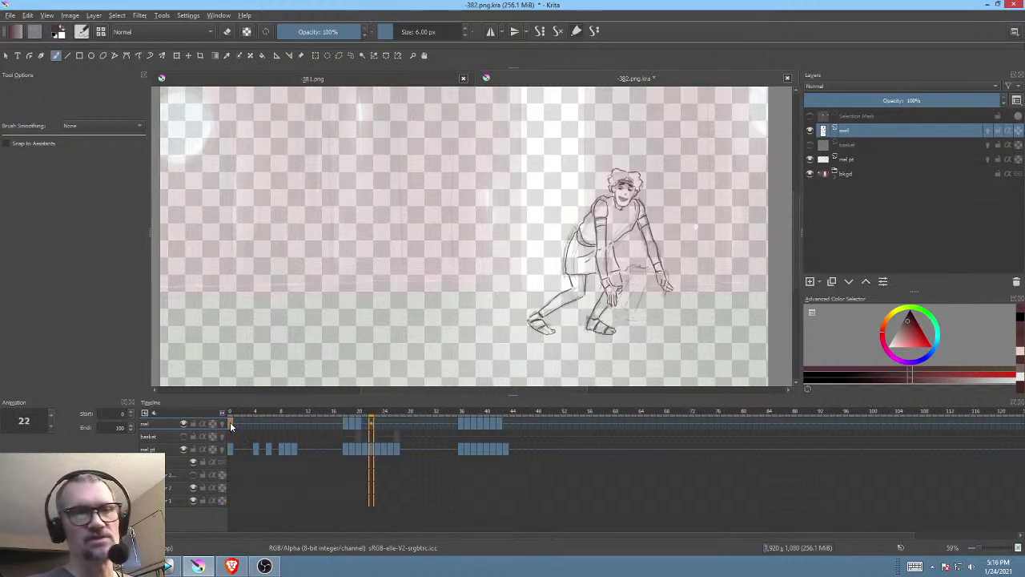
key("space")
key("space")
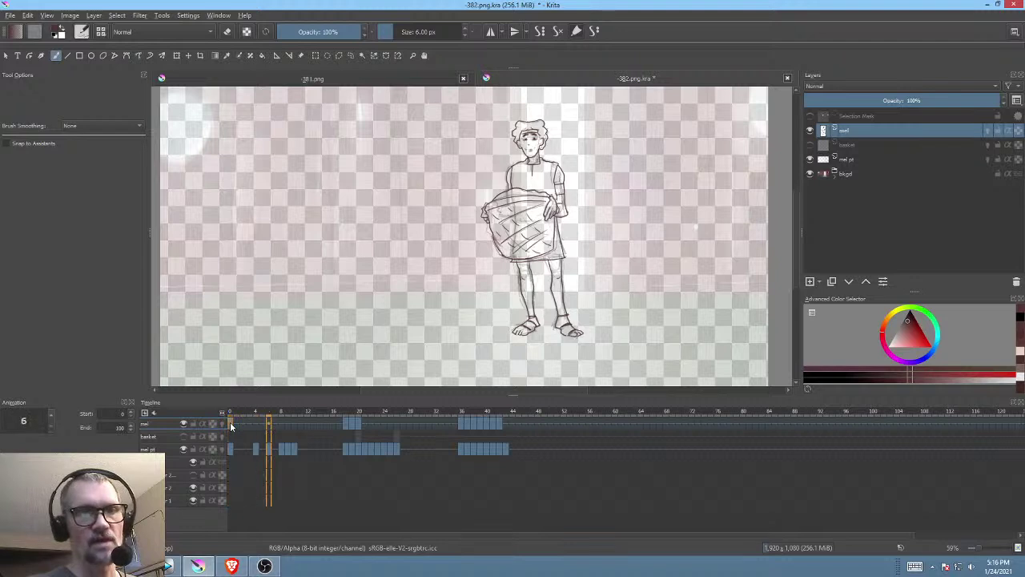
key("space")
Step: Compare the basket-carrying pose across frames 18, 0 and 10, checking the inked drawing against the rough sketches
mouse_move(340, 414)
left_mouse_down()
mouse_move(435, 421)
mouse_move(332, 424)
mouse_move(385, 431)
mouse_move(346, 430)
left_mouse_up()
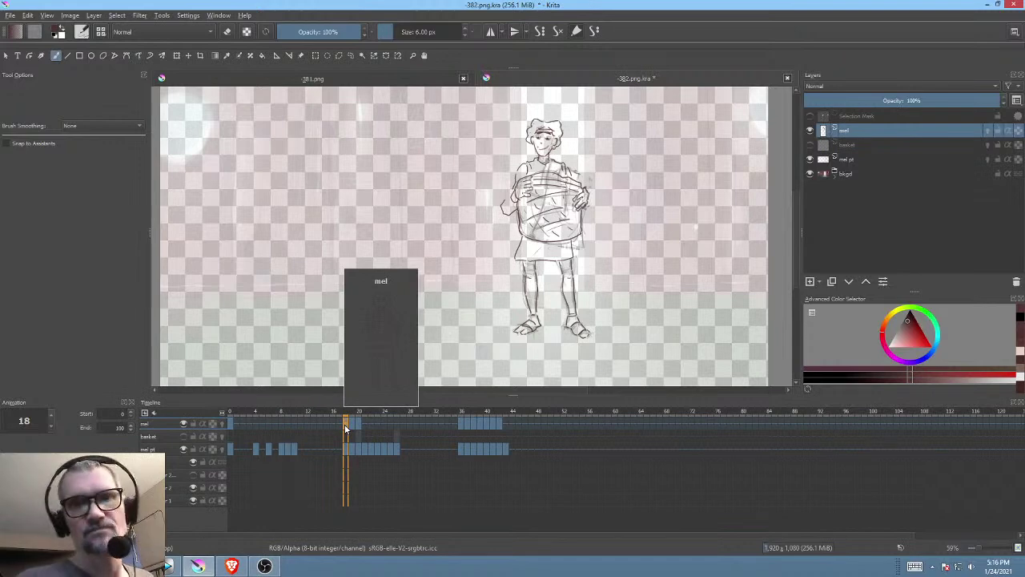
scroll(582, 292, "up", 2)
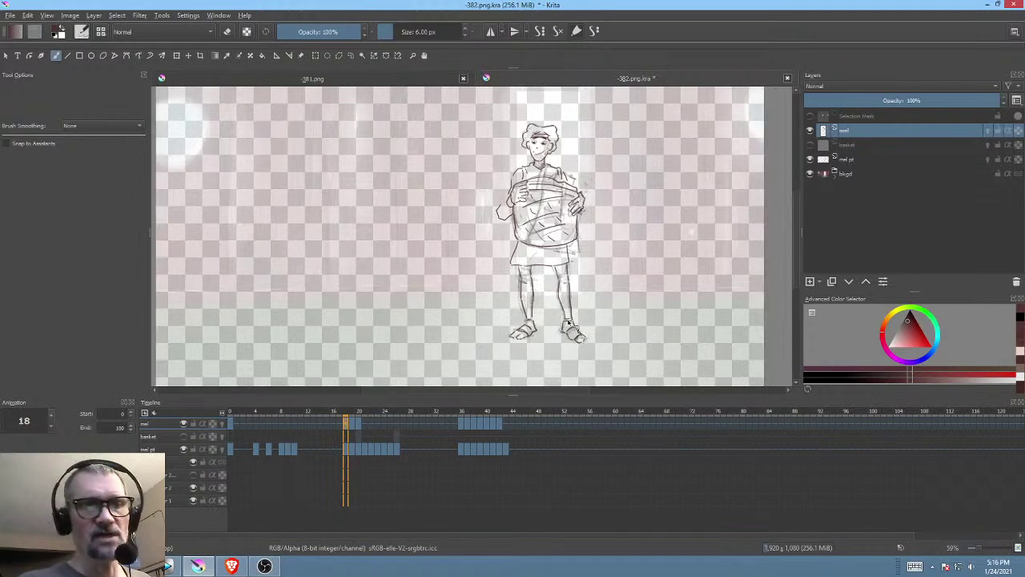
left_click(231, 421)
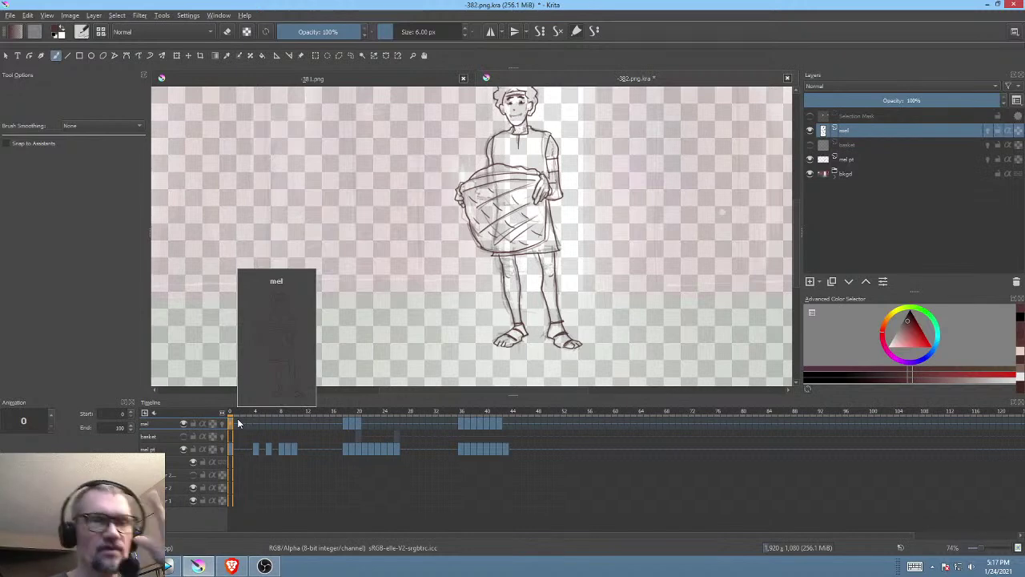
mouse_move(259, 411)
left_mouse_down()
mouse_move(394, 423)
mouse_move(305, 430)
mouse_move(361, 430)
mouse_move(269, 421)
mouse_move(301, 422)
mouse_move(274, 424)
mouse_move(287, 425)
left_mouse_up()
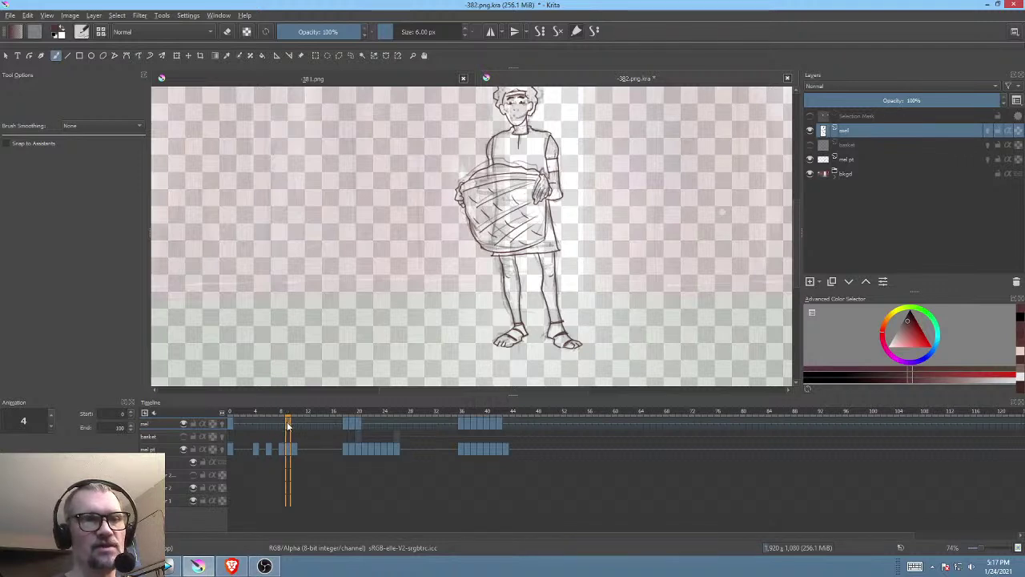
left_click_drag(289, 426, 294, 424)
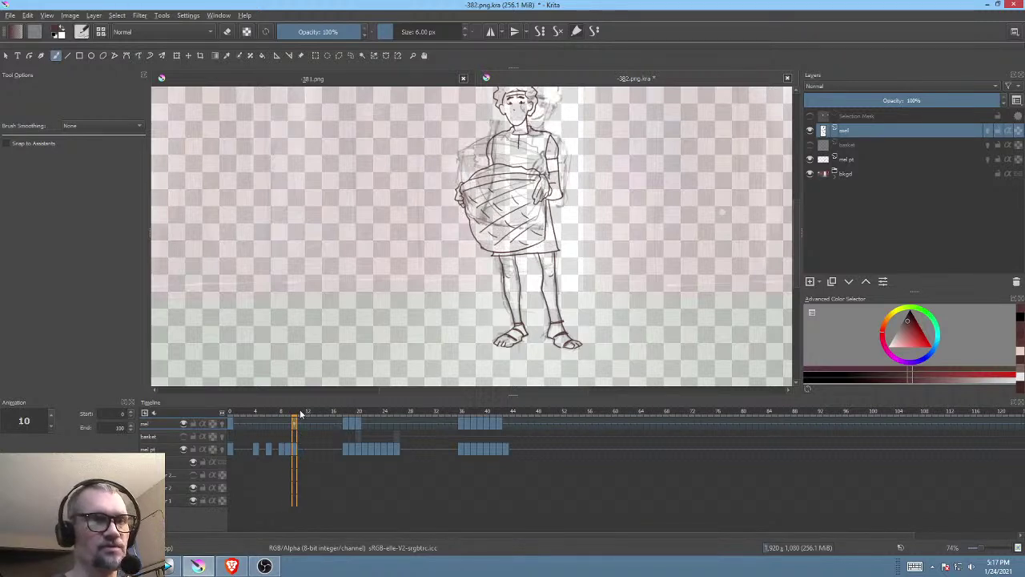
mouse_move(295, 419)
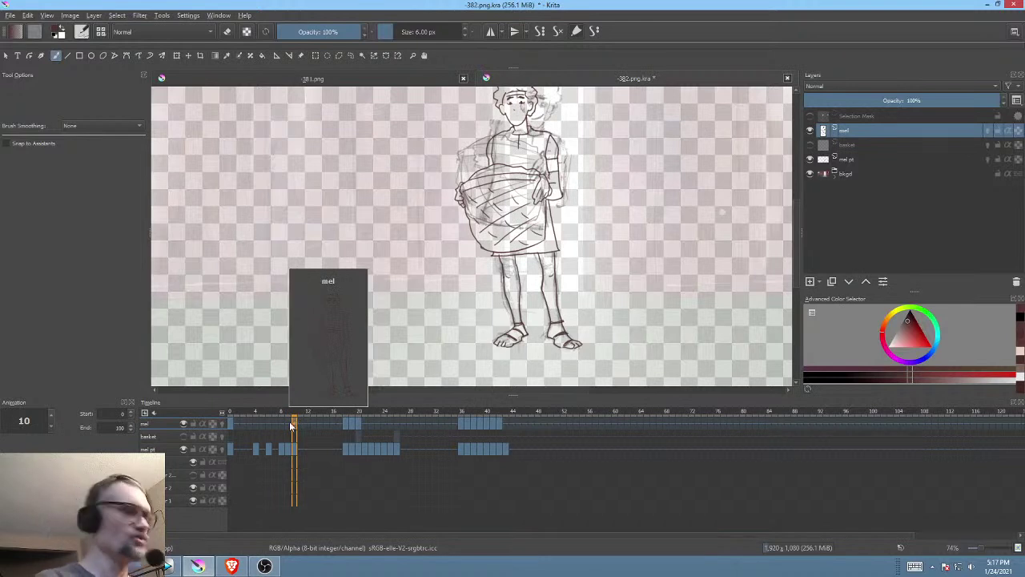
left_click(231, 423)
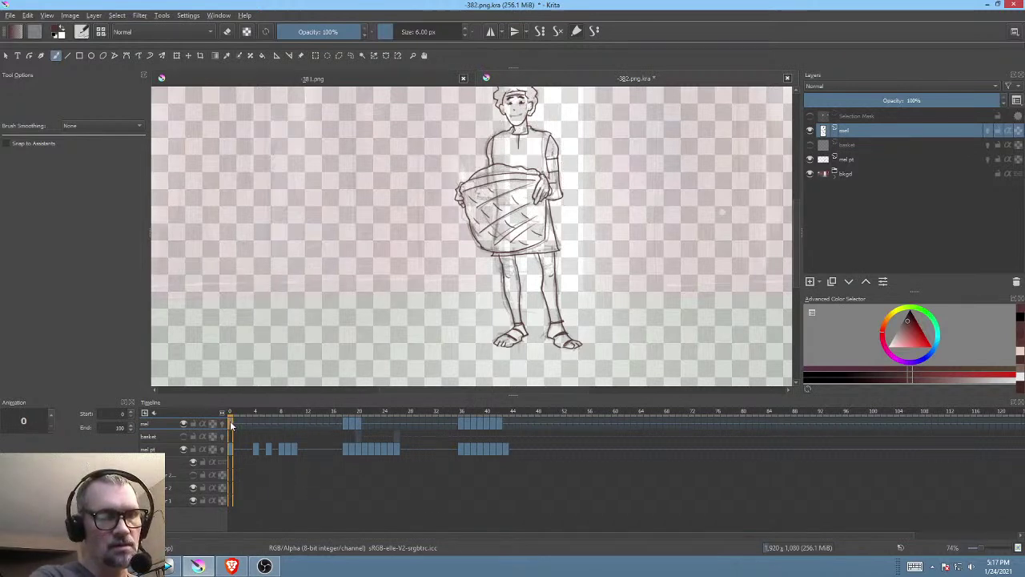
left_click(296, 422)
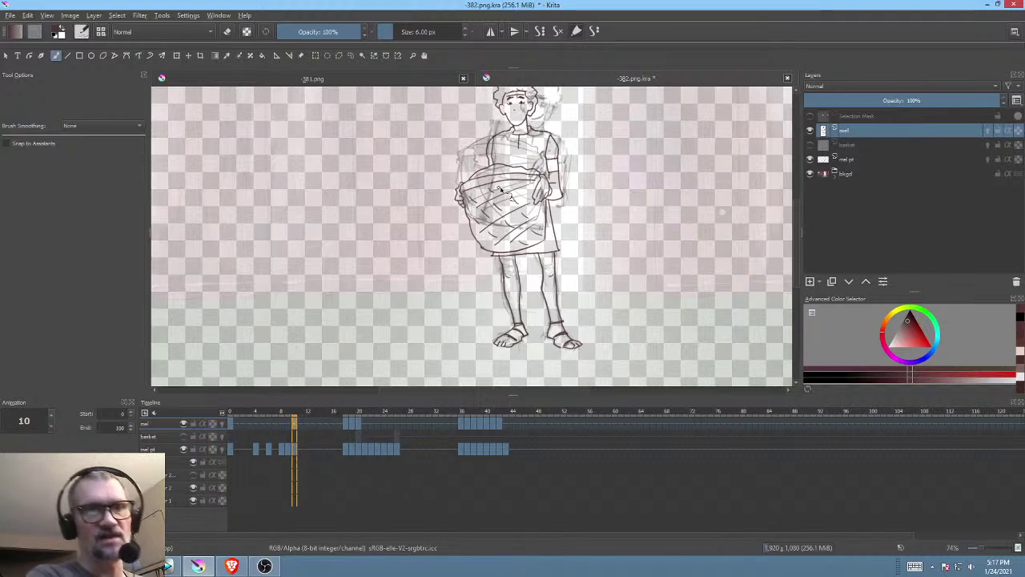
Step: Select the figure's upper body and basket in frame 10, then move and rotate them to match the rough sketch
scroll(497, 190, "up", 5)
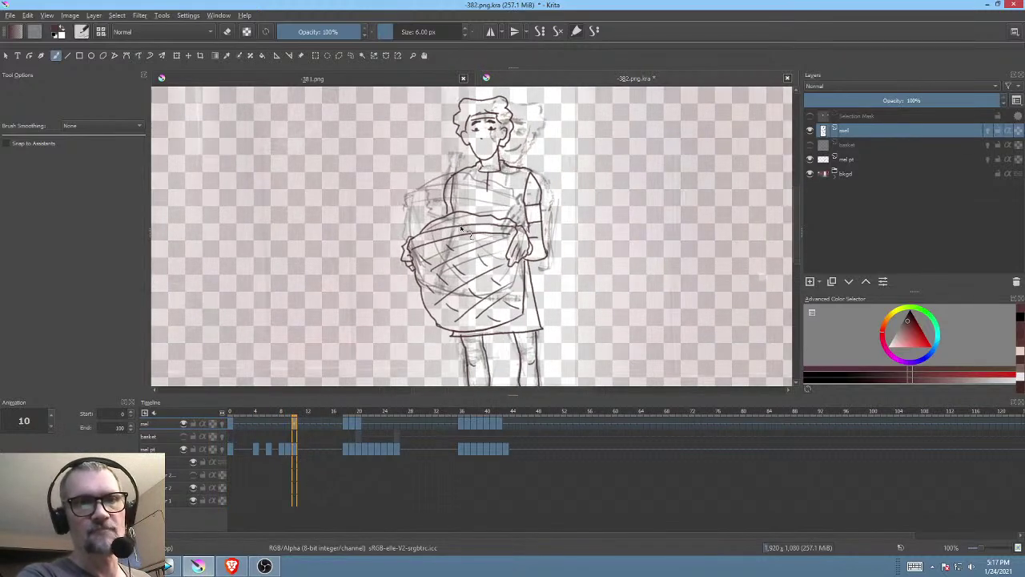
mouse_move(601, 237)
left_mouse_down()
mouse_move(636, 160)
mouse_move(623, 210)
left_mouse_up()
key("l")
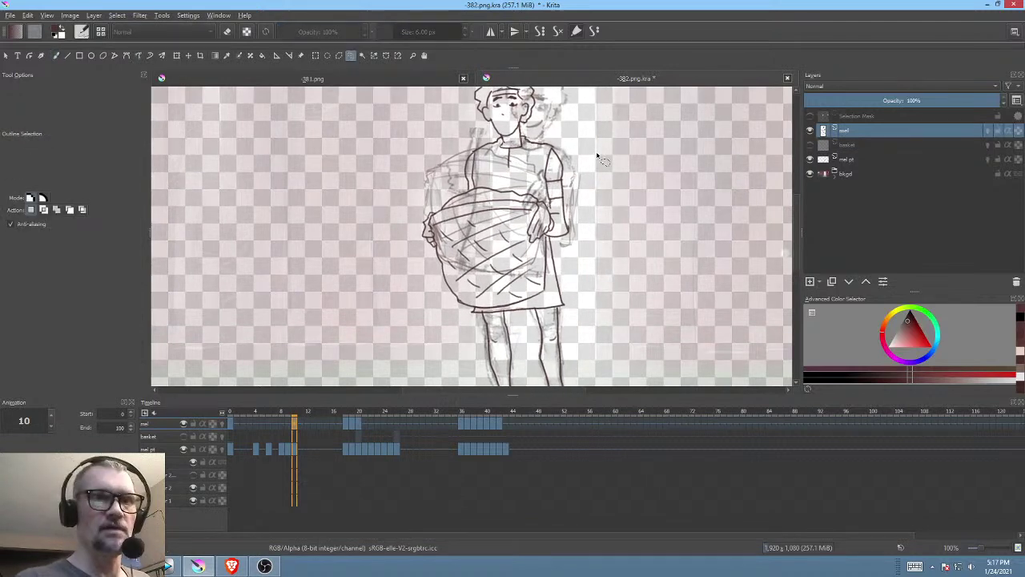
left_click_drag(575, 133, 596, 153)
mouse_move(596, 153)
left_mouse_down()
mouse_move(620, 185)
mouse_move(614, 176)
left_mouse_up()
mouse_move(614, 175)
left_mouse_down("ctrl")
mouse_move(606, 200)
mouse_move(615, 183)
left_mouse_up("ctrl")
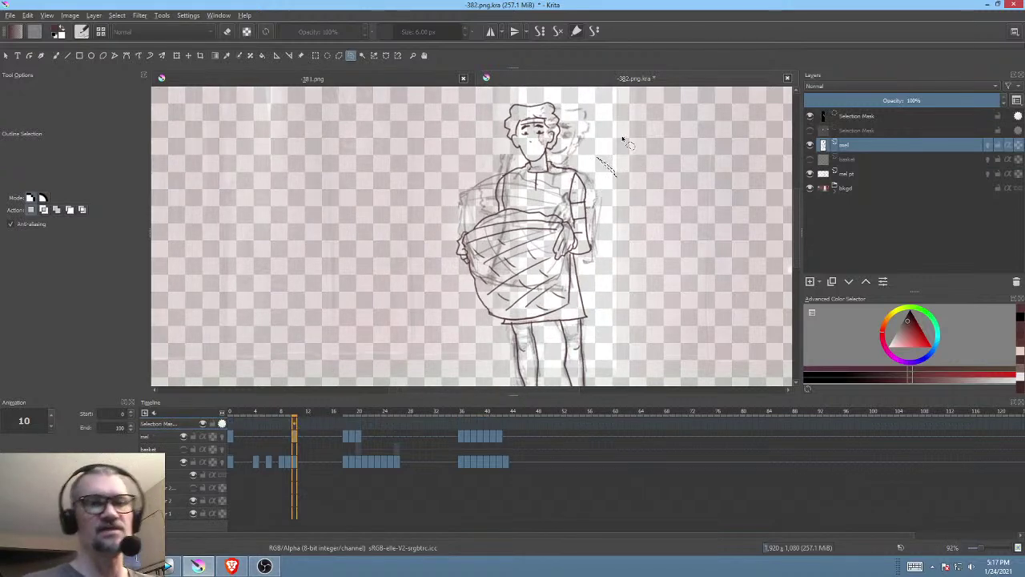
mouse_move(487, 91)
left_mouse_down()
mouse_move(414, 180)
mouse_move(417, 320)
mouse_move(505, 324)
left_mouse_up()
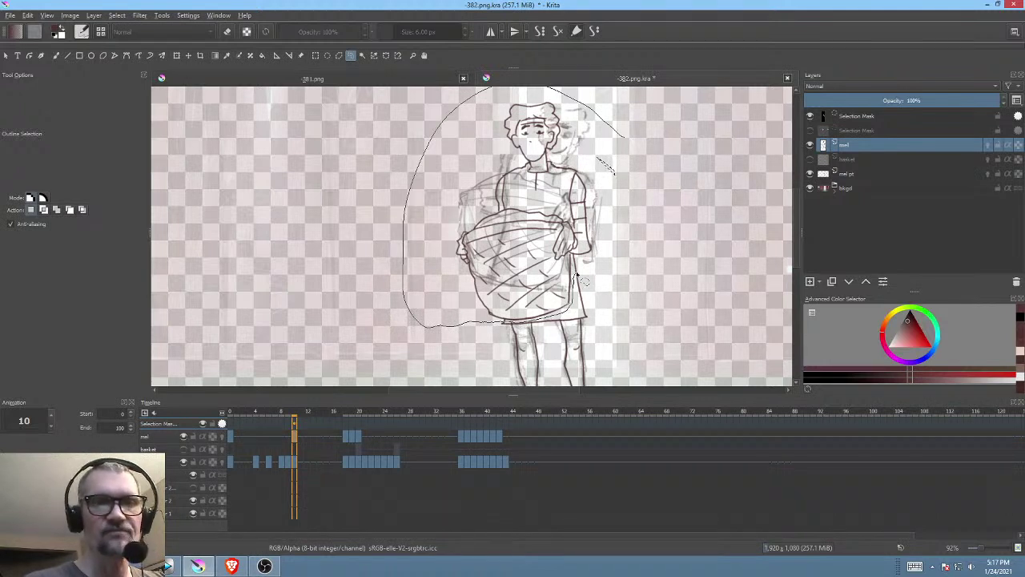
left_click_drag(628, 221, 629, 180)
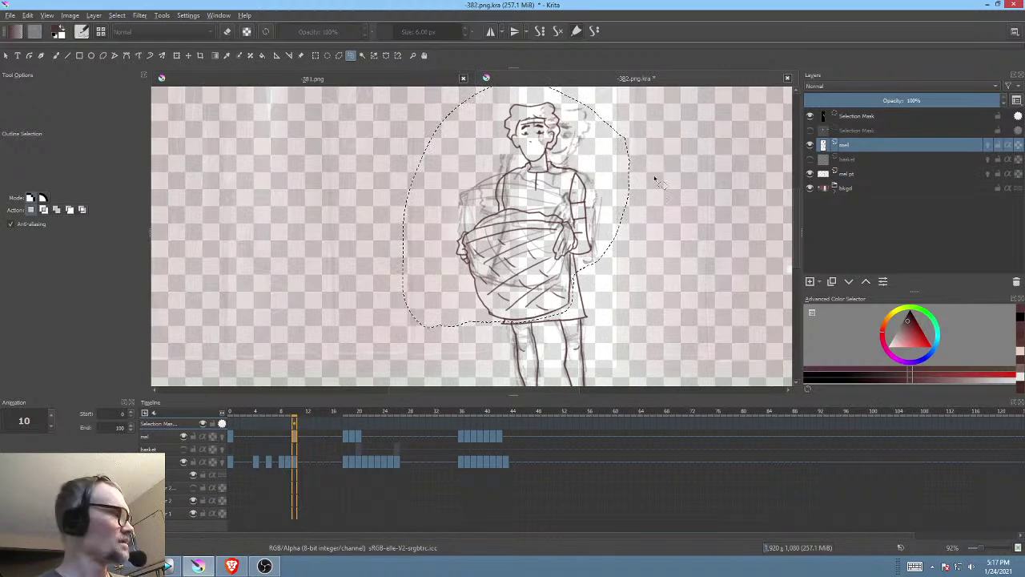
key("ctrl+t")
left_click_drag(522, 205, 543, 266)
key("Return")
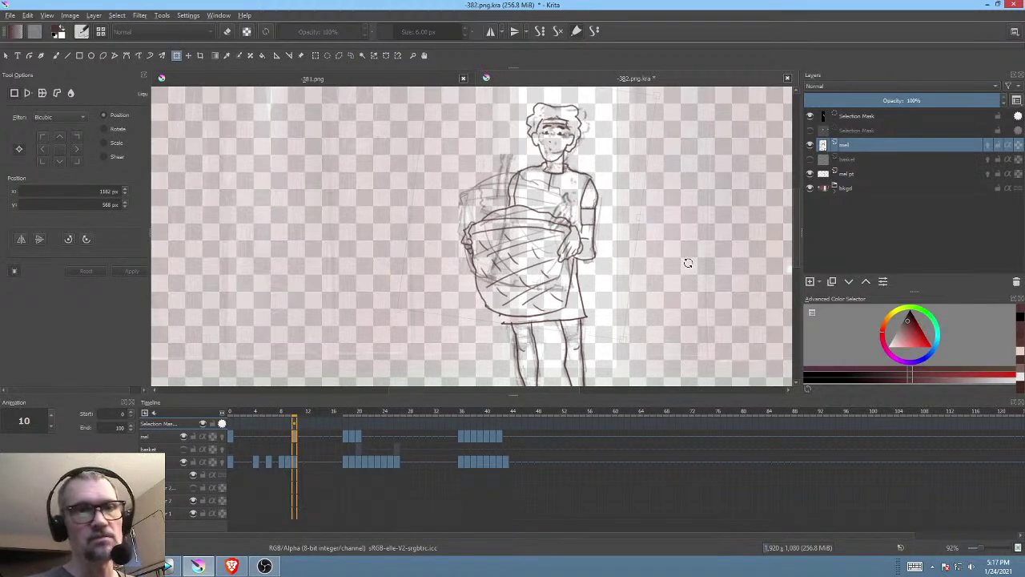
left_click_drag(687, 260, 695, 235)
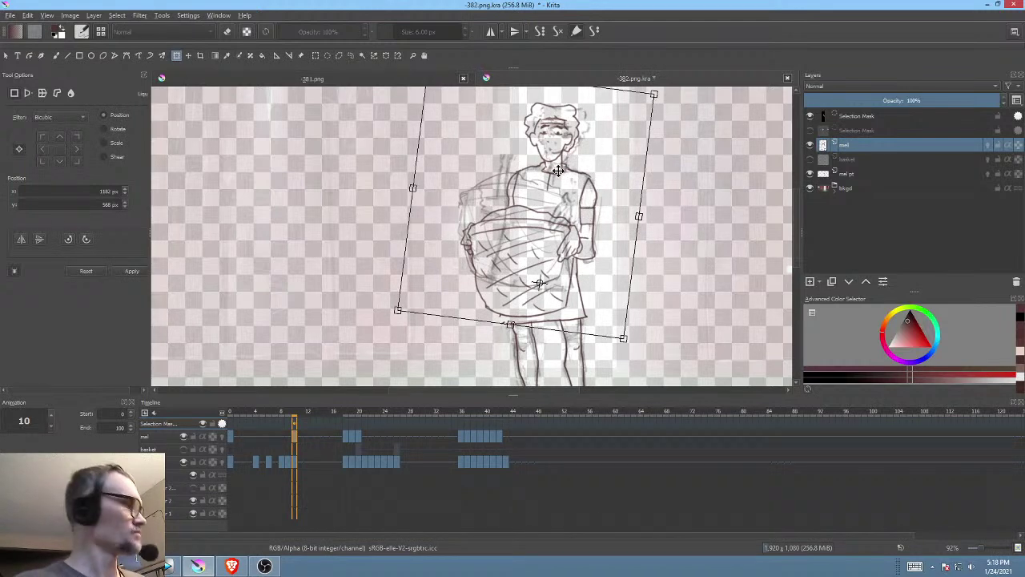
Step: Move the basket and hands clear of the figure and erase the leftover arm outline beside the torso
key("l")
mouse_move(538, 204)
left_mouse_down()
mouse_move(484, 214)
mouse_move(444, 250)
mouse_move(452, 320)
mouse_move(547, 327)
mouse_move(573, 309)
mouse_move(584, 283)
mouse_move(578, 227)
mouse_move(532, 206)
left_mouse_up()
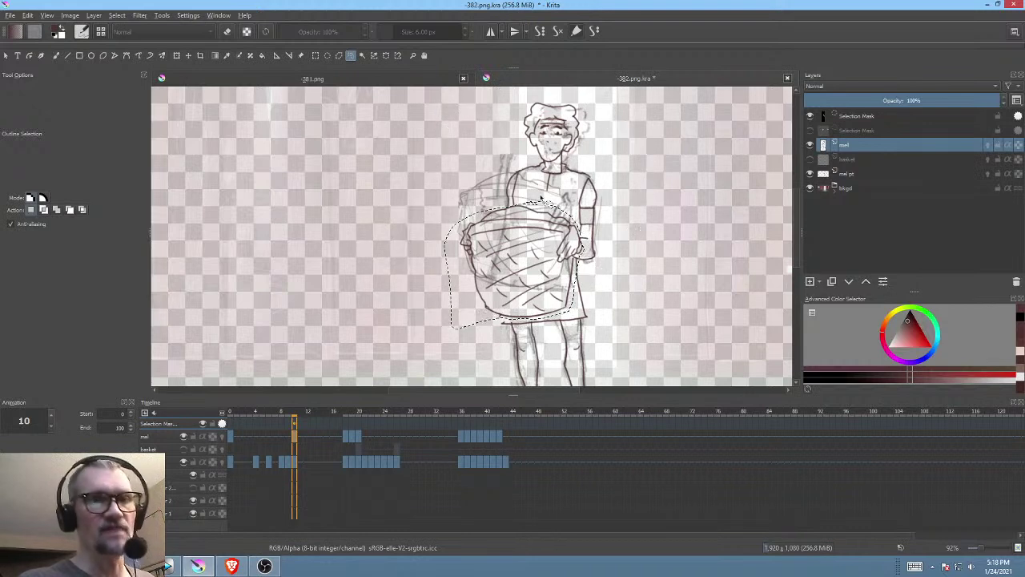
key("ctrl+t")
left_click_drag(486, 282, 342, 303)
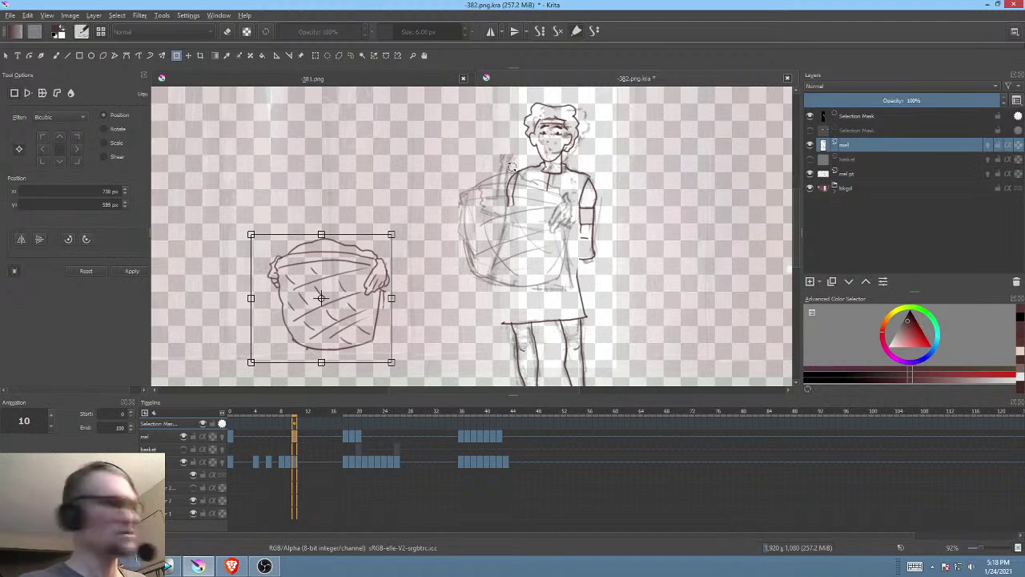
key("Return")
key("b")
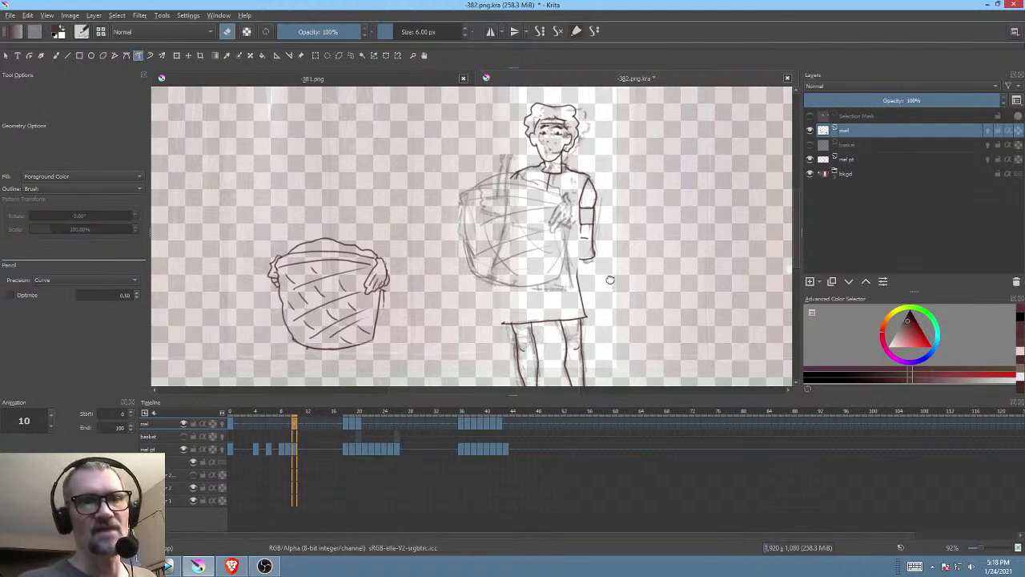
left_click_drag(612, 281, 631, 235)
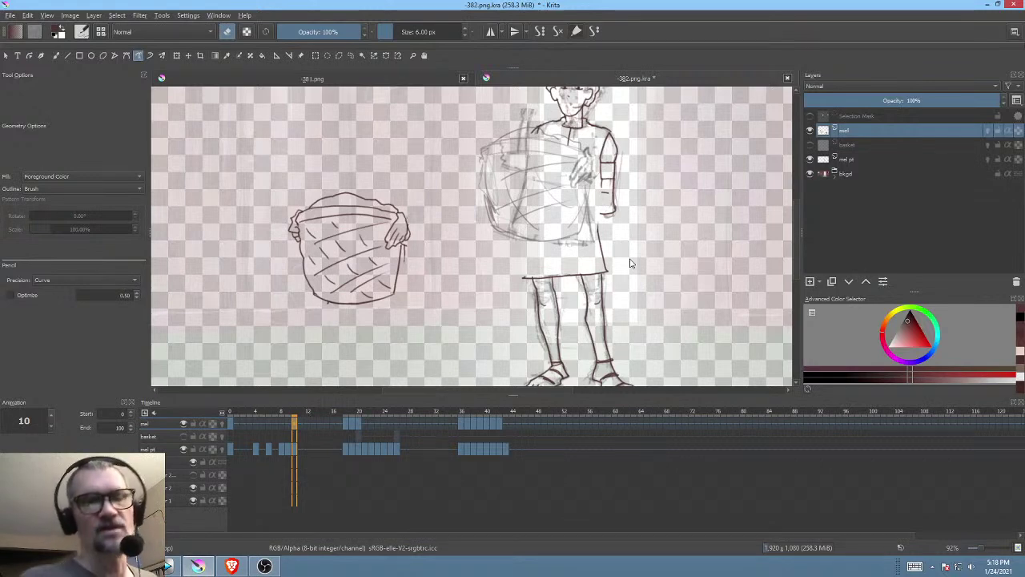
mouse_move(623, 229)
left_mouse_down()
mouse_move(684, 177)
mouse_move(617, 245)
mouse_move(622, 254)
mouse_move(605, 230)
left_mouse_up()
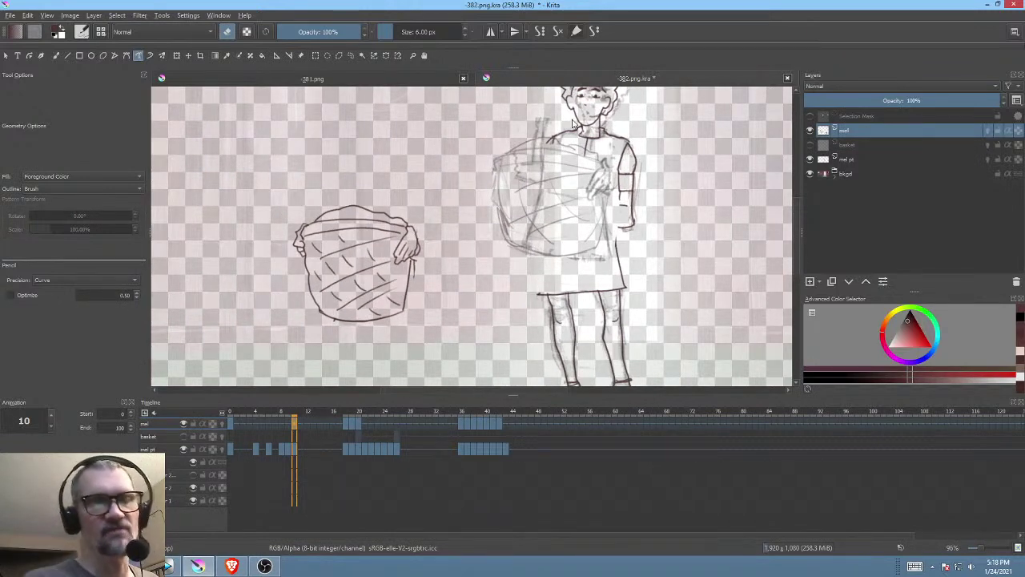
Step: Select the separated basket and hands, place them slightly rotated over the rough basket sketch, and compare with frame 9
key("l")
mouse_move(418, 197)
left_mouse_down()
mouse_move(269, 217)
mouse_move(457, 229)
mouse_move(441, 206)
left_mouse_up()
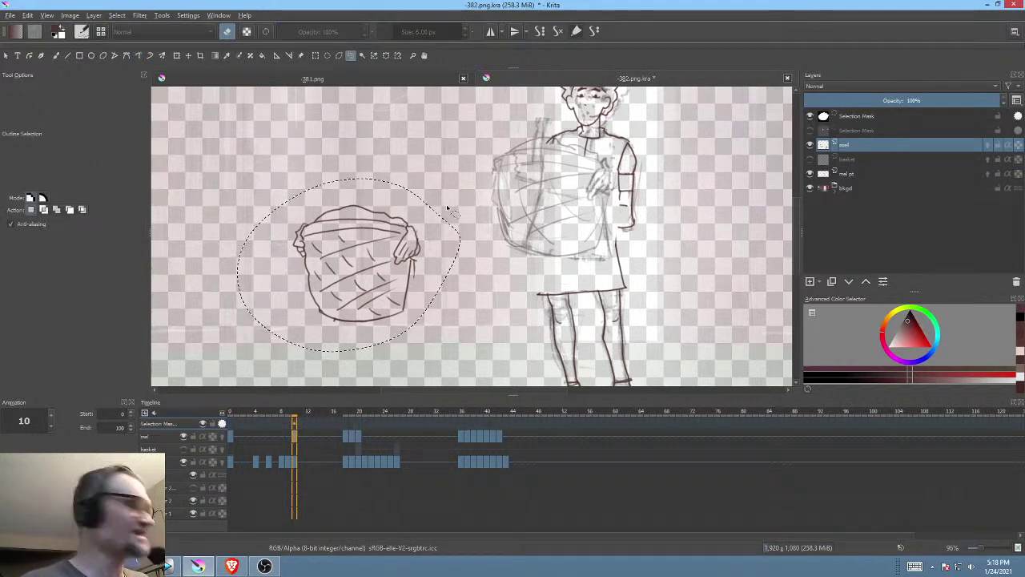
key("ctrl+t")
left_click_drag(410, 287, 496, 251)
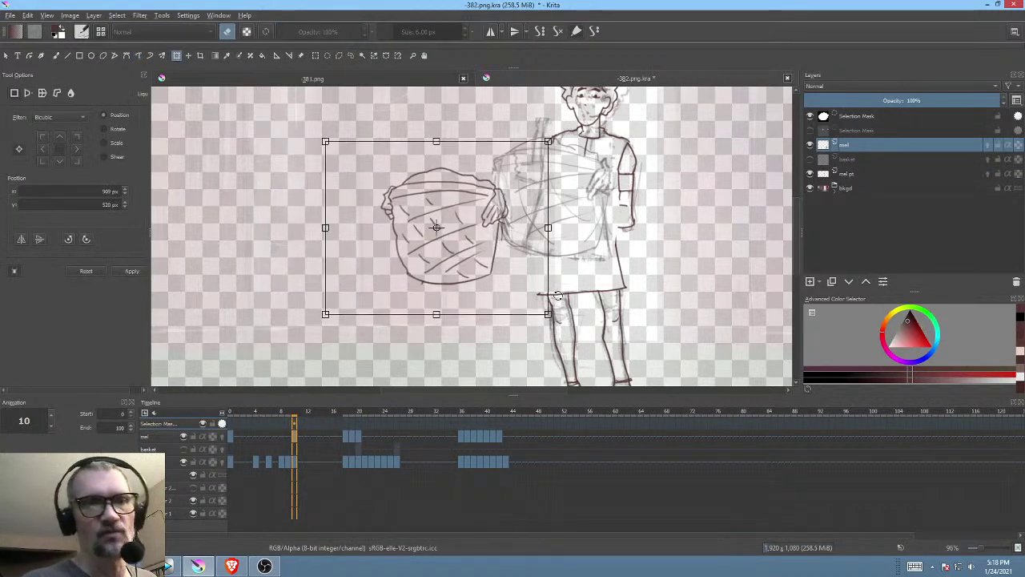
left_click_drag(558, 316, 551, 325)
left_click_drag(474, 262, 570, 231)
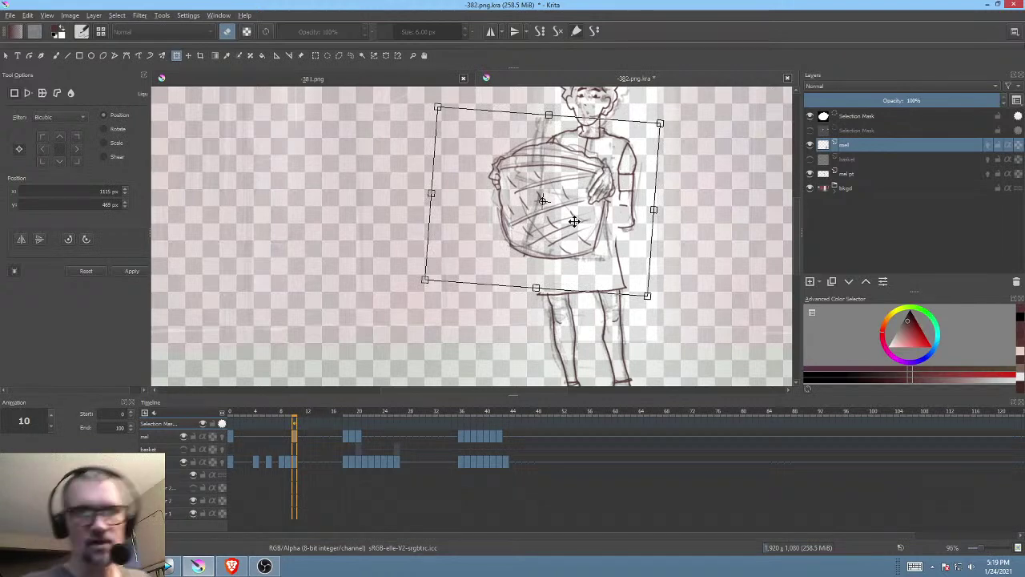
left_click(289, 435)
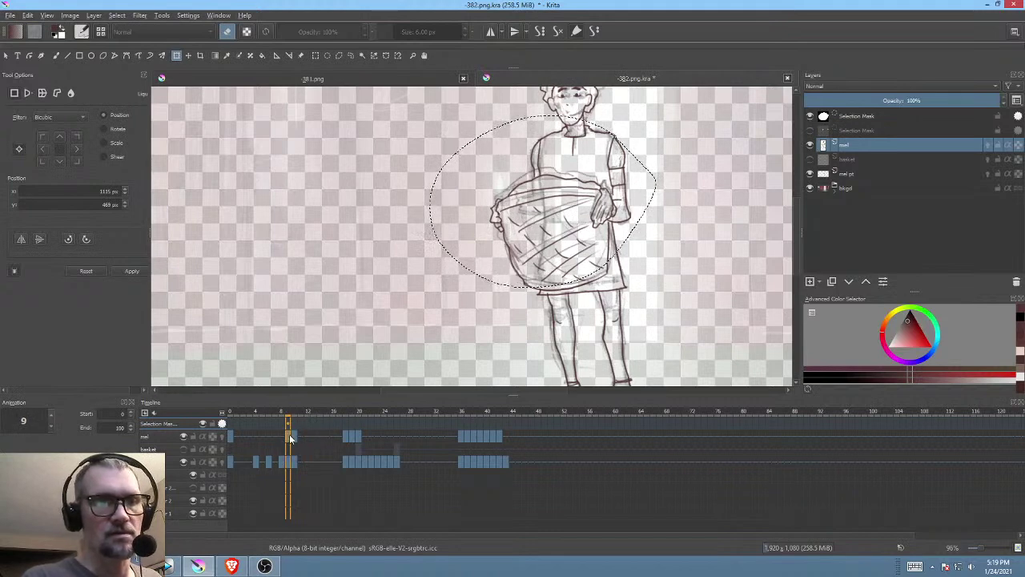
left_click(293, 436)
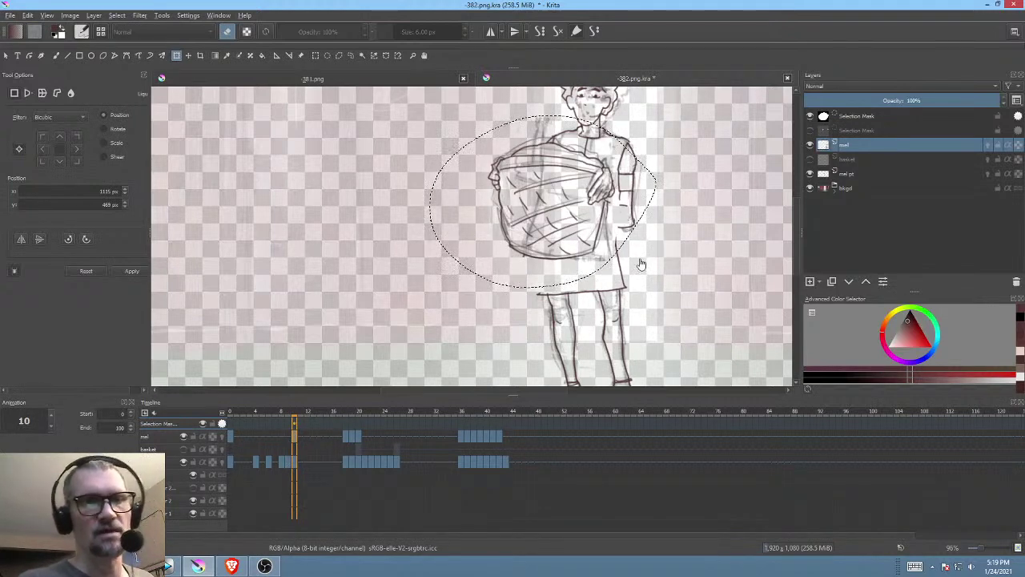
key("ctrl+shift+a")
Step: Clean up the stray lines just below the hand gripping the basket's near side
left_click_drag(639, 271, 586, 255)
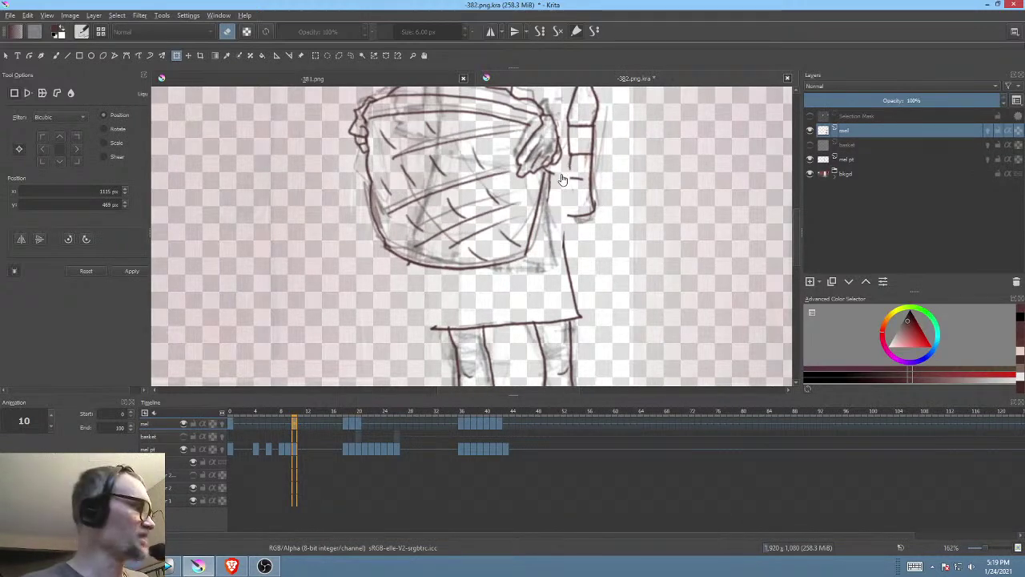
key("b")
key("p")
key("e")
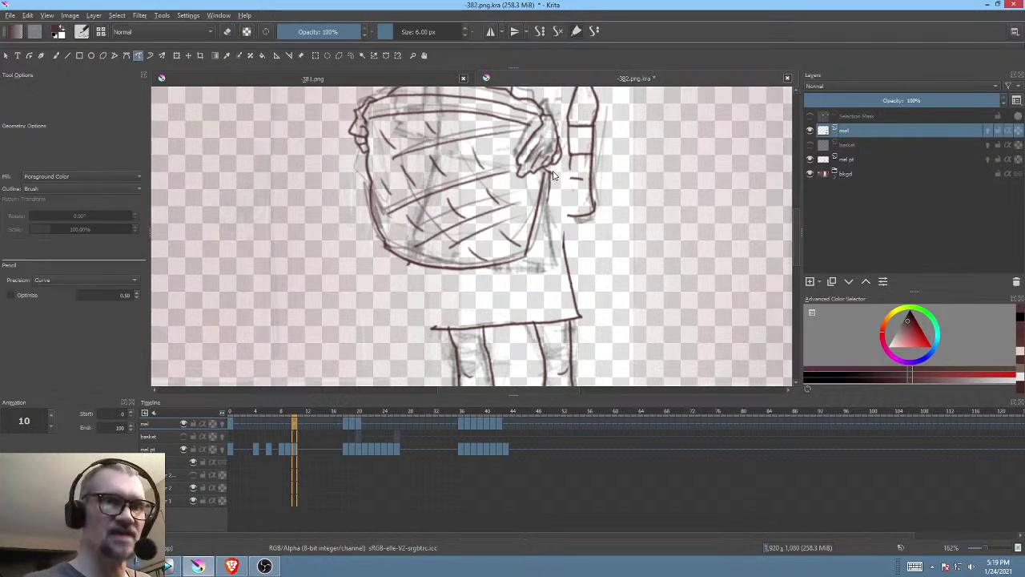
left_click_drag(551, 171, 550, 184)
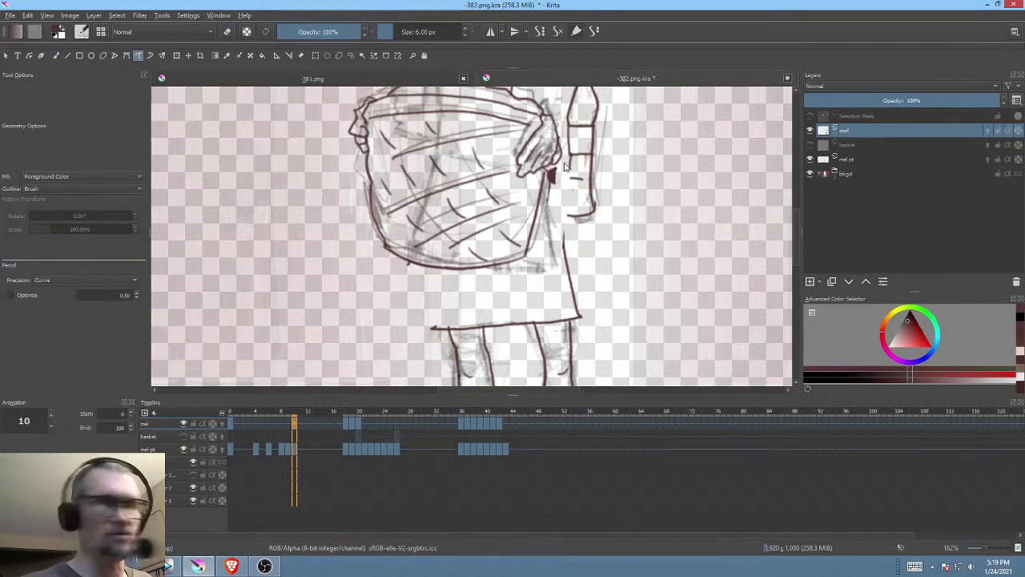
key("e")
mouse_move(561, 165)
left_mouse_down()
mouse_move(573, 160)
mouse_move(570, 201)
mouse_move(461, 277)
mouse_move(541, 158)
mouse_move(527, 290)
mouse_move(501, 357)
left_mouse_up()
Step: Ink the curved heel of the hand down to the basket's side
key("b")
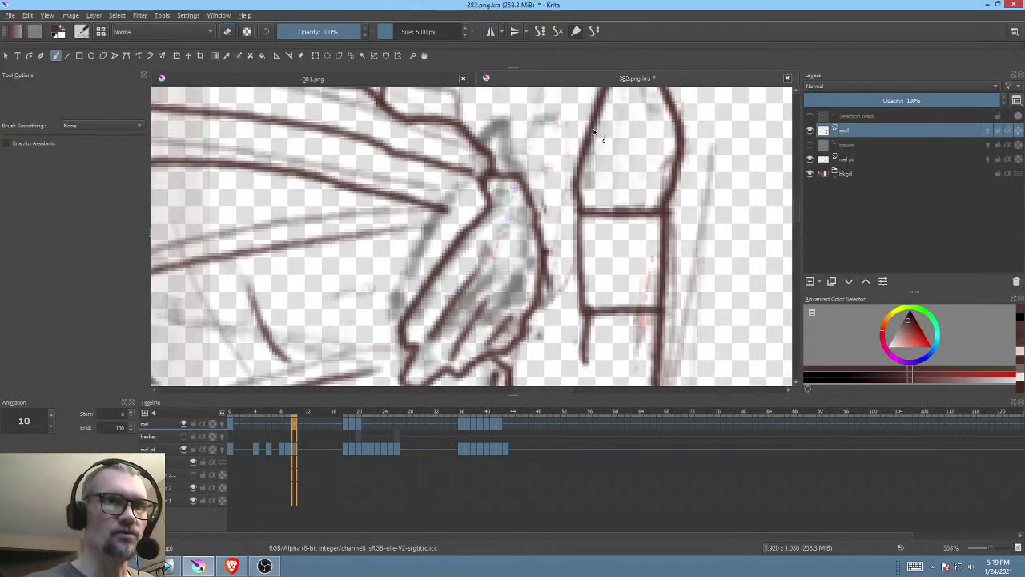
scroll(551, 288, "down", 2)
key("e")
mouse_move(551, 297)
left_mouse_down()
mouse_move(579, 189)
mouse_move(567, 212)
mouse_move(545, 216)
left_mouse_up()
mouse_move(595, 240)
left_mouse_down()
mouse_move(600, 181)
mouse_move(596, 189)
left_mouse_up()
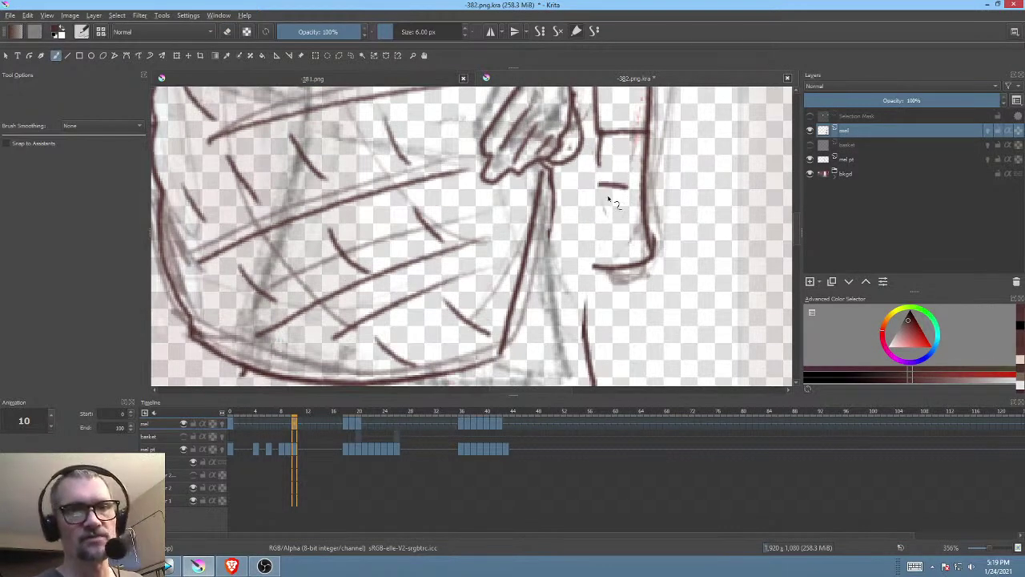
Step: Erase the short dash and the stray end of the inner line on the forearm
scroll(599, 210, "down", 2)
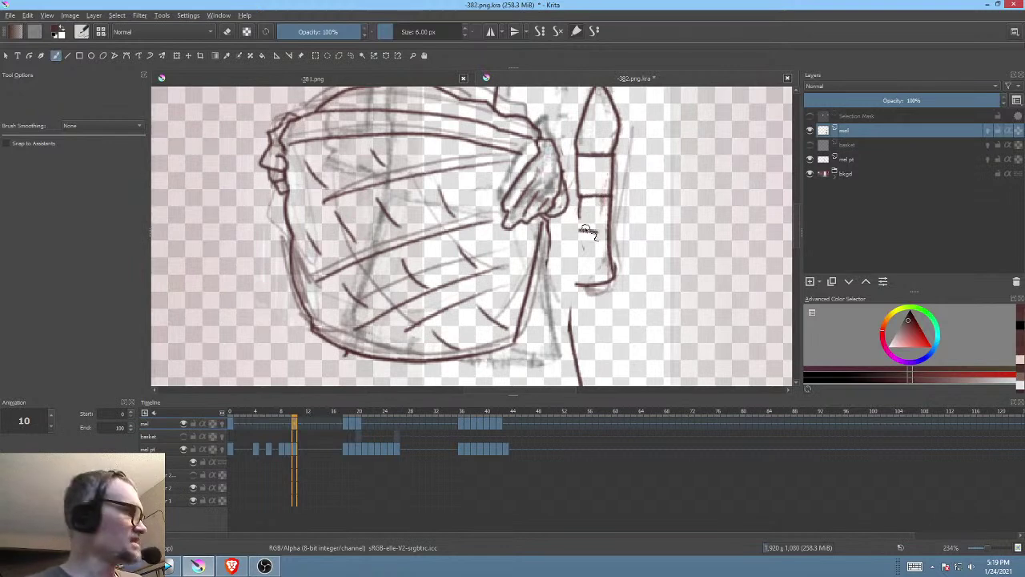
key("e")
left_click_drag(594, 216, 582, 216)
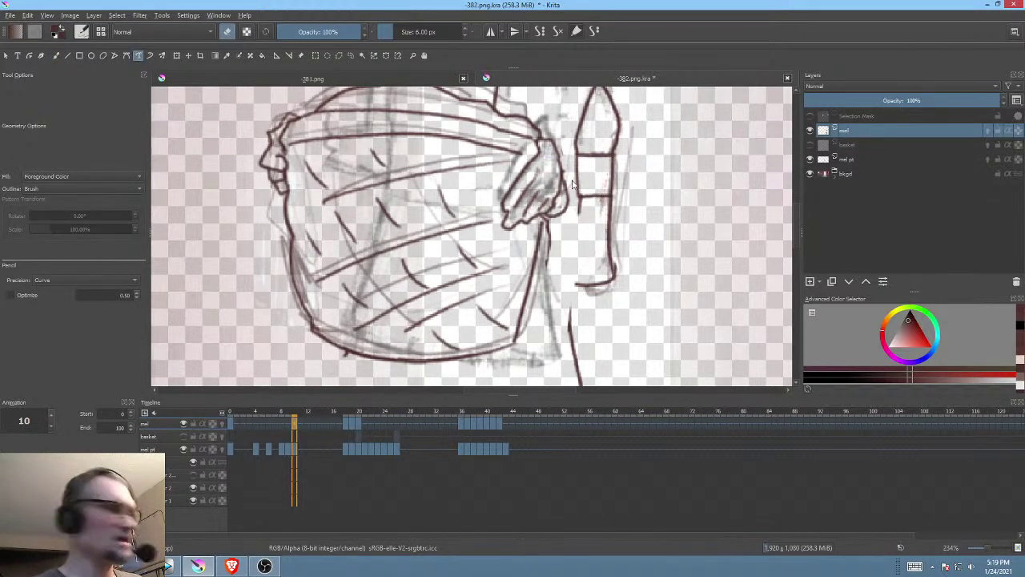
key("b")
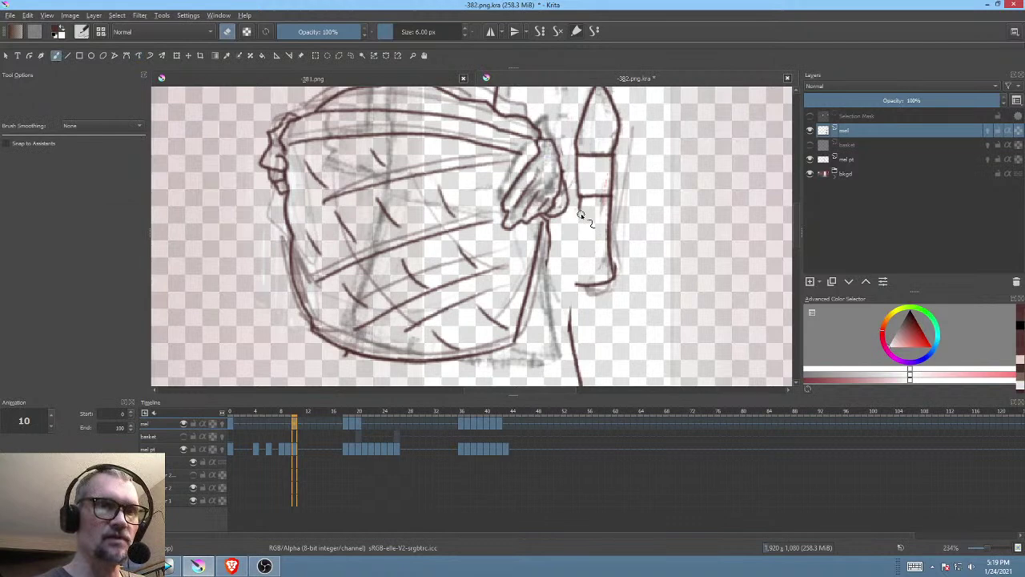
Step: Ink the bent forearm from the armband to the hand and reshape the elbow, erasing the old arm outline
key("e")
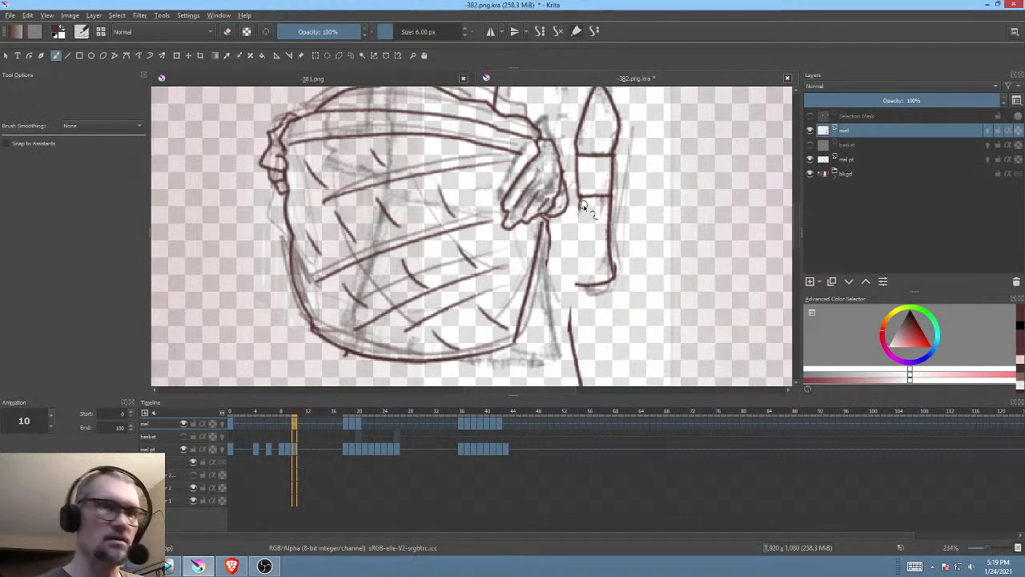
left_click_drag(588, 222, 598, 244)
mouse_move(617, 287)
left_mouse_down()
mouse_move(565, 202)
mouse_move(551, 229)
mouse_move(540, 225)
mouse_move(562, 264)
mouse_move(680, 275)
mouse_move(721, 310)
mouse_move(667, 306)
mouse_move(622, 268)
mouse_move(645, 254)
mouse_move(627, 274)
mouse_move(617, 198)
mouse_move(619, 215)
mouse_move(606, 218)
mouse_move(629, 243)
mouse_move(608, 286)
mouse_move(632, 240)
left_mouse_up()
key("e")
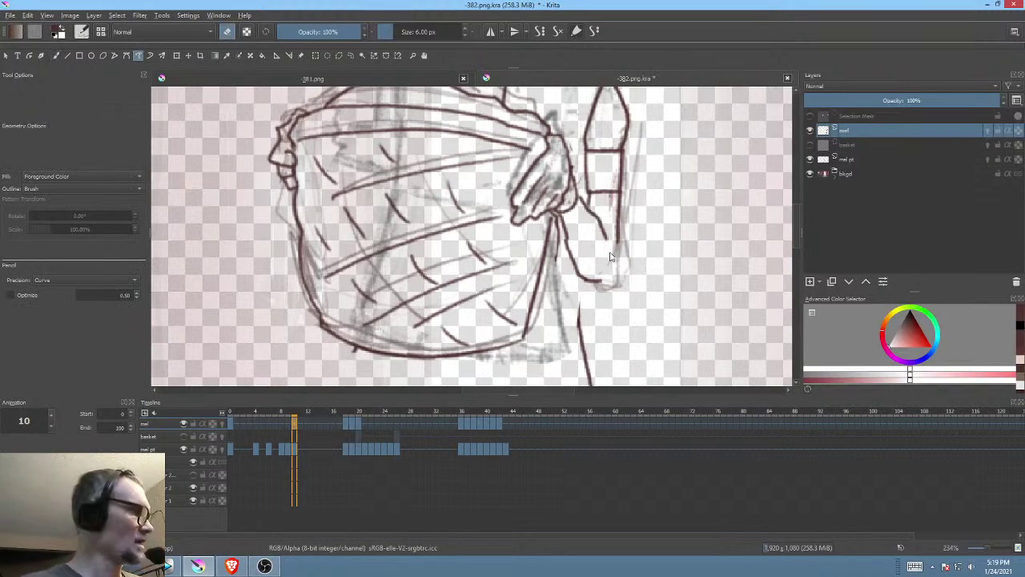
key("e")
mouse_move(601, 282)
left_mouse_down()
mouse_move(618, 239)
mouse_move(662, 213)
left_mouse_up()
mouse_move(622, 248)
left_mouse_down()
mouse_move(618, 280)
mouse_move(673, 279)
mouse_move(689, 247)
mouse_move(604, 303)
mouse_move(525, 299)
left_mouse_up()
Step: Compare frame 10 with frame 0 and ink the tunic's missing side edge between the hem and the basket
key("Left")
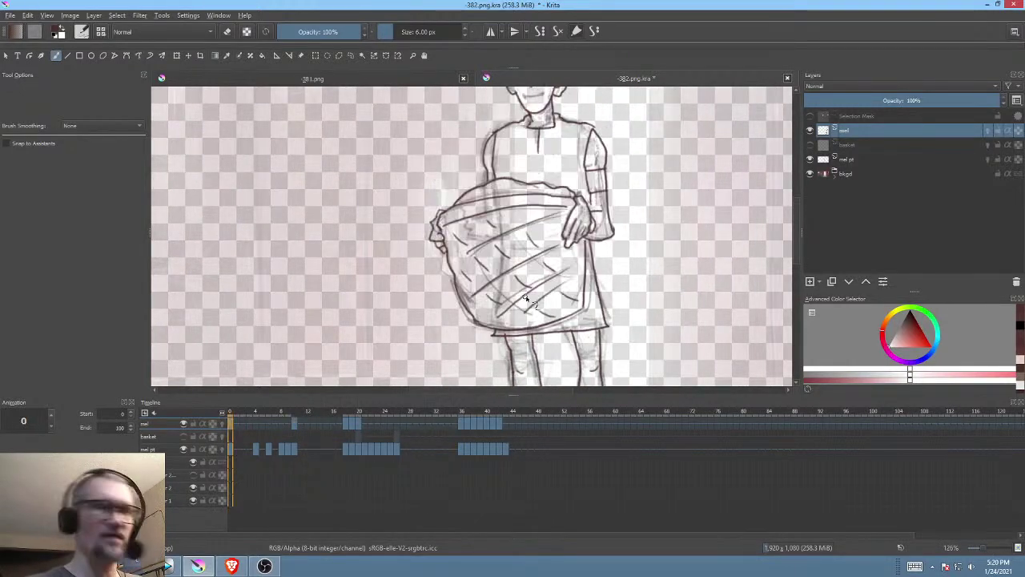
key("Right")
key("Left")
key("apostrophe")
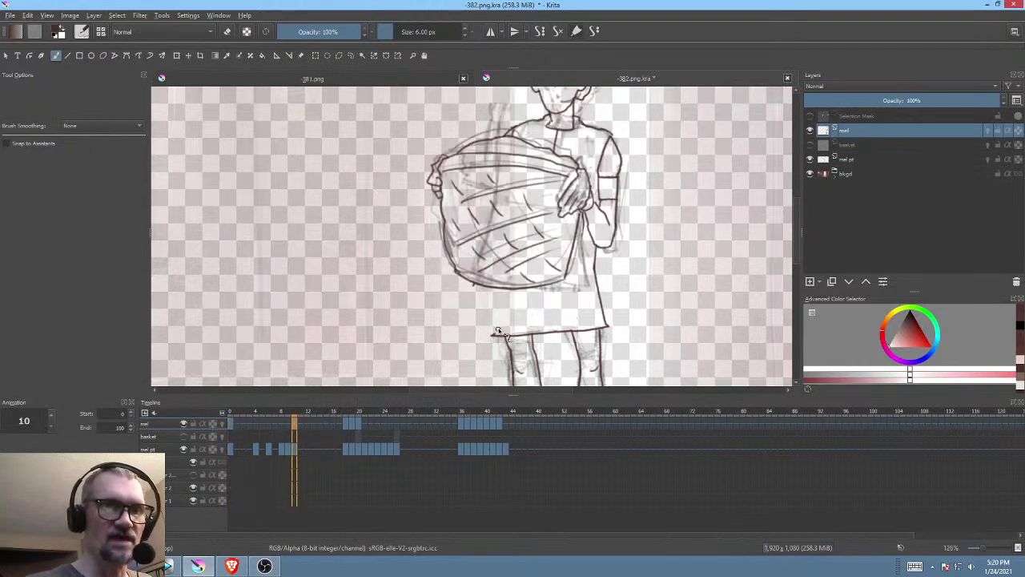
left_click_drag(494, 335, 498, 293)
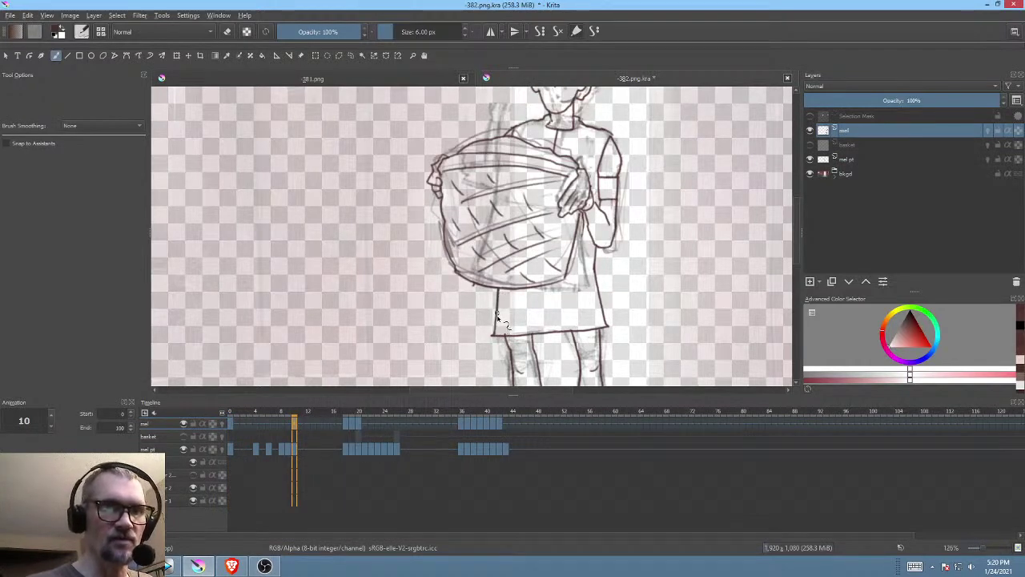
mouse_move(583, 314)
left_mouse_down()
mouse_move(583, 272)
mouse_move(585, 295)
mouse_move(567, 318)
left_mouse_up()
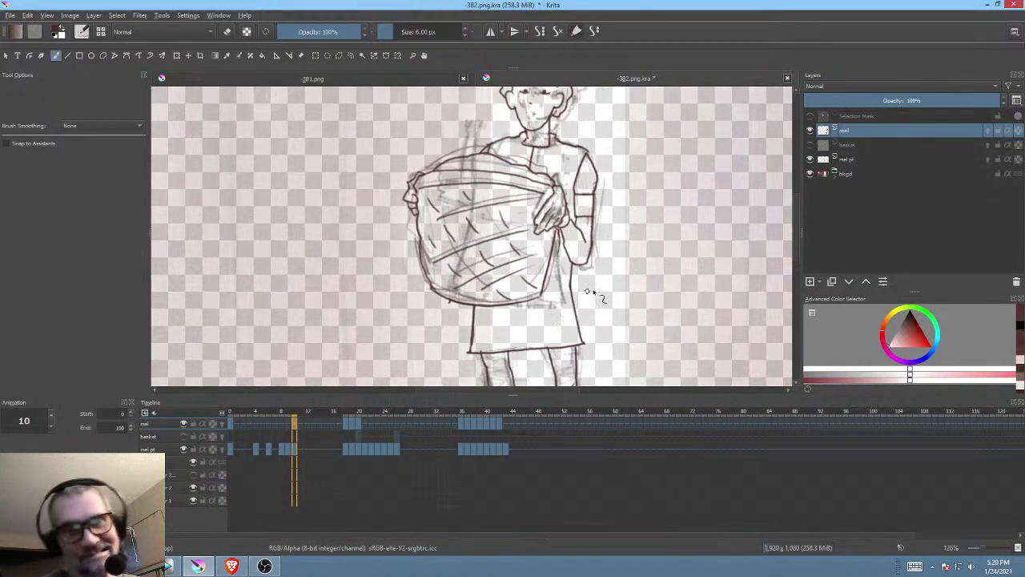
Step: Examine the basket-carrying poses by stepping back and forth between frames 10, 18 and 19
key("semicolon")
key("period")
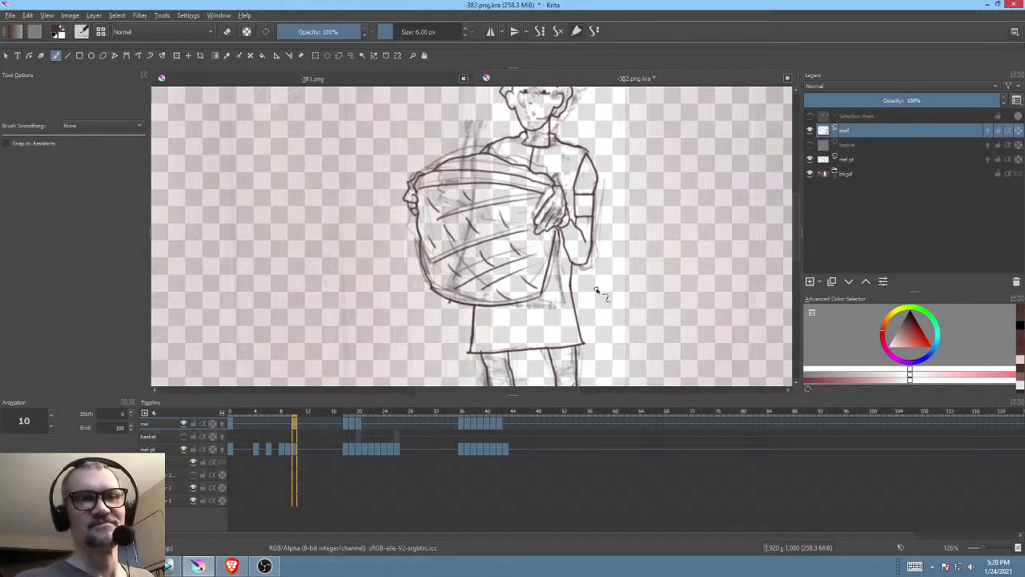
key("period")
key("semicolon")
key("period")
key("semicolon")
key("period")
key("period")
key("period")
key("comma")
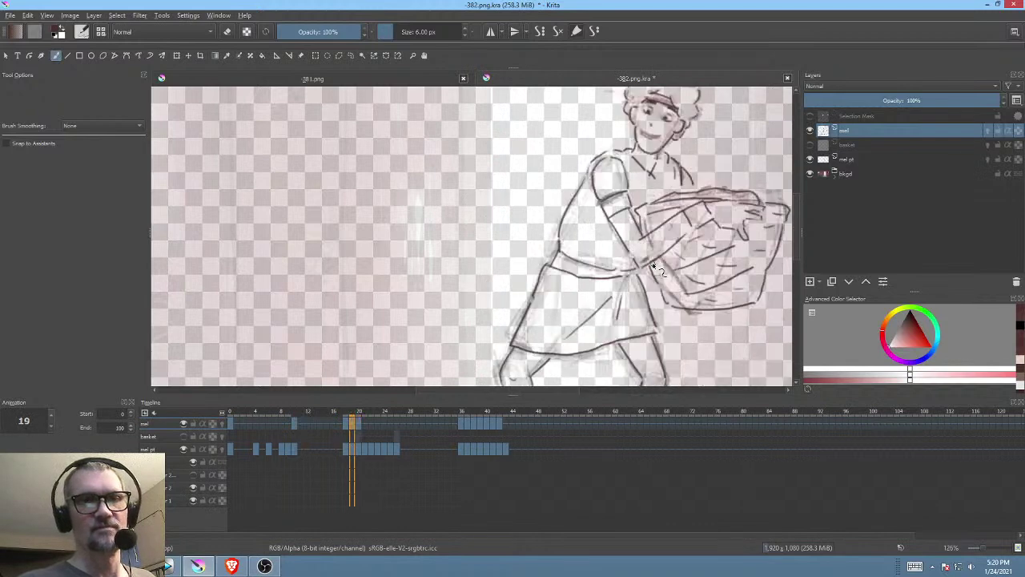
key("comma")
left_click_drag(617, 258, 590, 277)
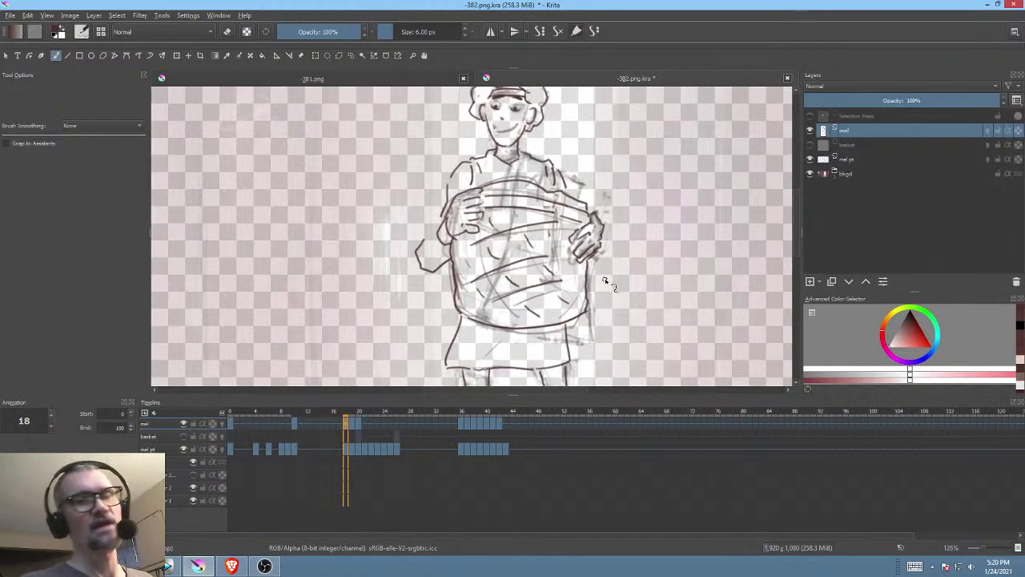
key("semicolon")
key("period")
key("period")
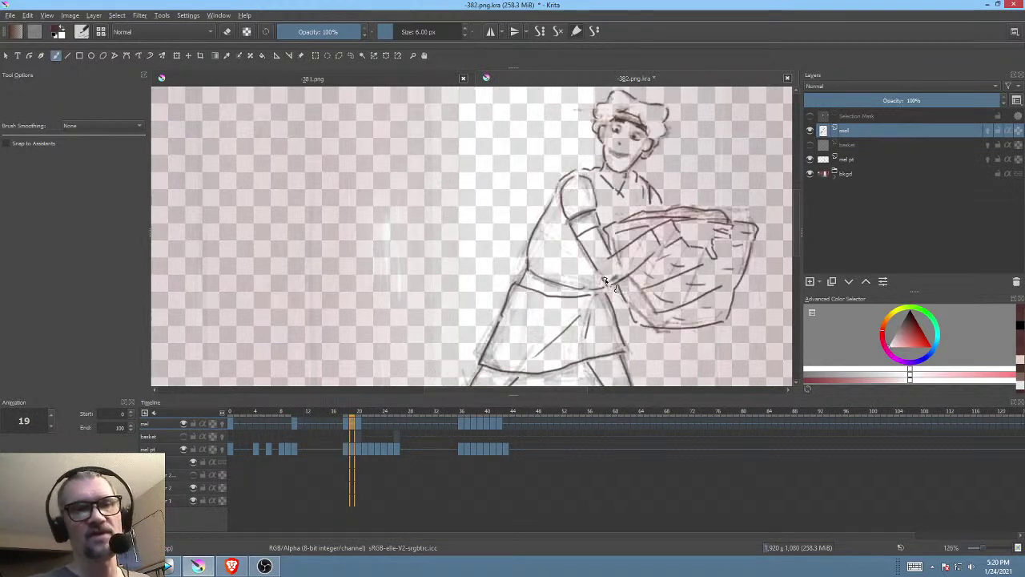
Step: Examine the inked poses in frames 18, 19 and 20 by stepping back and forth, including the figures' lower bodies
key("period")
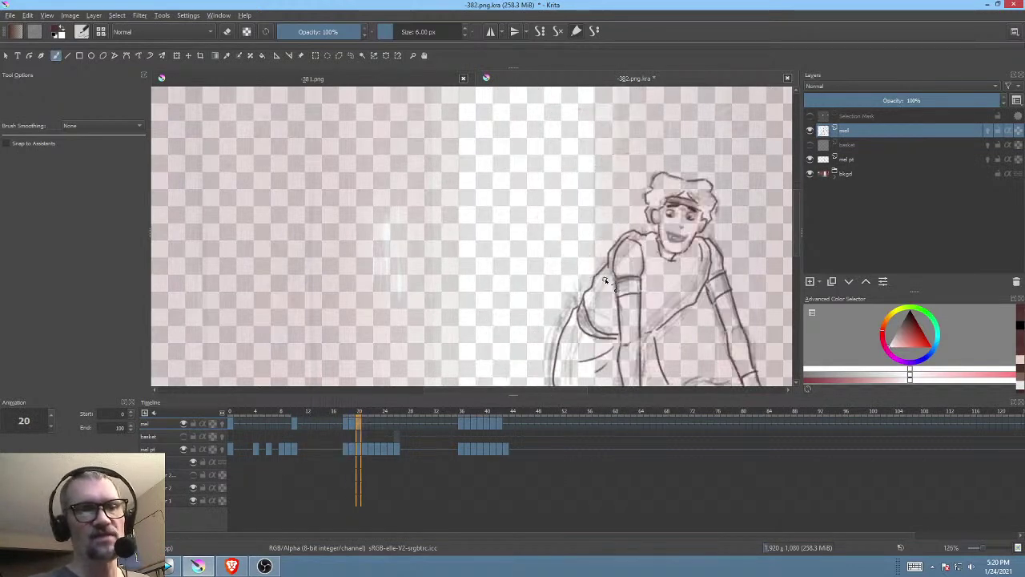
key("comma")
key("comma")
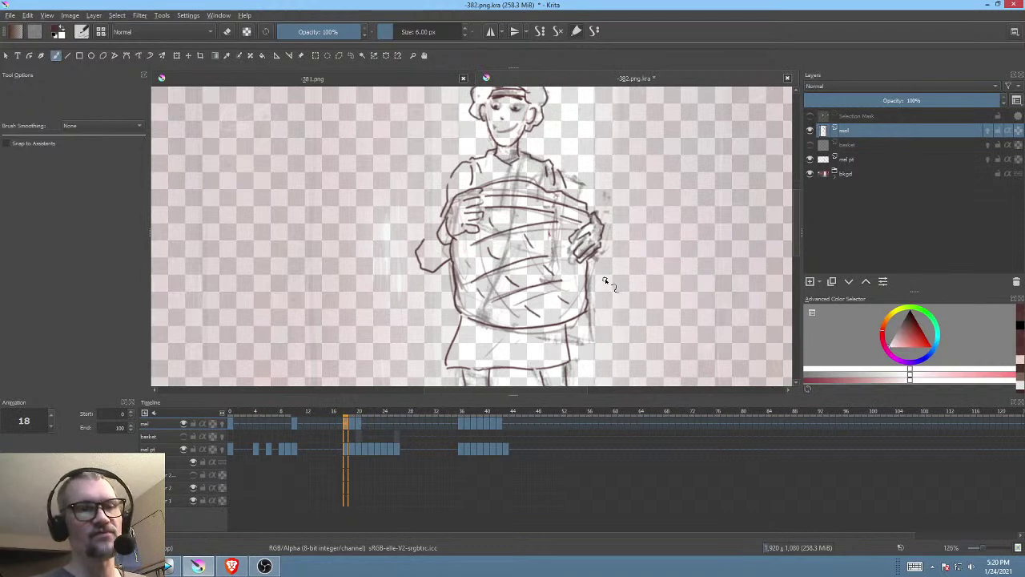
key("period")
key("period")
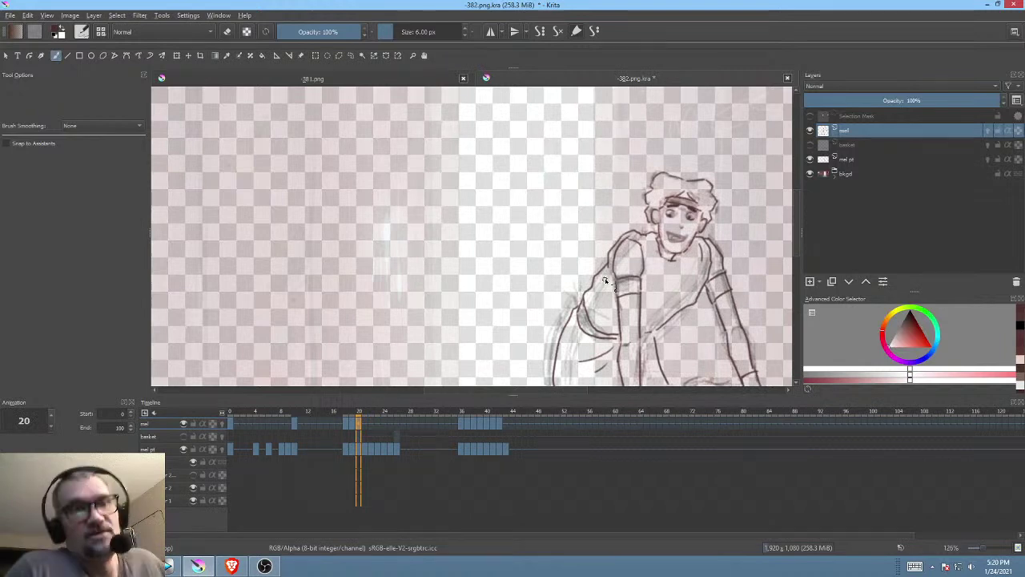
left_click_drag(649, 302, 565, 222)
key("comma")
key("comma")
key("comma")
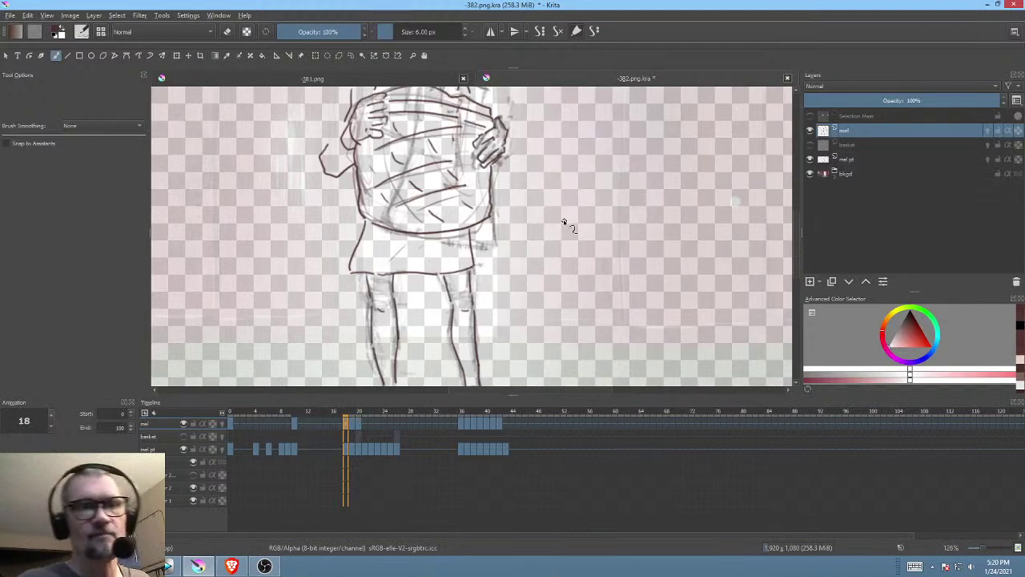
key("period")
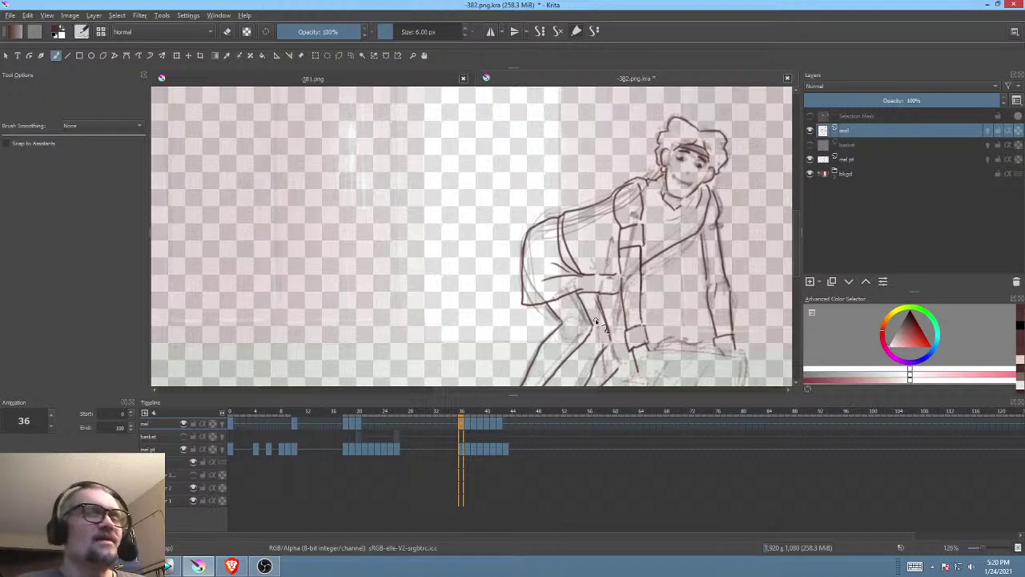
Step: Return to frame 0 and play the animation to review the motion around the standing basket pose
key("Left")
key("Left")
key("Left")
key("Left")
key("Left")
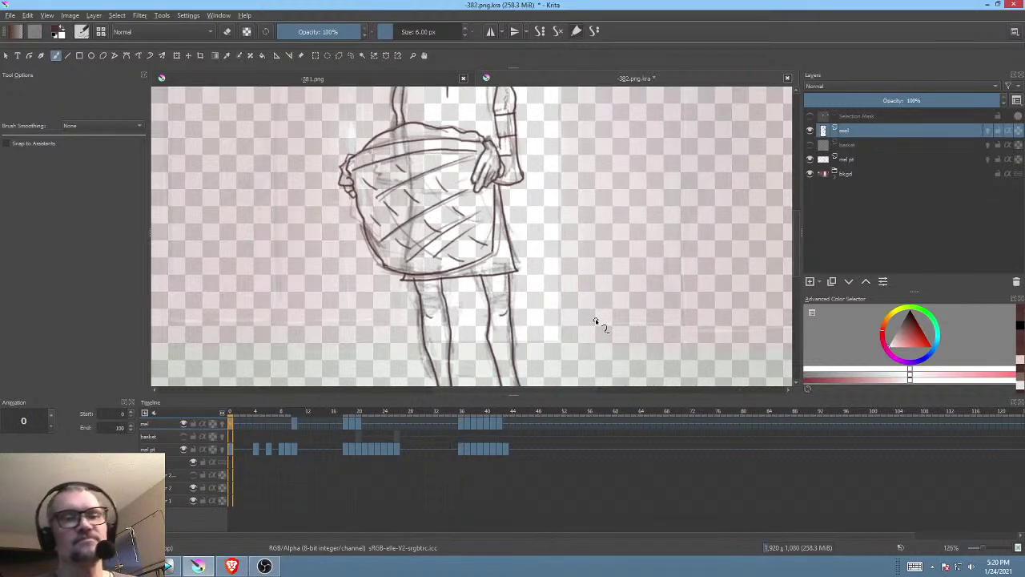
mouse_move(565, 186)
left_mouse_down()
mouse_move(556, 270)
mouse_move(576, 174)
mouse_move(593, 215)
left_mouse_up()
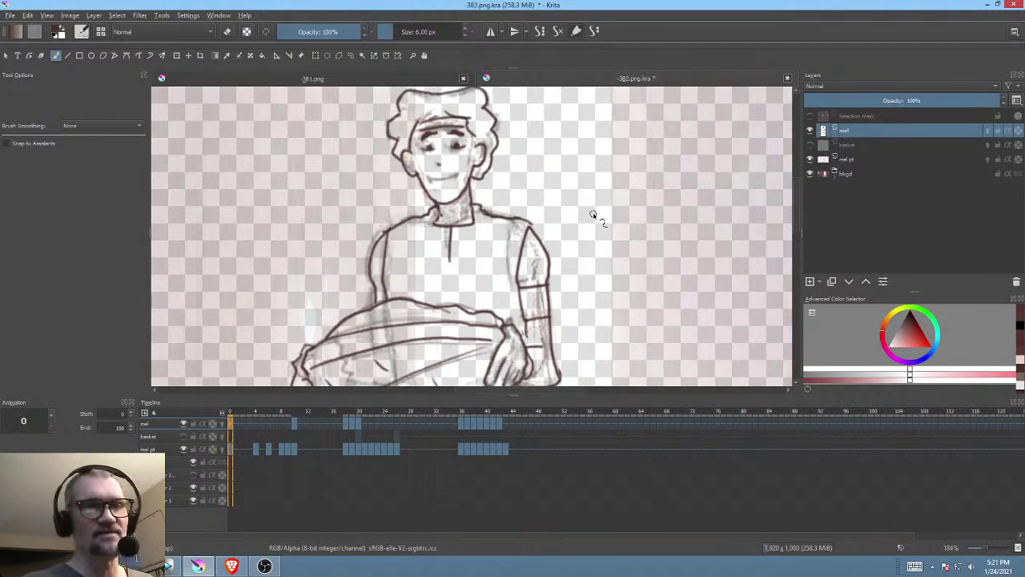
key("space")
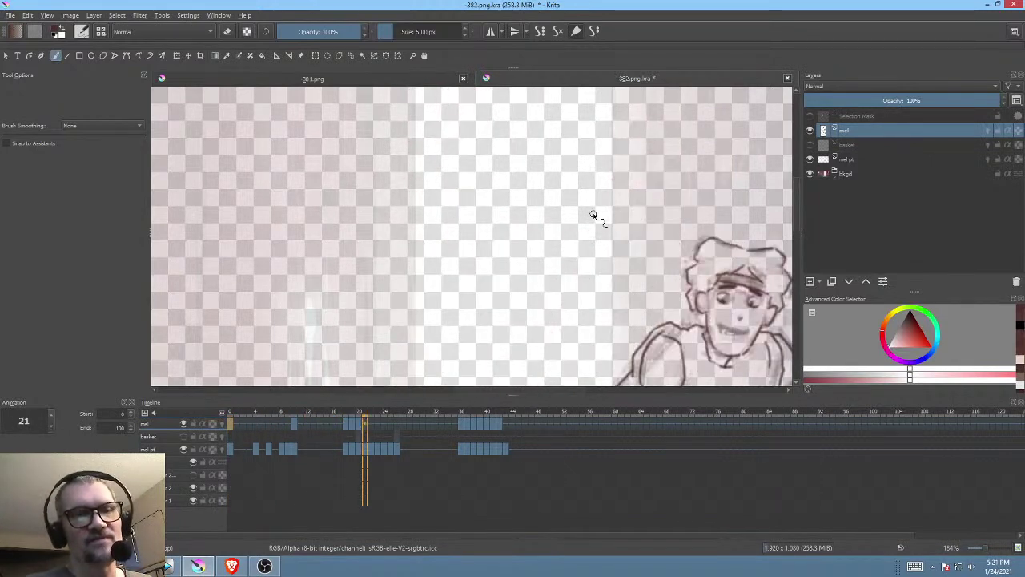
key("space")
key("space")
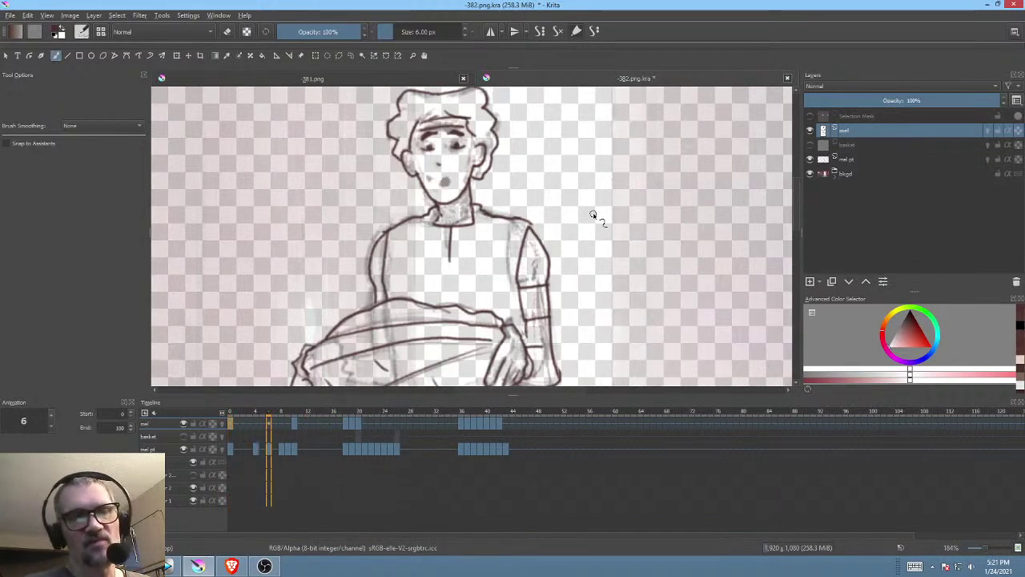
key("space")
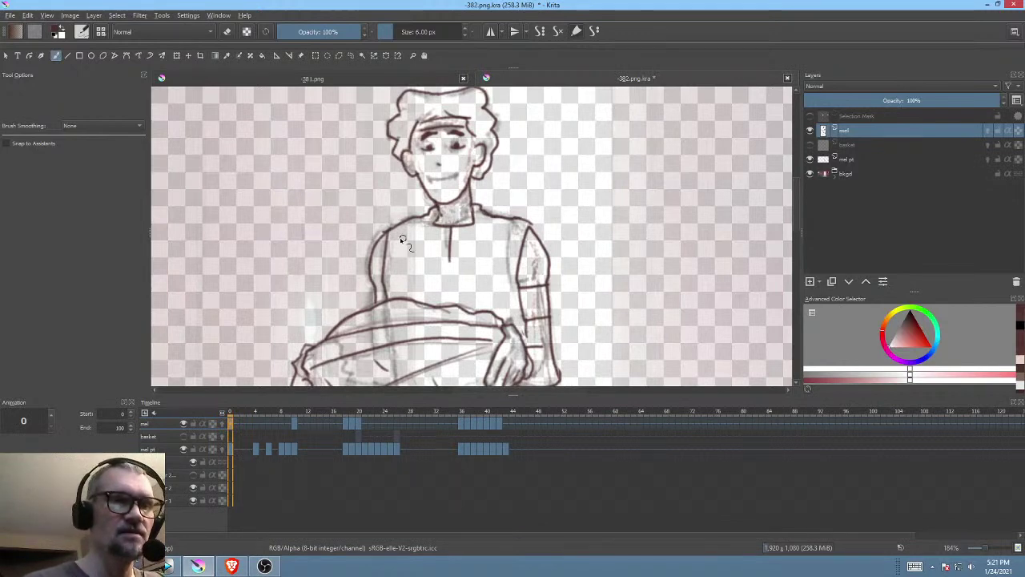
Step: Ink short fold lines on the chest of the tunic below the shoulders and collar in frame 0
left_click_drag(400, 232, 406, 255)
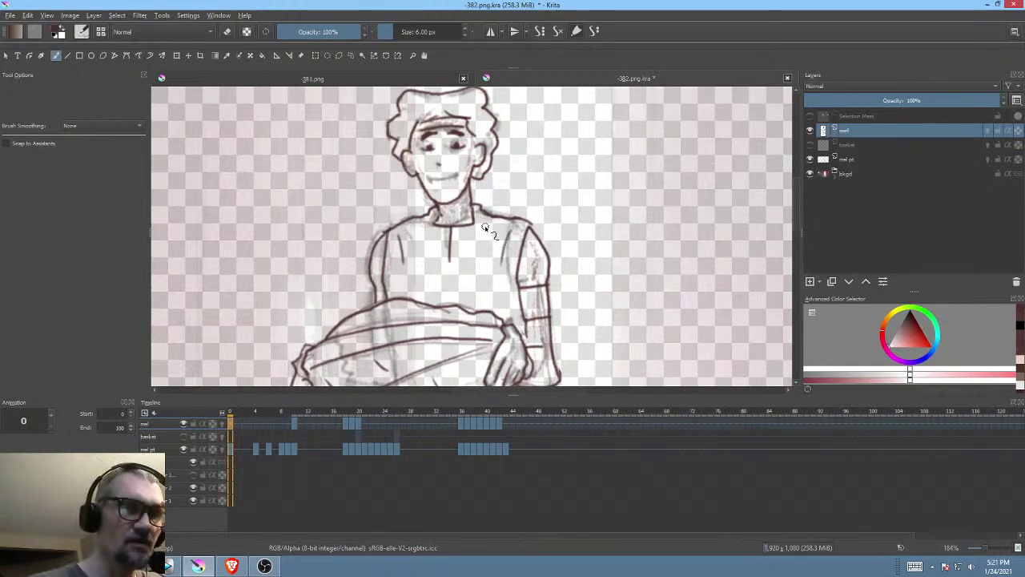
left_click_drag(466, 239, 486, 213)
left_click_drag(514, 277, 605, 215)
left_click_drag(637, 262, 611, 215)
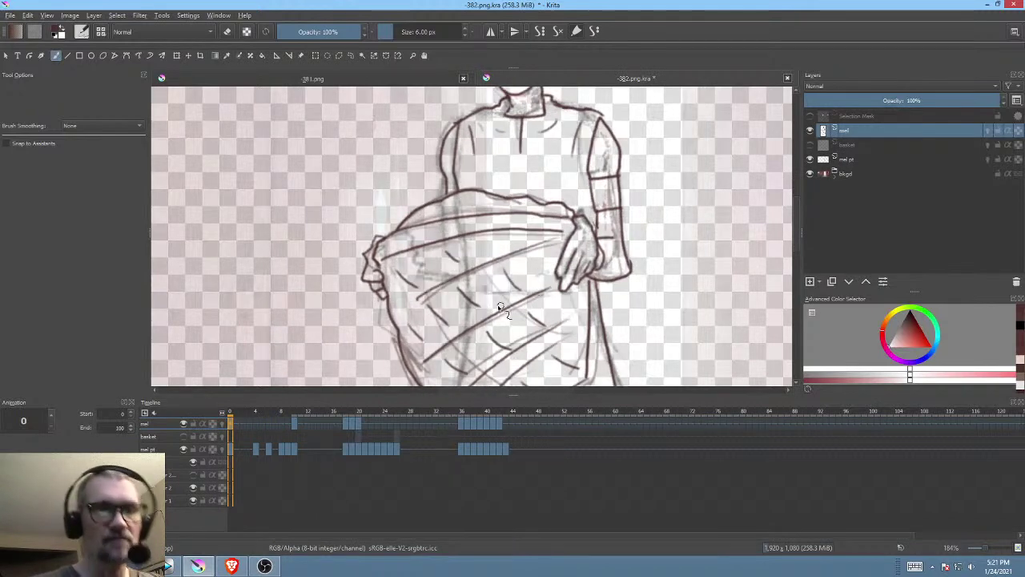
Step: In frame 18, ink the missing arm edge from the protruding elbow up to the sleeve beside the basket
mouse_move(238, 412)
left_mouse_down()
mouse_move(439, 423)
mouse_move(293, 426)
mouse_move(372, 428)
mouse_move(334, 429)
mouse_move(344, 433)
left_mouse_up()
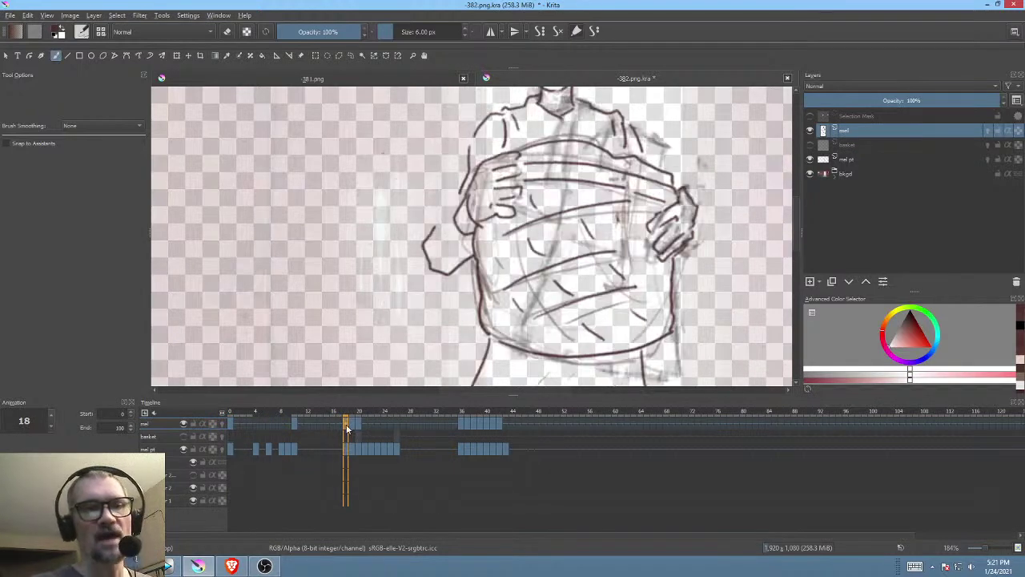
scroll(561, 268, "down", 3)
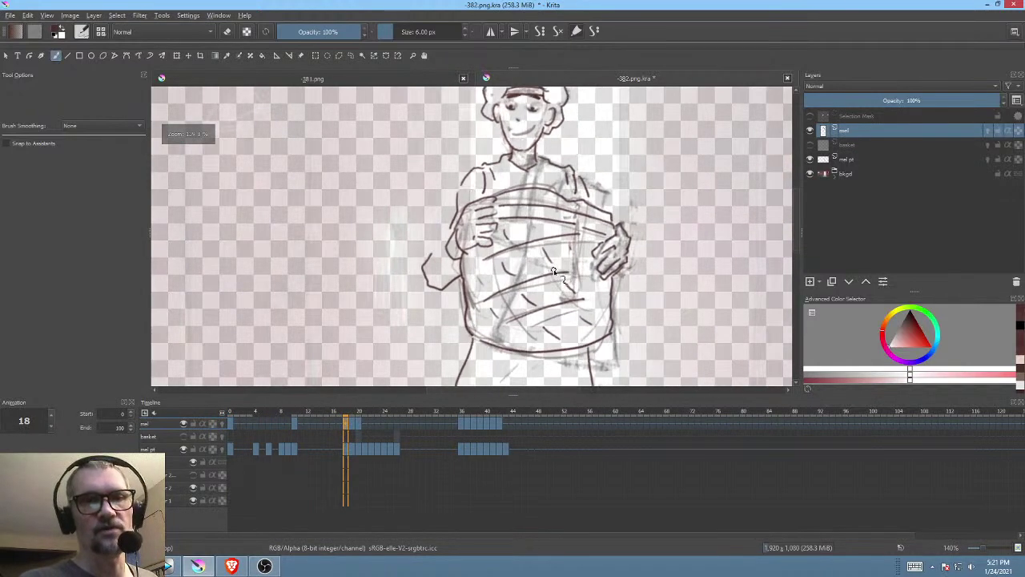
scroll(559, 273, "up", 3)
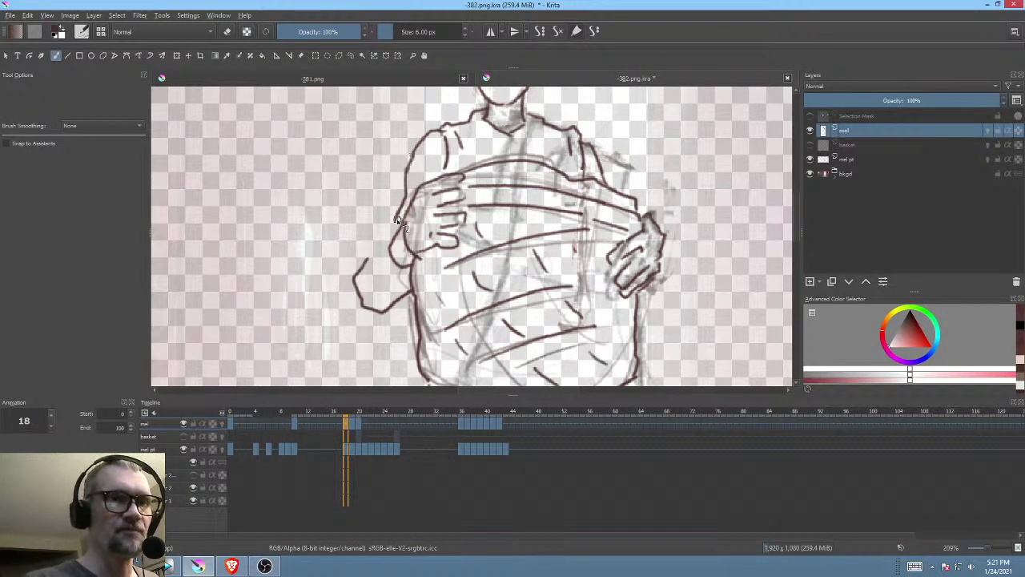
left_click_drag(369, 259, 402, 208)
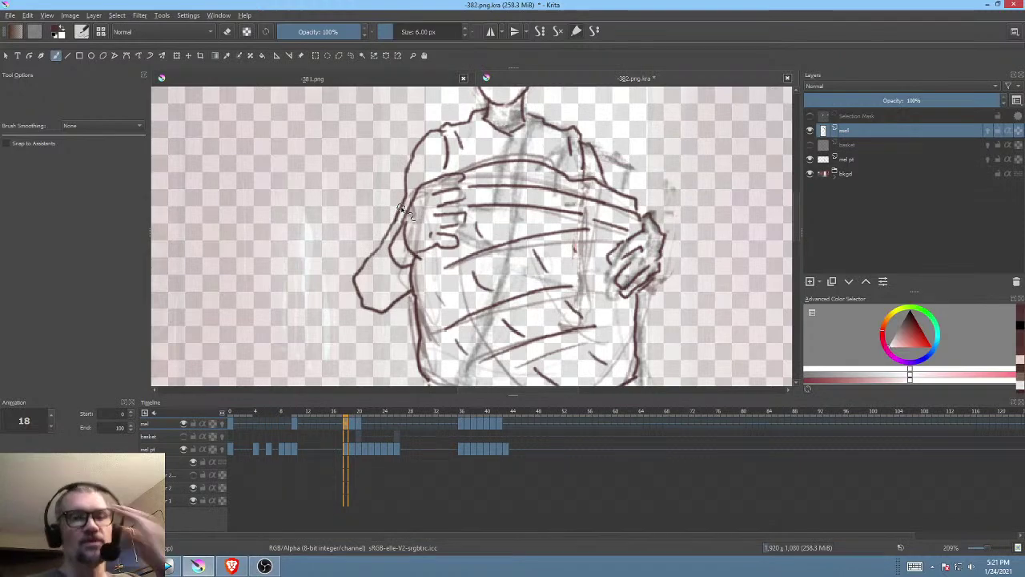
mouse_move(639, 254)
left_mouse_down()
mouse_move(632, 284)
mouse_move(647, 274)
mouse_move(649, 303)
left_mouse_up()
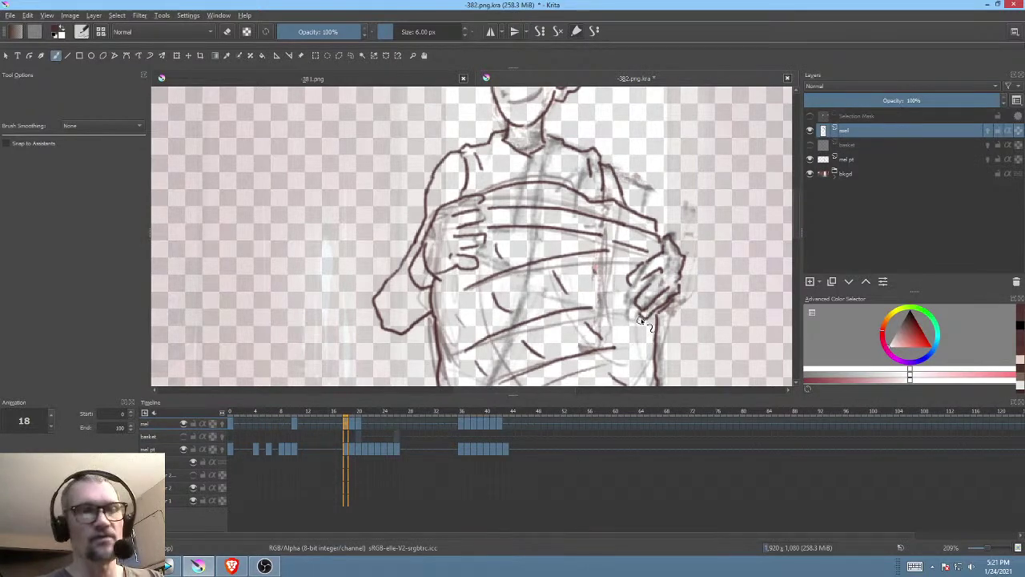
mouse_move(561, 302)
left_mouse_down()
mouse_move(590, 269)
mouse_move(577, 294)
left_mouse_up()
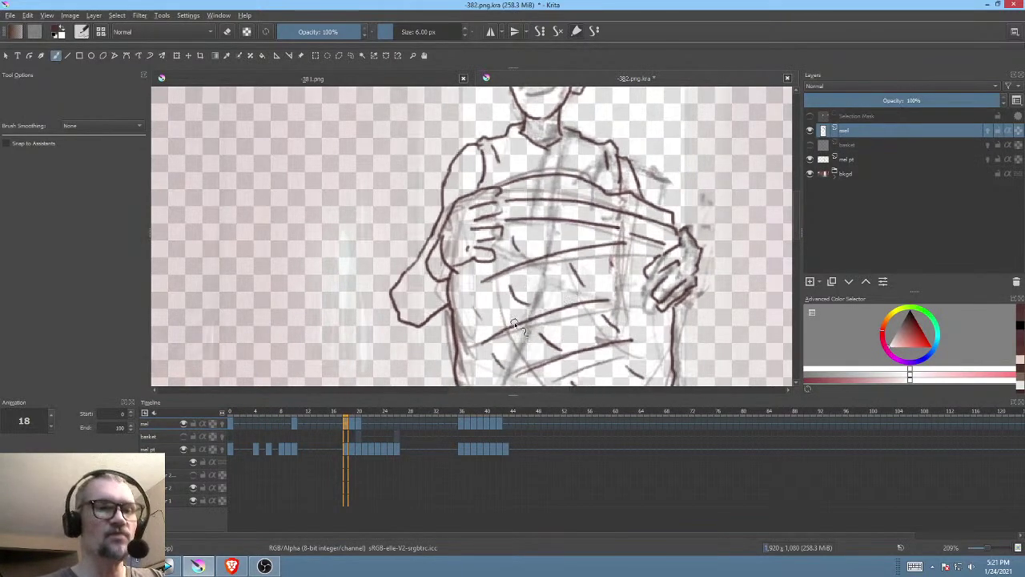
Step: In frame 19, close the gap in the tunic's back outline below the shoulder and ink fold lines beside the collar
mouse_move(347, 419)
left_mouse_down()
mouse_move(357, 418)
mouse_move(350, 413)
left_mouse_up()
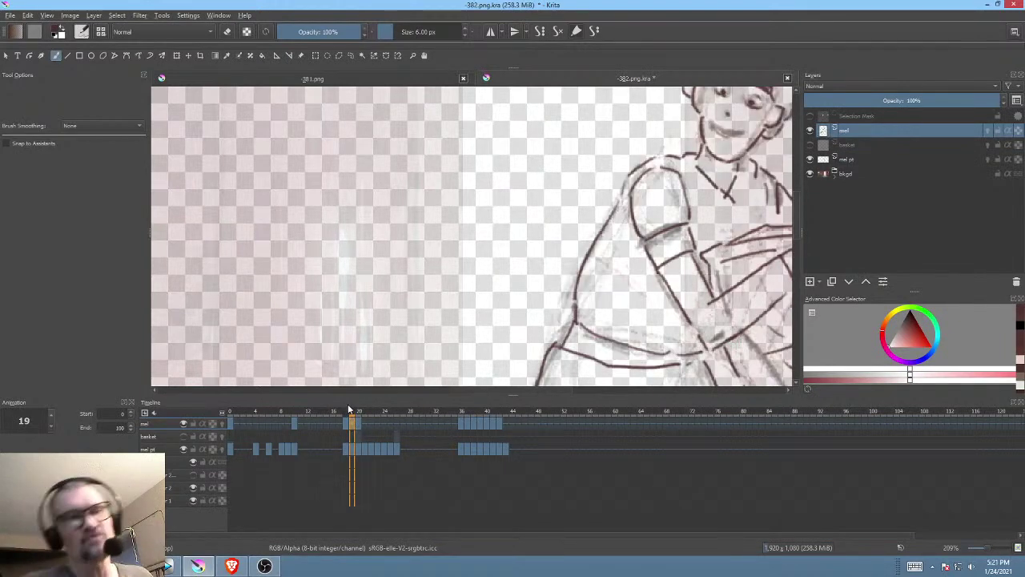
left_click_drag(598, 291, 530, 290)
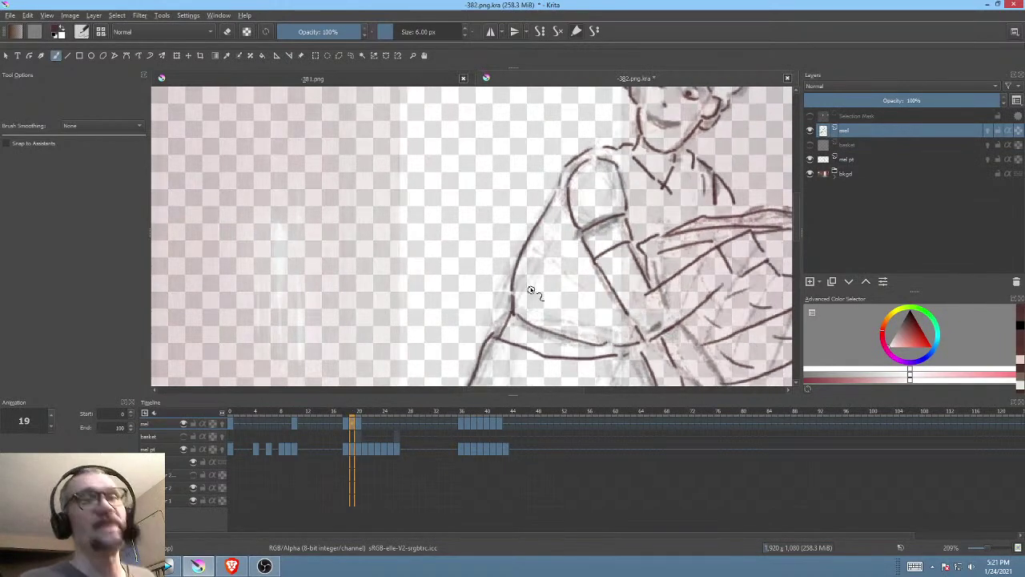
left_click_drag(586, 184, 554, 225)
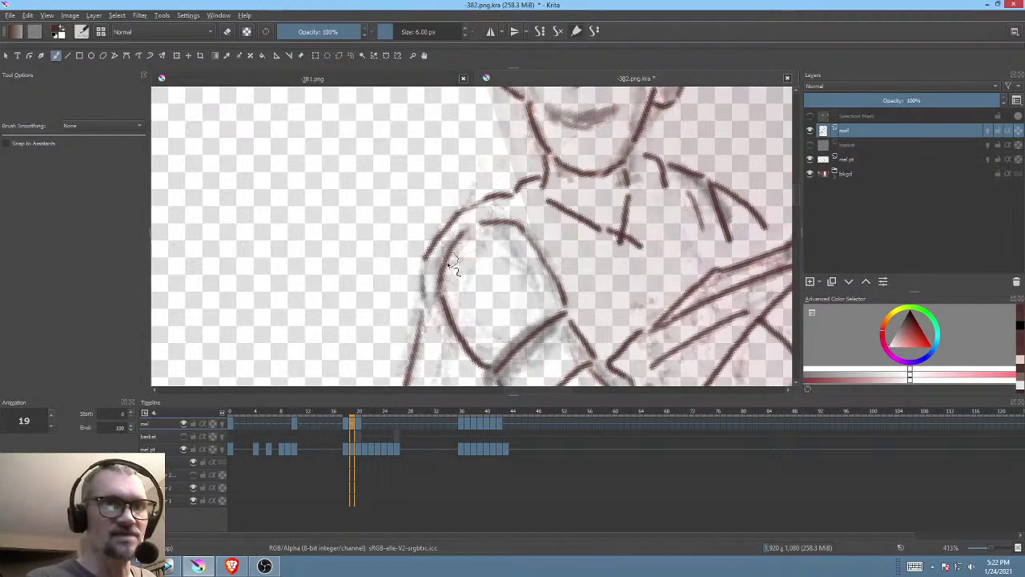
left_click_drag(425, 262, 420, 310)
mouse_move(517, 280)
left_mouse_down()
mouse_move(549, 264)
mouse_move(506, 221)
left_mouse_up()
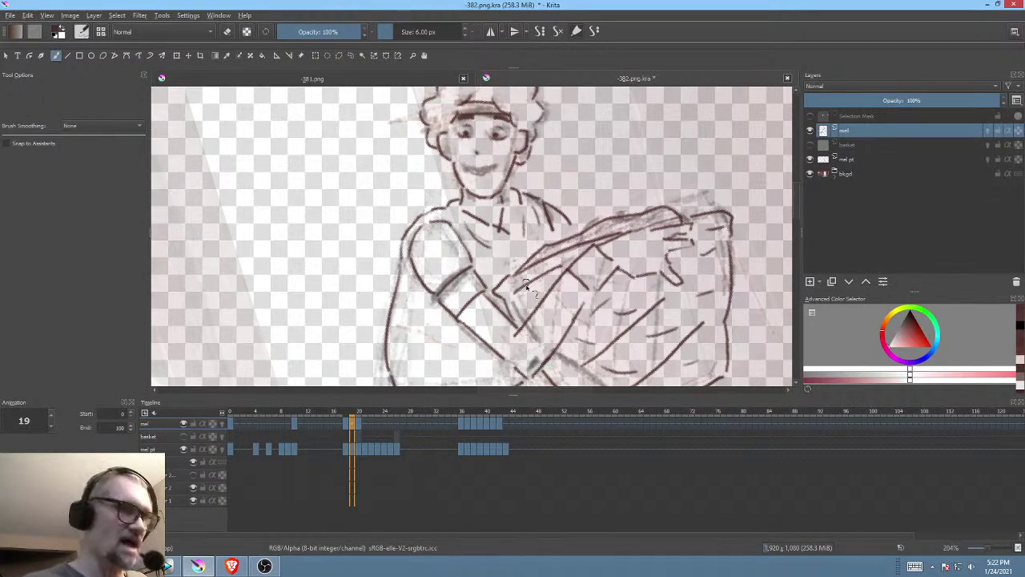
key("6")
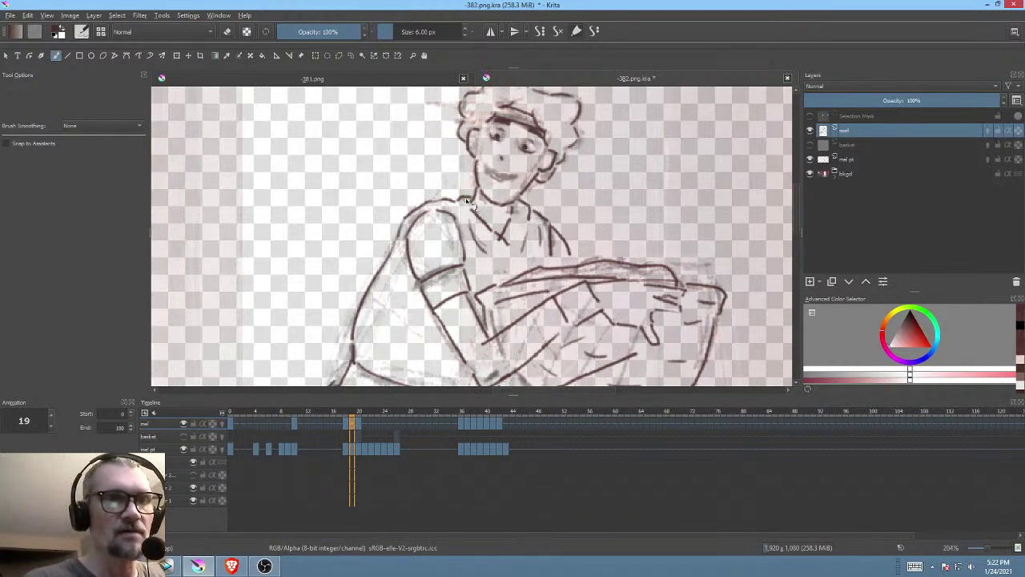
Step: Erase the pointed tip of the V-neck in frame 19 and redraw the collar opening as a squared notch
left_click_drag(519, 227, 530, 212)
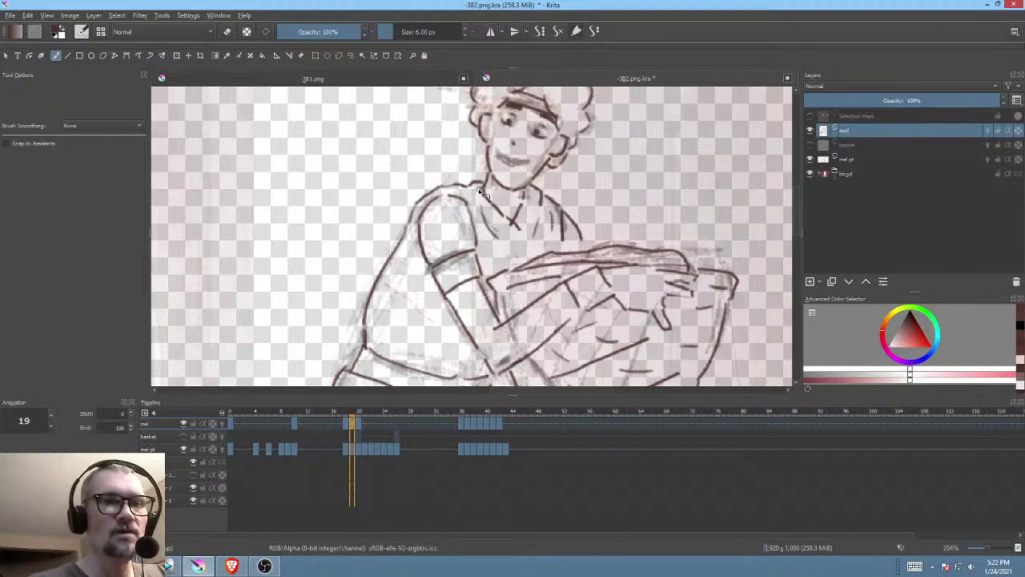
left_click_drag(562, 286, 582, 245)
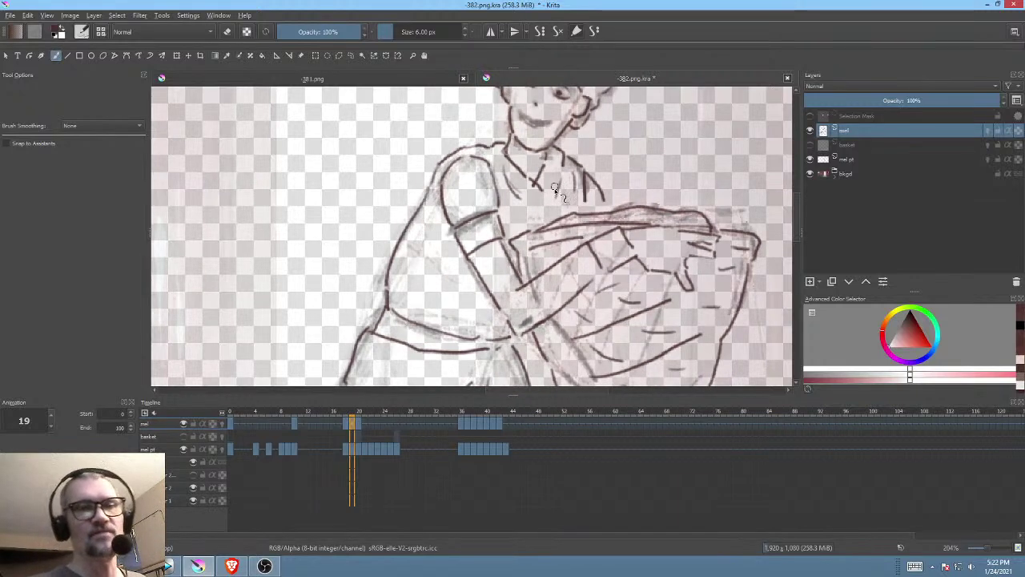
left_click_drag(552, 186, 550, 239)
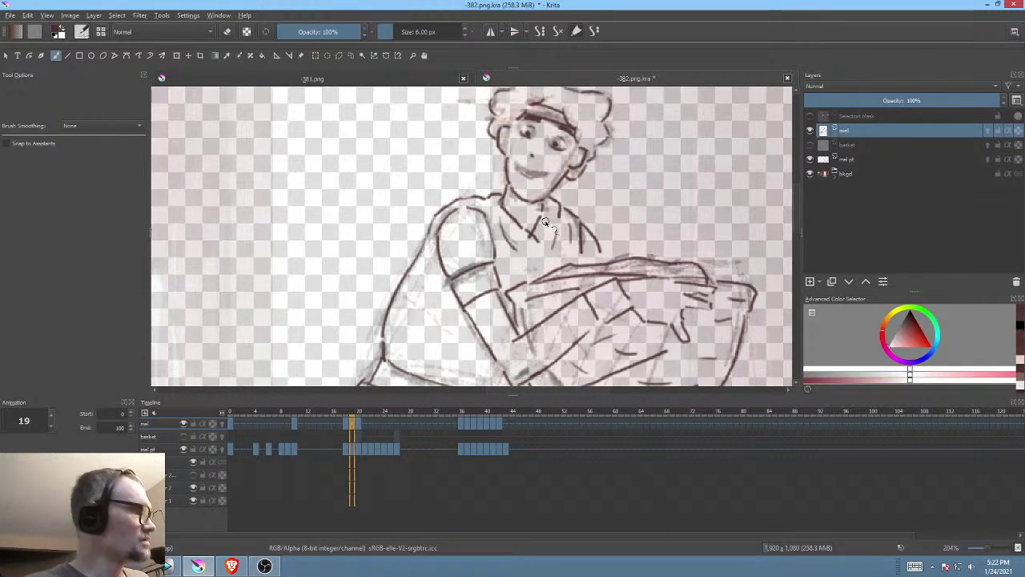
key("e")
left_click_drag(544, 218, 545, 212)
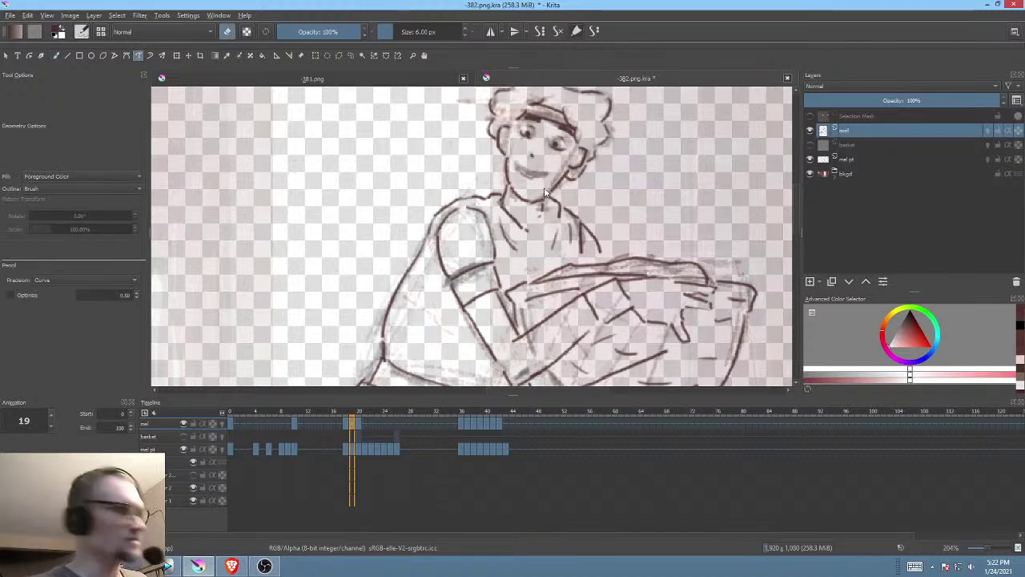
key("b")
key("e")
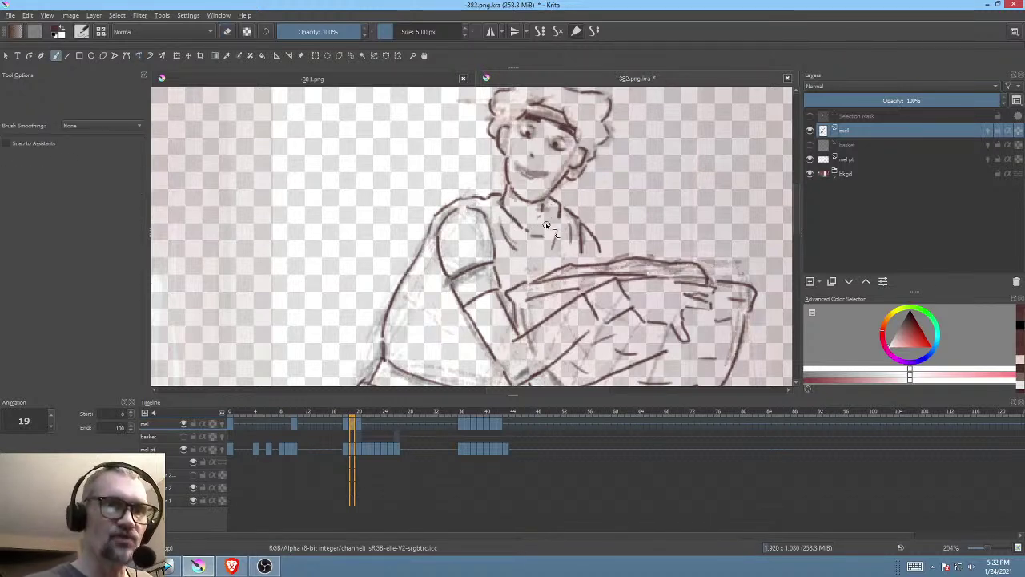
left_click_drag(596, 273, 615, 233)
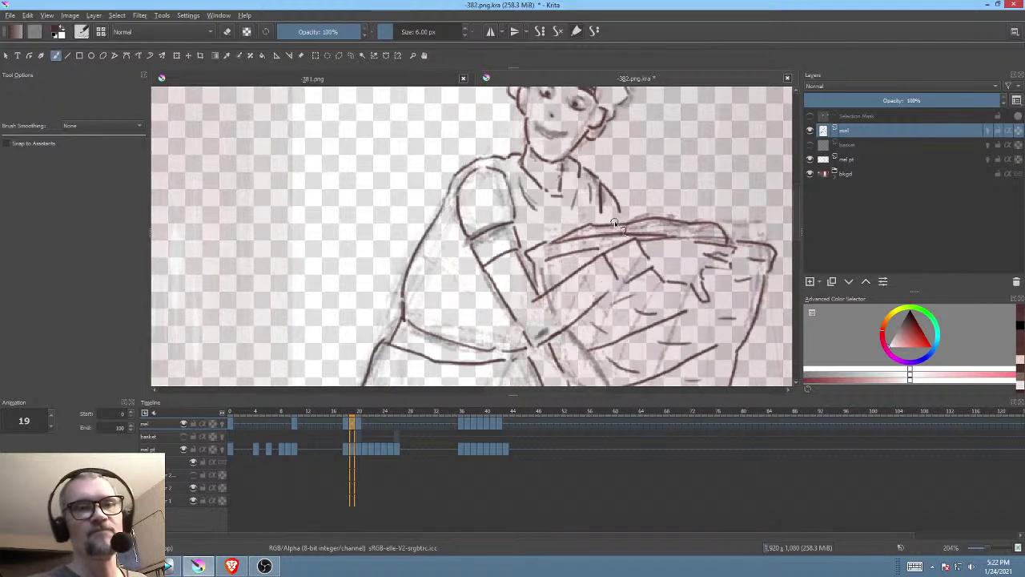
scroll(607, 233, "down", 4)
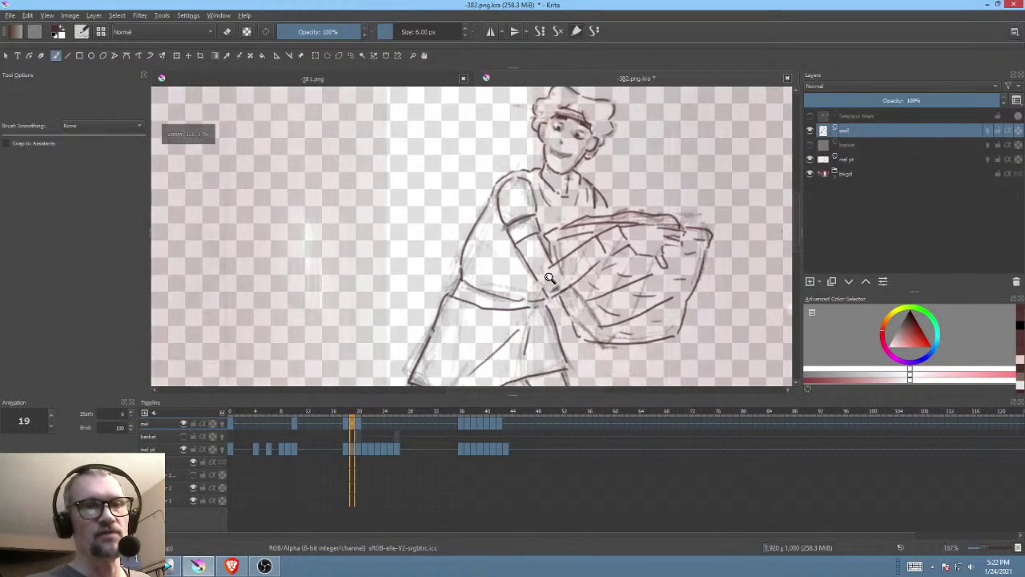
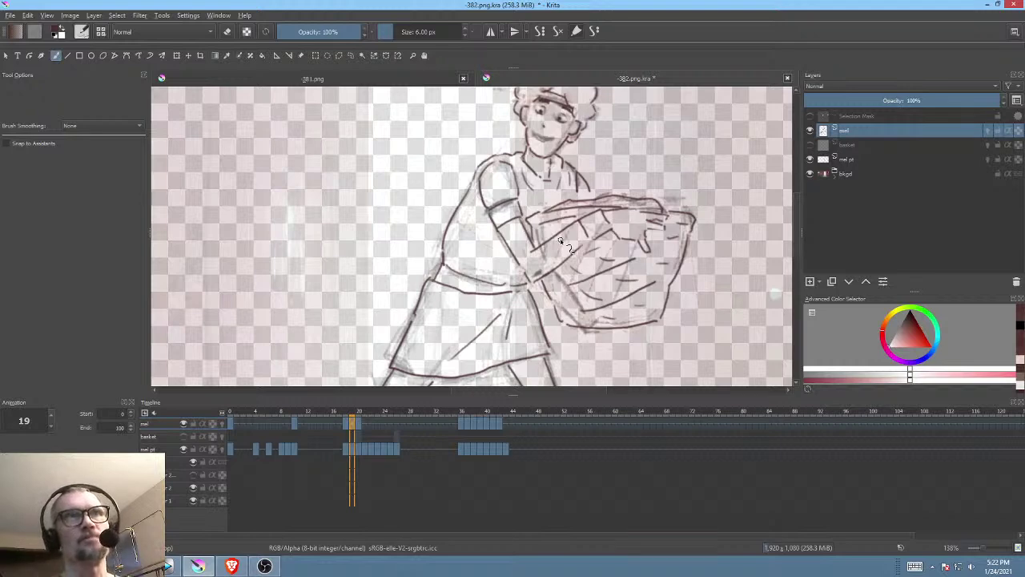
Step: In frame 39, ink over the gaps in the hair and face outlines of the figure holding up the cloth
left_click_drag(560, 241, 592, 213)
left_click(338, 414)
mouse_move(337, 413)
left_mouse_down()
mouse_move(505, 422)
mouse_move(450, 429)
mouse_move(480, 425)
left_mouse_up()
left_click_drag(571, 245, 597, 239)
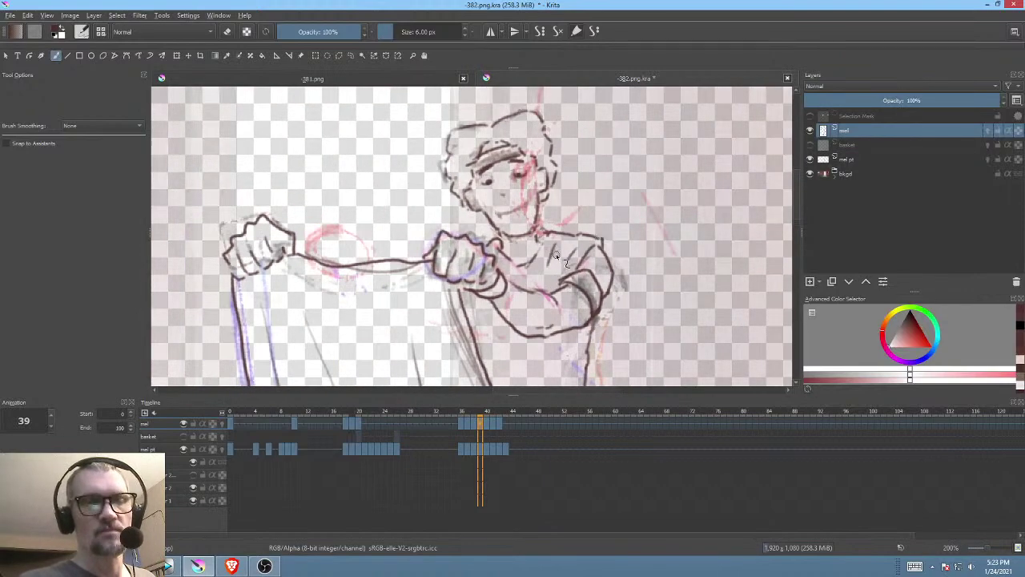
mouse_move(540, 266)
left_mouse_down()
mouse_move(578, 228)
mouse_move(595, 311)
left_mouse_up()
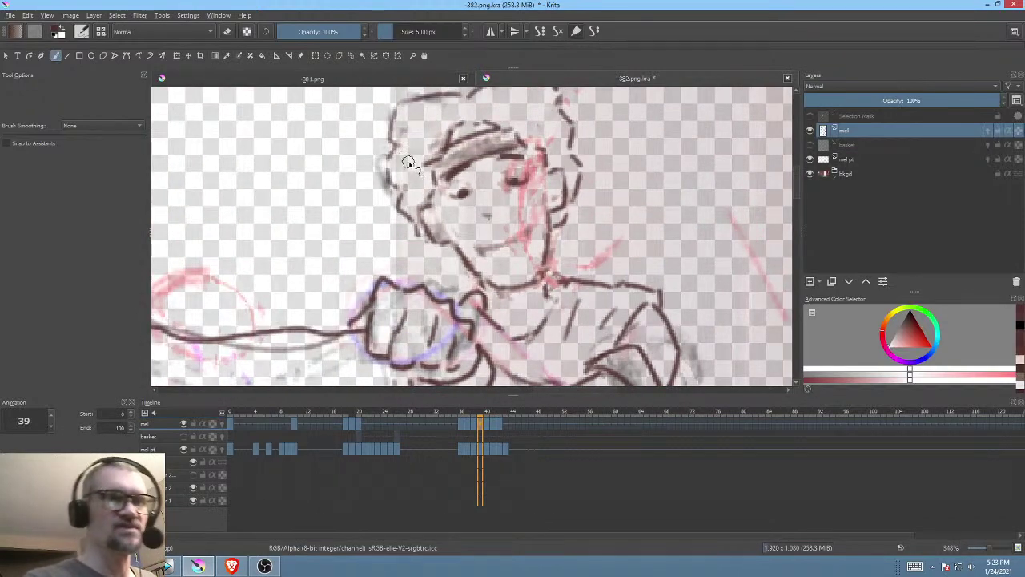
left_click_drag(403, 159, 430, 183)
left_click_drag(498, 128, 491, 160)
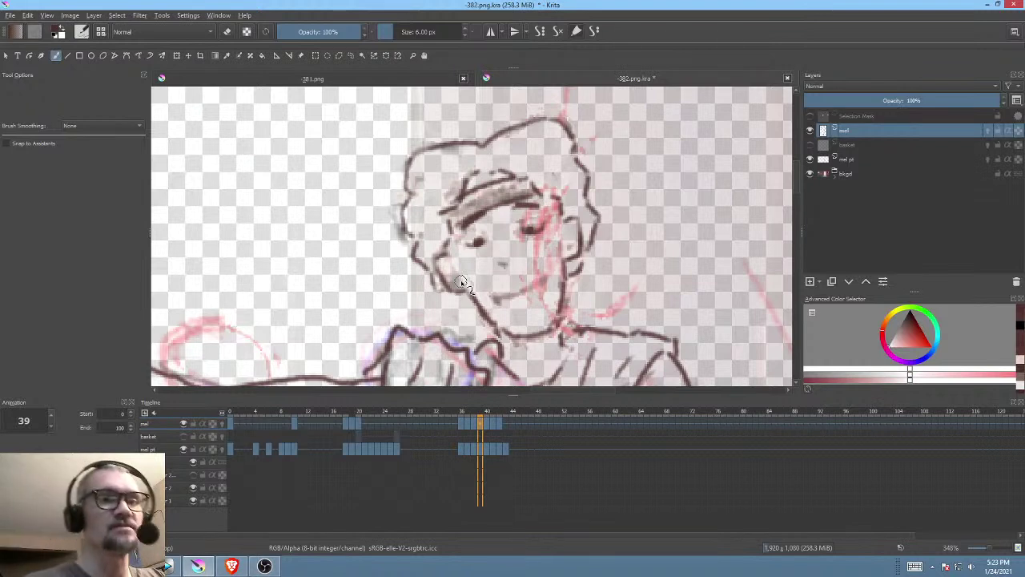
left_click_drag(605, 281, 652, 201)
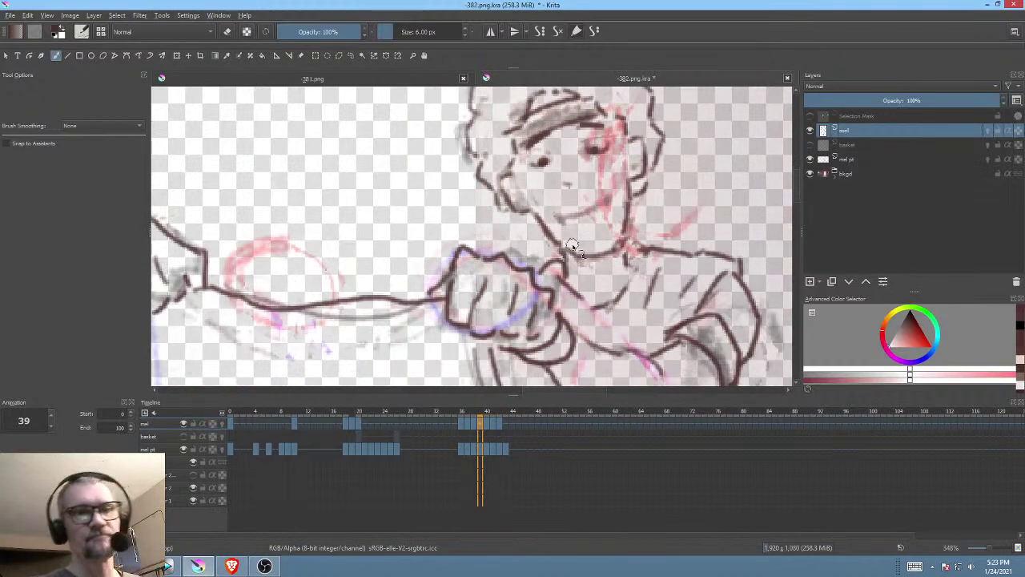
Step: Return to frame 0 and save the animation file
scroll(561, 259, "down", 5)
scroll(554, 253, "down", 2)
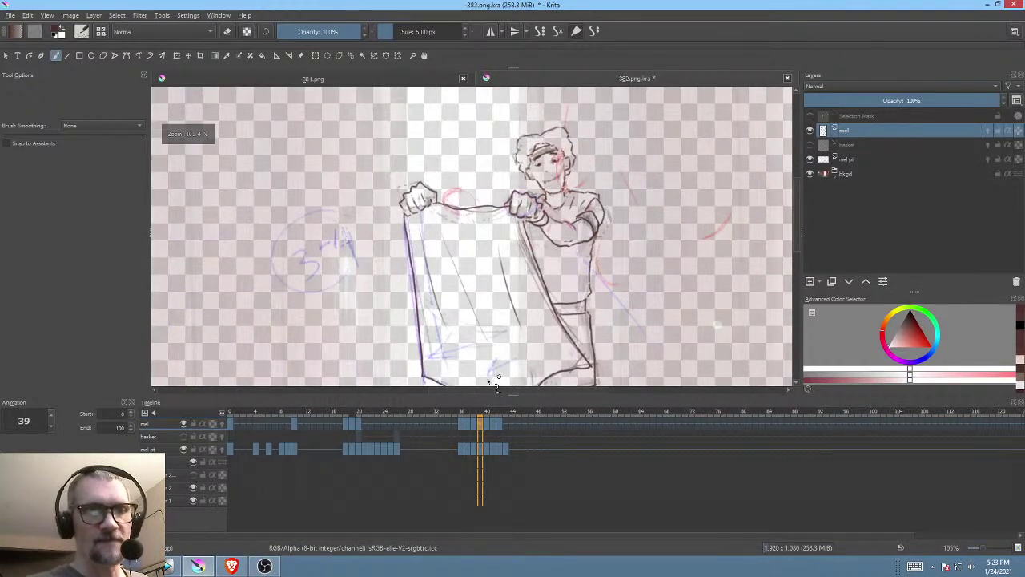
mouse_move(486, 410)
left_mouse_down()
mouse_move(514, 420)
mouse_move(198, 437)
left_mouse_up()
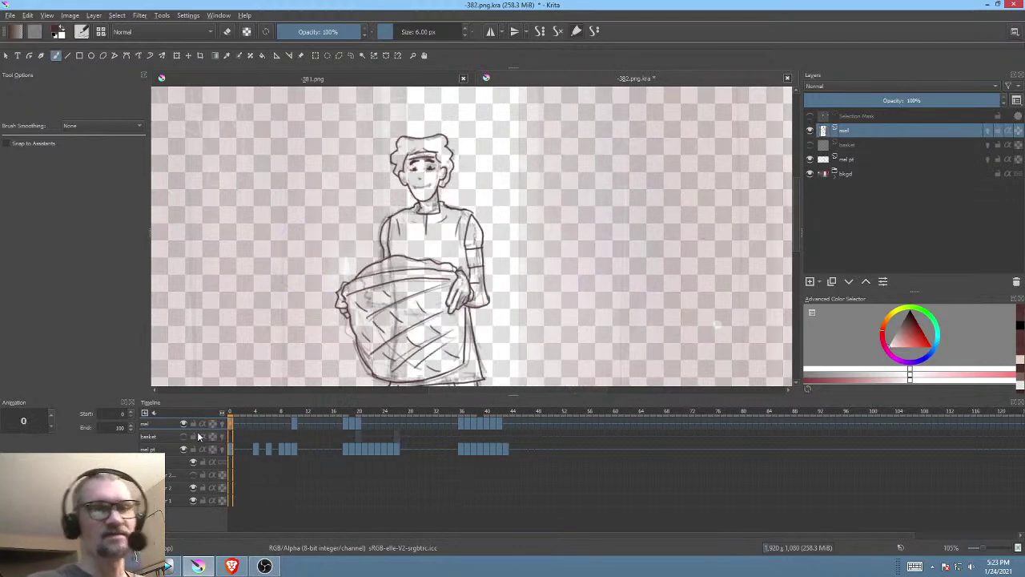
left_click(11, 15)
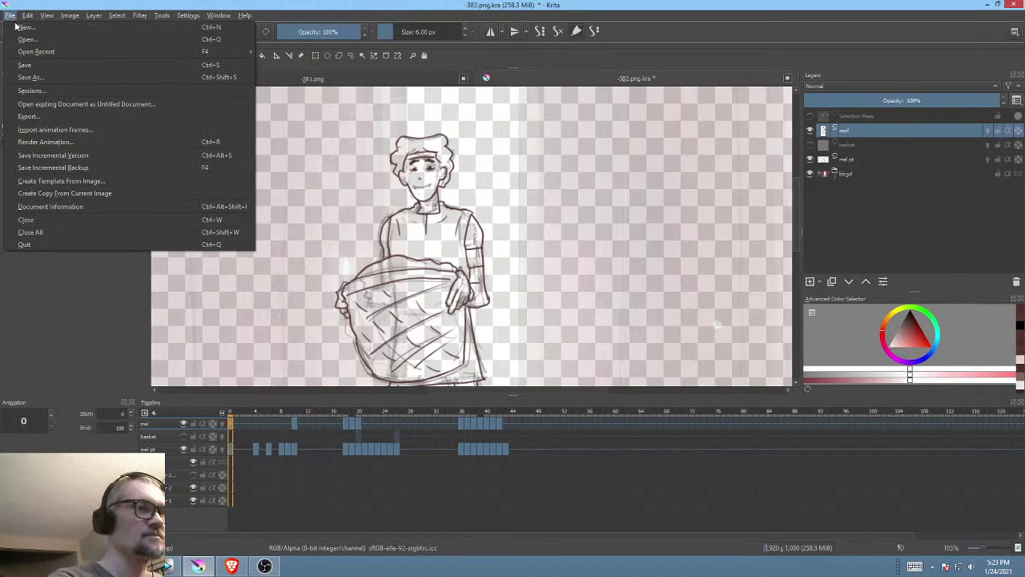
left_click(30, 64)
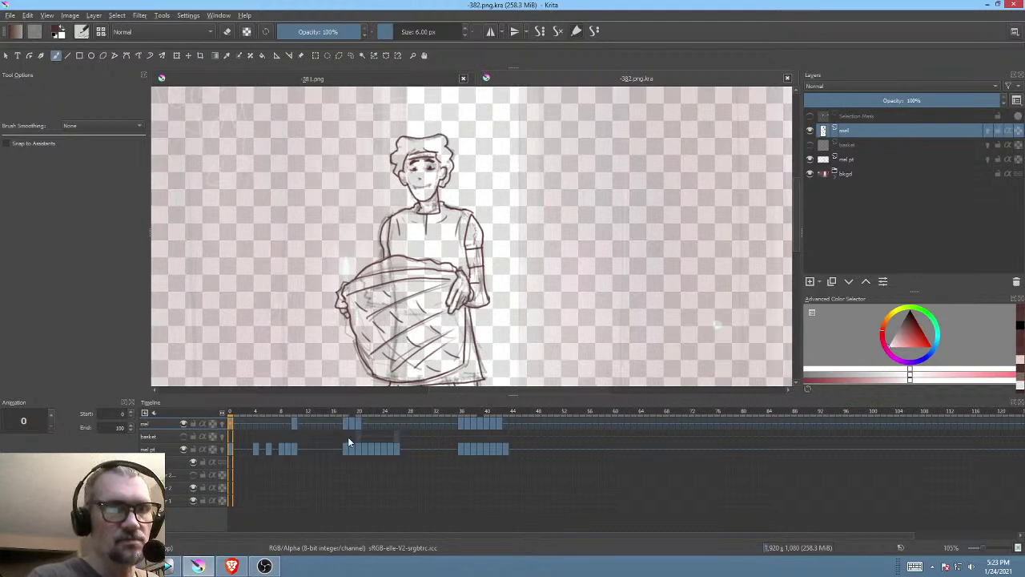
mouse_move(248, 416)
left_mouse_down()
mouse_move(362, 428)
mouse_move(334, 433)
mouse_move(344, 435)
mouse_move(497, 432)
mouse_move(467, 430)
mouse_move(503, 441)
mouse_move(226, 422)
left_mouse_up()
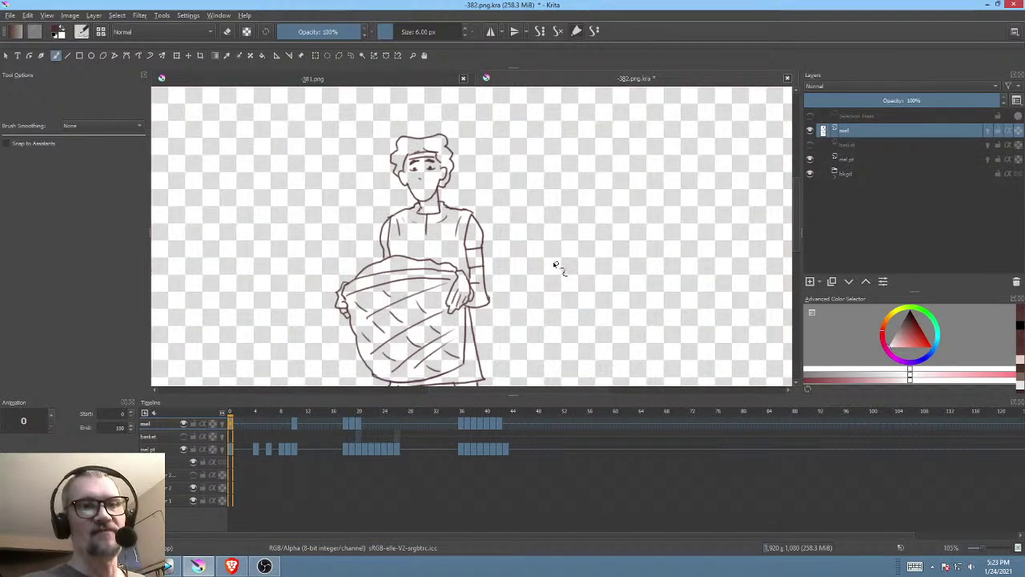
Step: Examine the line drawing of the woman holding the basket on frames 0 and 1
left_click_drag(243, 413, 230, 441)
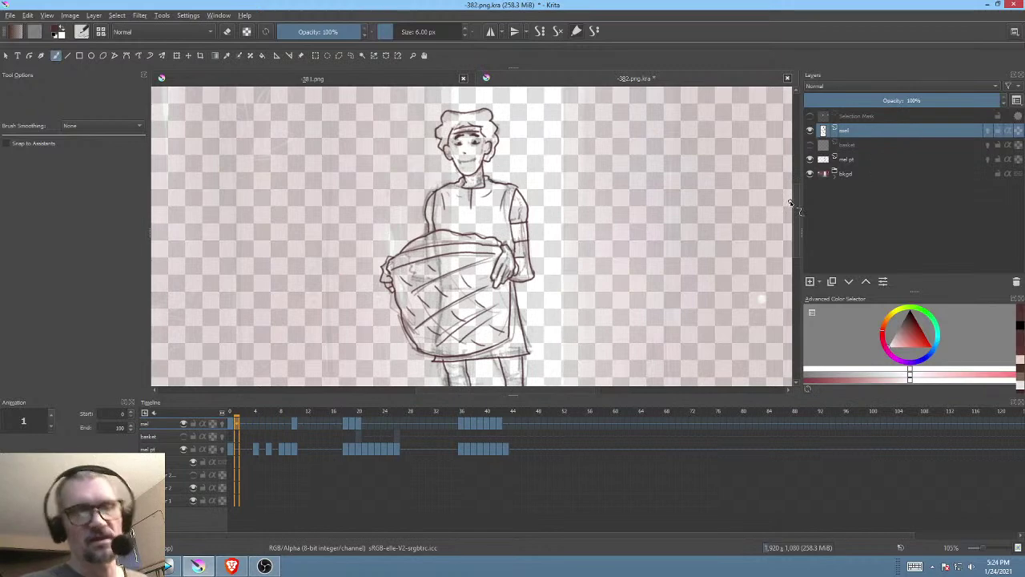
scroll(585, 240, "up", 5)
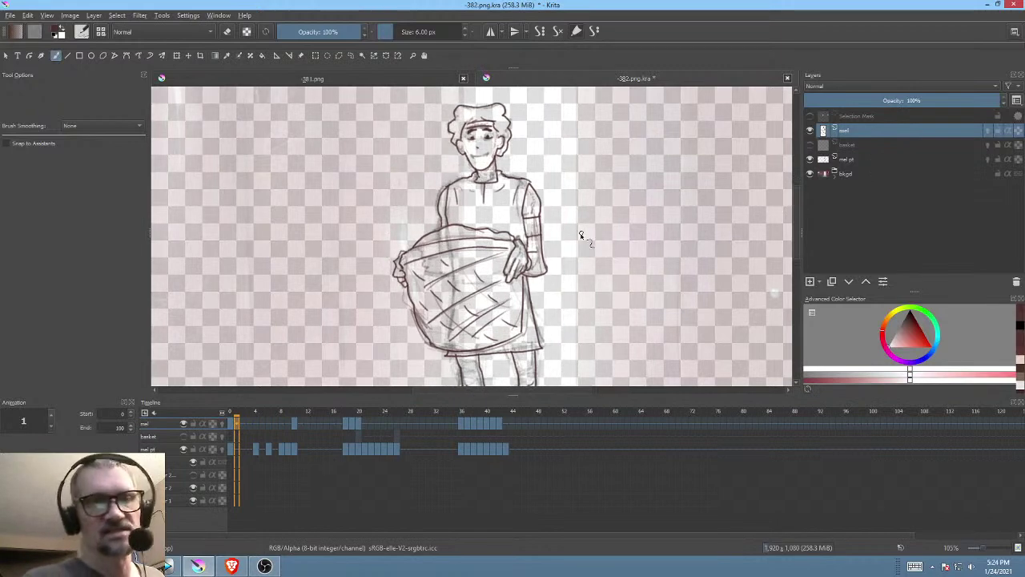
scroll(587, 263, "down", 4)
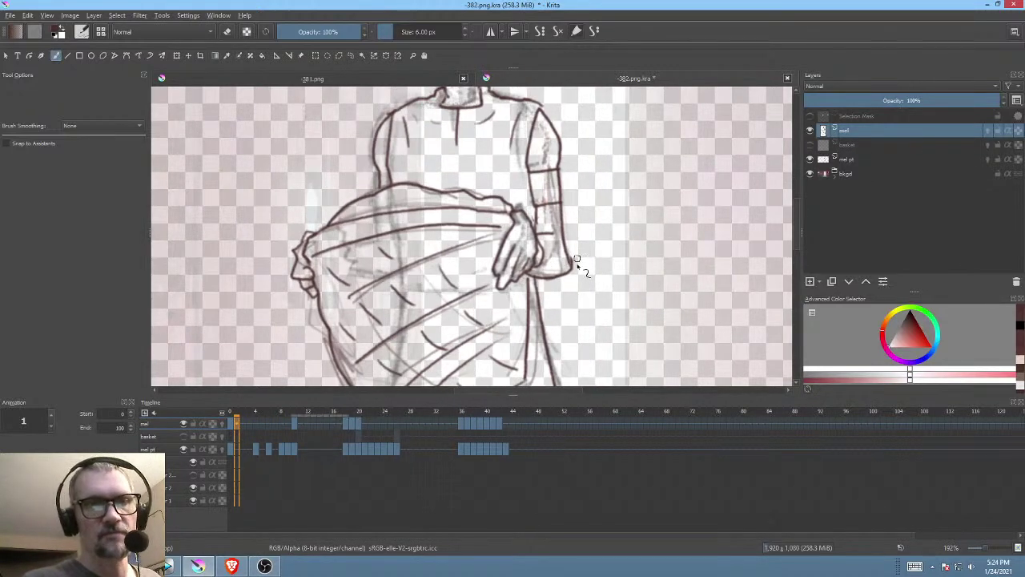
left_click_drag(566, 279, 575, 270)
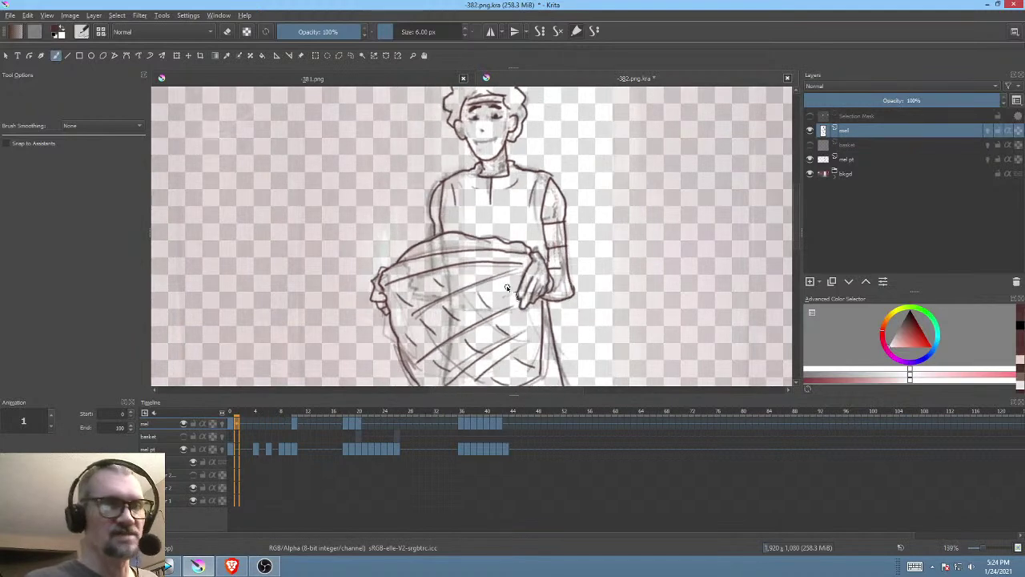
left_click(232, 423)
mouse_move(235, 417)
left_mouse_down()
mouse_move(478, 422)
mouse_move(224, 433)
left_mouse_up()
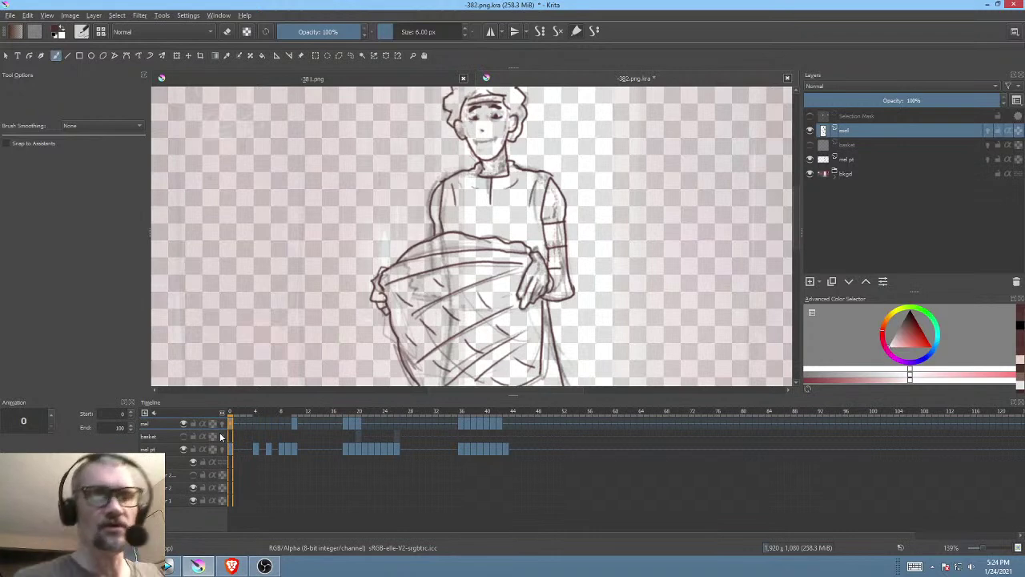
scroll(568, 245, "down", 2)
scroll(571, 256, "up", 2)
scroll(571, 257, "down", 2)
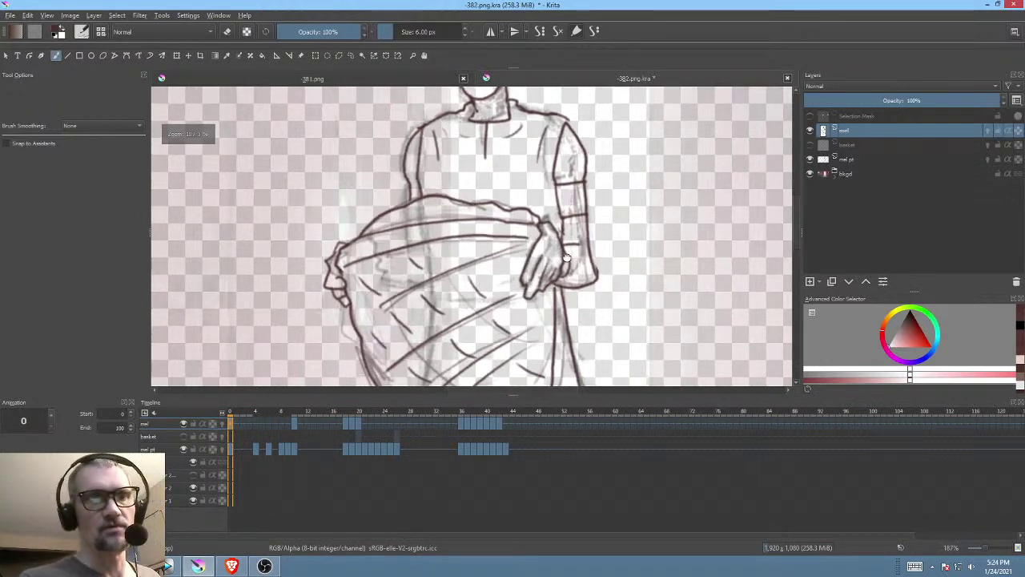
mouse_move(237, 414)
left_mouse_down()
mouse_move(459, 425)
mouse_move(230, 418)
left_mouse_up()
scroll(553, 277, "down", 4)
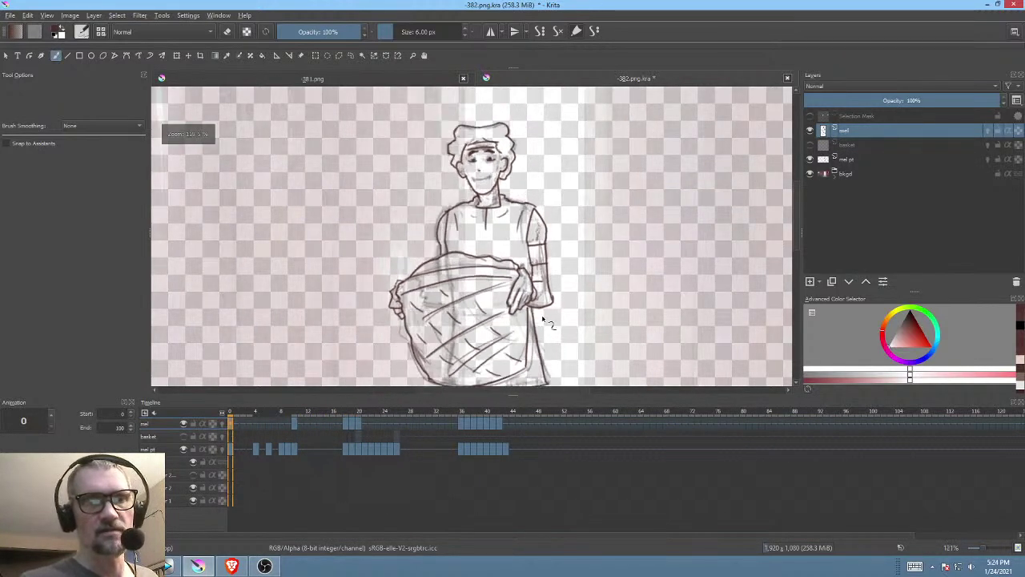
Step: Go to frame 19, show the basket layer and make it the active layer
mouse_move(230, 415)
left_mouse_down()
mouse_move(476, 424)
mouse_move(338, 429)
mouse_move(433, 439)
mouse_move(491, 413)
mouse_move(350, 407)
left_mouse_up()
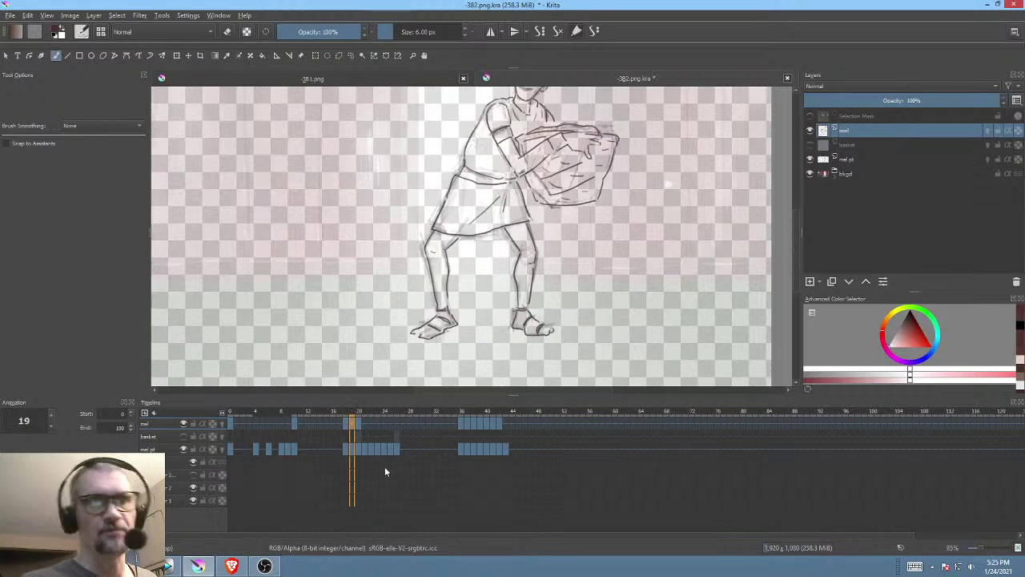
left_click_drag(579, 234, 516, 325)
left_click(810, 144)
left_click(862, 145)
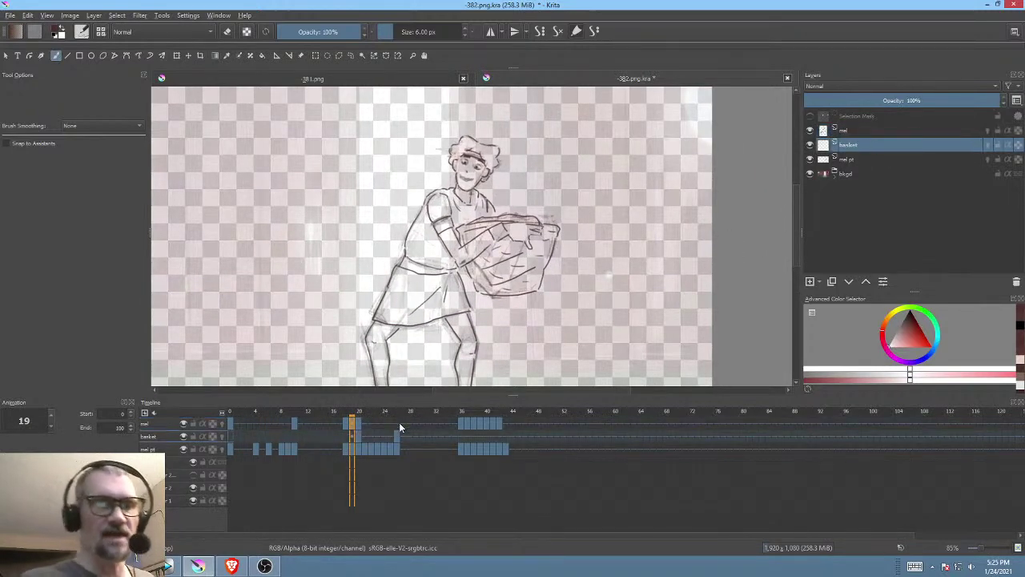
Step: Compare the basket drawings around frames 25 to 27, and isolate the basket layer on frame 26
left_click_drag(352, 412, 403, 416)
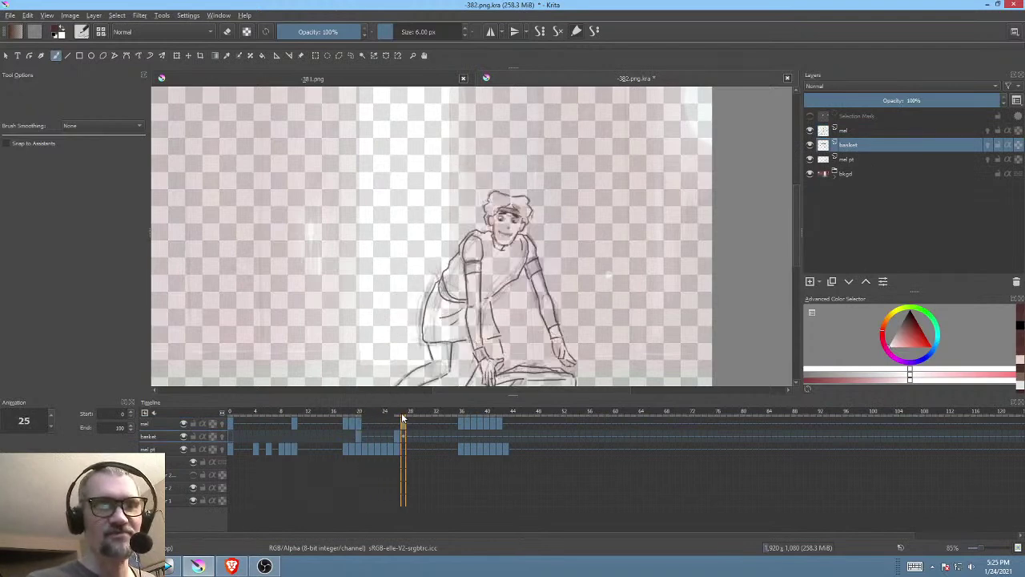
left_click_drag(574, 309, 567, 211)
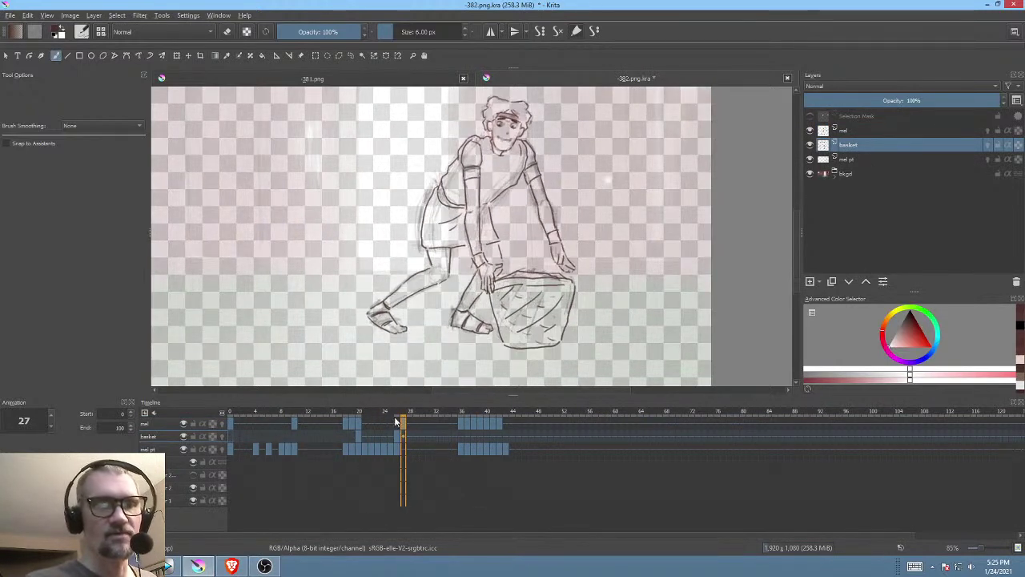
left_click_drag(405, 411, 395, 410)
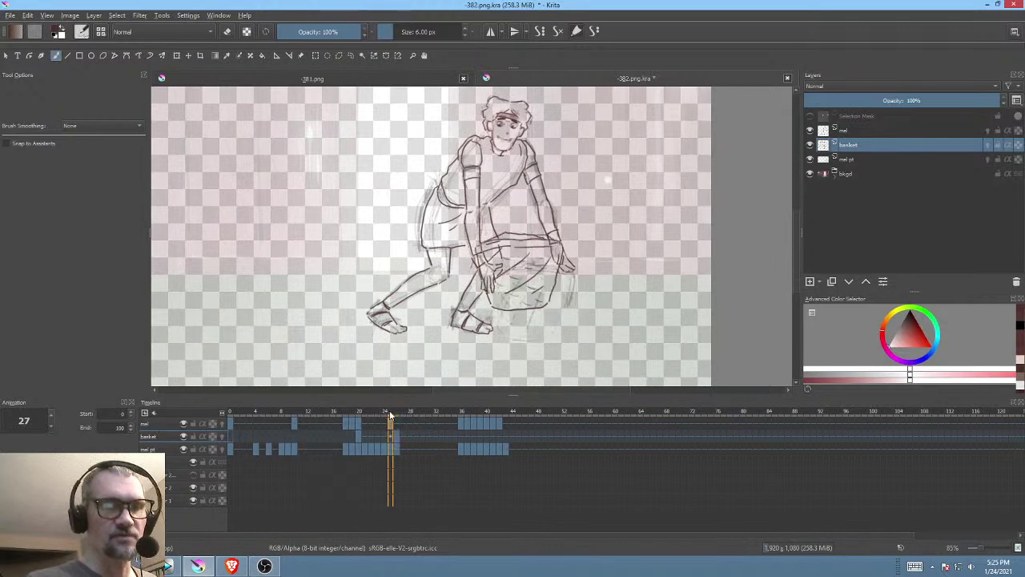
left_click(183, 436)
left_click(184, 435)
scroll(640, 264, "up", 4)
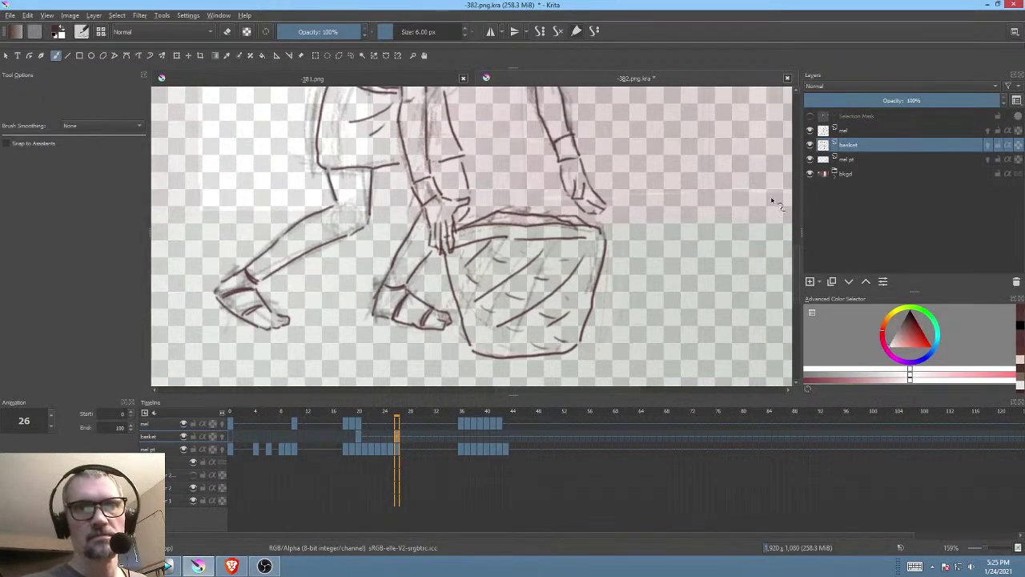
key("i")
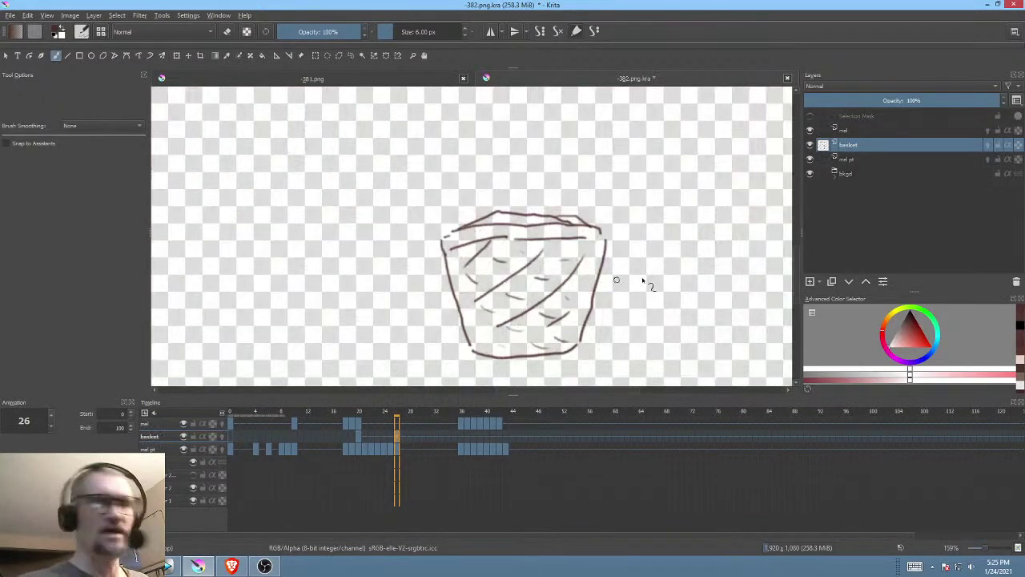
Step: Choose a tan colour and block in part of the basket's rim with the Freehand Path tool in Behind blending mode
left_click(891, 315)
left_click_drag(907, 330, 907, 335)
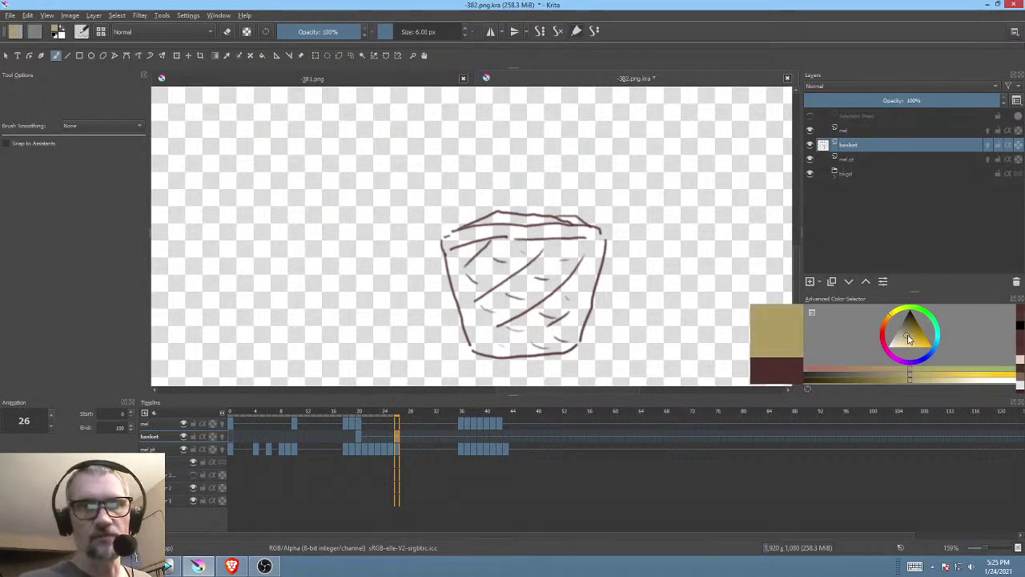
key("p")
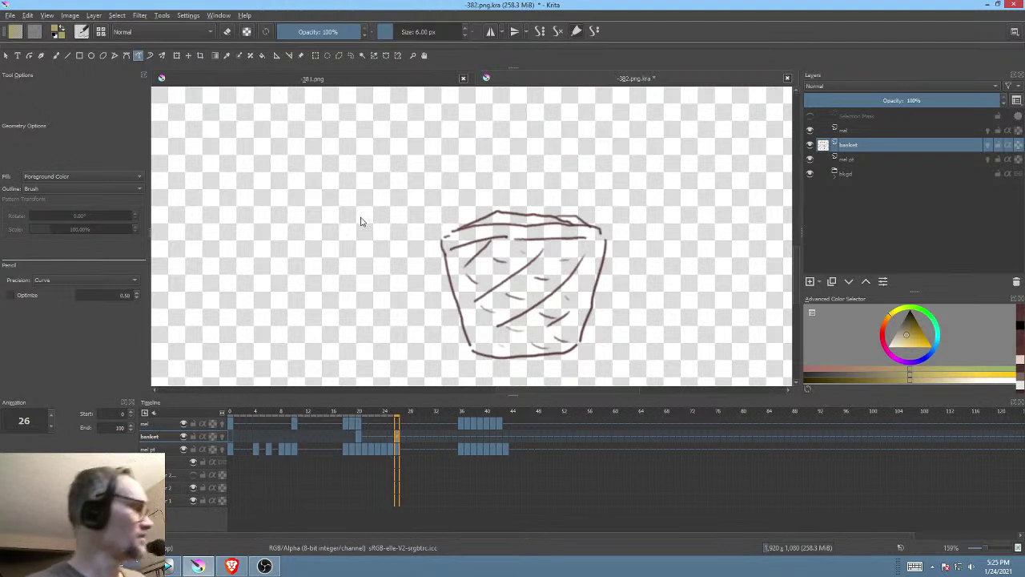
left_click_drag(570, 230, 540, 233)
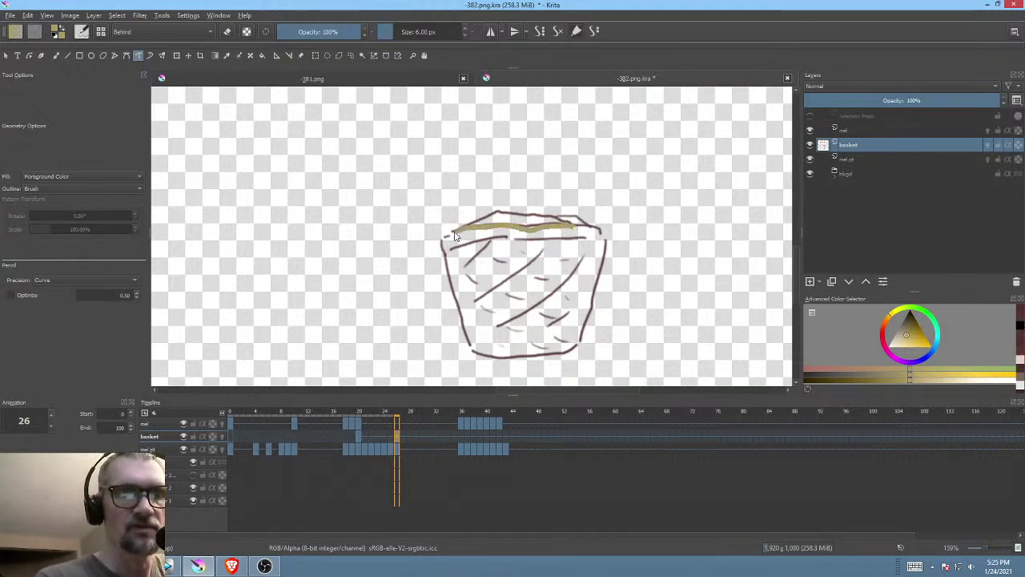
left_click_drag(441, 244, 447, 256)
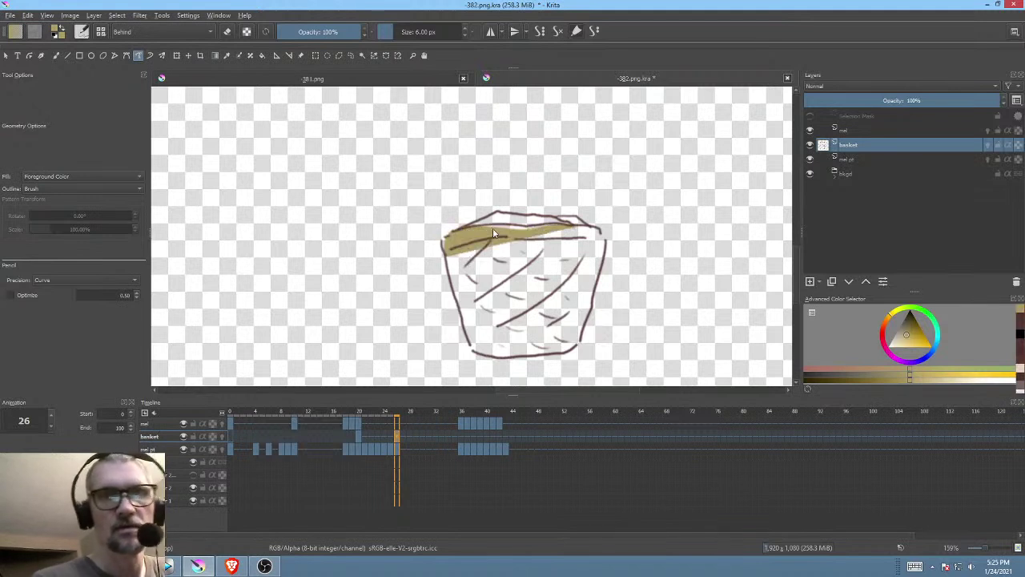
Step: Set the Freehand Path precision to Raw and block in the rest of the rim and the basket's bottom corners in tan
left_click(75, 280)
left_click(76, 275)
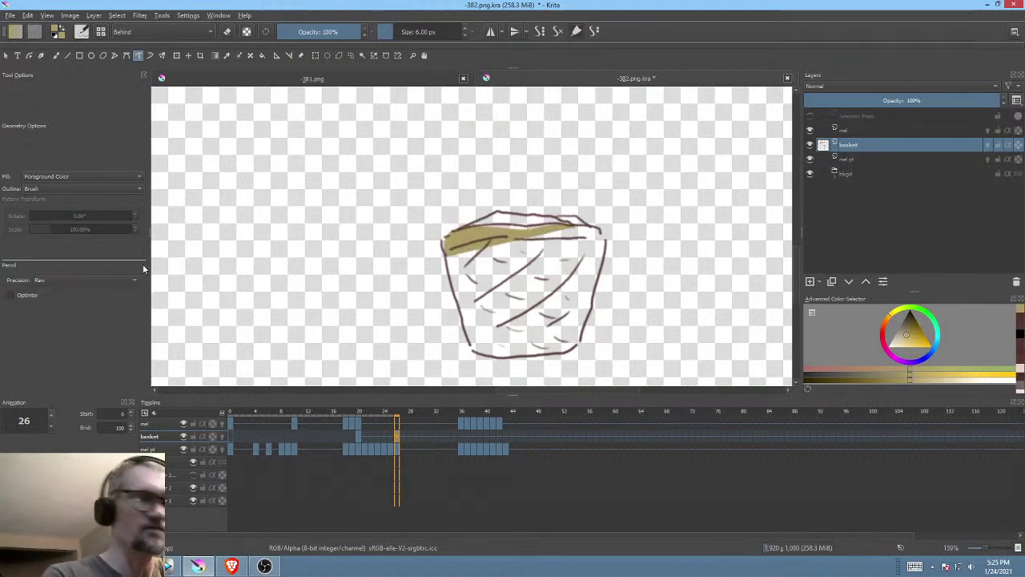
mouse_move(552, 233)
left_mouse_down()
mouse_move(606, 245)
mouse_move(589, 276)
mouse_move(597, 268)
left_mouse_up()
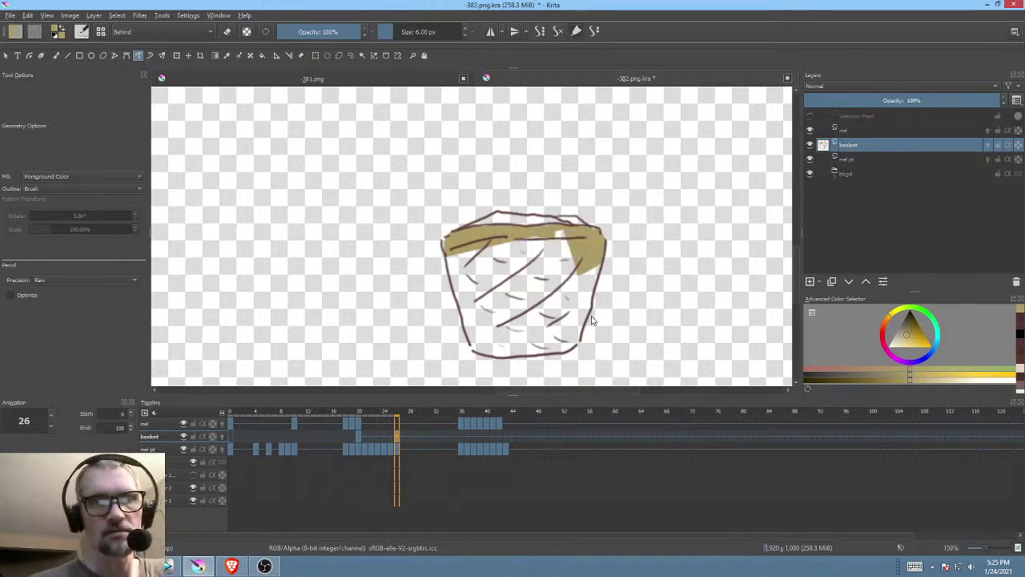
left_click_drag(473, 353, 478, 350)
Step: Fill the basket's body with tan and patch the small unfilled spot just below the rim
key("f")
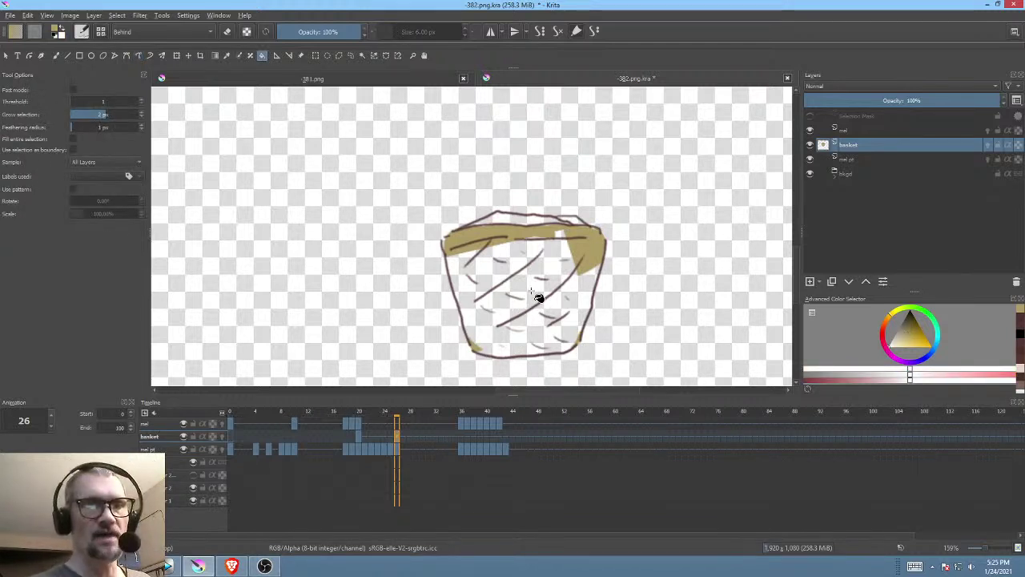
left_click(537, 296)
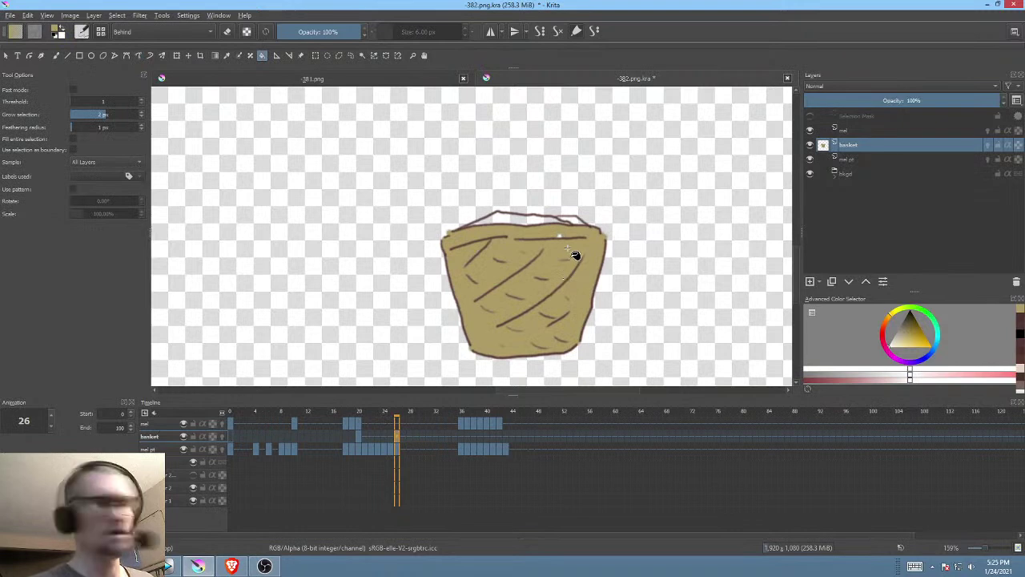
key("p")
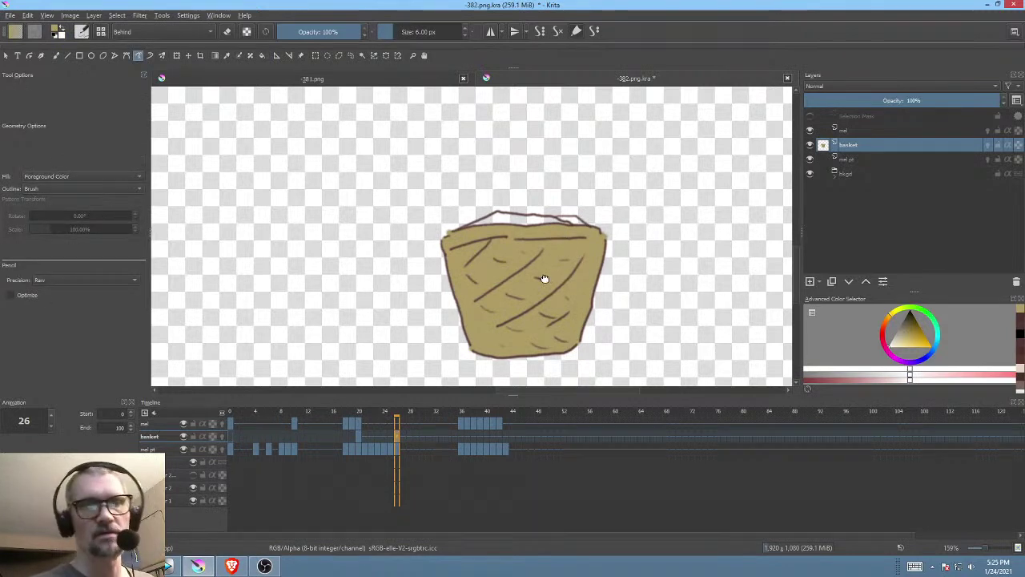
Step: Choose off-white and fill the cloth on top of the basket behind its outline
left_click_drag(545, 280, 544, 303)
mouse_move(904, 338)
left_mouse_down()
mouse_move(876, 360)
mouse_move(887, 343)
left_mouse_up()
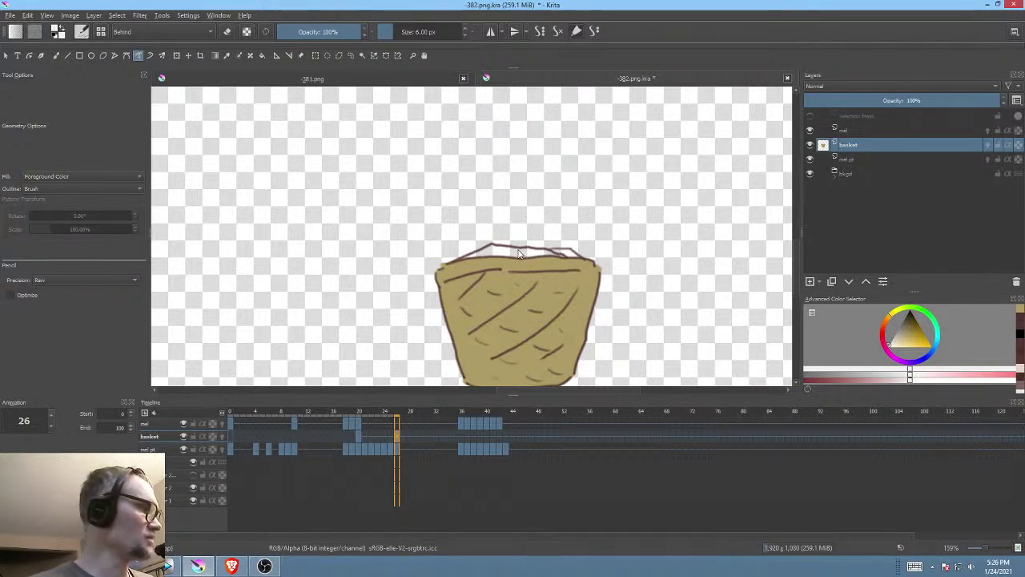
key("f")
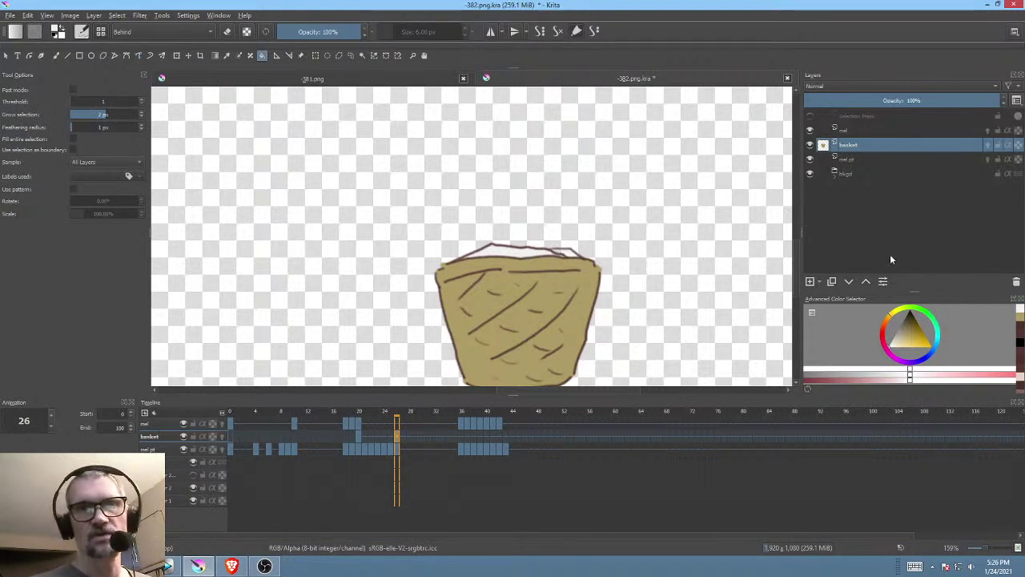
Step: Choose red and paint two stripes on the white cloth with the 6 px brush in Normal blending mode
left_click(883, 334)
left_click_drag(909, 329, 919, 341)
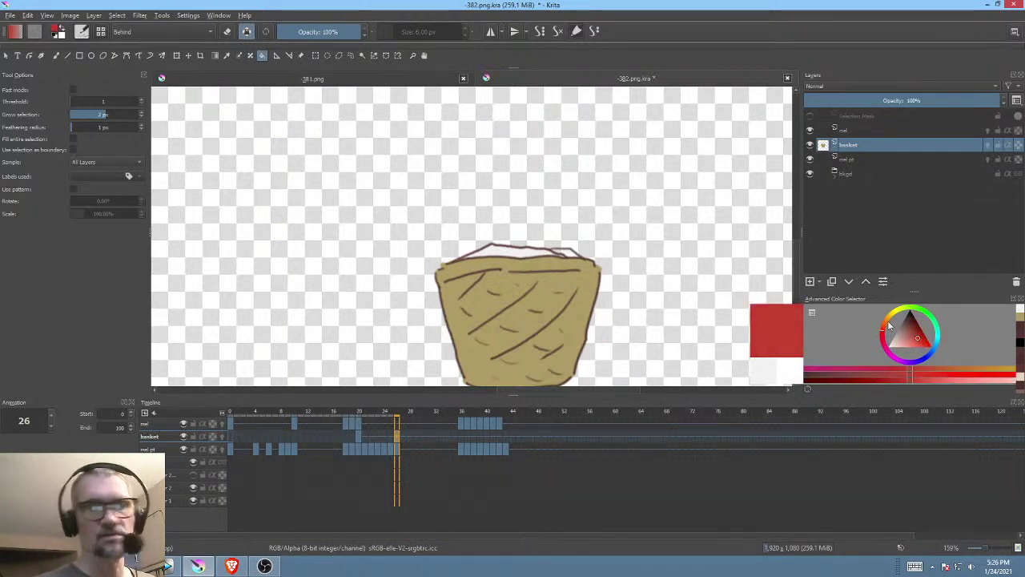
mouse_move(492, 289)
left_mouse_down()
mouse_move(563, 222)
mouse_move(565, 158)
left_mouse_up()
key("b")
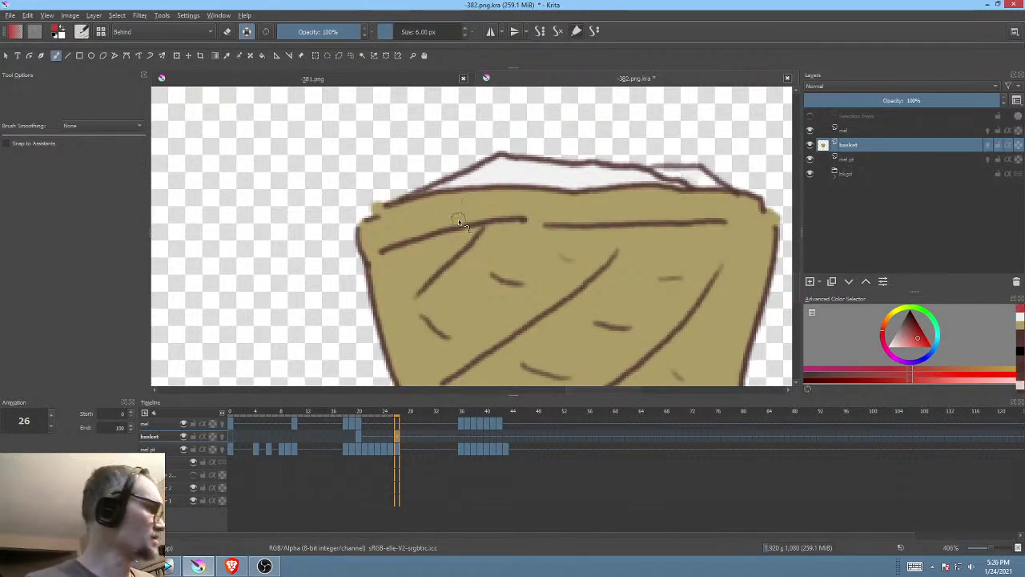
key("alt+shift+n")
mouse_move(552, 168)
left_mouse_down()
mouse_move(558, 186)
mouse_move(589, 186)
mouse_move(599, 168)
mouse_move(605, 186)
mouse_move(565, 186)
left_mouse_up()
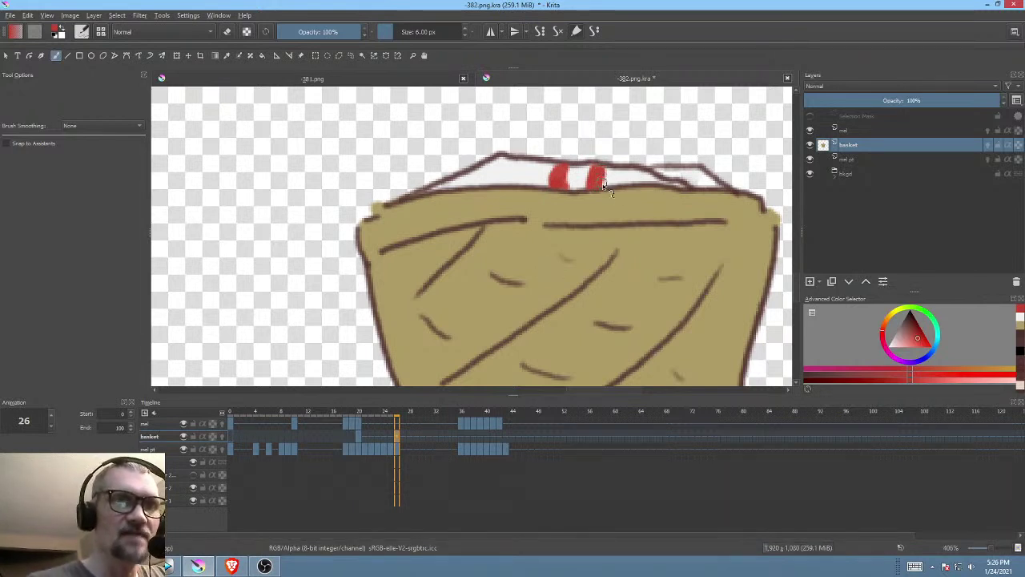
left_click_drag(610, 181, 639, 169)
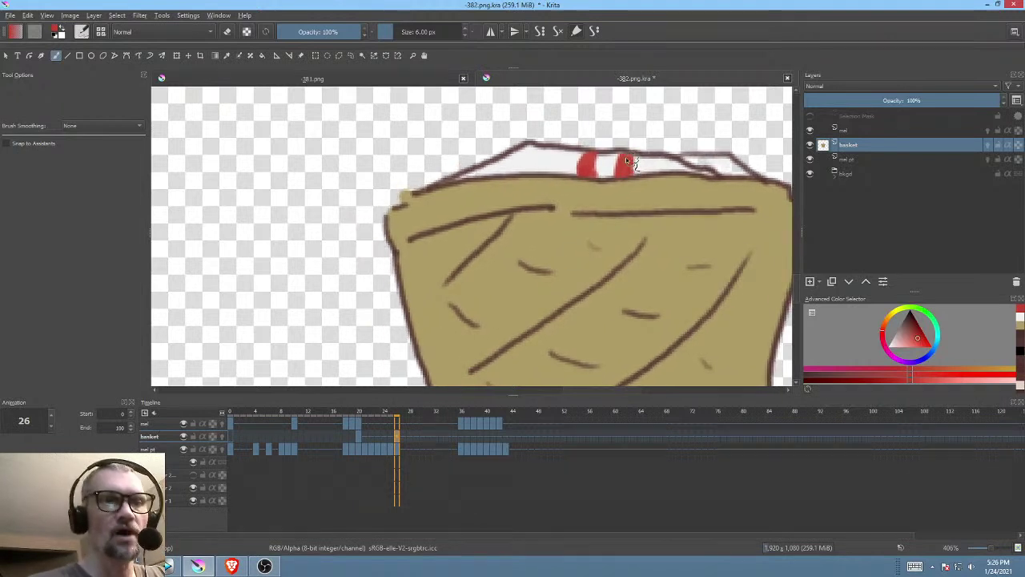
left_click_drag(530, 245, 464, 267)
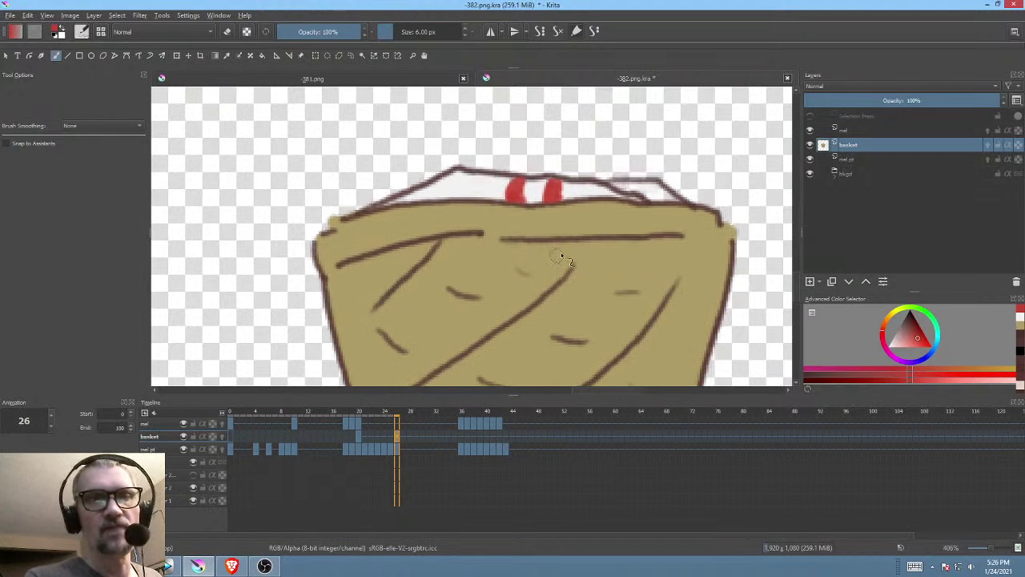
Step: Sample the cloth's off-white as the paint colour and set the Fill tool's blending mode to Behind
left_click(490, 195, "ctrl")
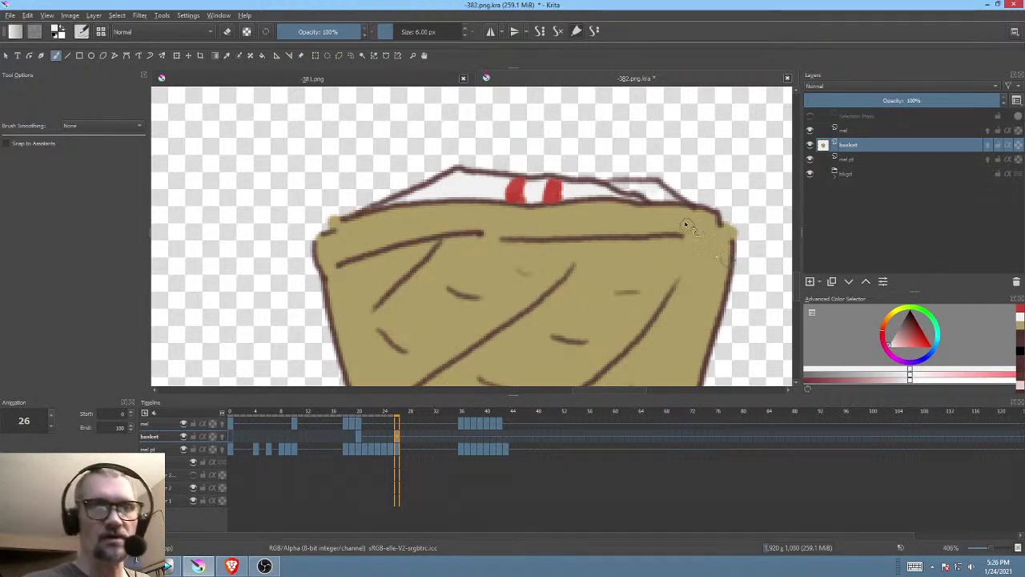
key("f")
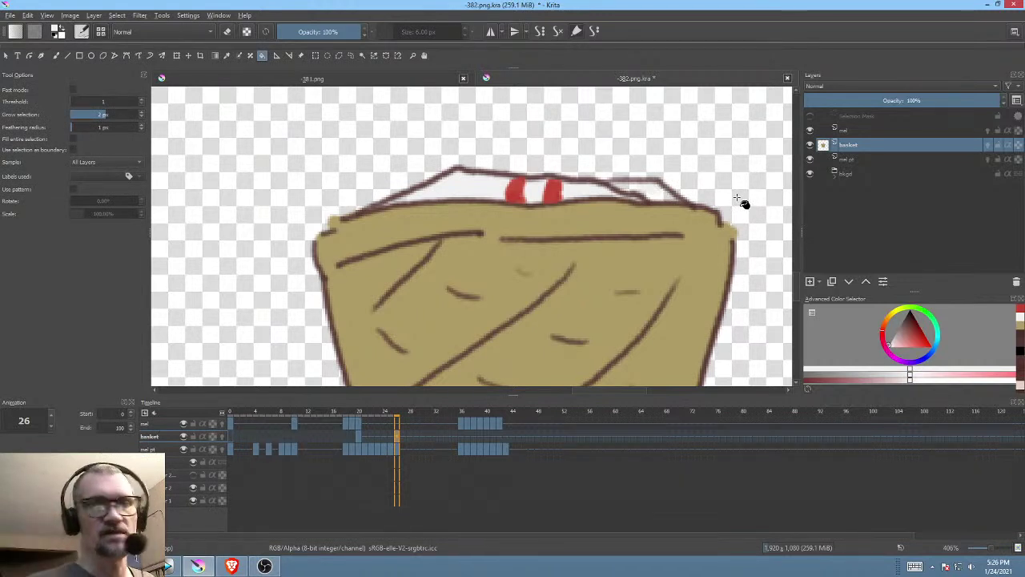
key("alt+shift+q")
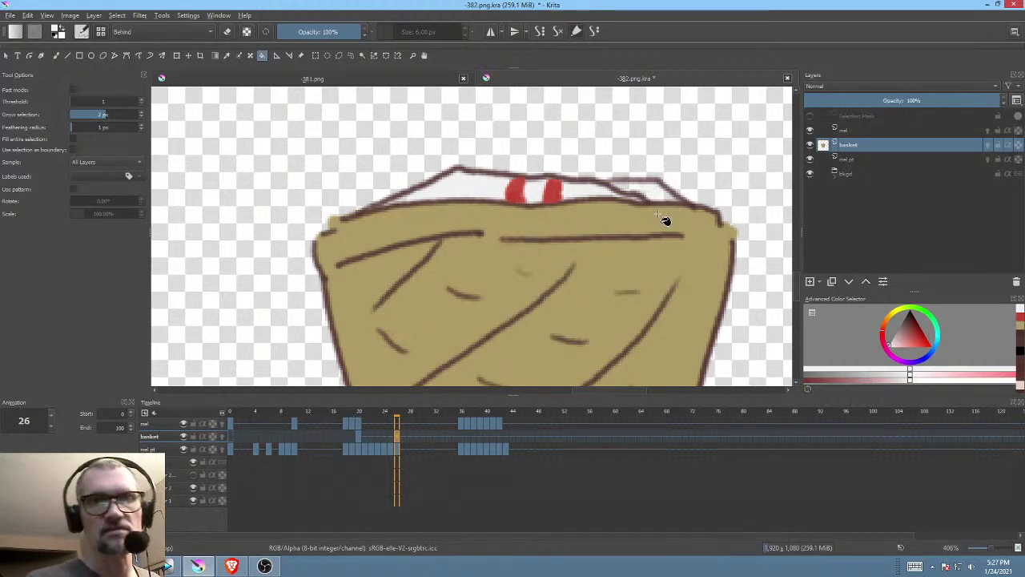
Step: Try to patch the cloth's right end near the rim with an off-white freehand shape behind the outline
scroll(681, 210, "up", 2)
key("p")
mouse_move(695, 201)
left_mouse_down()
mouse_move(664, 171)
mouse_move(593, 171)
mouse_move(610, 208)
left_mouse_up()
key("ctrl+z")
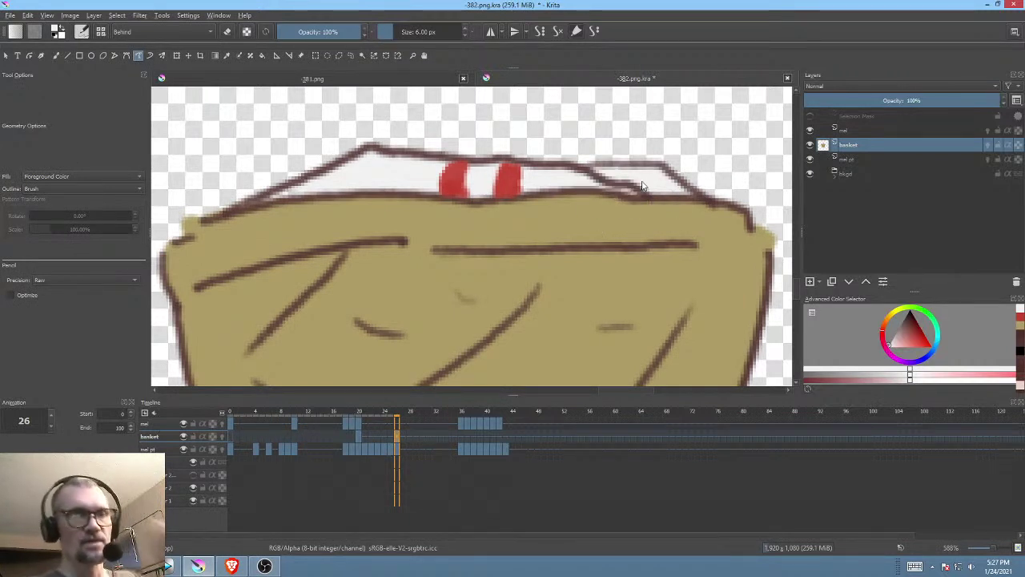
left_click_drag(519, 279, 559, 258)
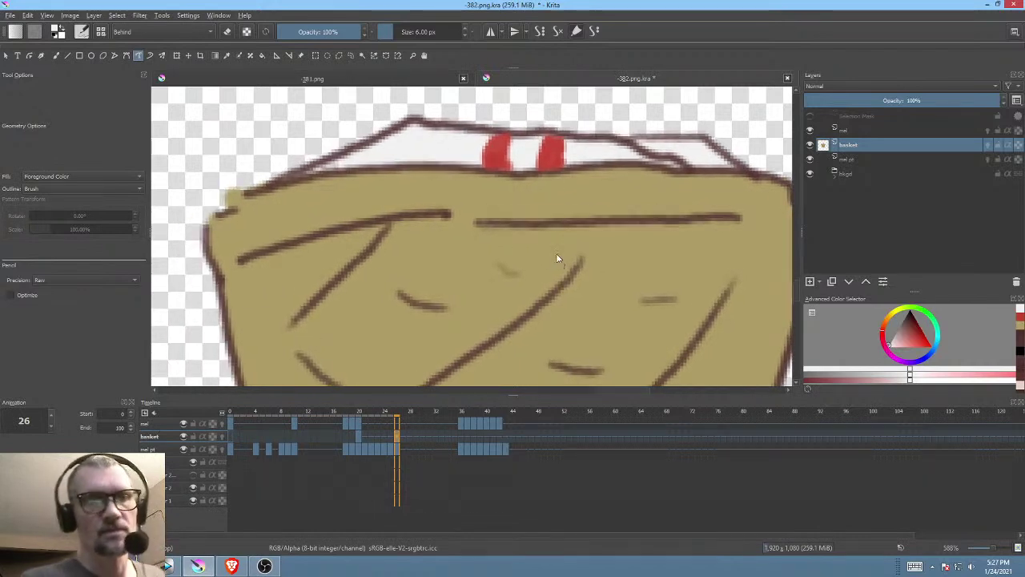
Step: Compare the basket on frames 20 and 26, and on frame 26 show the other layers again around the basket layer
scroll(548, 258, "down", 4)
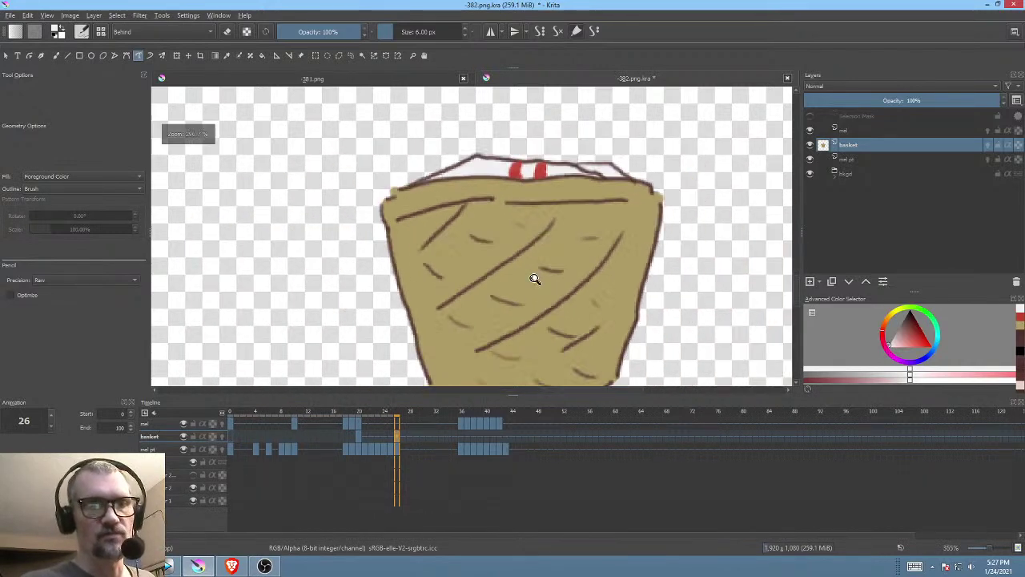
left_click(357, 436)
left_click(397, 435)
scroll(561, 288, "down", 1)
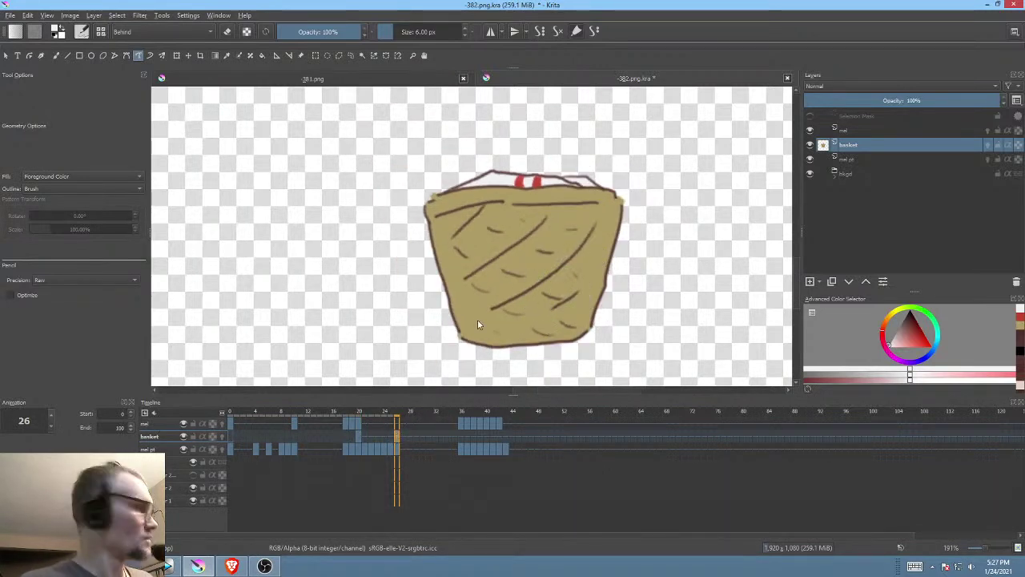
key("i")
left_click_drag(558, 312, 572, 310)
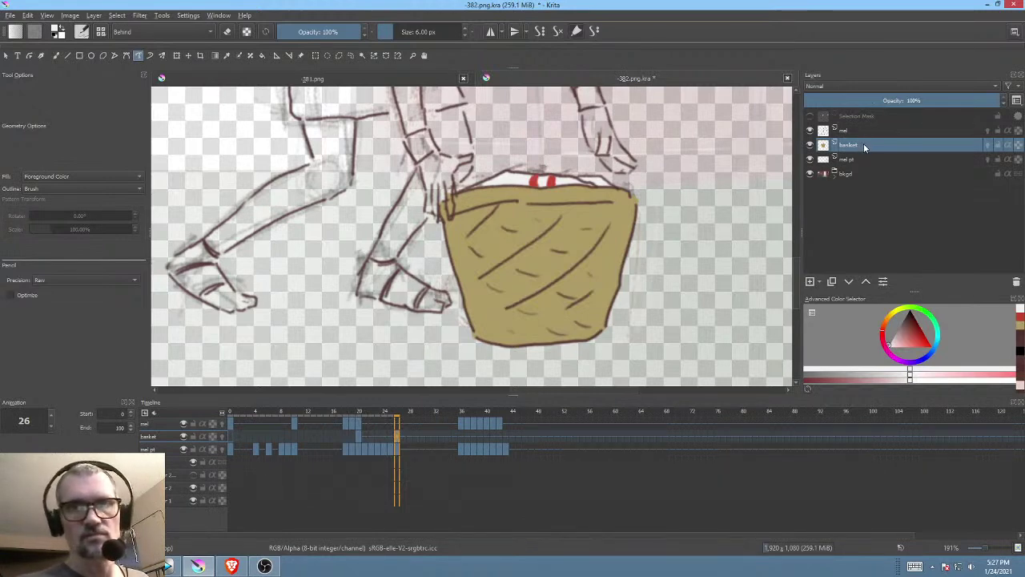
left_click_drag(929, 100, 1007, 109)
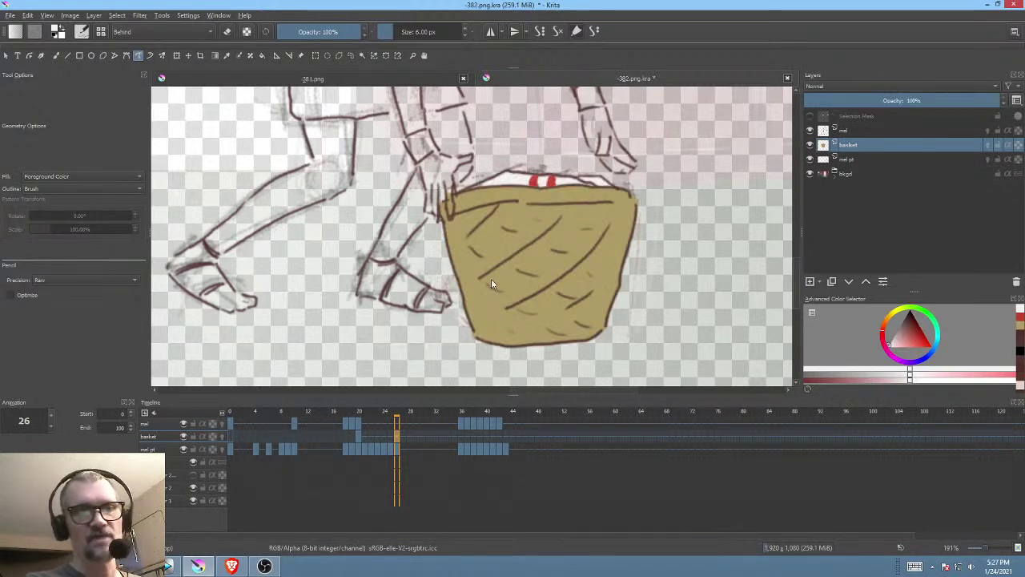
Step: Choose black and set the filled freehand shape to preserve alpha, 12% opacity and Normal blending mode
scroll(491, 281, "up", 3)
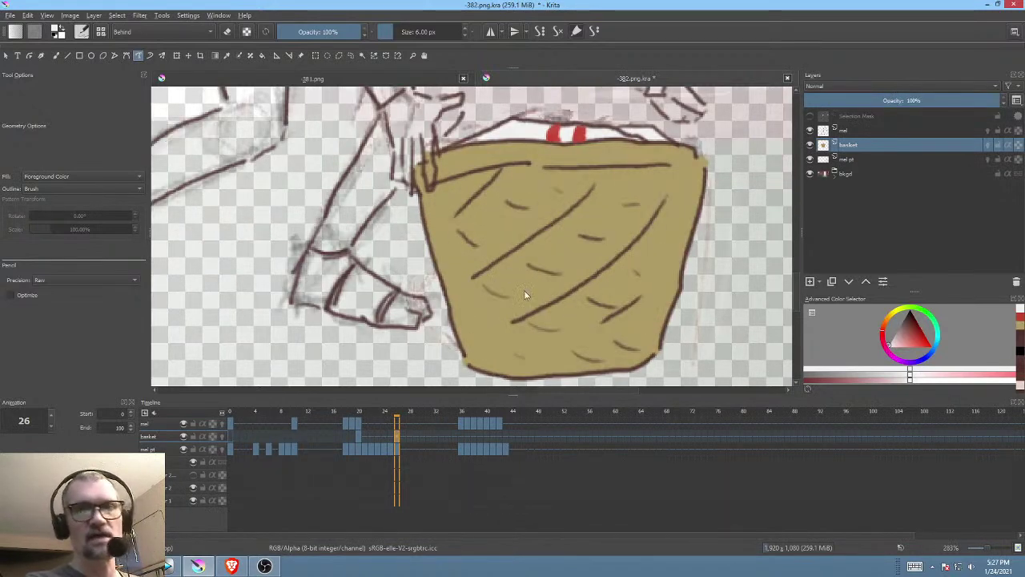
left_click(909, 315)
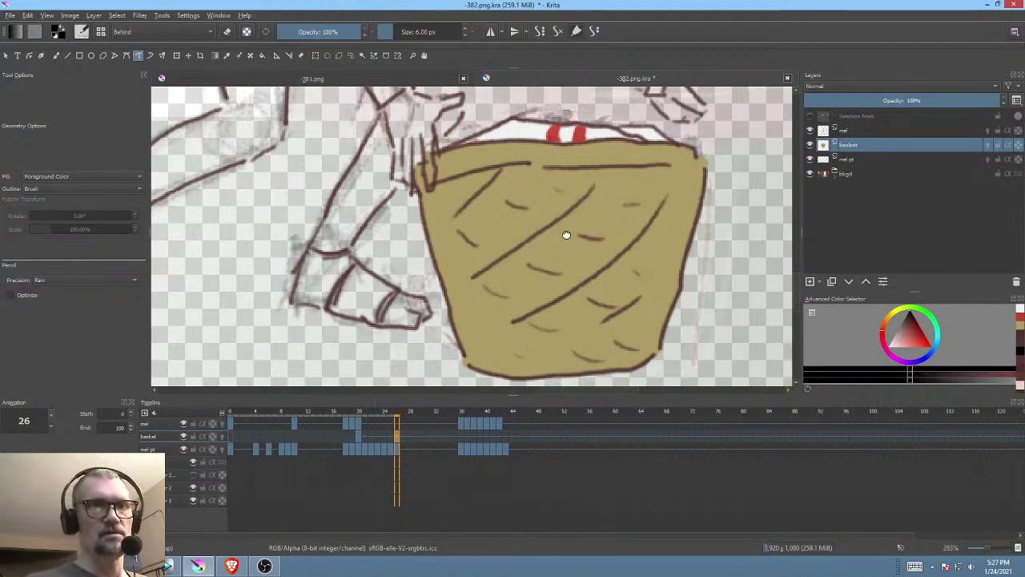
left_click_drag(573, 235, 563, 259)
key("f")
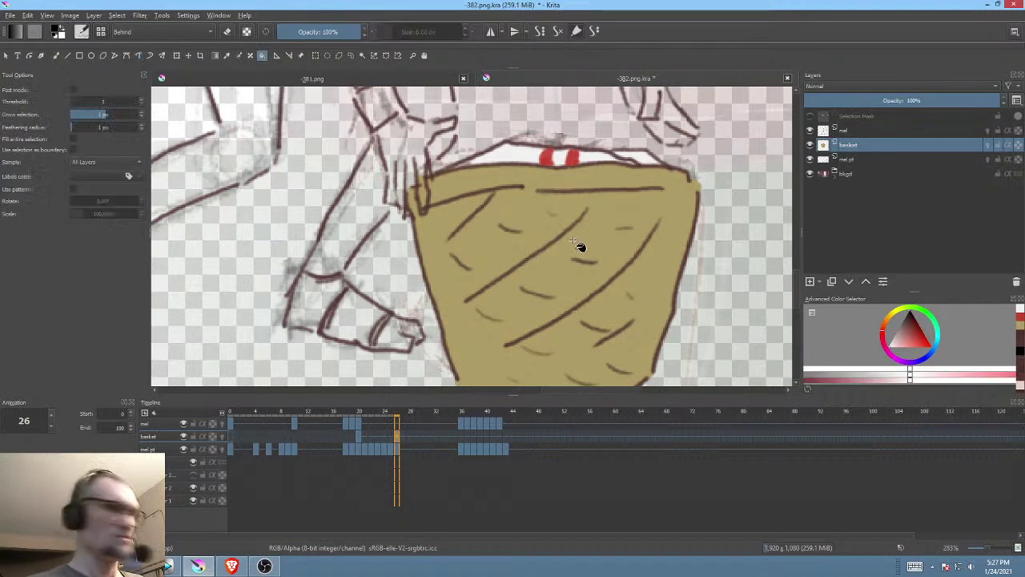
key("p")
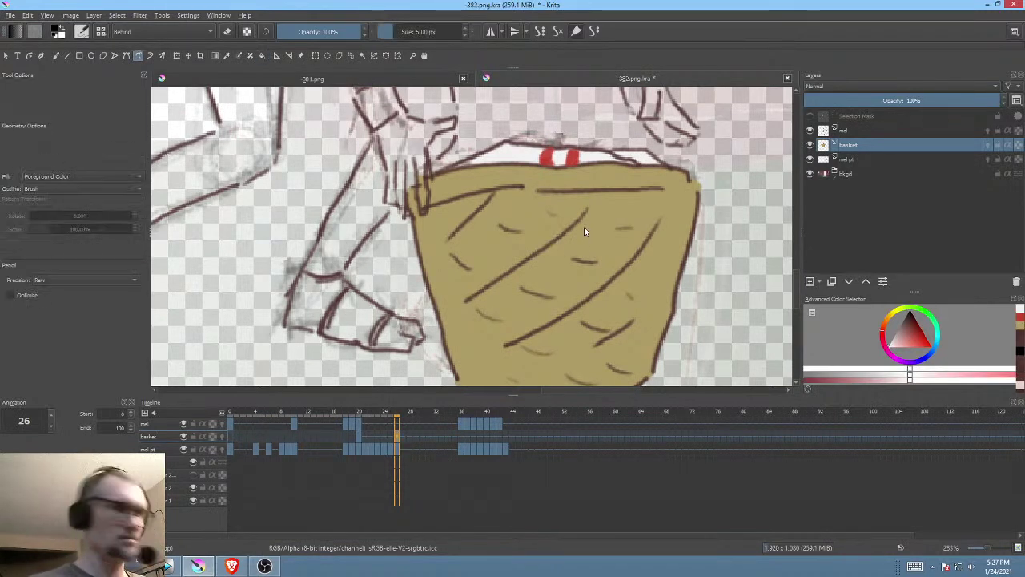
left_click(248, 32)
left_click_drag(318, 32, 287, 38)
left_click(174, 32)
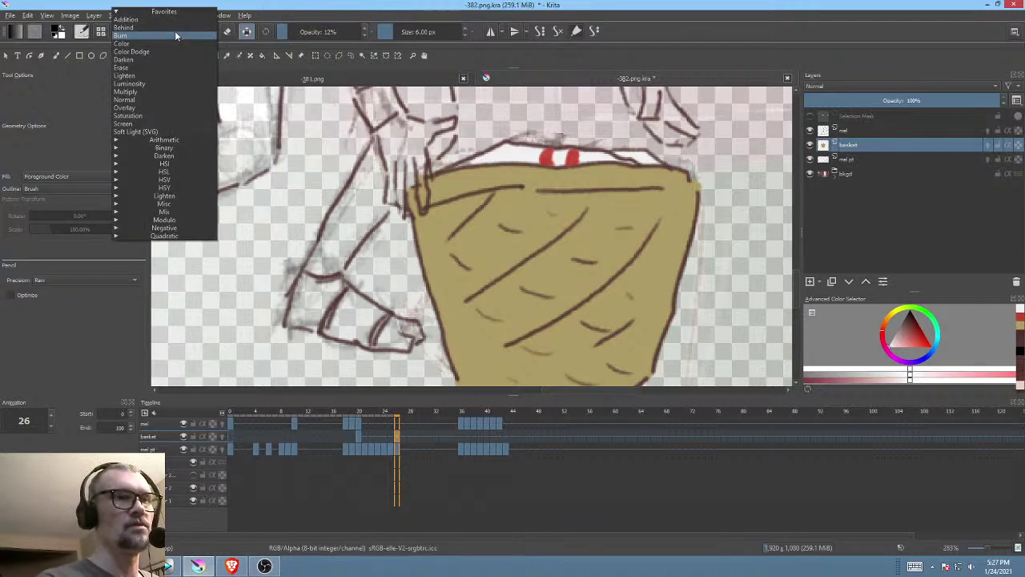
left_click(175, 95)
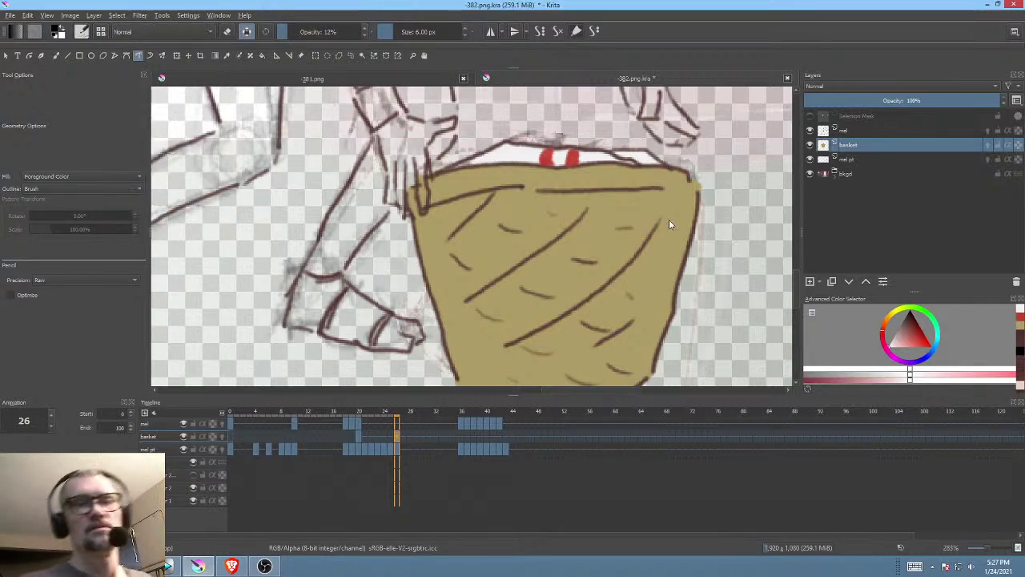
Step: Shade the upper edge of the basket's rim beneath the cloth with a translucent black freehand shape
left_click_drag(667, 222, 634, 204)
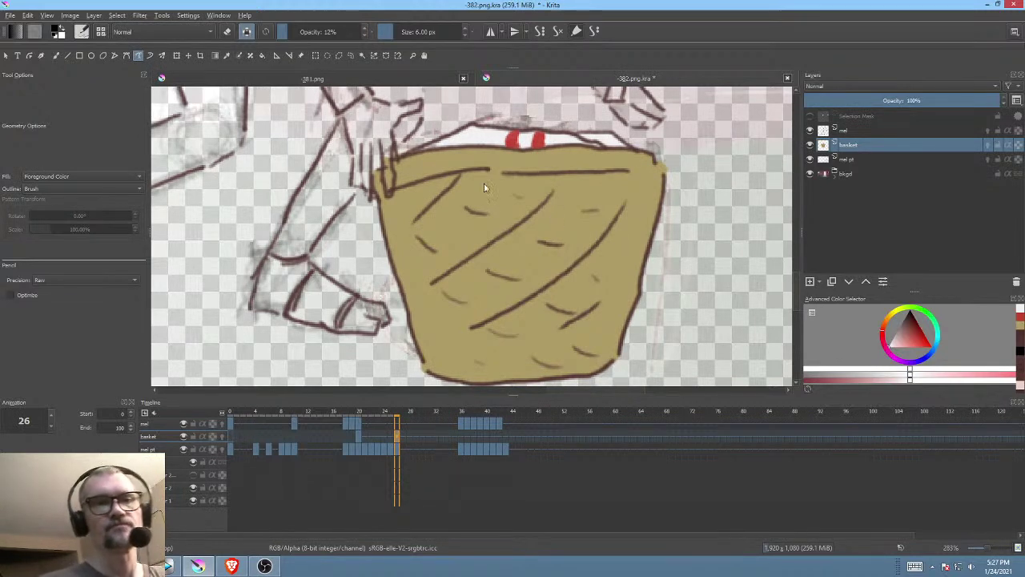
left_click_drag(661, 226, 658, 221)
scroll(626, 244, "down", 2)
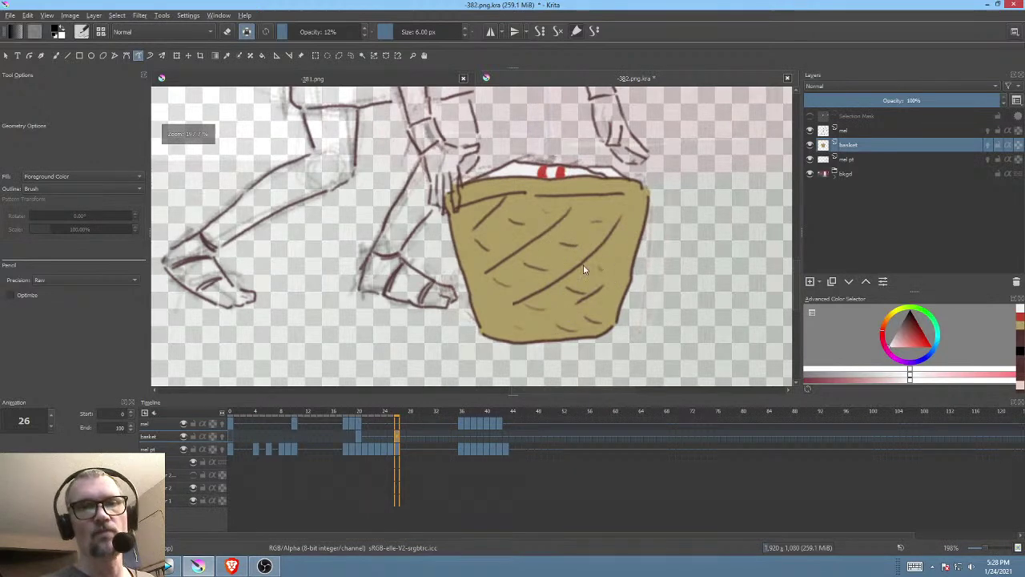
mouse_move(593, 176)
left_mouse_down()
mouse_move(490, 180)
mouse_move(591, 179)
left_mouse_up()
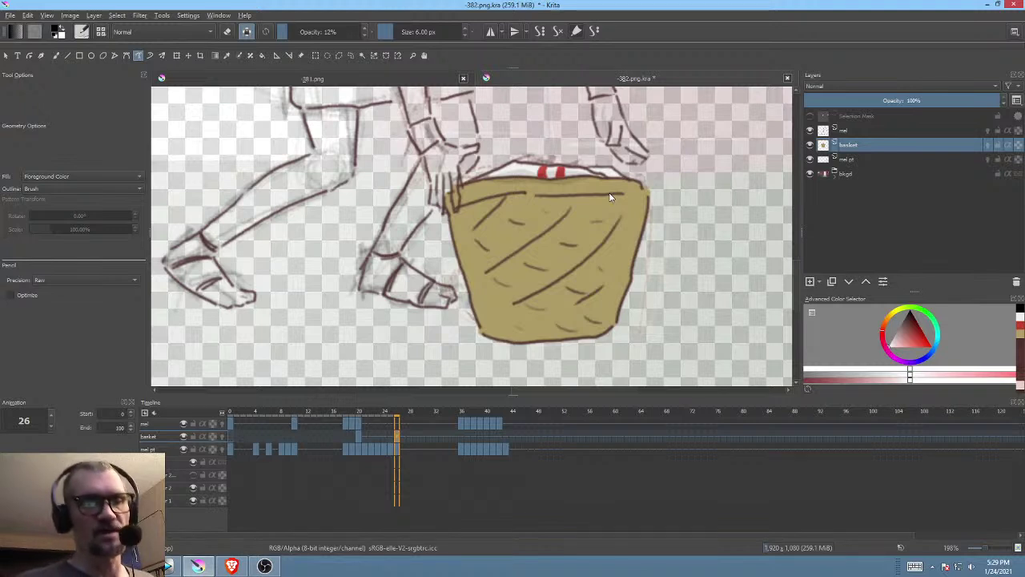
mouse_move(397, 416)
left_mouse_down()
mouse_move(378, 411)
mouse_move(398, 416)
left_mouse_up()
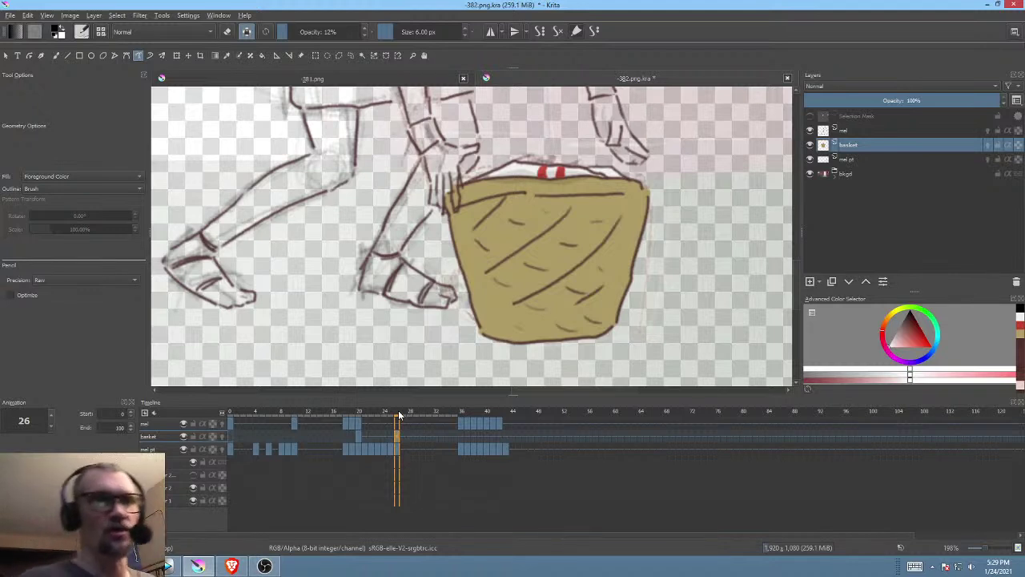
Step: Raise the paint opacity to 15% and shade a band just below the basket's rim line
left_click(289, 33)
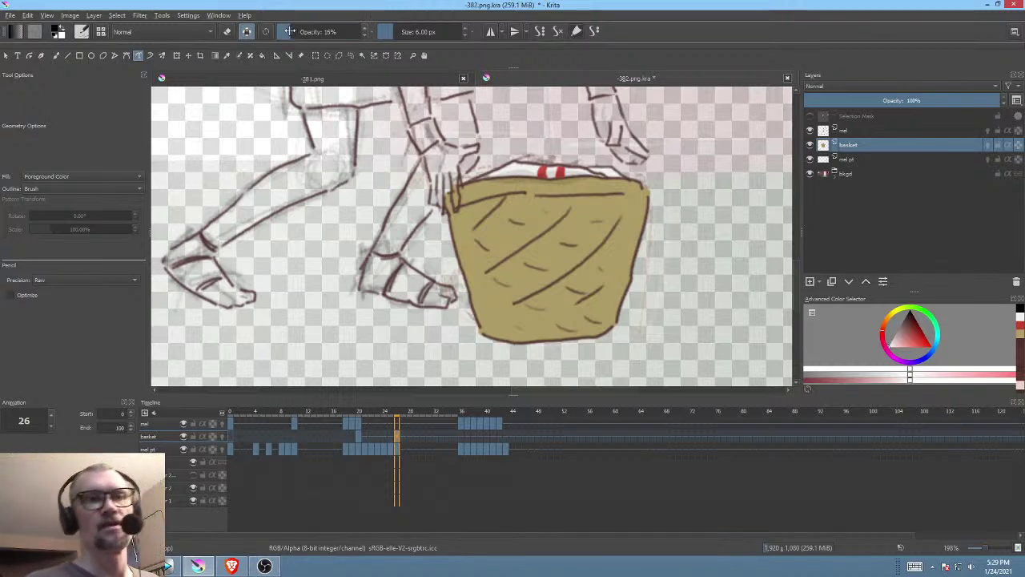
left_click_drag(632, 193, 503, 199)
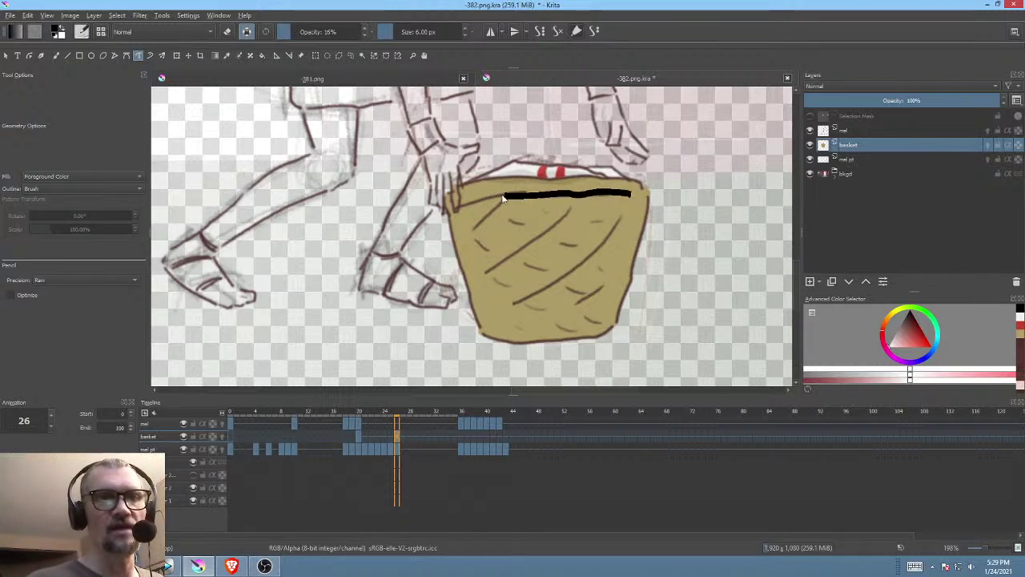
key("ctrl+z")
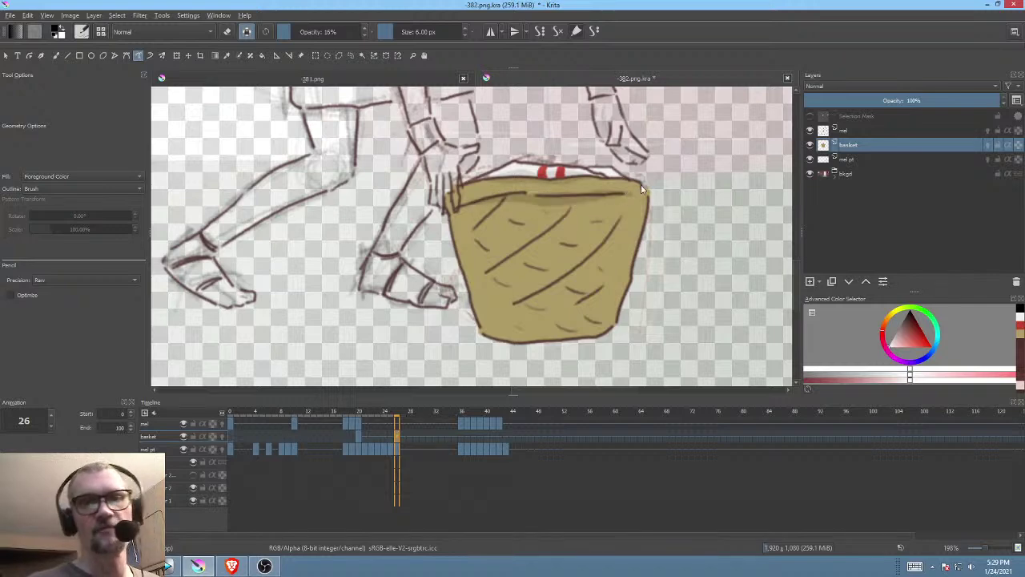
Step: Shade the basket's right side, bottom edge and left side, and the cloth, with translucent black freehand shapes
left_click_drag(610, 269, 638, 275)
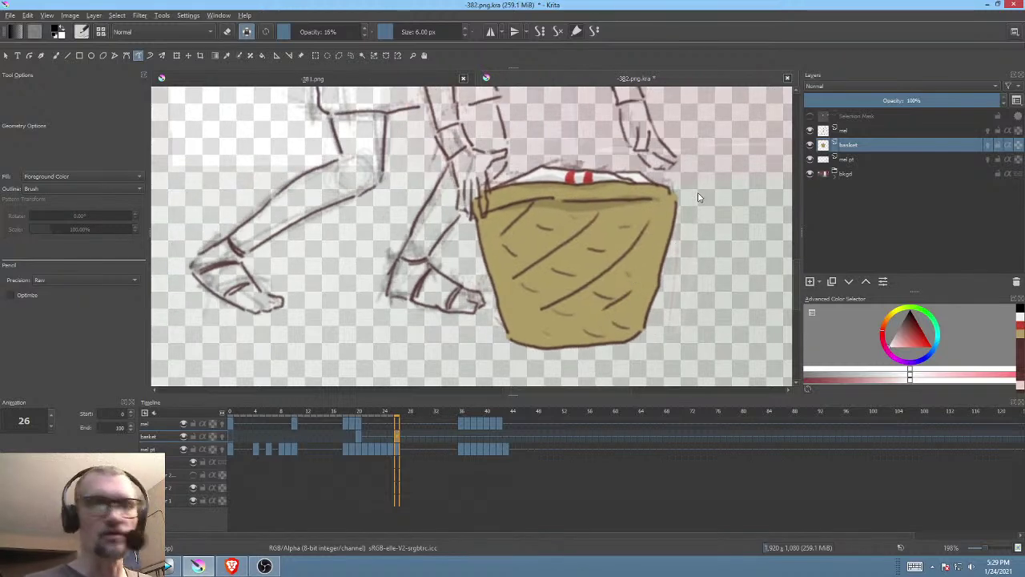
left_click_drag(677, 203, 672, 224)
left_click_drag(647, 294, 634, 330)
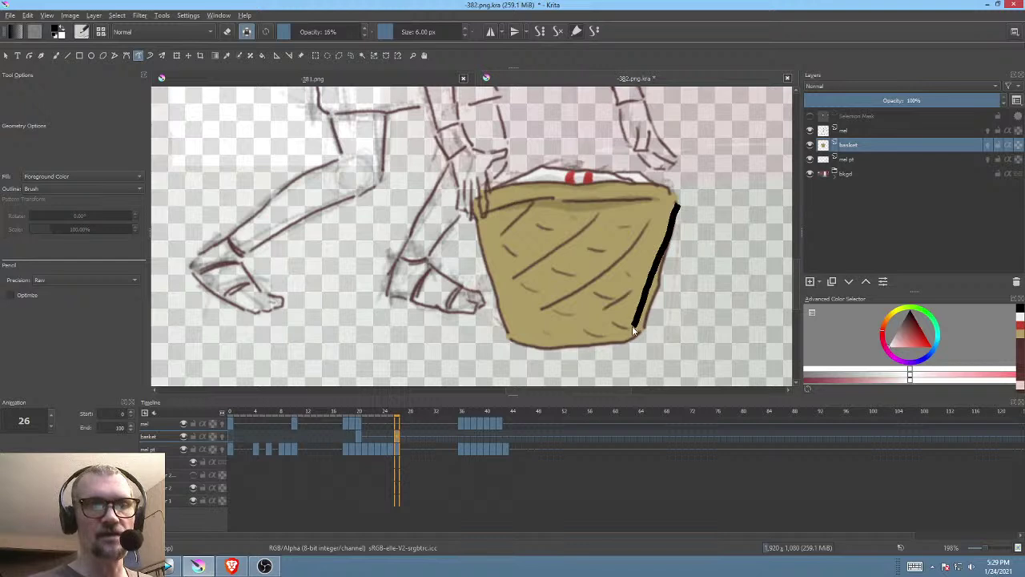
mouse_move(571, 339)
left_mouse_down()
mouse_move(502, 331)
mouse_move(607, 362)
mouse_move(687, 250)
left_mouse_up()
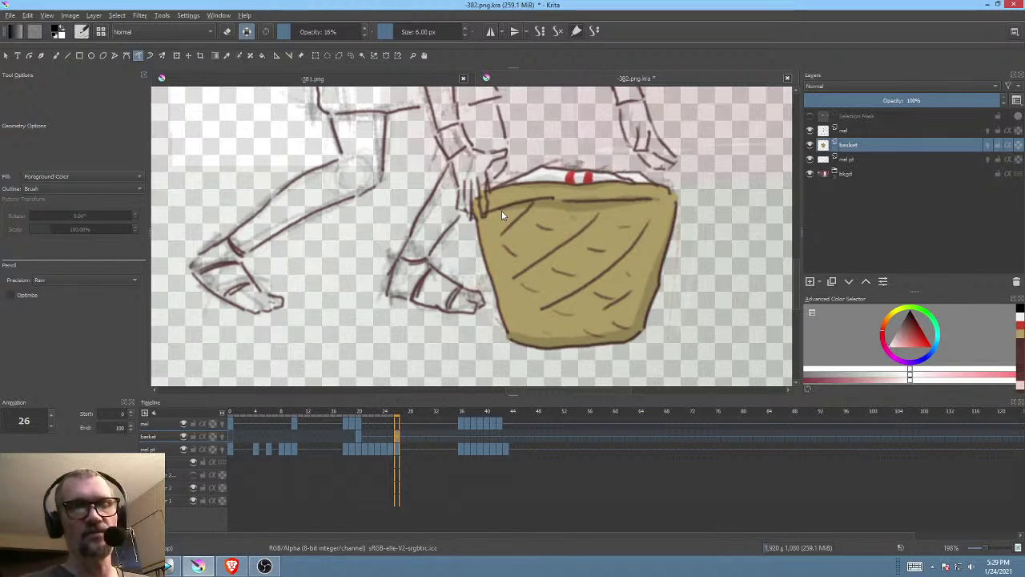
mouse_move(474, 226)
left_mouse_down()
mouse_move(493, 200)
mouse_move(487, 211)
mouse_move(500, 211)
mouse_move(490, 228)
mouse_move(502, 291)
mouse_move(543, 355)
mouse_move(506, 357)
mouse_move(467, 237)
left_mouse_up()
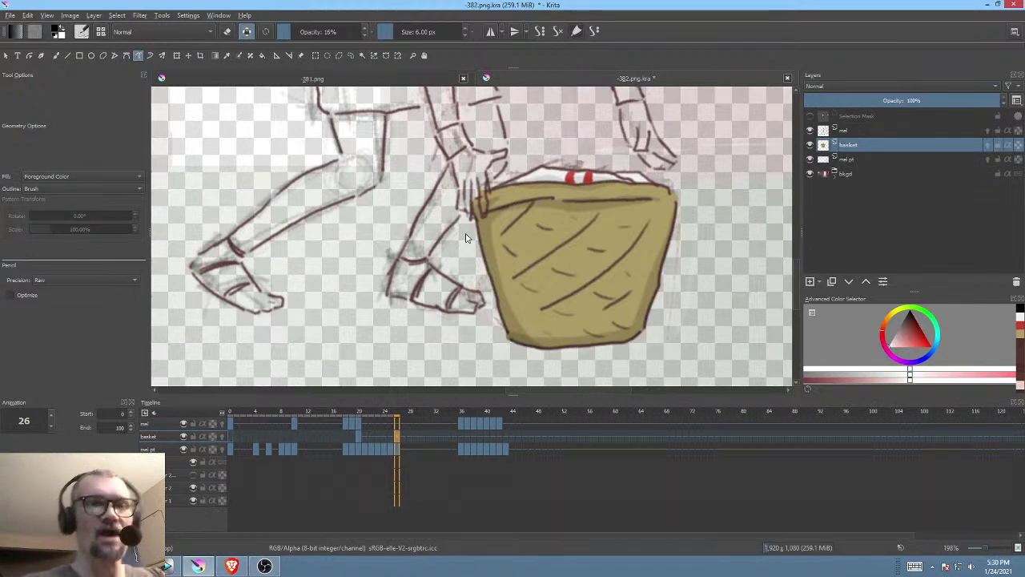
left_click_drag(610, 178, 520, 181)
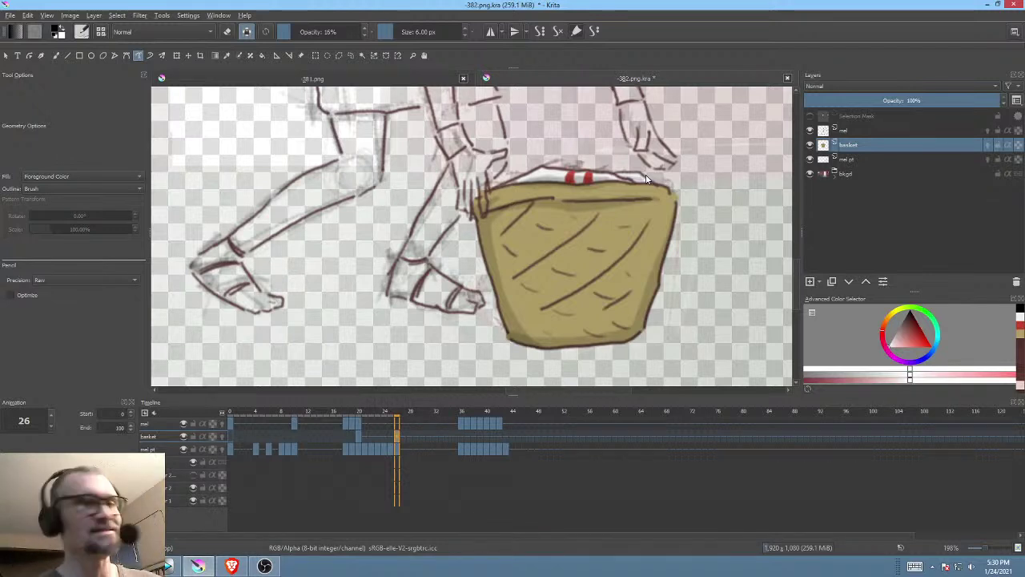
Step: Duplicate the basket layer's frame 26 drawing onto frame 27
mouse_move(395, 411)
left_mouse_down()
mouse_move(351, 409)
mouse_move(406, 412)
left_mouse_up()
mouse_move(665, 249)
left_mouse_down()
mouse_move(630, 287)
mouse_move(685, 221)
mouse_move(552, 306)
mouse_move(633, 252)
left_mouse_up()
scroll(687, 222, "up", 3)
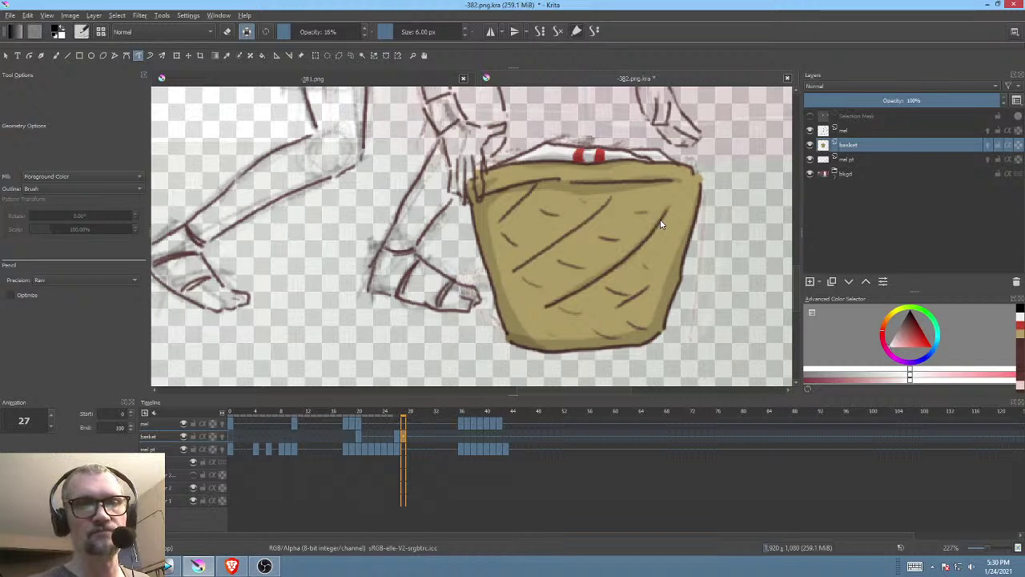
Step: Shade along the upper diagonal weave lines and small curved marks of the frame 27 basket with translucent black shapes
mouse_move(614, 194)
left_mouse_down()
mouse_move(540, 258)
mouse_move(510, 269)
left_mouse_up()
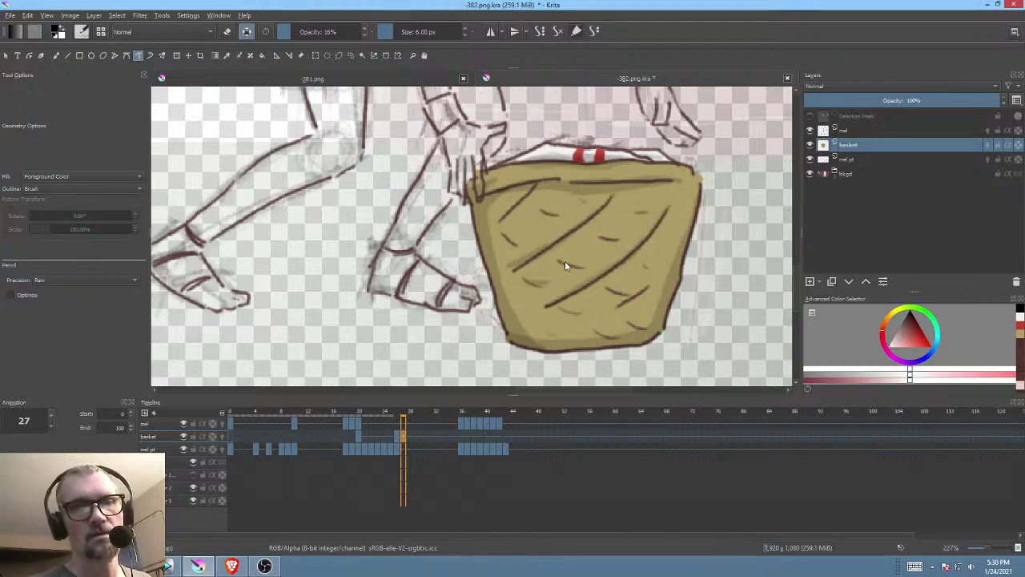
left_click_drag(617, 240, 618, 239)
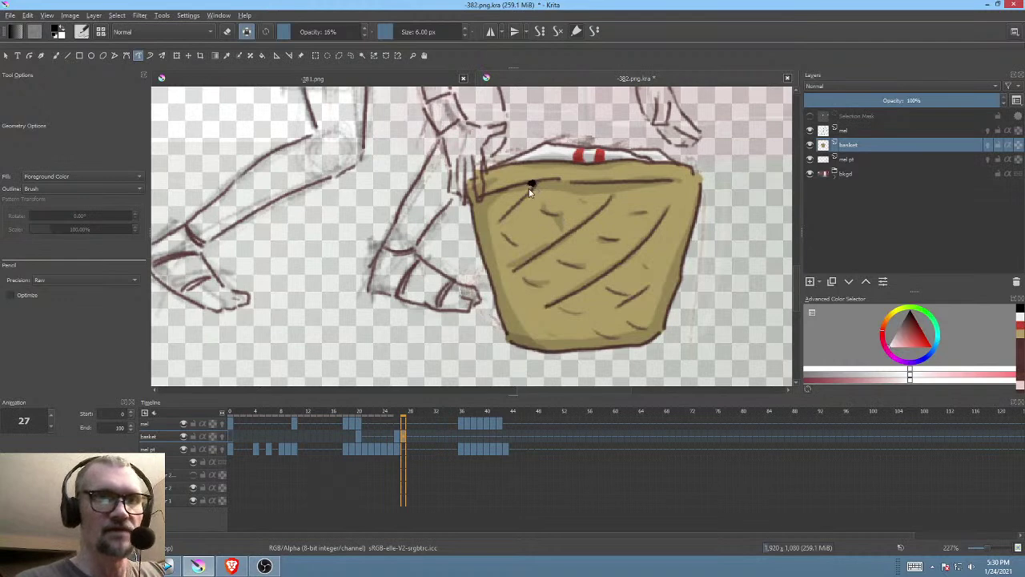
left_click_drag(503, 218, 500, 222)
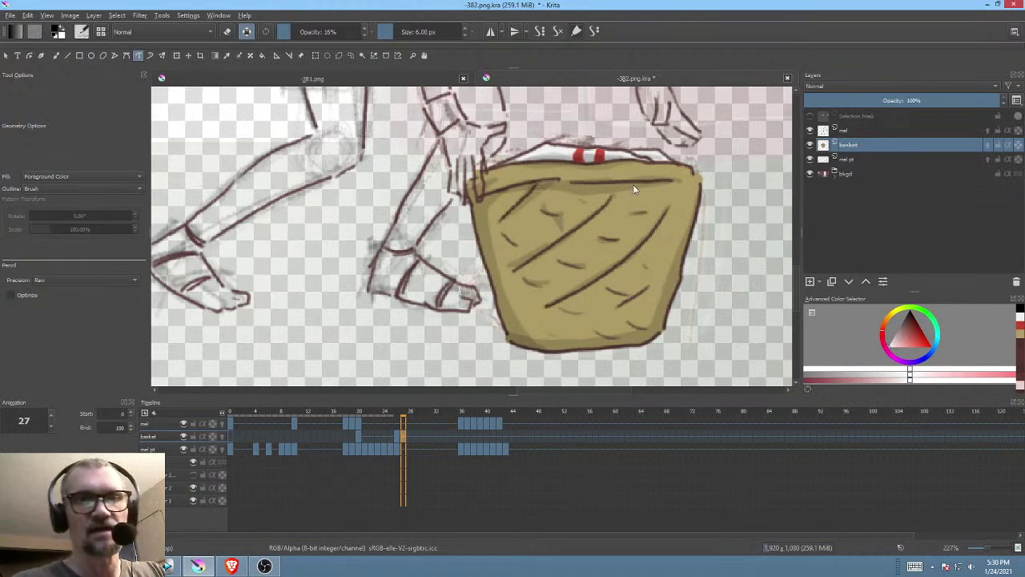
left_click_drag(612, 181, 580, 232)
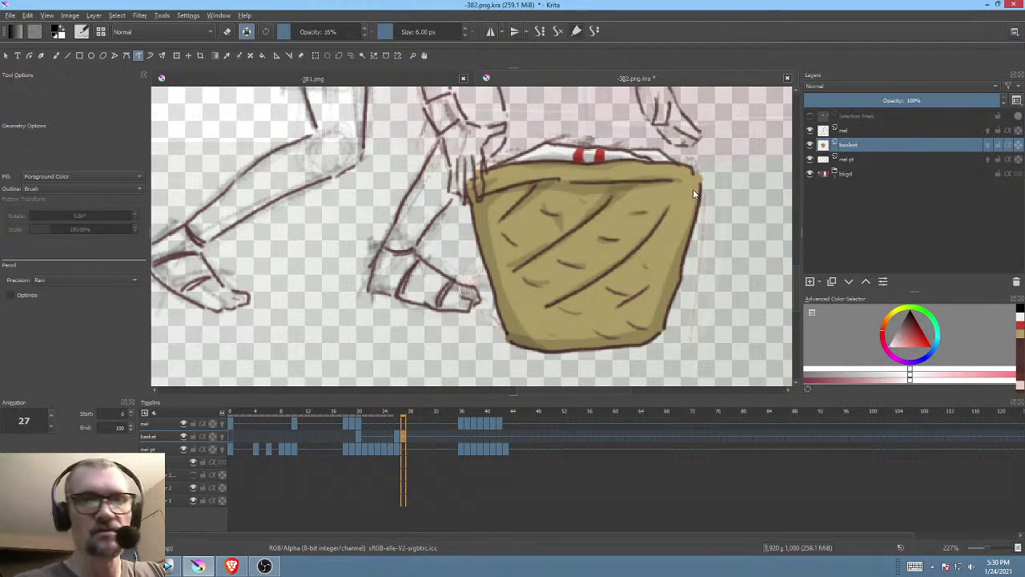
mouse_move(685, 181)
left_mouse_down()
mouse_move(706, 183)
mouse_move(671, 179)
left_mouse_up()
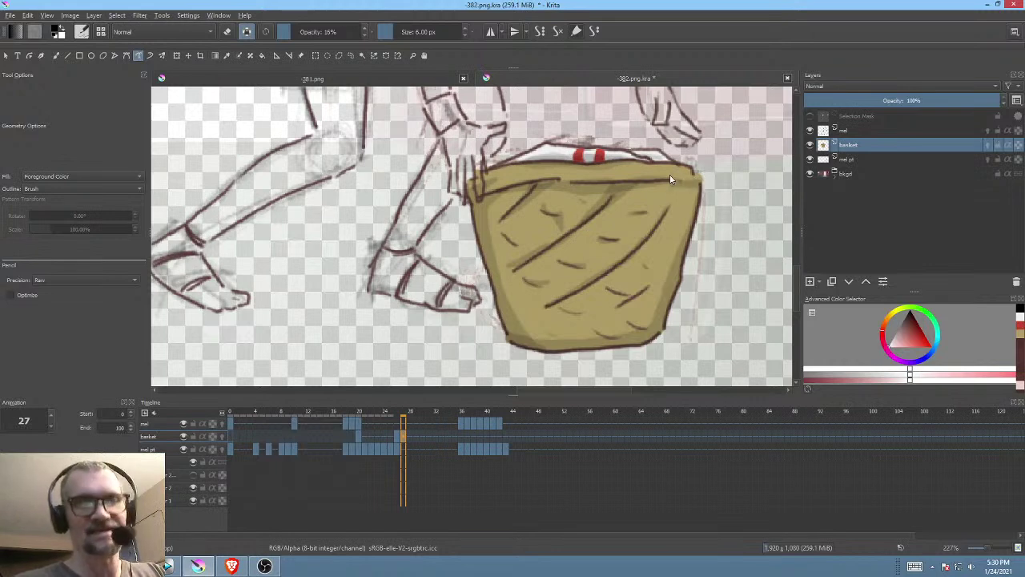
Step: Shade below the full width of the rim line and extend the diagonal weave bands to the basket's sides
mouse_move(538, 180)
left_mouse_down()
mouse_move(479, 196)
mouse_move(710, 184)
left_mouse_up()
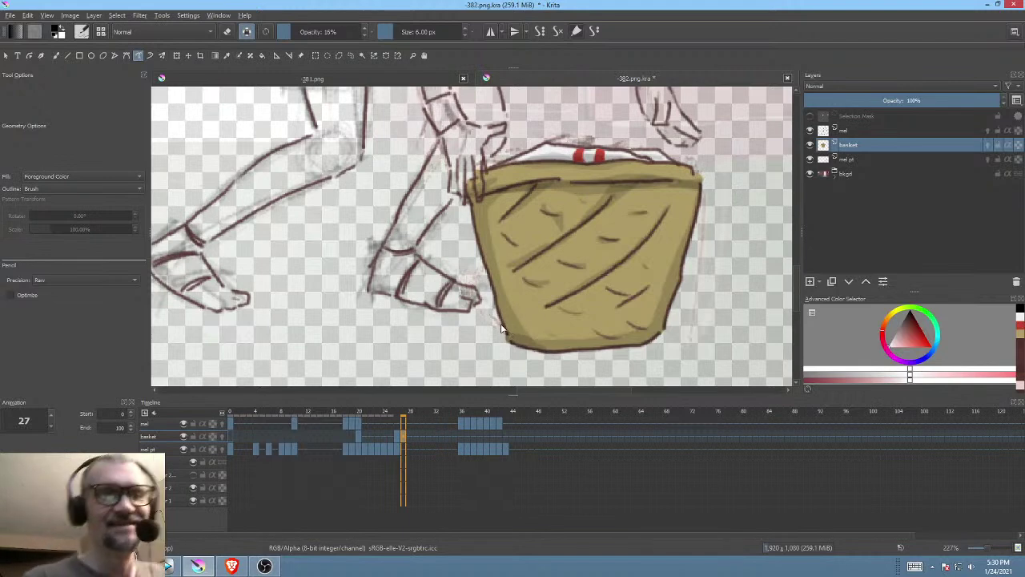
mouse_move(541, 312)
left_mouse_down()
mouse_move(564, 284)
mouse_move(609, 273)
left_mouse_up()
left_click_drag(492, 280, 533, 269)
left_click_drag(668, 210, 681, 183)
mouse_move(694, 259)
left_mouse_down()
mouse_move(568, 338)
mouse_move(512, 351)
mouse_move(592, 322)
mouse_move(694, 246)
left_mouse_up()
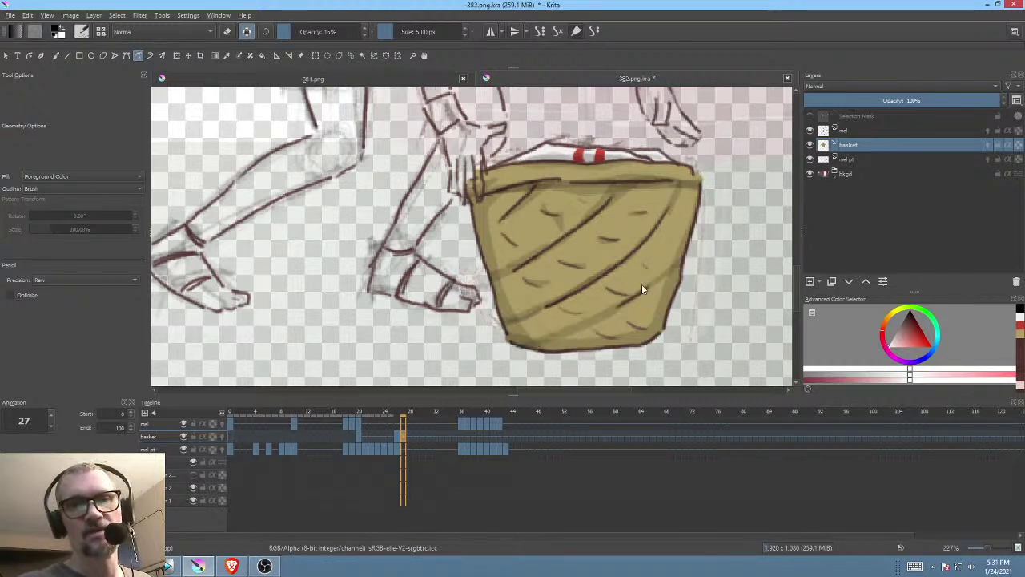
Step: Add more translucent shading along the diagonal bands and short weave marks across the basket to complete the crosshatched texture
mouse_move(547, 185)
left_mouse_down()
mouse_move(476, 238)
mouse_move(542, 184)
left_mouse_up()
left_click_drag(693, 285, 702, 268)
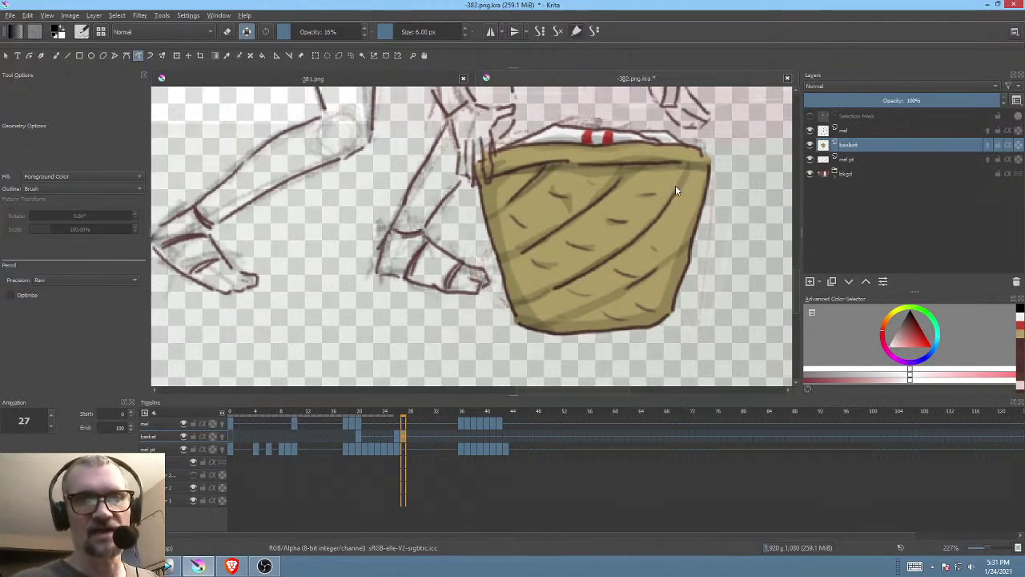
mouse_move(675, 185)
left_mouse_down()
mouse_move(618, 286)
mouse_move(642, 225)
left_mouse_up()
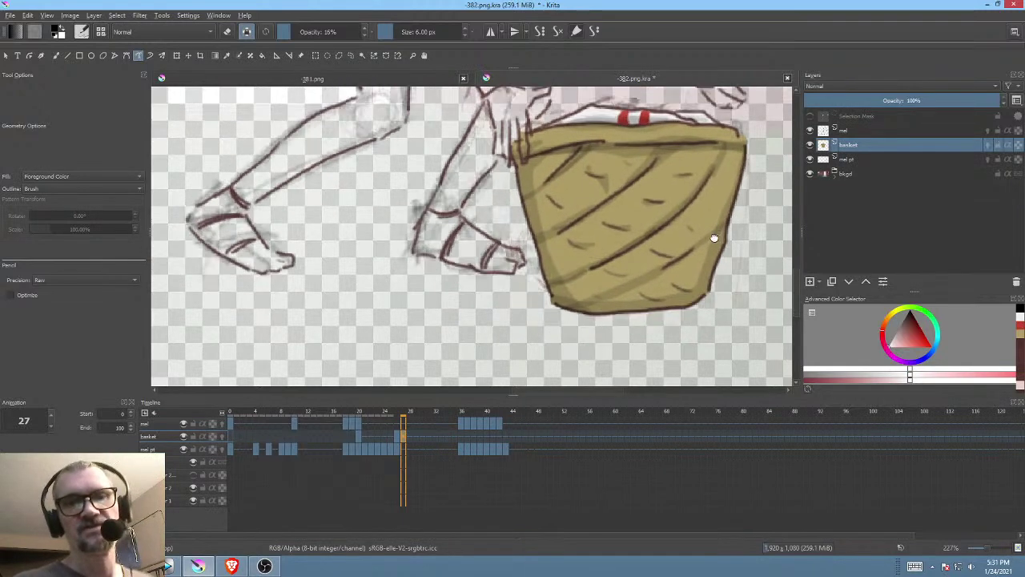
left_click_drag(713, 237, 480, 256)
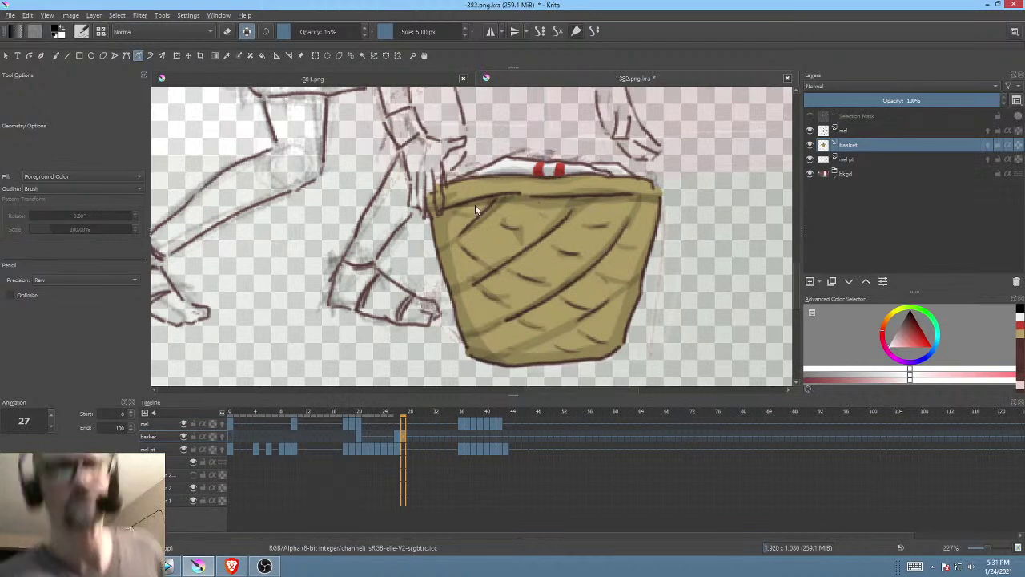
Step: Compare the basket on frames 26 and 27, and replace frame 26's drawing with the frame 27 version
left_click(396, 435)
left_click(403, 435)
left_click(401, 434)
left_click(397, 434)
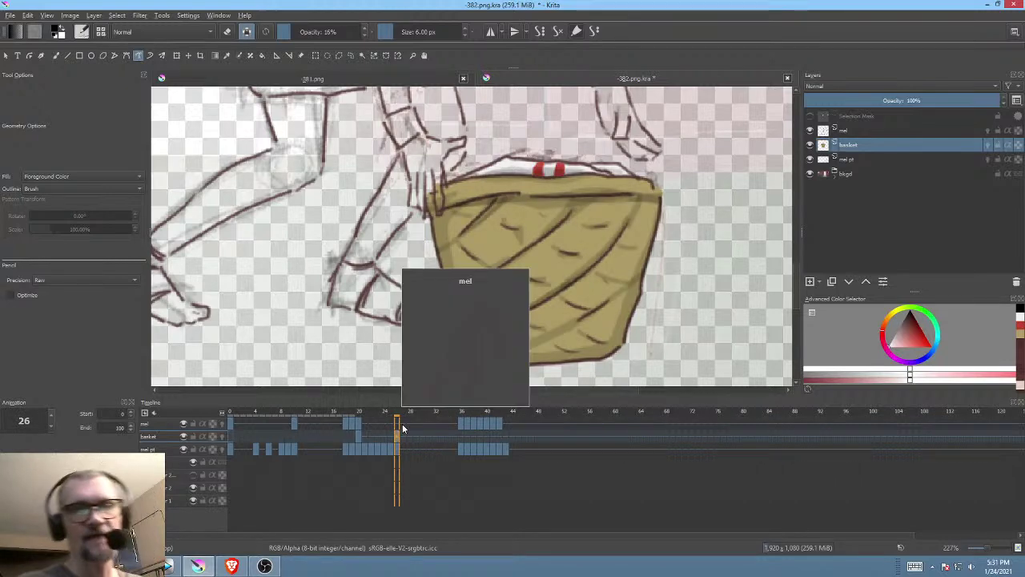
scroll(641, 287, "down", 2)
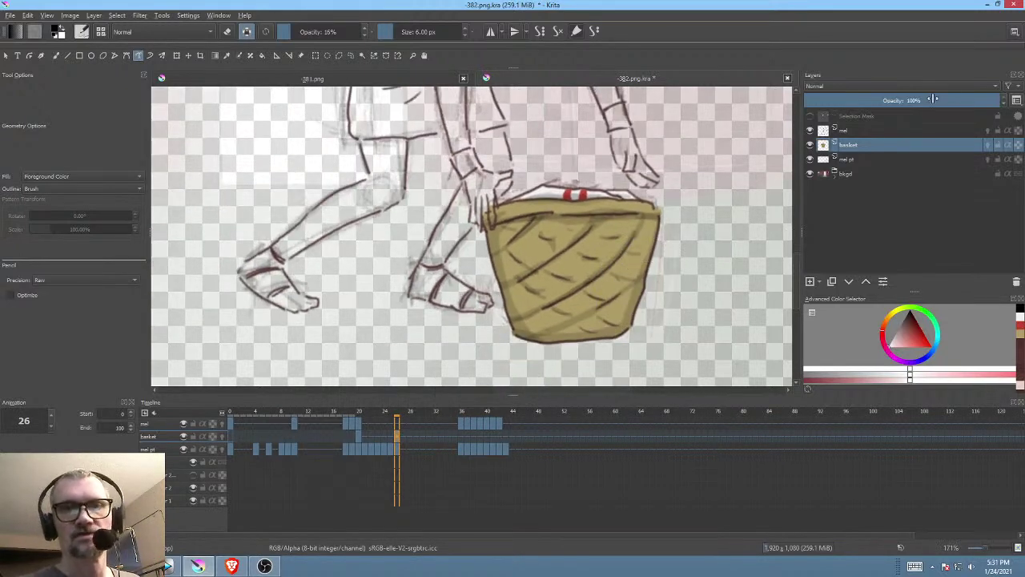
Step: Lower the basket layer's opacity to 43% and copy the coloured basket drawing from frame 26 to frame 20
left_click_drag(933, 100, 888, 100)
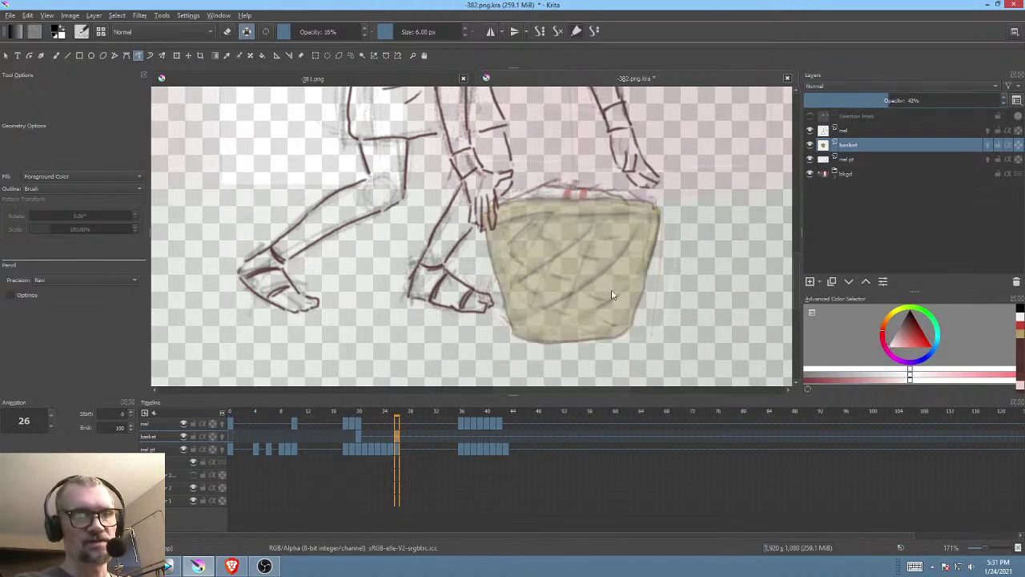
left_click(390, 436)
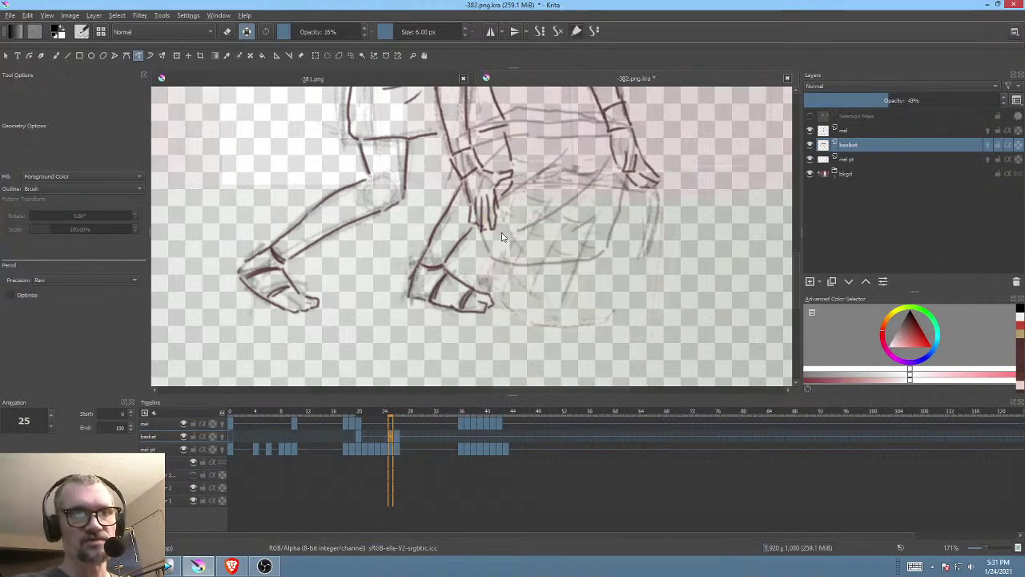
left_click(396, 436)
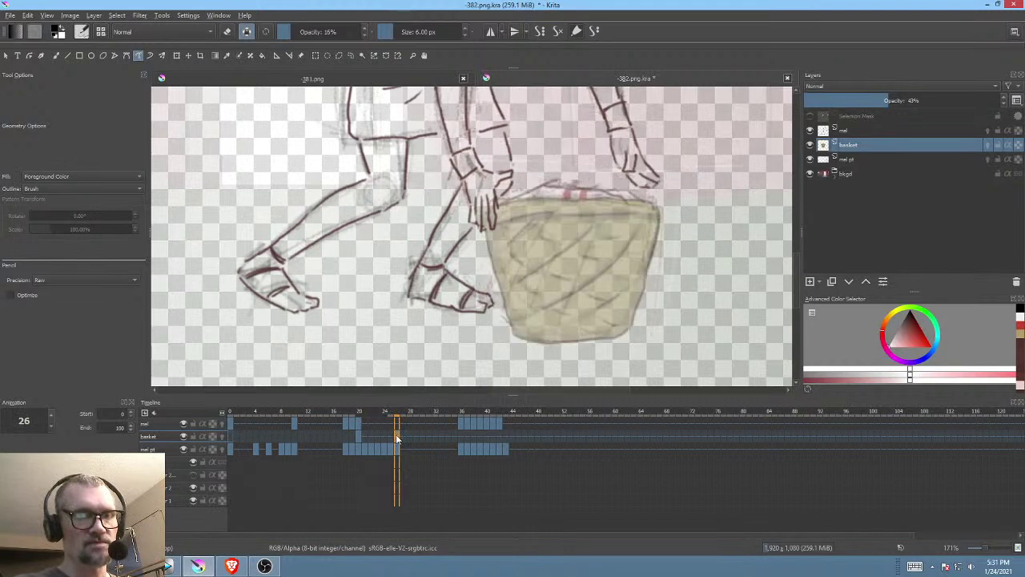
left_click_drag(396, 438, 359, 437)
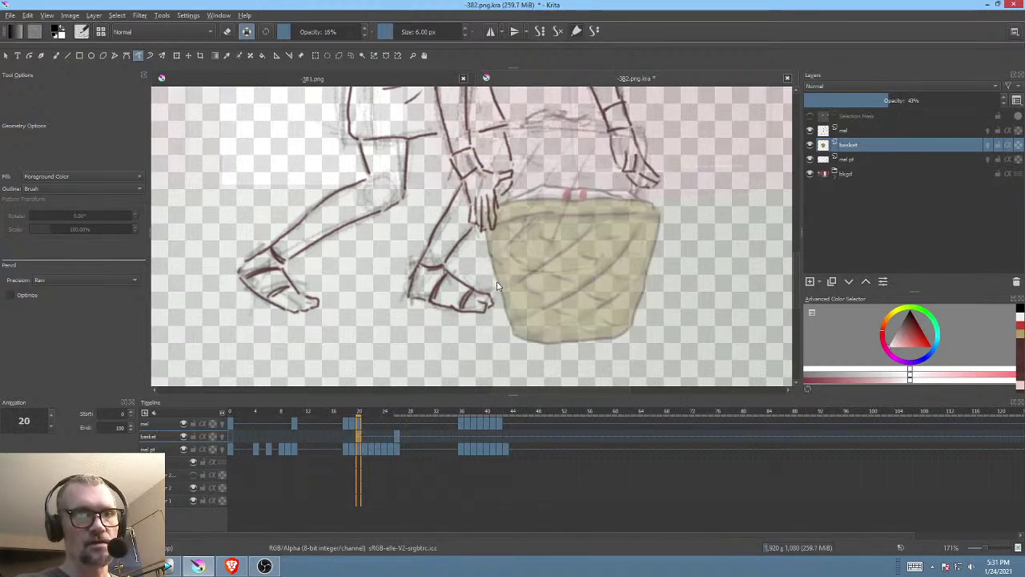
Step: Transform the frame 20 basket by moving it up to line up with the underlying rough basket sketch
left_click_drag(632, 209, 566, 256)
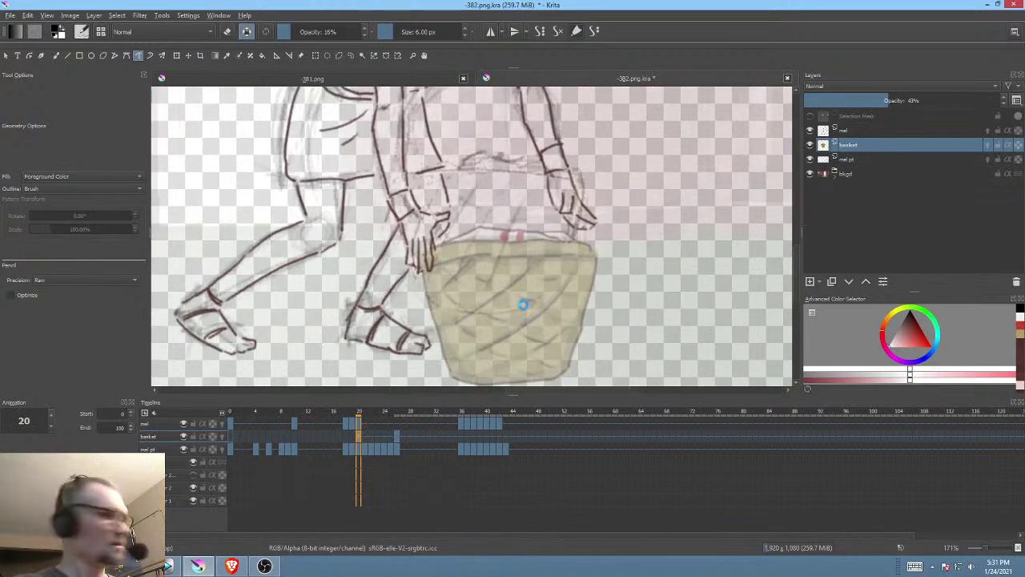
key("ctrl+t")
left_click_drag(529, 306, 541, 240)
Step: Step through frames 20 to 24 to compare the coloured basket's position with the rough basket sketch
left_click(365, 435)
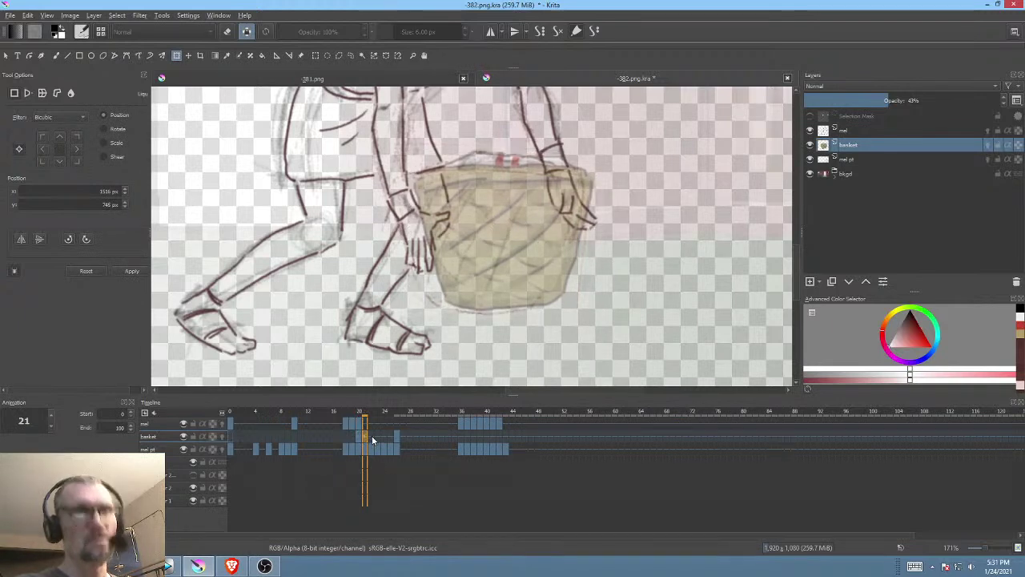
left_click(361, 432)
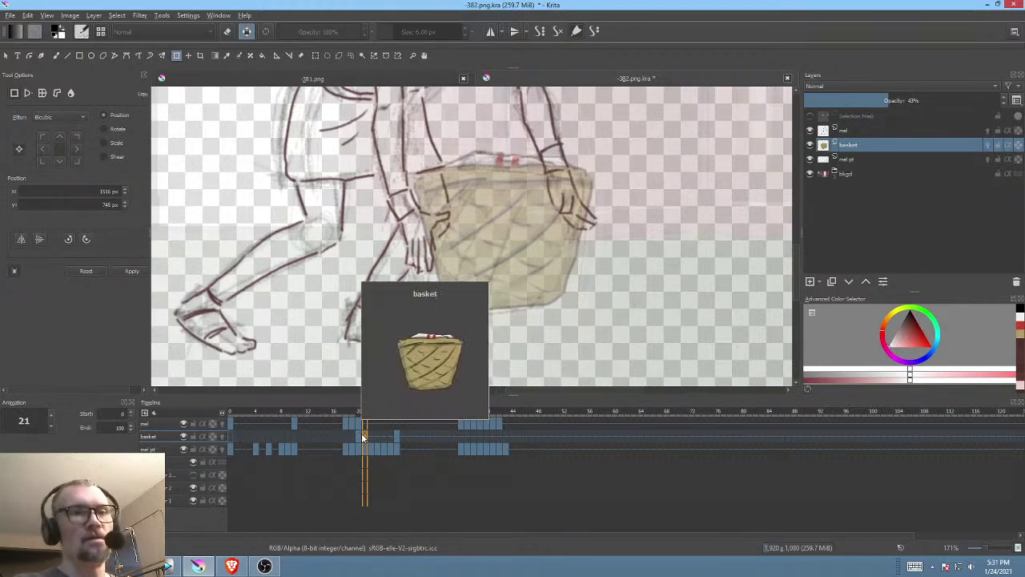
left_click(366, 434)
left_click(372, 434)
left_click(378, 435)
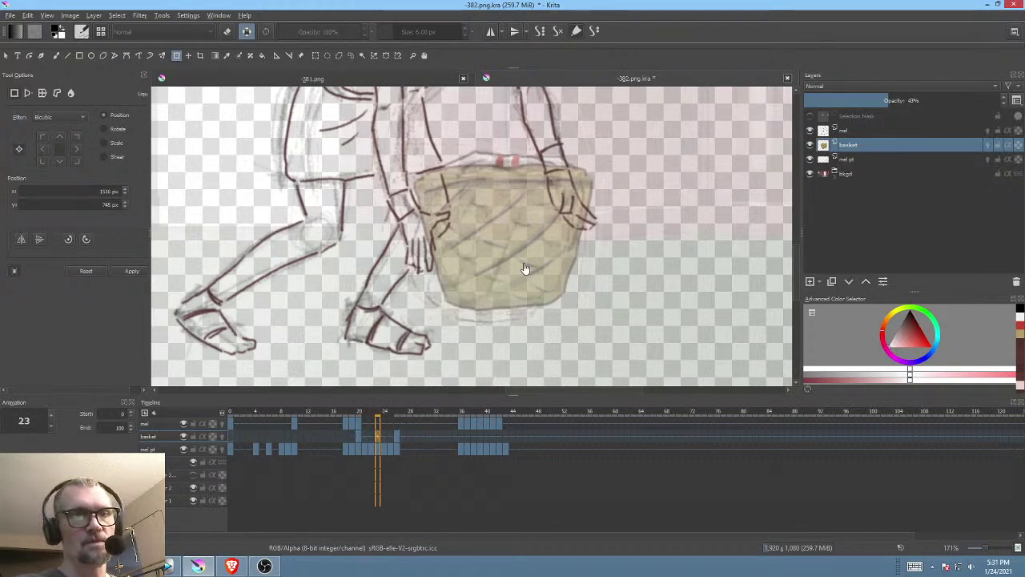
left_click(385, 434)
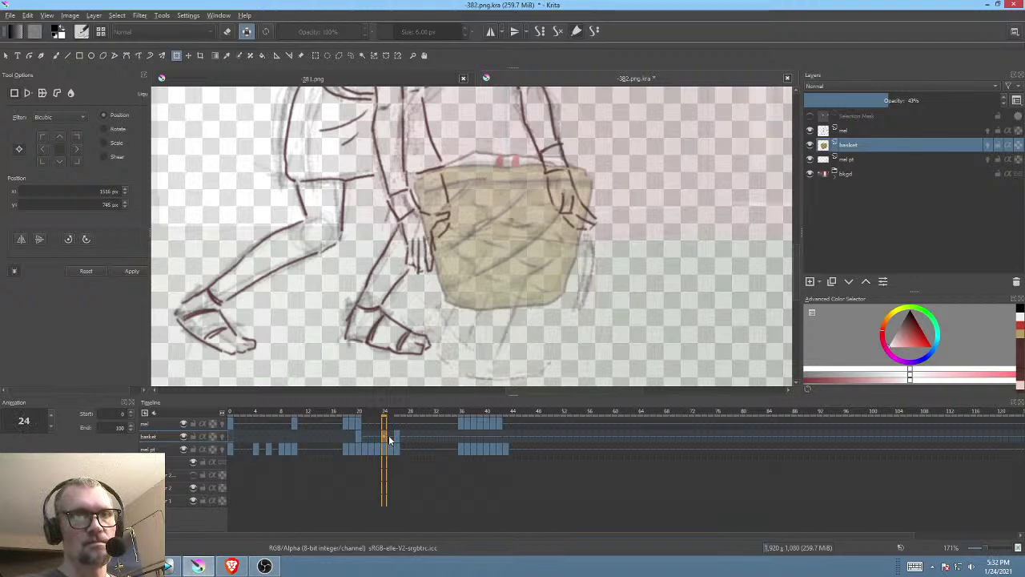
left_click(377, 434)
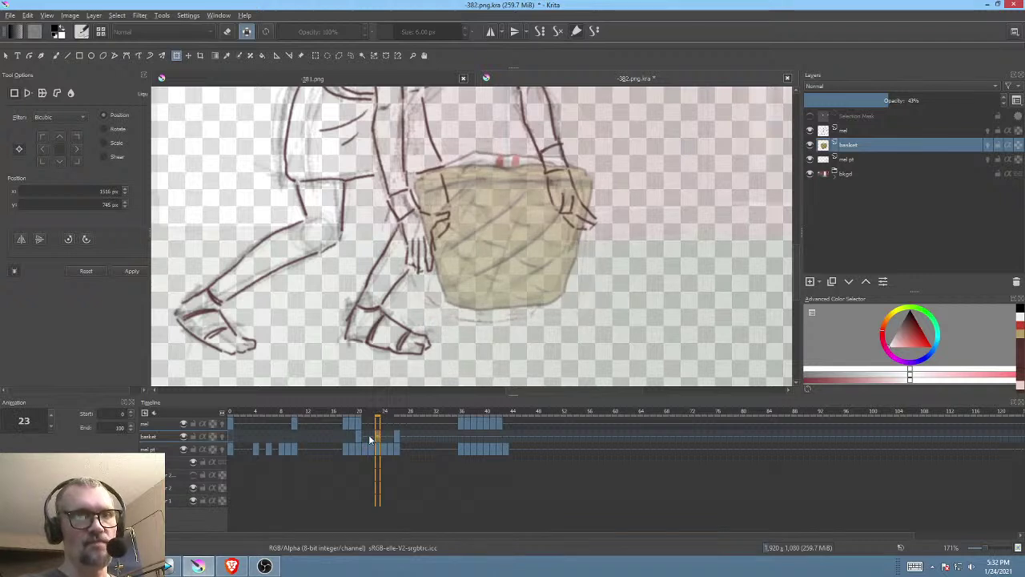
left_click(371, 435)
left_click(358, 412)
left_click(365, 410)
left_click_drag(366, 410, 378, 410)
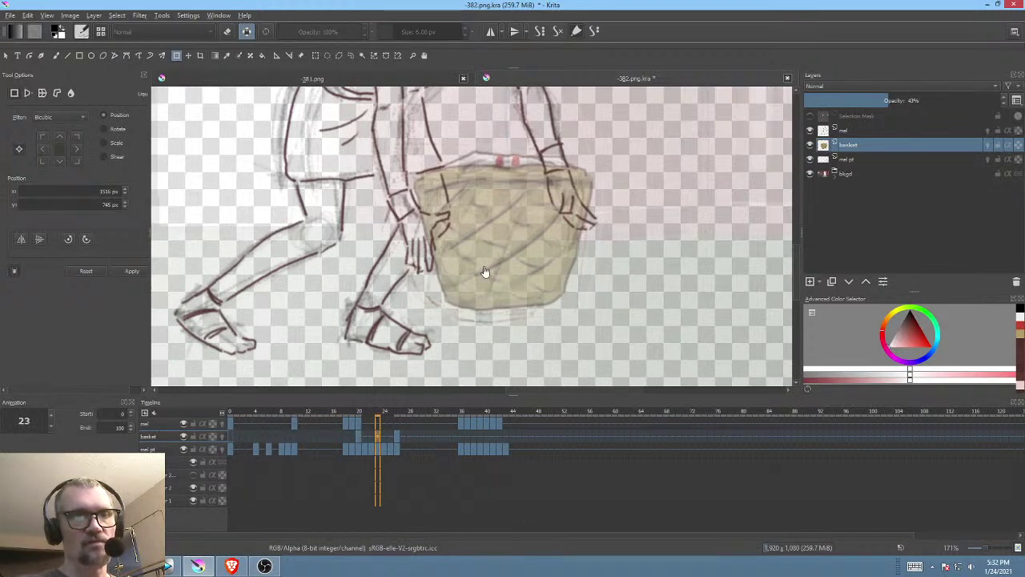
Step: Reposition the basket on frames 23 to 26 along the rough sketch, using y 750 px on frame 23 and x 1516, y 828 px on frame 26
mouse_move(516, 233)
left_mouse_down()
mouse_move(508, 227)
mouse_move(514, 236)
left_mouse_up()
left_click(385, 436)
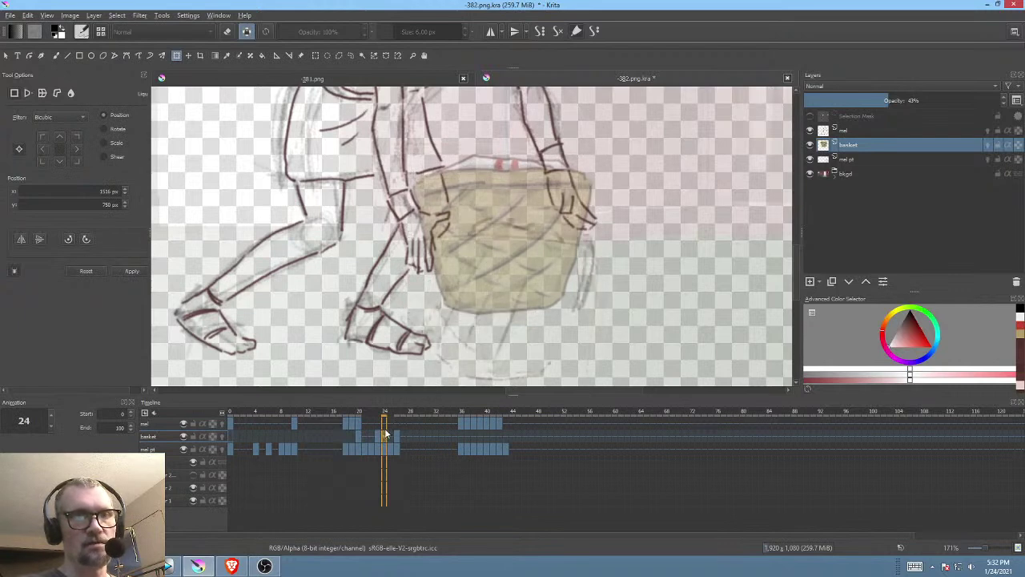
left_click(503, 210)
left_click_drag(505, 206, 507, 273)
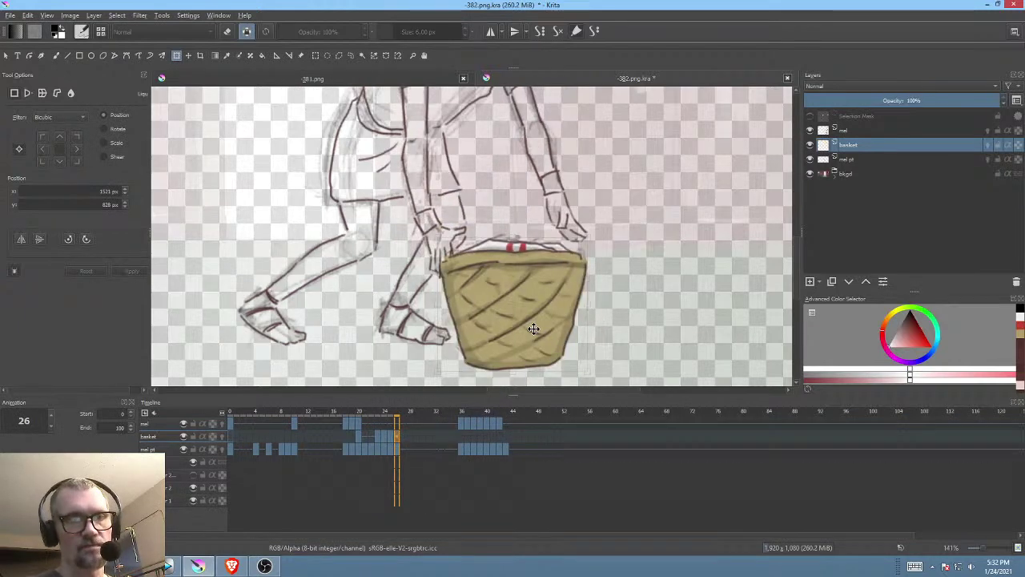
left_click_drag(534, 329, 530, 327)
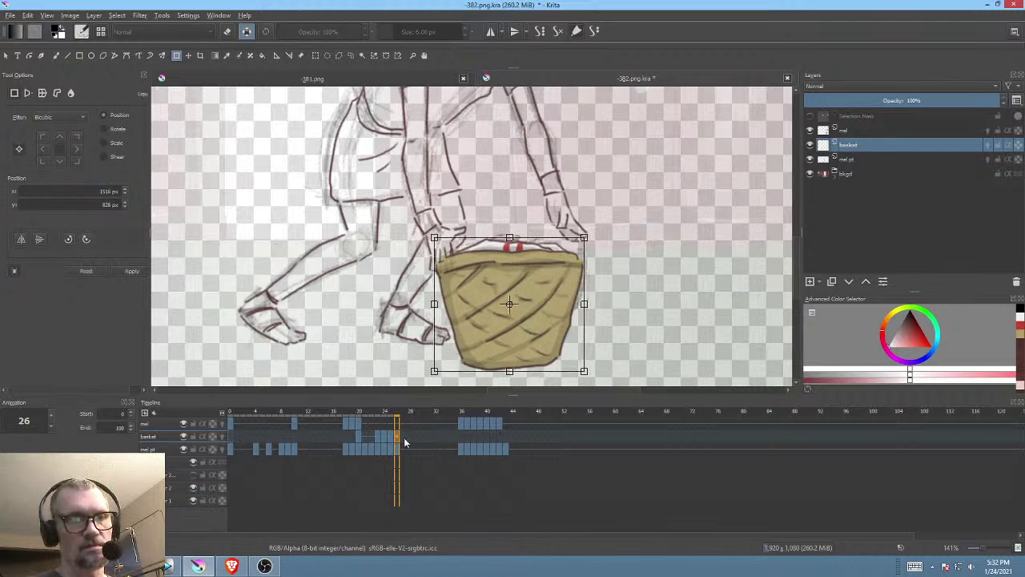
Step: Play back the animation from frames 26 and 17 to examine the basket's movement as the character sets it down
key("space")
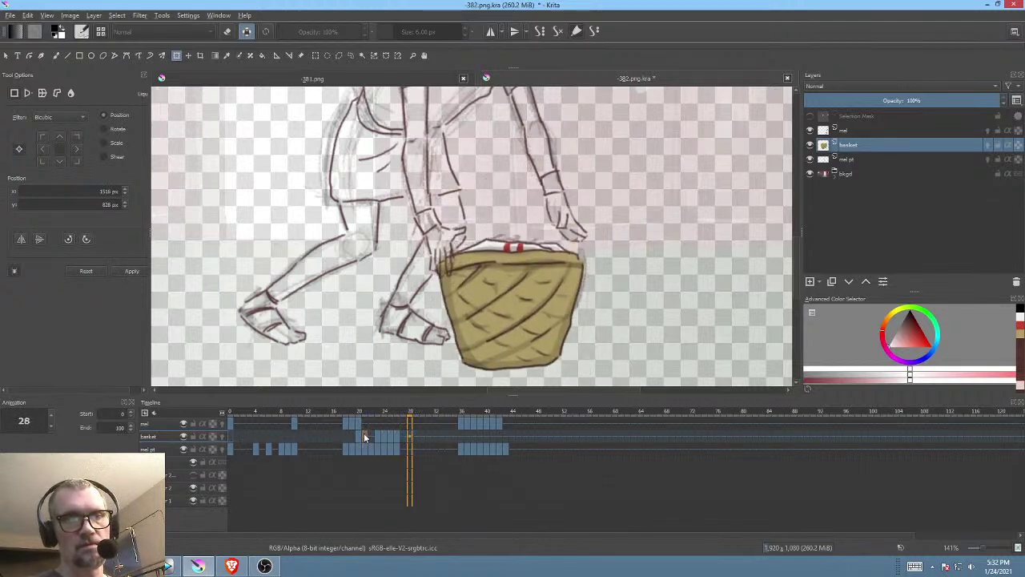
left_click(364, 432)
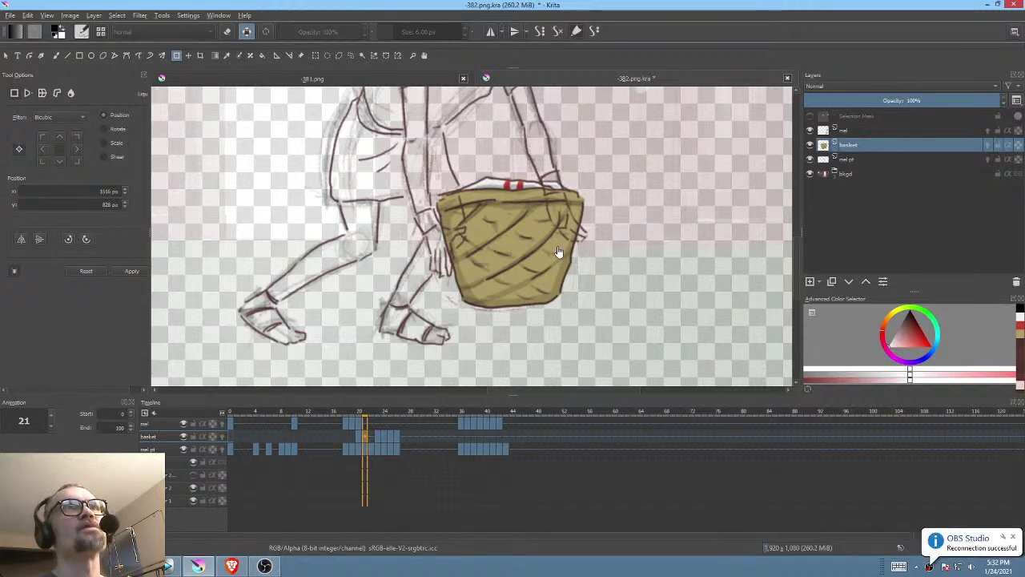
scroll(589, 254, "down", 3)
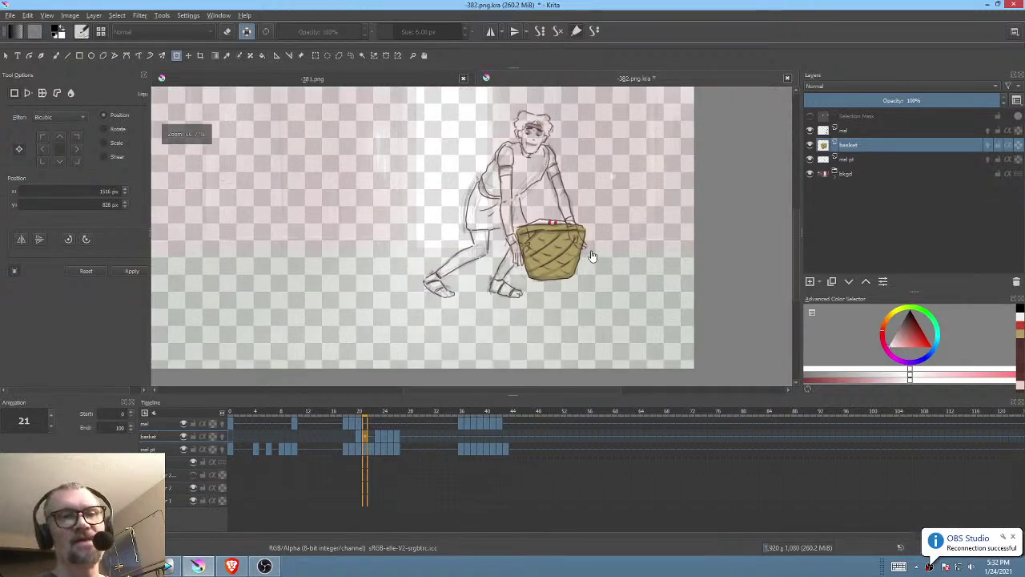
left_click_drag(604, 289, 619, 293)
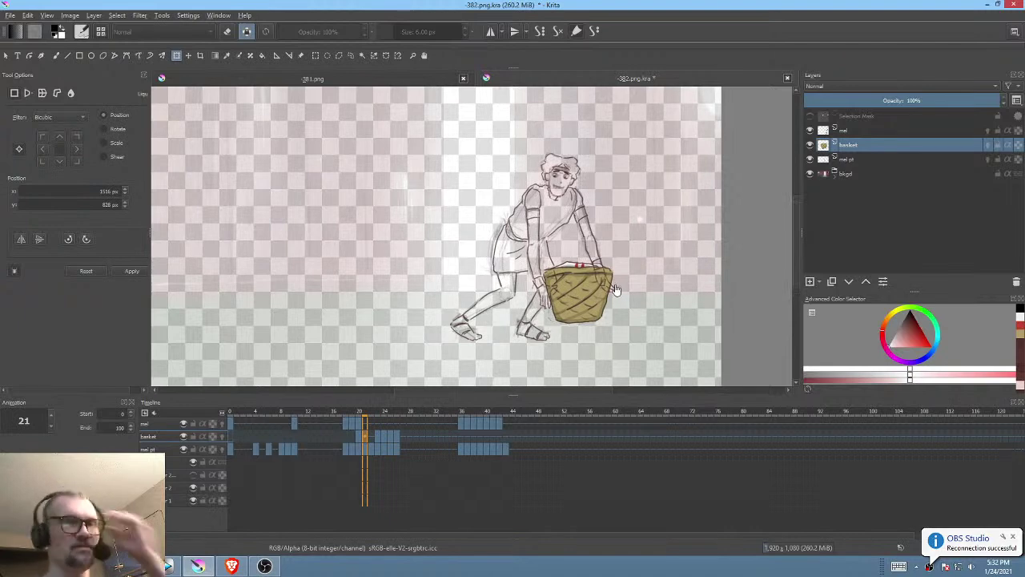
left_click(337, 434)
key("space")
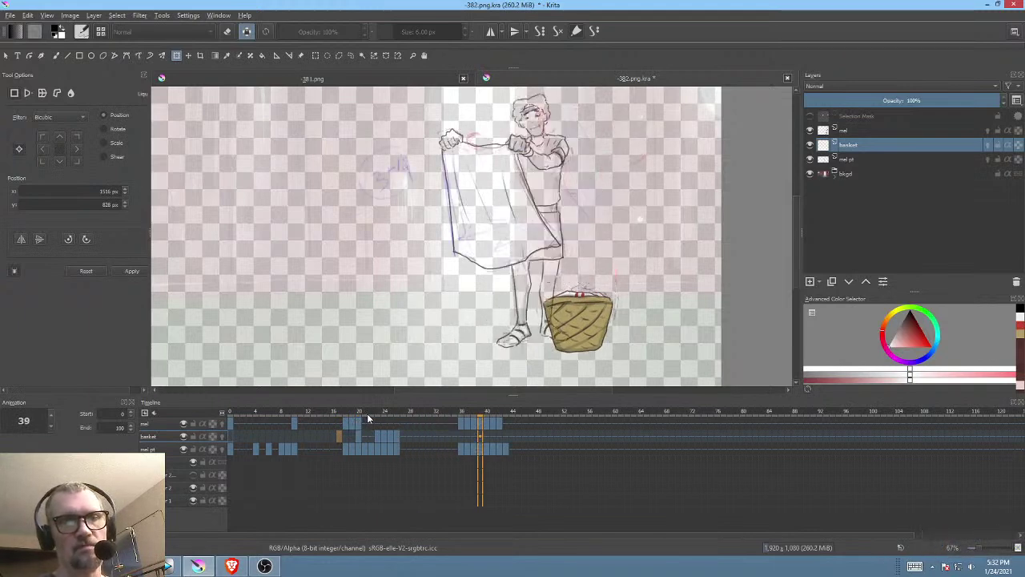
key("space")
key("space")
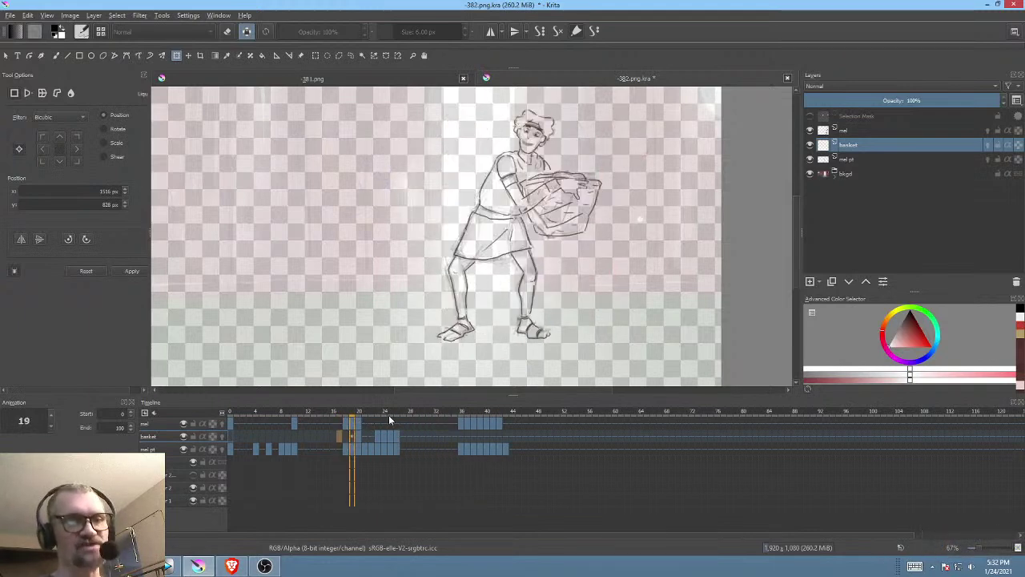
key("space")
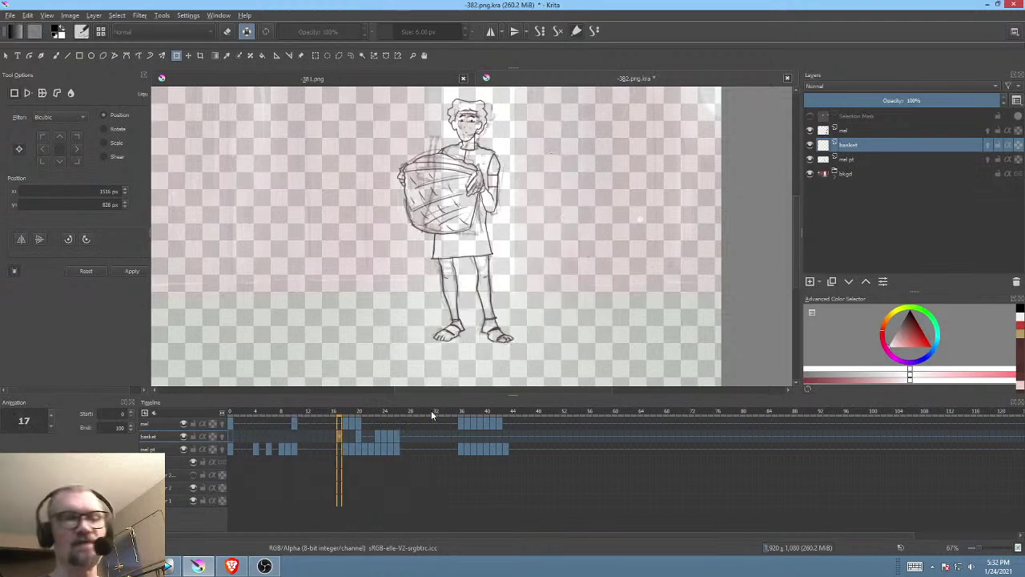
Step: Examine the opening frames 0 to 8, where the character holds the uncoloured basket
left_click(230, 434)
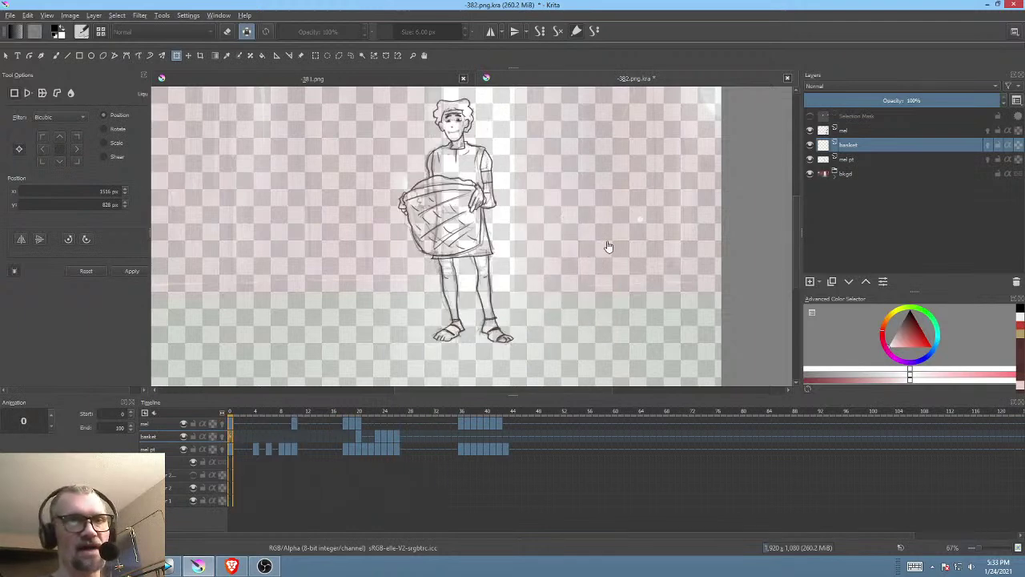
scroll(544, 239, "up", 1)
scroll(540, 242, "down", 1)
left_click_drag(543, 241, 581, 225)
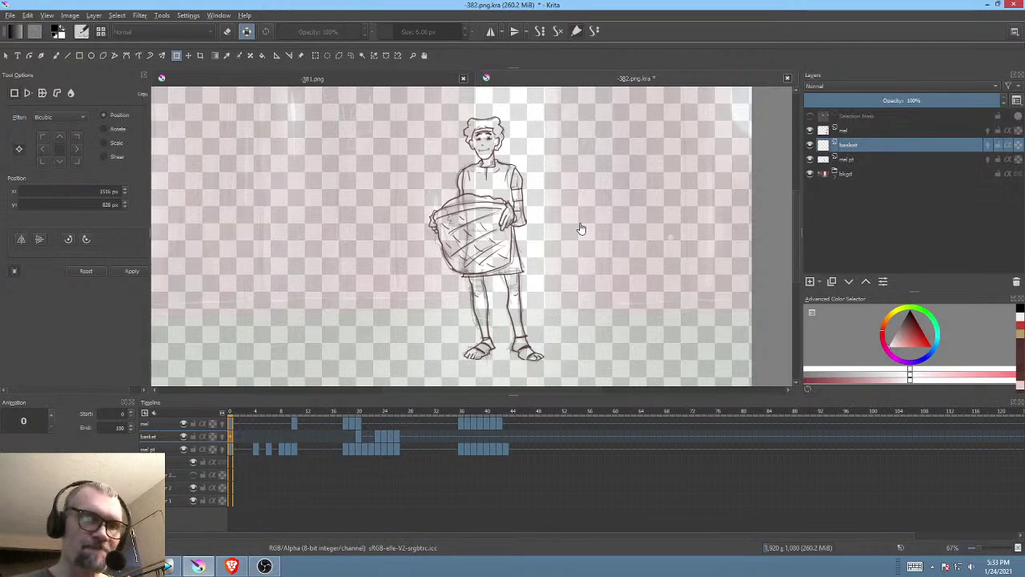
mouse_move(240, 414)
left_mouse_down()
mouse_move(389, 399)
mouse_move(231, 423)
left_mouse_up()
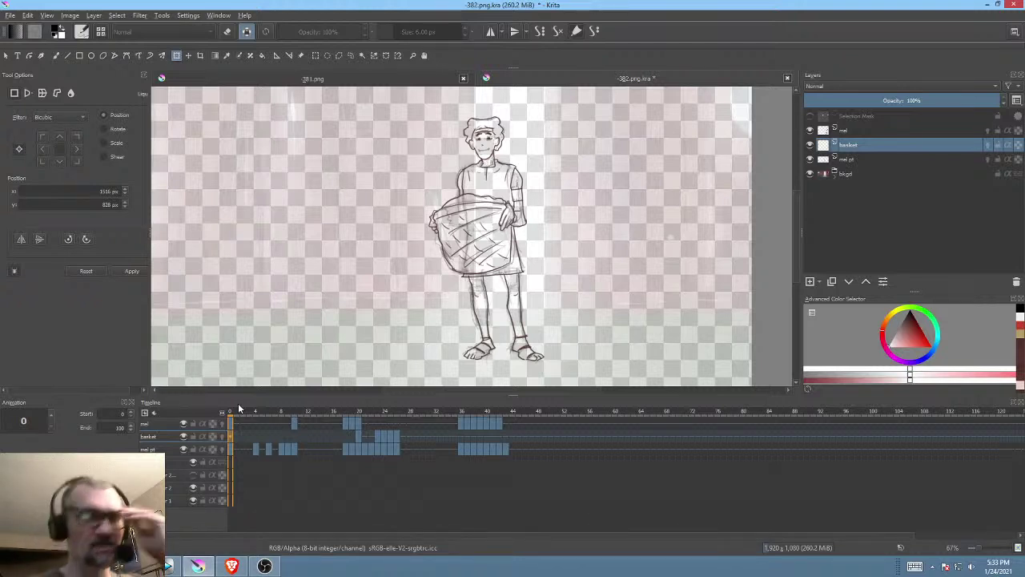
scroll(548, 249, "up", 1)
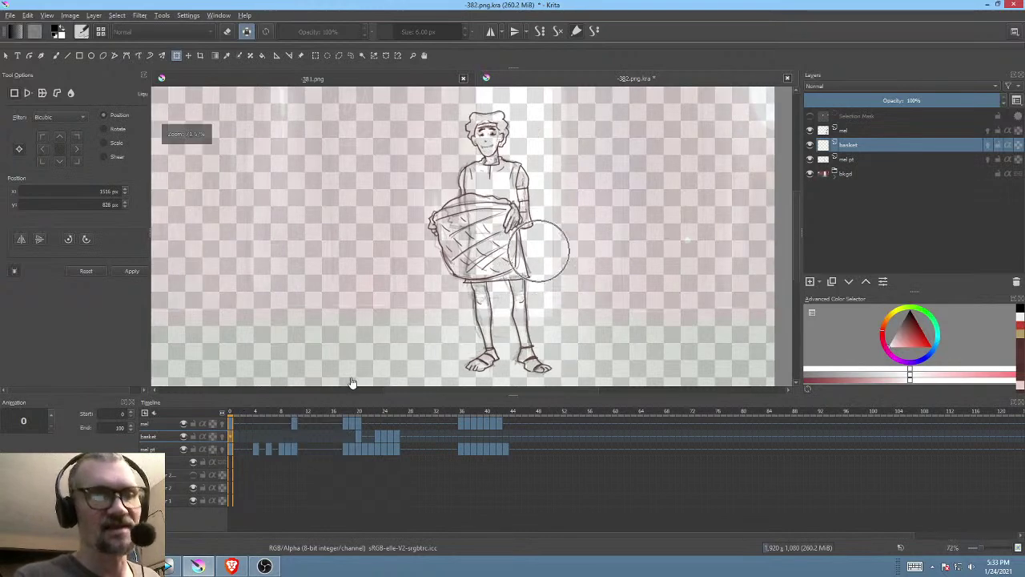
left_click(251, 414)
left_click_drag(252, 413, 276, 431)
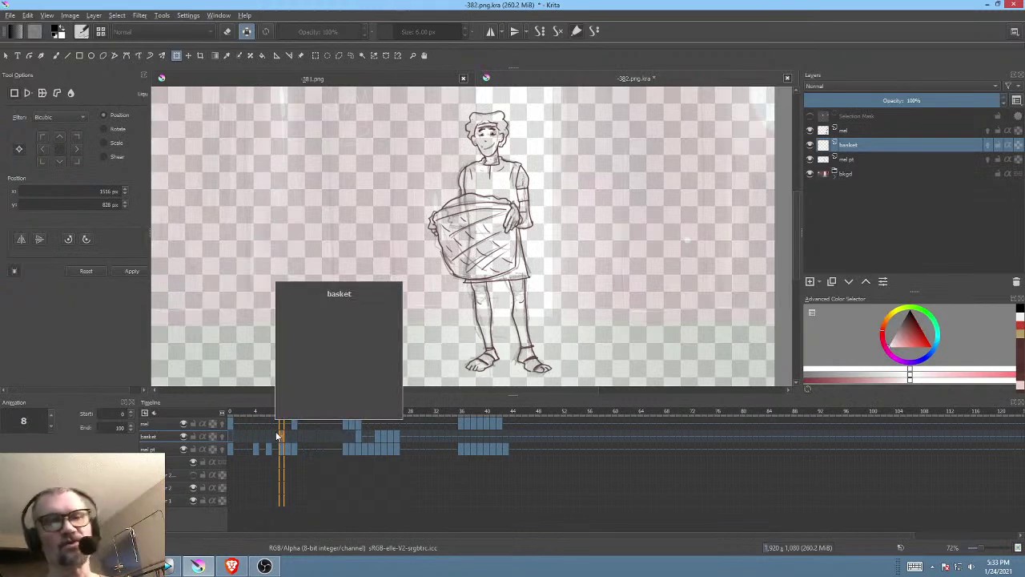
left_click(240, 413)
left_click_drag(242, 413, 232, 459)
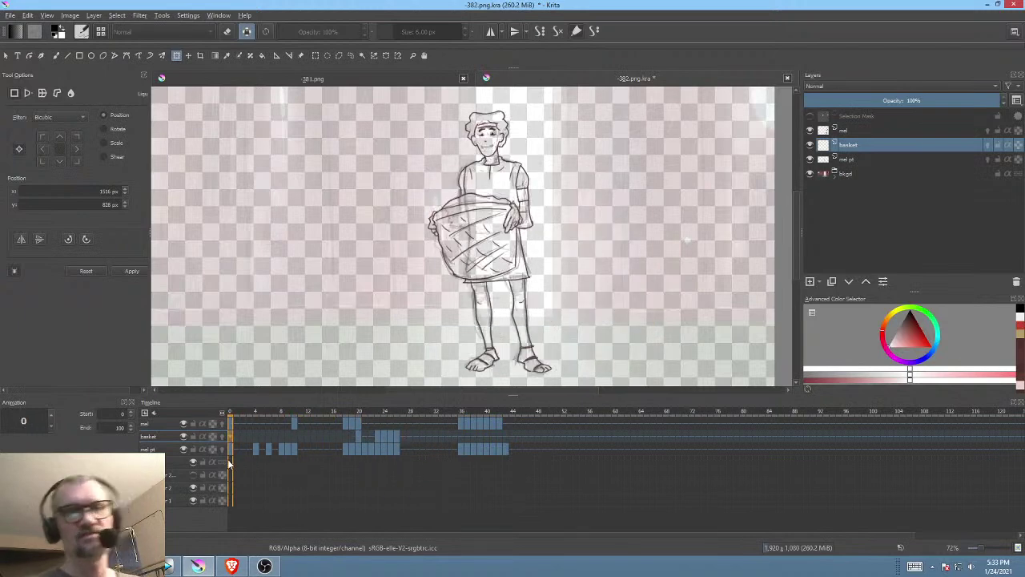
Step: Raise the bkgd layer's opacity to 99% to preview the character against the scene, and reduce it to 19%
mouse_move(229, 463)
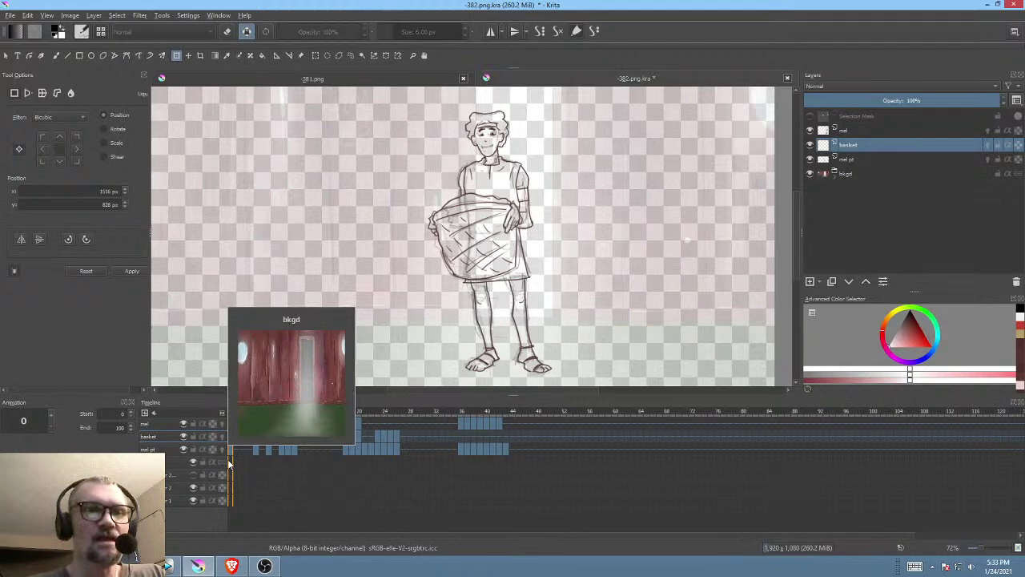
left_click(873, 175)
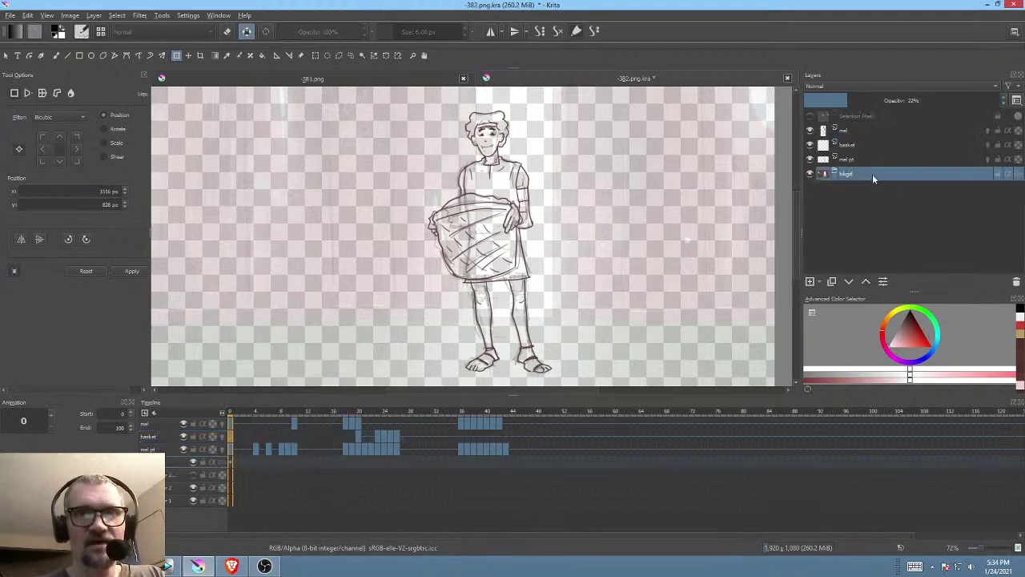
left_click_drag(865, 100, 999, 101)
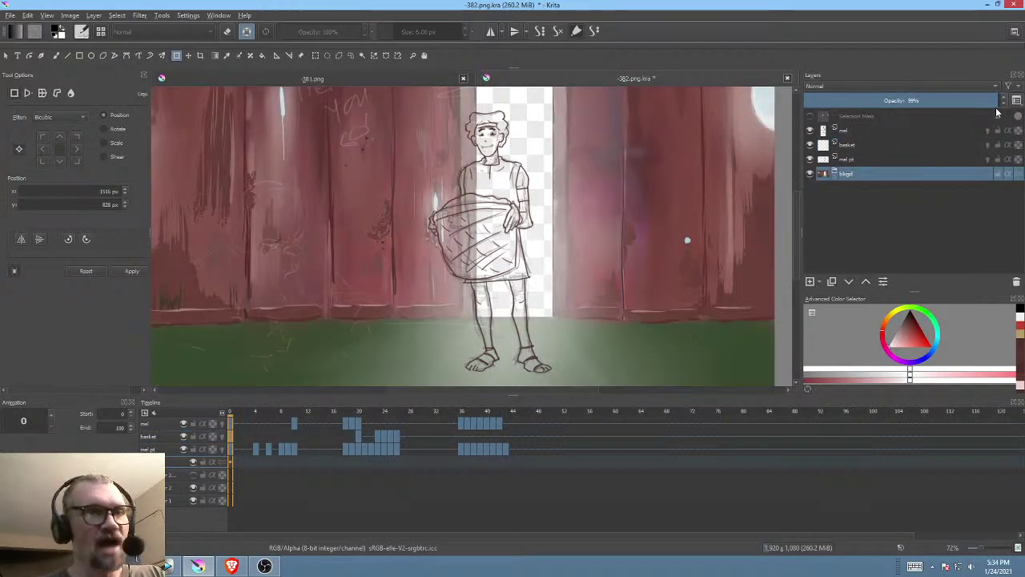
mouse_move(586, 187)
left_mouse_down()
mouse_move(592, 300)
mouse_move(604, 185)
left_mouse_up()
left_click_drag(607, 226, 592, 263)
left_click_drag(912, 102, 840, 100)
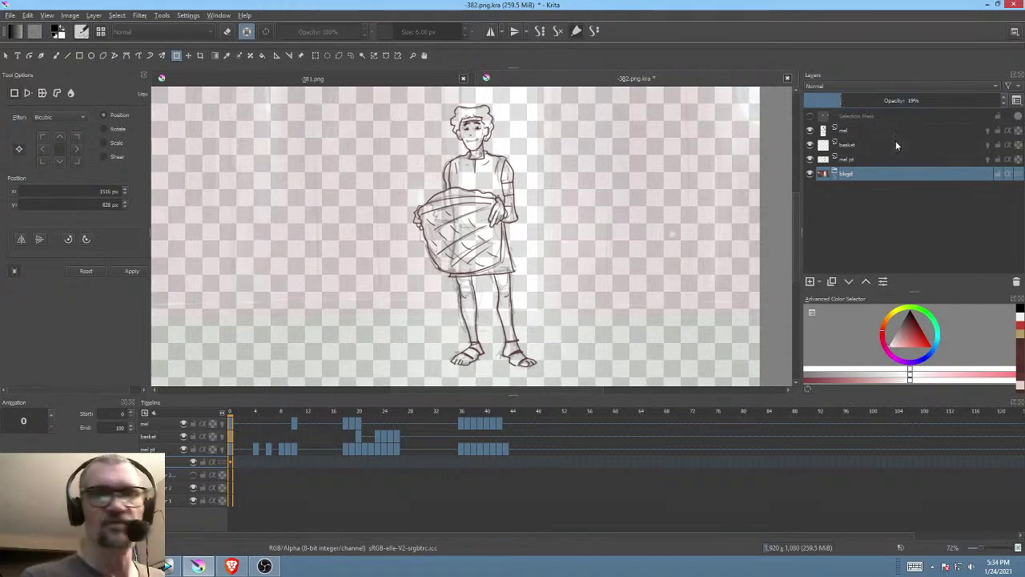
Step: Make the mel layer active on frame 0, with the held basket in close view
left_click(861, 144)
mouse_move(233, 417)
left_mouse_down()
mouse_move(444, 424)
mouse_move(229, 431)
left_mouse_up()
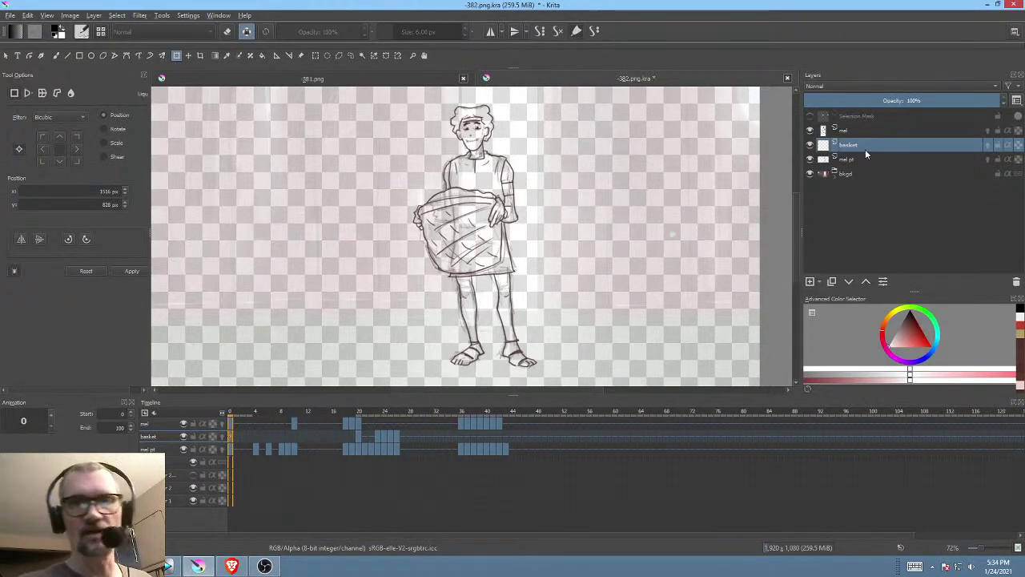
left_click(873, 121)
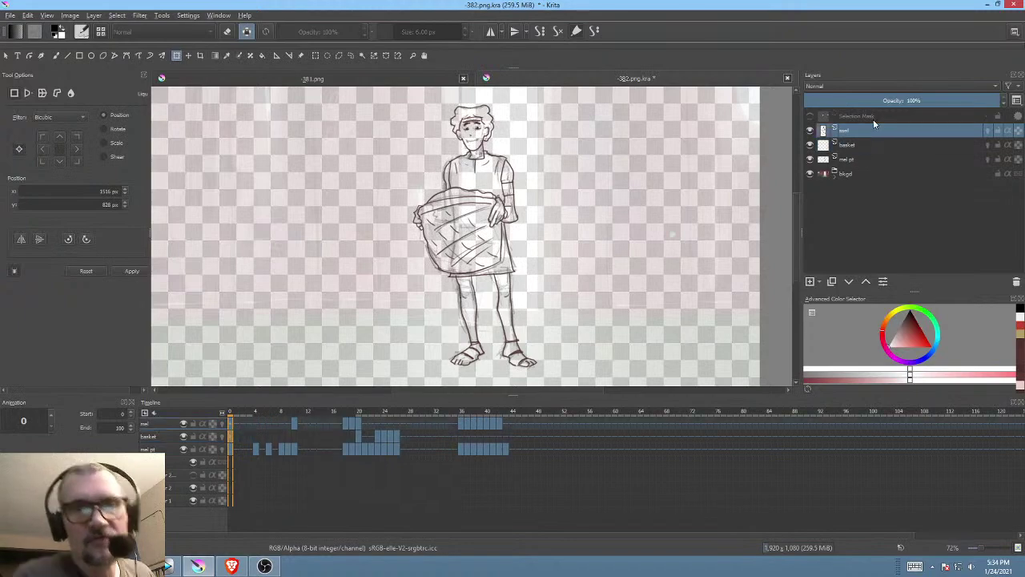
scroll(601, 214, "up", 6)
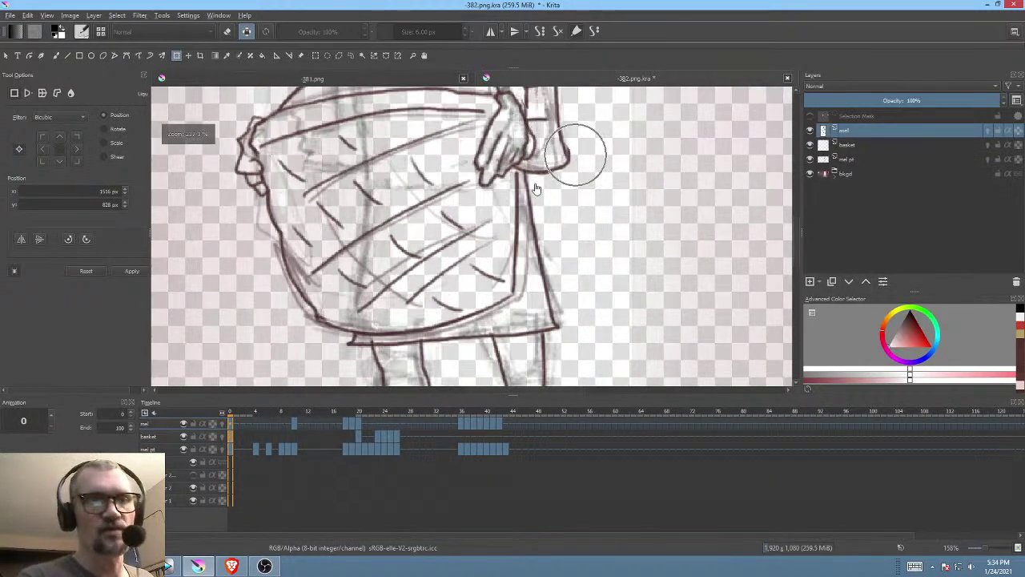
scroll(601, 214, "down", 2)
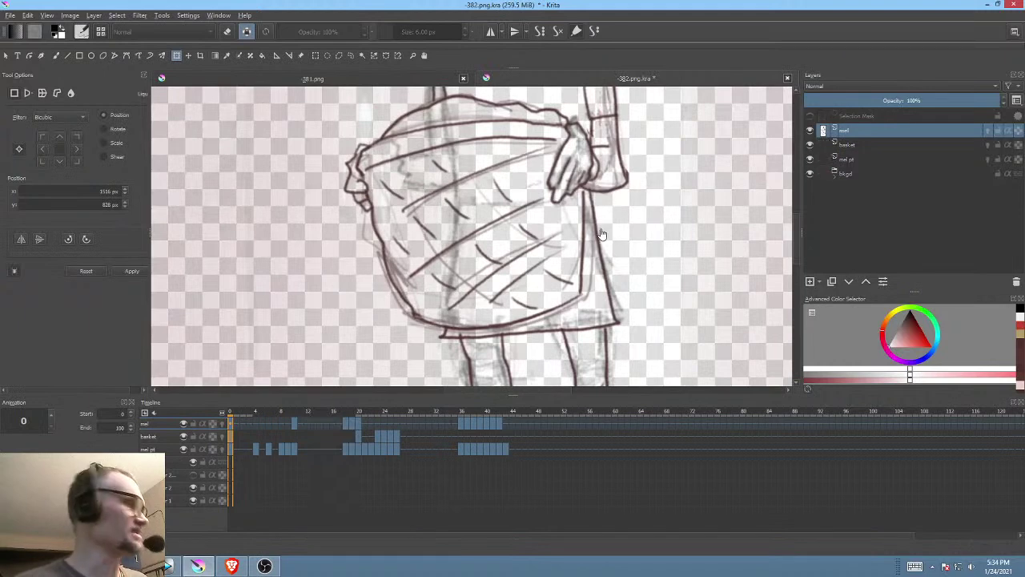
key("i")
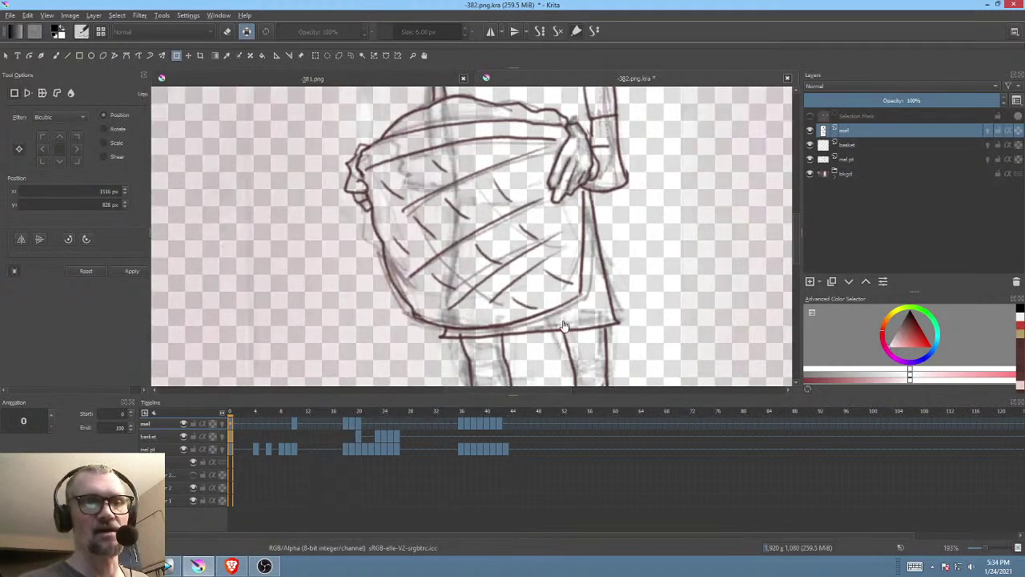
Step: Sample the basket's tan colour from frame 26 for use with the Freehand Path tool
left_click(397, 424)
left_click_drag(680, 299, 543, 197)
left_click_drag(674, 273, 566, 158)
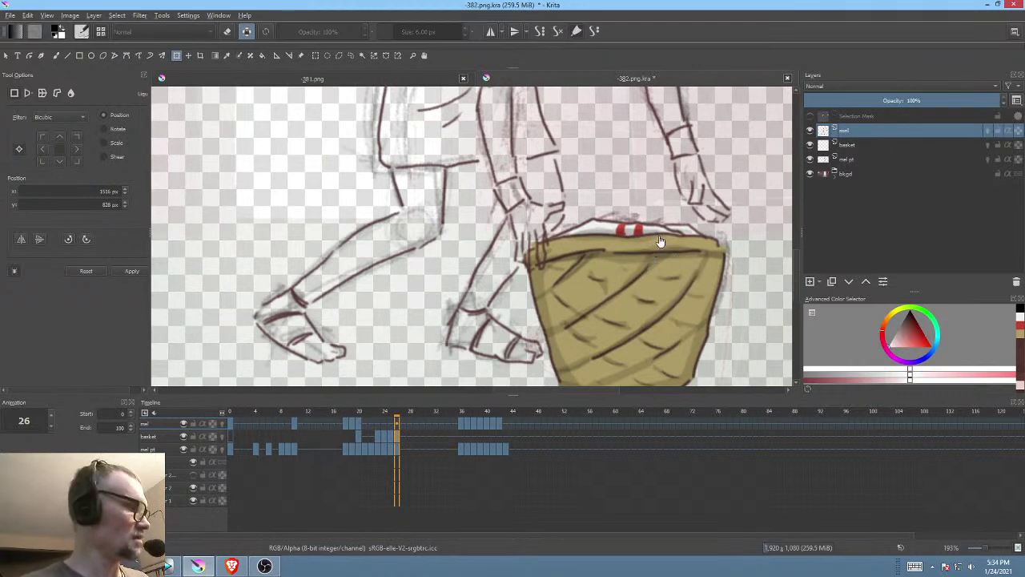
left_click_drag(639, 294, 637, 282)
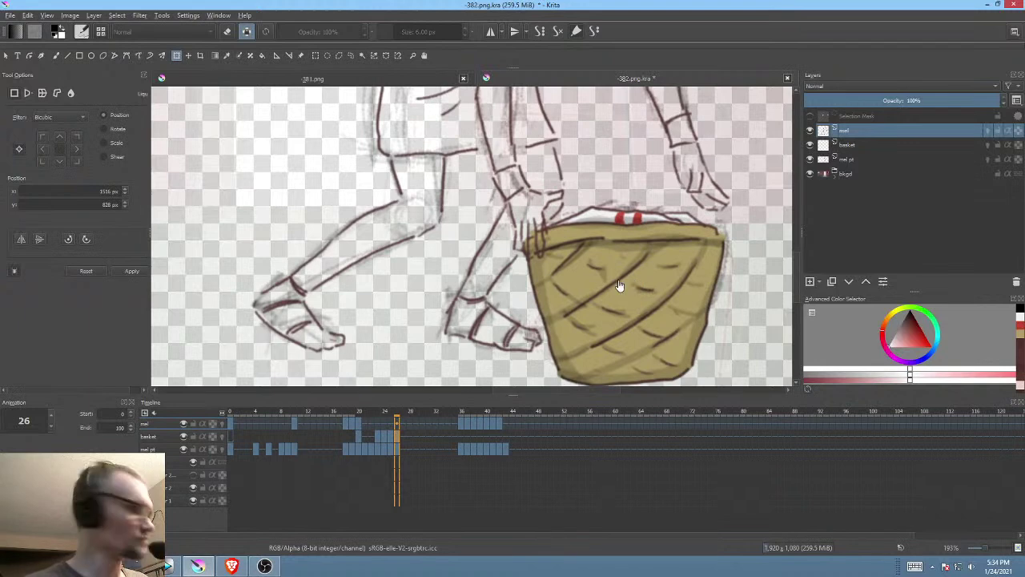
key("p")
left_click(625, 296, "ctrl")
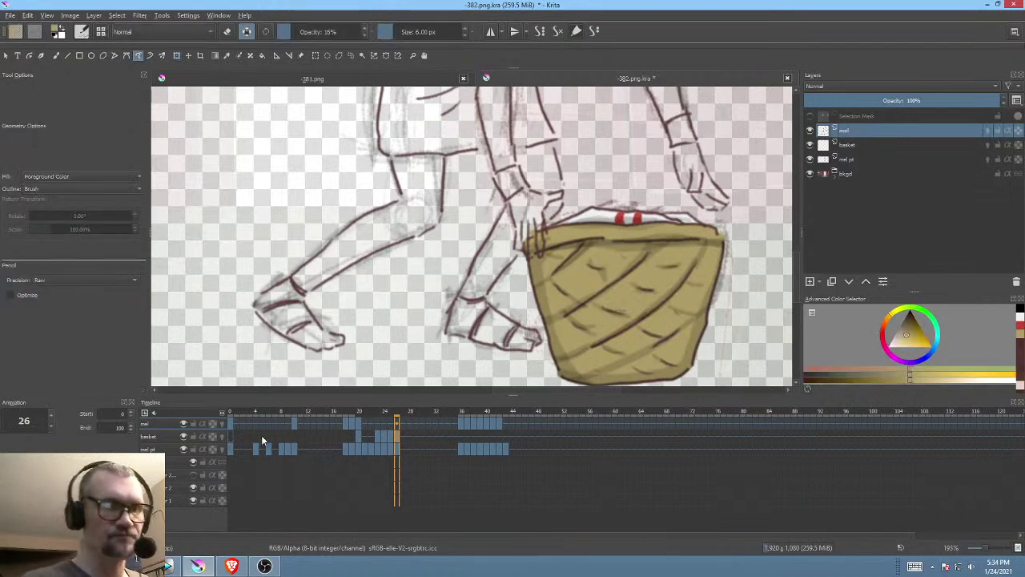
Step: Return to frame 0 and set the brush opacity to 100% and its blending mode to Behind
left_click(231, 421)
left_click_drag(427, 213, 597, 350)
left_click_drag(492, 138, 535, 251)
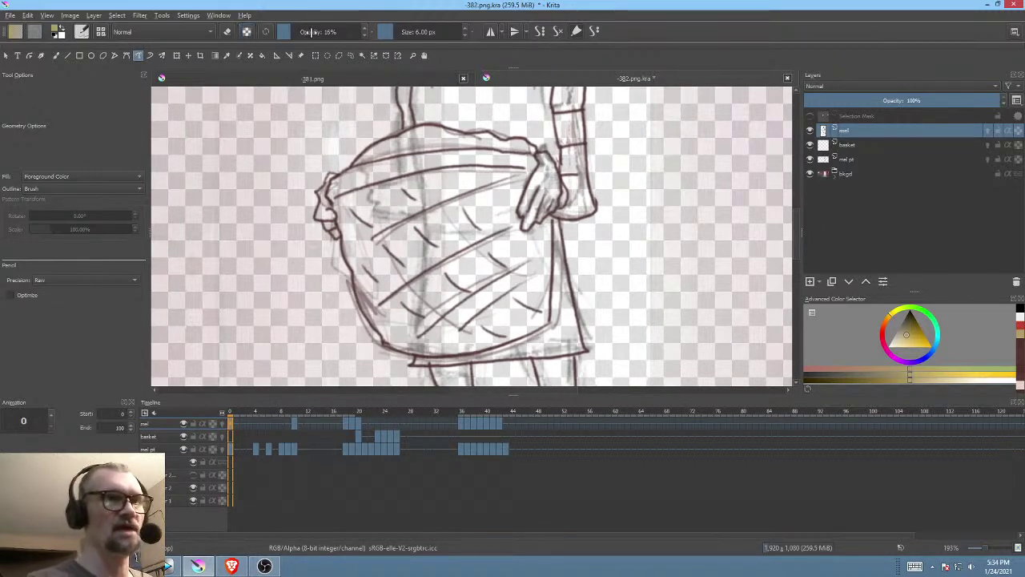
left_click_drag(304, 32, 400, 31)
left_click(169, 32)
left_click(169, 25)
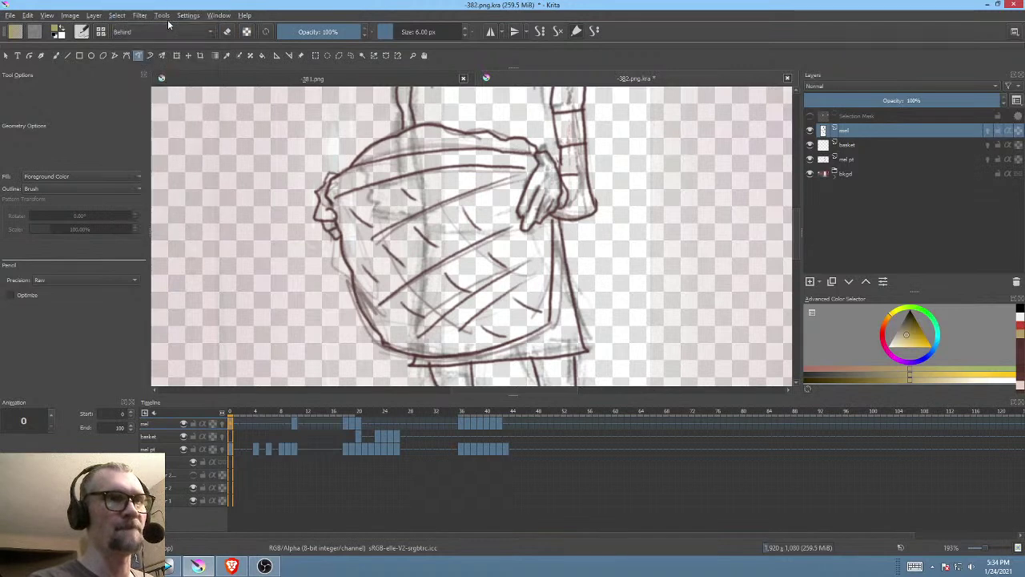
Step: Fill the held basket's rim and upper section with tan behind the line art, around the fingers of both hands
left_click_drag(511, 205, 544, 217)
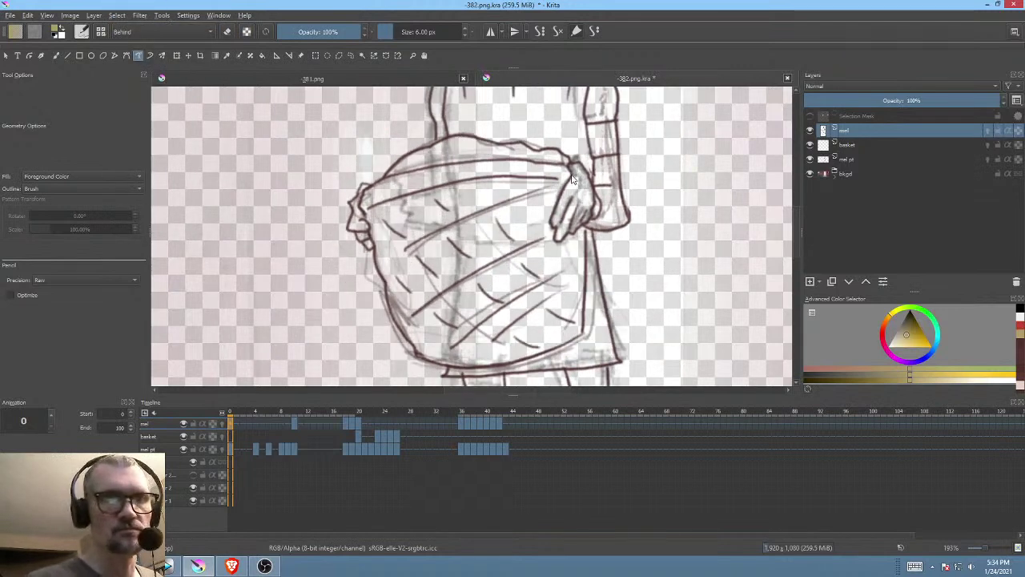
mouse_move(565, 173)
left_mouse_down()
mouse_move(537, 199)
mouse_move(580, 171)
mouse_move(552, 226)
mouse_move(561, 275)
mouse_move(526, 197)
left_mouse_up()
left_click_drag(574, 251, 591, 310)
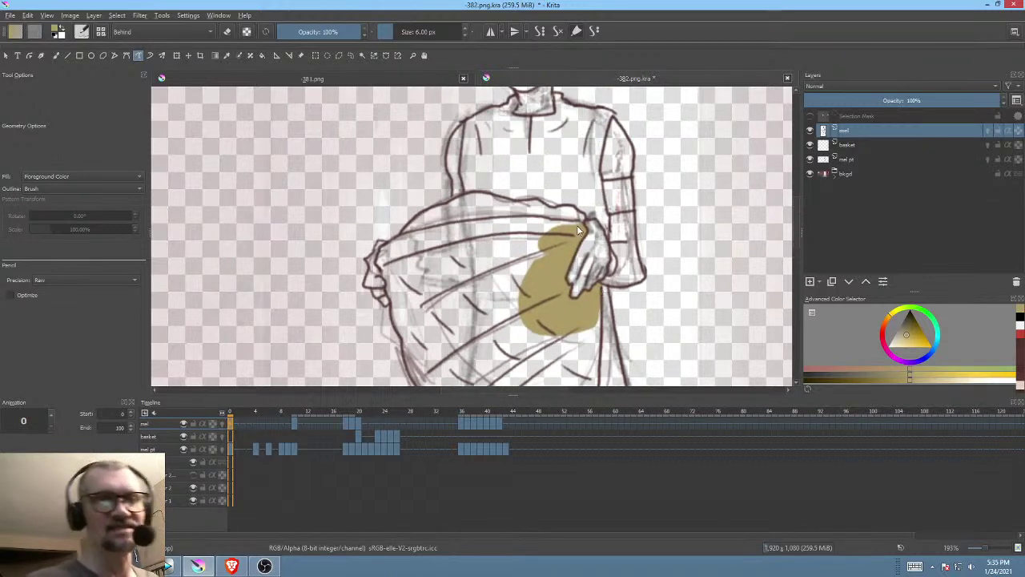
mouse_move(525, 222)
left_mouse_down()
mouse_move(444, 227)
mouse_move(423, 247)
mouse_move(473, 286)
mouse_move(517, 274)
left_mouse_up()
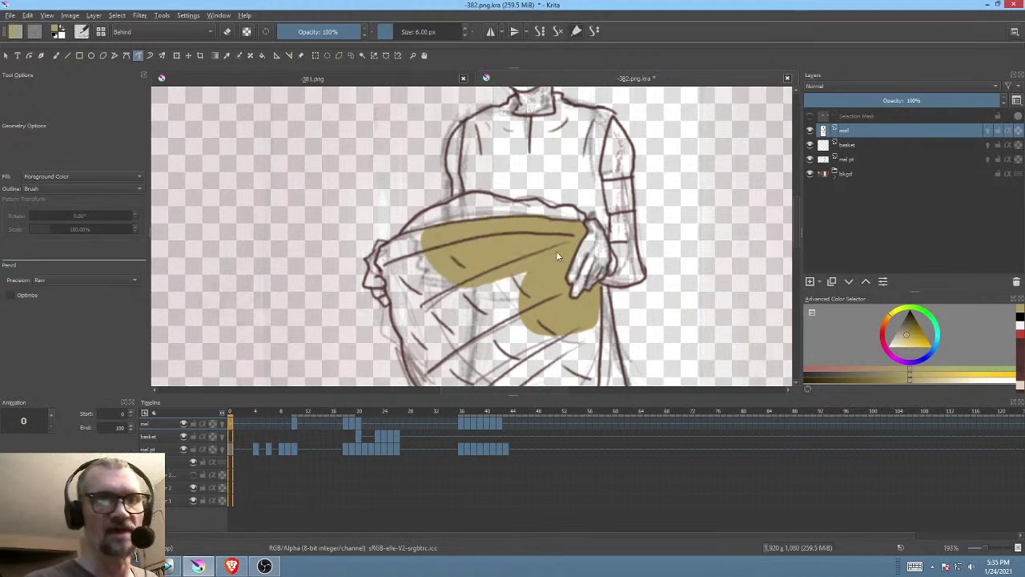
mouse_move(423, 230)
left_mouse_down()
mouse_move(390, 246)
mouse_move(380, 262)
left_mouse_up()
mouse_move(393, 301)
left_mouse_down()
mouse_move(478, 300)
mouse_move(479, 267)
mouse_move(558, 209)
left_mouse_up()
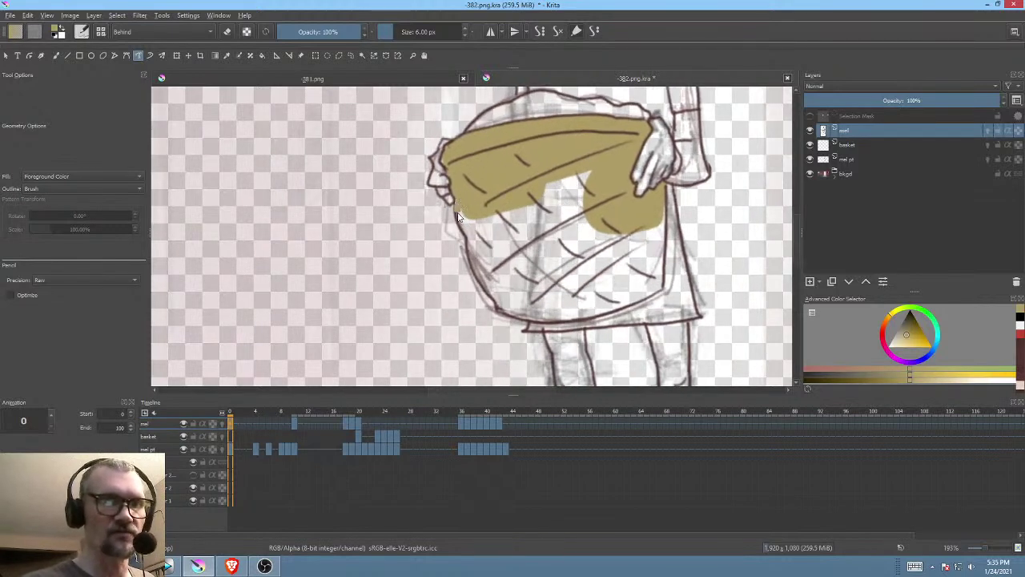
Step: Fill the rest of the held basket with tan down to its bottom edge, closing the remaining gaps
mouse_move(474, 264)
left_mouse_down()
mouse_move(506, 311)
mouse_move(576, 250)
mouse_move(613, 177)
left_mouse_up()
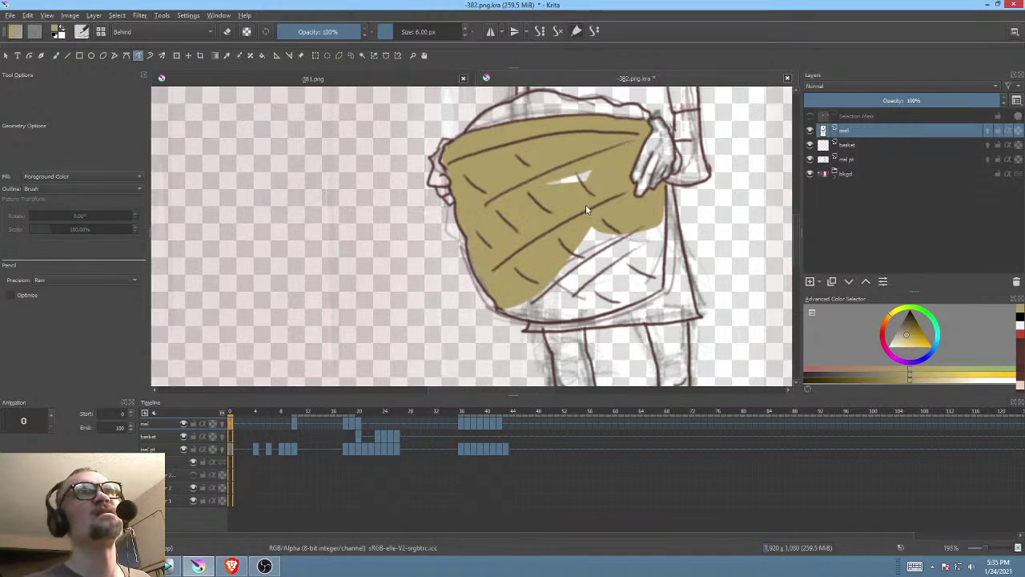
left_click_drag(594, 178, 545, 196)
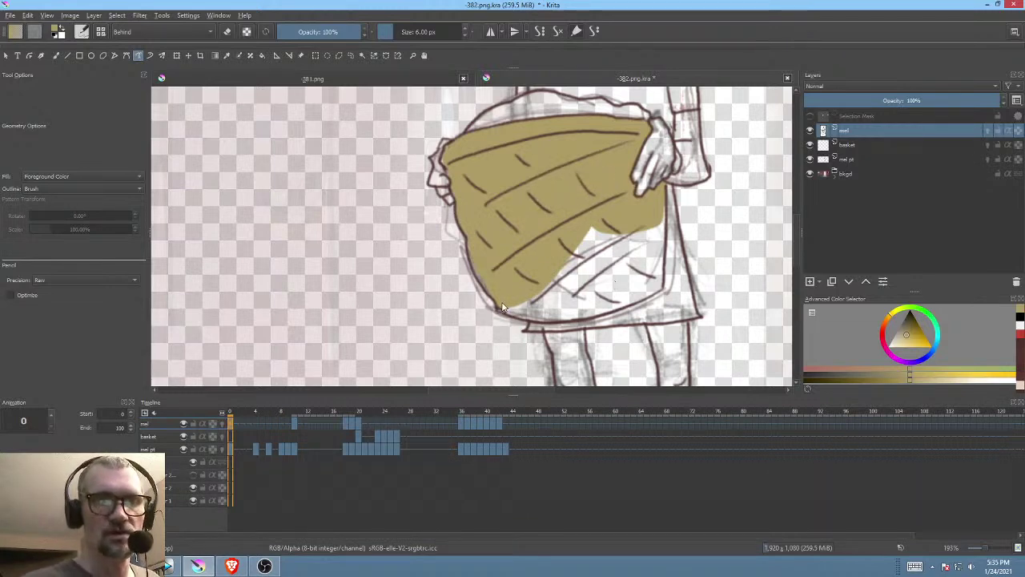
mouse_move(546, 323)
left_mouse_down()
mouse_move(659, 292)
mouse_move(662, 214)
mouse_move(628, 213)
mouse_move(532, 249)
left_mouse_up()
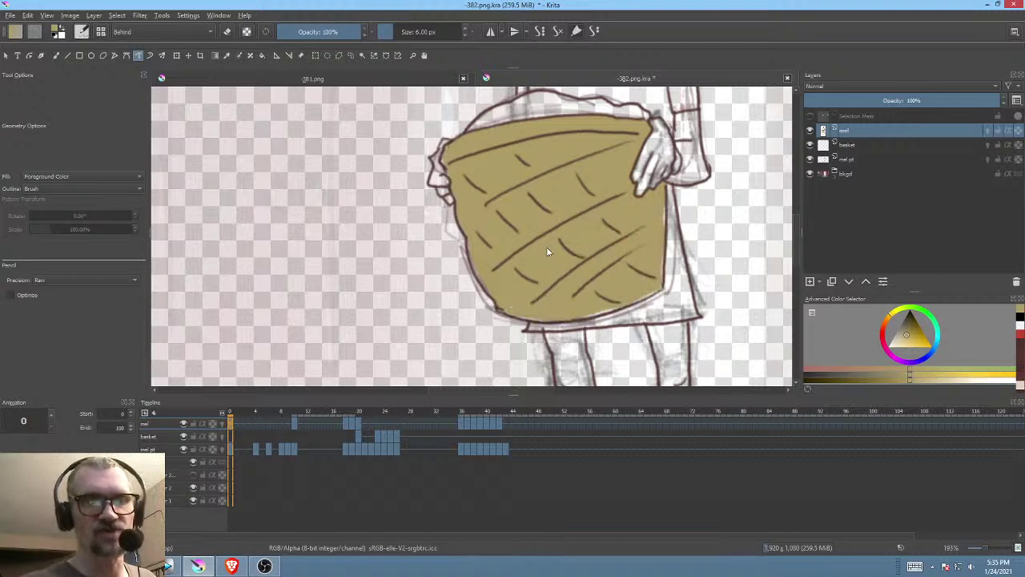
left_click_drag(619, 254, 602, 239)
left_click_drag(565, 303, 600, 298)
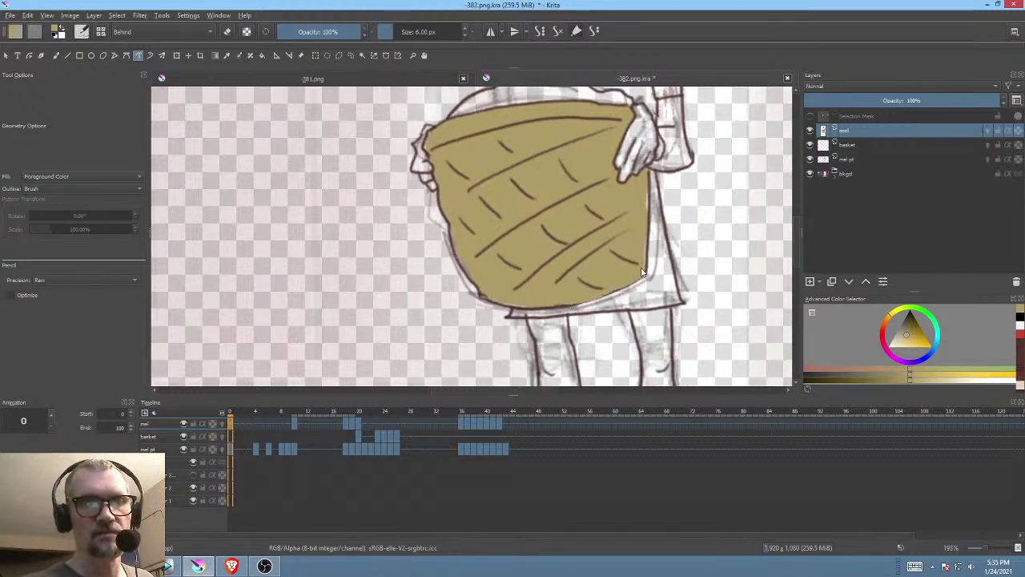
mouse_move(644, 213)
left_mouse_down()
mouse_move(595, 236)
mouse_move(587, 270)
mouse_move(602, 245)
mouse_move(610, 264)
left_mouse_up()
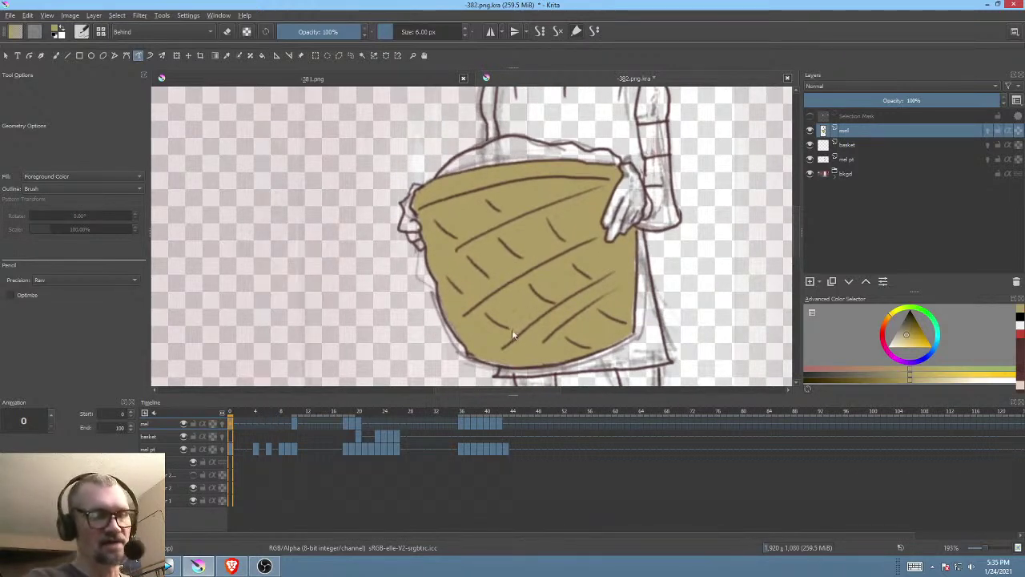
Step: Switch to Vegas Pro, play the edit from the start of shot 381 into shot 382, and return to Krita
key("alt+Tab")
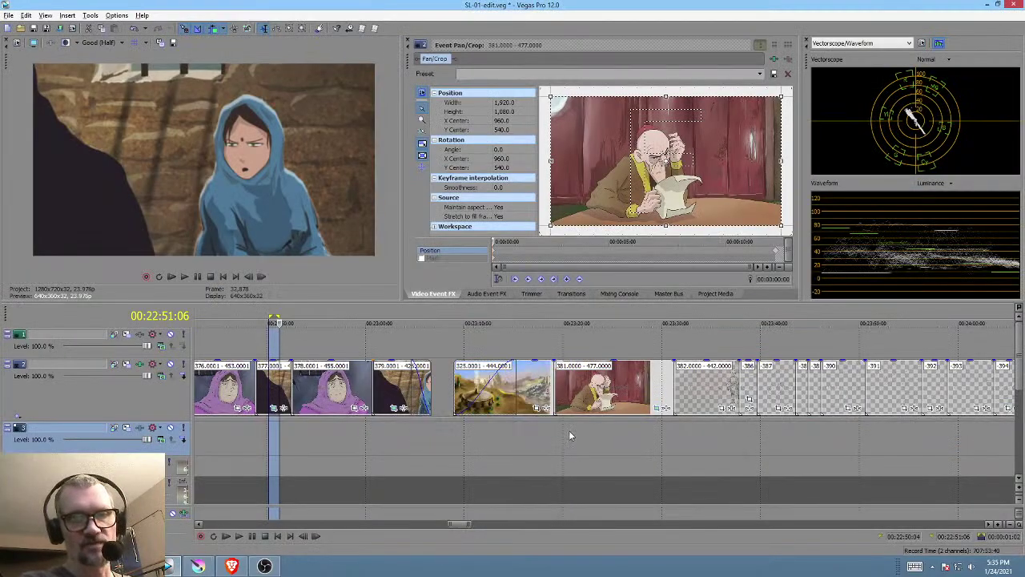
left_click(553, 432)
key("space")
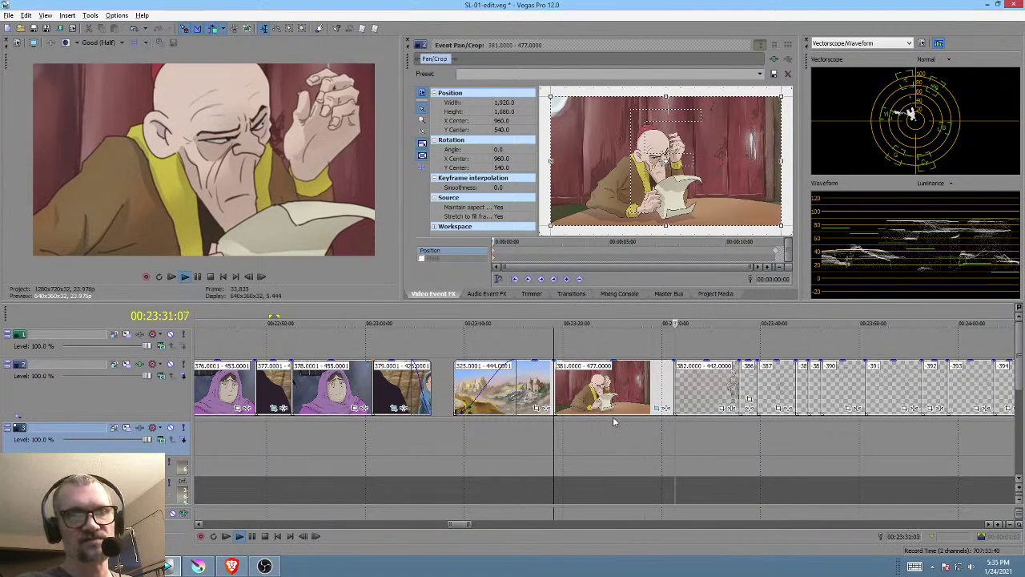
key("space")
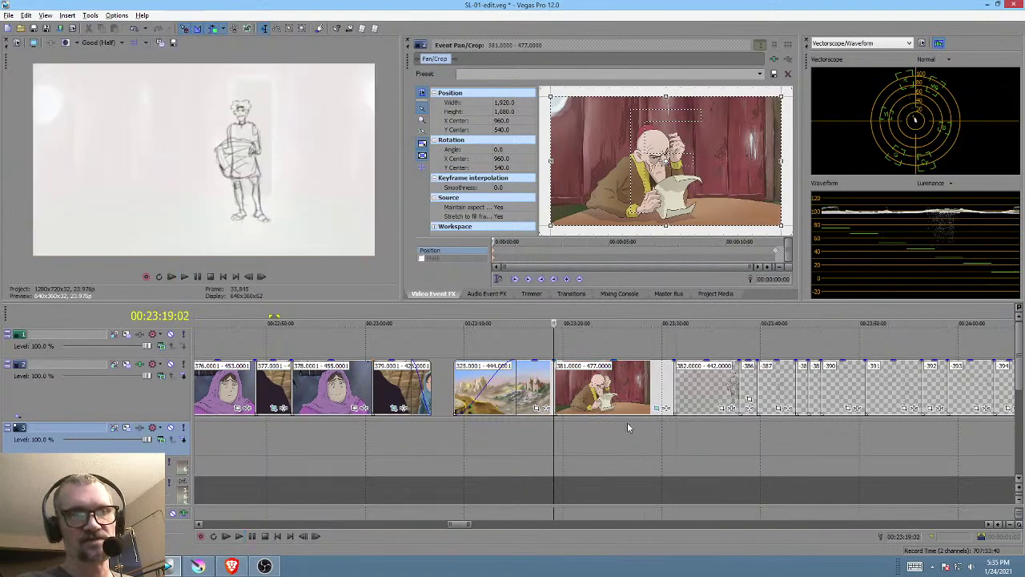
left_click(624, 435)
left_click(198, 567)
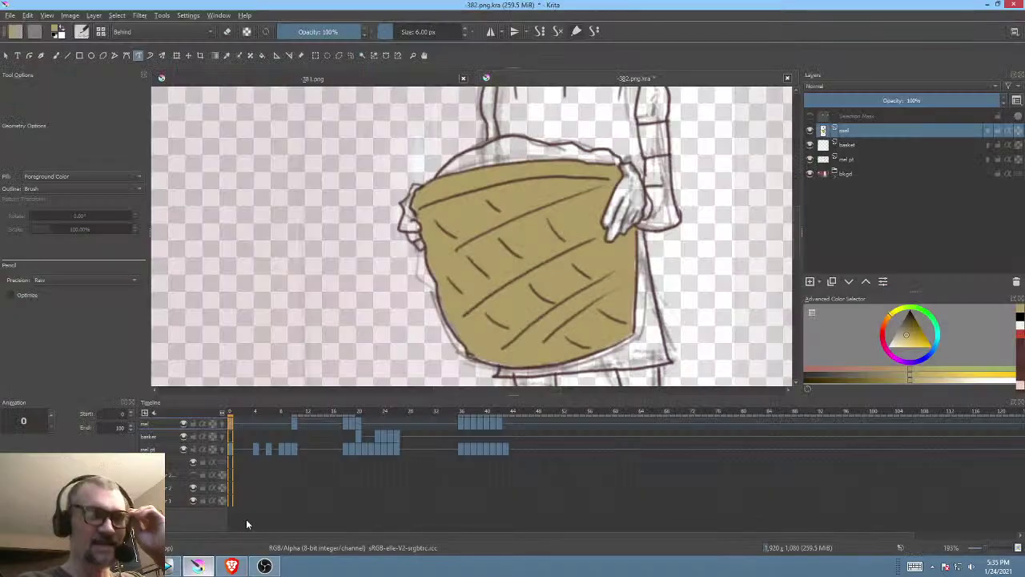
Step: Fill the cloth above the held basket's rim with white behind the line art
mouse_move(645, 257)
left_mouse_down()
mouse_move(645, 239)
mouse_move(653, 268)
left_mouse_up()
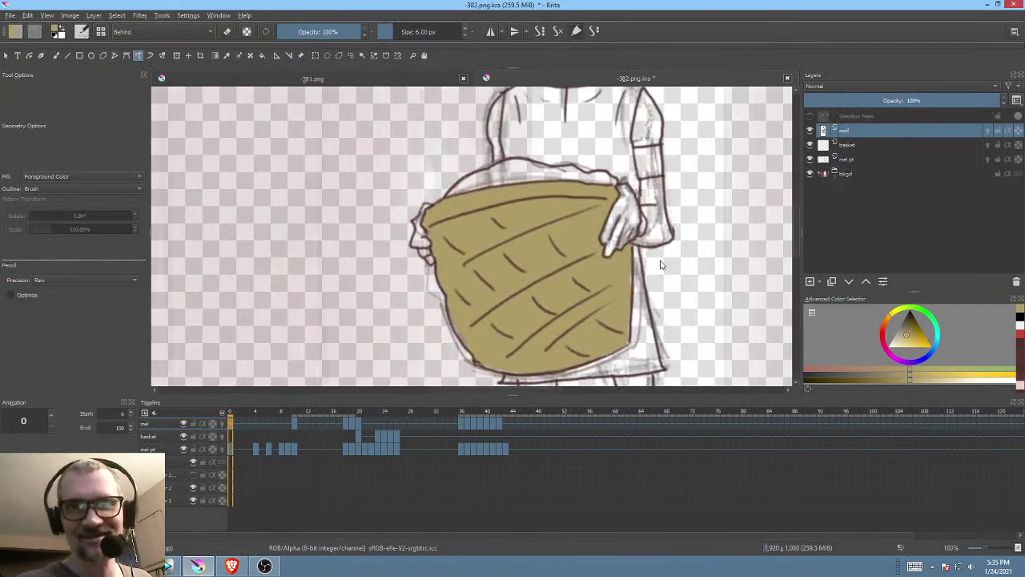
left_click_drag(917, 333, 878, 356)
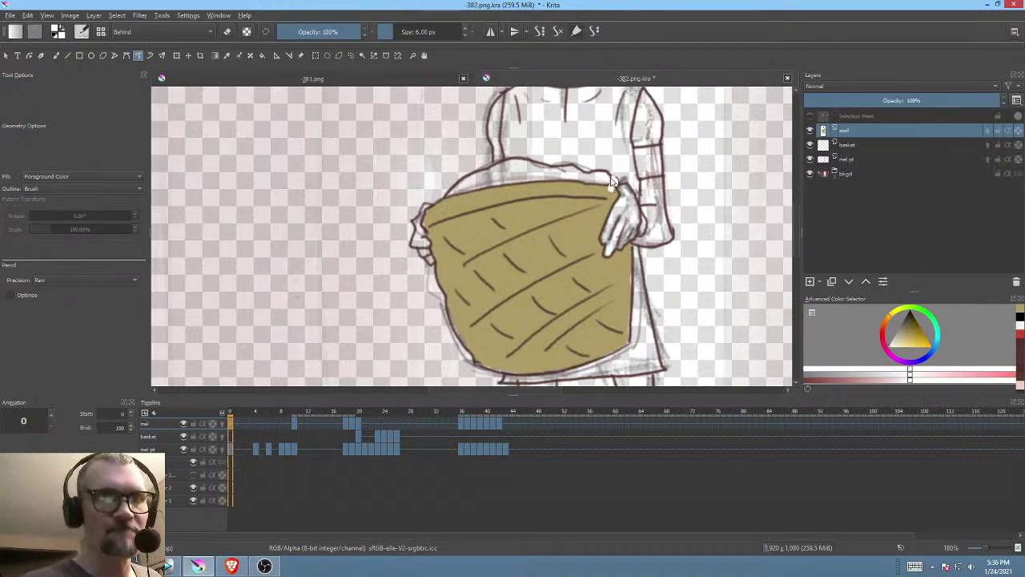
mouse_move(541, 172)
left_mouse_down()
mouse_move(519, 165)
mouse_move(450, 191)
left_mouse_up()
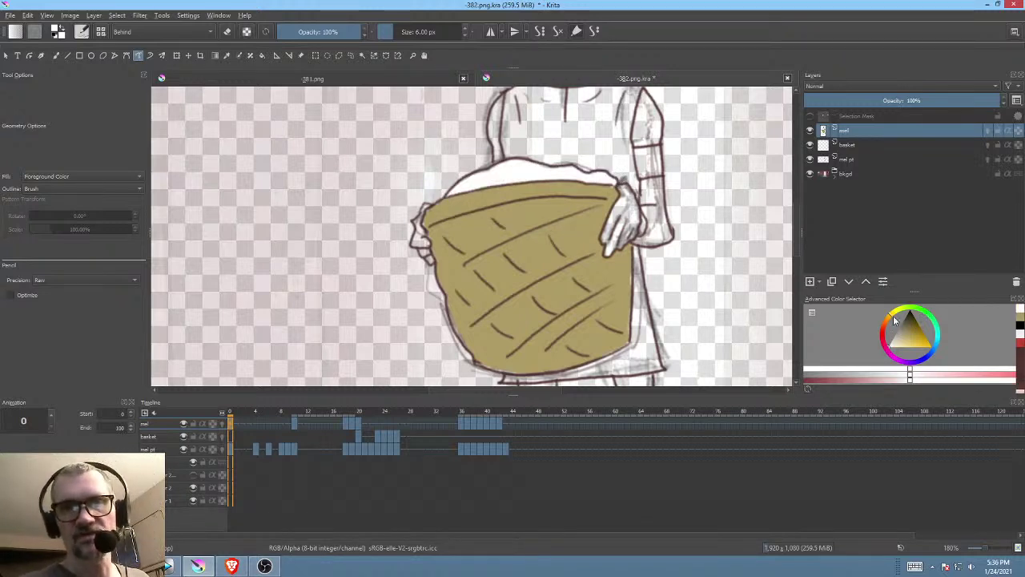
Step: Choose a muted red and try to paint a stripe on the white cloth in Color blending mode
left_click(881, 333)
left_click_drag(908, 327, 913, 339)
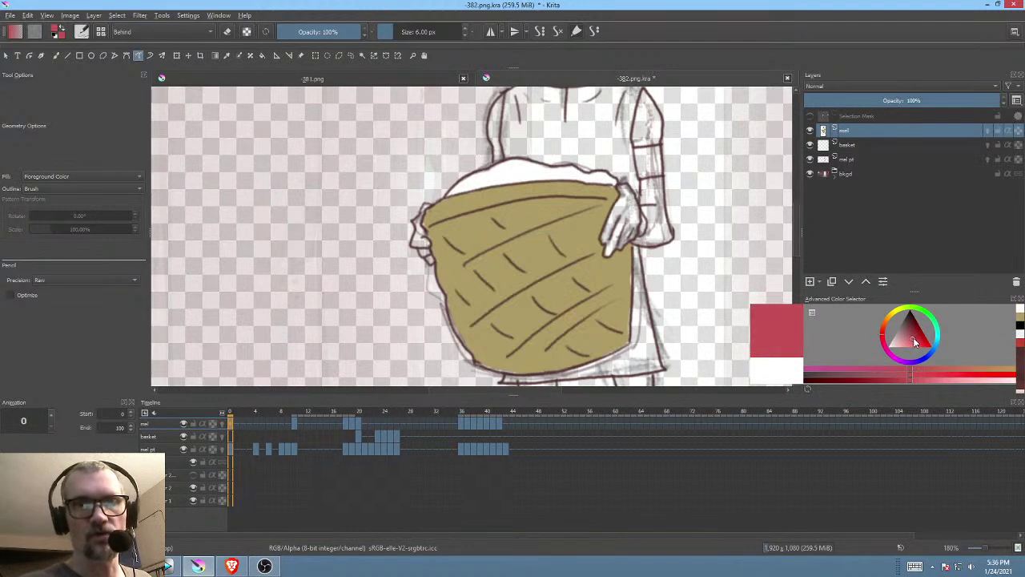
left_click(186, 32)
left_click(176, 43)
mouse_move(545, 149)
left_mouse_down()
mouse_move(525, 192)
mouse_move(550, 154)
left_mouse_up()
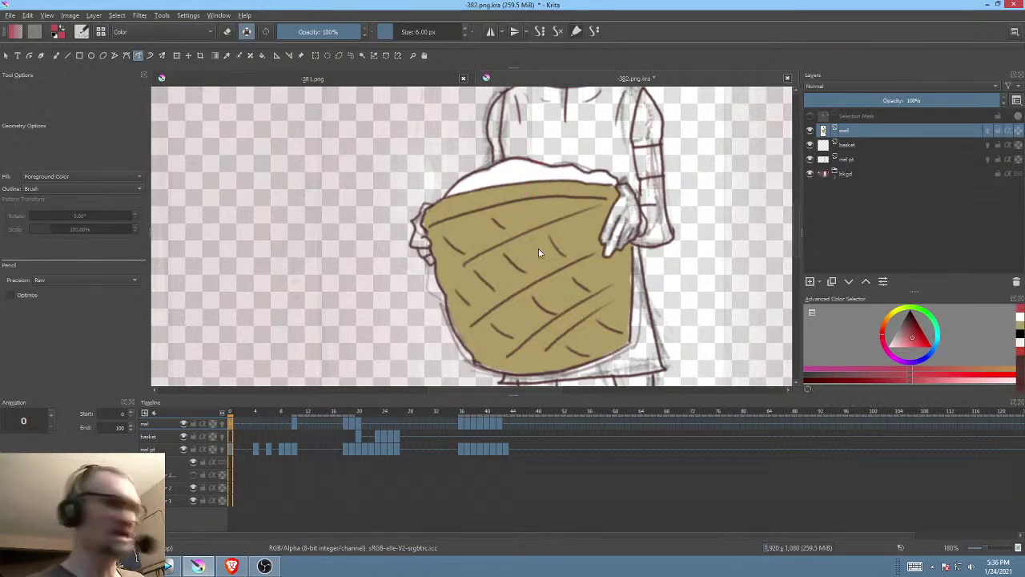
Step: Set the blending mode to Normal and draw two curved red stripes on the white cloth in the basket
left_click(153, 34)
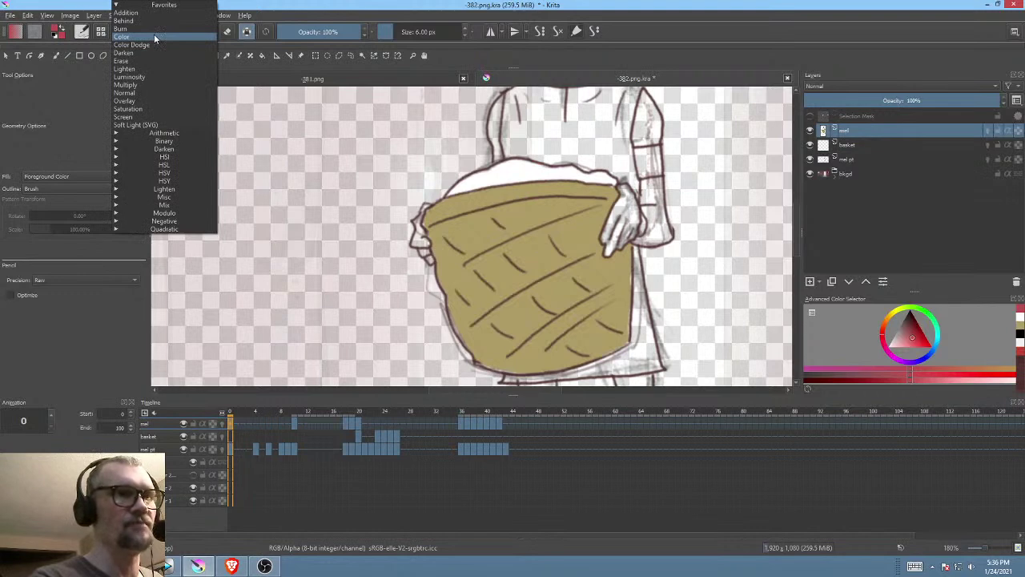
left_click(150, 93)
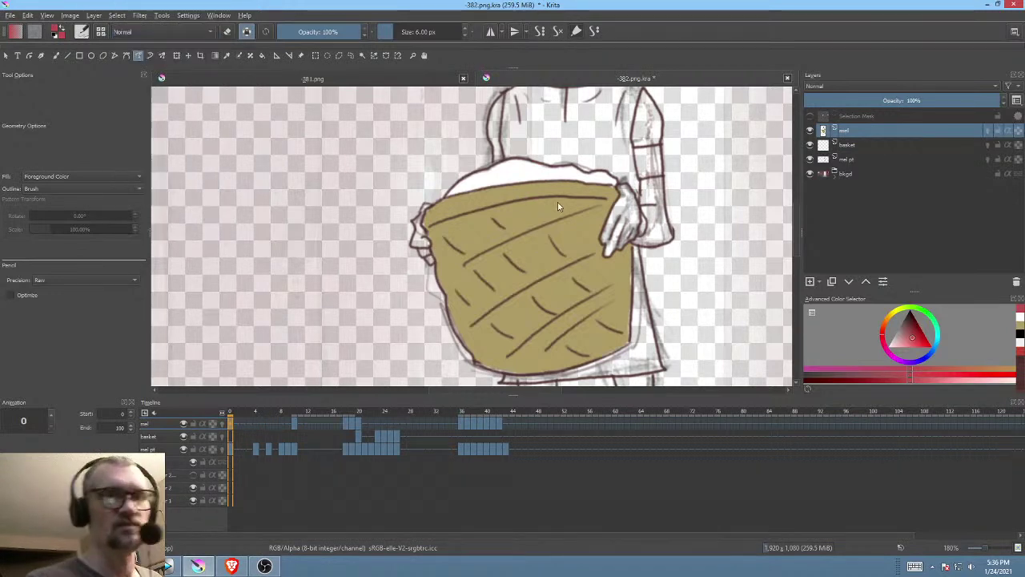
scroll(613, 161, "up", 5)
mouse_move(548, 216)
left_mouse_down()
mouse_move(537, 244)
mouse_move(545, 250)
mouse_move(574, 207)
mouse_move(505, 230)
mouse_move(500, 248)
mouse_move(516, 244)
mouse_move(534, 212)
left_mouse_up()
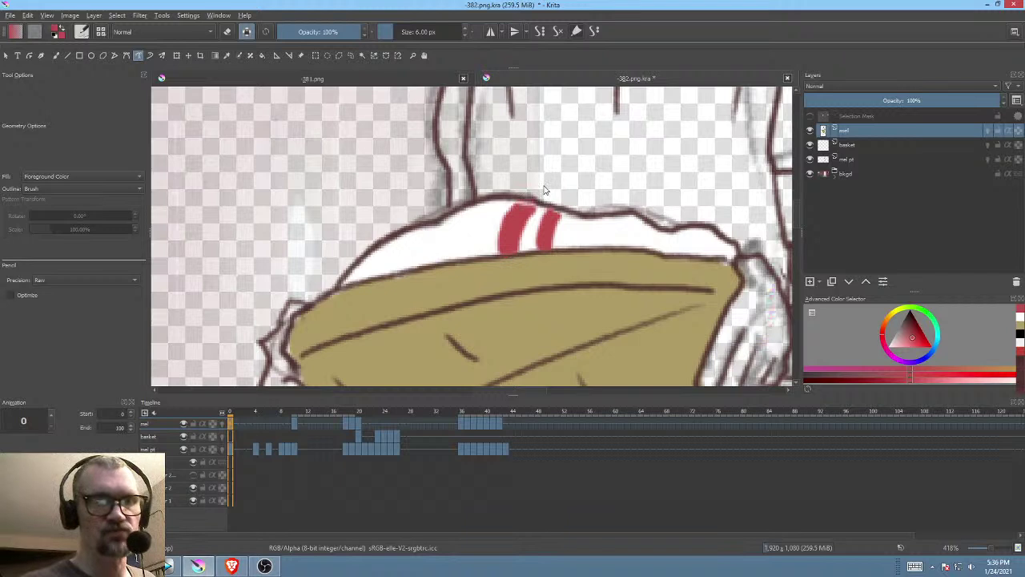
left_click_drag(551, 248, 570, 210)
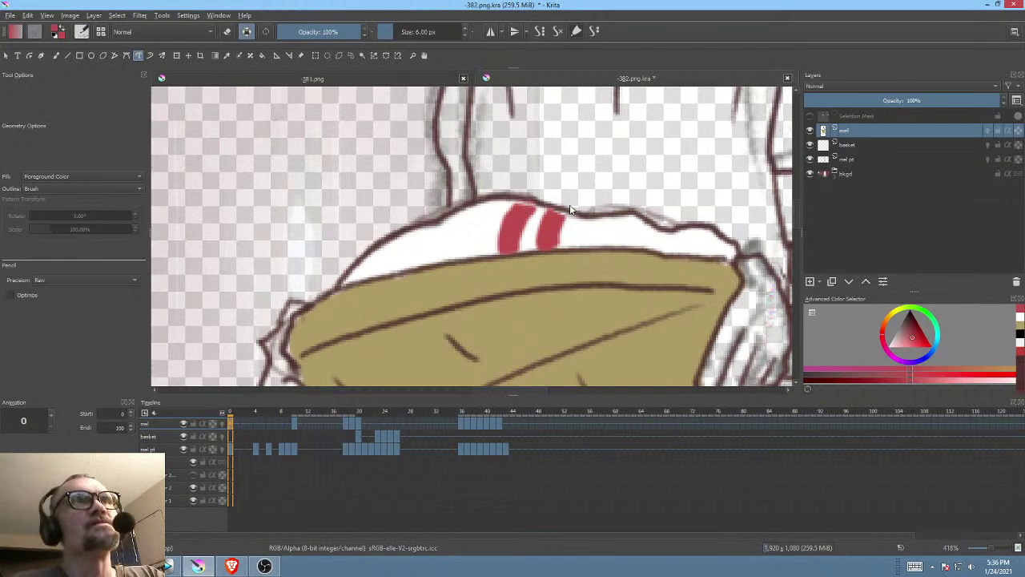
scroll(571, 210, "down", 2)
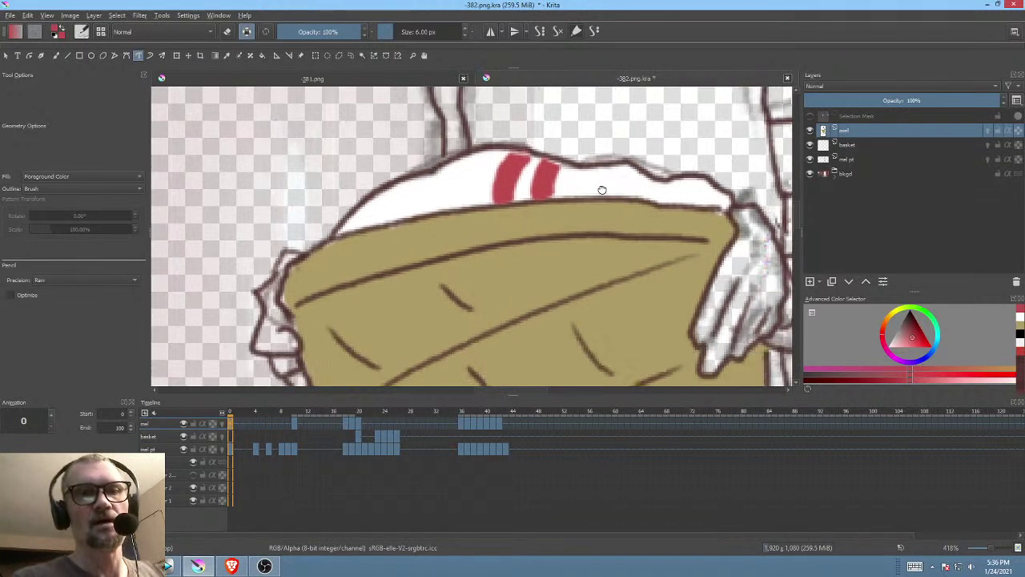
scroll(594, 219, "down", 3)
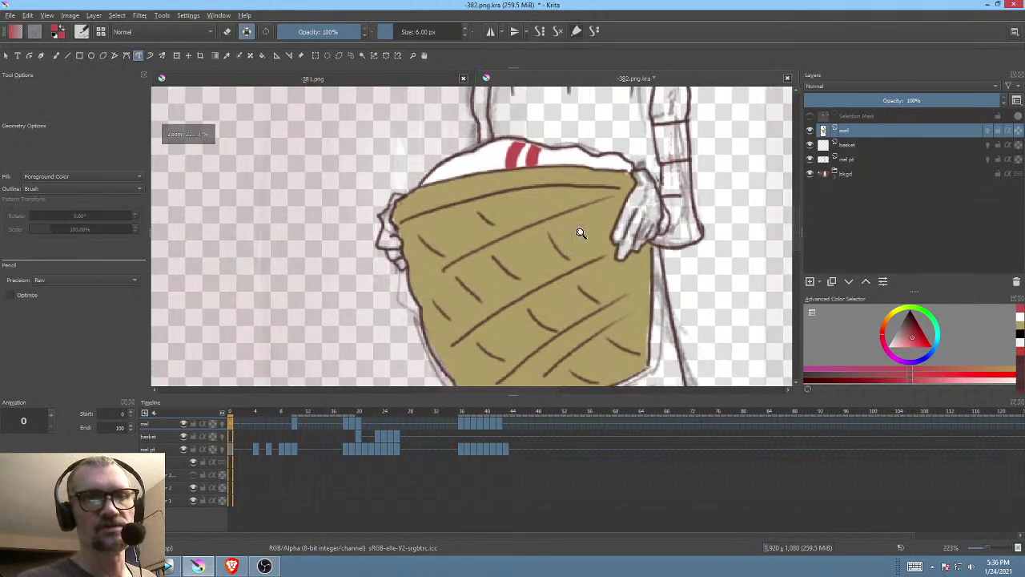
Step: Scrub from frame 0 to frame 9 to examine the coloured basket with the character
left_click_drag(240, 414, 287, 415)
left_click_drag(629, 173, 560, 266)
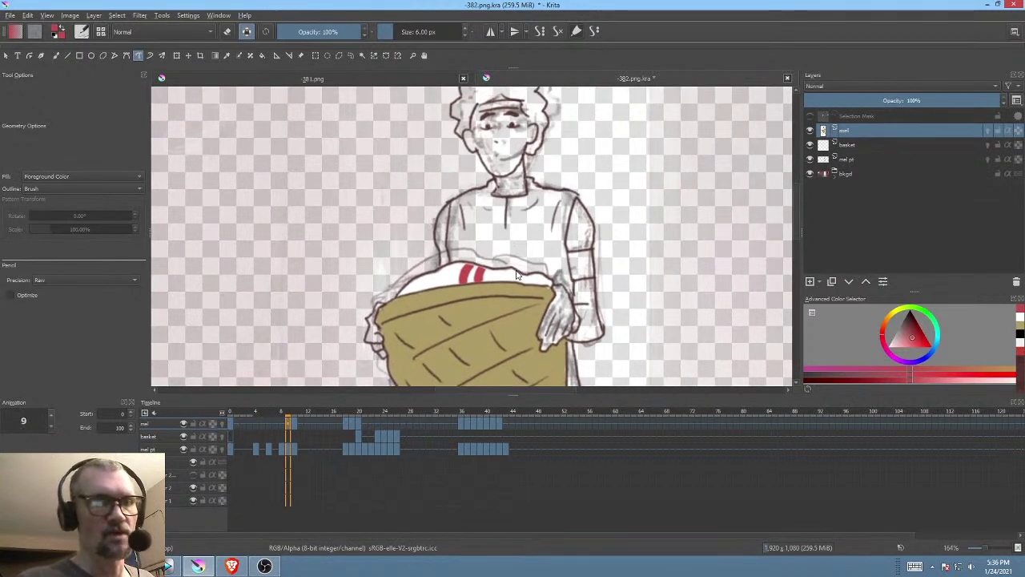
Step: Sample the tan from the basket in frame 1 and, in Behind blending mode, paint the basket area beside the near hand in frame 10
mouse_move(276, 409)
left_mouse_down()
mouse_move(261, 411)
mouse_move(293, 417)
mouse_move(257, 413)
mouse_move(294, 418)
mouse_move(238, 417)
left_mouse_up()
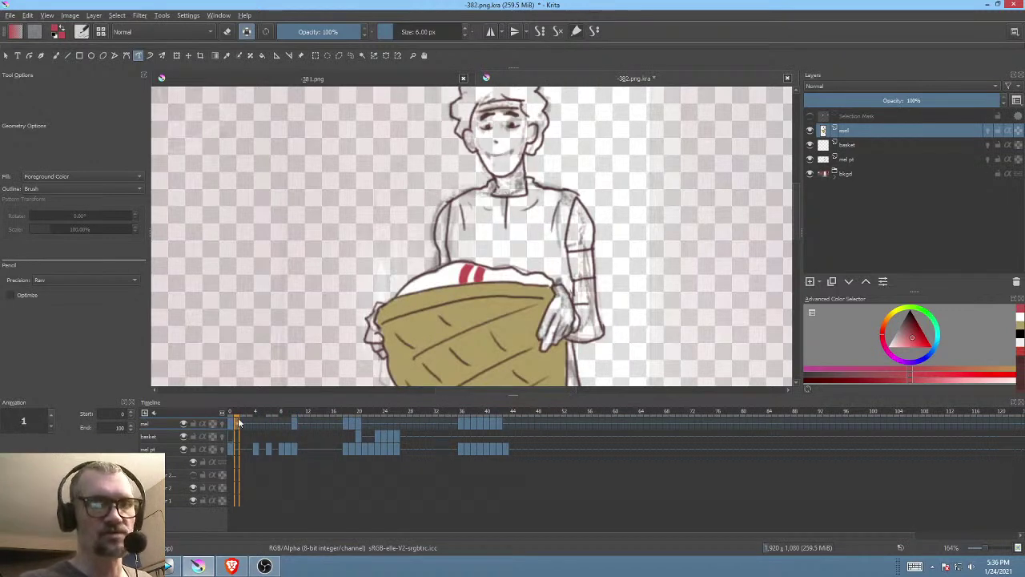
left_click(482, 309, "ctrl")
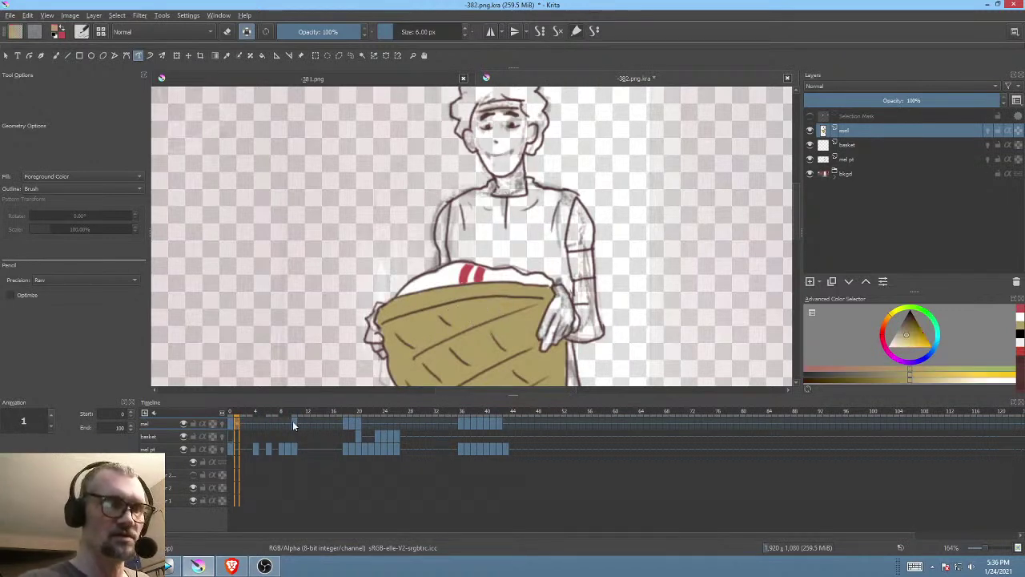
left_click(293, 421)
left_click_drag(561, 209, 611, 194)
scroll(571, 271, "up", 4)
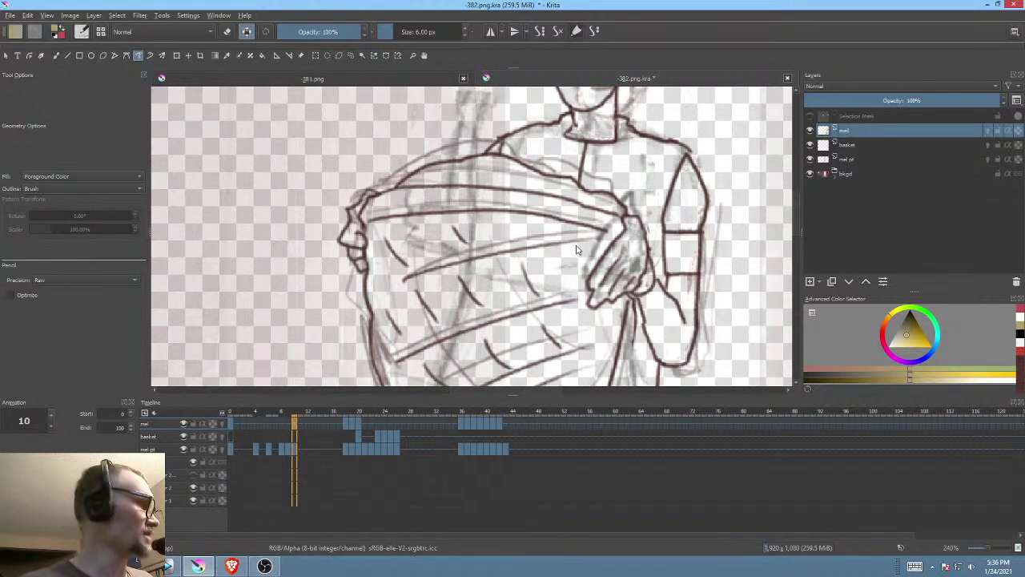
left_click(245, 32)
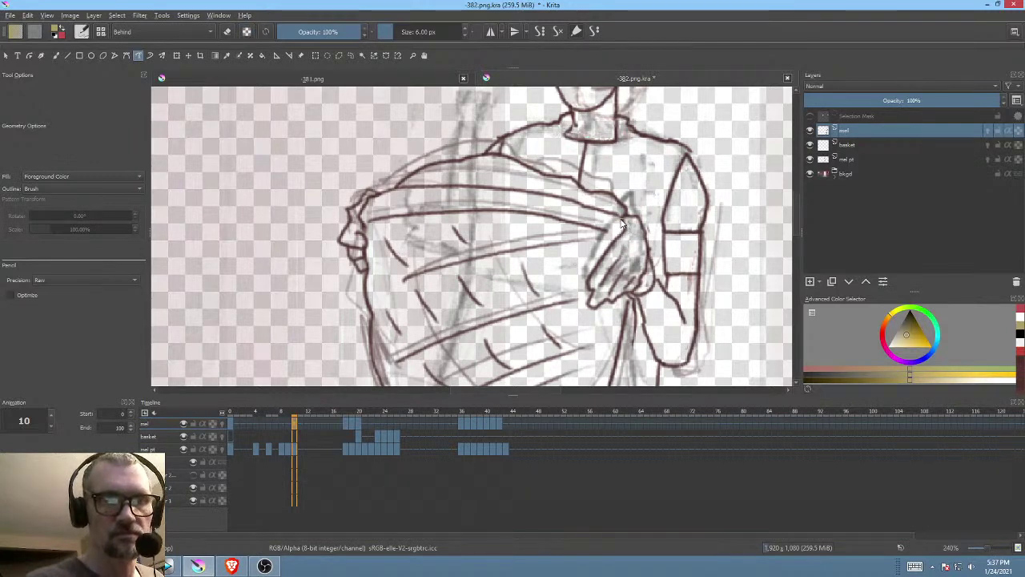
left_click_drag(620, 228, 593, 269)
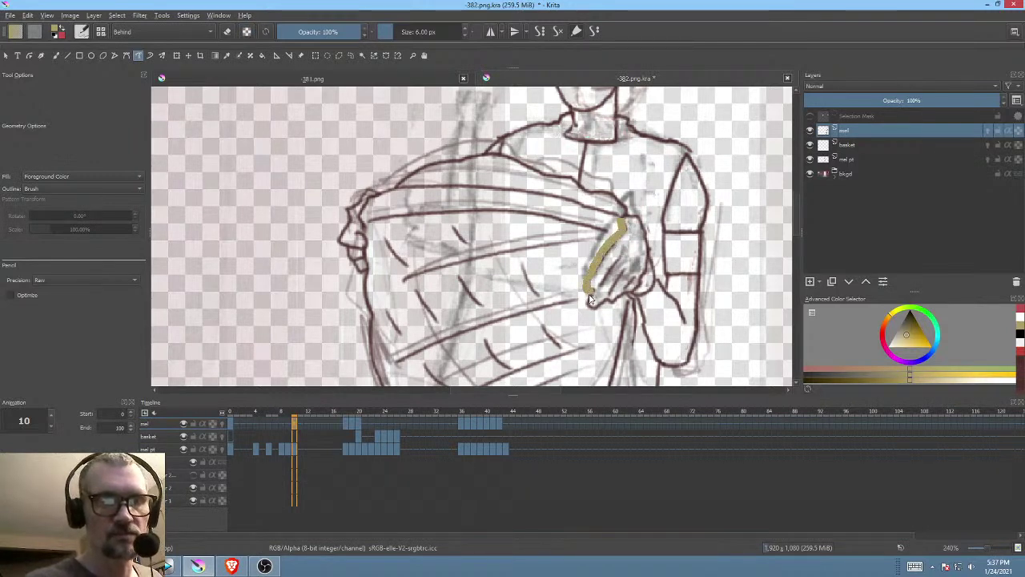
mouse_move(602, 309)
left_mouse_down()
mouse_move(614, 311)
mouse_move(614, 337)
mouse_move(495, 308)
mouse_move(575, 215)
mouse_move(620, 223)
mouse_move(671, 266)
left_mouse_up()
mouse_move(618, 231)
left_mouse_down()
mouse_move(503, 223)
mouse_move(501, 250)
mouse_move(511, 280)
mouse_move(538, 301)
mouse_move(586, 288)
mouse_move(606, 306)
left_mouse_up()
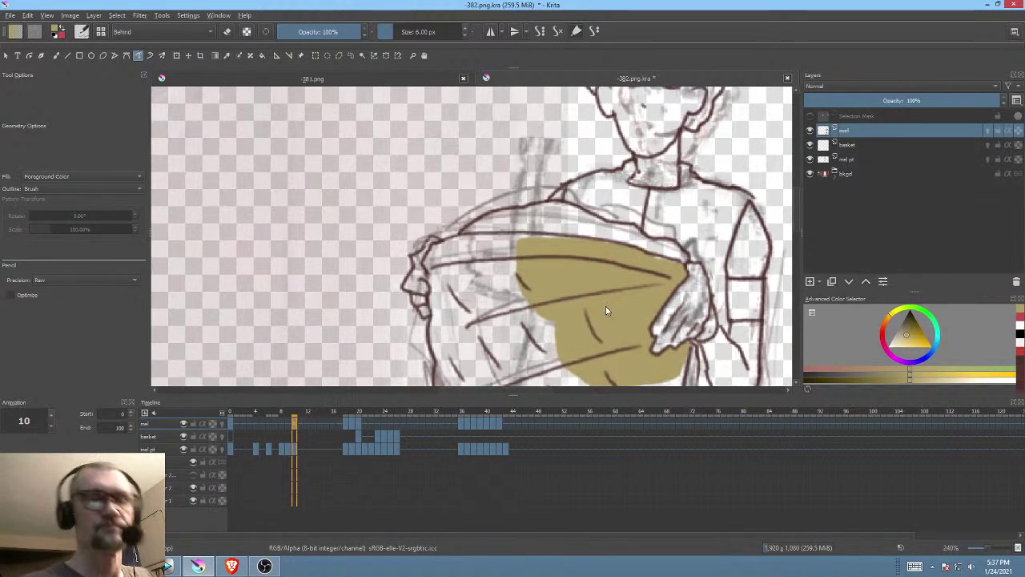
Step: Fill the remaining rim, side and lower body of the basket in frame 10 with tan behind the line art
left_click_drag(527, 237, 458, 244)
mouse_move(440, 281)
left_mouse_down()
mouse_move(466, 302)
mouse_move(659, 176)
left_mouse_up()
left_click_drag(769, 151, 696, 231)
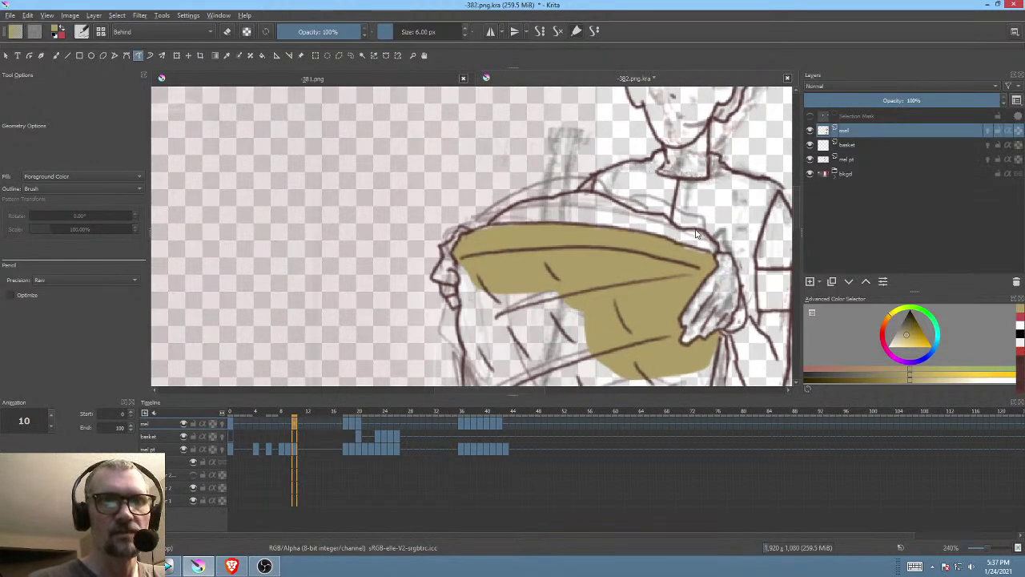
left_click_drag(648, 294, 521, 197)
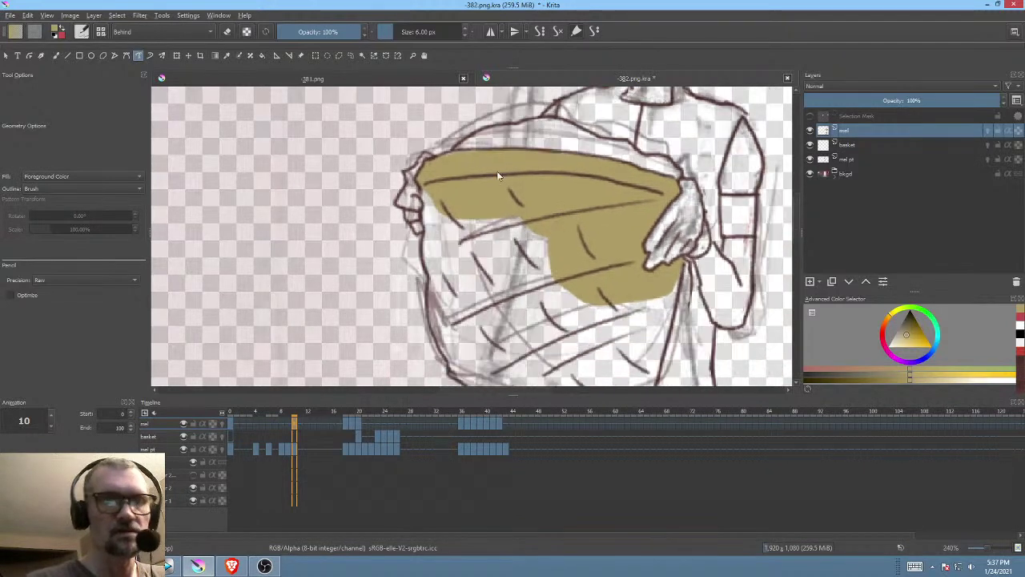
mouse_move(426, 240)
left_mouse_down()
mouse_move(426, 272)
mouse_move(578, 200)
left_mouse_up()
left_click_drag(572, 272, 590, 189)
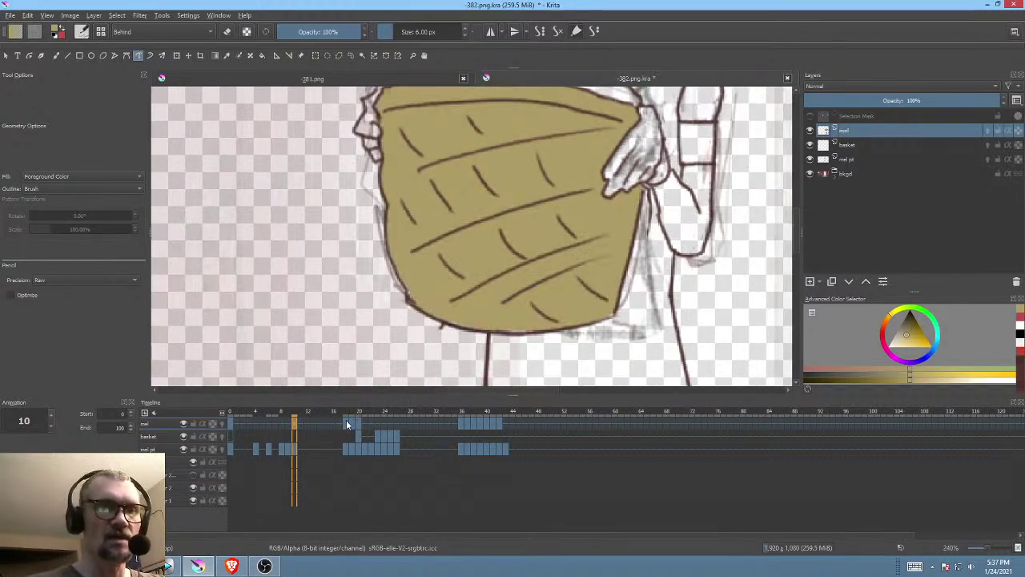
Step: In frame 18, fill the upper part of the basket between the two hands with tan, following the fingers
left_click(347, 425)
left_click_drag(617, 247, 506, 350)
mouse_move(616, 274)
left_mouse_down()
mouse_move(648, 242)
mouse_move(611, 218)
mouse_move(446, 199)
mouse_move(448, 210)
mouse_move(416, 224)
mouse_move(453, 234)
left_mouse_up()
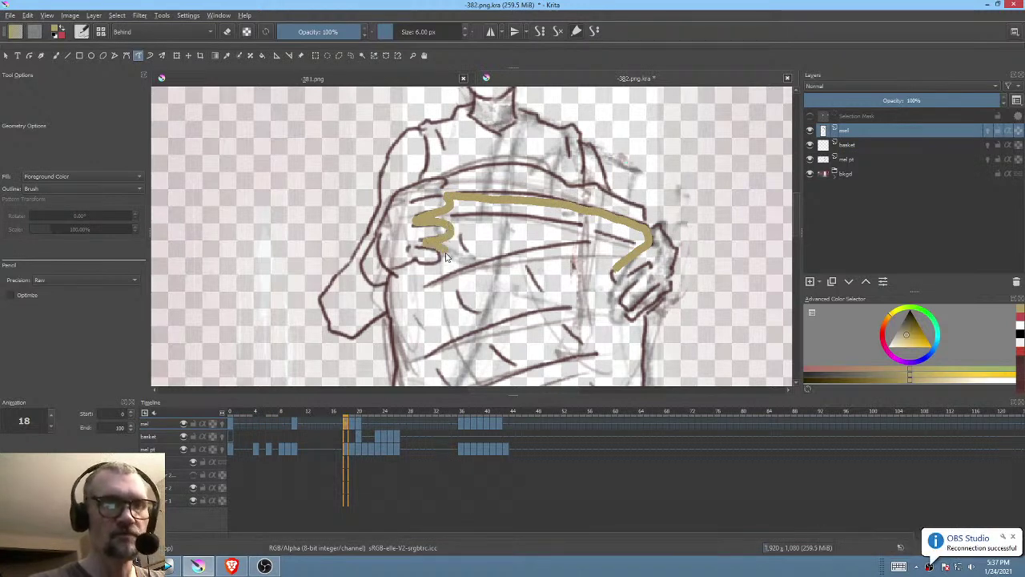
mouse_move(442, 270)
left_mouse_down()
mouse_move(583, 296)
mouse_move(635, 252)
left_mouse_up()
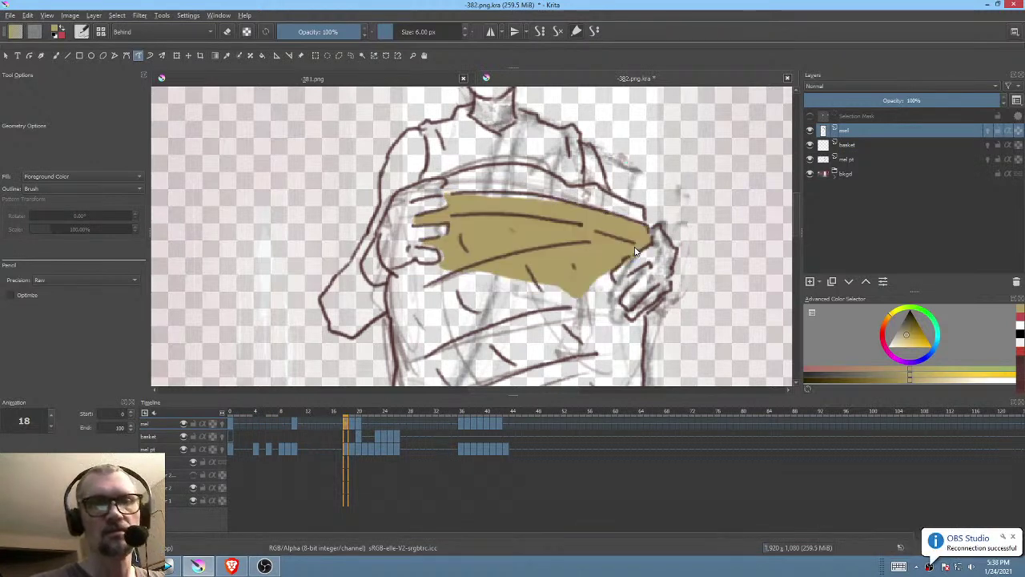
mouse_move(573, 201)
left_mouse_down()
mouse_move(506, 199)
mouse_move(502, 233)
left_mouse_up()
left_click_drag(561, 265, 640, 206)
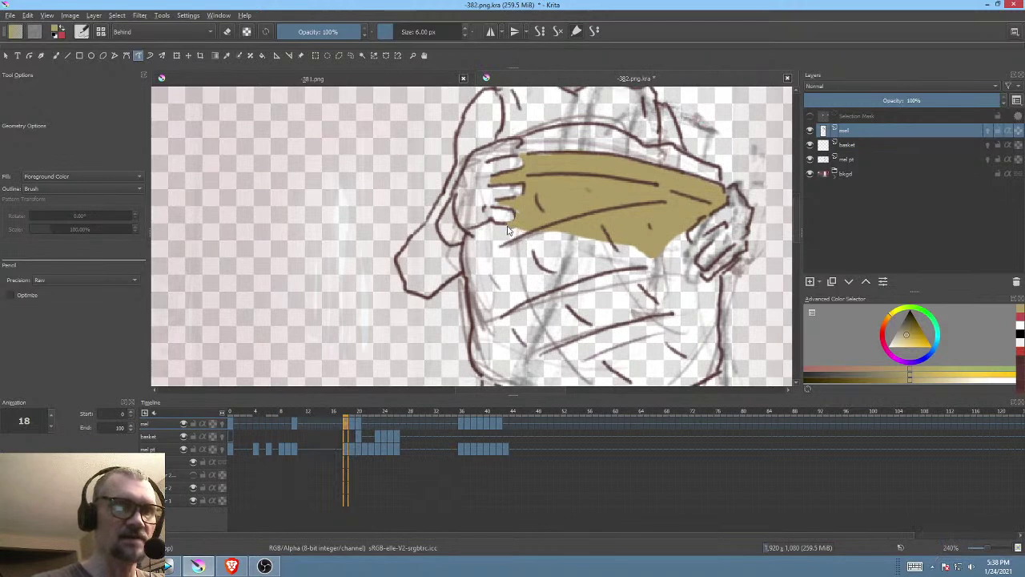
Step: Fill the sides and lower body of the basket in frame 18 with tan down to its bottom outline
mouse_move(477, 233)
left_mouse_down()
mouse_move(466, 258)
mouse_move(509, 281)
mouse_move(545, 254)
mouse_move(563, 157)
left_mouse_up()
mouse_move(486, 201)
left_mouse_down()
mouse_move(515, 240)
mouse_move(652, 123)
left_mouse_up()
mouse_move(564, 124)
left_mouse_down()
mouse_move(546, 149)
mouse_move(589, 135)
left_mouse_up()
mouse_move(471, 268)
left_mouse_down()
mouse_move(481, 300)
mouse_move(517, 309)
mouse_move(592, 253)
mouse_move(560, 228)
left_mouse_up()
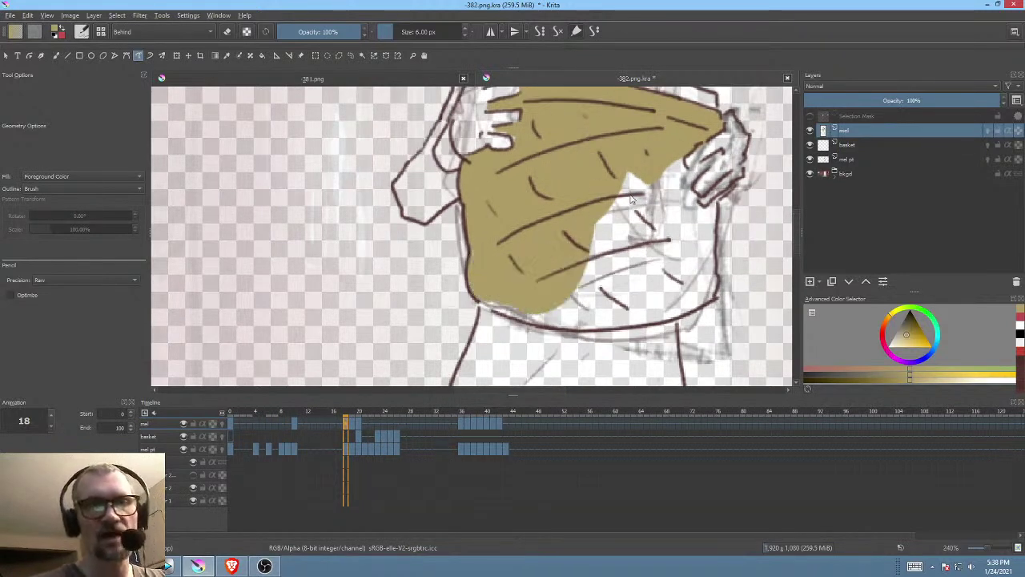
mouse_move(646, 191)
left_mouse_down()
mouse_move(670, 178)
mouse_move(648, 206)
mouse_move(606, 190)
mouse_move(590, 209)
left_mouse_up()
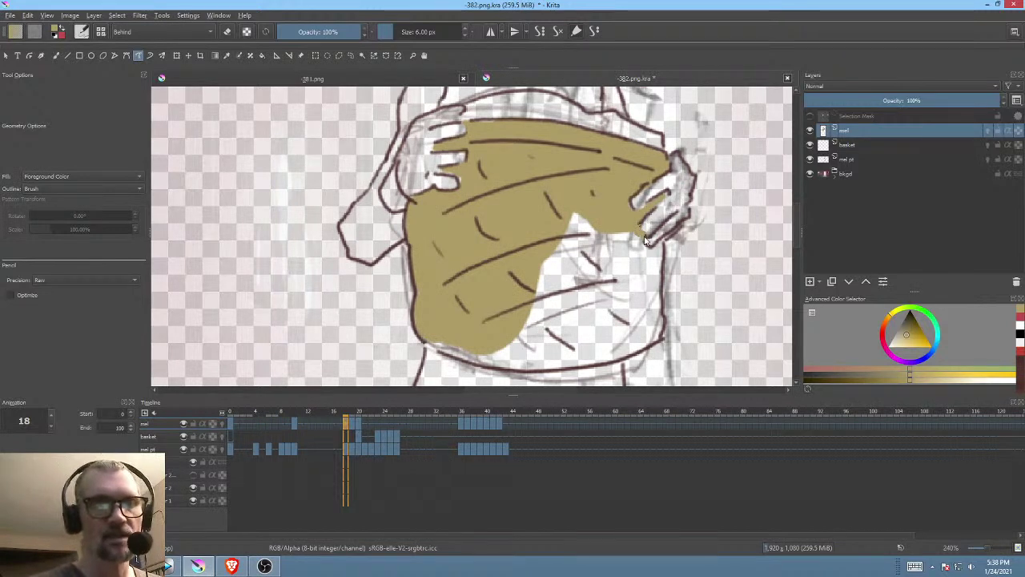
mouse_move(663, 251)
left_mouse_down()
mouse_move(661, 321)
mouse_move(629, 354)
mouse_move(553, 221)
mouse_move(579, 206)
mouse_move(586, 169)
left_mouse_up()
mouse_move(439, 305)
left_mouse_down()
mouse_move(485, 330)
mouse_move(558, 334)
mouse_move(625, 324)
mouse_move(653, 303)
left_mouse_up()
mouse_move(525, 194)
left_mouse_down()
mouse_move(515, 204)
mouse_move(530, 166)
left_mouse_up()
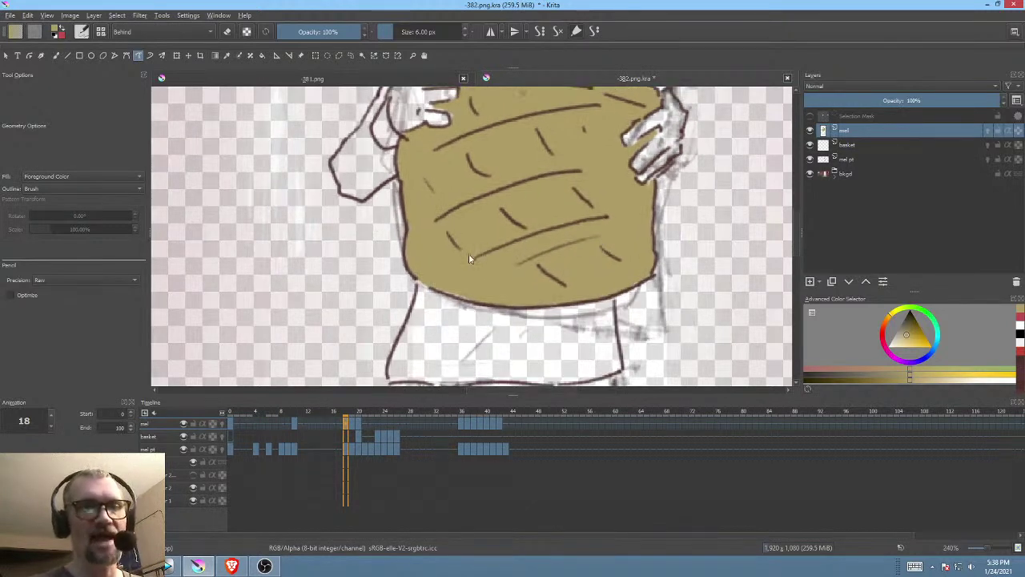
left_click_drag(476, 344, 471, 337)
Step: In frame 19, paint tan on the basket's rim section above the forearm and on its body below the arm
left_click(351, 425)
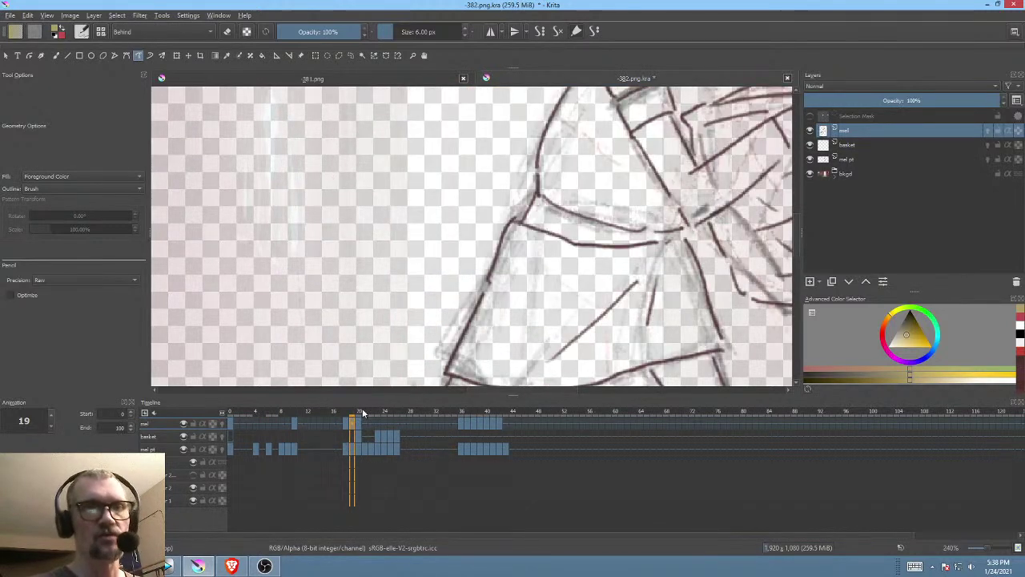
left_click_drag(531, 295, 360, 345)
mouse_move(558, 320)
left_mouse_down()
mouse_move(451, 342)
mouse_move(467, 344)
left_mouse_up()
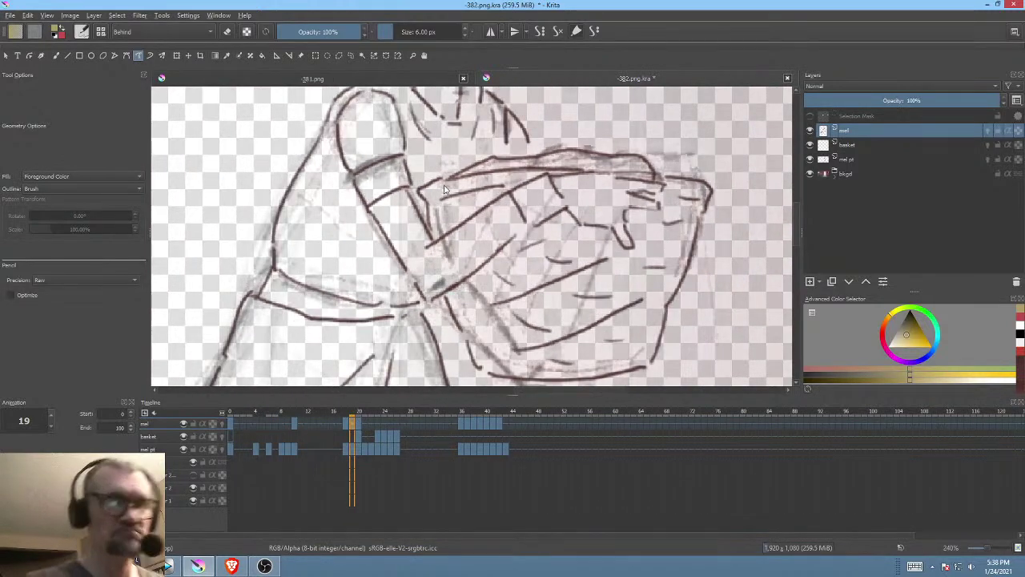
mouse_move(544, 170)
left_mouse_down()
mouse_move(449, 185)
mouse_move(429, 210)
mouse_move(435, 242)
mouse_move(601, 149)
left_mouse_up()
mouse_move(610, 204)
left_mouse_down()
mouse_move(596, 186)
mouse_move(479, 271)
left_mouse_up()
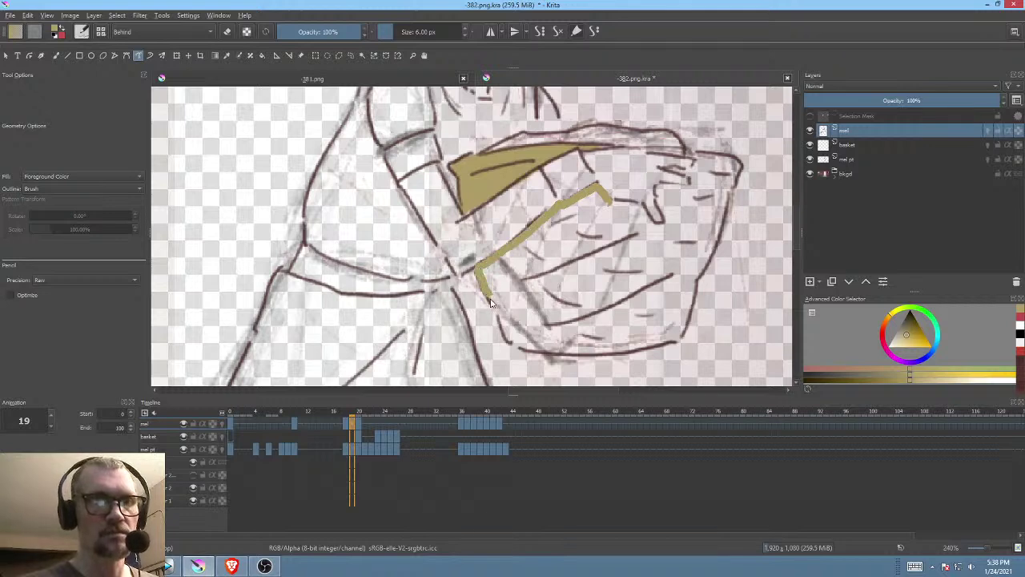
mouse_move(497, 323)
left_mouse_down()
mouse_move(521, 350)
mouse_move(613, 218)
mouse_move(607, 212)
mouse_move(636, 256)
mouse_move(568, 317)
mouse_move(570, 258)
mouse_move(559, 258)
mouse_move(500, 340)
mouse_move(618, 330)
mouse_move(641, 306)
mouse_move(600, 231)
left_mouse_up()
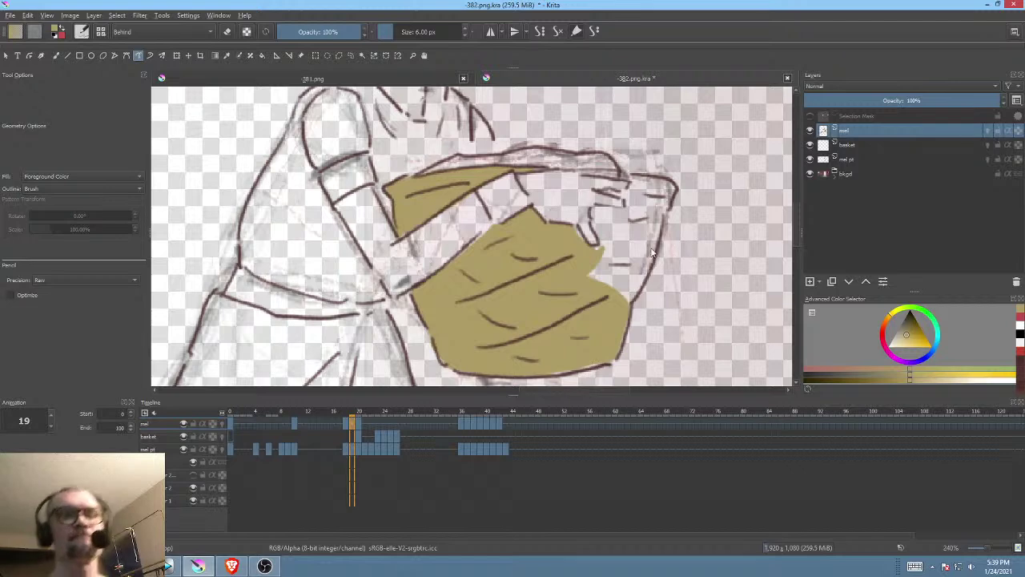
Step: Fill the far end of the basket around the fingers in frame 19 with tan and close the small leftover gaps
left_click_drag(664, 247, 647, 295)
left_click_drag(585, 299, 593, 321)
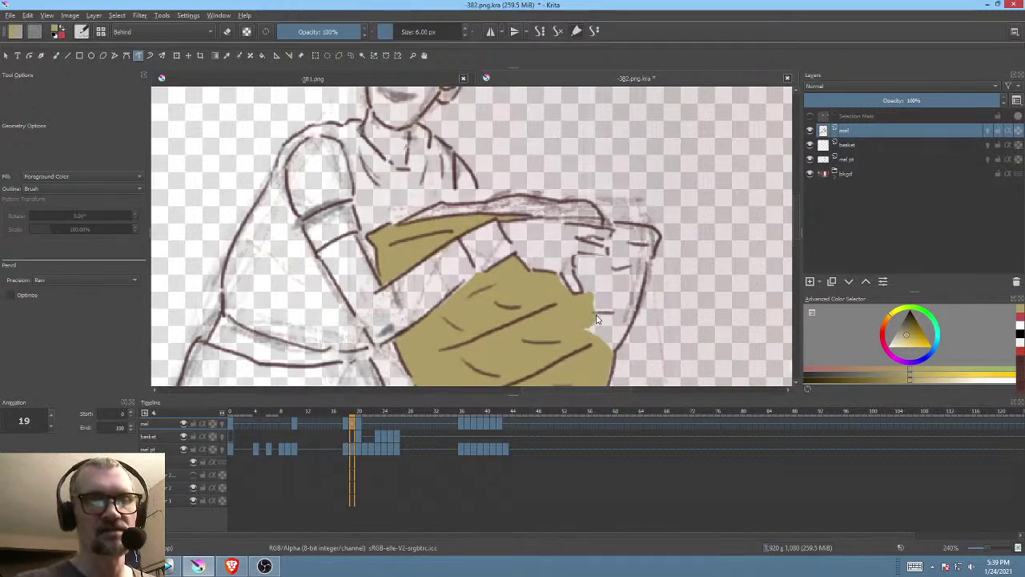
mouse_move(593, 261)
left_mouse_down()
mouse_move(590, 326)
mouse_move(618, 266)
mouse_move(592, 318)
mouse_move(601, 357)
mouse_move(621, 342)
mouse_move(639, 302)
left_mouse_up()
mouse_move(645, 261)
left_mouse_down()
mouse_move(655, 249)
mouse_move(645, 226)
mouse_move(618, 229)
left_mouse_up()
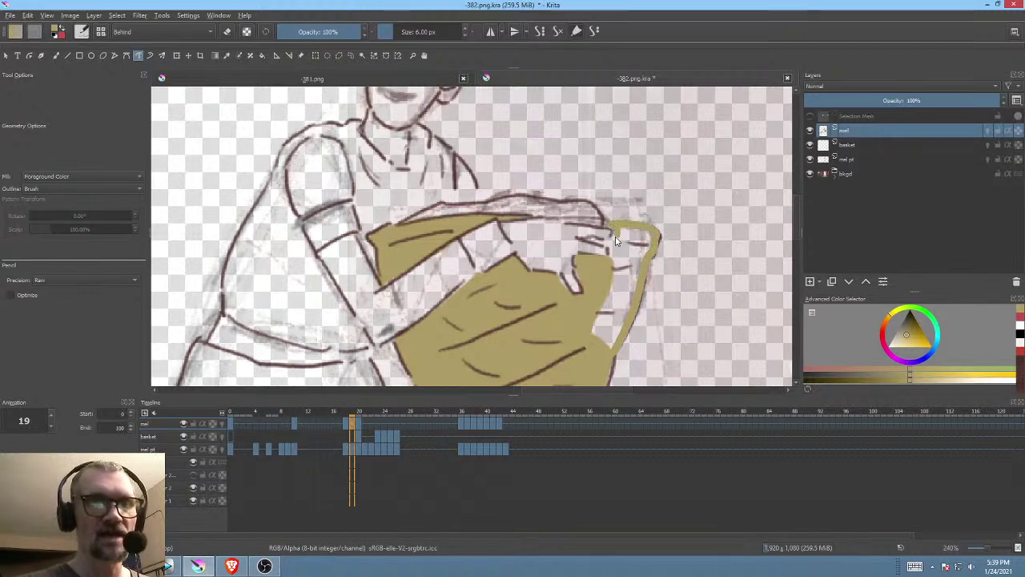
left_click_drag(590, 355, 602, 340)
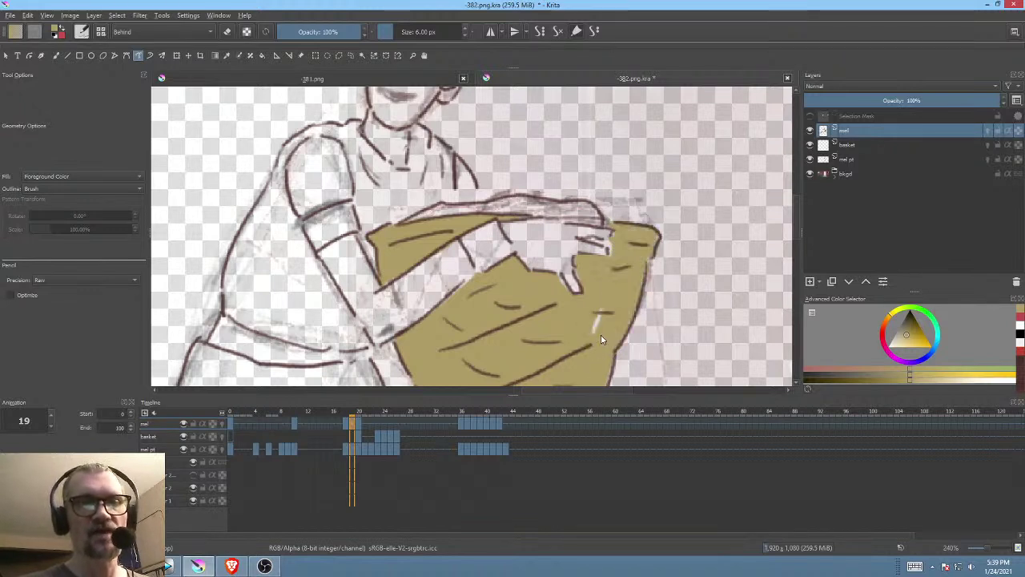
mouse_move(614, 242)
left_mouse_down()
mouse_move(589, 238)
mouse_move(609, 257)
mouse_move(613, 247)
left_mouse_up()
left_click_drag(599, 287, 636, 307)
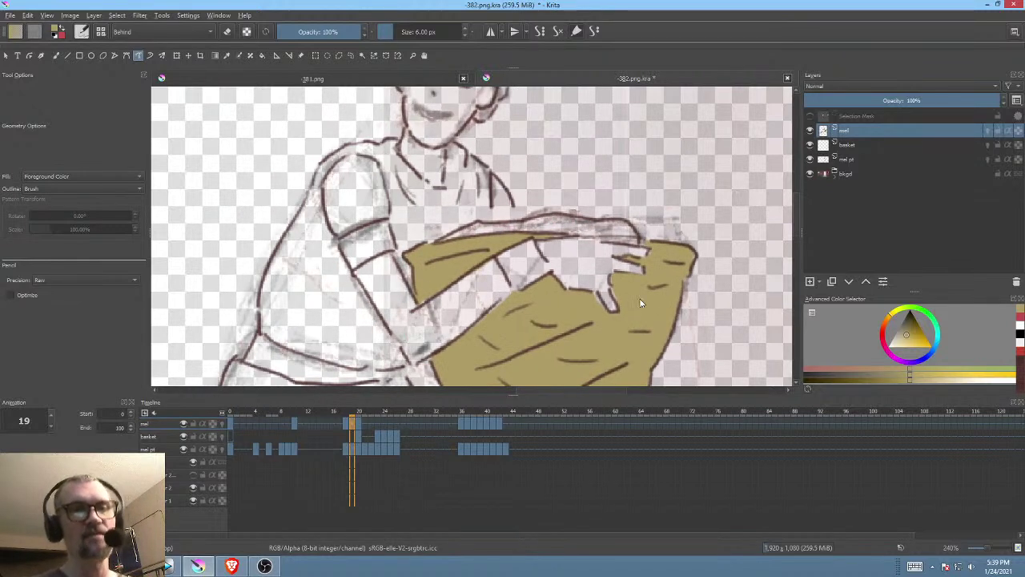
Step: Compare the basket colouring across frames 20, 19, 18, 10 and 0
left_click(358, 419)
left_click_drag(627, 291, 609, 109)
left_click_drag(638, 236, 624, 109)
scroll(641, 250, "down", 1)
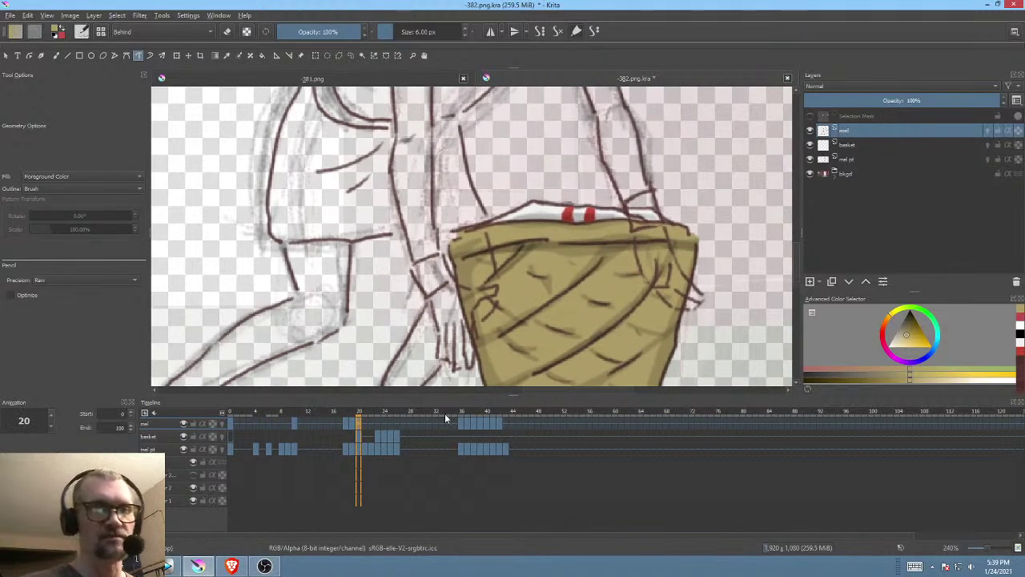
left_click(351, 425)
left_click(346, 424)
left_click_drag(496, 200, 620, 332)
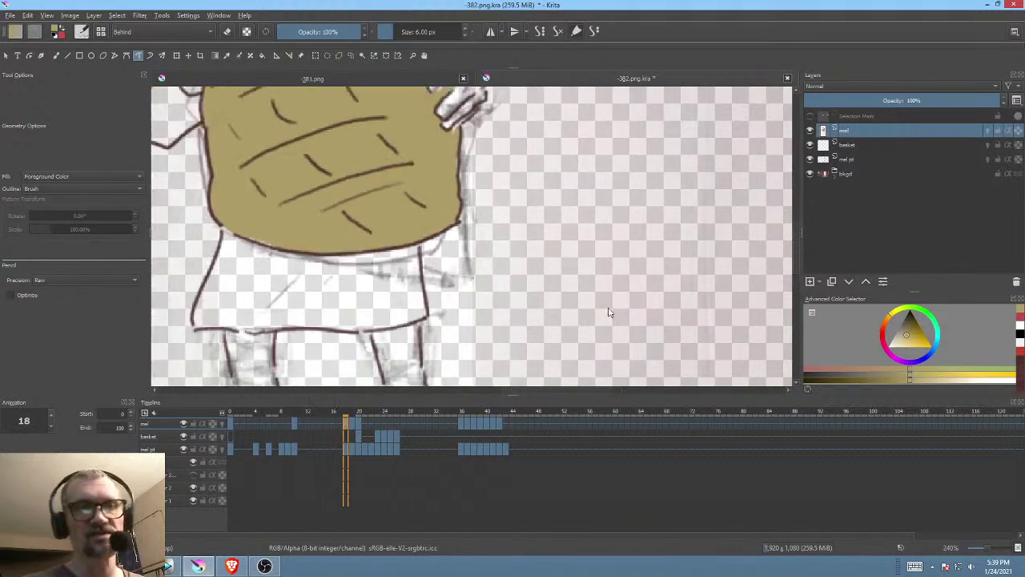
left_click_drag(559, 232, 613, 272)
scroll(614, 272, "down", 3)
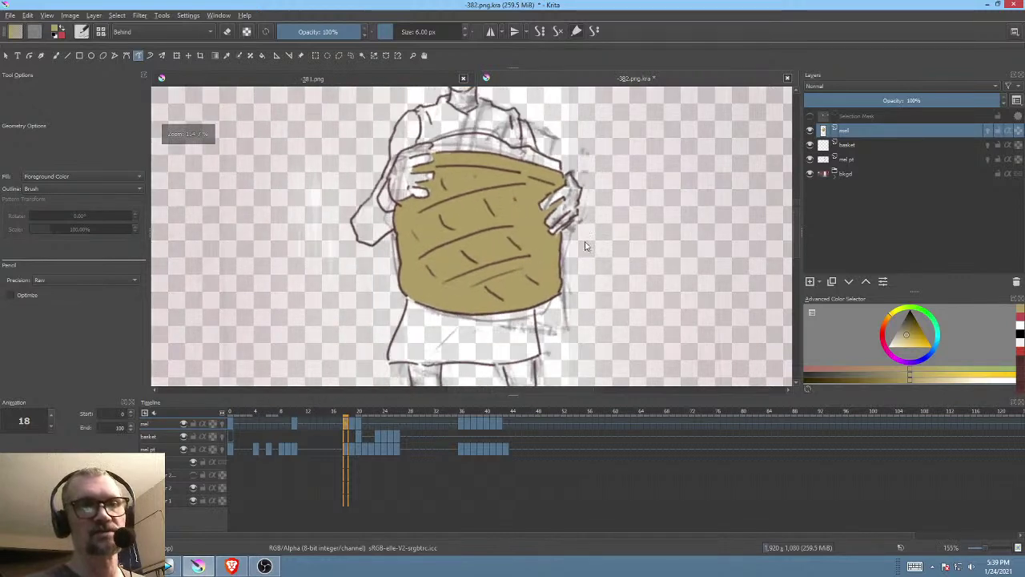
left_click(357, 423)
left_click(353, 423)
left_click(348, 423)
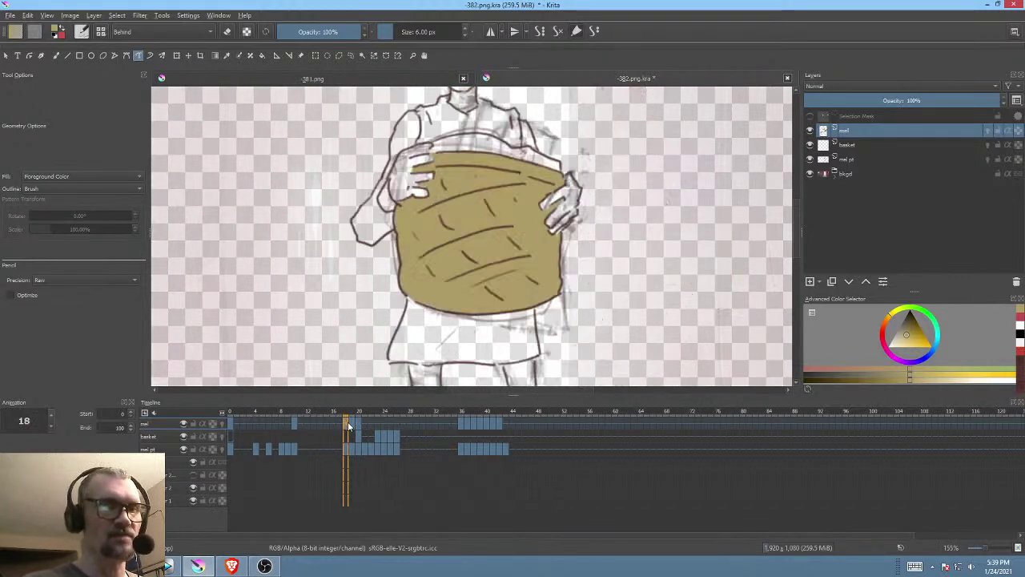
left_click(297, 423)
left_click(231, 420)
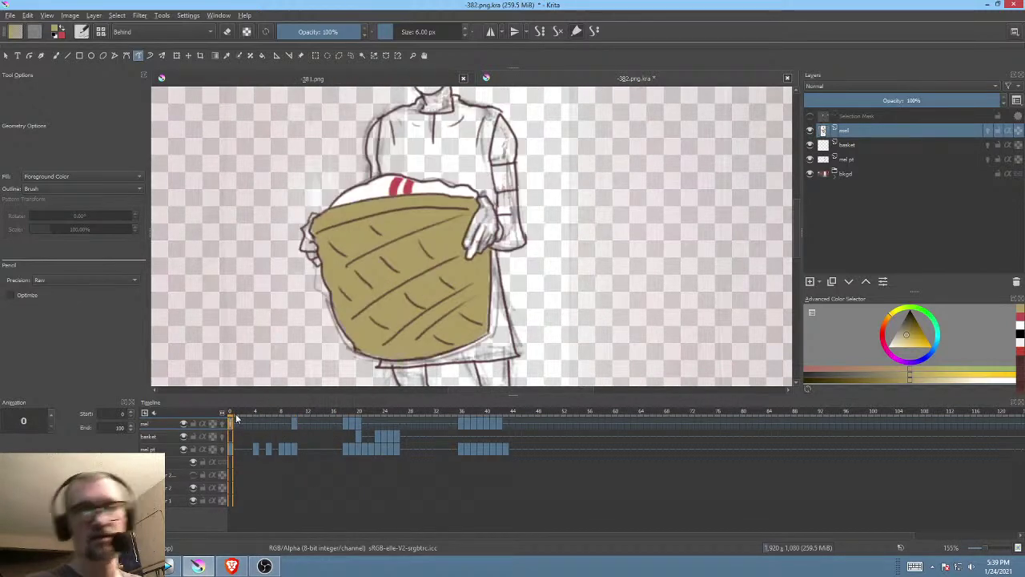
Step: In frame 10, isolate the character layer and fill the cloth above the basket's rim with white
left_click(295, 423)
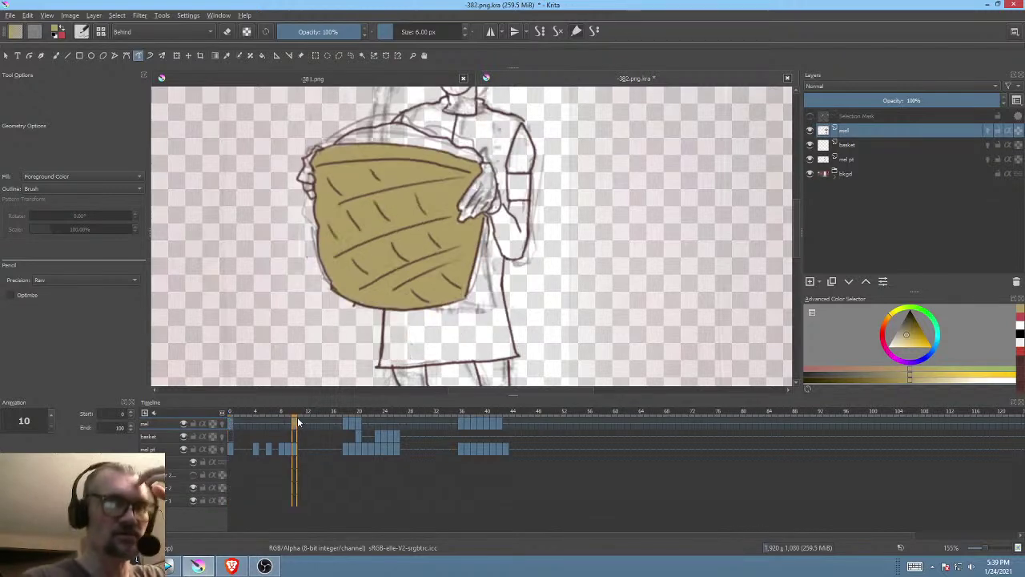
left_click_drag(481, 328, 520, 297)
left_click_drag(905, 343, 871, 360)
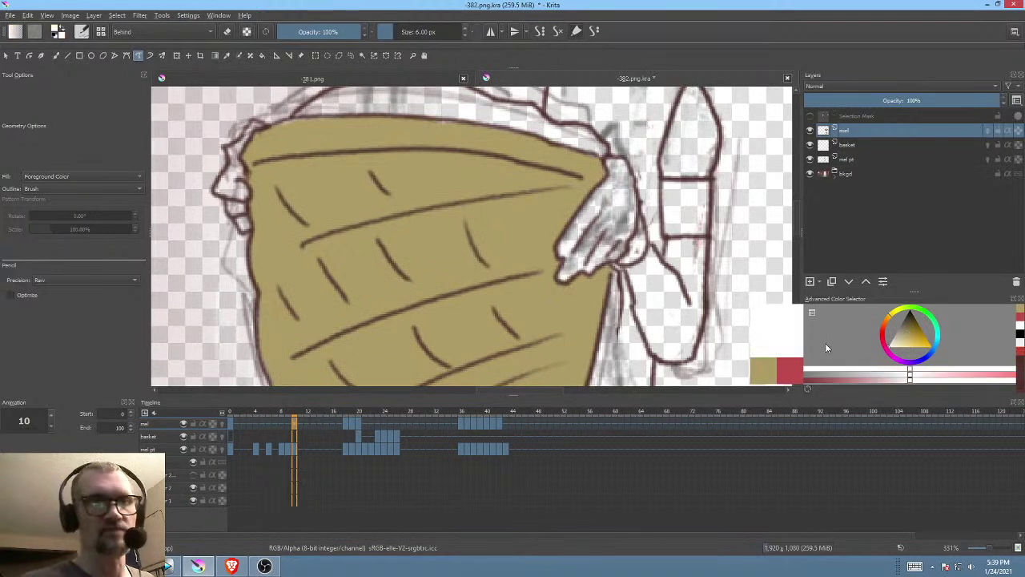
left_click_drag(432, 223, 453, 299)
key("i")
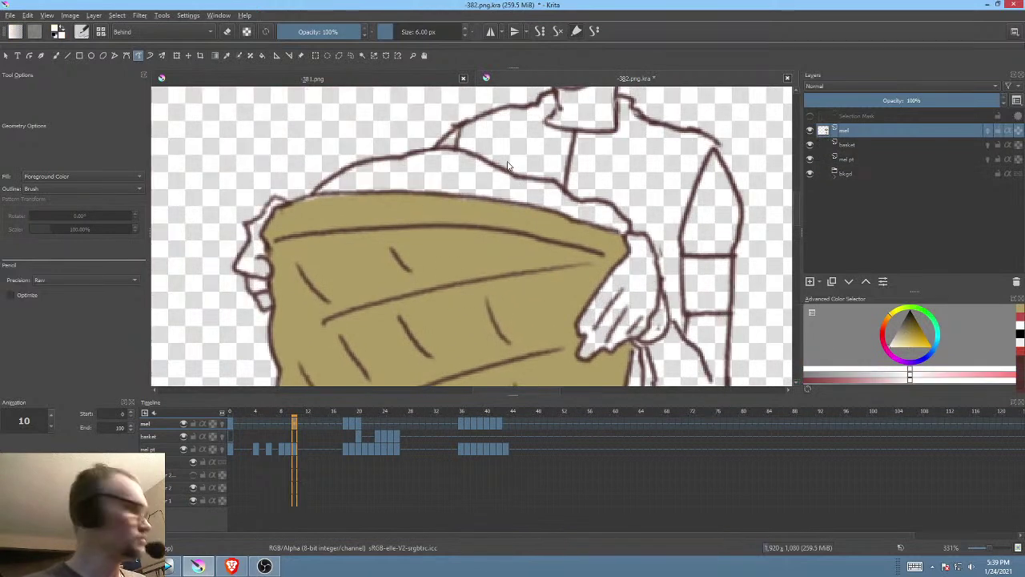
key("f")
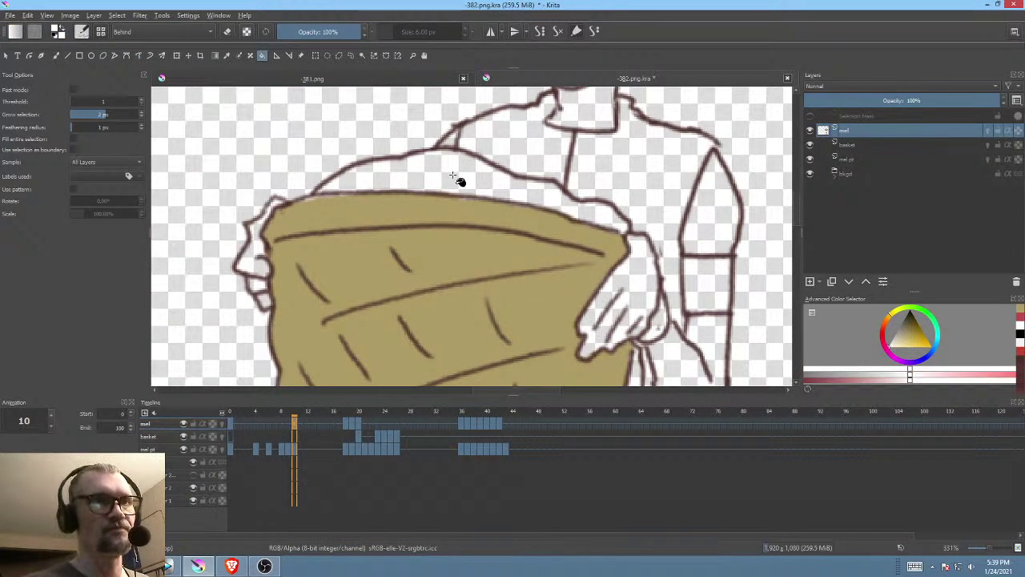
left_click(463, 178)
left_click(410, 176)
left_click(435, 178)
Step: Draw two curved muted-red stripes on the white cloth in frame 10 in Normal blending mode
key("p")
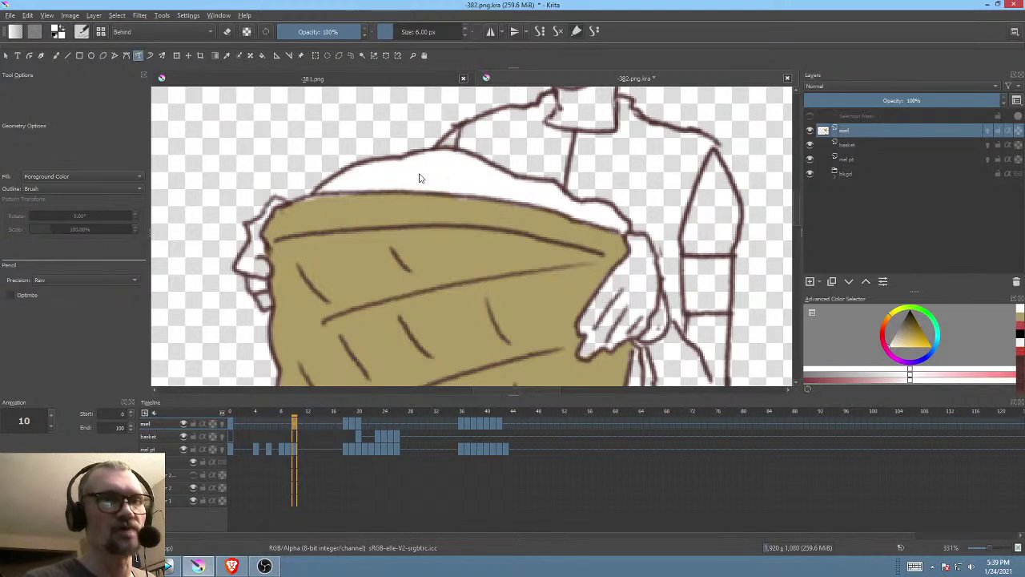
scroll(571, 267, "down", 2)
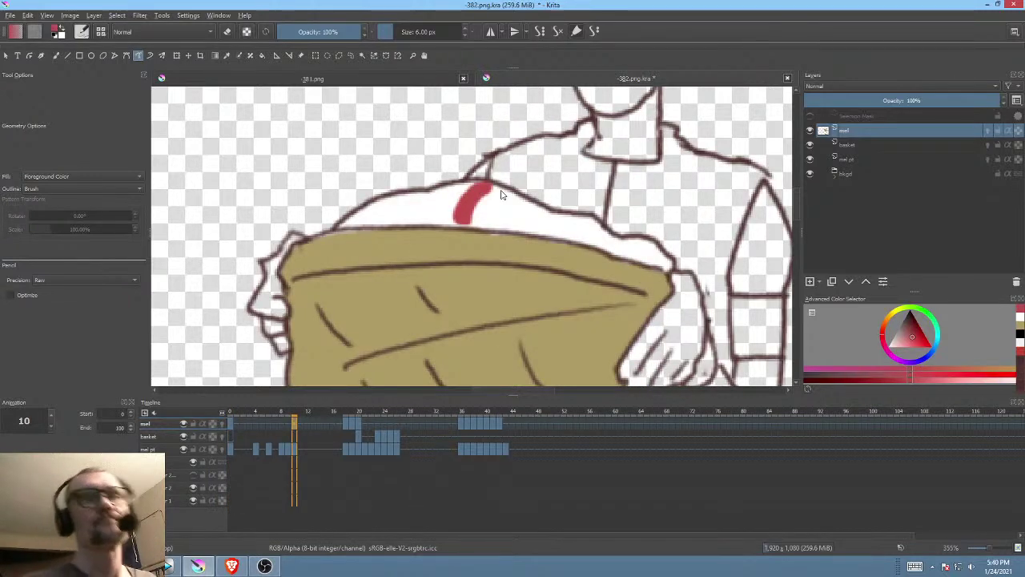
mouse_move(509, 192)
left_mouse_down()
mouse_move(495, 224)
mouse_move(517, 193)
left_mouse_up()
left_click_drag(580, 231, 629, 219)
left_click_drag(586, 260, 529, 247)
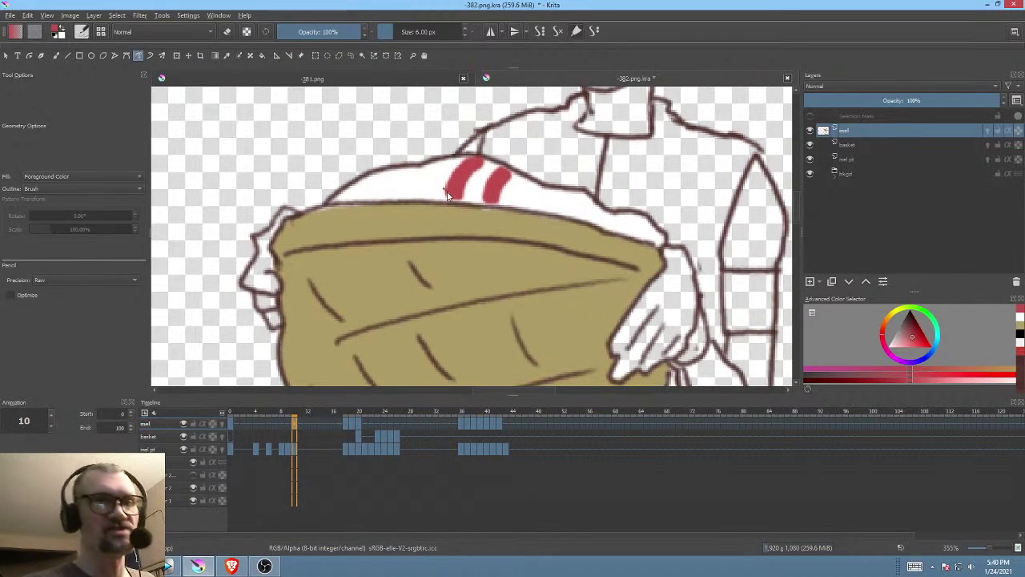
Step: In frame 18, fill the cloth above the basket's rim with white in Behind blending mode
left_click_drag(531, 306, 551, 262)
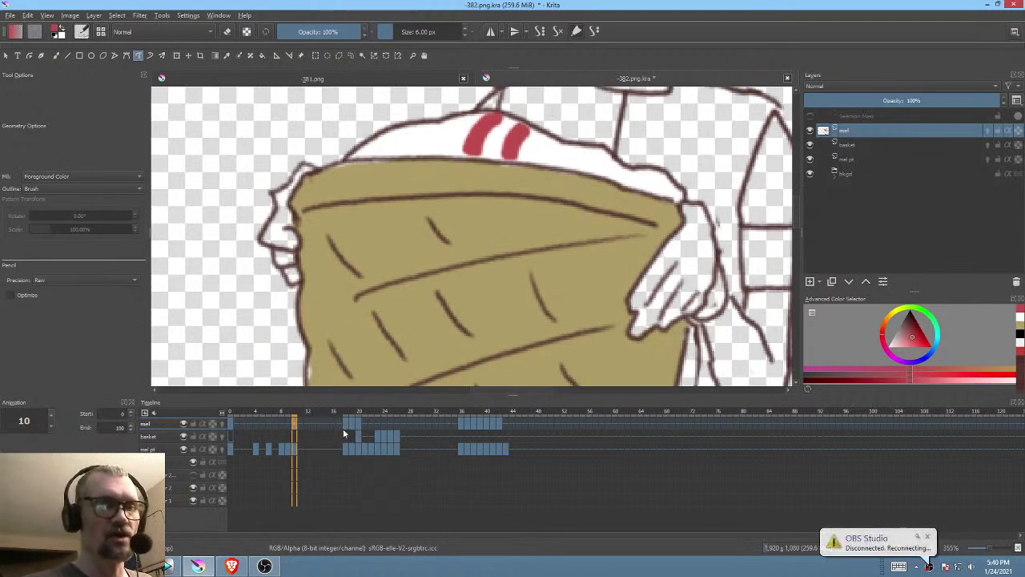
left_click_drag(567, 208, 515, 320)
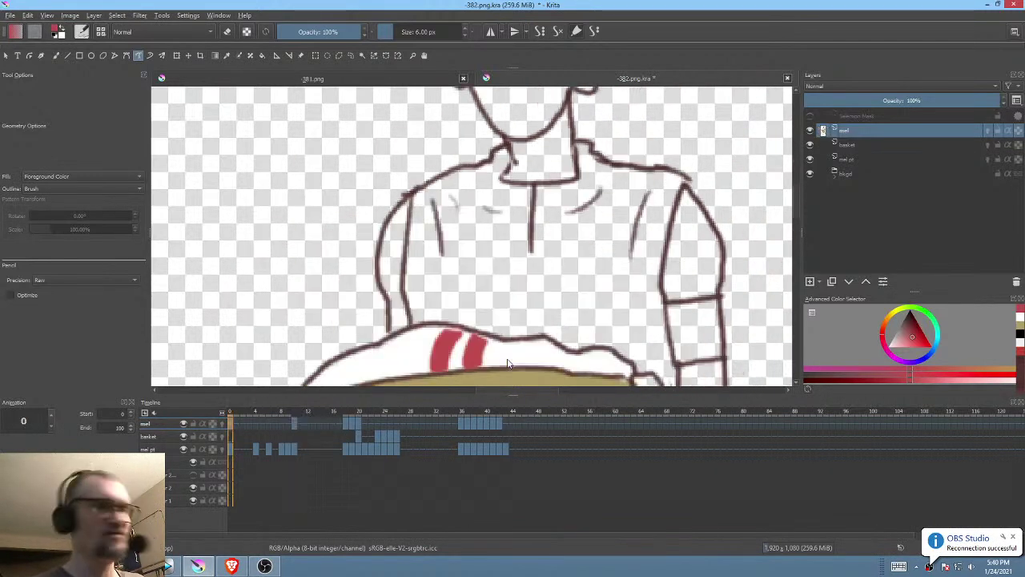
key("space")
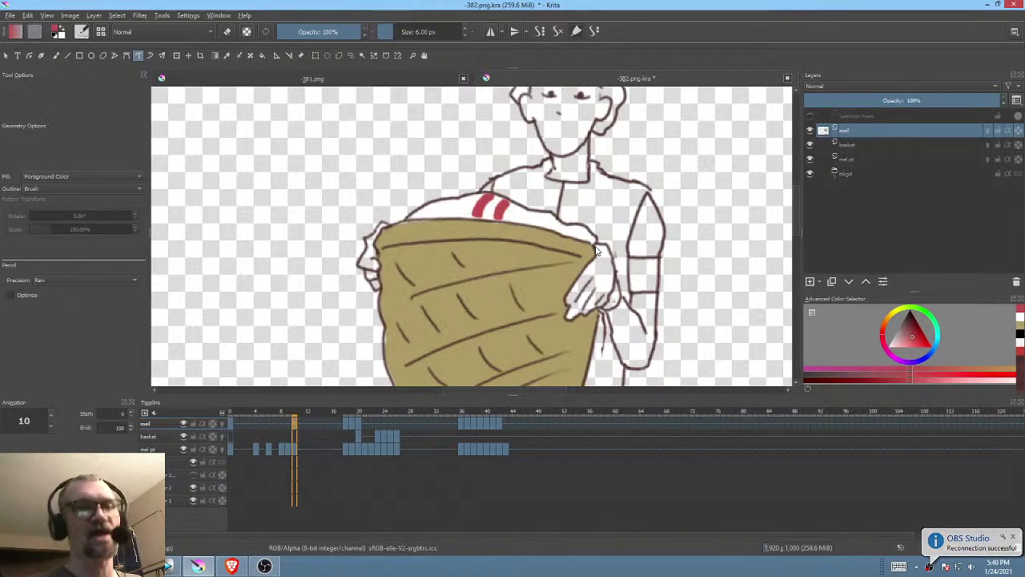
key(".")
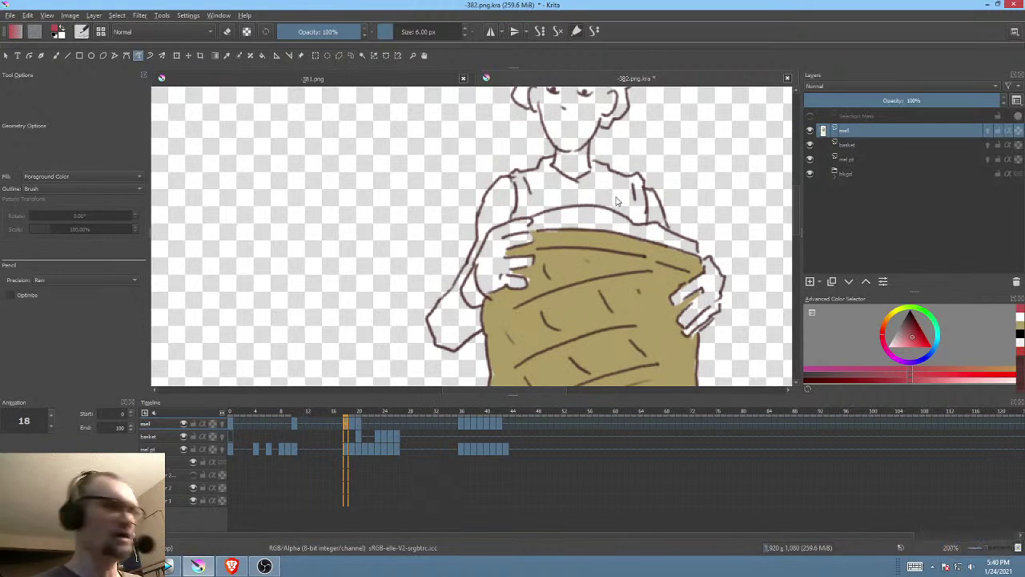
left_click_drag(900, 342, 881, 347)
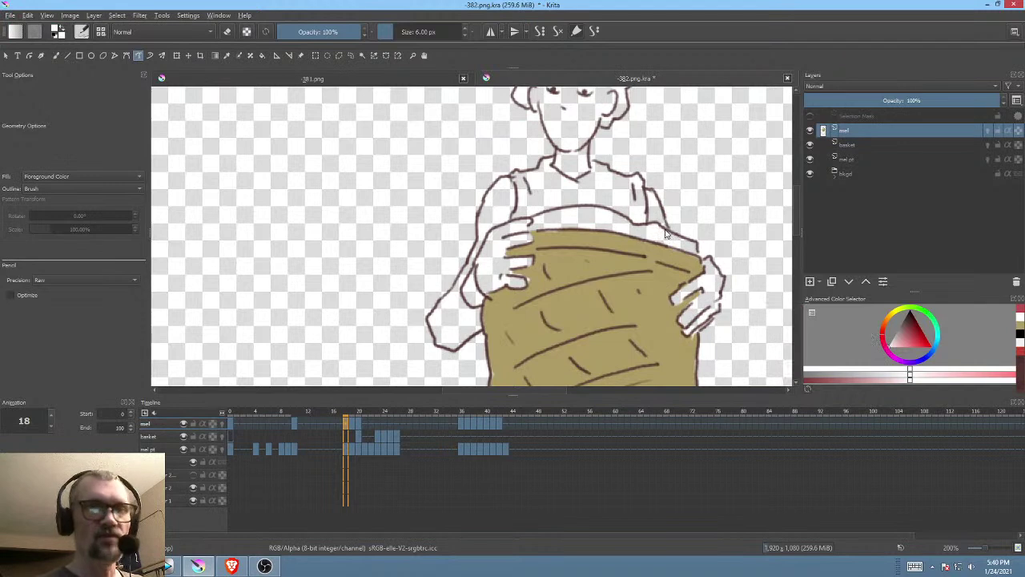
left_click(161, 31)
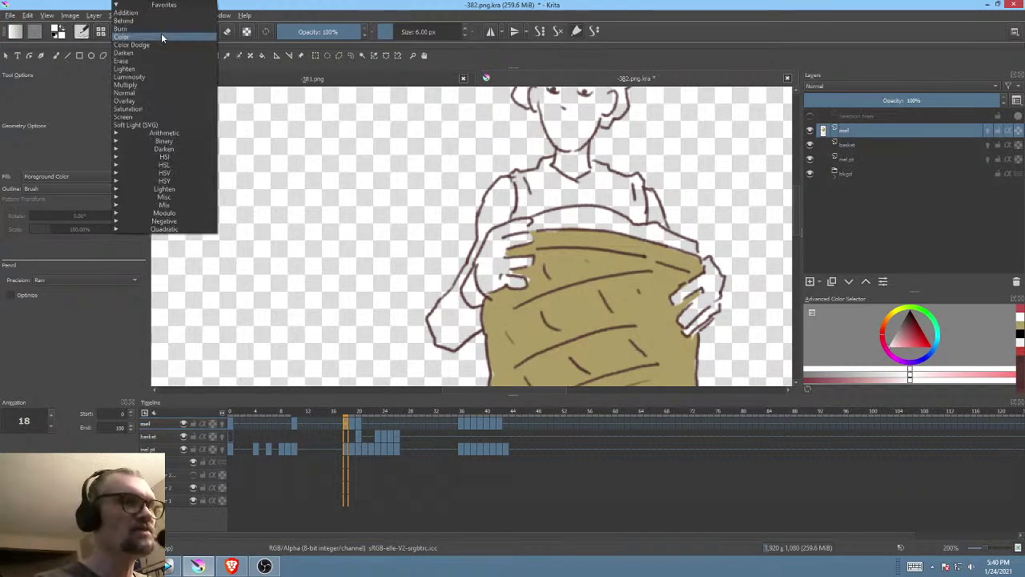
left_click(158, 25)
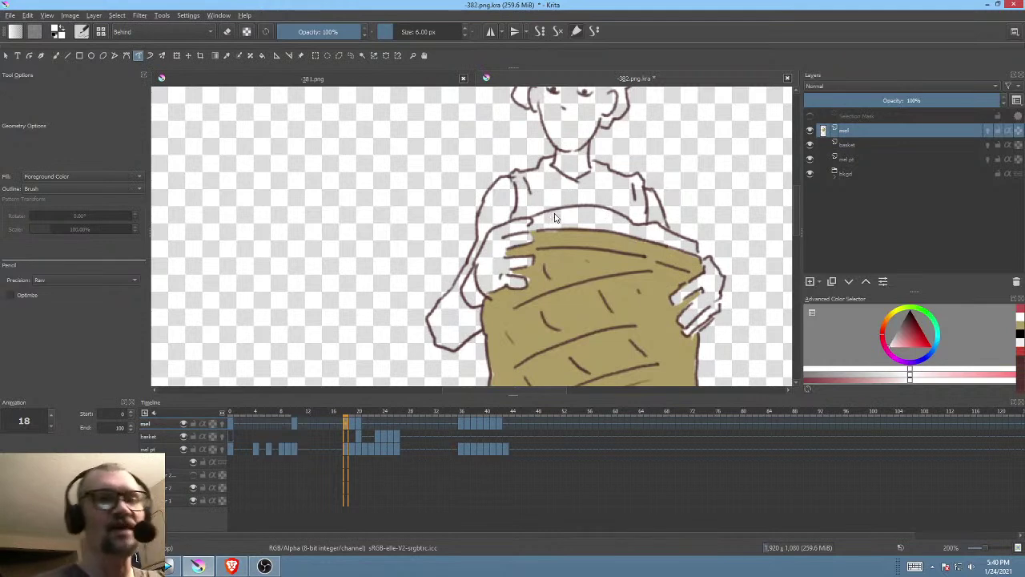
mouse_move(529, 233)
left_mouse_down()
mouse_move(692, 260)
mouse_move(697, 253)
mouse_move(665, 234)
left_mouse_up()
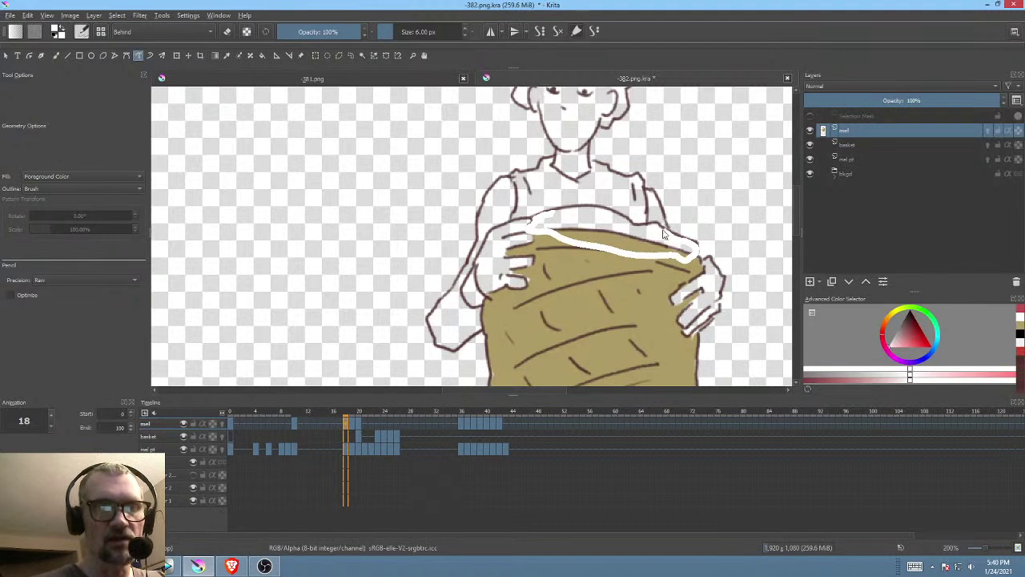
key("ctrl+z")
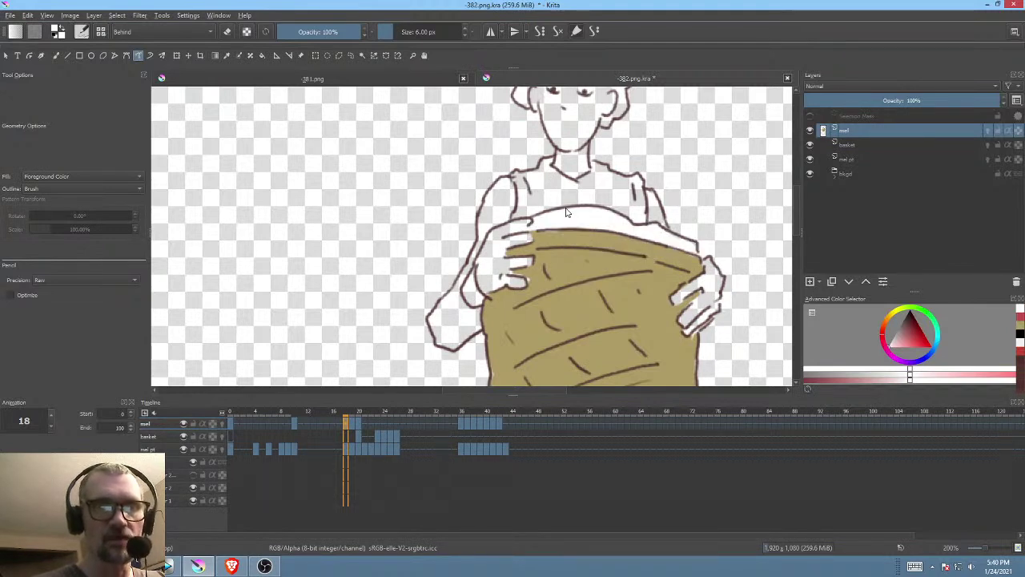
Step: Fill the narrow strip of cloth along the basket's top in frame 19 with white
key("period")
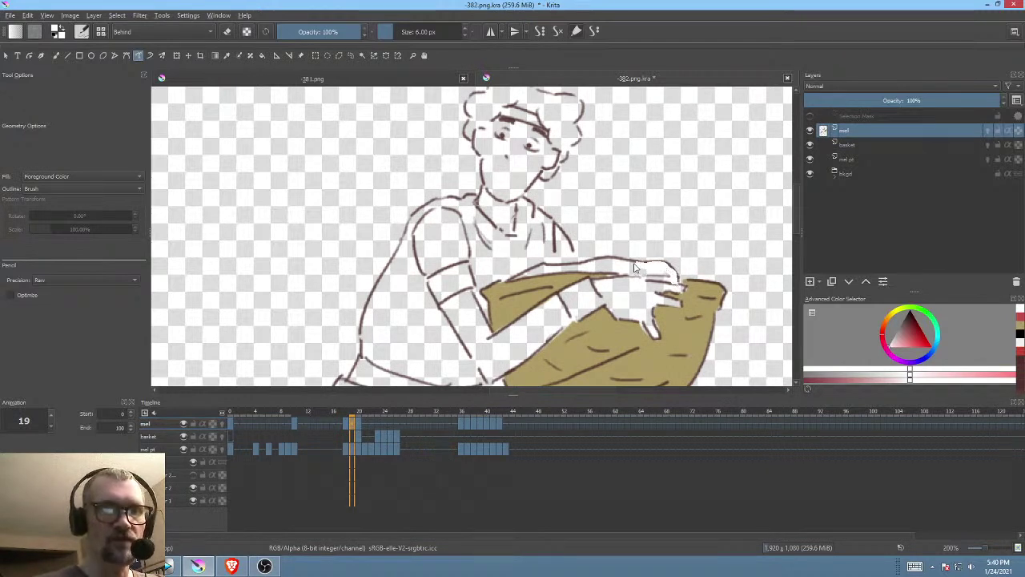
mouse_move(574, 270)
left_mouse_down()
mouse_move(506, 285)
mouse_move(671, 276)
left_mouse_up()
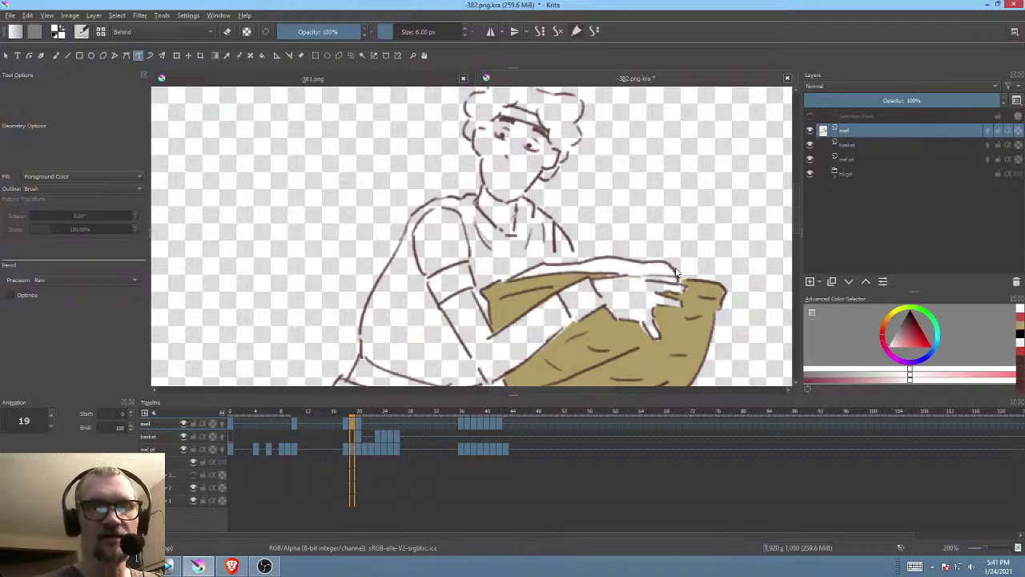
left_click(359, 418)
scroll(650, 140, "down", 5)
scroll(649, 140, "down", 5)
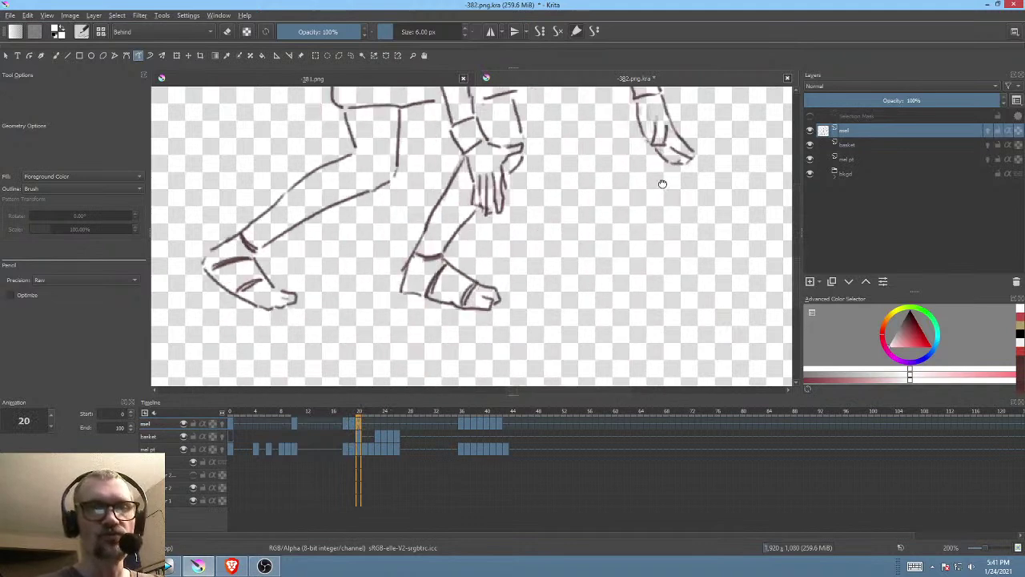
Step: Using frame 10 as reference, draw two slanted muted-red stripes on the white cloth in frame 18 in Normal blending mode
left_click(354, 423)
left_click(346, 423)
scroll(537, 308, "up", 10)
scroll(515, 234, "up", 4)
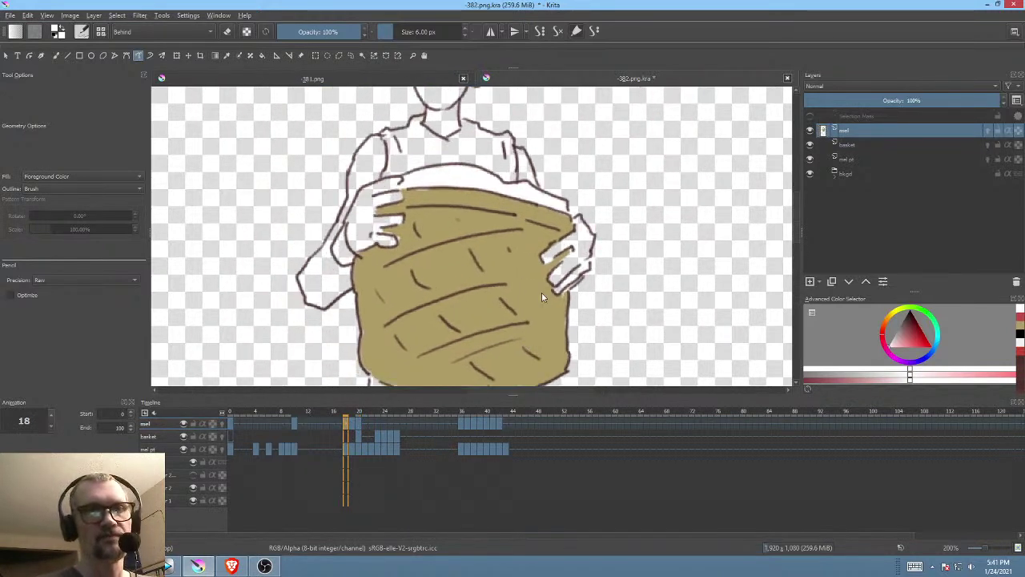
left_click(297, 420)
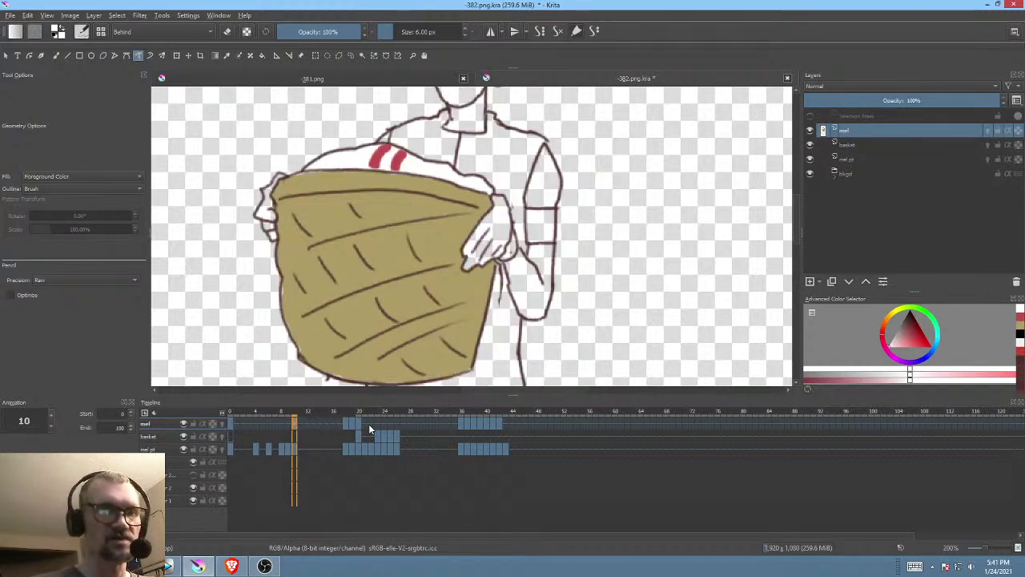
left_click(347, 426)
left_click(913, 339)
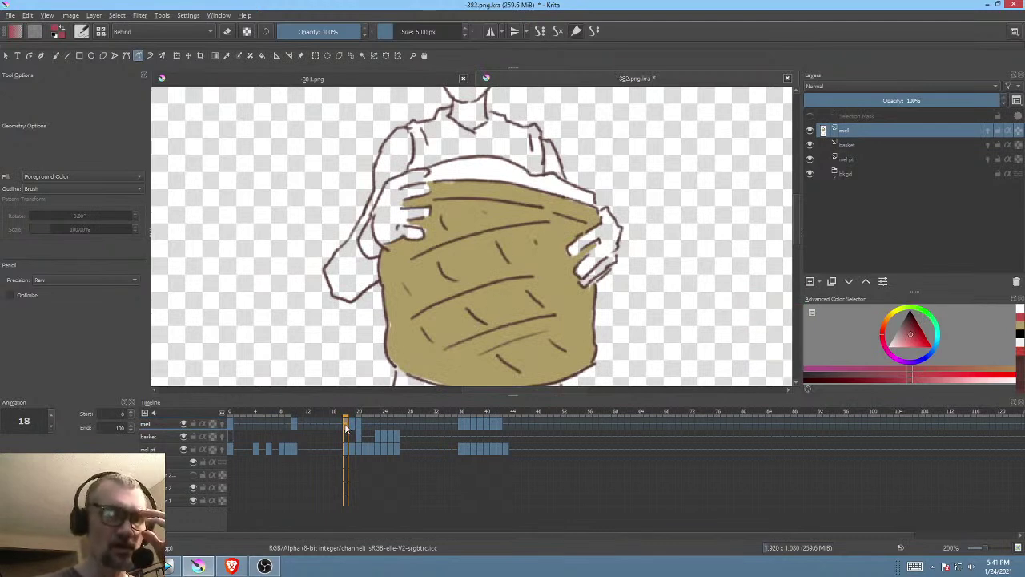
left_click(298, 419)
left_click(349, 424)
left_click_drag(550, 219, 566, 259)
scroll(534, 271, "up", 3)
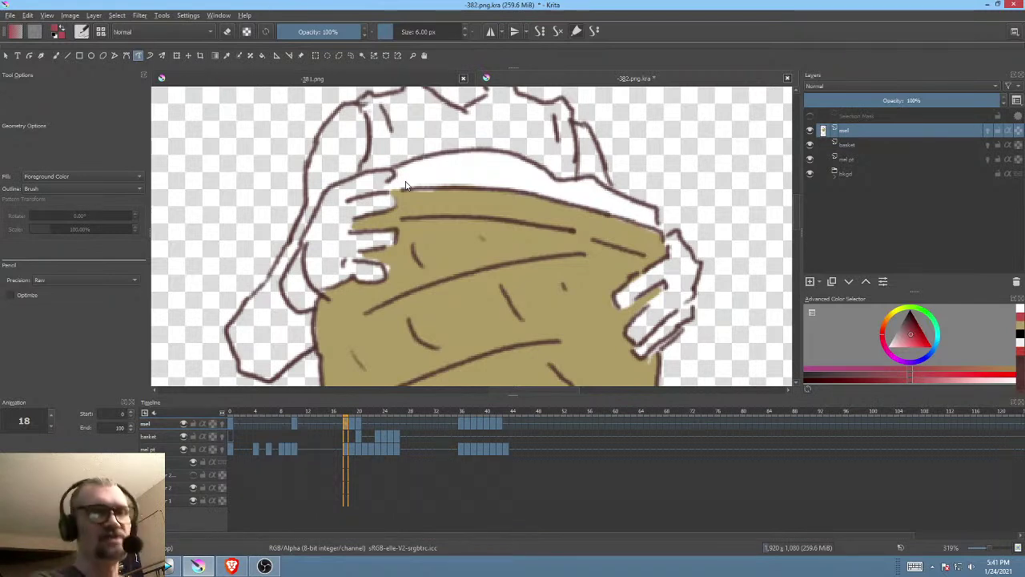
mouse_move(471, 160)
left_mouse_down()
mouse_move(494, 185)
mouse_move(513, 186)
mouse_move(483, 160)
mouse_move(567, 200)
mouse_move(551, 168)
left_mouse_up()
left_click_drag(628, 208, 658, 205)
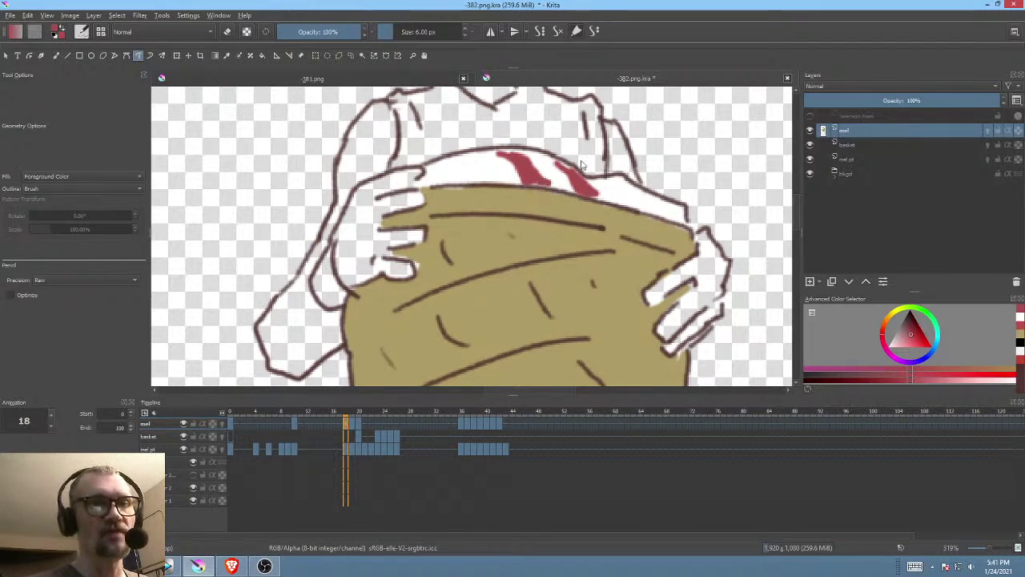
Step: Paint two short muted-red stripes on the white cloth above the hand in frame 19
left_click_drag(675, 249, 688, 216)
left_click(352, 427)
left_click_drag(605, 281, 365, 275)
left_click_drag(720, 215, 524, 280)
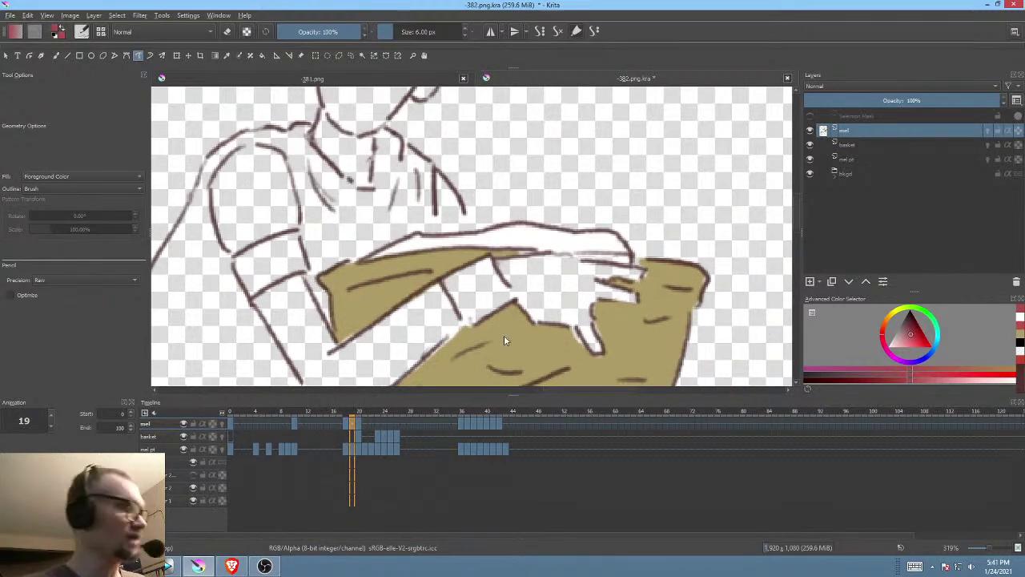
left_click_drag(578, 247, 565, 274)
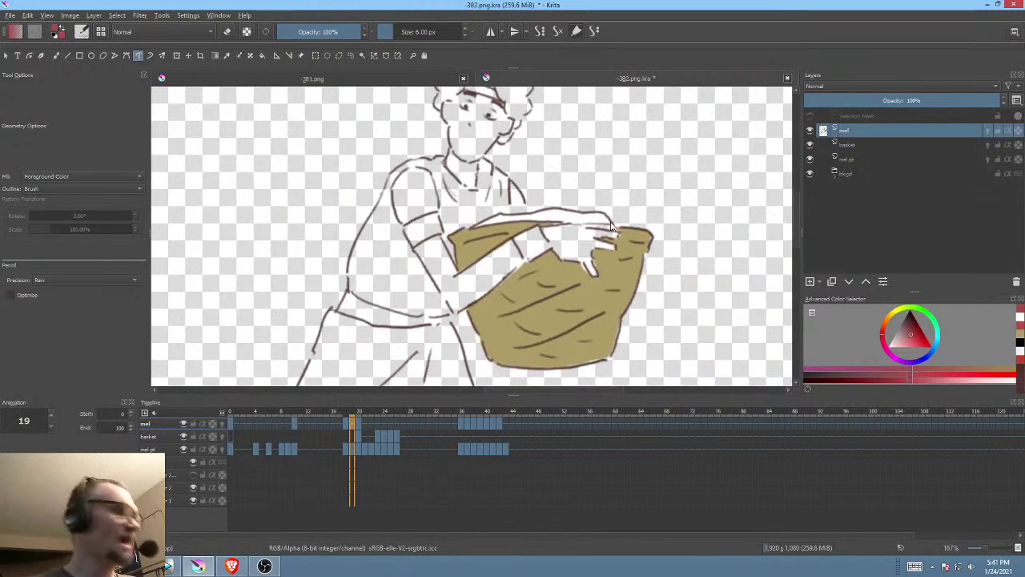
key("Left")
key("Right")
key("Left")
key("Up")
key("Down")
key("Right")
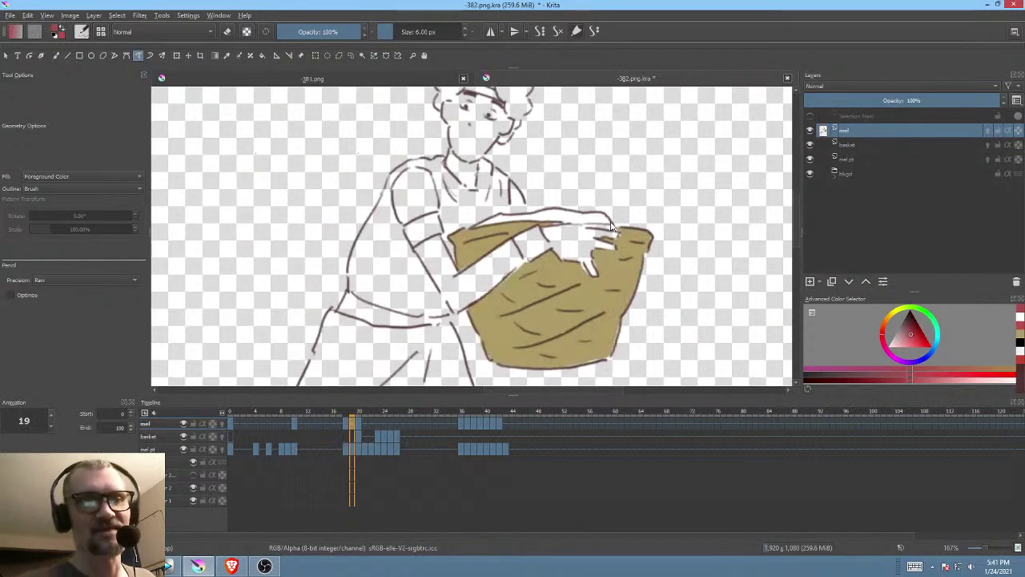
mouse_move(538, 228)
left_mouse_down()
mouse_move(605, 188)
mouse_move(563, 192)
mouse_move(573, 206)
mouse_move(571, 189)
mouse_move(620, 202)
left_mouse_up()
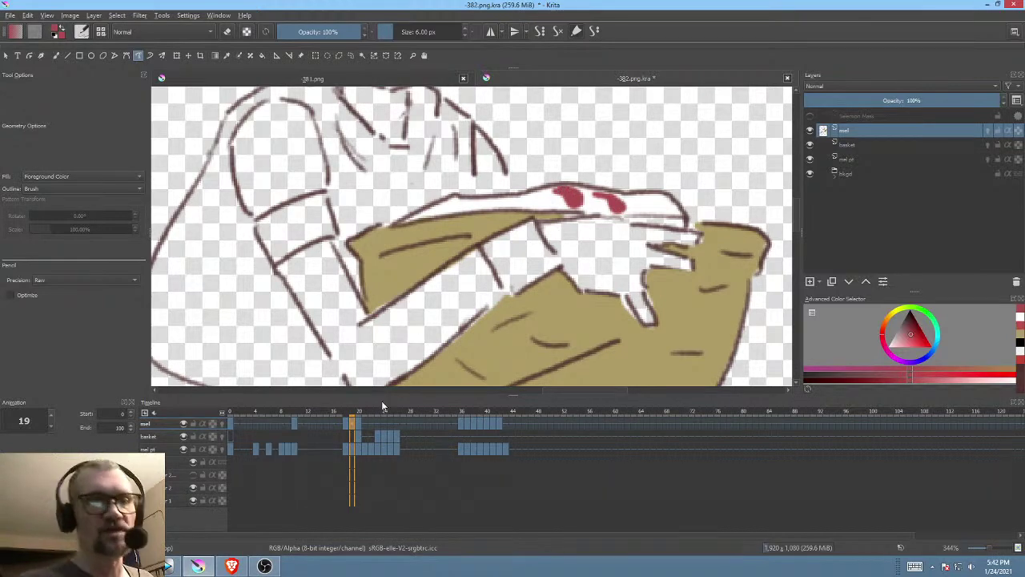
Step: Examine the bending figure in frame 20 and the coloured basket and cloth in frame 0
left_click(359, 423)
left_click_drag(638, 280, 578, 117)
left_click_drag(641, 313, 549, 139)
left_click_drag(615, 328, 605, 93)
left_click_drag(603, 284, 622, 236)
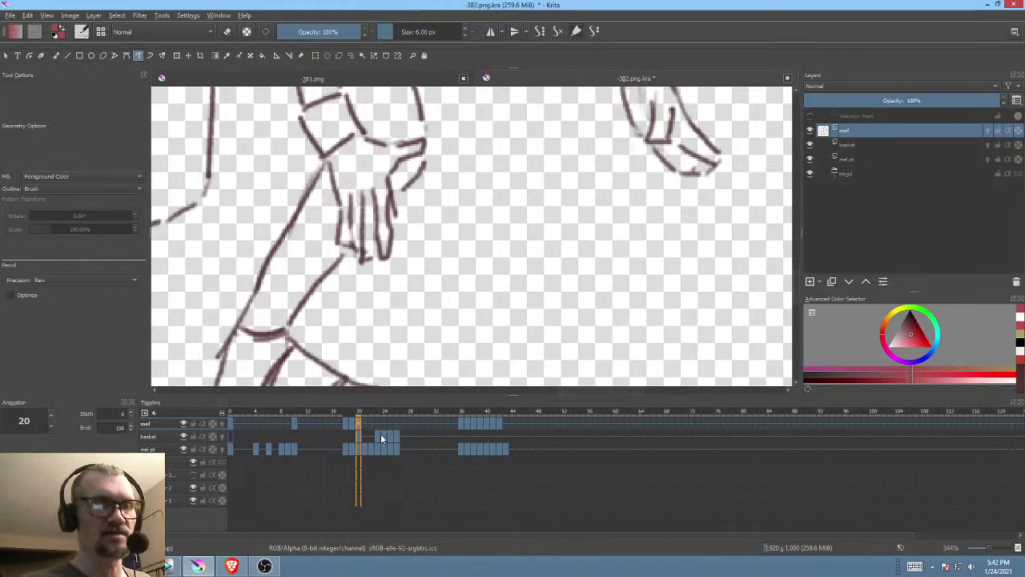
scroll(573, 260, "down", 4)
left_click_drag(533, 147, 548, 253)
scroll(548, 254, "down", 3)
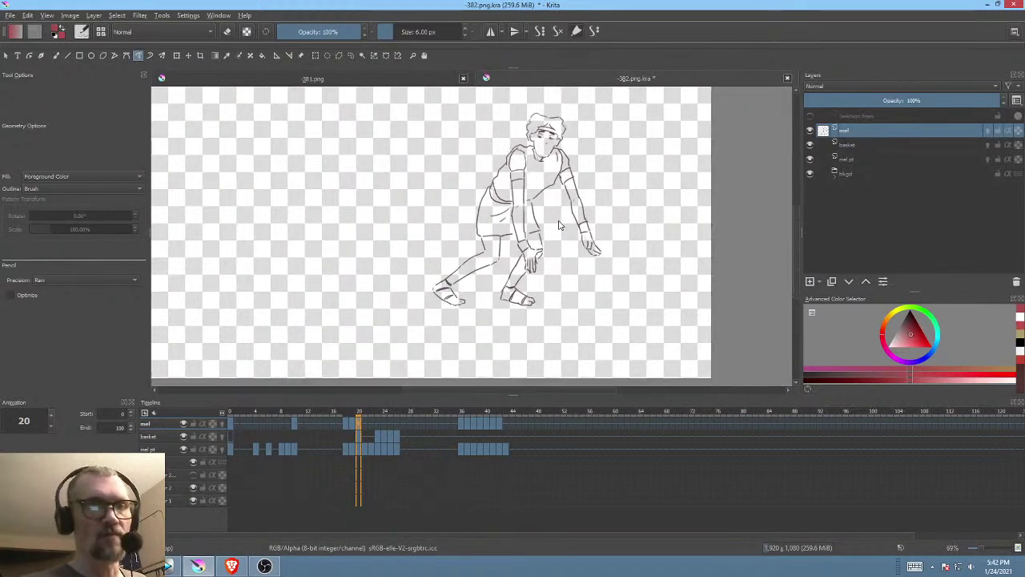
left_click(229, 411)
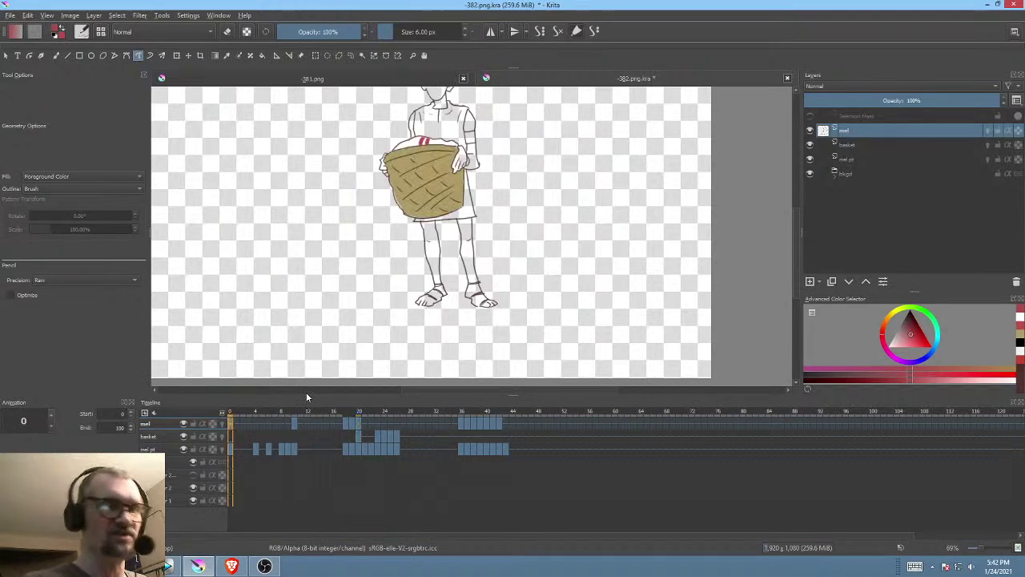
scroll(531, 264, "up", 3)
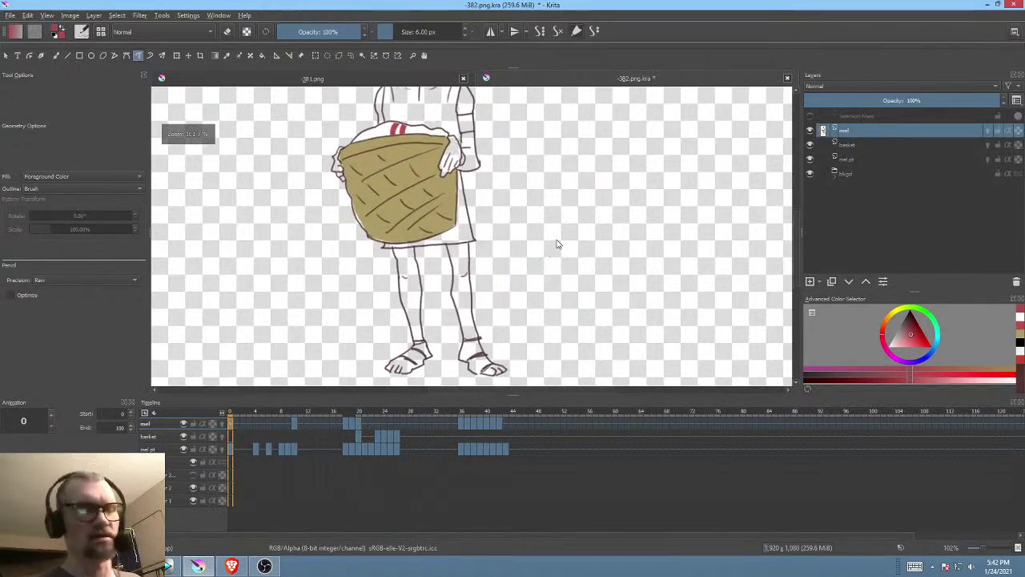
left_click_drag(484, 236, 546, 257)
mouse_move(247, 416)
left_mouse_down()
mouse_move(481, 439)
mouse_move(215, 425)
left_mouse_up()
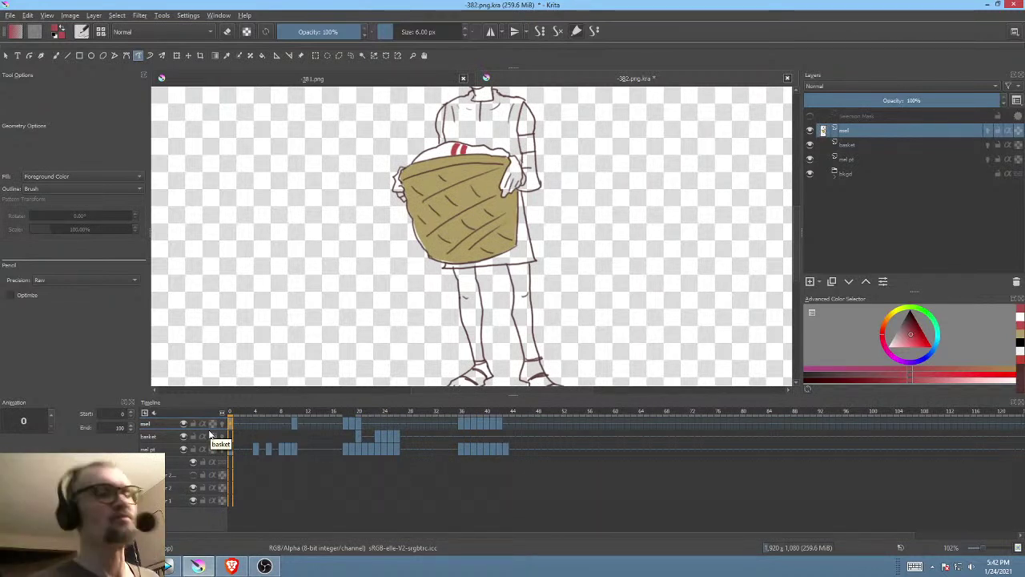
left_click_drag(540, 198, 526, 218)
left_click_drag(474, 252, 504, 293)
left_click_drag(480, 219, 484, 286)
mouse_move(238, 415)
left_mouse_down()
mouse_move(361, 419)
mouse_move(229, 414)
left_mouse_up()
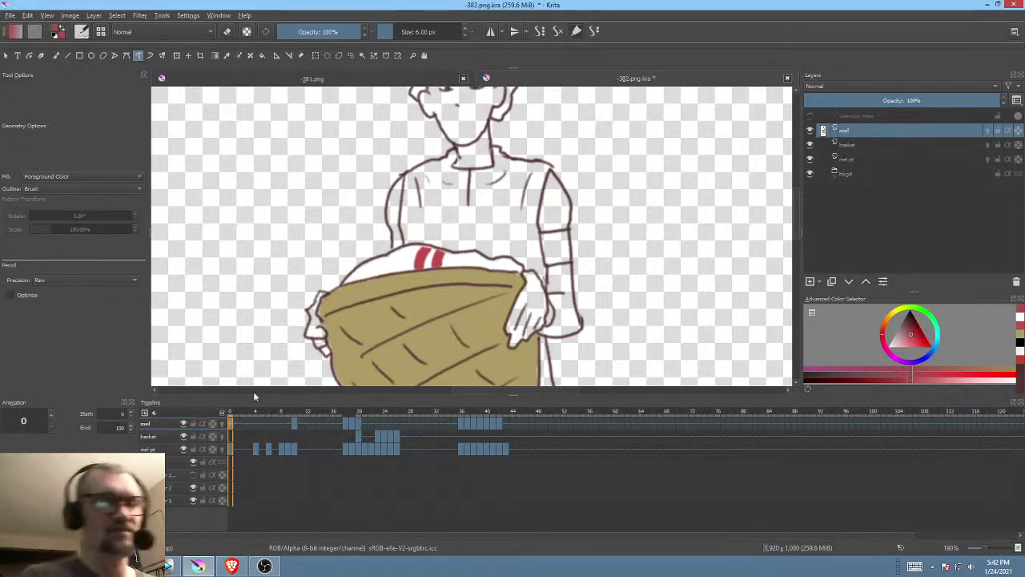
left_click_drag(239, 416, 212, 424)
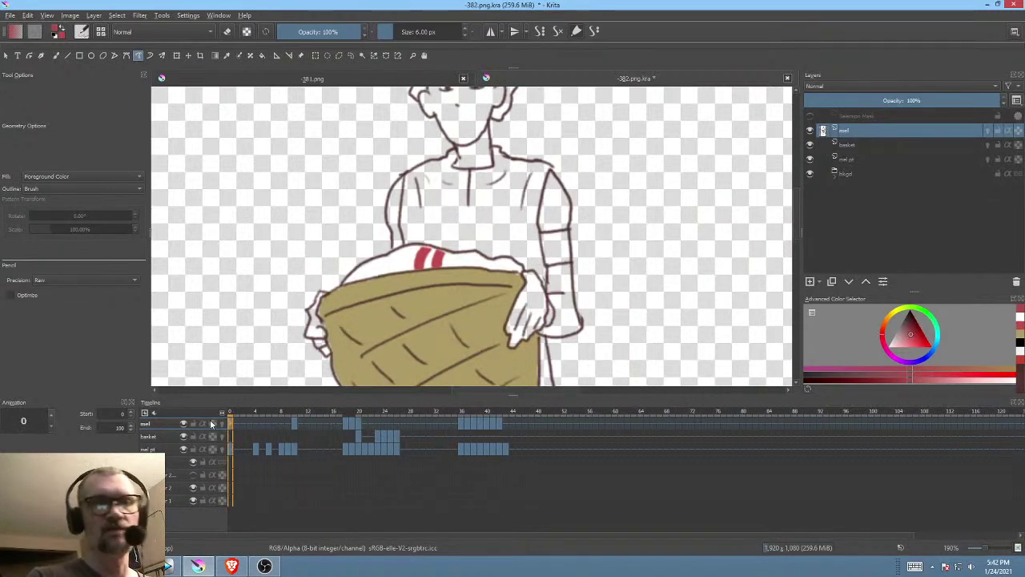
Step: In frame 0, fill the tunic's torso with muted green in Behind blending mode and close the small gap at the collar
left_click(923, 311)
left_click(907, 336)
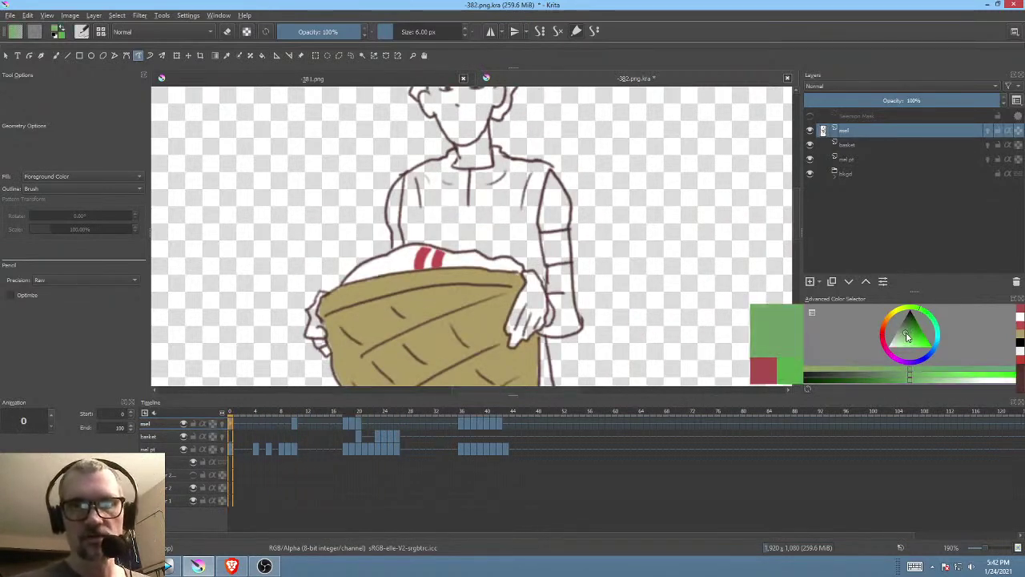
left_click_drag(613, 311, 686, 314)
left_click_drag(645, 269, 643, 265)
key("f")
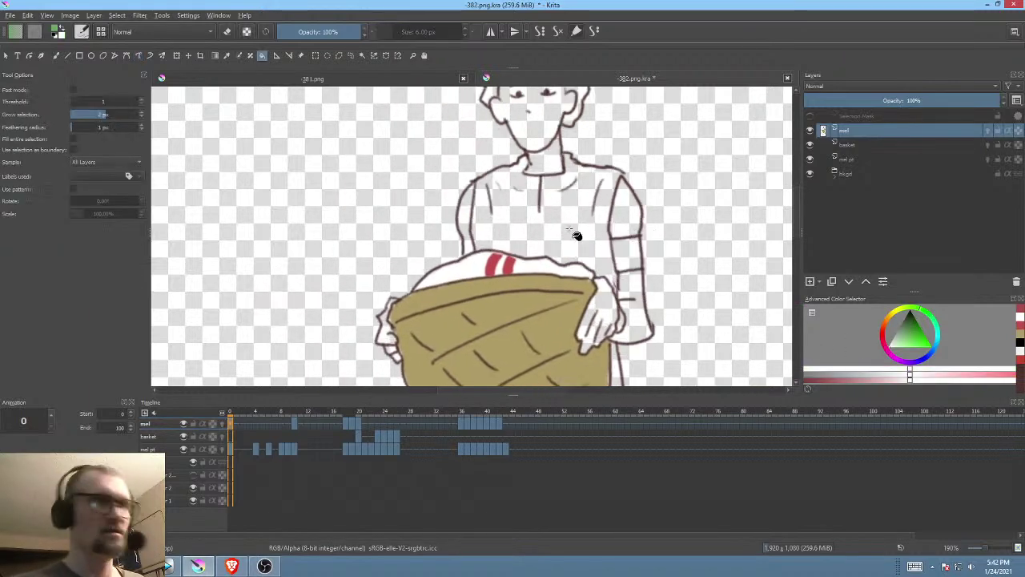
left_click(172, 31)
left_click(171, 26)
left_click(580, 221)
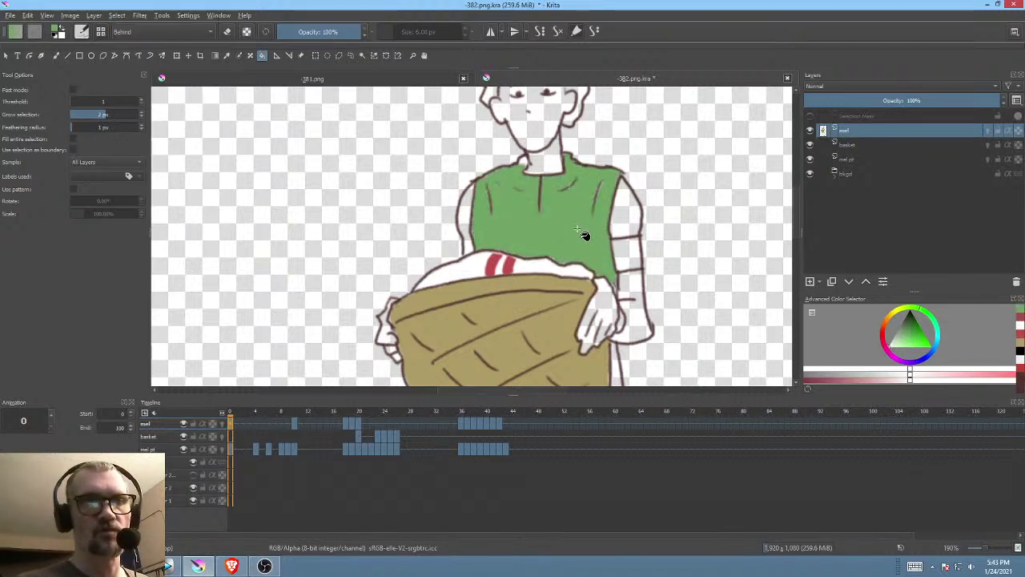
left_click_drag(509, 195, 494, 231)
left_click_drag(503, 234, 534, 160)
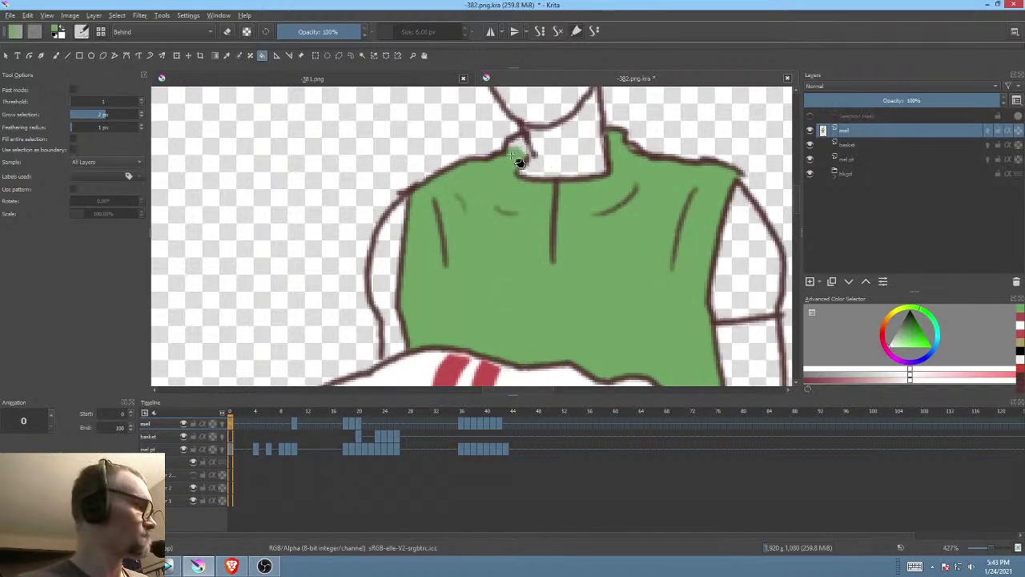
key("p")
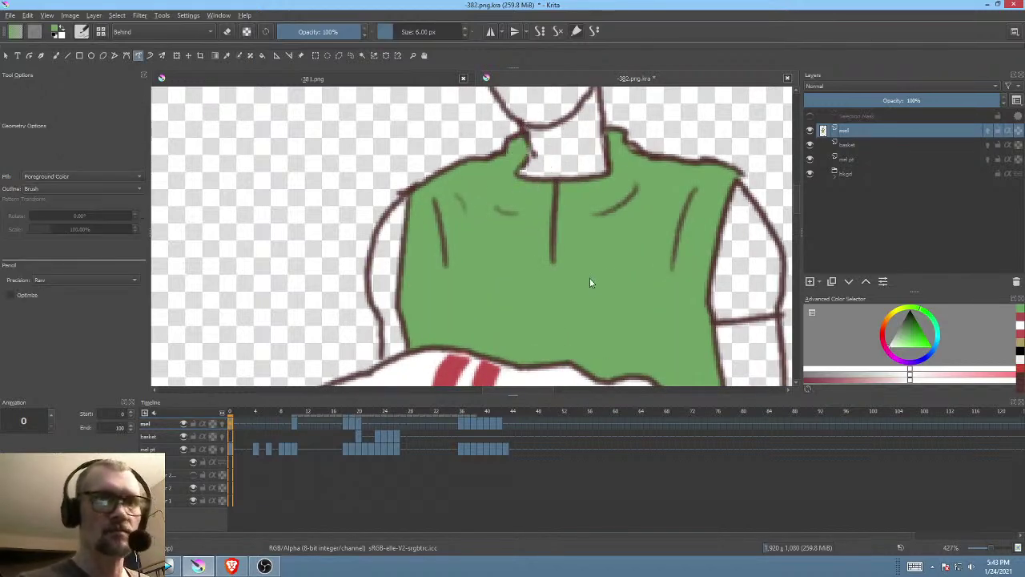
Step: Fill the tunic's skirt beside and below the basket in frame 0 with the same green
scroll(588, 270, "down", 5)
scroll(638, 340, "down", 5)
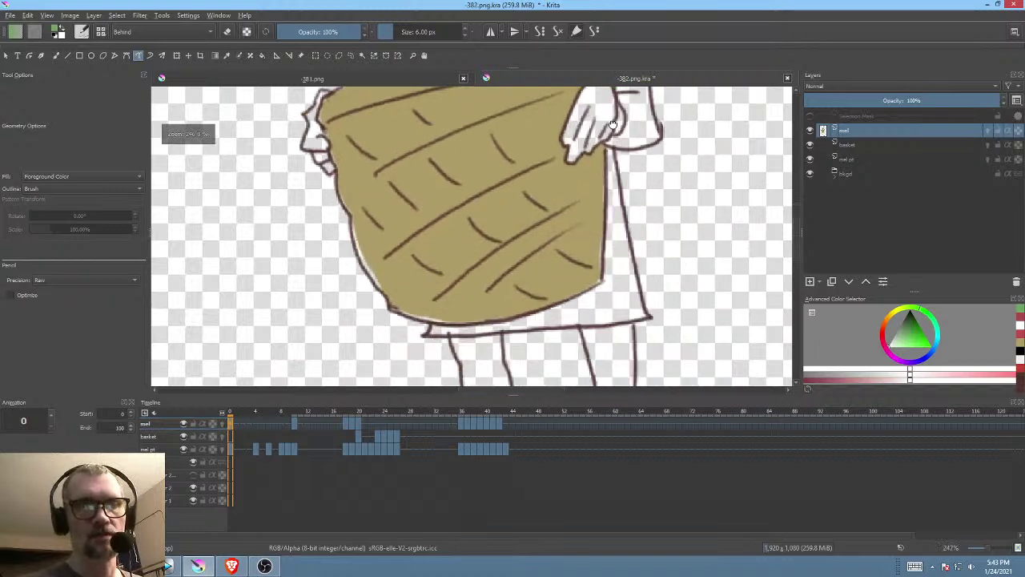
key("f")
left_click(618, 282)
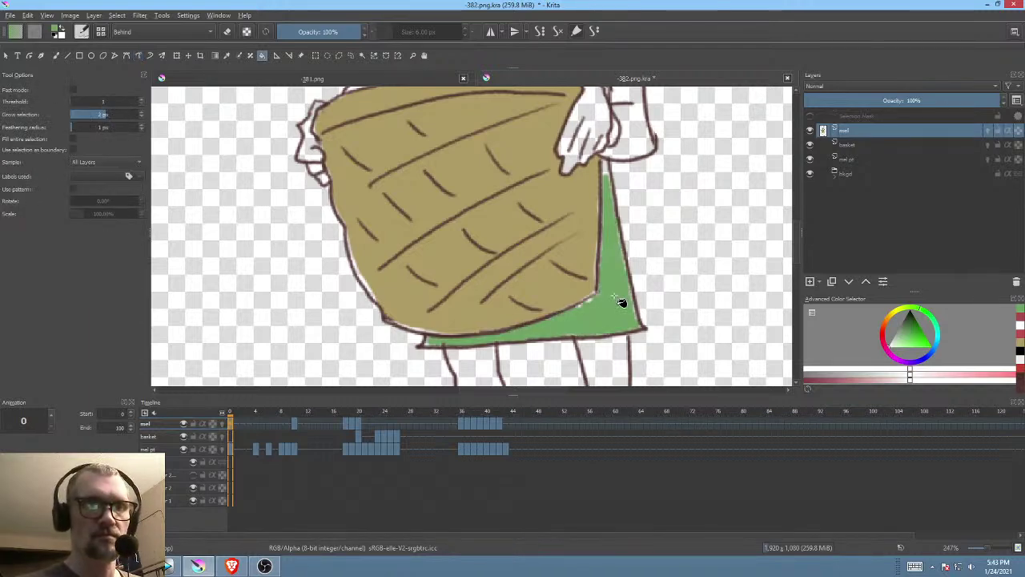
Step: Touch up the basket's uncoloured edge beside and above the skirt in frame 0 with the basket's tan
left_click_drag(618, 244, 616, 290)
key("p")
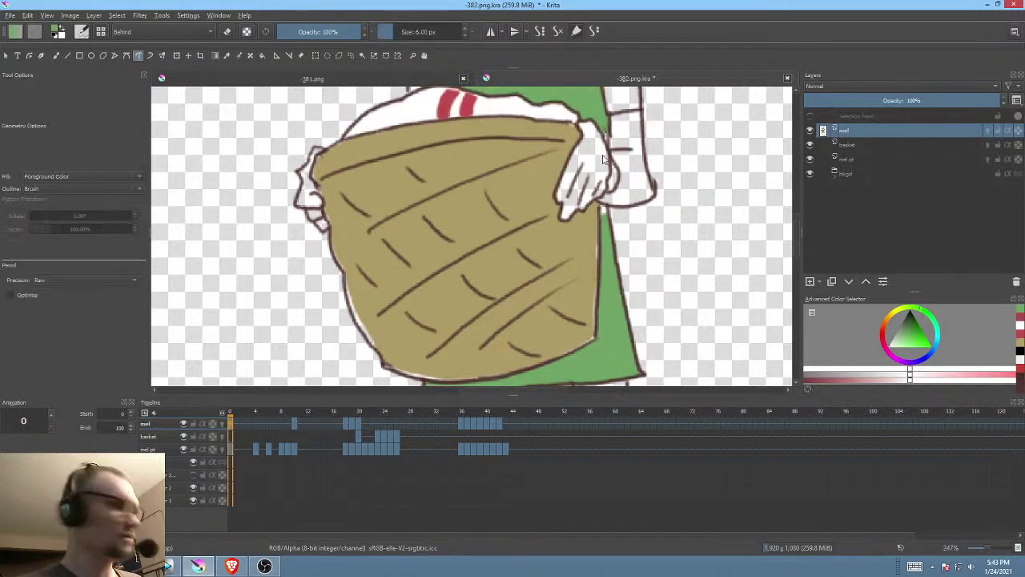
scroll(617, 224, "down", 5)
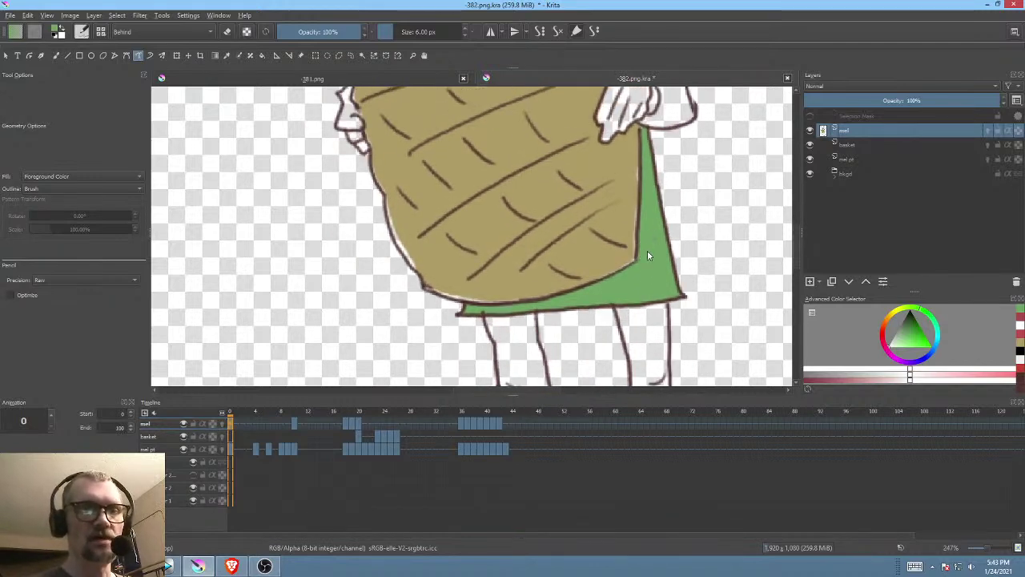
scroll(638, 249, "up", 2)
left_click(620, 186, "ctrl")
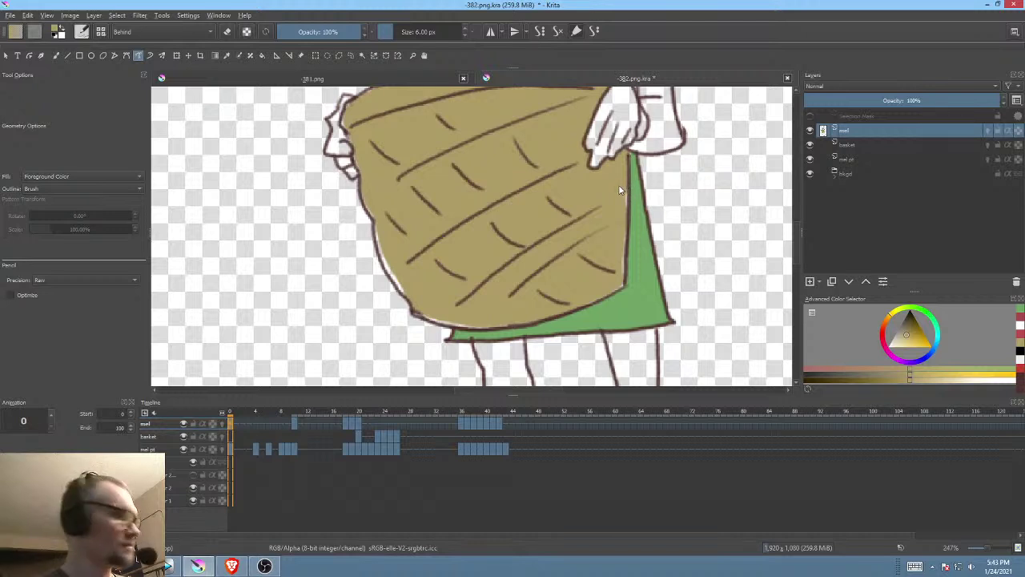
mouse_move(554, 310)
left_mouse_down()
mouse_move(612, 307)
mouse_move(635, 234)
mouse_move(630, 195)
left_mouse_up()
scroll(584, 167, "down", 2)
left_click_drag(584, 166, 529, 323)
left_click_drag(528, 265, 504, 259)
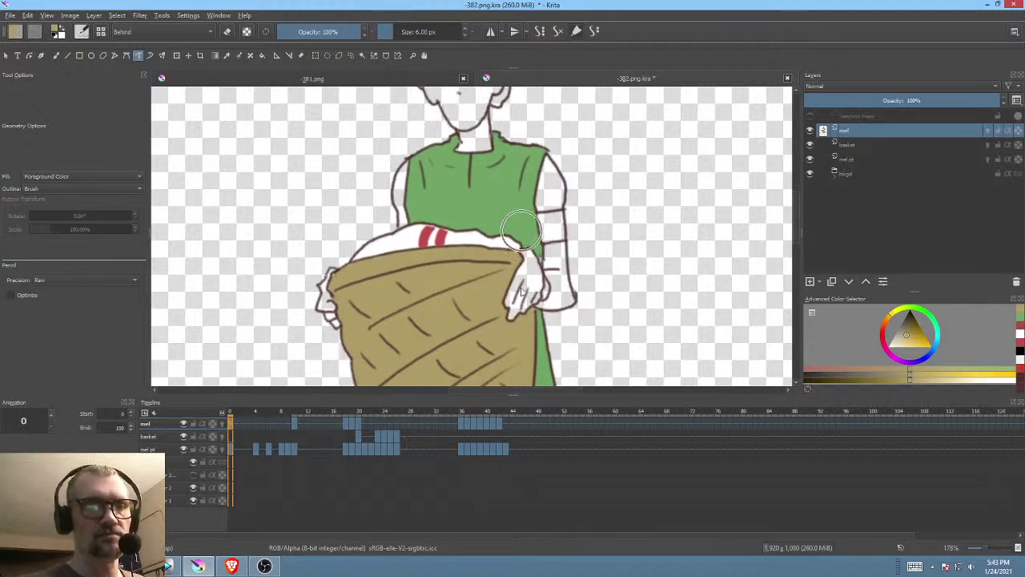
Step: Sample the tunic's green from frame 0 and fill both halves of the tunic's torso in frame 10
left_click(494, 189, "ctrl")
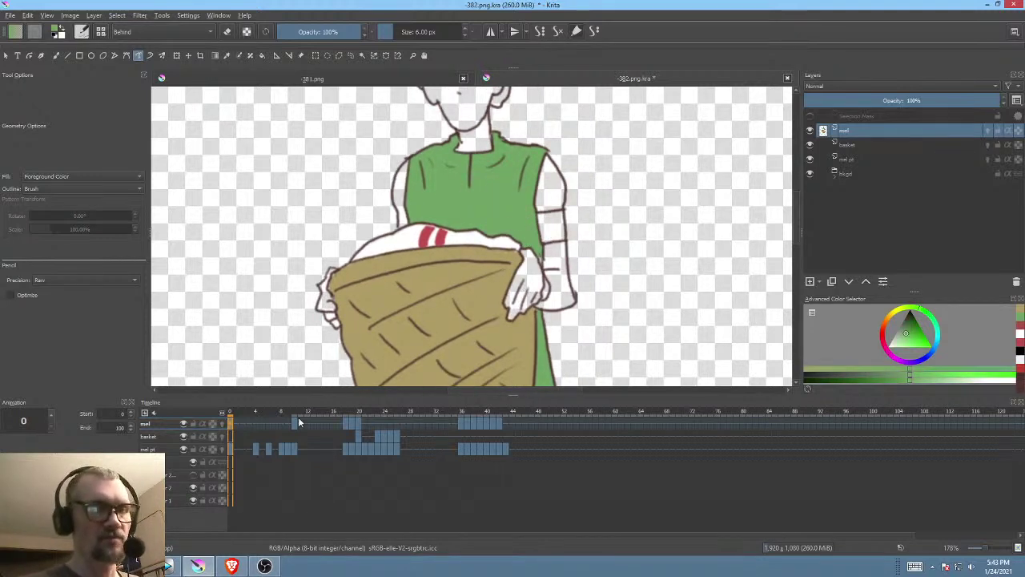
left_click(296, 419)
scroll(545, 224, "up", 3)
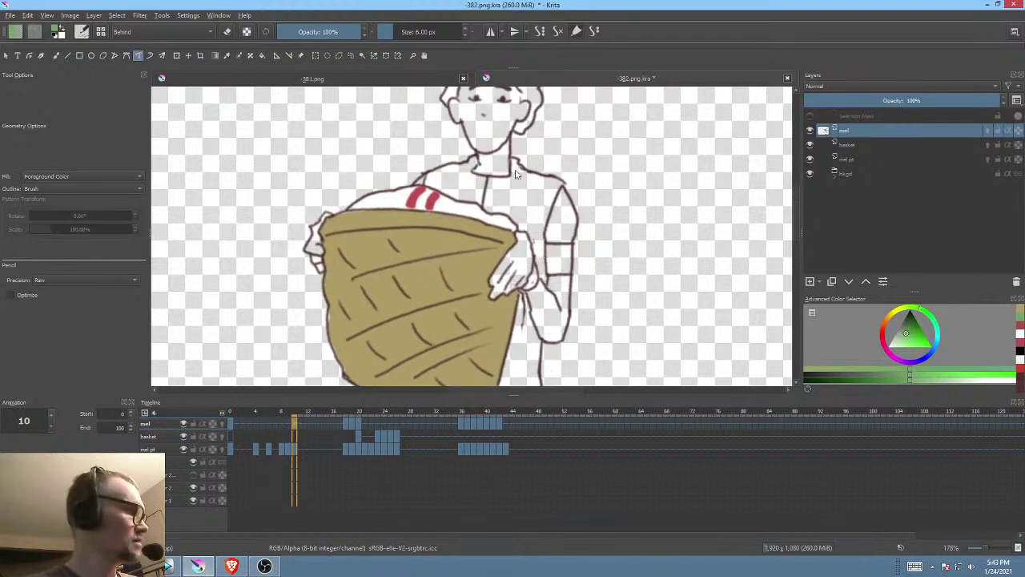
key("f")
left_click(536, 205)
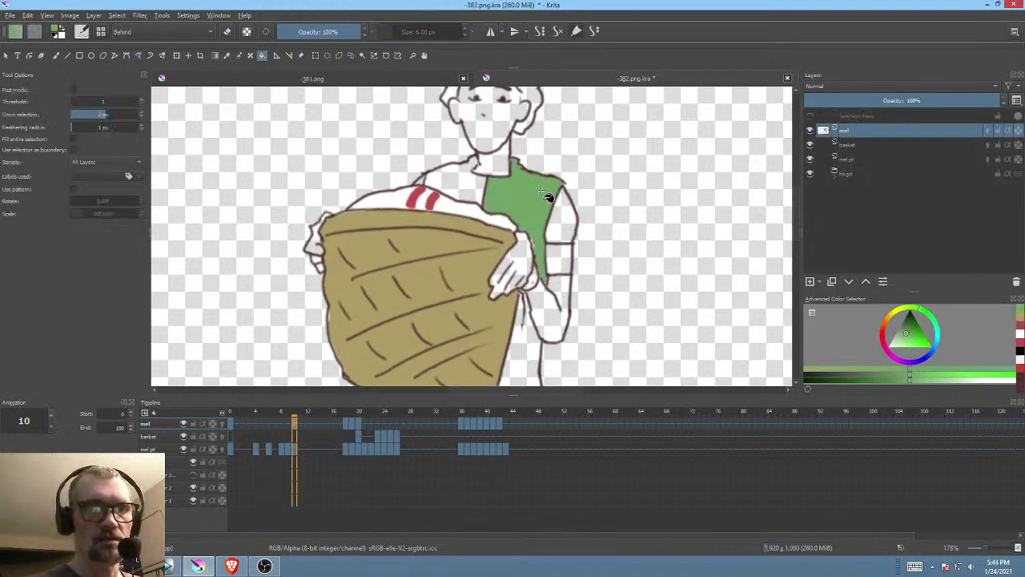
left_click(481, 186)
Step: Fill the tunic's skirt in frame 10 with green and paint in the small uncoloured tips below the hand
scroll(485, 187, "down", 6)
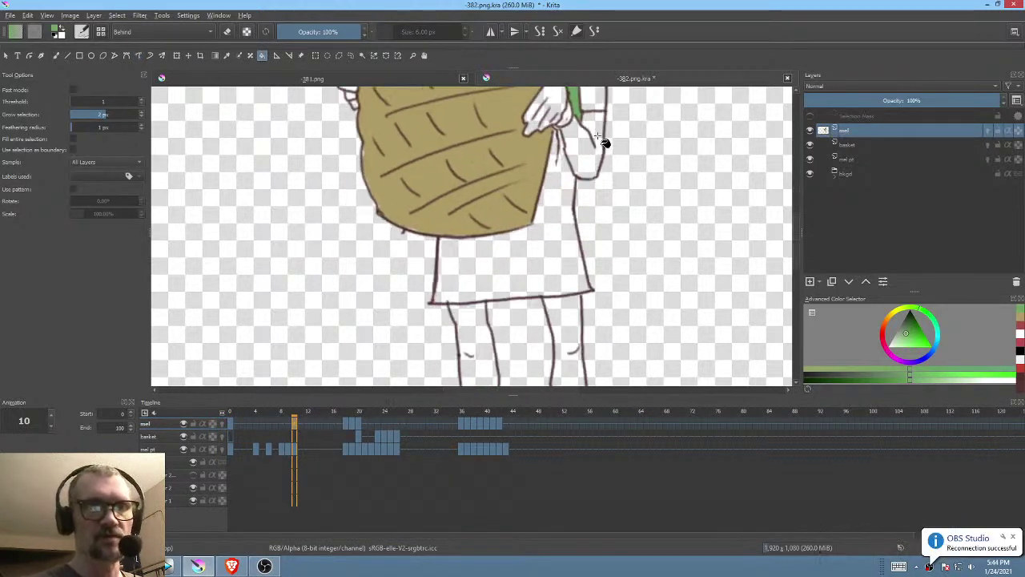
left_click(558, 255)
scroll(564, 239, "up", 1)
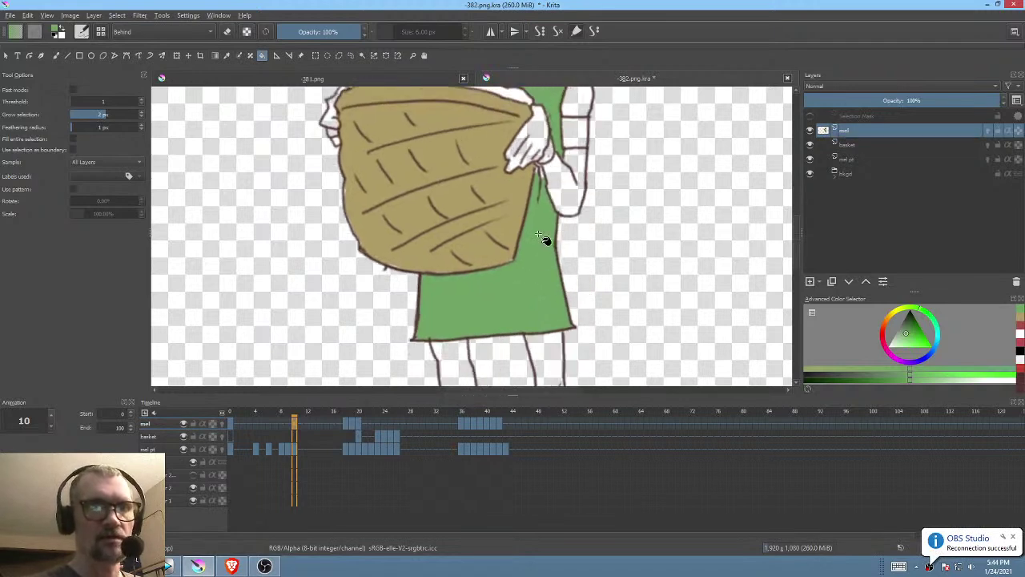
scroll(584, 155, "up", 4)
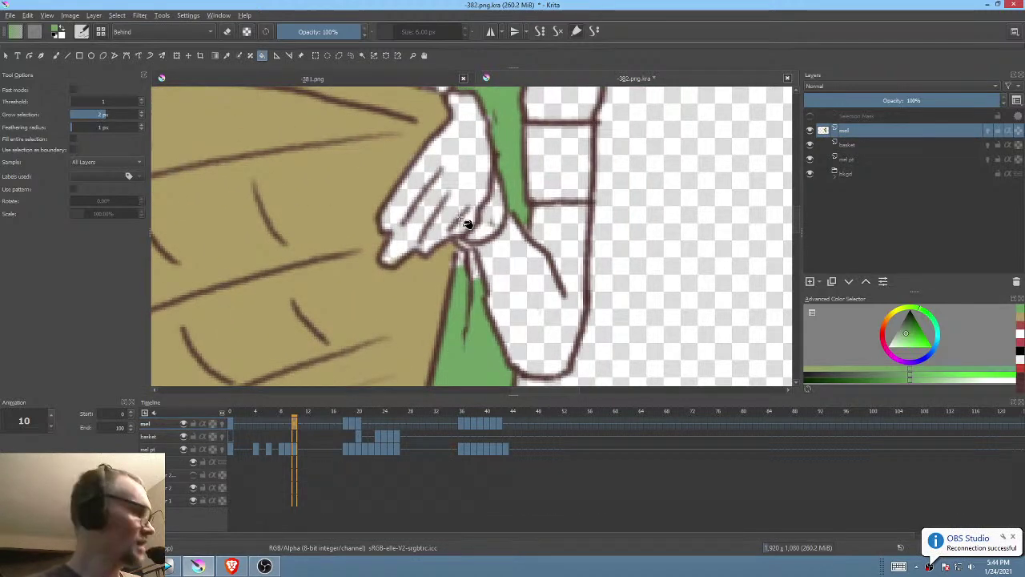
key("p")
mouse_move(458, 278)
left_mouse_down()
mouse_move(468, 252)
mouse_move(481, 290)
left_mouse_up()
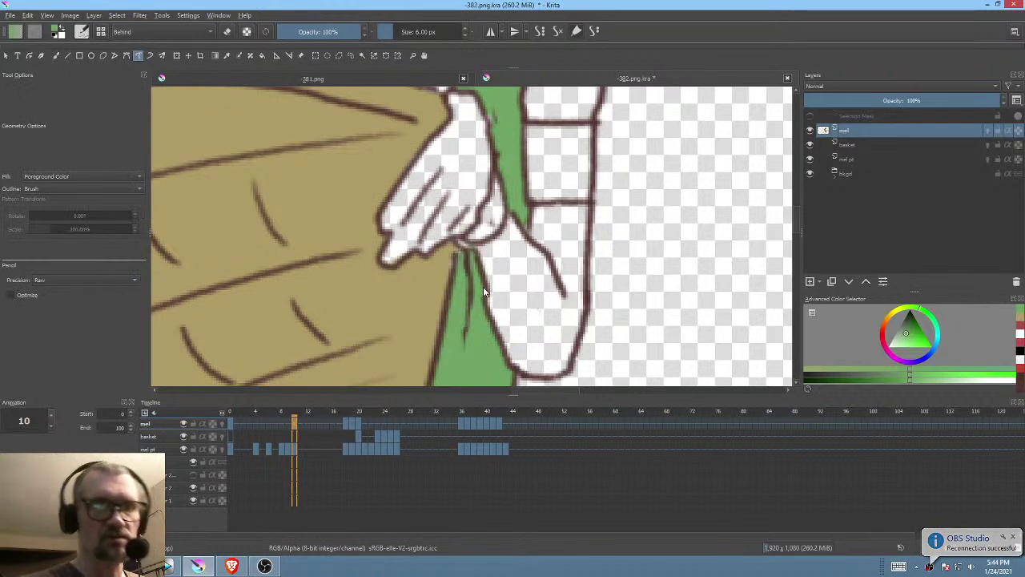
Step: In frame 18, close the collar gap with a green patch and fill the tunic's torso above the cloth
scroll(469, 344, "down", 5)
left_click_drag(523, 262, 523, 260)
left_click(346, 424)
mouse_move(596, 265)
left_mouse_down()
mouse_move(583, 362)
mouse_move(592, 390)
left_mouse_up()
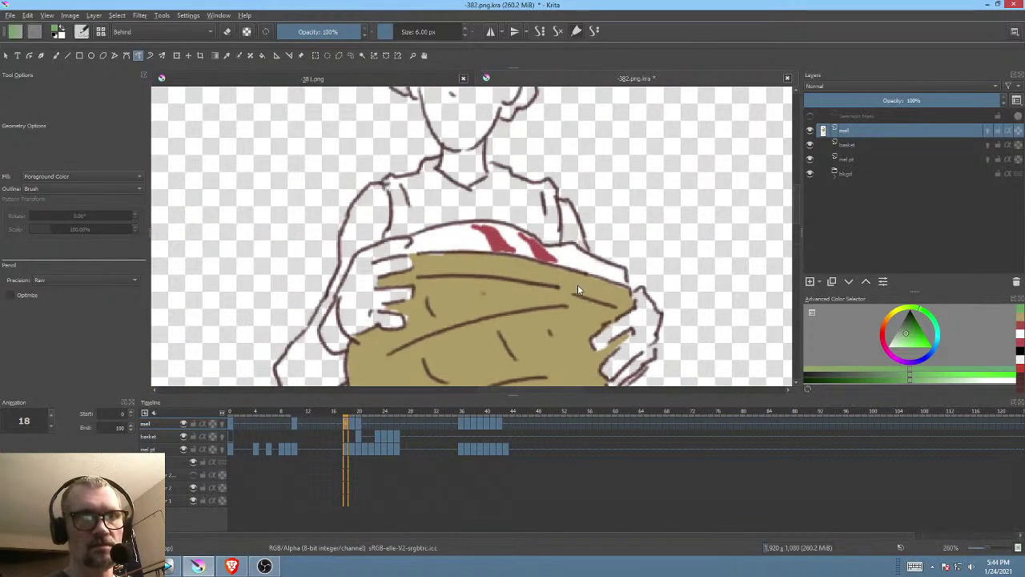
left_click_drag(495, 168, 501, 175)
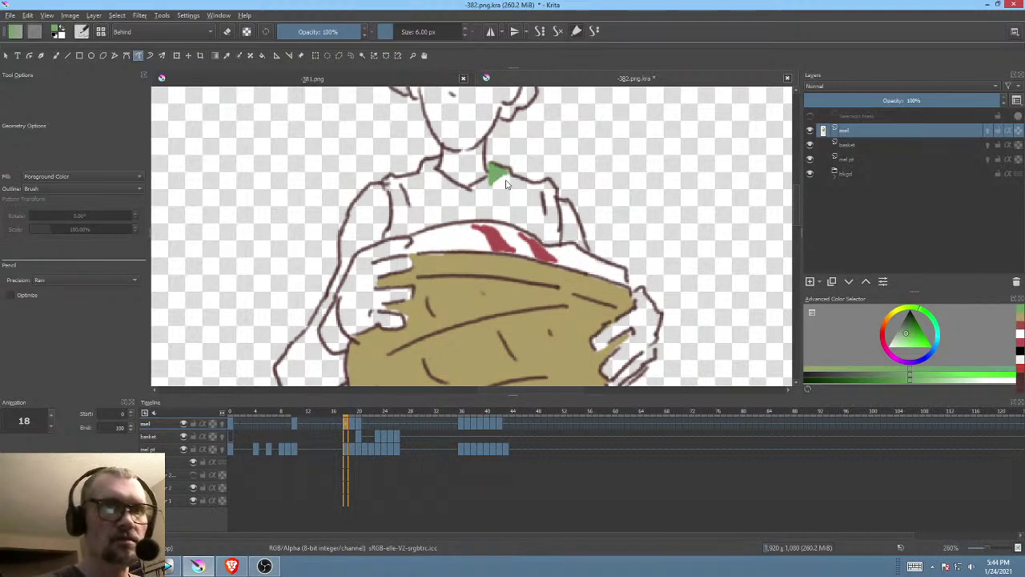
key("f")
left_click(518, 202)
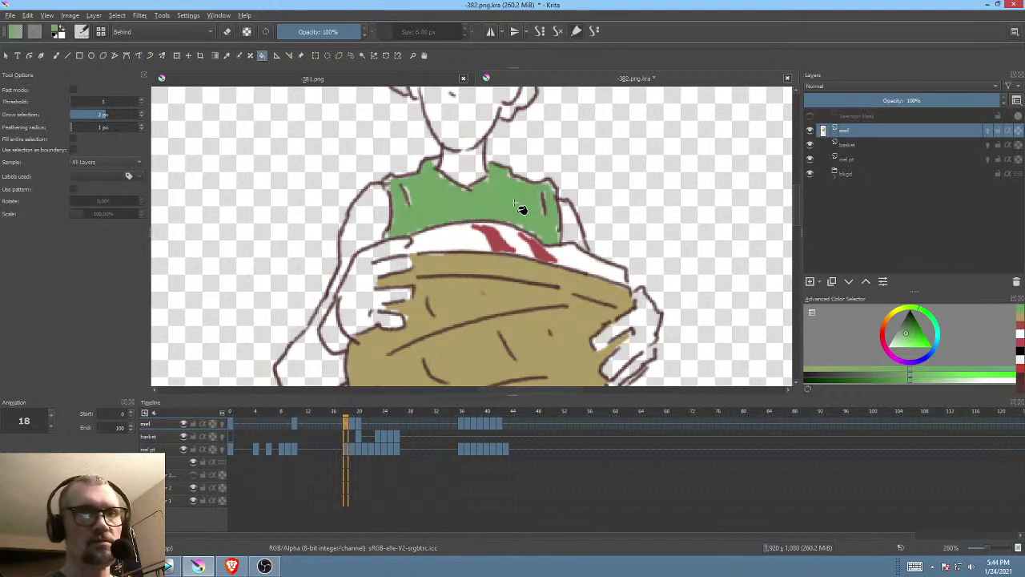
Step: Paint the tunic's skirt below the basket in frame 18 green, closing the outline gaps at its sides and hem
scroll(544, 194, "down", 5)
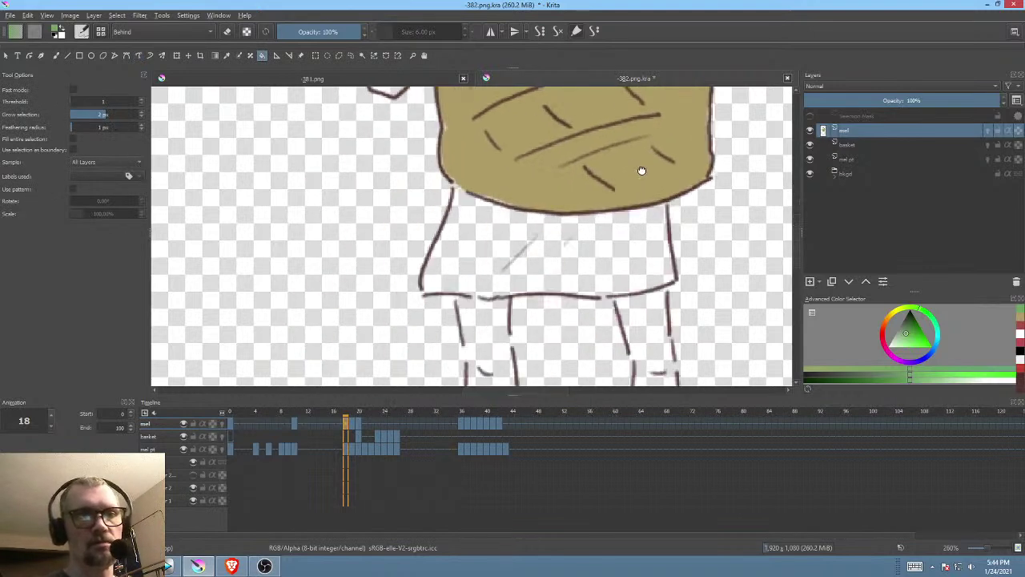
mouse_move(472, 192)
left_mouse_down()
mouse_move(459, 226)
mouse_move(456, 210)
mouse_move(423, 293)
mouse_move(469, 277)
mouse_move(445, 299)
mouse_move(436, 288)
mouse_move(491, 303)
mouse_move(578, 293)
mouse_move(587, 242)
left_mouse_up()
left_click_drag(566, 277, 575, 261)
left_click_drag(677, 186, 665, 210)
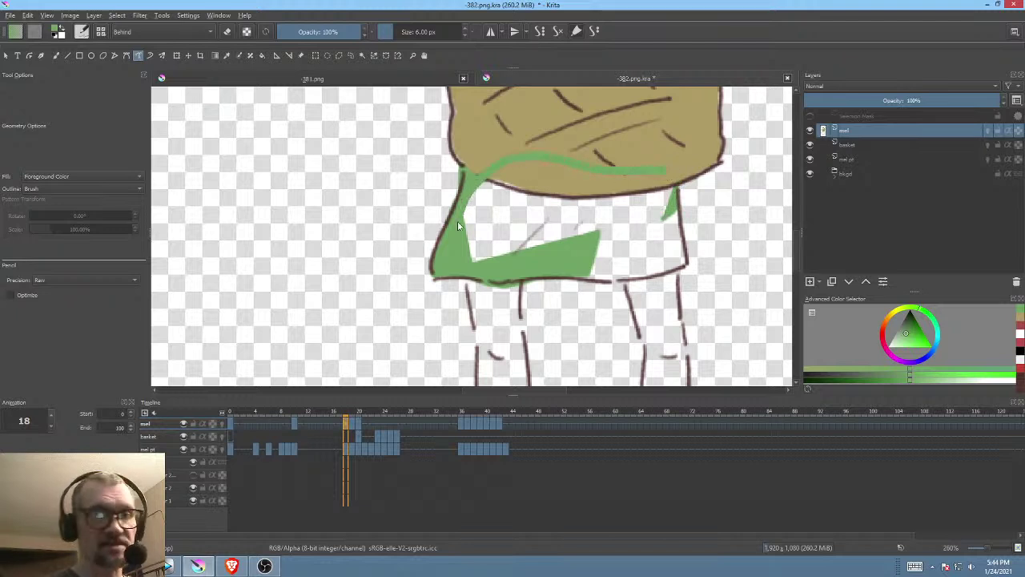
mouse_move(595, 262)
left_mouse_down()
mouse_move(603, 279)
mouse_move(685, 269)
left_mouse_up()
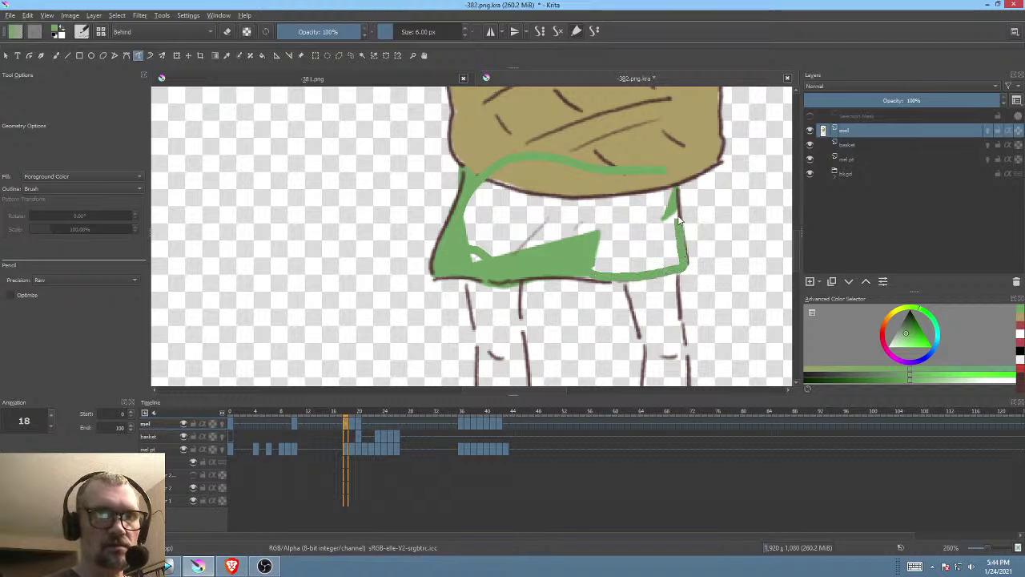
left_click_drag(679, 227, 676, 168)
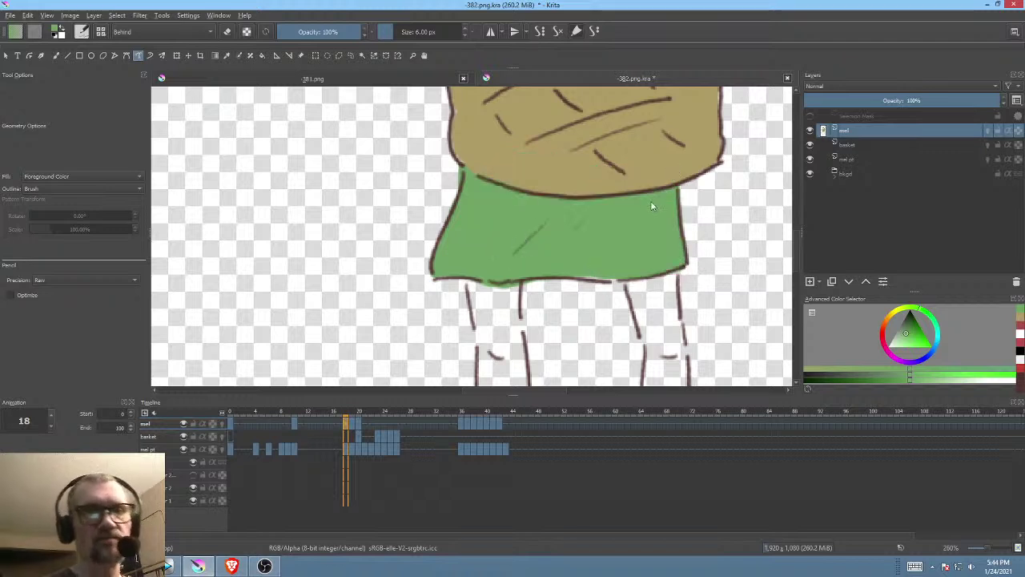
left_click_drag(651, 204, 637, 202)
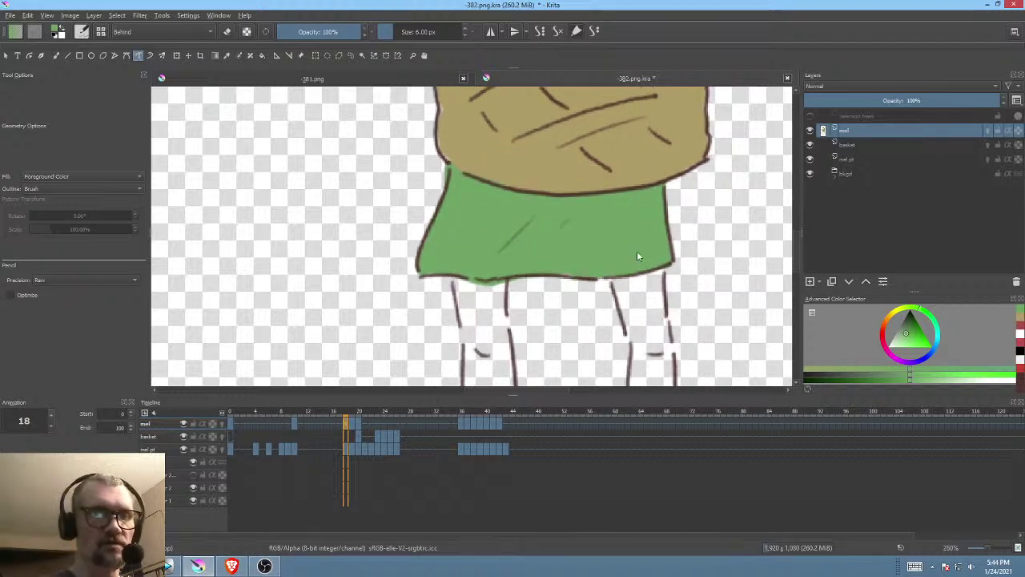
Step: In frame 19, close the gaps in the skirt's outline with green patches and fill the skirt
left_click(353, 423)
left_click_drag(608, 229, 494, 301)
mouse_move(442, 200)
left_mouse_down()
mouse_move(425, 236)
mouse_move(432, 276)
mouse_move(440, 202)
left_mouse_up()
mouse_move(652, 222)
left_mouse_down()
mouse_move(618, 189)
mouse_move(589, 196)
left_mouse_up()
mouse_move(645, 266)
left_mouse_down()
mouse_move(655, 304)
mouse_move(641, 277)
left_mouse_up()
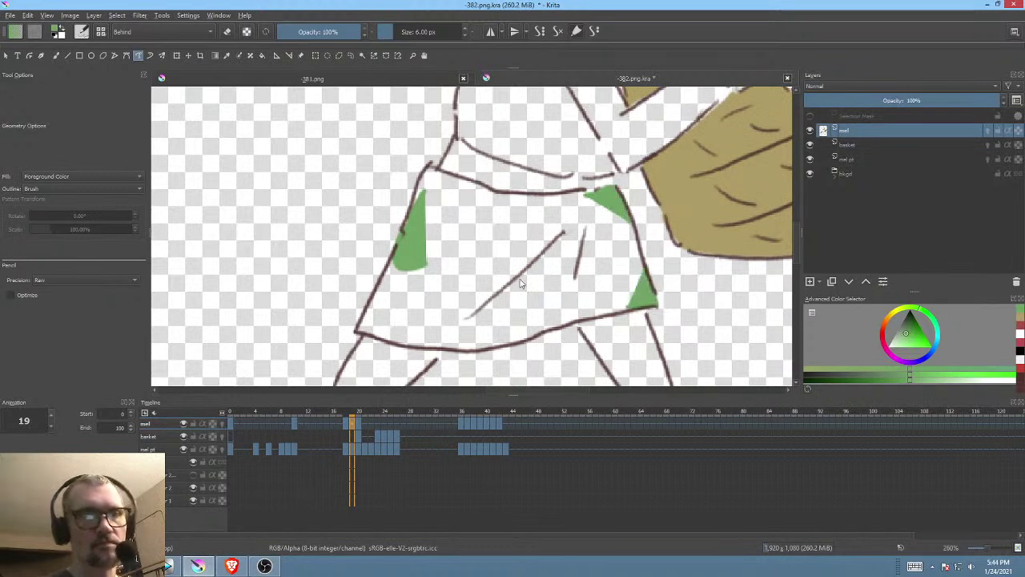
key("f")
left_click(530, 305)
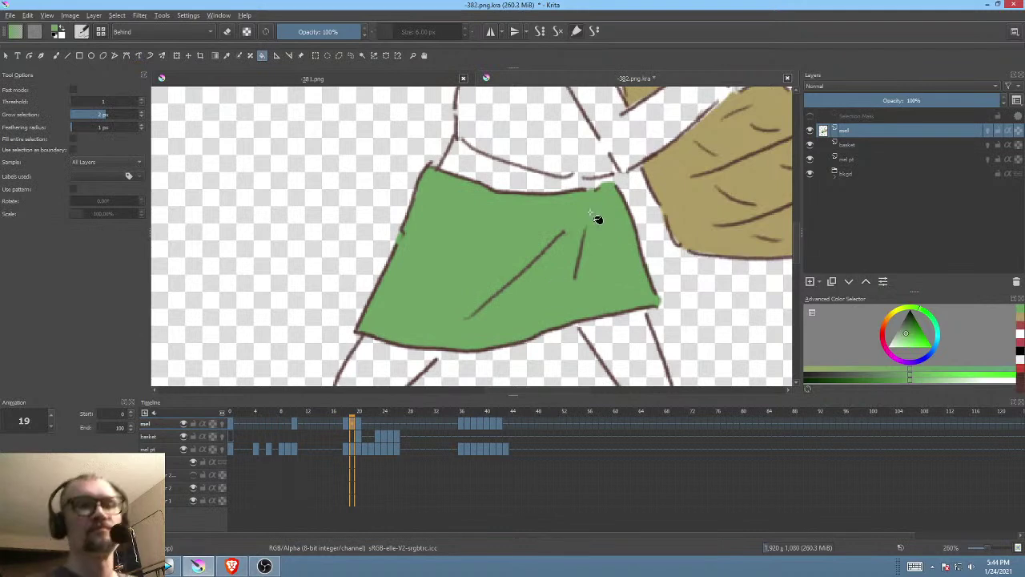
Step: Paint green along the inner edge of the arm in frame 19, from the torso's lower corner up to the armpit
left_click_drag(581, 174, 536, 354)
key("p")
mouse_move(517, 211)
left_mouse_down()
mouse_move(563, 292)
mouse_move(543, 318)
mouse_move(492, 306)
left_mouse_up()
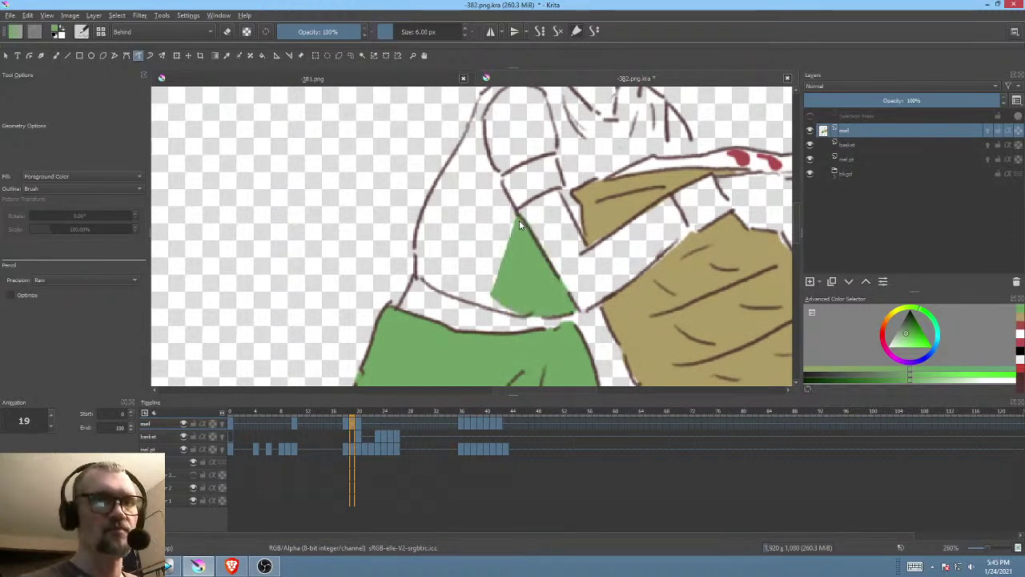
left_click_drag(517, 218, 501, 181)
left_click_drag(473, 131, 487, 171)
left_click_drag(479, 214, 485, 251)
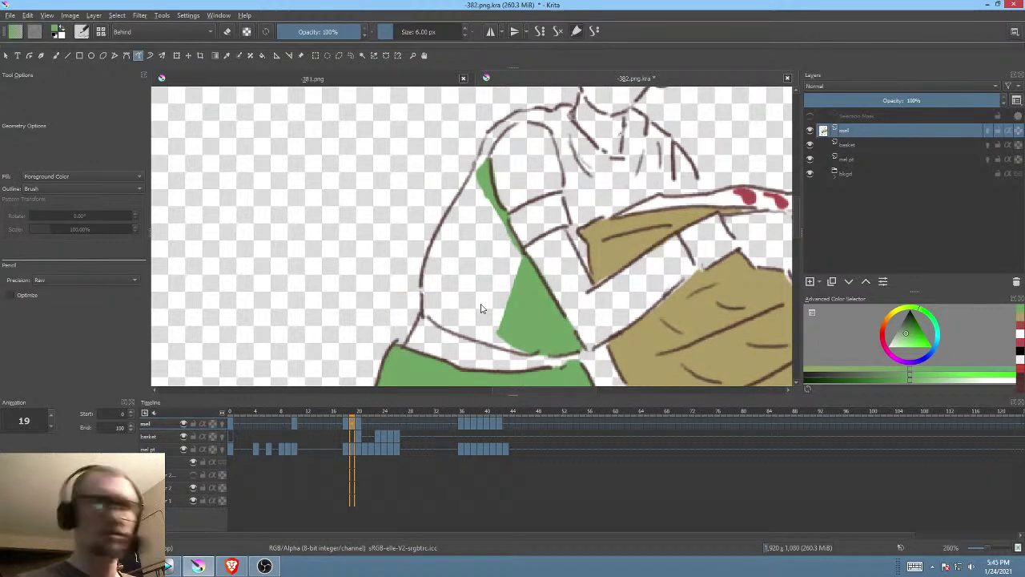
Step: Paint the tunic's chest, collar and shoulder strip in frame 19 with the same green
scroll(482, 308, "up", 2)
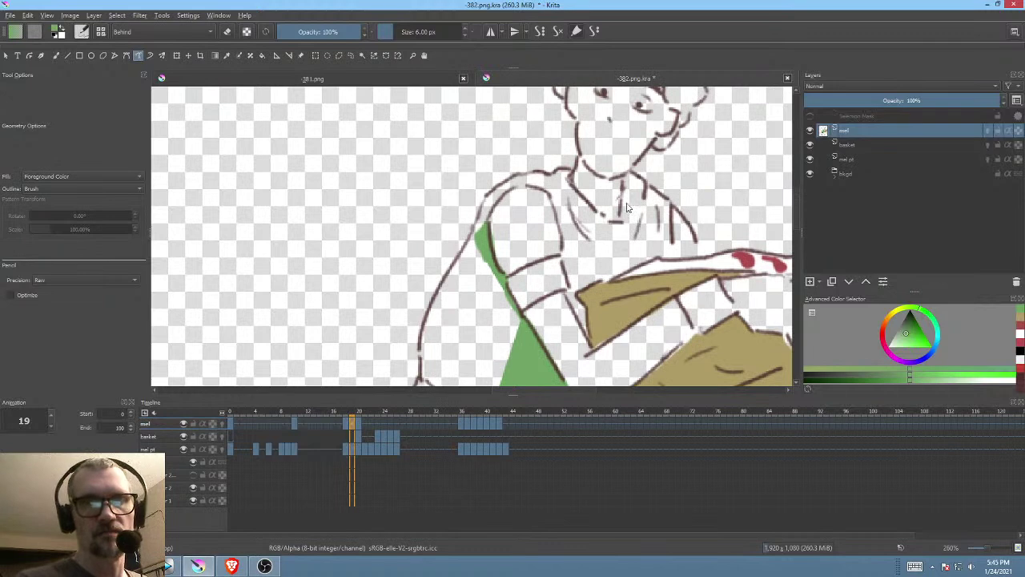
mouse_move(630, 184)
left_mouse_down()
mouse_move(620, 221)
mouse_move(599, 220)
mouse_move(590, 245)
left_mouse_up()
mouse_move(671, 195)
left_mouse_down()
mouse_move(646, 181)
mouse_move(644, 247)
mouse_move(588, 267)
left_mouse_up()
mouse_move(561, 314)
left_mouse_down()
mouse_move(542, 248)
mouse_move(548, 210)
left_mouse_up()
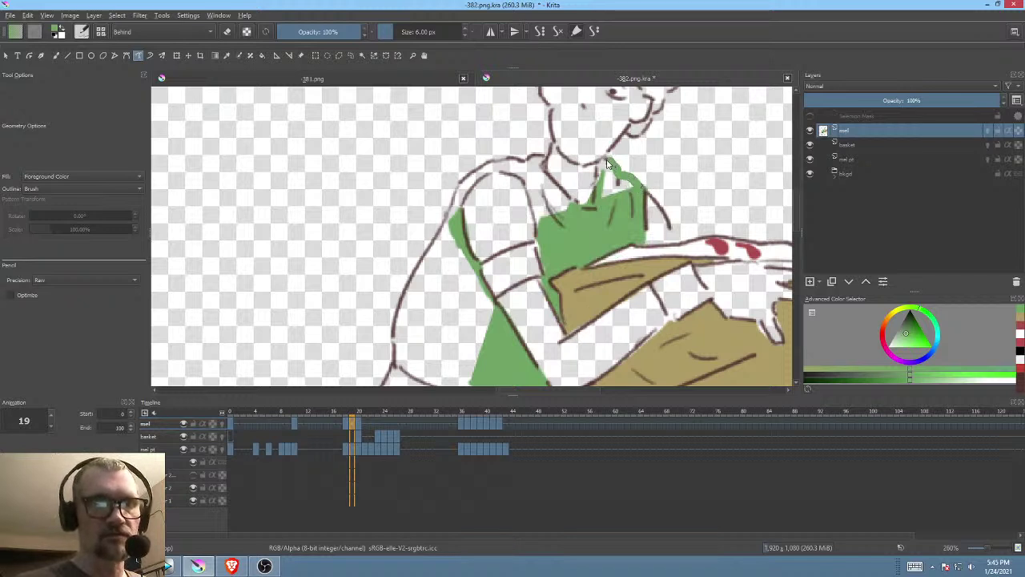
mouse_move(599, 166)
left_mouse_down()
mouse_move(600, 206)
mouse_move(621, 210)
mouse_move(579, 212)
mouse_move(533, 159)
mouse_move(556, 232)
left_mouse_up()
mouse_move(540, 160)
left_mouse_down()
mouse_move(477, 170)
mouse_move(455, 195)
mouse_move(449, 227)
mouse_move(489, 176)
mouse_move(545, 170)
left_mouse_up()
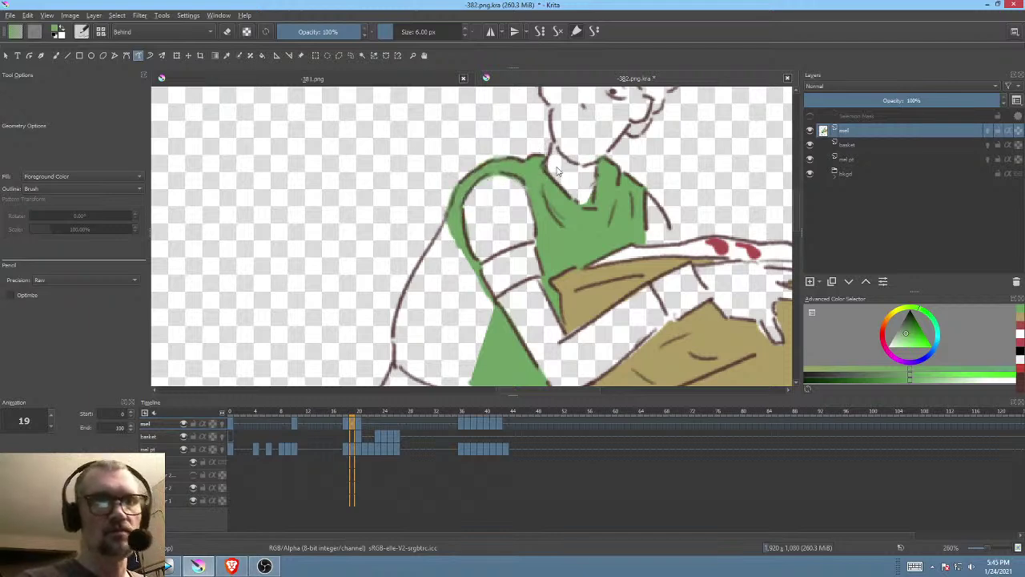
Step: Trace the tunic's back and waist edge in frame 19 with green and colour the remaining area behind the arm
left_click_drag(575, 239, 672, 146)
mouse_move(549, 128)
left_mouse_down()
mouse_move(502, 206)
mouse_move(497, 276)
mouse_move(579, 316)
mouse_move(608, 310)
left_mouse_up()
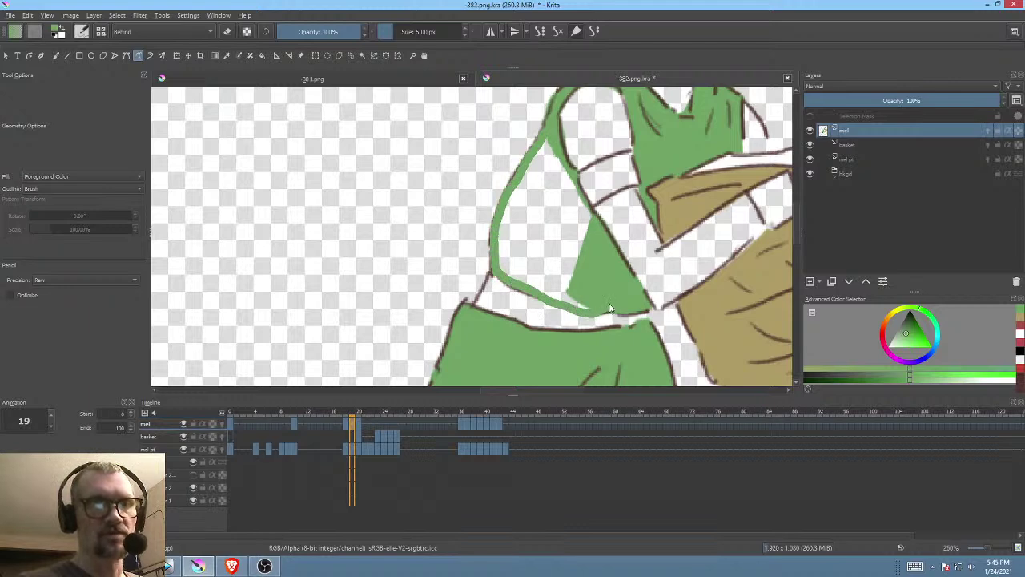
left_click_drag(597, 238, 550, 132)
mouse_move(623, 262)
left_mouse_down()
mouse_move(576, 215)
mouse_move(553, 261)
mouse_move(427, 340)
mouse_move(588, 183)
mouse_move(643, 189)
mouse_move(600, 245)
left_mouse_up()
Step: In frame 20, close the gaps at the torso's lower edge and colour the torso on both sides of the arm and the shoulder strip green
left_click(358, 424)
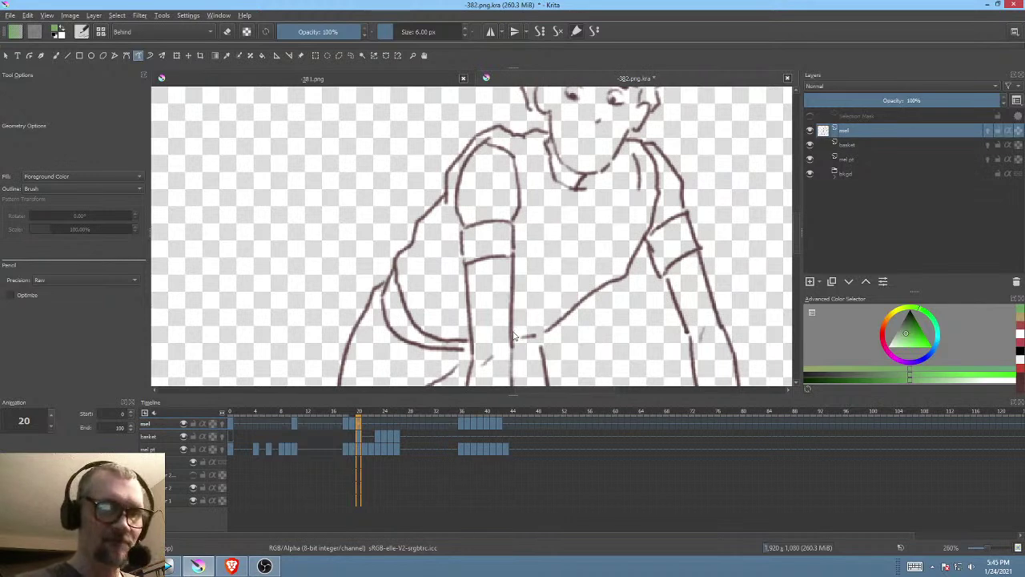
mouse_move(515, 318)
left_mouse_down()
mouse_move(516, 336)
mouse_move(549, 330)
mouse_move(608, 274)
left_mouse_up()
left_click_drag(630, 236, 681, 216)
left_click_drag(517, 318, 519, 292)
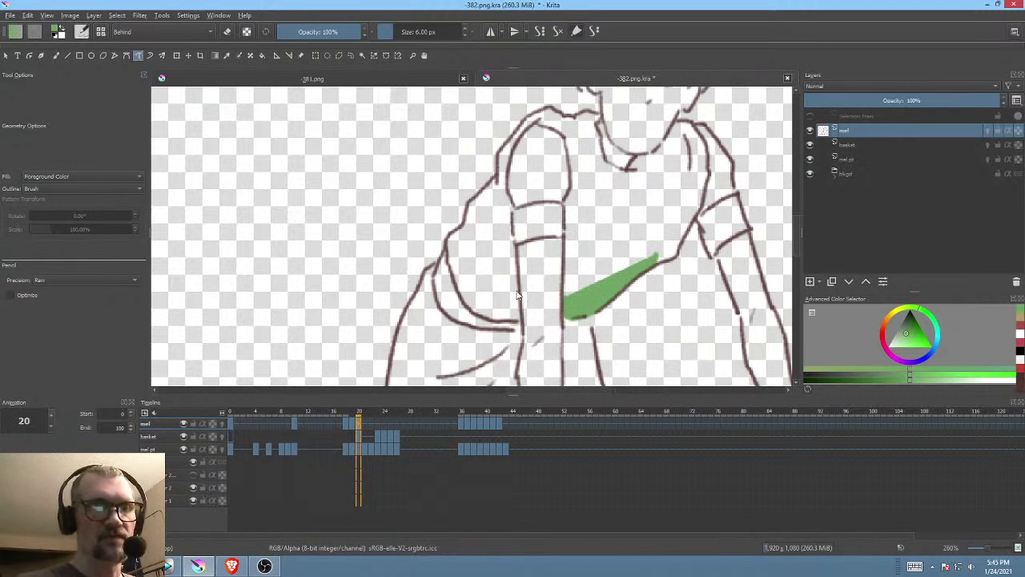
left_click_drag(589, 236, 552, 278)
key("f")
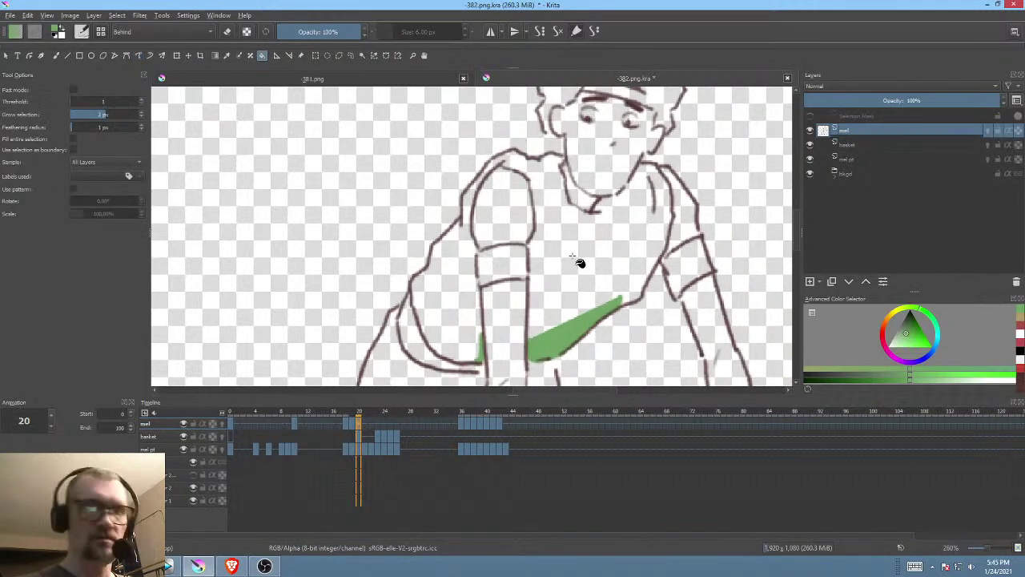
left_click(580, 263)
left_click(460, 296)
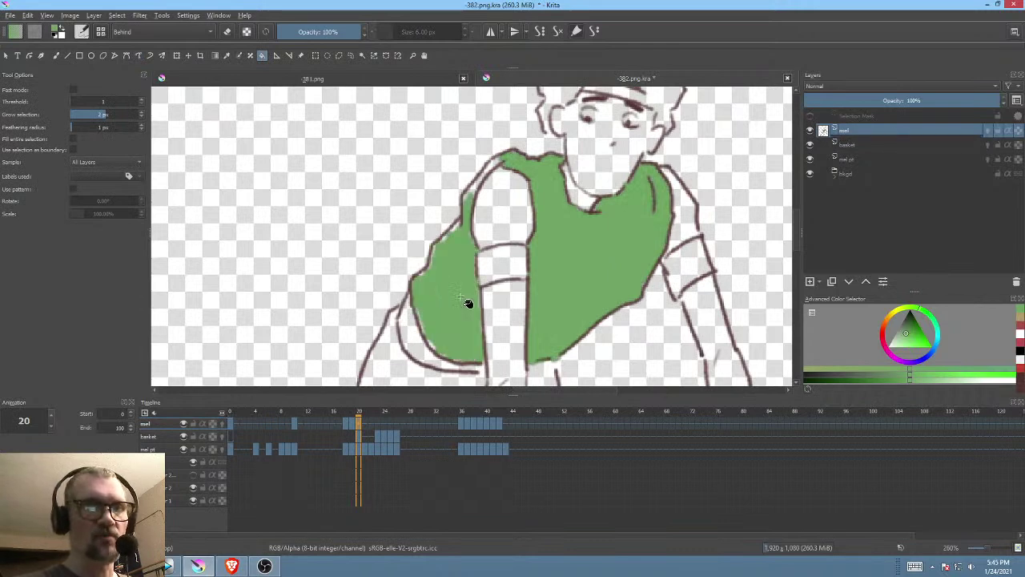
key("p")
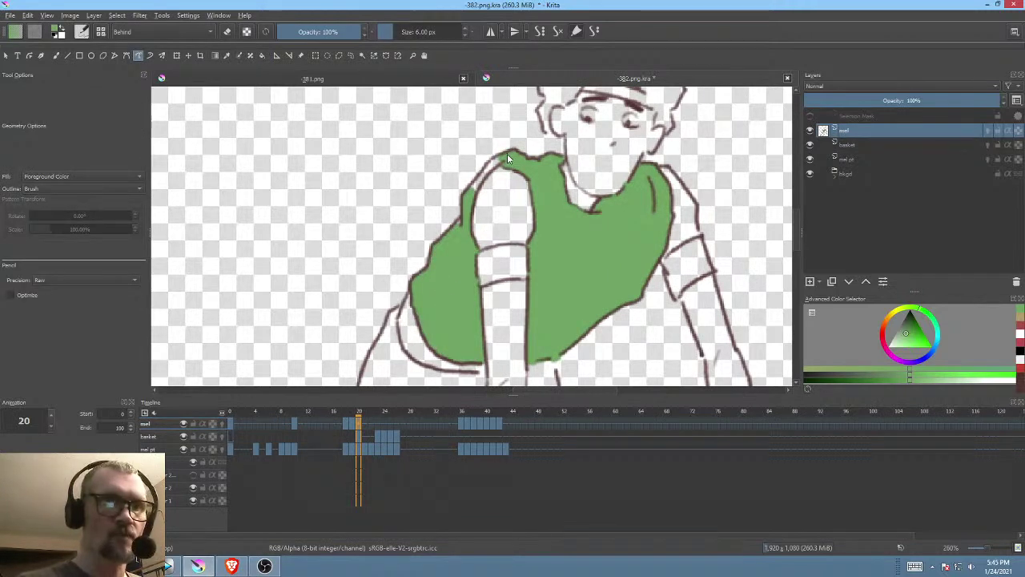
left_click_drag(488, 168, 498, 157)
Step: In frame 20, close the skirt outline's gaps with green at the hem corners, beside the arm and at the front waist
mouse_move(553, 305)
left_mouse_down()
mouse_move(668, 179)
mouse_move(688, 125)
left_mouse_up()
mouse_move(491, 300)
left_mouse_down()
mouse_move(505, 315)
mouse_move(527, 314)
left_mouse_up()
mouse_move(621, 307)
left_mouse_down()
mouse_move(631, 311)
mouse_move(633, 276)
mouse_move(619, 272)
mouse_move(693, 299)
mouse_move(665, 271)
left_mouse_up()
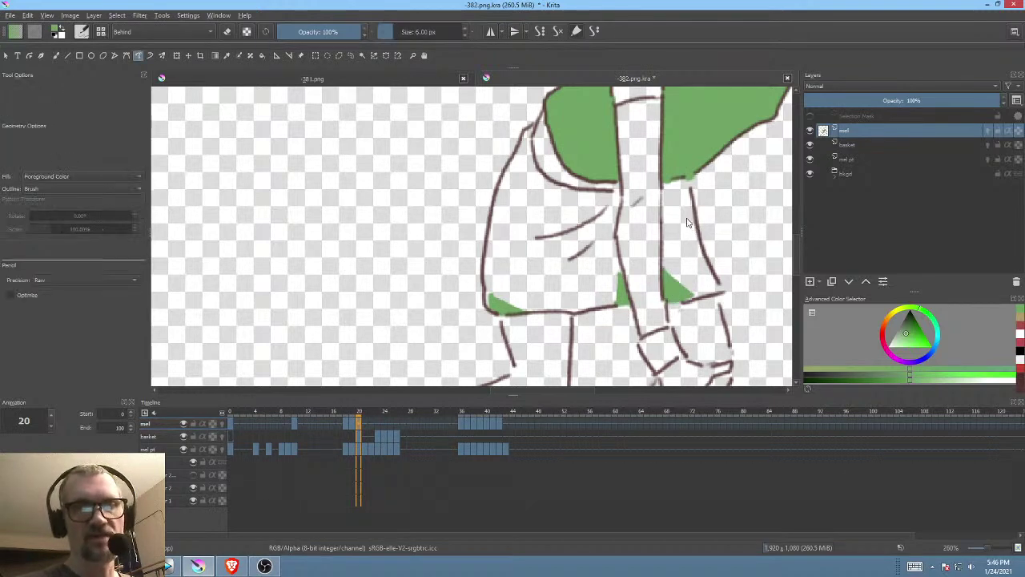
mouse_move(694, 210)
left_mouse_down()
mouse_move(684, 175)
mouse_move(678, 220)
left_mouse_up()
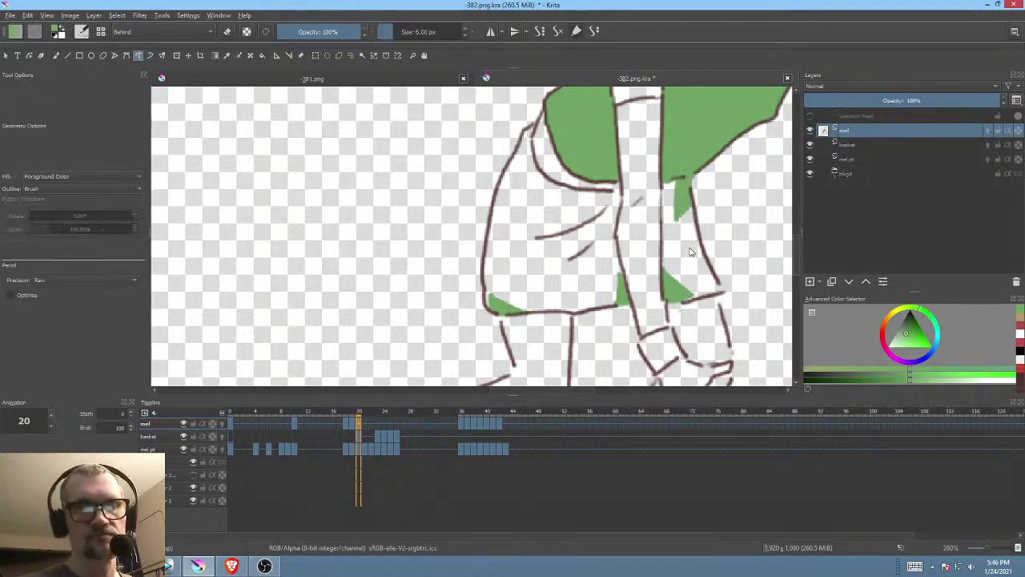
Step: Try to fill the skirt section in front of the arm in frame 20 with green
key("f")
left_click(695, 247)
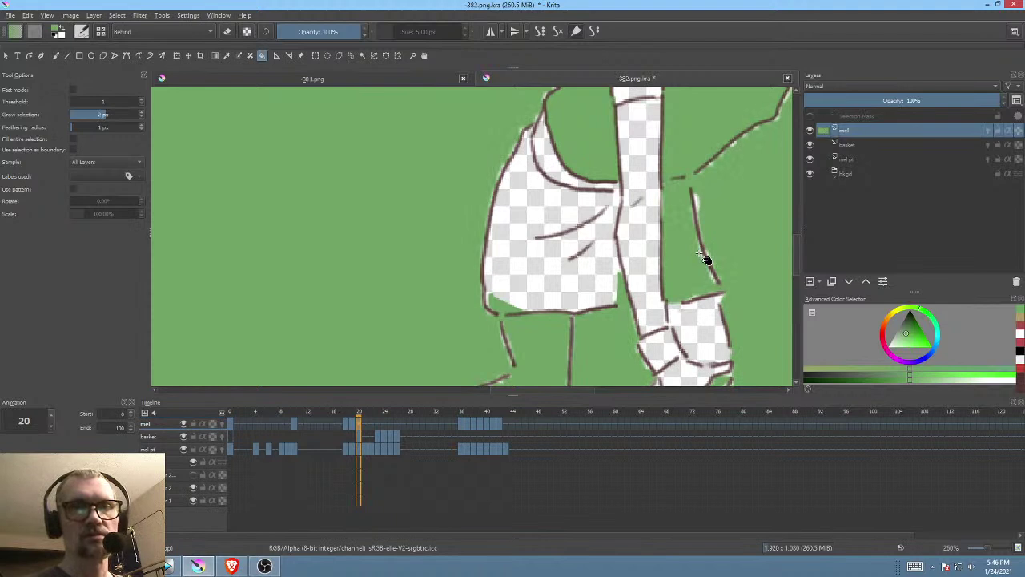
key("ctrl+z")
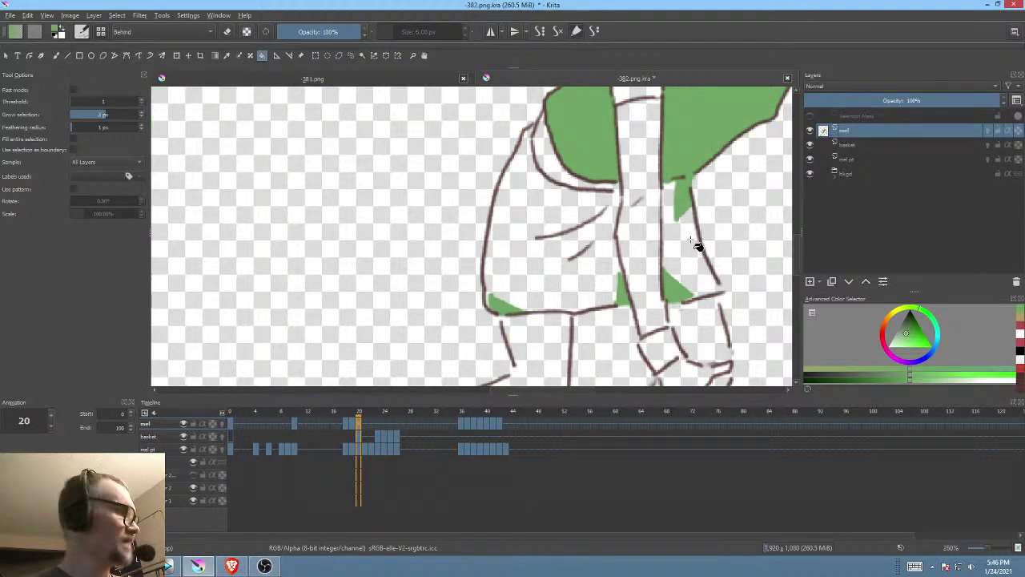
Step: Paint the skirt section in front of the arm in frame 20 green, from the front hem corner up to the waist
key("p")
mouse_move(708, 270)
left_mouse_down()
mouse_move(717, 297)
mouse_move(684, 305)
mouse_move(695, 280)
left_mouse_up()
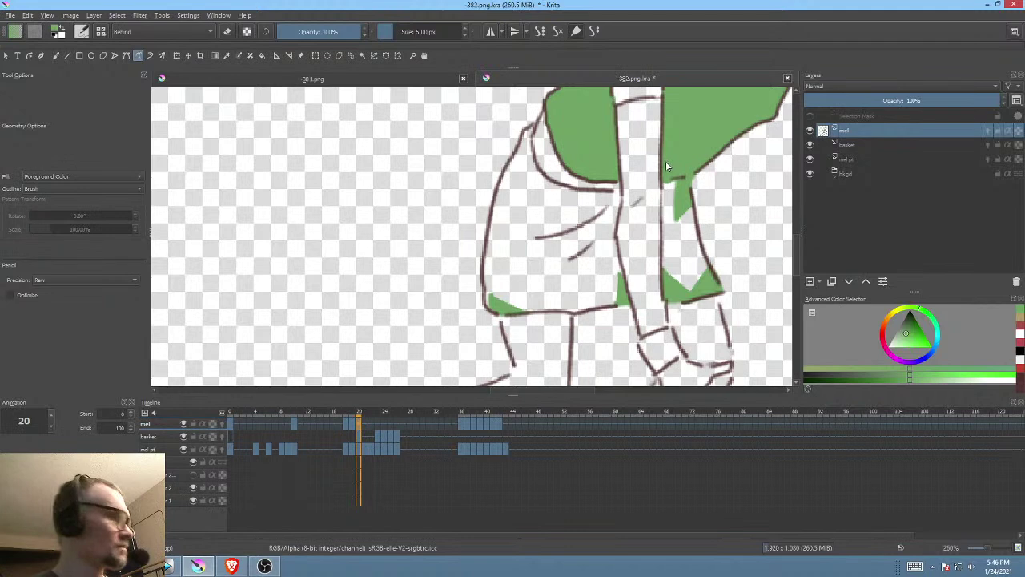
mouse_move(663, 202)
left_mouse_down()
mouse_move(664, 266)
mouse_move(688, 293)
mouse_move(709, 277)
mouse_move(679, 167)
left_mouse_up()
Step: Close the gap beside the arm below the belt in frame 20 and fill the skirt behind the arm green
mouse_move(667, 219)
left_mouse_down()
mouse_move(678, 236)
mouse_move(627, 251)
mouse_move(630, 213)
mouse_move(608, 217)
left_mouse_up()
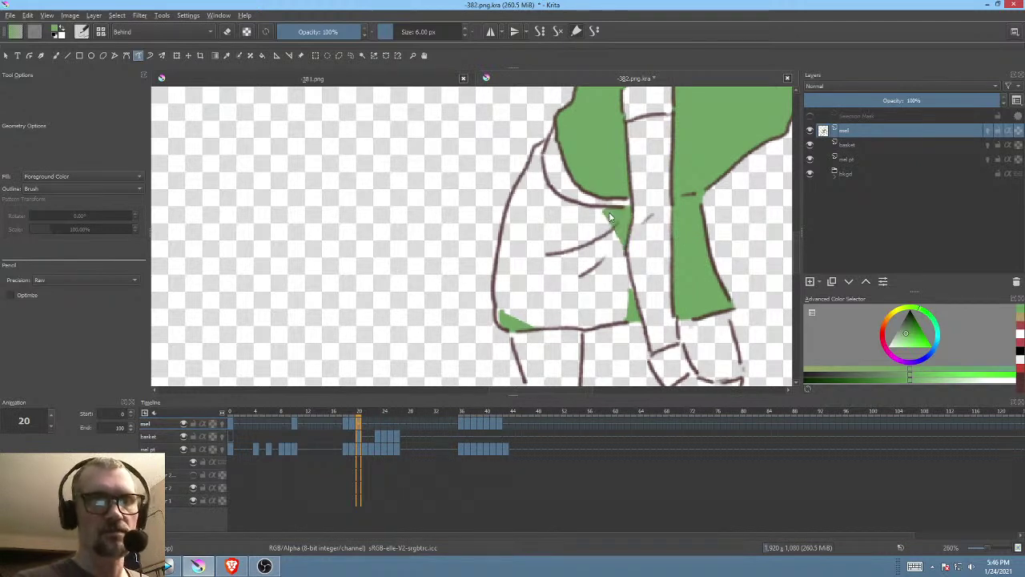
key("f")
left_click(564, 210)
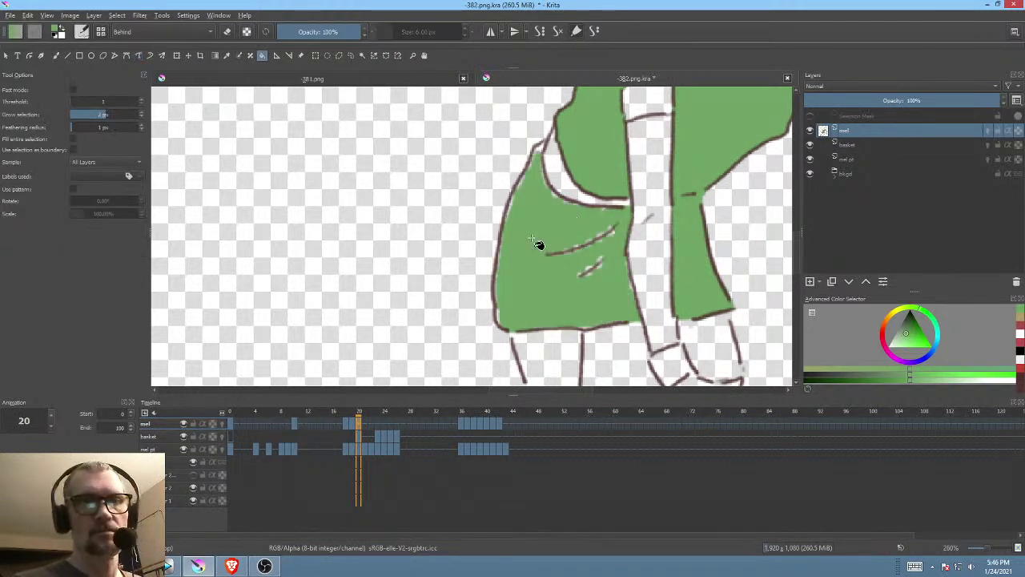
scroll(588, 220, "down", 3)
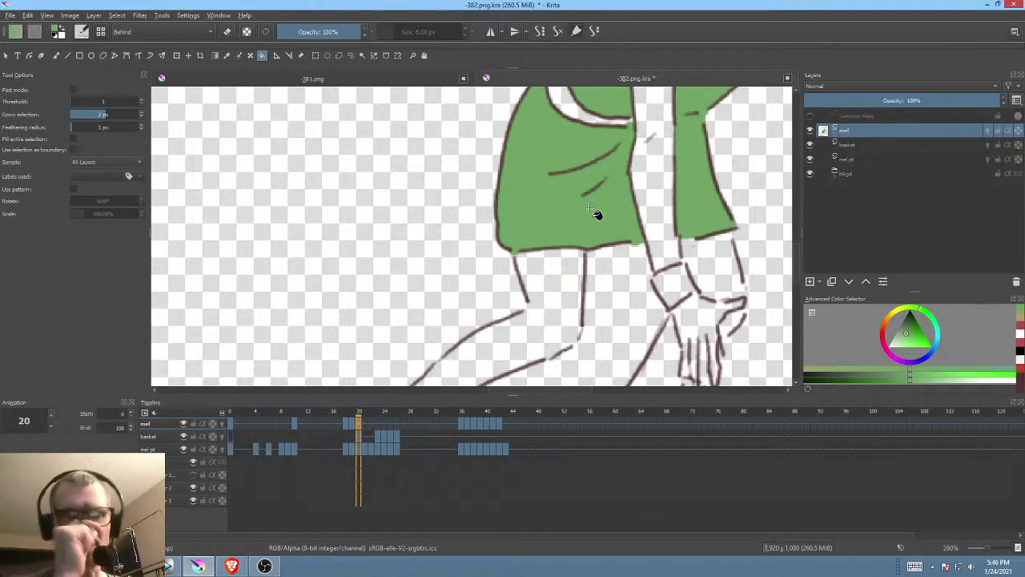
Step: In frame 36, close the gaps in the skirt hem and along the arm's rear edge with green
left_click(463, 425)
mouse_move(642, 221)
left_mouse_down()
mouse_move(539, 319)
mouse_move(600, 299)
left_mouse_up()
key("p")
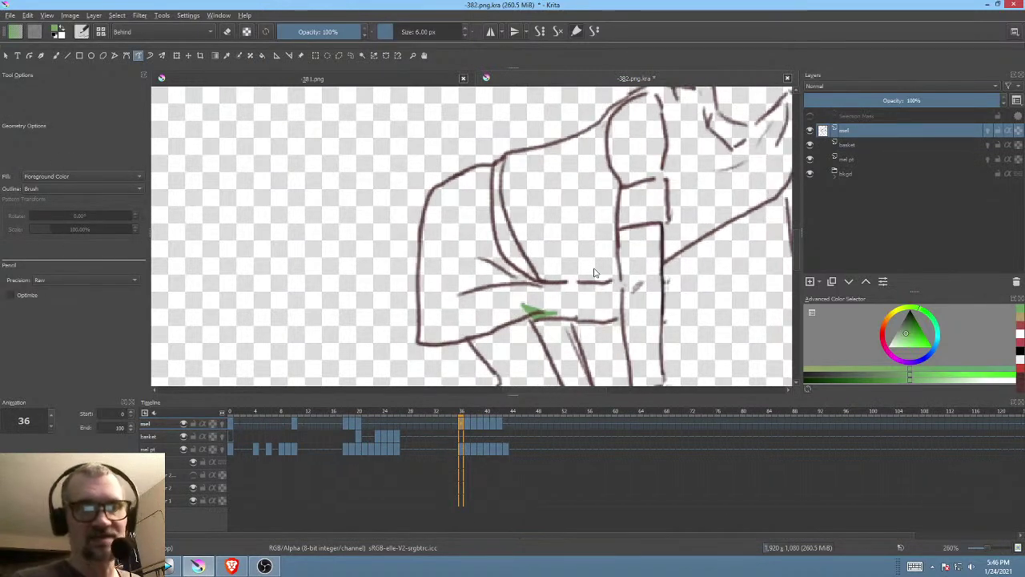
mouse_move(610, 322)
left_mouse_down()
mouse_move(621, 296)
mouse_move(612, 218)
left_mouse_up()
mouse_move(601, 264)
left_mouse_down()
mouse_move(591, 307)
mouse_move(603, 295)
mouse_move(610, 313)
left_mouse_up()
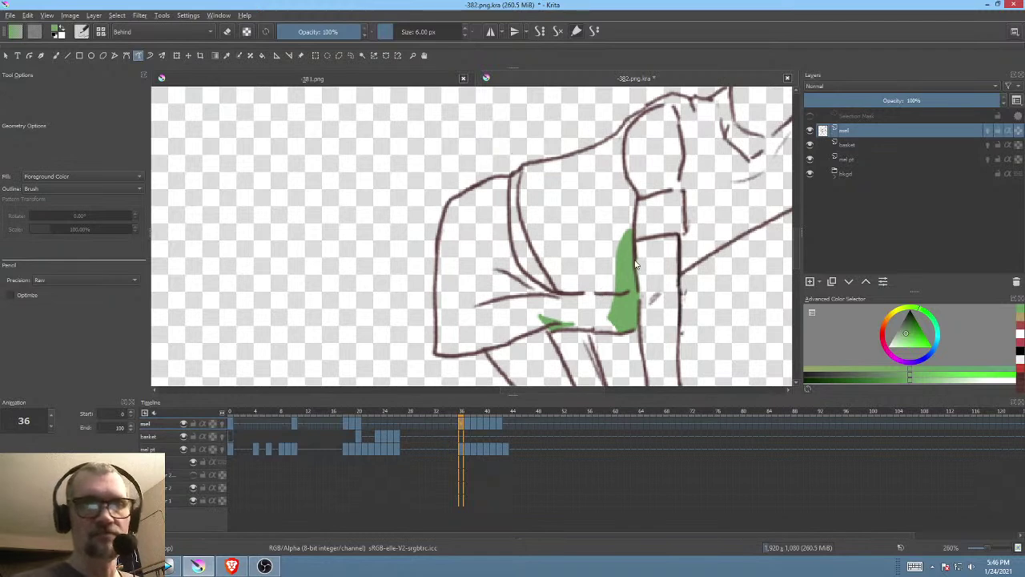
Step: Paint the collar and shoulder edges in frame 36 green and fill the chest in front of the arm
left_click_drag(596, 272, 543, 326)
mouse_move(621, 164)
left_mouse_down()
mouse_move(599, 164)
mouse_move(629, 153)
mouse_move(648, 160)
mouse_move(663, 201)
mouse_move(637, 207)
mouse_move(623, 158)
mouse_move(656, 165)
mouse_move(641, 164)
mouse_move(694, 219)
mouse_move(629, 176)
mouse_move(560, 191)
mouse_move(578, 236)
mouse_move(533, 282)
mouse_move(517, 264)
mouse_move(521, 212)
left_mouse_up()
mouse_move(597, 224)
left_mouse_down()
mouse_move(549, 256)
mouse_move(606, 200)
mouse_move(620, 248)
mouse_move(597, 292)
mouse_move(631, 208)
left_mouse_up()
key("f")
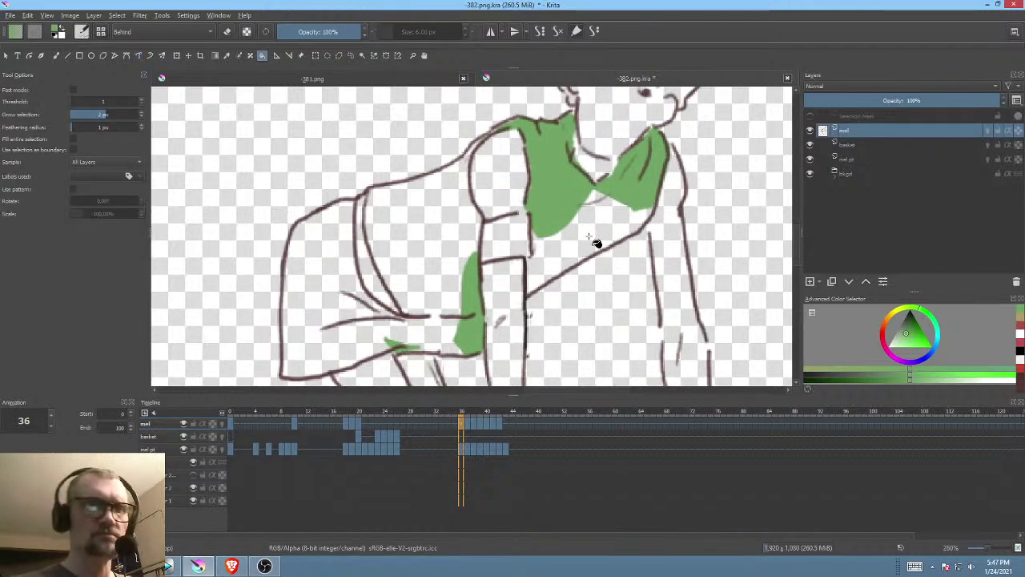
left_click(601, 233)
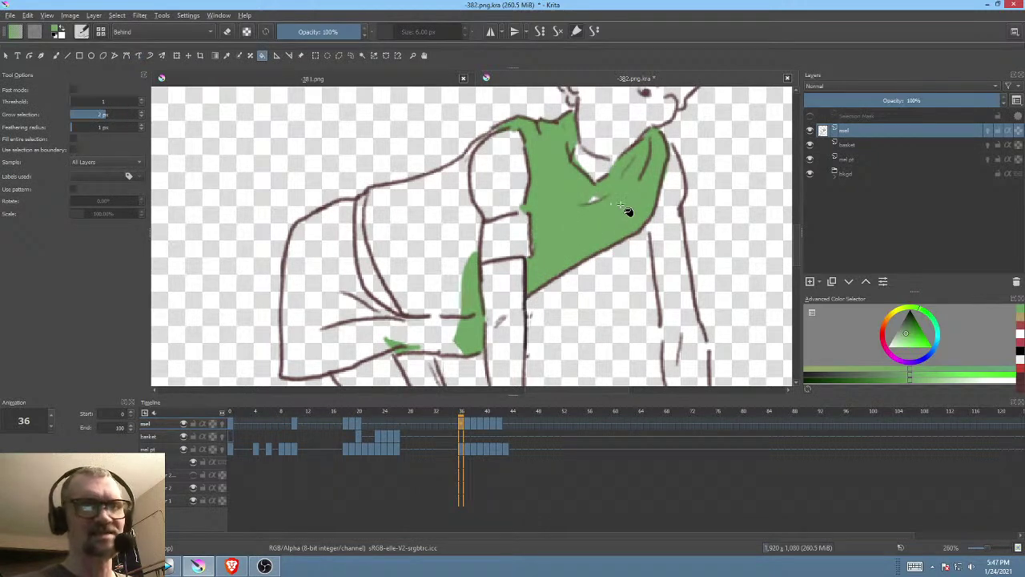
key("p")
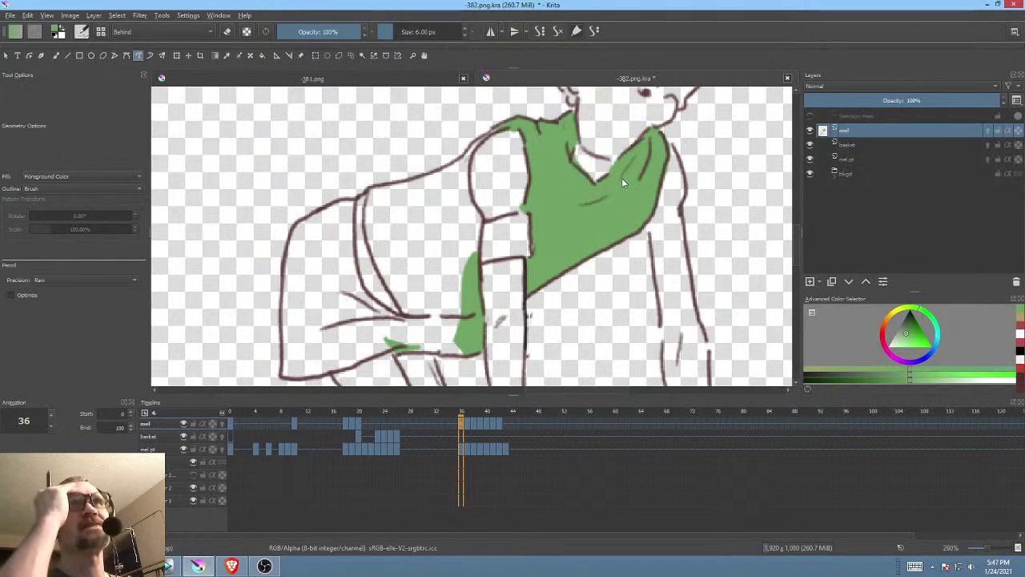
Step: Fill the tunic's torso and skirt areas behind the arm in frame 36 with green
left_click_drag(447, 208, 513, 182)
key("f")
left_click(498, 208)
left_click(503, 225)
left_click(505, 225)
left_click(503, 233)
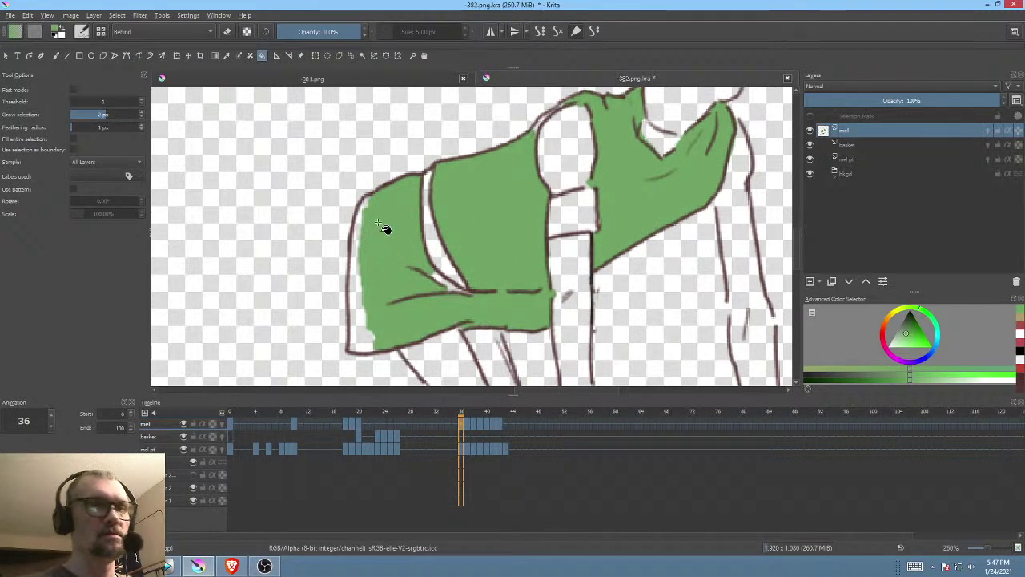
Step: Paint the uncoloured strip along the skirt's rear edge in frame 36 green and touch up below the belt
key("p")
mouse_move(365, 207)
left_mouse_down()
mouse_move(348, 350)
mouse_move(380, 350)
left_mouse_up()
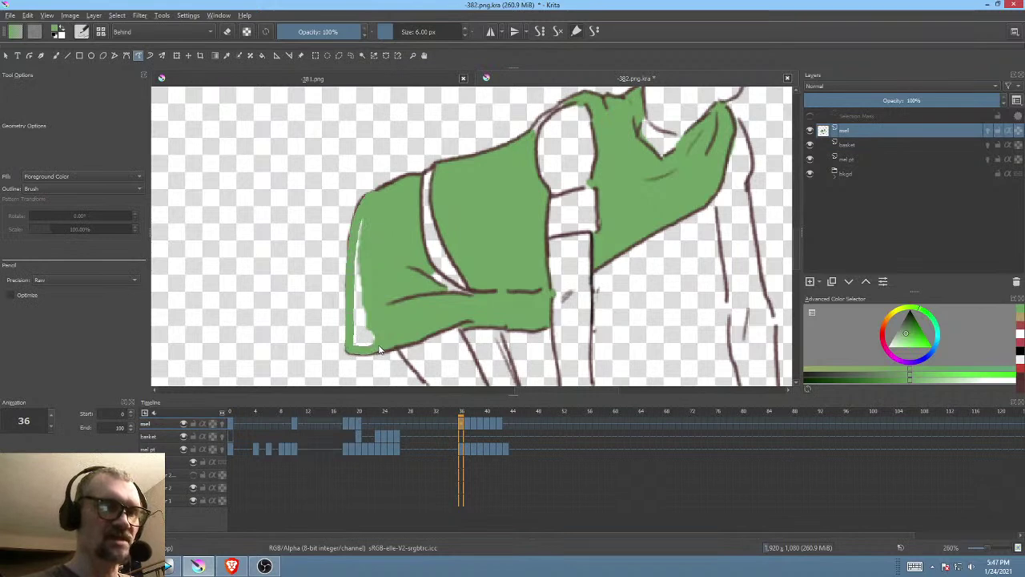
left_click_drag(378, 210, 380, 206)
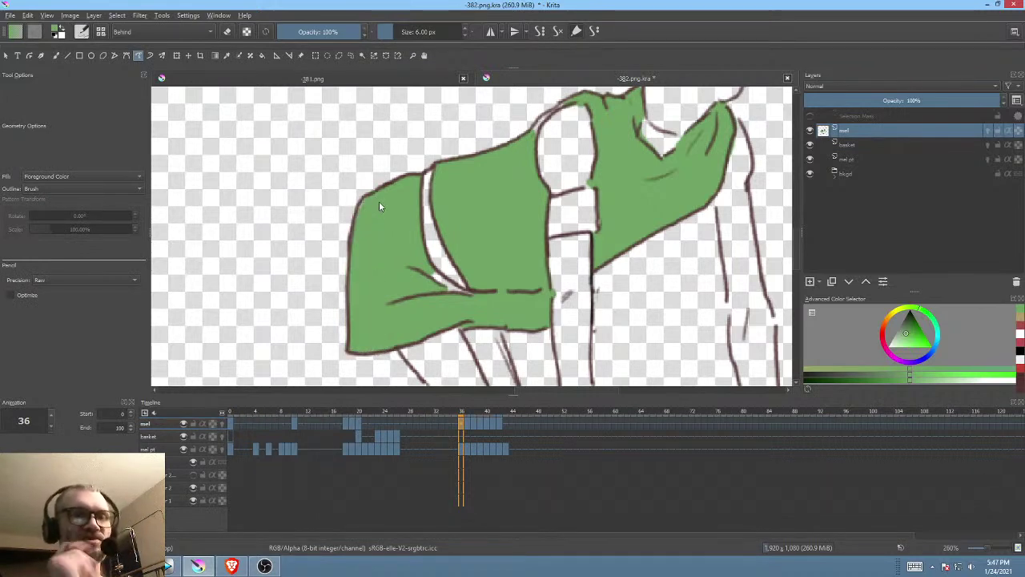
mouse_move(470, 294)
left_mouse_down()
mouse_move(441, 278)
mouse_move(433, 293)
mouse_move(470, 304)
left_mouse_up()
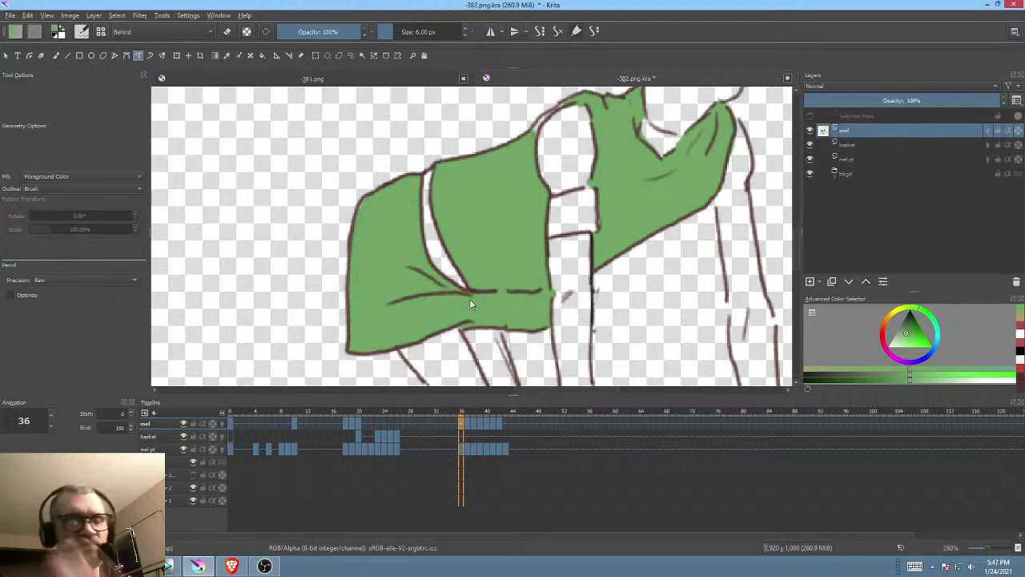
Step: Brush green into the narrow shoulder strip above the arm in frame 36
left_click_drag(537, 213, 460, 356)
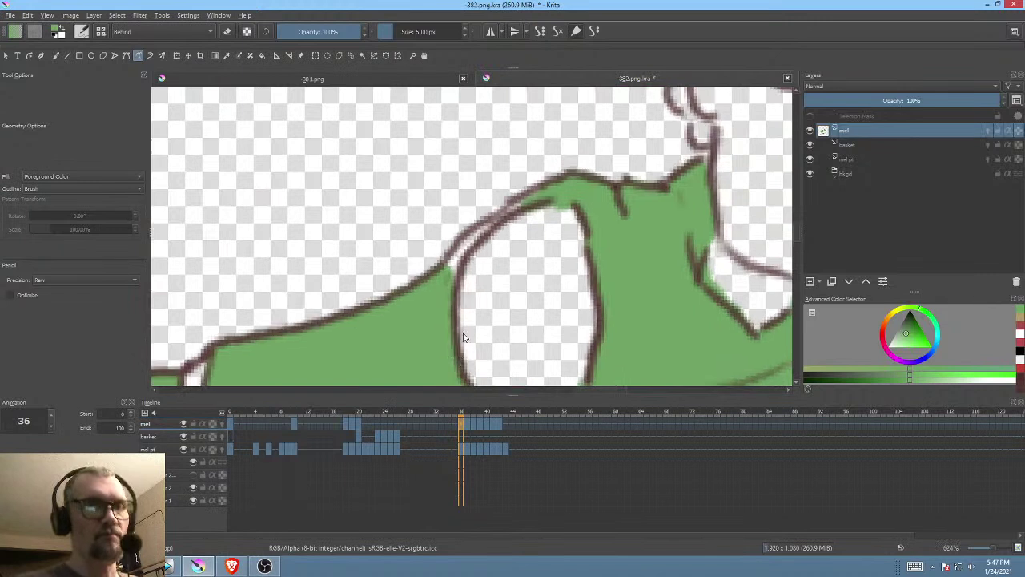
key("b")
mouse_move(529, 204)
left_mouse_down()
mouse_move(438, 274)
mouse_move(513, 213)
left_mouse_up()
left_click_drag(437, 286, 495, 223)
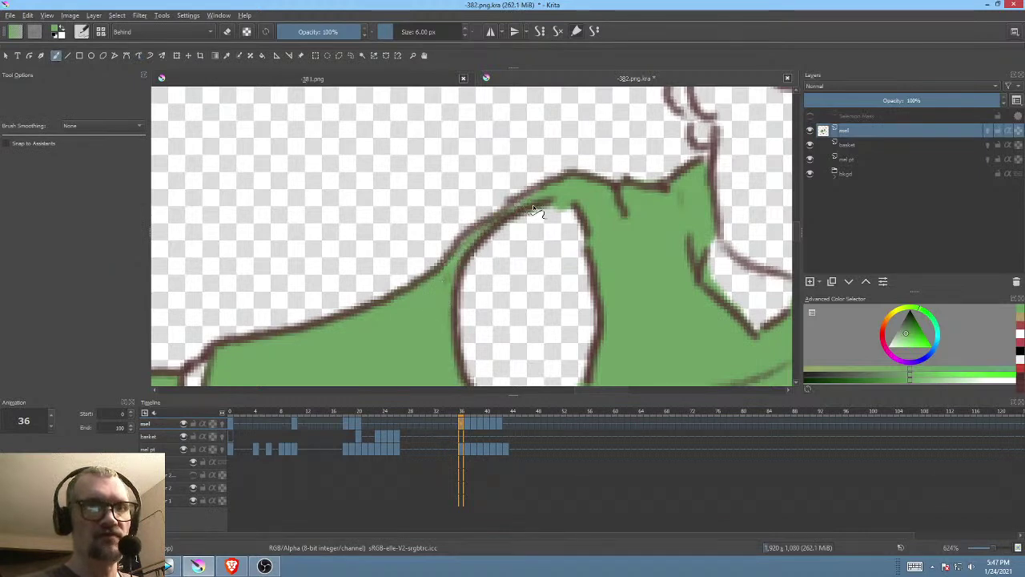
scroll(608, 244, "down", 6)
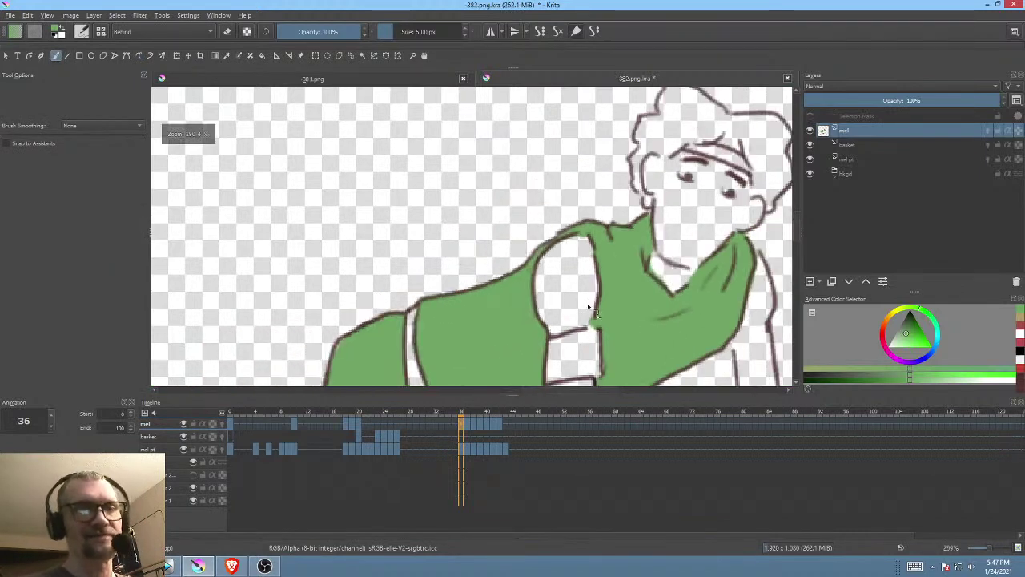
left_click_drag(627, 295, 613, 234)
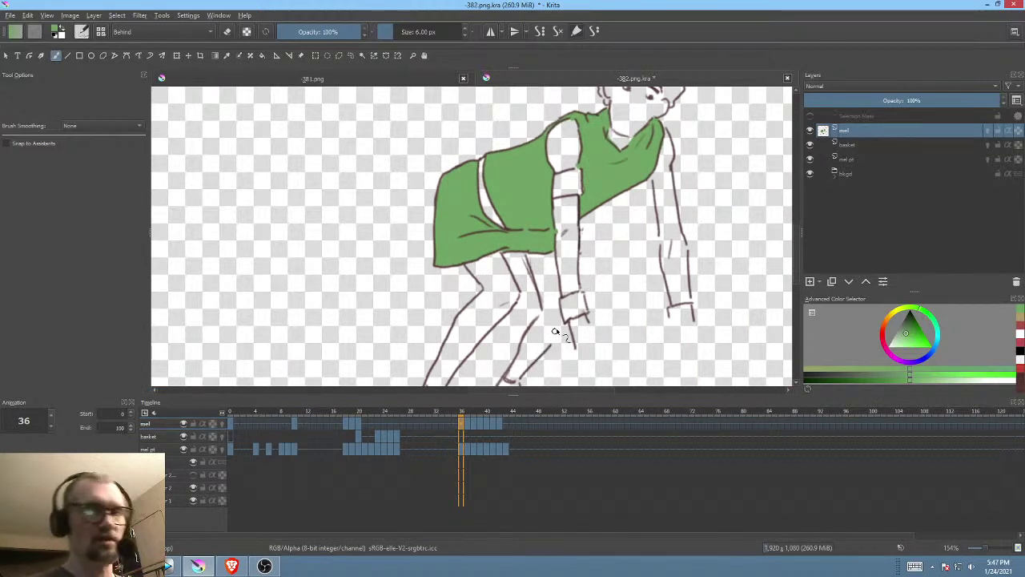
Step: In frame 37, paint the skirt behind the arm green, from the belt line down to the hem
left_click(473, 422)
scroll(531, 307, "up", 3)
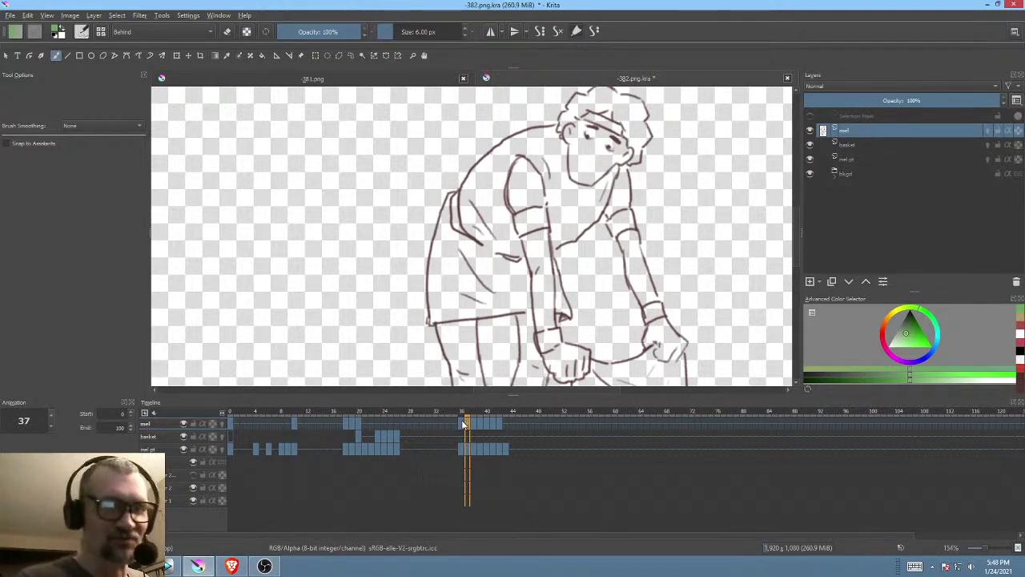
key("Left")
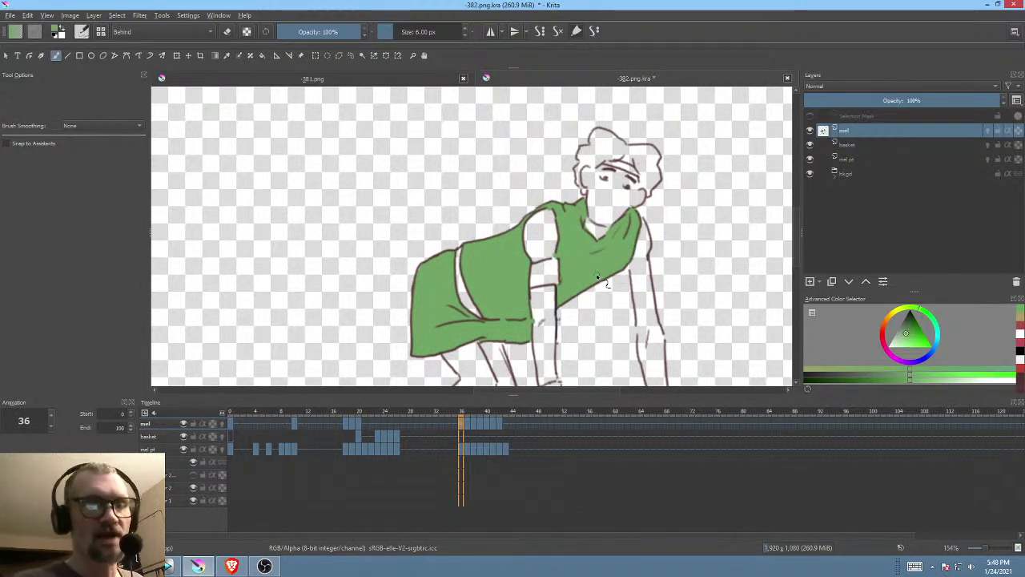
left_click(469, 419)
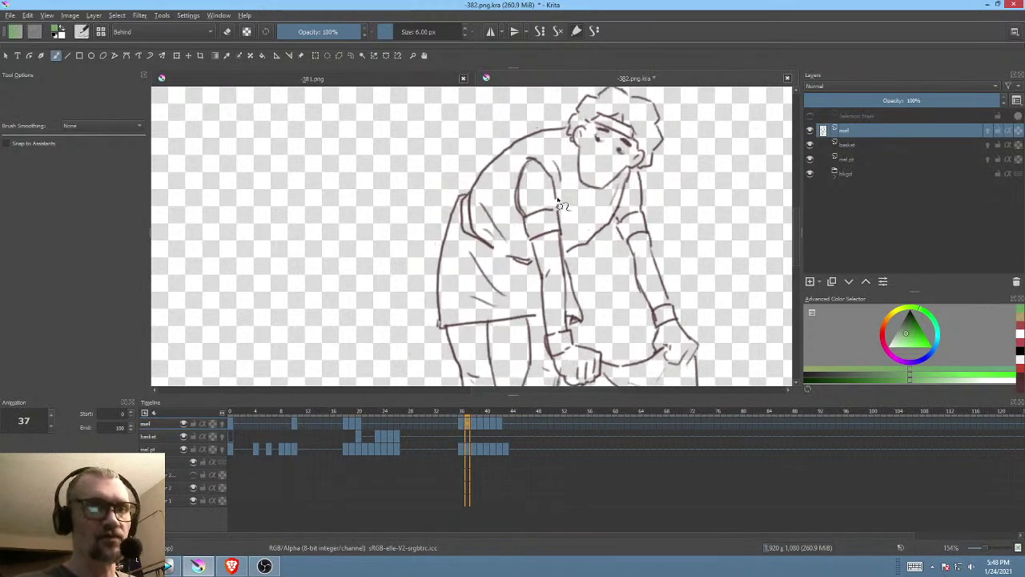
left_click_drag(564, 267, 569, 261)
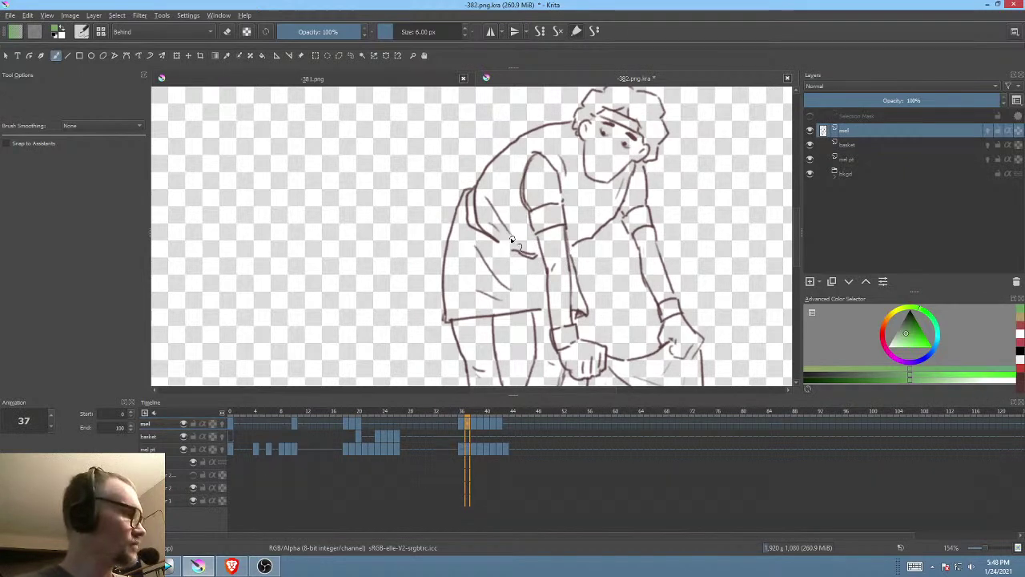
key("f")
left_click_drag(539, 310, 548, 299)
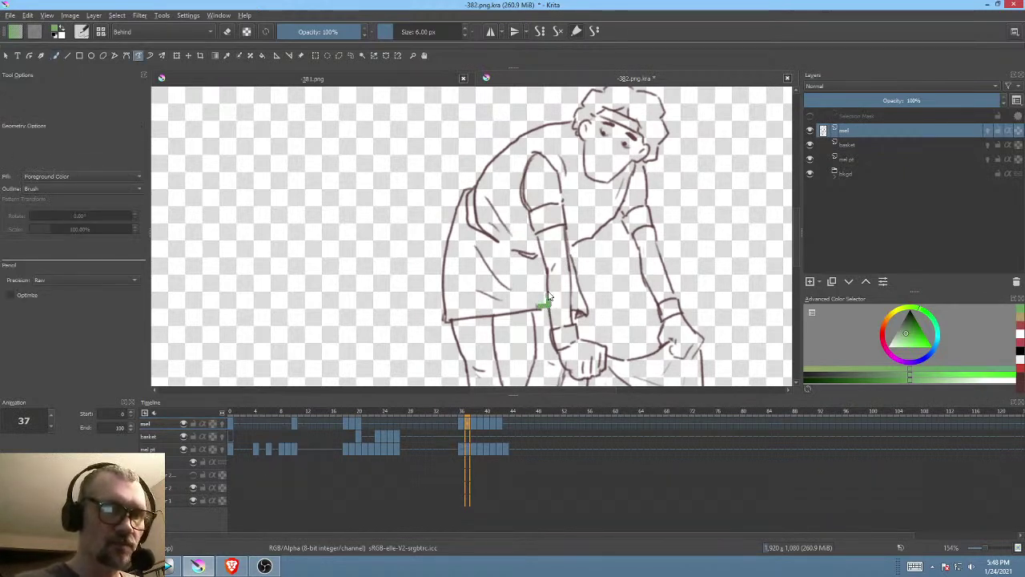
mouse_move(528, 263)
left_mouse_down()
mouse_move(509, 275)
mouse_move(537, 310)
left_mouse_up()
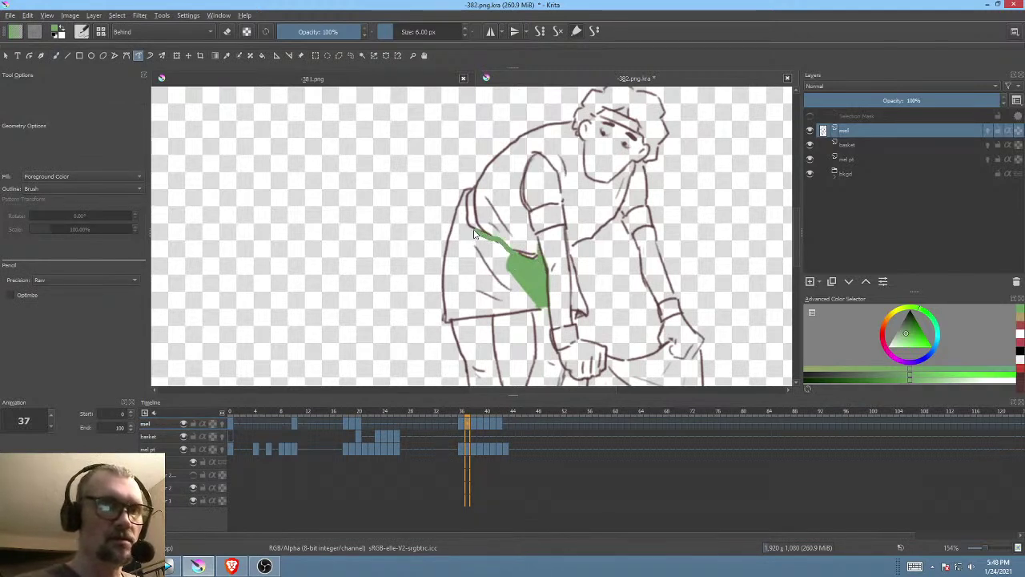
left_click_drag(468, 199, 453, 228)
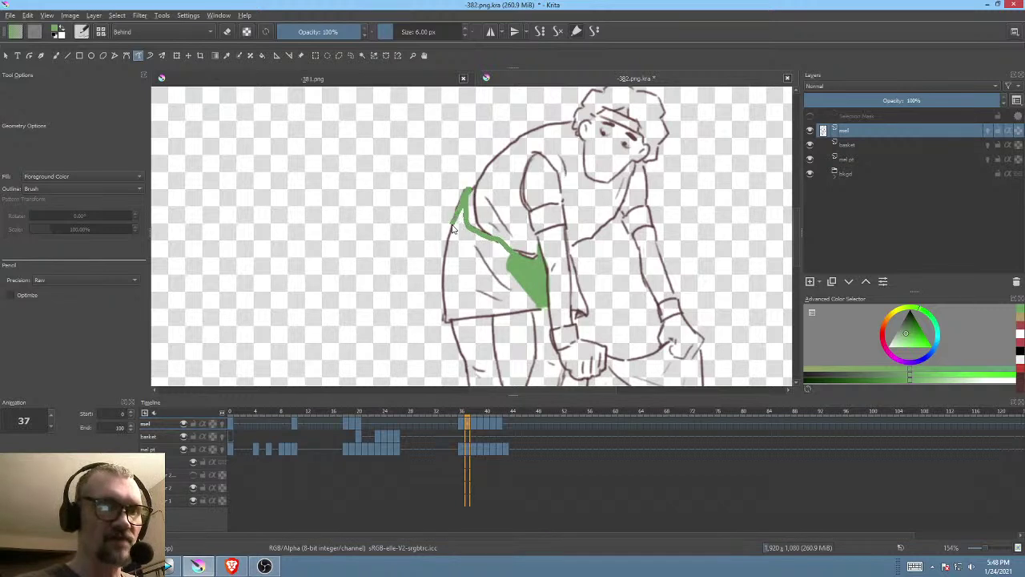
left_click_drag(449, 278, 469, 279)
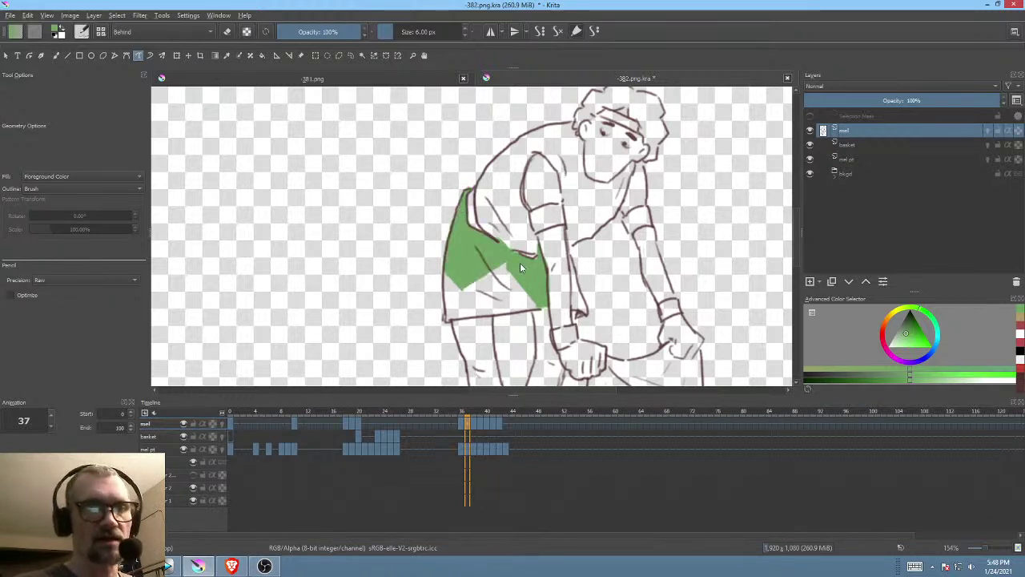
mouse_move(460, 319)
left_mouse_down()
mouse_move(528, 314)
mouse_move(540, 264)
left_mouse_up()
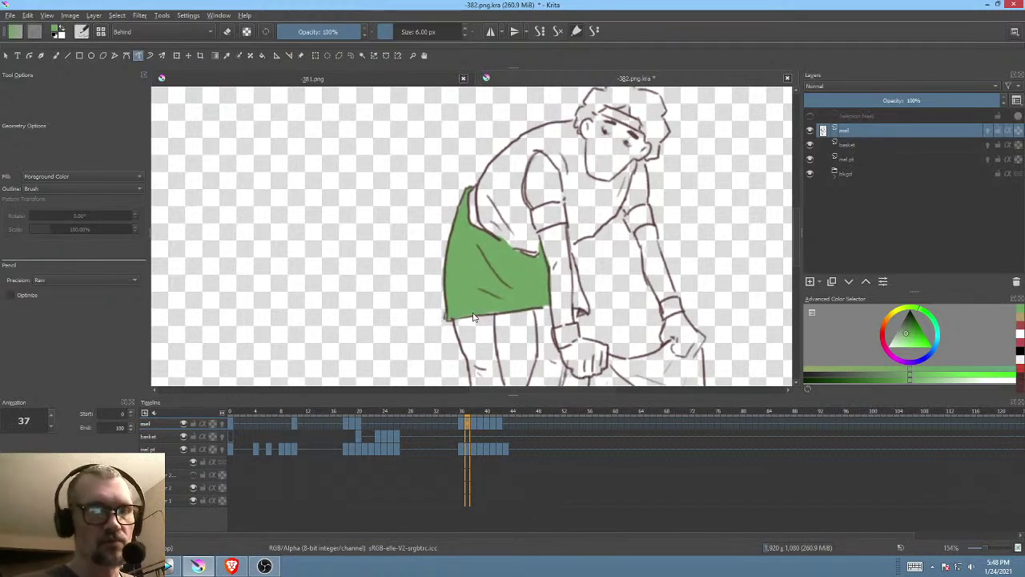
Step: Paint the narrow piece of skirt in front of the arm in frame 37 green
left_click_drag(590, 276, 581, 279)
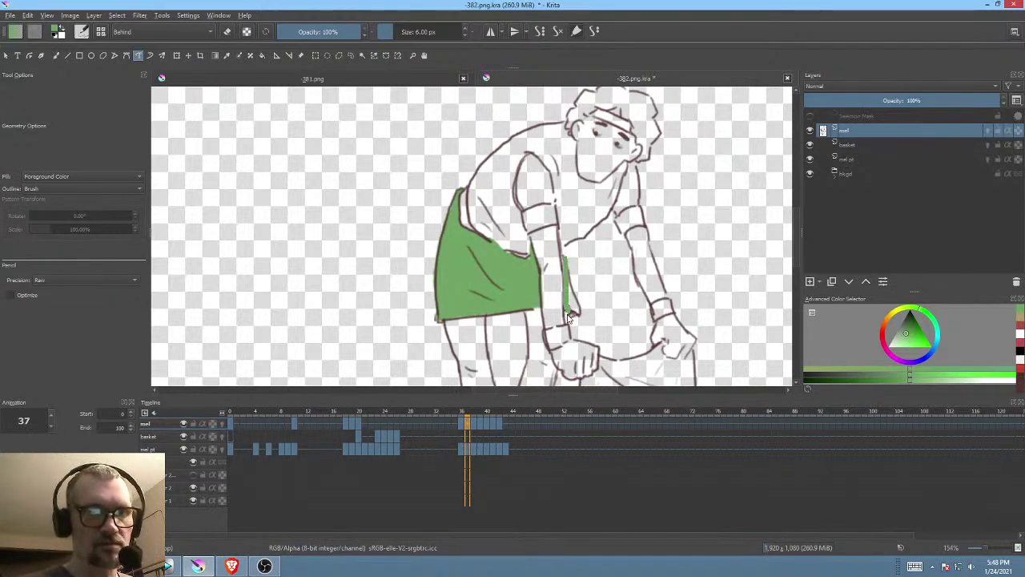
left_click_drag(569, 275, 565, 259)
left_click_drag(577, 219, 576, 233)
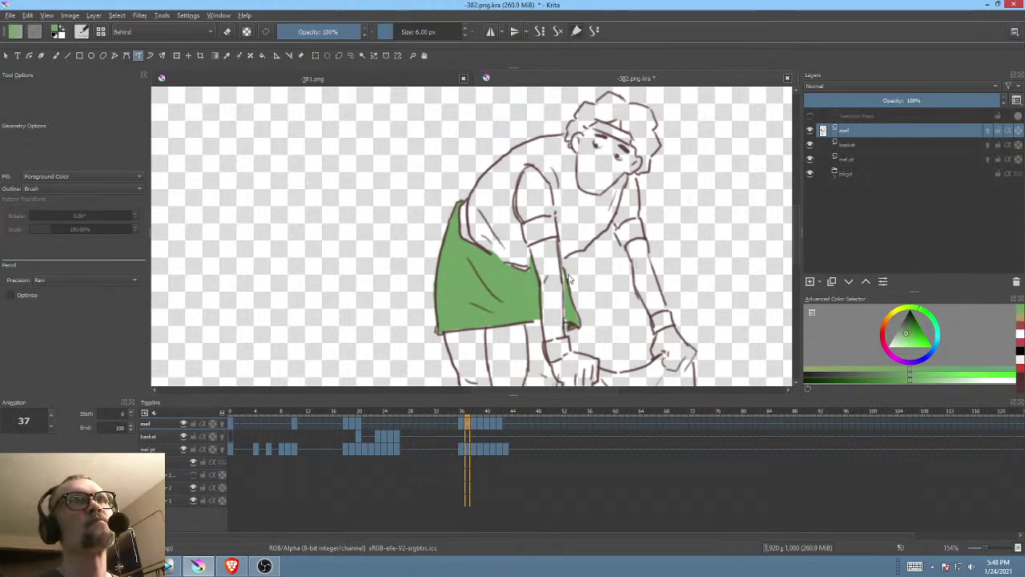
left_click_drag(568, 273, 577, 302)
Step: Paint the tunic's back in frame 37 green, from above the belt up to the shoulder and neck
mouse_move(558, 251)
left_mouse_down()
mouse_move(527, 249)
mouse_move(535, 268)
mouse_move(520, 224)
mouse_move(528, 175)
mouse_move(478, 220)
left_mouse_up()
mouse_move(518, 302)
left_mouse_down()
mouse_move(534, 294)
mouse_move(517, 357)
left_mouse_up()
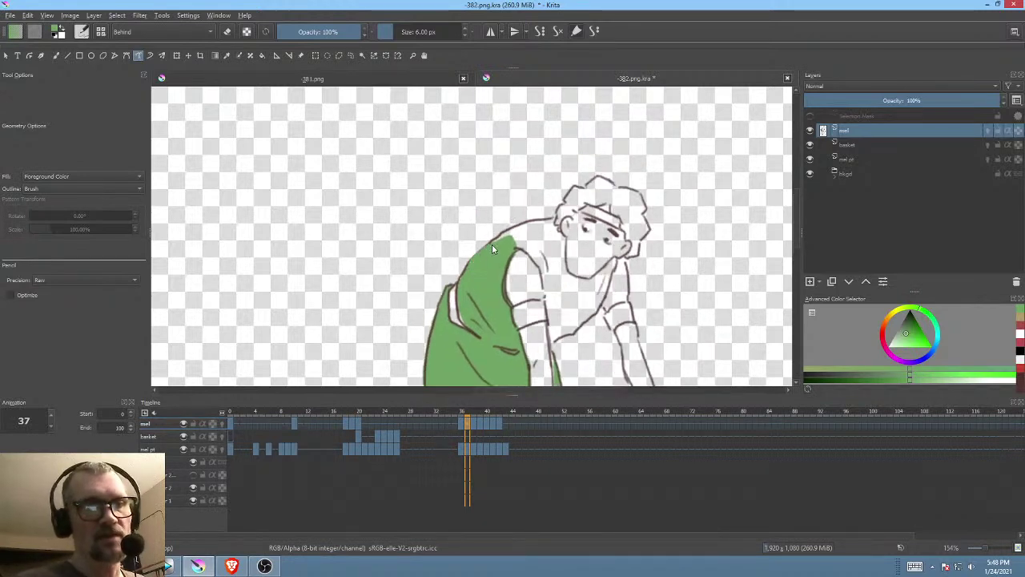
left_click_drag(499, 242, 551, 222)
Step: Trace the neckline in frame 37 with green and colour the chest down to its lower edge
mouse_move(629, 163)
left_mouse_down()
mouse_move(641, 148)
mouse_move(609, 245)
mouse_move(563, 294)
mouse_move(522, 316)
mouse_move(515, 263)
left_mouse_up()
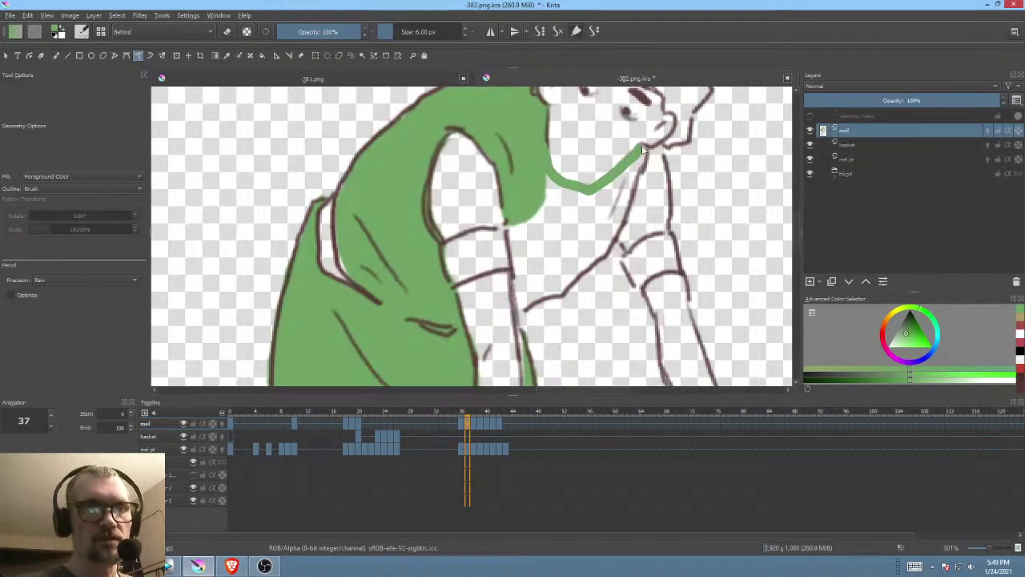
left_click_drag(533, 196, 555, 168)
left_click_drag(641, 177, 616, 231)
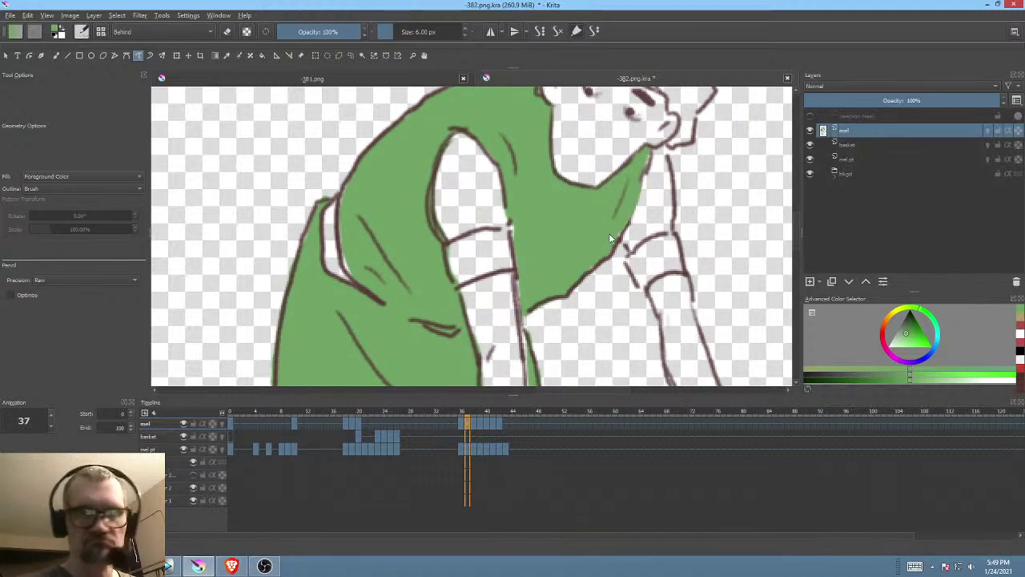
Step: In frame 38, paint the part of the tunic below the forearm green, between the cloth's edge and the back outline
mouse_move(604, 302)
left_mouse_down()
mouse_move(667, 192)
mouse_move(660, 206)
left_mouse_up()
left_click_drag(582, 233, 585, 264)
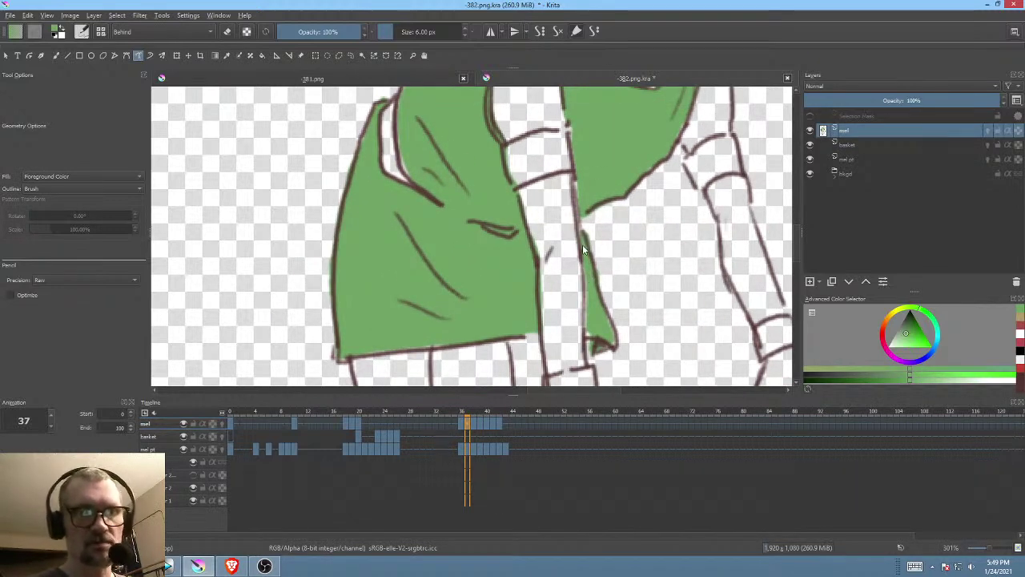
left_click_drag(617, 236, 554, 313)
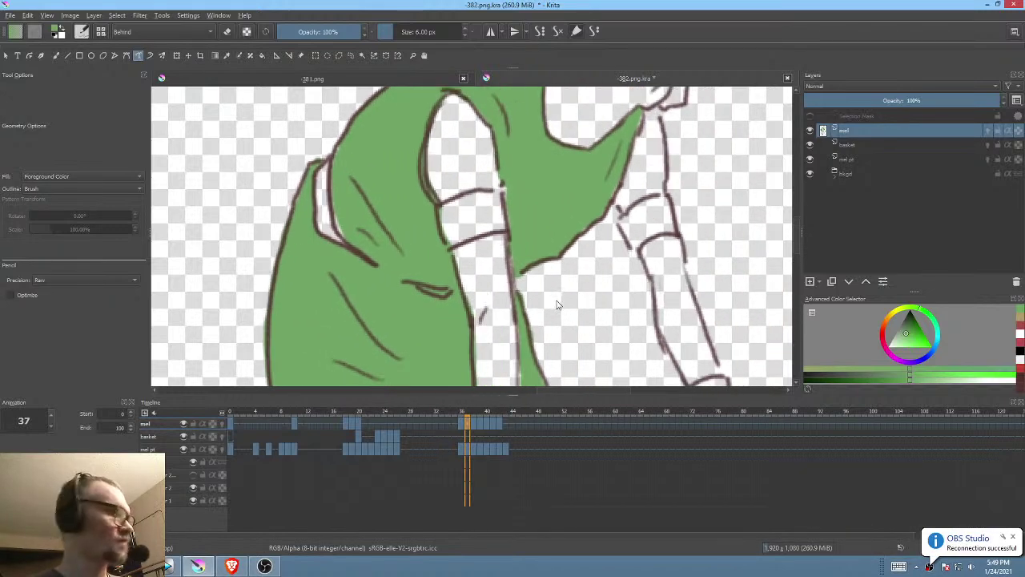
key("Right")
left_click_drag(601, 269, 566, 358)
left_click_drag(594, 200, 567, 265)
left_click_drag(567, 265, 555, 321)
mouse_move(494, 223)
left_mouse_down()
mouse_move(484, 212)
mouse_move(468, 226)
mouse_move(477, 244)
mouse_move(492, 249)
mouse_move(513, 225)
mouse_move(559, 244)
mouse_move(596, 230)
mouse_move(574, 285)
mouse_move(572, 336)
mouse_move(558, 345)
left_mouse_up()
mouse_move(525, 305)
left_mouse_down()
mouse_move(489, 258)
mouse_move(496, 225)
left_mouse_up()
scroll(556, 271, "up", 1)
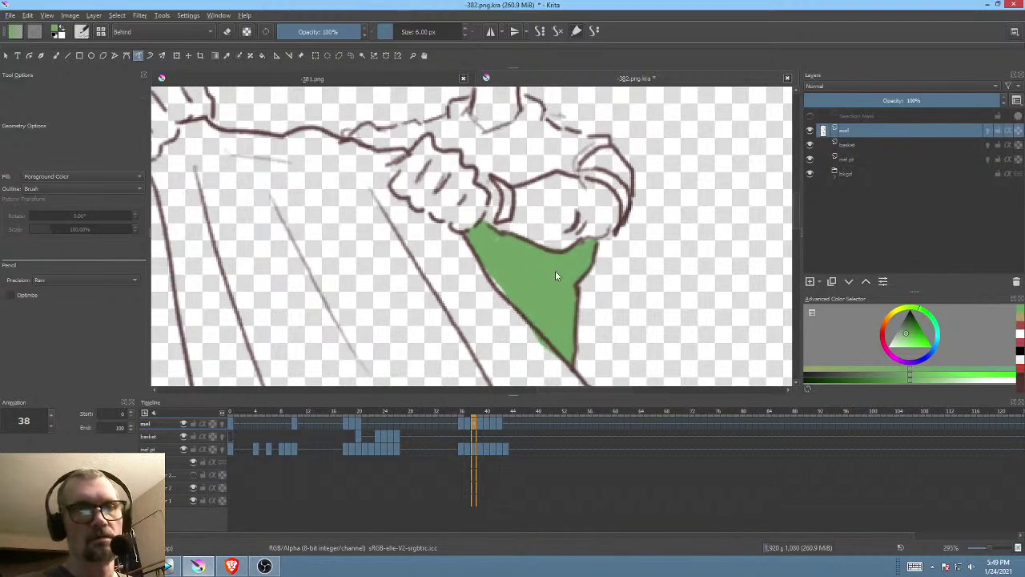
Step: Paint the chest above the arms in frame 38 green, covering the collar, both shoulders and the sleeve behind the fist
left_click_drag(545, 266, 542, 310)
mouse_move(471, 152)
left_mouse_down()
mouse_move(444, 169)
mouse_move(460, 178)
mouse_move(469, 151)
mouse_move(522, 150)
mouse_move(520, 167)
mouse_move(489, 187)
mouse_move(471, 174)
mouse_move(470, 200)
mouse_move(515, 203)
mouse_move(536, 163)
left_mouse_up()
left_click_drag(577, 194, 638, 193)
mouse_move(521, 170)
left_mouse_down()
mouse_move(484, 183)
mouse_move(510, 187)
mouse_move(526, 181)
mouse_move(492, 174)
mouse_move(414, 188)
mouse_move(437, 203)
mouse_move(484, 186)
mouse_move(507, 200)
mouse_move(552, 174)
left_mouse_up()
mouse_move(531, 215)
left_mouse_down()
mouse_move(539, 193)
mouse_move(525, 215)
mouse_move(561, 226)
mouse_move(594, 185)
left_mouse_up()
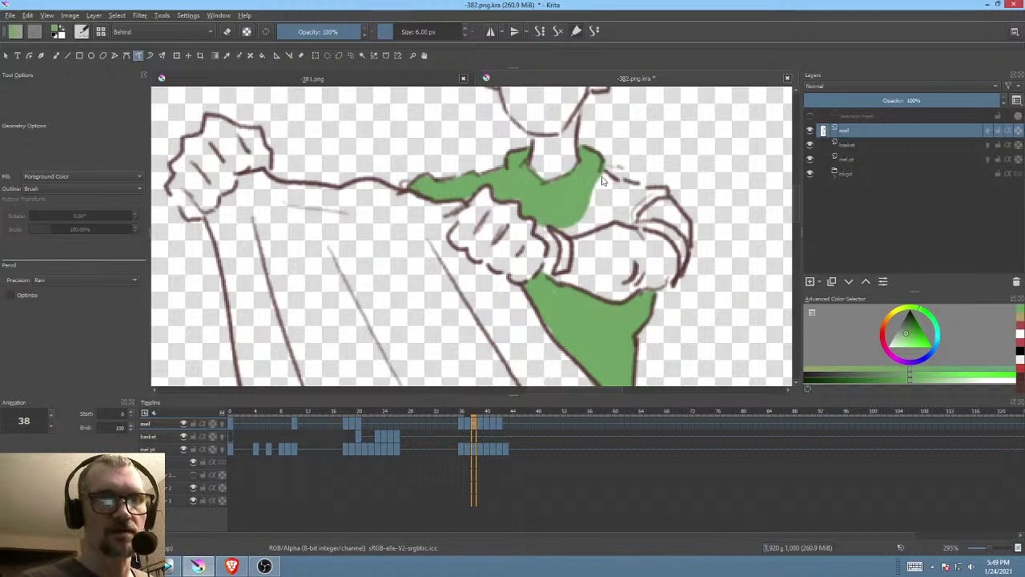
mouse_move(580, 237)
left_mouse_down()
mouse_move(631, 227)
mouse_move(664, 192)
mouse_move(610, 170)
left_mouse_up()
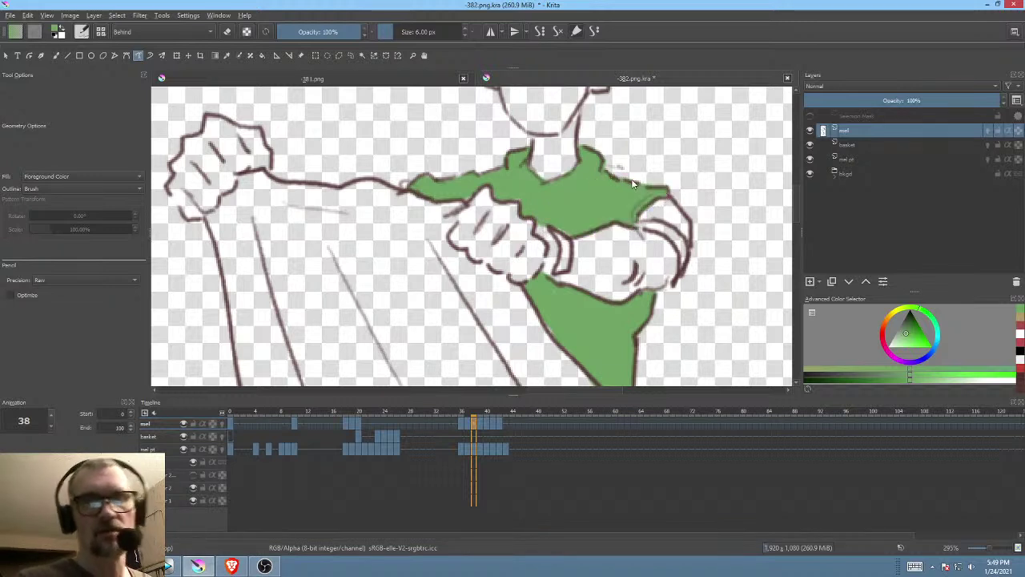
Step: In frame 39, paint the strip of skirt showing below the cloth green, down to the hem
left_click_drag(688, 339, 704, 129)
left_click_drag(683, 279, 600, 302)
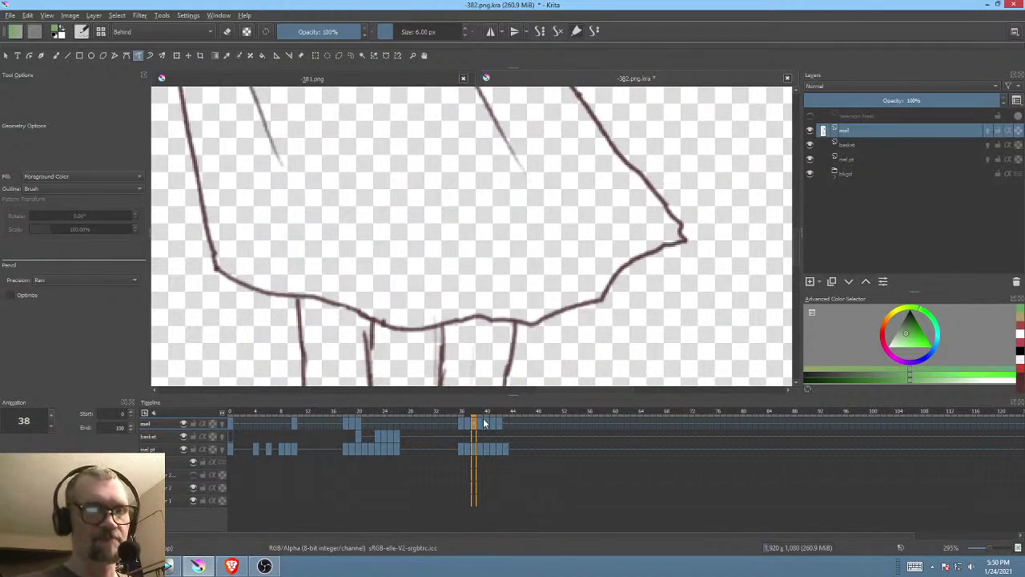
left_click(480, 423)
left_click_drag(531, 165, 645, 152)
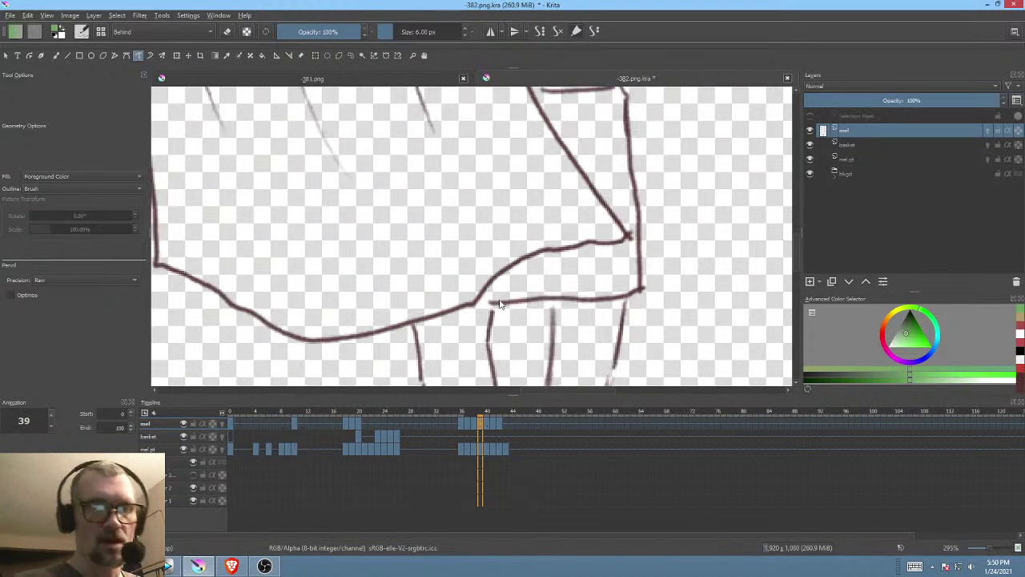
mouse_move(500, 303)
left_mouse_down()
mouse_move(478, 302)
mouse_move(521, 266)
mouse_move(621, 240)
mouse_move(585, 284)
mouse_move(521, 304)
mouse_move(477, 303)
left_mouse_up()
mouse_move(556, 298)
left_mouse_down()
mouse_move(638, 292)
mouse_move(632, 236)
mouse_move(598, 267)
mouse_move(637, 242)
mouse_move(581, 312)
left_mouse_up()
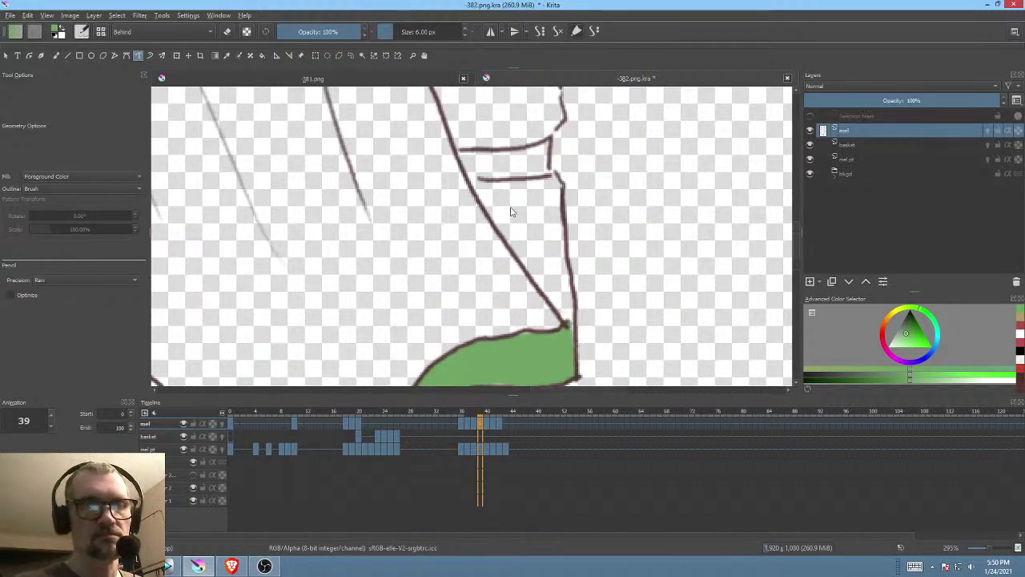
Step: Paint the skirt in frame 39 green between the belt and the hem, beside the cloth's slanted edge
mouse_move(485, 179)
left_mouse_down()
mouse_move(498, 220)
mouse_move(489, 181)
mouse_move(560, 184)
mouse_move(569, 331)
mouse_move(504, 238)
mouse_move(481, 183)
left_mouse_up()
left_click_drag(555, 223, 562, 273)
left_click_drag(542, 325, 561, 354)
left_click_drag(545, 212, 591, 297)
Step: Paint the torso in frame 39 green from the belt up to the forearm, and the chest and collar above the arm
mouse_move(502, 257)
left_mouse_down()
mouse_move(516, 288)
mouse_move(548, 272)
left_mouse_up()
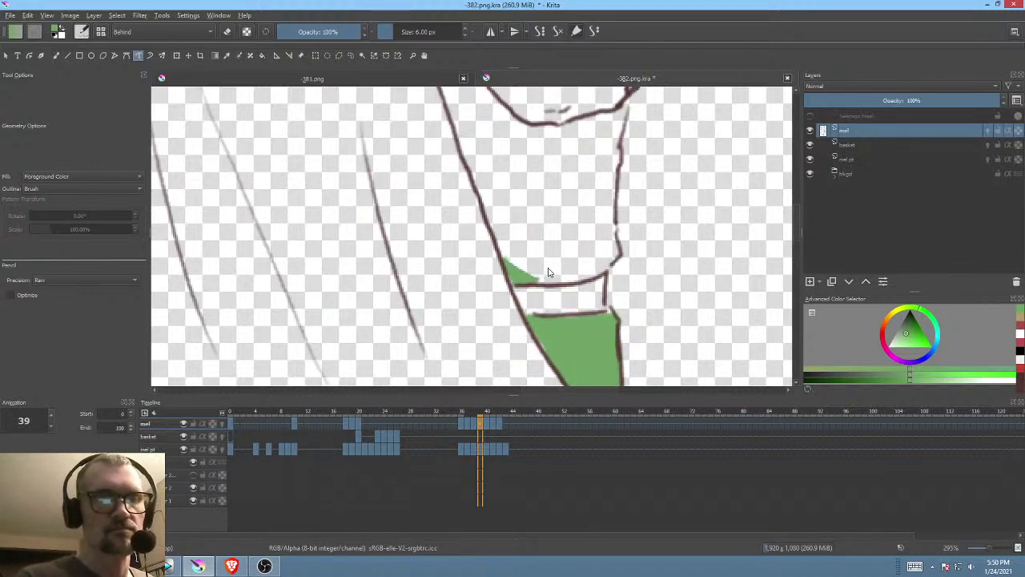
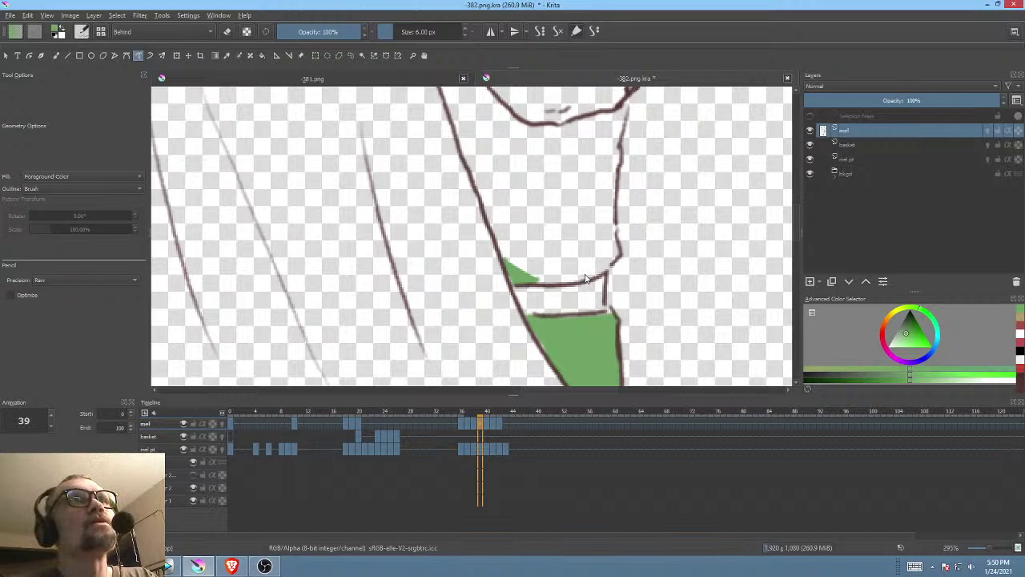
left_click_drag(597, 258, 597, 334)
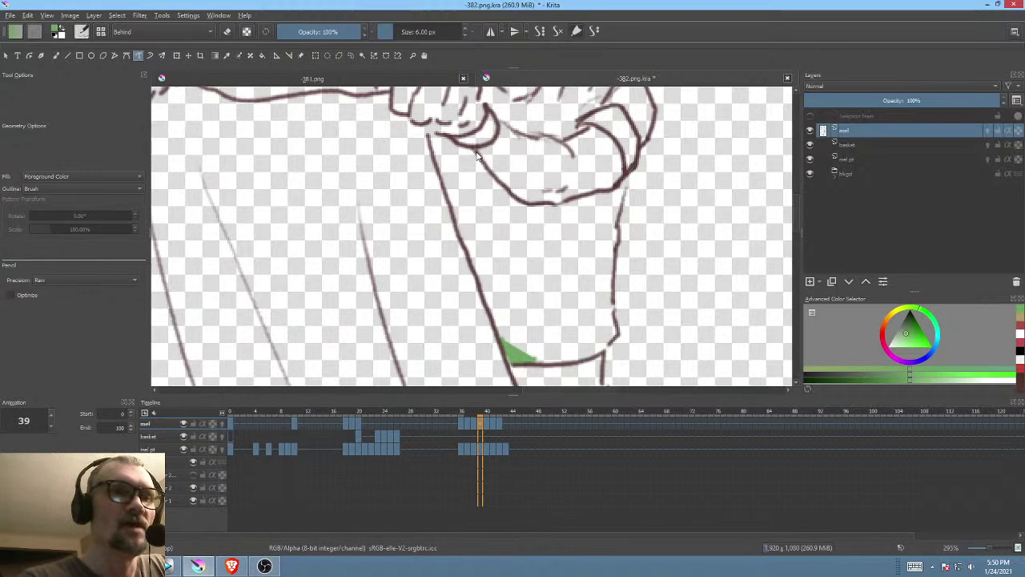
mouse_move(461, 147)
left_mouse_down()
mouse_move(440, 137)
mouse_move(445, 193)
mouse_move(468, 223)
mouse_move(501, 186)
mouse_move(485, 149)
left_mouse_up()
left_click_drag(535, 227, 500, 257)
mouse_move(473, 224)
left_mouse_down()
mouse_move(530, 232)
mouse_move(592, 210)
mouse_move(583, 254)
mouse_move(473, 264)
left_mouse_up()
left_click_drag(578, 231, 611, 170)
left_click_drag(453, 182, 478, 234)
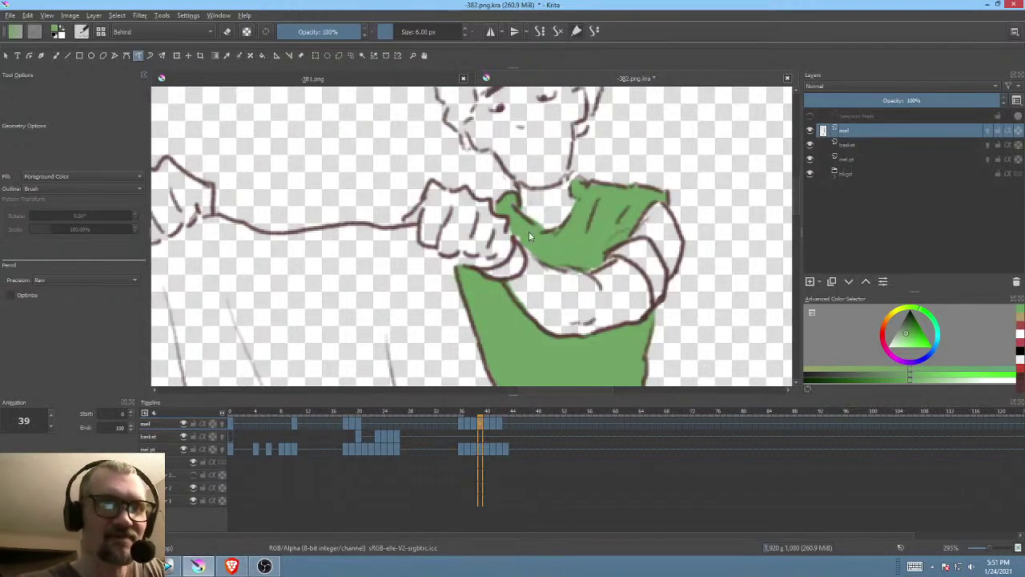
Step: In frame 40, paint the skirt green from below the belt to the hem, including the strip showing under the cloth
left_click_drag(674, 280, 708, 158)
left_click_drag(655, 234, 639, 196)
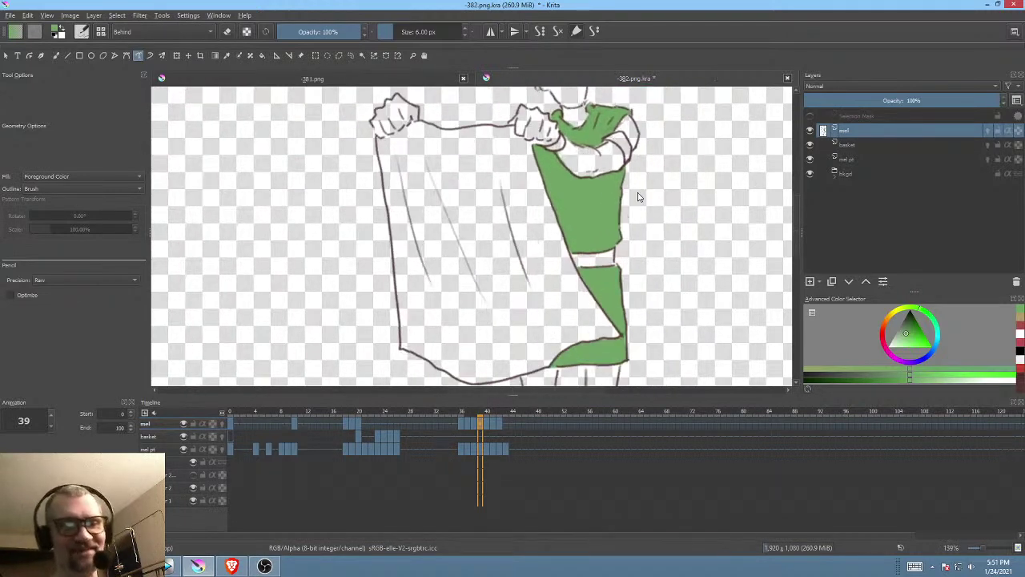
left_click(486, 426)
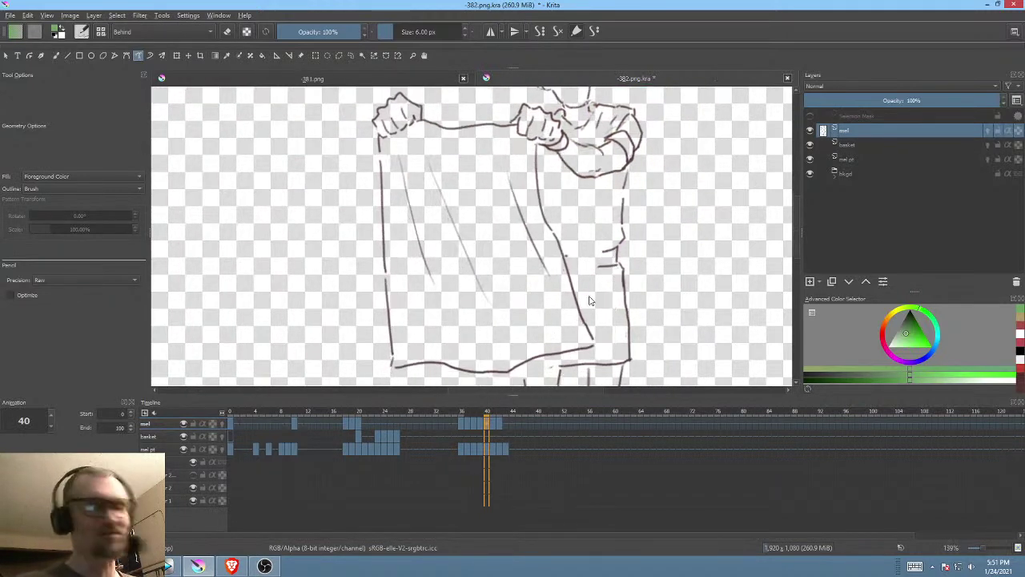
key("Left")
key("Right")
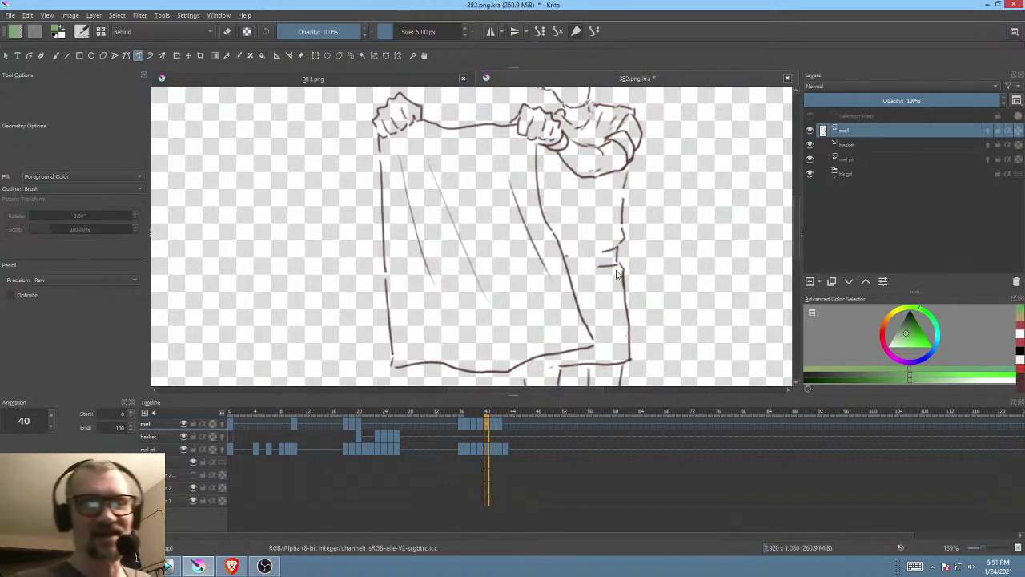
mouse_move(574, 298)
left_mouse_down()
mouse_move(606, 346)
mouse_move(625, 330)
mouse_move(626, 303)
left_mouse_up()
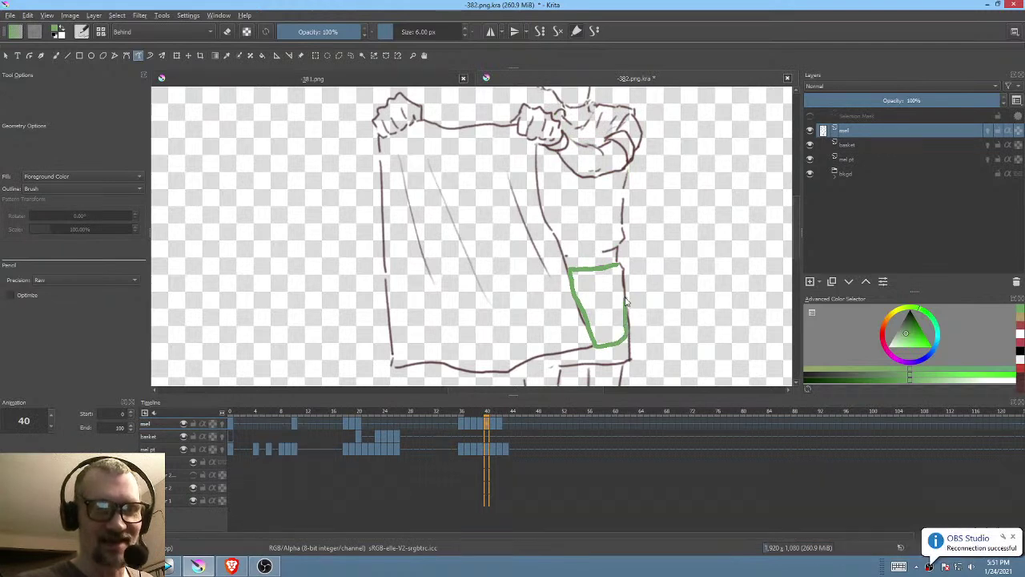
left_click_drag(620, 268, 648, 237)
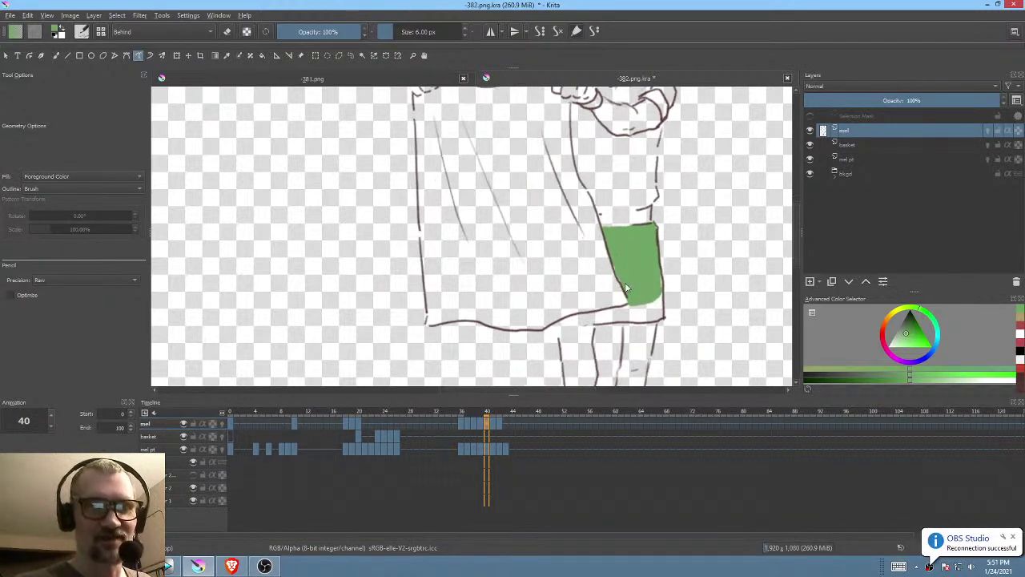
key("Left")
key("Right")
mouse_move(599, 324)
left_mouse_down()
mouse_move(551, 326)
mouse_move(633, 302)
mouse_move(640, 321)
mouse_move(660, 322)
mouse_move(662, 278)
mouse_move(640, 303)
left_mouse_up()
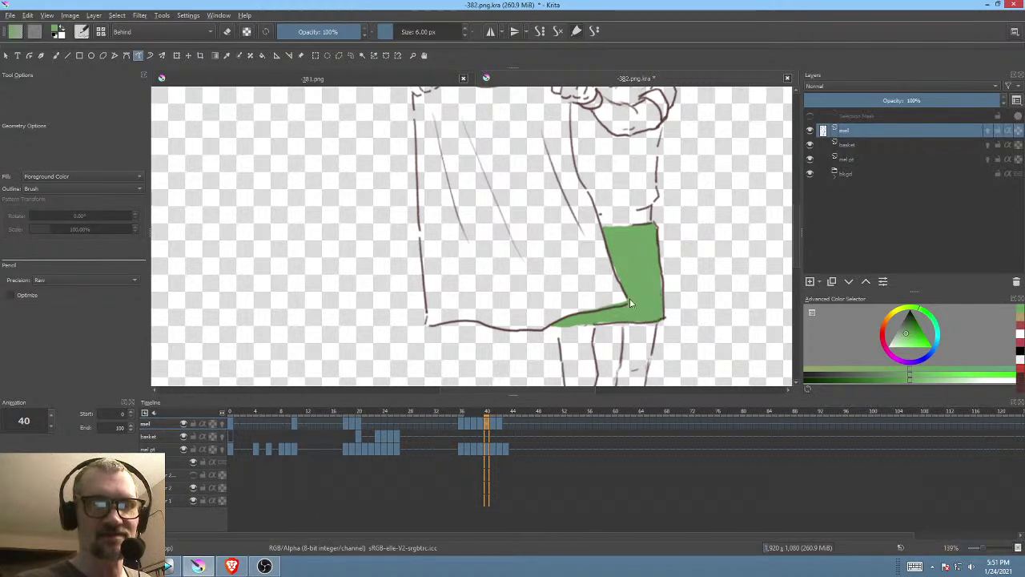
Step: Paint the torso in frame 40 green from the belt's upper edge to the forearm, out to the cloth's edge
scroll(594, 325, "up", 3)
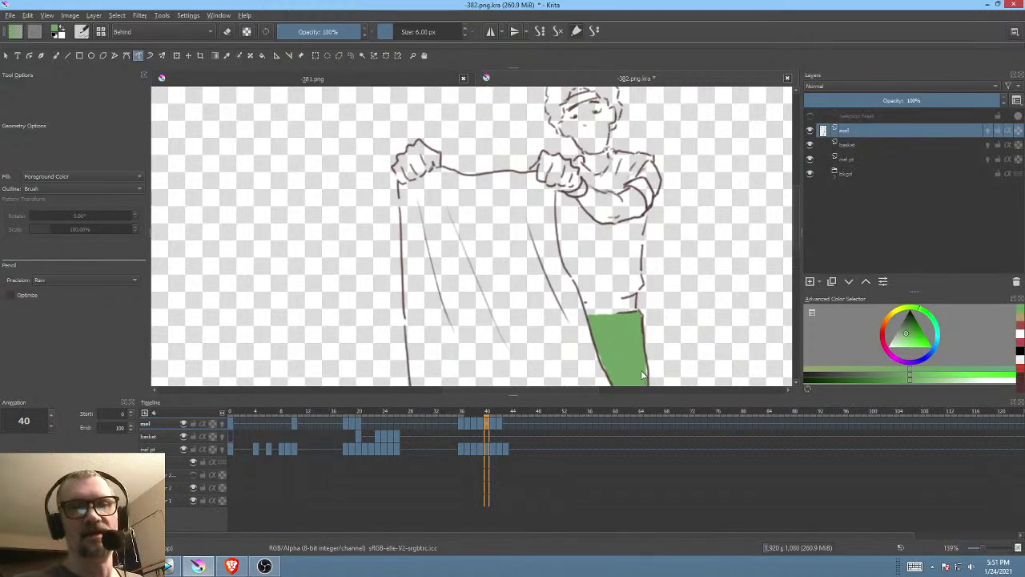
key("Left")
key("Right")
mouse_move(601, 290)
left_mouse_down()
mouse_move(596, 282)
mouse_move(633, 289)
left_mouse_up()
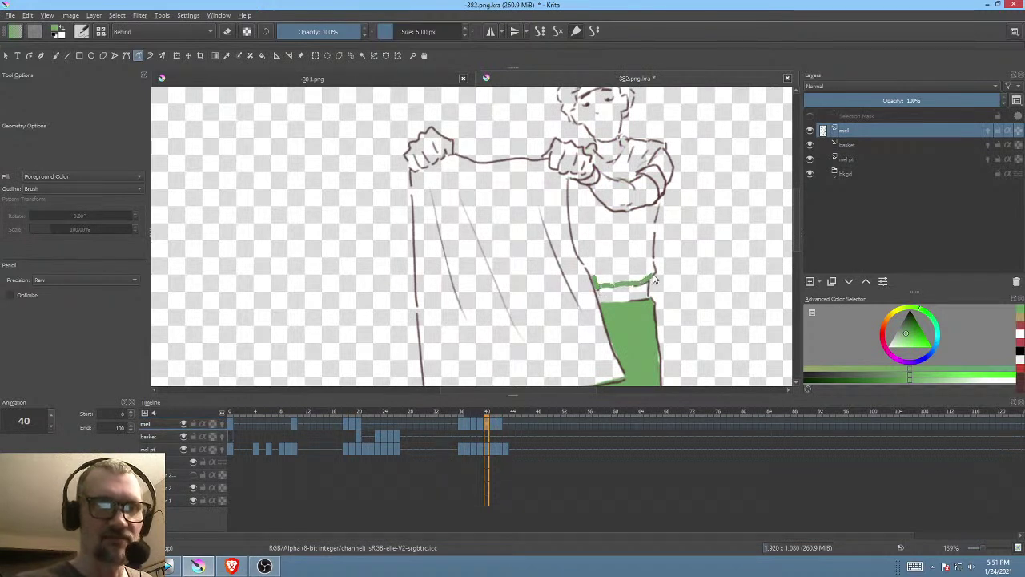
mouse_move(660, 215)
left_mouse_down()
mouse_move(658, 206)
mouse_move(595, 256)
mouse_move(596, 282)
left_mouse_up()
left_click_drag(640, 252, 629, 285)
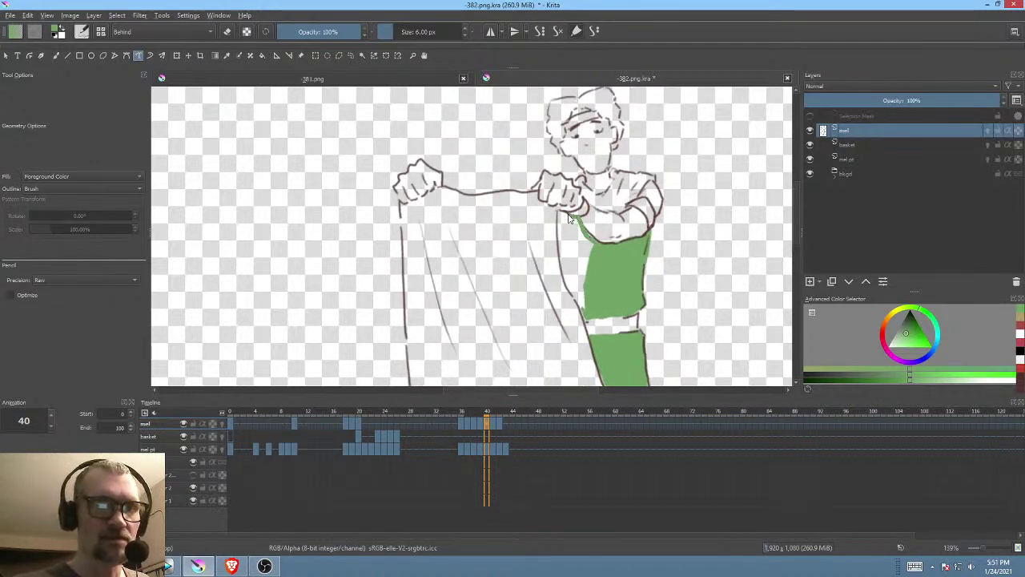
left_click_drag(565, 217, 561, 253)
left_click_drag(571, 295, 583, 314)
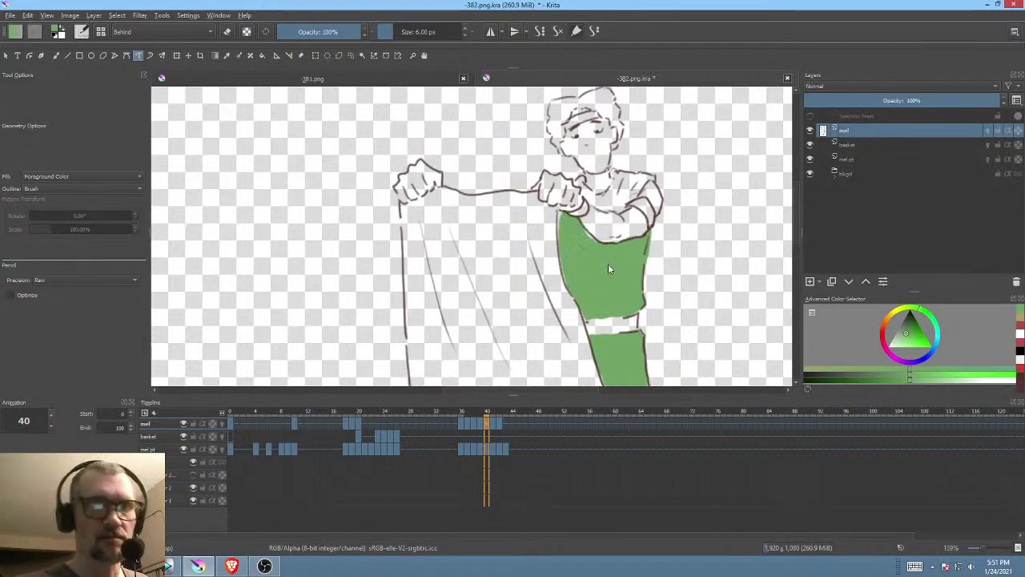
left_click_drag(575, 248, 581, 236)
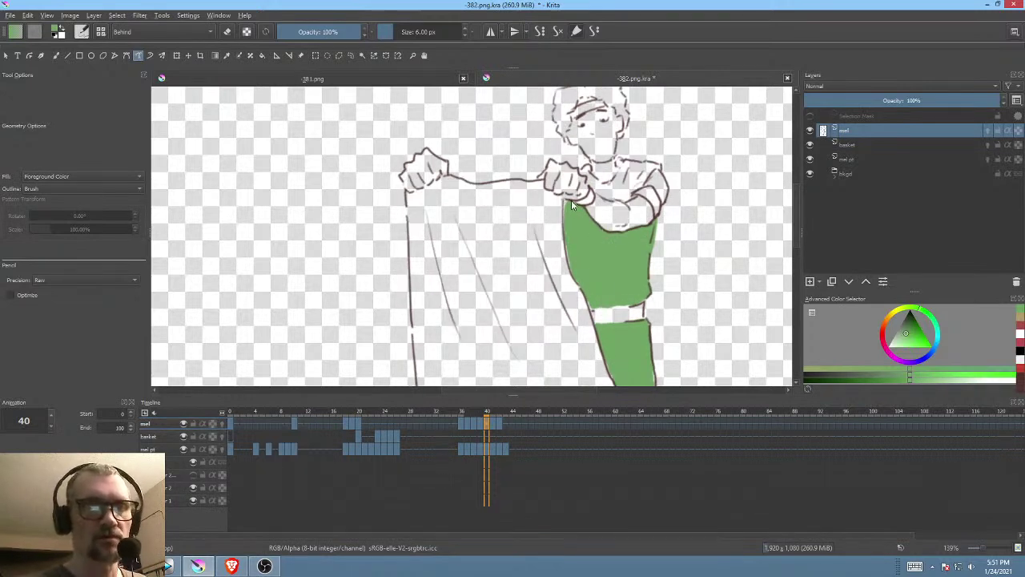
Step: Paint the chest, collar and shoulder above the arm in frame 40 green
left_click_drag(611, 282, 597, 335)
left_click_drag(608, 250, 641, 228)
left_click_drag(713, 148, 542, 290)
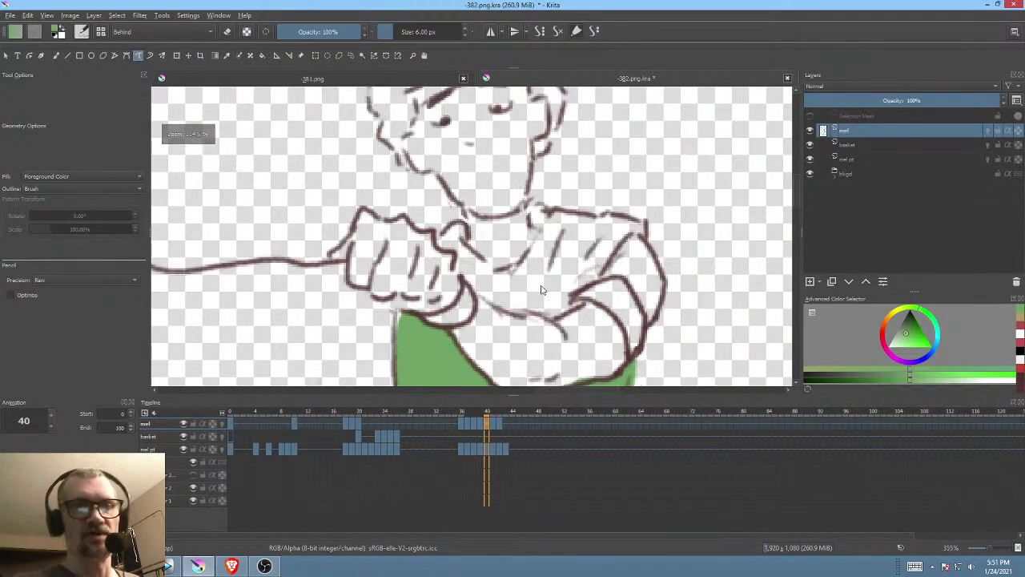
mouse_move(543, 212)
left_mouse_down()
mouse_move(520, 271)
mouse_move(488, 271)
mouse_move(448, 226)
mouse_move(453, 255)
mouse_move(497, 308)
mouse_move(533, 319)
mouse_move(570, 312)
mouse_move(642, 228)
mouse_move(562, 209)
mouse_move(585, 161)
left_mouse_up()
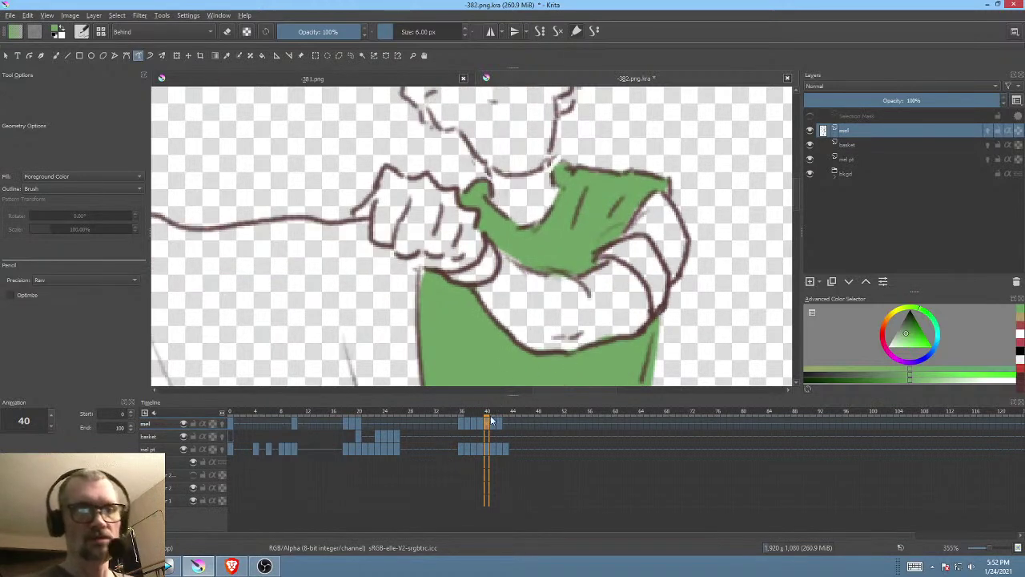
Step: In frame 41, paint the shoulder, chest and collar above the arm green
left_click(494, 422)
left_click_drag(618, 276, 595, 348)
mouse_move(541, 234)
left_mouse_down()
mouse_move(522, 292)
mouse_move(547, 305)
mouse_move(584, 301)
mouse_move(642, 253)
mouse_move(571, 242)
left_mouse_up()
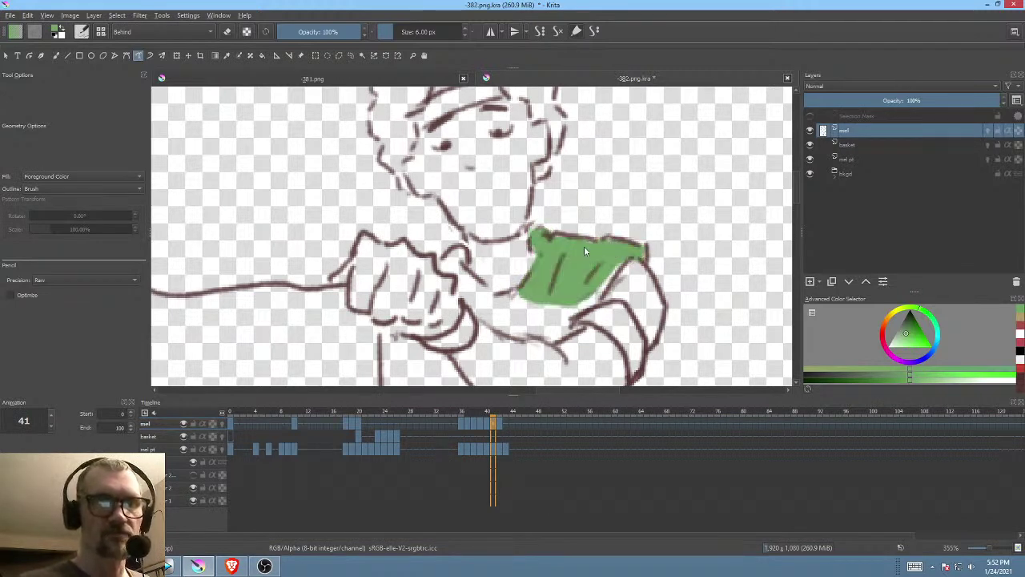
left_click_drag(581, 279, 645, 274)
mouse_move(559, 296)
left_mouse_down()
mouse_move(533, 274)
mouse_move(530, 258)
mouse_move(516, 250)
mouse_move(506, 260)
mouse_move(525, 272)
mouse_move(525, 295)
mouse_move(568, 330)
mouse_move(631, 331)
mouse_move(684, 259)
mouse_move(587, 293)
mouse_move(645, 280)
mouse_move(659, 246)
left_mouse_up()
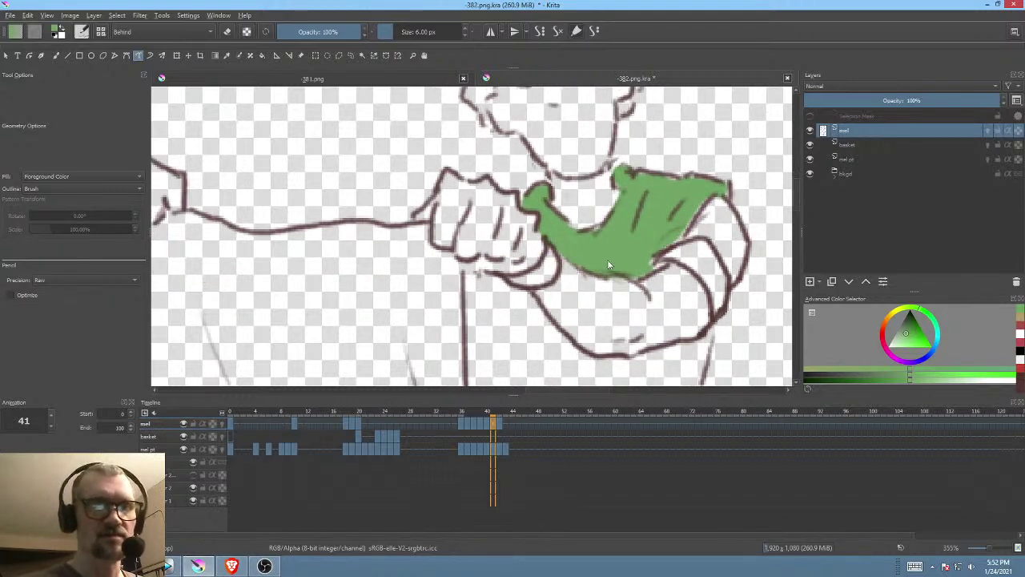
Step: Paint the torso in frame 41 green directly below the forearm and down along the cloth's edge to the belt
scroll(599, 261, "down", 5)
mouse_move(697, 196)
left_mouse_down()
mouse_move(657, 224)
mouse_move(588, 234)
mouse_move(661, 308)
mouse_move(685, 263)
mouse_move(697, 200)
left_mouse_up()
left_click_drag(713, 266, 732, 283)
mouse_move(640, 261)
left_mouse_down()
mouse_move(605, 264)
mouse_move(548, 205)
mouse_move(588, 331)
left_mouse_up()
mouse_move(547, 200)
left_mouse_down()
mouse_move(492, 178)
mouse_move(497, 330)
mouse_move(571, 332)
left_mouse_up()
mouse_move(610, 288)
left_mouse_down()
mouse_move(631, 269)
mouse_move(630, 284)
mouse_move(592, 144)
left_mouse_up()
mouse_move(484, 168)
left_mouse_down()
mouse_move(497, 274)
mouse_move(520, 339)
mouse_move(575, 156)
left_mouse_up()
left_click_drag(678, 202, 632, 223)
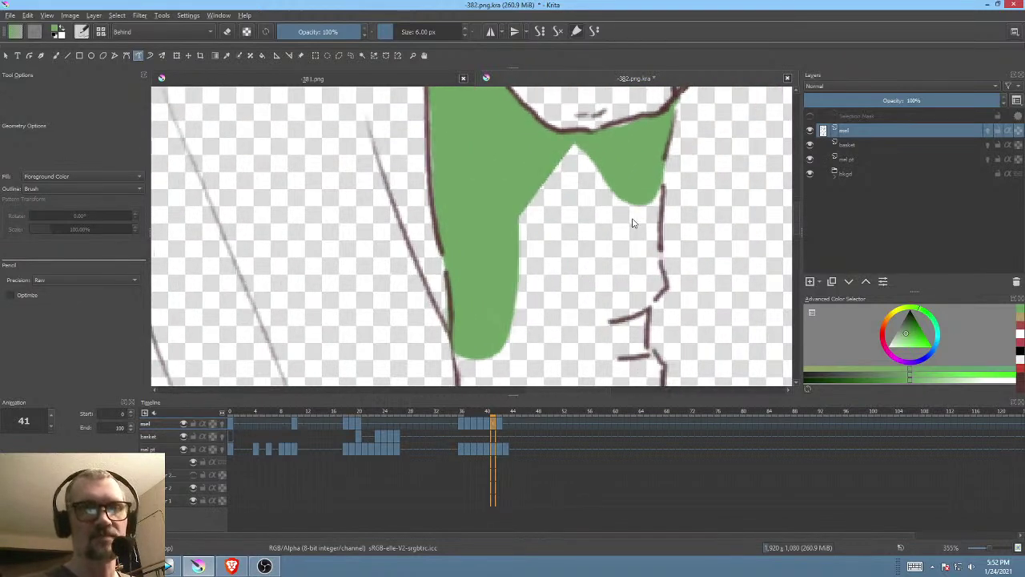
Step: Outline the rest of the torso in frame 41 along the back and the belt's upper edge and fill it green
mouse_move(663, 165)
left_mouse_down()
mouse_move(664, 291)
mouse_move(608, 323)
mouse_move(503, 324)
left_mouse_up()
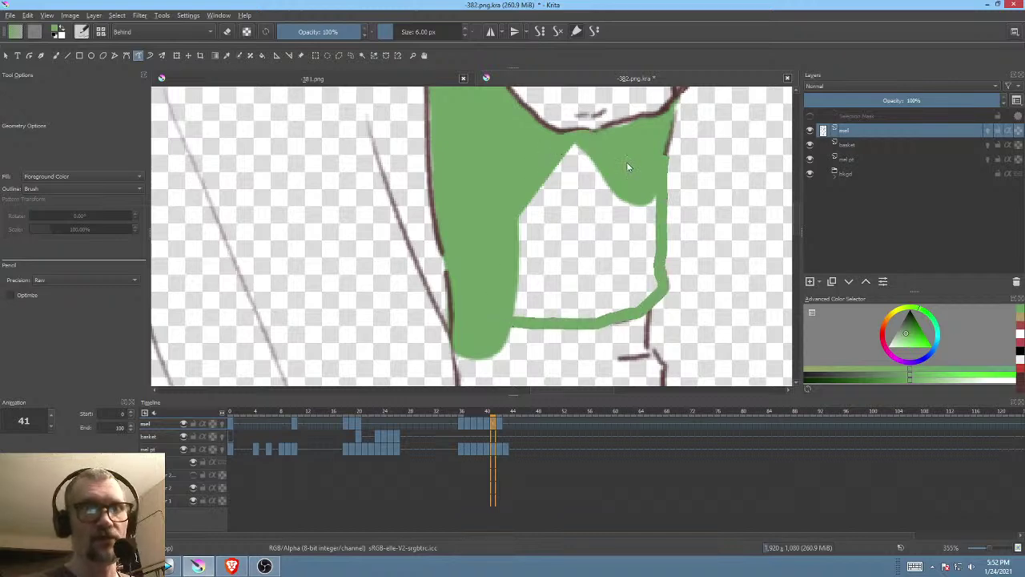
left_click_drag(628, 167, 663, 172)
left_click_drag(668, 247, 709, 245)
mouse_move(581, 298)
left_mouse_down()
mouse_move(632, 276)
mouse_move(644, 218)
left_mouse_up()
left_click_drag(639, 264, 602, 324)
left_click_drag(640, 284, 613, 309)
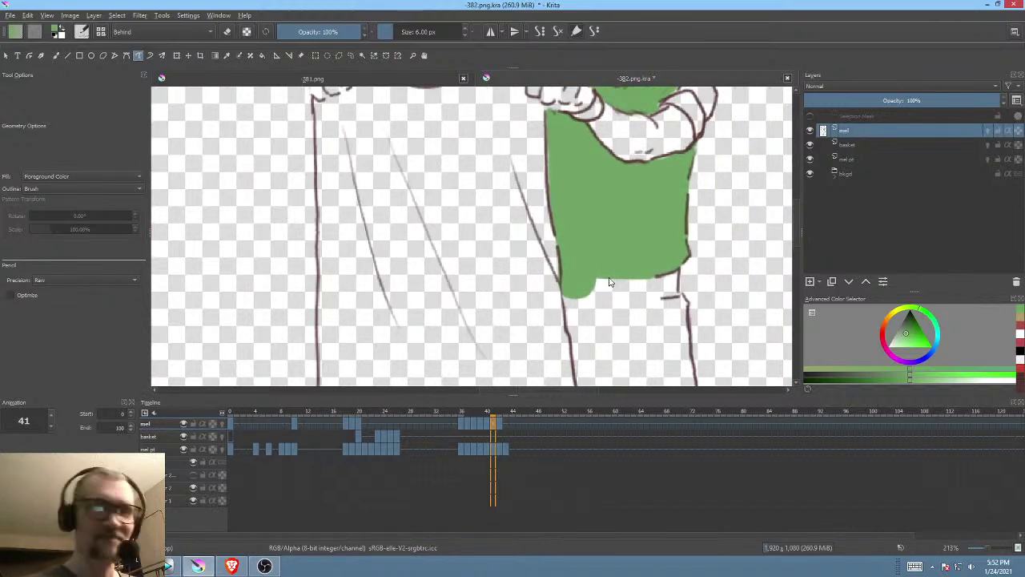
Step: Straighten the torso's lower edge near the cloth in frame 41 by erasing the green that runs over the belt
left_click_drag(563, 285, 603, 282)
key("e")
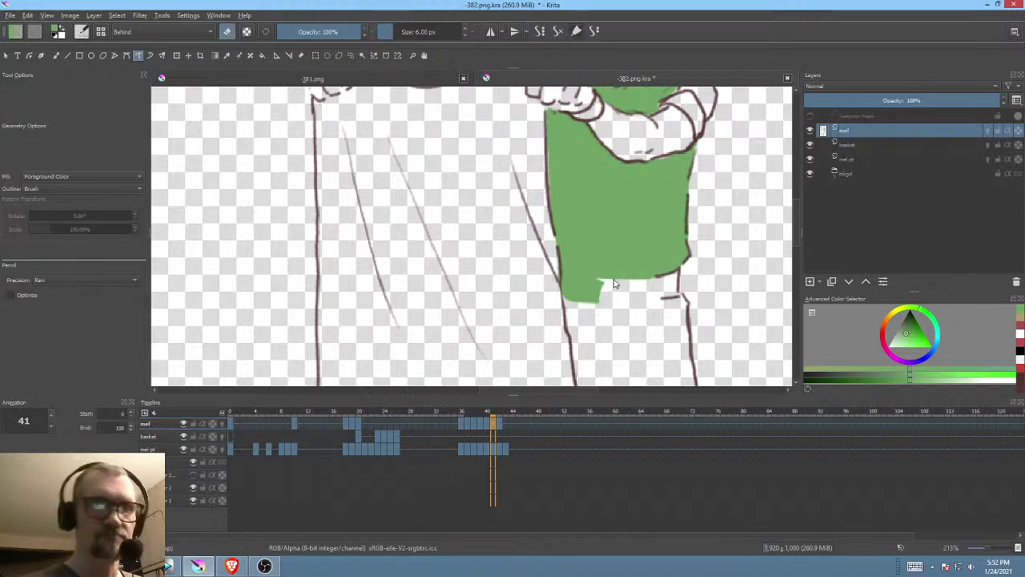
mouse_move(566, 296)
left_mouse_down()
mouse_move(572, 306)
mouse_move(611, 300)
left_mouse_up()
key("Left")
key("Right")
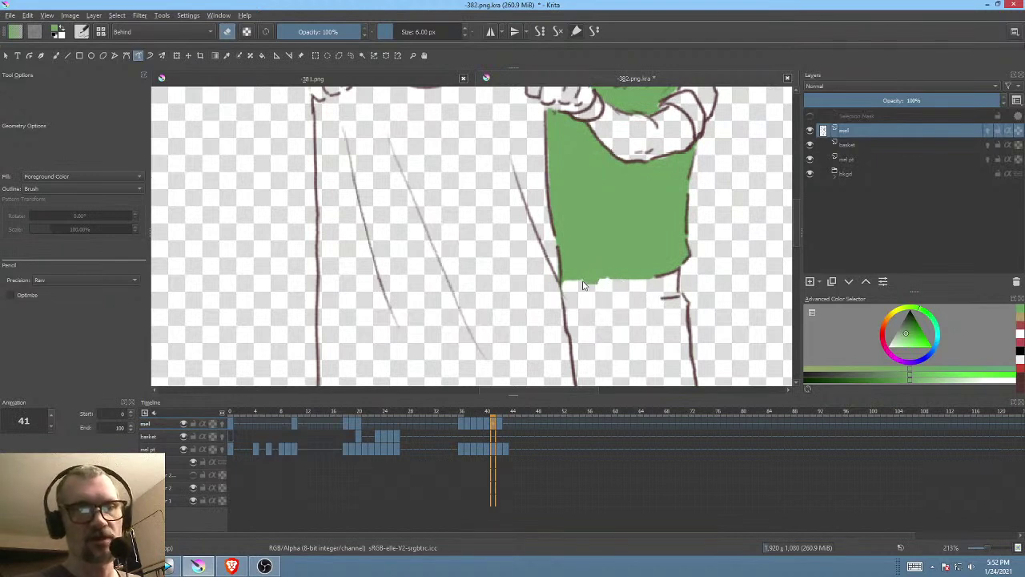
mouse_move(566, 281)
left_mouse_down()
mouse_move(583, 301)
mouse_move(634, 309)
mouse_move(620, 273)
left_mouse_up()
Step: Paint the torso in frame 42 green between the forearm, the cloth's edge, the belt's upper edge and the back
key("Right")
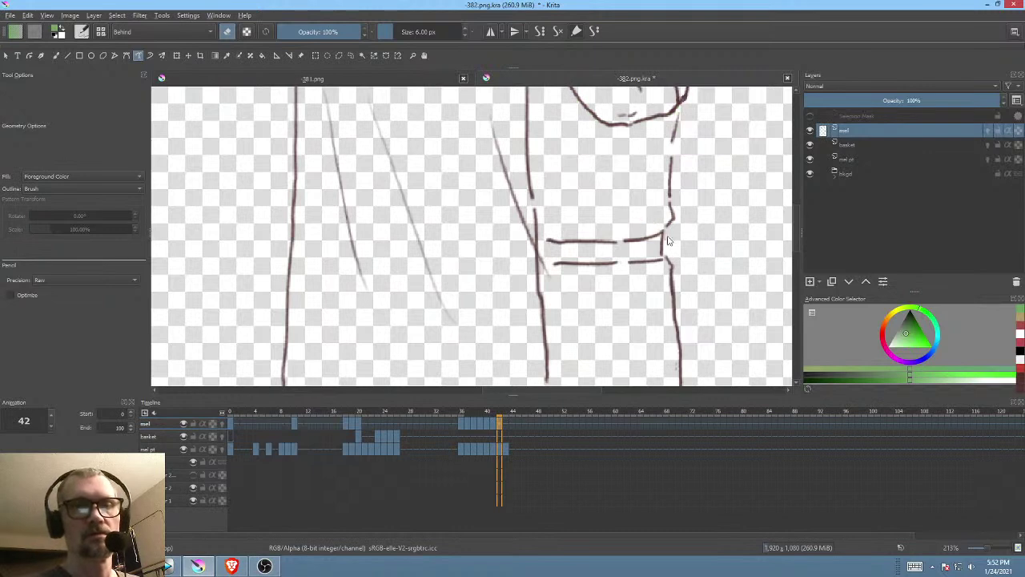
key("Left")
key("Right")
key("Left")
key("Right")
left_click_drag(587, 213, 568, 254)
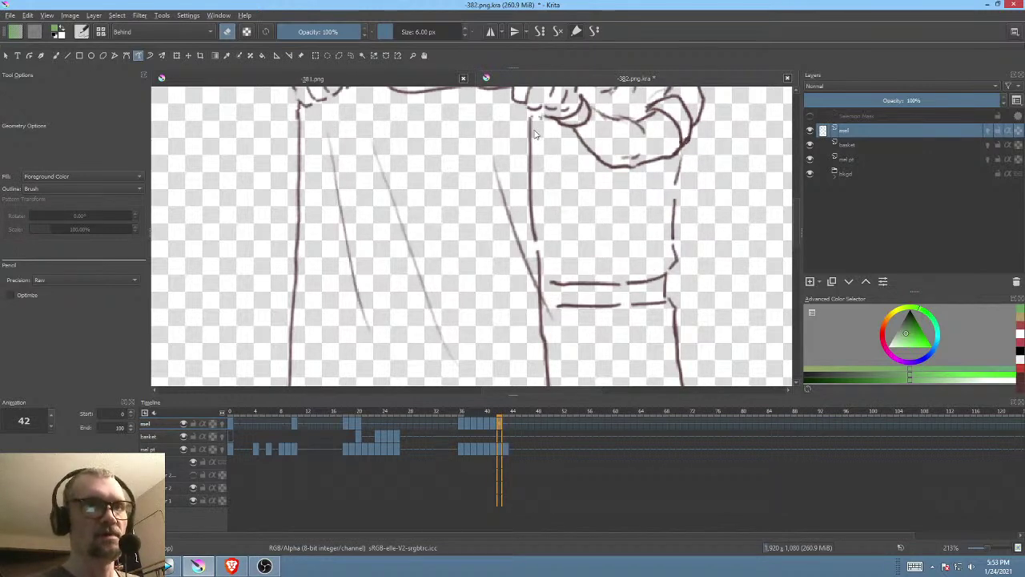
key("e")
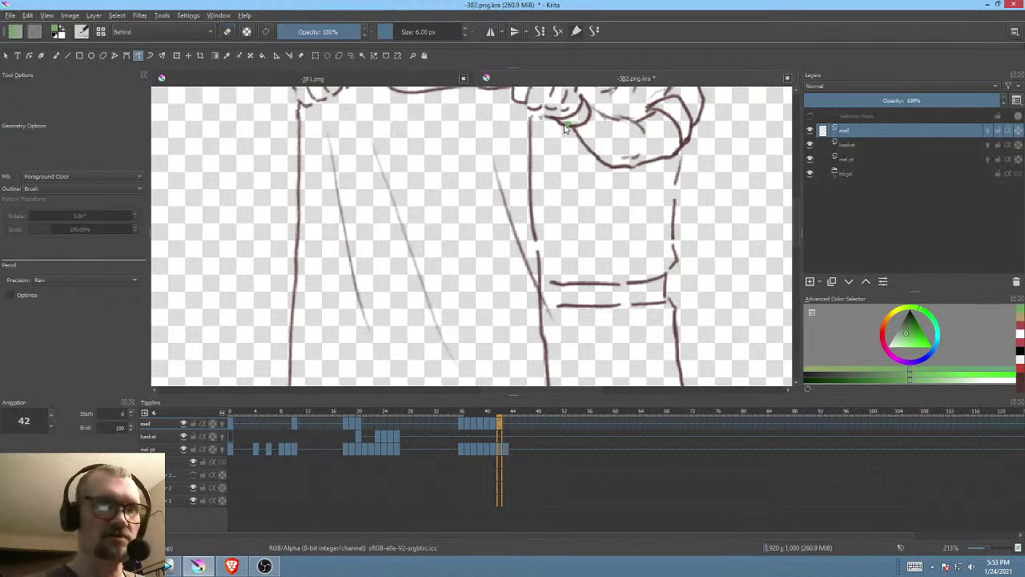
mouse_move(535, 128)
left_mouse_down()
mouse_move(547, 282)
mouse_move(650, 278)
left_mouse_up()
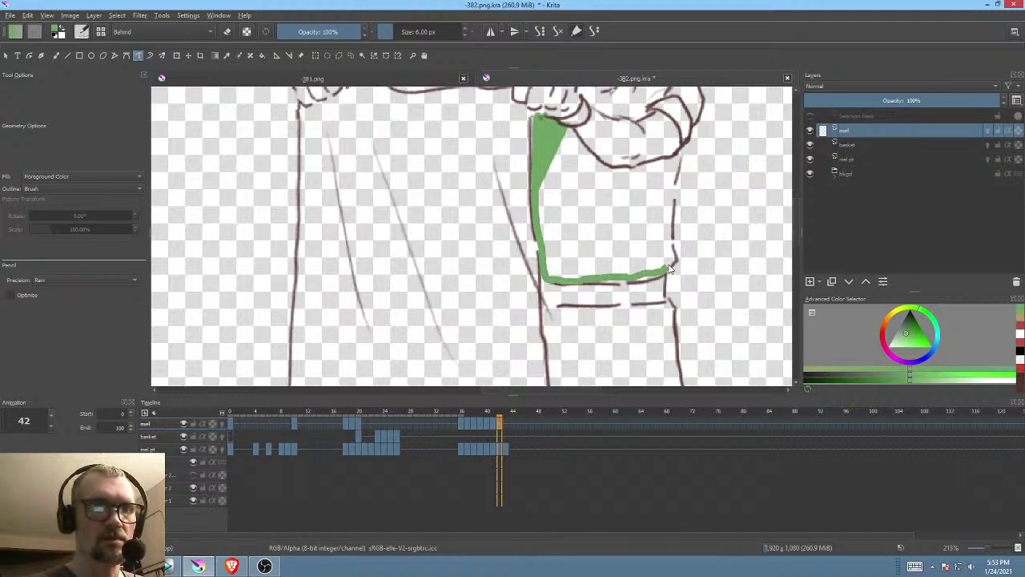
left_click_drag(673, 238, 681, 158)
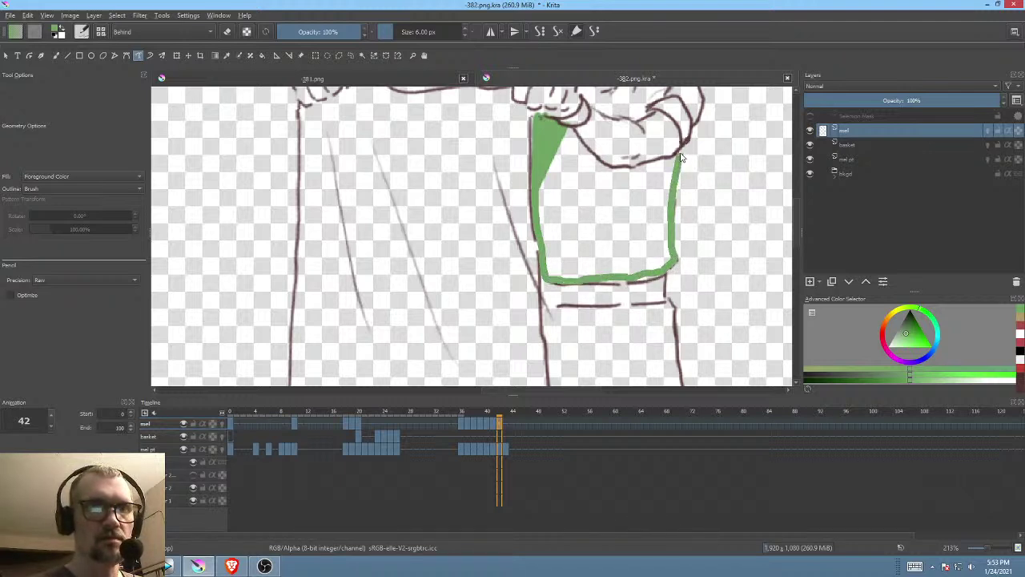
left_click_drag(579, 138, 554, 202)
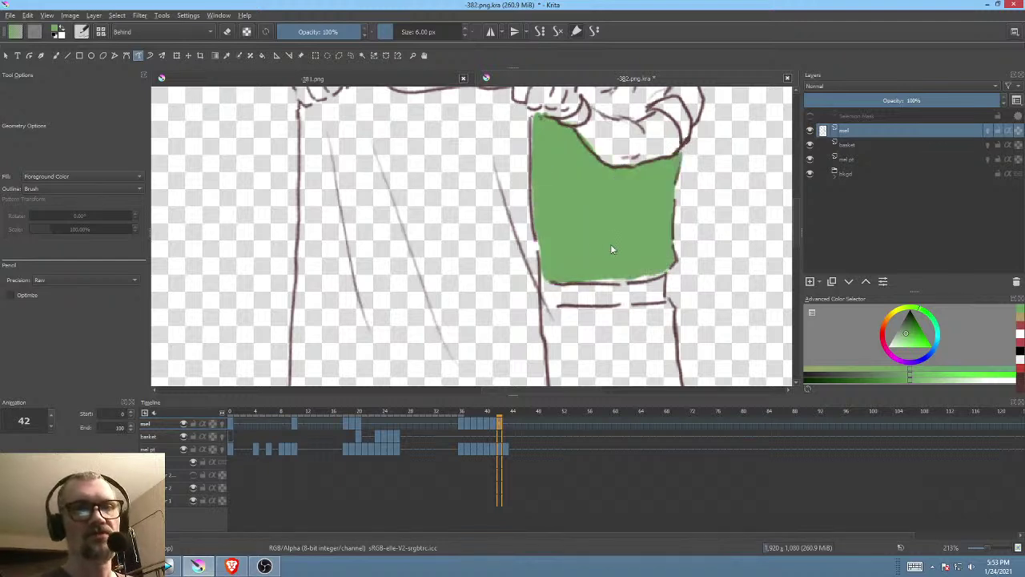
Step: In frame 42, paint the shoulder, chest and collar above the arm green
mouse_move(558, 290)
left_mouse_down()
mouse_move(647, 284)
mouse_move(674, 246)
mouse_move(610, 320)
mouse_move(598, 376)
left_mouse_up()
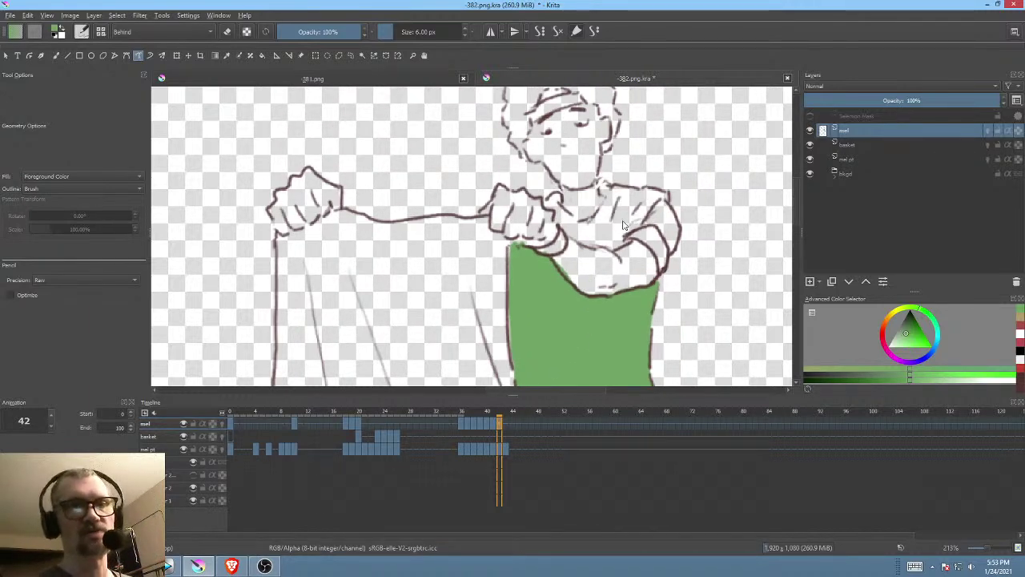
scroll(663, 171, "up", 2)
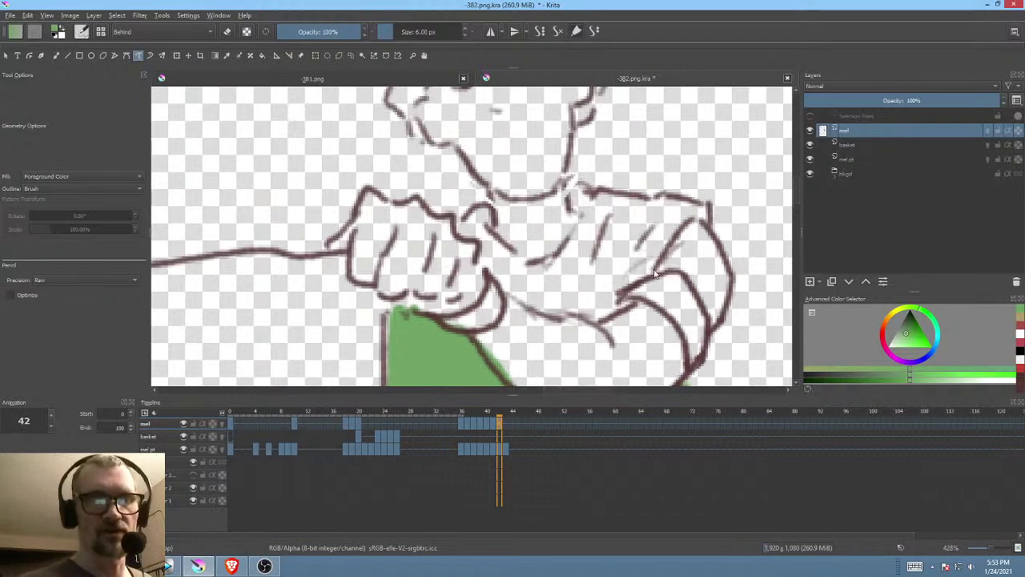
mouse_move(650, 274)
left_mouse_down()
mouse_move(680, 222)
mouse_move(705, 215)
mouse_move(682, 199)
mouse_move(650, 210)
mouse_move(591, 191)
mouse_move(569, 207)
mouse_move(593, 279)
mouse_move(506, 265)
mouse_move(495, 247)
left_mouse_up()
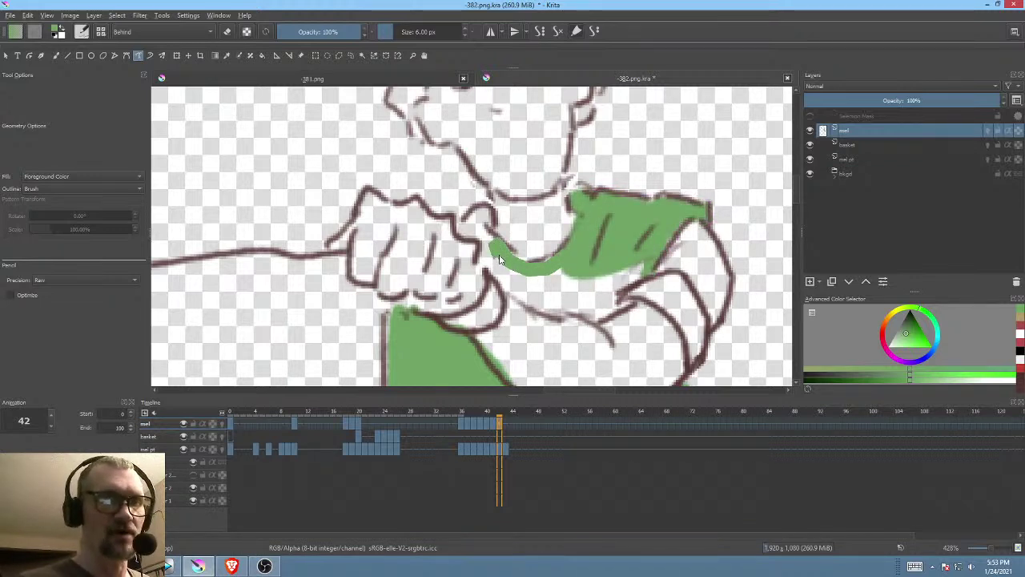
mouse_move(522, 279)
left_mouse_down()
mouse_move(593, 295)
mouse_move(664, 257)
mouse_move(620, 279)
mouse_move(658, 256)
mouse_move(609, 311)
mouse_move(548, 311)
mouse_move(523, 299)
mouse_move(532, 279)
mouse_move(620, 275)
mouse_move(609, 222)
mouse_move(566, 266)
mouse_move(510, 270)
mouse_move(510, 290)
mouse_move(481, 261)
mouse_move(484, 242)
mouse_move(462, 231)
mouse_move(480, 212)
mouse_move(526, 268)
left_mouse_up()
scroll(561, 264, "down", 2)
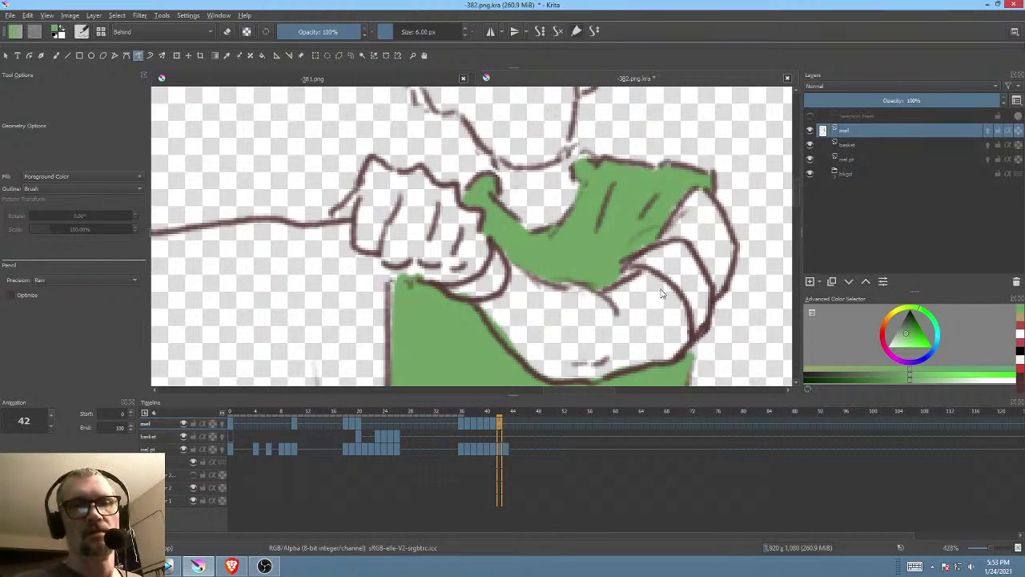
Step: Paint the top of the tunic's skirt in frame 42 green along the belt's lower edge and the cloth's edge
scroll(665, 285, "down", 10)
mouse_move(675, 248)
left_mouse_down()
mouse_move(433, 252)
mouse_move(425, 260)
mouse_move(434, 319)
mouse_move(468, 364)
mouse_move(621, 325)
left_mouse_up()
scroll(630, 280, "down", 3)
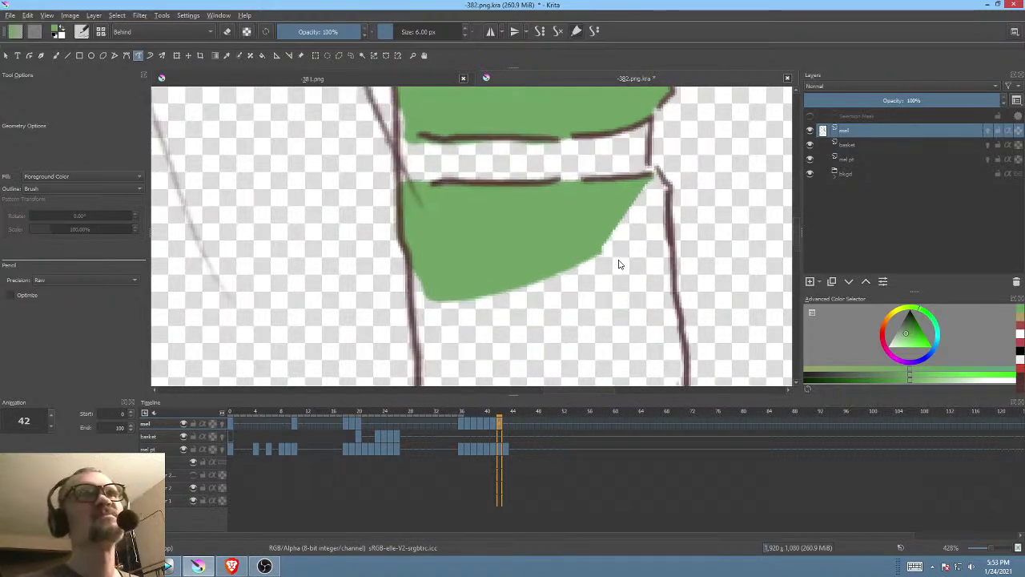
scroll(617, 256, "down", 1)
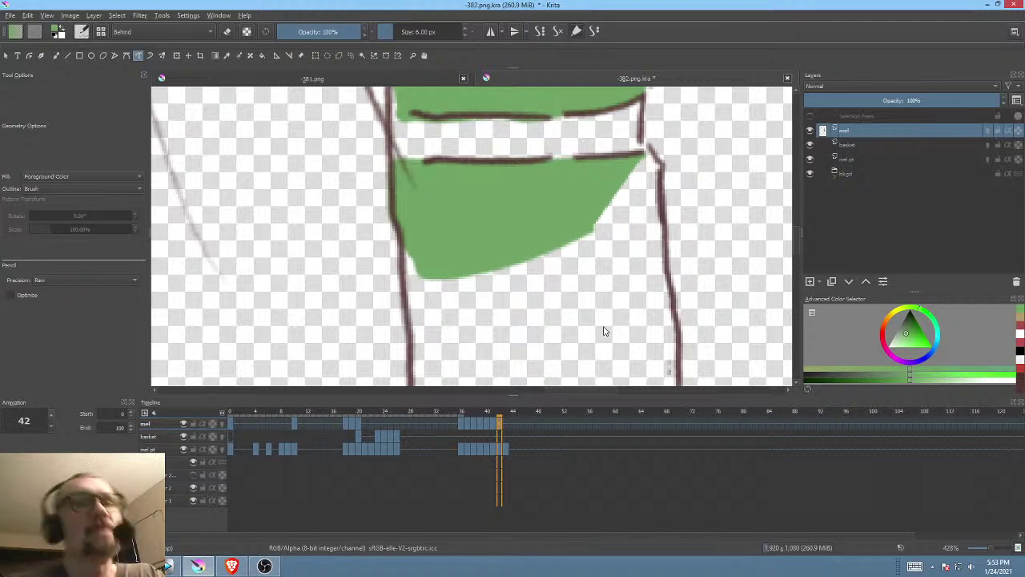
Step: Extend the skirt's green in frame 42 toward the back outline and further down, undoing the last stray stroke
left_click_drag(645, 152, 658, 174)
mouse_move(661, 225)
left_mouse_down()
mouse_move(670, 293)
mouse_move(545, 225)
mouse_move(613, 172)
left_mouse_up()
mouse_move(638, 247)
left_mouse_down()
mouse_move(652, 192)
mouse_move(694, 167)
left_mouse_up()
mouse_move(465, 158)
left_mouse_down()
mouse_move(465, 351)
mouse_move(604, 176)
left_mouse_up()
left_click_drag(603, 240, 647, 146)
mouse_move(508, 246)
left_mouse_down()
mouse_move(498, 290)
mouse_move(436, 304)
mouse_move(558, 303)
mouse_move(672, 172)
mouse_move(679, 104)
left_mouse_up()
mouse_move(670, 211)
left_mouse_down()
mouse_move(684, 245)
mouse_move(677, 241)
left_mouse_up()
key("ctrl+z")
Step: Fill the lower skirt in frame 42 green down to the hem, including the corner beside the cloth and the back edge
mouse_move(430, 345)
left_mouse_down()
mouse_move(664, 310)
mouse_move(735, 310)
mouse_move(680, 97)
left_mouse_up()
left_click_drag(558, 217, 504, 317)
left_click_drag(438, 347, 435, 344)
left_click_drag(754, 247, 662, 276)
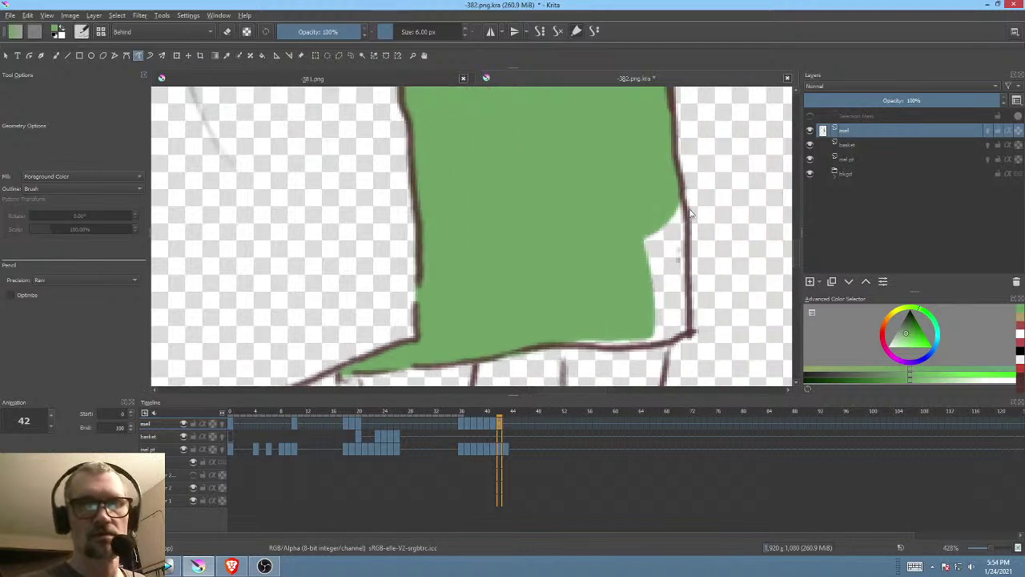
mouse_move(683, 206)
left_mouse_down()
mouse_move(683, 340)
mouse_move(611, 344)
left_mouse_up()
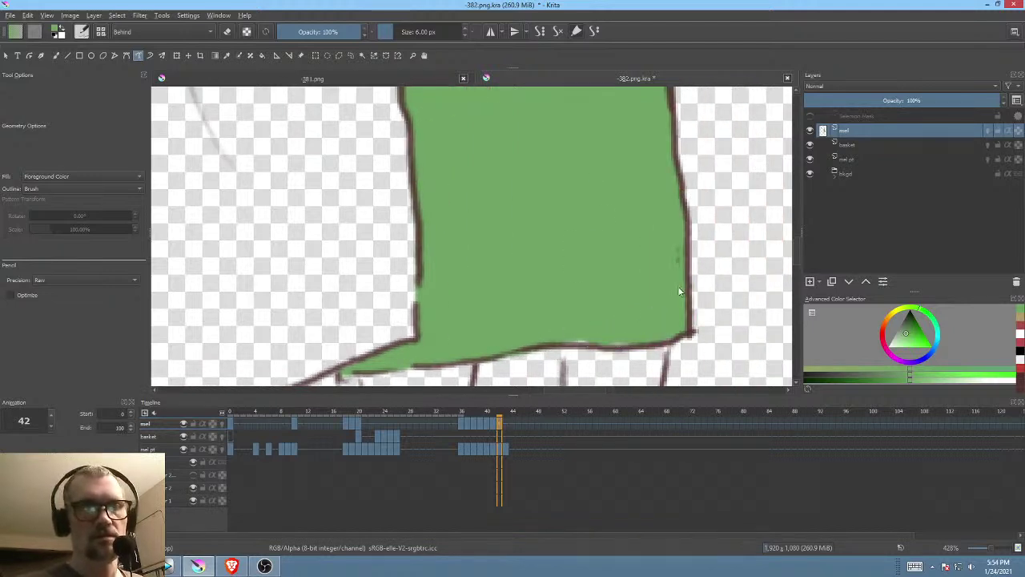
left_click_drag(578, 331, 579, 354)
left_click_drag(584, 205, 578, 268)
scroll(579, 267, "up", 2)
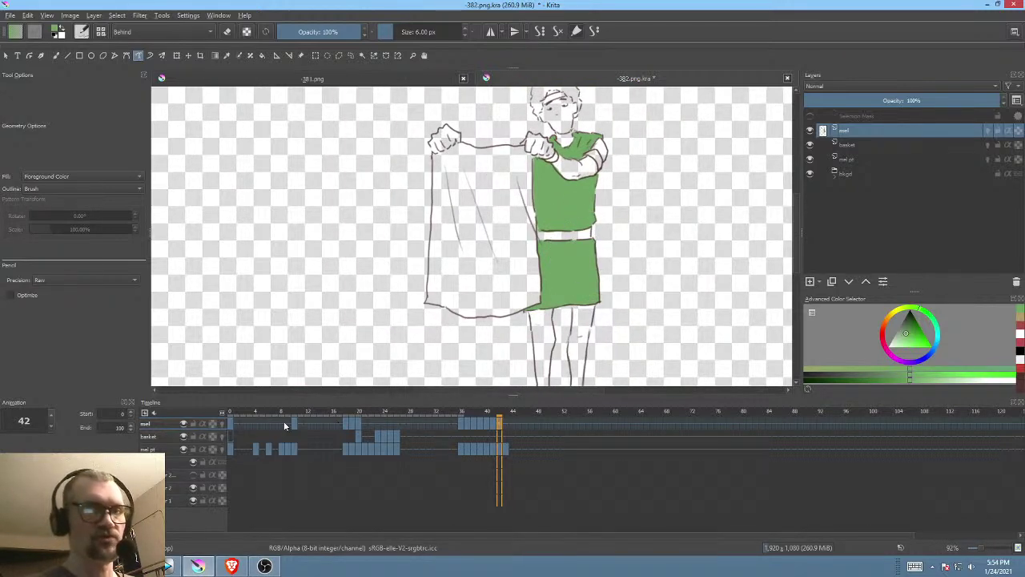
Step: Play through the animation, return to frame 41 and paint the skirt green from beneath the belt down to the hem
left_click(230, 422)
key("space")
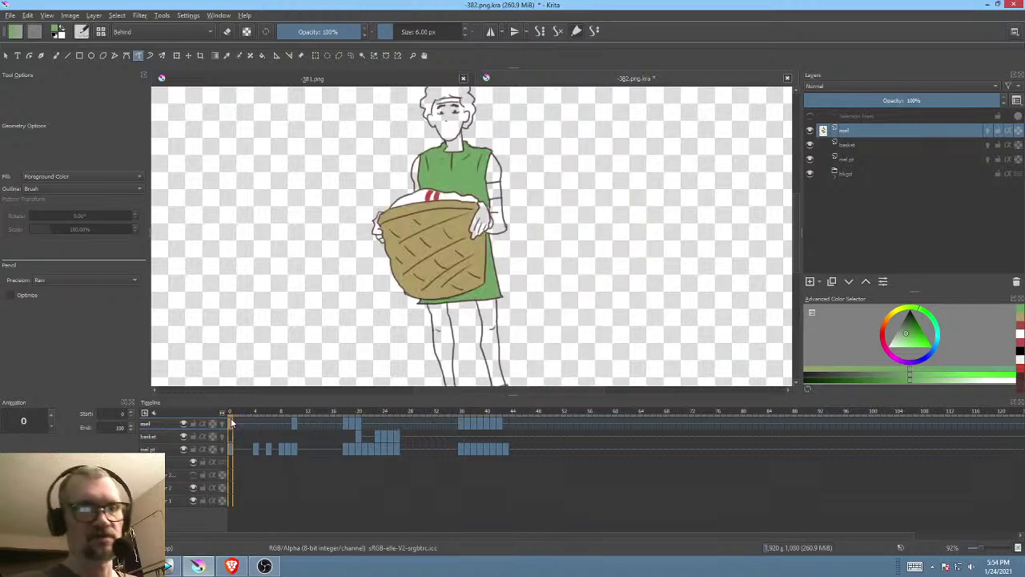
left_click_drag(347, 410, 493, 421)
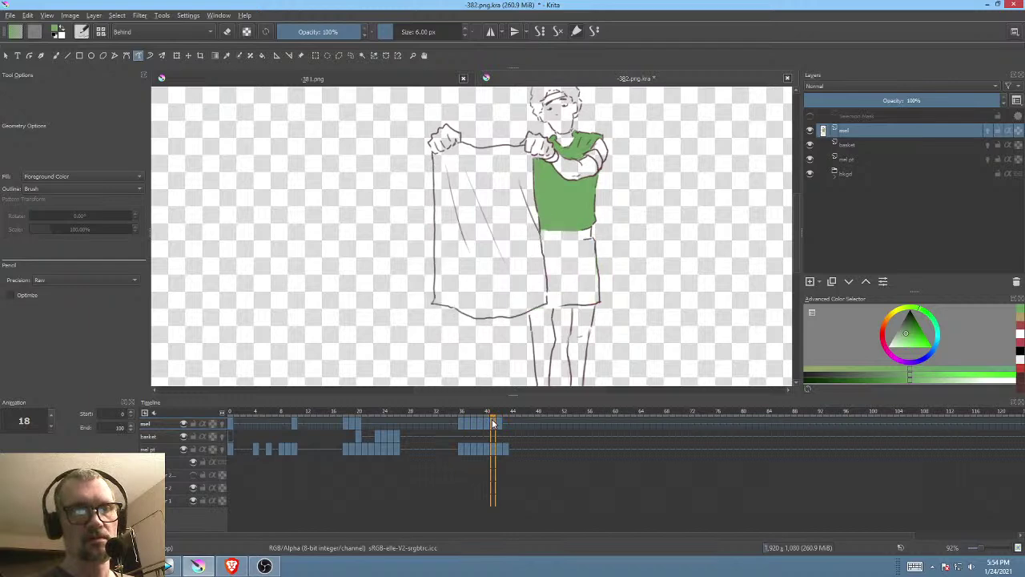
left_click_drag(624, 248, 515, 220)
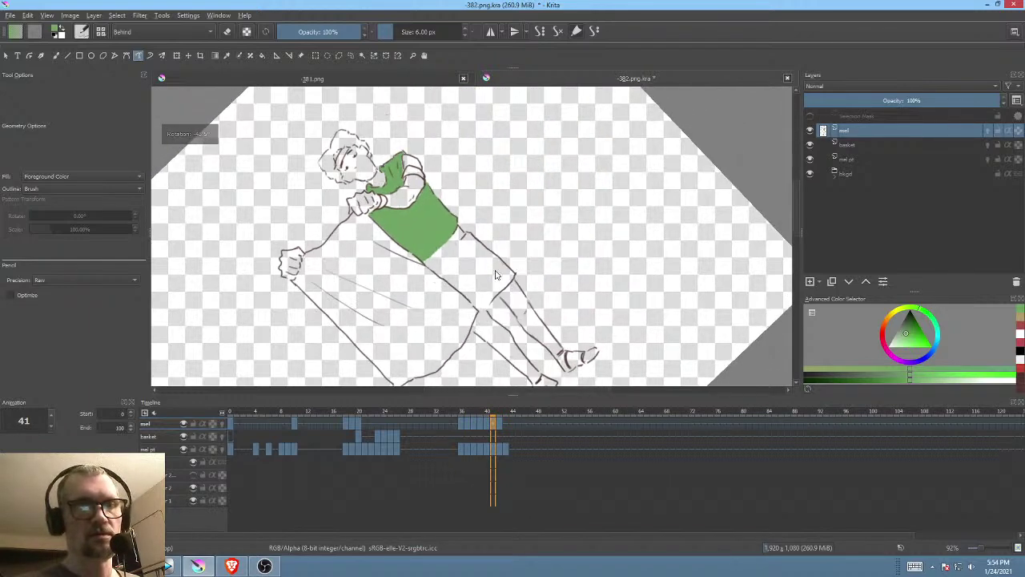
left_click_drag(494, 264, 551, 209)
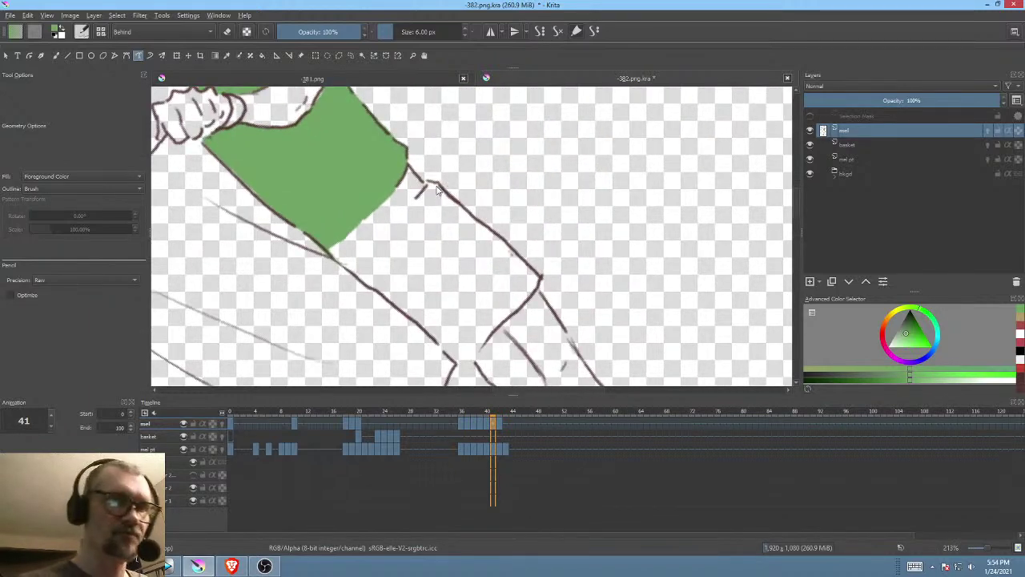
mouse_move(405, 220)
left_mouse_down()
mouse_move(363, 262)
mouse_move(404, 288)
left_mouse_up()
mouse_move(481, 216)
left_mouse_down()
mouse_move(513, 178)
mouse_move(516, 206)
left_mouse_up()
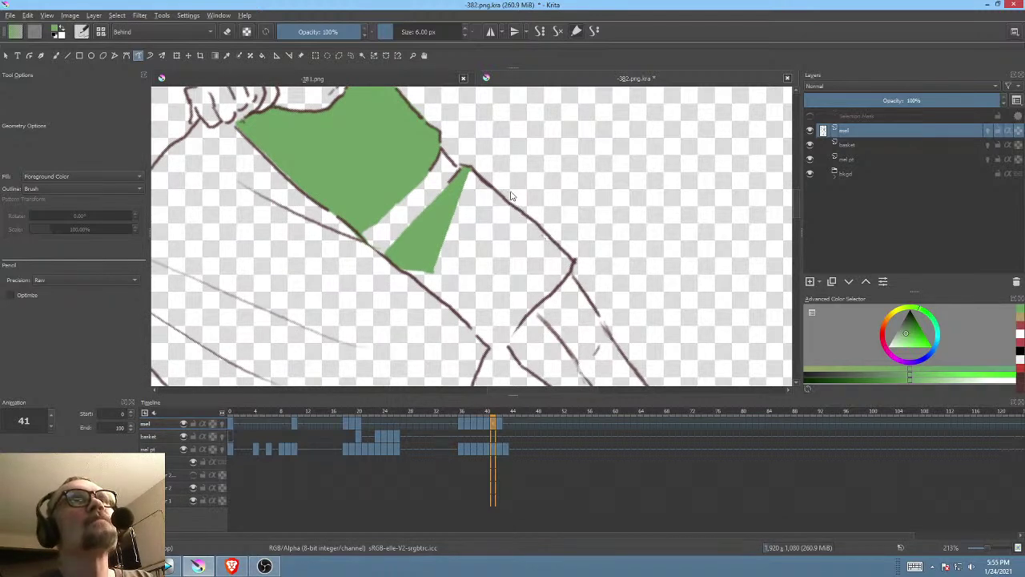
scroll(532, 196, "up", 1)
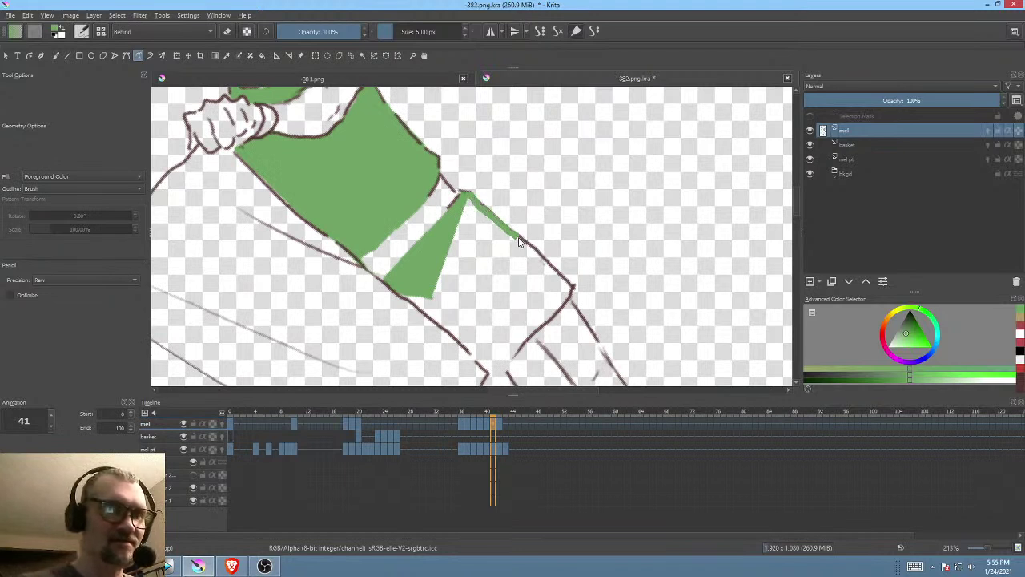
mouse_move(535, 251)
left_mouse_down()
mouse_move(571, 286)
mouse_move(569, 300)
mouse_move(502, 363)
mouse_move(398, 271)
left_mouse_up()
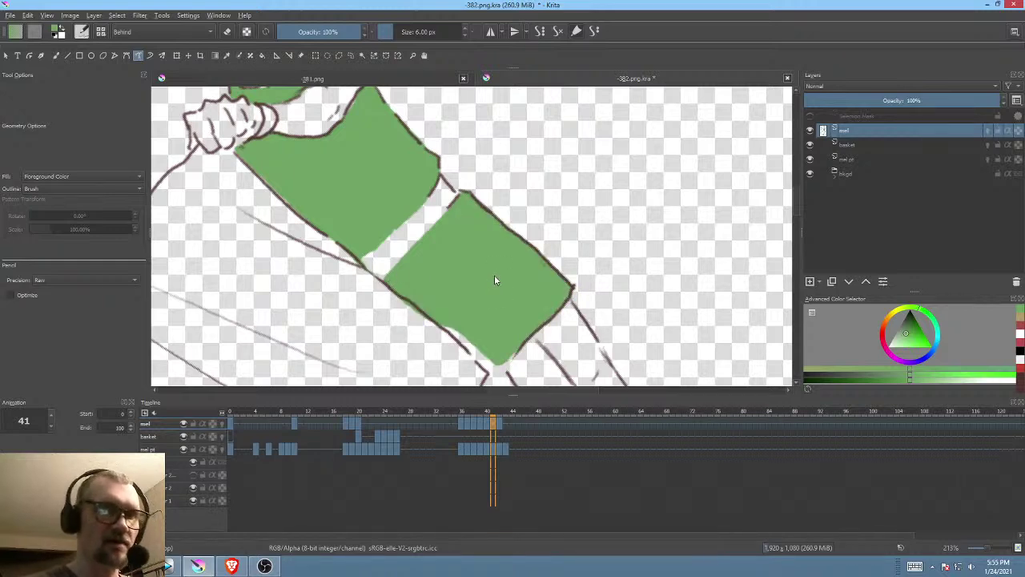
Step: Fill the hem corner beside the cloth and the gap along the cloth's edge in frame 41 green, and restore the canvas rotation
left_click_drag(495, 284, 516, 190)
left_click_drag(604, 305, 607, 275)
left_click_drag(638, 222, 647, 189)
mouse_move(559, 226)
left_mouse_down()
mouse_move(520, 277)
mouse_move(563, 214)
left_mouse_up()
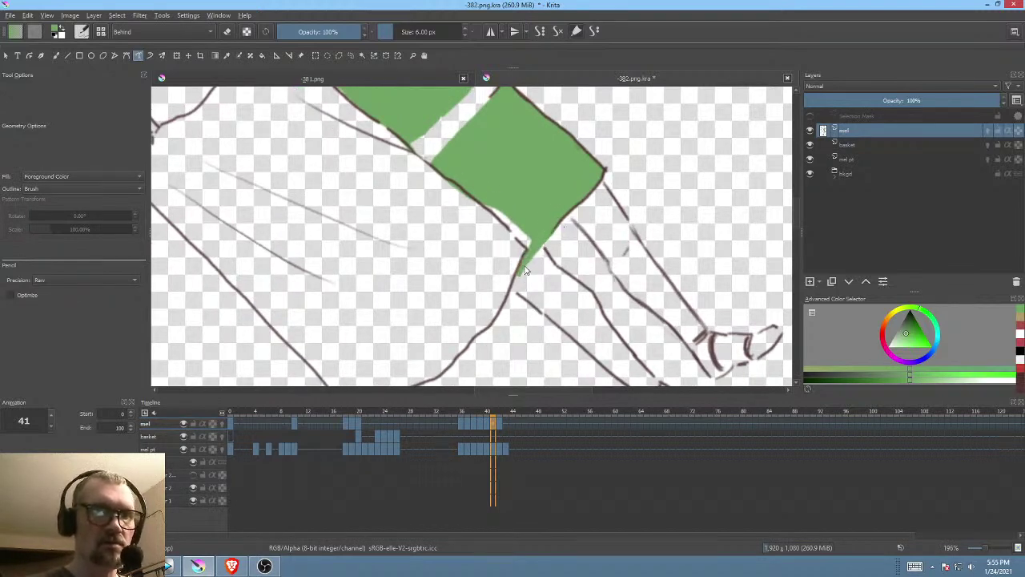
mouse_move(498, 223)
left_mouse_down()
mouse_move(528, 246)
mouse_move(542, 213)
mouse_move(584, 247)
mouse_move(593, 277)
left_mouse_up()
key("5")
left_click_drag(579, 223, 567, 279)
Step: Step back and forth through frames 36 to 41 to compare the green tunic from frame to frame
key("Left")
key("Left")
key("Left")
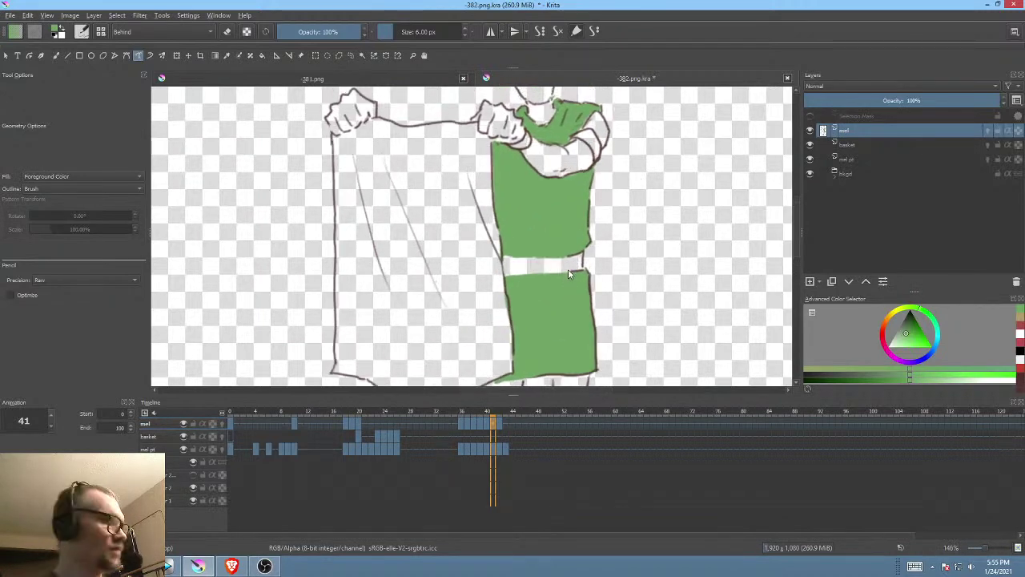
key("Left")
key("Left")
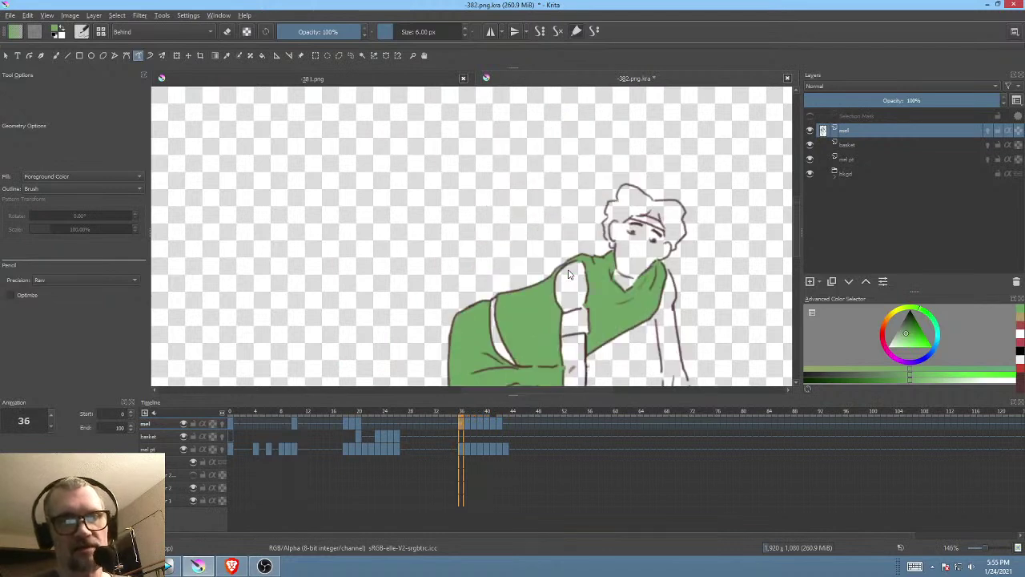
key("Right")
key("Right")
key("Right")
key("Right")
key("Right")
key("Right")
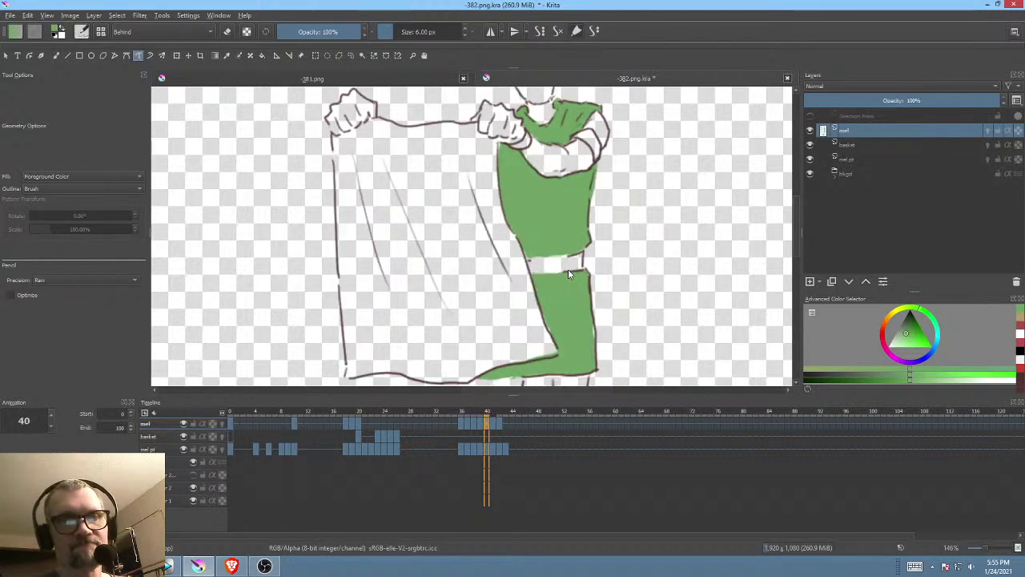
key("Left")
key("Left")
key("Left")
key("Left")
key("Left")
key("Left")
key("Left")
key("Left")
key("Left")
key("Left")
key("Left")
key("Left")
key("Left")
key("Left")
key("Left")
key("Left")
key("Left")
key("Left")
key("Left")
key("Left")
key("Left")
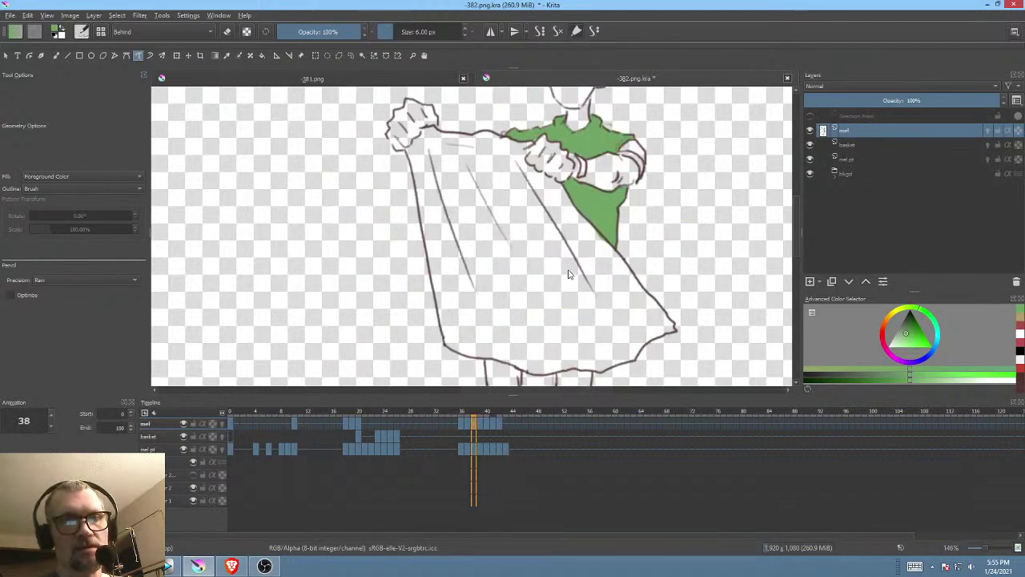
key("Right")
key("Right")
key("Right")
key("Right")
key("Right")
key("Right")
key("Right")
key("Right")
key("Right")
key("Right")
key("Right")
key("Right")
key("Right")
key("Right")
key("Right")
key("Right")
key("Right")
key("Right")
key("Right")
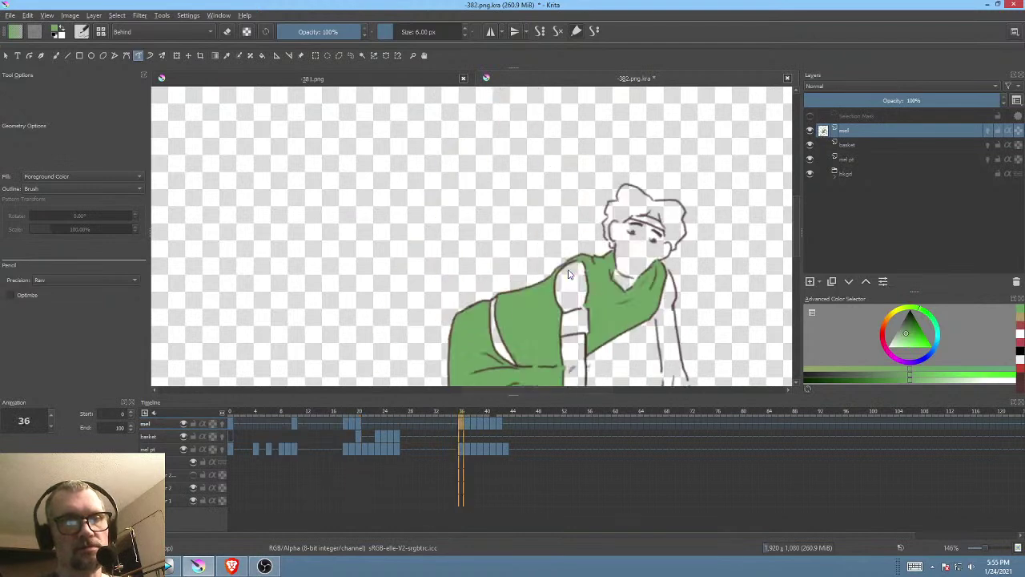
key("Left")
Step: Make the basket layer active at frame 0
left_click_drag(643, 284, 616, 200)
left_click_drag(604, 248, 594, 305)
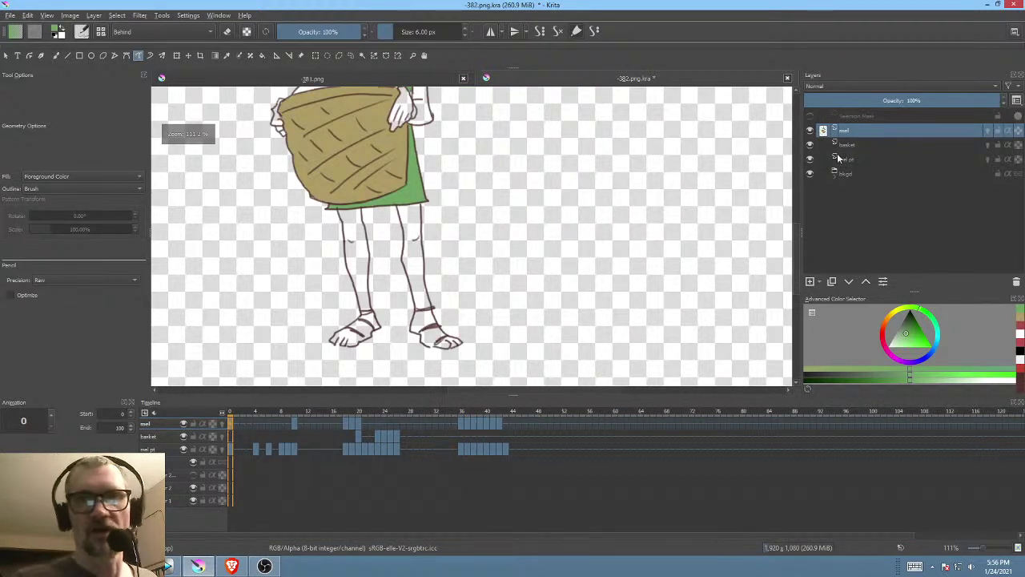
left_click(857, 144)
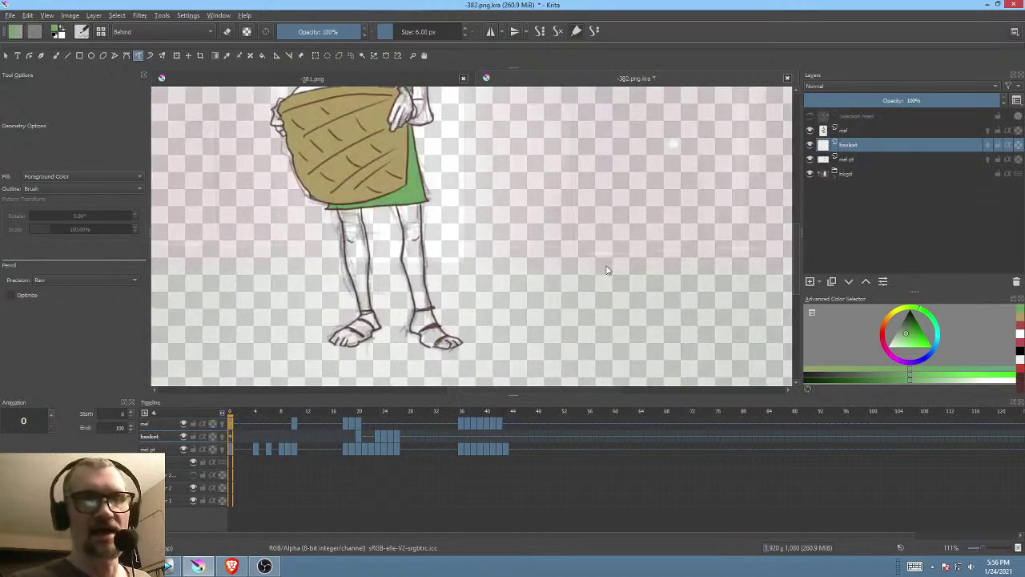
left_click_drag(606, 271, 662, 292)
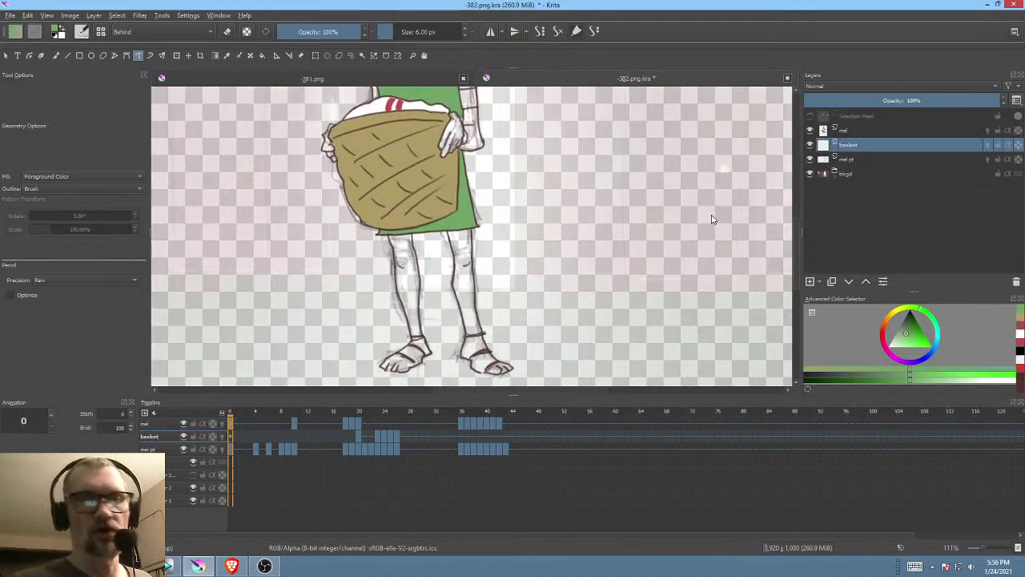
scroll(541, 309, "down", 3)
Step: Examine the character and basket colouring in frames 18, 0 and 10
left_click(262, 412)
left_click_drag(261, 410, 347, 411)
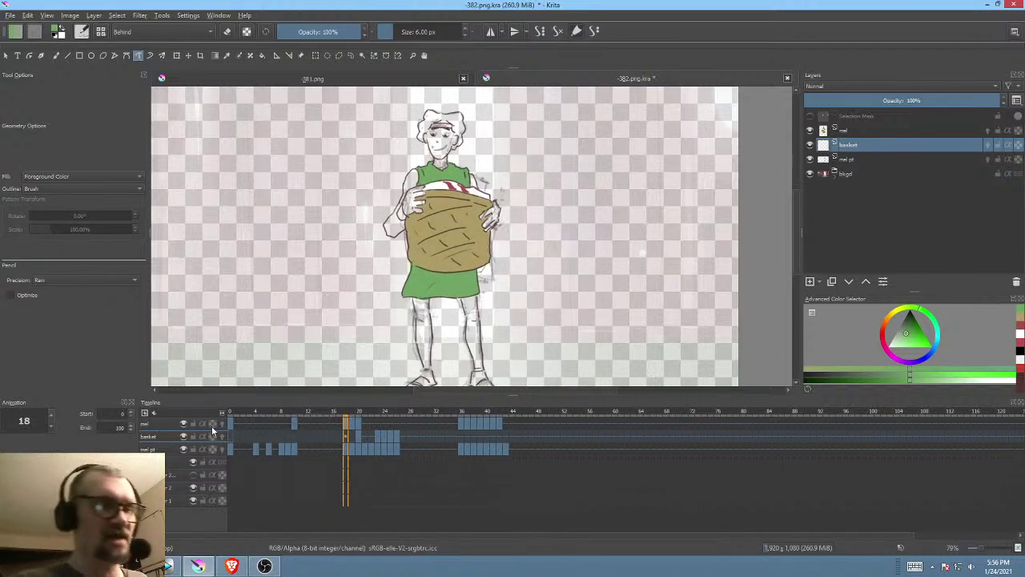
left_click(233, 415)
scroll(481, 272, "up", 4)
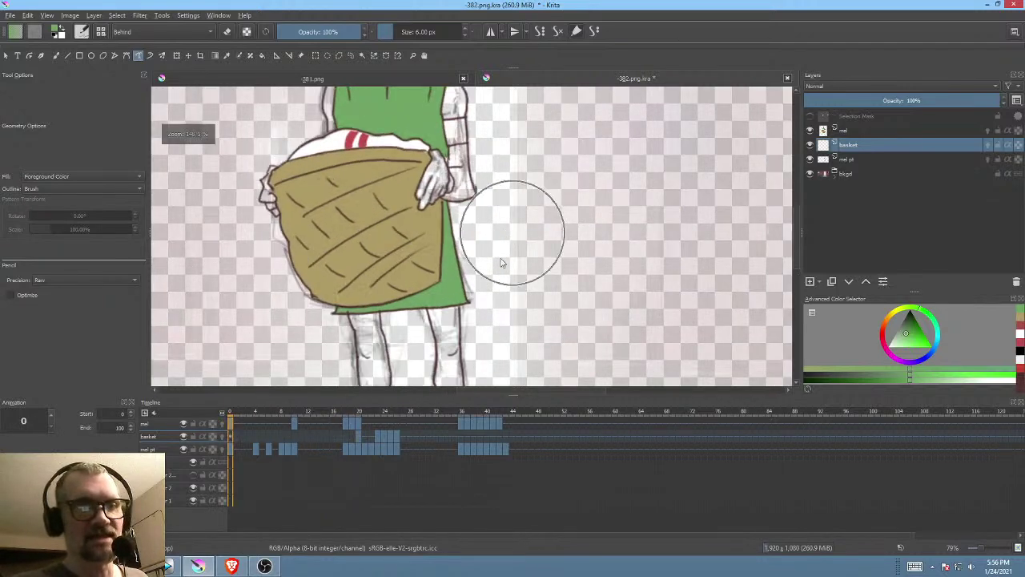
left_click_drag(530, 290, 545, 278)
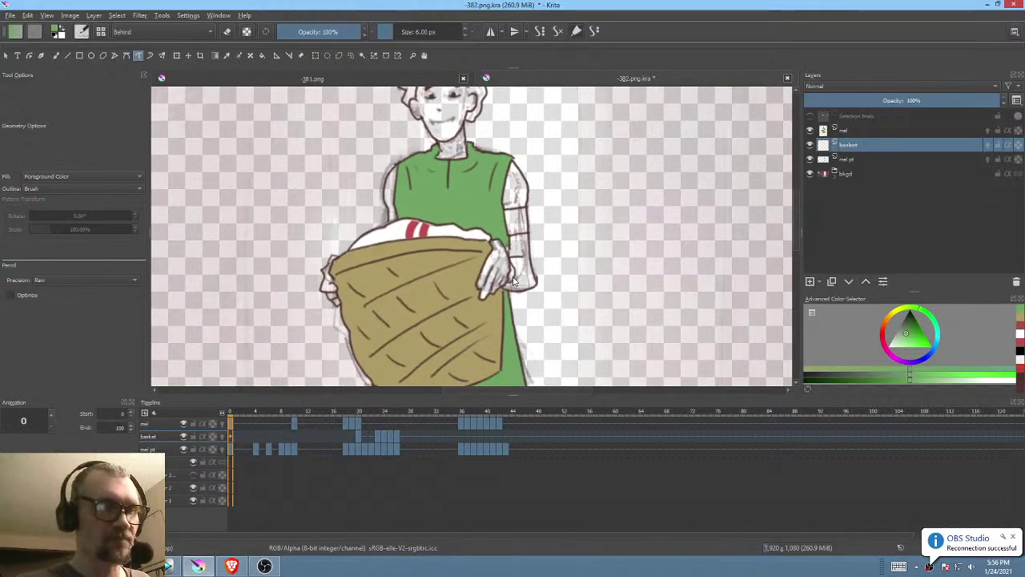
left_click(294, 411)
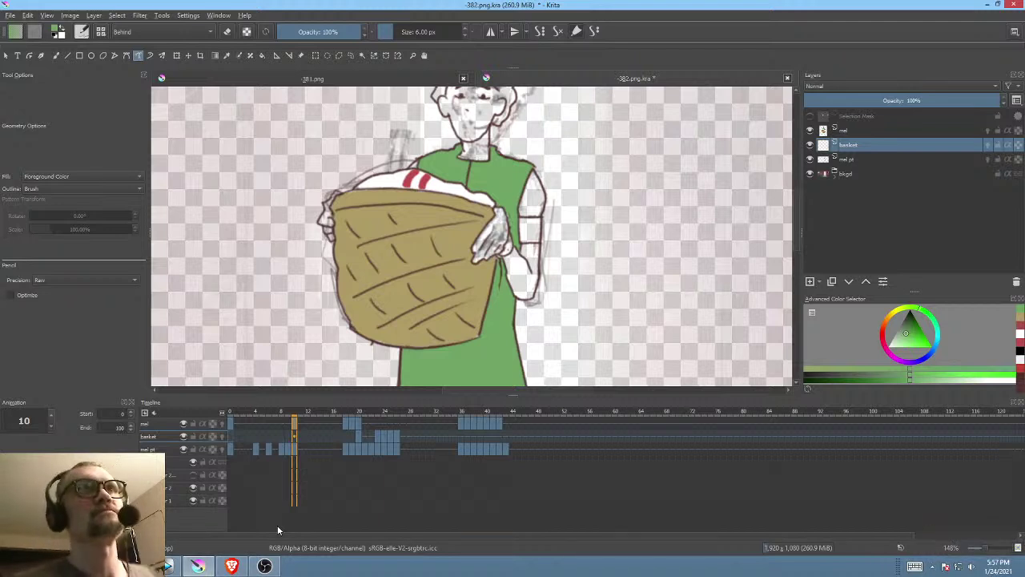
Step: Compare the character's uncoloured arm bands and the basket across frames 10, 0, 18 and 19
scroll(565, 246, "up", 2)
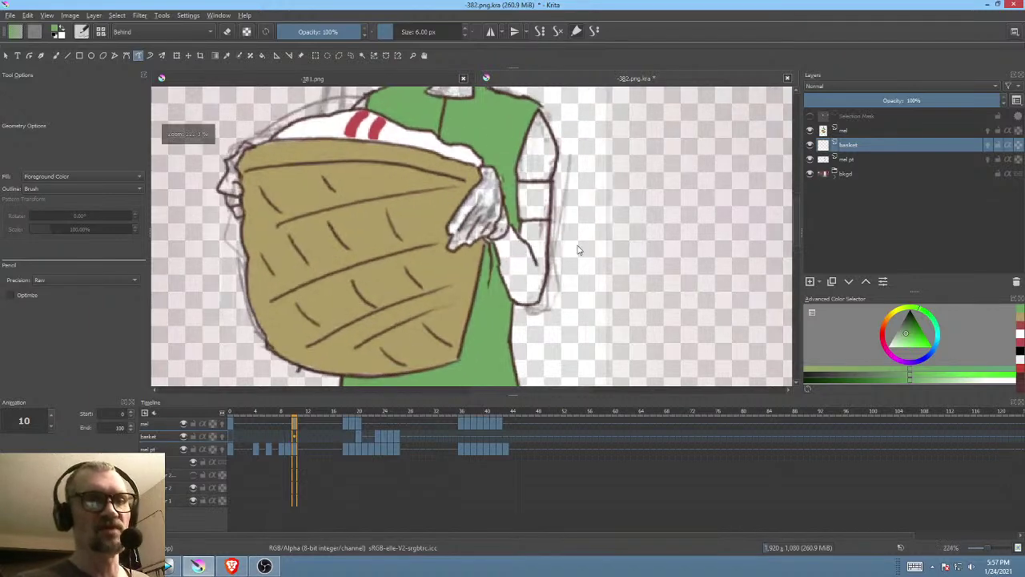
scroll(575, 250, "down", 1)
left_click_drag(561, 252, 597, 263)
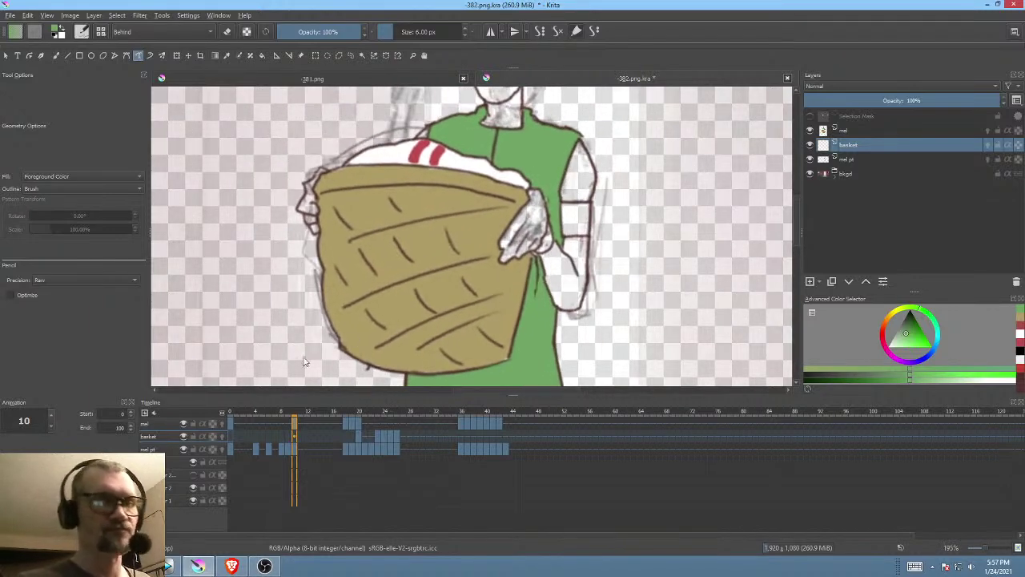
left_click(231, 416)
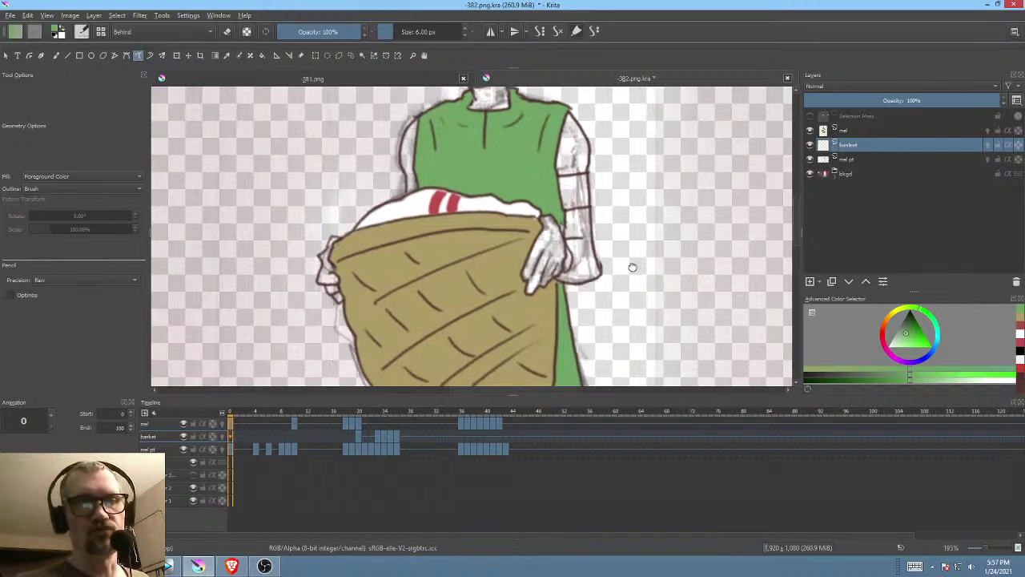
scroll(617, 267, "up", 1)
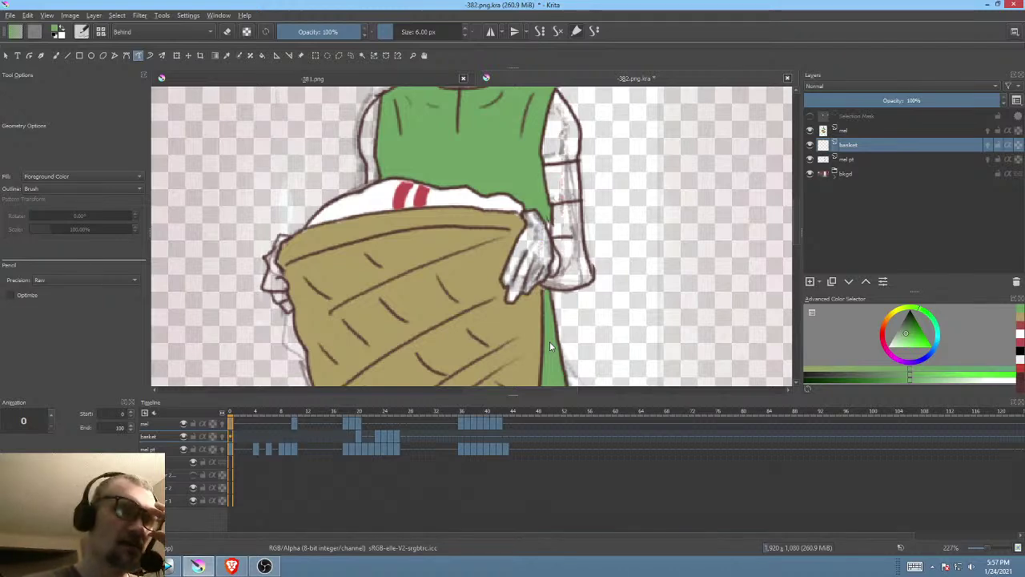
mouse_move(550, 342)
left_mouse_down()
mouse_move(622, 297)
mouse_move(647, 251)
left_mouse_up()
left_click(295, 423)
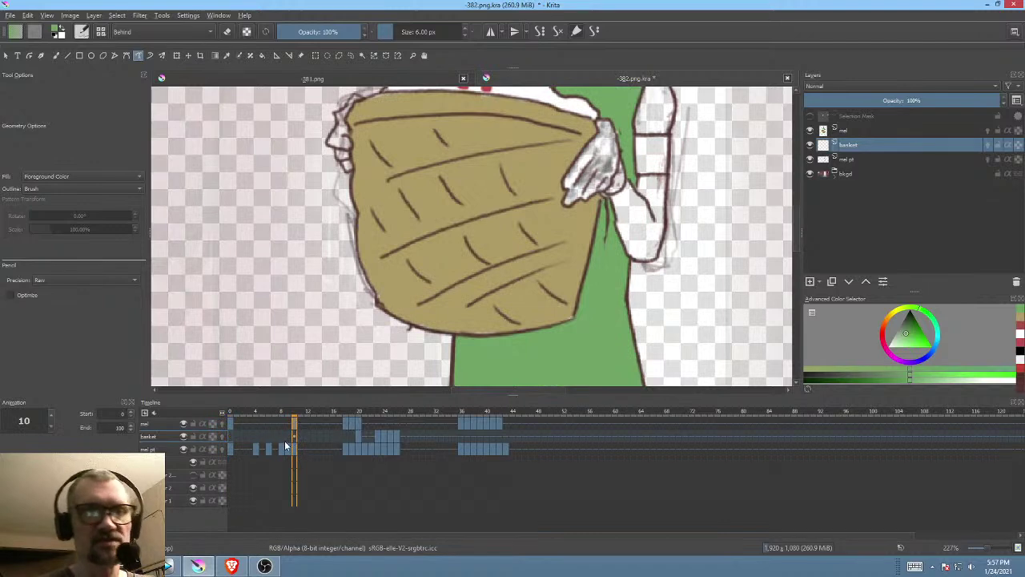
left_click(346, 423)
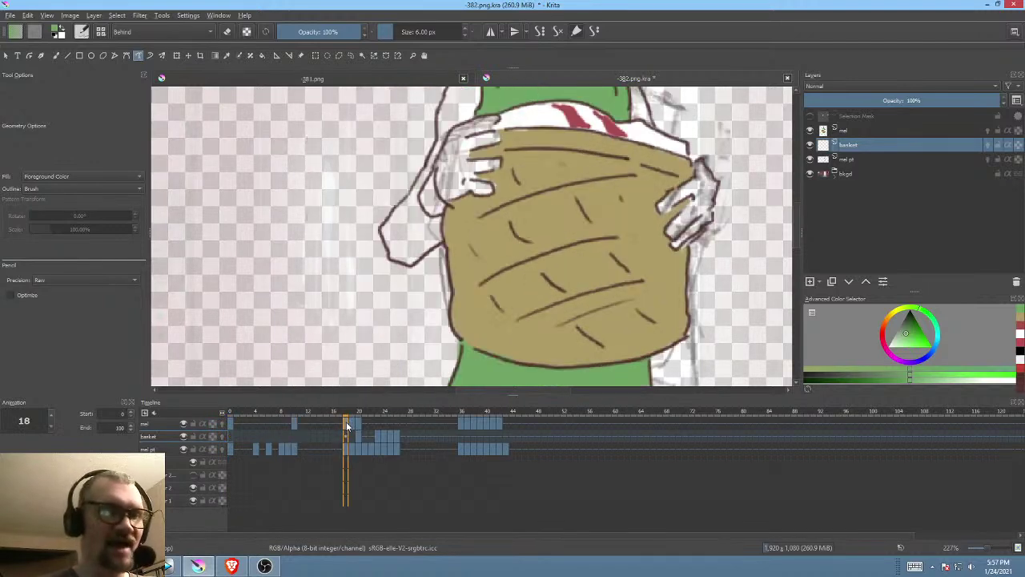
left_click(352, 423)
Step: Pick a dark green foreground colour and make the mel layer active at frame 19, checking which artwork it holds
left_click_drag(530, 290, 440, 333)
mouse_move(563, 283)
left_mouse_down()
mouse_move(474, 316)
mouse_move(512, 326)
left_mouse_up()
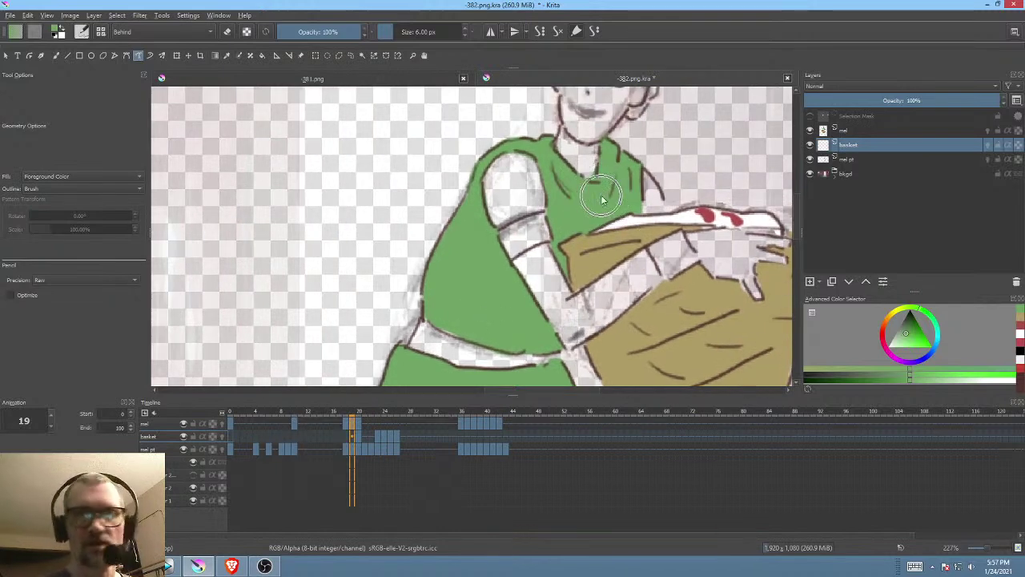
left_click(909, 323)
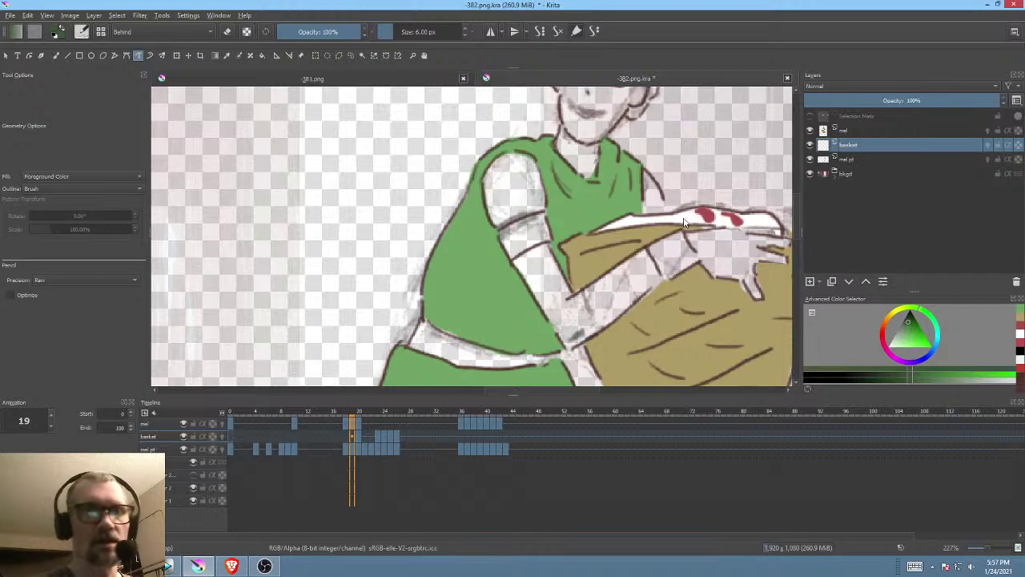
scroll(552, 208, "up", 3)
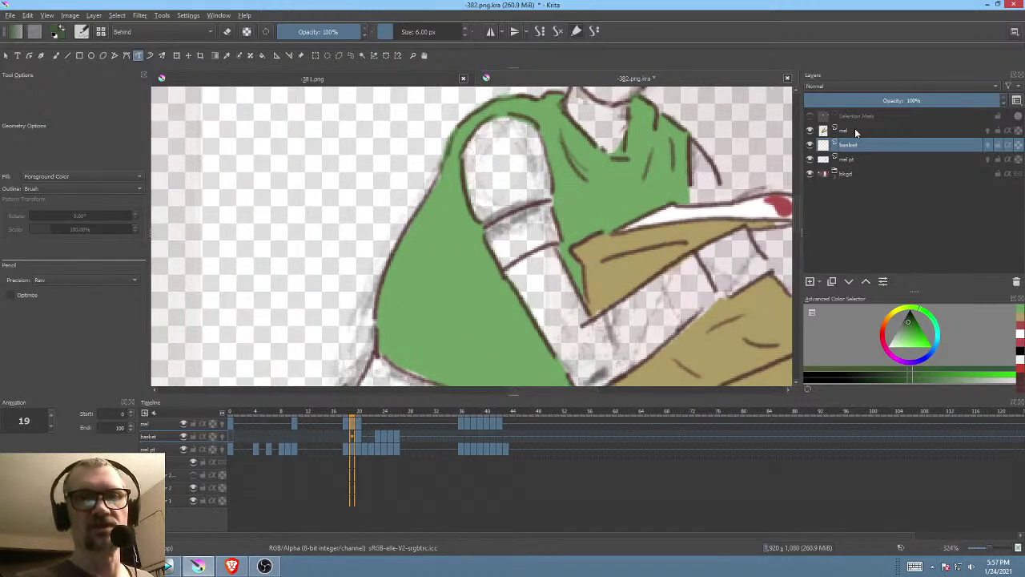
left_click(857, 130)
left_click(810, 132)
left_click(810, 131)
left_click(810, 131)
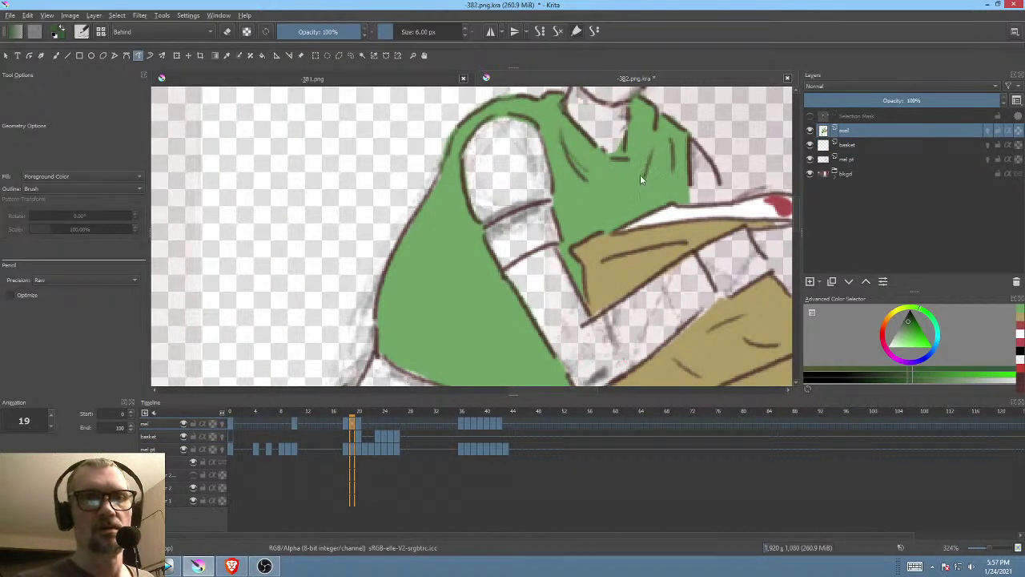
Step: Fill the upper-arm band, the wristband and the belt in frame 19 with dark green
left_click_drag(564, 200, 479, 240)
left_click_drag(494, 278, 582, 219)
mouse_move(691, 295)
left_mouse_down()
mouse_move(554, 289)
mouse_move(578, 274)
mouse_move(563, 246)
mouse_move(607, 222)
mouse_move(634, 277)
mouse_move(607, 323)
mouse_move(613, 222)
mouse_move(659, 165)
mouse_move(649, 172)
left_mouse_up()
mouse_move(403, 240)
left_mouse_down()
mouse_move(343, 220)
mouse_move(316, 222)
mouse_move(285, 285)
mouse_move(331, 316)
mouse_move(454, 321)
left_mouse_up()
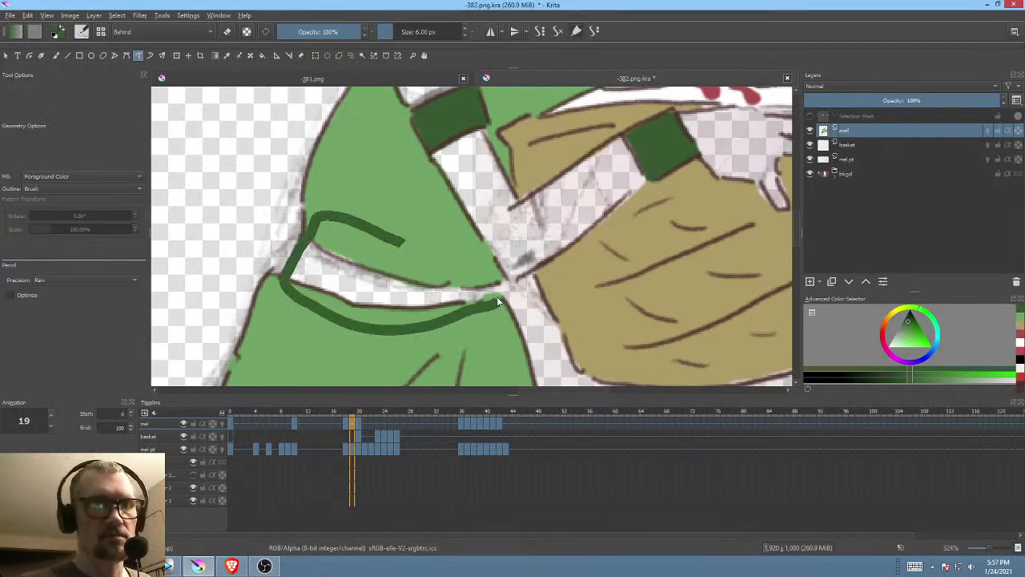
left_click_drag(434, 254, 431, 244)
mouse_move(551, 238)
left_mouse_down()
mouse_move(586, 224)
mouse_move(531, 297)
mouse_move(604, 325)
left_mouse_up()
Step: Fill both upper-arm bands and the wristband beside the basket in frame 0 with dark green
left_click(232, 423)
left_click_drag(561, 264, 562, 312)
mouse_move(507, 211)
left_mouse_down()
mouse_move(528, 212)
mouse_move(546, 230)
mouse_move(519, 255)
mouse_move(507, 246)
left_mouse_up()
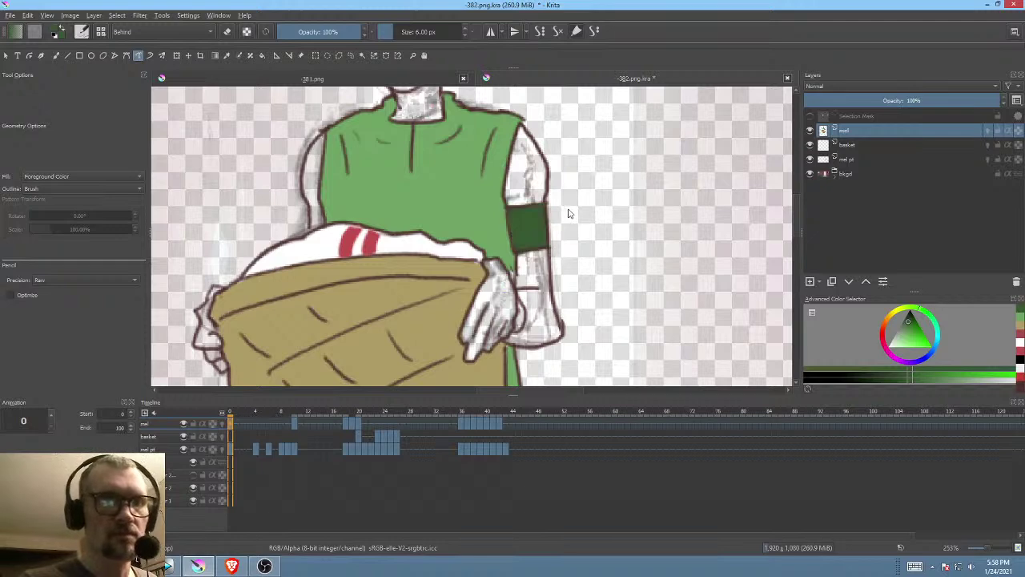
mouse_move(522, 316)
left_mouse_down()
mouse_move(523, 300)
mouse_move(559, 299)
left_mouse_up()
mouse_move(365, 196)
left_mouse_down()
mouse_move(358, 218)
mouse_move(366, 195)
left_mouse_up()
scroll(633, 264, "down", 5)
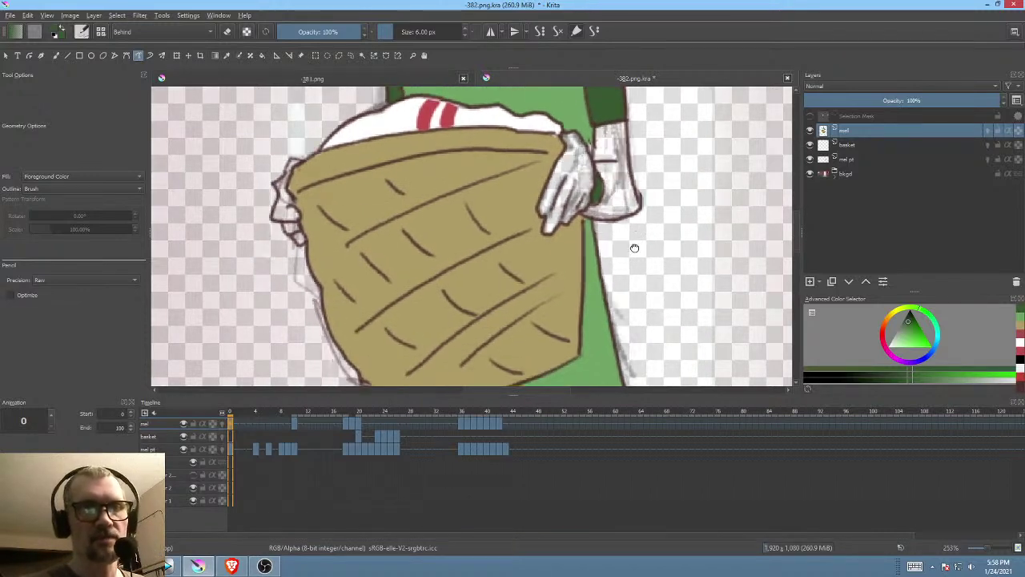
scroll(627, 278, "down", 2)
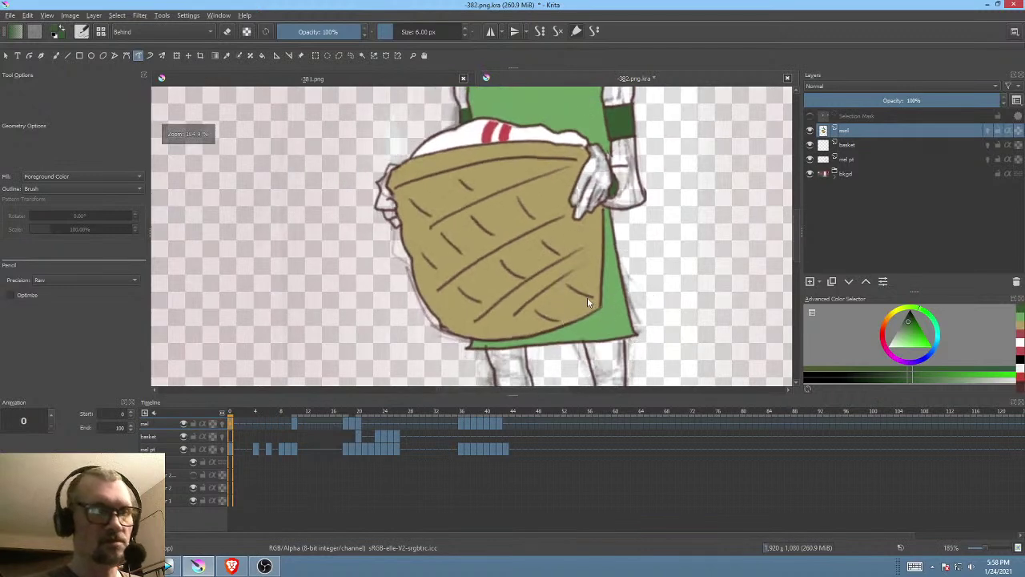
Step: Fill the upper-arm band and the wristband behind the hand in frame 10 with dark green
left_click(296, 417)
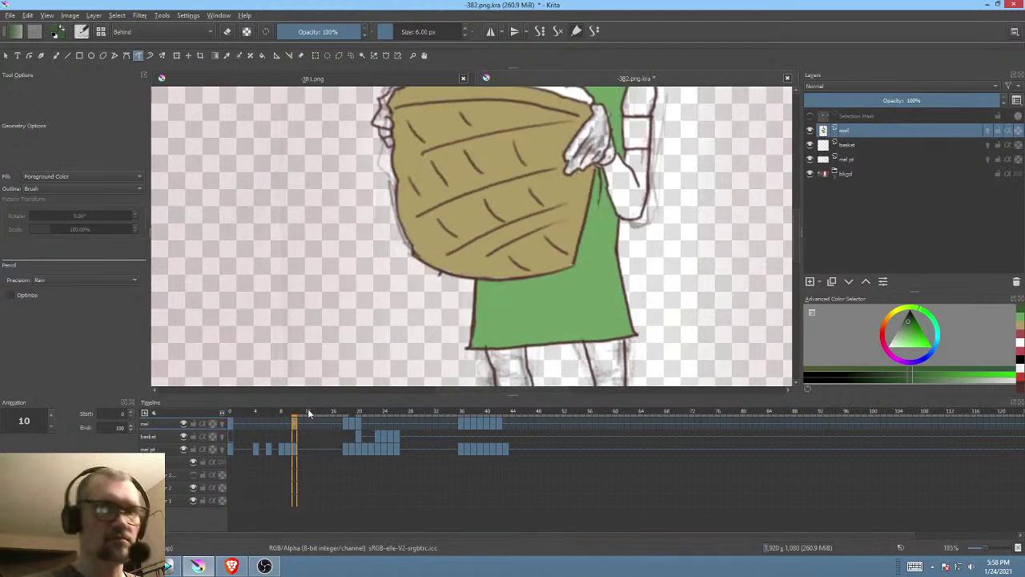
scroll(580, 223, "up", 5)
scroll(580, 223, "up", 4)
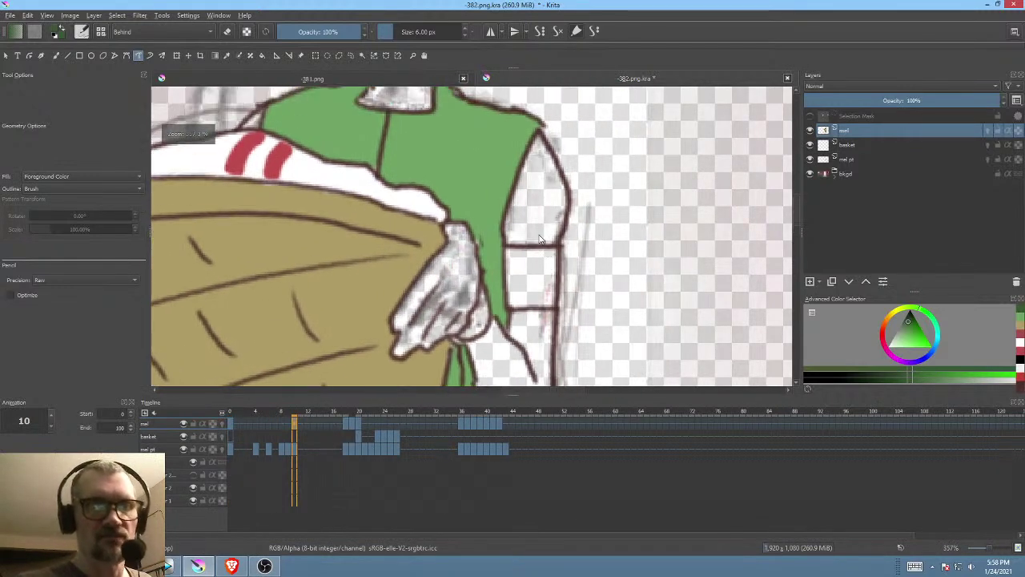
mouse_move(496, 251)
left_mouse_down()
mouse_move(557, 252)
mouse_move(556, 307)
mouse_move(494, 299)
mouse_move(475, 335)
mouse_move(599, 308)
mouse_move(772, 319)
mouse_move(665, 250)
mouse_move(575, 89)
mouse_move(600, 153)
left_mouse_up()
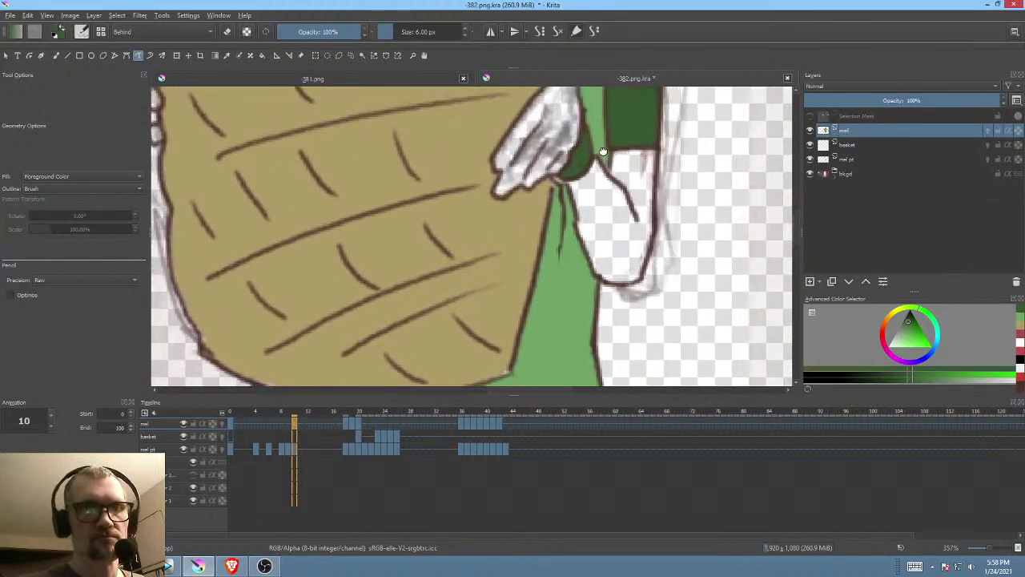
scroll(600, 153, "down", 5)
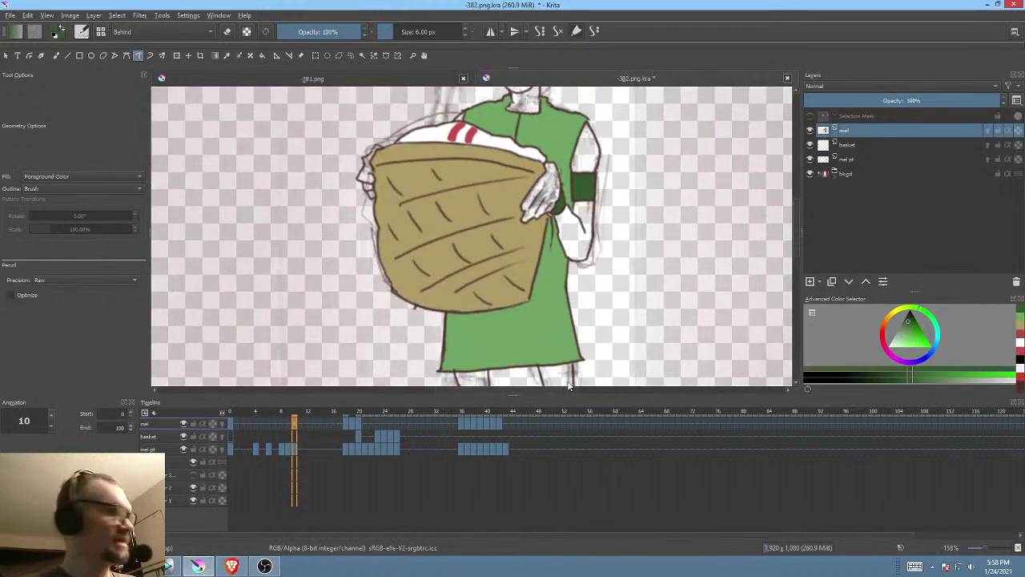
Step: Step back and forth between frames 0, 10 and 18 to compare the bands and tunic
key("Left")
key("period")
key("period")
key("period")
key("period")
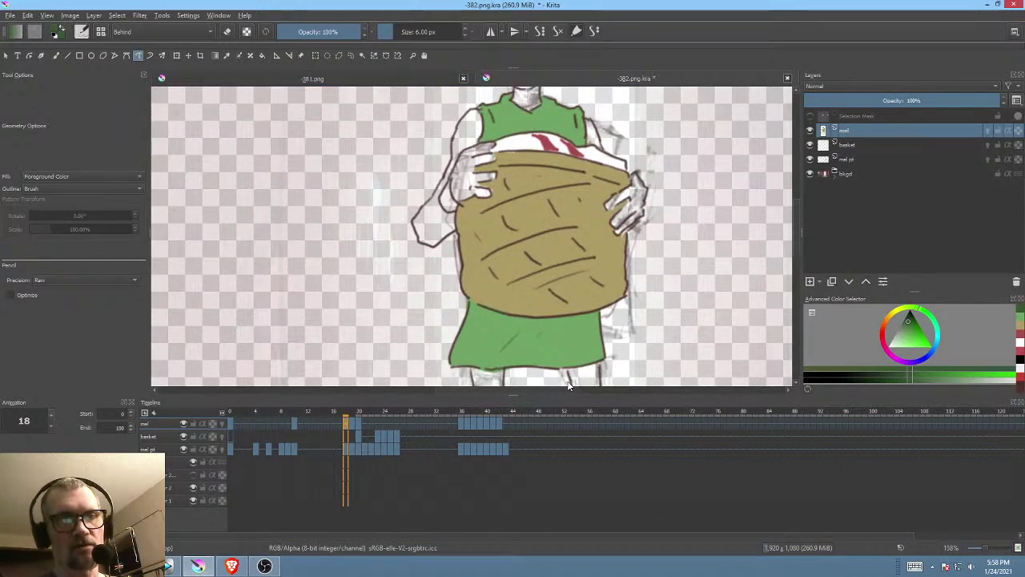
key("comma")
key("comma")
key("comma")
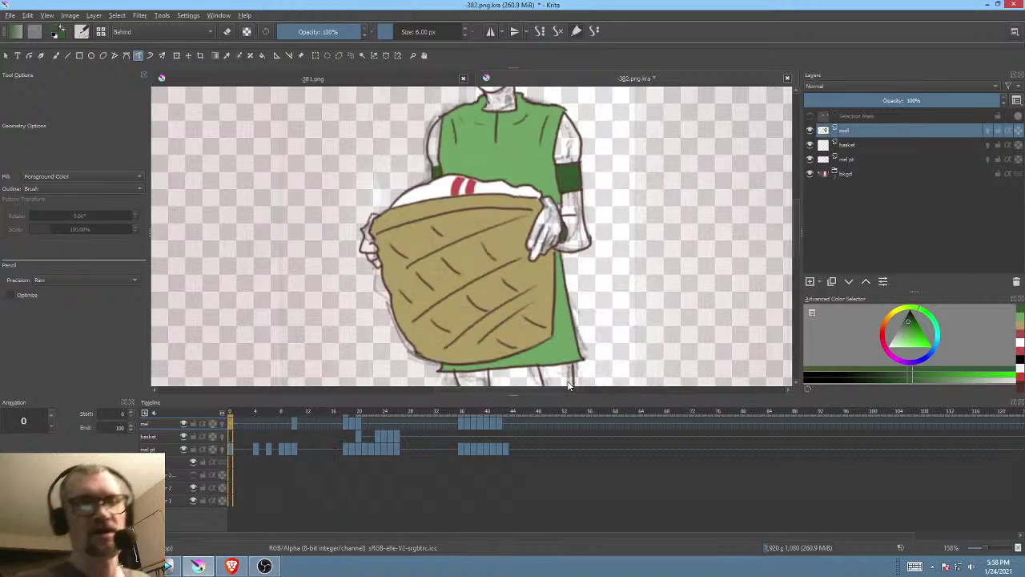
key("Home")
key("period")
Step: Set the brush blending mode to Normal and paint a dark green belt across the tunic beside the basket in frame 10
scroll(595, 253, "up", 3)
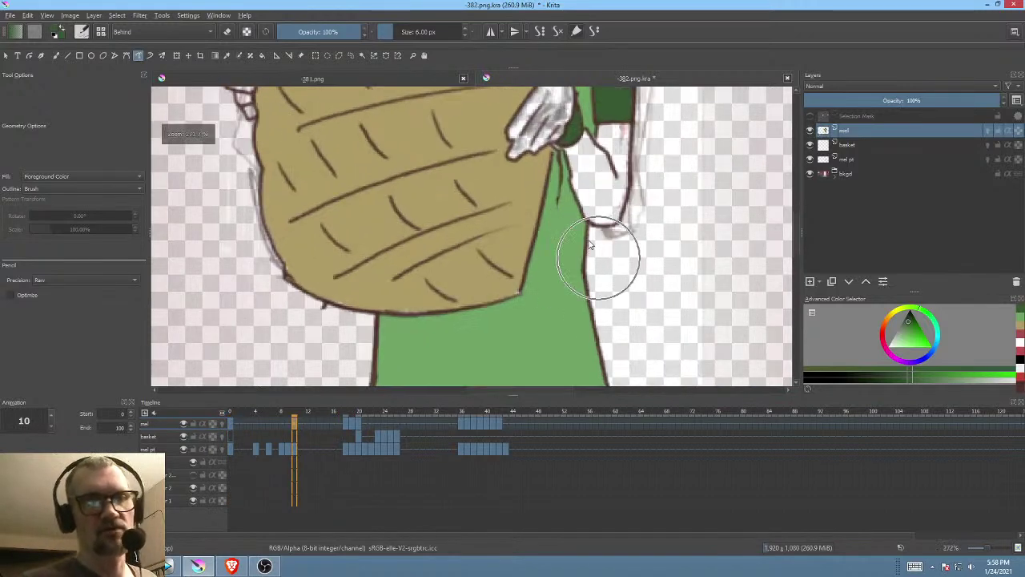
left_click_drag(595, 253, 611, 294)
key("alt+shift+n")
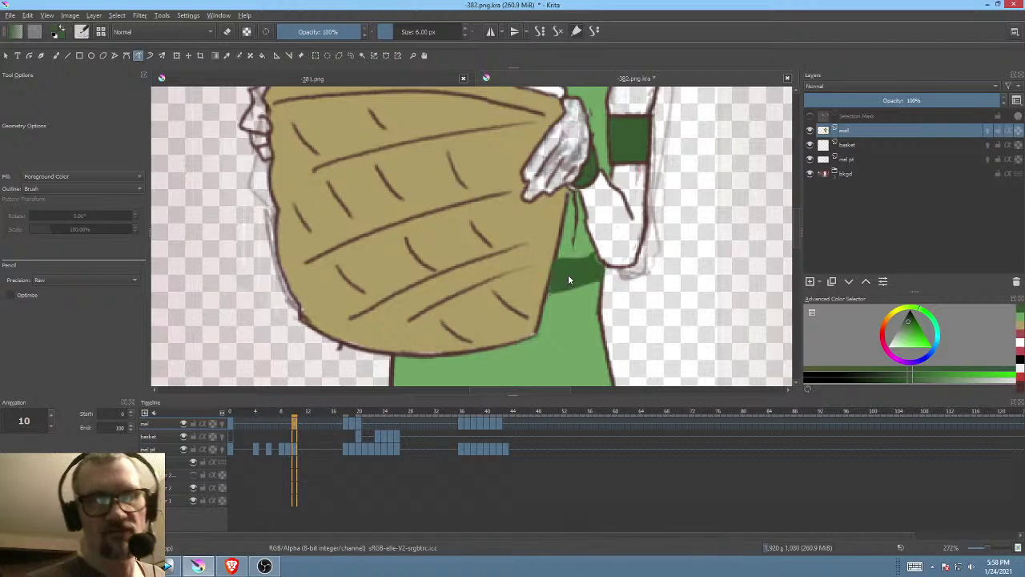
Step: Examine the belt and arm bands in frames 10, 0 and 18, including the hand on the basket in frame 18
scroll(568, 274, "down", 5)
left_click_drag(629, 289, 592, 306)
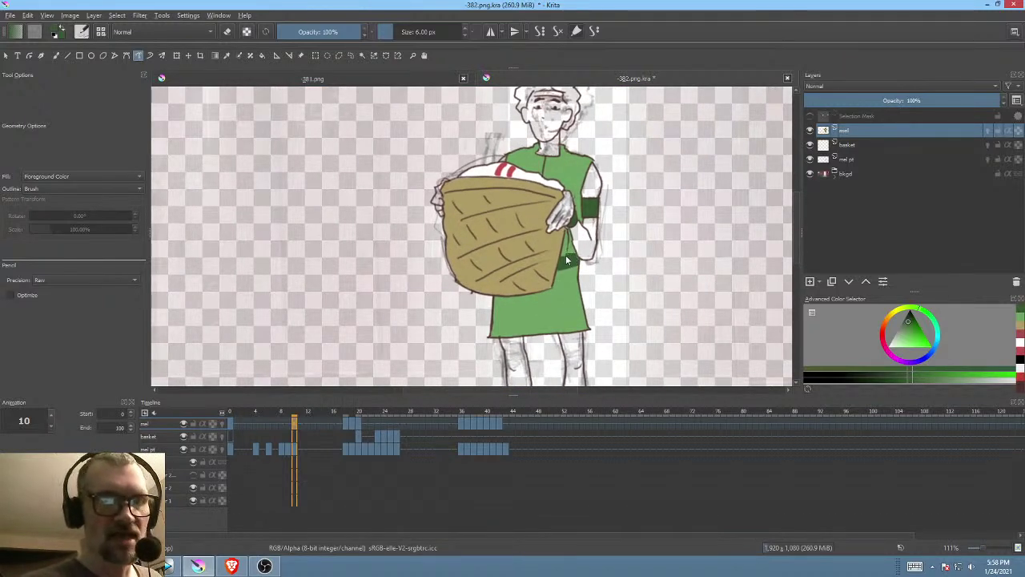
left_click_drag(558, 290, 610, 236)
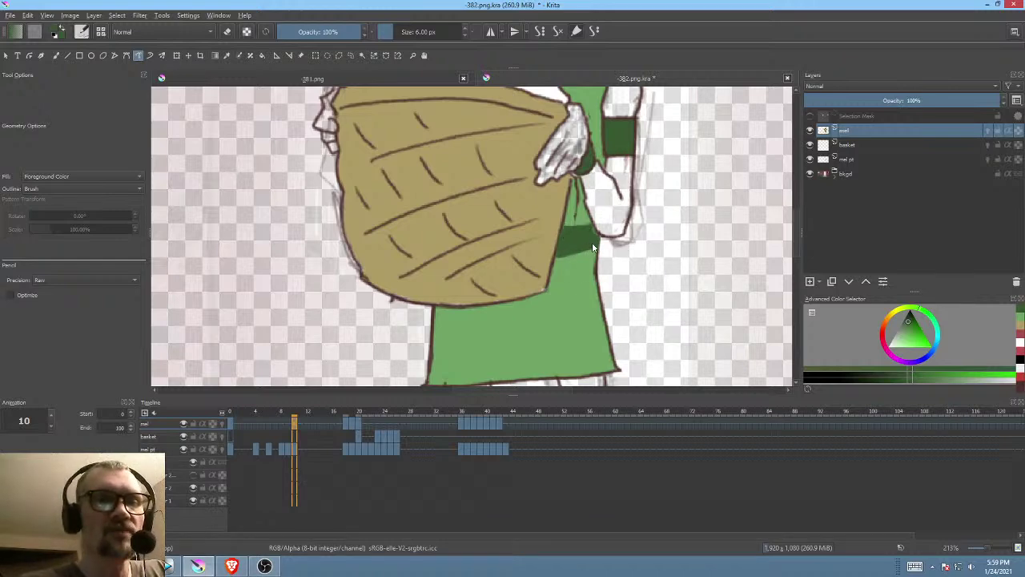
left_click_drag(579, 230, 595, 296)
left_click_drag(572, 259, 566, 296)
scroll(568, 202, "down", 5)
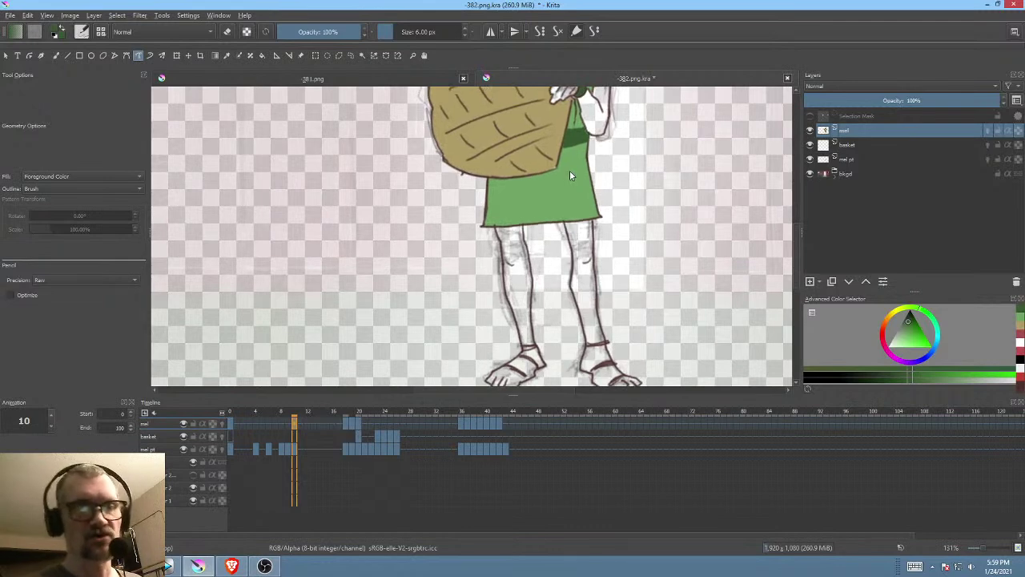
left_click(231, 423)
left_click(295, 421)
left_click_drag(566, 217, 536, 307)
left_click(346, 420)
left_click_drag(556, 247, 528, 212)
scroll(528, 212, "up", 4)
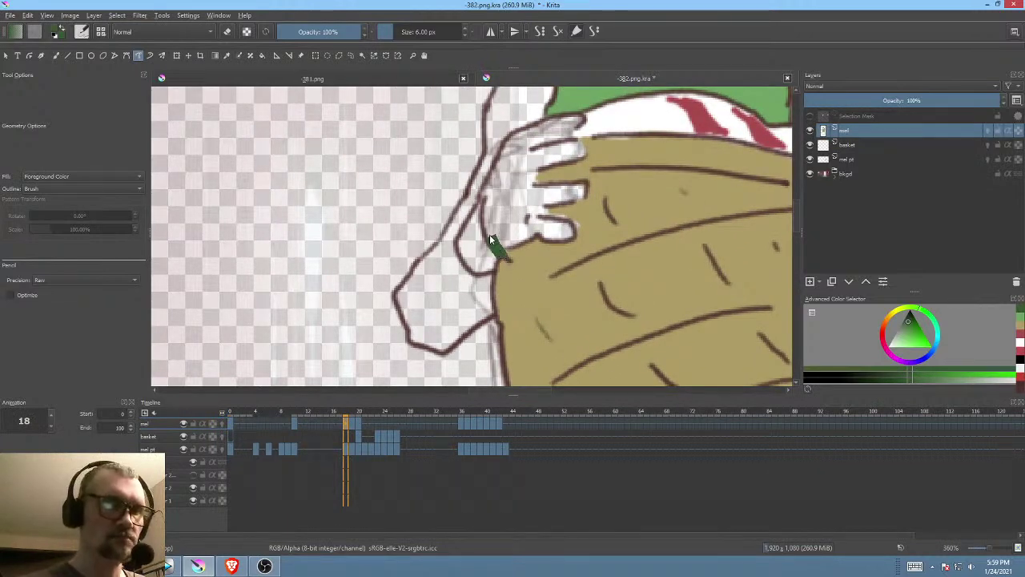
mouse_move(483, 204)
left_mouse_down()
mouse_move(468, 234)
mouse_move(472, 272)
mouse_move(503, 266)
left_mouse_up()
left_click_drag(573, 313, 573, 314)
key("ctrl+z")
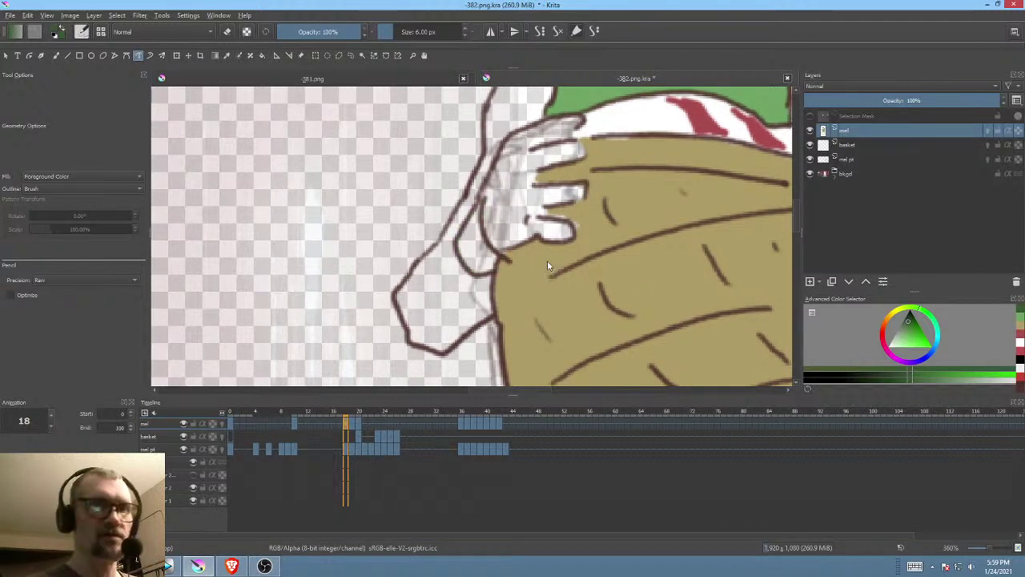
Step: Set the brush blending mode to Behind and fill the wristband beside the basket in frame 18 with dark green
left_click(156, 32)
left_click(152, 30)
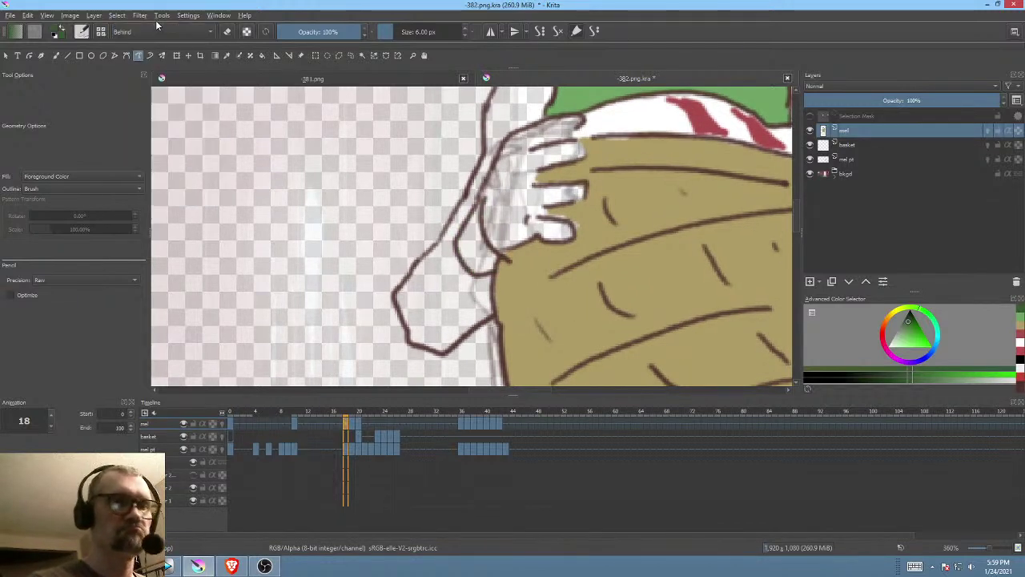
mouse_move(471, 225)
left_mouse_down()
mouse_move(477, 275)
mouse_move(502, 262)
left_mouse_up()
mouse_move(607, 277)
left_mouse_down()
mouse_move(542, 230)
mouse_move(566, 304)
left_mouse_up()
left_click_drag(665, 257, 501, 288)
left_click_drag(569, 300, 672, 146)
mouse_move(654, 225)
left_mouse_down()
mouse_move(661, 136)
mouse_move(600, 275)
mouse_move(549, 314)
left_mouse_up()
Step: Fill the bands on both upper arms in frame 20 with dark green
left_click(351, 423)
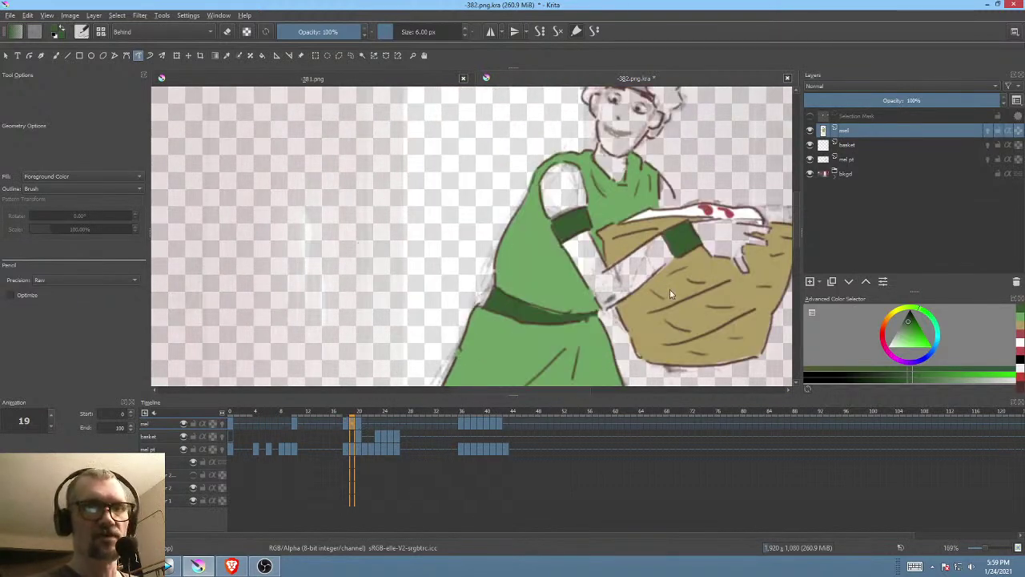
scroll(605, 294, "down", 1)
scroll(545, 297, "down", 3)
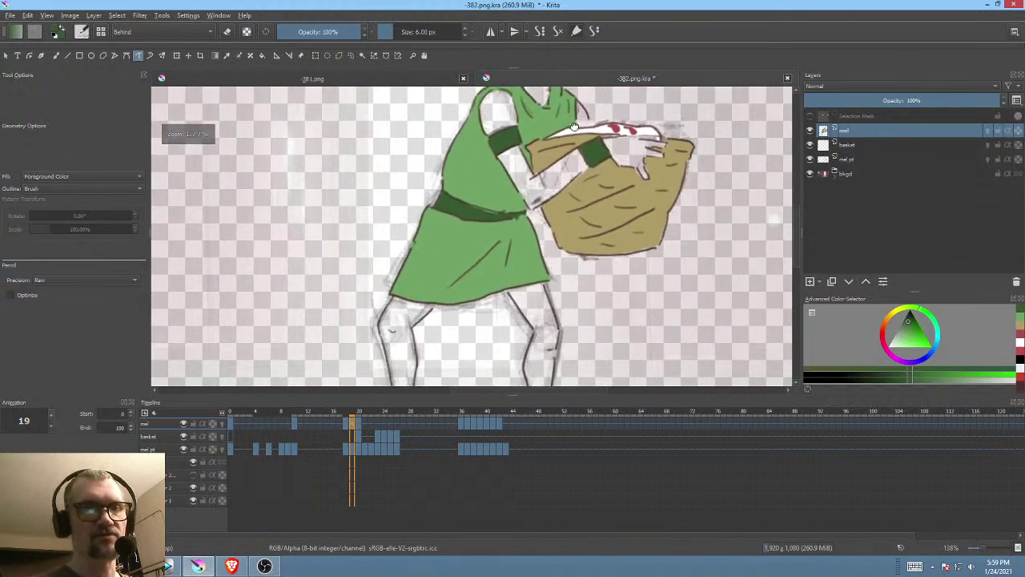
scroll(486, 296, "up", 3)
left_click(358, 423)
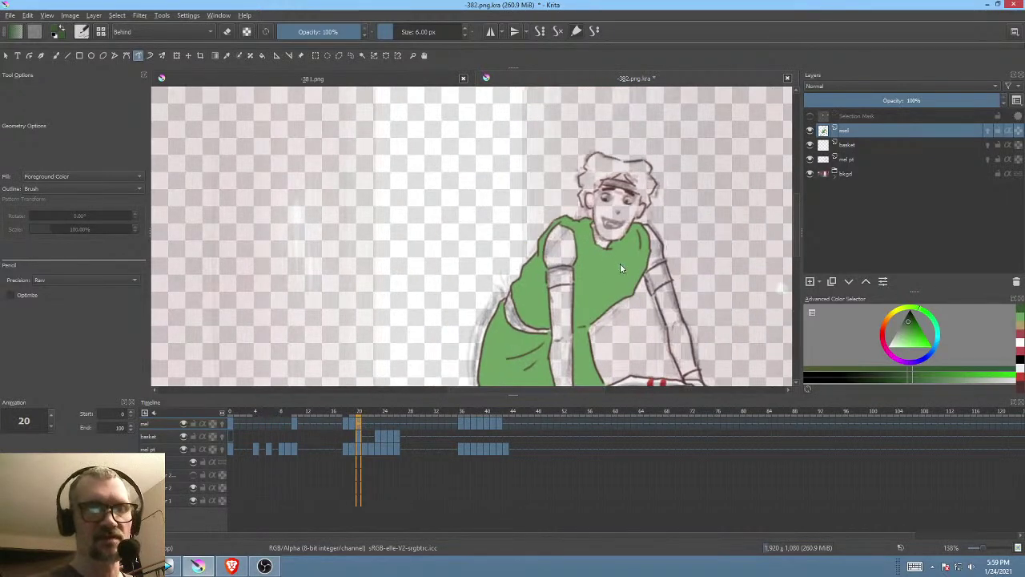
scroll(634, 224, "up", 6)
scroll(641, 177, "up", 2)
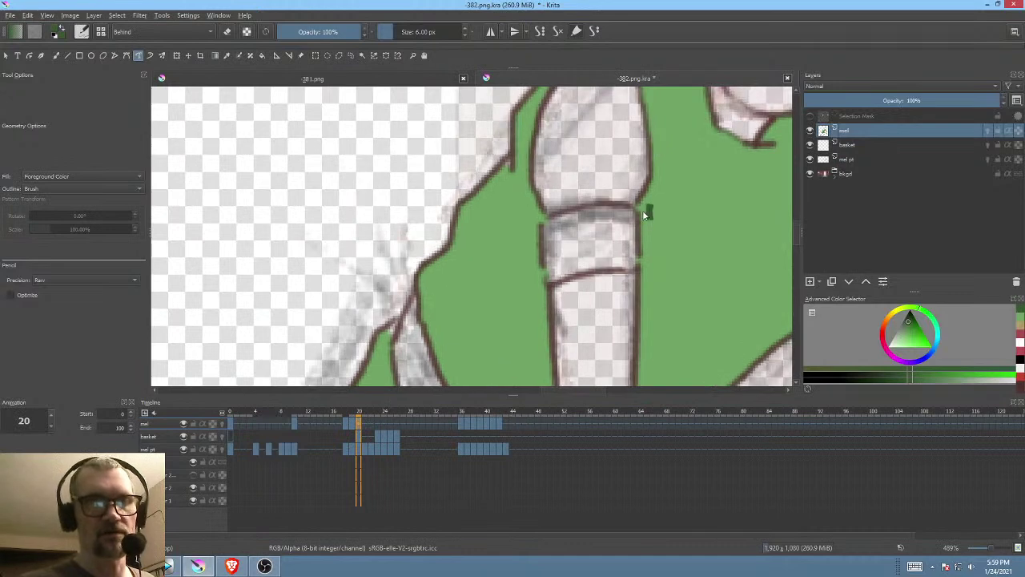
left_click_drag(605, 215, 559, 230)
mouse_move(528, 292)
left_mouse_down()
mouse_move(659, 250)
mouse_move(653, 217)
left_mouse_up()
left_click_drag(687, 258, 446, 309)
mouse_move(720, 248)
left_mouse_down()
mouse_move(665, 276)
mouse_move(657, 305)
left_mouse_up()
mouse_move(673, 353)
left_mouse_down()
mouse_move(740, 308)
mouse_move(728, 276)
left_mouse_up()
left_click_drag(624, 328, 675, 279)
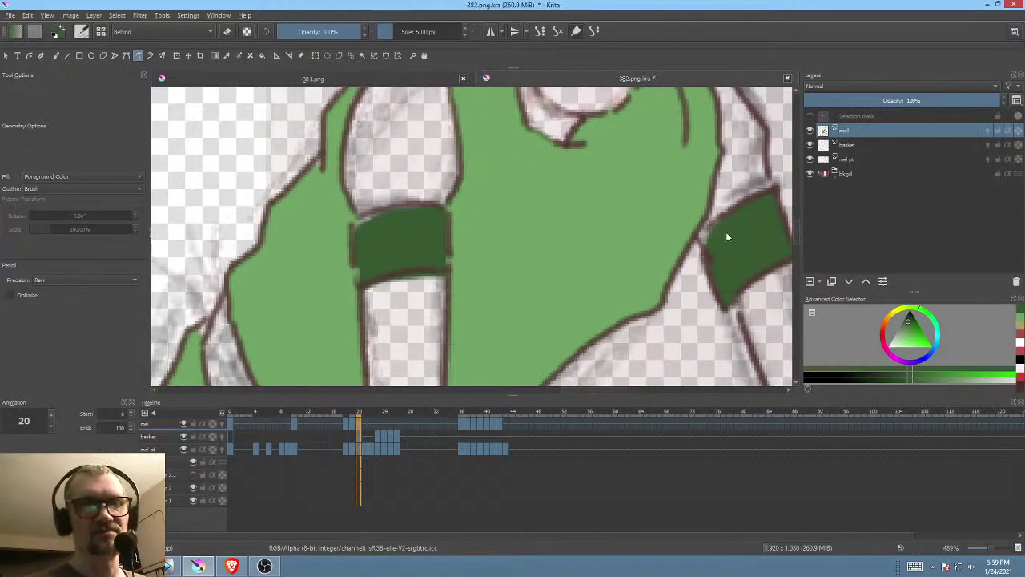
Step: Fill the belt and both wristbands above the basket in frame 20 with dark green
mouse_move(507, 328)
left_mouse_down()
mouse_move(510, 291)
mouse_move(683, 208)
left_mouse_up()
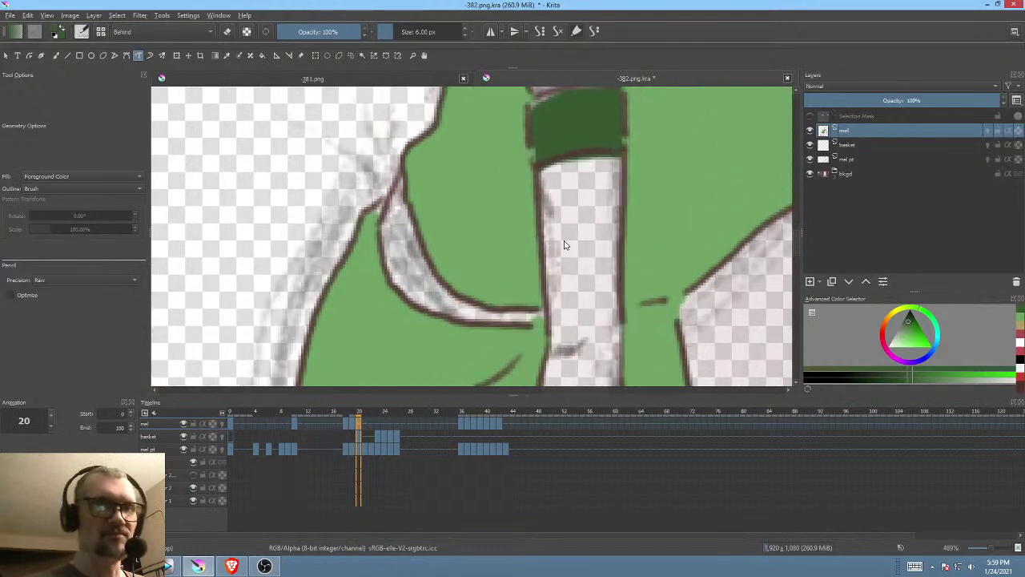
mouse_move(529, 329)
left_mouse_down()
mouse_move(463, 340)
mouse_move(386, 310)
mouse_move(364, 276)
mouse_move(371, 231)
mouse_move(403, 178)
mouse_move(509, 271)
left_mouse_up()
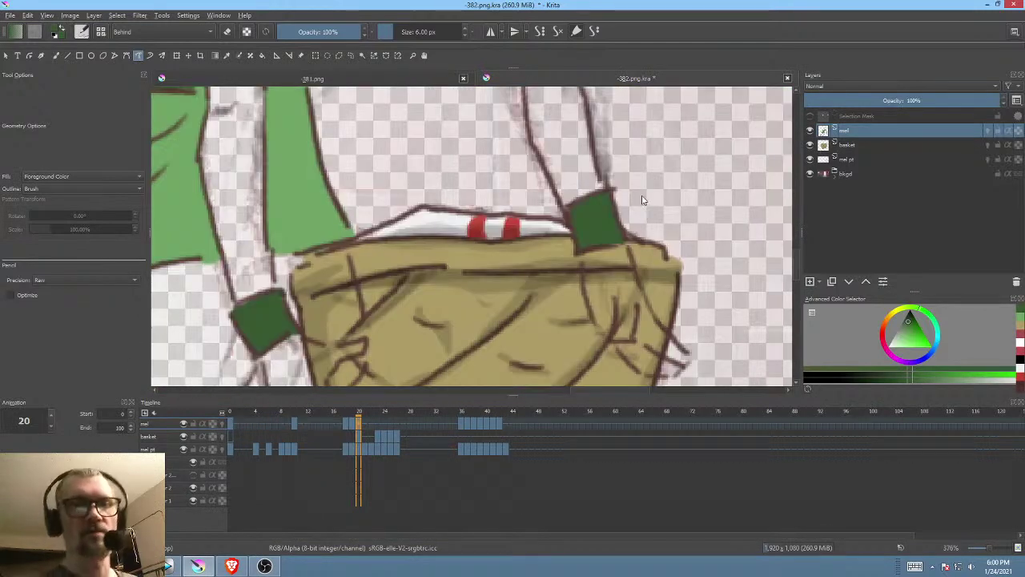
scroll(601, 264, "down", 2)
scroll(601, 264, "down", 4)
scroll(598, 289, "up", 2)
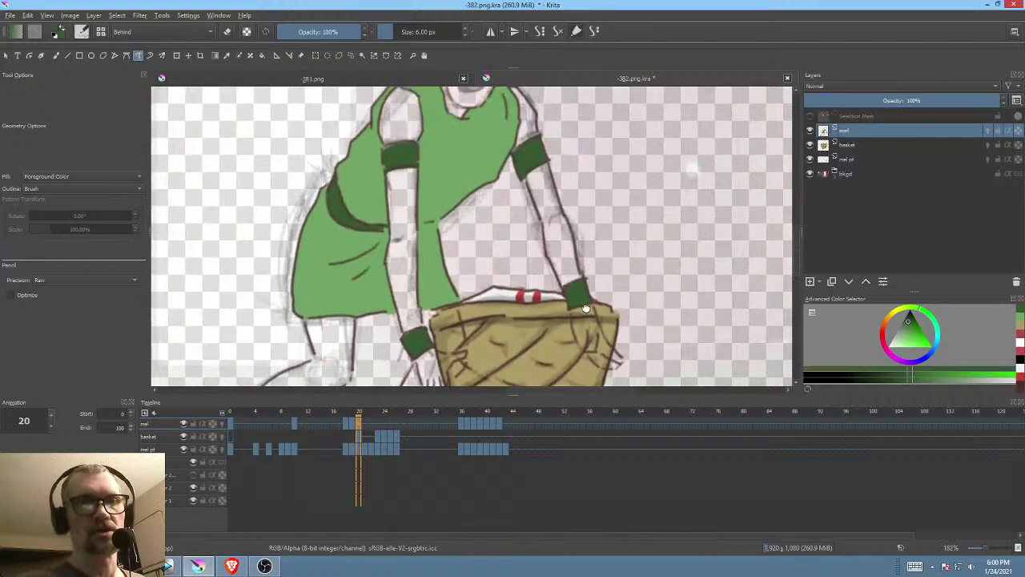
scroll(597, 294, "up", 3)
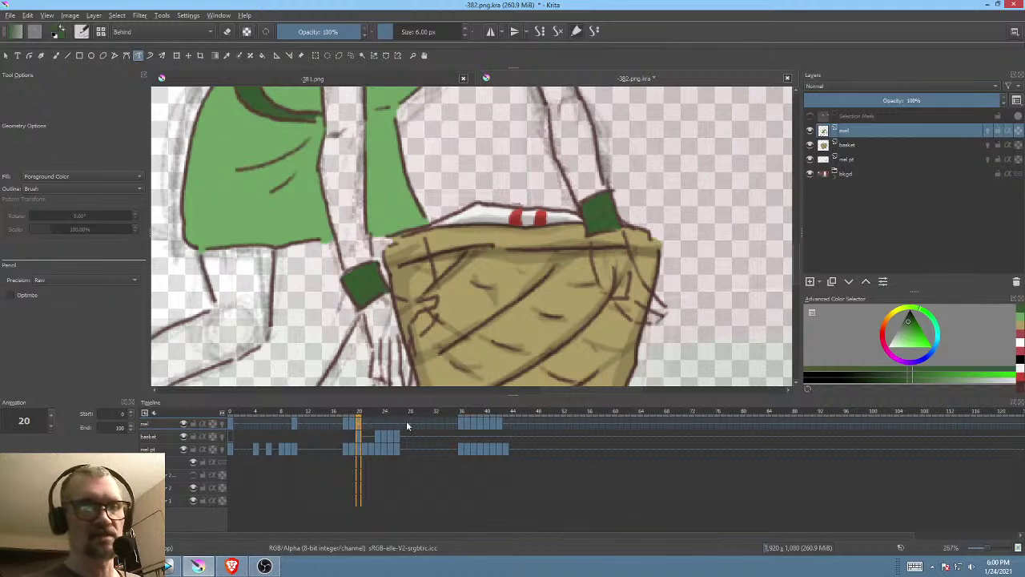
Step: Fill both wristbands above the basket in frame 36 with dark green
left_click(462, 419)
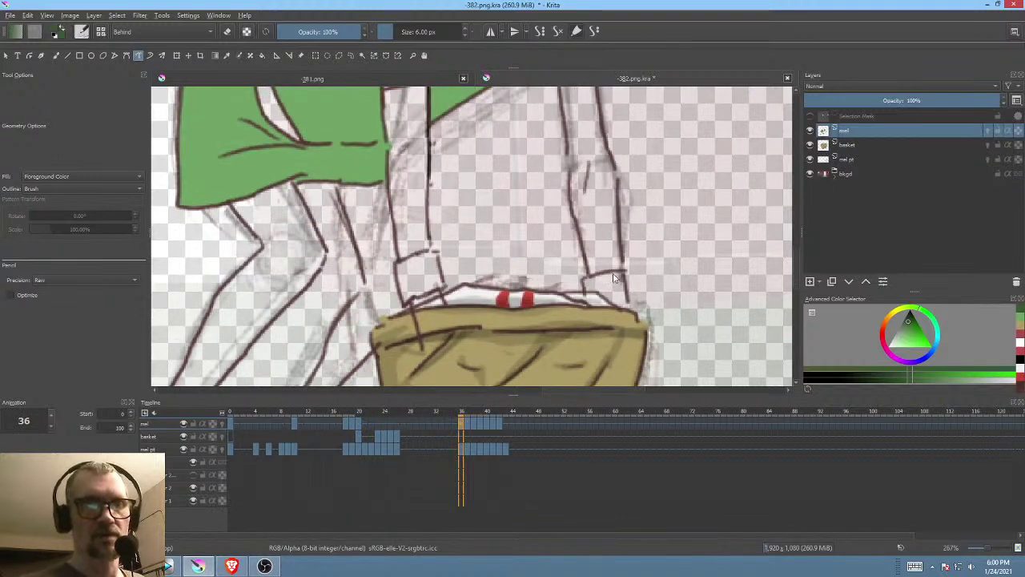
left_click_drag(598, 279, 587, 283)
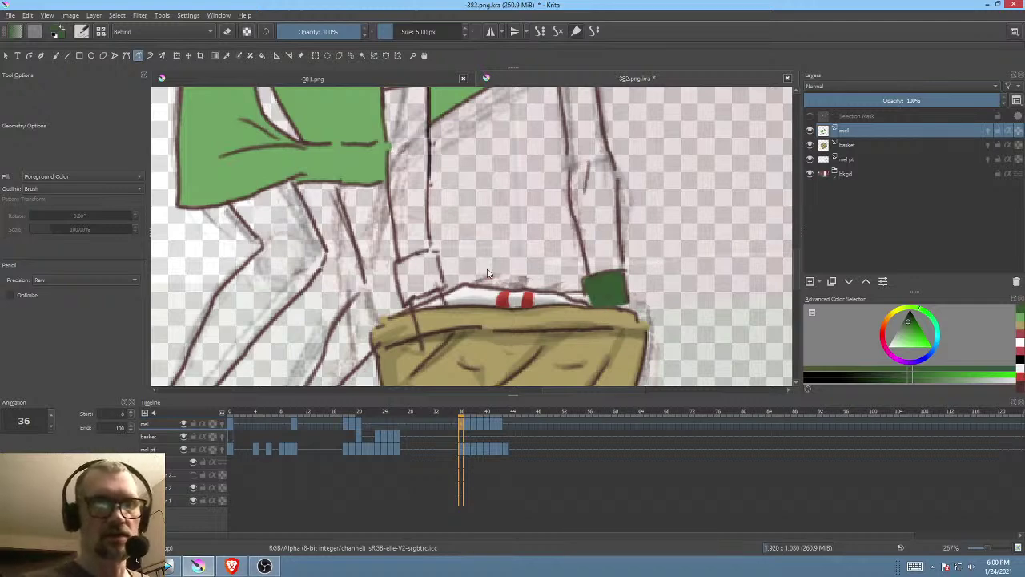
mouse_move(432, 259)
left_mouse_down()
mouse_move(415, 261)
mouse_move(442, 255)
mouse_move(404, 281)
left_mouse_up()
scroll(481, 291, "up", 5)
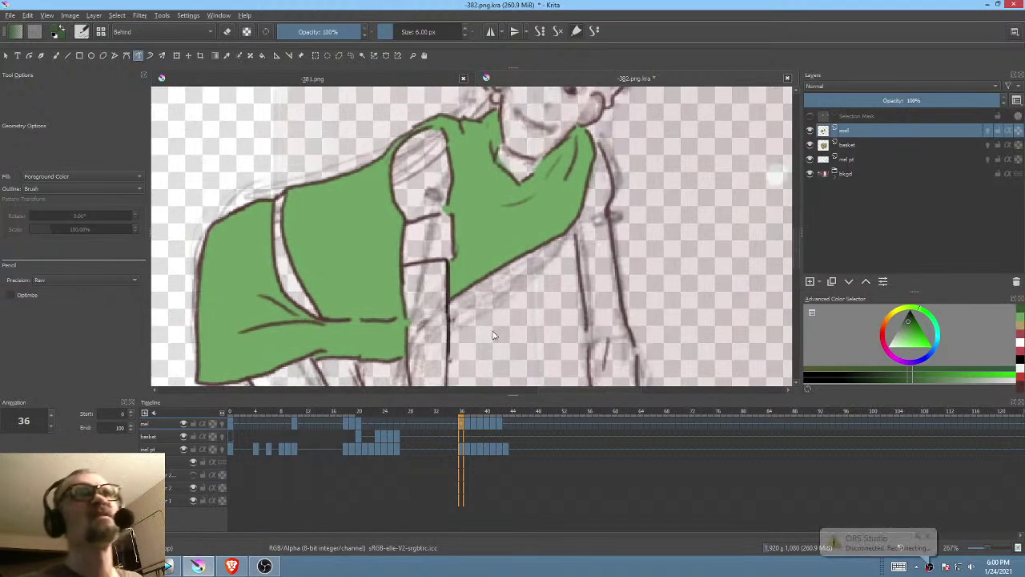
Step: Fill both upper armbands and the waist belt with dark green behind the line art on frame 36
left_click_drag(517, 334, 526, 342)
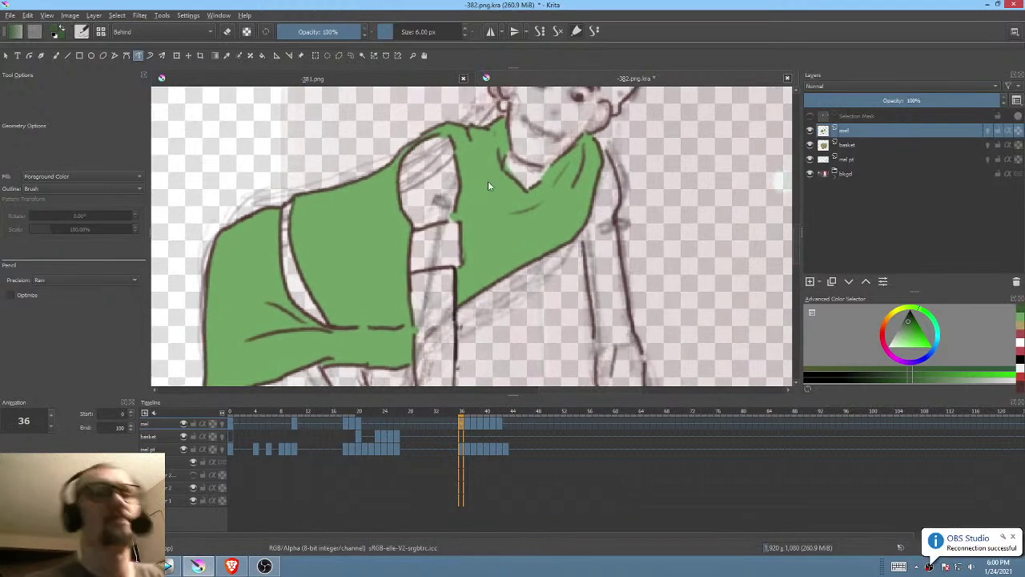
mouse_move(451, 226)
left_mouse_down()
mouse_move(411, 237)
mouse_move(453, 269)
mouse_move(460, 226)
left_mouse_up()
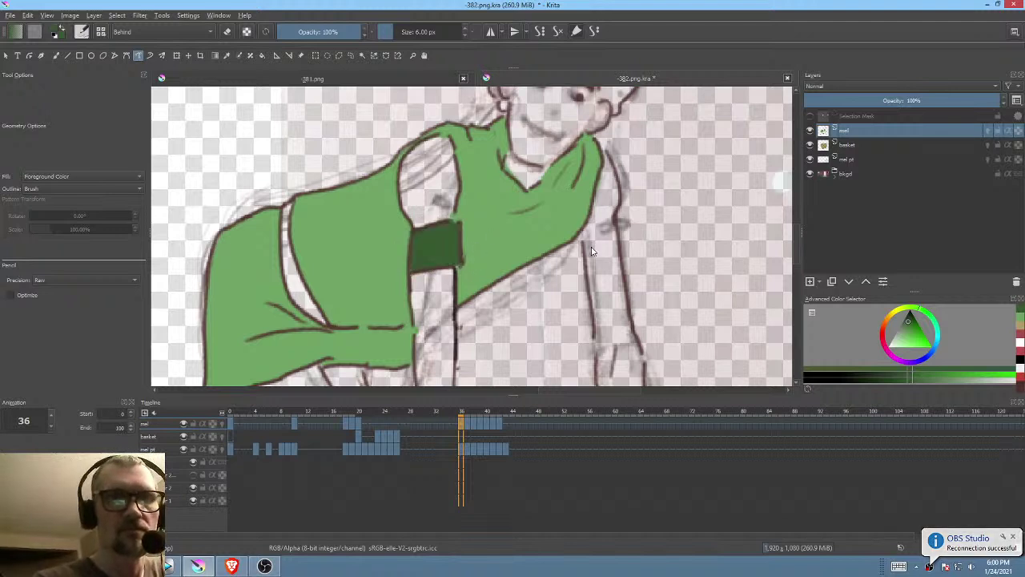
mouse_move(584, 239)
left_mouse_down()
mouse_move(617, 235)
mouse_move(621, 269)
mouse_move(590, 278)
mouse_move(584, 238)
left_mouse_up()
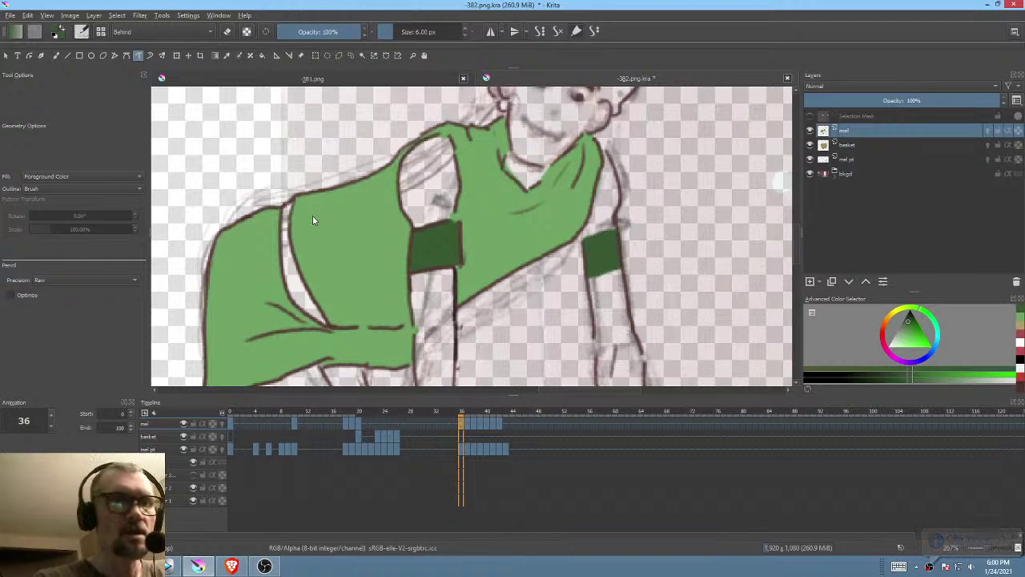
mouse_move(288, 202)
left_mouse_down()
mouse_move(276, 240)
mouse_move(293, 201)
left_mouse_up()
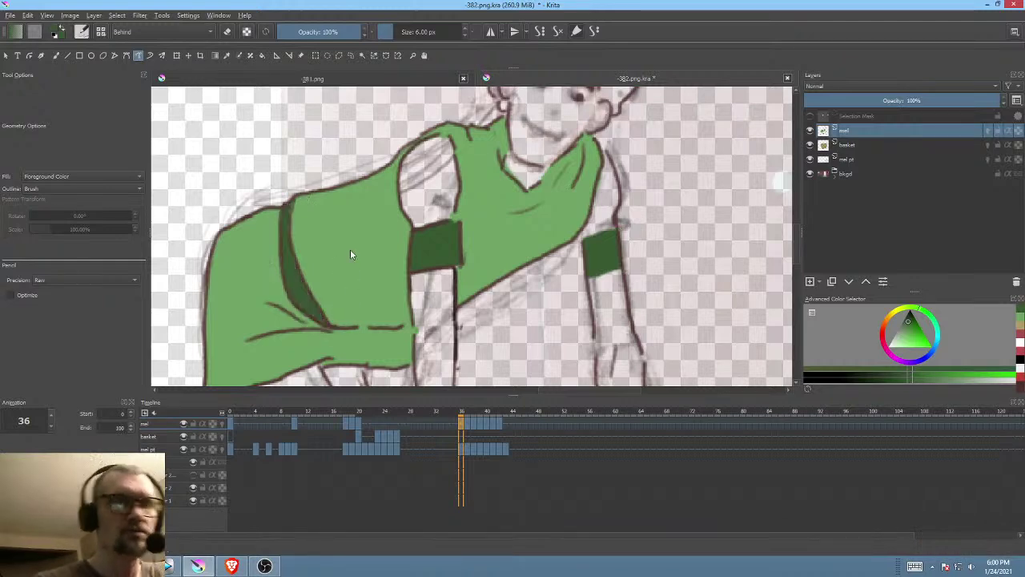
Step: On frame 37, fill the bending figure's two upper armbands with dark green behind the lines
key("Right")
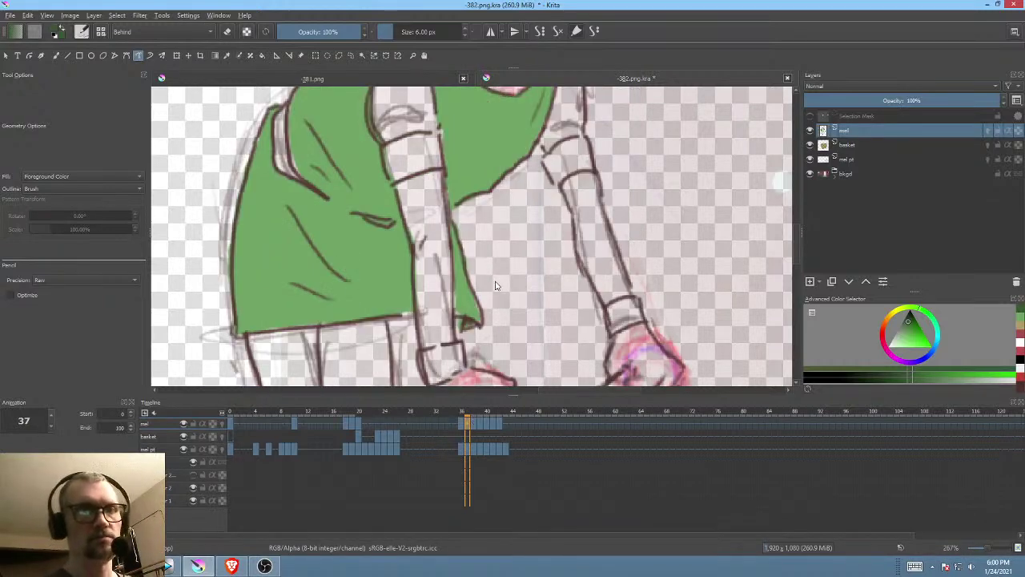
scroll(499, 300, "up", 2)
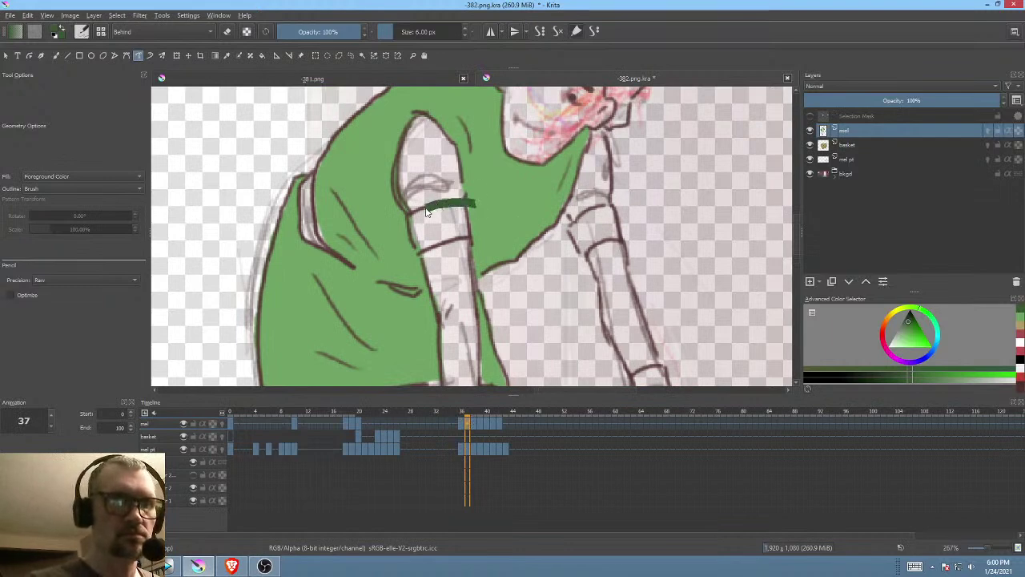
mouse_move(423, 253)
left_mouse_down()
mouse_move(485, 233)
mouse_move(475, 206)
left_mouse_up()
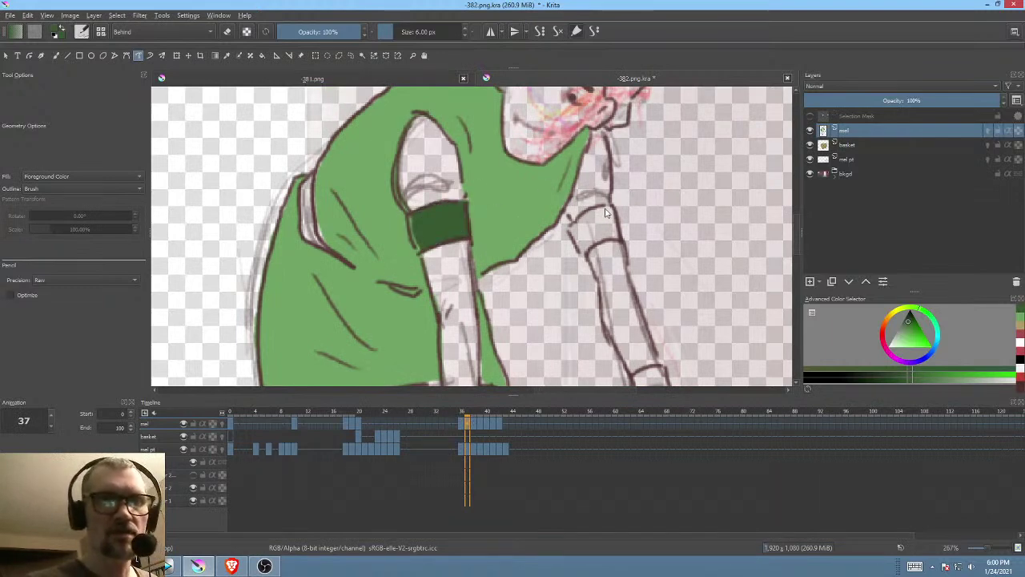
mouse_move(607, 210)
left_mouse_down()
mouse_move(570, 232)
mouse_move(581, 255)
mouse_move(615, 240)
mouse_move(616, 199)
left_mouse_up()
Step: Fill both wristbands of the frame 37 figure with the same dark green
scroll(616, 200, "down", 2)
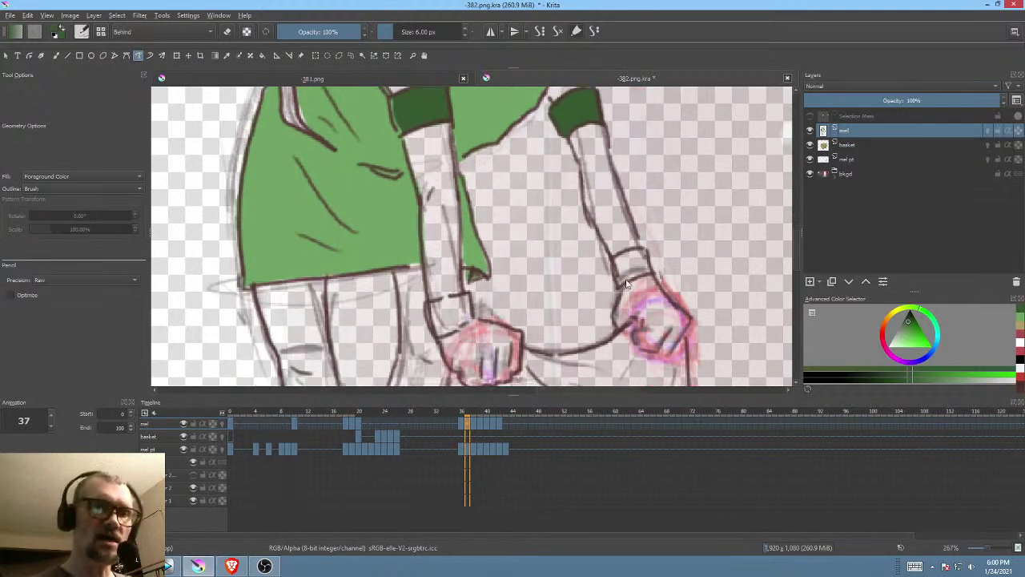
scroll(627, 283, "up", 4)
mouse_move(679, 207)
left_mouse_down()
mouse_move(616, 234)
mouse_move(621, 278)
left_mouse_up()
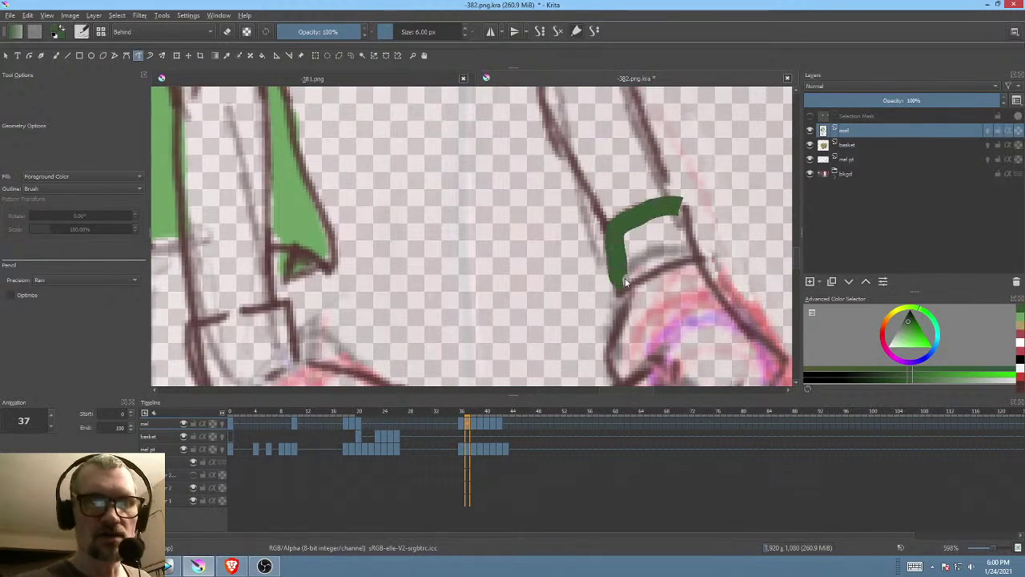
left_click_drag(694, 252, 683, 205)
left_click_drag(517, 260, 689, 201)
mouse_move(454, 247)
left_mouse_down()
mouse_move(372, 267)
mouse_move(373, 304)
mouse_move(391, 337)
mouse_move(462, 300)
mouse_move(454, 250)
left_mouse_up()
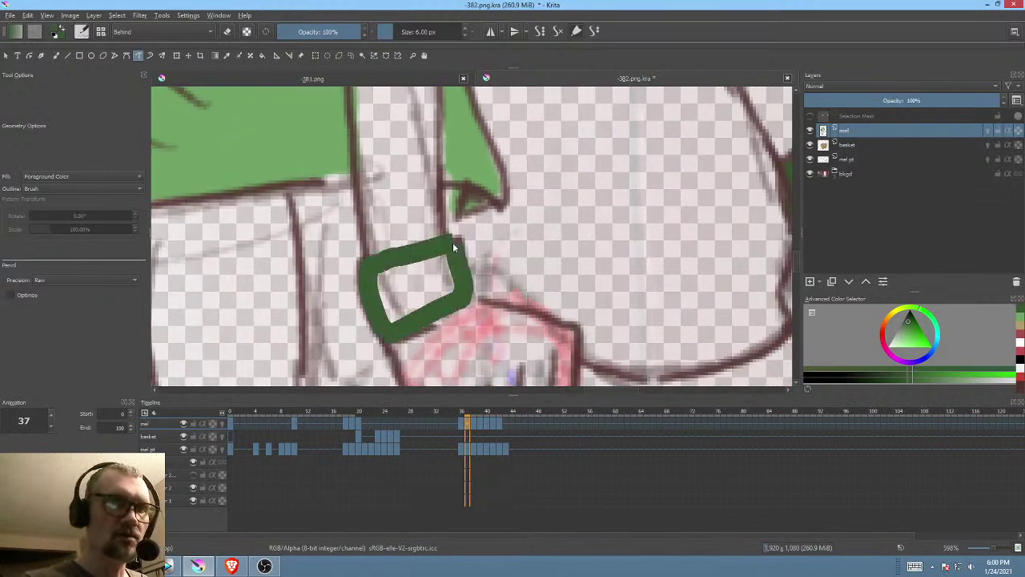
Step: Fill the narrow waist belt on frame 37 with dark green
scroll(456, 264, "down", 4)
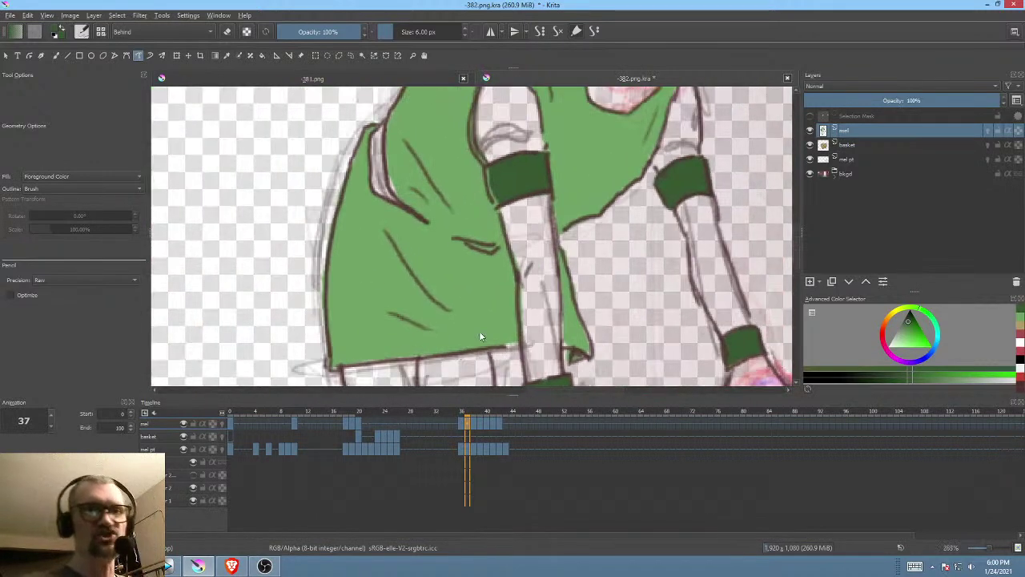
mouse_move(388, 121)
left_mouse_down()
mouse_move(366, 208)
mouse_move(409, 130)
left_mouse_up()
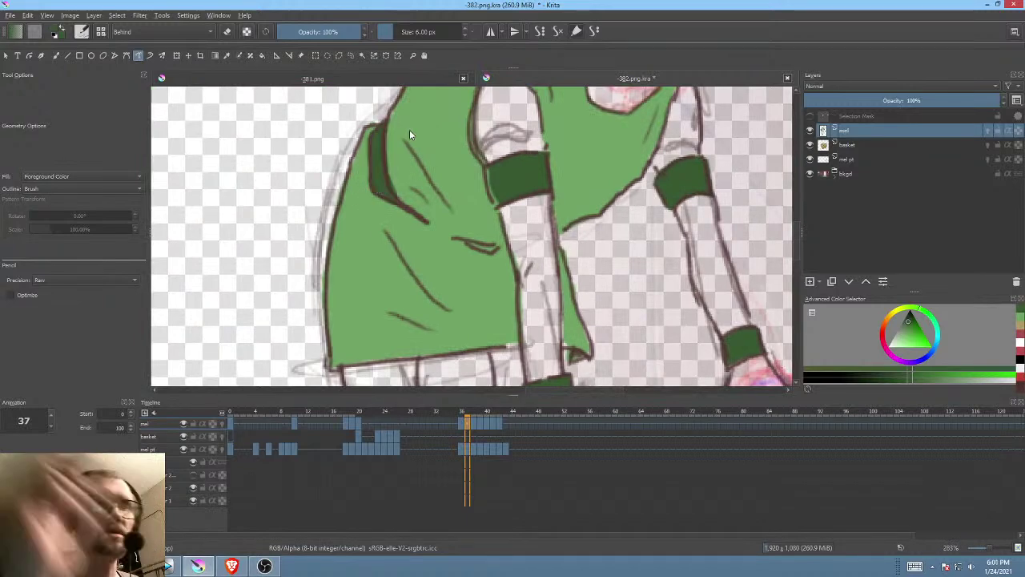
scroll(401, 269, "down", 3)
left_click_drag(402, 269, 408, 267)
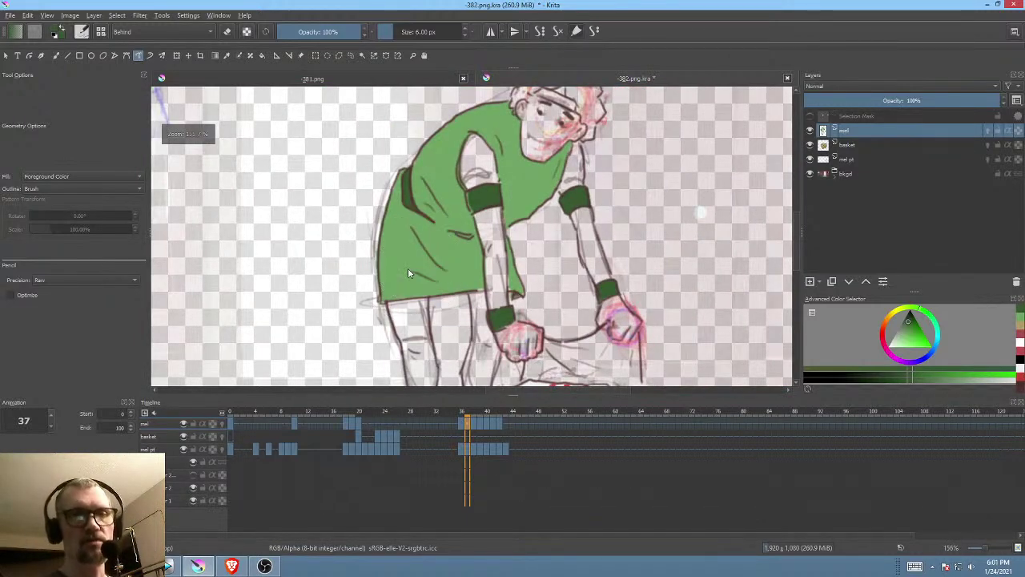
Step: On frame 38, fill the wristband and upper armband of the bent arm with dark green
left_click(473, 423)
left_click_drag(484, 211, 445, 321)
left_click_drag(448, 269, 443, 386)
mouse_move(409, 226)
left_mouse_down()
mouse_move(410, 293)
mouse_move(430, 277)
mouse_move(424, 231)
left_mouse_up()
mouse_move(593, 210)
left_mouse_down()
mouse_move(547, 212)
mouse_move(602, 235)
mouse_move(612, 282)
left_mouse_up()
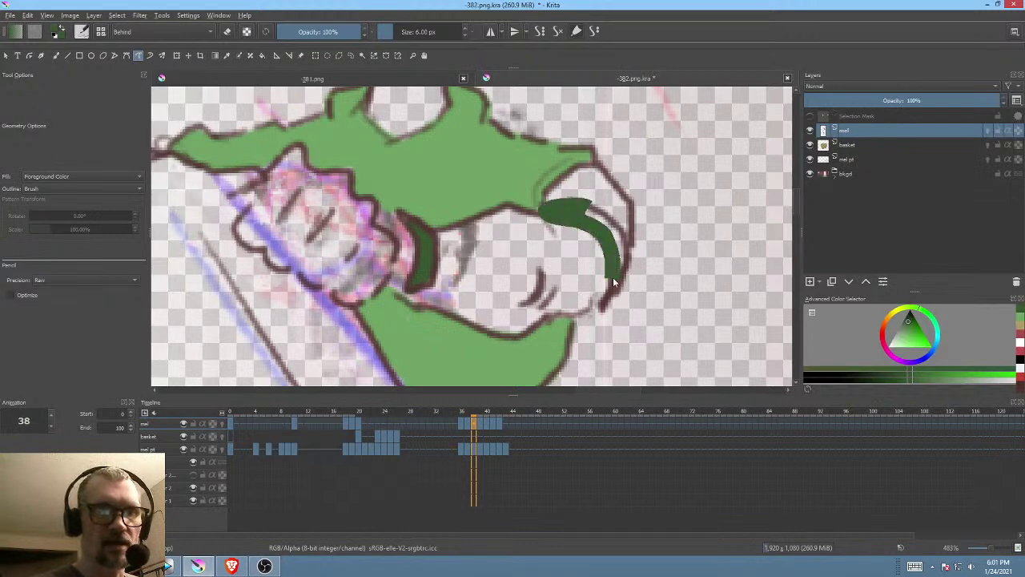
left_click_drag(599, 219, 592, 208)
mouse_move(575, 249)
left_mouse_down()
mouse_move(638, 248)
mouse_move(614, 265)
mouse_move(638, 290)
left_mouse_up()
left_click_drag(561, 286, 696, 259)
left_click_drag(618, 271, 573, 394)
left_click_drag(573, 328, 581, 179)
left_click_drag(689, 280, 483, 272)
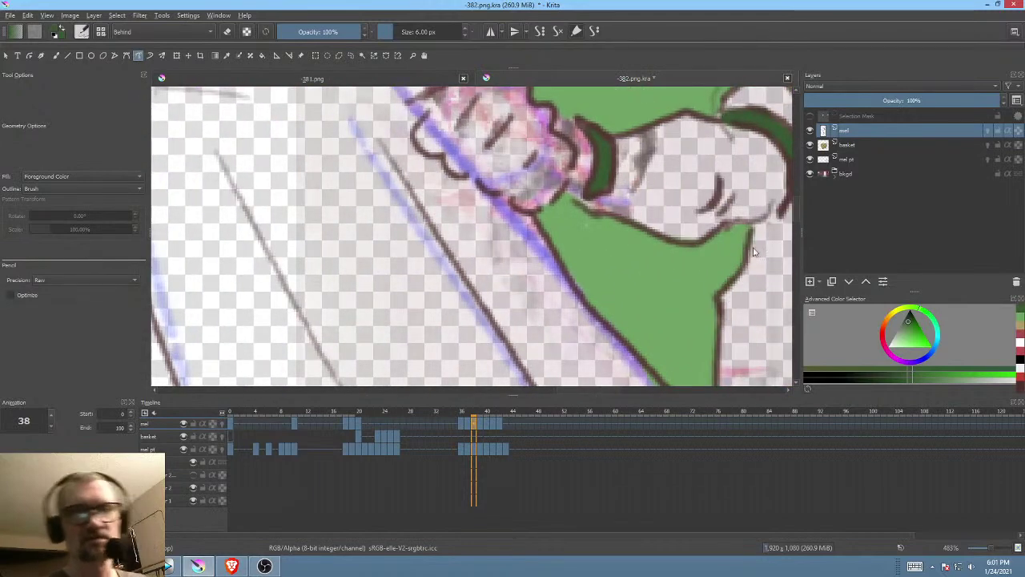
mouse_move(694, 294)
left_mouse_down()
mouse_move(682, 304)
mouse_move(607, 280)
left_mouse_up()
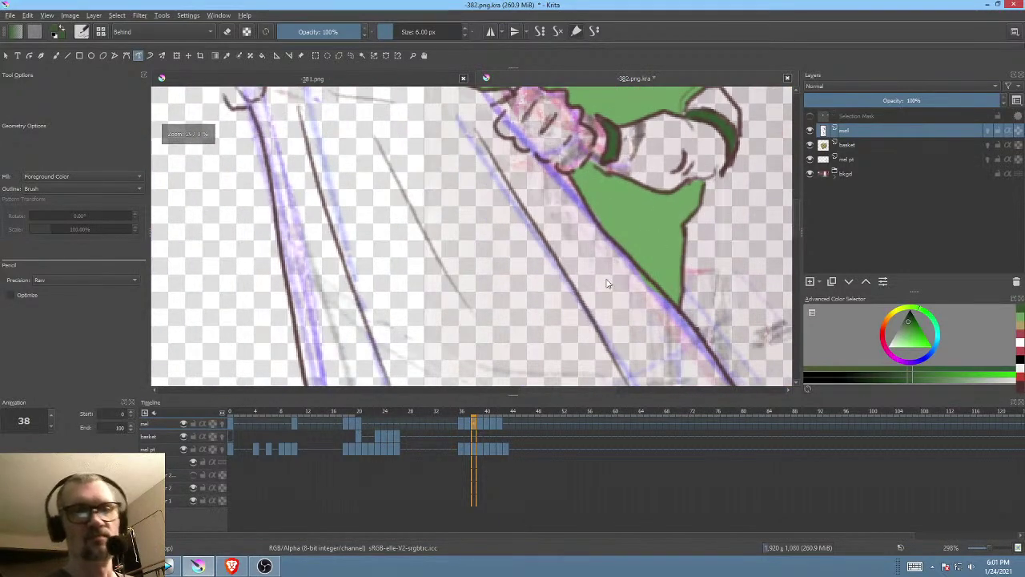
Step: Fill the belt gap across the green tunic with dark green on frames 39 and 40
left_click(479, 423)
left_click_drag(523, 326, 543, 369)
left_click_drag(609, 312, 610, 313)
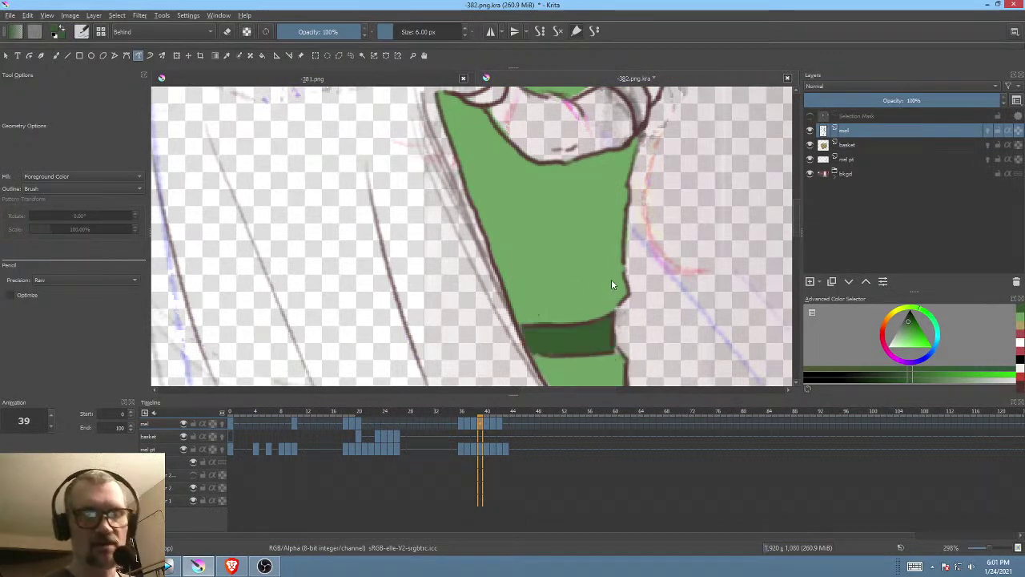
left_click(486, 423)
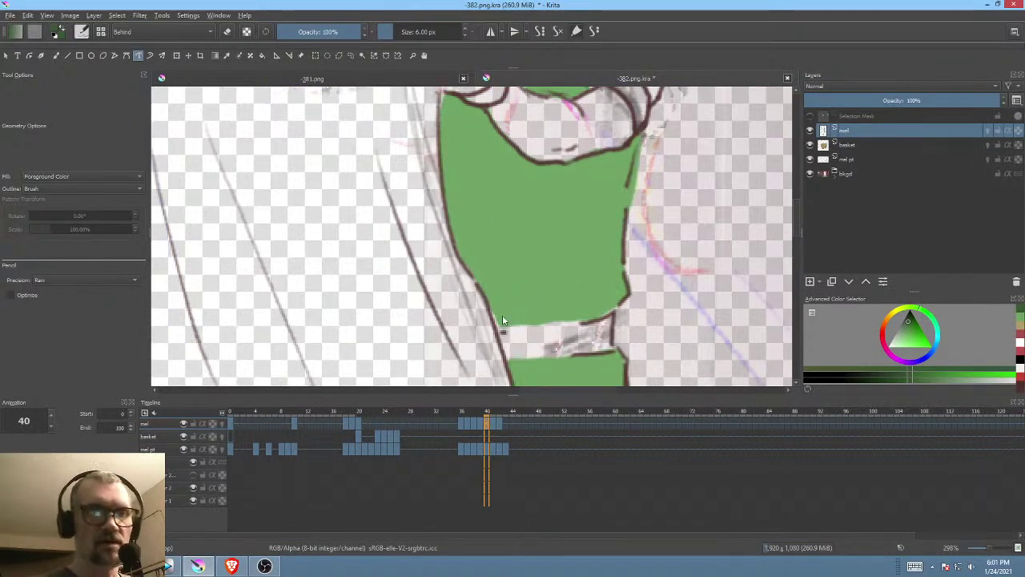
left_click_drag(503, 318, 502, 337)
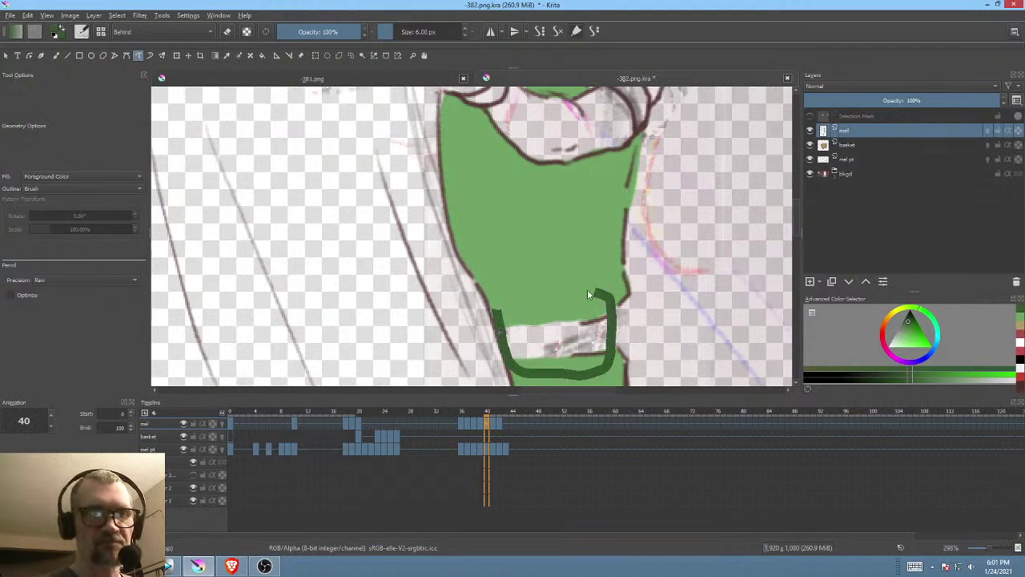
left_click_drag(588, 293, 565, 276)
Step: Fill the belt gap across the tunic with dark green on frames 41 and 42
left_click(494, 423)
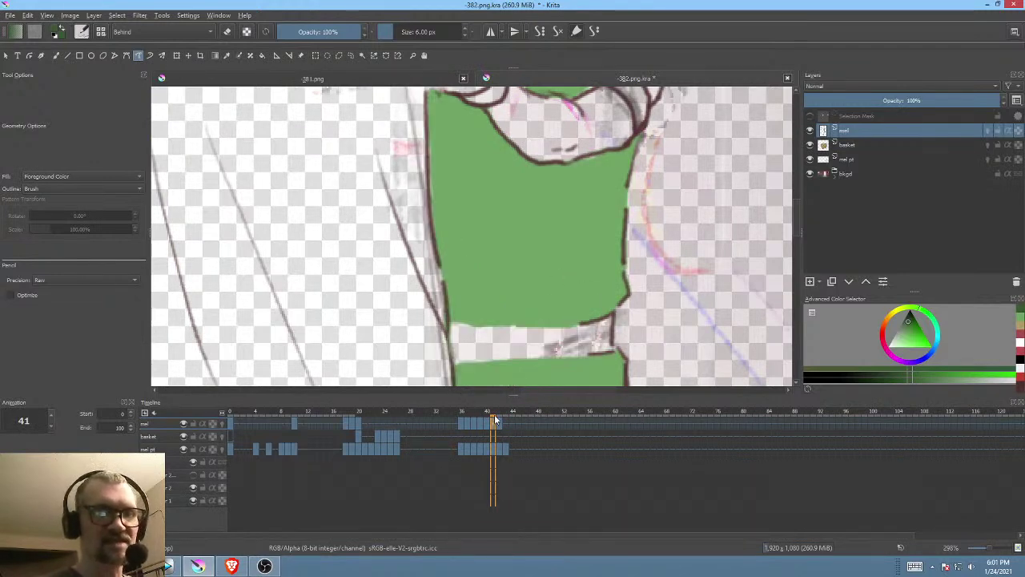
mouse_move(451, 314)
left_mouse_down()
mouse_move(457, 370)
mouse_move(525, 376)
mouse_move(608, 362)
mouse_move(611, 306)
mouse_move(559, 298)
left_mouse_up()
left_click_drag(627, 292, 644, 253)
left_click(501, 421)
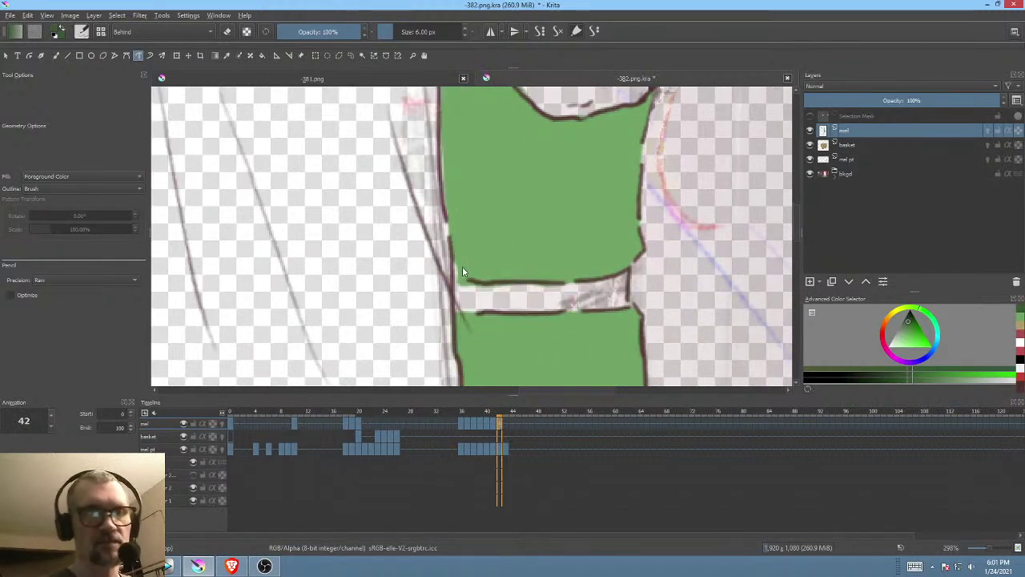
mouse_move(453, 264)
left_mouse_down()
mouse_move(474, 321)
mouse_move(610, 321)
mouse_move(603, 275)
mouse_move(473, 279)
left_mouse_up()
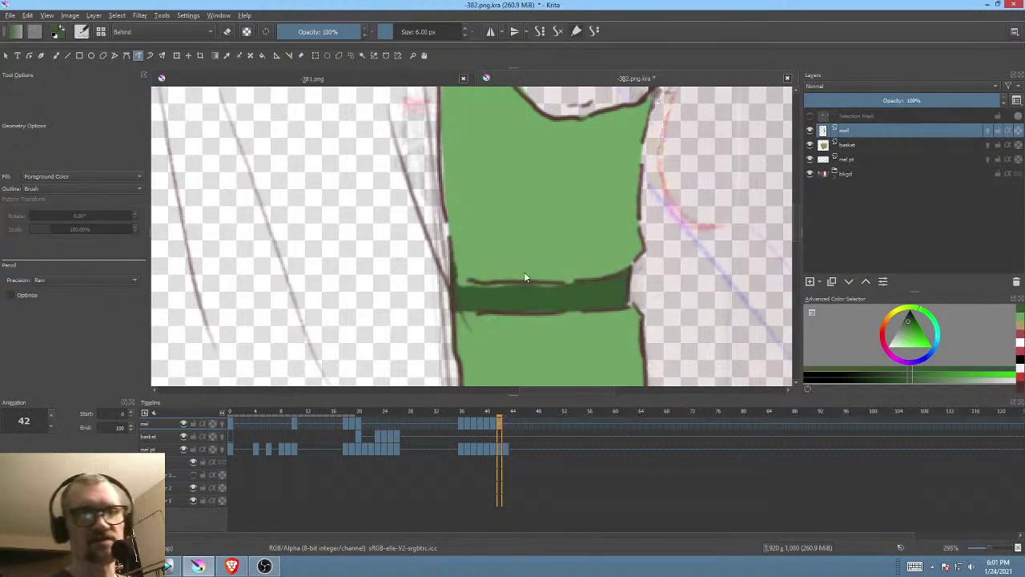
left_click_drag(554, 290, 561, 309)
Step: Fill the upper armband and wristband on frame 42 with dark green
left_click_drag(567, 269, 614, 210)
left_click_drag(653, 170, 546, 296)
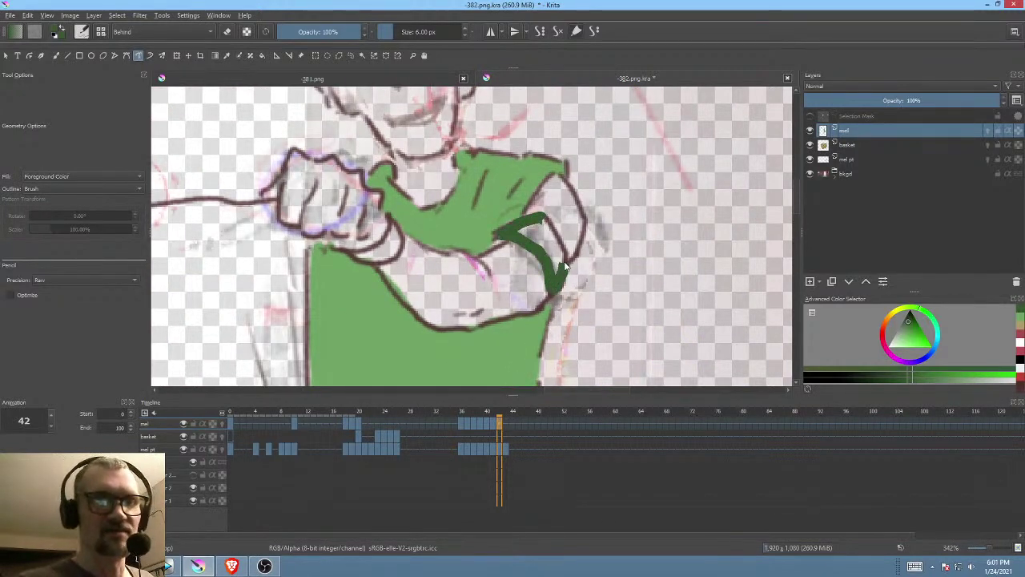
left_click_drag(547, 225, 552, 216)
mouse_move(388, 237)
left_mouse_down()
mouse_move(353, 255)
mouse_move(392, 258)
mouse_move(399, 214)
left_mouse_up()
mouse_move(454, 271)
left_mouse_down()
mouse_move(591, 290)
mouse_move(694, 281)
left_mouse_up()
left_click_drag(583, 271, 543, 221)
Step: On frame 41, fill the figure's upper armband and wristband with dark green
left_click(494, 425)
mouse_move(588, 190)
left_mouse_down()
mouse_move(567, 238)
mouse_move(500, 249)
mouse_move(482, 277)
mouse_move(501, 240)
left_mouse_up()
left_click_drag(650, 237, 609, 260)
mouse_move(672, 293)
left_mouse_down()
mouse_move(650, 233)
mouse_move(622, 250)
left_mouse_up()
Step: Fill the upper armband and wristband with dark green on frames 40 and 39
left_click(485, 425)
mouse_move(658, 296)
left_mouse_down()
mouse_move(680, 285)
mouse_move(655, 234)
left_mouse_up()
mouse_move(492, 267)
left_mouse_down()
mouse_move(464, 280)
mouse_move(511, 273)
mouse_move(497, 250)
mouse_move(465, 281)
mouse_move(511, 276)
mouse_move(495, 251)
left_mouse_up()
left_click(481, 426)
mouse_move(652, 241)
left_mouse_down()
mouse_move(607, 261)
mouse_move(670, 306)
mouse_move(651, 238)
left_mouse_up()
mouse_move(656, 329)
left_mouse_down()
mouse_move(649, 138)
mouse_move(648, 342)
mouse_move(662, 293)
mouse_move(483, 321)
left_mouse_up()
Step: Check the dark green bands and belt on frames 38, 37 and 36
left_click(473, 417)
left_click_drag(569, 298, 607, 282)
left_click(468, 423)
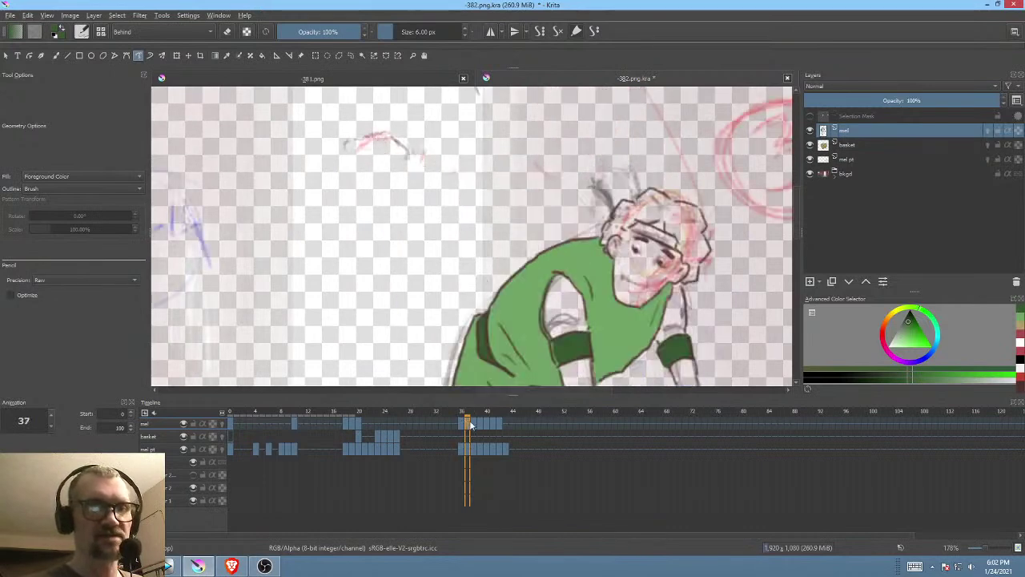
left_click(461, 423)
left_click_drag(631, 350, 576, 215)
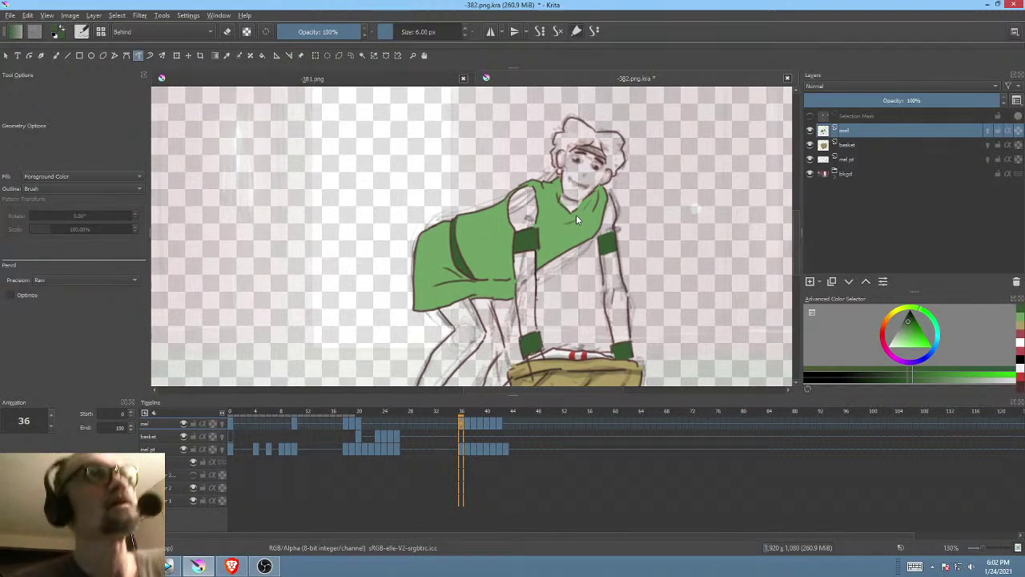
left_click_drag(542, 274, 597, 189)
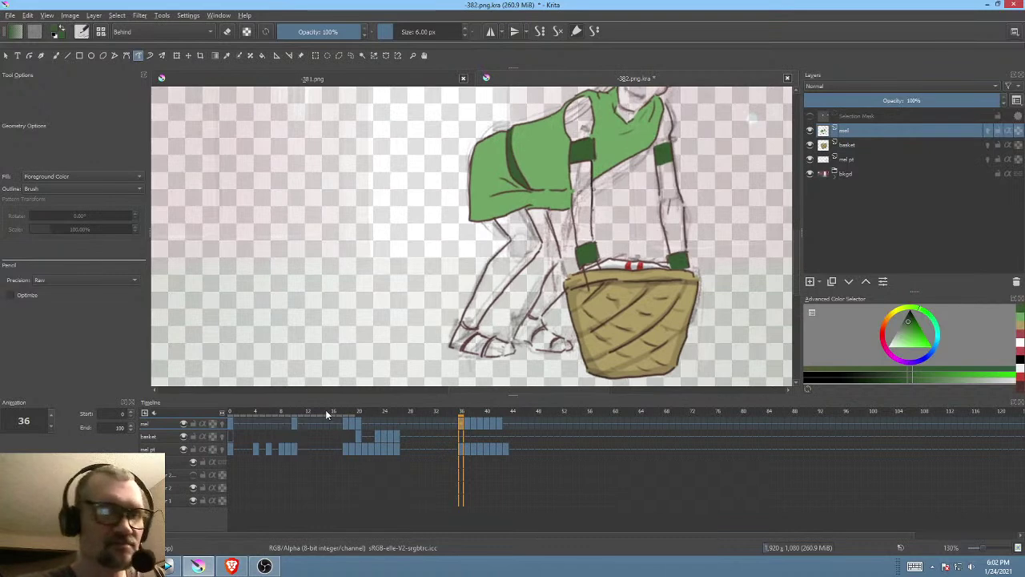
Step: Examine the standing figure on frame 0, including the face, hair and headband up close
left_click(232, 422)
left_click_drag(508, 258, 558, 306)
left_click_drag(556, 241, 590, 219)
scroll(589, 219, "down", 5)
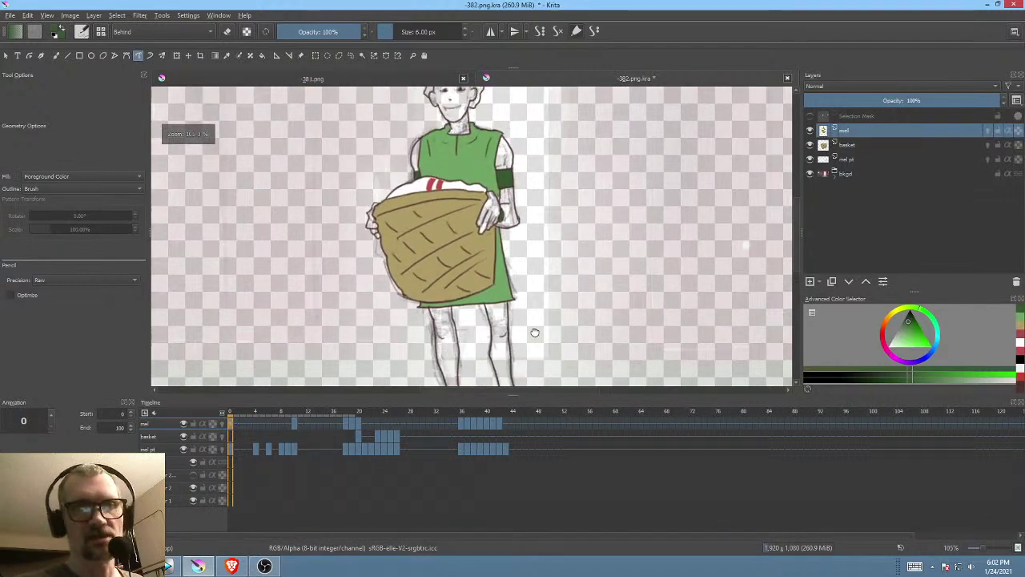
scroll(496, 124, "up", 5)
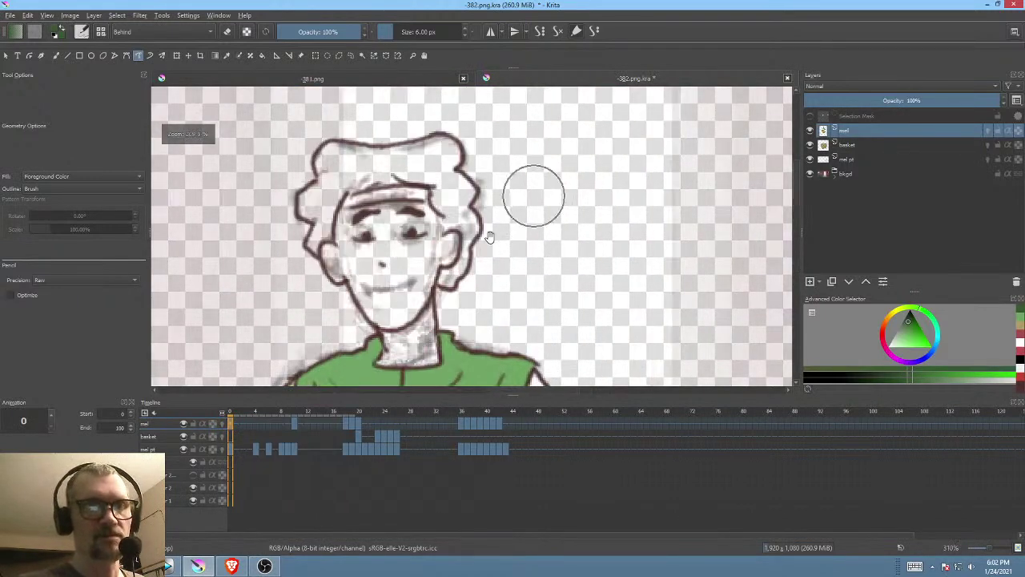
scroll(510, 268, "up", 1)
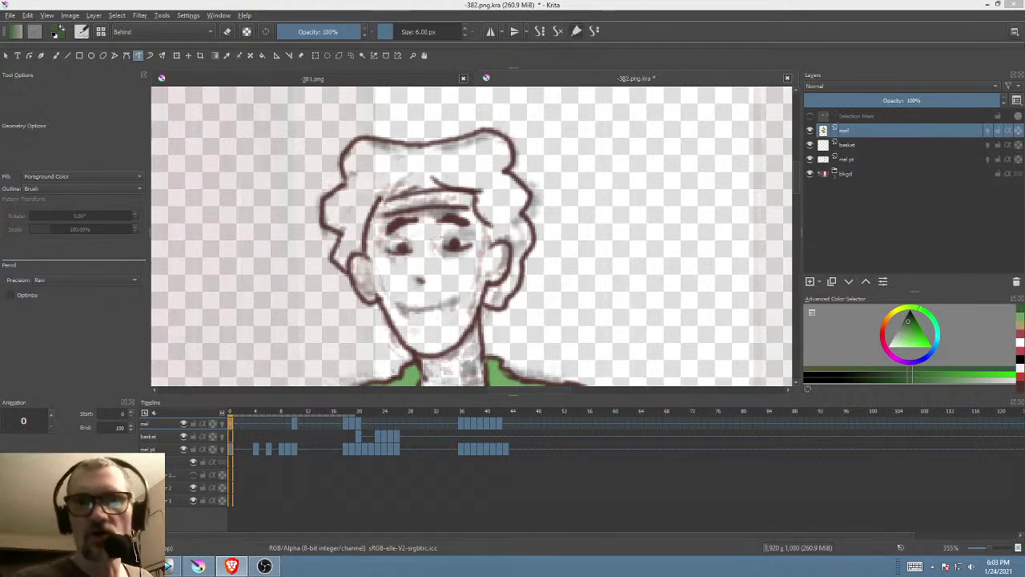
scroll(528, 266, "up", 4)
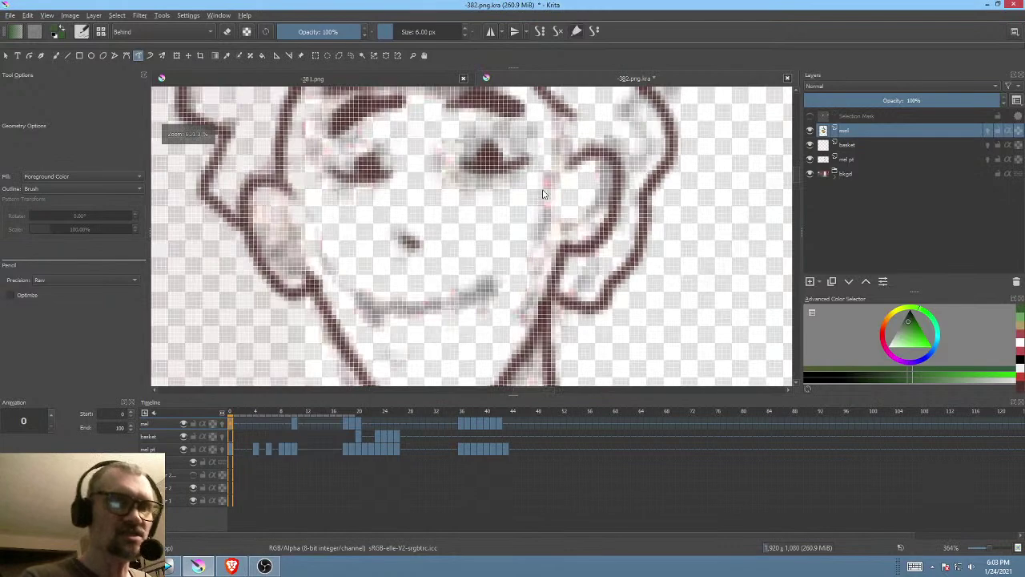
scroll(556, 225, "up", 3)
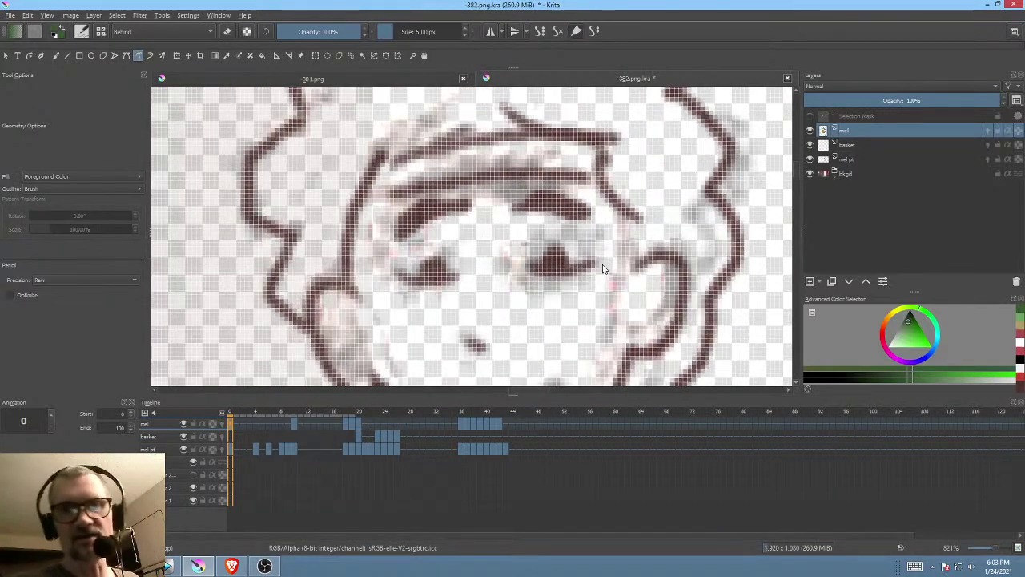
scroll(618, 241, "down", 3)
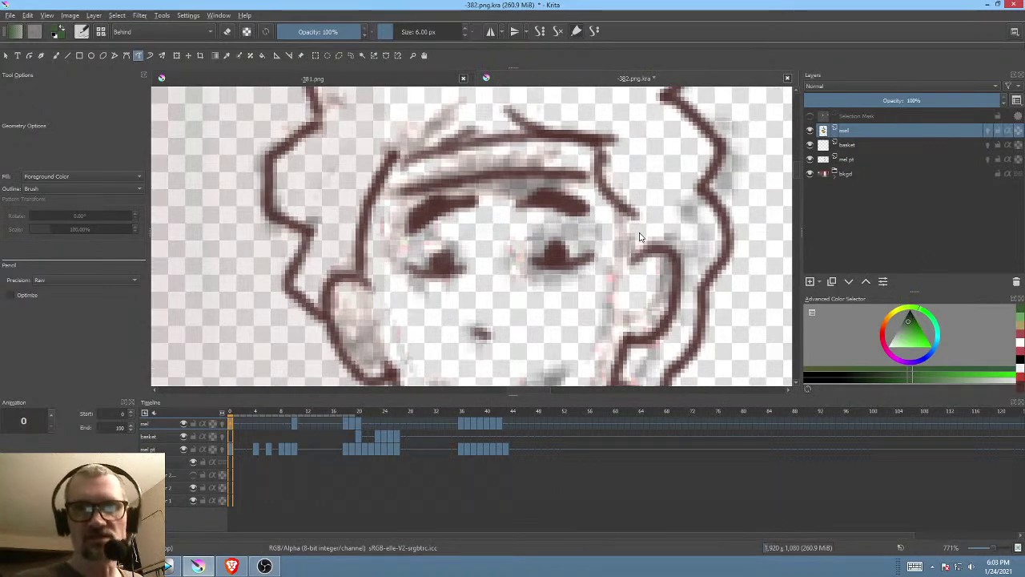
scroll(639, 237, "down", 4)
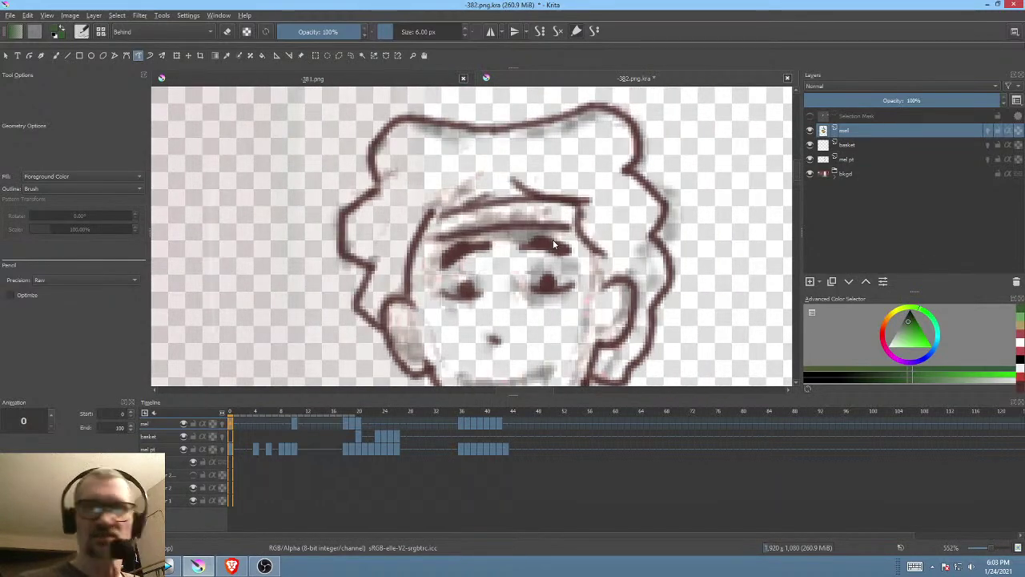
scroll(552, 244, "down", 5)
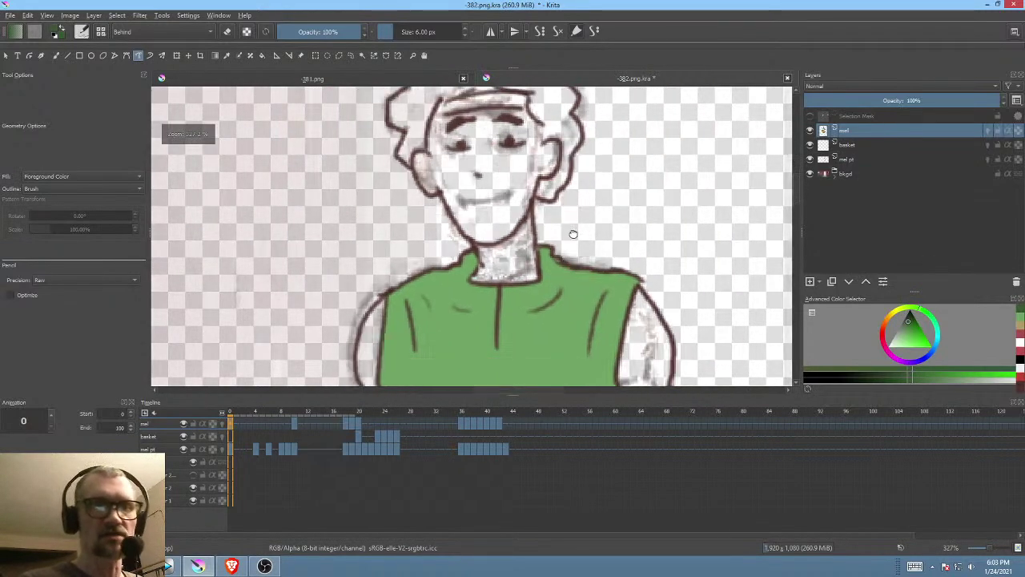
scroll(576, 284, "down", 2)
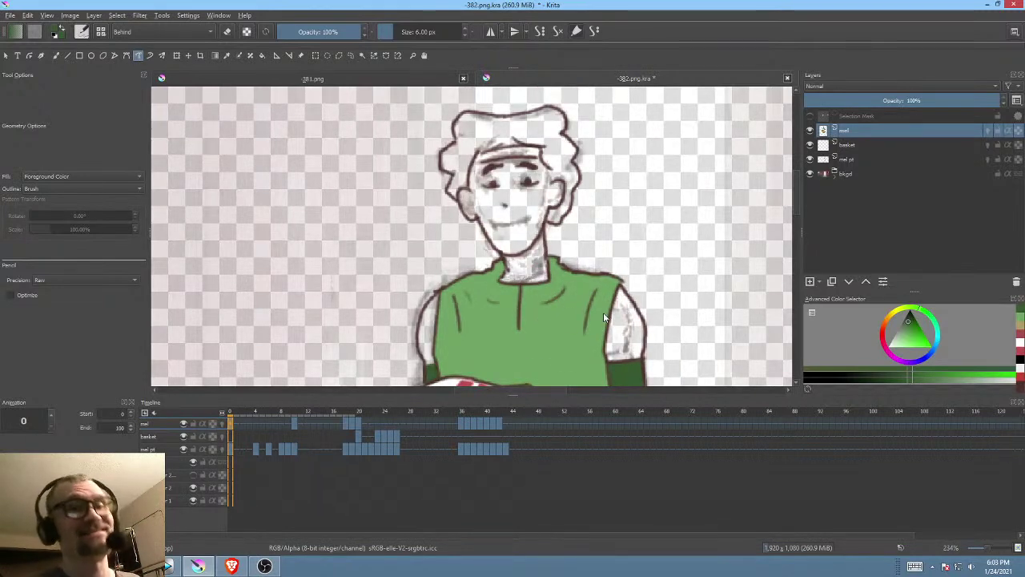
Step: Review the basket-carrying figure on frame 0 and choose a pale peach skin colour as the foreground colour
mouse_move(235, 413)
left_mouse_down()
mouse_move(527, 415)
mouse_move(230, 414)
left_mouse_up()
left_click_drag(577, 264, 549, 237)
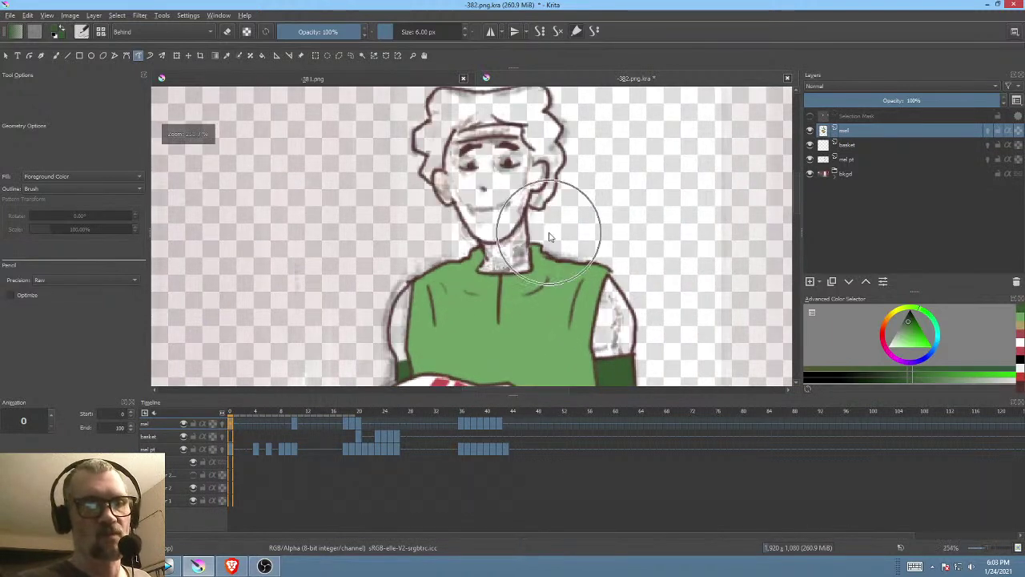
scroll(549, 237, "down", 2)
mouse_move(238, 415)
left_mouse_down()
mouse_move(526, 415)
mouse_move(211, 409)
left_mouse_up()
scroll(561, 226, "down", 2)
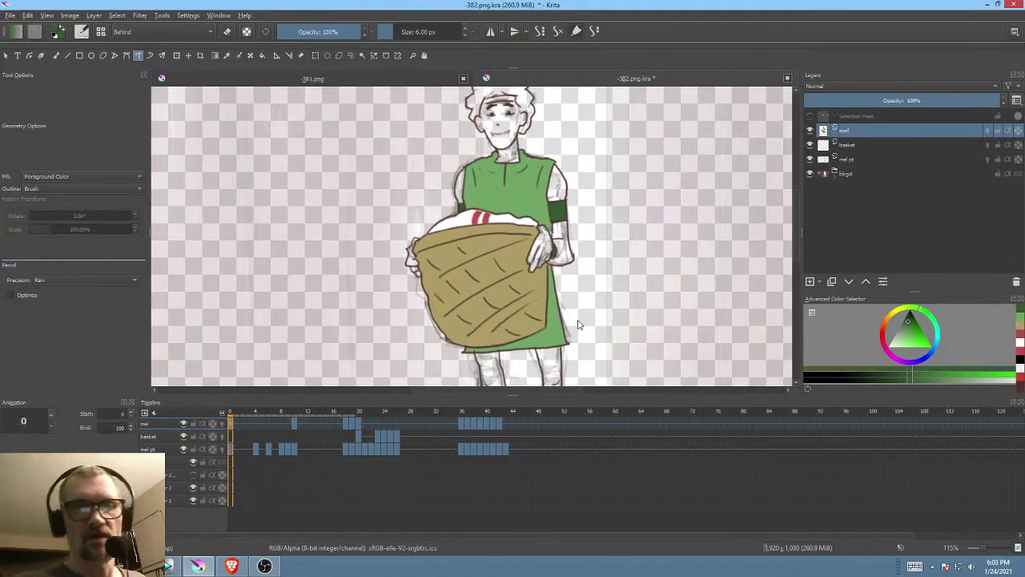
left_click_drag(594, 274, 616, 197)
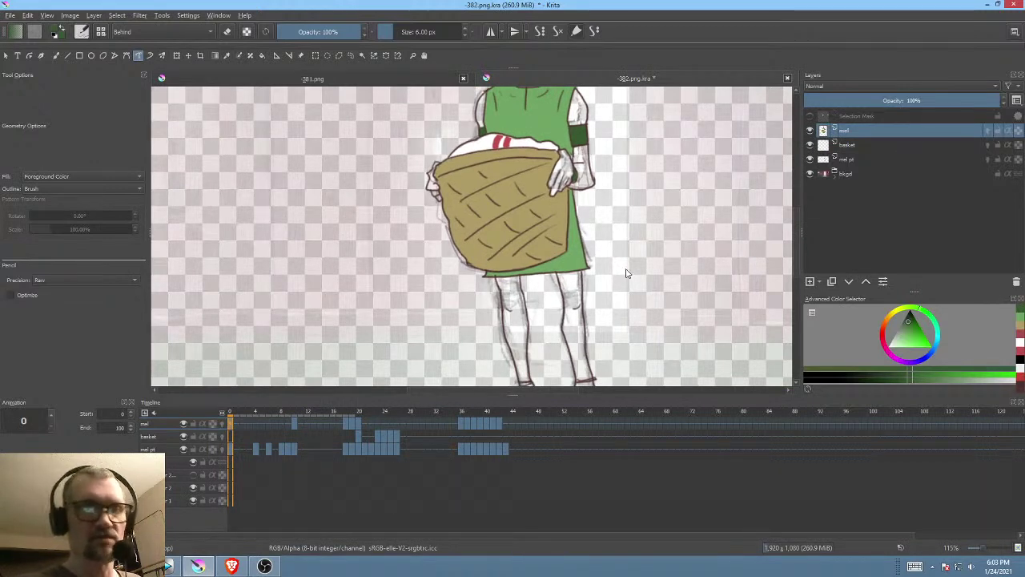
mouse_move(908, 330)
left_mouse_down()
mouse_move(893, 350)
mouse_move(884, 331)
left_mouse_up()
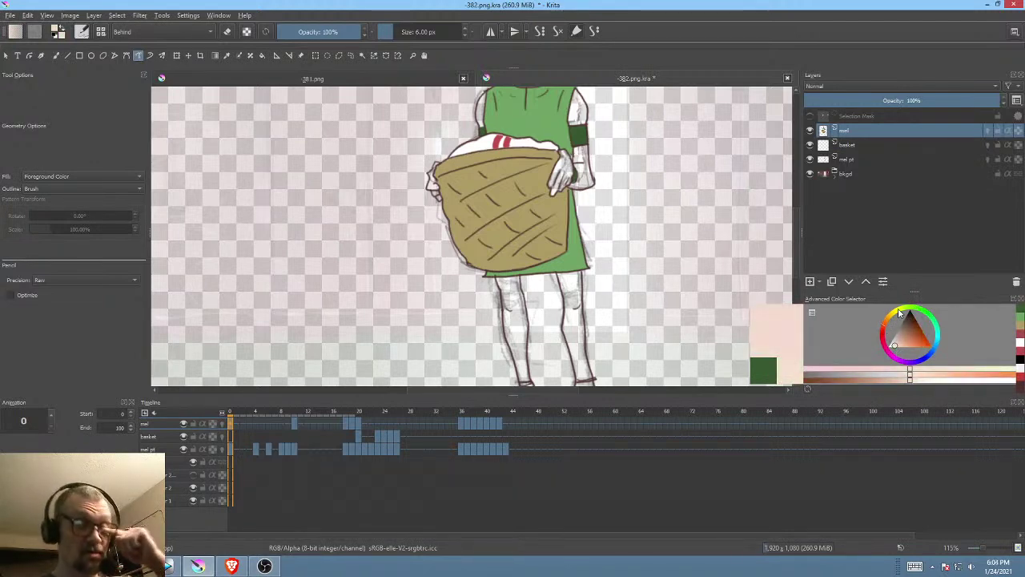
Step: Try filling the figure's left leg from tunic hem to ankle with the pale peach skin colour on frame 0
left_click_drag(601, 271, 576, 188)
left_click_drag(609, 218, 616, 213)
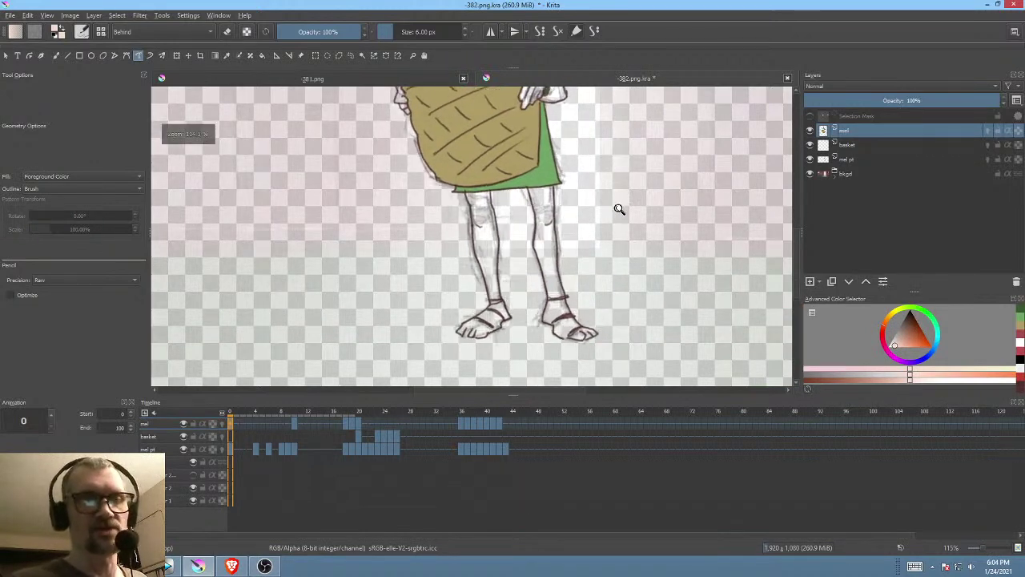
scroll(616, 214, "up", 4)
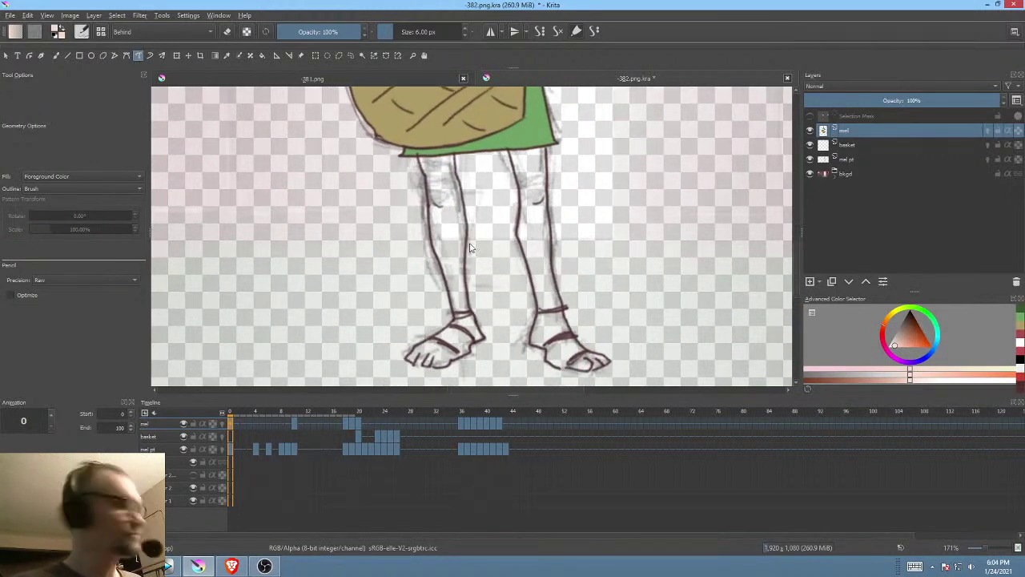
mouse_move(510, 149)
left_mouse_down()
mouse_move(524, 199)
mouse_move(519, 235)
mouse_move(537, 298)
mouse_move(557, 318)
mouse_move(547, 135)
left_mouse_up()
mouse_move(611, 279)
left_mouse_down()
mouse_move(616, 259)
mouse_move(613, 270)
mouse_move(652, 270)
mouse_move(672, 203)
mouse_move(613, 328)
left_mouse_up()
left_click_drag(666, 251, 729, 162)
left_click_drag(671, 233, 598, 284)
left_click_drag(597, 284, 612, 246)
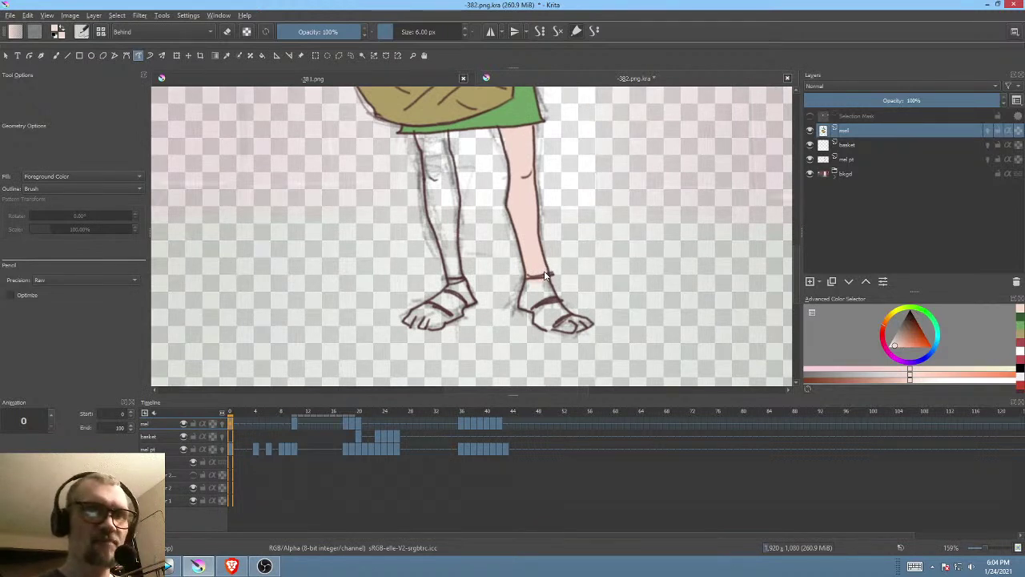
Step: Switch to Vegas Pro, check the character's skin colour in the earlier red-room shots, and return to Krita
left_click(168, 566)
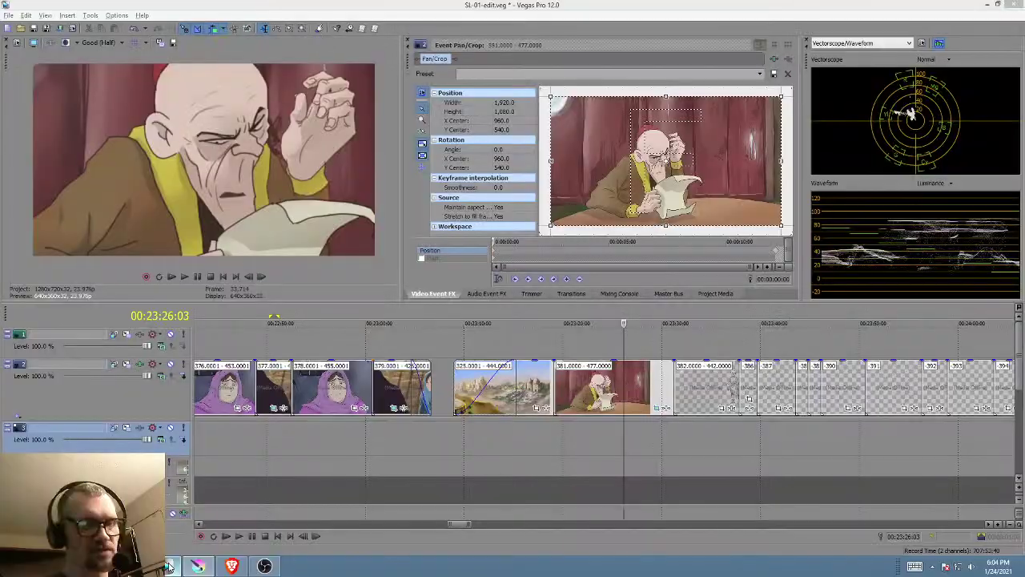
left_click(380, 438)
scroll(378, 442, "down", 2)
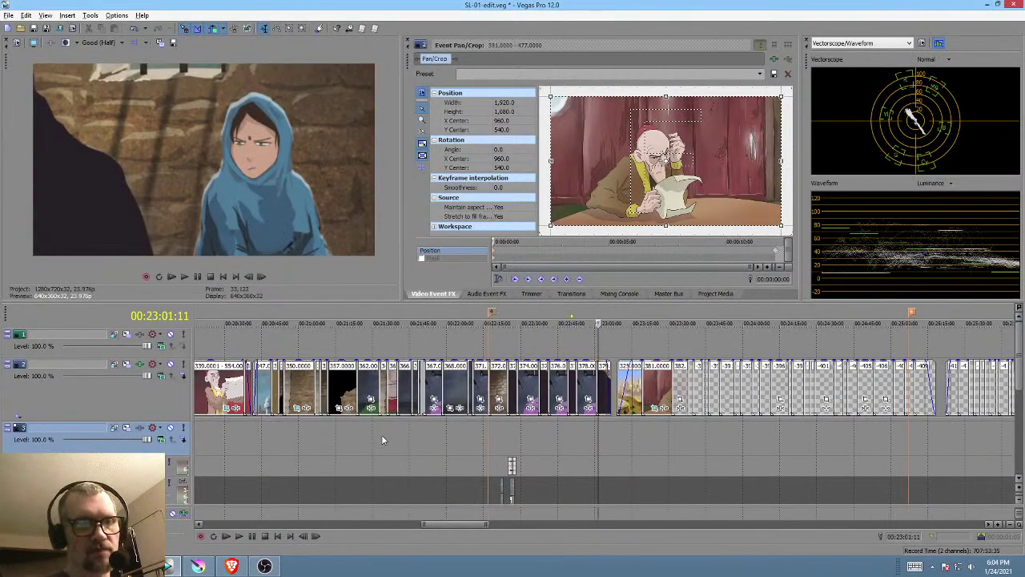
left_click(242, 435)
scroll(250, 439, "up", 3)
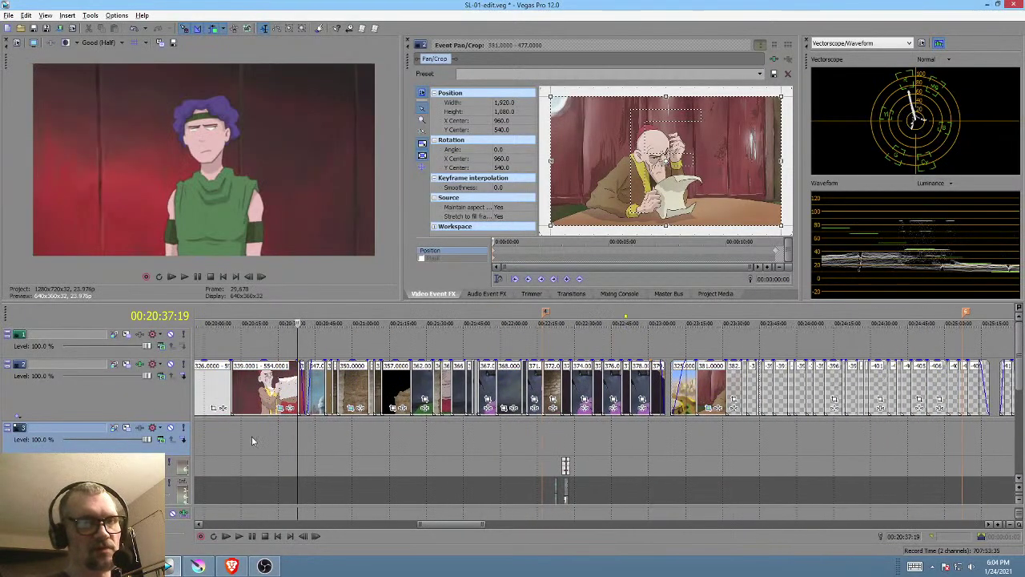
left_click_drag(233, 436, 713, 410)
left_click(198, 566)
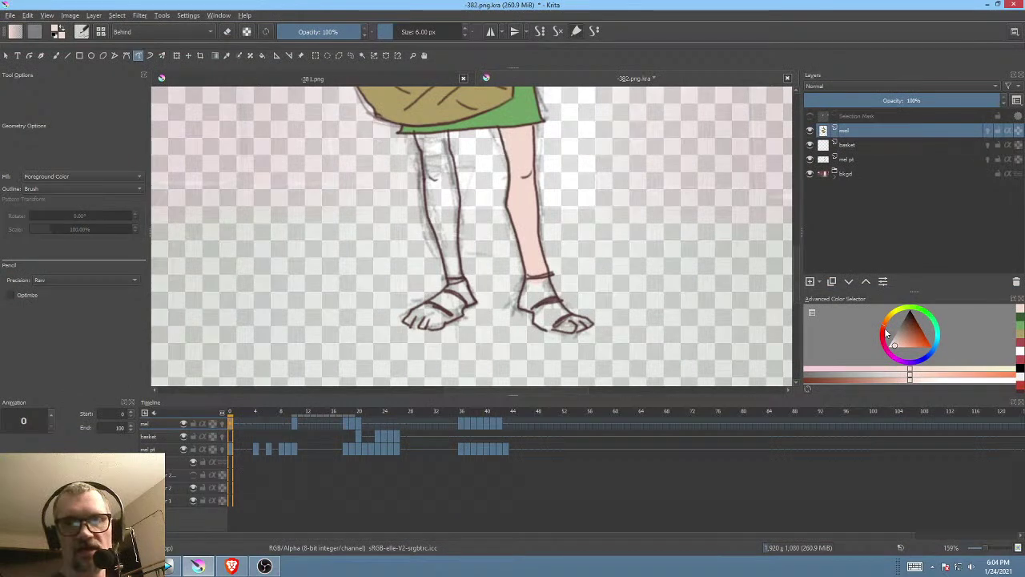
Step: Undo the pale peach leg fill and pick a pinker skin tone
key("ctrl+z")
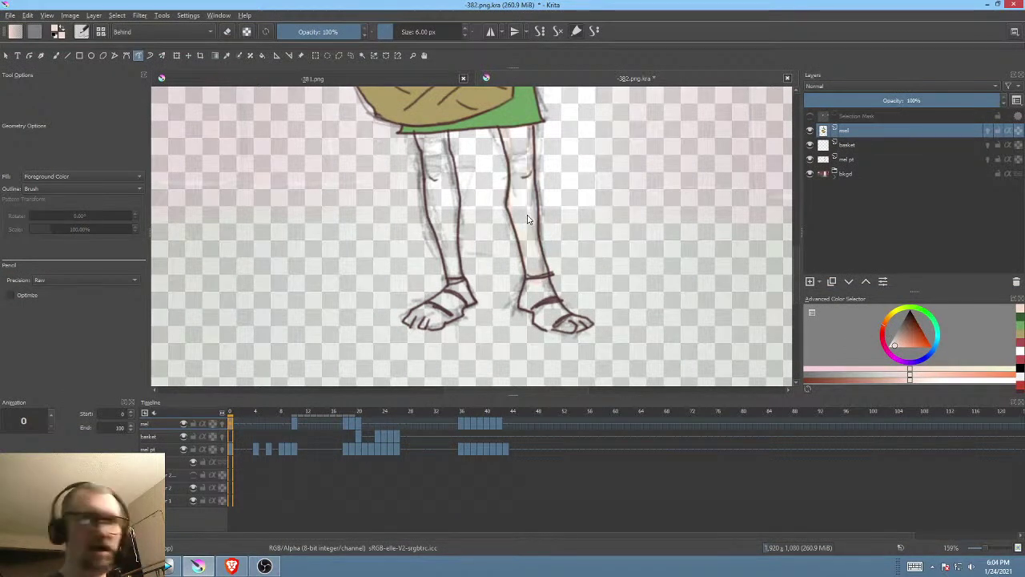
left_click(889, 372)
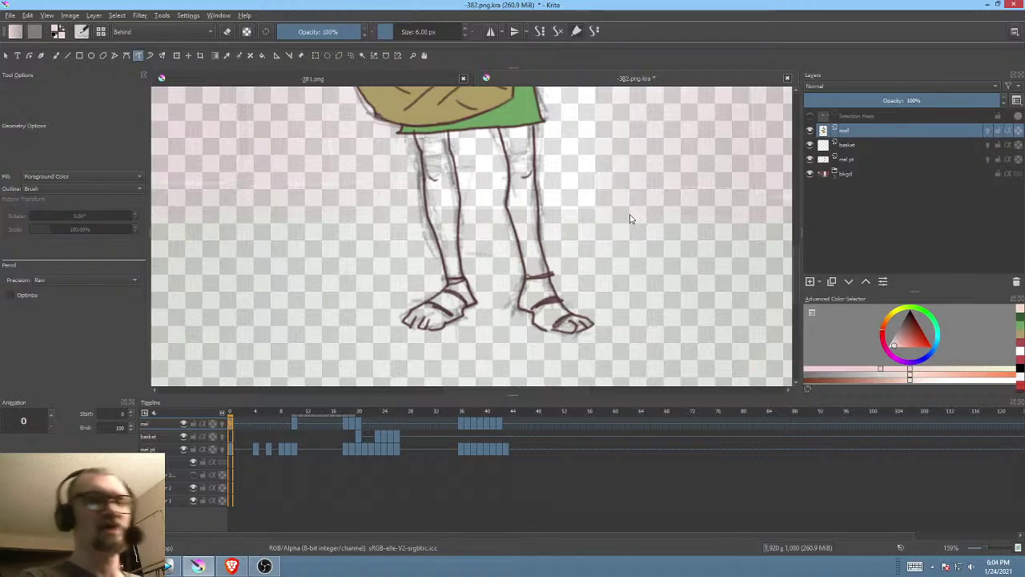
Step: Fill the figure's left leg, ankle and part of the sandalled foot with light pink on frame 0
scroll(575, 219, "up", 5)
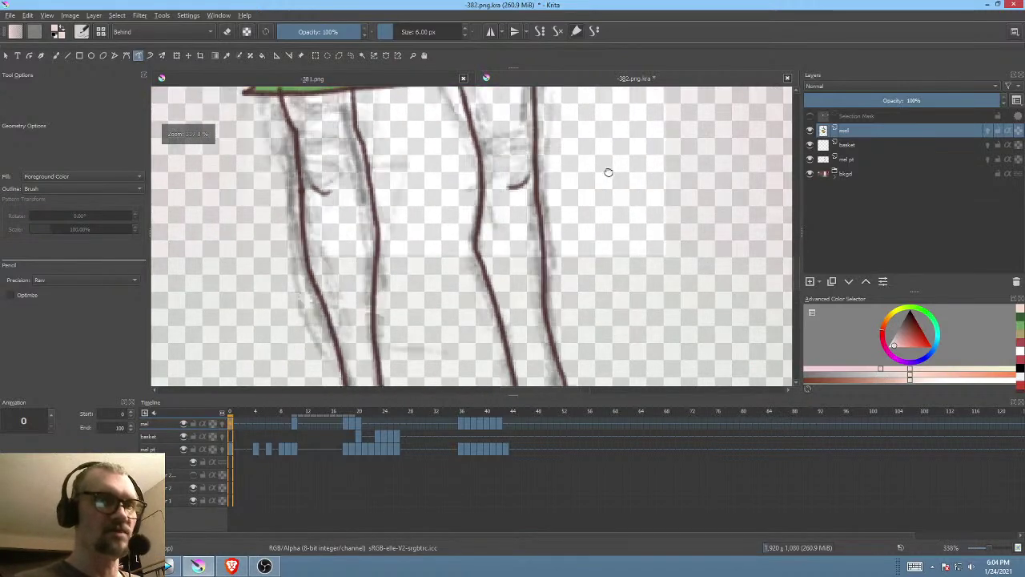
scroll(585, 205, "down", 1)
mouse_move(474, 122)
left_mouse_down()
mouse_move(496, 205)
mouse_move(496, 280)
mouse_move(532, 379)
mouse_move(552, 371)
mouse_move(531, 133)
left_mouse_up()
scroll(570, 137, "down", 3)
mouse_move(562, 225)
left_mouse_down()
mouse_move(558, 283)
mouse_move(599, 278)
mouse_move(607, 269)
mouse_move(588, 210)
left_mouse_up()
left_click_drag(599, 257, 574, 240)
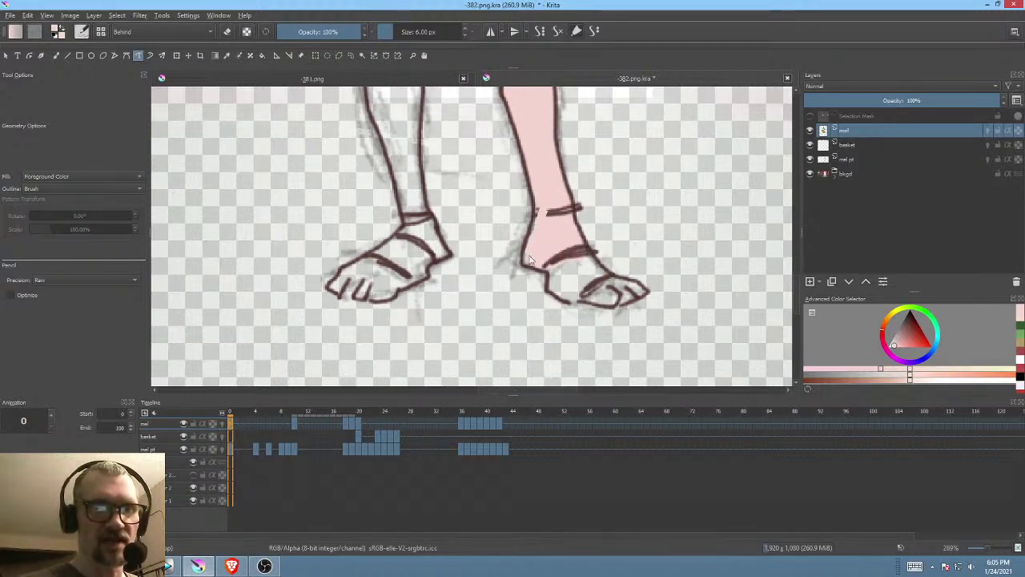
mouse_move(553, 286)
left_mouse_down()
mouse_move(613, 304)
mouse_move(605, 273)
left_mouse_up()
Step: Switch to Vegas Pro, check the purple-haired character's skin colour in the meadow shots, and return to Krita
key("alt+Tab")
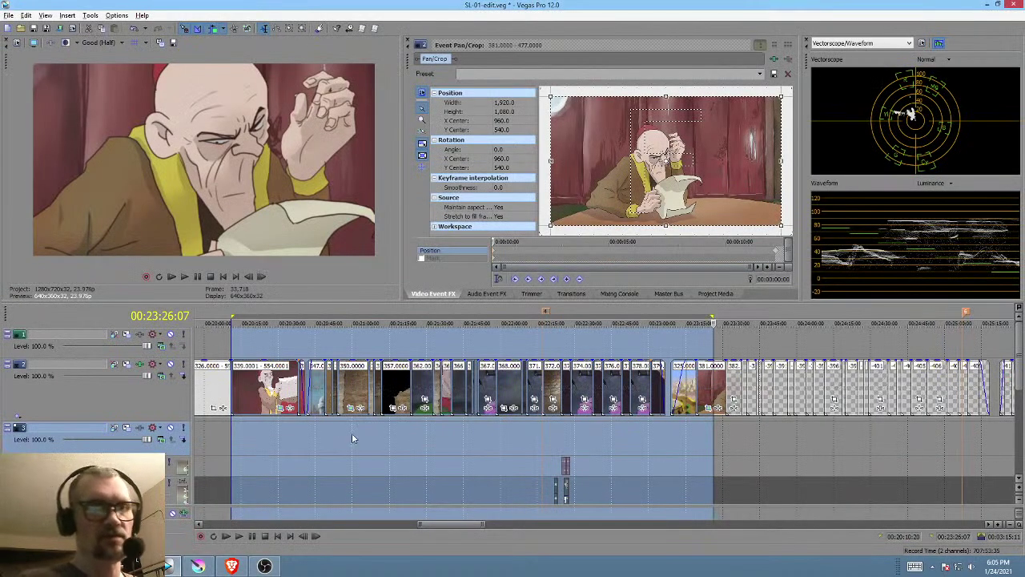
left_click_drag(463, 526, 414, 530)
left_click(508, 437)
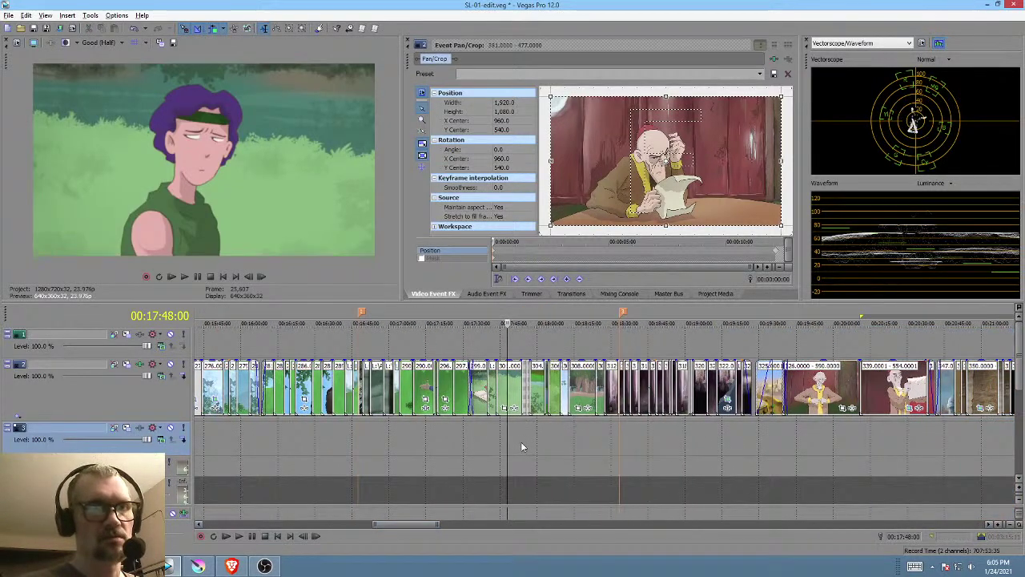
key("alt+Tab")
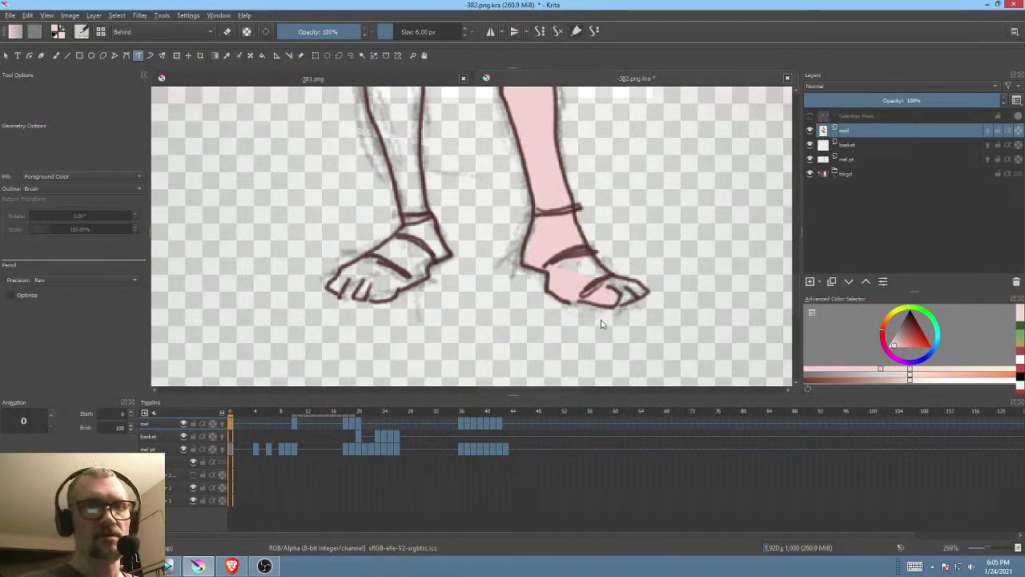
Step: Fill the rest of the left foot and the whole right foot and leg with light pink skin colour
mouse_move(571, 253)
left_mouse_down()
mouse_move(550, 263)
mouse_move(599, 277)
mouse_move(584, 247)
mouse_move(637, 290)
mouse_move(637, 305)
mouse_move(605, 290)
mouse_move(676, 298)
left_mouse_up()
mouse_move(446, 251)
left_mouse_down()
mouse_move(389, 291)
mouse_move(381, 314)
mouse_move(421, 320)
mouse_move(462, 299)
mouse_move(464, 283)
mouse_move(481, 277)
mouse_move(461, 240)
mouse_move(458, 276)
left_mouse_up()
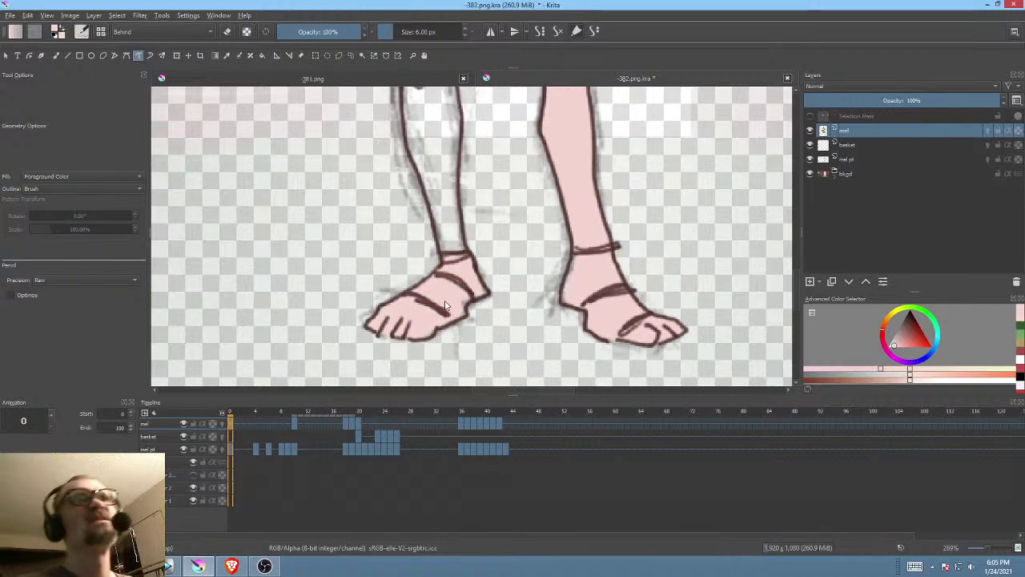
left_click_drag(554, 250, 561, 312)
mouse_move(465, 335)
left_mouse_down()
mouse_move(425, 215)
mouse_move(420, 178)
mouse_move(432, 157)
mouse_move(468, 160)
mouse_move(480, 312)
left_mouse_up()
scroll(480, 336, "up", 4)
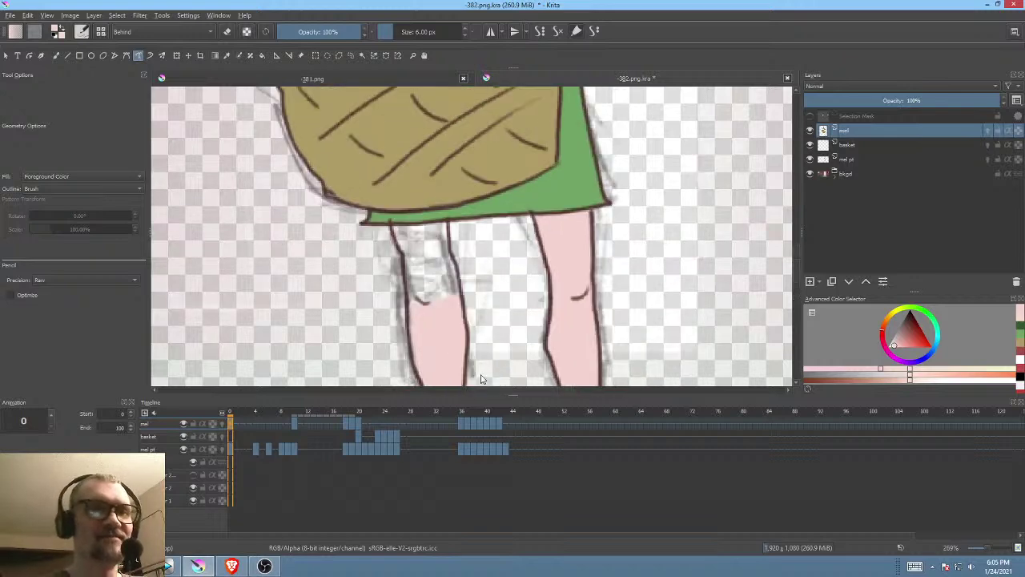
mouse_move(409, 284)
left_mouse_down()
mouse_move(397, 223)
mouse_move(443, 219)
mouse_move(453, 300)
left_mouse_up()
Step: Fill the figure's left hand and forearm beside the basket with light pink
scroll(572, 371, "up", 6)
scroll(573, 372, "up", 2)
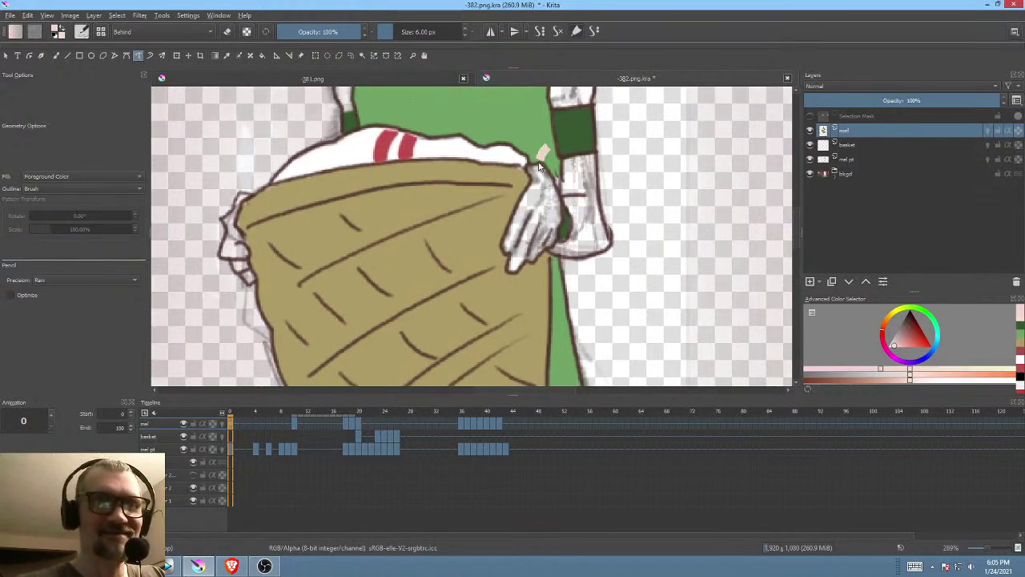
mouse_move(559, 248)
left_mouse_down()
mouse_move(552, 164)
mouse_move(566, 148)
mouse_move(554, 189)
left_mouse_up()
mouse_move(571, 255)
left_mouse_down()
mouse_move(609, 240)
mouse_move(589, 173)
left_mouse_up()
Step: Fill both upper arms between the tunic and the green armbands with light pink
scroll(606, 146, "up", 5)
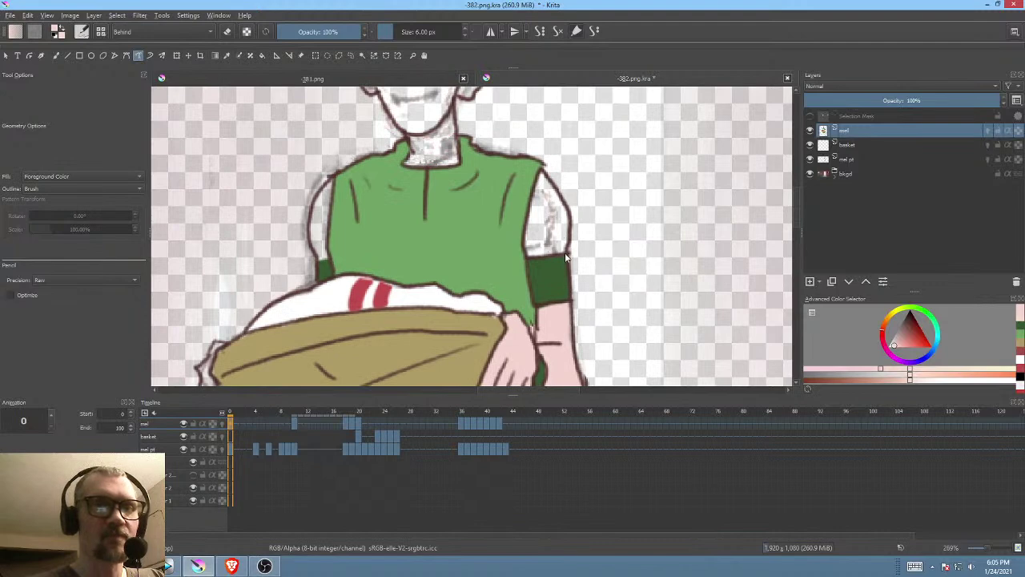
mouse_move(567, 251)
left_mouse_down()
mouse_move(567, 213)
mouse_move(546, 177)
left_mouse_up()
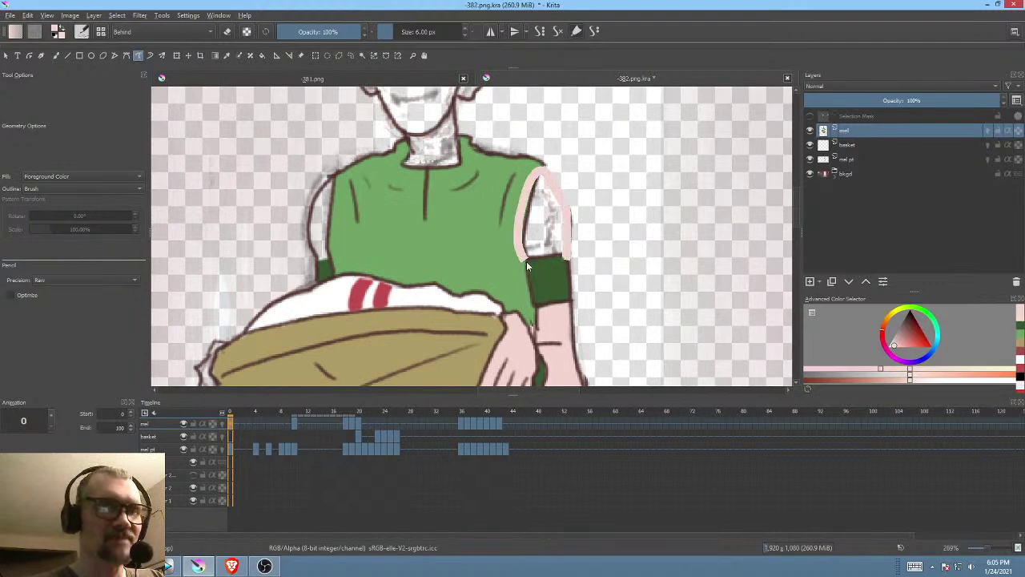
left_click_drag(522, 255, 561, 253)
scroll(380, 189, "left", 2)
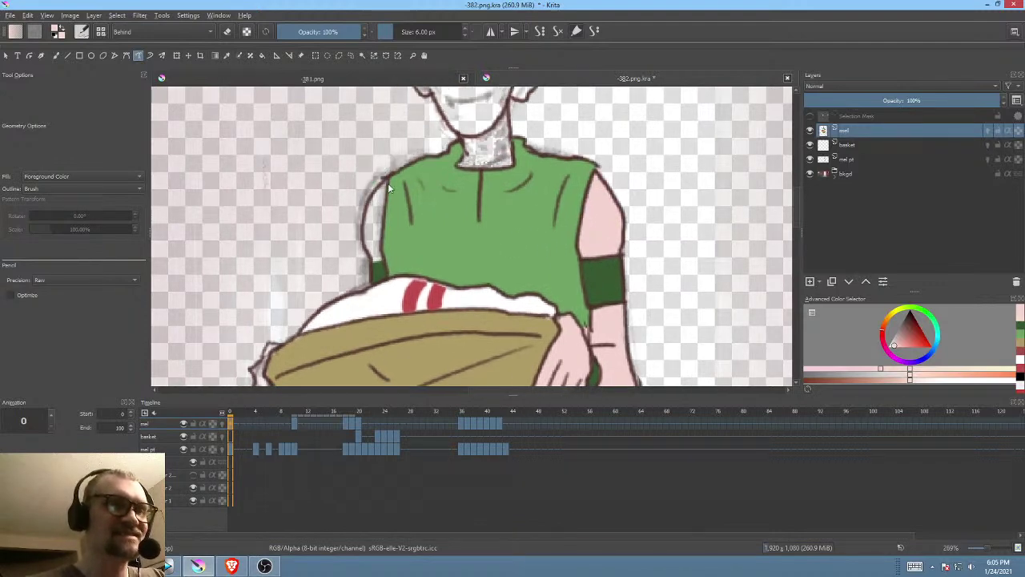
mouse_move(380, 193)
left_mouse_down()
mouse_move(371, 242)
mouse_move(385, 258)
left_mouse_up()
Step: Fill the right hand gripping the basket and the neck above the tunic collar with light pink
left_click_drag(435, 206, 500, 175)
mouse_move(352, 332)
left_mouse_down()
mouse_move(393, 244)
mouse_move(371, 269)
mouse_move(378, 319)
left_mouse_up()
left_click_drag(447, 268, 366, 374)
left_click_drag(462, 188, 465, 217)
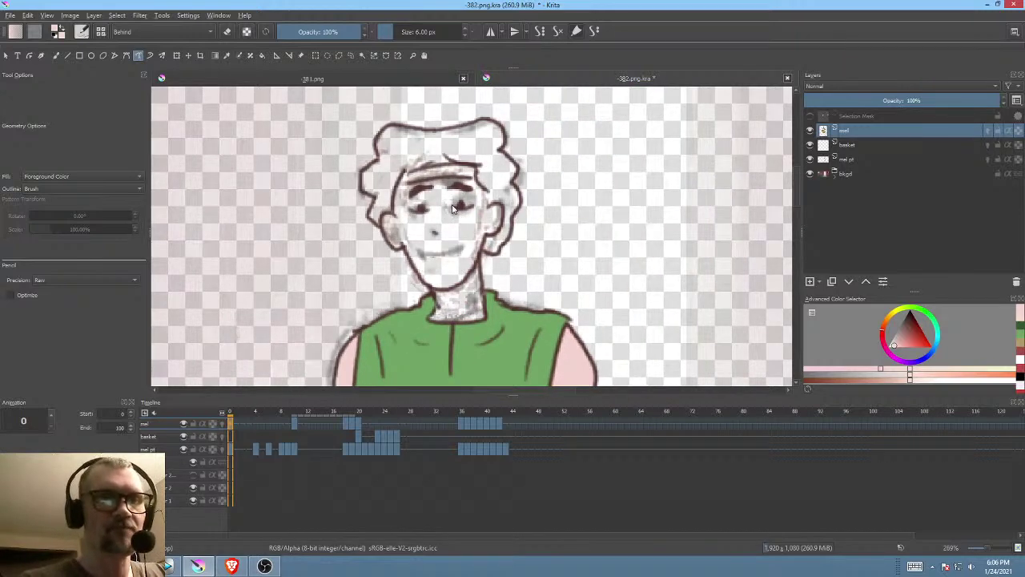
left_click_drag(437, 298, 424, 319)
mouse_move(489, 311)
left_mouse_down()
mouse_move(480, 275)
mouse_move(451, 295)
mouse_move(438, 291)
mouse_move(492, 294)
left_mouse_up()
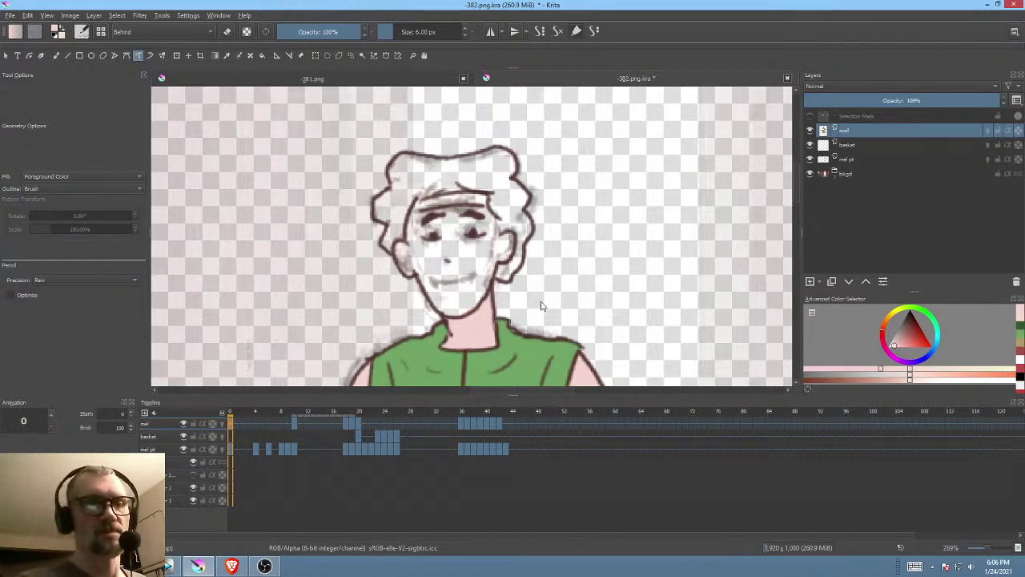
Step: Set the foreground colour to white and fill the whites of the eyes on frame 0
scroll(462, 267, "up", 3)
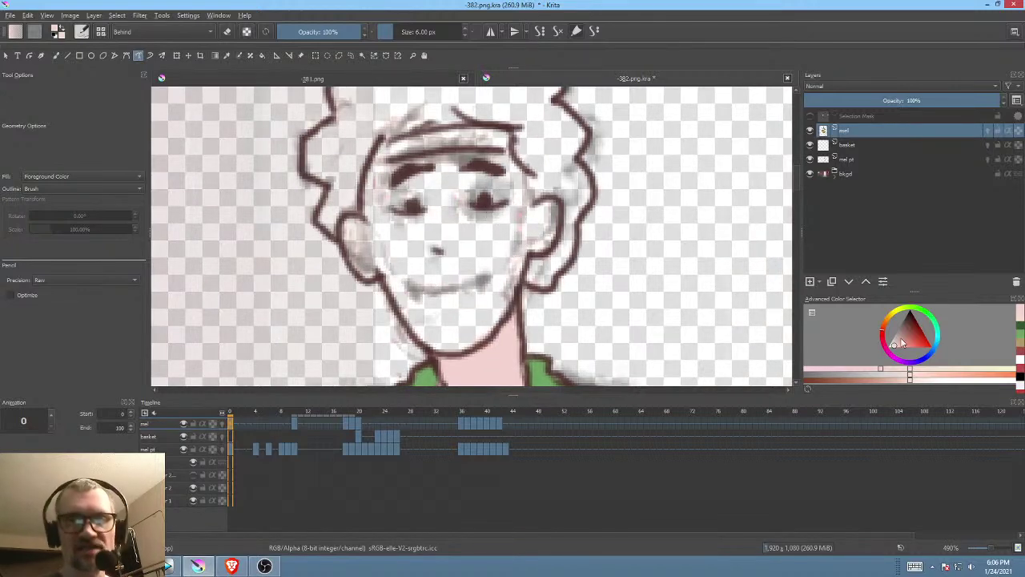
left_click_drag(904, 340, 872, 362)
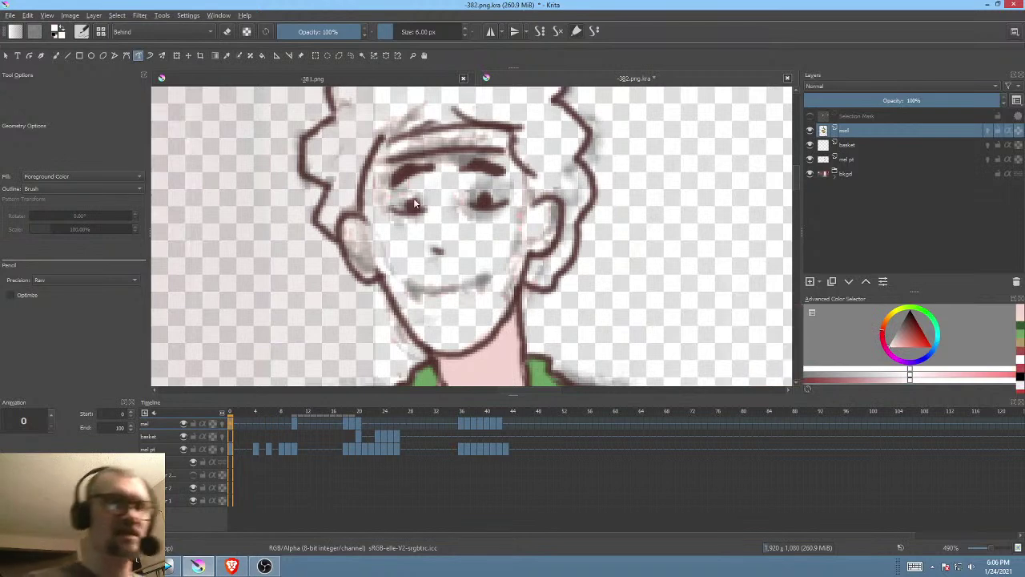
mouse_move(411, 198)
left_mouse_down()
mouse_move(402, 209)
mouse_move(417, 203)
left_mouse_up()
mouse_move(496, 203)
left_mouse_down()
mouse_move(487, 200)
mouse_move(502, 194)
left_mouse_up()
key("ctrl+z")
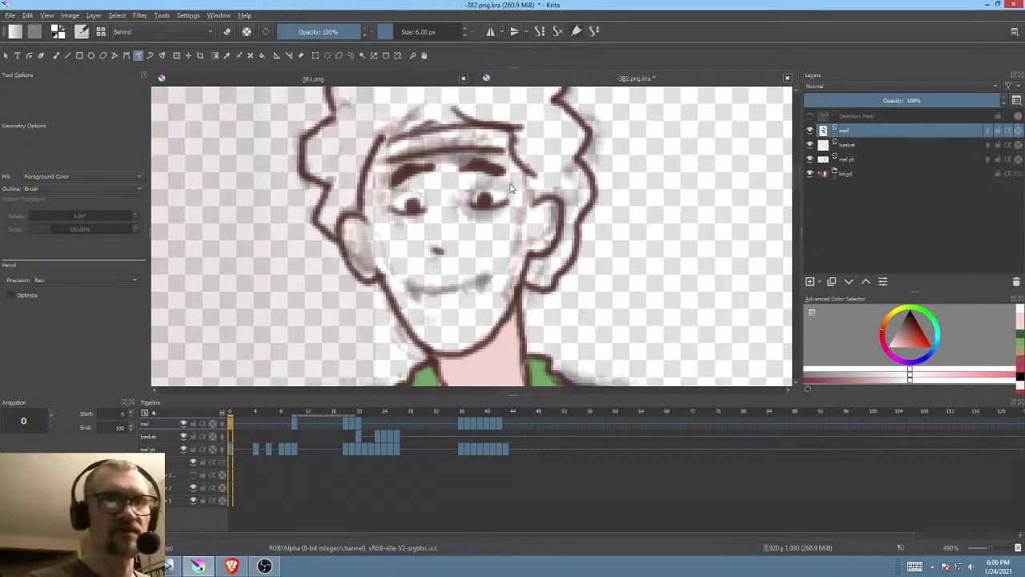
Step: Fill the whites of the figure's eyes with white on frames 10 and 18
left_click(294, 413)
mouse_move(522, 210)
left_mouse_down()
mouse_move(501, 201)
mouse_move(513, 208)
left_mouse_up()
mouse_move(598, 211)
left_mouse_down()
mouse_move(583, 202)
mouse_move(610, 194)
left_mouse_up()
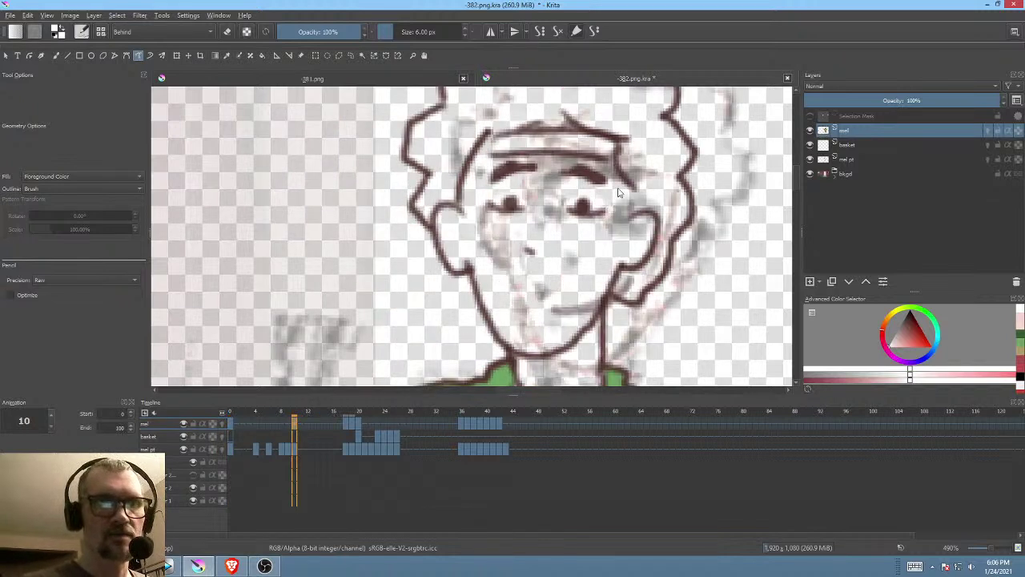
mouse_move(522, 200)
left_mouse_down()
mouse_move(499, 196)
mouse_move(519, 203)
mouse_move(521, 190)
mouse_move(506, 187)
mouse_move(520, 175)
left_mouse_up()
left_click(347, 425)
mouse_move(600, 188)
left_mouse_down()
mouse_move(607, 194)
mouse_move(608, 181)
left_mouse_up()
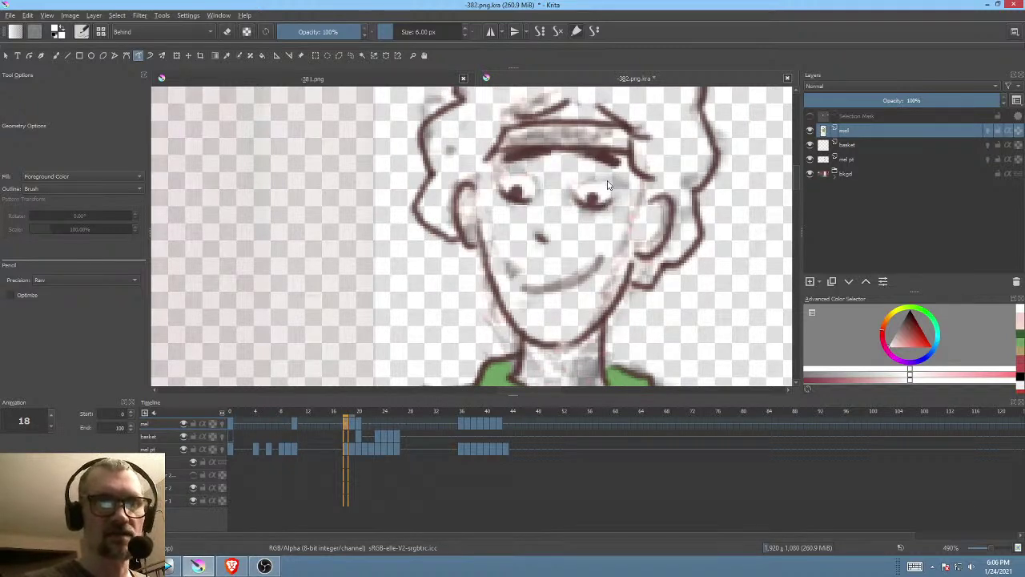
Step: On frame 19, fill the whites of both eyes with white
left_click(356, 422)
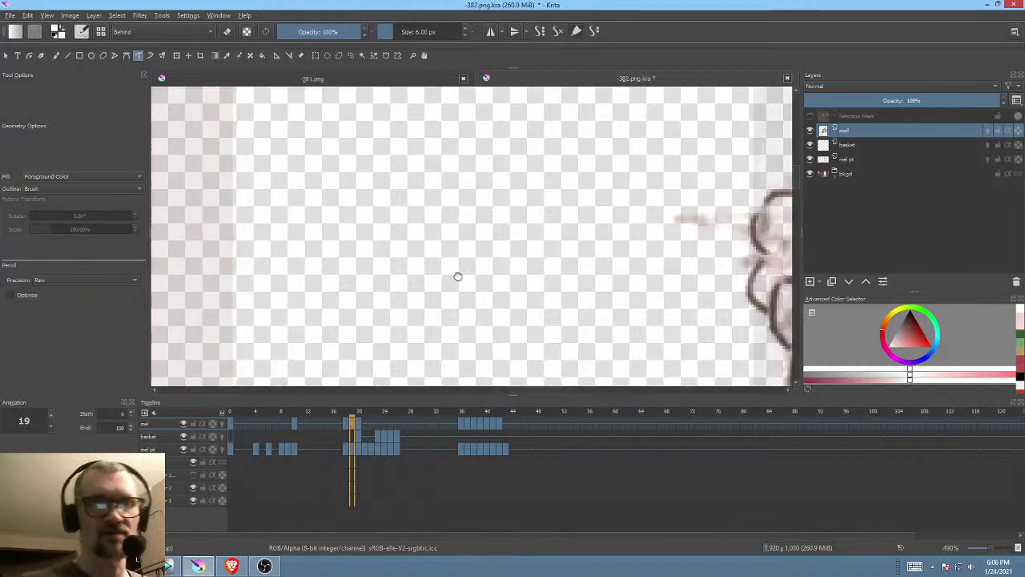
left_click_drag(688, 241, 336, 220)
left_click_drag(572, 276, 599, 195)
mouse_move(484, 189)
left_mouse_down()
mouse_move(466, 190)
mouse_move(485, 183)
left_mouse_up()
mouse_move(564, 213)
left_mouse_down()
mouse_move(542, 228)
mouse_move(570, 208)
left_mouse_up()
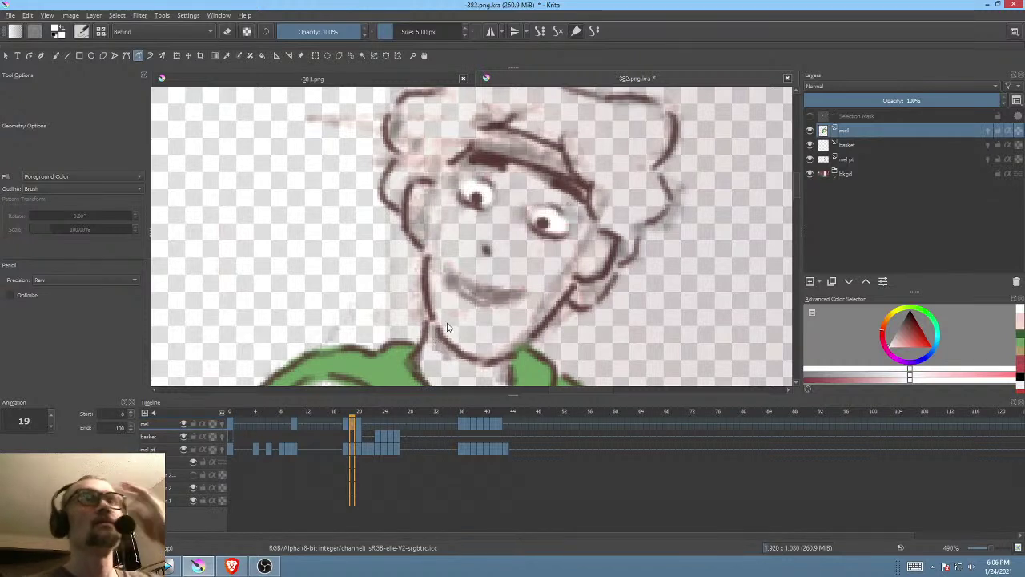
Step: On frame 20, fill the whites of both eyes with white
left_click(358, 423)
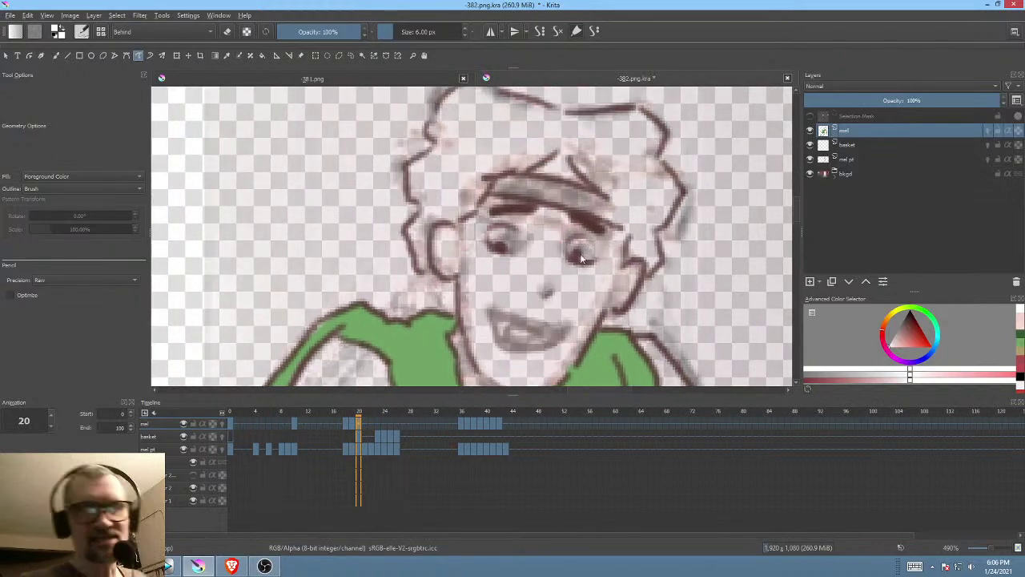
scroll(571, 263, "up", 2)
left_click_drag(620, 220, 644, 245)
mouse_move(496, 194)
left_mouse_down()
mouse_move(481, 215)
mouse_move(513, 169)
left_mouse_up()
left_click_drag(620, 255, 571, 225)
mouse_move(620, 196)
left_mouse_down()
mouse_move(623, 162)
mouse_move(632, 183)
left_mouse_up()
scroll(611, 234, "down", 5)
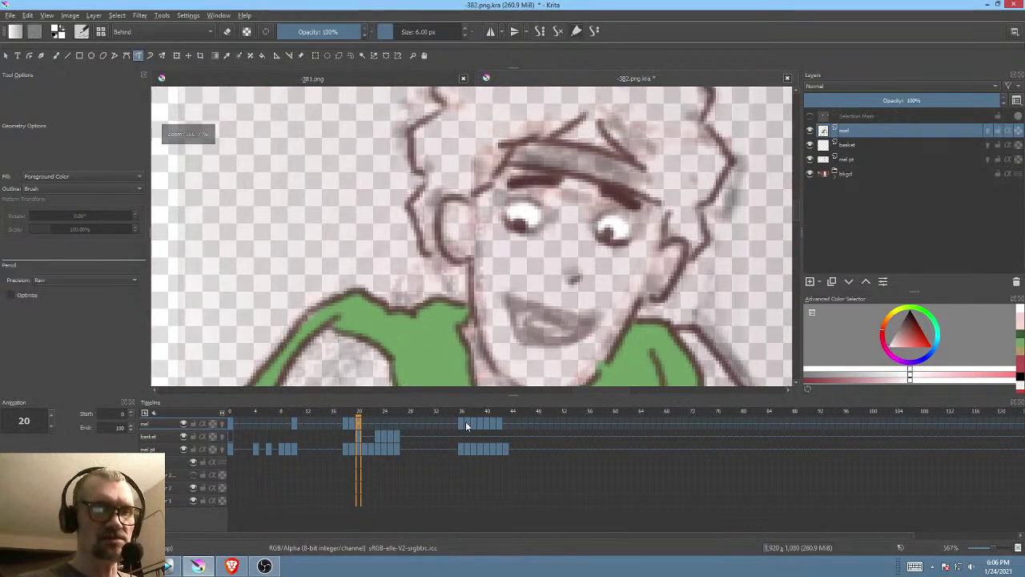
Step: On frame 36, fill the whites of both of the figure's eyes with white
left_click(465, 421)
scroll(617, 270, "up", 4)
left_click_drag(658, 259, 496, 148)
scroll(446, 267, "up", 2)
mouse_move(531, 183)
left_mouse_down()
mouse_move(549, 198)
mouse_move(526, 238)
mouse_move(544, 215)
left_mouse_up()
mouse_move(428, 196)
left_mouse_down()
mouse_move(439, 213)
mouse_move(487, 221)
left_mouse_up()
mouse_move(423, 155)
left_mouse_down()
mouse_move(438, 206)
mouse_move(461, 168)
left_mouse_up()
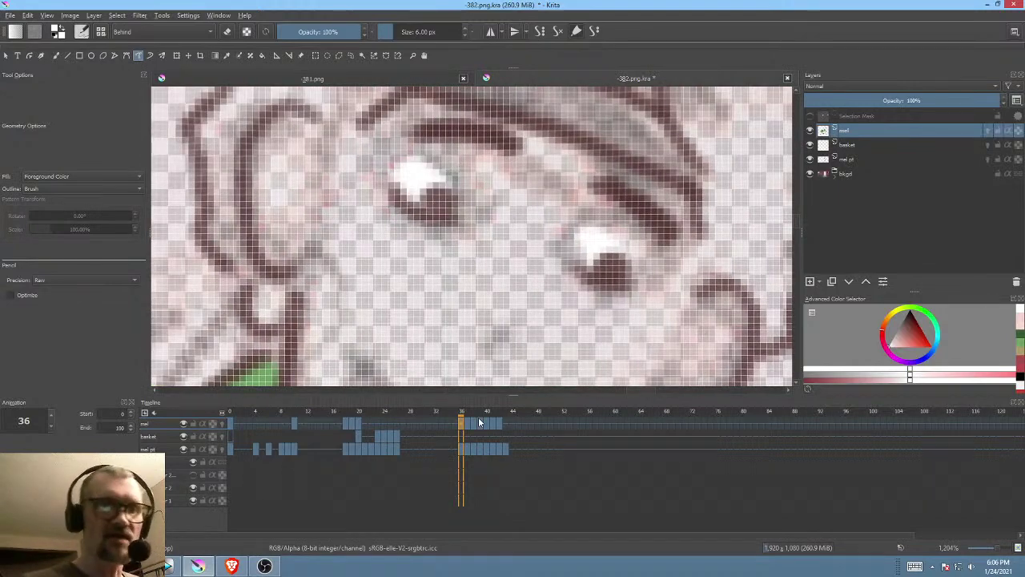
Step: On frame 37, fill the whites of the tilted face's two eyes with white
left_click(468, 423)
left_click_drag(629, 297, 607, 272)
left_click_drag(505, 243, 640, 386)
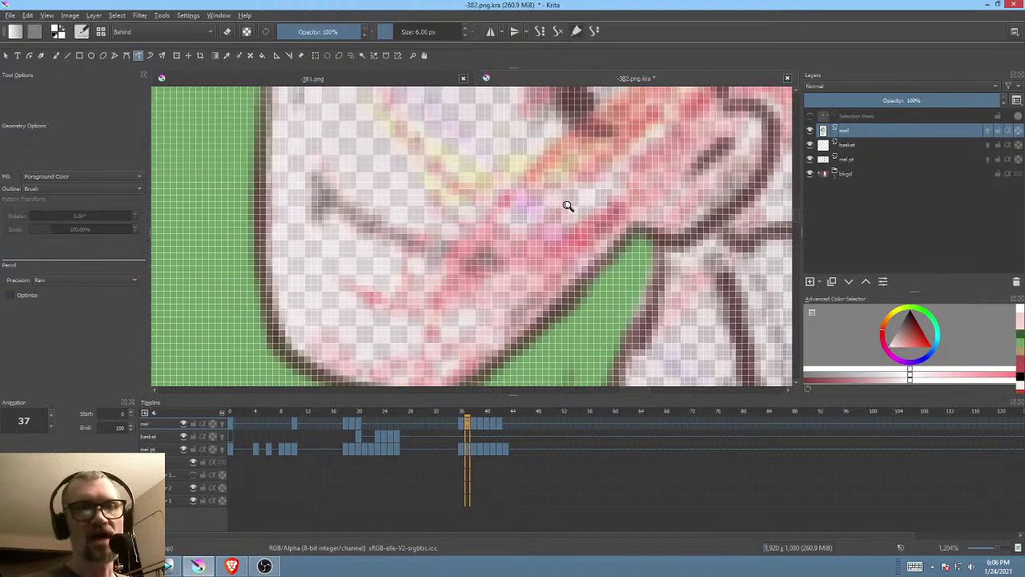
left_click_drag(579, 197, 561, 258)
left_click_drag(563, 222, 494, 290)
left_click_drag(472, 249, 472, 207)
left_click_drag(506, 180, 489, 292)
mouse_move(397, 186)
left_mouse_down()
mouse_move(417, 213)
mouse_move(419, 177)
mouse_move(398, 191)
left_mouse_up()
left_click_drag(521, 259, 551, 242)
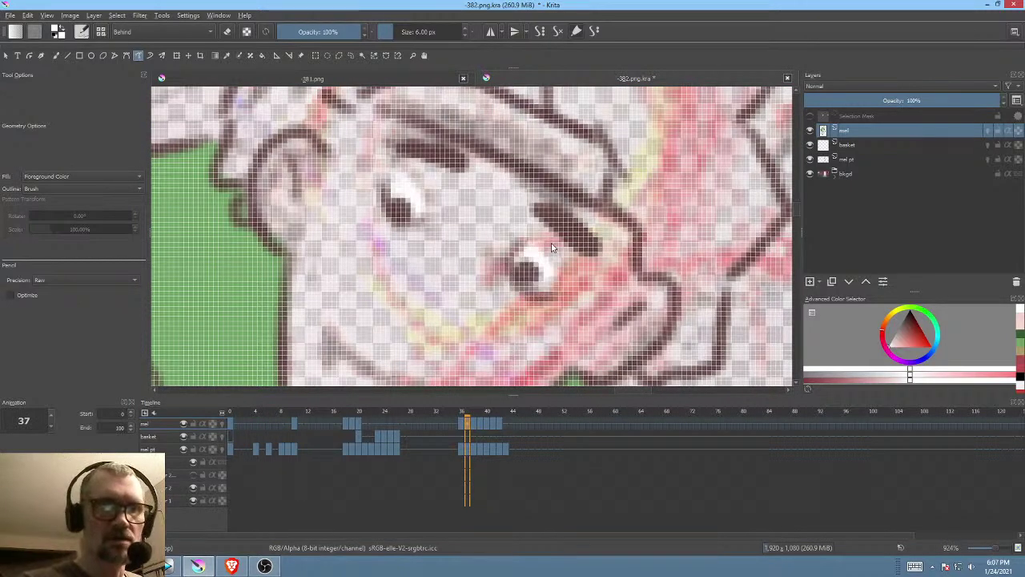
left_click_drag(582, 301, 583, 289)
Step: Touch up the white of the eye nearest the collar on frame 37
left_click(474, 423)
left_click_drag(493, 215, 492, 229)
scroll(492, 230, "down", 6)
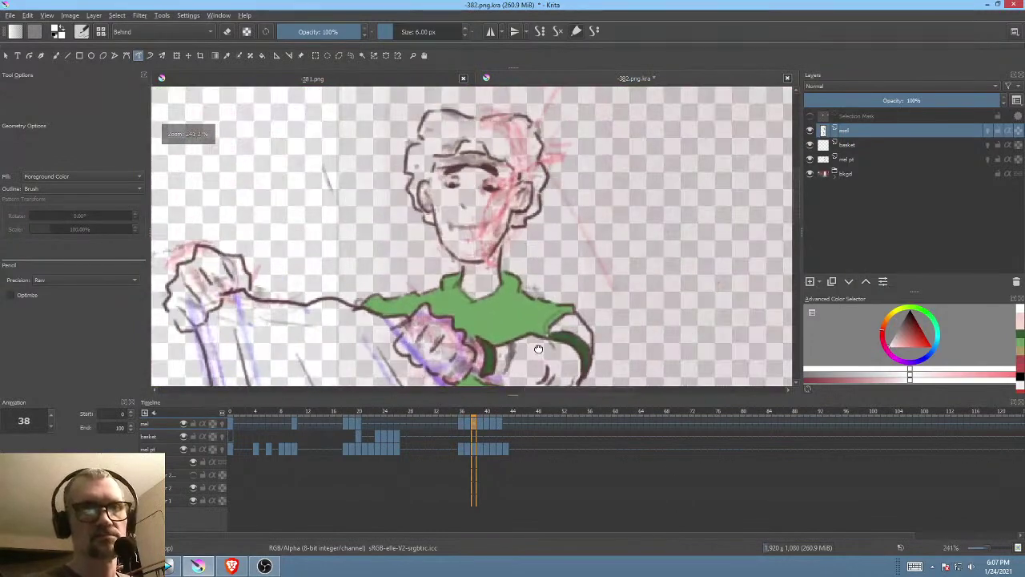
left_click_drag(539, 349, 544, 300)
left_click(468, 423)
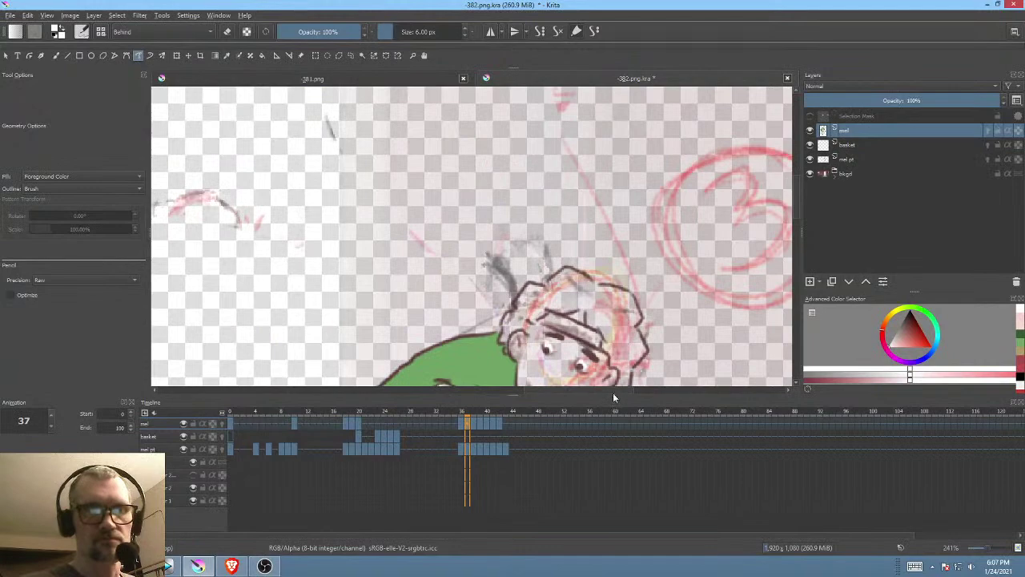
scroll(585, 352, "up", 4)
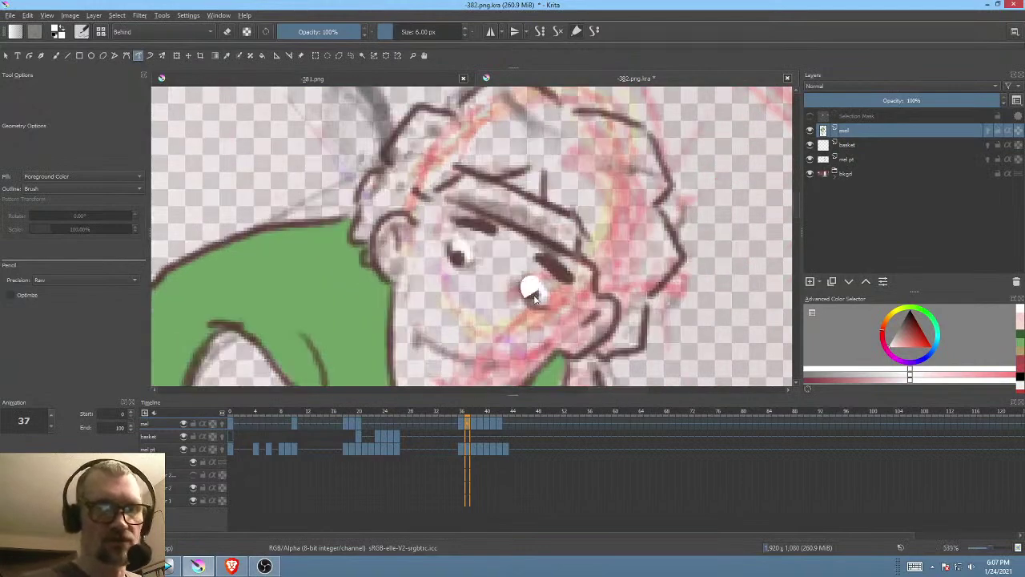
Step: On frame 38, fill the whites of both eyes with white
left_click(474, 424)
left_click_drag(399, 168, 504, 376)
left_click_drag(405, 132, 501, 412)
scroll(536, 227, "up", 4)
left_click_drag(370, 214, 340, 257)
left_click_drag(537, 255, 523, 267)
Step: Fill the whites of the figure's eyes with white on frame 39
left_click(482, 423)
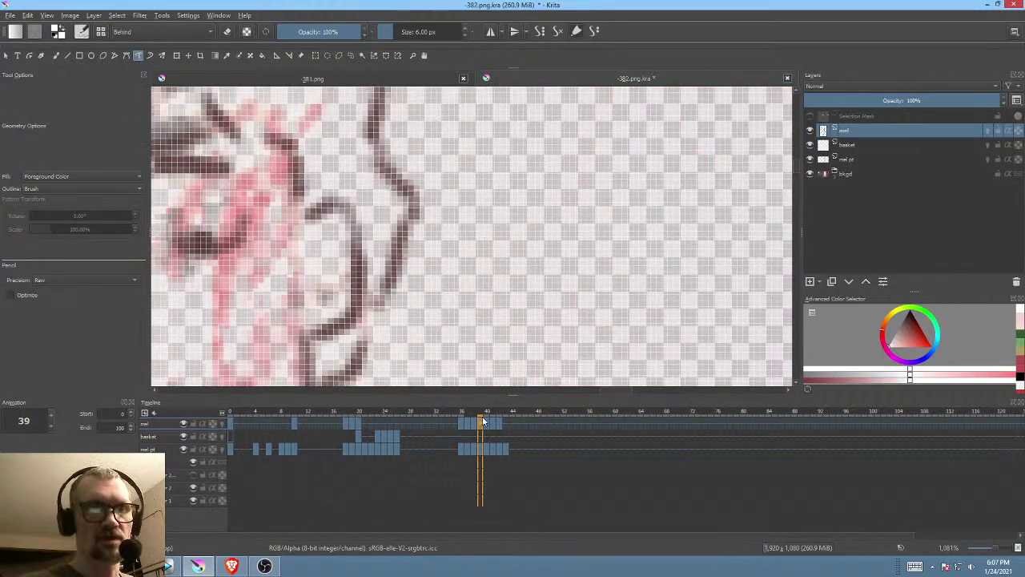
scroll(460, 309, "down", 4)
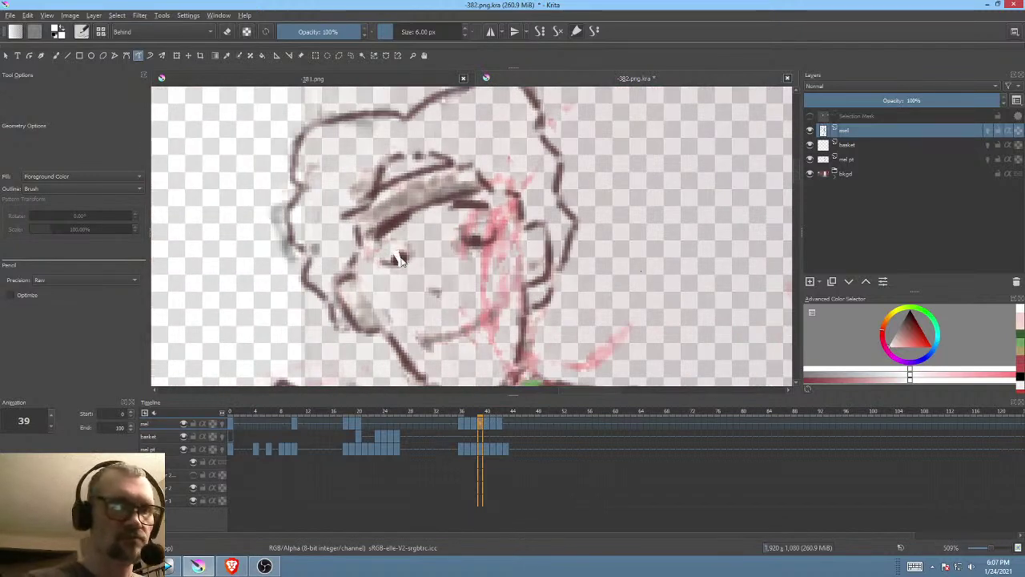
left_click_drag(479, 237, 479, 236)
Step: Compare the figure's eyes and mouth on frames 40, 41 and 42 with those on frame 39
left_click(487, 423)
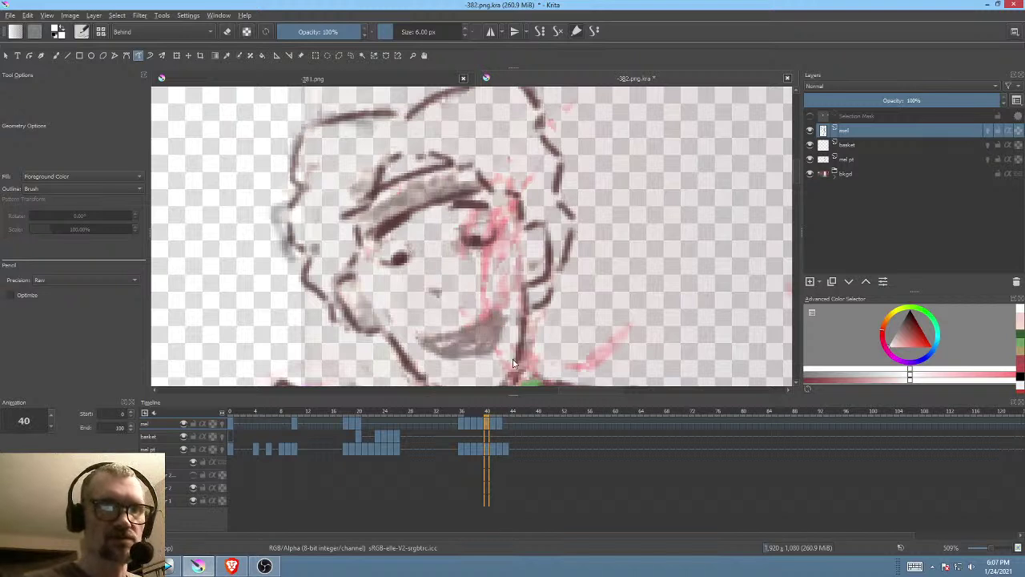
left_click(494, 422)
left_click(501, 422)
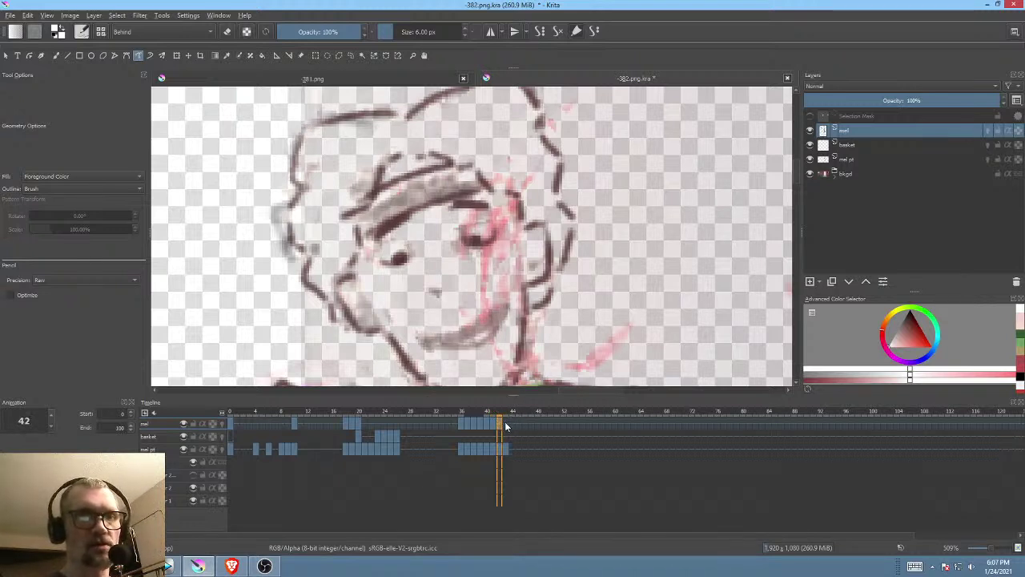
left_click(495, 423)
left_click(489, 420)
scroll(610, 274, "down", 3)
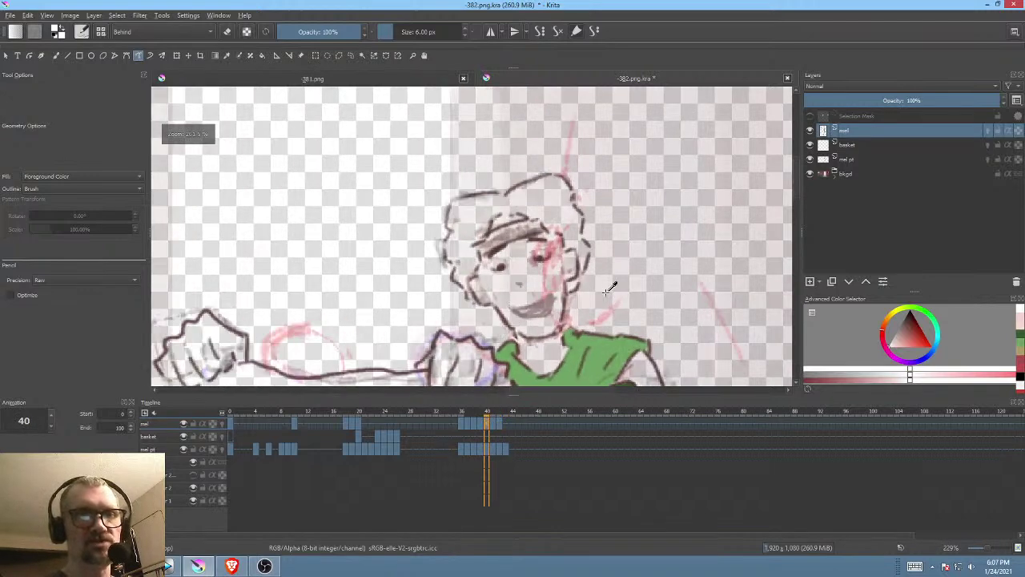
scroll(610, 274, "down", 1)
scroll(561, 178, "down", 1)
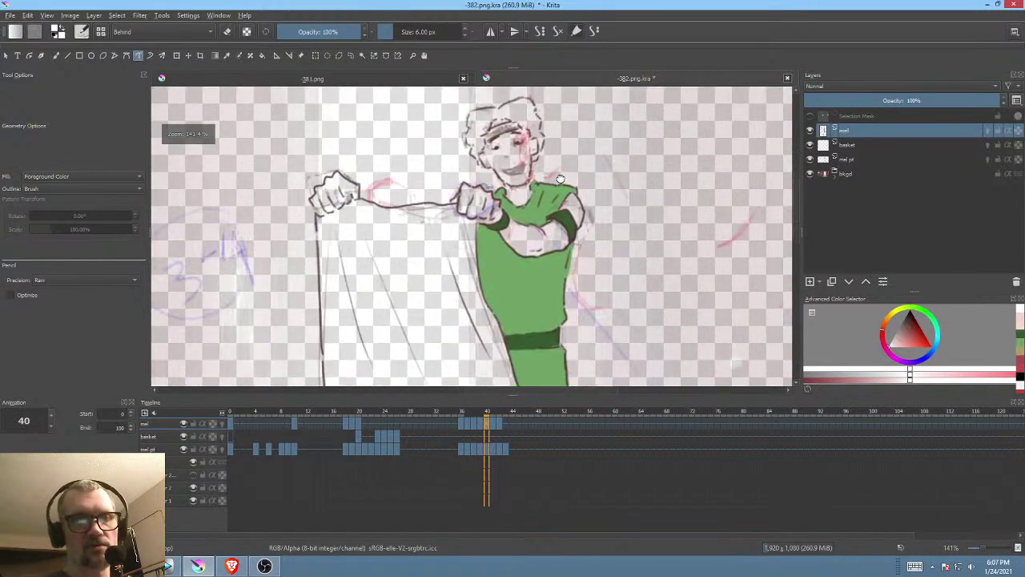
scroll(525, 286, "down", 3)
mouse_move(470, 418)
left_mouse_down()
mouse_move(507, 415)
mouse_move(463, 413)
mouse_move(498, 414)
mouse_move(471, 407)
mouse_move(481, 410)
left_mouse_up()
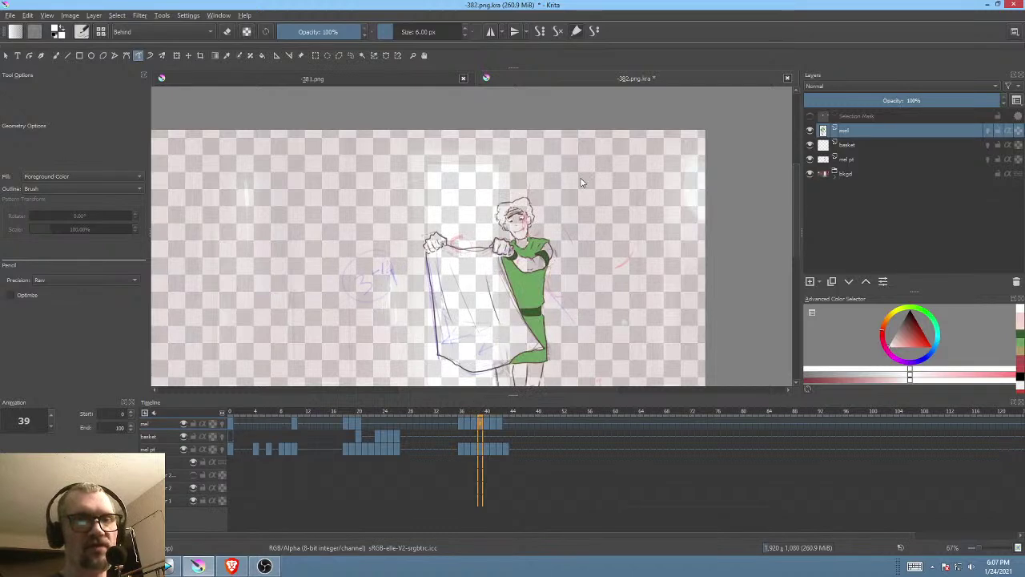
scroll(535, 220, "up", 7)
left_click_drag(535, 221, 595, 217)
scroll(595, 218, "down", 2)
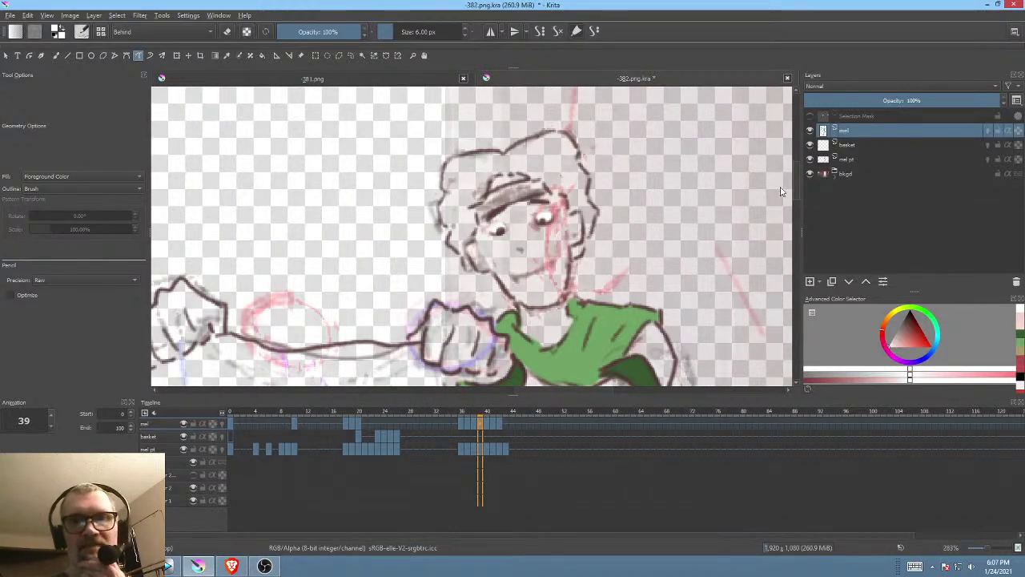
Step: Add a new paint layer directly below the mel layer, with a keyframe on frame 39
left_click(810, 282)
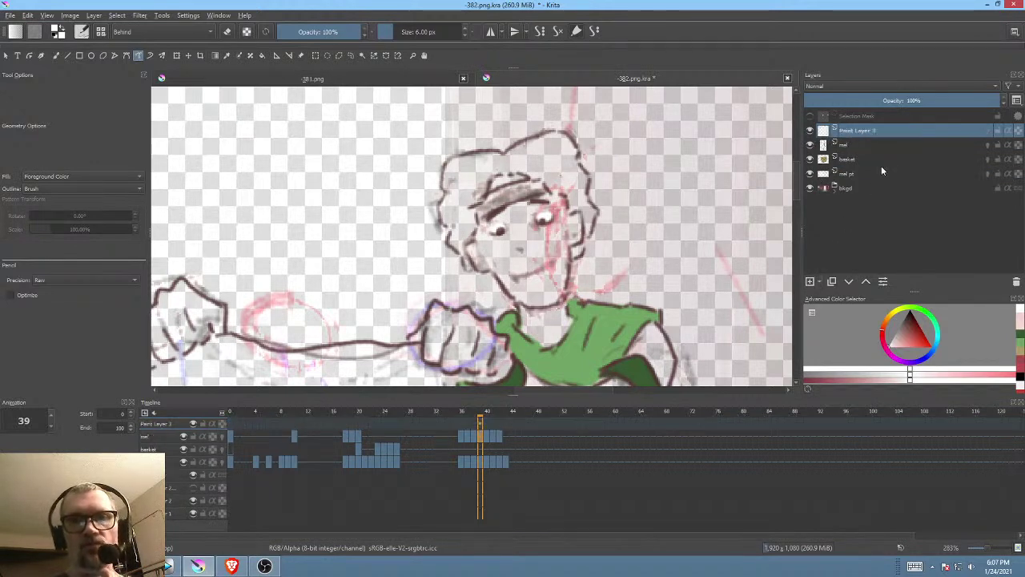
left_click(849, 283)
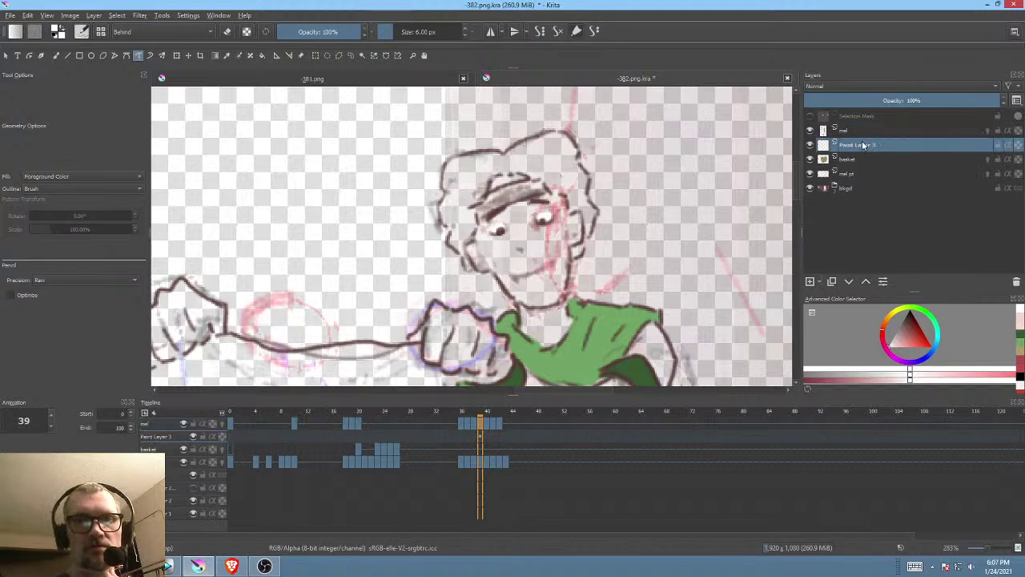
left_click(461, 418)
left_click_drag(463, 414, 483, 415)
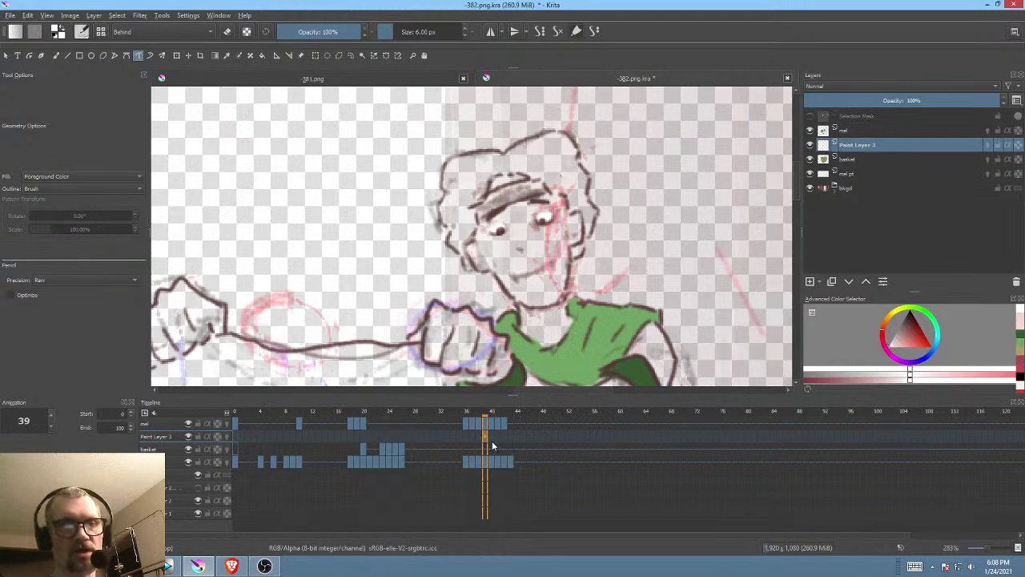
left_click_drag(527, 258, 569, 170)
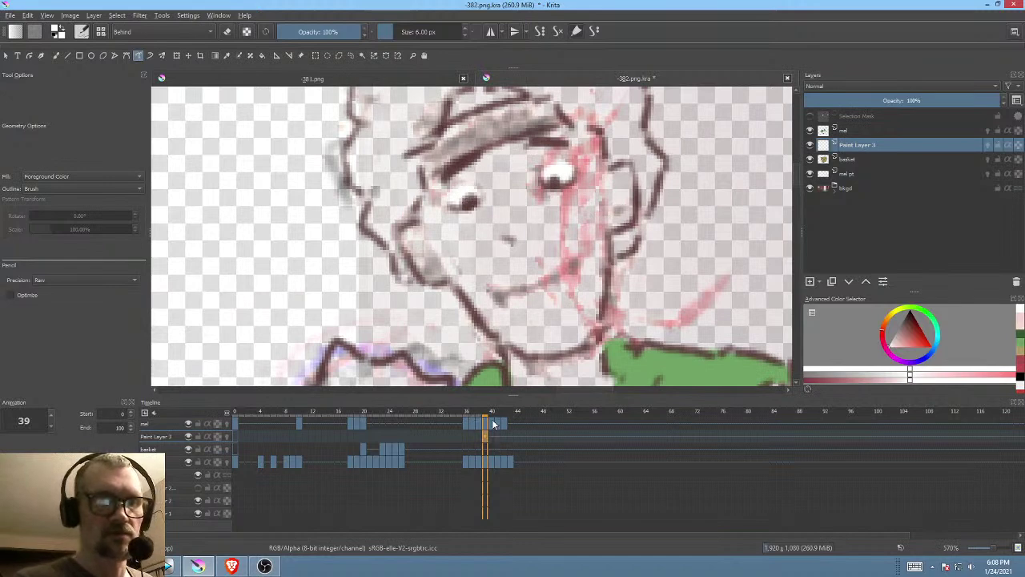
mouse_move(490, 411)
left_mouse_down()
mouse_move(511, 412)
mouse_move(485, 417)
left_mouse_up()
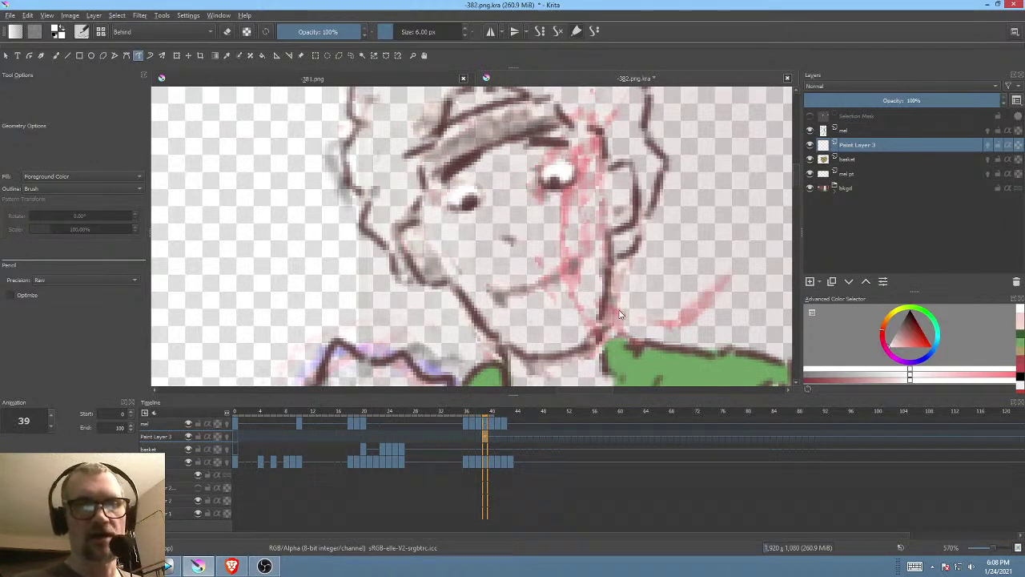
left_click(464, 435)
mouse_move(568, 343)
left_mouse_down()
mouse_move(602, 158)
mouse_move(592, 328)
mouse_move(544, 345)
mouse_move(499, 265)
left_mouse_up()
Step: Go to frame 0 and rename the new paint layer as clr
left_click(236, 419)
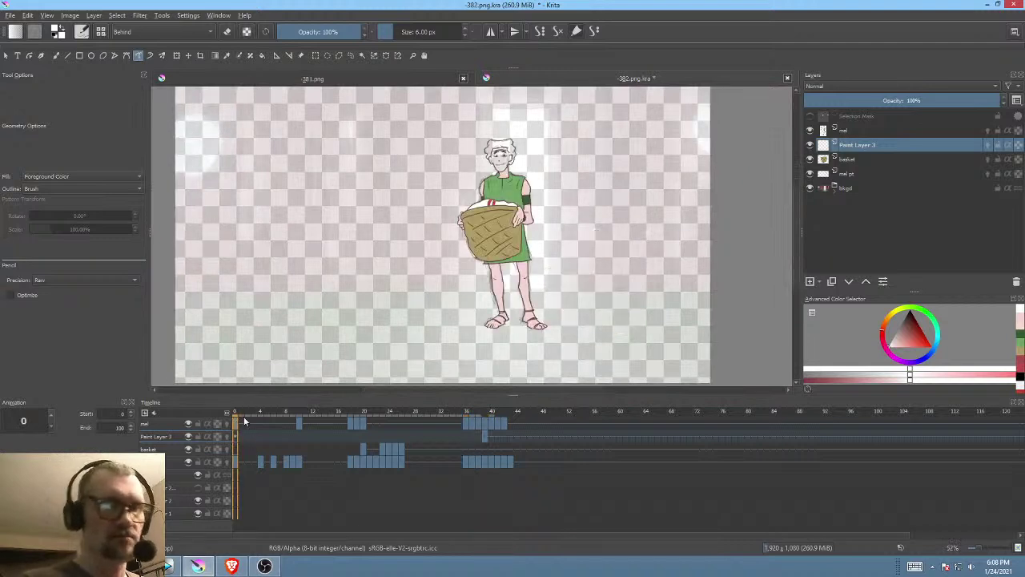
double_click(877, 145)
type("clr")
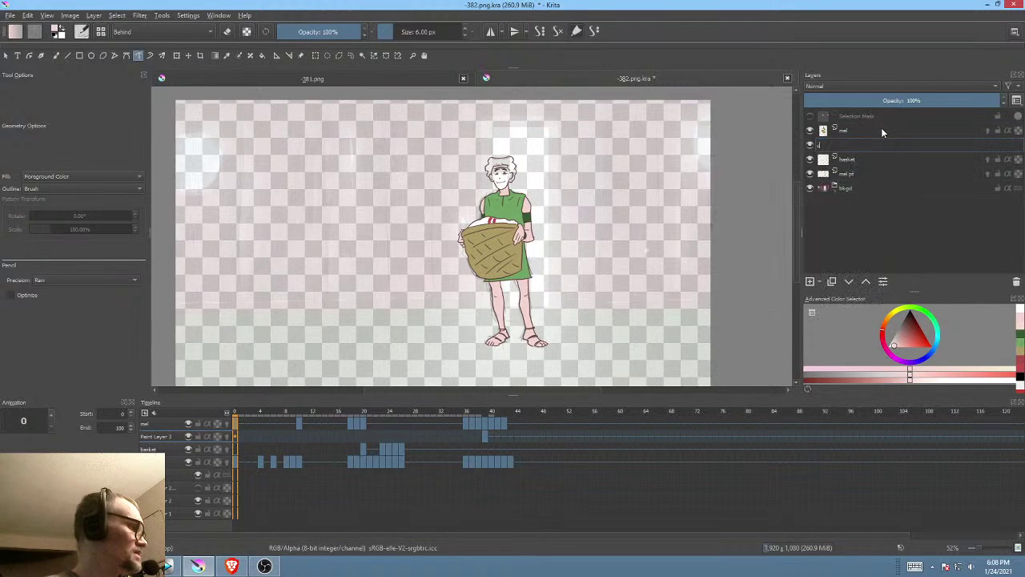
key("Return")
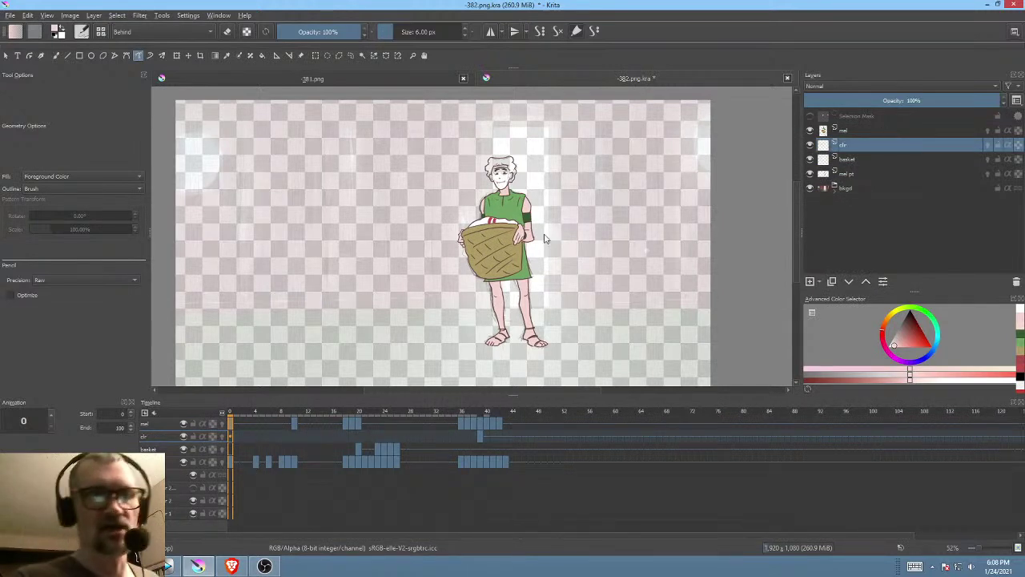
Step: Sample the dark green of the figure's armband on frame 0 as the foreground colour
scroll(550, 229, "up", 5)
left_click_drag(522, 199, 562, 327)
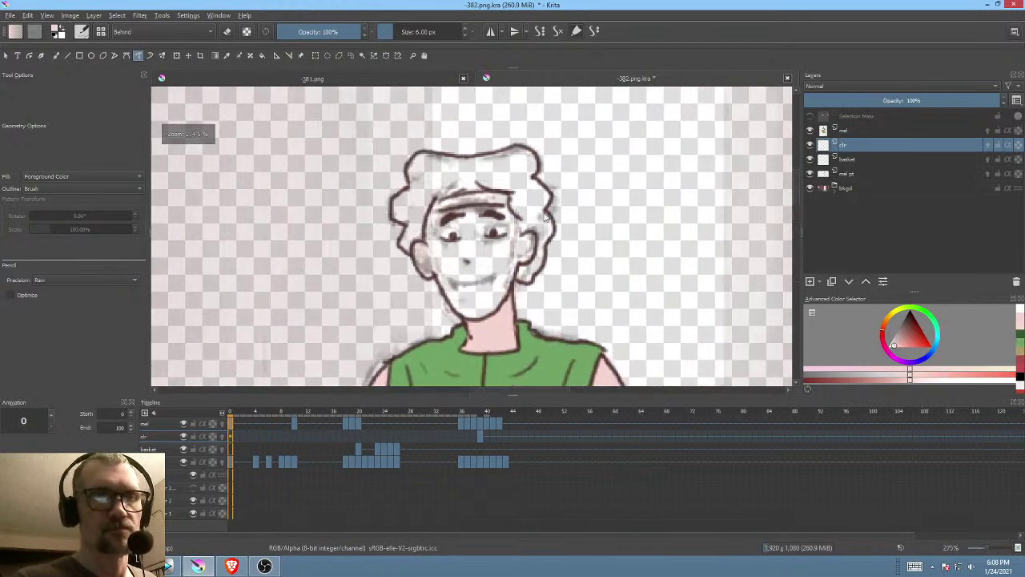
left_click_drag(462, 264, 517, 281)
left_click_drag(481, 378, 531, 268)
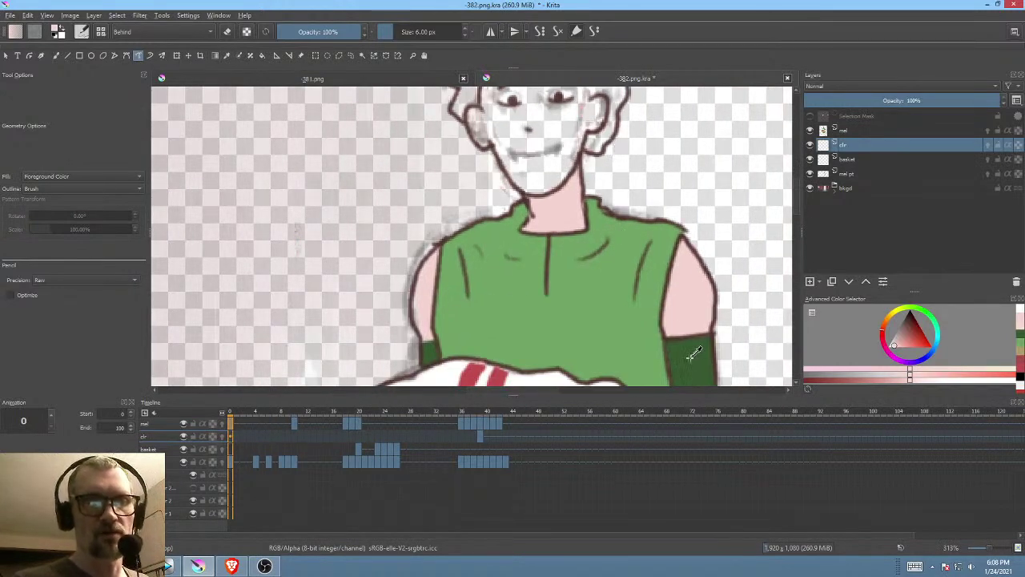
left_click(691, 358, "ctrl")
Step: Try filling the headband with dark green on the clr layer at frame 0, and undo the fill
left_click_drag(546, 165, 506, 282)
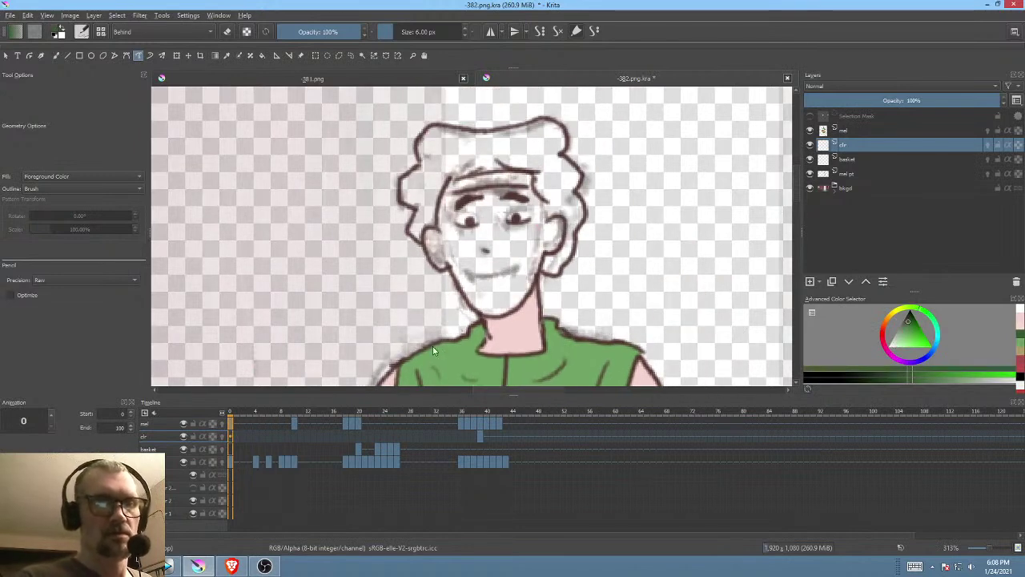
mouse_move(528, 178)
left_mouse_down()
mouse_move(441, 192)
mouse_move(538, 179)
left_mouse_up()
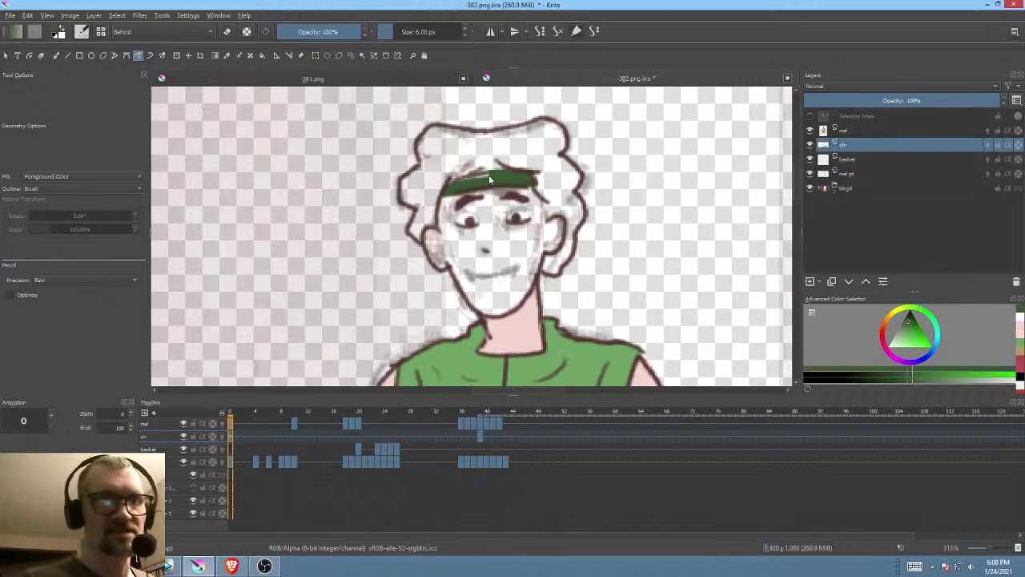
left_click(295, 418)
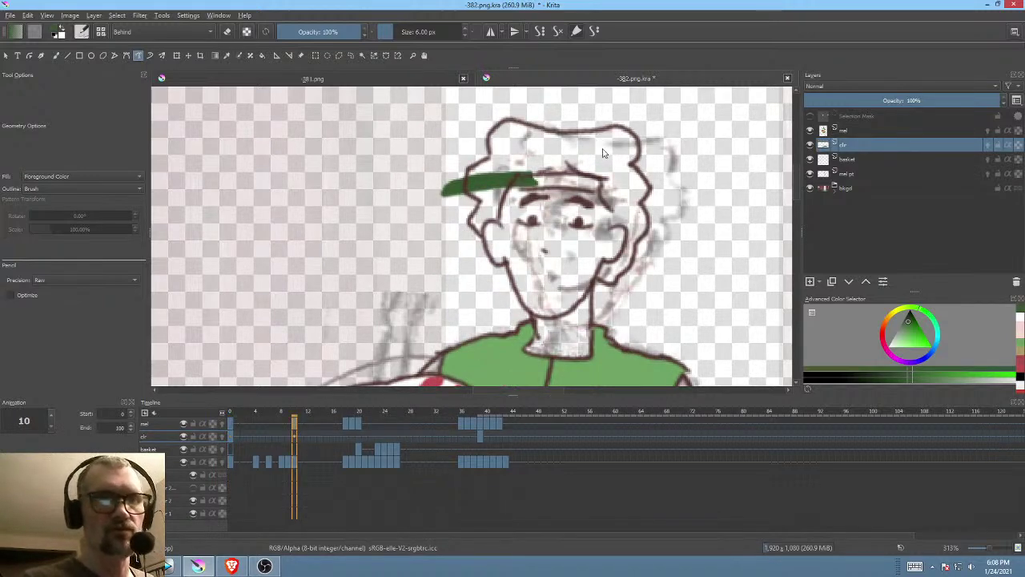
key("ctrl+z")
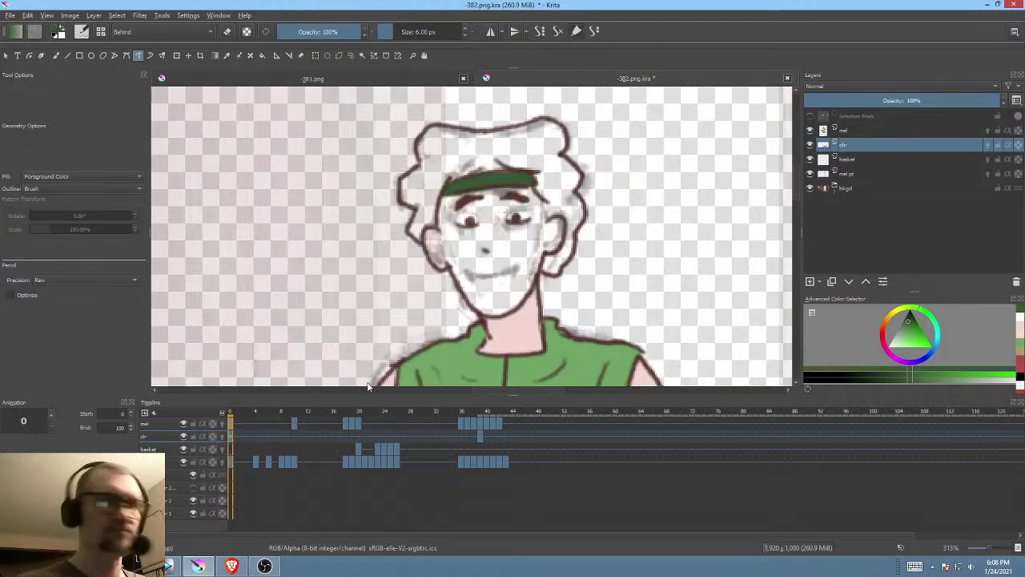
key("ctrl+z")
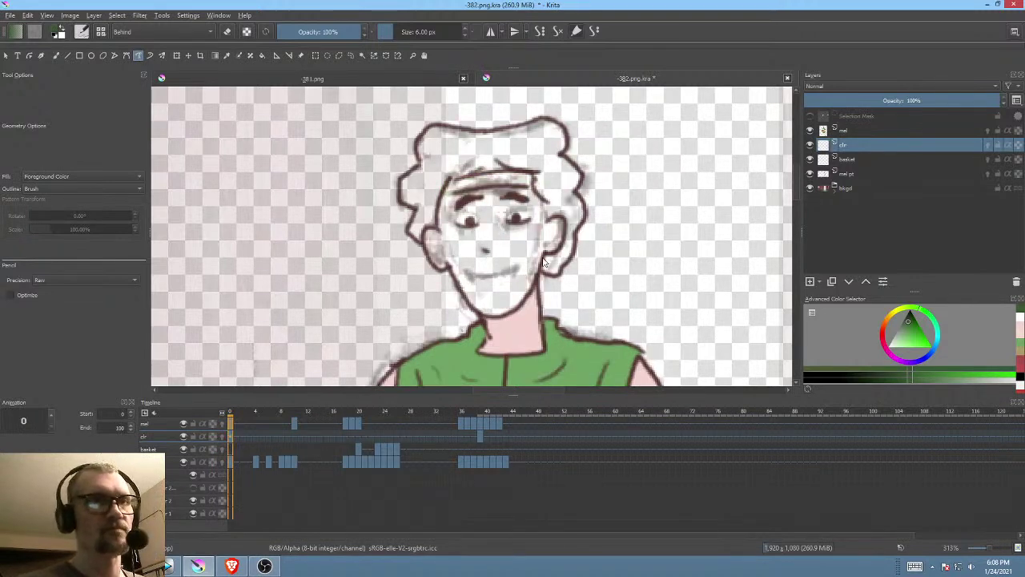
Step: On the mel layer, fill the headband with dark green on frames 0 and 10
left_click(849, 130)
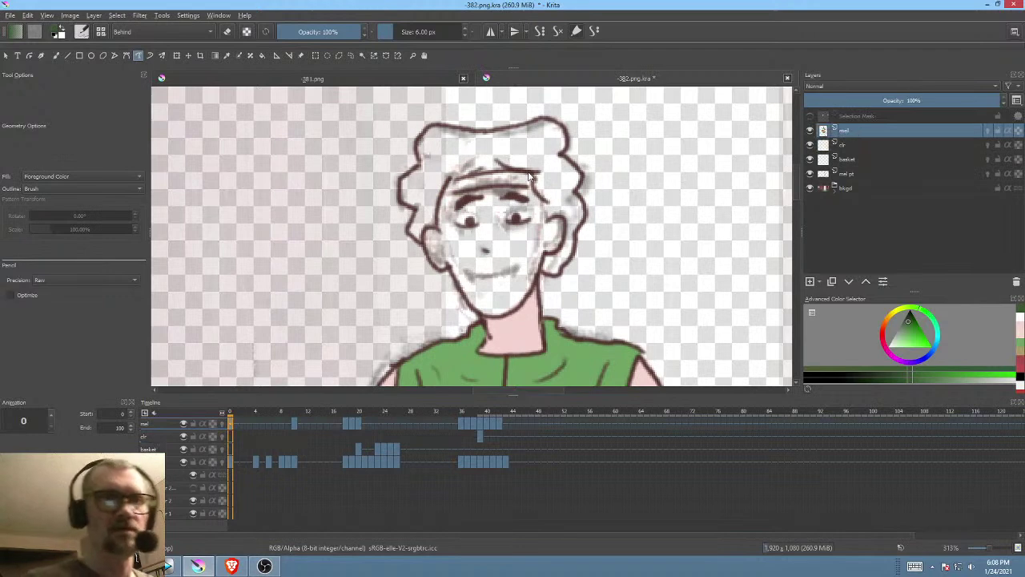
mouse_move(529, 172)
left_mouse_down()
mouse_move(450, 188)
mouse_move(535, 180)
left_mouse_up()
left_click(294, 423)
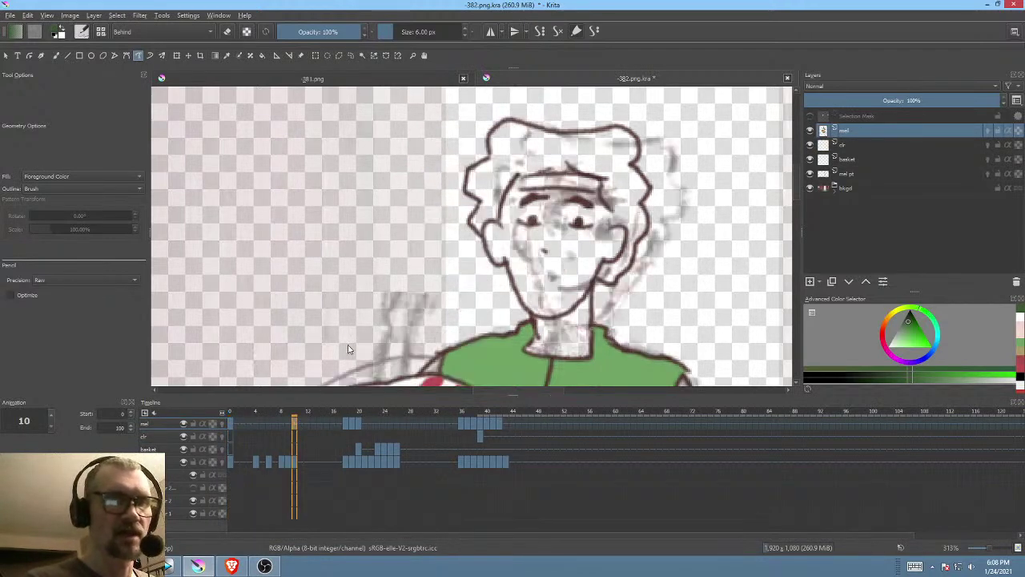
mouse_move(602, 184)
left_mouse_down()
mouse_move(527, 179)
mouse_move(513, 191)
mouse_move(606, 188)
mouse_move(609, 176)
mouse_move(540, 178)
mouse_move(597, 186)
mouse_move(615, 176)
left_mouse_up()
Step: Fill the figure's headband with dark green on frames 18 and 19 of the mel layer
left_click(346, 422)
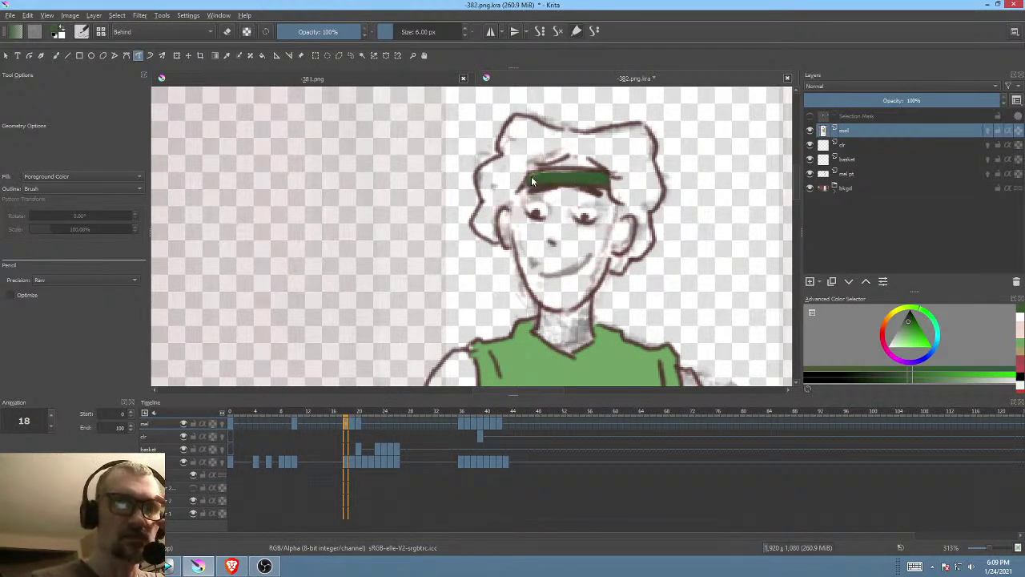
left_click(352, 422)
left_click_drag(668, 209, 352, 249)
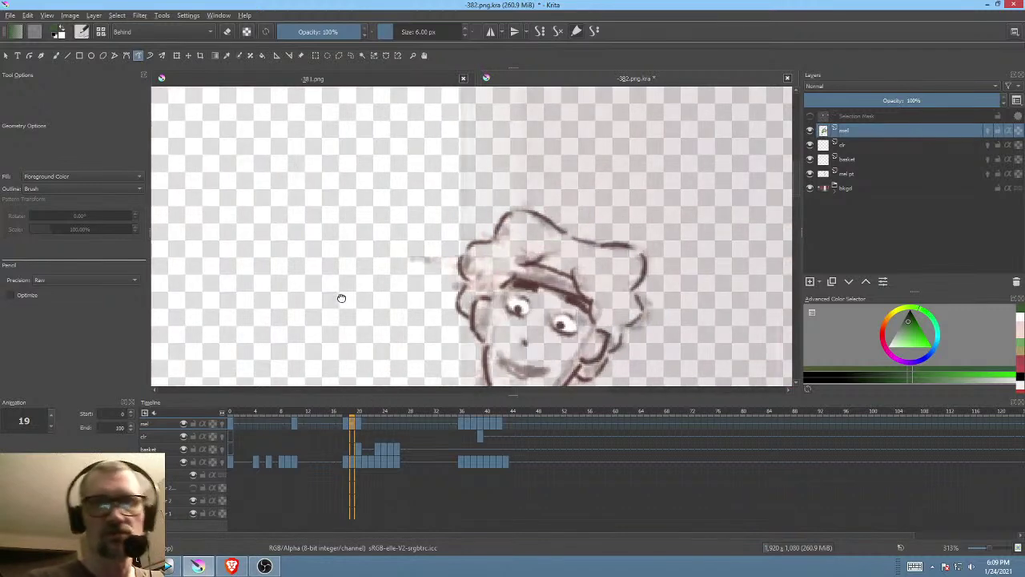
mouse_move(537, 271)
left_mouse_down()
mouse_move(518, 282)
mouse_move(574, 295)
mouse_move(581, 271)
left_mouse_up()
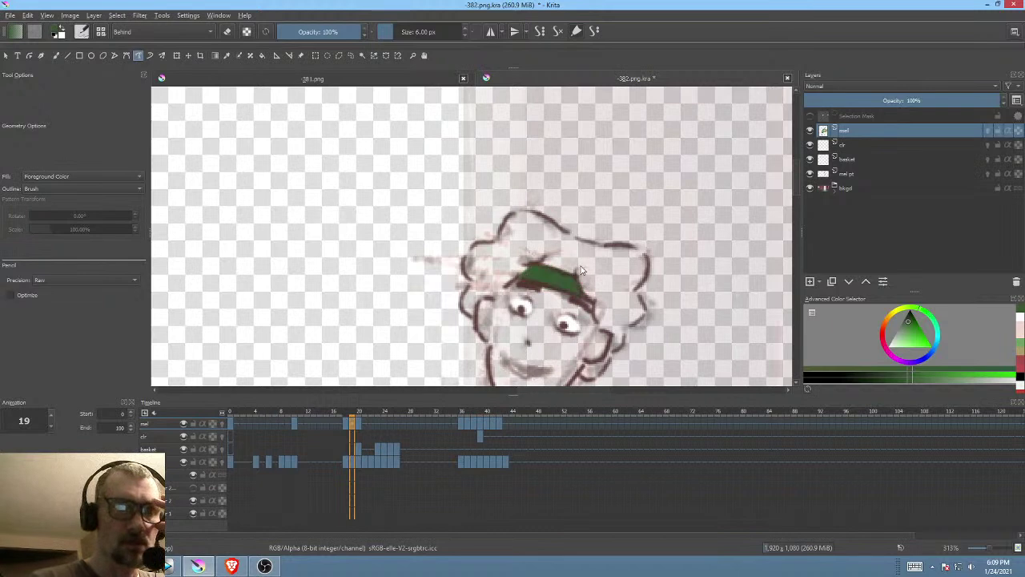
Step: Fill the figure's headband with dark green on frames 20 and 36 of the mel layer
left_click(357, 421)
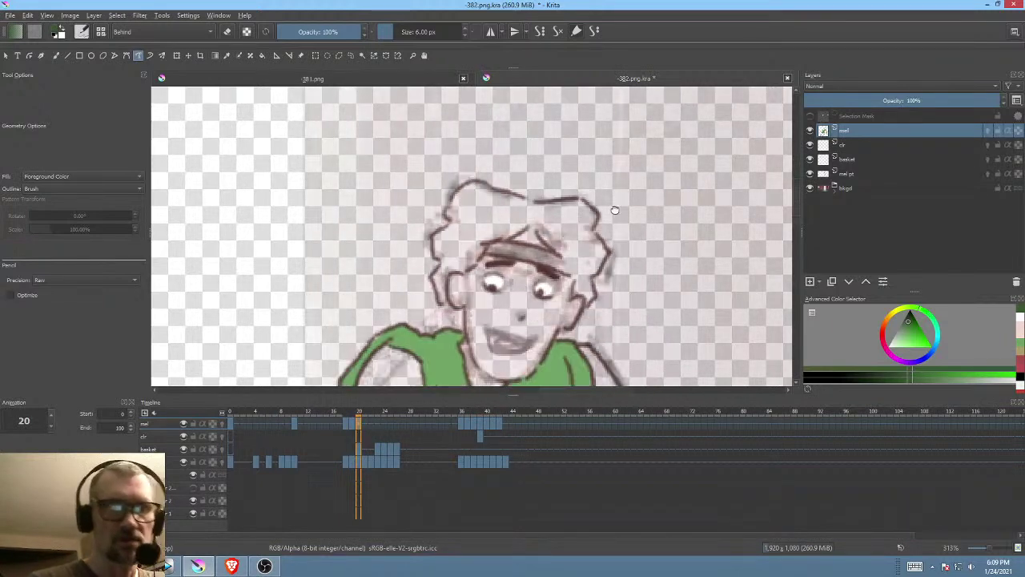
mouse_move(559, 244)
left_mouse_down()
mouse_move(511, 234)
mouse_move(549, 254)
mouse_move(559, 237)
left_mouse_up()
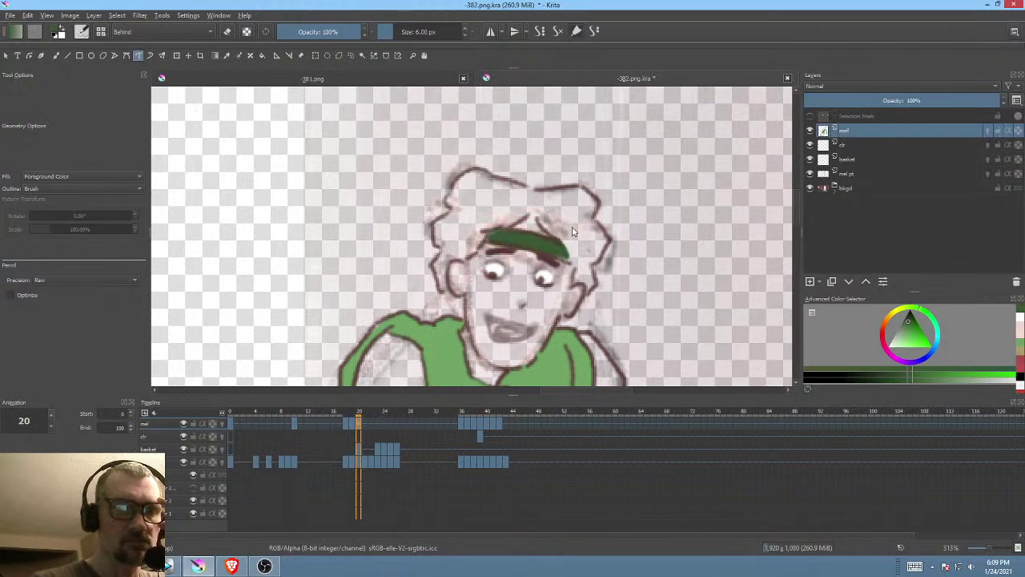
left_click(461, 422)
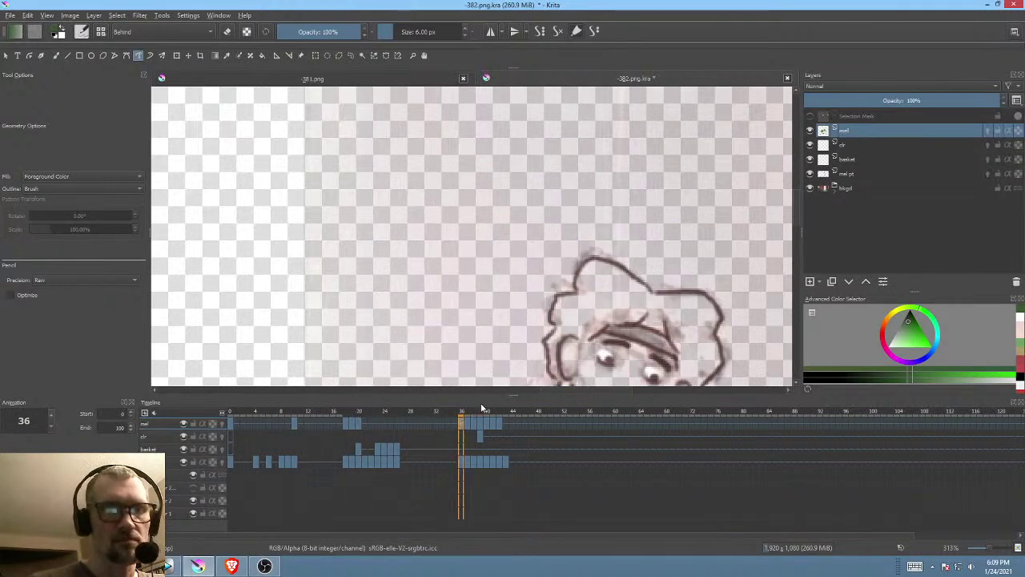
mouse_move(563, 240)
left_mouse_down()
mouse_move(534, 233)
mouse_move(564, 258)
left_mouse_up()
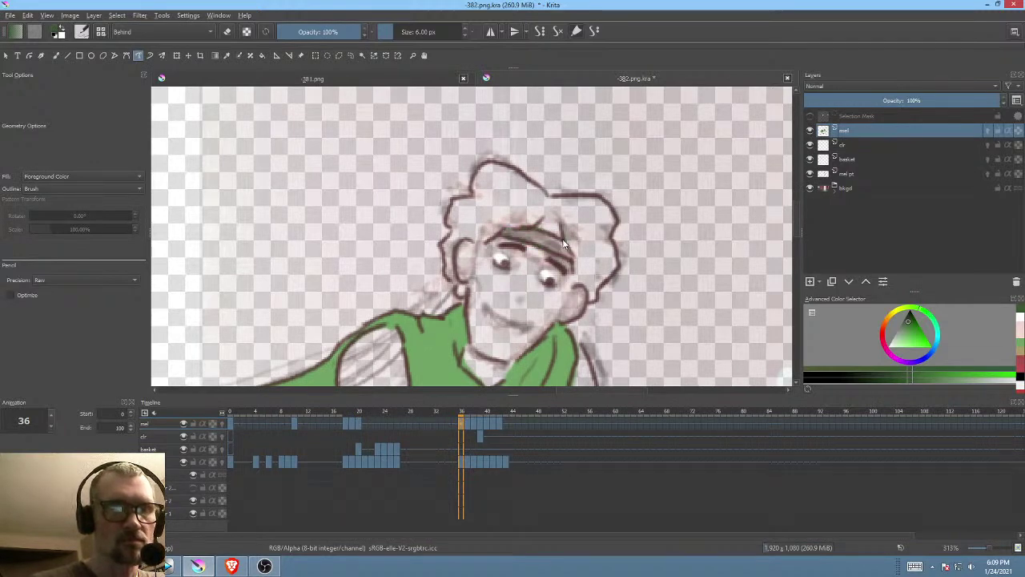
Step: Fill the tilted figure's headband with dark green on frame 37 of the mel layer
left_click(467, 423)
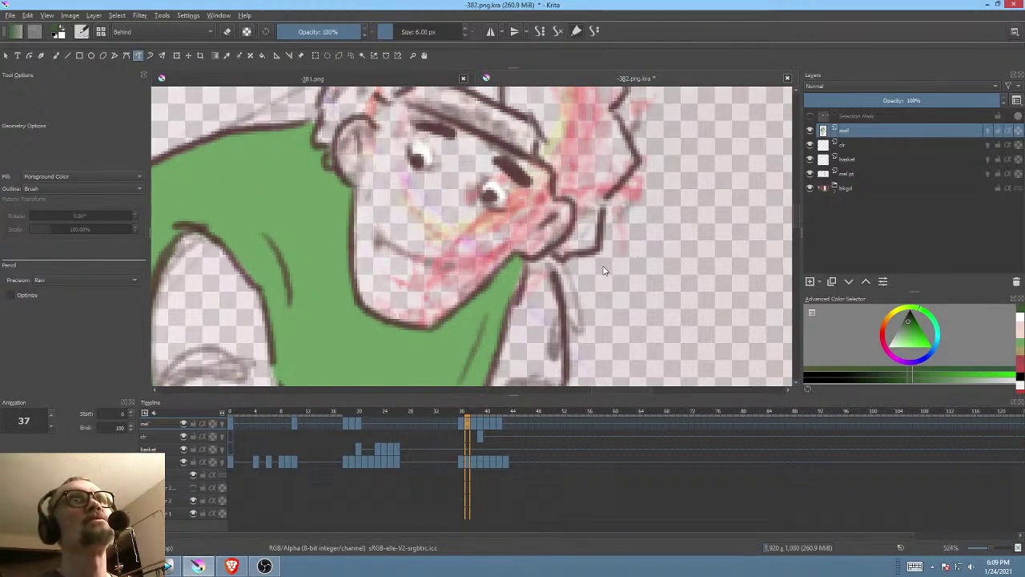
mouse_move(571, 285)
left_mouse_down()
mouse_move(572, 336)
mouse_move(586, 278)
left_mouse_up()
left_click_drag(561, 216, 571, 323)
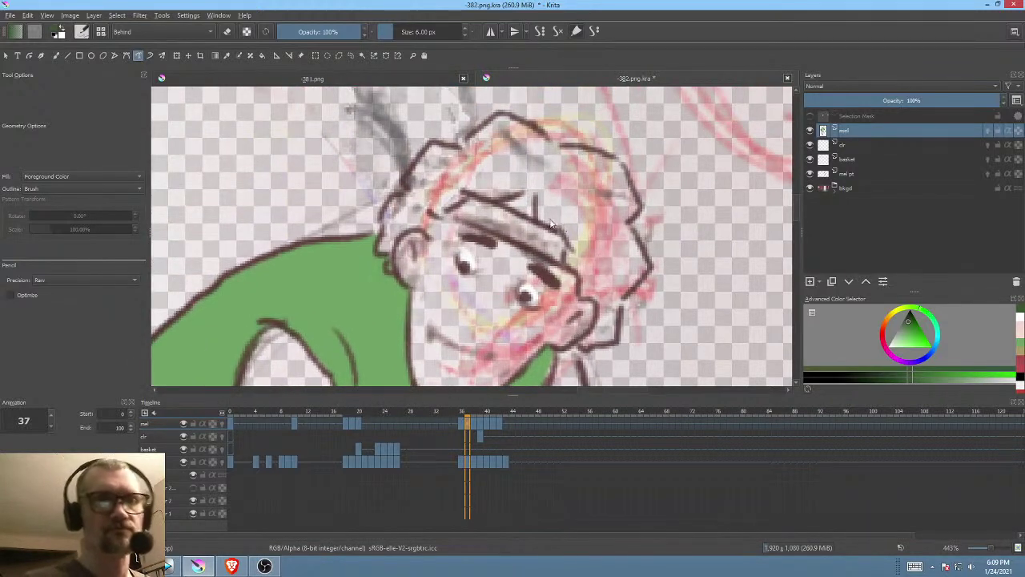
mouse_move(559, 238)
left_mouse_down()
mouse_move(480, 201)
mouse_move(456, 210)
mouse_move(482, 233)
mouse_move(557, 245)
left_mouse_up()
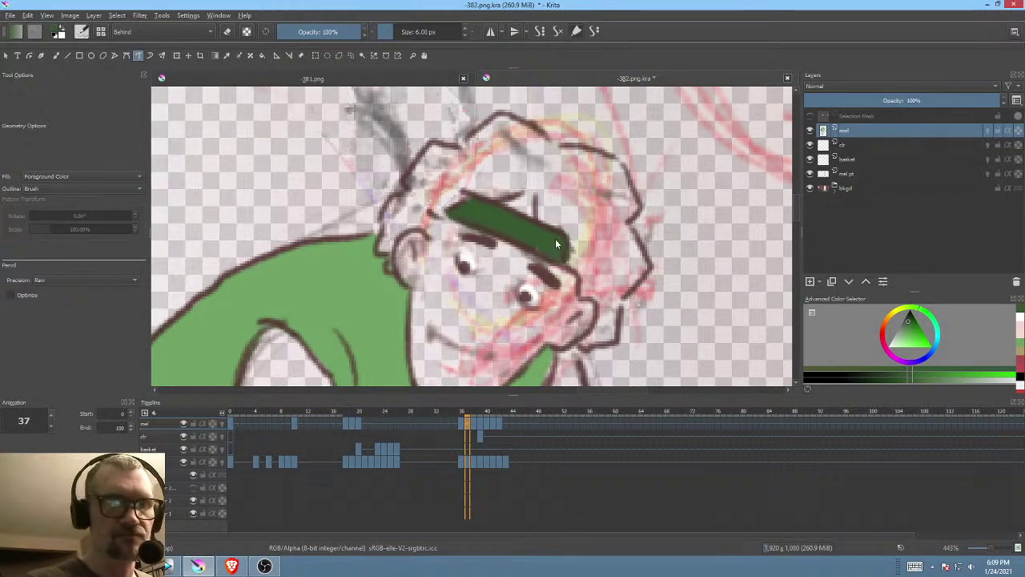
Step: Fill the headband above the eyebrows with dark green on frame 38 of the mel layer
left_click(475, 425)
mouse_move(439, 225)
left_mouse_down()
mouse_move(449, 265)
mouse_move(565, 464)
left_mouse_up()
left_click_drag(512, 156, 500, 314)
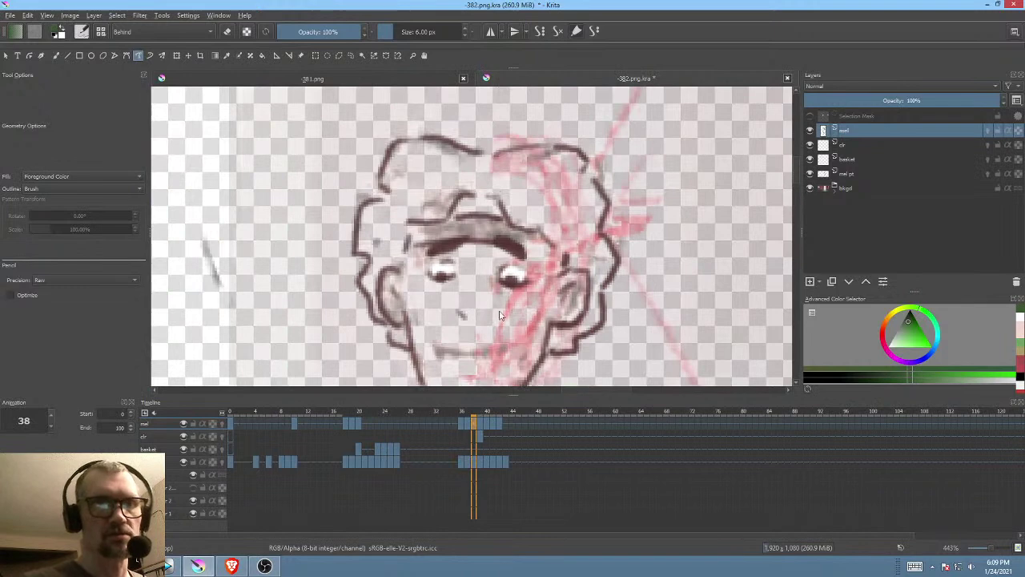
left_click(481, 422)
left_click(474, 424)
mouse_move(508, 227)
left_mouse_down()
mouse_move(437, 226)
mouse_move(407, 245)
mouse_move(538, 253)
mouse_move(555, 237)
left_mouse_up()
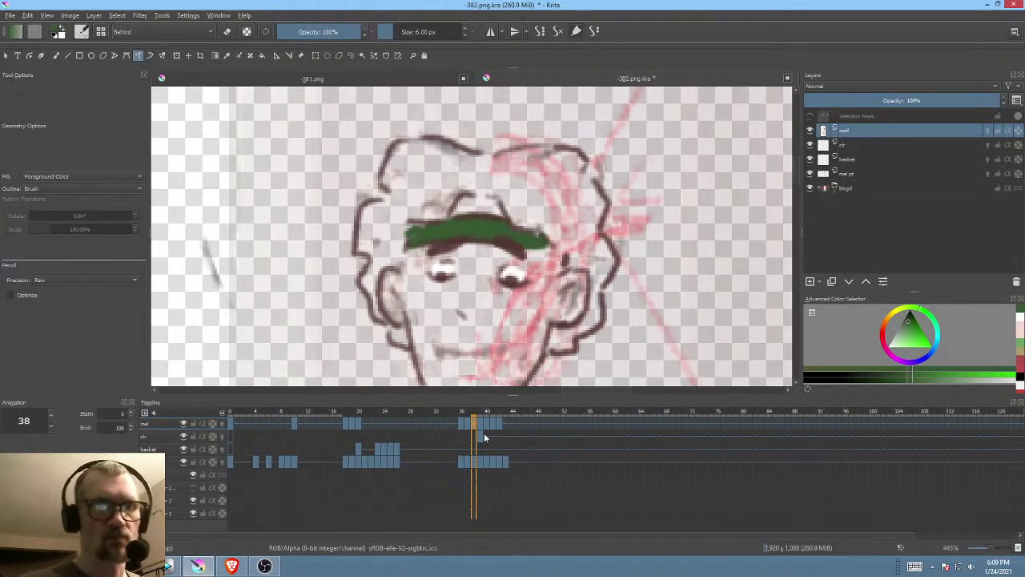
Step: Fill the headband with dark green on frame 39, working on the clr layer
key("period")
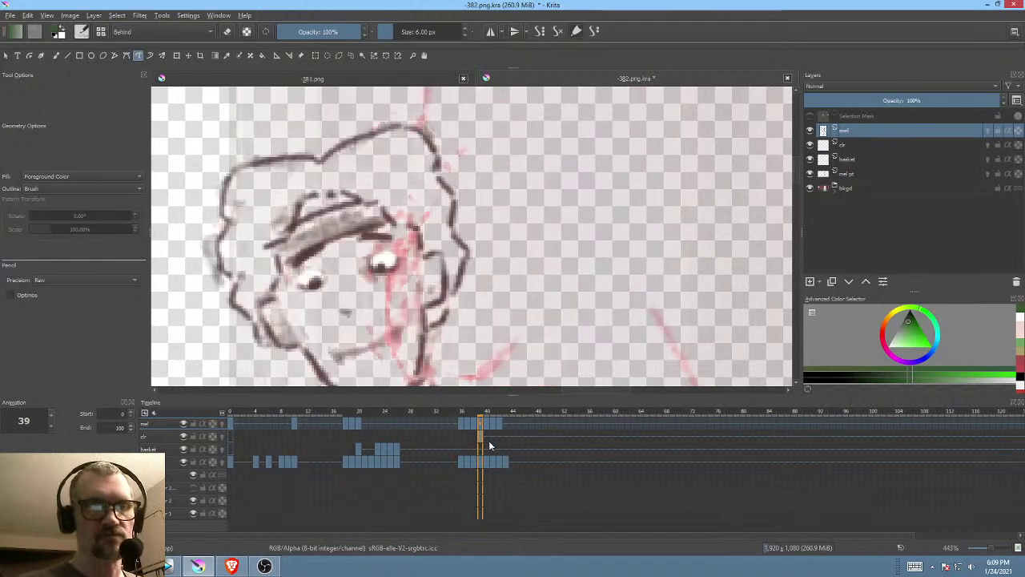
left_click(855, 148)
mouse_move(377, 205)
left_mouse_down()
mouse_move(305, 232)
mouse_move(280, 268)
mouse_move(386, 218)
mouse_move(393, 201)
left_mouse_up()
mouse_move(501, 412)
left_mouse_down()
mouse_move(437, 423)
mouse_move(489, 425)
left_mouse_up()
scroll(573, 244, "down", 3)
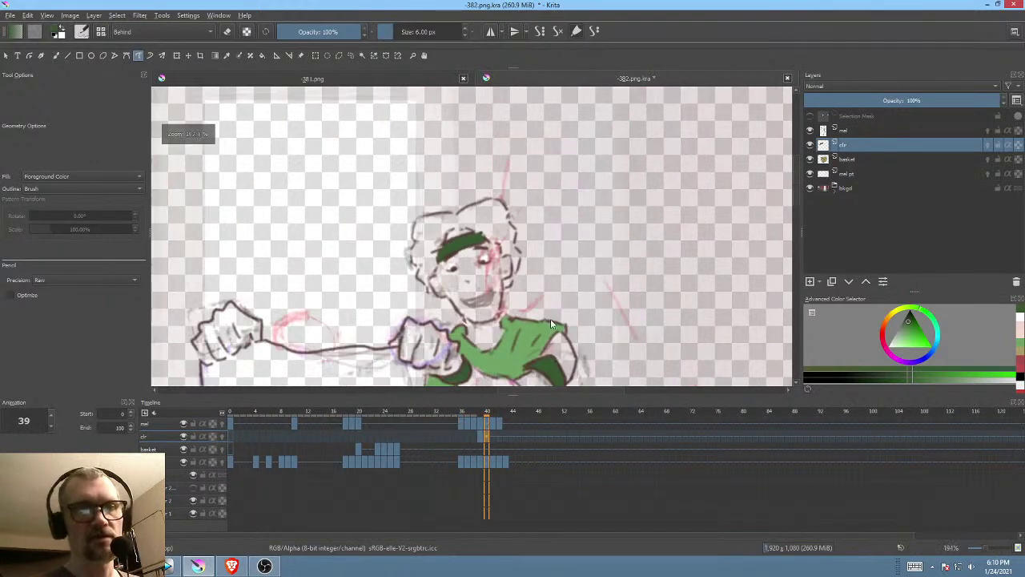
Step: Sample the pale pink skin tone of the figure's upper arm on frame 0 as the foreground colour
left_click_drag(602, 274, 598, 188)
left_click(232, 421)
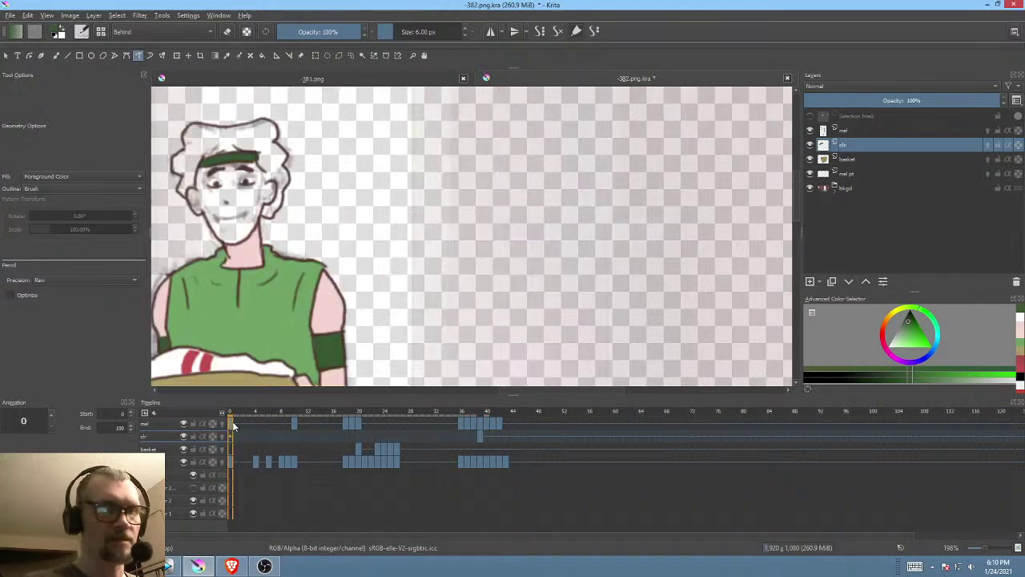
left_click_drag(345, 293, 390, 292)
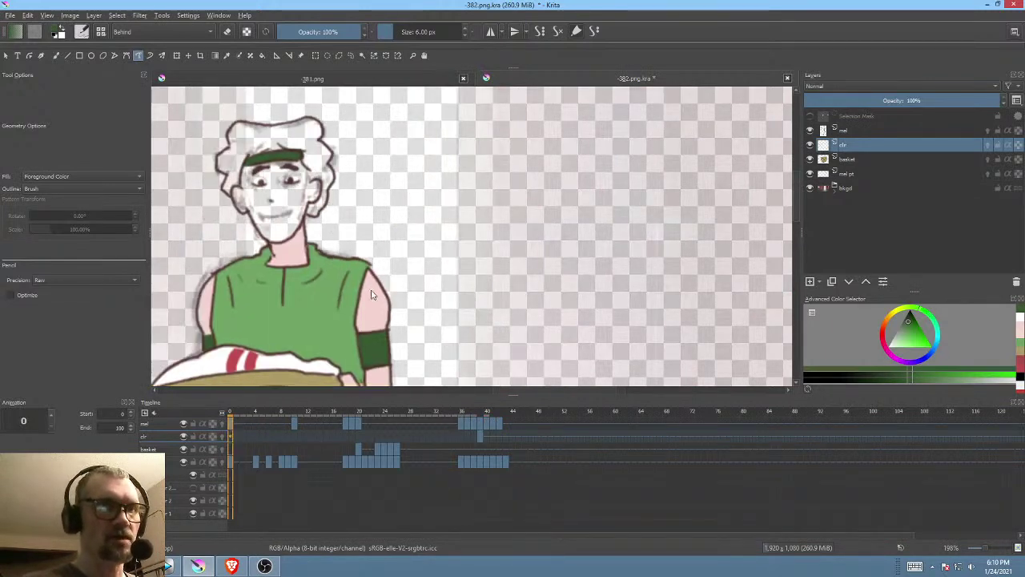
left_click(376, 305, "ctrl")
Step: Try filling the forehead patch above the headband with pale pink on the clr layer at frames 0 and 39
left_click_drag(364, 226, 444, 296)
left_click_drag(375, 280, 423, 227)
mouse_move(365, 207)
left_mouse_down()
mouse_move(341, 196)
mouse_move(331, 211)
left_mouse_up()
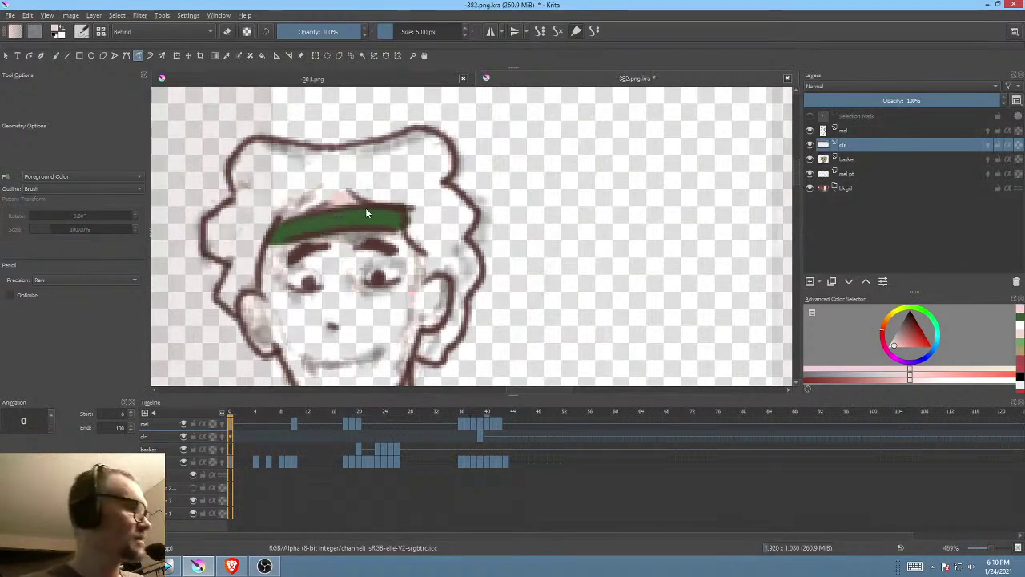
key("period")
left_click_drag(557, 278, 337, 336)
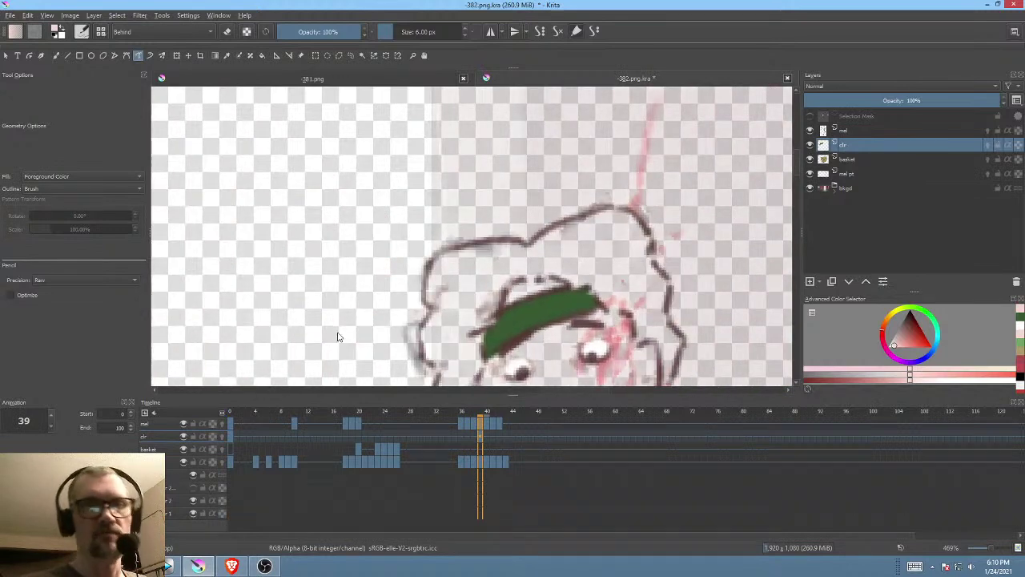
left_click_drag(510, 311, 519, 292)
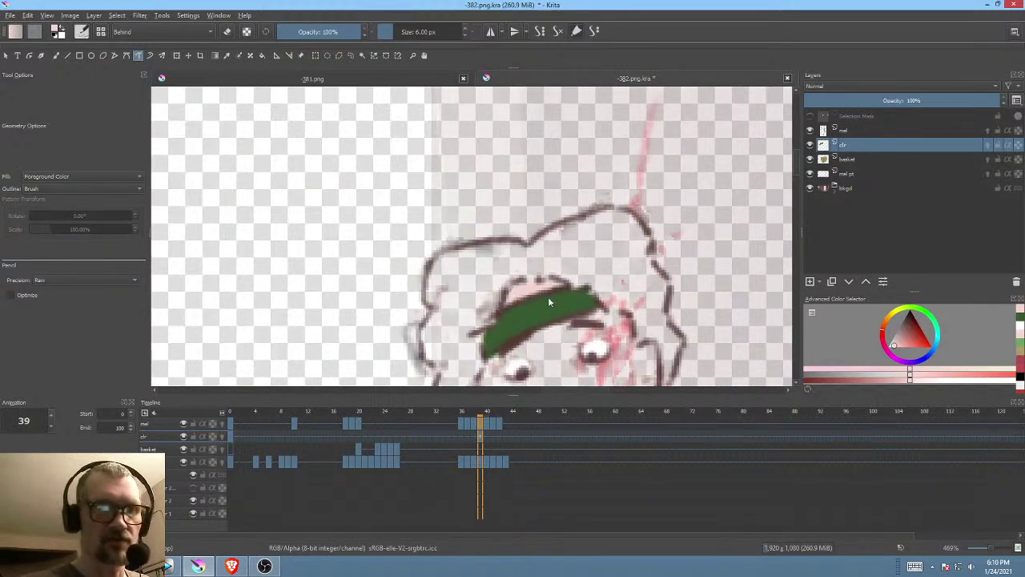
left_click_drag(635, 319, 515, 242)
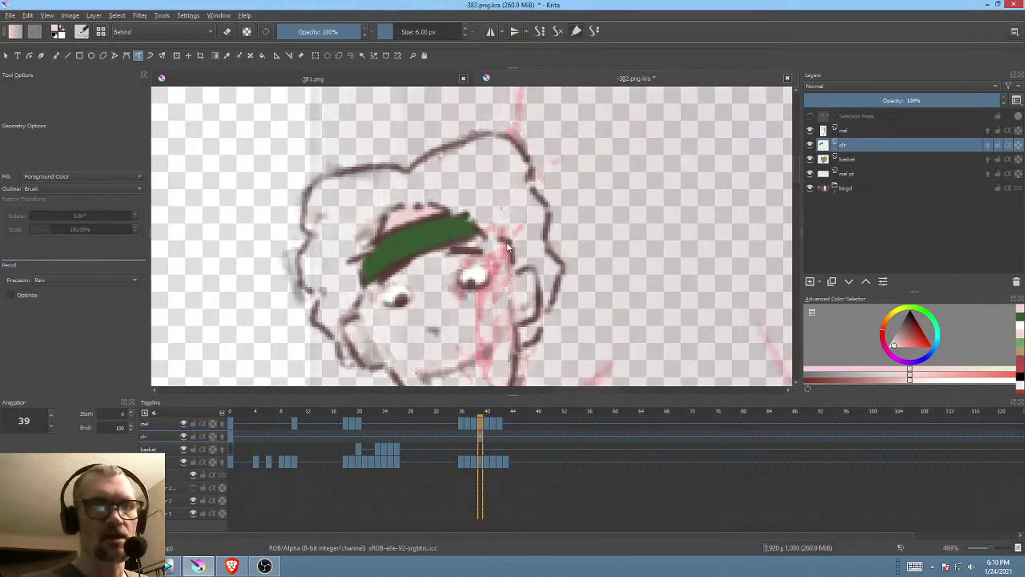
key("Home")
left_click(485, 429)
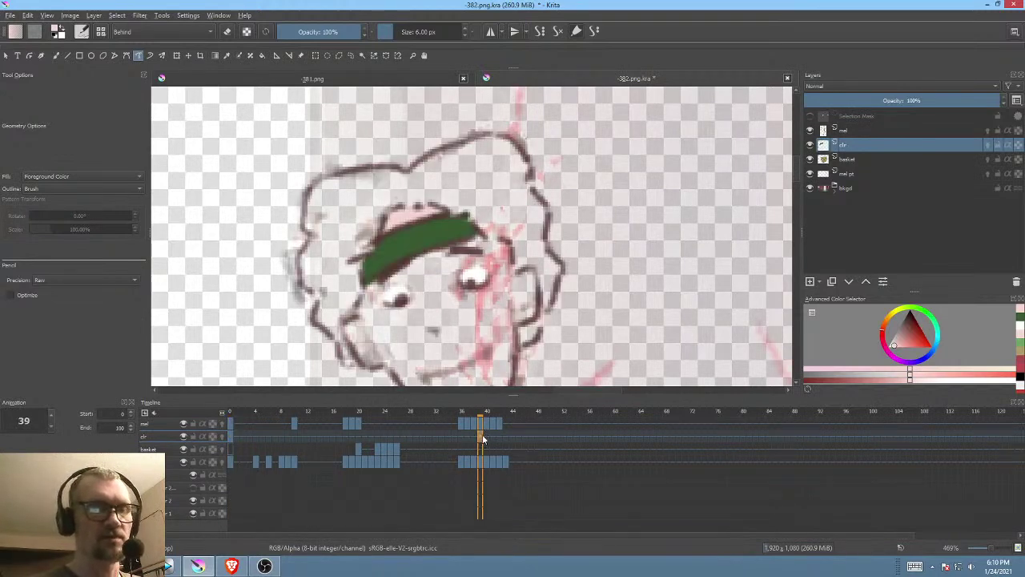
key("Home")
key("space")
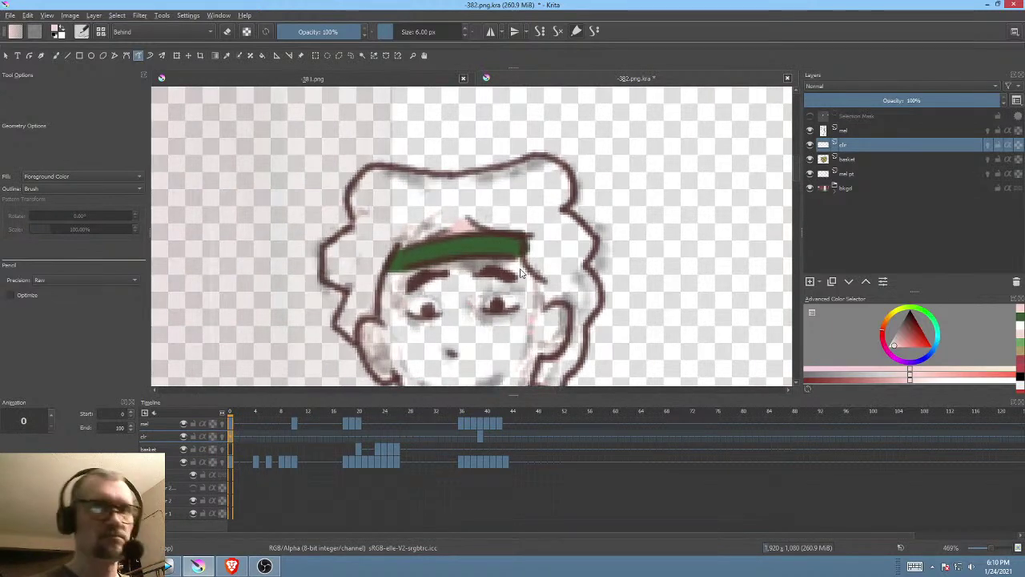
key("space")
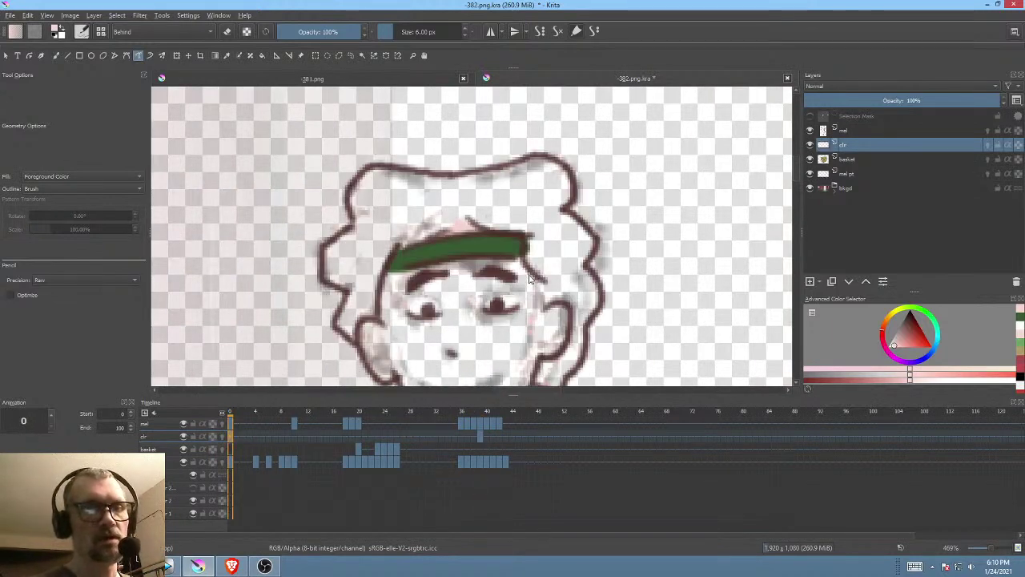
Step: On the mel layer, fill the forehead patch above the headband with pale pink on frames 0, 10 and 18
left_click(865, 130)
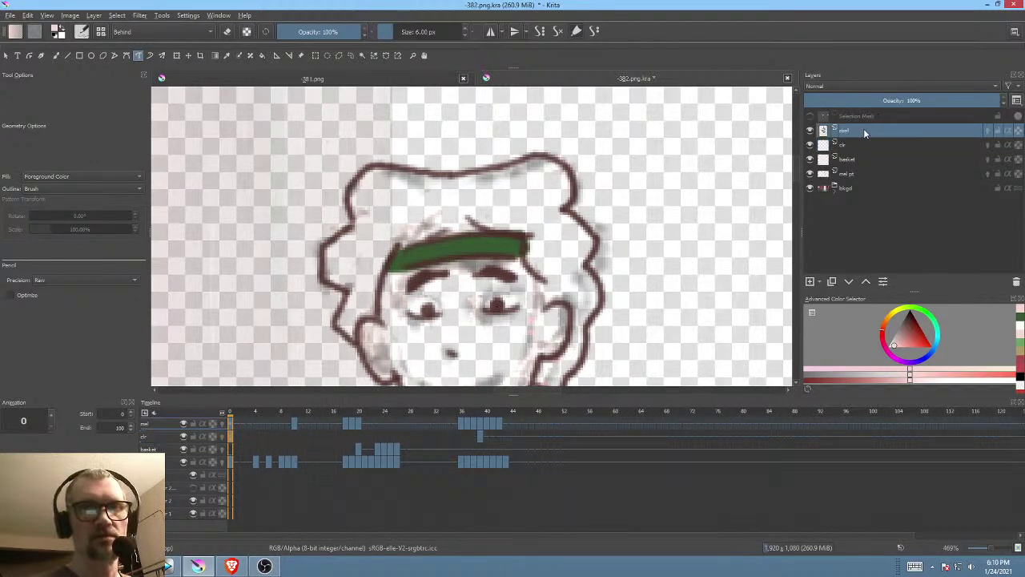
left_click_drag(421, 240, 466, 229)
left_click_drag(555, 281, 542, 217)
left_click_drag(411, 346, 417, 372)
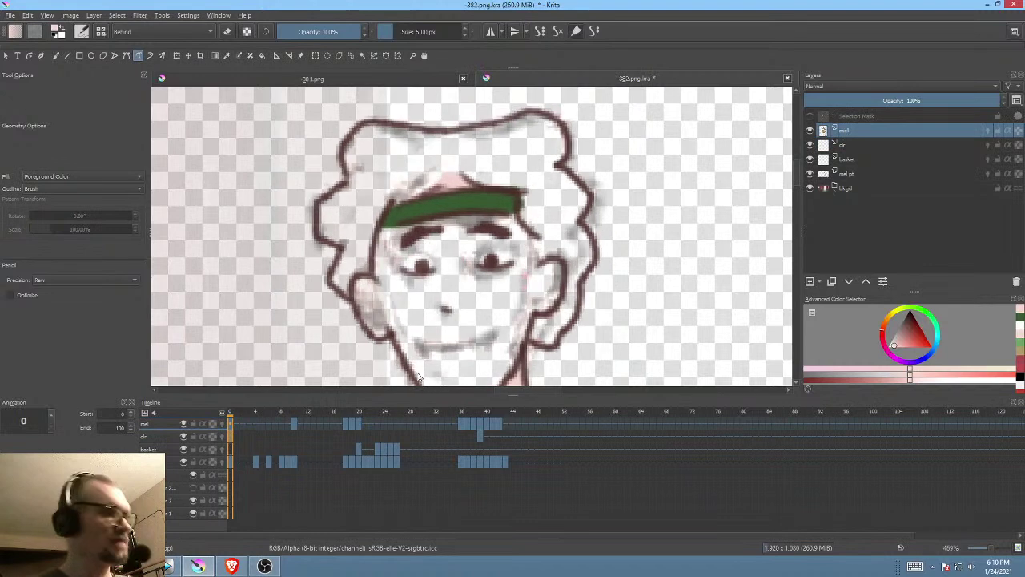
key("period")
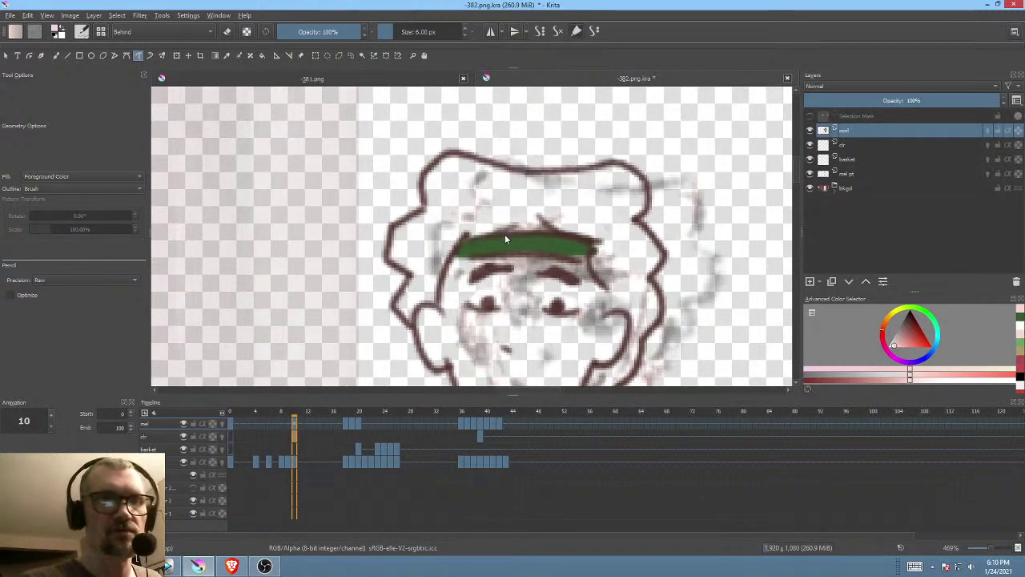
key("period")
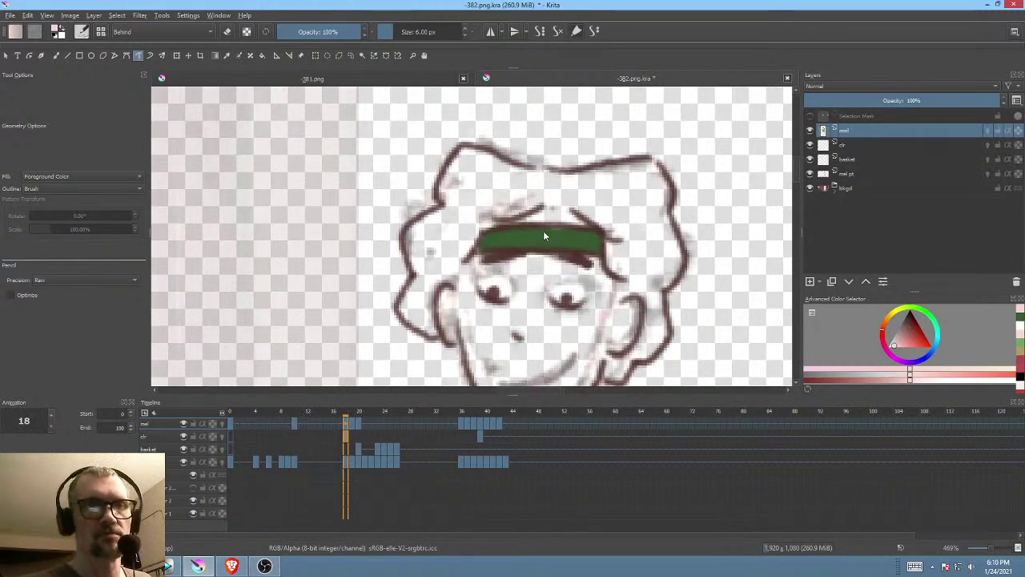
Step: Fill the forehead above the headband with the skin tone on frames 19 and 20 of the mel layer
key("period")
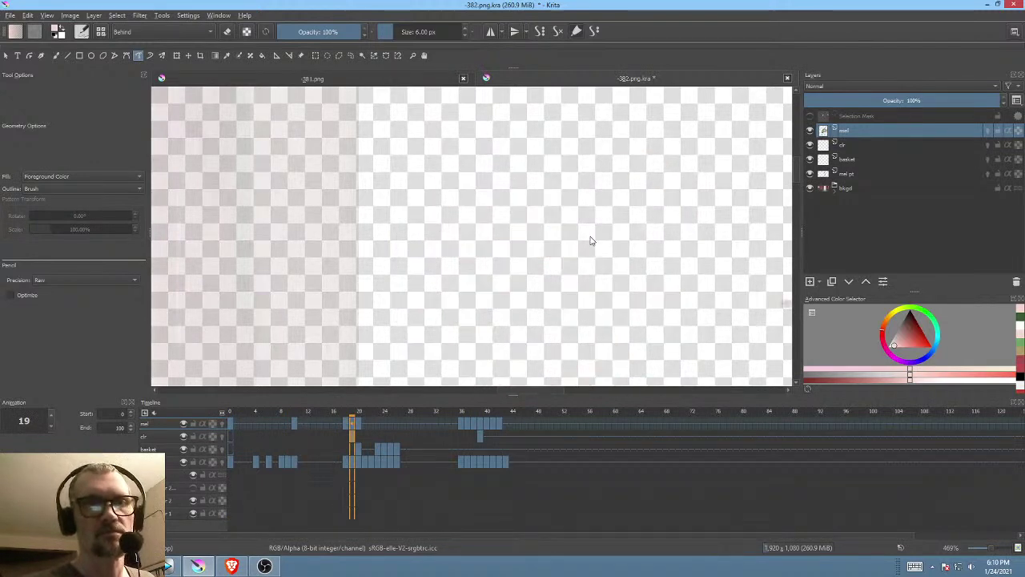
left_click_drag(573, 276, 485, 167)
left_click_drag(596, 230, 531, 206)
mouse_move(593, 265)
left_mouse_down()
mouse_move(616, 239)
mouse_move(490, 199)
left_mouse_up()
key("Right")
mouse_move(639, 252)
left_mouse_down()
mouse_move(520, 168)
mouse_move(471, 92)
left_mouse_up()
left_click_drag(581, 273, 576, 230)
left_click_drag(531, 278, 604, 236)
Step: Fill the forehead above the headband with the skin tone on frames 36, 37 and 38 of the mel layer
key("Right")
left_click_drag(641, 318, 487, 221)
mouse_move(591, 236)
left_mouse_down()
mouse_move(531, 262)
mouse_move(540, 275)
left_mouse_up()
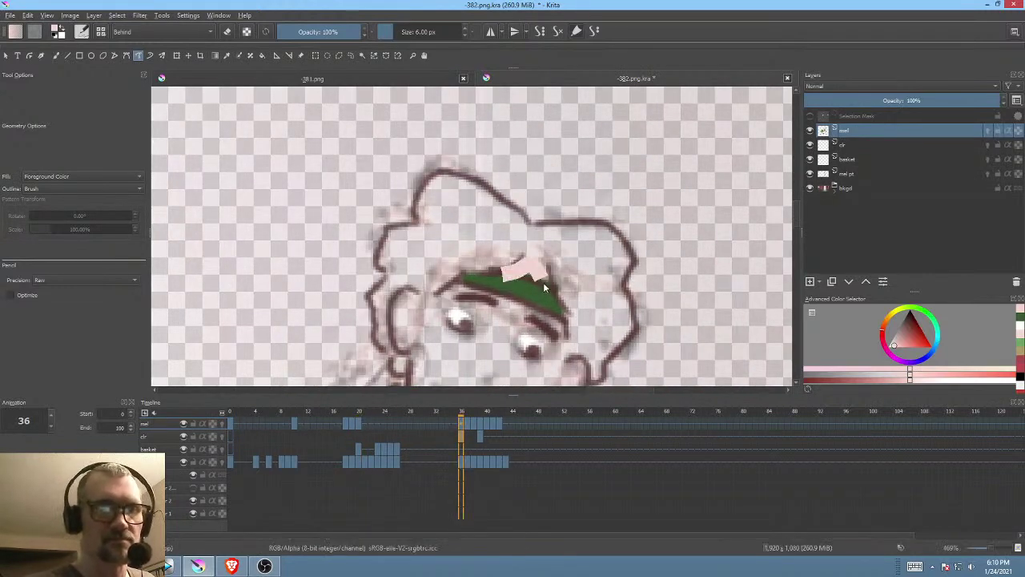
key("period")
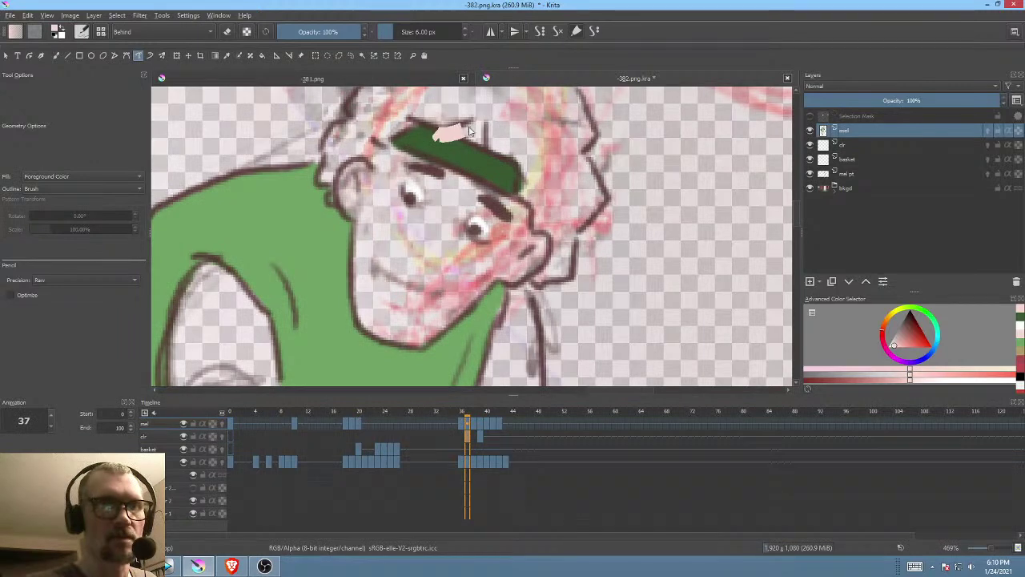
key("period")
scroll(429, 191, "up", 10)
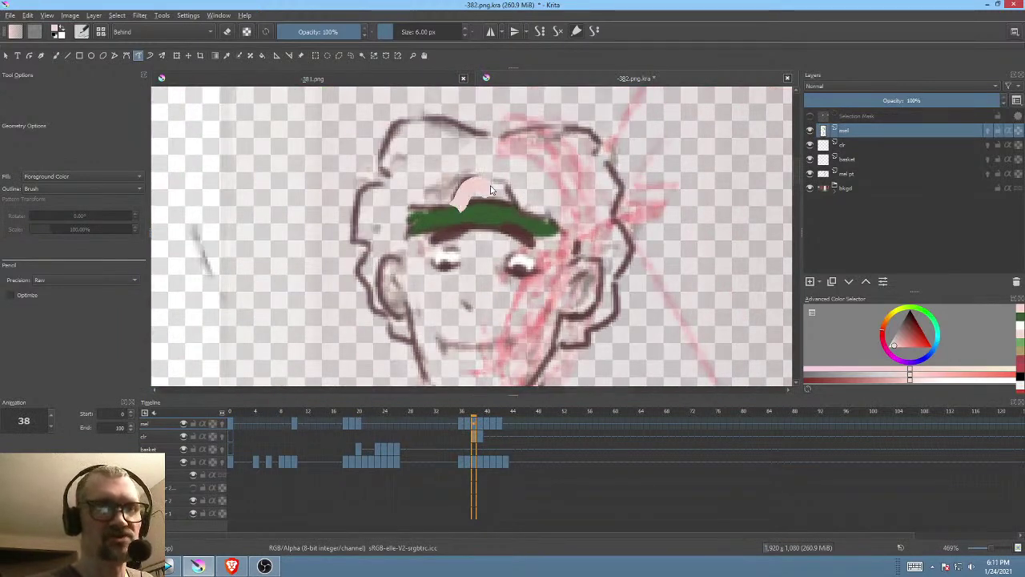
Step: On the clr layer, fill the forehead patch above the headband with pale pink on frame 39
key("period")
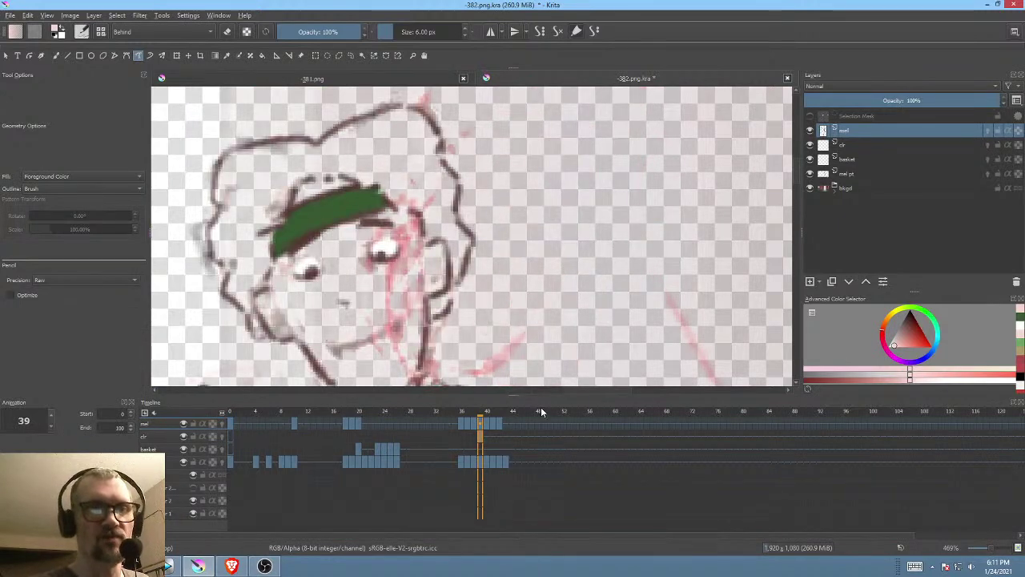
key("Page_Down")
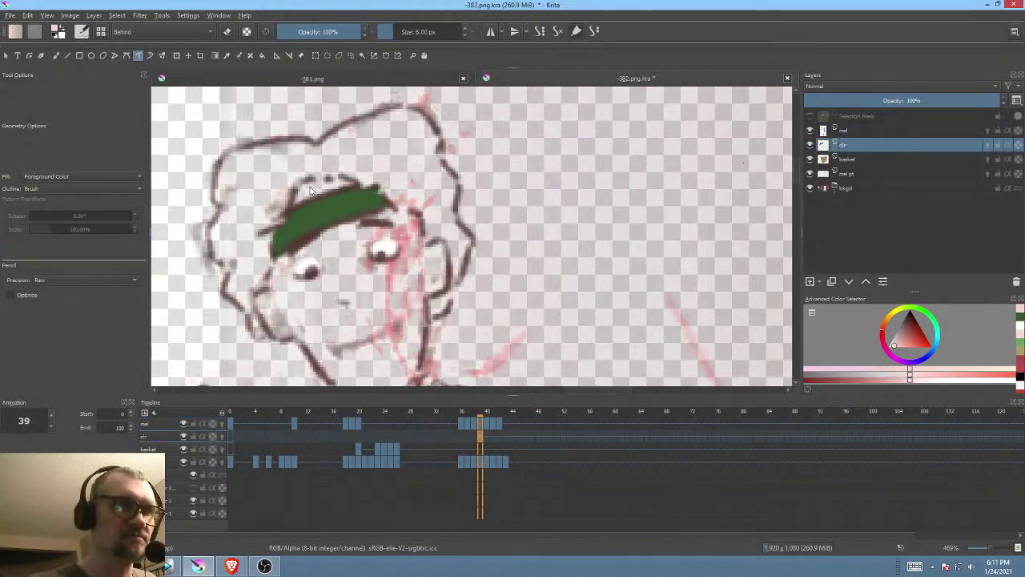
left_click_drag(308, 192, 354, 196)
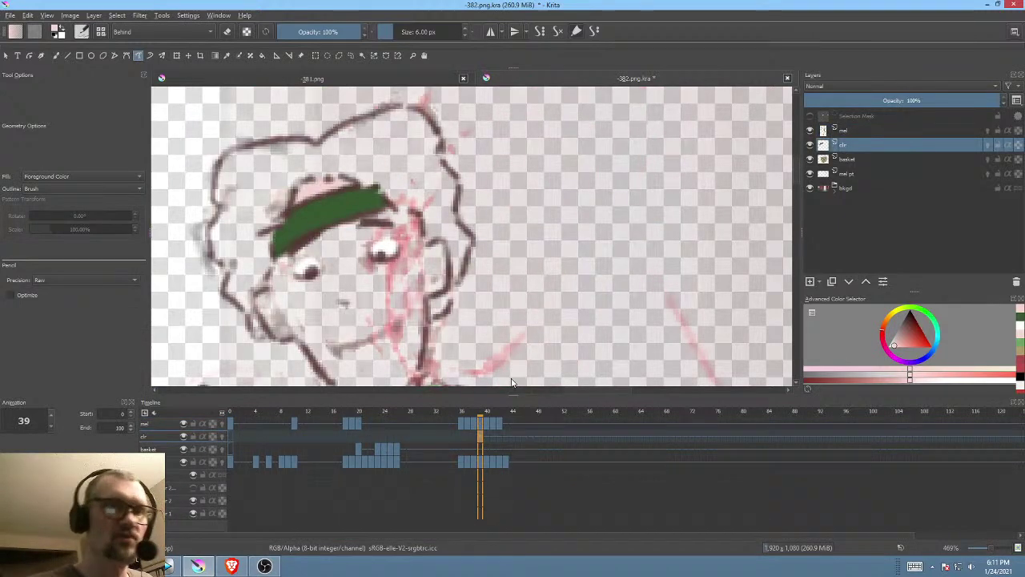
Step: On frame 0 of the mel layer, fill the character's face and both ears with pale pink skin tone
left_click_drag(489, 411, 231, 412)
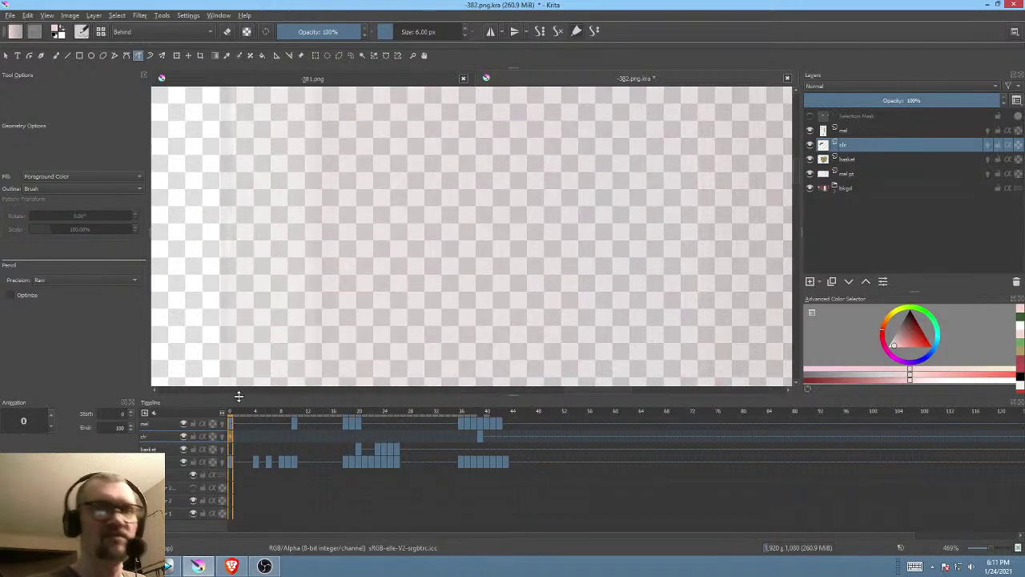
left_click(861, 129)
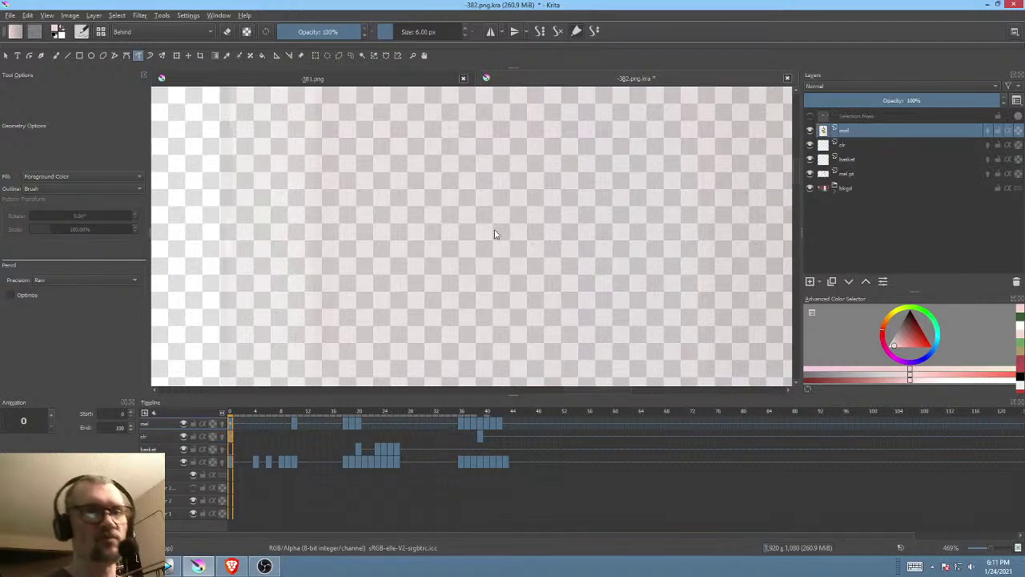
left_click_drag(478, 254, 520, 259)
left_click_drag(436, 260, 631, 238)
left_click_drag(449, 284, 610, 280)
left_click_drag(445, 257, 495, 241)
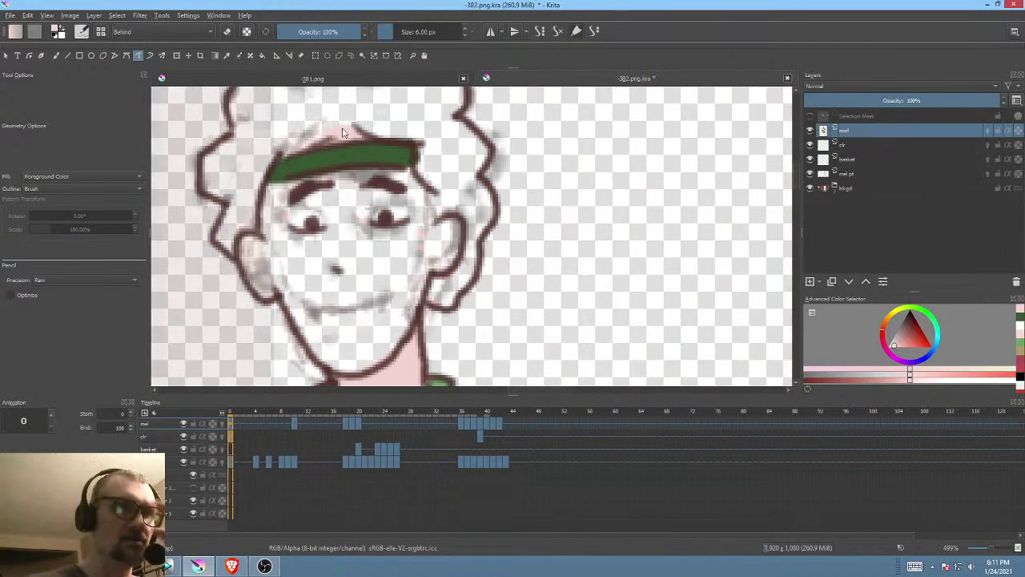
mouse_move(297, 172)
left_mouse_down()
mouse_move(277, 189)
mouse_move(267, 248)
mouse_move(246, 265)
mouse_move(303, 327)
mouse_move(364, 204)
left_mouse_up()
mouse_move(312, 342)
left_mouse_down()
mouse_move(347, 368)
mouse_move(379, 359)
mouse_move(424, 278)
mouse_move(414, 216)
mouse_move(361, 200)
left_mouse_up()
mouse_move(426, 267)
left_mouse_down()
mouse_move(456, 234)
mouse_move(441, 225)
mouse_move(425, 267)
left_mouse_up()
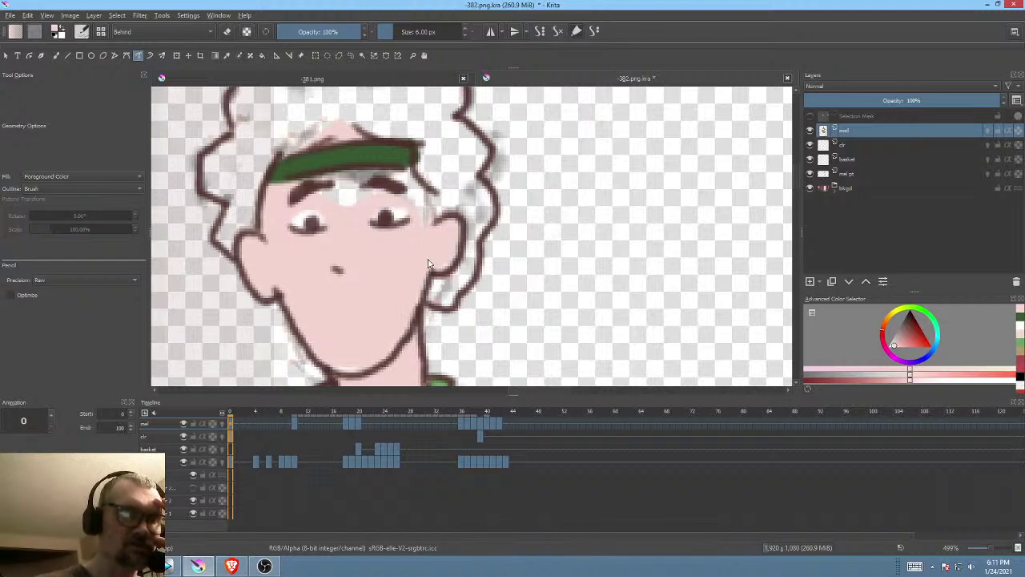
mouse_move(431, 231)
left_mouse_down()
mouse_move(407, 169)
mouse_move(325, 166)
mouse_move(298, 221)
mouse_move(365, 266)
left_mouse_up()
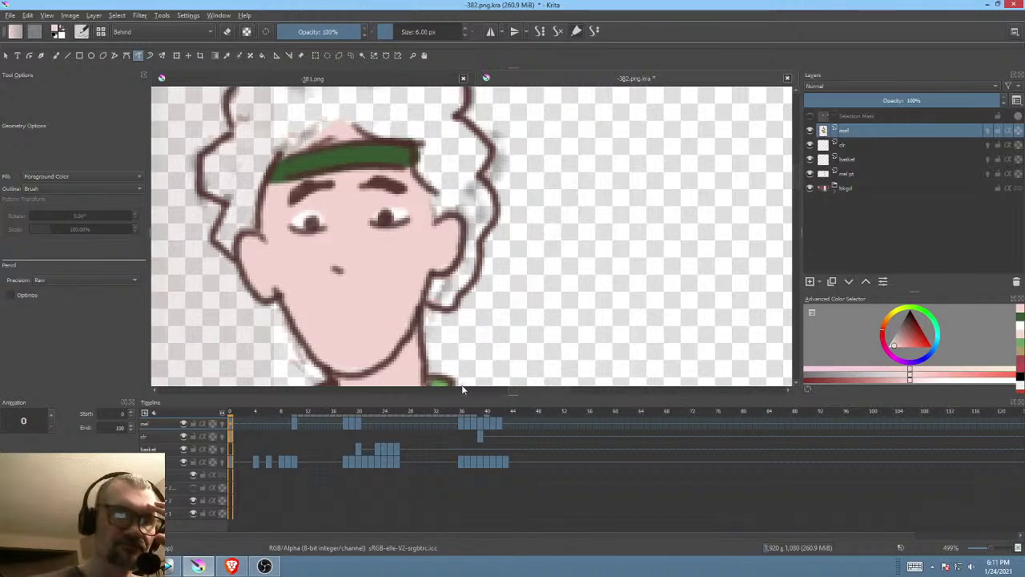
Step: Fill the face, ears and neck with pale pink on frame 10 of the mel layer
left_click(298, 424)
mouse_move(381, 157)
left_mouse_down()
mouse_move(358, 214)
mouse_move(345, 210)
mouse_move(331, 227)
mouse_move(333, 257)
mouse_move(364, 270)
mouse_move(393, 339)
mouse_move(411, 352)
mouse_move(472, 335)
mouse_move(507, 270)
mouse_move(539, 258)
mouse_move(546, 232)
mouse_move(527, 226)
mouse_move(518, 236)
mouse_move(519, 192)
mouse_move(493, 152)
mouse_move(396, 148)
left_mouse_up()
scroll(487, 212, "down", 5)
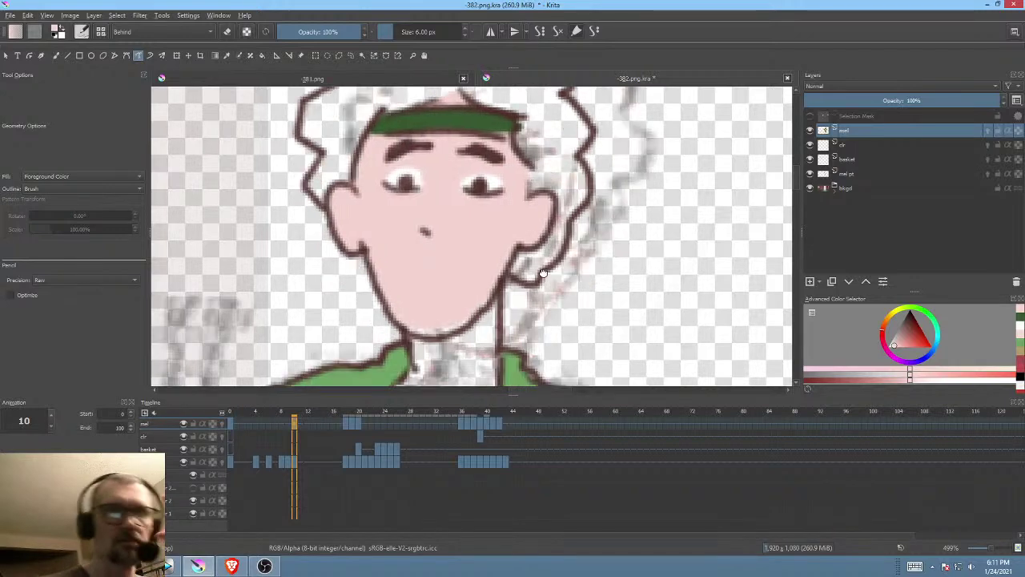
mouse_move(439, 227)
left_mouse_down()
mouse_move(428, 286)
mouse_move(505, 295)
mouse_move(519, 268)
mouse_move(519, 170)
left_mouse_up()
left_click_drag(539, 289, 489, 330)
scroll(488, 326, "up", 3)
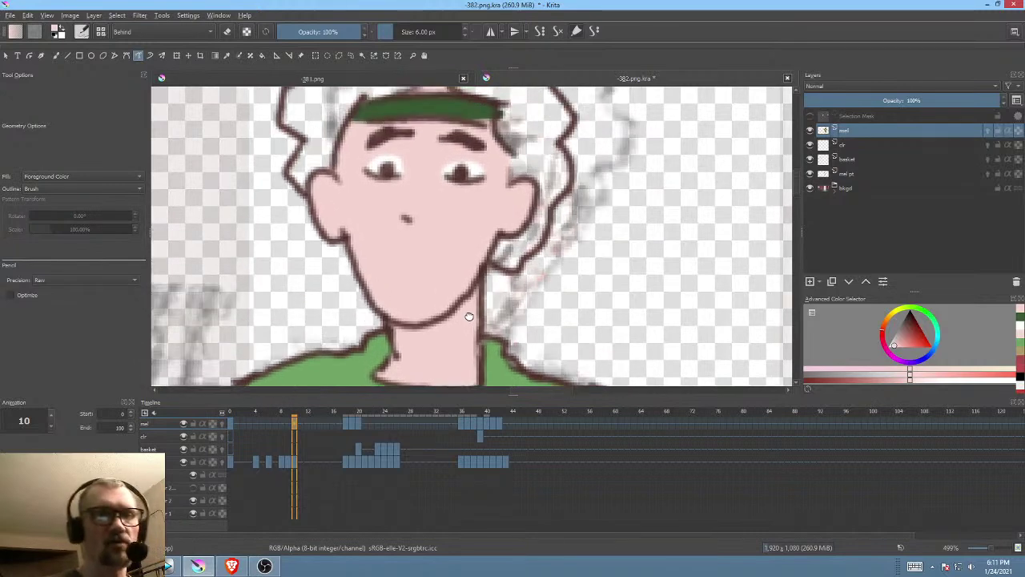
Step: Fill the face, ears and neck with the skin tone on frame 18 of the mel layer
left_click(348, 423)
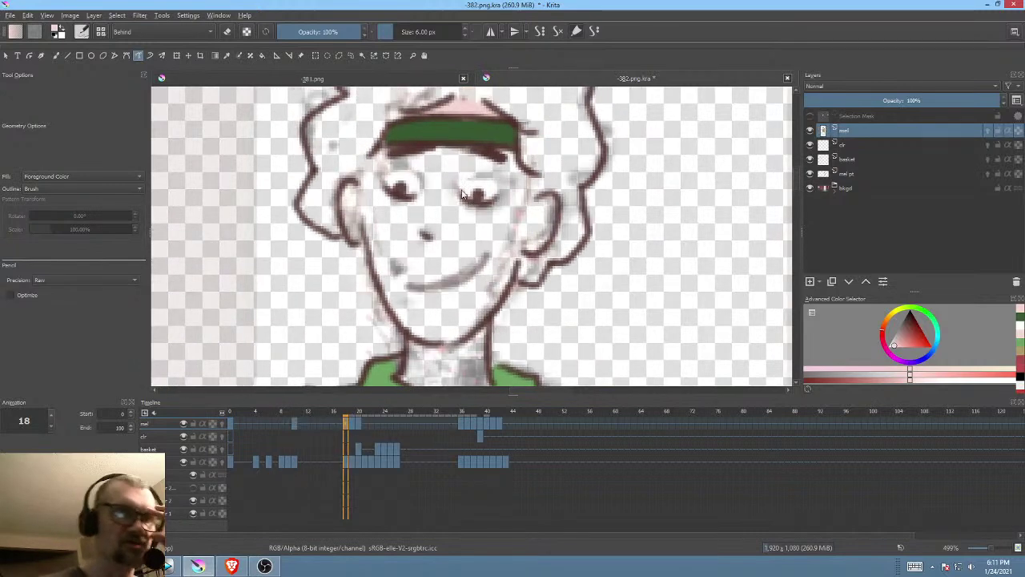
mouse_move(395, 143)
left_mouse_down()
mouse_move(348, 191)
mouse_move(346, 236)
mouse_move(369, 231)
mouse_move(378, 276)
mouse_move(412, 329)
mouse_move(409, 381)
left_mouse_up()
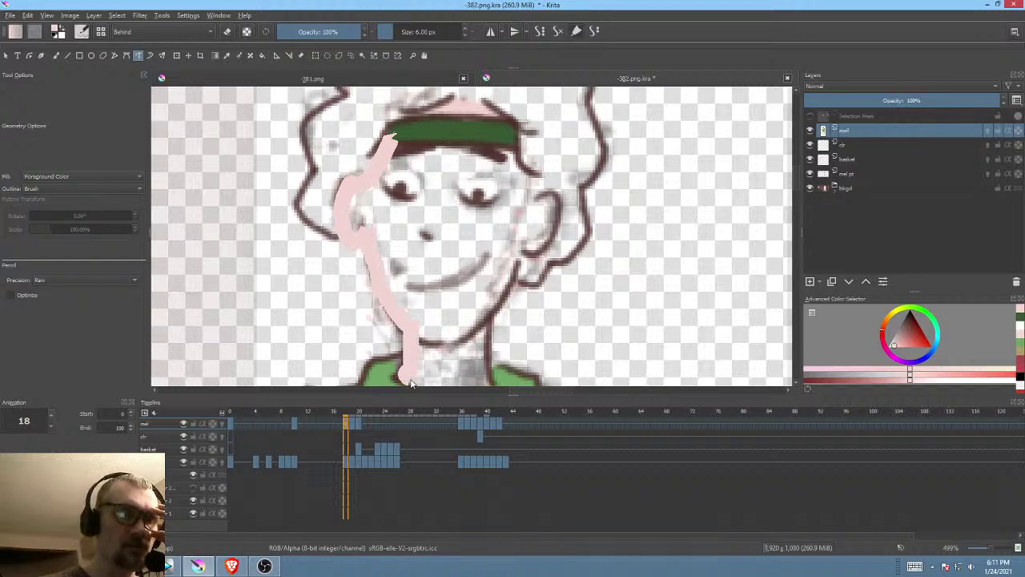
mouse_move(485, 390)
left_mouse_down()
mouse_move(481, 317)
mouse_move(511, 257)
mouse_move(552, 222)
mouse_move(494, 142)
left_mouse_up()
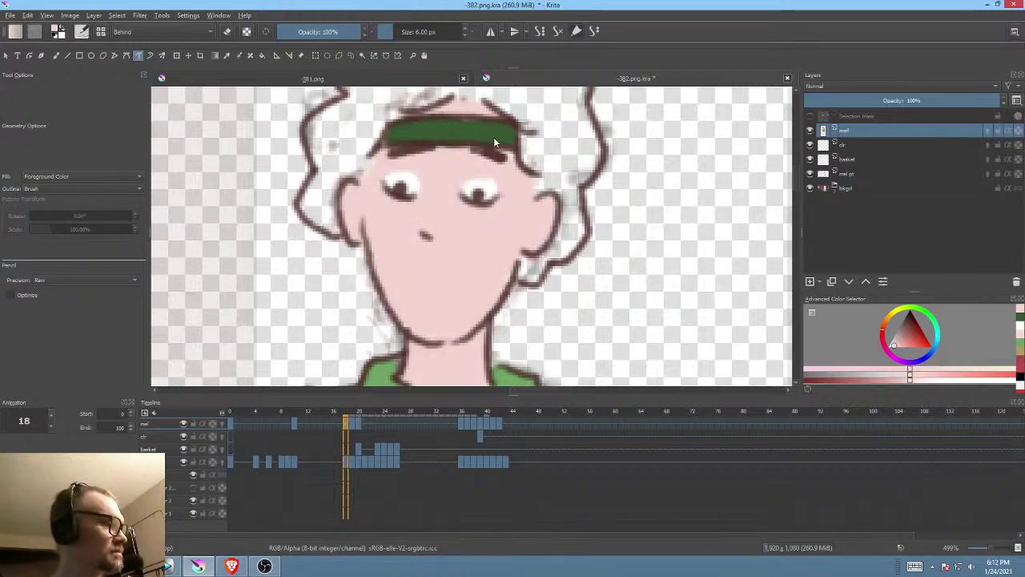
Step: Fill the face and both ears below the headband with pale pink on frame 19 of the mel layer
key("1")
scroll(515, 224, "down", 2)
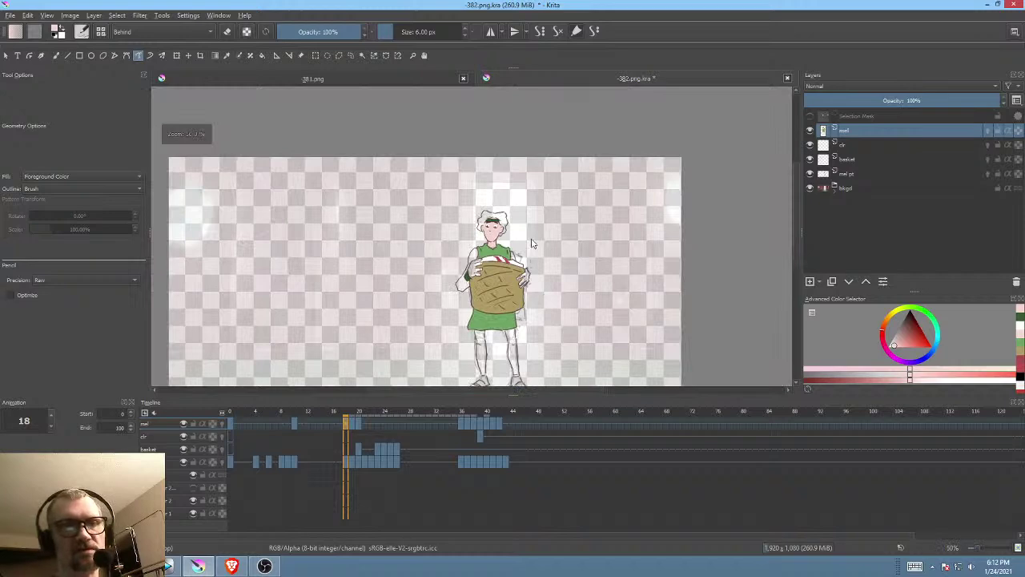
scroll(527, 240, "up", 3)
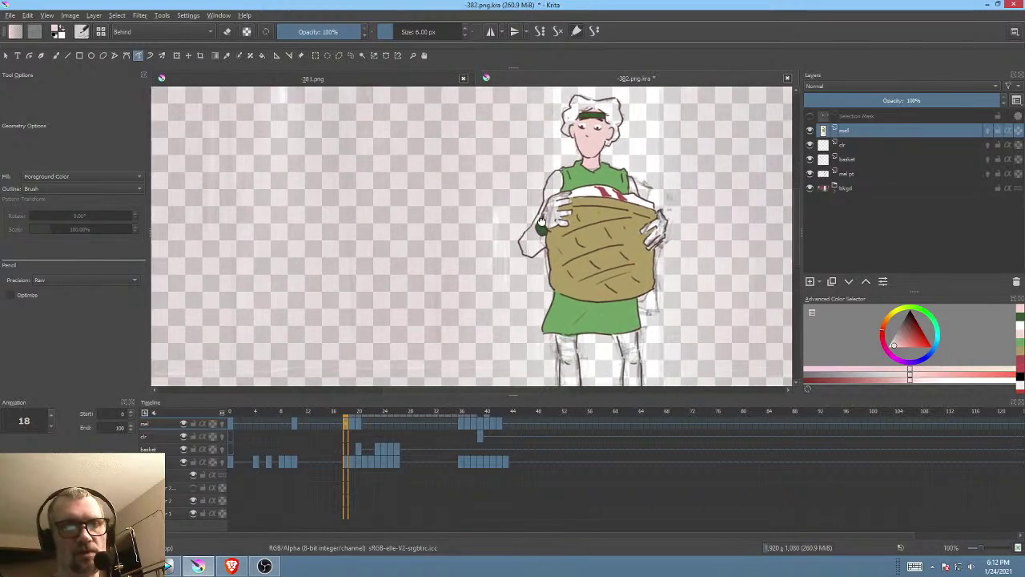
scroll(541, 224, "up", 4)
left_click_drag(540, 240, 531, 252)
left_click_drag(554, 210, 540, 238)
key("Right")
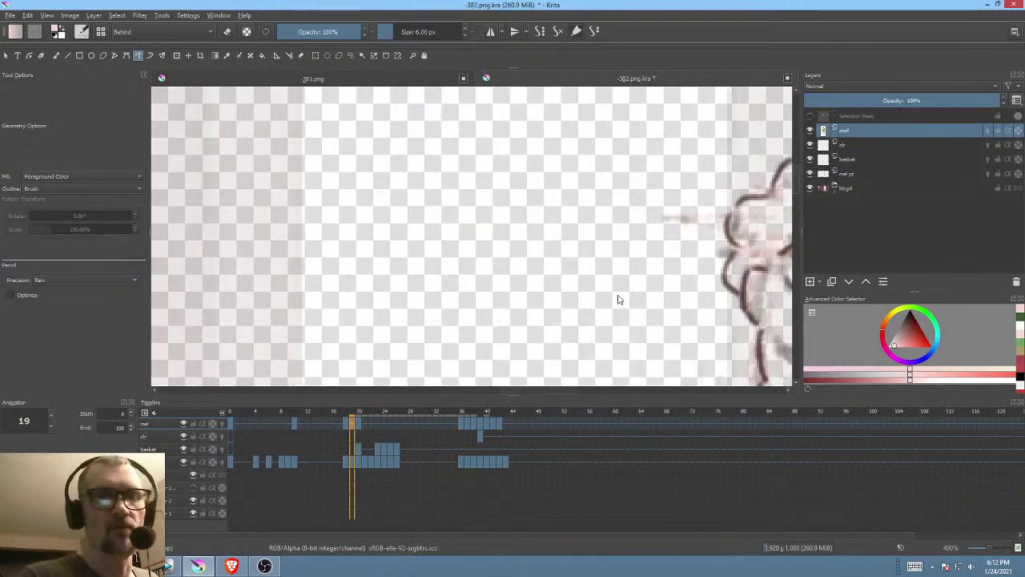
left_click_drag(421, 248, 338, 231)
left_click_drag(622, 279, 509, 225)
left_click_drag(595, 238, 502, 275)
left_click_drag(601, 208, 590, 238)
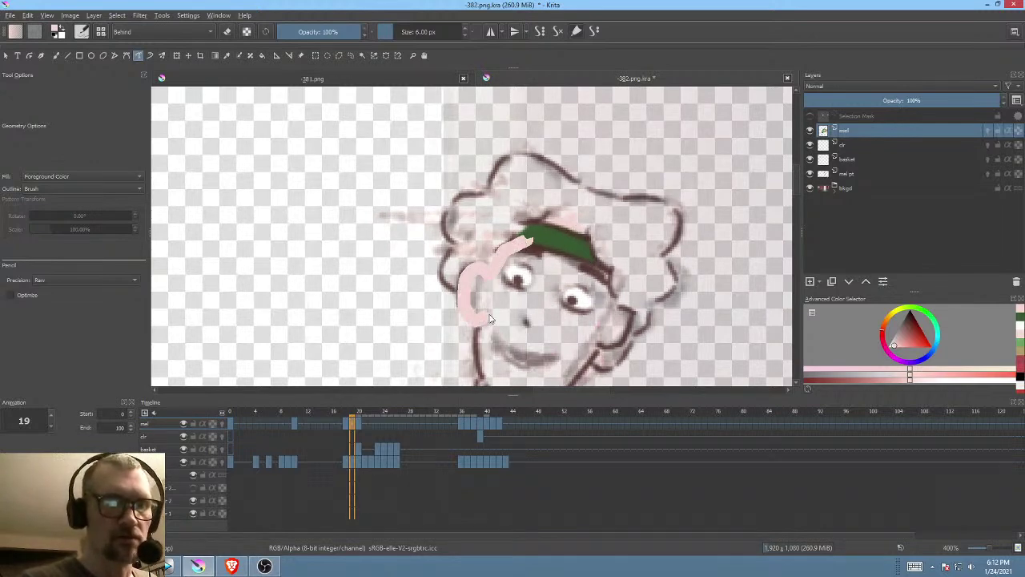
scroll(504, 297, "down", 3)
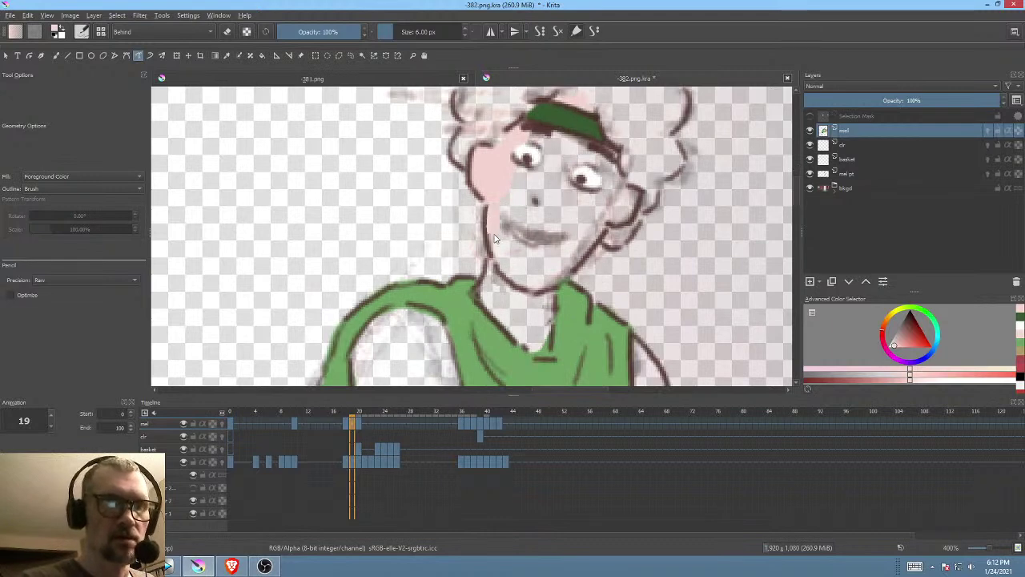
mouse_move(502, 267)
left_mouse_down()
mouse_move(548, 285)
mouse_move(632, 190)
mouse_move(567, 127)
left_mouse_up()
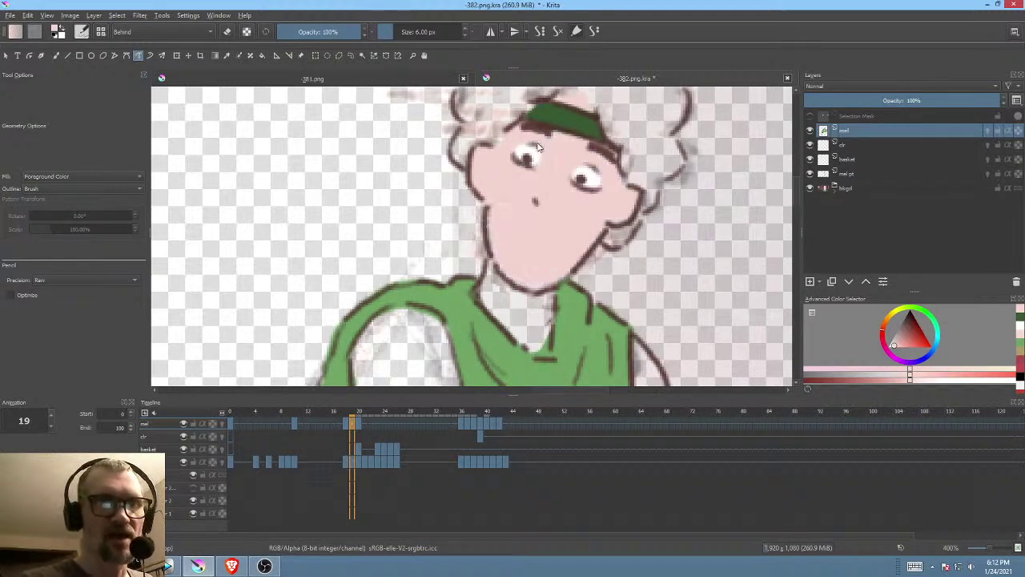
Step: Fill the neck down to the green tunic's collar with pale pink on frame 19
scroll(608, 226, "down", 1)
left_click_drag(607, 226, 631, 191)
mouse_move(509, 239)
left_mouse_down()
mouse_move(583, 285)
mouse_move(589, 205)
left_mouse_up()
left_click_drag(595, 283, 588, 247)
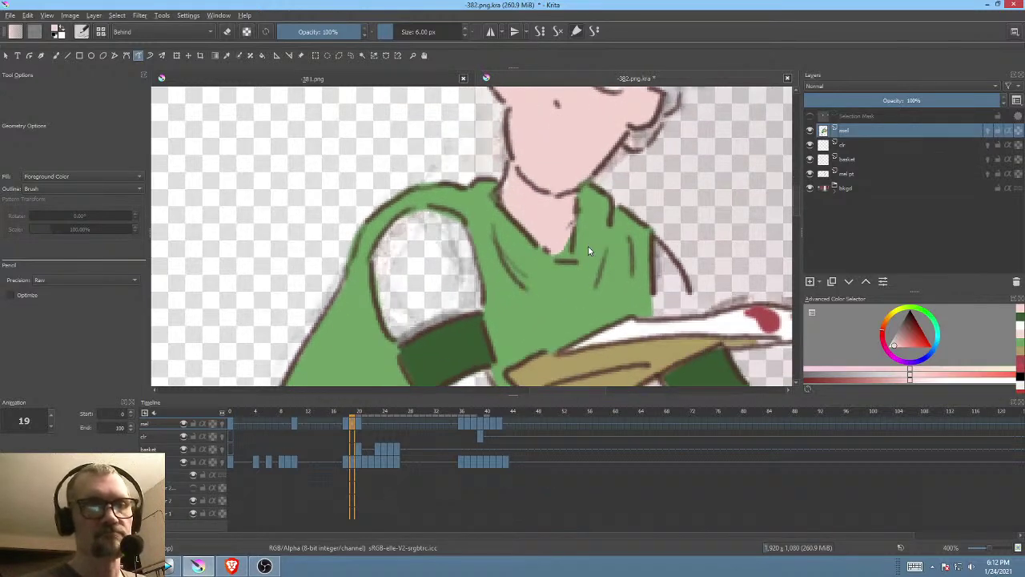
Step: Fill the face, ears and neck with the skin tone on frame 20 of the mel layer
left_click(360, 420)
scroll(476, 326, "right", 2)
scroll(412, 259, "down", 2)
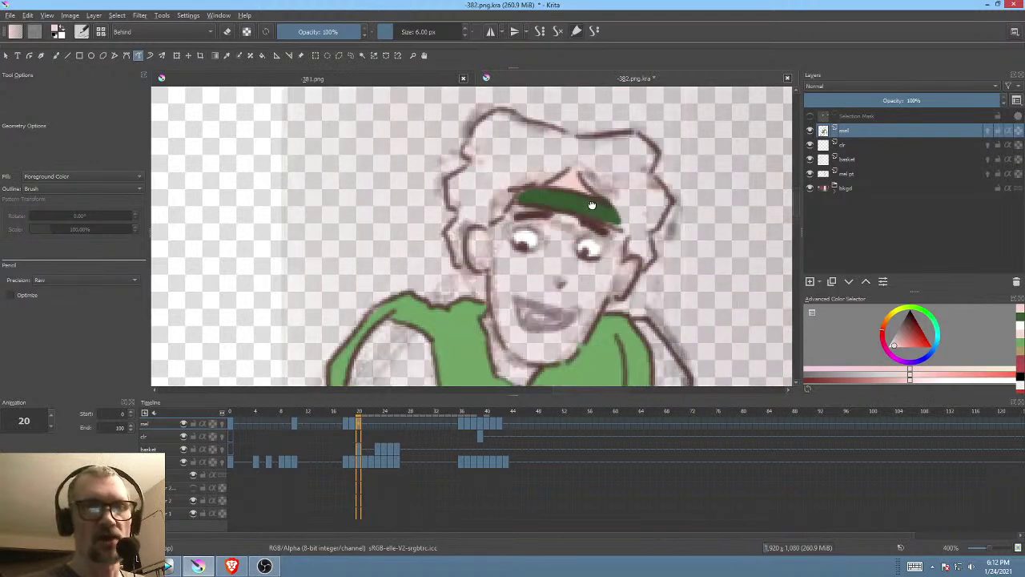
mouse_move(528, 166)
left_mouse_down()
mouse_move(493, 198)
mouse_move(481, 234)
mouse_move(521, 328)
mouse_move(570, 322)
mouse_move(633, 238)
mouse_move(561, 166)
mouse_move(576, 165)
left_mouse_up()
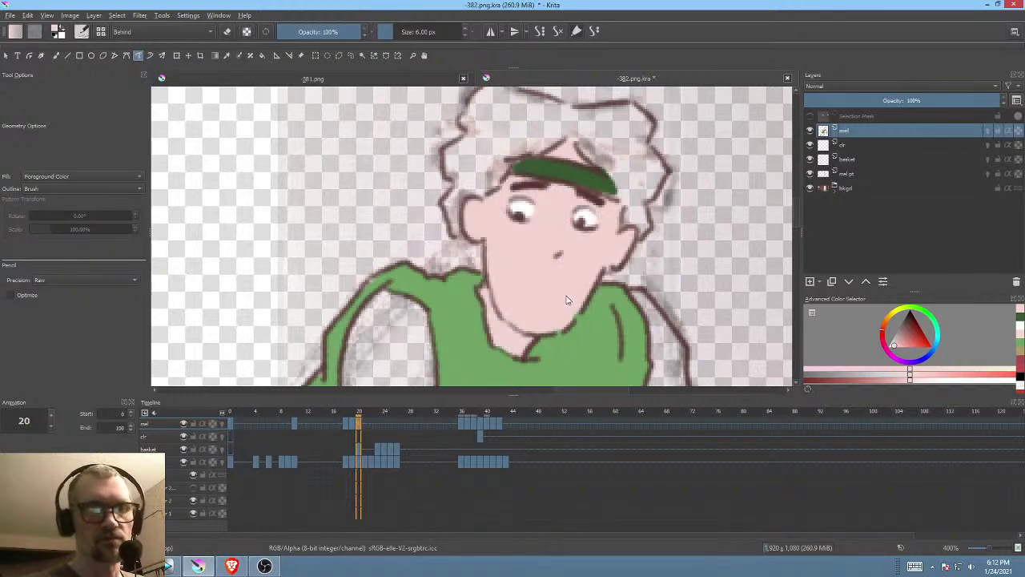
Step: Fill the face, ears and neck with pale pink on frame 36 of the mel layer, undoing the stray last stroke
left_click(463, 423)
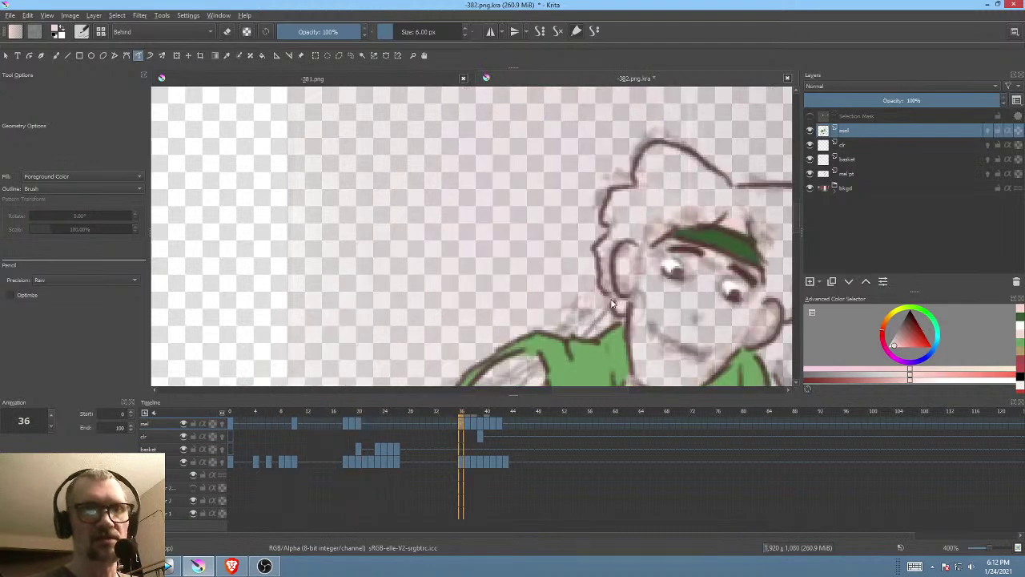
left_click_drag(592, 319, 503, 268)
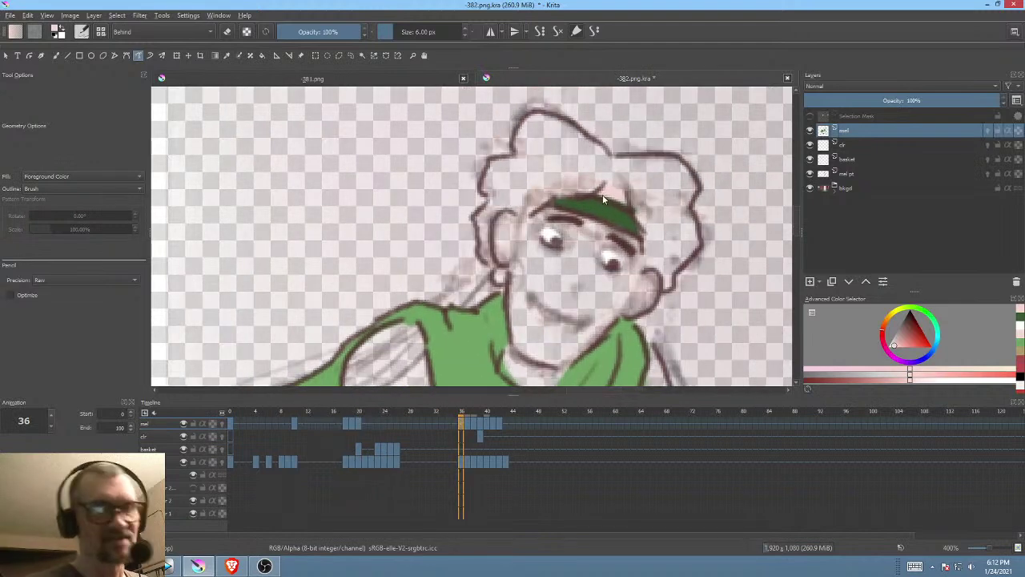
mouse_move(577, 210)
left_mouse_down()
mouse_move(514, 215)
mouse_move(512, 264)
mouse_move(534, 362)
mouse_move(584, 347)
left_mouse_up()
mouse_move(650, 277)
left_mouse_down()
mouse_move(639, 236)
mouse_move(588, 206)
left_mouse_up()
left_click_drag(517, 353, 519, 387)
key("ctrl+z")
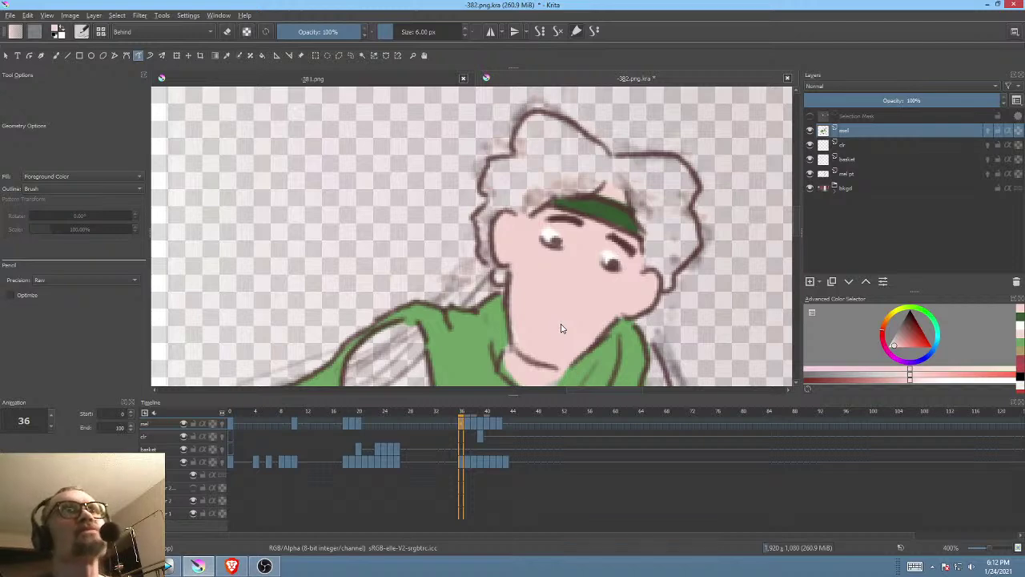
Step: Fill the face and ears with pale pink on frame 37 of the mel layer
key("Right")
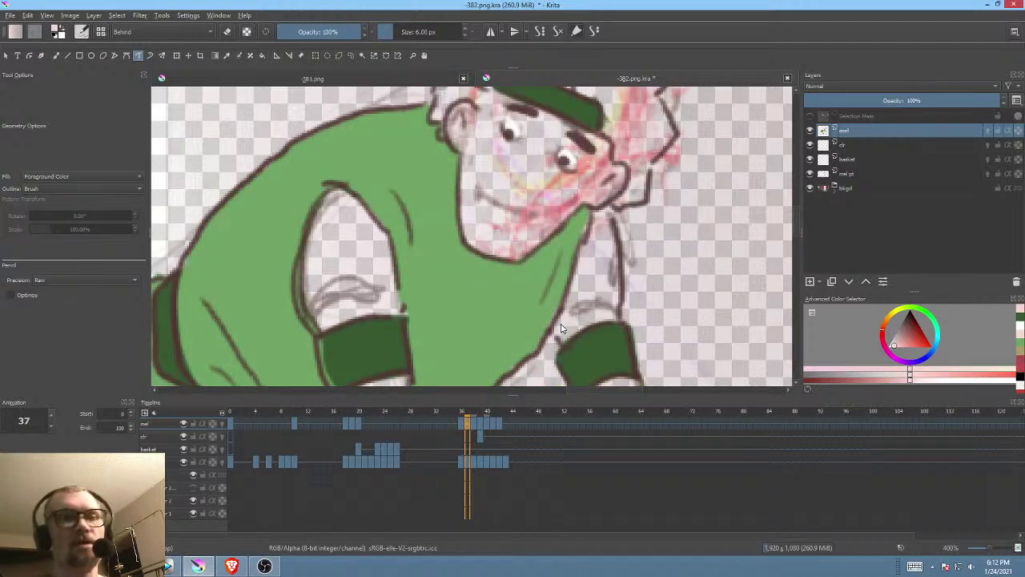
left_click_drag(547, 242, 582, 355)
key("Left")
key("Right")
mouse_move(495, 215)
left_mouse_down()
mouse_move(460, 223)
mouse_move(445, 258)
mouse_move(468, 271)
mouse_move(458, 329)
mouse_move(480, 373)
mouse_move(511, 380)
mouse_move(578, 327)
left_mouse_up()
mouse_move(624, 295)
left_mouse_down()
mouse_move(609, 262)
mouse_move(580, 235)
mouse_move(530, 203)
left_mouse_up()
Step: Fill the face and ears below the headband with the skin tone on frame 38 of the mel layer
key("Right")
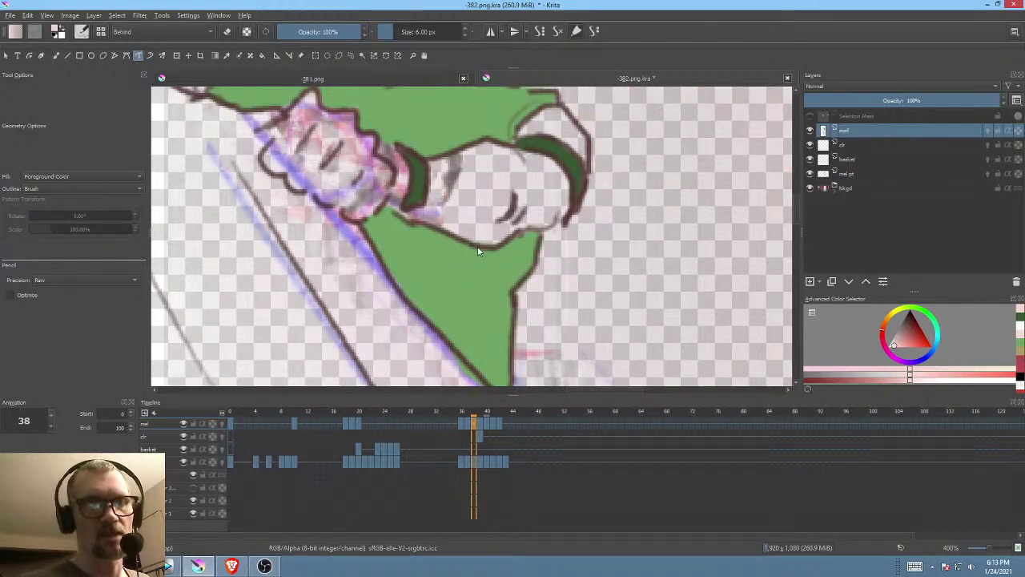
left_click_drag(478, 249, 685, 453)
left_click_drag(592, 245, 463, 405)
mouse_move(429, 215)
left_mouse_down()
mouse_move(384, 255)
mouse_move(425, 346)
mouse_move(453, 376)
mouse_move(503, 354)
mouse_move(528, 297)
mouse_move(560, 276)
mouse_move(535, 231)
mouse_move(451, 241)
left_mouse_up()
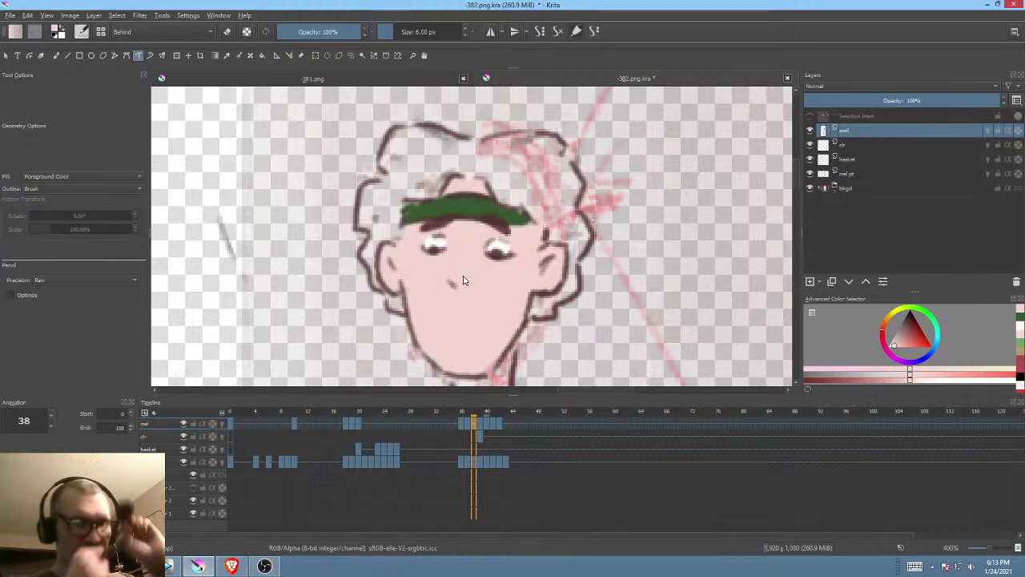
Step: On the clr layer, fill the face and ears with pale pink on frame 39
left_click(482, 434)
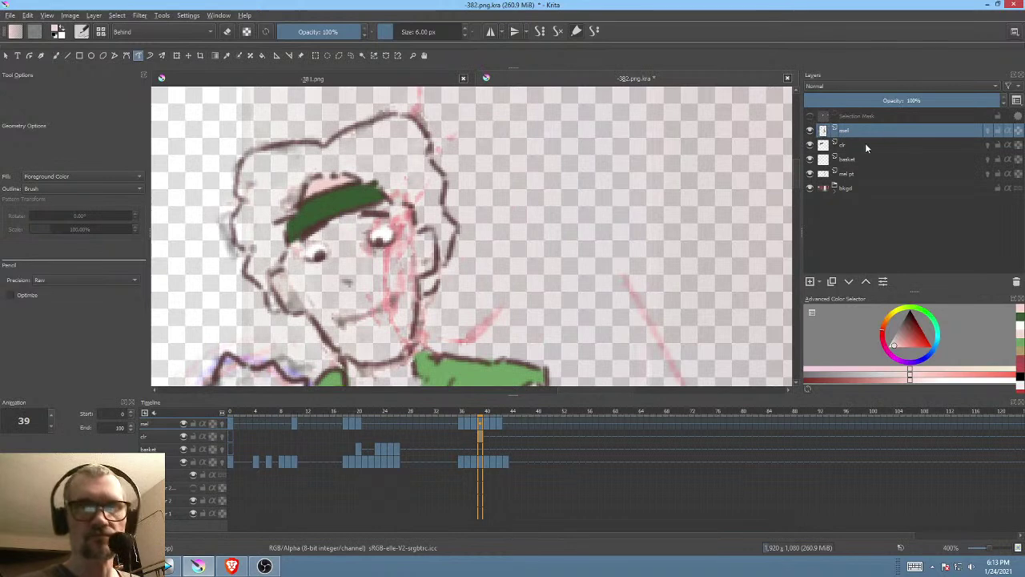
left_click(868, 144)
mouse_move(314, 215)
left_mouse_down()
mouse_move(364, 194)
mouse_move(328, 269)
mouse_move(425, 341)
mouse_move(458, 307)
mouse_move(463, 253)
mouse_move(484, 221)
mouse_move(429, 178)
mouse_move(375, 201)
left_mouse_up()
Step: Fill the neck between chin and tunic collar with pale pink on frame 39 of the clr layer
scroll(518, 282, "down", 3)
left_click(479, 425)
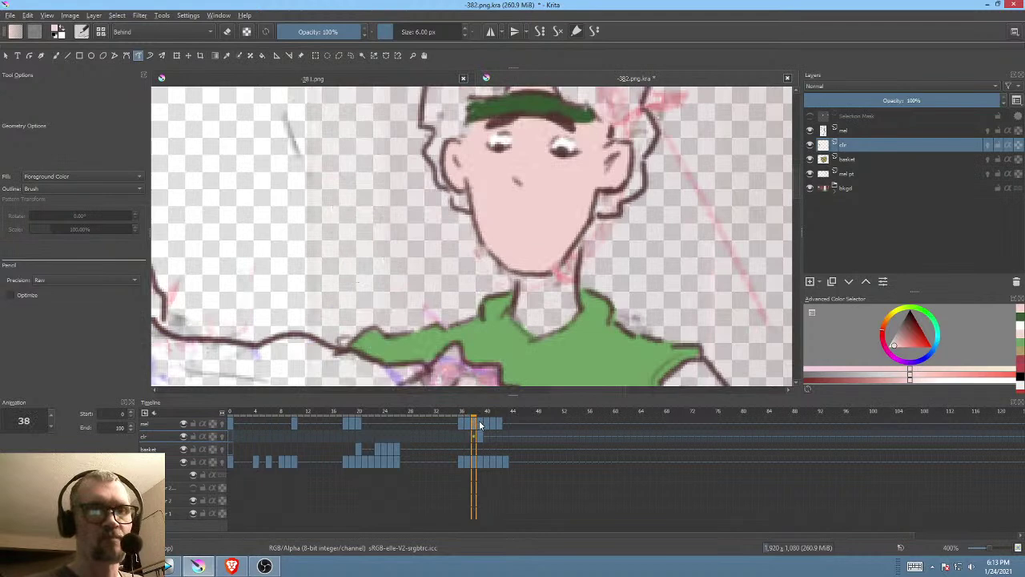
left_click(486, 425)
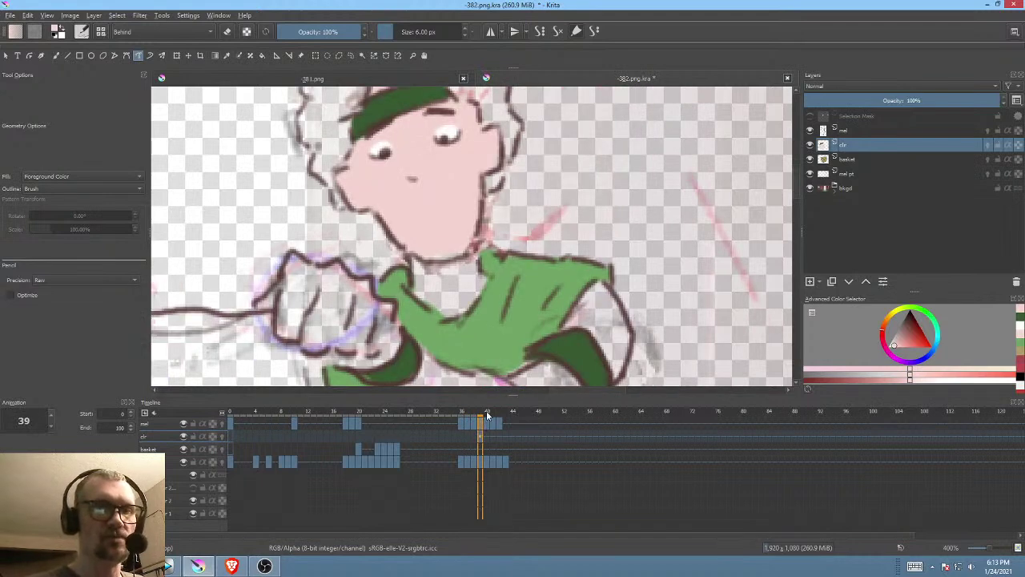
mouse_move(414, 249)
left_mouse_down()
mouse_move(410, 282)
mouse_move(443, 327)
mouse_move(484, 239)
left_mouse_up()
mouse_move(565, 290)
left_mouse_down()
mouse_move(565, 242)
mouse_move(576, 259)
left_mouse_up()
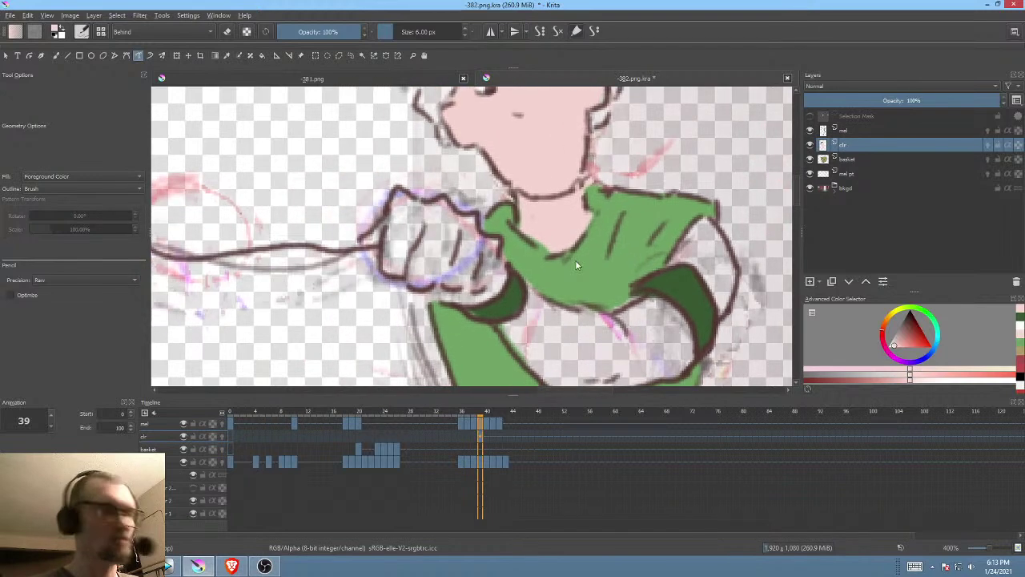
Step: On frame 10 of the mel layer, fill the bare arm and the hands holding the basket with pale pink
key("Home")
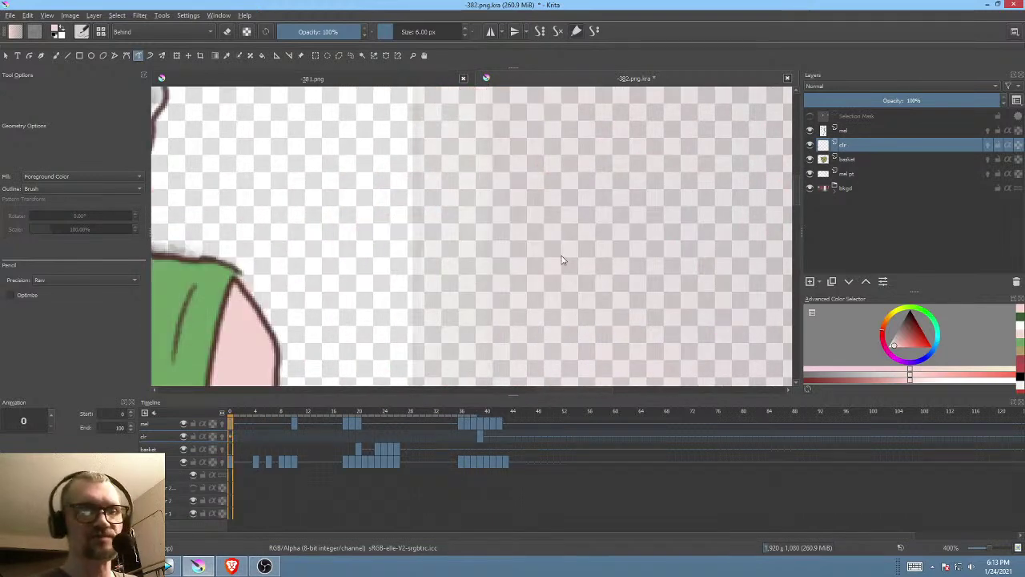
left_click(852, 130)
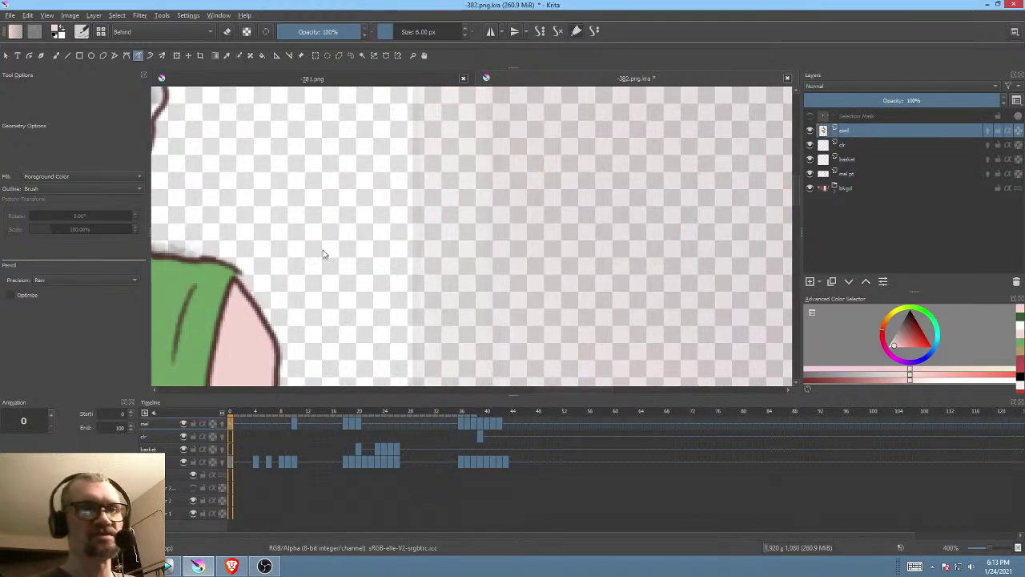
scroll(618, 229, "down", 5)
left_click_drag(551, 229, 518, 144)
mouse_move(521, 220)
left_mouse_down()
mouse_move(514, 260)
mouse_move(451, 276)
mouse_move(487, 248)
left_mouse_up()
key("Right")
mouse_move(479, 315)
left_mouse_down()
mouse_move(487, 360)
mouse_move(518, 372)
mouse_move(531, 305)
mouse_move(498, 276)
mouse_move(530, 269)
mouse_move(537, 255)
mouse_move(529, 192)
left_mouse_up()
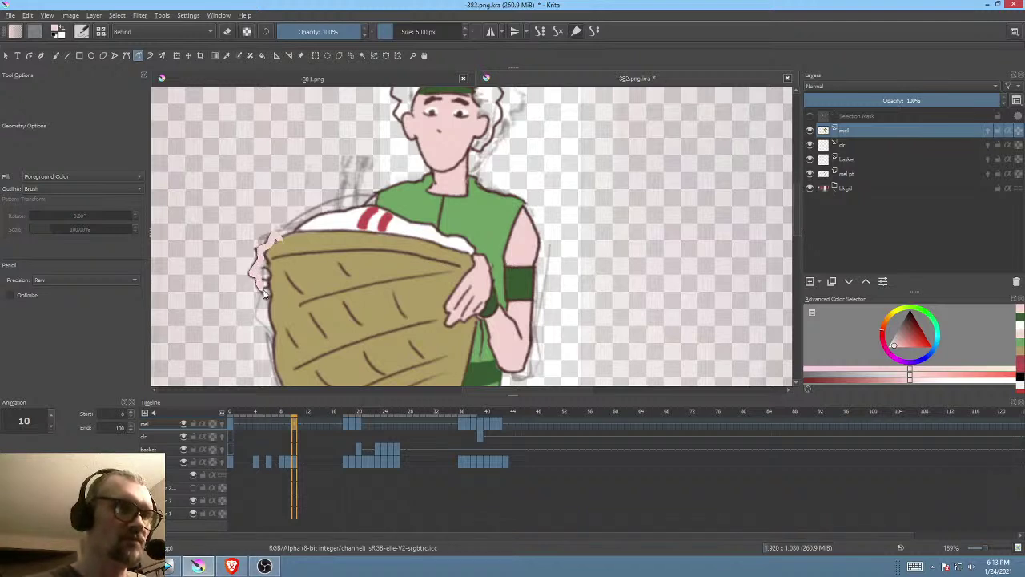
mouse_move(414, 331)
left_mouse_down()
mouse_move(494, 216)
mouse_move(449, 177)
mouse_move(383, 358)
mouse_move(554, 231)
left_mouse_up()
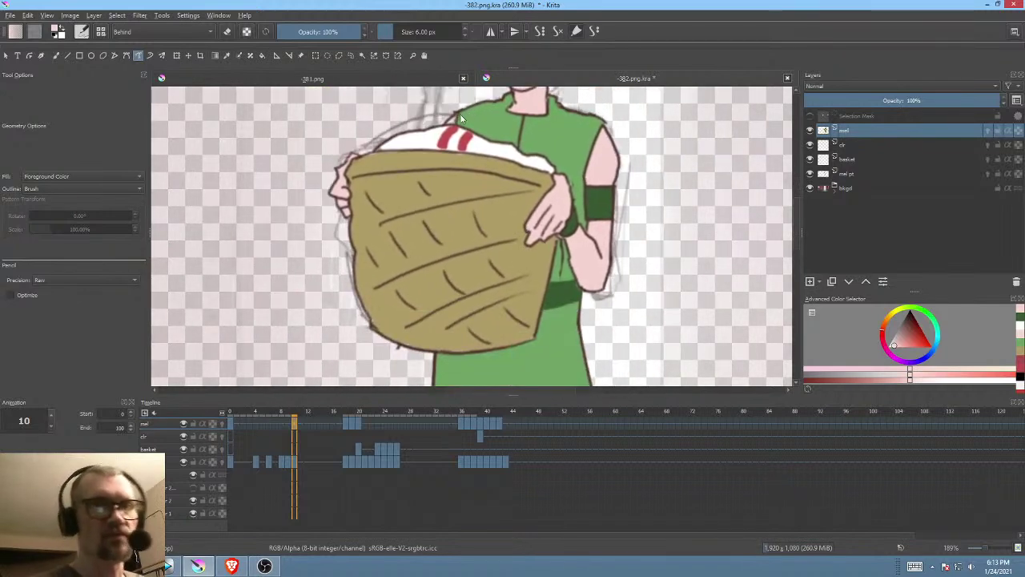
Step: Fill the left-hand leg from the tunic hem down to the ankle strap with pale pink on frame 10
scroll(533, 236, "down", 5)
left_click_drag(499, 209, 562, 132)
key("comma")
key("period")
left_click_drag(540, 230, 529, 256)
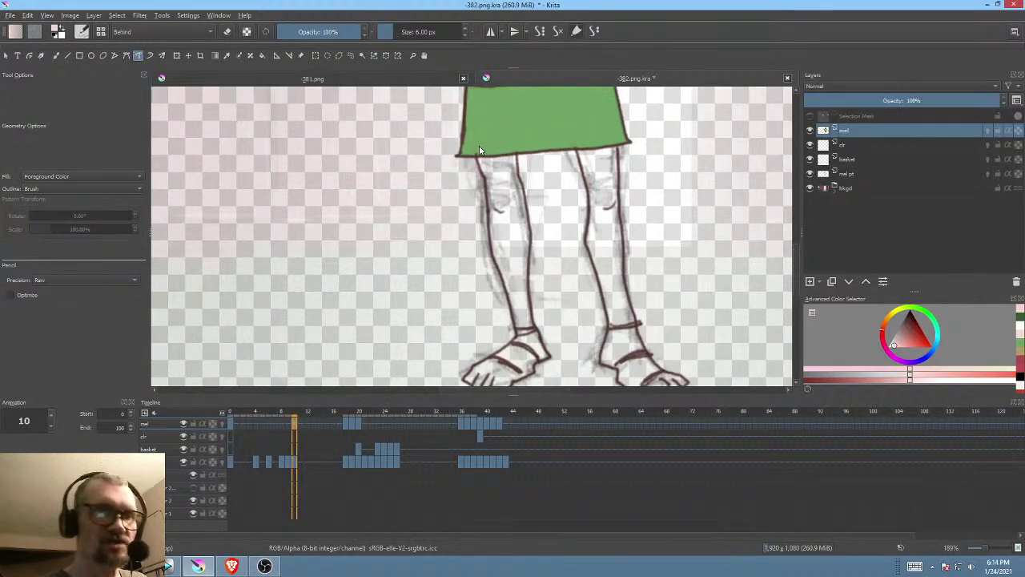
left_click_drag(491, 216, 507, 293)
left_click_drag(528, 335, 517, 144)
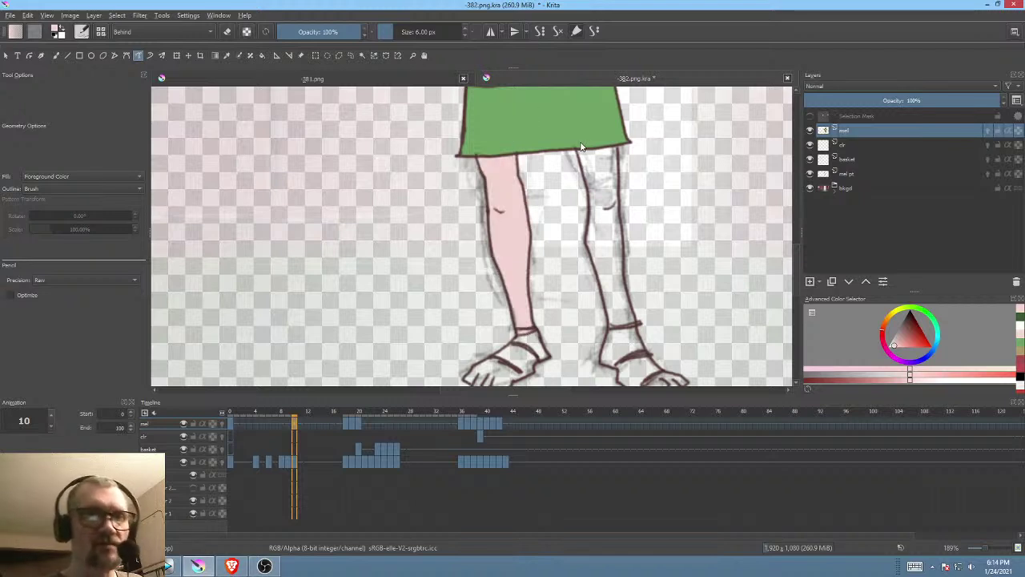
Step: Fill the right-hand leg and both sandalled feet with pale pink on frame 10 of the mel layer
mouse_move(585, 171)
left_mouse_down()
mouse_move(591, 246)
mouse_move(621, 330)
mouse_move(636, 325)
mouse_move(619, 152)
left_mouse_up()
scroll(655, 270, "down", 3)
mouse_move(604, 220)
left_mouse_down()
mouse_move(596, 254)
mouse_move(615, 265)
mouse_move(638, 234)
mouse_move(627, 214)
left_mouse_up()
mouse_move(614, 279)
left_mouse_down()
mouse_move(665, 298)
mouse_move(675, 283)
mouse_move(635, 241)
left_mouse_up()
mouse_move(508, 238)
left_mouse_down()
mouse_move(459, 276)
mouse_move(520, 271)
mouse_move(537, 253)
mouse_move(540, 213)
left_mouse_up()
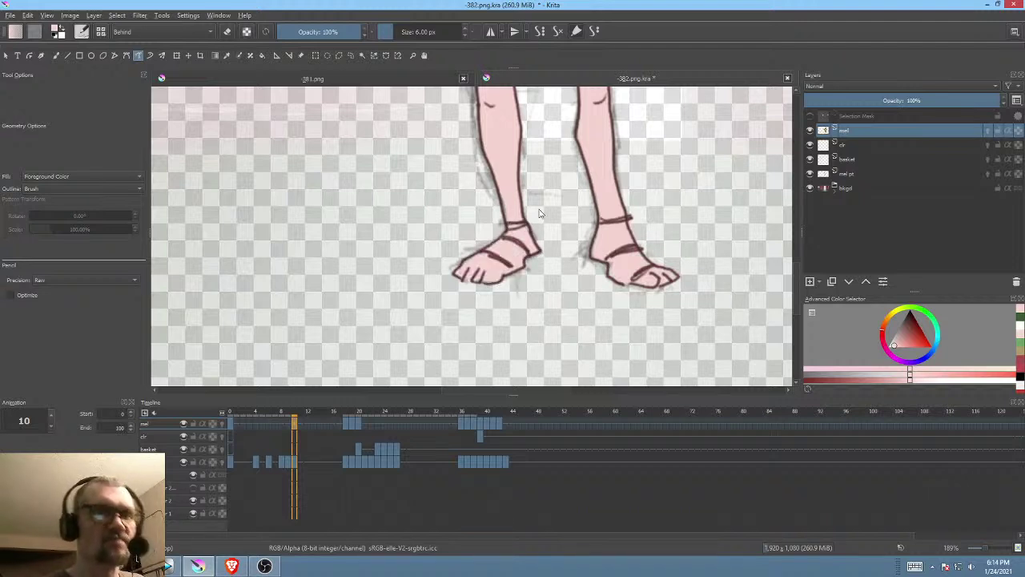
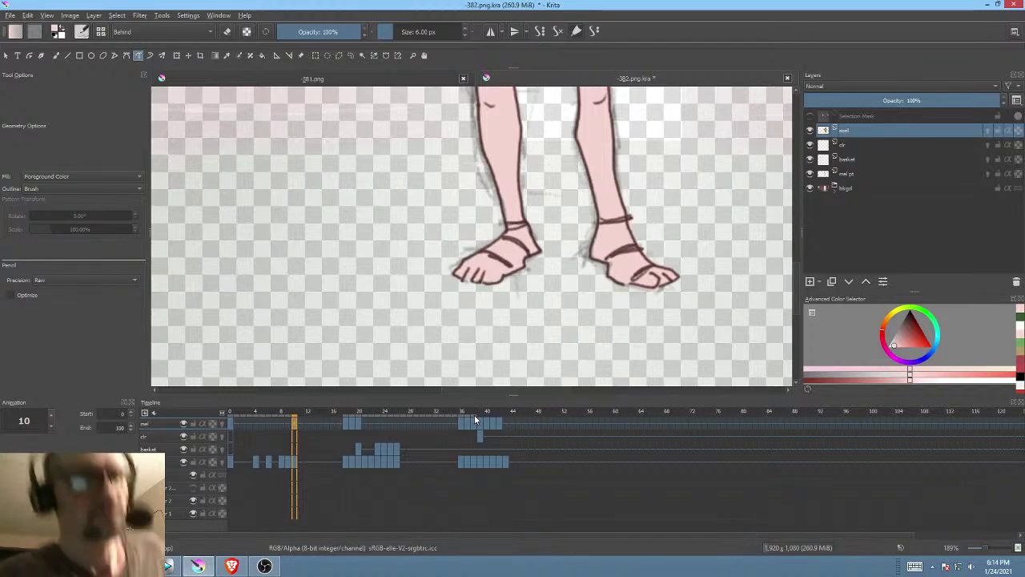
Step: Flip between frame 10 and its neighbouring keyframes to compare the coloured legs
left_click(347, 423)
mouse_move(656, 194)
left_mouse_down()
mouse_move(567, 290)
mouse_move(589, 270)
left_mouse_up()
key("Left")
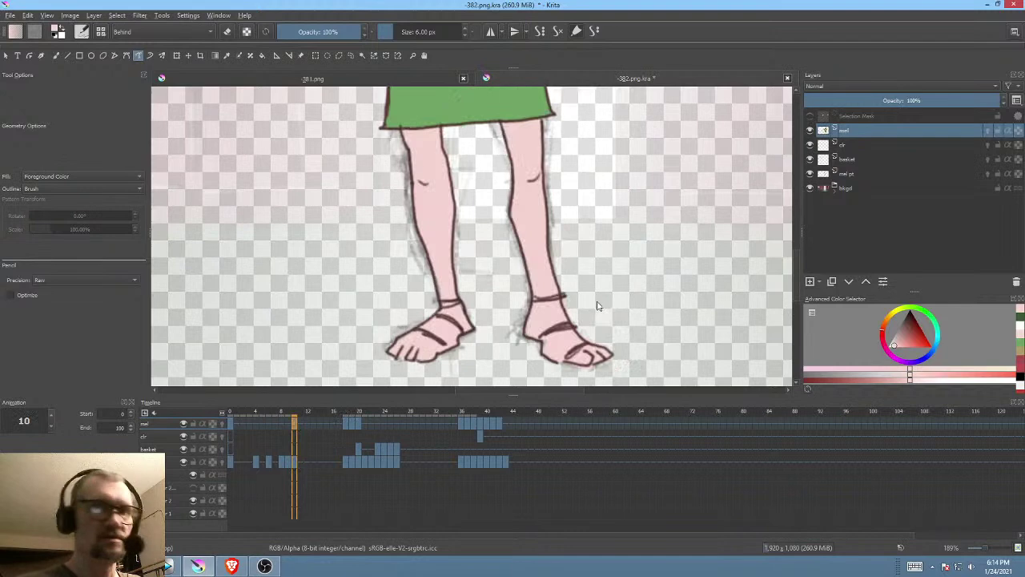
key("period")
key("comma")
key("period")
key("comma")
key("comma")
key("period")
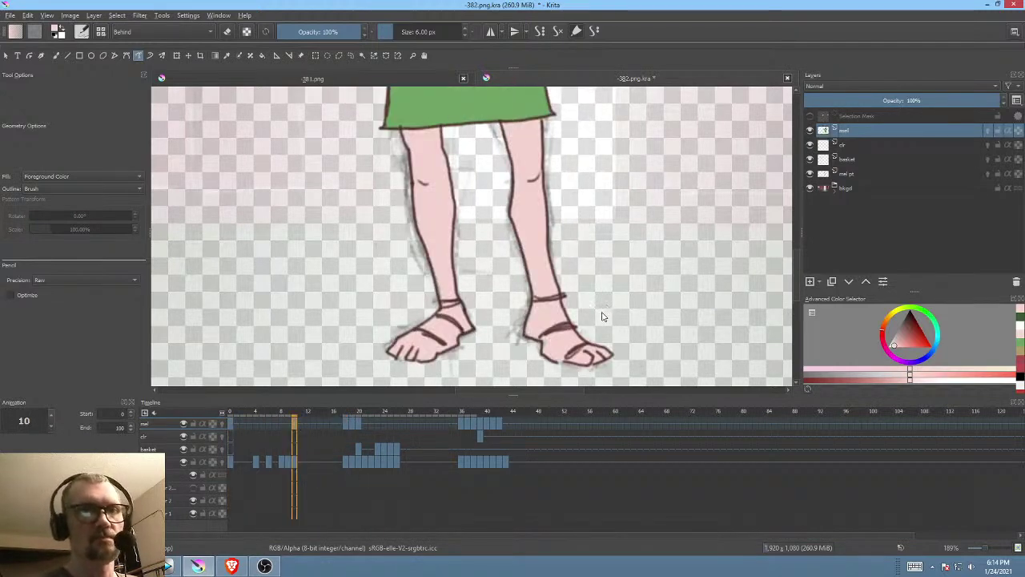
Step: On frame 18 of the mel layer, fill both legs and sandalled feet with pale pink from the tunic hem down
key("period")
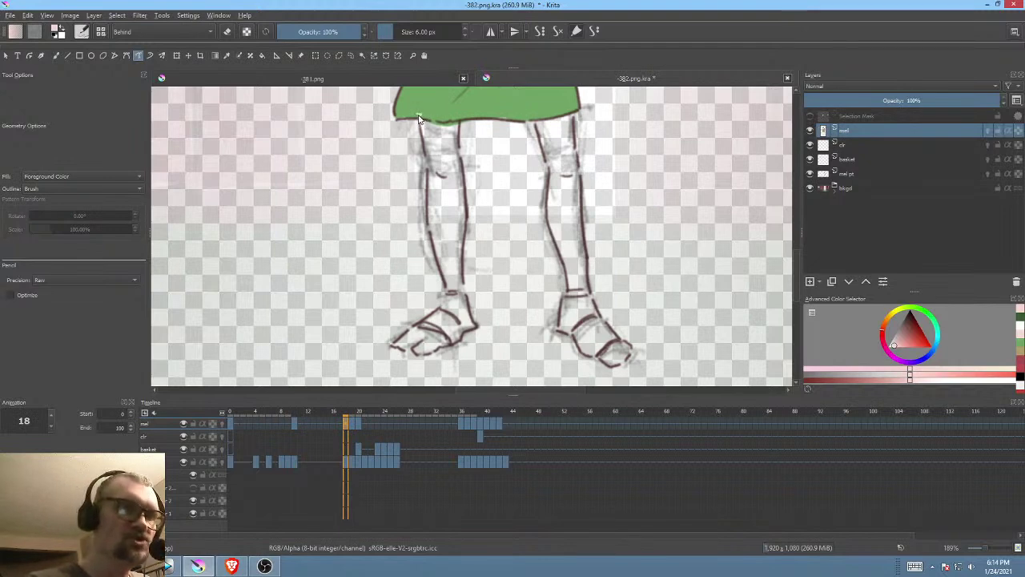
mouse_move(429, 164)
left_mouse_down()
mouse_move(448, 298)
mouse_move(404, 338)
mouse_move(419, 352)
mouse_move(472, 332)
mouse_move(457, 269)
mouse_move(464, 196)
mouse_move(469, 101)
left_mouse_up()
left_click_drag(529, 122, 542, 175)
mouse_move(541, 209)
left_mouse_down()
mouse_move(561, 298)
mouse_move(554, 336)
mouse_move(590, 366)
left_mouse_up()
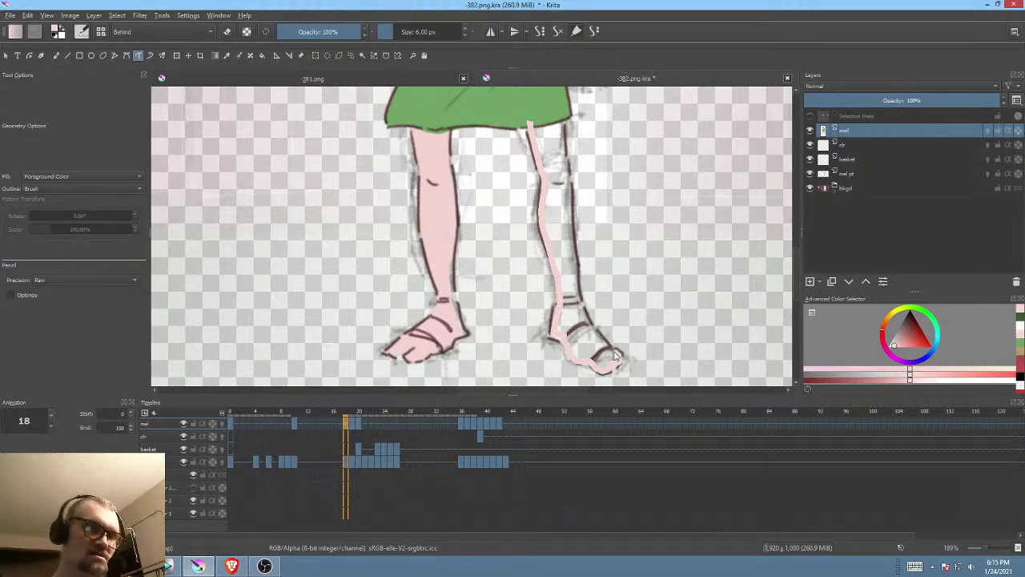
left_click_drag(600, 338, 591, 321)
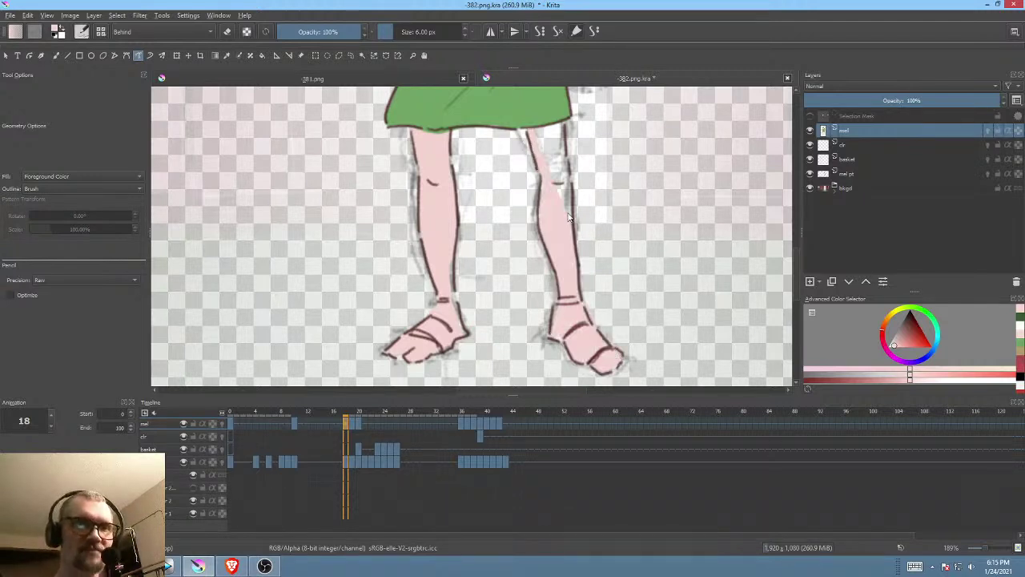
scroll(568, 212, "up", 2)
mouse_move(551, 156)
left_mouse_down()
mouse_move(561, 277)
mouse_move(528, 170)
left_mouse_up()
Step: On frame 19 of the mel layer, fill the right-hand leg and its foot with pale pink
key("Right")
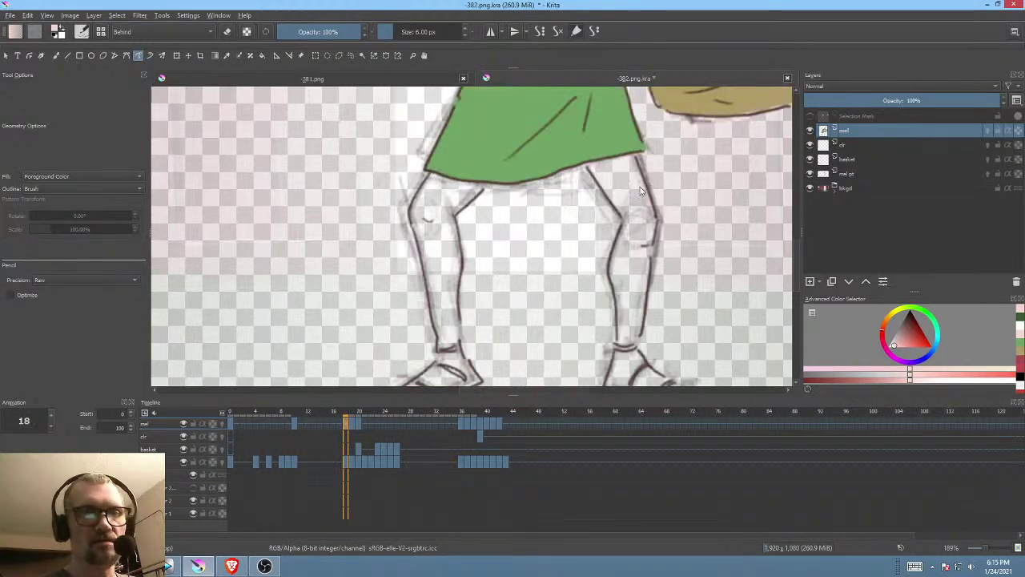
mouse_move(643, 196)
left_mouse_down()
mouse_move(642, 185)
mouse_move(592, 171)
left_mouse_up()
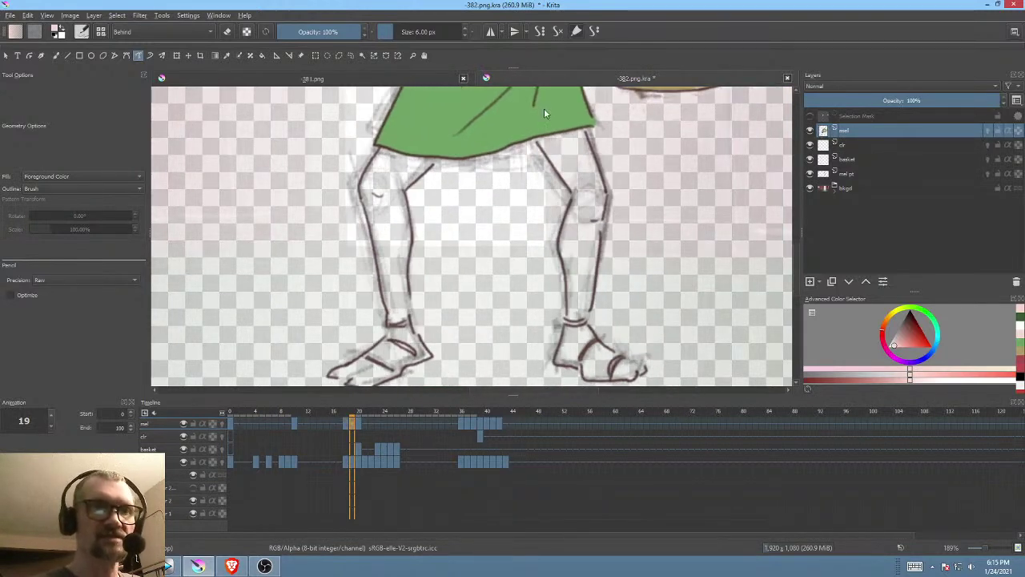
mouse_move(535, 136)
left_mouse_down()
mouse_move(580, 203)
mouse_move(599, 201)
mouse_move(591, 128)
left_mouse_up()
mouse_move(628, 211)
left_mouse_down()
mouse_move(581, 155)
mouse_move(559, 211)
mouse_move(559, 334)
mouse_move(574, 334)
mouse_move(587, 314)
mouse_move(580, 288)
mouse_move(596, 170)
left_mouse_up()
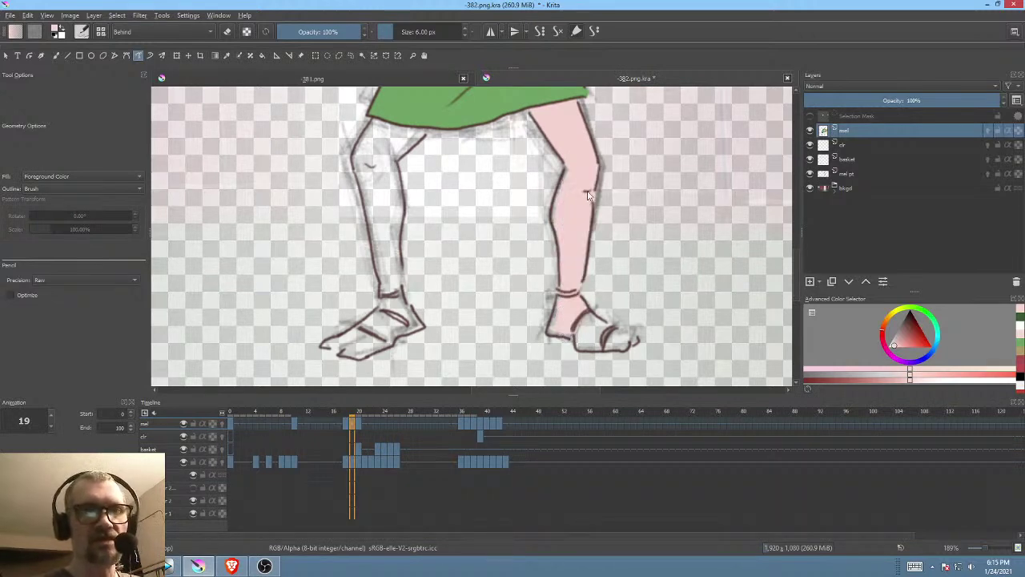
left_click_drag(581, 263, 546, 239)
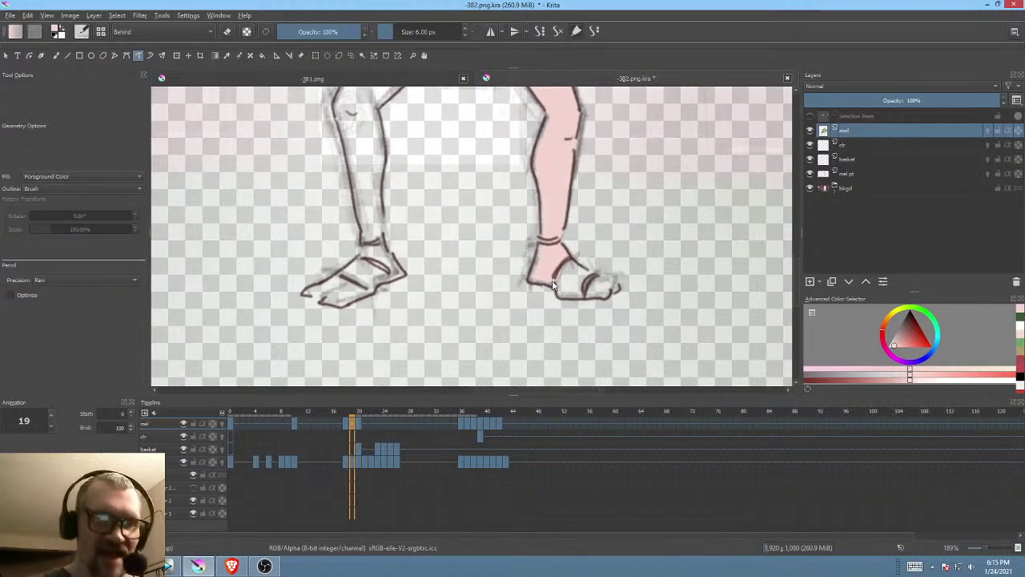
mouse_move(562, 298)
left_mouse_down()
mouse_move(610, 298)
mouse_move(595, 284)
left_mouse_up()
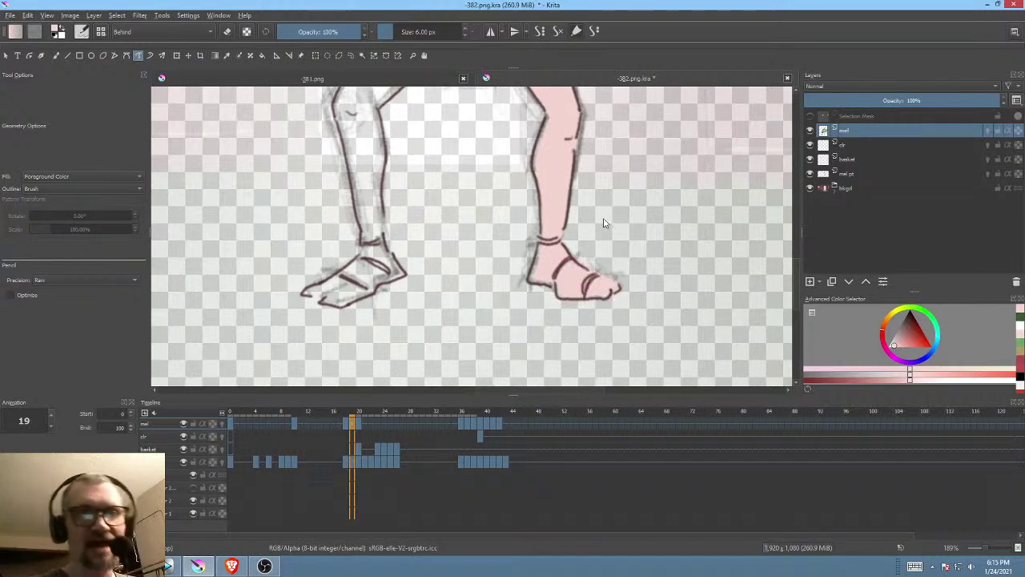
Step: Fill the left-hand leg and its foot with pale pink on frame 19
scroll(579, 252, "up", 3)
mouse_move(420, 166)
left_mouse_down()
mouse_move(401, 202)
mouse_move(410, 231)
mouse_move(491, 170)
mouse_move(474, 232)
mouse_move(483, 280)
mouse_move(501, 271)
mouse_move(503, 134)
left_mouse_up()
scroll(518, 213, "down", 3)
scroll(595, 213, "down", 2)
scroll(595, 213, "left", 2)
mouse_move(535, 234)
left_mouse_down()
mouse_move(532, 253)
mouse_move(480, 283)
mouse_move(488, 292)
mouse_move(535, 293)
mouse_move(570, 262)
mouse_move(552, 210)
left_mouse_up()
left_click_drag(632, 244, 486, 337)
Step: On frame 20 of the mel layer, fill the bent rear leg and its foot with pale pink
key("Right")
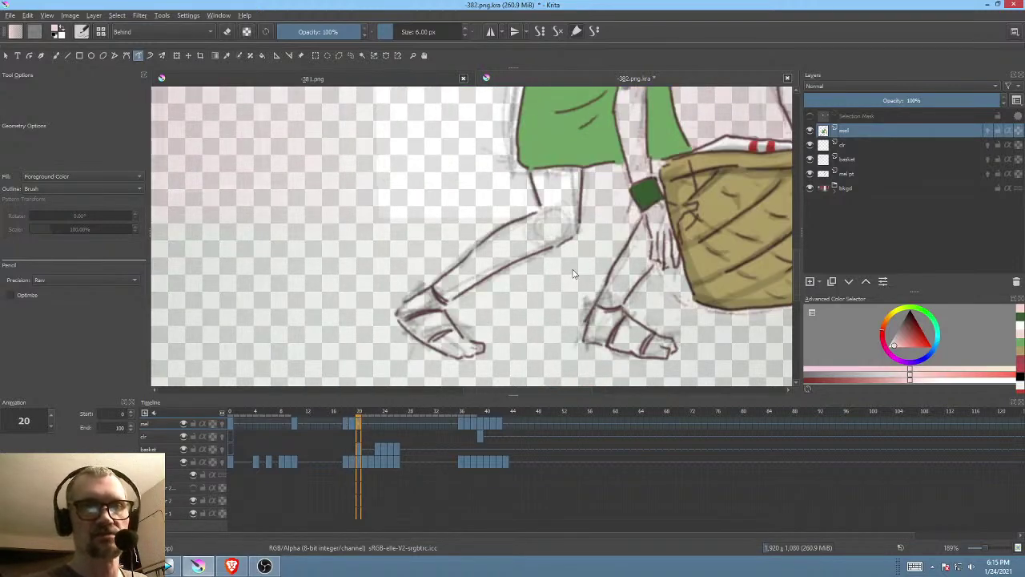
mouse_move(543, 171)
left_mouse_down()
mouse_move(533, 192)
mouse_move(560, 238)
mouse_move(589, 154)
left_mouse_up()
left_click_drag(597, 225, 653, 190)
mouse_move(583, 186)
left_mouse_down()
mouse_move(550, 198)
mouse_move(453, 282)
mouse_move(545, 248)
mouse_move(621, 201)
mouse_move(632, 173)
mouse_move(611, 201)
left_mouse_up()
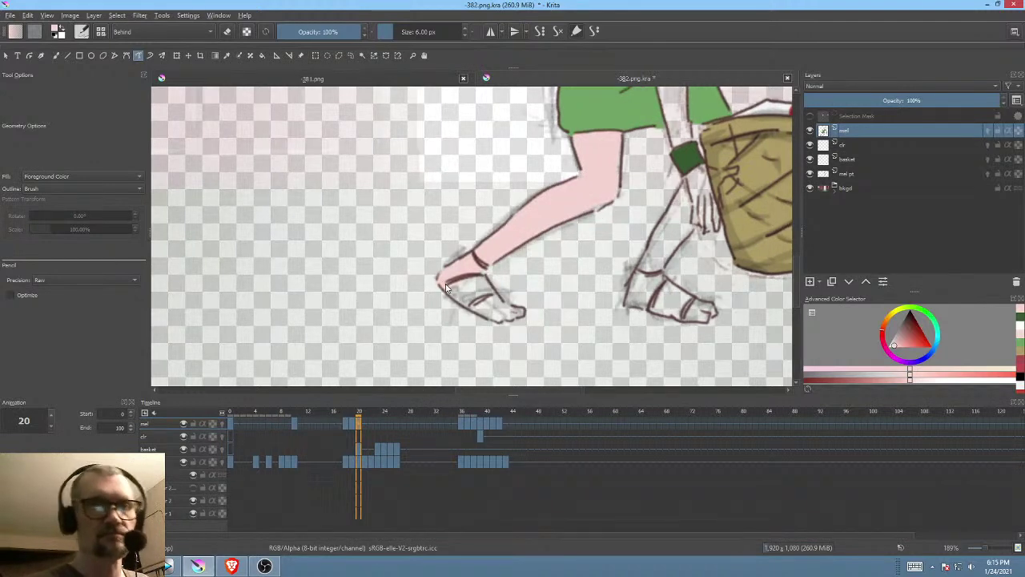
mouse_move(452, 301)
left_mouse_down()
mouse_move(497, 320)
mouse_move(522, 317)
mouse_move(486, 274)
mouse_move(471, 274)
left_mouse_up()
Step: Fill the front leg, its foot and the hand beside the basket with pale pink on frame 20
left_click_drag(611, 310, 550, 303)
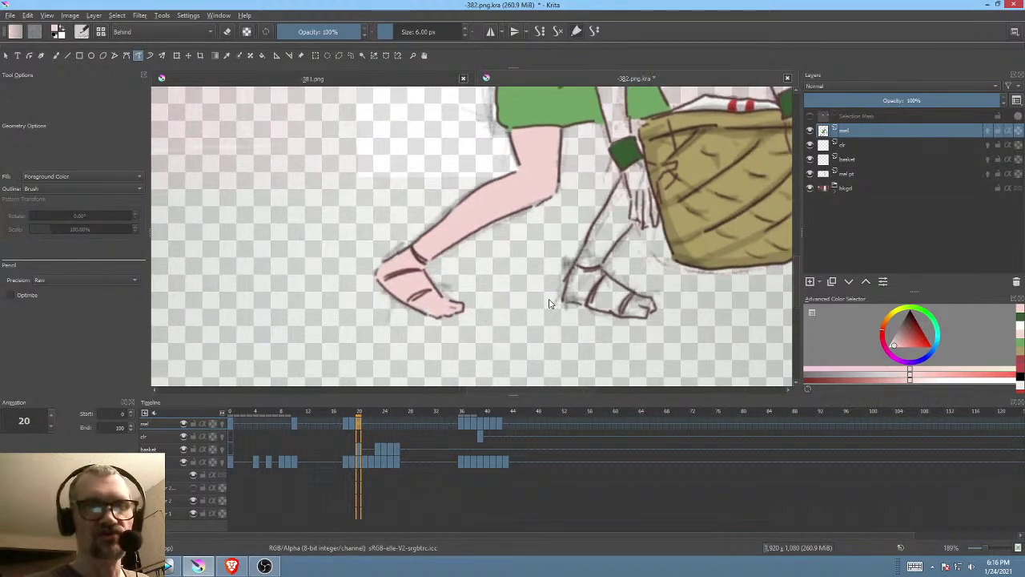
left_click_drag(613, 212, 552, 234)
mouse_move(563, 206)
left_mouse_down()
mouse_move(517, 291)
mouse_move(534, 288)
mouse_move(572, 242)
mouse_move(593, 240)
mouse_move(589, 210)
mouse_move(610, 188)
mouse_move(580, 185)
mouse_move(611, 215)
mouse_move(518, 227)
mouse_move(515, 241)
mouse_move(541, 256)
mouse_move(589, 258)
mouse_move(594, 249)
mouse_move(551, 215)
left_mouse_up()
scroll(544, 208, "down", 3)
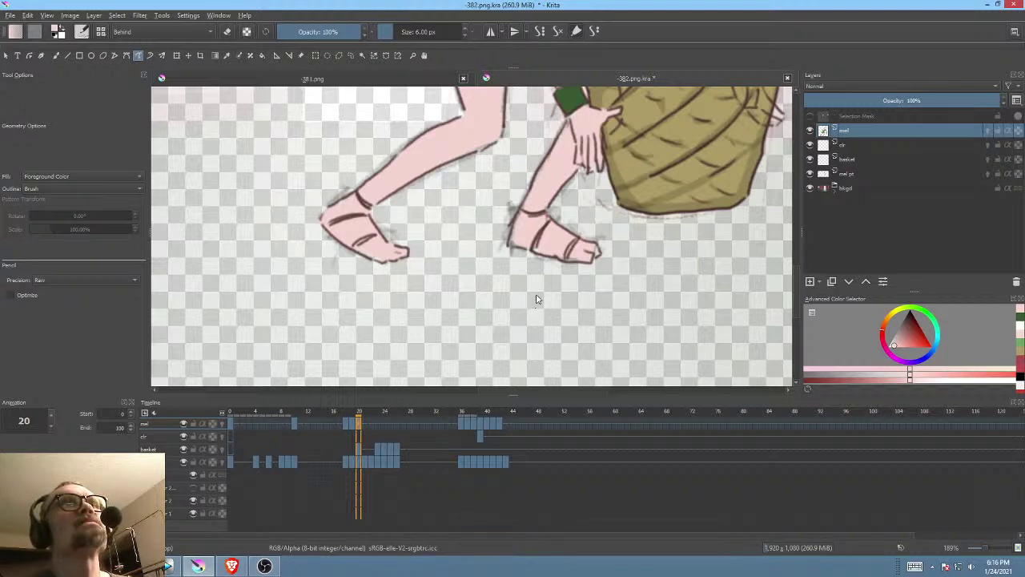
left_click_drag(632, 249, 597, 330)
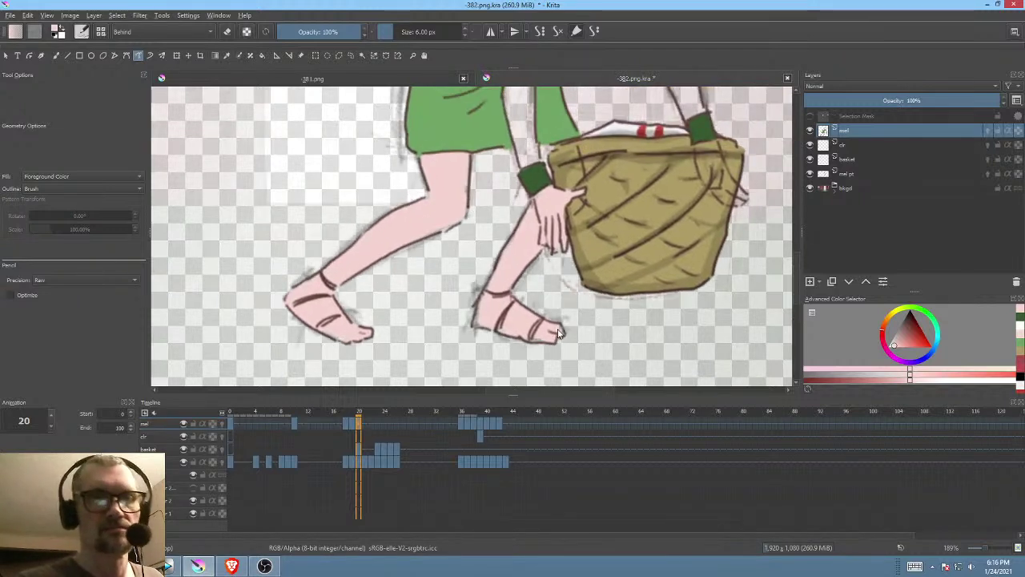
Step: Isolate the mel layer and flood-fill both arms and the outstretched hand with pale pink on frame 20
mouse_move(592, 255)
left_mouse_down()
mouse_move(528, 346)
mouse_move(519, 339)
left_mouse_up()
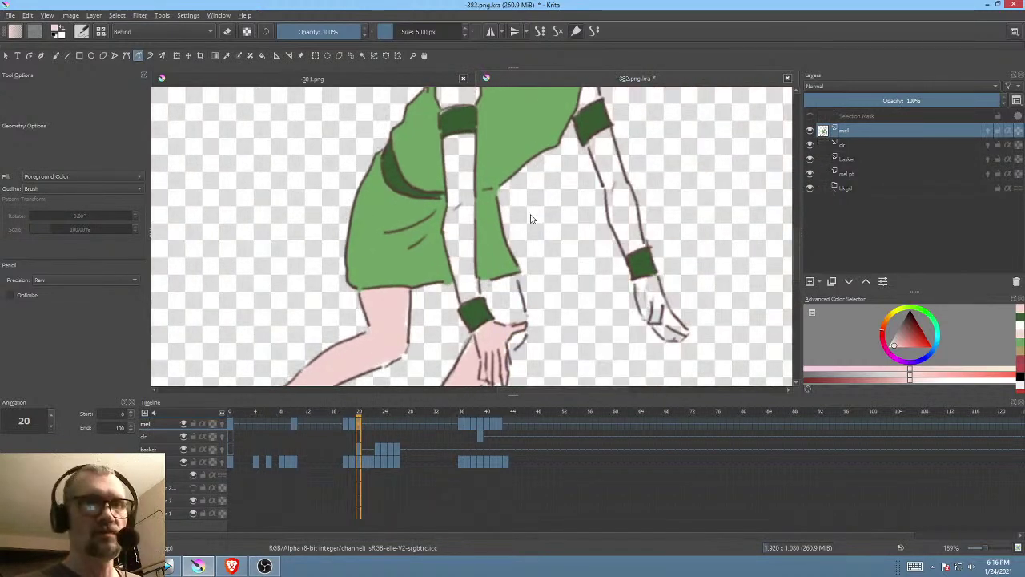
key("f")
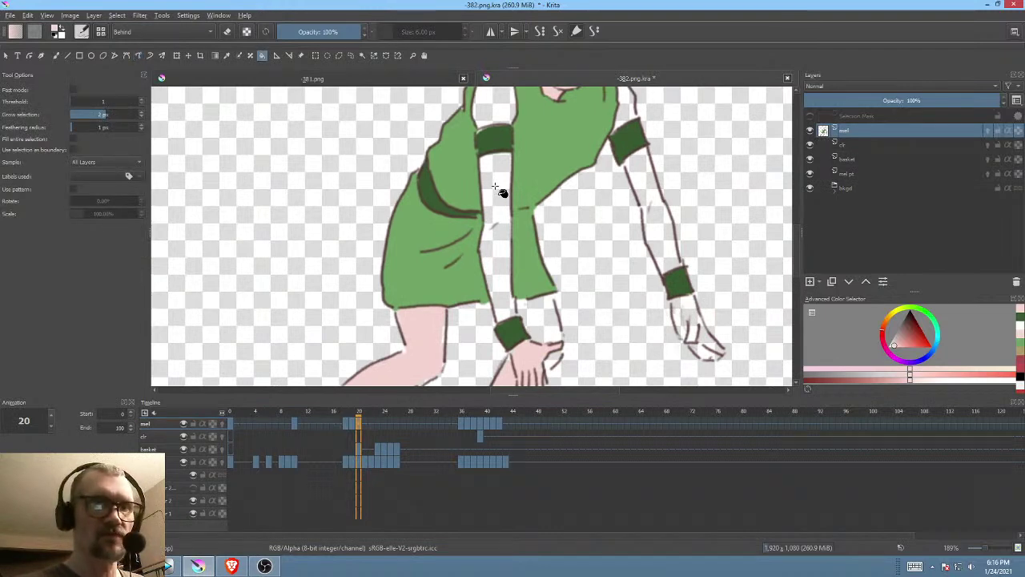
left_click(497, 191)
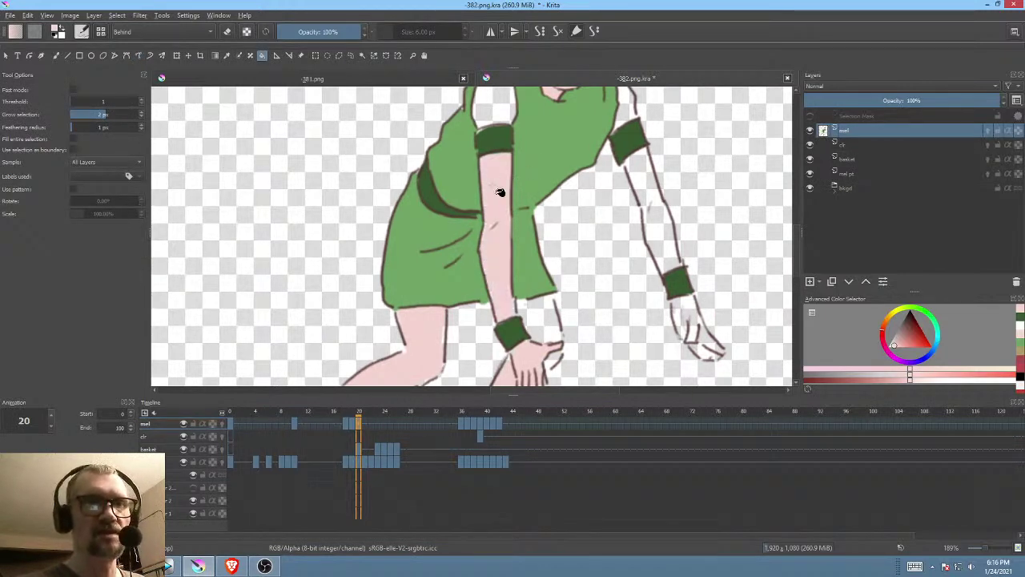
scroll(498, 189, "up", 2)
left_click(498, 162)
left_click(619, 175)
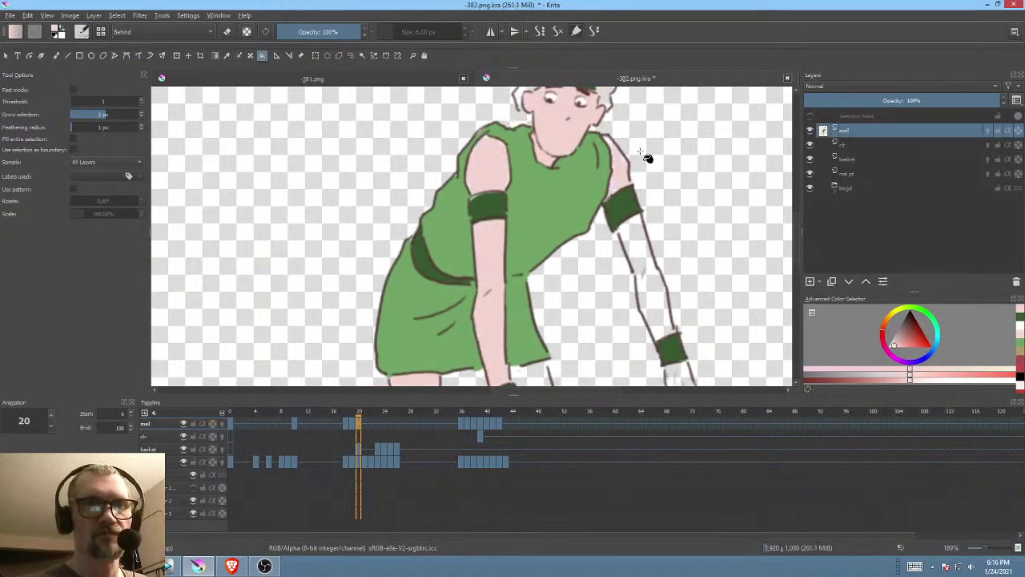
left_click(650, 248)
scroll(665, 238, "down", 1)
scroll(665, 238, "down", 3)
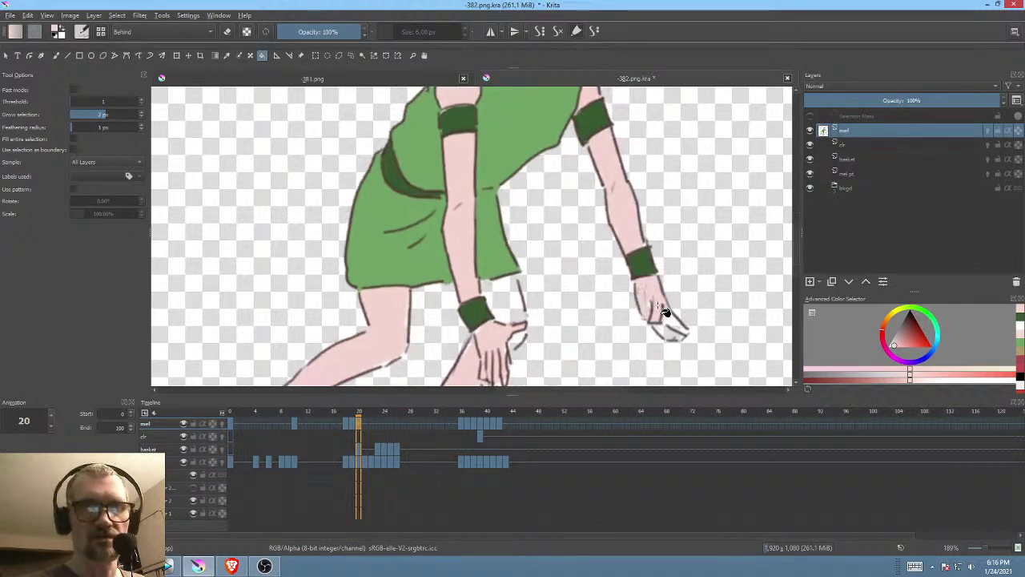
left_click(671, 332)
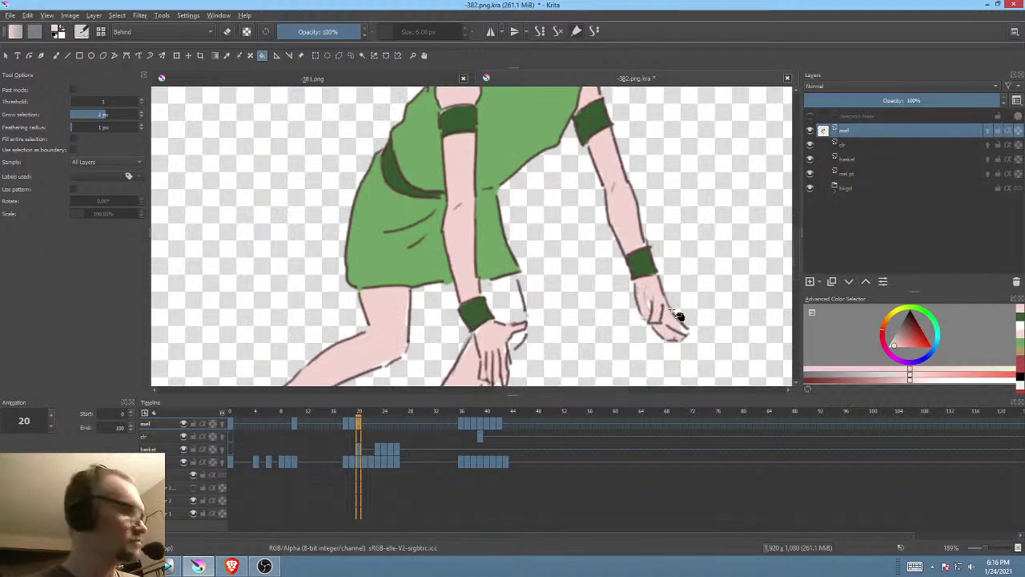
Step: On frame 36, fill both bare arms with pale pink from the shoulders to the wristbands using filled freehand shapes
key("p")
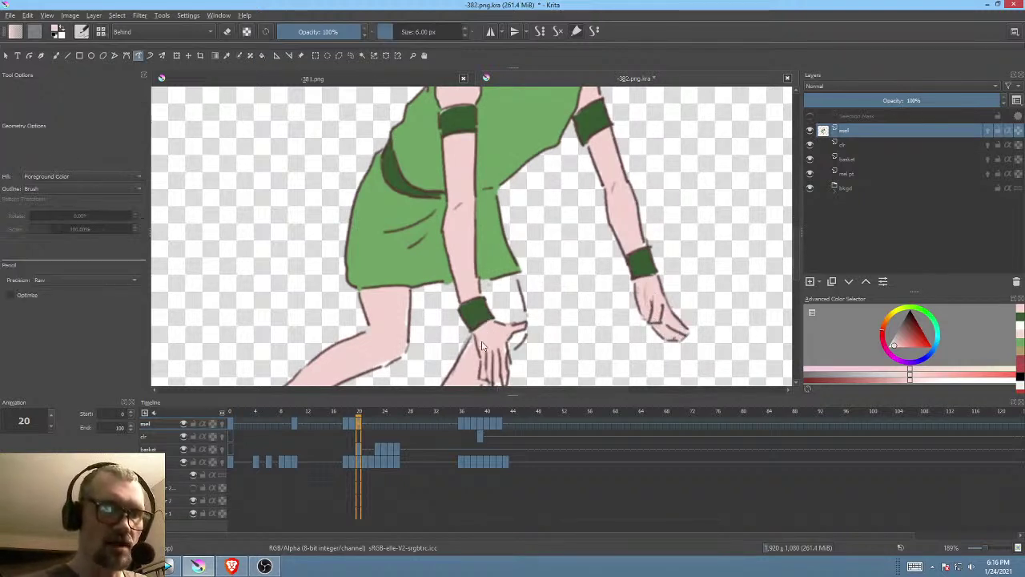
scroll(480, 241, "up", 4)
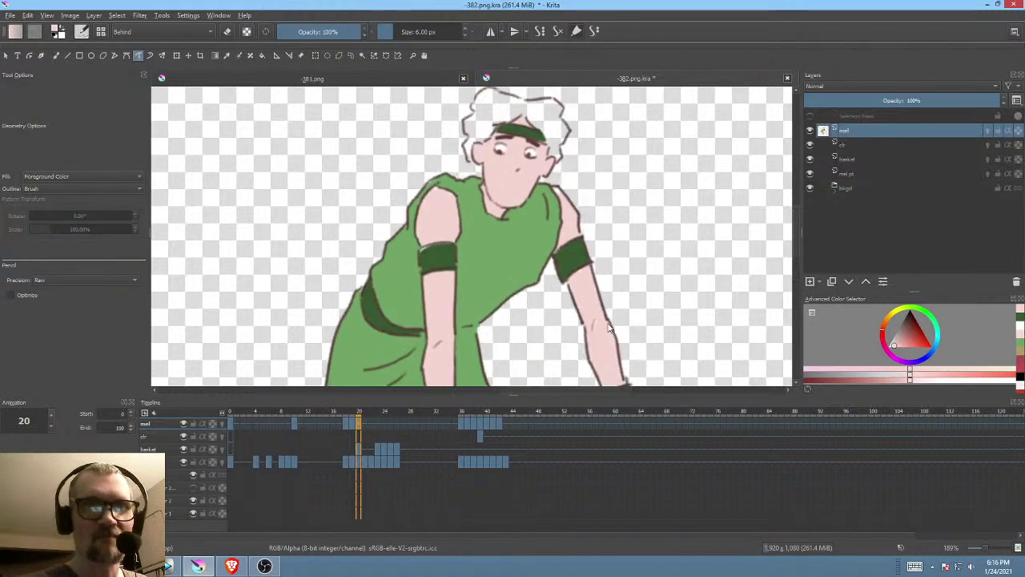
scroll(601, 241, "down", 1)
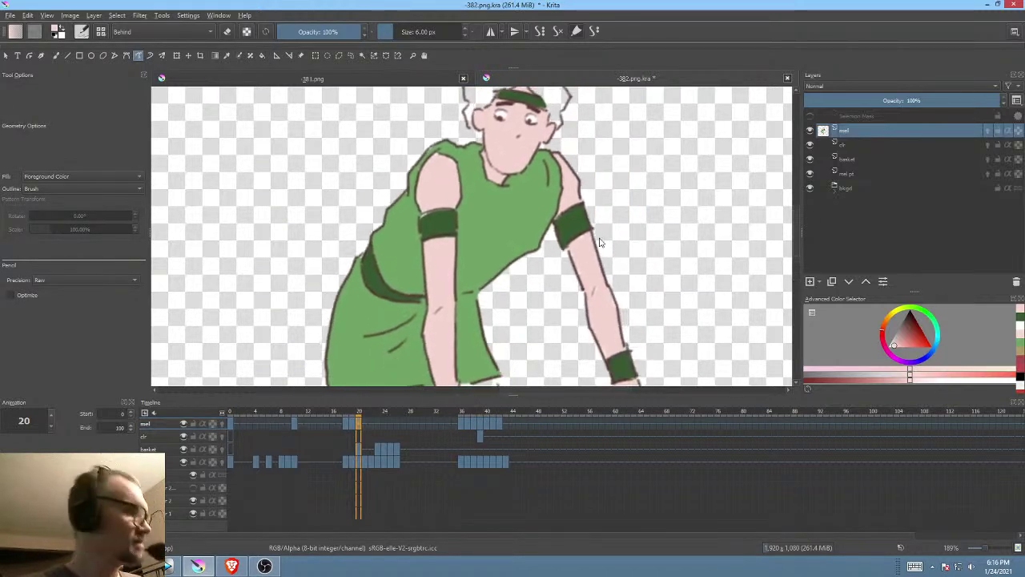
key("space")
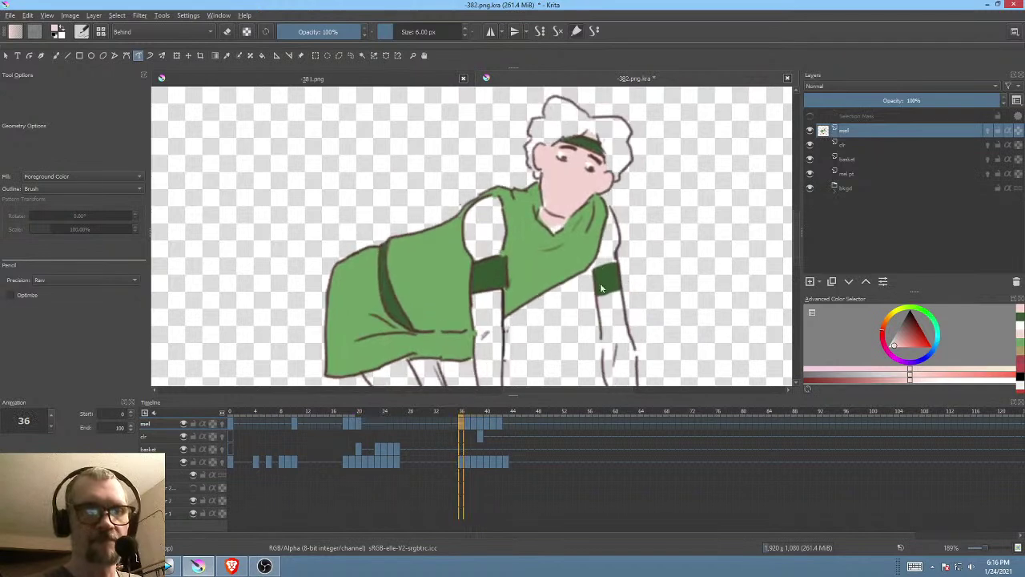
left_click_drag(506, 201, 469, 221)
scroll(480, 216, "down", 4)
mouse_move(489, 184)
left_mouse_down()
mouse_move(494, 287)
mouse_move(523, 317)
mouse_move(514, 190)
mouse_move(492, 186)
left_mouse_up()
left_click_drag(632, 231, 573, 211)
mouse_move(556, 165)
left_mouse_down()
mouse_move(574, 294)
mouse_move(591, 294)
mouse_move(579, 186)
mouse_move(520, 250)
mouse_move(538, 246)
mouse_move(540, 169)
left_mouse_up()
mouse_move(468, 202)
left_mouse_down()
mouse_move(563, 149)
mouse_move(556, 161)
left_mouse_up()
left_click_drag(549, 252, 581, 194)
Step: Show all layers and fill the leg and foot nearest the basket with pale pink on frame 36, erasing the excess over the basket
left_click_drag(508, 272, 595, 158)
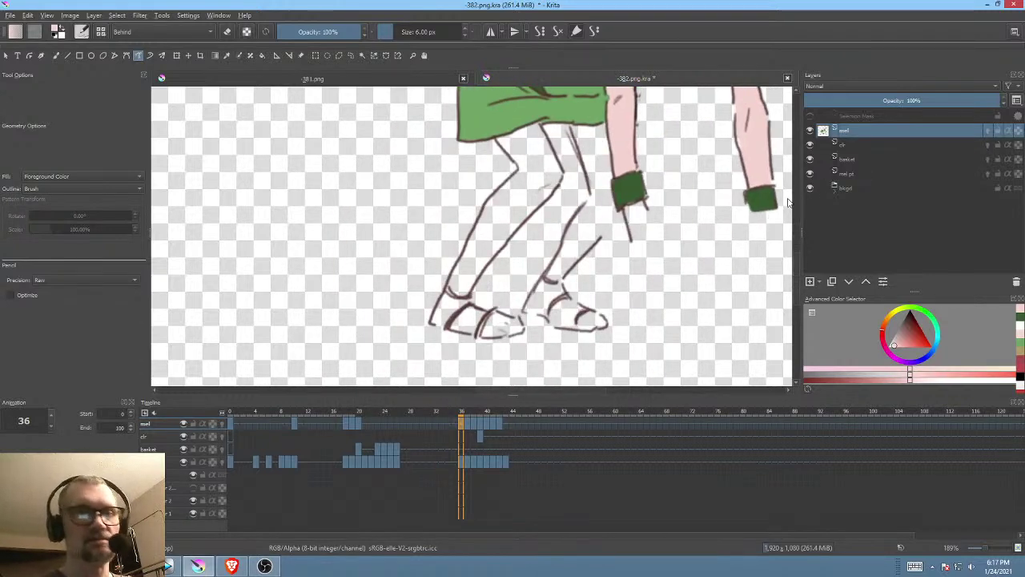
key("i")
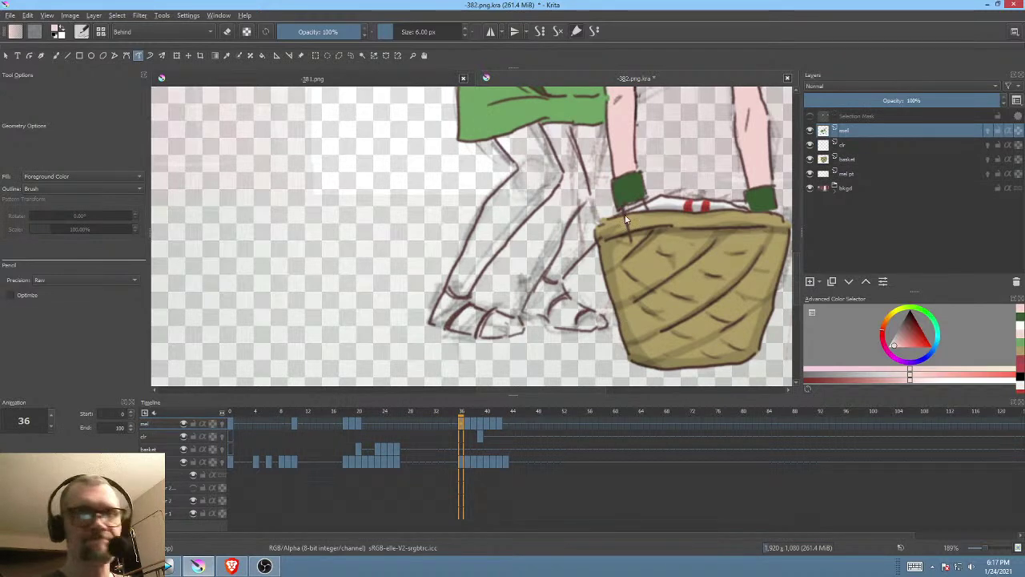
left_click_drag(596, 167, 564, 200)
mouse_move(541, 147)
left_mouse_down()
mouse_move(563, 224)
mouse_move(502, 329)
mouse_move(513, 355)
mouse_move(561, 362)
mouse_move(574, 359)
mouse_move(530, 319)
mouse_move(545, 287)
mouse_move(598, 232)
mouse_move(586, 122)
left_mouse_up()
mouse_move(651, 258)
left_mouse_down()
mouse_move(660, 230)
mouse_move(657, 241)
left_mouse_up()
key("e")
mouse_move(595, 233)
left_mouse_down()
mouse_move(571, 237)
mouse_move(572, 253)
left_mouse_up()
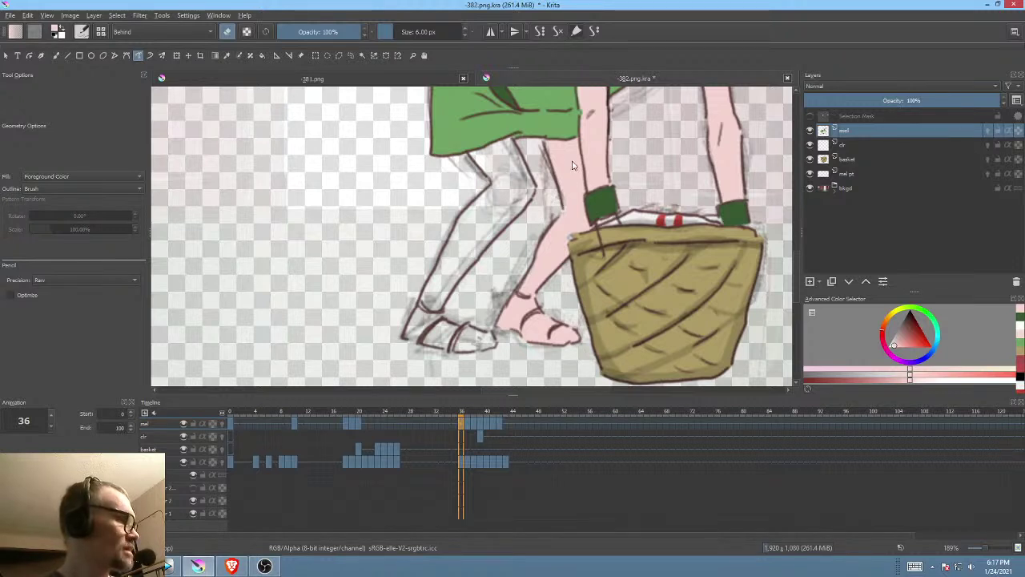
Step: Isolate the mel layer again and fill the rear leg and its sandalled foot with pale pink on frame 36
key("f")
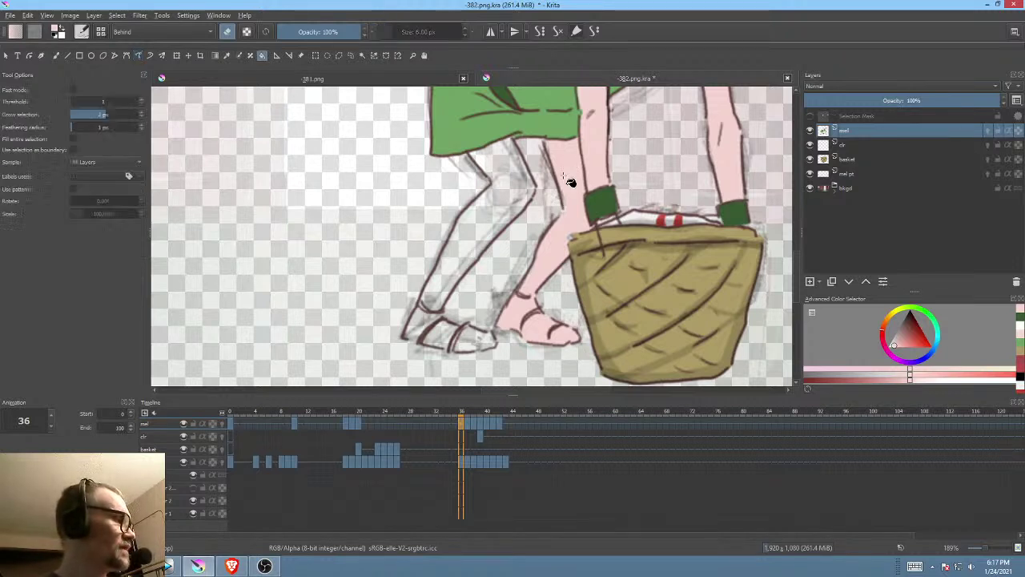
key("i")
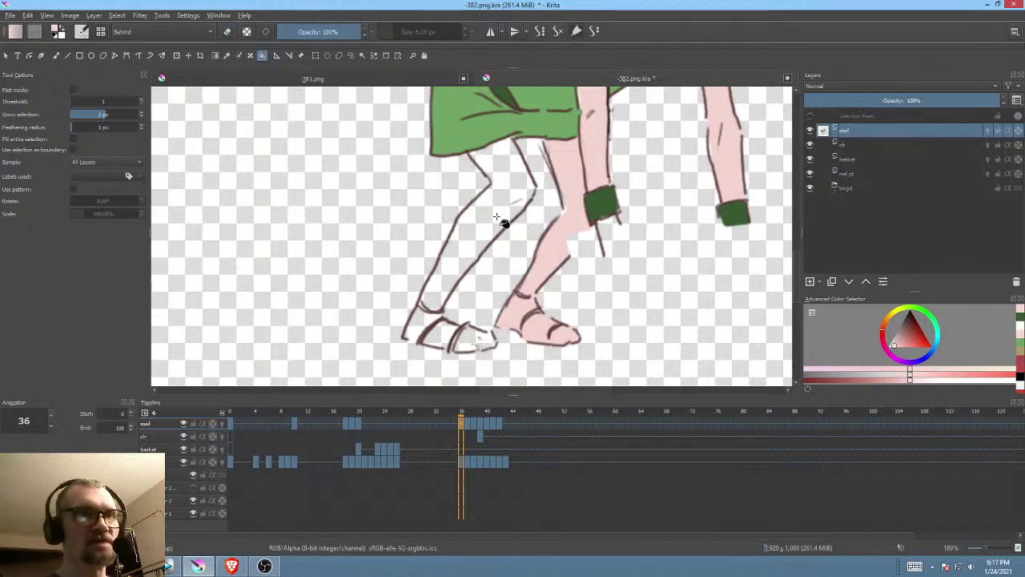
left_click(502, 216)
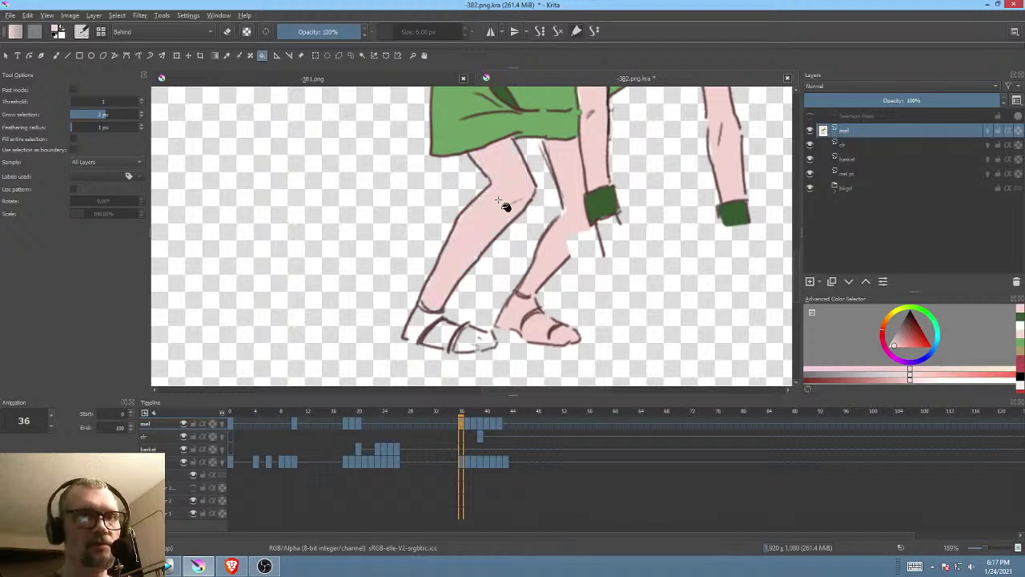
key("p")
mouse_move(453, 327)
left_mouse_down()
mouse_move(418, 311)
mouse_move(407, 338)
mouse_move(451, 346)
mouse_move(497, 329)
mouse_move(449, 328)
mouse_move(497, 340)
mouse_move(453, 340)
left_mouse_up()
Step: On frame 37 of the mel layer, fill both sandalled feet up to just above the ankle straps with pale pink
left_click(468, 423)
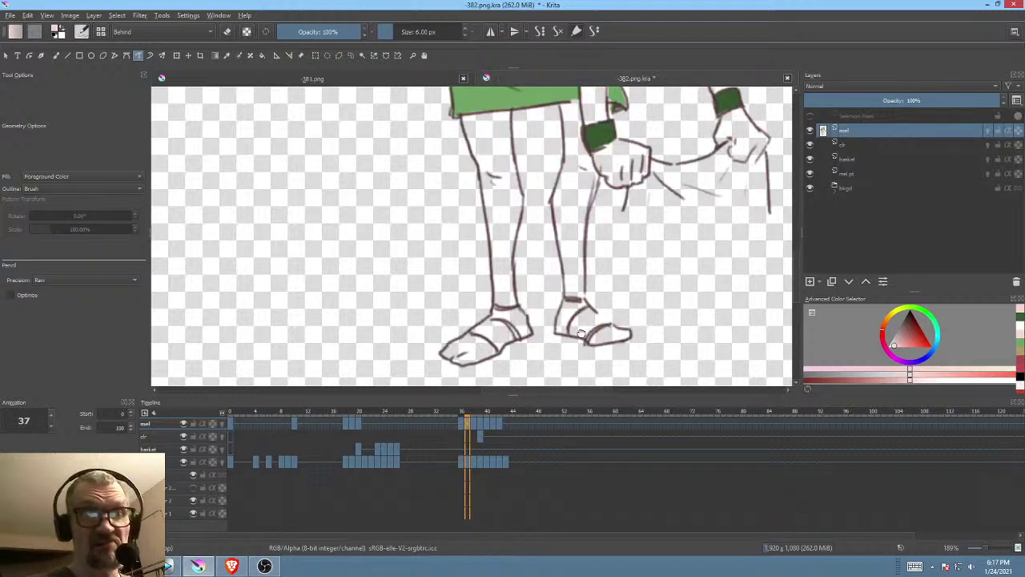
left_click_drag(584, 342, 616, 332)
mouse_move(529, 303)
left_mouse_down()
mouse_move(479, 343)
mouse_move(522, 349)
mouse_move(557, 328)
mouse_move(552, 278)
mouse_move(591, 323)
mouse_move(650, 338)
mouse_move(663, 328)
mouse_move(606, 282)
left_mouse_up()
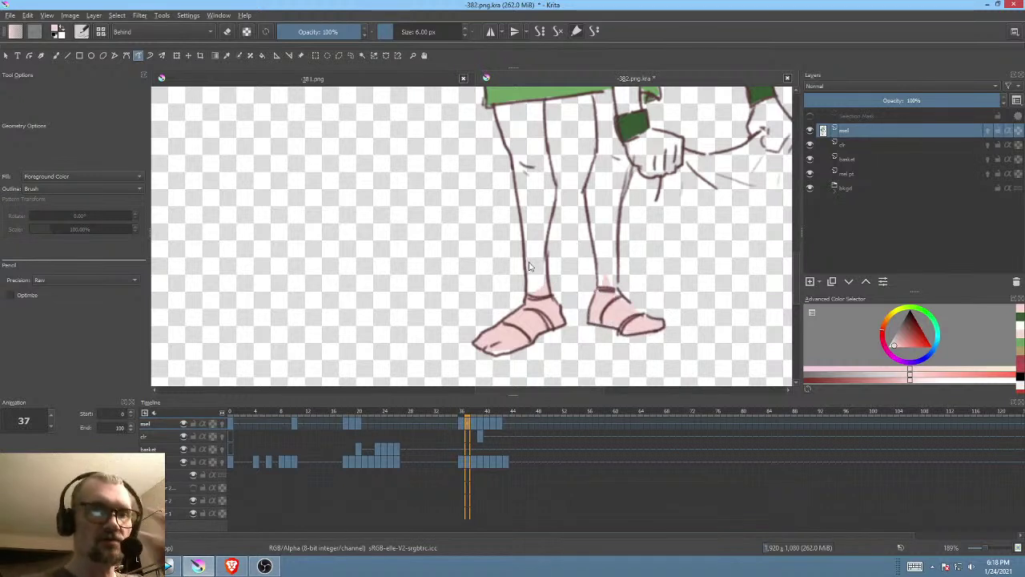
Step: On frame 37, fill both bare legs with pale pink from the ankles up to the tunic hem
left_click_drag(572, 300, 547, 338)
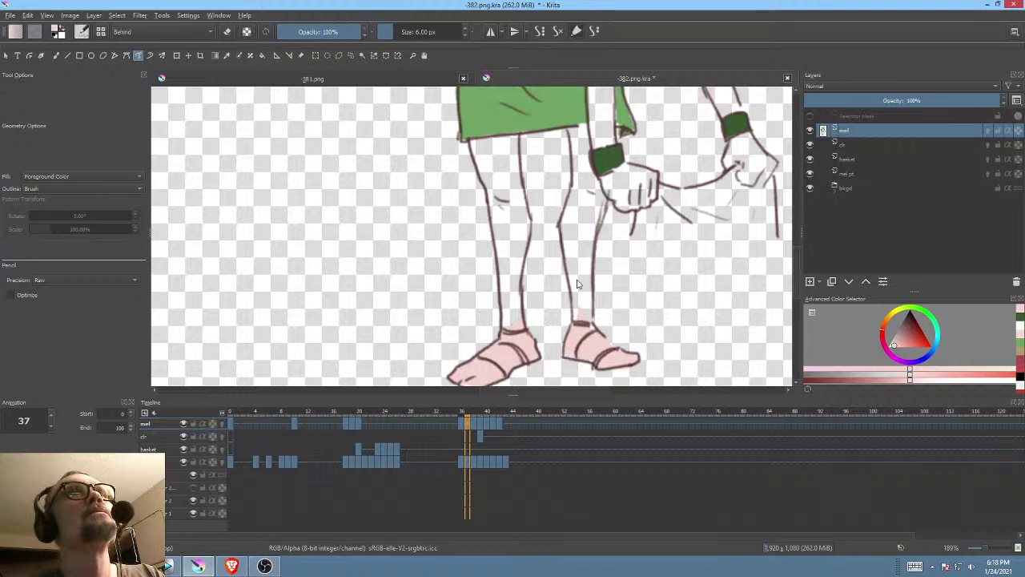
mouse_move(585, 266)
left_mouse_down()
mouse_move(594, 249)
mouse_move(592, 272)
left_mouse_up()
mouse_move(585, 334)
left_mouse_down()
mouse_move(569, 233)
mouse_move(577, 213)
mouse_move(597, 207)
mouse_move(596, 324)
left_mouse_up()
mouse_move(514, 343)
left_mouse_down()
mouse_move(502, 203)
mouse_move(528, 202)
mouse_move(540, 226)
mouse_move(531, 346)
left_mouse_up()
left_click_drag(533, 281, 512, 357)
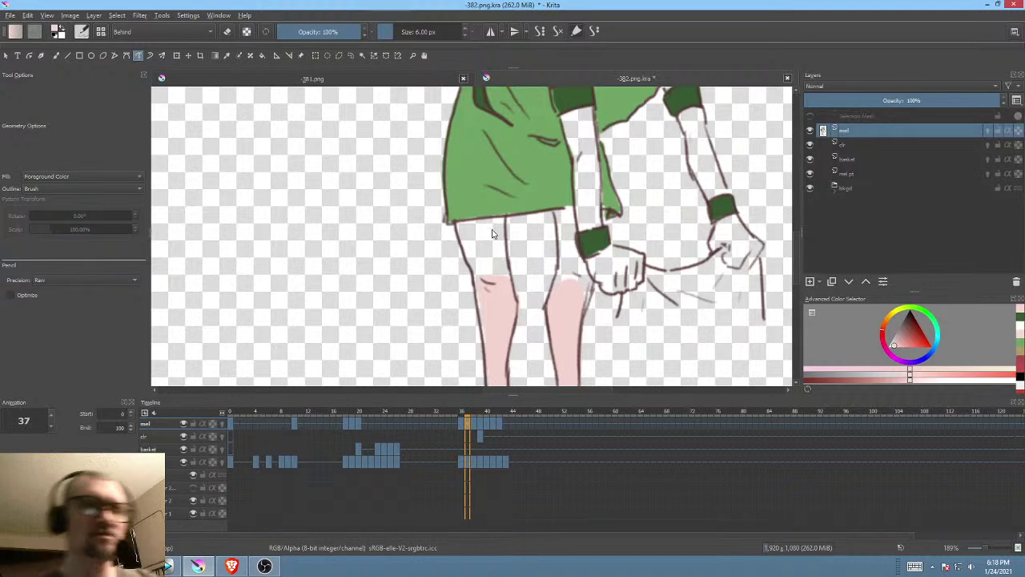
mouse_move(455, 221)
left_mouse_down()
mouse_move(477, 279)
mouse_move(502, 299)
mouse_move(503, 213)
left_mouse_up()
left_click_drag(596, 235, 552, 252)
mouse_move(508, 219)
left_mouse_down()
mouse_move(511, 318)
mouse_move(531, 316)
mouse_move(551, 292)
mouse_move(551, 234)
left_mouse_up()
mouse_move(553, 280)
left_mouse_down()
mouse_move(539, 250)
mouse_move(545, 276)
mouse_move(578, 277)
mouse_move(586, 245)
mouse_move(542, 233)
left_mouse_up()
Step: Fill both arms and hands on frame 37 with pale pink, leaving the green armbands and wristbands uncovered
left_click_drag(556, 253, 515, 319)
mouse_move(463, 157)
left_mouse_down()
mouse_move(483, 285)
mouse_move(499, 251)
mouse_move(492, 161)
mouse_move(468, 156)
left_mouse_up()
mouse_move(487, 135)
left_mouse_down()
mouse_move(454, 243)
mouse_move(423, 241)
left_mouse_up()
left_click_drag(551, 265, 520, 190)
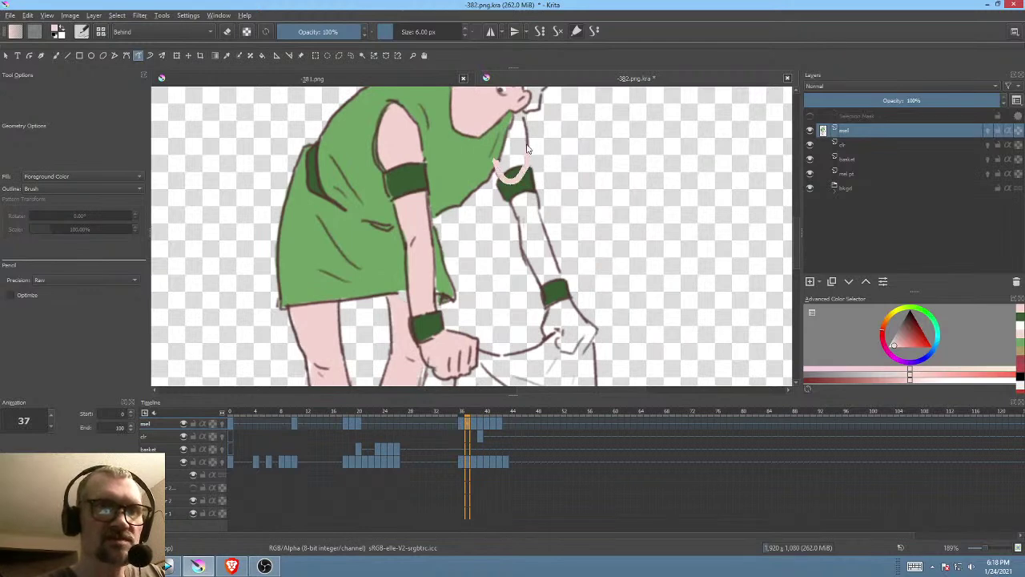
left_click_drag(557, 230, 536, 172)
mouse_move(493, 142)
left_mouse_down()
mouse_move(509, 205)
mouse_move(532, 236)
mouse_move(547, 228)
mouse_move(496, 141)
left_mouse_up()
mouse_move(537, 244)
left_mouse_down()
mouse_move(541, 276)
mouse_move(567, 290)
mouse_move(575, 279)
mouse_move(552, 250)
mouse_move(542, 273)
left_mouse_up()
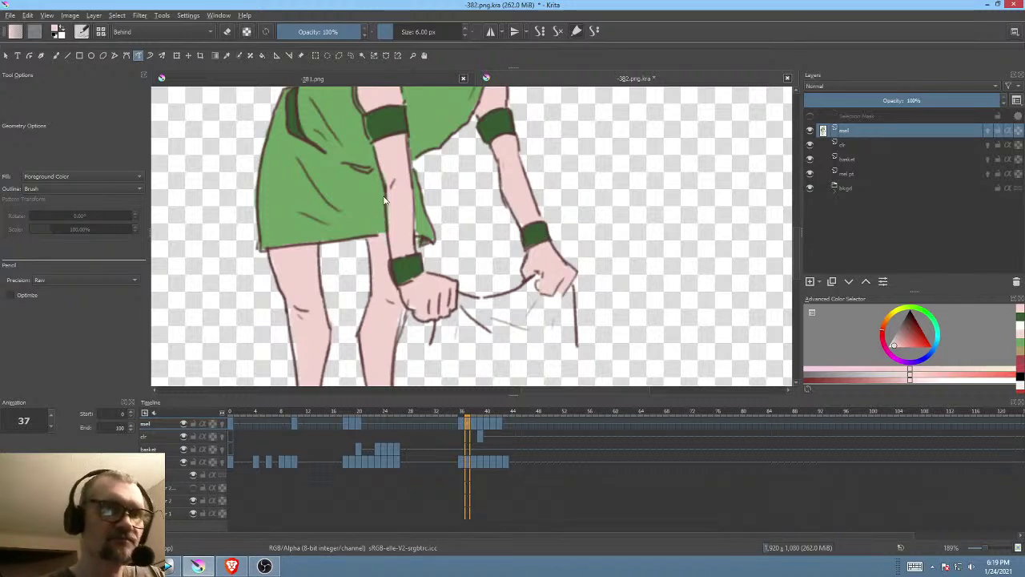
mouse_move(412, 264)
left_mouse_down()
mouse_move(423, 342)
mouse_move(518, 349)
left_mouse_up()
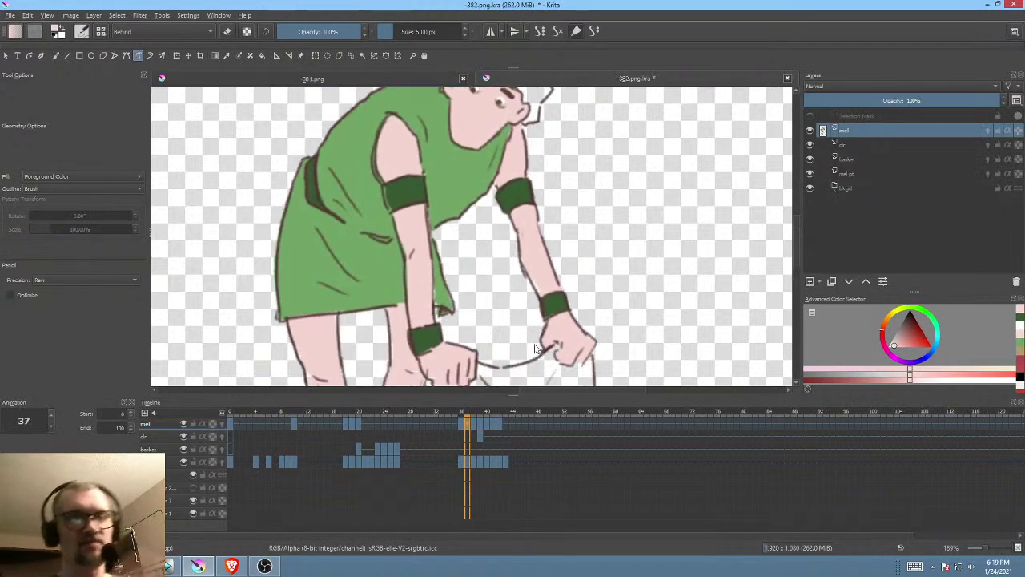
Step: Go to frame 38 of the mel layer and fill the bent arm, neck and both fists with pale pink
left_click(478, 423)
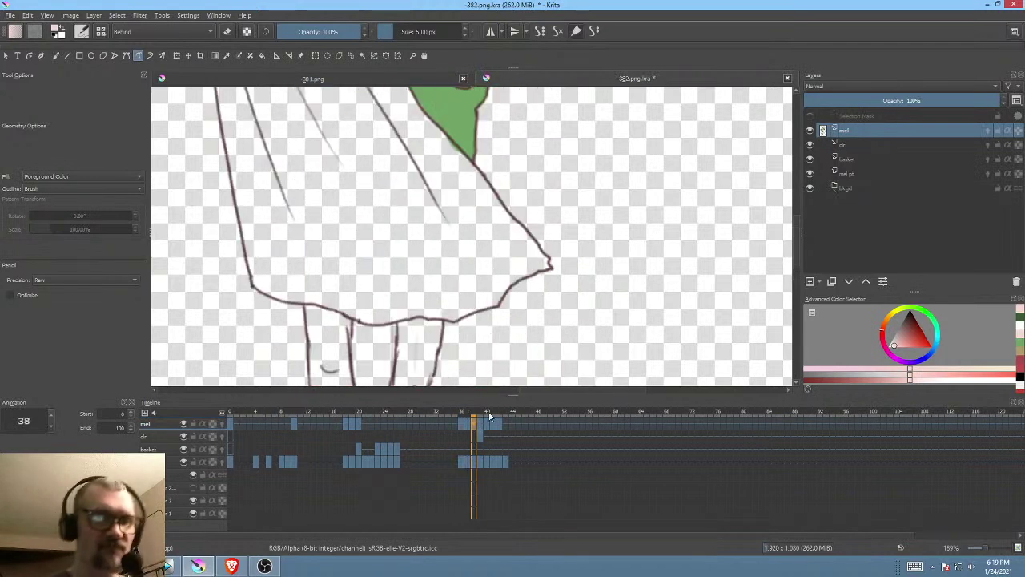
left_click_drag(604, 459, 606, 435)
mouse_move(439, 185)
left_mouse_down()
mouse_move(444, 228)
mouse_move(461, 238)
mouse_move(437, 213)
left_mouse_up()
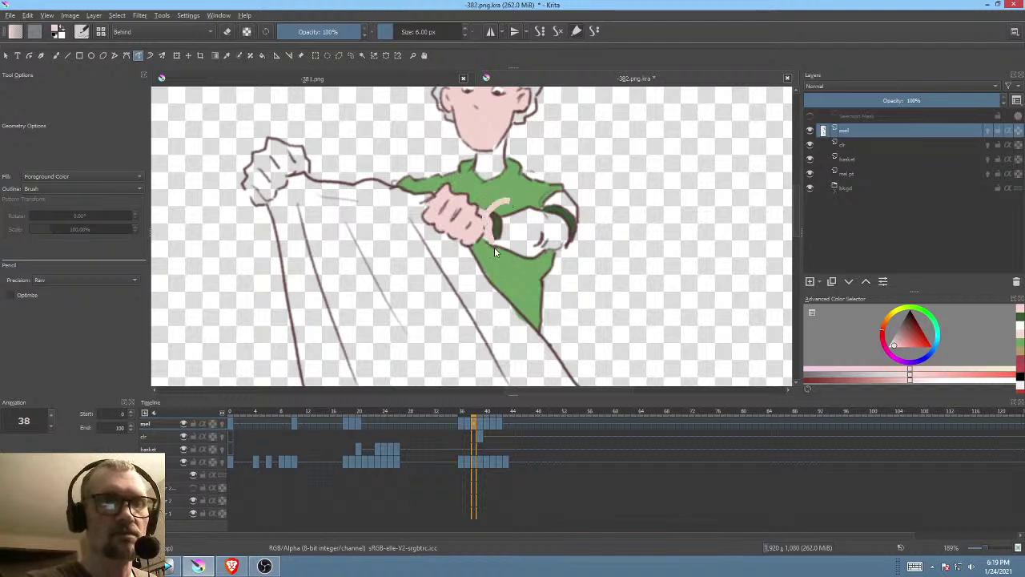
mouse_move(542, 258)
left_mouse_down()
mouse_move(573, 234)
mouse_move(575, 201)
mouse_move(531, 206)
left_mouse_up()
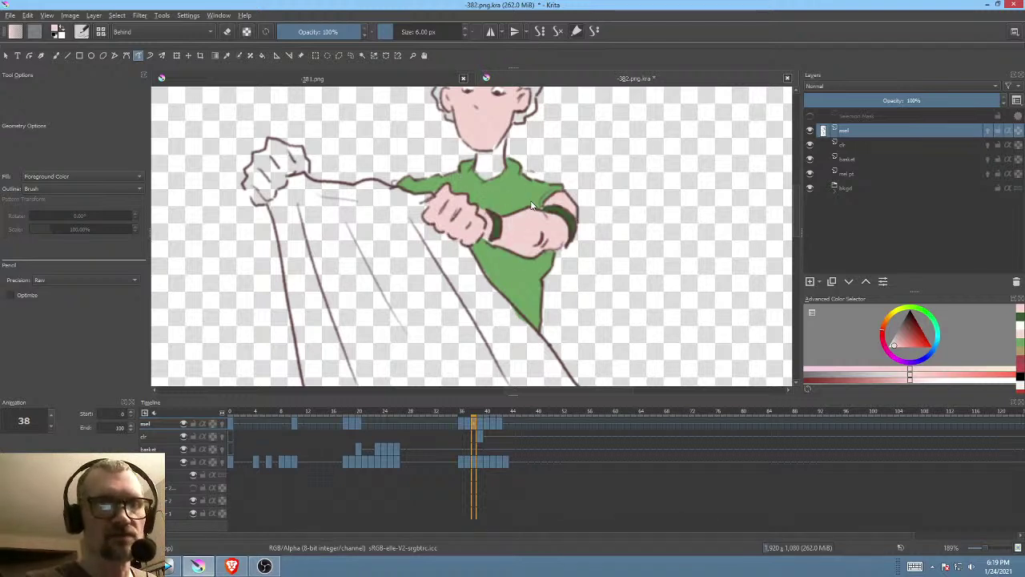
left_click_drag(506, 168, 503, 136)
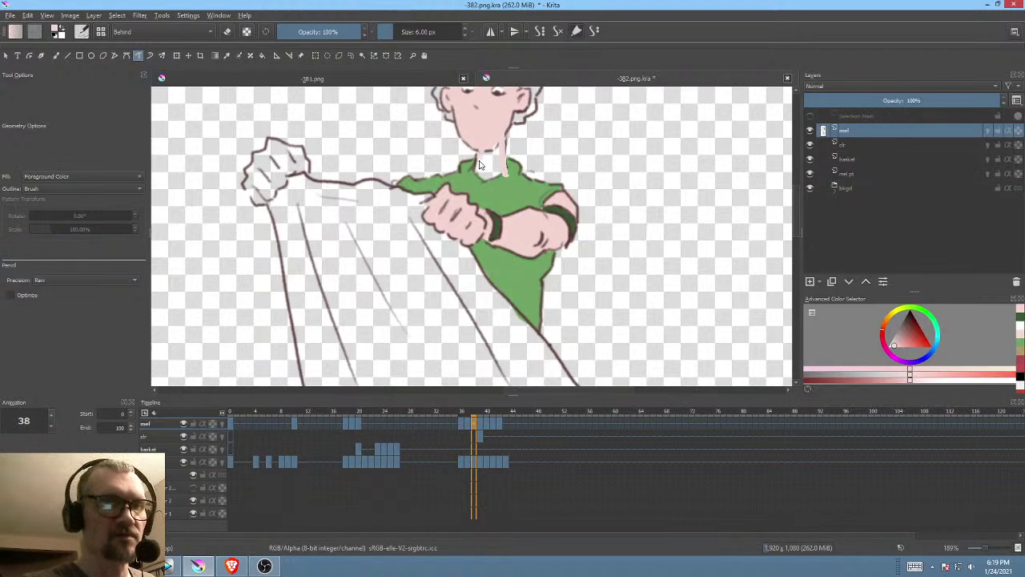
left_click_drag(498, 193, 569, 224)
mouse_move(371, 207)
left_mouse_down()
mouse_move(375, 182)
mouse_move(356, 176)
mouse_move(321, 201)
mouse_move(339, 231)
mouse_move(355, 217)
left_mouse_up()
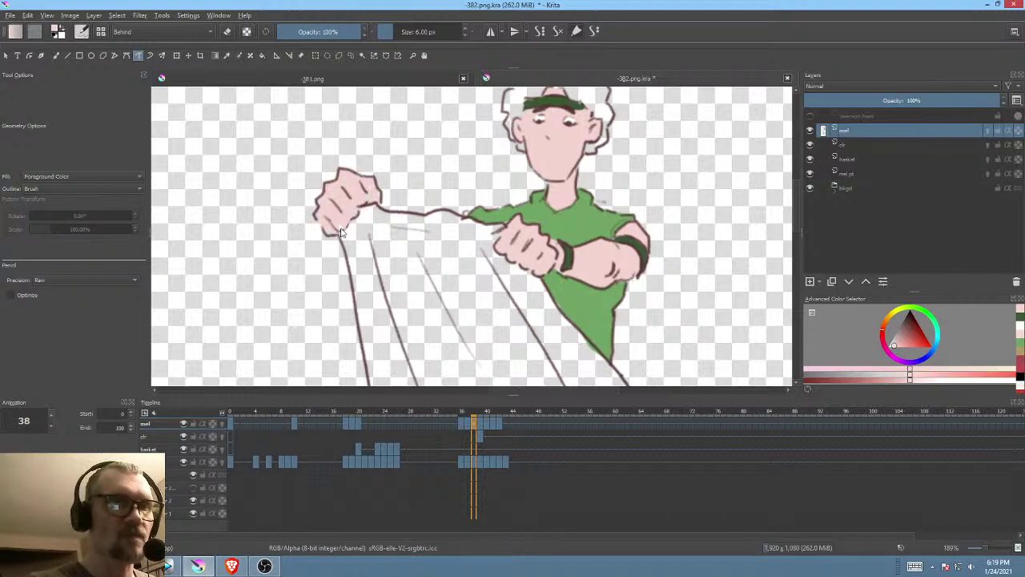
Step: Fill both bare legs on frame 38 with pale pink from the cloth's lower edge down to the ankles
left_click_drag(577, 346, 544, 143)
left_click_drag(578, 287, 586, 184)
left_click_drag(566, 224, 564, 270)
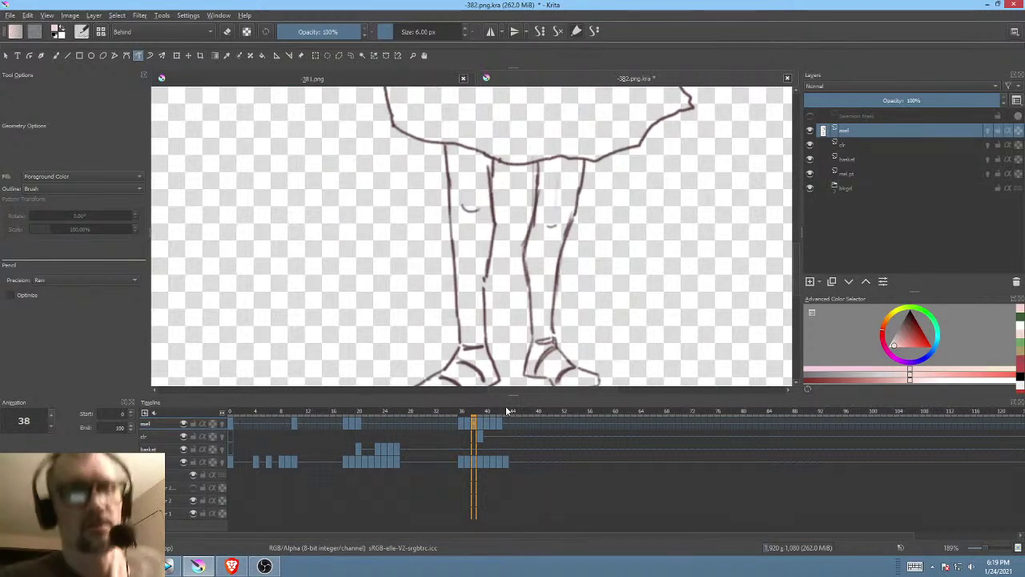
scroll(544, 288, "up", 1)
mouse_move(495, 188)
left_mouse_down()
mouse_move(459, 179)
mouse_move(453, 215)
mouse_move(466, 370)
mouse_move(481, 383)
mouse_move(490, 196)
left_mouse_up()
scroll(590, 157, "down", 1)
mouse_move(556, 138)
left_mouse_down()
mouse_move(543, 340)
mouse_move(560, 349)
mouse_move(595, 132)
mouse_move(555, 138)
left_mouse_up()
Step: Fill both sandalled feet on frame 38 with pale pink
left_click_drag(625, 218, 662, 170)
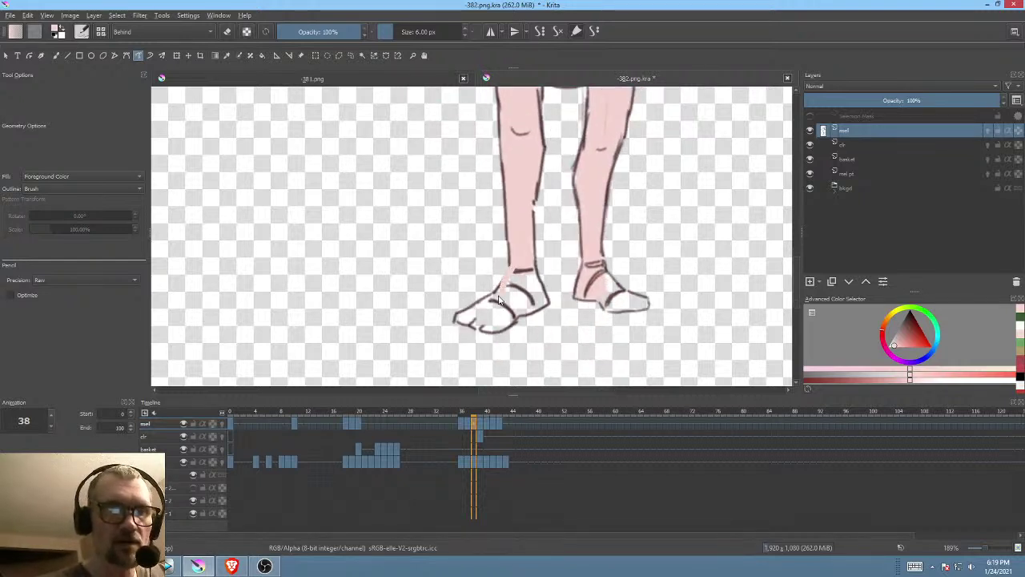
mouse_move(490, 303)
left_mouse_down()
mouse_move(457, 320)
mouse_move(502, 331)
mouse_move(549, 307)
mouse_move(536, 255)
left_mouse_up()
mouse_move(607, 279)
left_mouse_down()
mouse_move(585, 297)
mouse_move(623, 309)
mouse_move(646, 305)
mouse_move(609, 269)
left_mouse_up()
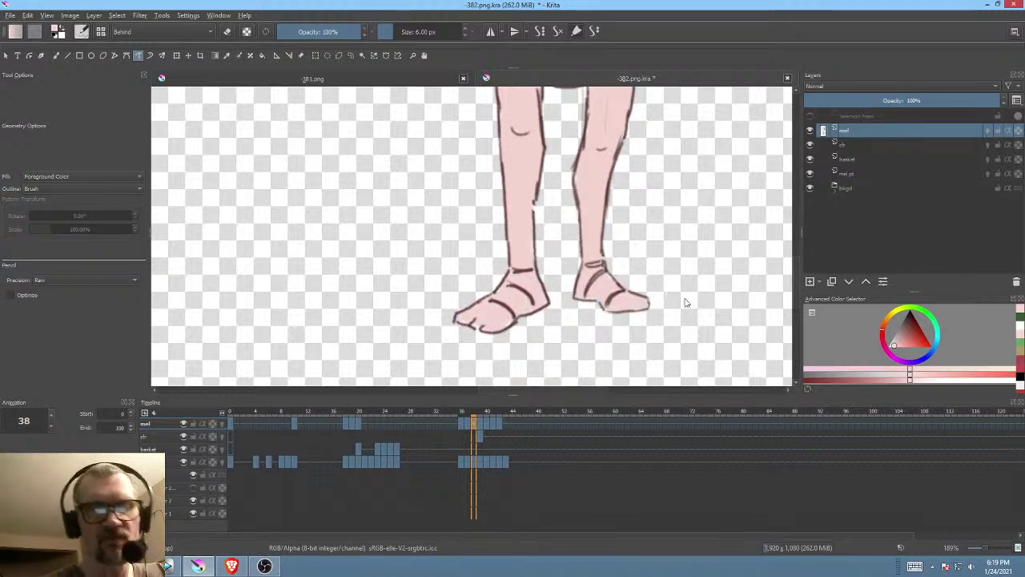
Step: Go to frame 39 and fill both sandalled feet and bare legs with pale pink up to the cloth and tunic hem
left_click(481, 434)
left_click_drag(572, 319, 550, 328)
mouse_move(491, 288)
left_mouse_down()
mouse_move(432, 335)
mouse_move(462, 343)
mouse_move(523, 312)
mouse_move(505, 260)
mouse_move(556, 309)
mouse_move(626, 327)
mouse_move(630, 318)
mouse_move(571, 271)
left_mouse_up()
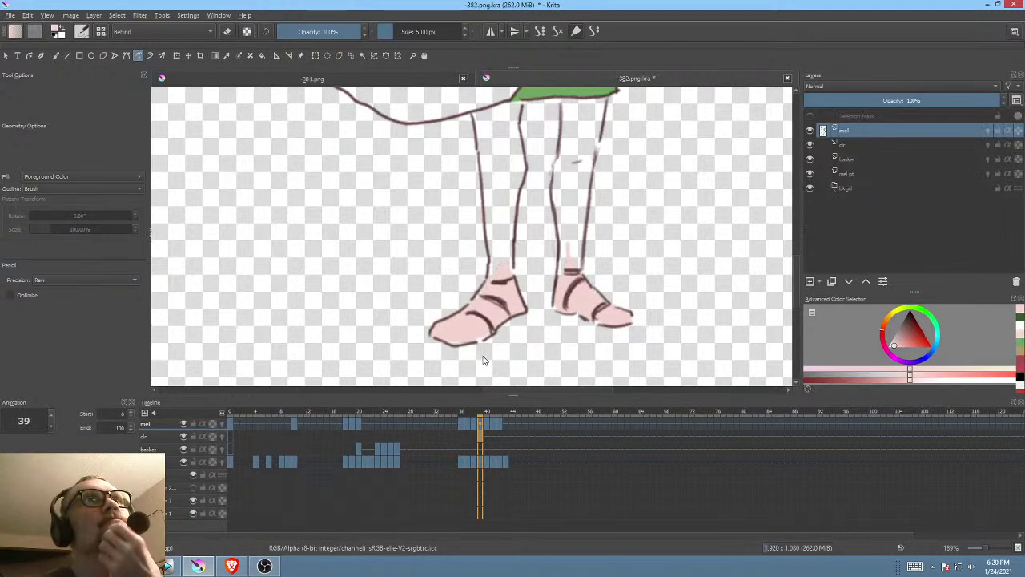
left_click_drag(607, 253, 600, 281)
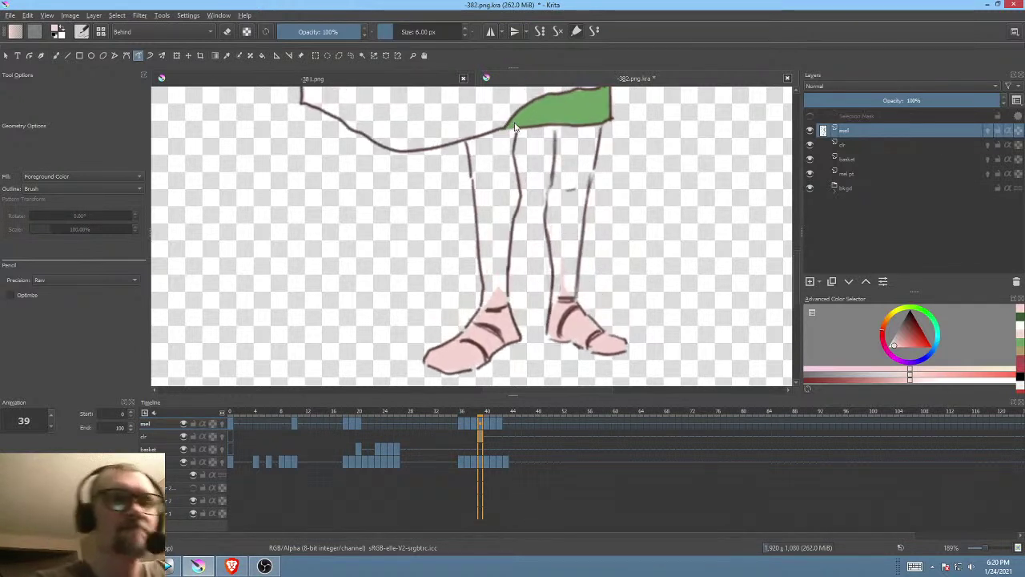
mouse_move(513, 123)
left_mouse_down()
mouse_move(469, 146)
mouse_move(478, 187)
mouse_move(493, 197)
mouse_move(515, 185)
mouse_move(513, 156)
left_mouse_up()
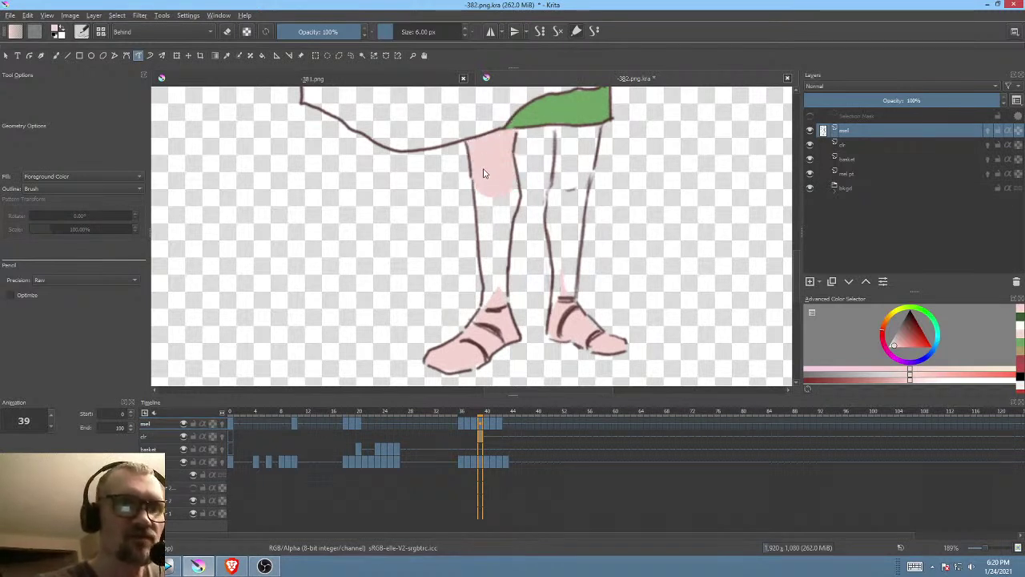
mouse_move(479, 198)
left_mouse_down()
mouse_move(484, 323)
mouse_move(502, 312)
mouse_move(521, 191)
left_mouse_up()
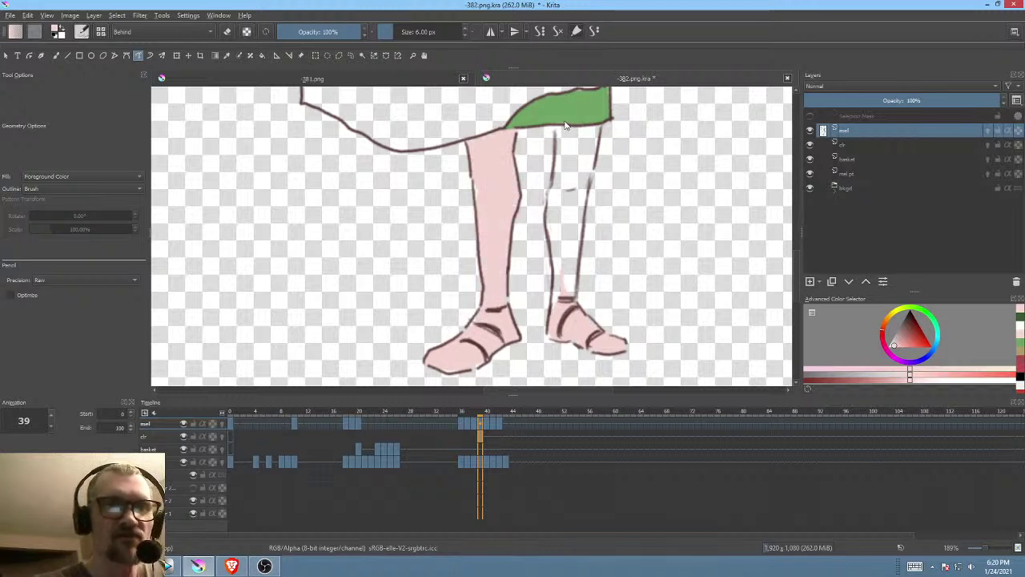
mouse_move(561, 128)
left_mouse_down()
mouse_move(557, 315)
mouse_move(568, 315)
mouse_move(605, 99)
left_mouse_up()
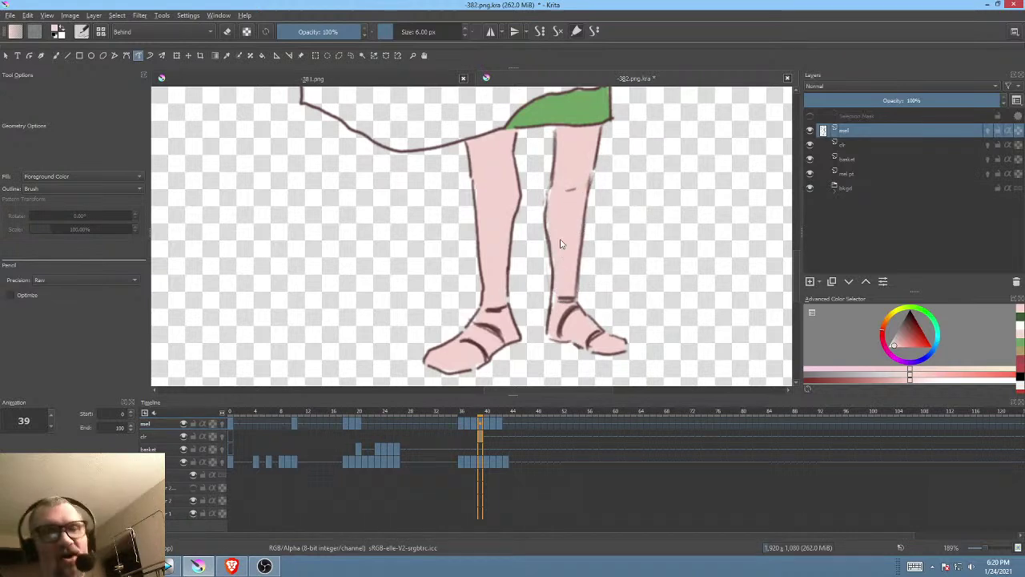
Step: On frame 39 of the mel layer, fill the shoulder, forearm and both fists with pale pink
scroll(583, 191, "up", 5)
scroll(579, 255, "up", 8)
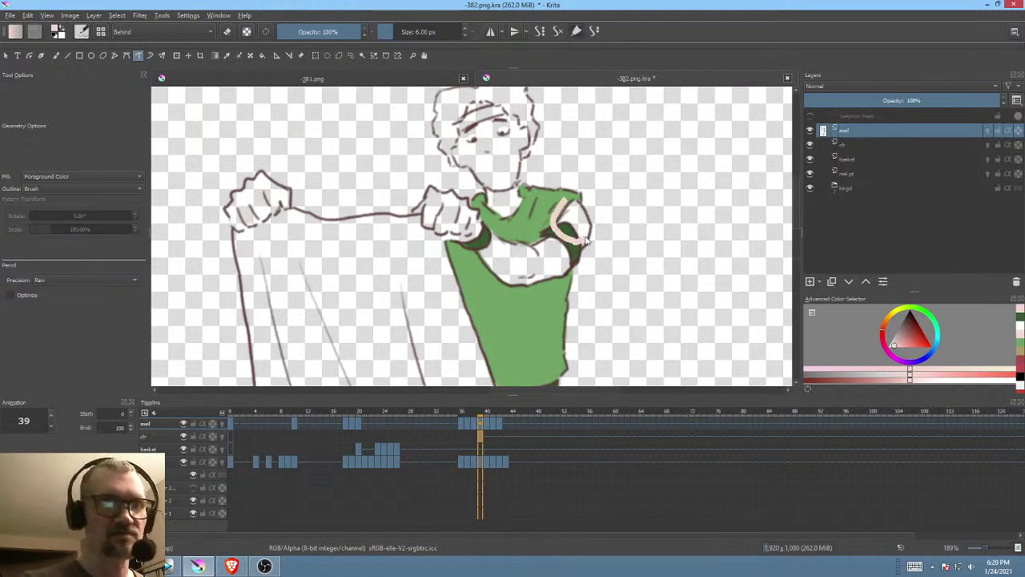
left_click_drag(586, 215, 585, 209)
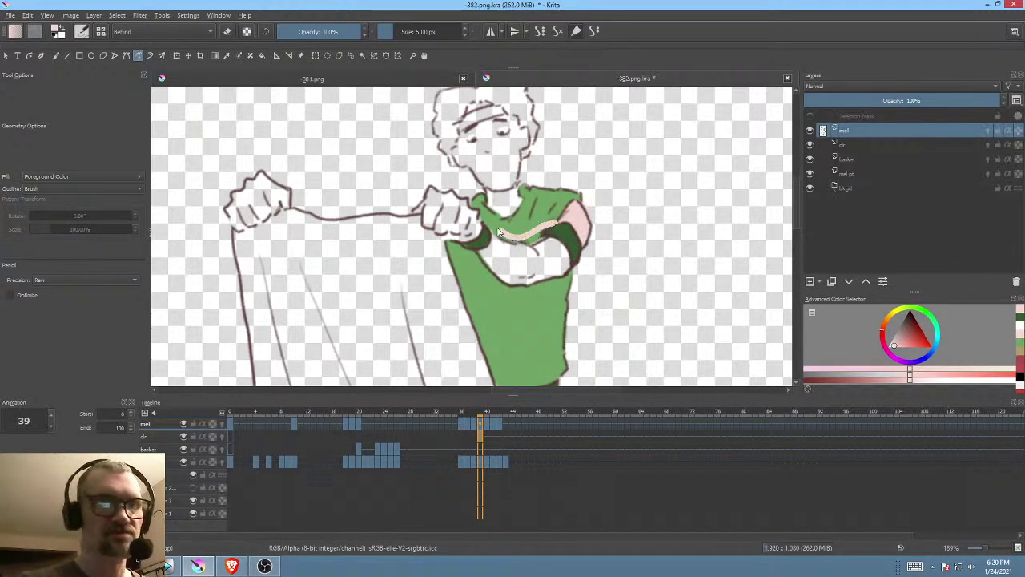
left_click_drag(467, 206, 437, 196)
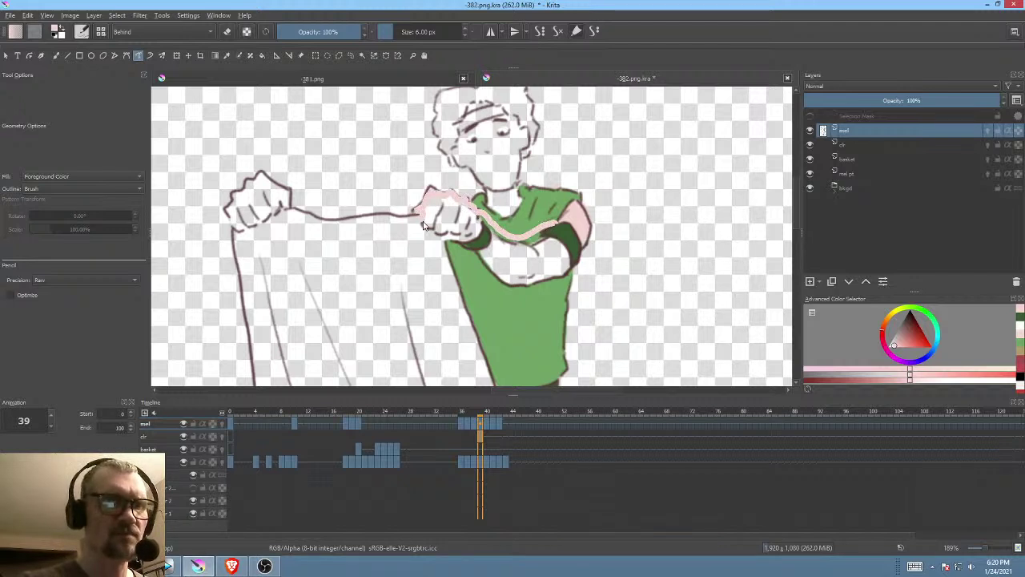
mouse_move(461, 239)
left_mouse_down()
mouse_move(484, 242)
mouse_move(488, 227)
left_mouse_up()
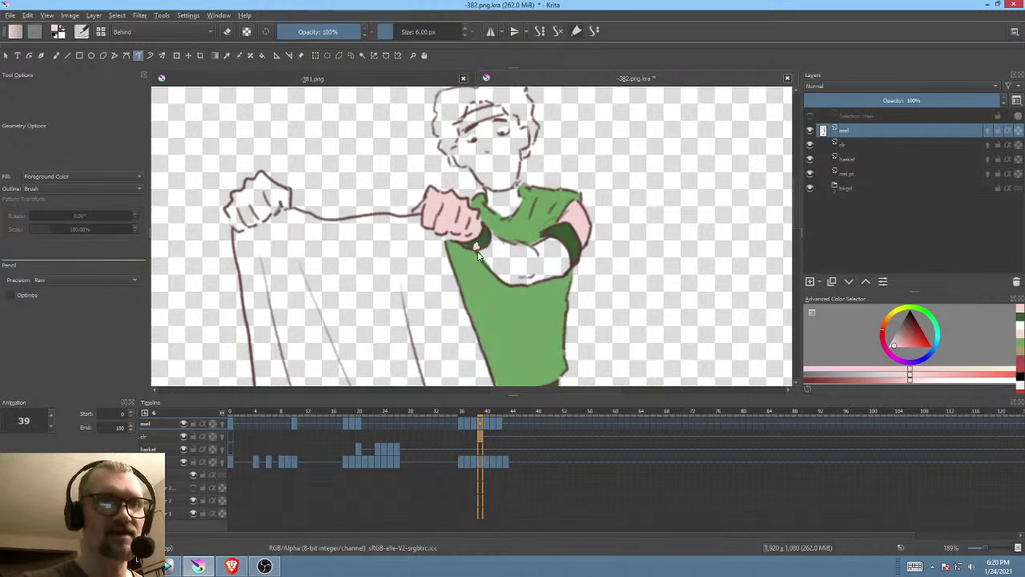
mouse_move(569, 276)
left_mouse_down()
mouse_move(570, 249)
mouse_move(556, 232)
mouse_move(506, 231)
left_mouse_up()
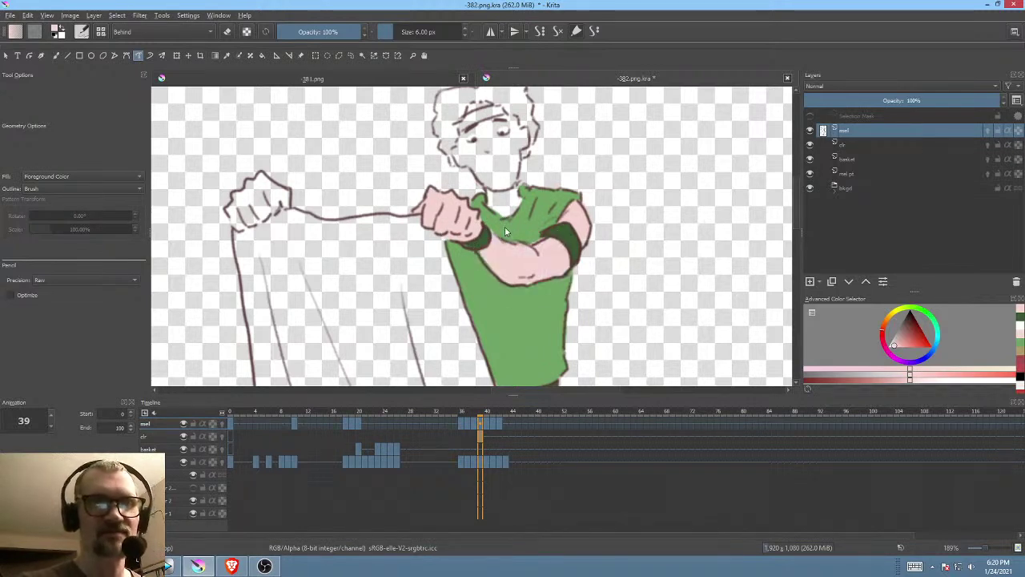
mouse_move(261, 176)
left_mouse_down()
mouse_move(228, 209)
mouse_move(248, 230)
mouse_move(287, 207)
mouse_move(287, 193)
mouse_move(262, 171)
left_mouse_up()
Step: Fill the strip of forehead above the headband with pale pink on frame 39 of the mel layer
mouse_move(557, 256)
left_mouse_down()
mouse_move(536, 306)
mouse_move(534, 373)
left_mouse_up()
left_click_drag(509, 275, 511, 250)
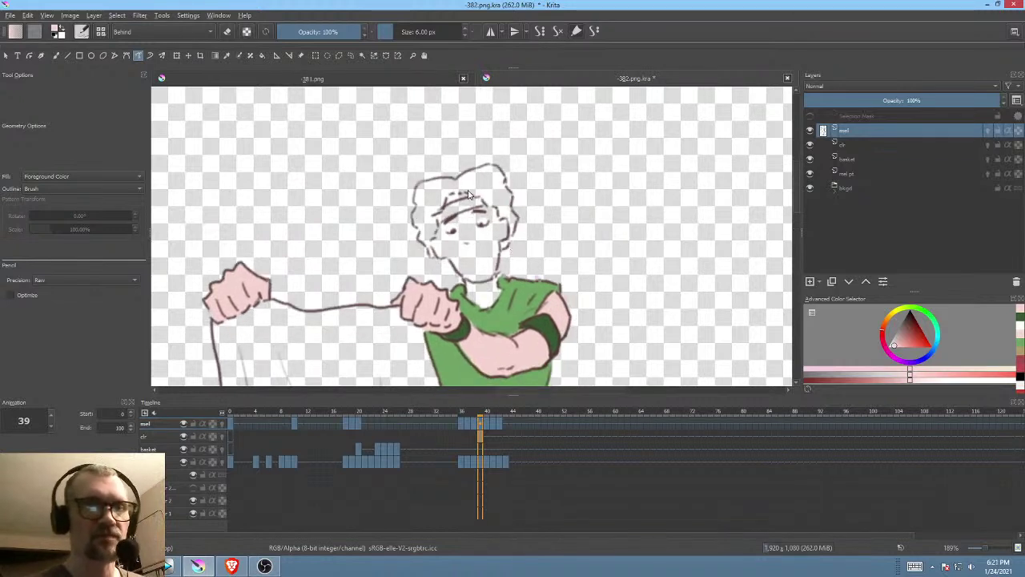
left_click_drag(447, 206, 471, 190)
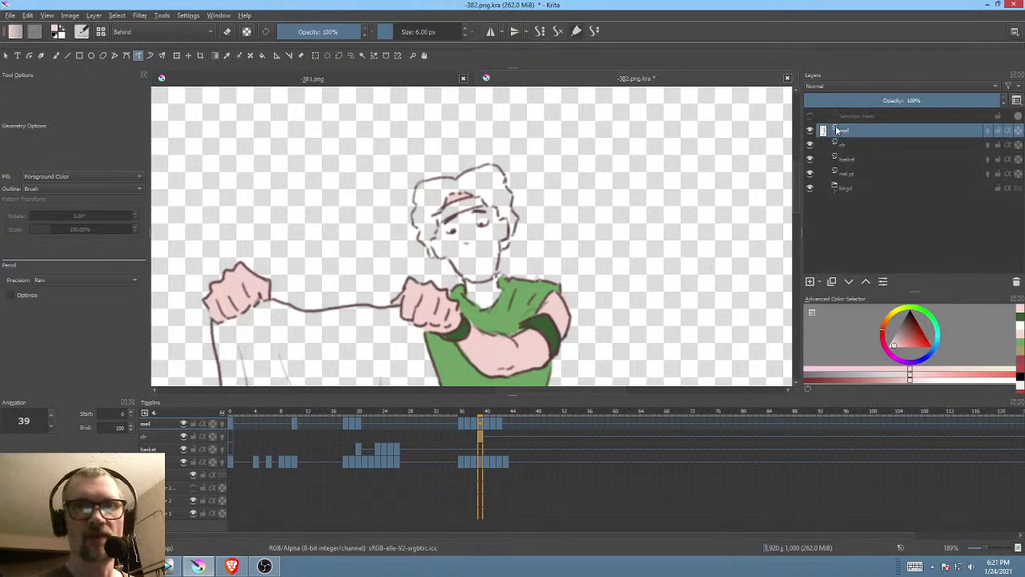
Step: Show all layers again and select the clr layer's keyframe on frame 39
left_click(809, 130)
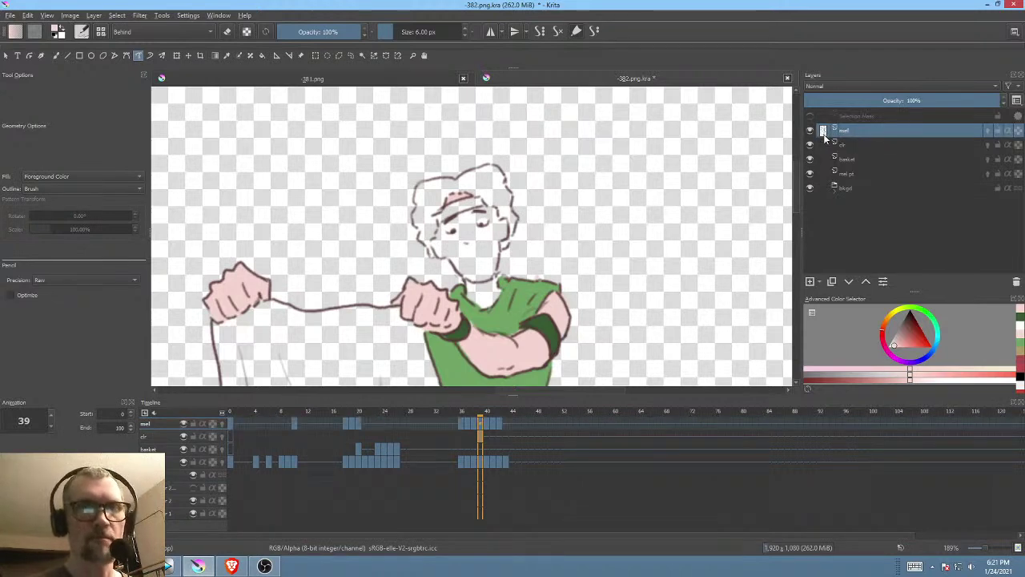
left_click(809, 131)
left_click(810, 131)
left_click(810, 131)
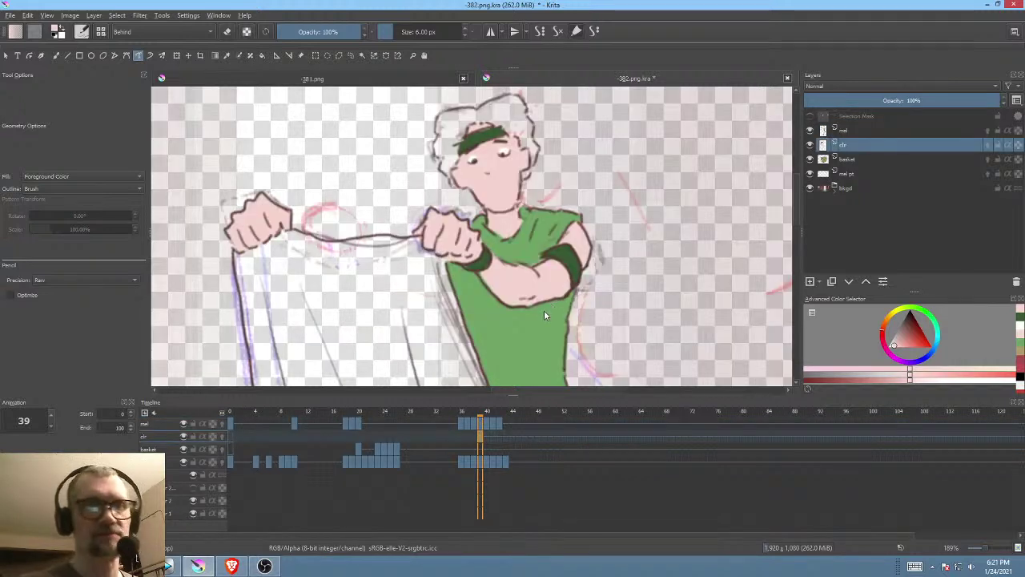
left_click(487, 430)
left_click(482, 434)
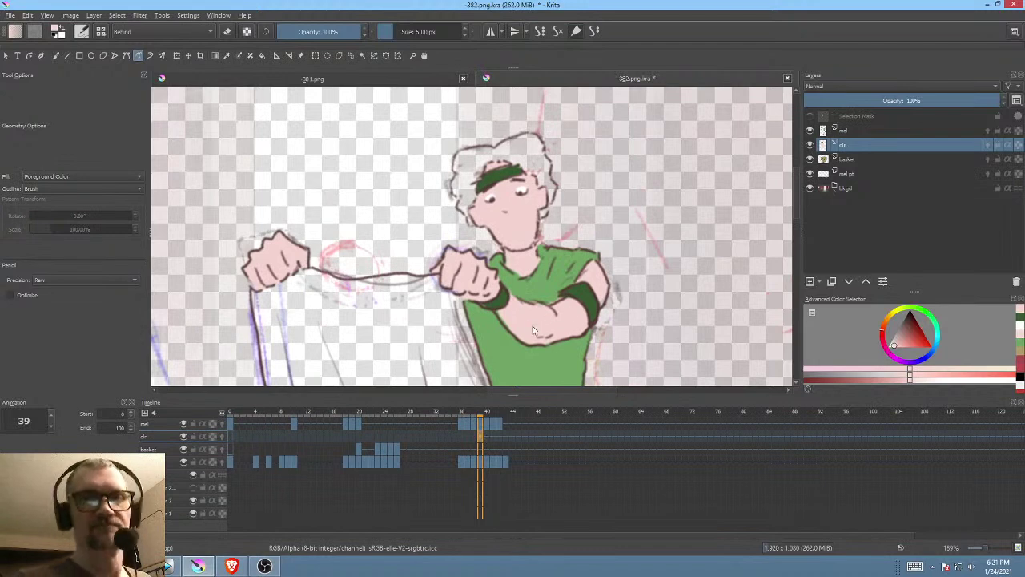
Step: Lower the mel layer's opacity and make the clr layer active again
left_click(857, 130)
left_click_drag(913, 102, 914, 119)
left_click(865, 143)
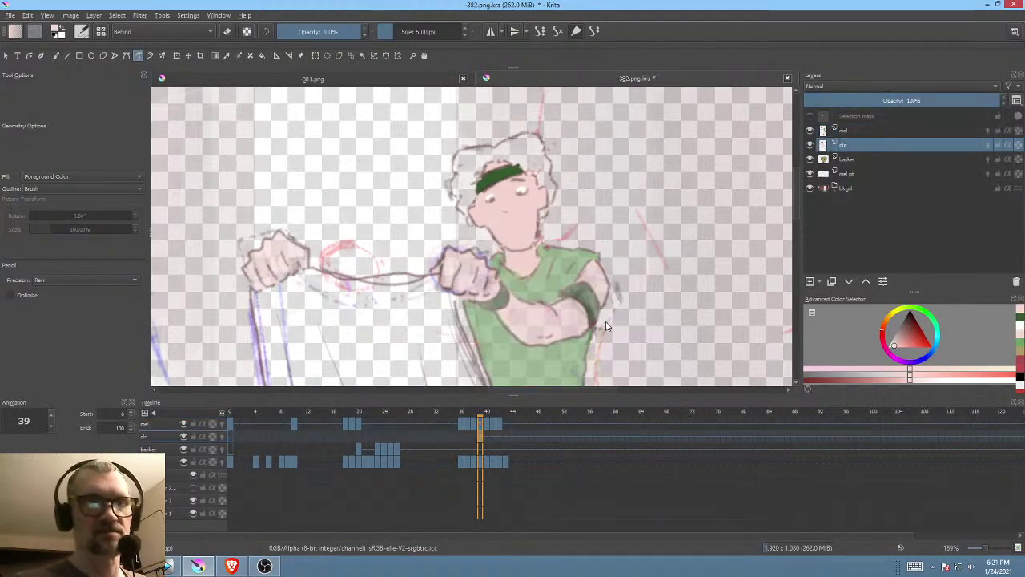
Step: On the clr layer at frame 39, fill the bent arm's shoulder and forearm with pale pink around the armband
left_click_drag(581, 328, 597, 124)
left_click_drag(590, 264, 564, 353)
left_click_drag(549, 147, 561, 98)
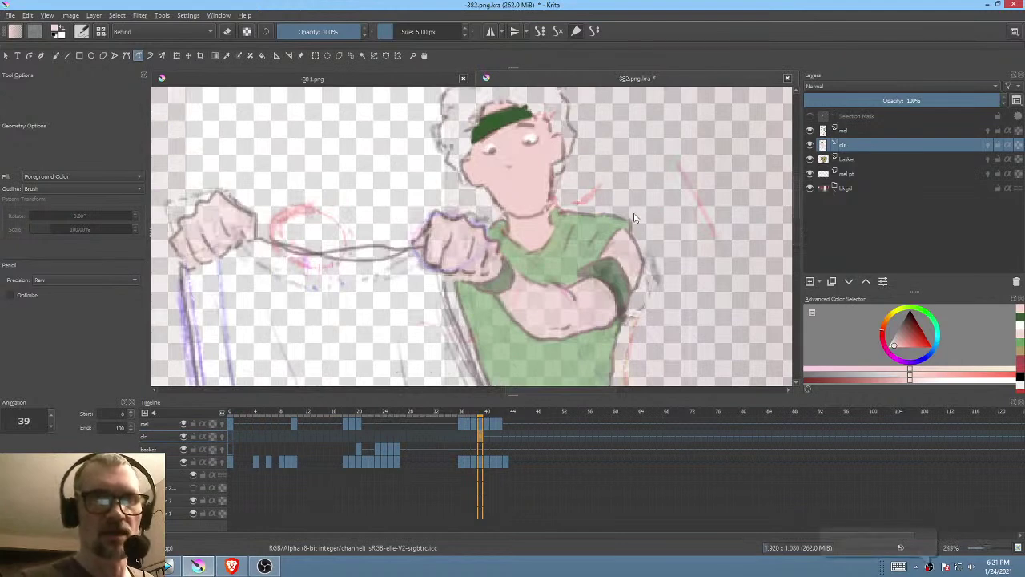
mouse_move(615, 257)
left_mouse_down()
mouse_move(632, 280)
mouse_move(638, 242)
mouse_move(610, 255)
mouse_move(622, 274)
left_mouse_up()
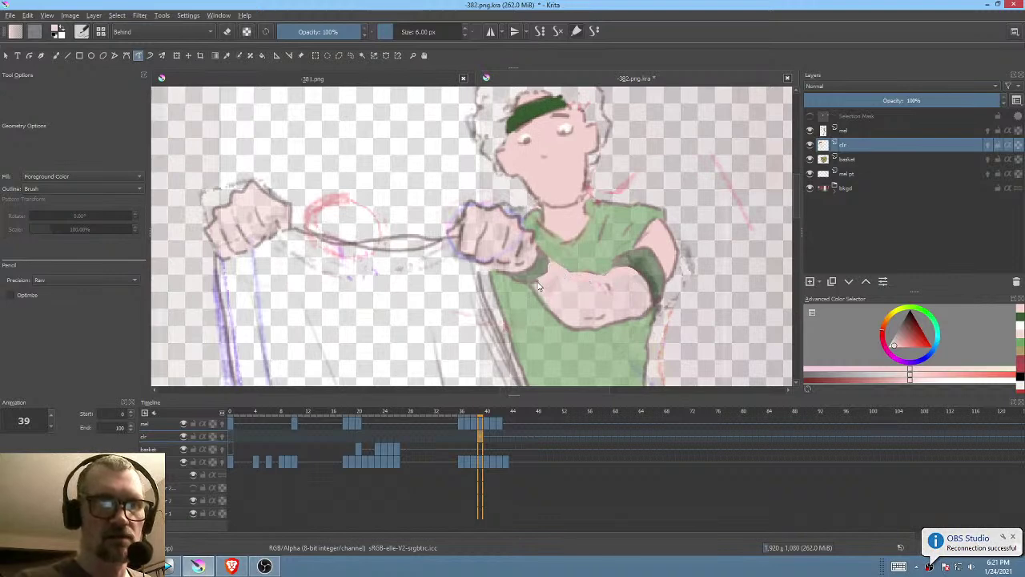
key("ctrl+z")
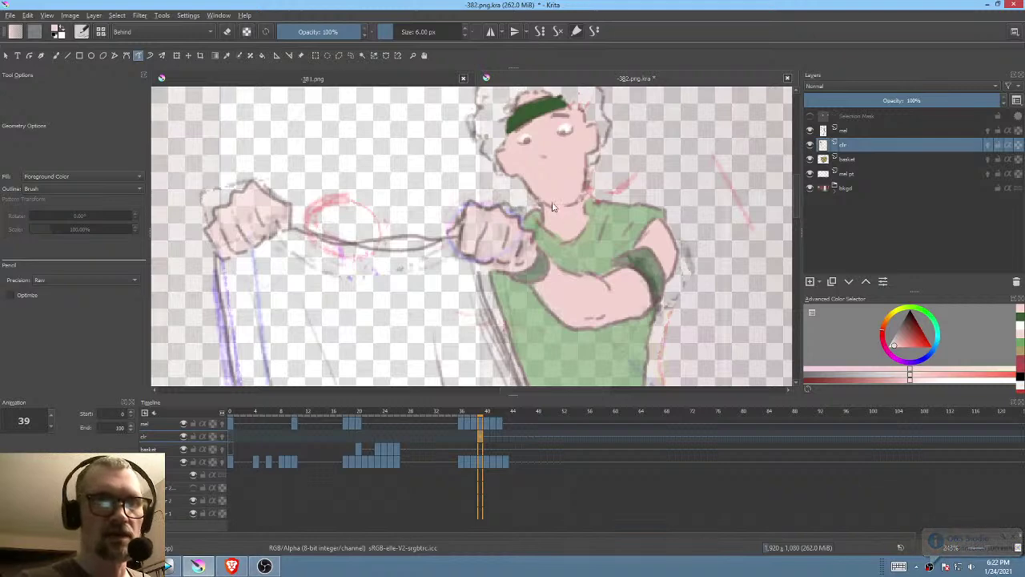
Step: On the clr layer at frame 39, fill the neck and both fists holding the cloth with pale pink
left_click_drag(538, 196, 576, 206)
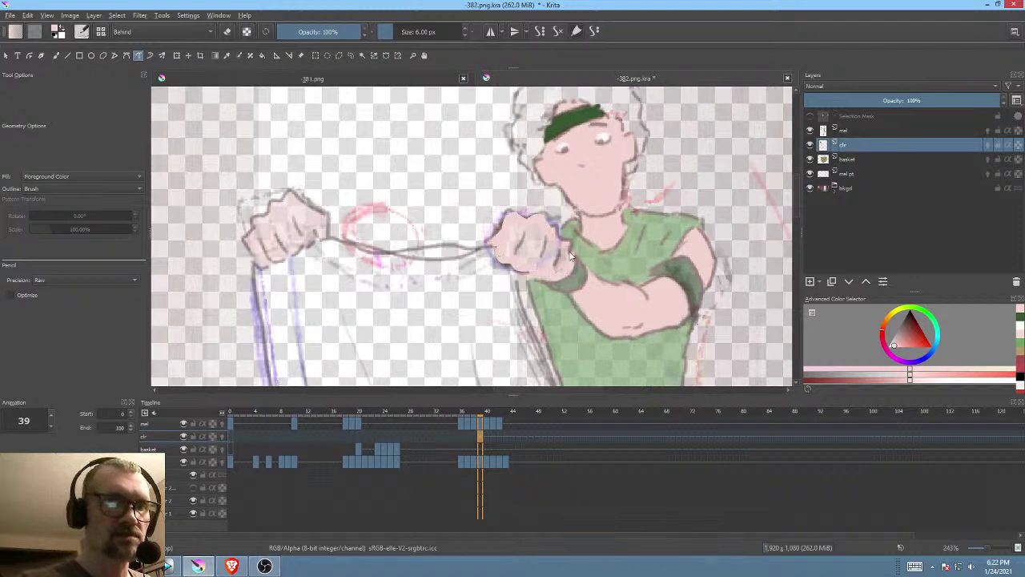
left_click_drag(571, 263, 561, 239)
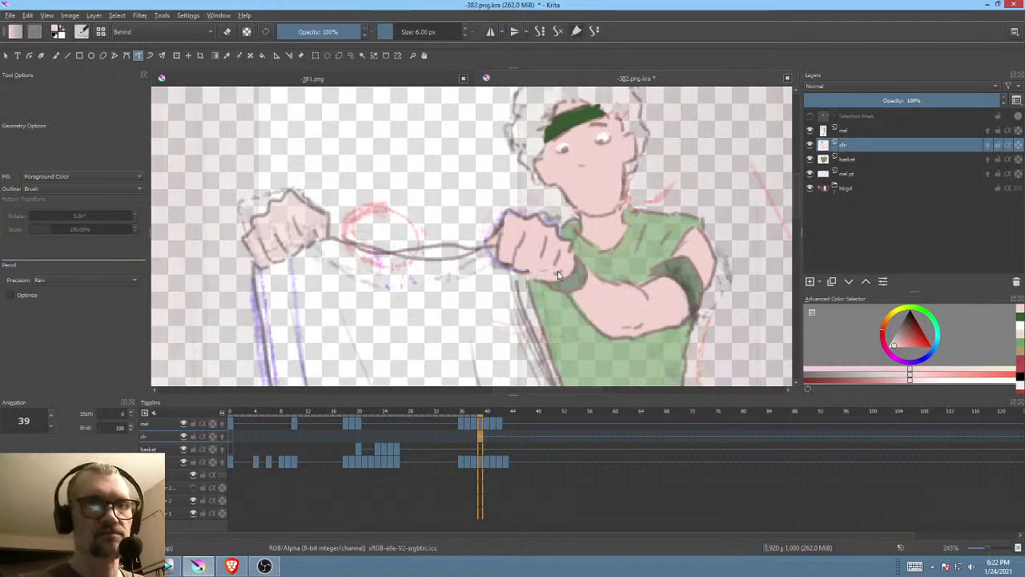
left_click_drag(553, 271, 570, 265)
mouse_move(343, 233)
left_mouse_down()
mouse_move(335, 205)
mouse_move(307, 188)
left_mouse_up()
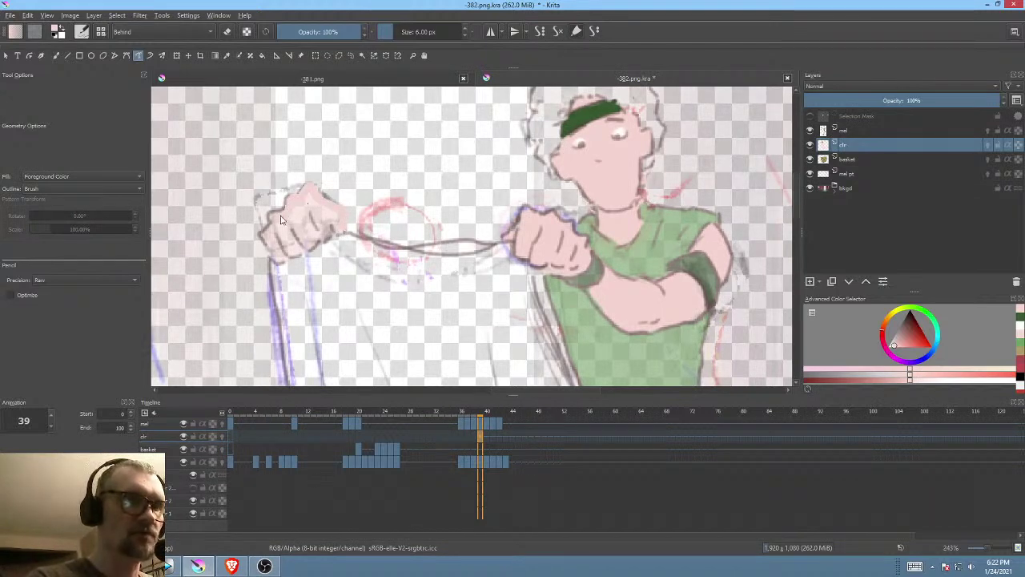
mouse_move(274, 230)
left_mouse_down()
mouse_move(277, 256)
mouse_move(306, 253)
mouse_move(340, 221)
mouse_move(339, 187)
left_mouse_up()
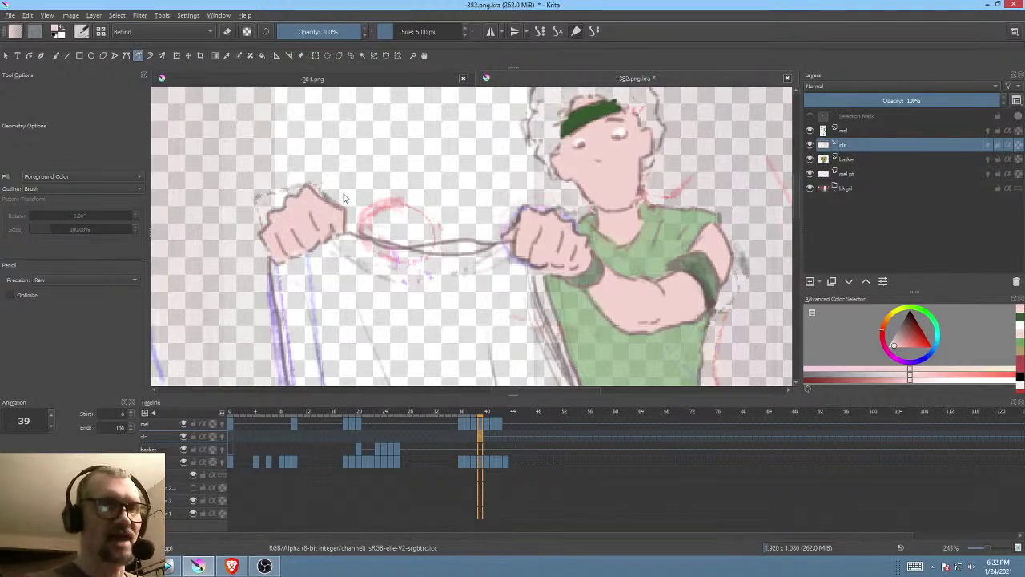
Step: Fill the upper part of the leg beside the basket with pale pink up to the tunic hem on frame 39
left_click_drag(636, 308, 649, 119)
left_click_drag(647, 257, 617, 81)
left_click_drag(617, 181, 608, 238)
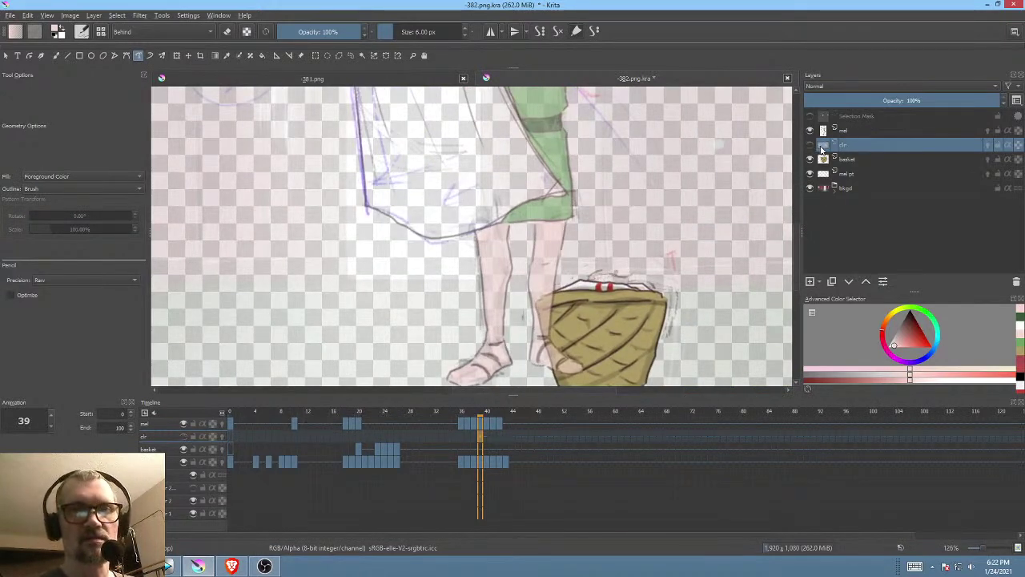
mouse_move(491, 411)
left_mouse_down()
mouse_move(474, 414)
mouse_move(479, 420)
left_mouse_up()
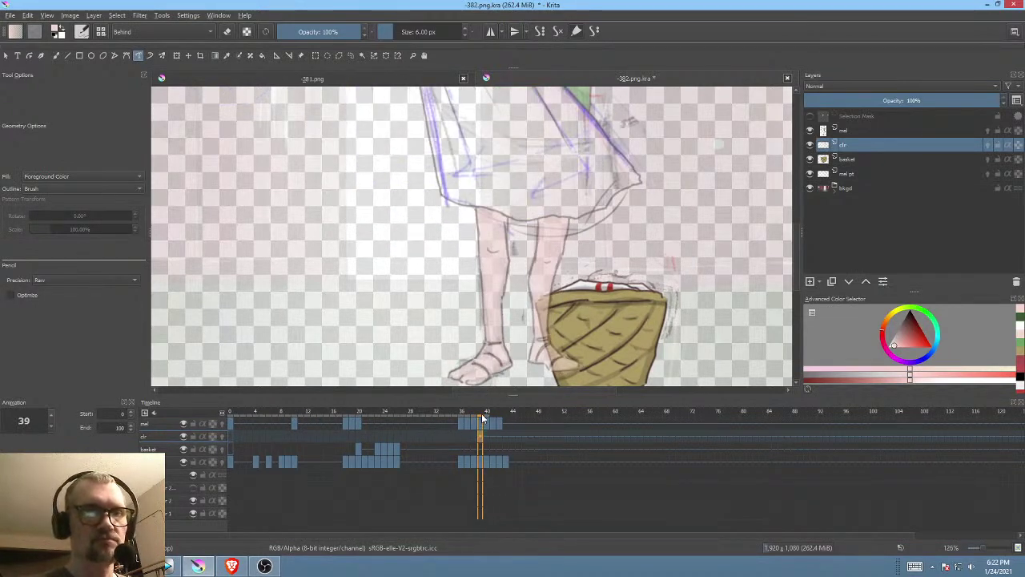
scroll(550, 295, "up", 4)
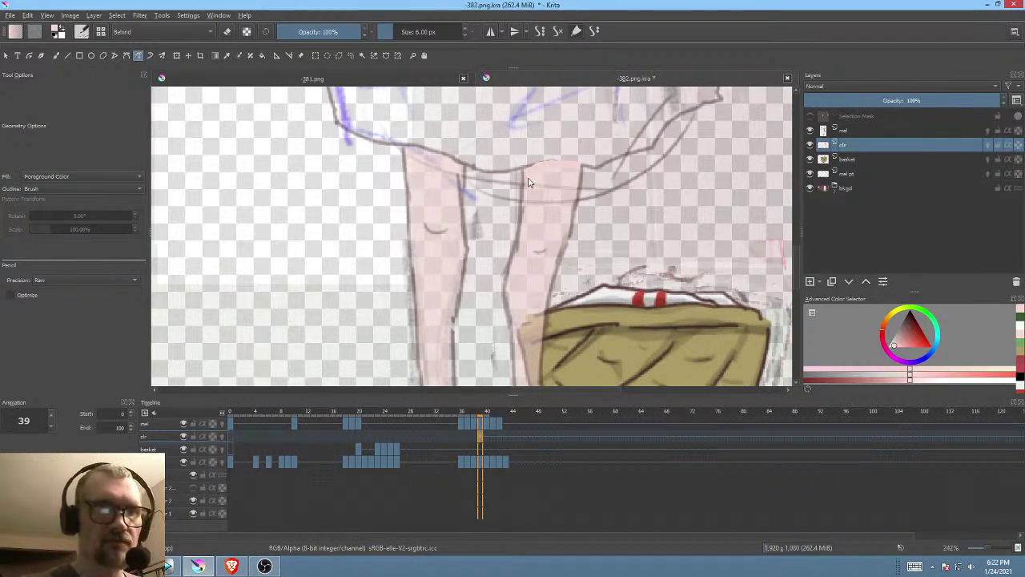
left_click_drag(538, 236, 584, 161)
left_click_drag(571, 230, 592, 218)
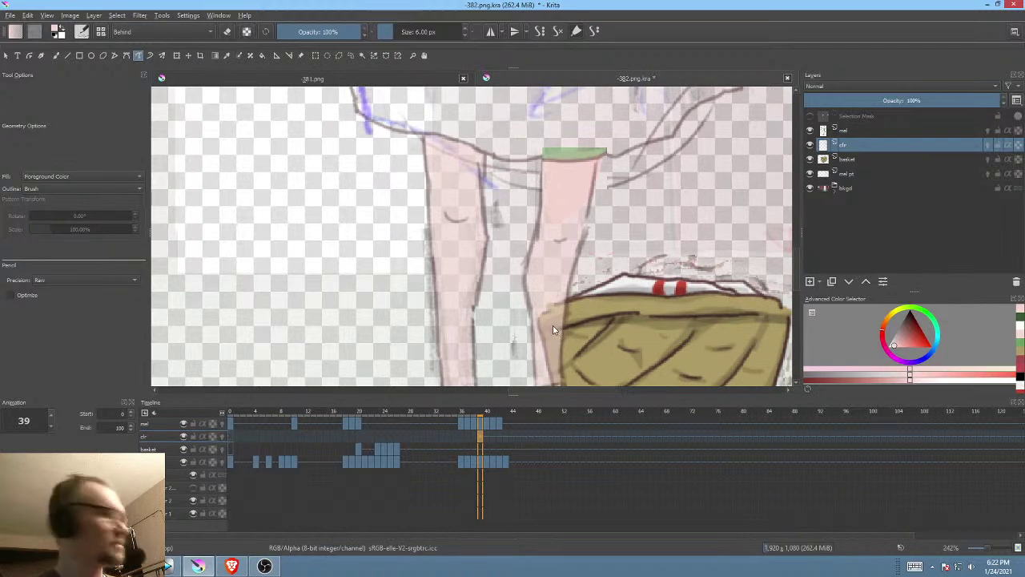
Step: Make the clr layer active again and save the document
left_click(862, 131)
left_click(865, 145)
left_click(9, 15)
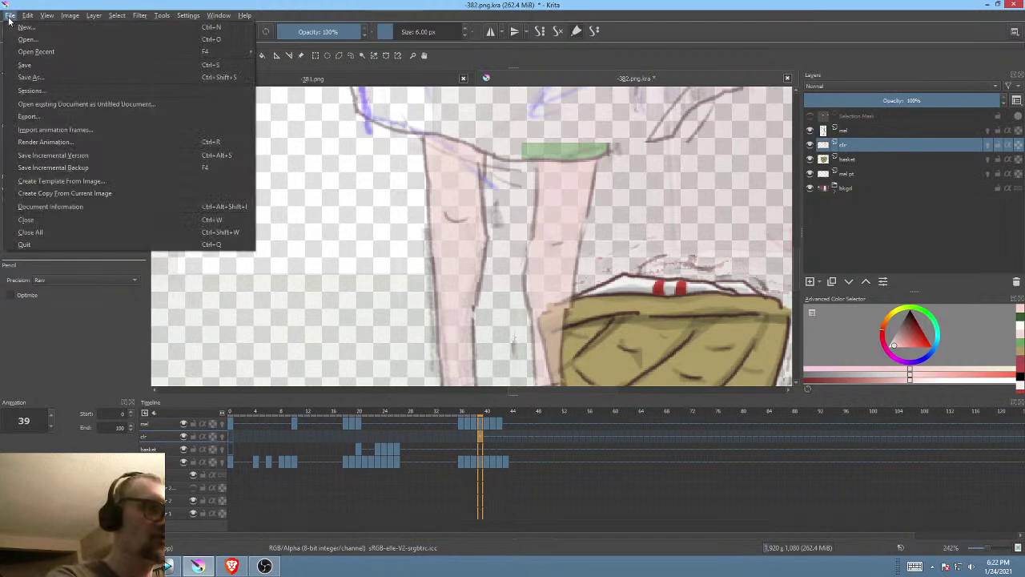
left_click(23, 65)
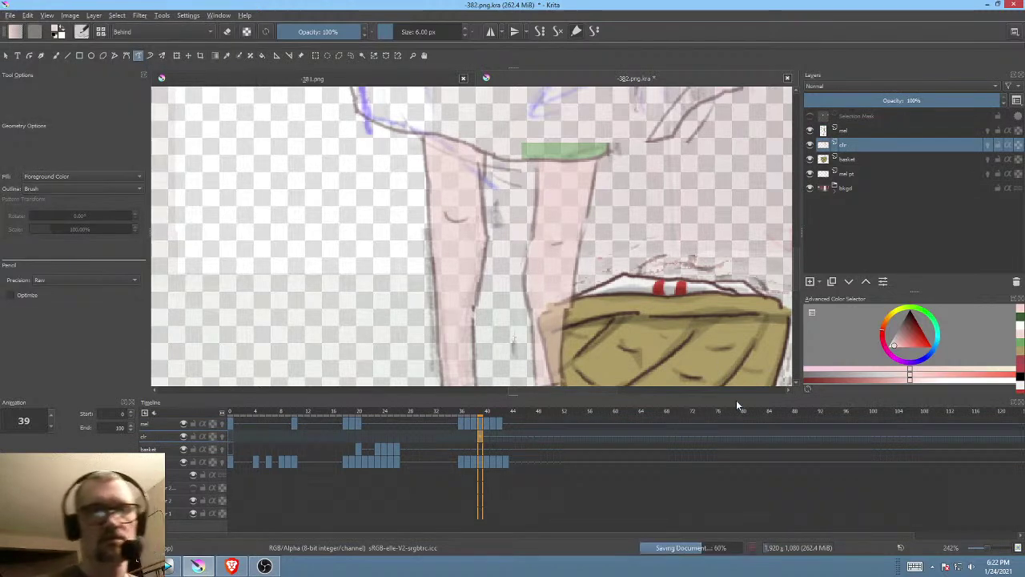
left_click_drag(645, 237, 563, 296)
Step: Isolate the mel layer on frame 21 and fill the thigh and knee behind the hand with pale pink
left_click(237, 416)
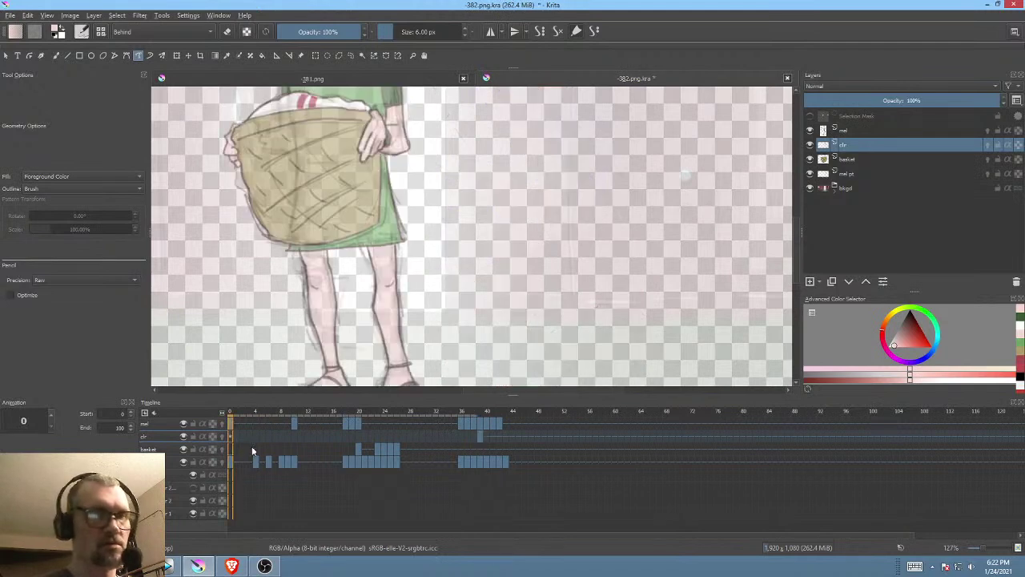
left_click_drag(551, 250, 577, 306)
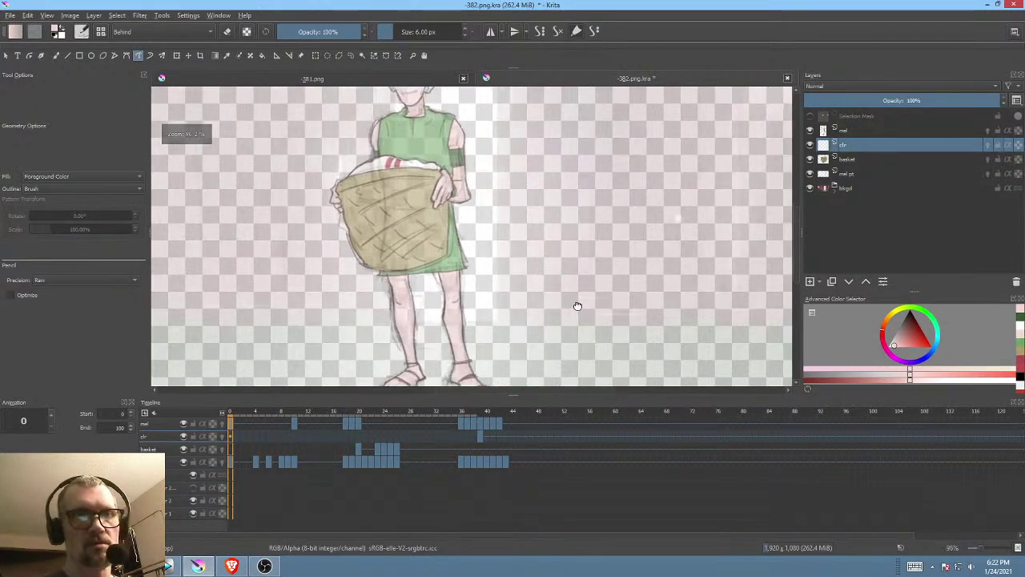
left_click(854, 129)
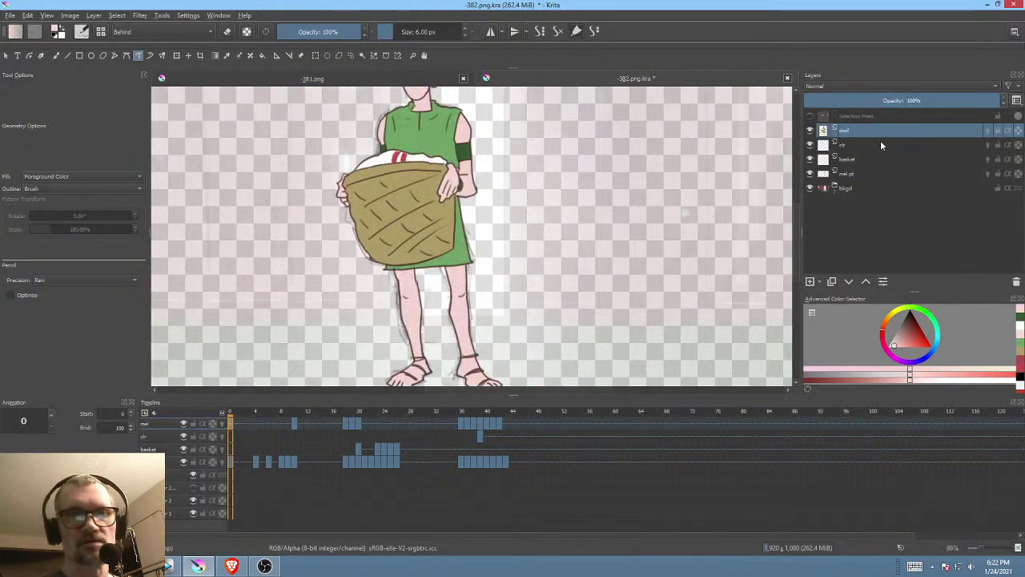
mouse_move(356, 412)
left_mouse_down()
mouse_move(469, 423)
mouse_move(361, 419)
mouse_move(397, 434)
mouse_move(361, 435)
left_mouse_up()
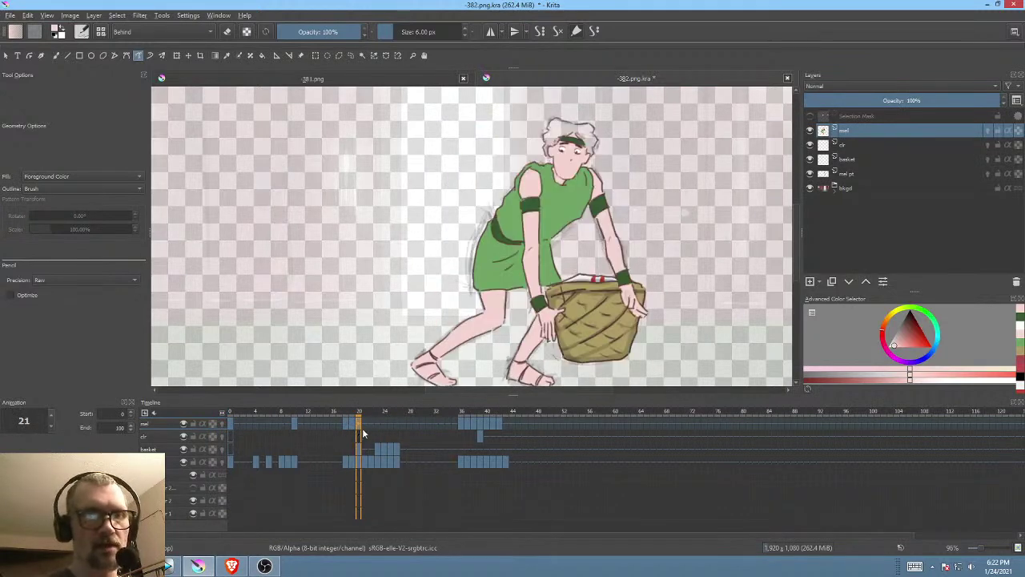
scroll(566, 239, "up", 5)
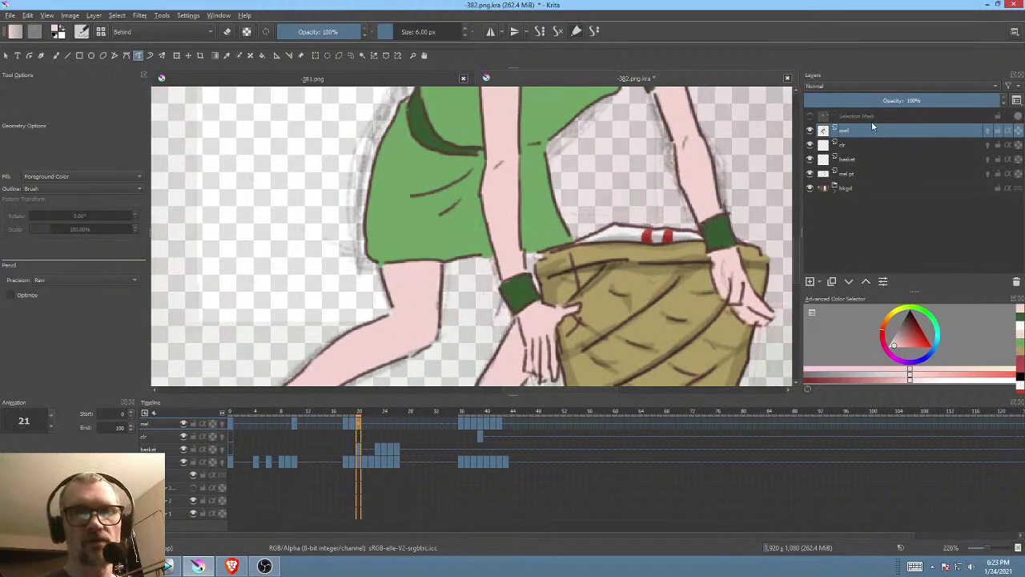
key(".")
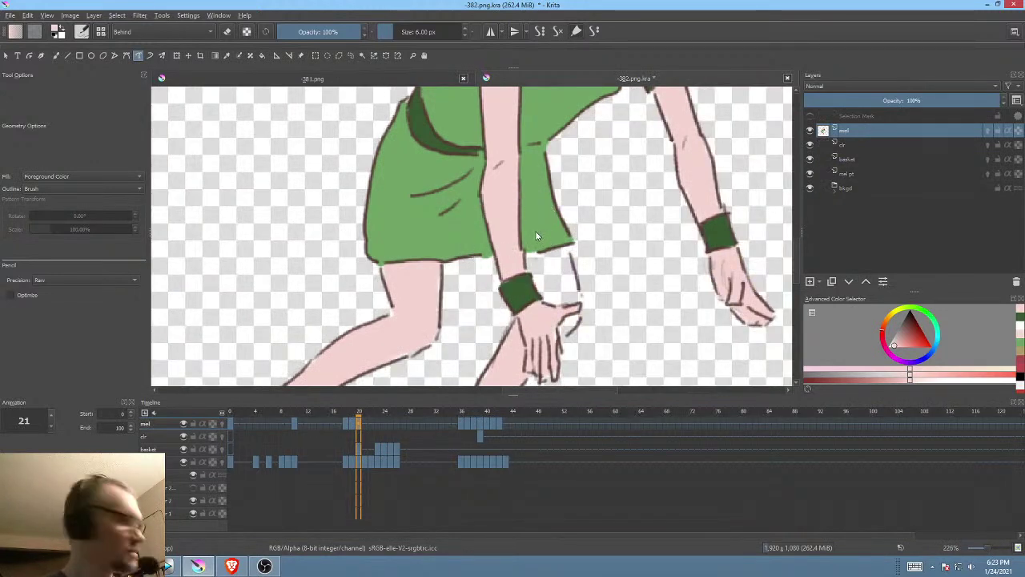
mouse_move(522, 242)
left_mouse_down()
mouse_move(541, 353)
mouse_move(579, 322)
mouse_move(565, 212)
left_mouse_up()
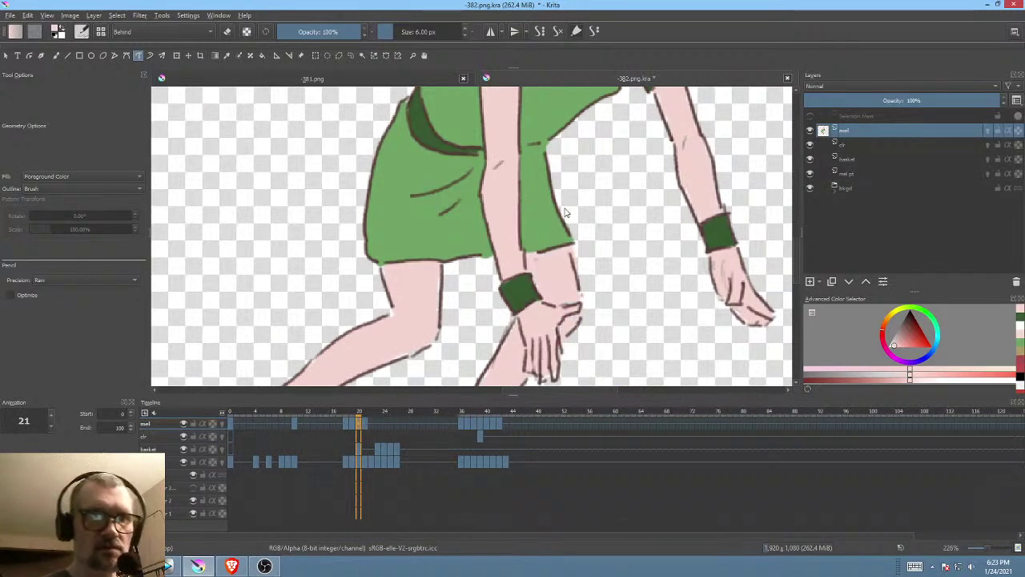
Step: Try to fill the front shin and sandalled foot with pale pink on frame 21
left_click_drag(559, 323, 610, 207)
mouse_move(538, 285)
left_mouse_down()
mouse_move(500, 348)
mouse_move(530, 358)
mouse_move(564, 345)
left_mouse_up()
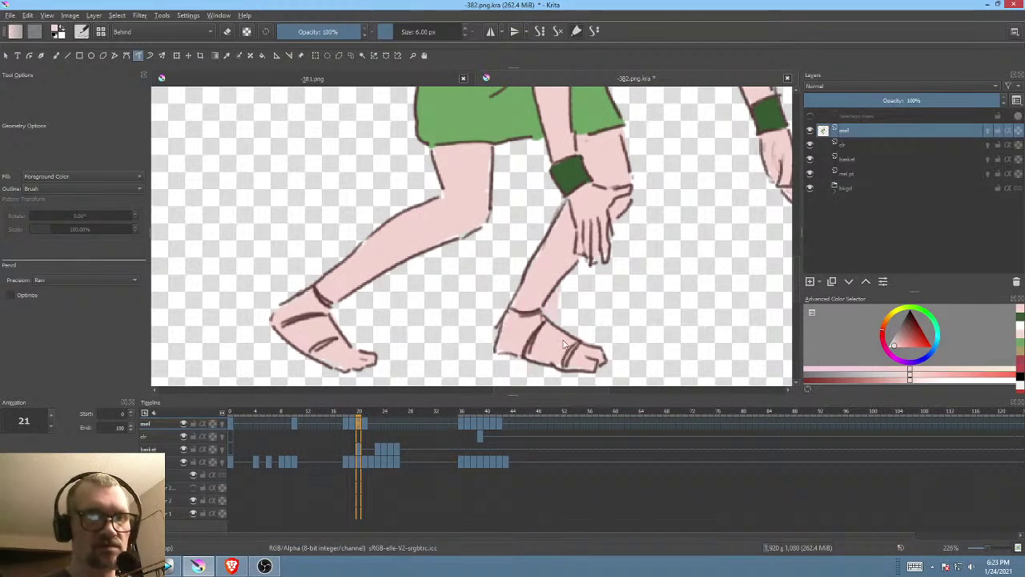
key("ctrl+z")
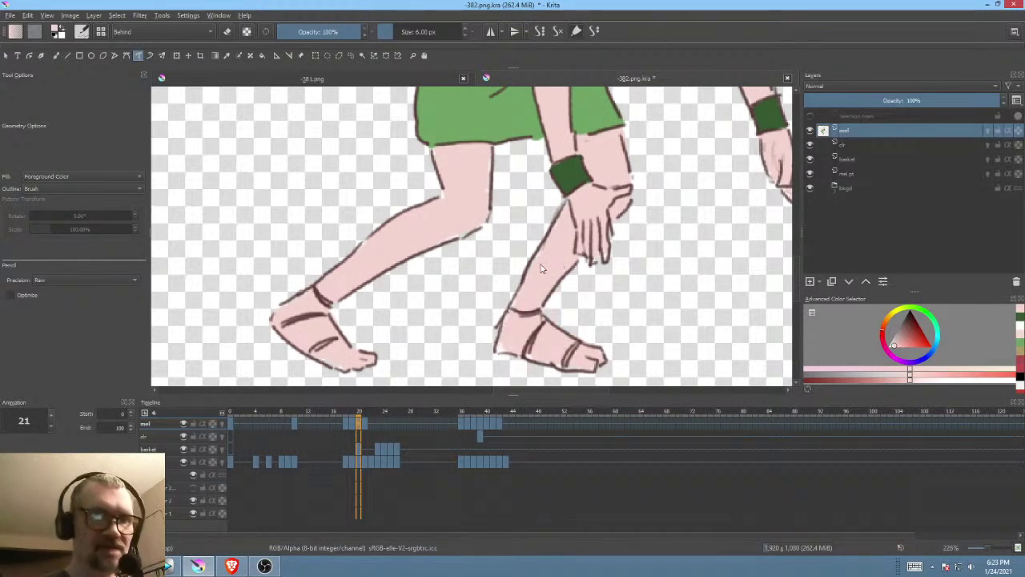
mouse_move(548, 250)
left_mouse_down()
mouse_move(504, 324)
mouse_move(529, 356)
mouse_move(544, 354)
left_mouse_up()
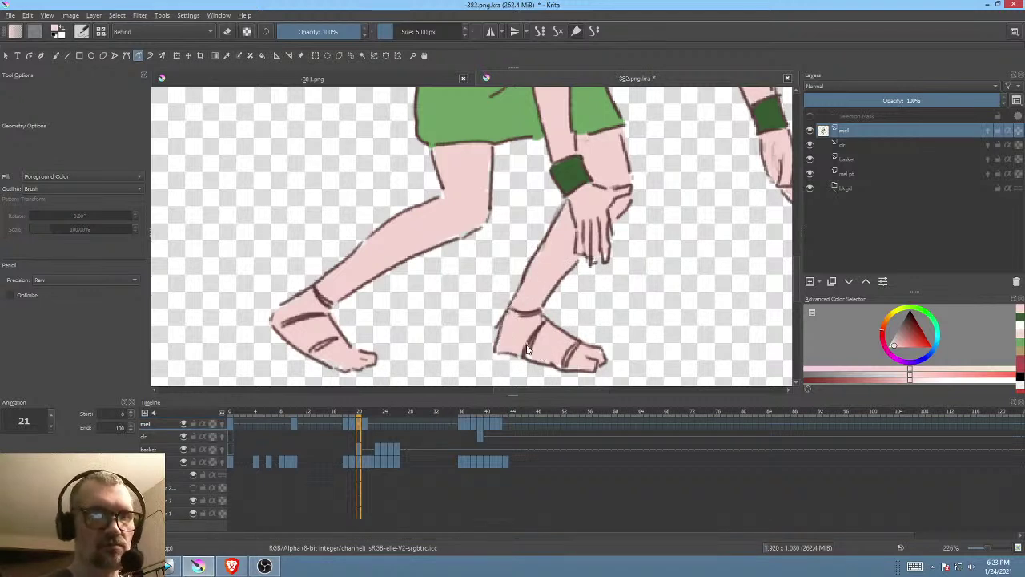
Step: Compare the neighbouring mel keyframes and fill the thigh and knee behind the hand with pale pink on frame 20
left_click(365, 420)
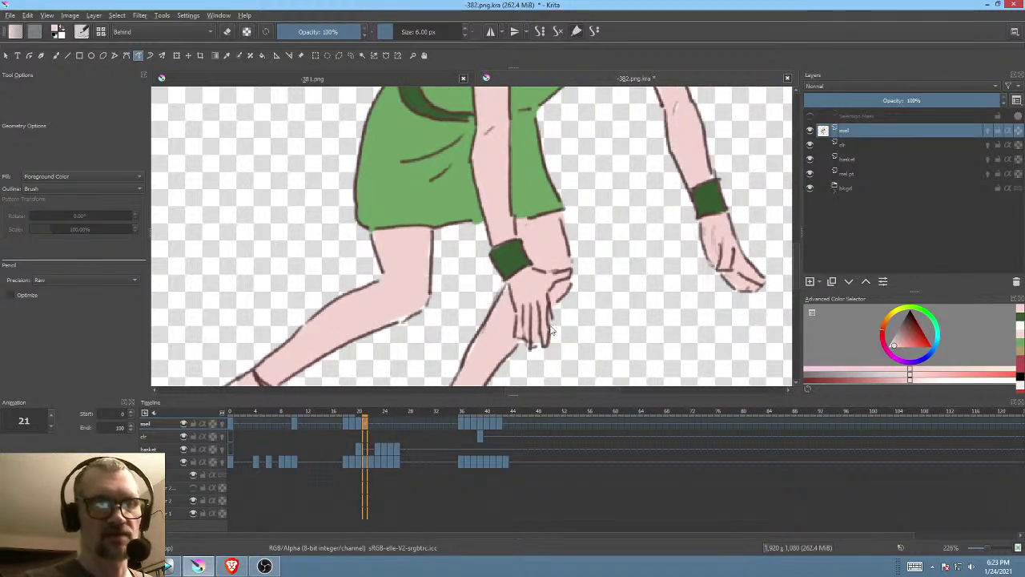
left_click(358, 422)
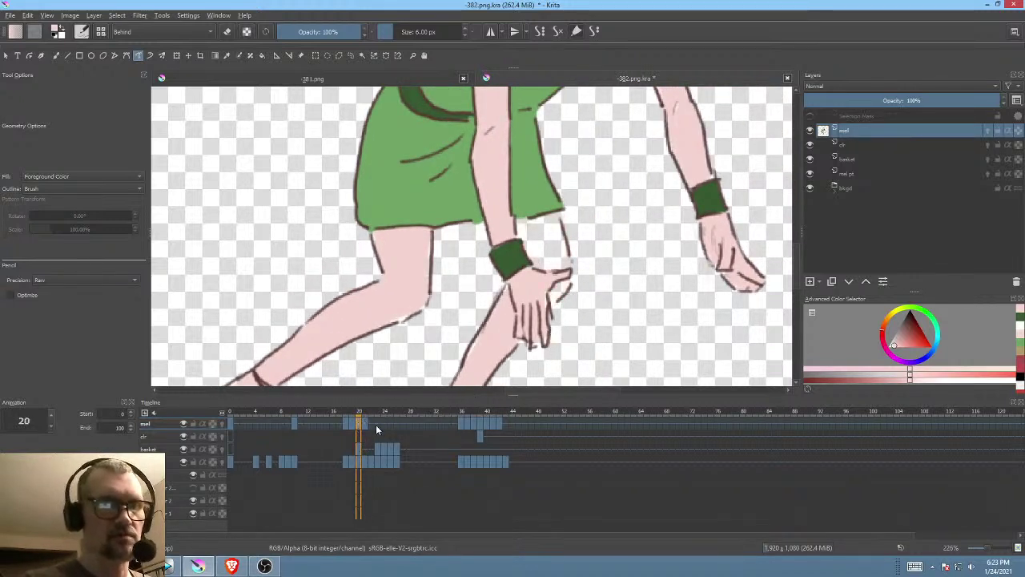
left_click(365, 423)
left_click(358, 422)
left_click(352, 422)
left_click(358, 422)
mouse_move(524, 199)
left_mouse_down()
mouse_move(517, 240)
mouse_move(539, 306)
mouse_move(563, 299)
mouse_move(570, 269)
mouse_move(550, 186)
left_mouse_up()
left_click_drag(610, 260, 632, 235)
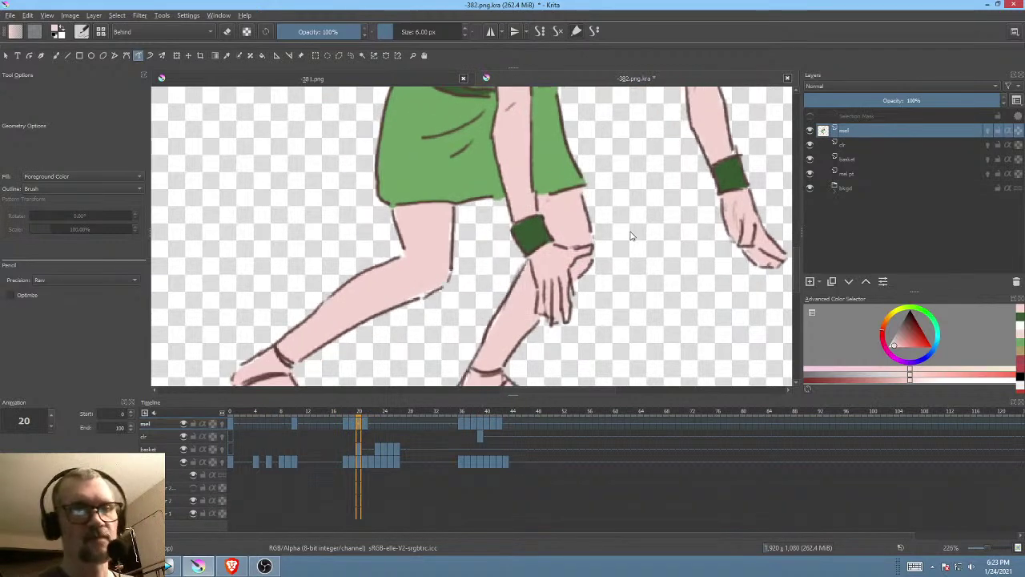
left_click(364, 425)
scroll(560, 305, "down", 3)
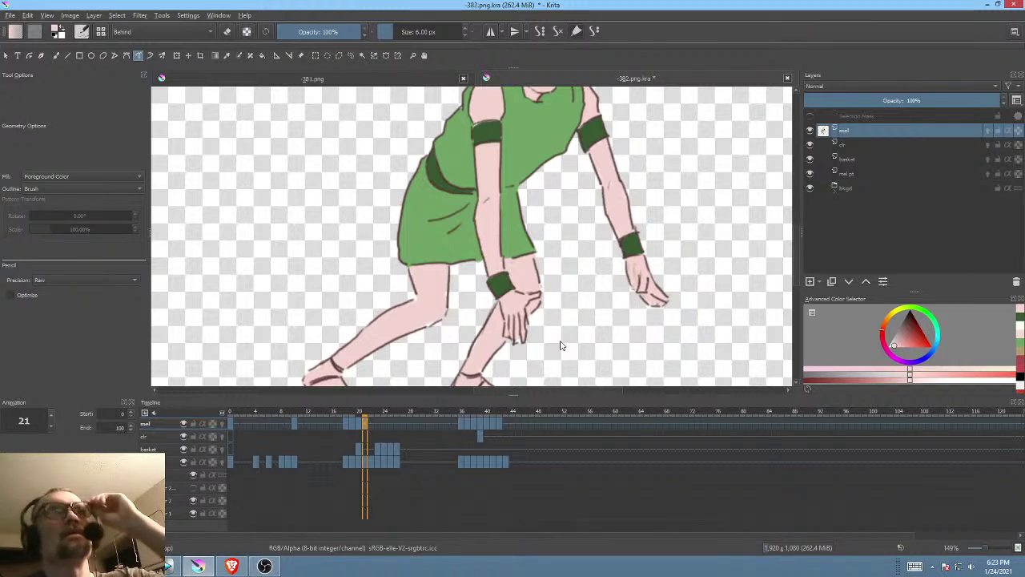
scroll(573, 320, "up", 2)
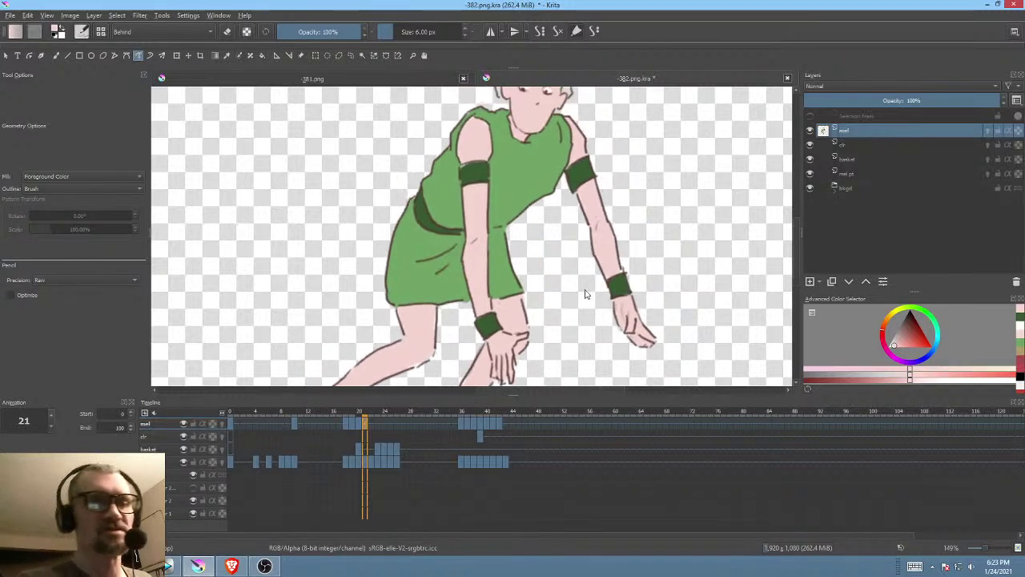
left_click_drag(550, 297, 535, 370)
Step: Compare the leg colouring on frames 39 and 40, toggling the mel layer's visibility to see what it contains
left_click(480, 423)
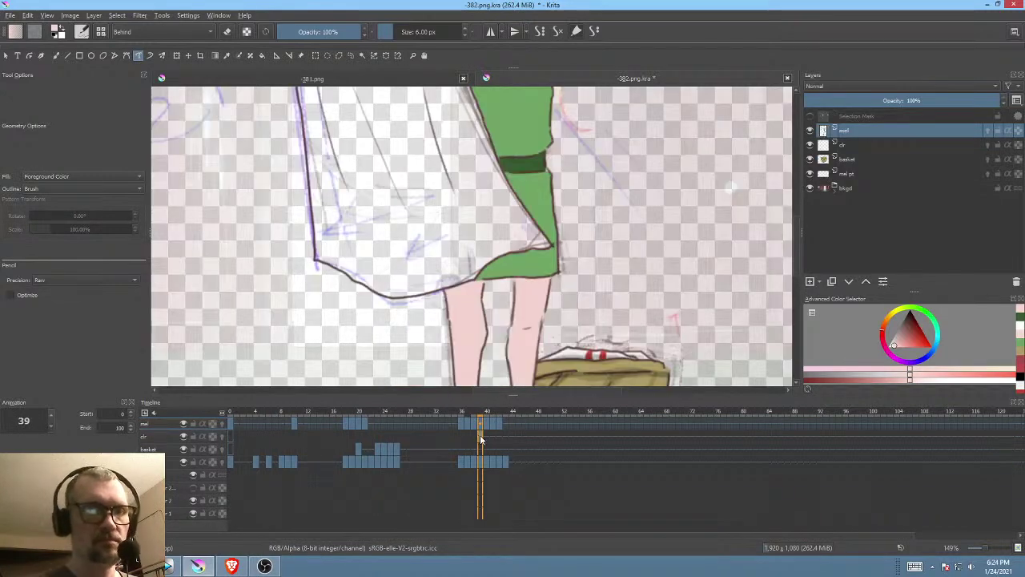
scroll(586, 292, "up", 3)
left_click(812, 133)
left_click(812, 133)
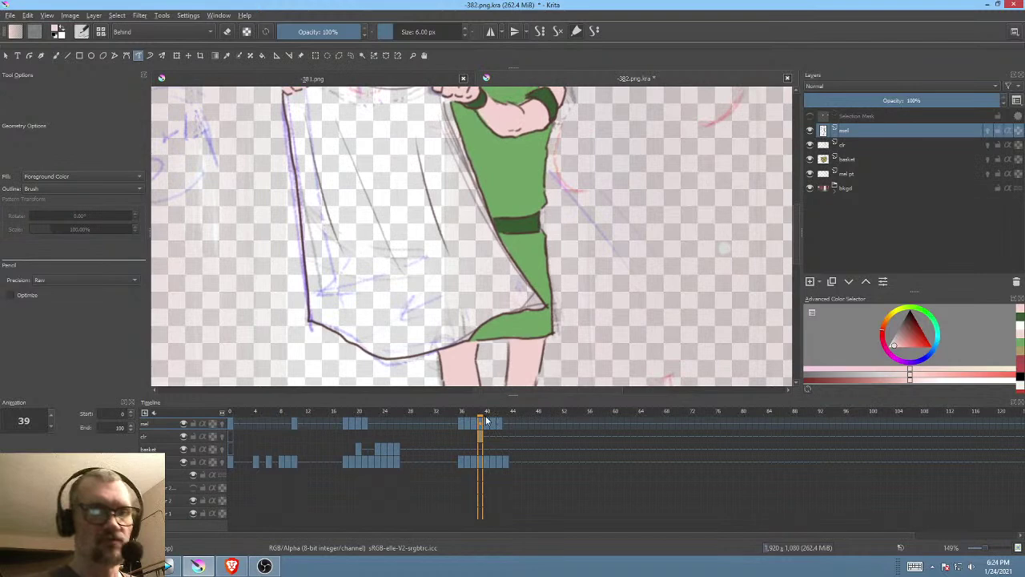
mouse_move(481, 412)
left_mouse_down()
mouse_move(499, 422)
mouse_move(466, 416)
mouse_move(486, 417)
left_mouse_up()
scroll(572, 242, "down", 3)
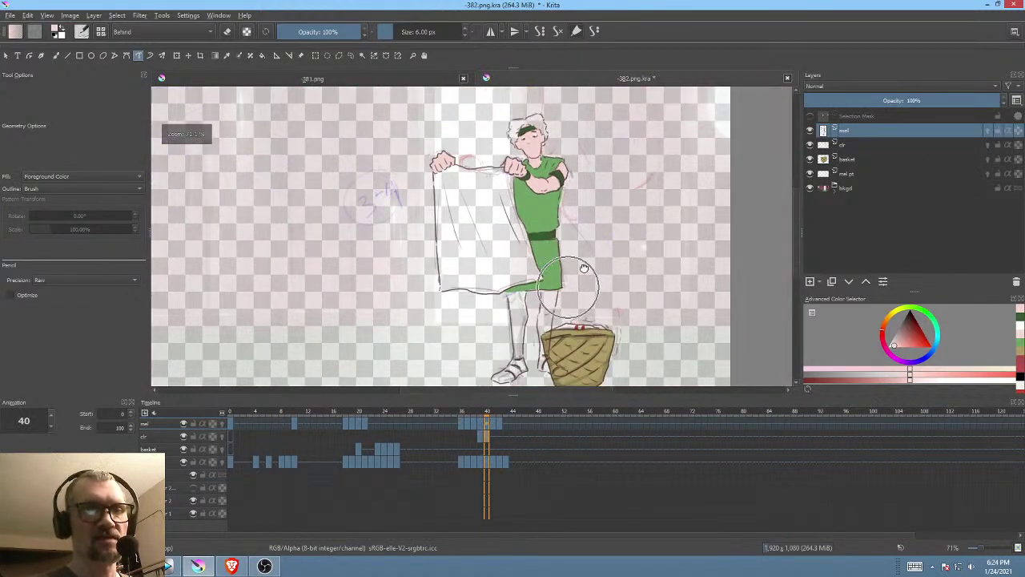
left_click_drag(581, 274, 563, 241)
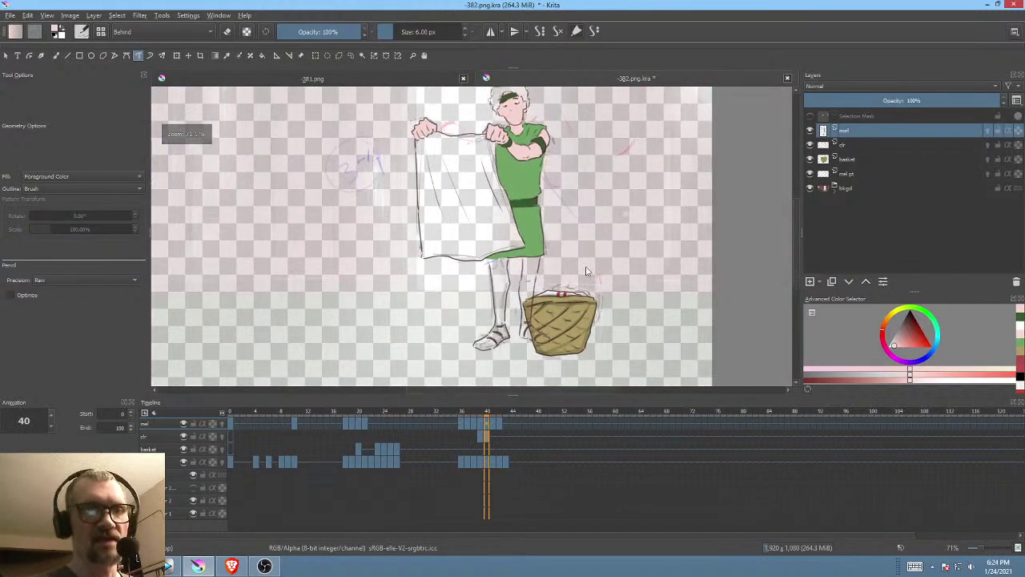
left_click(479, 413)
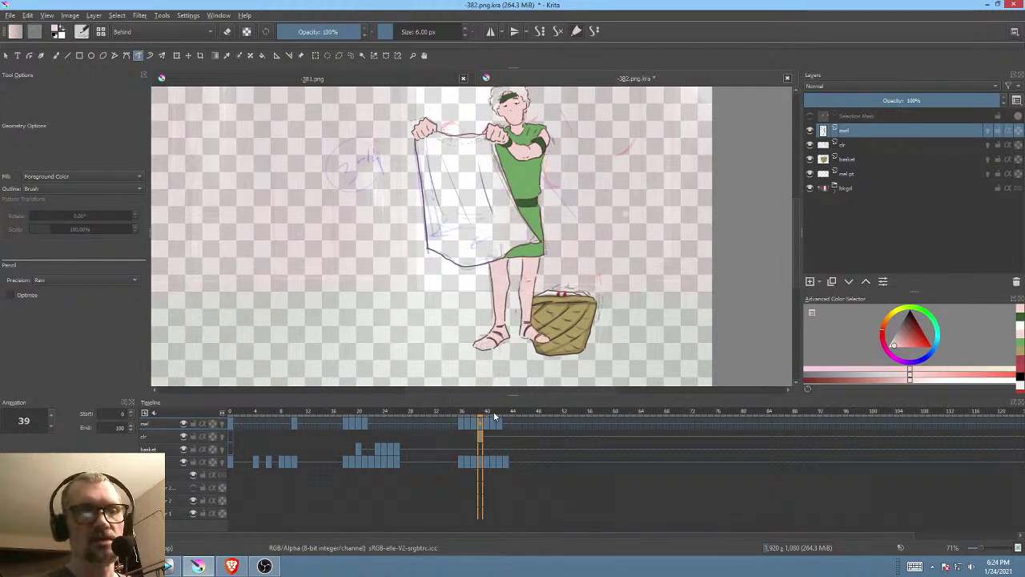
mouse_move(485, 411)
left_mouse_down()
mouse_move(473, 407)
mouse_move(504, 416)
mouse_move(466, 422)
mouse_move(506, 427)
mouse_move(481, 432)
left_mouse_up()
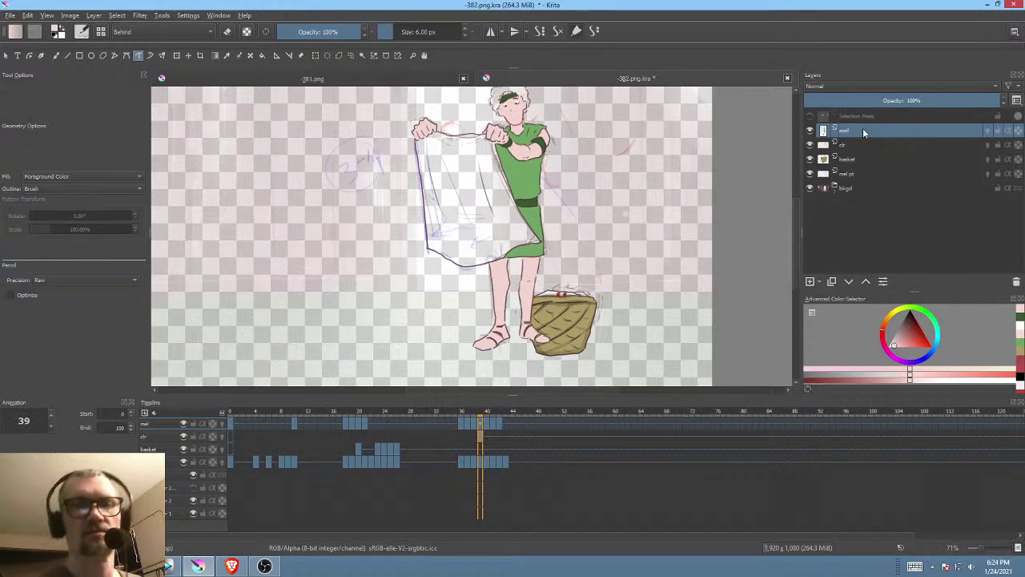
Step: Fill the leg and sandalled foot beside the basket with pale pink on the mel layer's frame 40
scroll(580, 264, "up", 4)
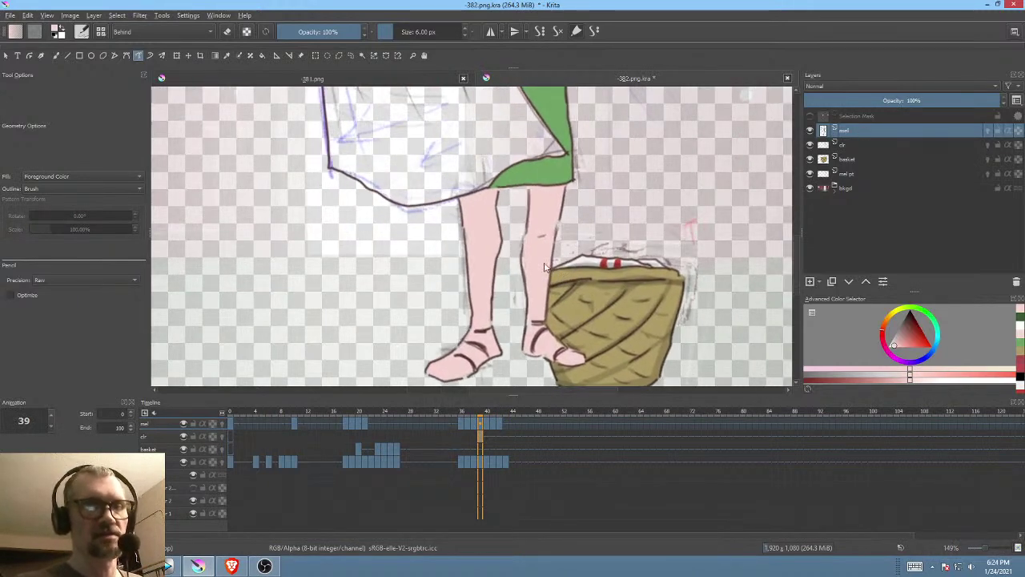
left_click(489, 423)
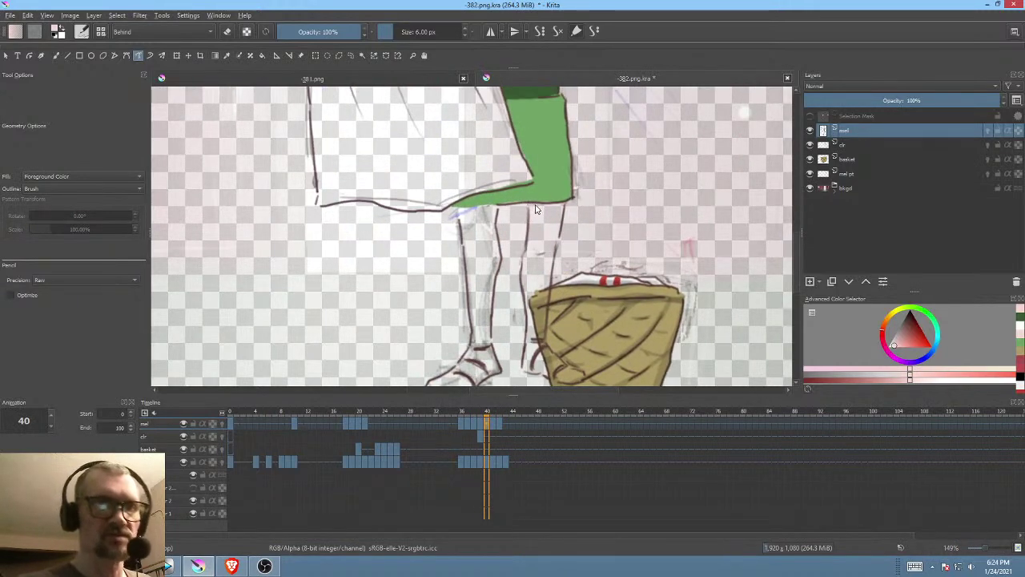
mouse_move(524, 270)
left_mouse_down()
mouse_move(526, 362)
mouse_move(541, 370)
mouse_move(566, 189)
left_mouse_up()
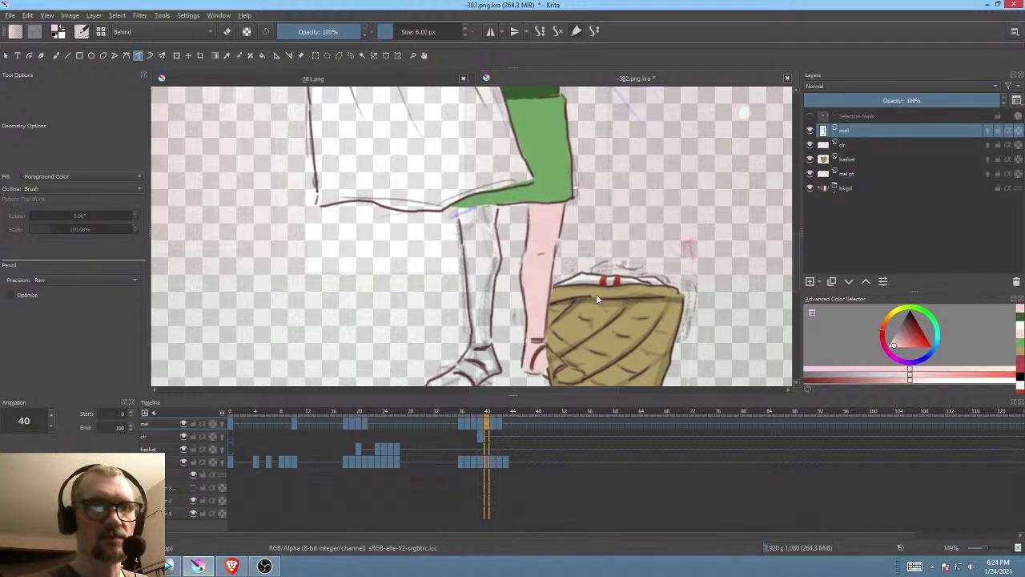
scroll(585, 272, "down", 3)
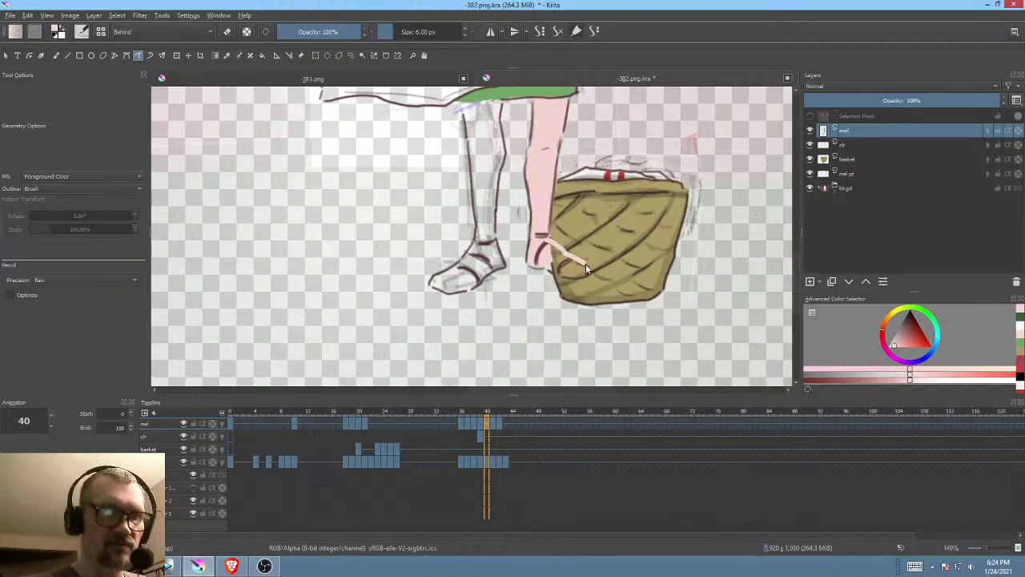
left_click_drag(552, 271, 546, 241)
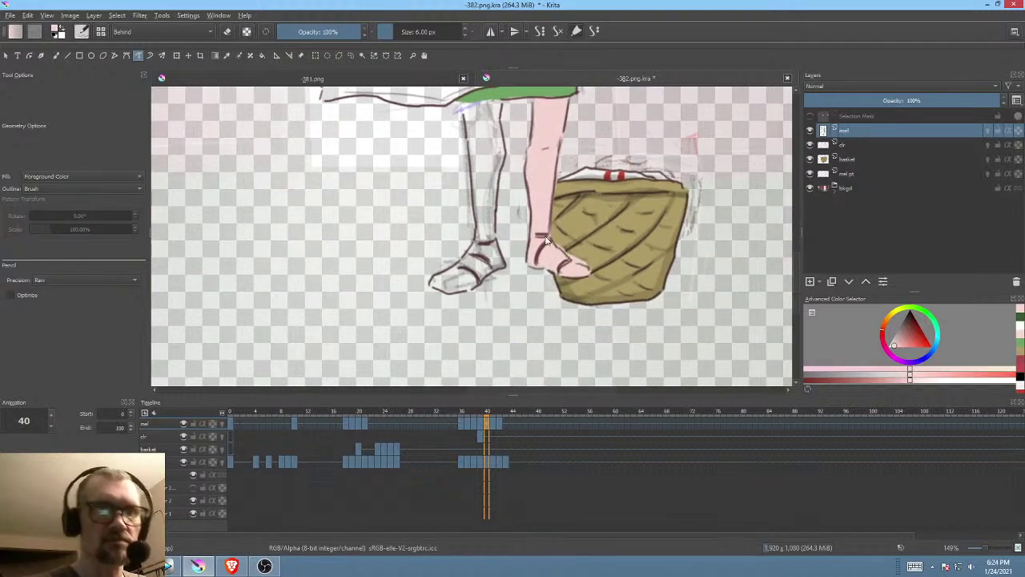
key("e")
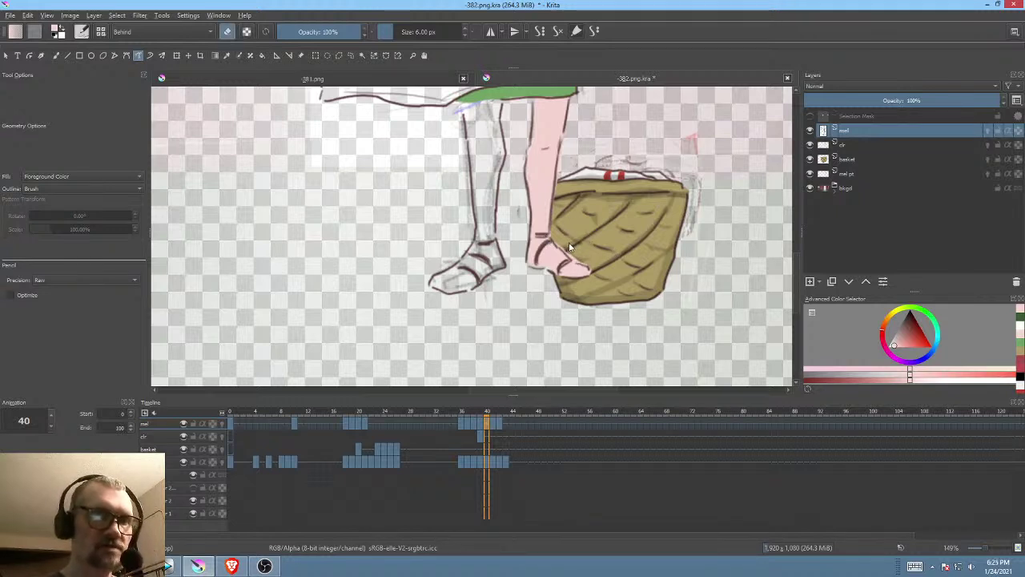
key("e")
Step: Fill the front leg and its sandalled foot with pale pink on frame 40
scroll(596, 194, "up", 3)
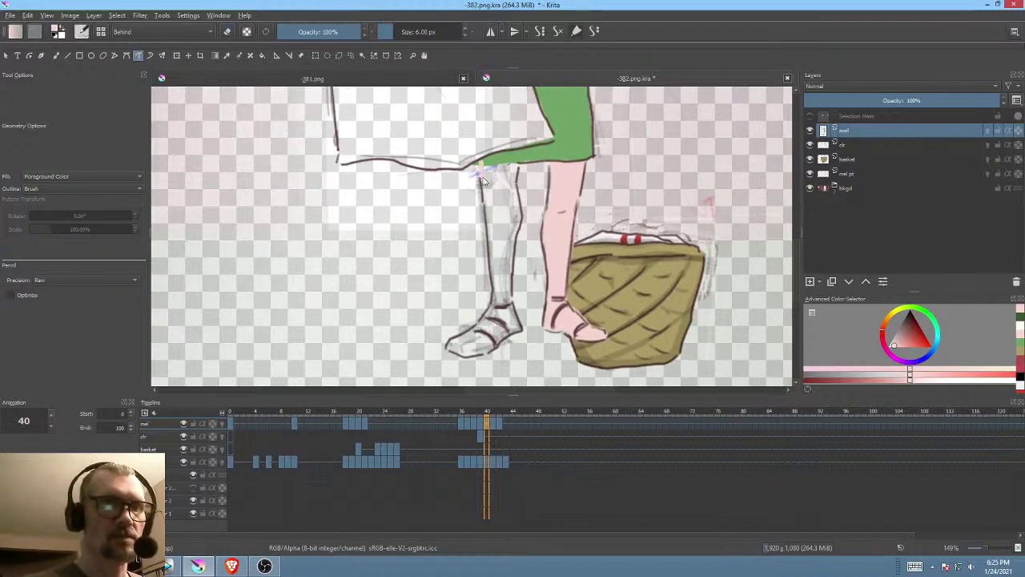
mouse_move(493, 257)
left_mouse_down()
mouse_move(498, 307)
mouse_move(511, 311)
mouse_move(522, 223)
left_mouse_up()
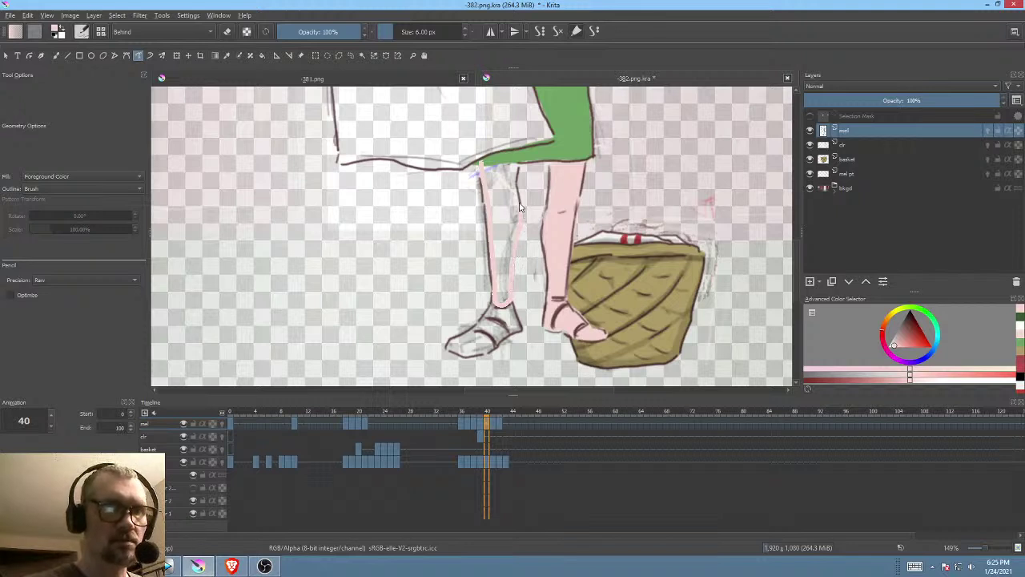
left_click_drag(518, 184, 521, 149)
left_click_drag(527, 267, 571, 213)
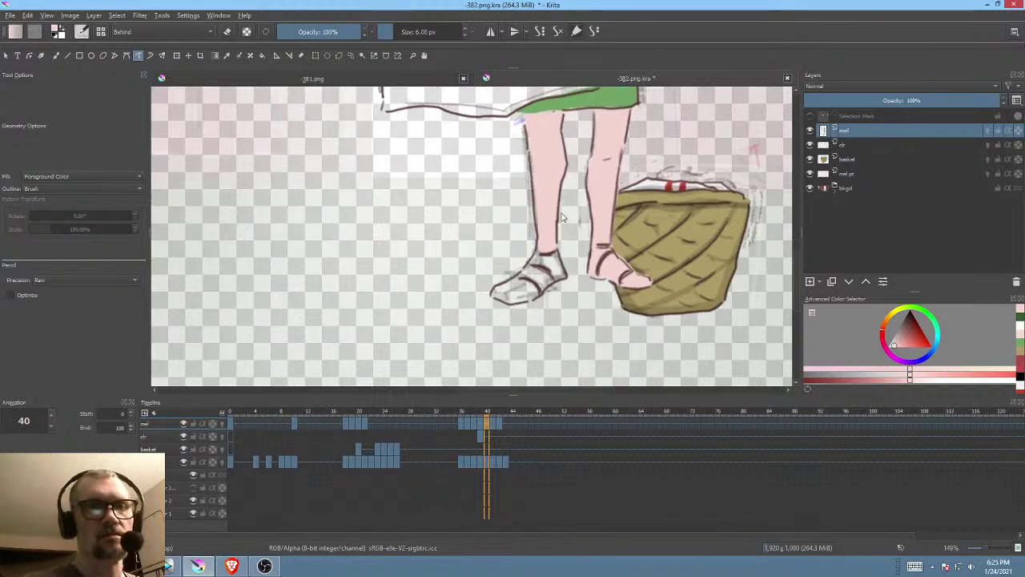
mouse_move(537, 259)
left_mouse_down()
mouse_move(495, 296)
mouse_move(518, 305)
mouse_move(566, 280)
mouse_move(568, 230)
left_mouse_up()
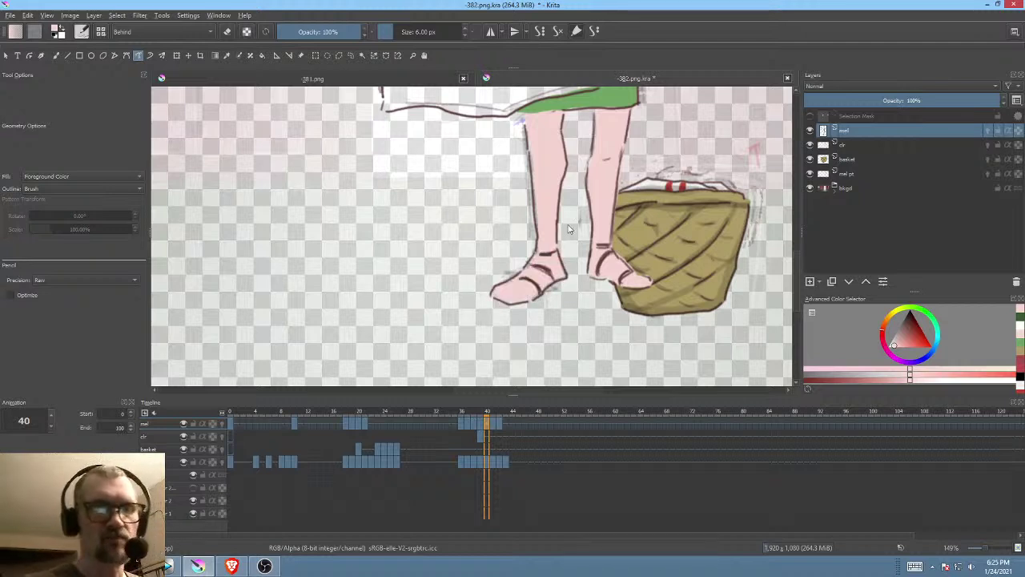
Step: Fill a first strip of the front leg with pale pink on frame 41, then check the leg colouring on frames 39 and 40
left_click(493, 426)
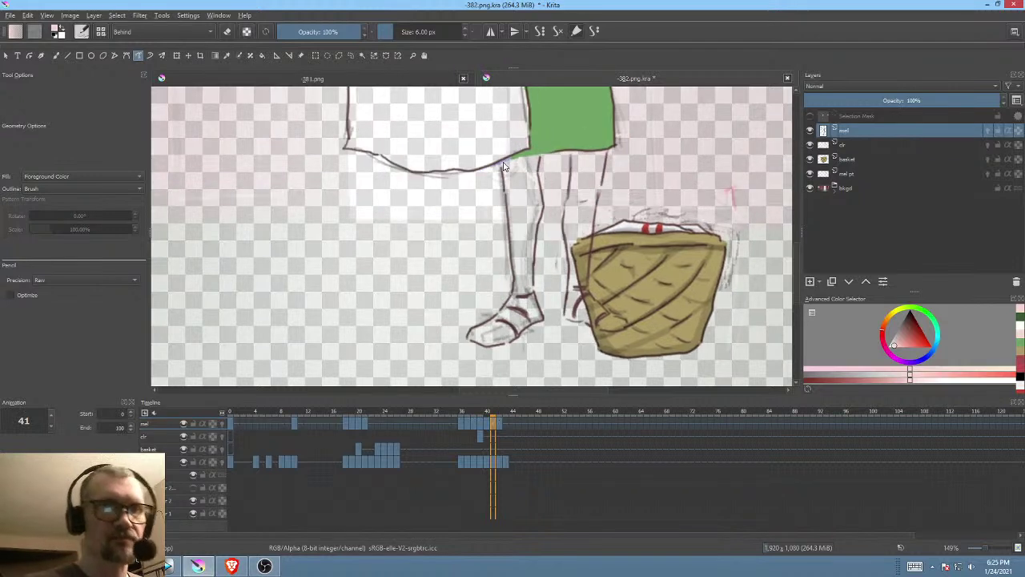
mouse_move(503, 169)
left_mouse_down()
mouse_move(515, 265)
mouse_move(565, 247)
left_mouse_up()
left_click(484, 434)
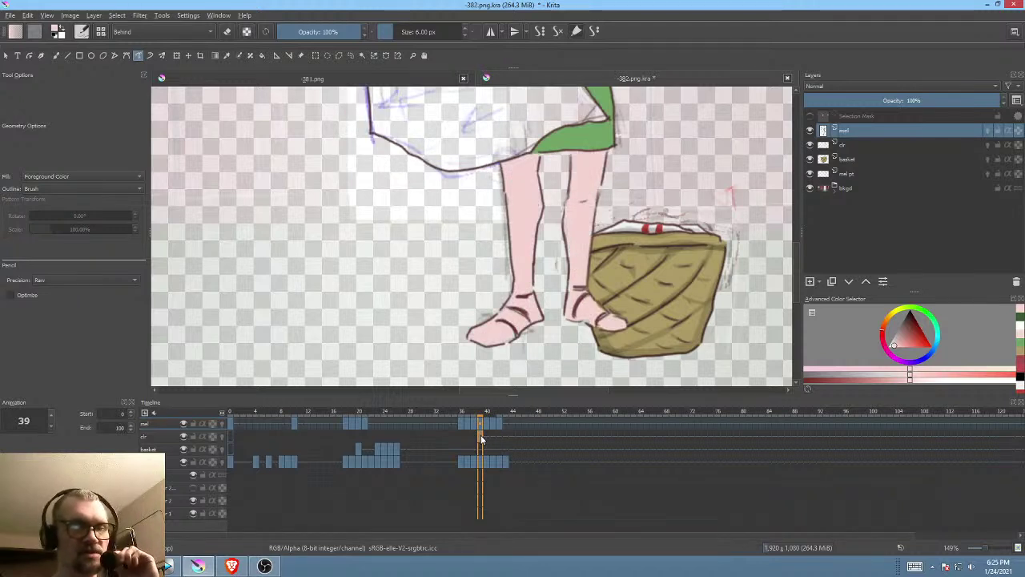
mouse_move(496, 435)
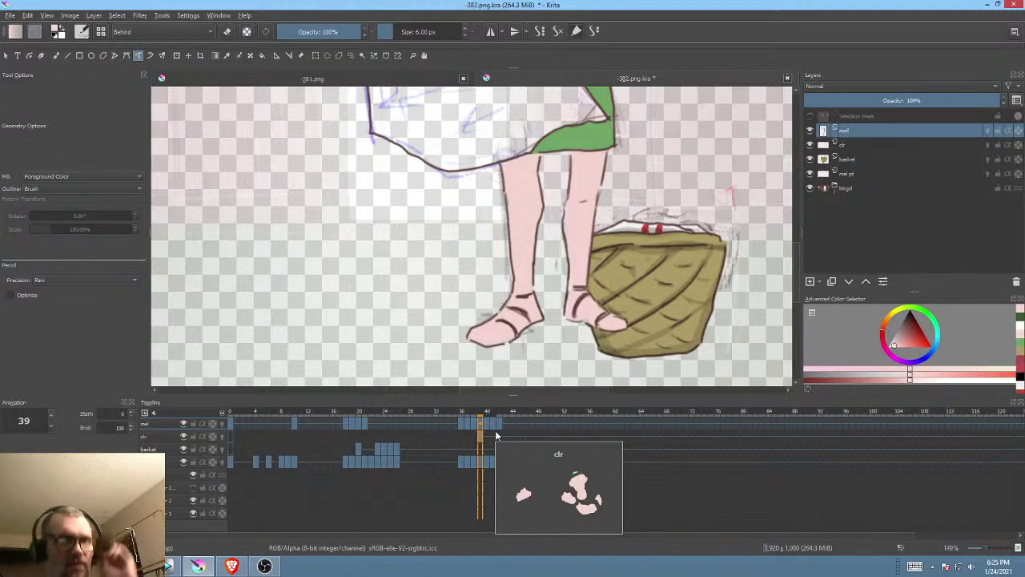
left_click(487, 423)
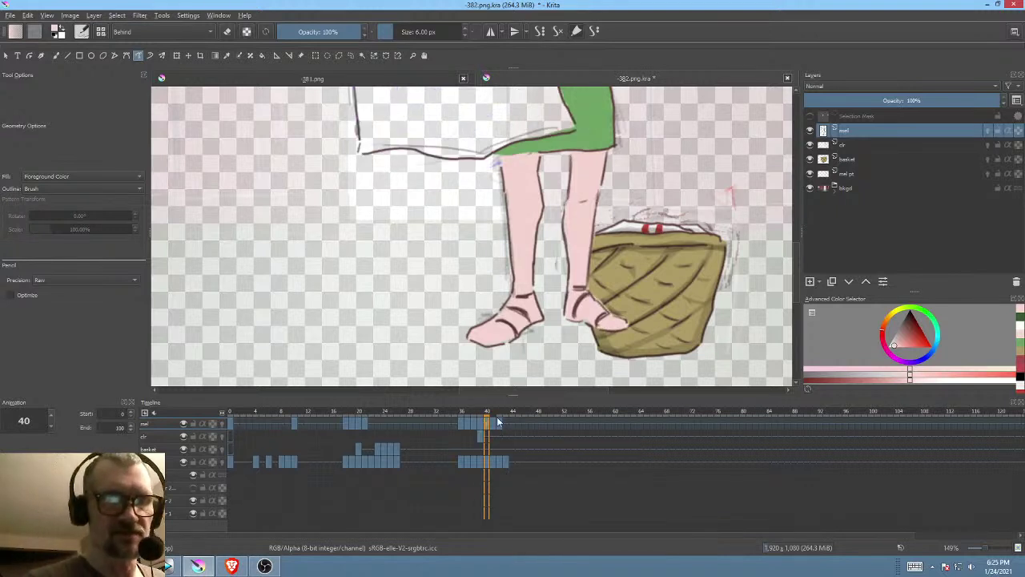
Step: Fill the leg and sandalled foot beside the basket with pale pink on frame 41
left_click(493, 422)
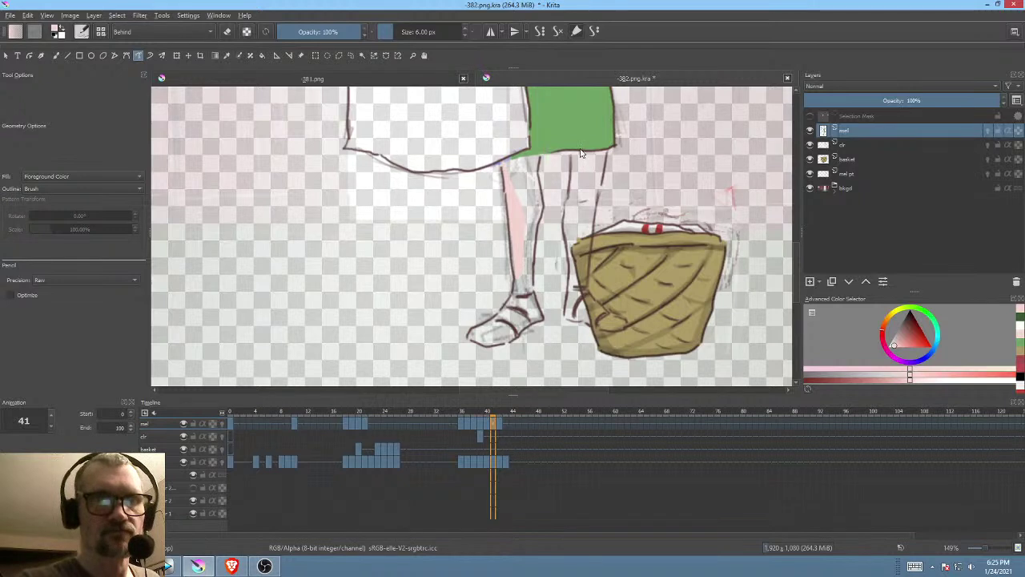
left_click_drag(574, 148, 574, 164)
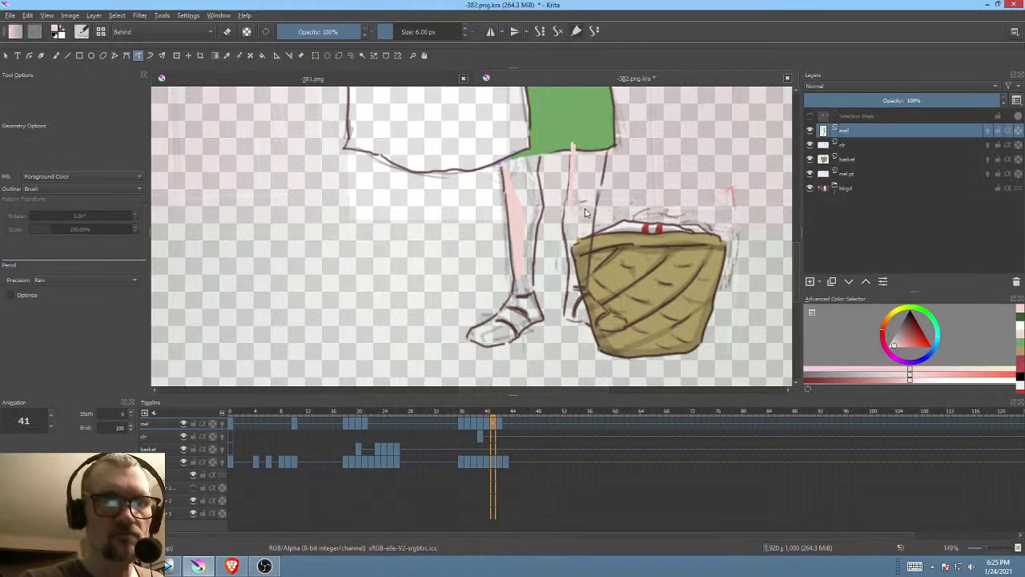
scroll(593, 145, "down", 3)
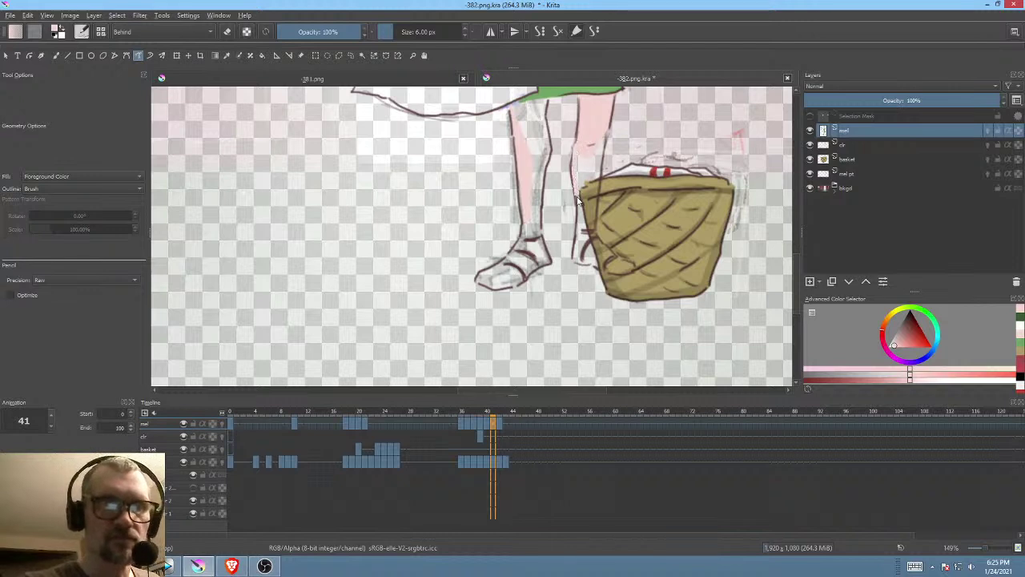
mouse_move(595, 249)
left_mouse_down()
mouse_move(609, 120)
mouse_move(600, 241)
mouse_move(633, 274)
mouse_move(610, 275)
mouse_move(589, 240)
left_mouse_up()
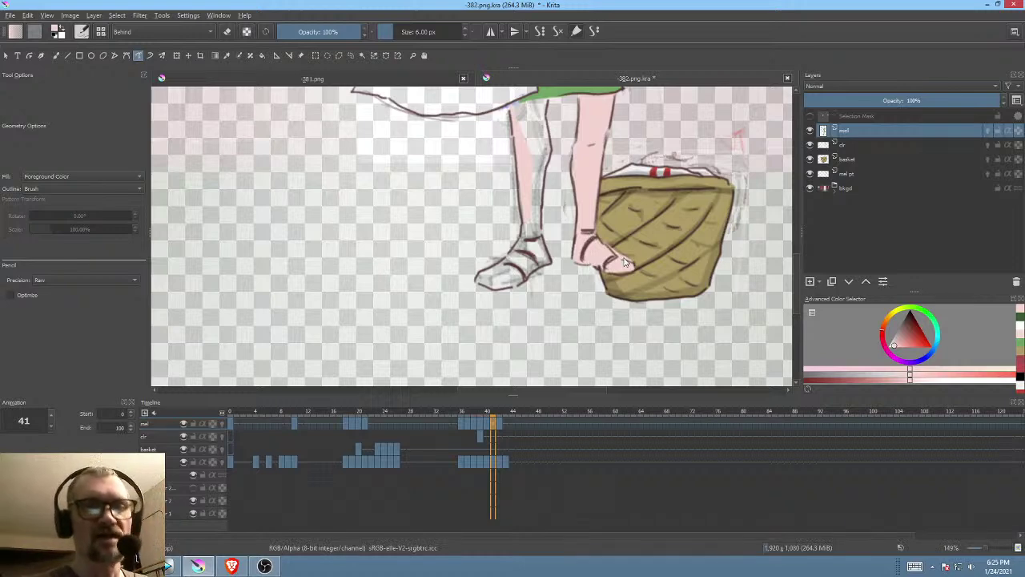
scroll(629, 258, "up", 5)
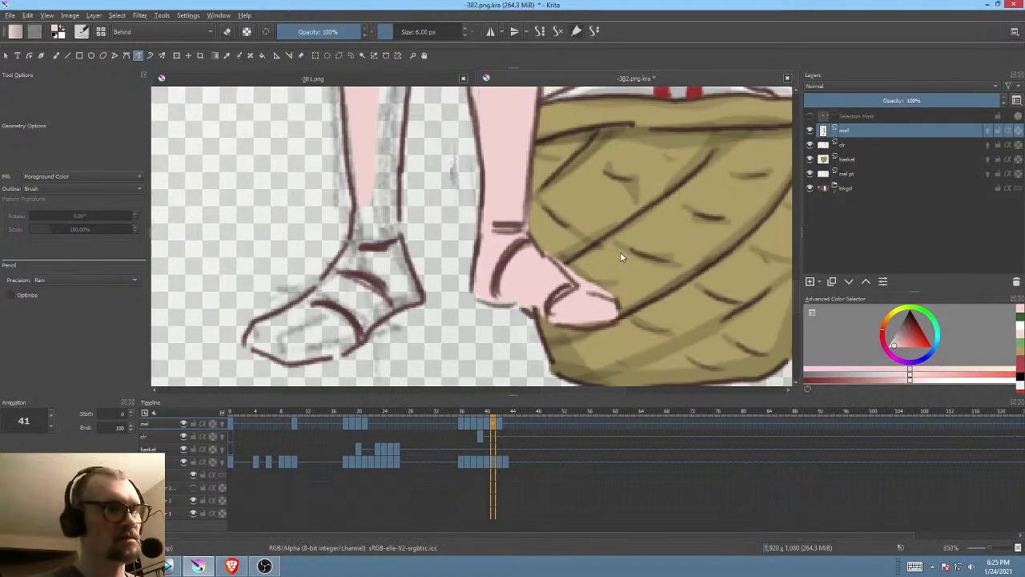
key("e")
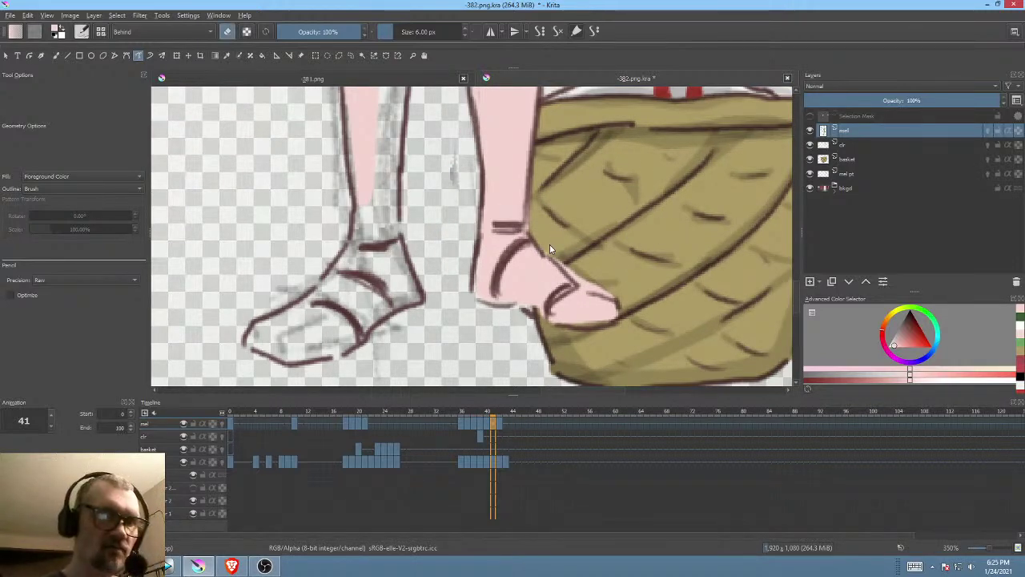
mouse_move(559, 262)
left_mouse_down()
mouse_move(583, 285)
mouse_move(618, 294)
mouse_move(651, 274)
mouse_move(653, 253)
left_mouse_up()
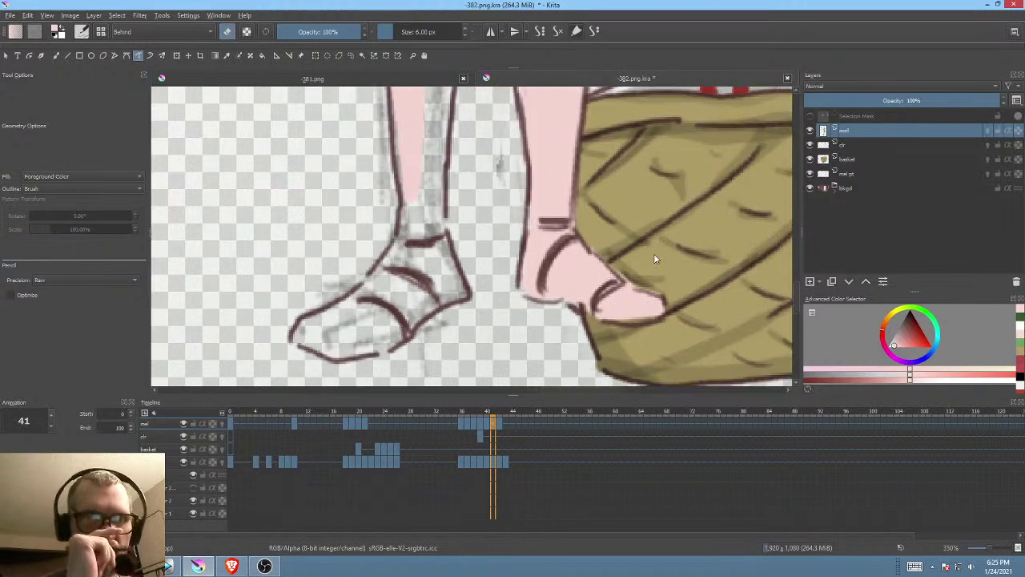
key("e")
Step: Fill the front foot and the rest of the front shin, knee and thigh with pale pink on frame 41
mouse_move(411, 196)
left_mouse_down()
mouse_move(381, 274)
mouse_move(293, 349)
mouse_move(349, 359)
mouse_move(418, 315)
left_mouse_up()
mouse_move(367, 348)
left_mouse_down()
mouse_move(465, 293)
mouse_move(435, 223)
mouse_move(381, 301)
left_mouse_up()
mouse_move(471, 213)
left_mouse_down()
mouse_move(403, 349)
mouse_move(425, 166)
mouse_move(390, 172)
mouse_move(373, 284)
mouse_move(376, 346)
left_mouse_up()
scroll(414, 292, "up", 3)
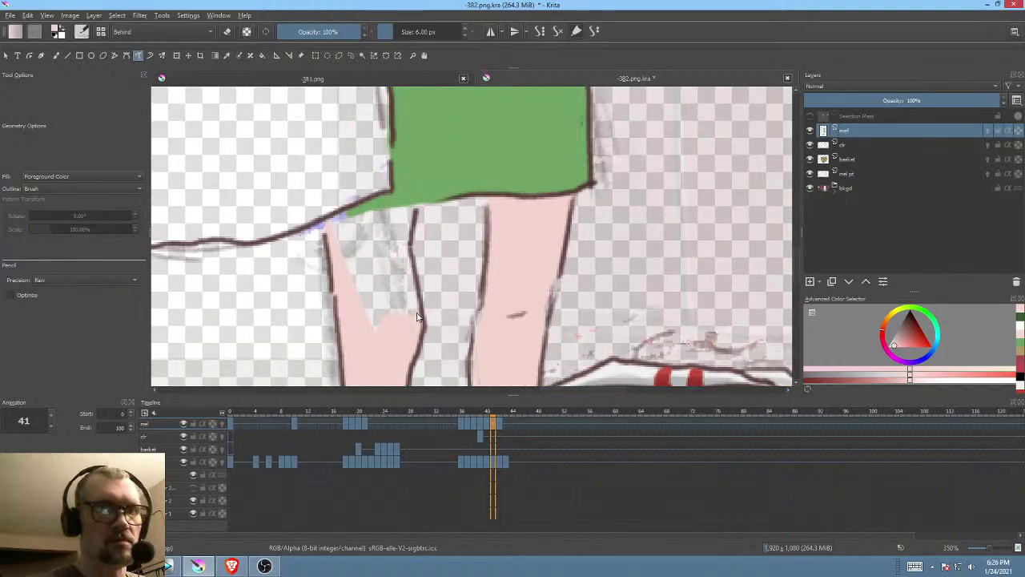
mouse_move(416, 318)
left_mouse_down()
mouse_move(392, 178)
mouse_move(369, 178)
mouse_move(413, 163)
mouse_move(373, 187)
mouse_move(385, 154)
left_mouse_up()
key("e")
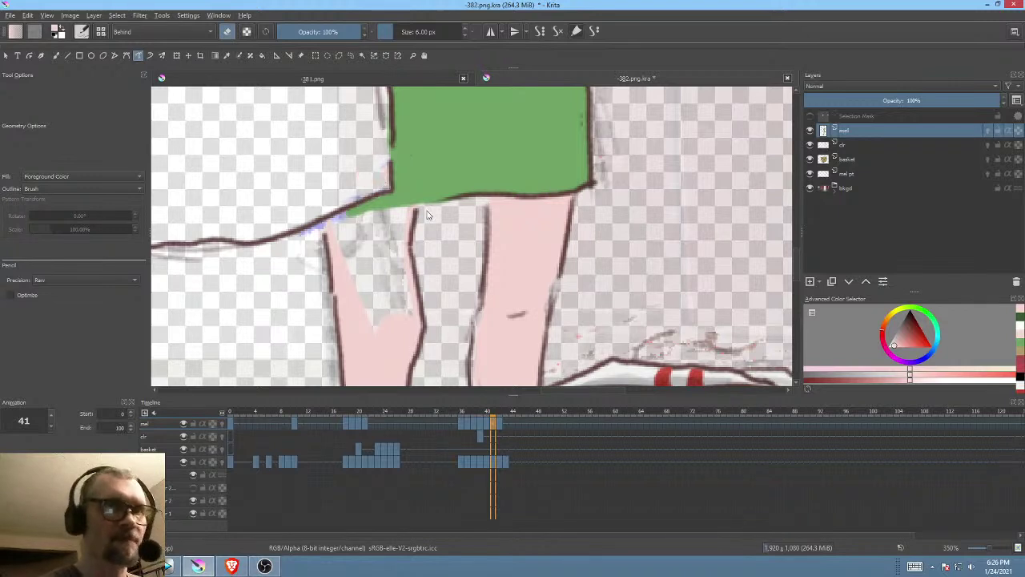
key("e")
mouse_move(407, 212)
left_mouse_down()
mouse_move(350, 216)
mouse_move(342, 286)
mouse_move(384, 340)
mouse_move(413, 246)
left_mouse_up()
Step: Fill the front leg and its sandalled foot with pale pink on the mel layer's frame 42
left_click(500, 424)
left_click_drag(433, 298, 496, 178)
scroll(529, 212, "down", 1)
left_click_drag(498, 224, 497, 264)
mouse_move(416, 137)
left_mouse_down()
mouse_move(440, 360)
mouse_move(455, 378)
mouse_move(469, 366)
mouse_move(490, 211)
mouse_move(485, 128)
left_mouse_up()
left_click_drag(544, 271, 609, 115)
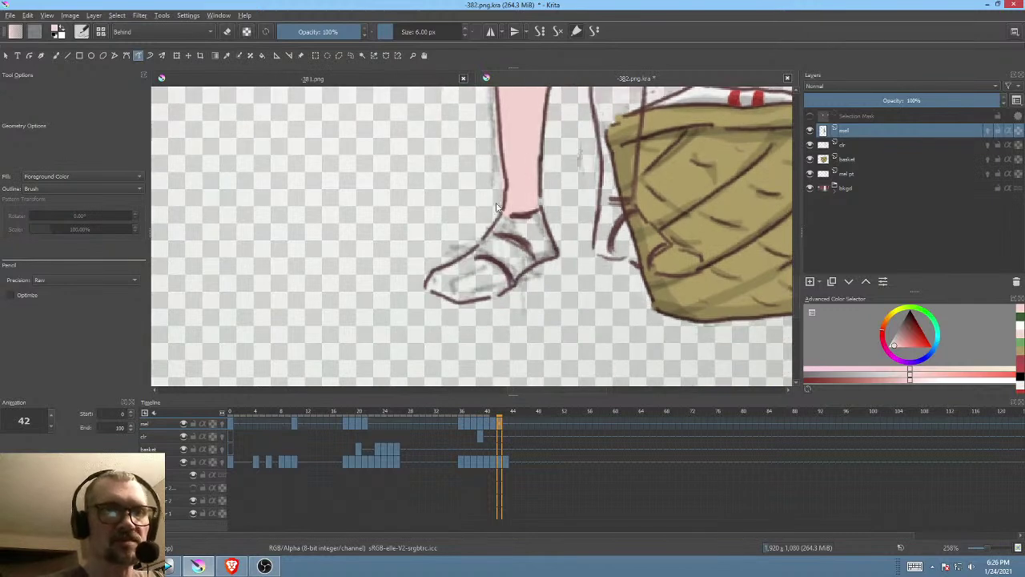
mouse_move(507, 213)
left_mouse_down()
mouse_move(477, 255)
mouse_move(436, 274)
mouse_move(438, 295)
mouse_move(500, 295)
mouse_move(553, 253)
mouse_move(539, 186)
left_mouse_up()
Step: Fill the foot, shin and thigh beside the basket with pale pink on frame 42
mouse_move(640, 225)
left_mouse_down()
mouse_move(522, 275)
mouse_move(480, 270)
mouse_move(479, 298)
mouse_move(575, 318)
mouse_move(558, 324)
mouse_move(560, 296)
mouse_move(531, 271)
mouse_move(515, 237)
mouse_move(500, 335)
left_mouse_up()
left_click_drag(470, 382, 458, 276)
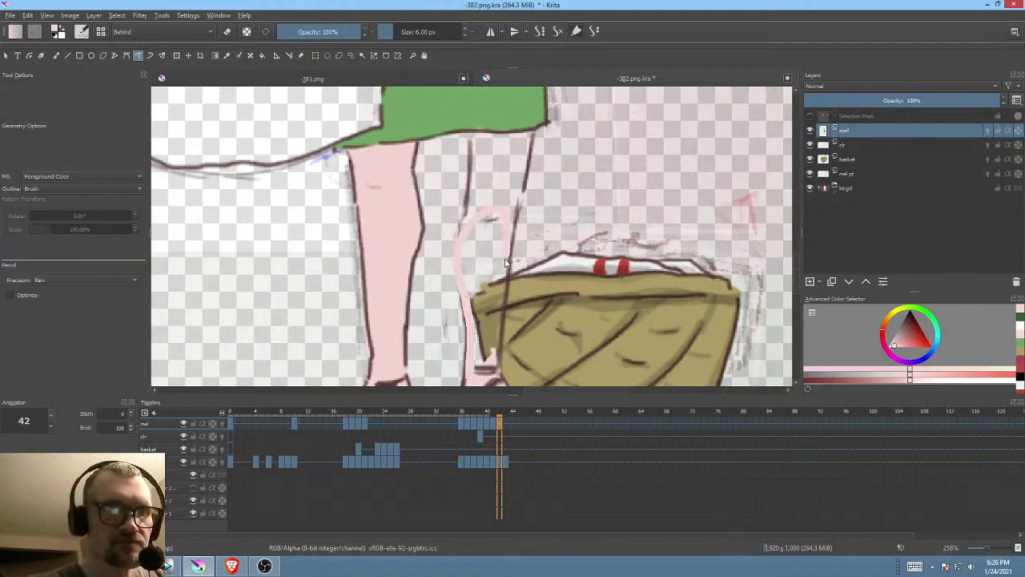
left_click_drag(499, 315, 496, 352)
mouse_move(512, 223)
left_mouse_down()
mouse_move(482, 314)
mouse_move(437, 282)
mouse_move(439, 234)
left_mouse_up()
mouse_move(500, 194)
left_mouse_down()
mouse_move(503, 248)
mouse_move(479, 325)
left_mouse_up()
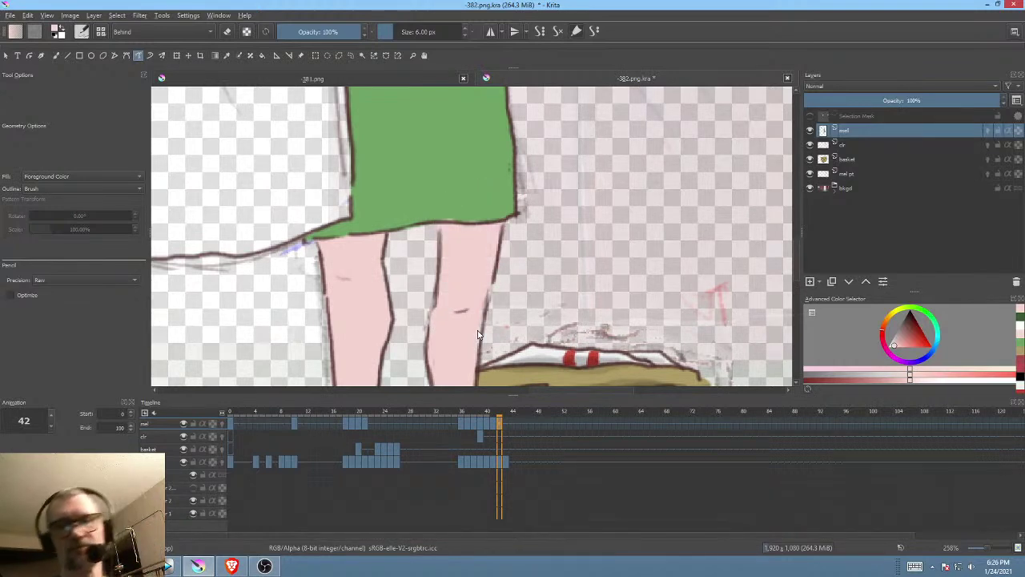
Step: Review the character's skin colouring frame by frame from frame 42 back to frame 36
scroll(477, 334, "down", 8)
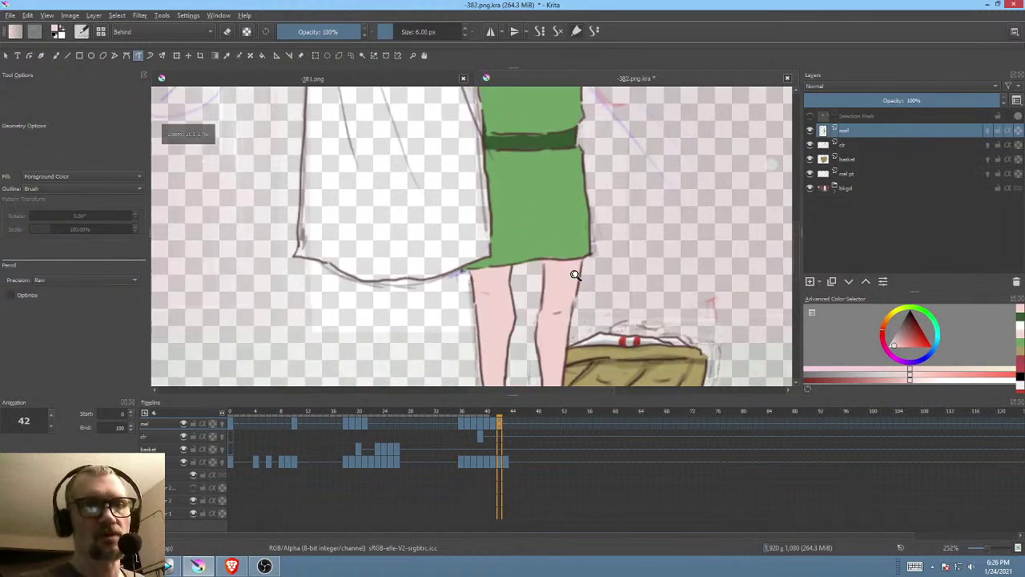
left_click_drag(541, 293, 560, 249)
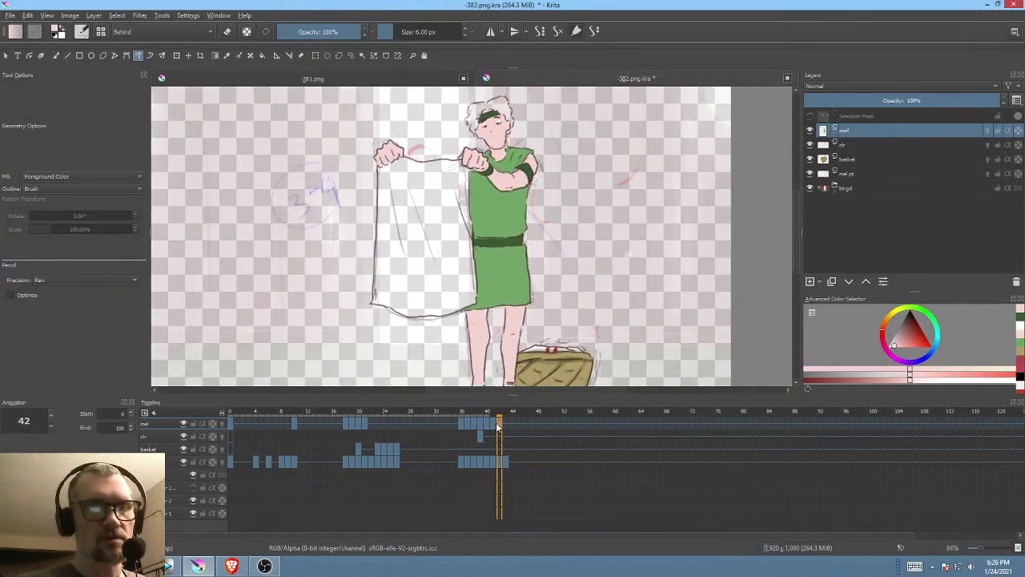
key("Left")
key("Left")
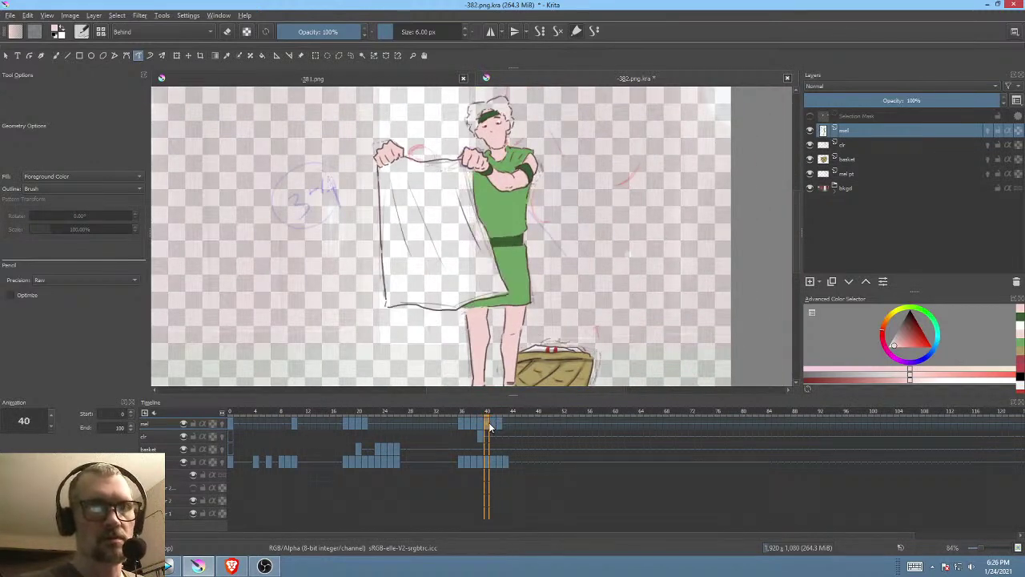
key("Left")
key("Left")
key("Left")
key("Left")
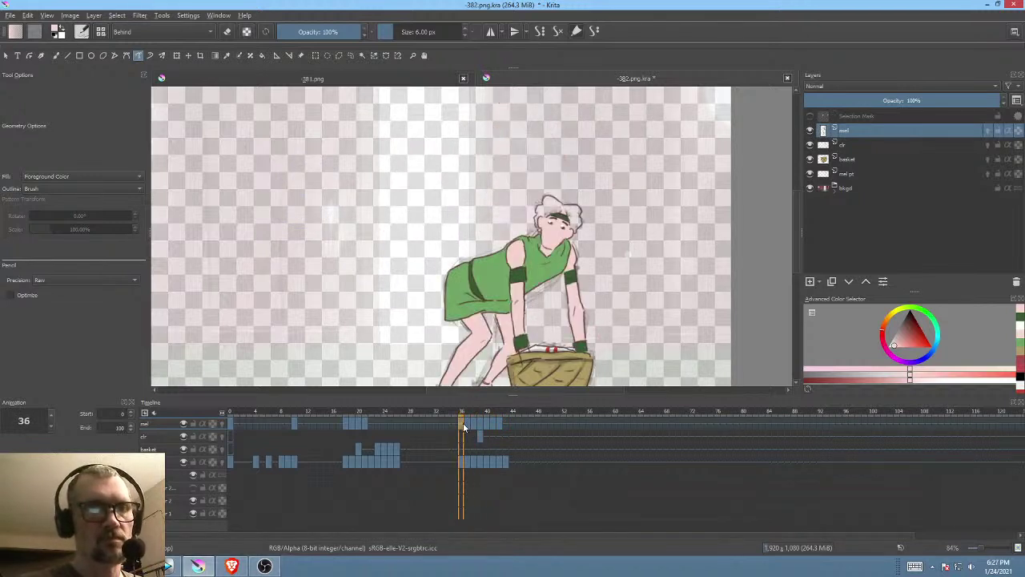
Step: Choose a dark purple foreground colour and isolate the mel layer around the character's head on frame 0
left_click(236, 424)
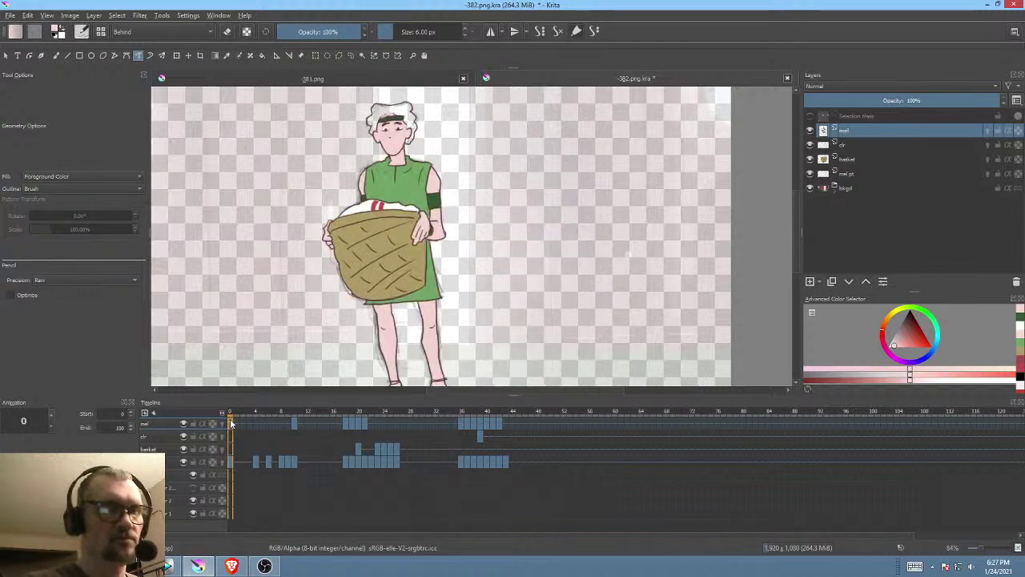
mouse_move(401, 483)
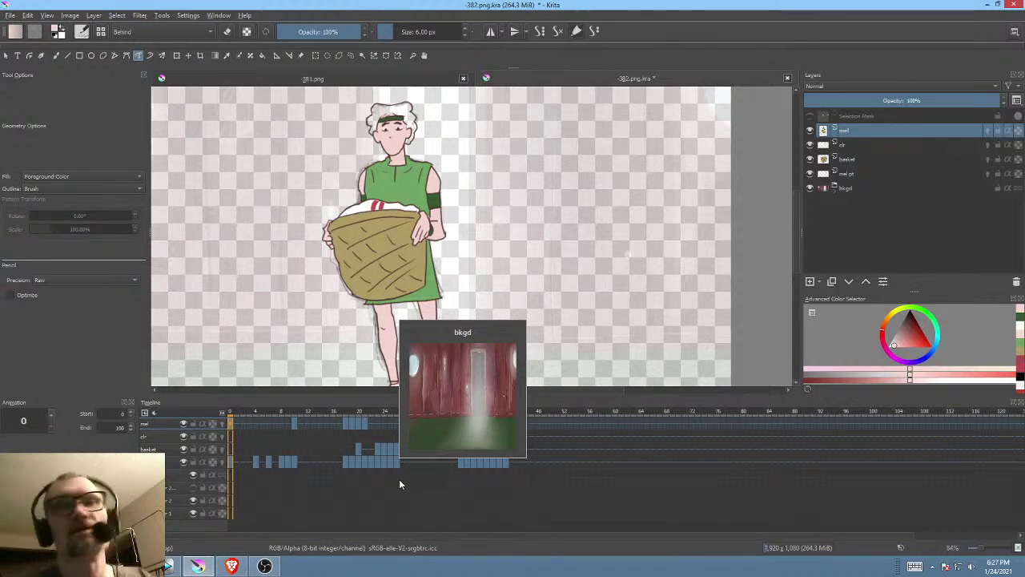
left_click_drag(905, 365, 911, 367)
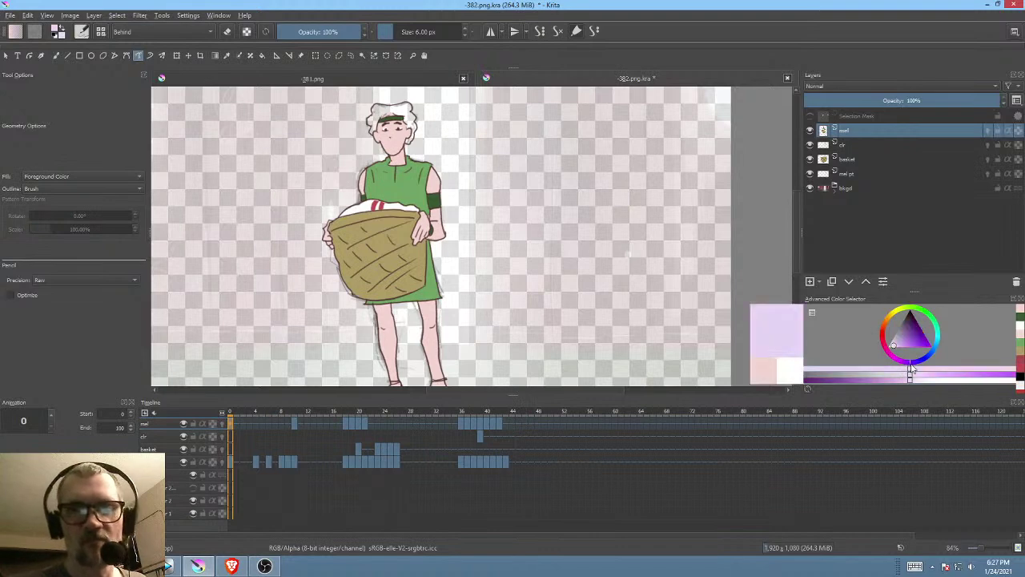
left_click(909, 338)
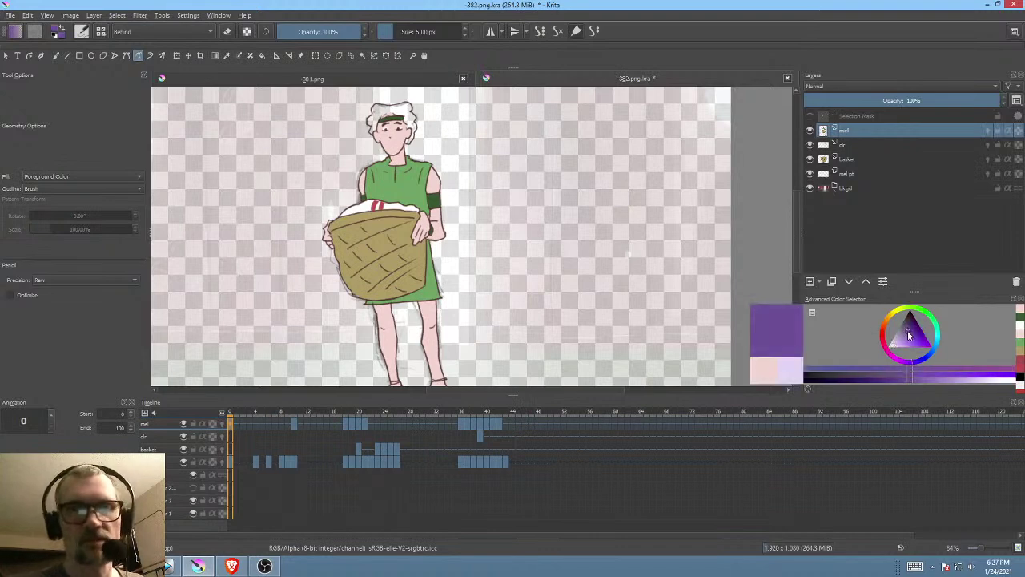
left_click_drag(446, 227, 479, 310)
left_click_drag(479, 310, 515, 174)
left_click_drag(497, 112, 614, 336)
left_click_drag(559, 210, 557, 186)
key("i")
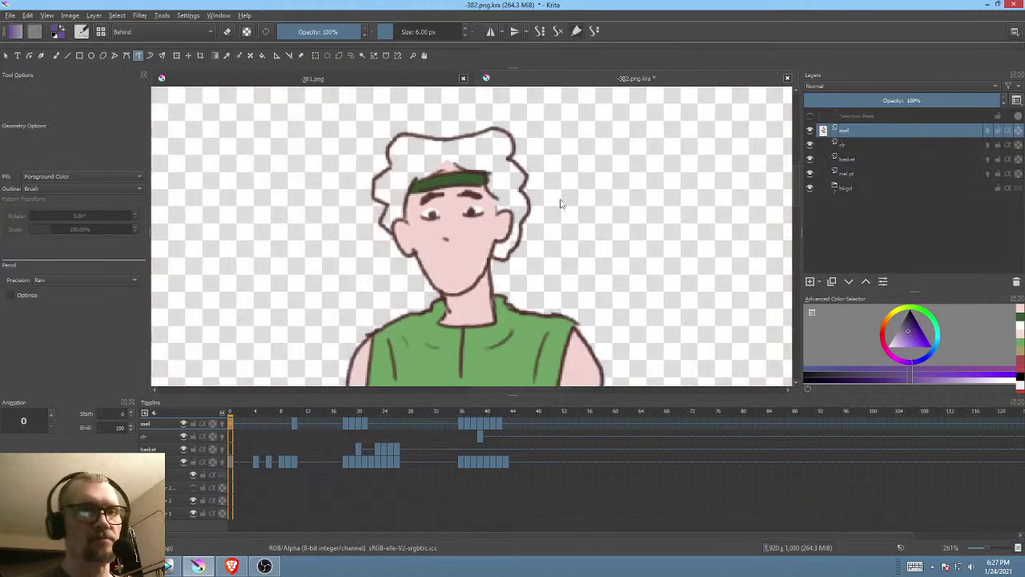
Step: Fill the character's hair with dark purple on the mel layer's frames 0 and 19
key("f")
left_click(497, 156)
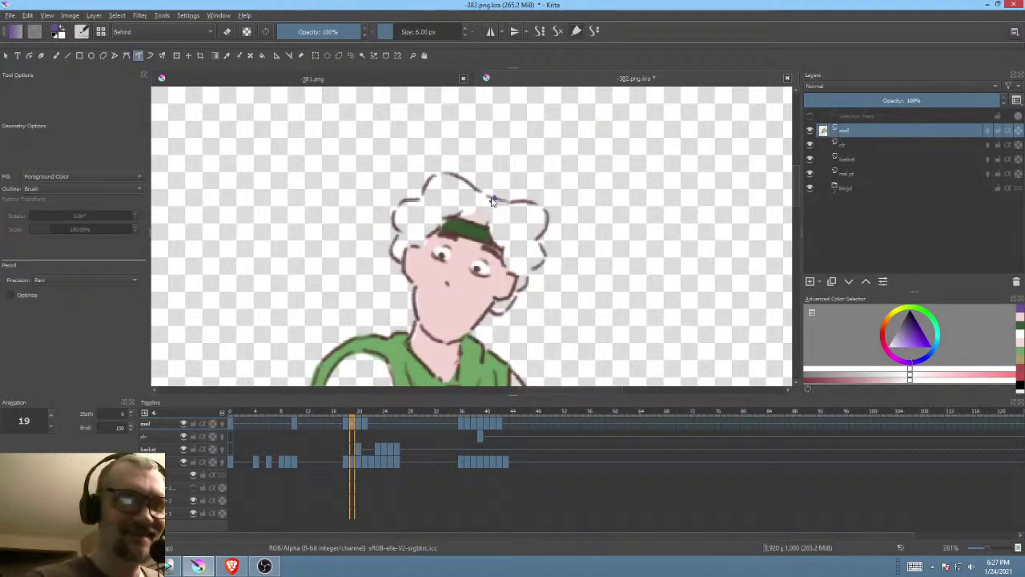
mouse_move(492, 200)
left_mouse_down()
mouse_move(442, 174)
mouse_move(423, 203)
mouse_move(403, 208)
mouse_move(394, 250)
mouse_move(473, 303)
mouse_move(518, 289)
mouse_move(545, 231)
mouse_move(541, 212)
mouse_move(494, 201)
left_mouse_up()
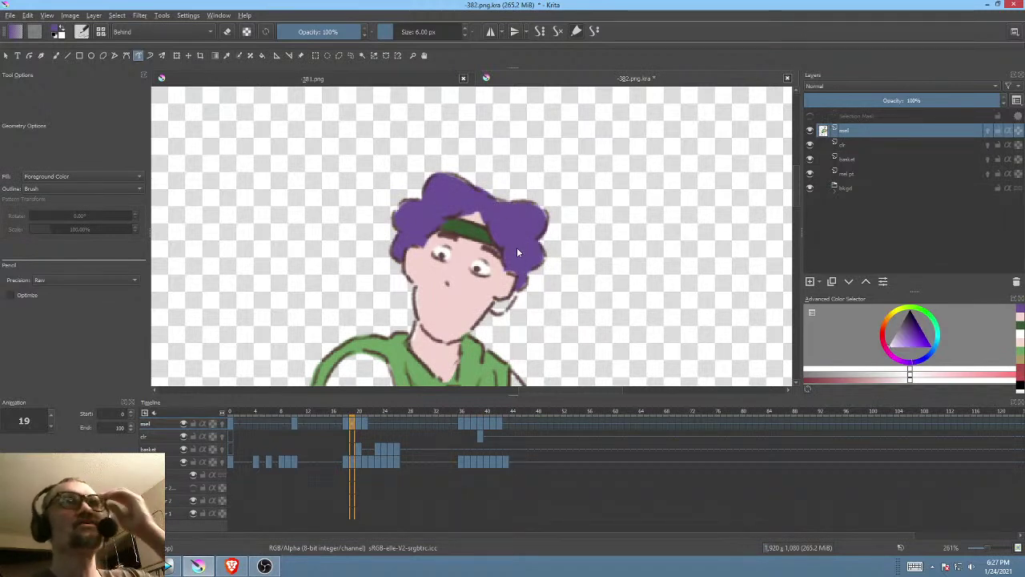
left_click_drag(551, 244, 570, 210)
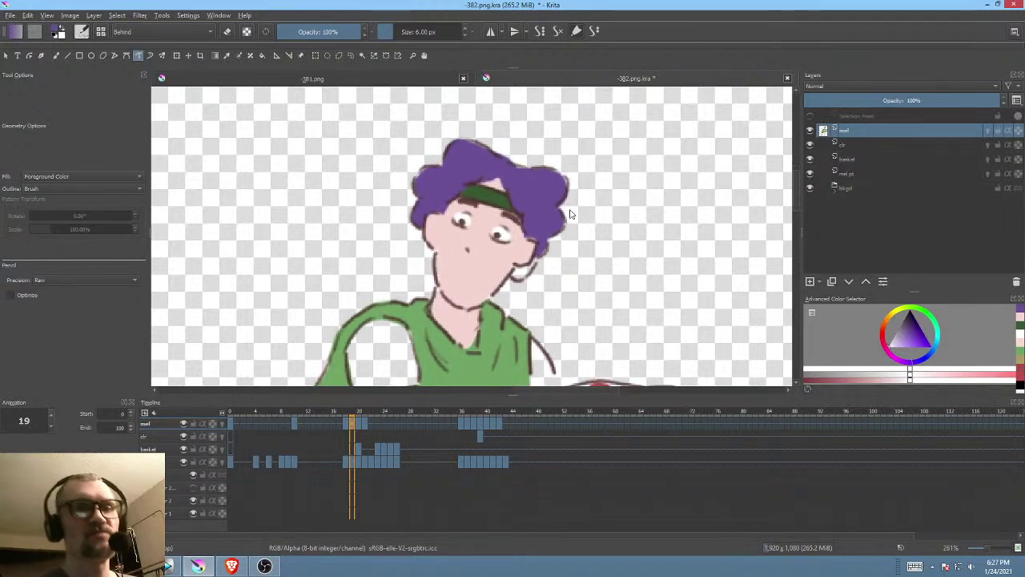
Step: Fill the whole head of hair, including its outer curls, with dark purple on the mel layer's frame 20
left_click(360, 425)
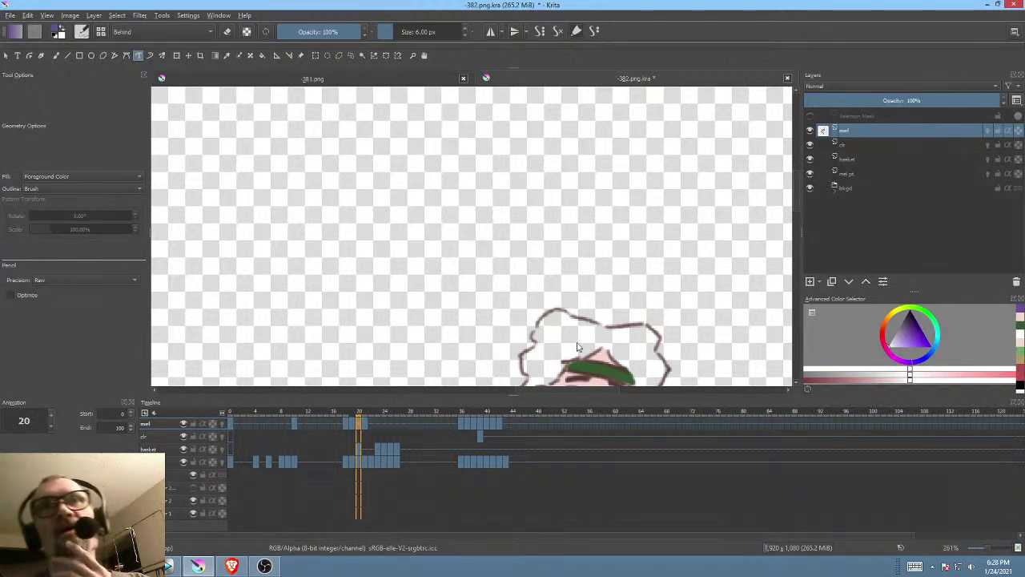
left_click_drag(615, 304, 576, 164)
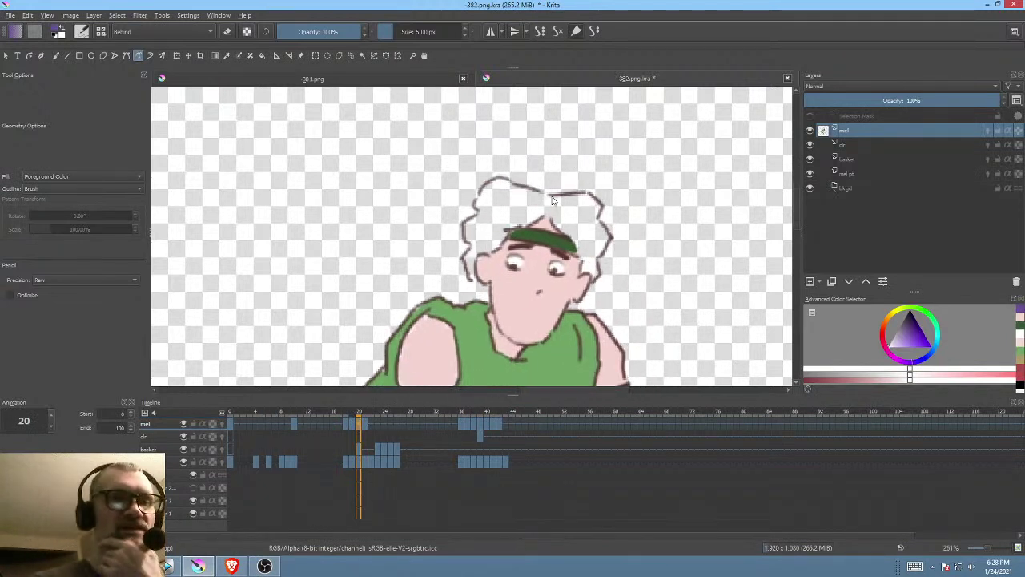
mouse_move(551, 200)
left_mouse_down()
mouse_move(490, 189)
mouse_move(465, 233)
mouse_move(467, 271)
mouse_move(483, 282)
mouse_move(533, 251)
mouse_move(561, 196)
left_mouse_up()
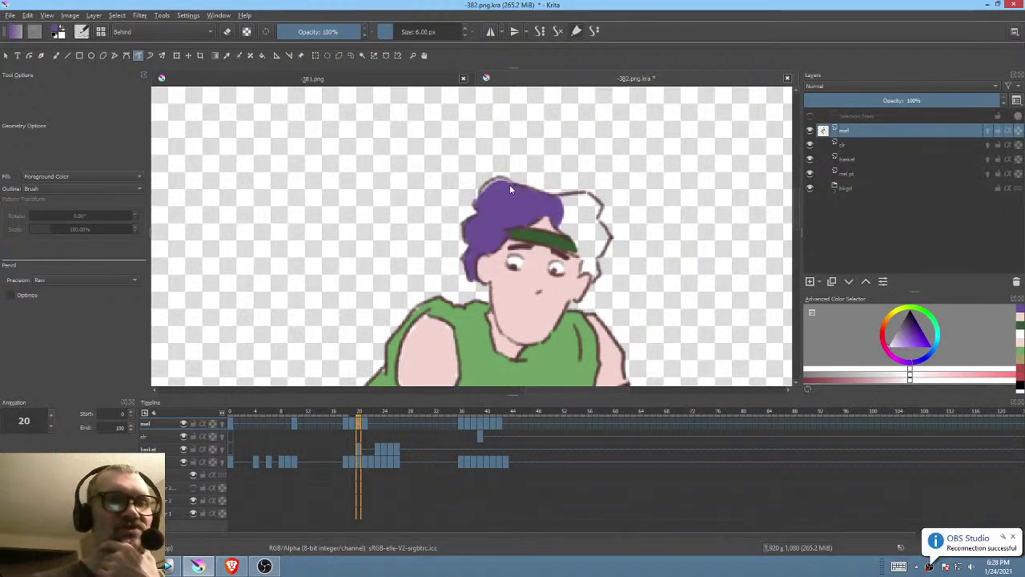
left_click_drag(484, 189, 477, 208)
mouse_move(561, 200)
left_mouse_down()
mouse_move(588, 197)
mouse_move(612, 234)
mouse_move(597, 282)
mouse_move(558, 252)
mouse_move(564, 206)
mouse_move(502, 184)
mouse_move(467, 231)
mouse_move(468, 276)
mouse_move(513, 284)
mouse_move(565, 197)
mouse_move(583, 191)
mouse_move(602, 210)
mouse_move(607, 245)
mouse_move(583, 292)
mouse_move(568, 191)
left_mouse_up()
Step: Fill the character's hair with dark purple on the mel layer's frames 36, 37 and 38
left_click(367, 420)
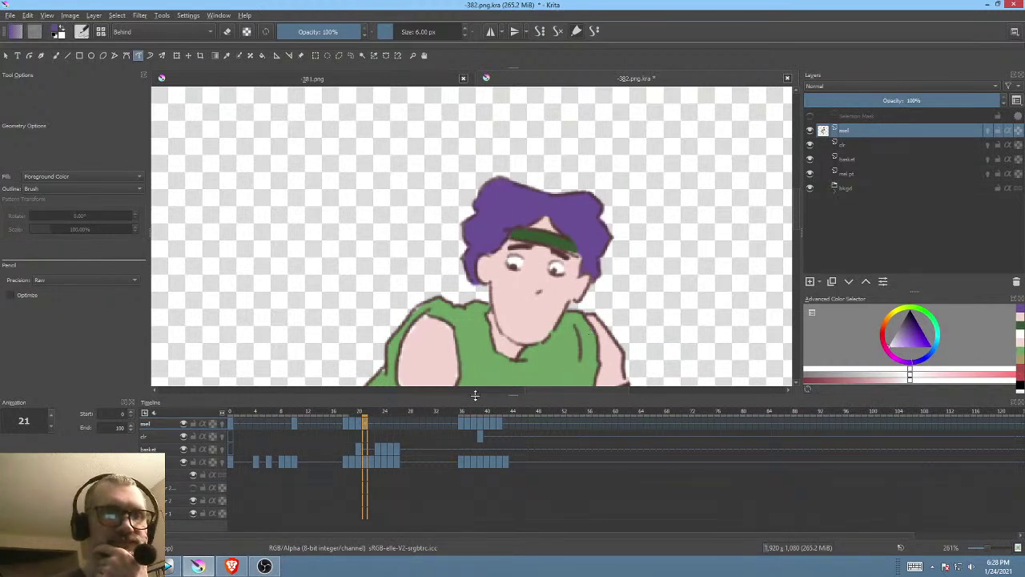
left_click(461, 420)
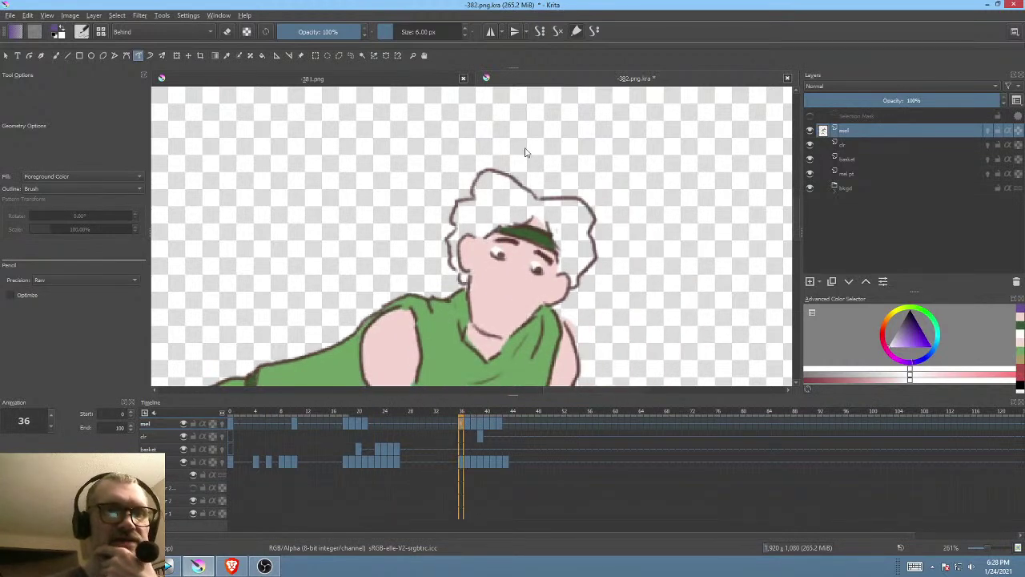
mouse_move(539, 205)
left_mouse_down()
mouse_move(497, 175)
mouse_move(472, 190)
mouse_move(475, 206)
mouse_move(450, 223)
mouse_move(448, 266)
mouse_move(463, 282)
mouse_move(537, 244)
mouse_move(542, 215)
mouse_move(584, 208)
mouse_move(595, 274)
mouse_move(572, 295)
mouse_move(528, 230)
left_mouse_up()
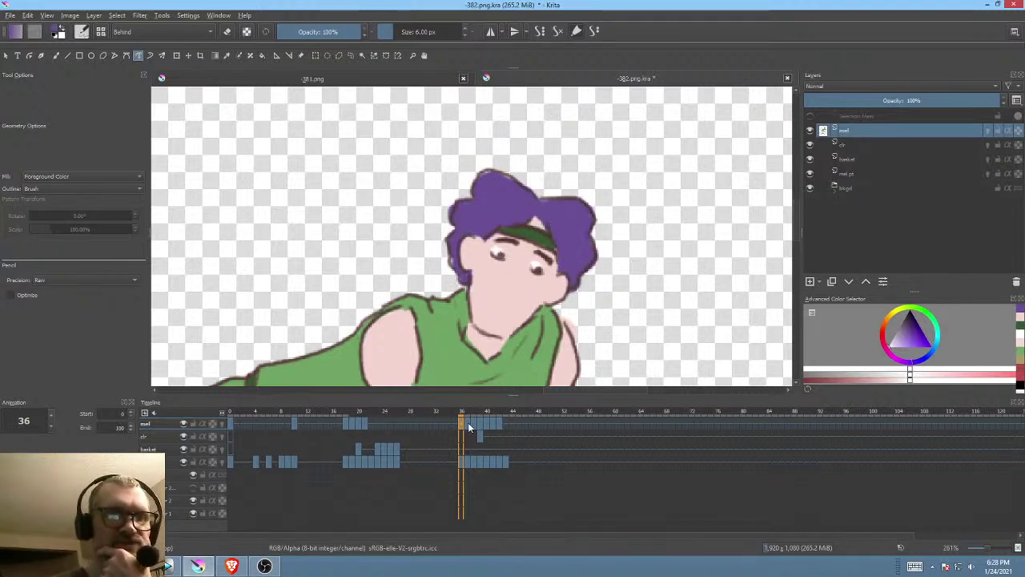
left_click(471, 408)
mouse_move(510, 172)
left_mouse_down()
mouse_move(522, 177)
mouse_move(498, 157)
mouse_move(449, 178)
mouse_move(426, 196)
mouse_move(415, 242)
mouse_move(505, 208)
mouse_move(519, 188)
left_mouse_up()
mouse_move(518, 234)
left_mouse_down()
mouse_move(527, 281)
mouse_move(548, 290)
mouse_move(568, 242)
mouse_move(563, 208)
mouse_move(547, 182)
mouse_move(519, 177)
left_mouse_up()
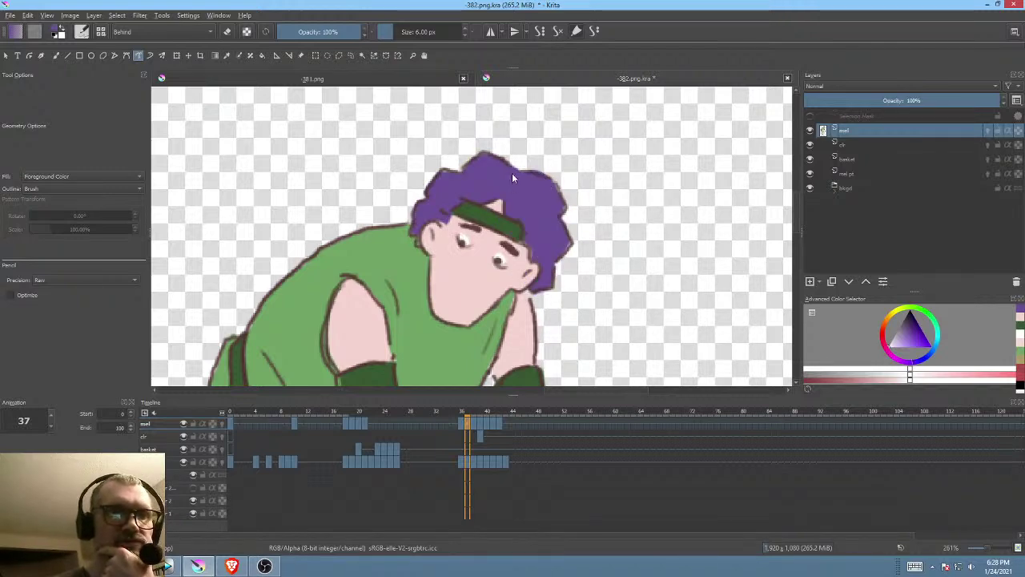
left_click(473, 423)
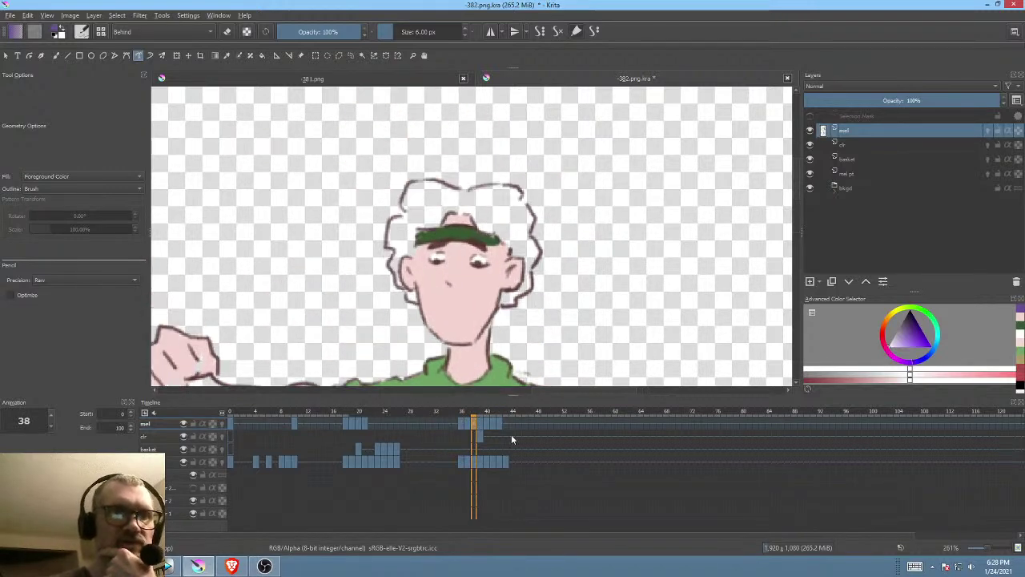
mouse_move(409, 291)
left_mouse_down()
mouse_move(391, 261)
mouse_move(402, 253)
mouse_move(440, 251)
mouse_move(404, 234)
mouse_move(397, 273)
mouse_move(408, 284)
mouse_move(391, 245)
mouse_move(396, 221)
mouse_move(441, 222)
mouse_move(407, 217)
mouse_move(411, 187)
mouse_move(459, 194)
mouse_move(464, 226)
mouse_move(478, 195)
mouse_move(502, 187)
mouse_move(523, 198)
mouse_move(533, 223)
mouse_move(528, 294)
mouse_move(495, 309)
mouse_move(465, 278)
mouse_move(466, 204)
left_mouse_up()
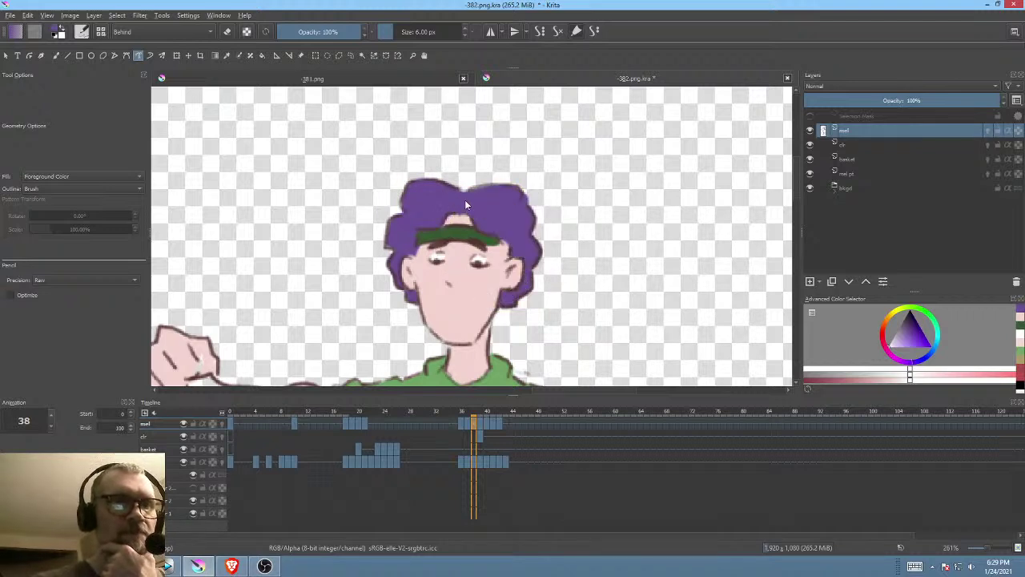
left_click(482, 430)
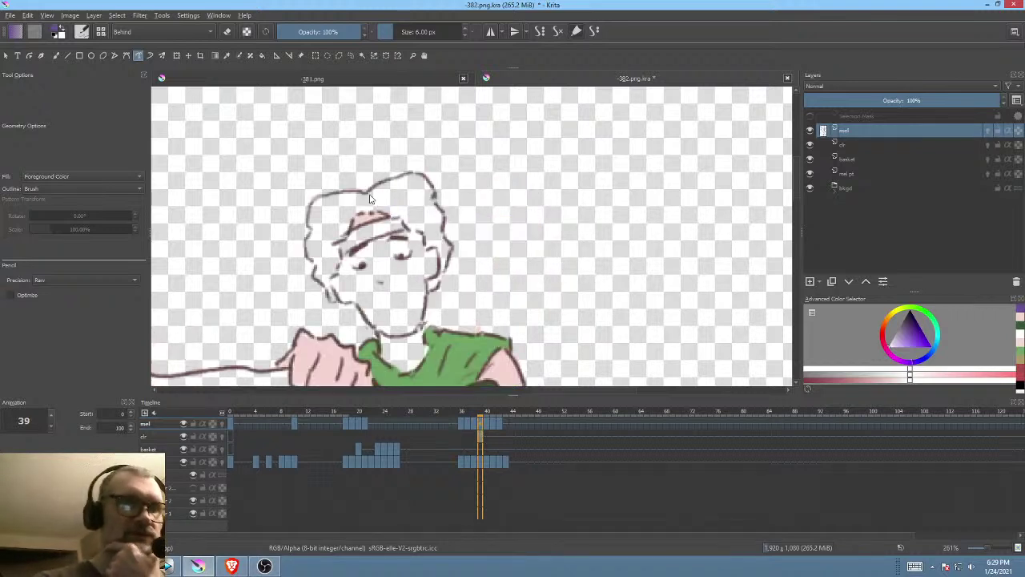
mouse_move(365, 196)
left_mouse_down()
mouse_move(310, 214)
mouse_move(306, 248)
mouse_move(331, 297)
mouse_move(336, 247)
mouse_move(367, 208)
mouse_move(422, 232)
mouse_move(440, 258)
mouse_move(437, 283)
mouse_move(448, 254)
mouse_move(425, 176)
mouse_move(389, 182)
mouse_move(369, 198)
left_mouse_up()
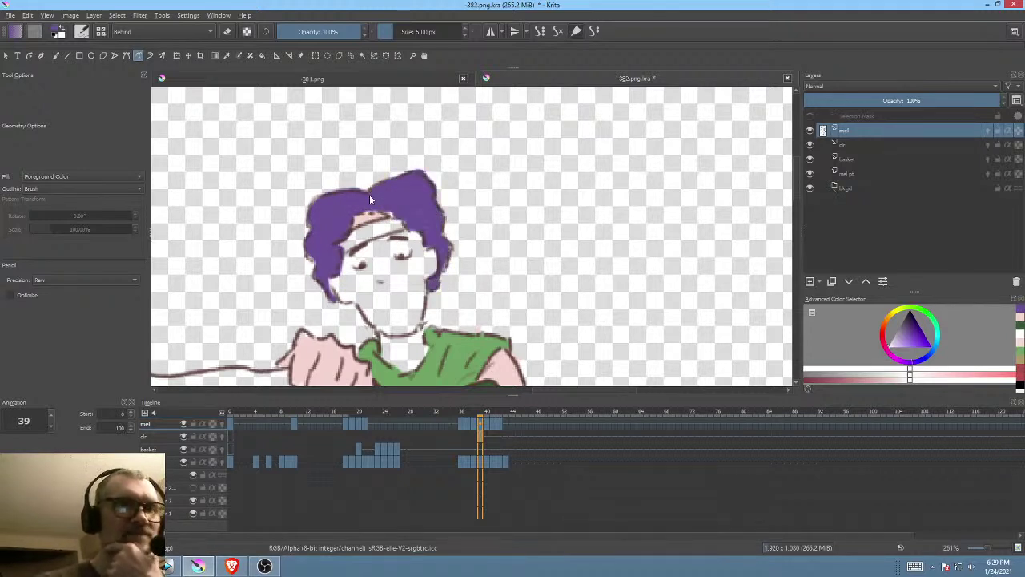
left_click(487, 424)
key("Left")
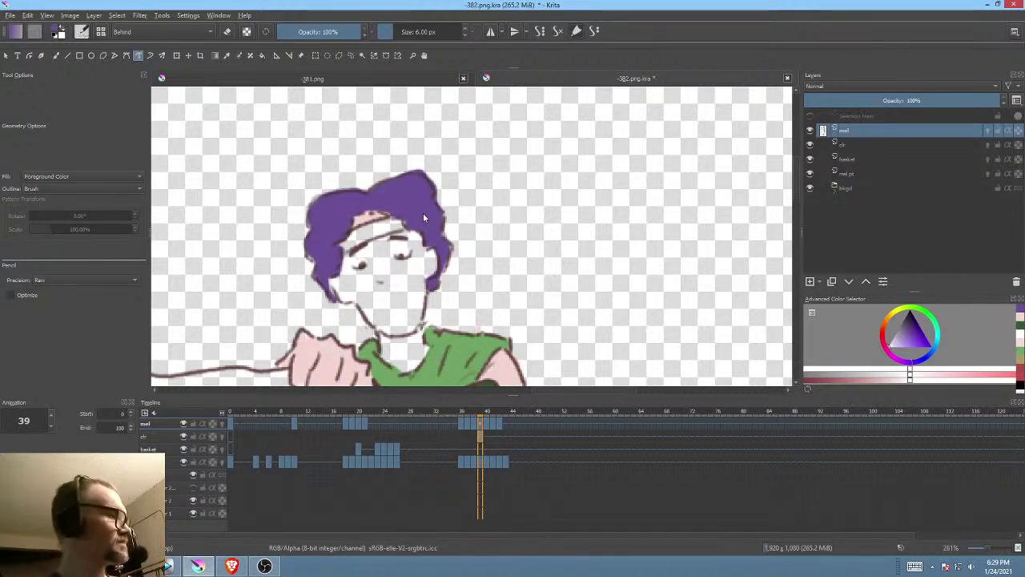
key("ctrl+z")
key("ctrl+z")
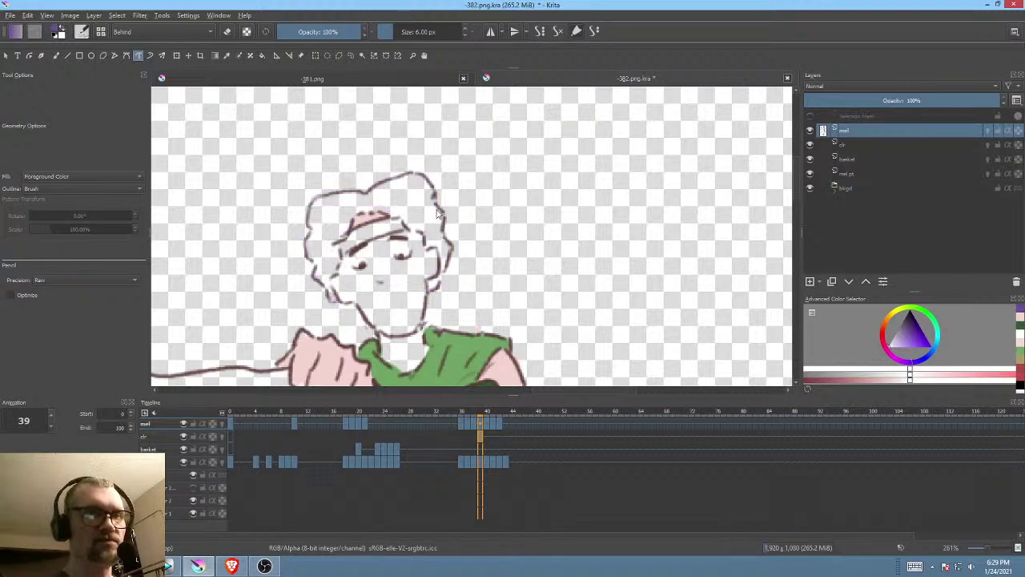
Step: Fill the character's hair with dark purple on the clr layer's frame 39, working around the face and headband
left_click(864, 143)
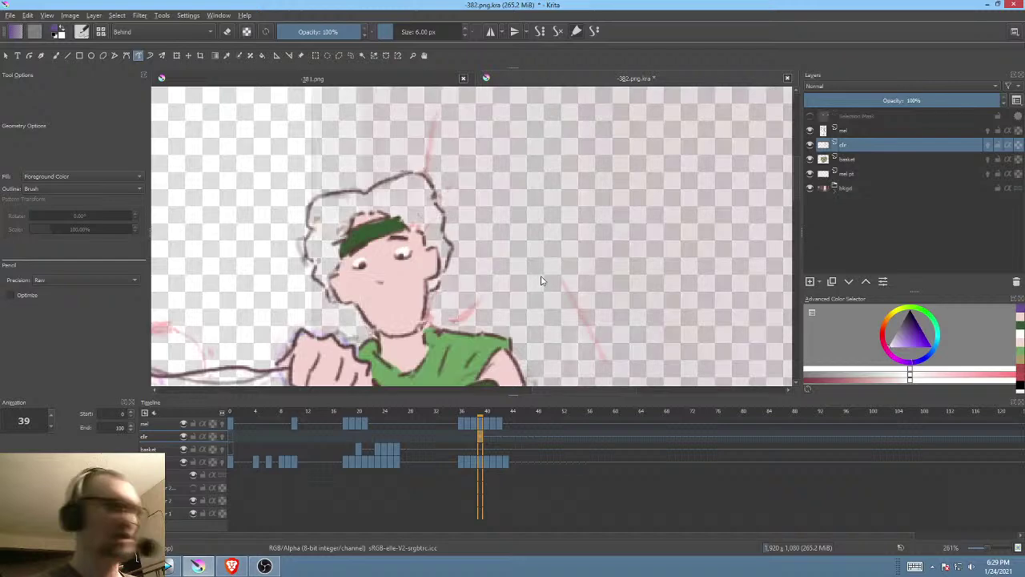
left_click_drag(464, 265, 553, 239)
left_click_drag(498, 297, 524, 338)
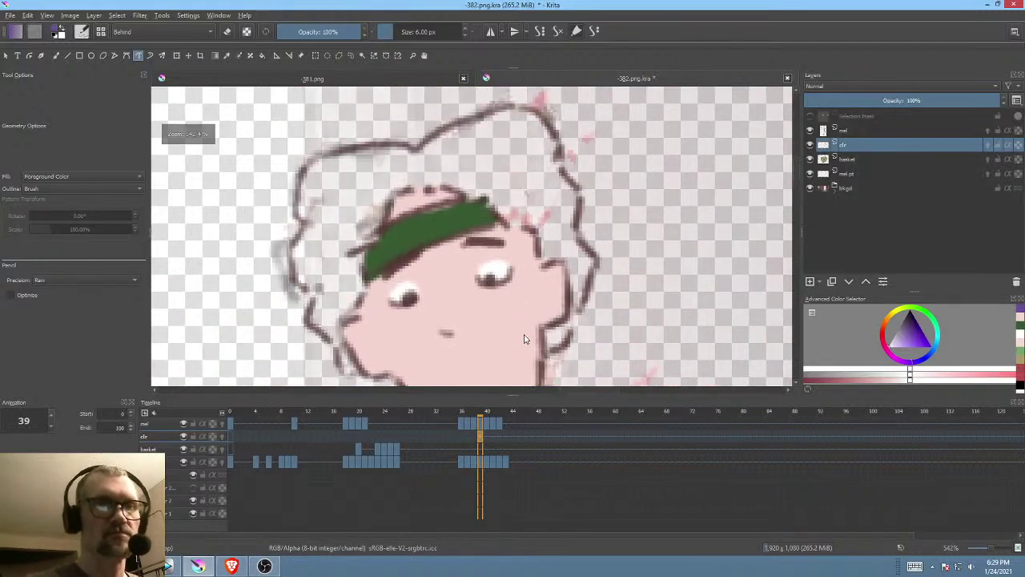
mouse_move(410, 157)
left_mouse_down()
mouse_move(389, 146)
mouse_move(332, 160)
mouse_move(303, 192)
mouse_move(312, 222)
mouse_move(298, 255)
mouse_move(312, 303)
mouse_move(342, 346)
mouse_move(372, 363)
mouse_move(427, 154)
mouse_move(465, 126)
mouse_move(530, 118)
left_mouse_up()
mouse_move(556, 158)
left_mouse_down()
mouse_move(577, 201)
mouse_move(590, 271)
mouse_move(569, 333)
mouse_move(536, 354)
left_mouse_up()
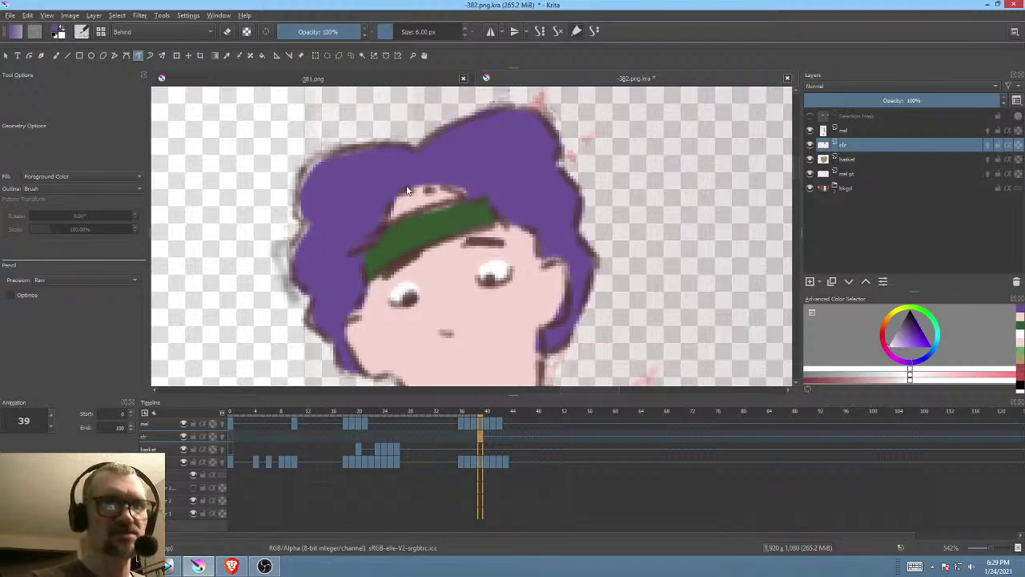
Step: Review the purple hair colouring across the animation, from frame 39 back to frame 0, with the whole figure in view
left_click_drag(490, 410, 316, 418)
left_click_drag(531, 225, 571, 248)
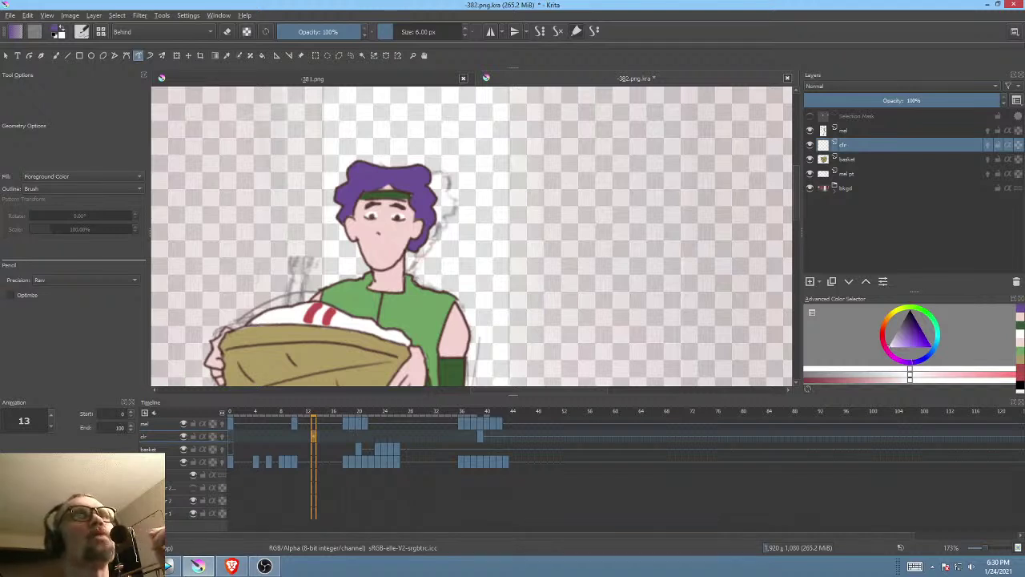
key("alt+Tab")
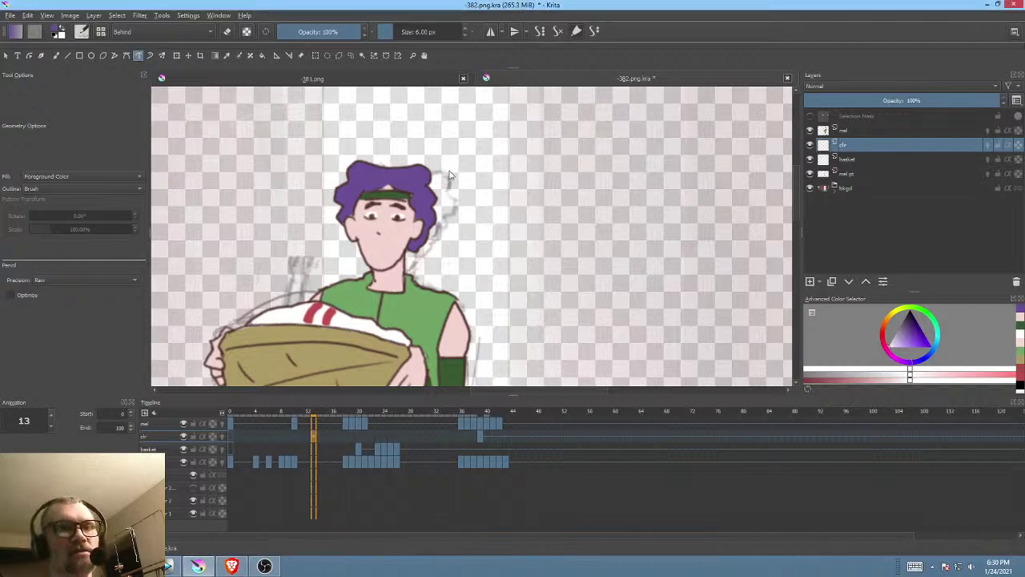
scroll(453, 176, "down", 4)
key("Home")
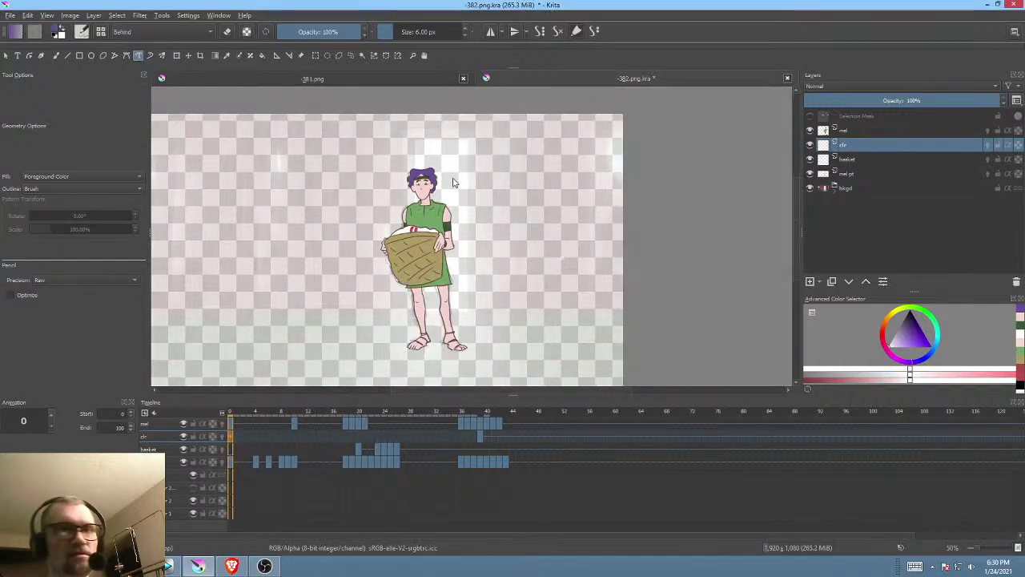
Step: Switch to Vegas Pro and play the edit from the start of shot 381 at 00:23:19 to check the preceding scene
left_click(168, 566)
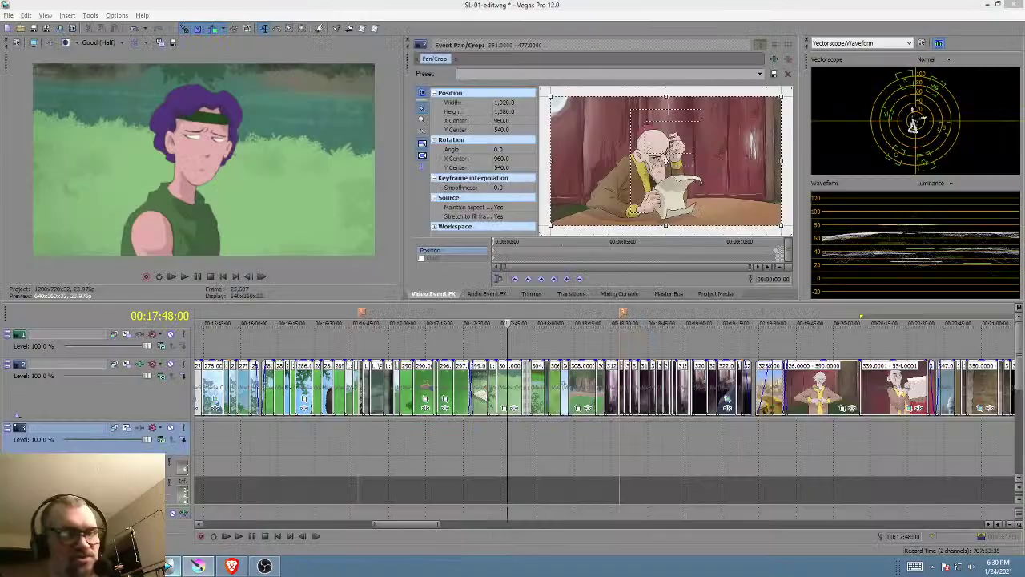
scroll(752, 433, "right", 10)
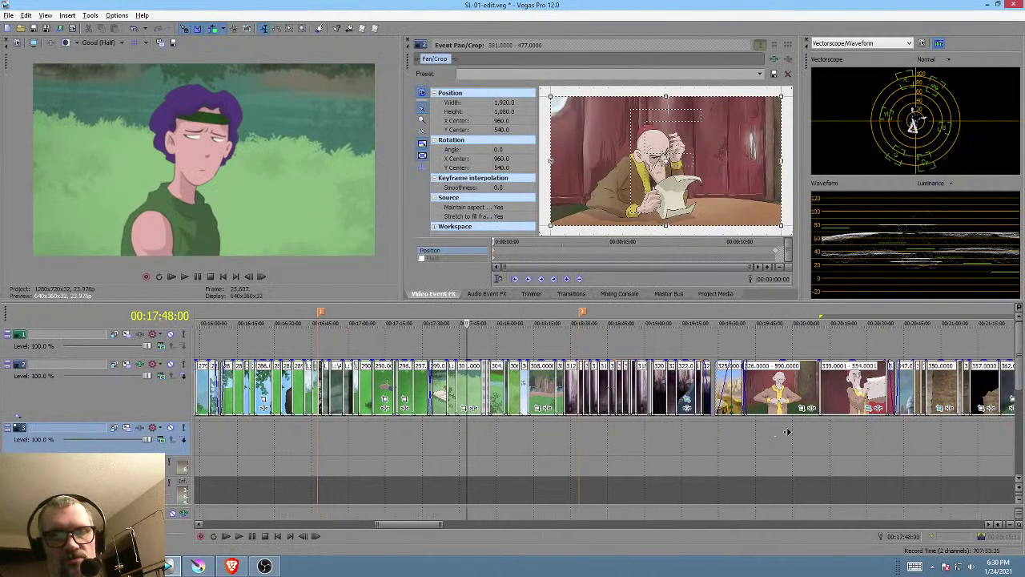
left_click(636, 432)
left_click(650, 429)
left_click(645, 429)
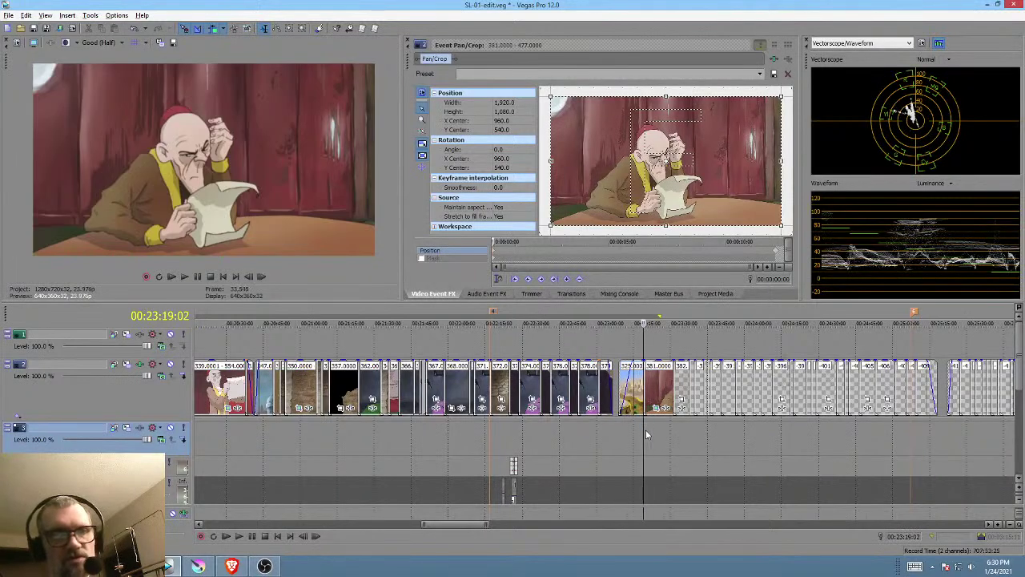
key("space")
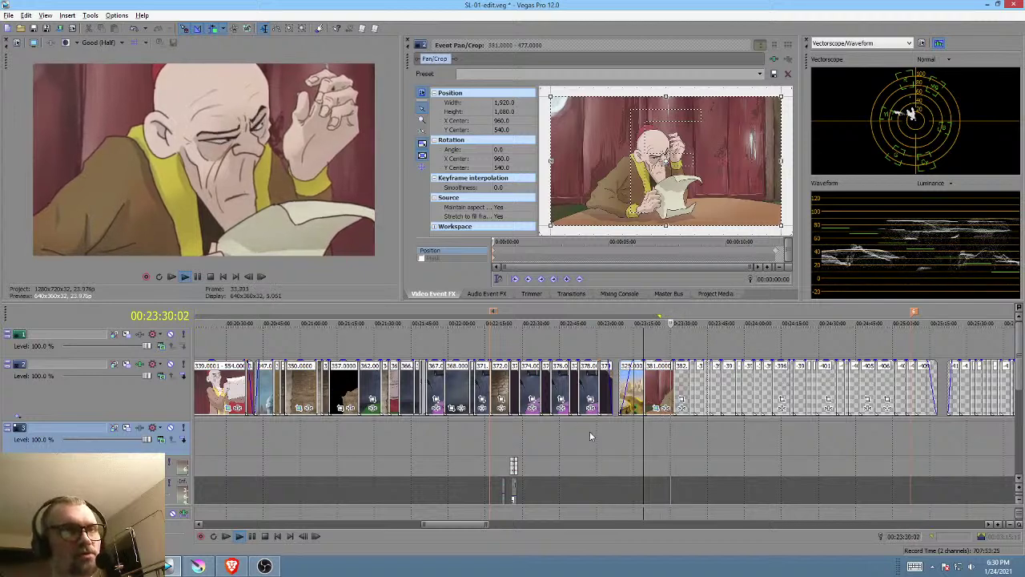
key("space")
Step: Switch back to Krita and preview the coloured animation with the bkgd layer raised to full opacity
left_click(197, 567)
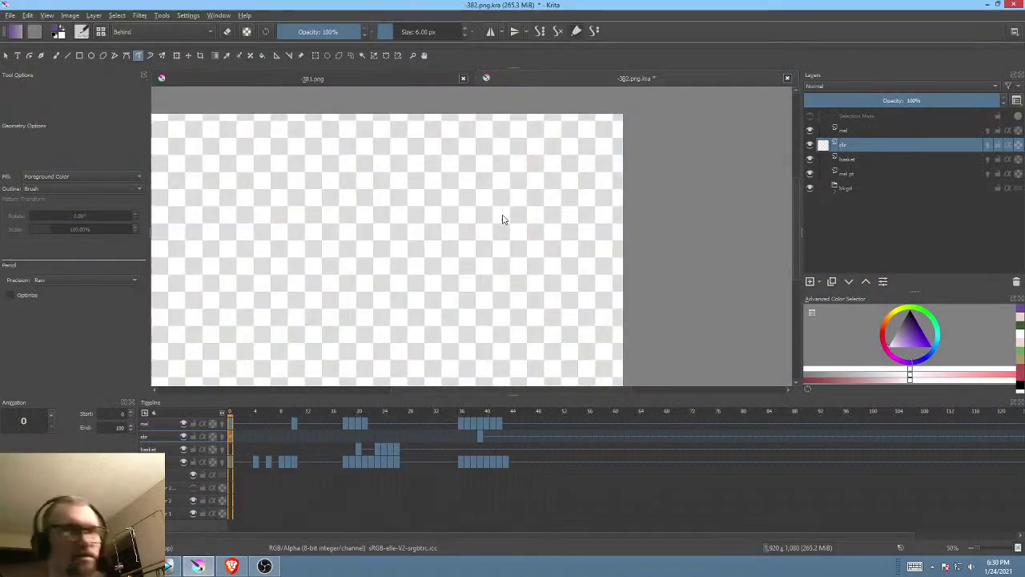
left_click(855, 187)
left_click_drag(846, 101, 1017, 98)
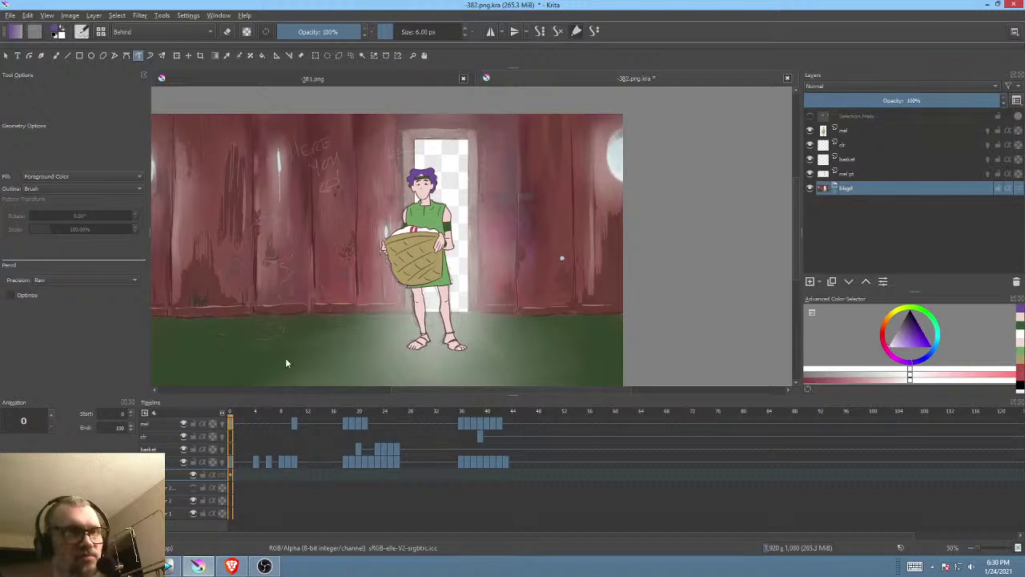
key("Right")
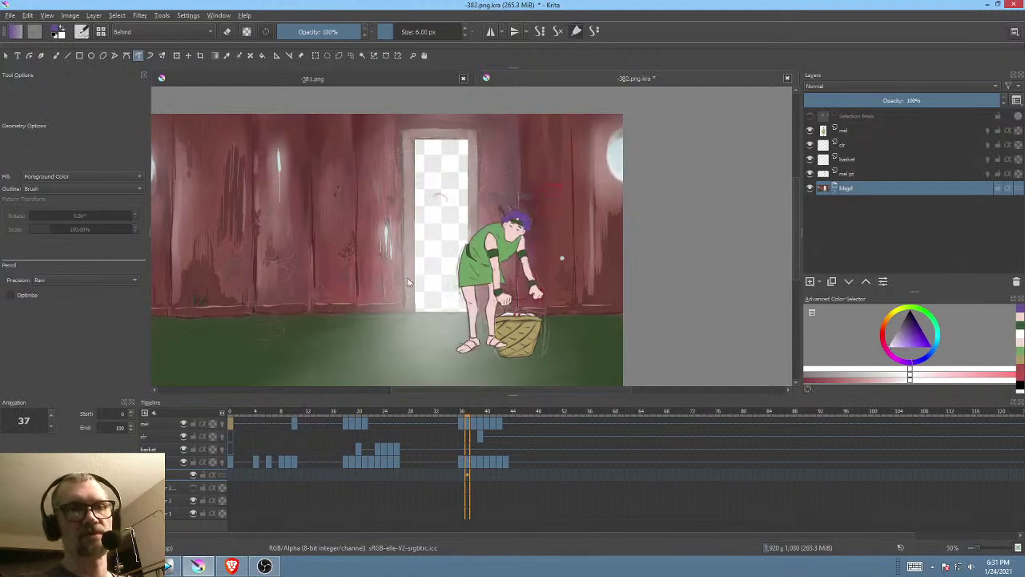
scroll(471, 290, "up", 1)
scroll(471, 290, "up", 1)
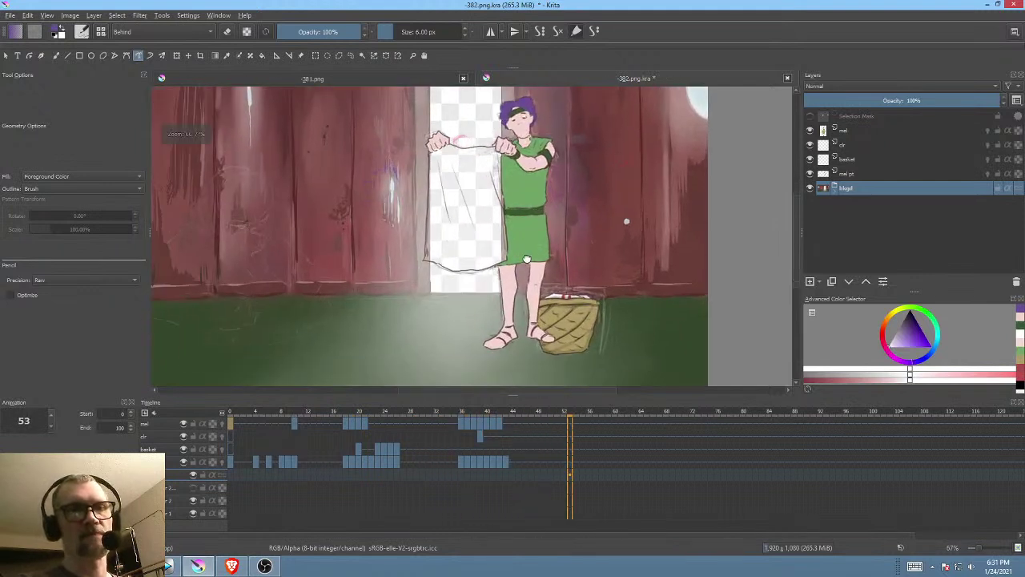
Step: Set the bkgd layer's opacity to 33% and play the animation over the faded background
left_click_drag(875, 101, 847, 101)
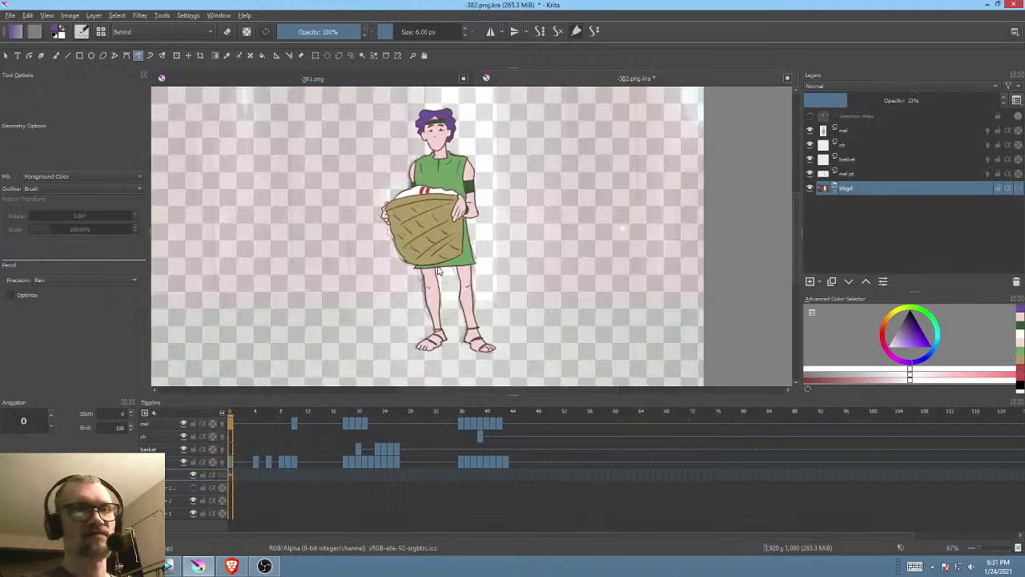
left_click(868, 101)
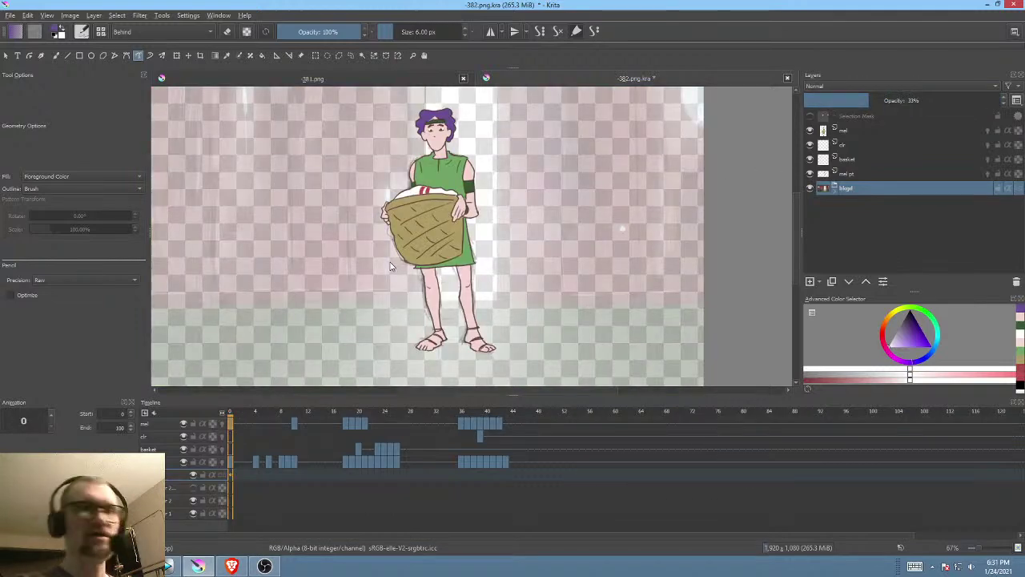
key("space")
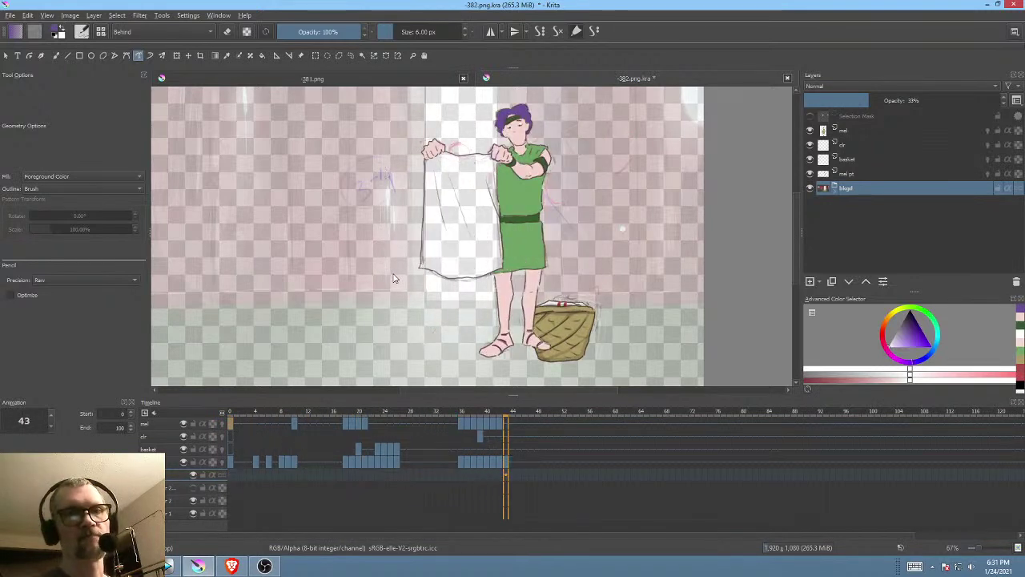
key("space")
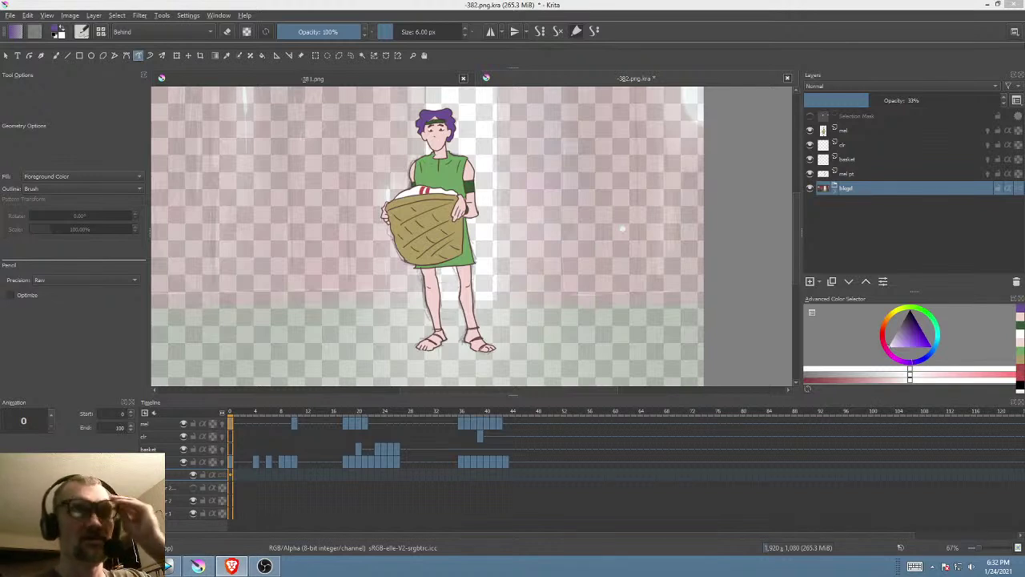
Step: Paint the character's bare arms and hands on frame 18 of the mel layer with the sampled skin pink
mouse_move(237, 413)
left_mouse_down()
mouse_move(412, 440)
mouse_move(524, 440)
mouse_move(323, 441)
mouse_move(359, 447)
mouse_move(336, 447)
mouse_move(347, 444)
left_mouse_up()
left_click_drag(418, 330, 488, 243)
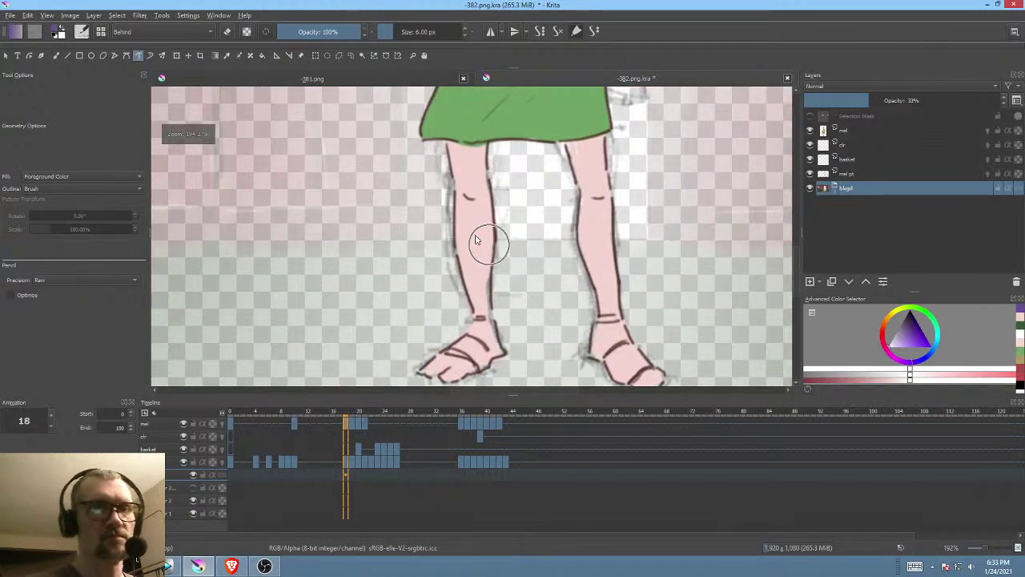
left_click(477, 241, "ctrl")
left_click(857, 129)
left_click_drag(525, 92, 524, 346)
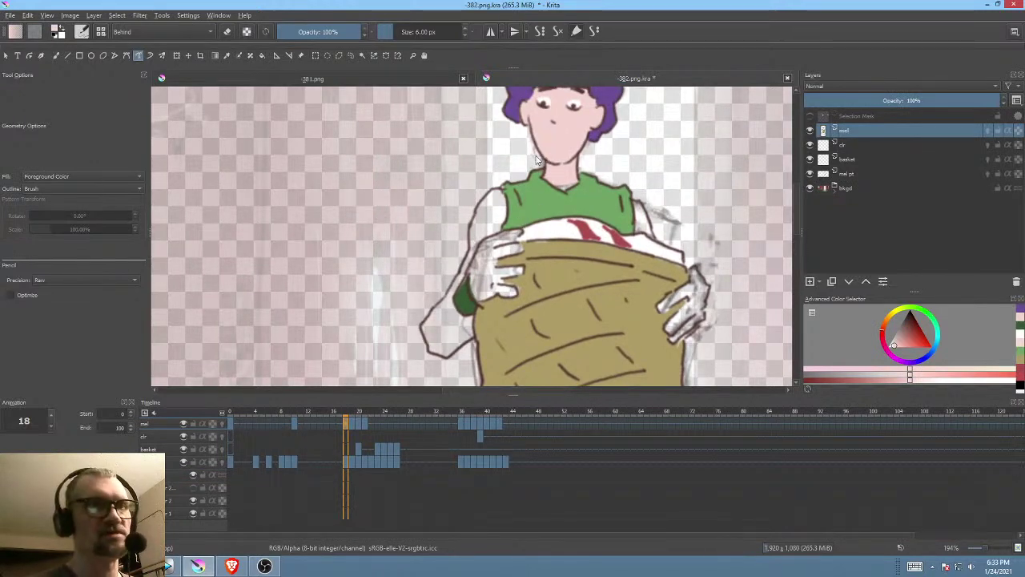
mouse_move(504, 192)
left_mouse_down()
mouse_move(475, 225)
mouse_move(467, 268)
mouse_move(427, 330)
mouse_move(427, 346)
mouse_move(447, 362)
mouse_move(483, 329)
mouse_move(565, 209)
left_mouse_up()
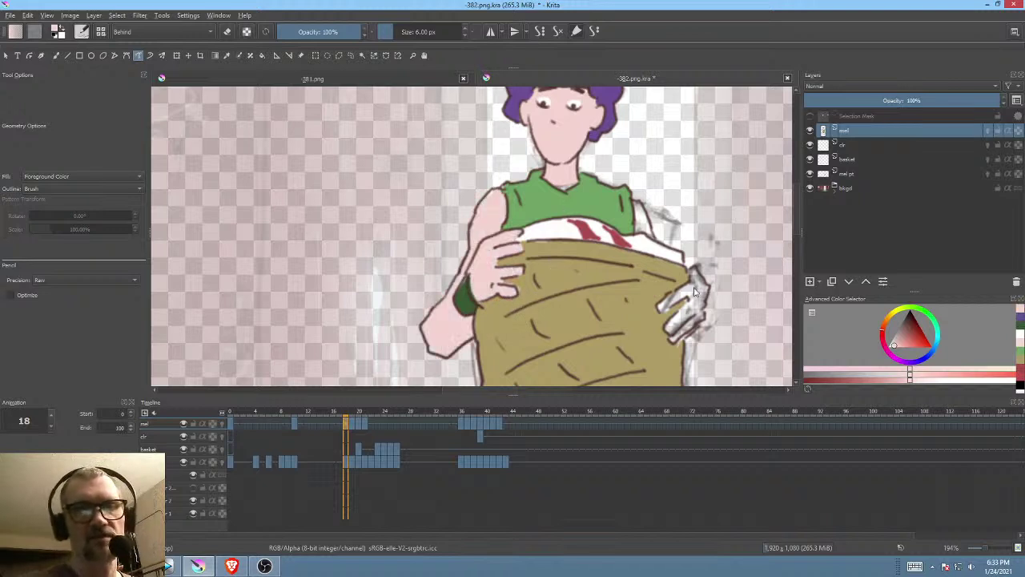
mouse_move(705, 308)
left_mouse_down()
mouse_move(698, 271)
mouse_move(651, 320)
mouse_move(658, 351)
mouse_move(705, 308)
left_mouse_up()
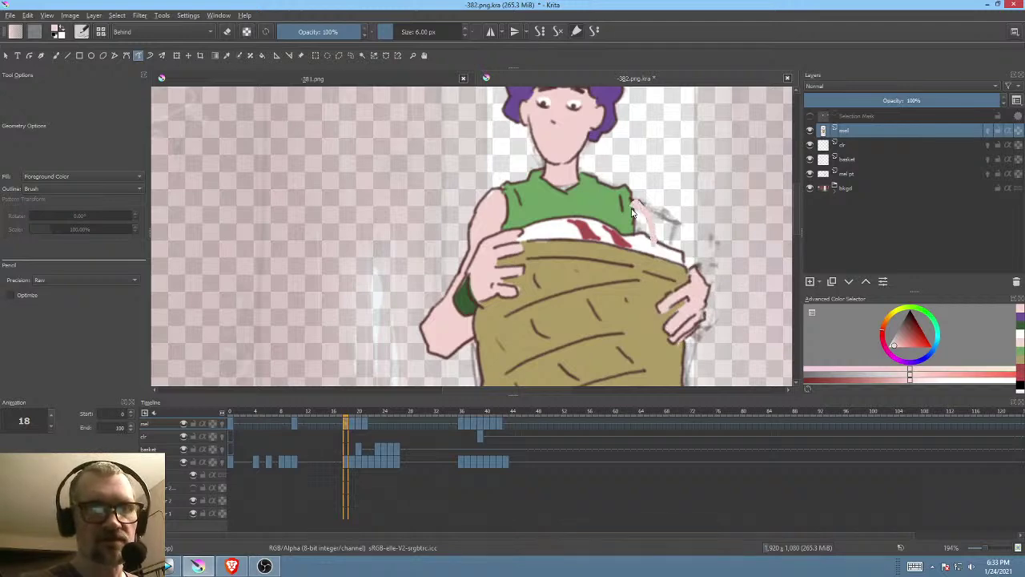
Step: Fill in the character's face, neck, arms and hand with skin pink on frame 19
left_click(353, 424)
mouse_move(670, 239)
left_mouse_down()
mouse_move(487, 231)
mouse_move(471, 218)
mouse_move(473, 271)
mouse_move(535, 224)
left_mouse_up()
left_click_drag(520, 266, 487, 319)
mouse_move(529, 367)
left_mouse_down()
mouse_move(574, 351)
mouse_move(619, 315)
mouse_move(625, 295)
mouse_move(570, 270)
left_mouse_up()
left_click_drag(630, 311, 550, 309)
mouse_move(625, 331)
left_mouse_down()
mouse_move(653, 284)
mouse_move(635, 264)
mouse_move(578, 266)
mouse_move(613, 329)
left_mouse_up()
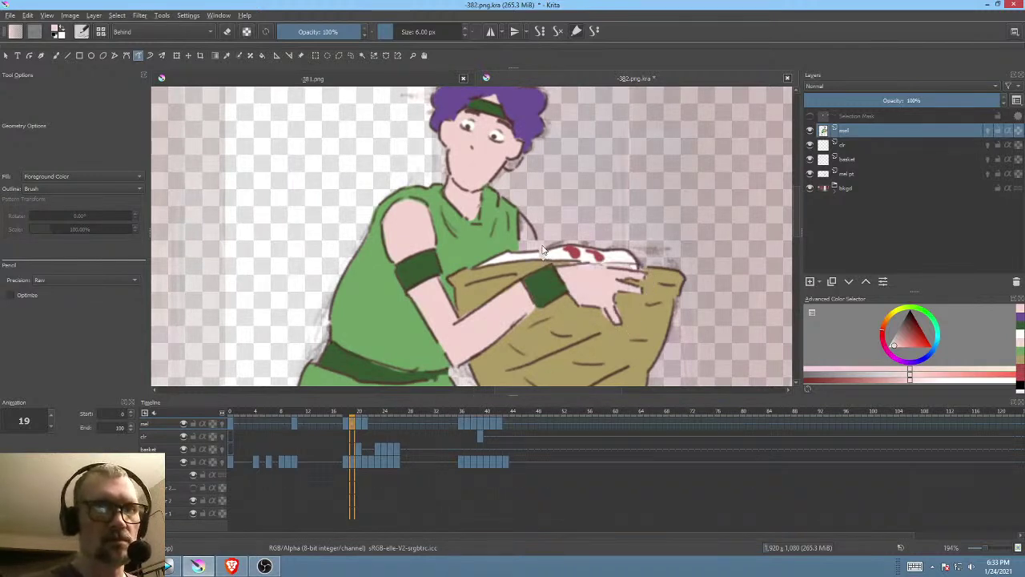
Step: Colour the character's exposed skin pink on frames 20 and 21
left_click(362, 422)
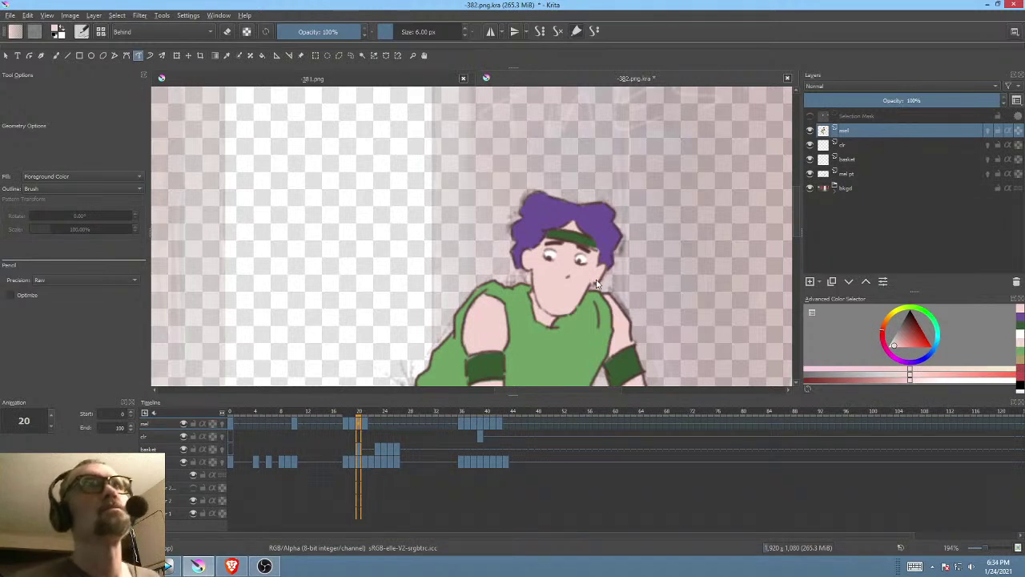
mouse_move(597, 283)
left_mouse_down()
mouse_move(595, 226)
mouse_move(583, 232)
left_mouse_up()
left_click(366, 423)
left_click_drag(645, 290, 670, 138)
left_click_drag(650, 221, 594, 310)
Step: Isolate the mel layer at frame 39 and fill the held-up cloth with white
left_click(354, 414)
mouse_move(355, 417)
left_mouse_down()
mouse_move(463, 422)
mouse_move(456, 426)
mouse_move(502, 436)
mouse_move(450, 442)
mouse_move(479, 442)
left_mouse_up()
left_click_drag(574, 266, 550, 322)
scroll(580, 300, "down", 2)
key("i")
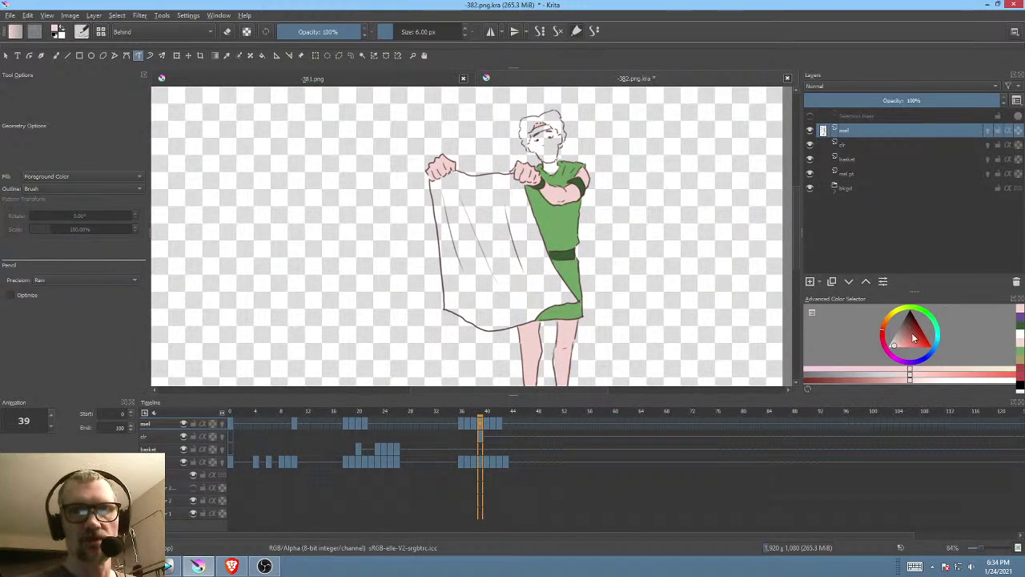
left_click_drag(920, 339, 882, 357)
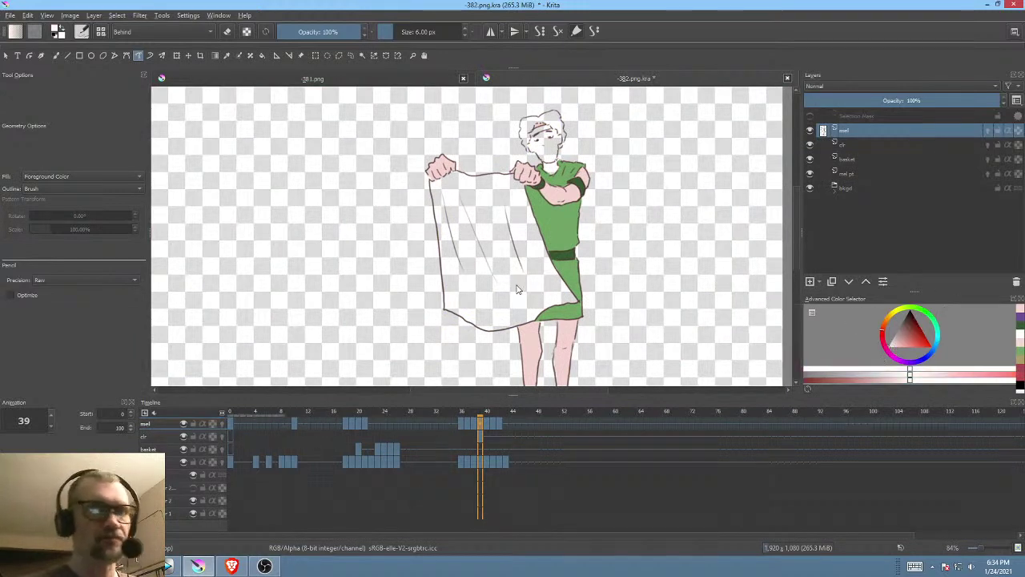
key("f")
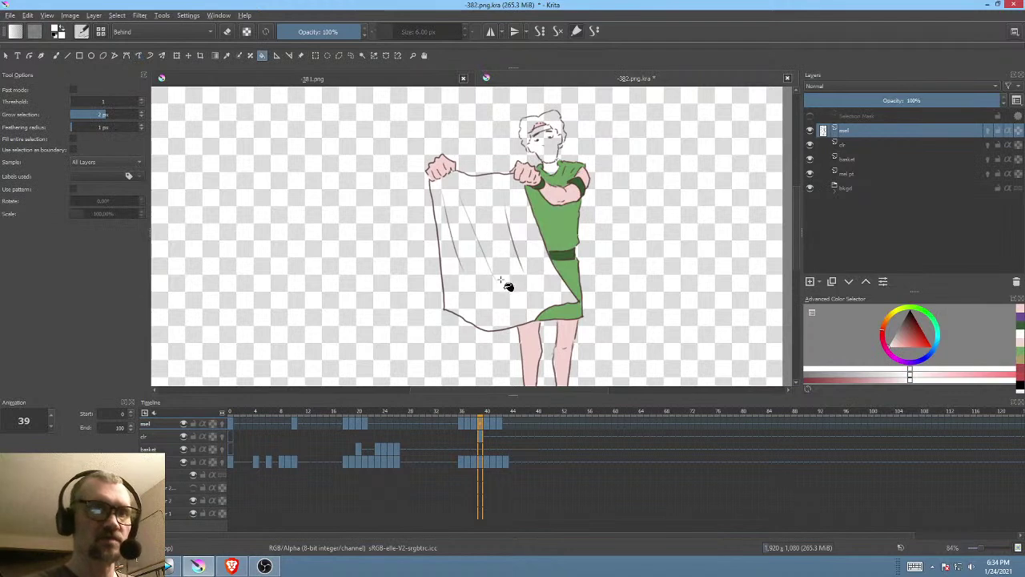
left_click(508, 289)
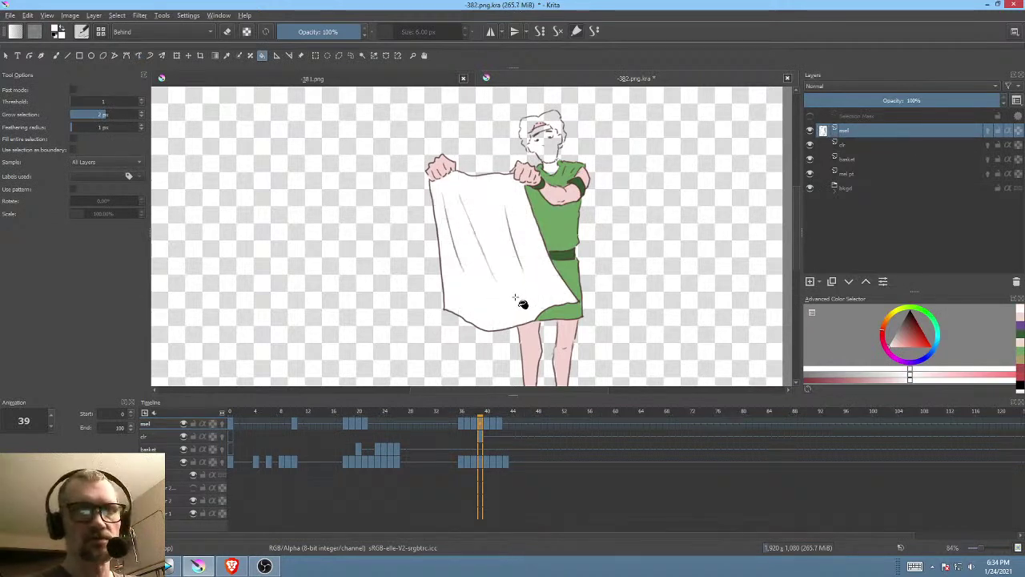
key("period")
left_click(505, 281)
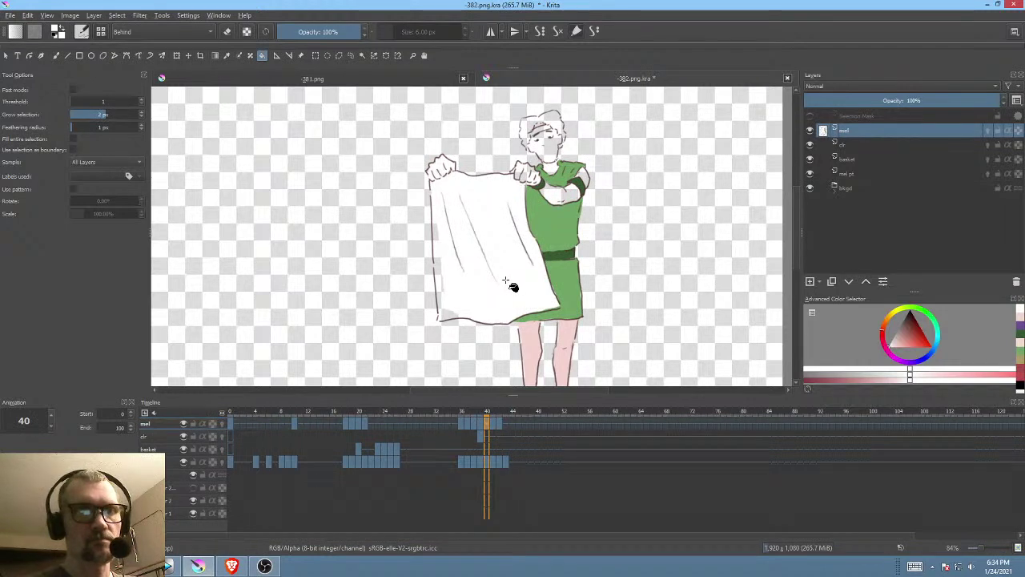
key("period")
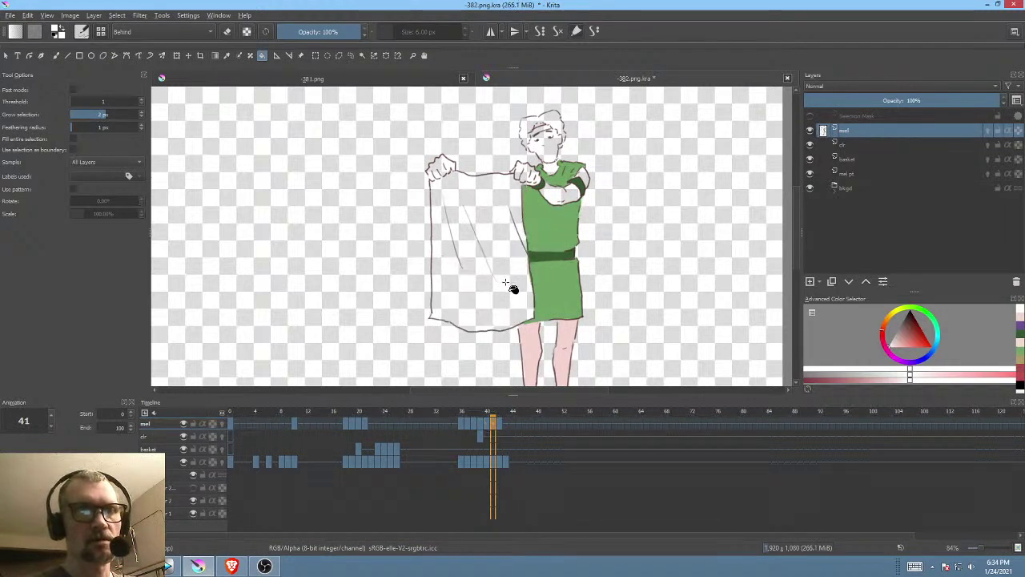
left_click(495, 291)
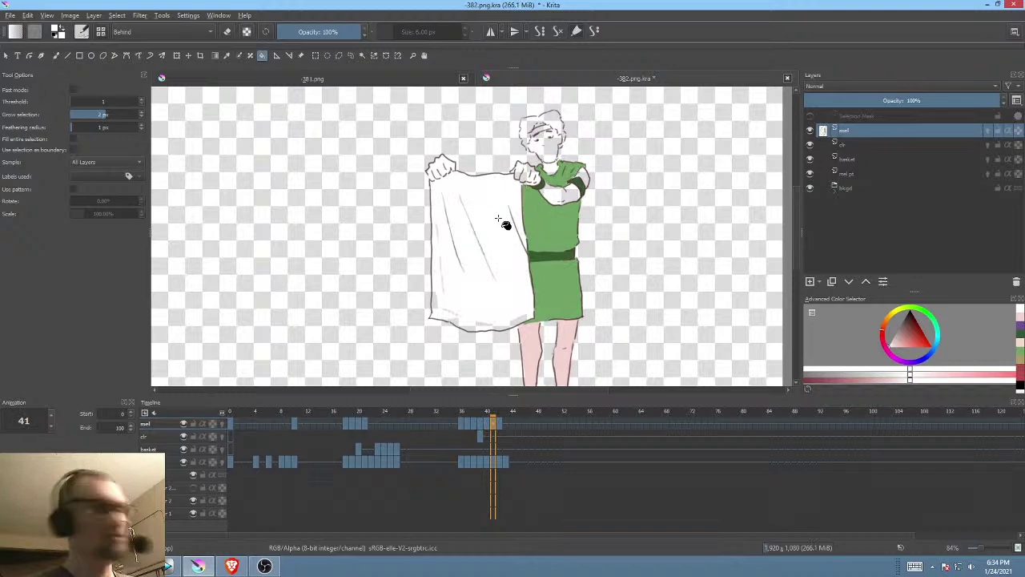
key("ctrl+z")
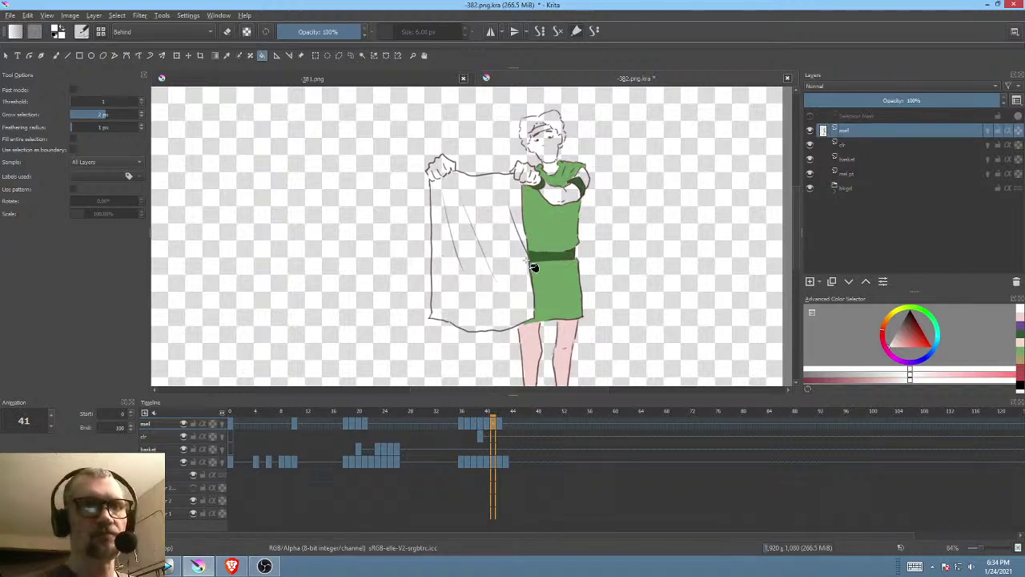
left_click_drag(488, 279, 554, 345)
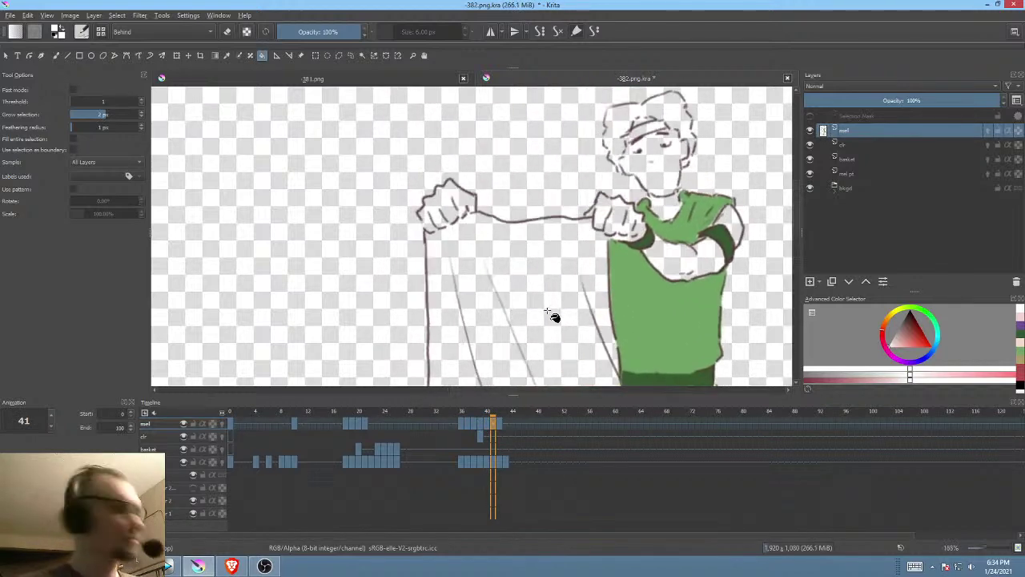
key("Left")
key("ctrl+z")
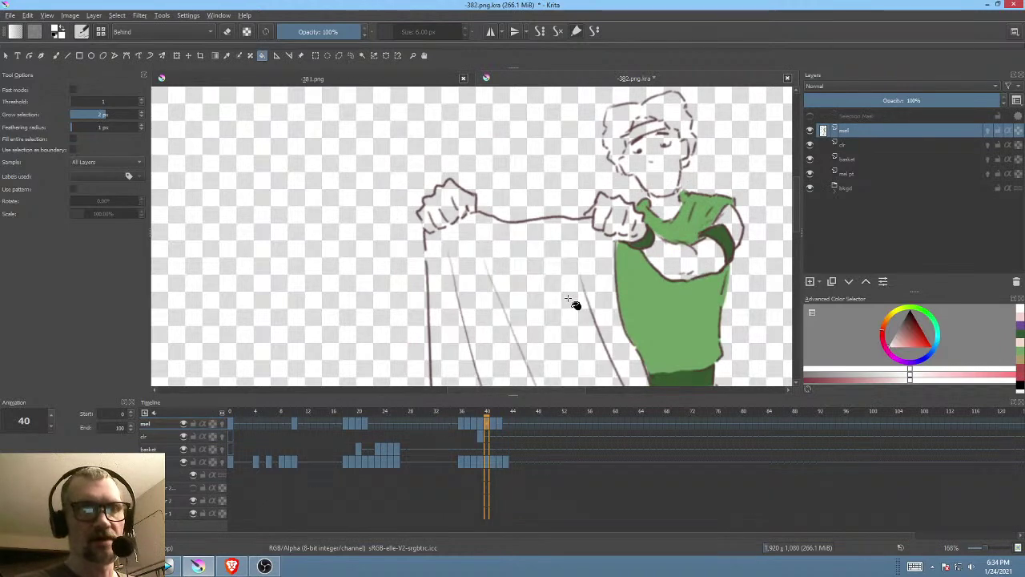
key("Left")
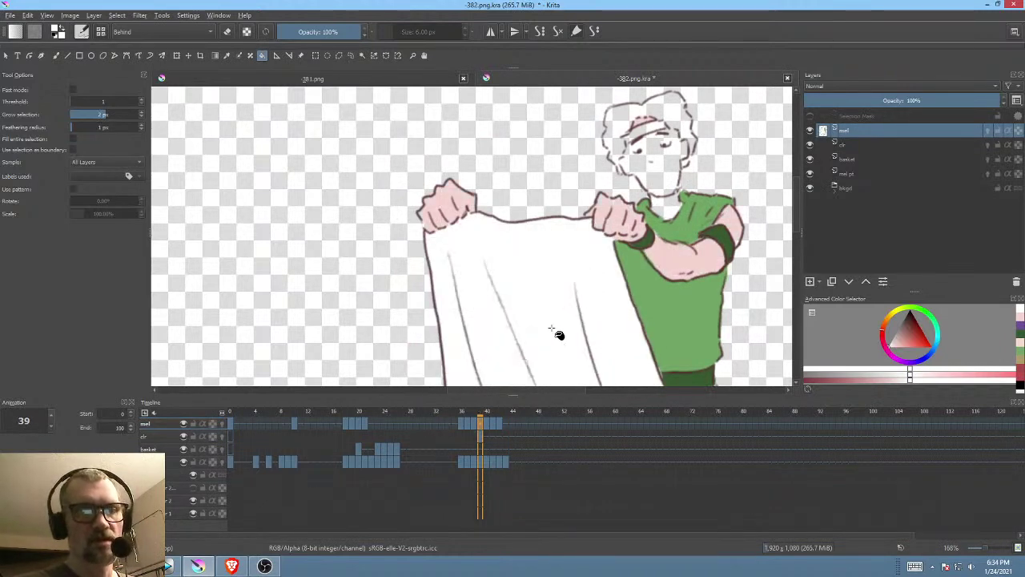
Step: Close the outline gaps at the cloth's upper edge and corner with white strokes on frames 40 to 42
left_click(488, 423)
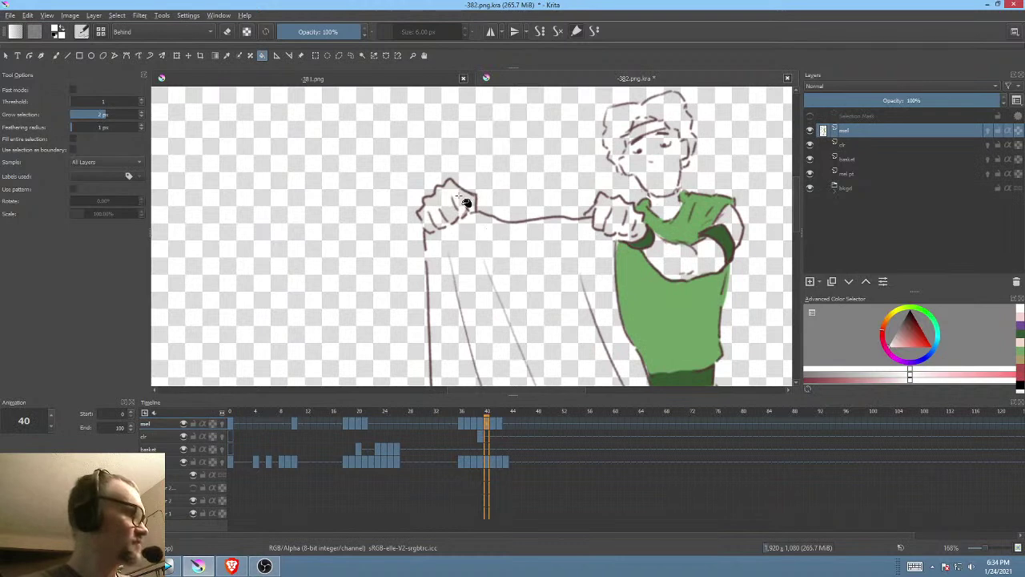
key("p")
mouse_move(495, 220)
left_mouse_down()
mouse_move(426, 238)
mouse_move(427, 272)
mouse_move(479, 251)
mouse_move(468, 209)
mouse_move(475, 197)
mouse_move(504, 192)
mouse_move(491, 221)
mouse_move(474, 213)
mouse_move(427, 235)
mouse_move(428, 279)
mouse_move(471, 218)
left_mouse_up()
key(".")
key(".")
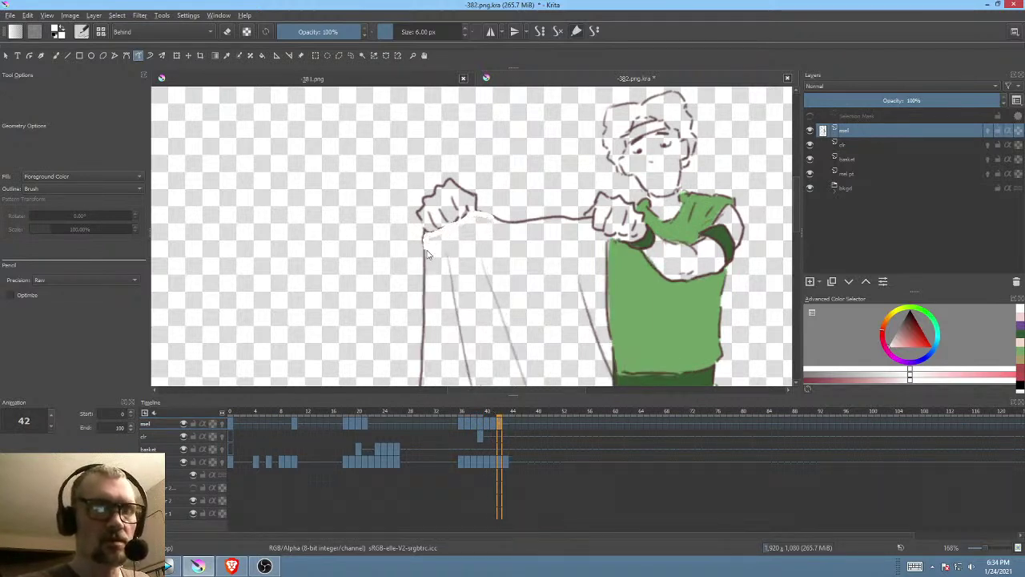
left_click_drag(427, 254, 429, 280)
mouse_move(589, 284)
left_mouse_down()
mouse_move(642, 211)
mouse_move(617, 175)
left_mouse_up()
scroll(570, 262, "down", 2)
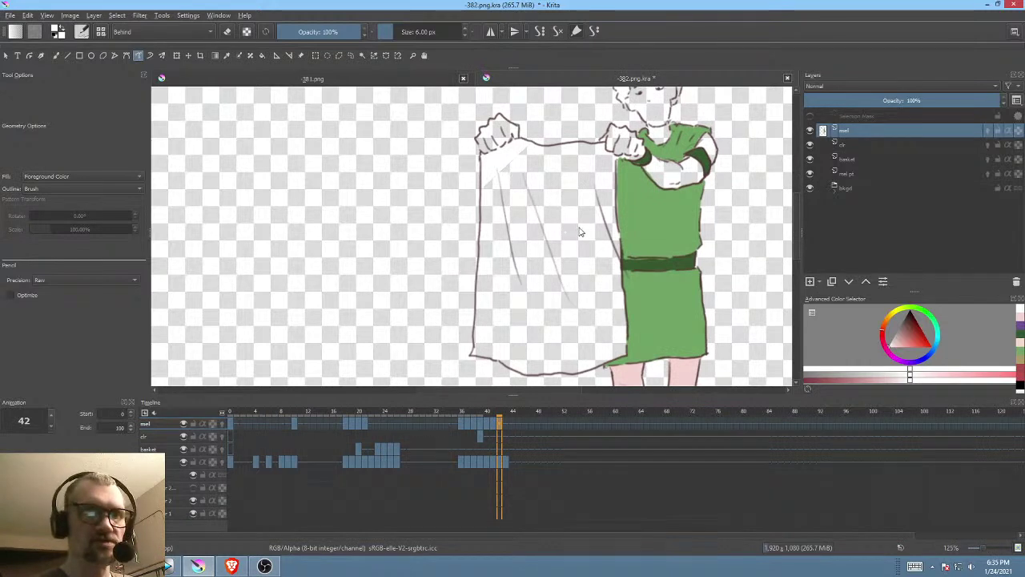
Step: Fill the held-up cloth with white on frames 42, 41 and 40, working backwards to frame 39
key("f")
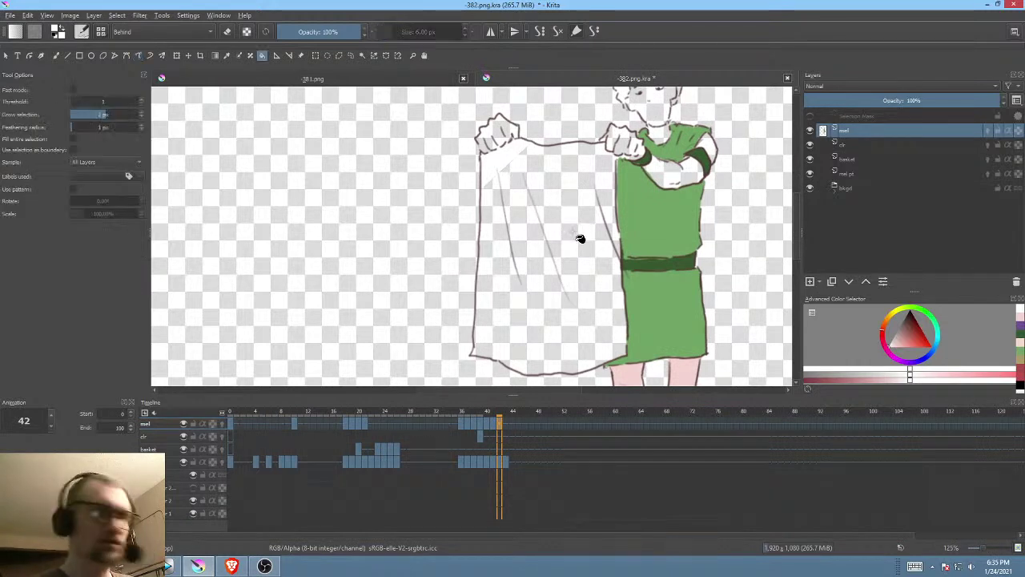
left_click(579, 236)
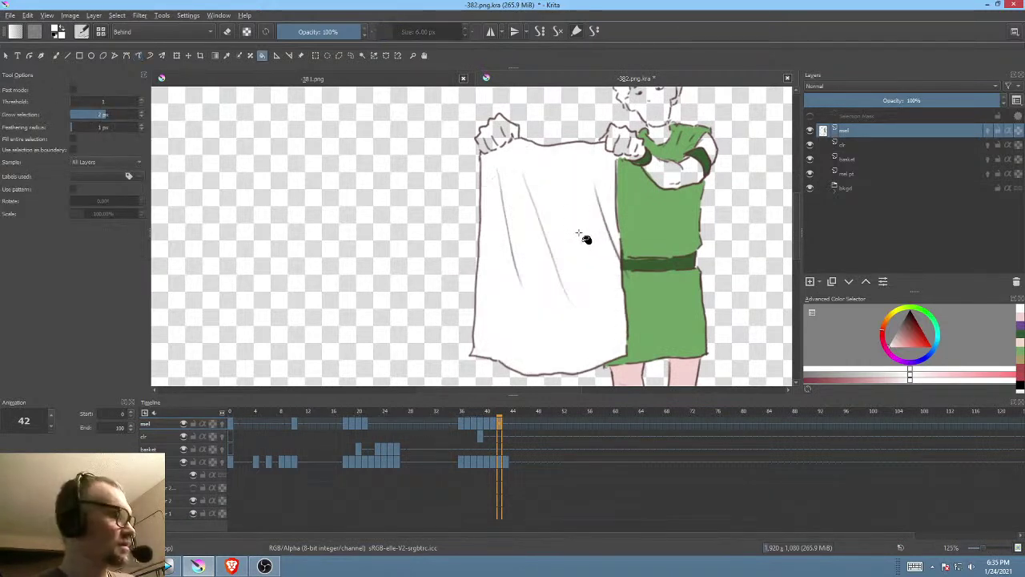
key("Left")
left_click(584, 237)
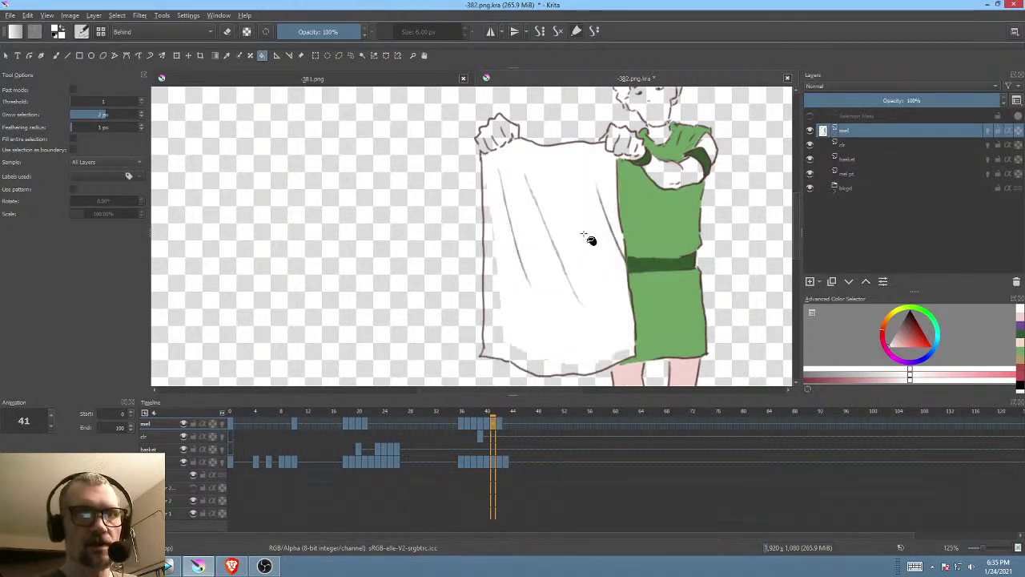
left_click(493, 337)
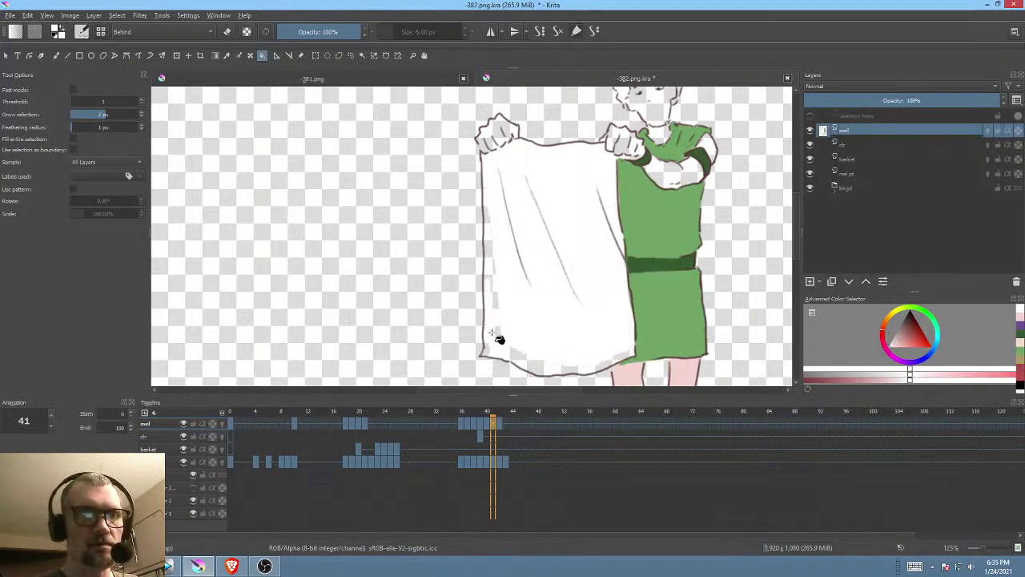
key("Left")
left_click(613, 258)
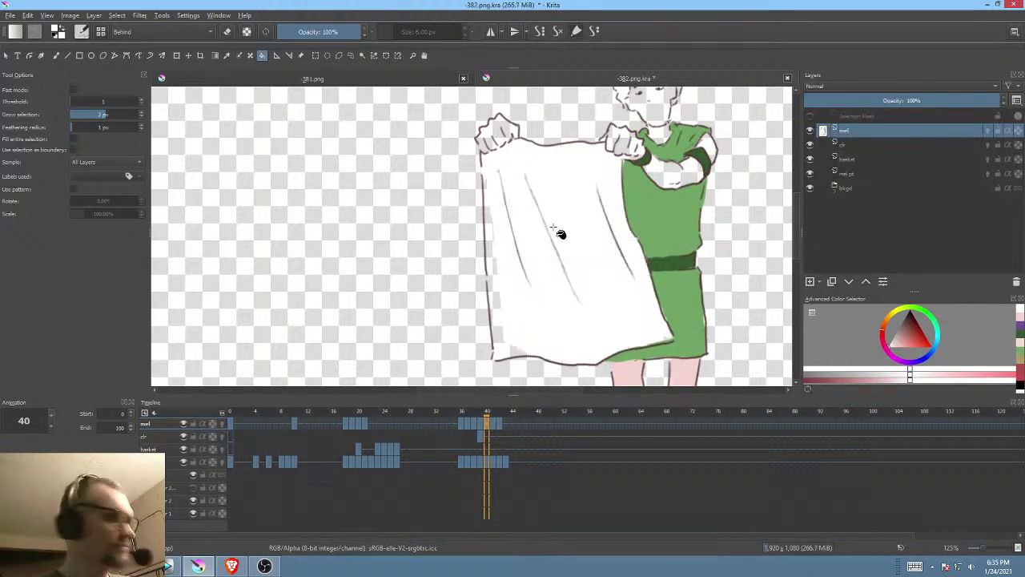
key("Left")
left_click(590, 244)
Step: Paint the unfilled side and lower corner of the cloth white on frame 40
left_click_drag(580, 240, 553, 260)
key("Right")
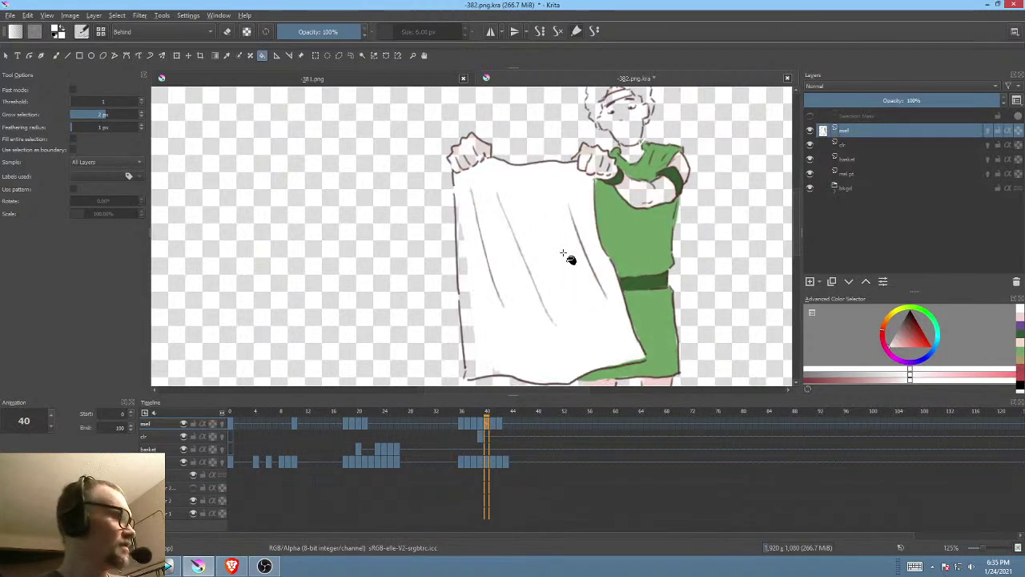
key("b")
mouse_move(471, 189)
left_mouse_down()
mouse_move(458, 200)
mouse_move(466, 338)
left_mouse_up()
left_click_drag(484, 374, 485, 376)
scroll(604, 227, "down", 2)
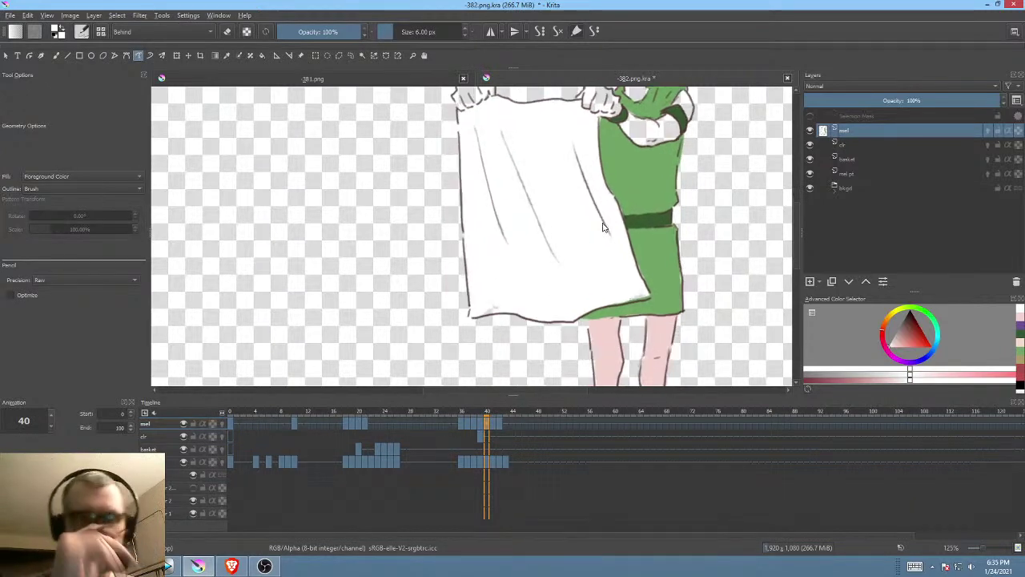
Step: Paint the remaining gaps along the cloth's lower hem and side white on frame 41
left_click(494, 425)
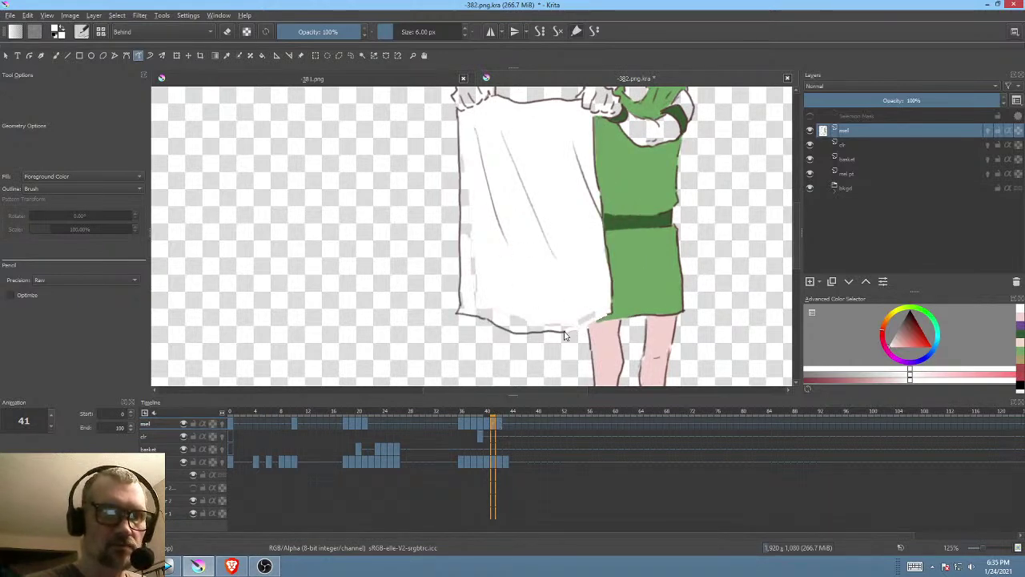
mouse_move(545, 334)
left_mouse_down()
mouse_move(518, 336)
mouse_move(485, 314)
left_mouse_up()
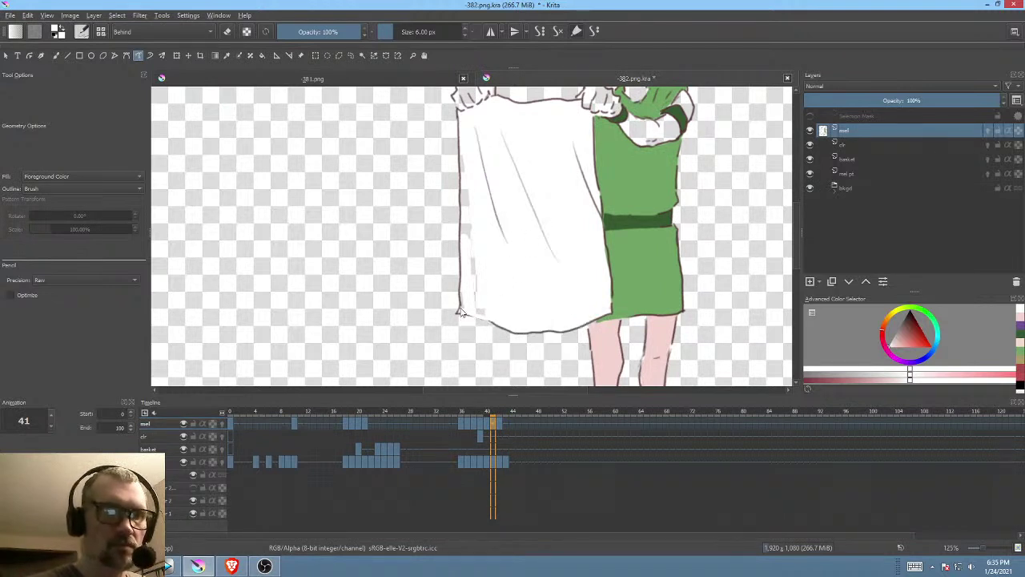
left_click_drag(506, 231, 505, 210)
mouse_move(469, 116)
left_mouse_down()
mouse_move(458, 123)
mouse_move(461, 184)
mouse_move(477, 237)
mouse_move(508, 239)
left_mouse_up()
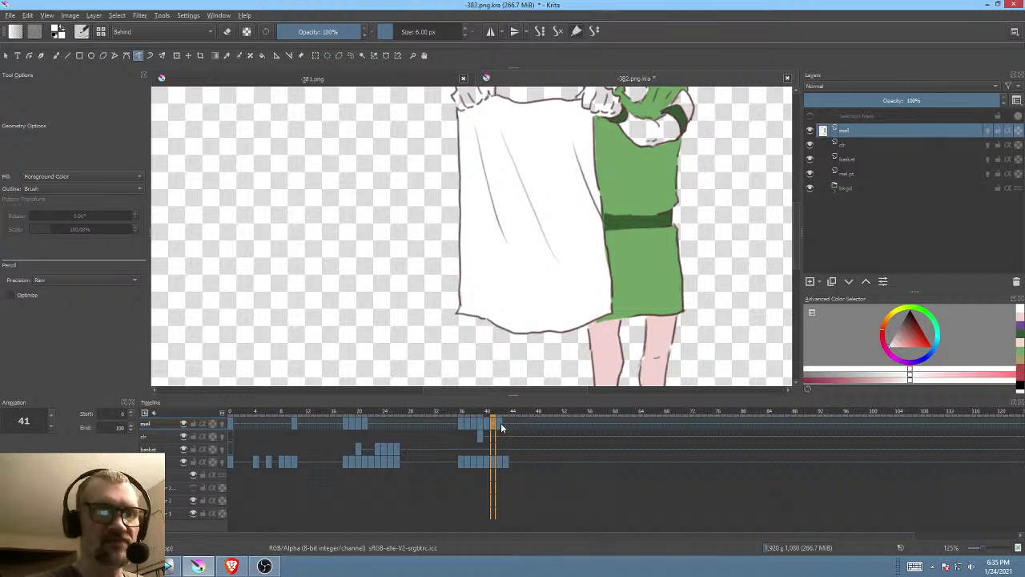
Step: Sample the skin pink on frame 42, show the Selection Mask and other layers, and check the colouring back to frame 37
left_click(499, 423)
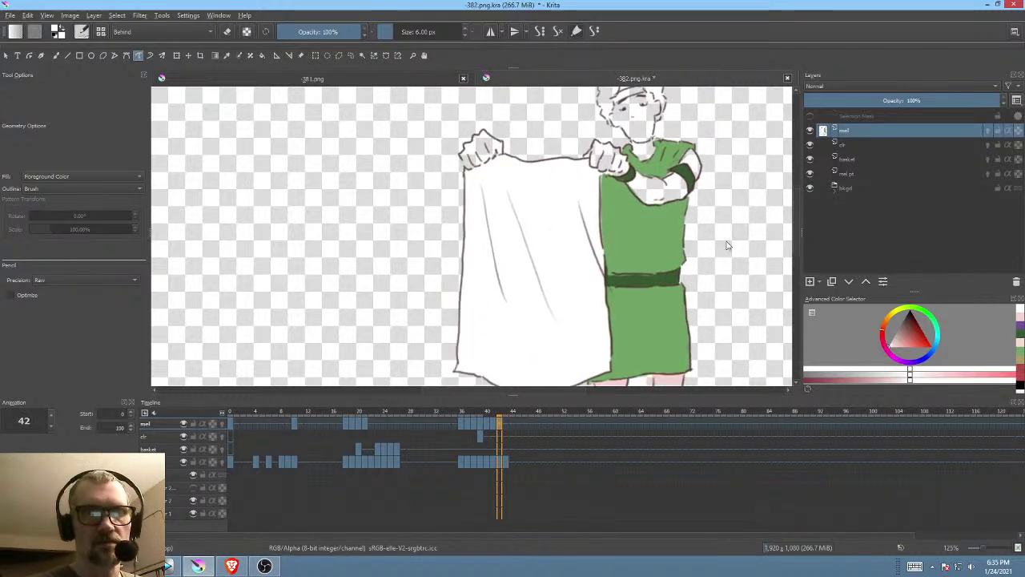
scroll(739, 215, "down", 3)
left_click(682, 296, "ctrl")
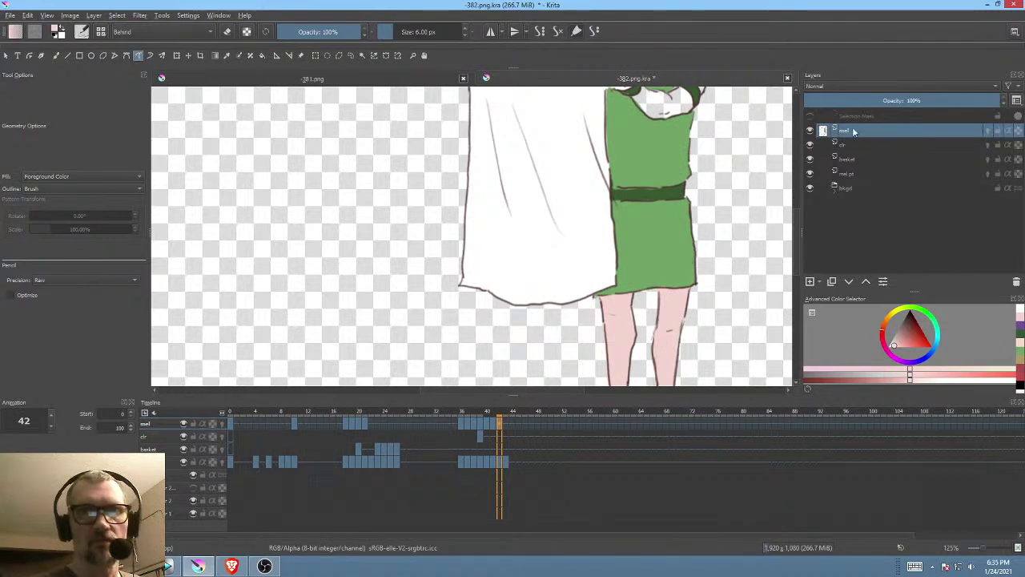
left_click(811, 117)
left_click_drag(646, 209, 605, 282)
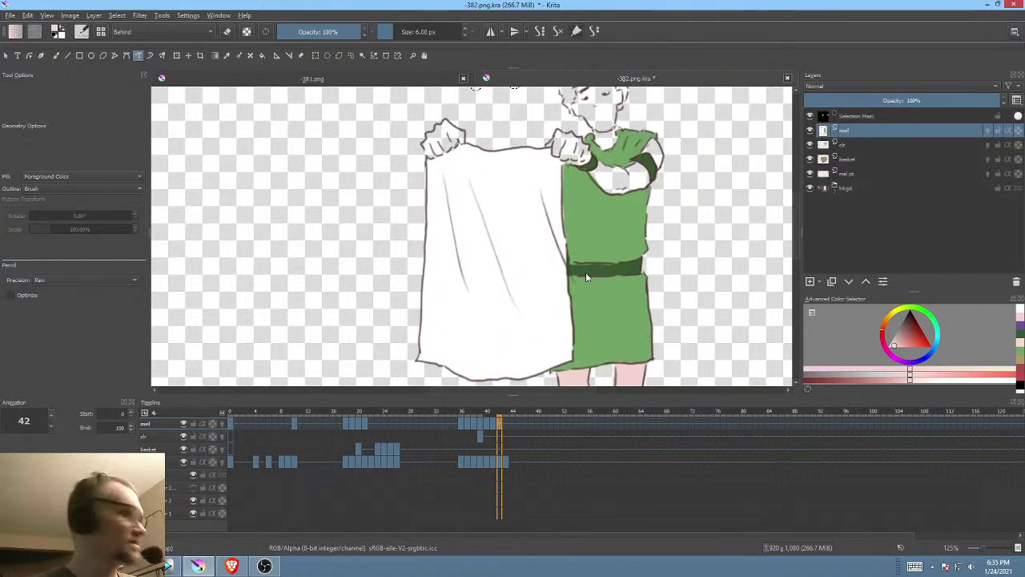
mouse_move(587, 275)
left_mouse_down()
mouse_move(607, 240)
mouse_move(593, 284)
left_mouse_up()
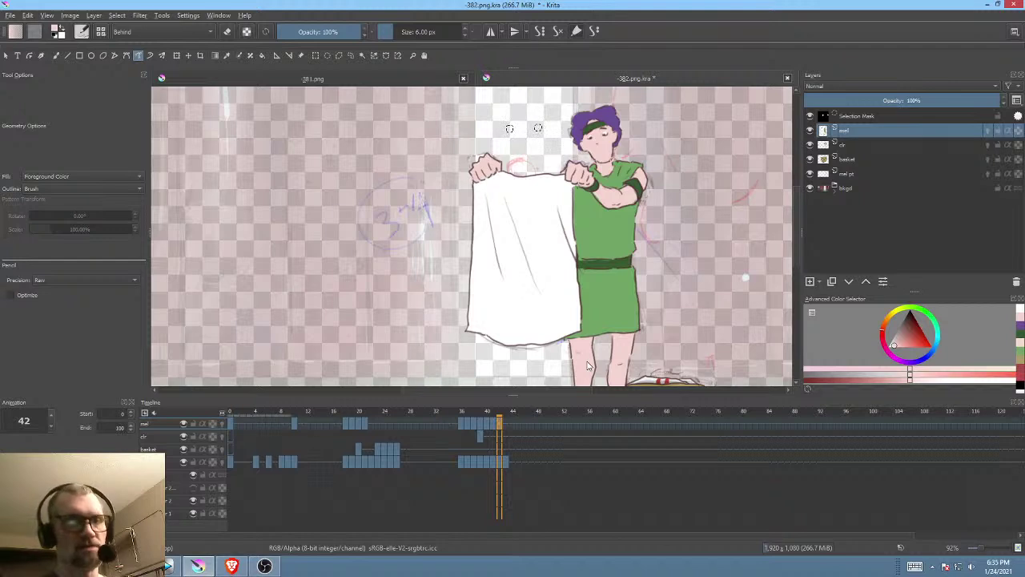
left_click_drag(498, 411, 467, 411)
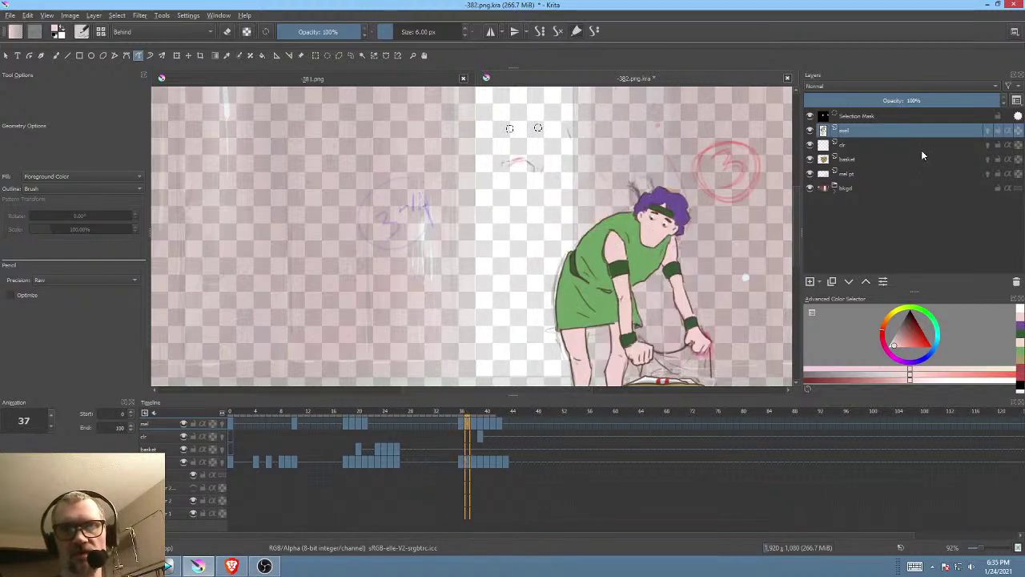
Step: Hide the mel pt rough sketch layer and scrub through the coloured animation from frame 37 back to 22, then forward to 33
left_click(810, 173)
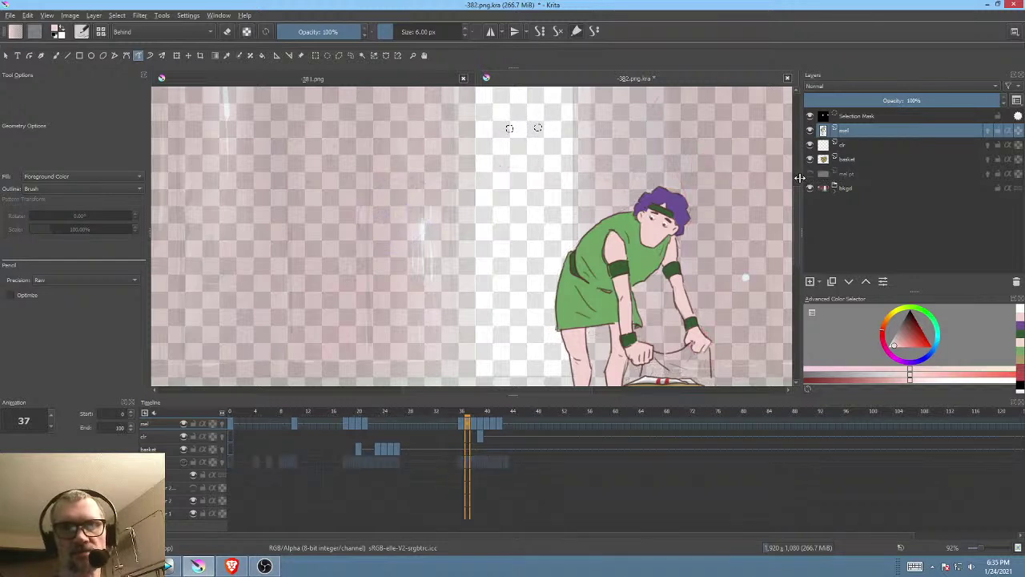
mouse_move(471, 416)
left_mouse_down()
mouse_move(487, 416)
mouse_move(465, 412)
left_mouse_up()
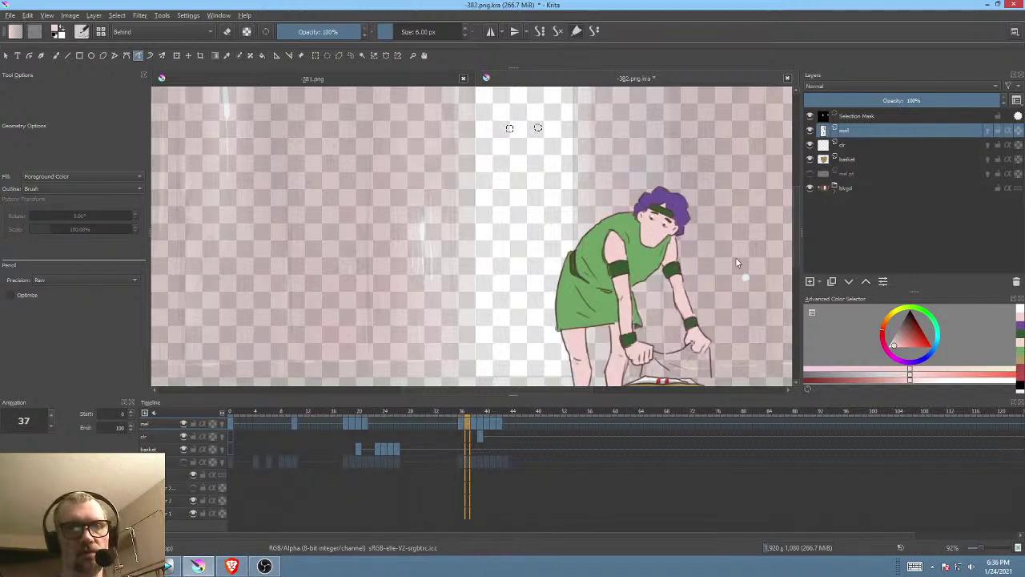
left_click_drag(737, 262, 588, 175)
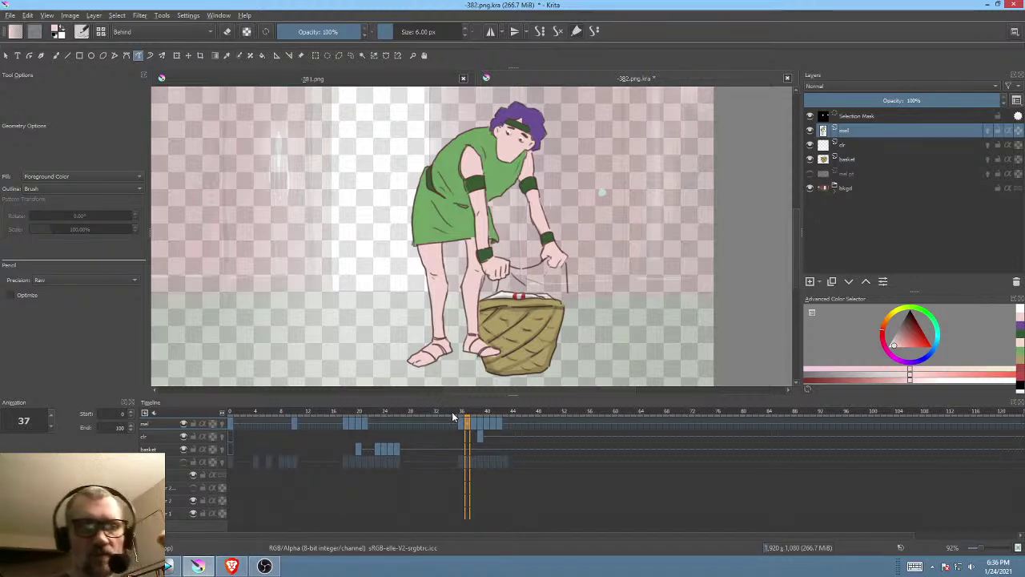
left_click_drag(457, 415, 371, 387)
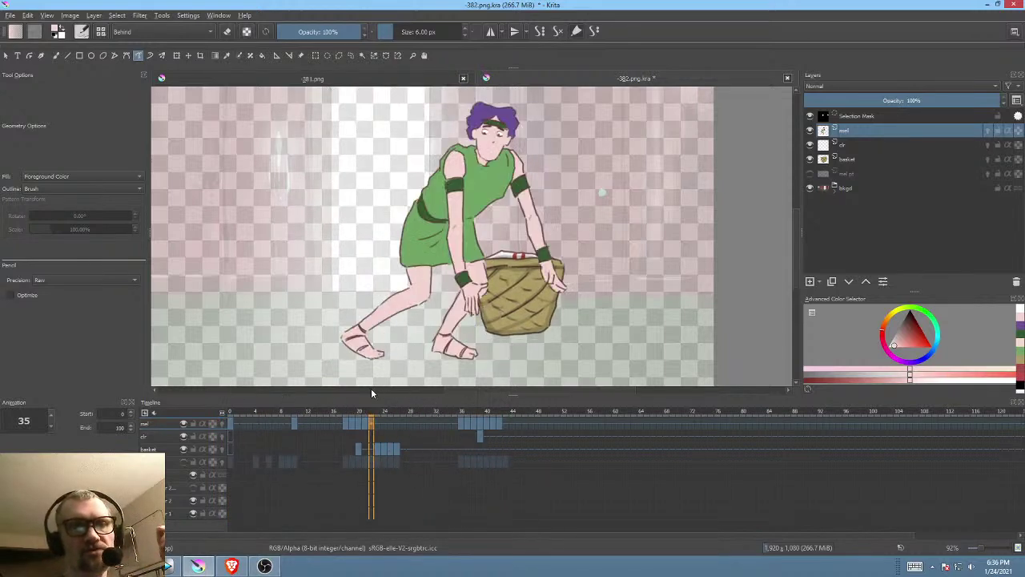
scroll(539, 317, "down", 4)
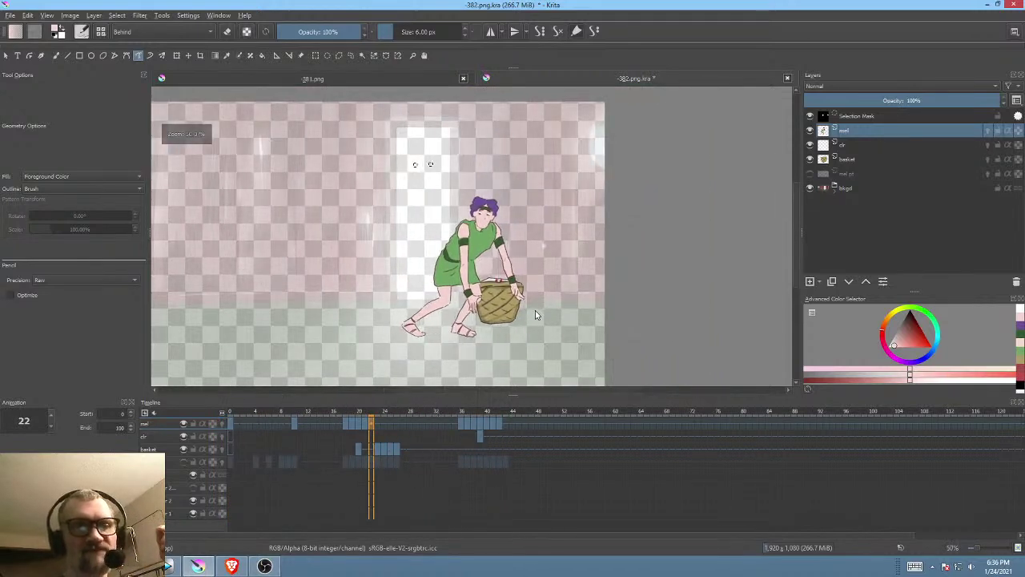
left_click_drag(370, 414, 445, 430)
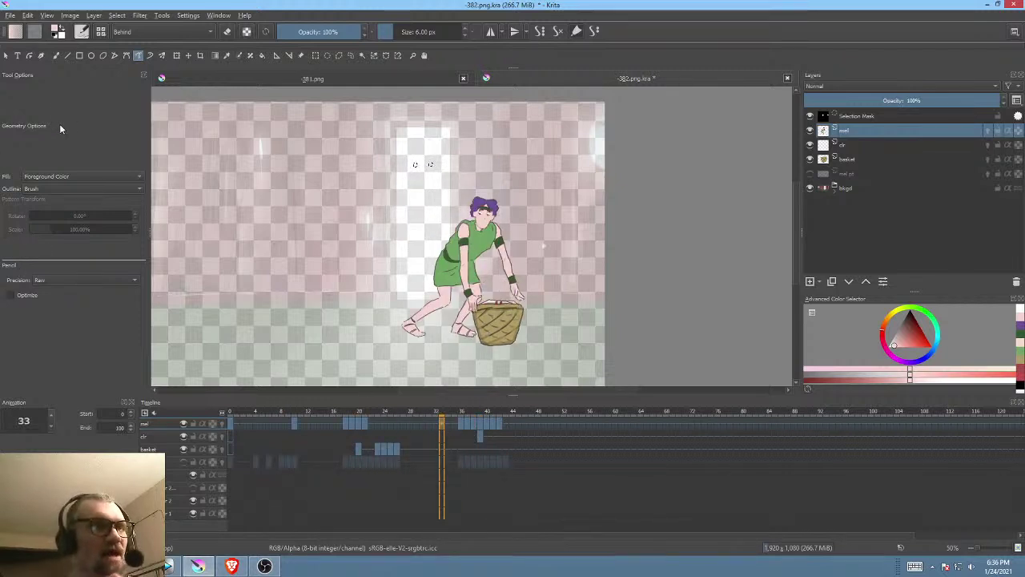
Step: Save the animation document under its existing file name
left_click(11, 15)
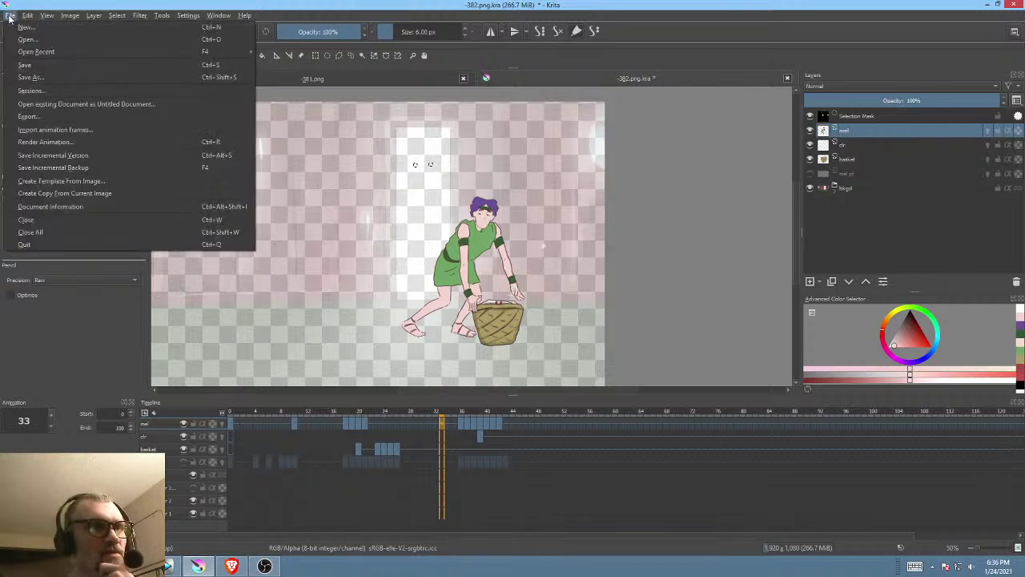
left_click(25, 69)
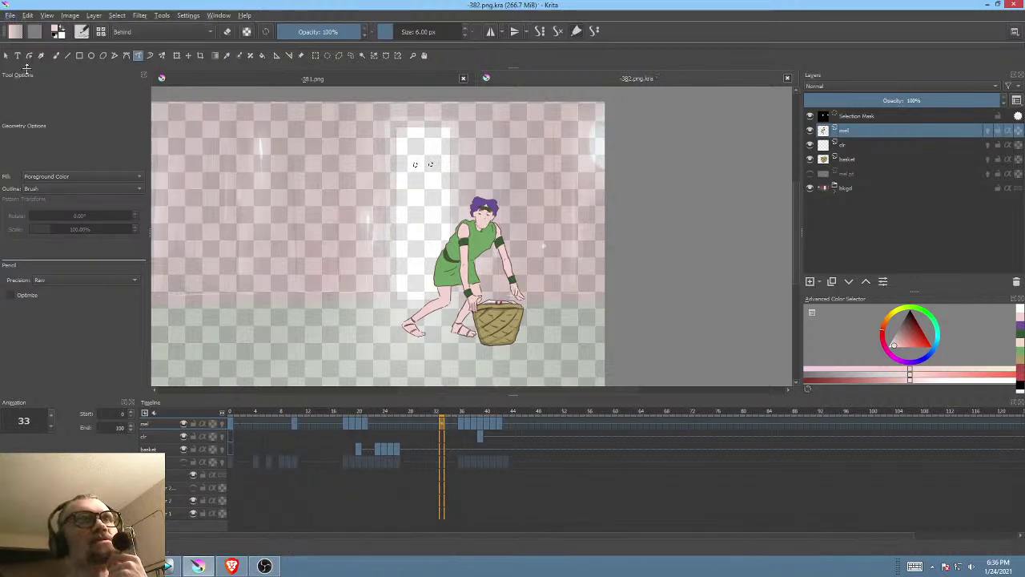